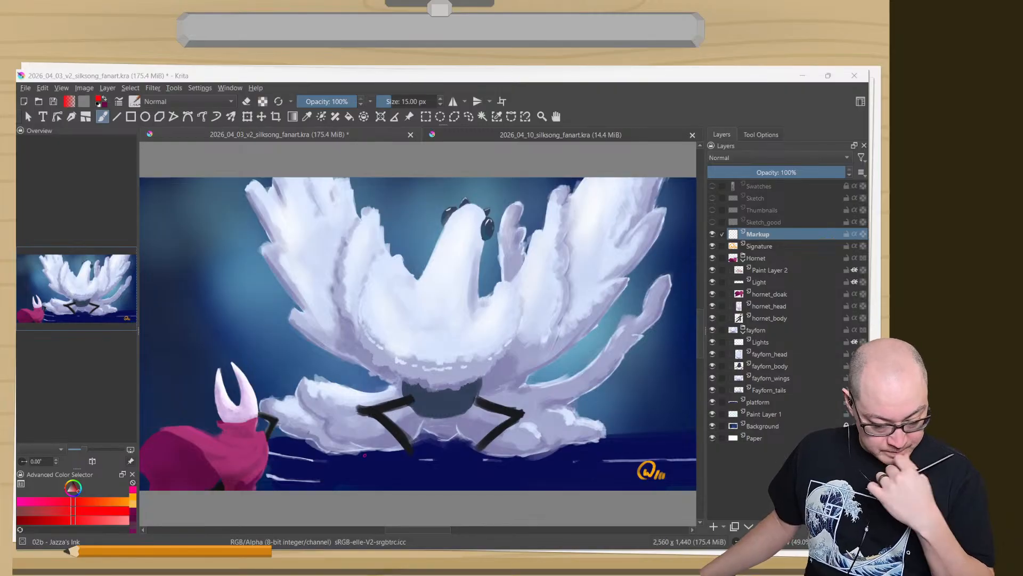
- Try a red markup stroke across the background above Hornet's horned head, and undo the markup
{"action": "mouse_move", "coordinate": [249, 251]}
{"action": "left_mouse_down"}
{"action": "mouse_move", "coordinate": [209, 296]}
{"action": "mouse_move", "coordinate": [218, 347]}
{"action": "left_mouse_up"}
{"action": "key", "text": "ctrl+z"}
{"action": "key", "text": "ctrl+z"}
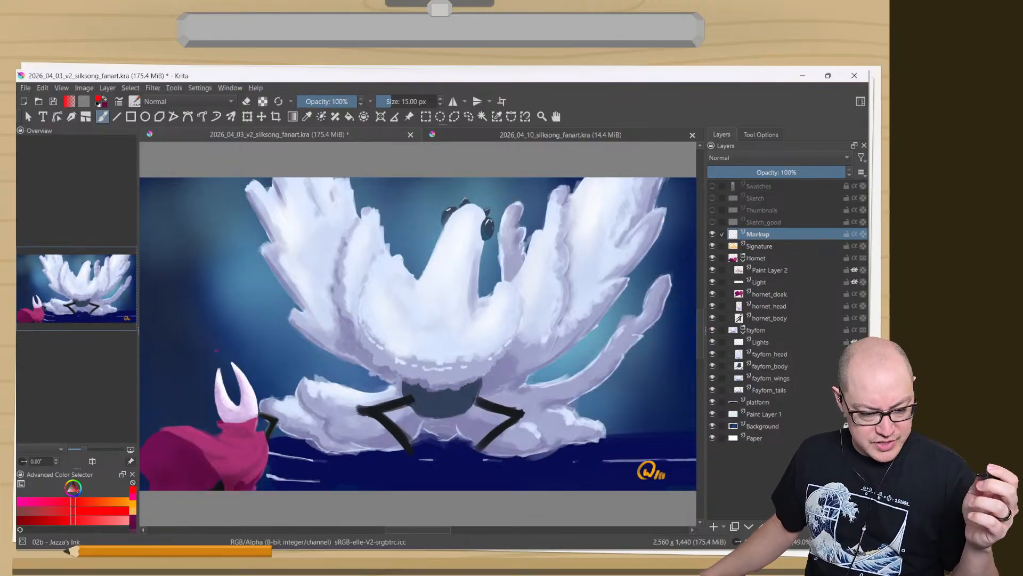
- Set the brush back to 02b - Jazza's Ink at 15 px and show only the canvas without the surrounding interface
{"action": "right_click", "coordinate": [208, 279]}
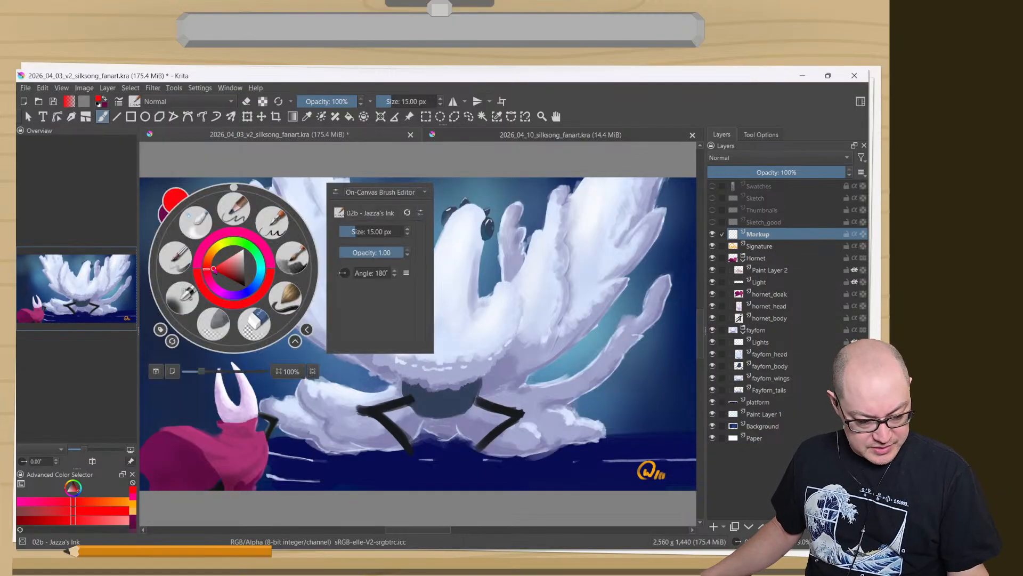
{"action": "left_click", "coordinate": [289, 259]}
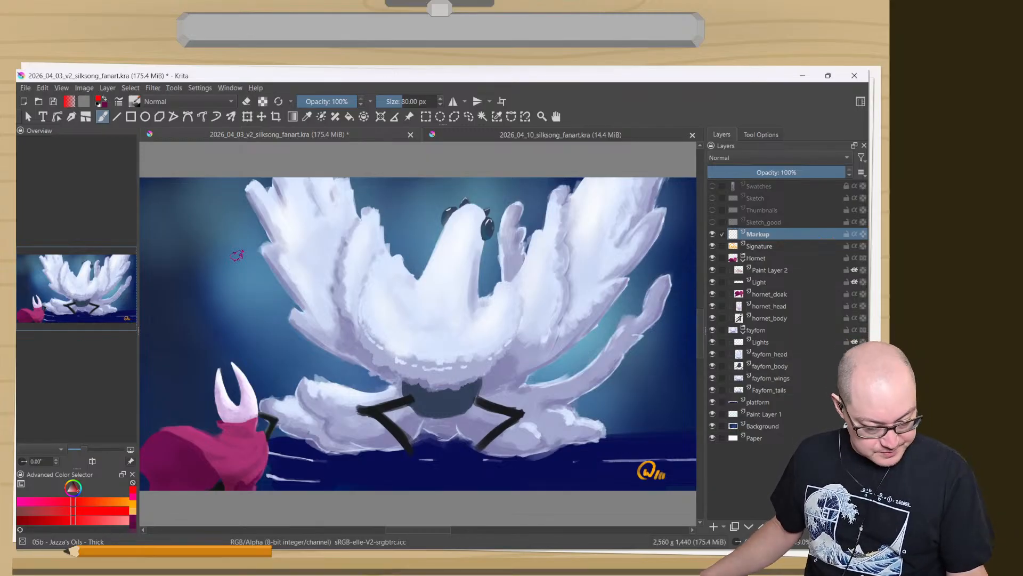
{"action": "right_click", "coordinate": [237, 256]}
{"action": "left_click", "coordinate": [266, 198]}
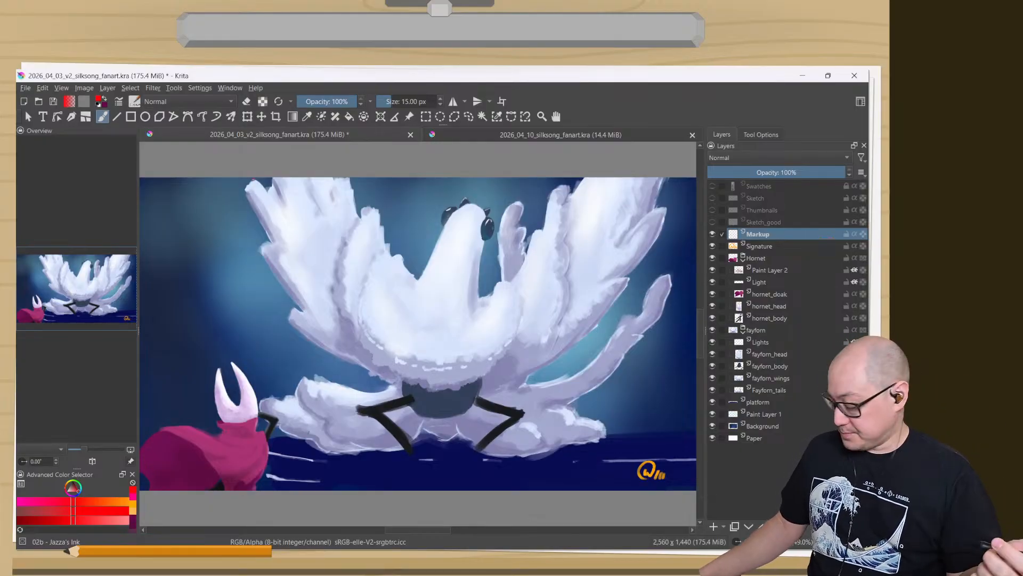
{"action": "key", "text": "Tab"}
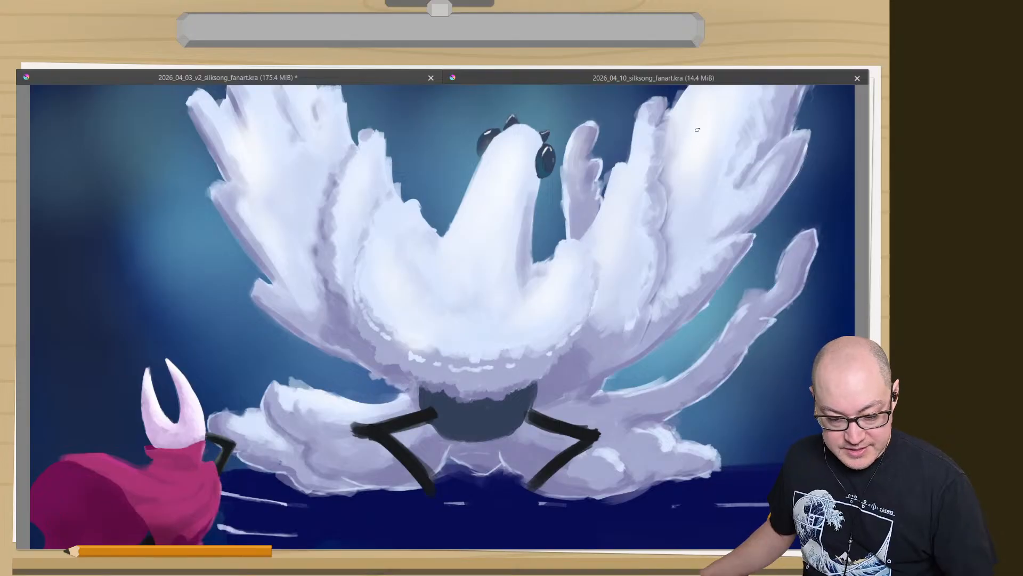
- Circle the inner part of the bird's right-hand wing in red and add short marks on its brightest highlights
{"action": "mouse_move", "coordinate": [684, 100]}
{"action": "left_mouse_down"}
{"action": "mouse_move", "coordinate": [718, 84]}
{"action": "mouse_move", "coordinate": [725, 227]}
{"action": "mouse_move", "coordinate": [588, 303]}
{"action": "mouse_move", "coordinate": [584, 157]}
{"action": "mouse_move", "coordinate": [728, 91]}
{"action": "left_mouse_up"}
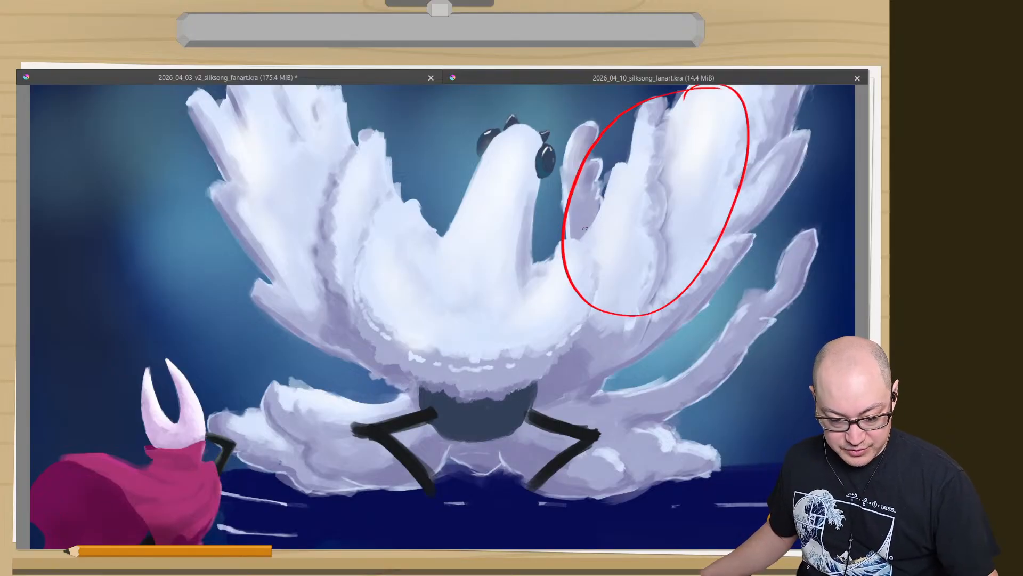
{"action": "left_click_drag", "start_coordinate": [688, 130], "coordinate": [689, 150]}
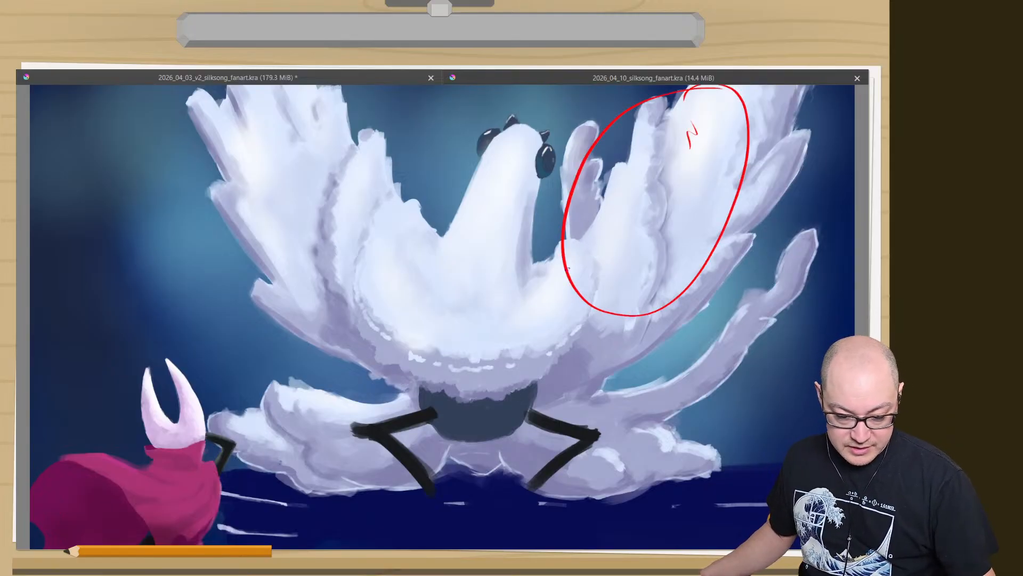
{"action": "left_click_drag", "start_coordinate": [695, 216], "coordinate": [696, 237]}
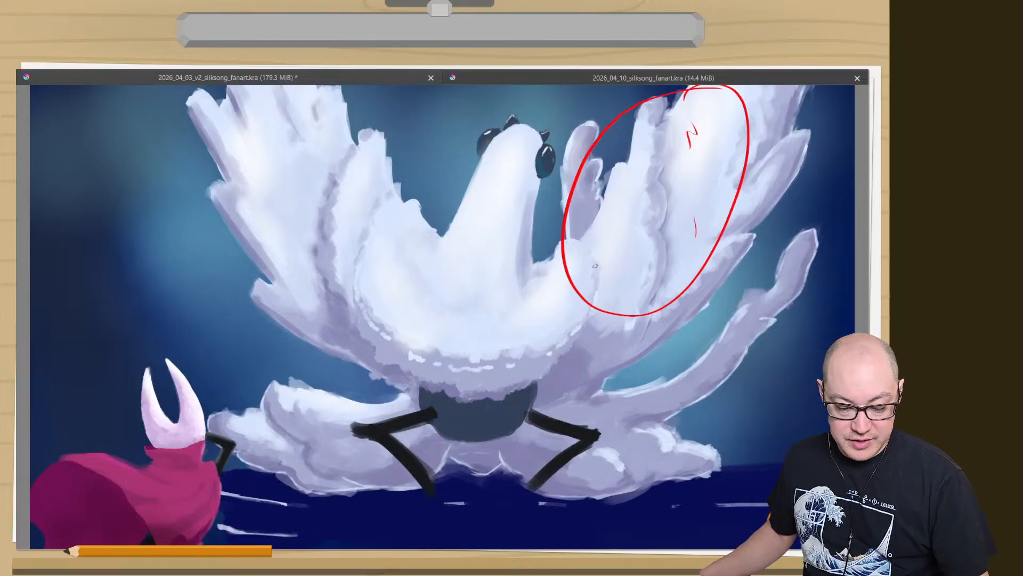
{"action": "left_click_drag", "start_coordinate": [603, 274], "coordinate": [604, 290]}
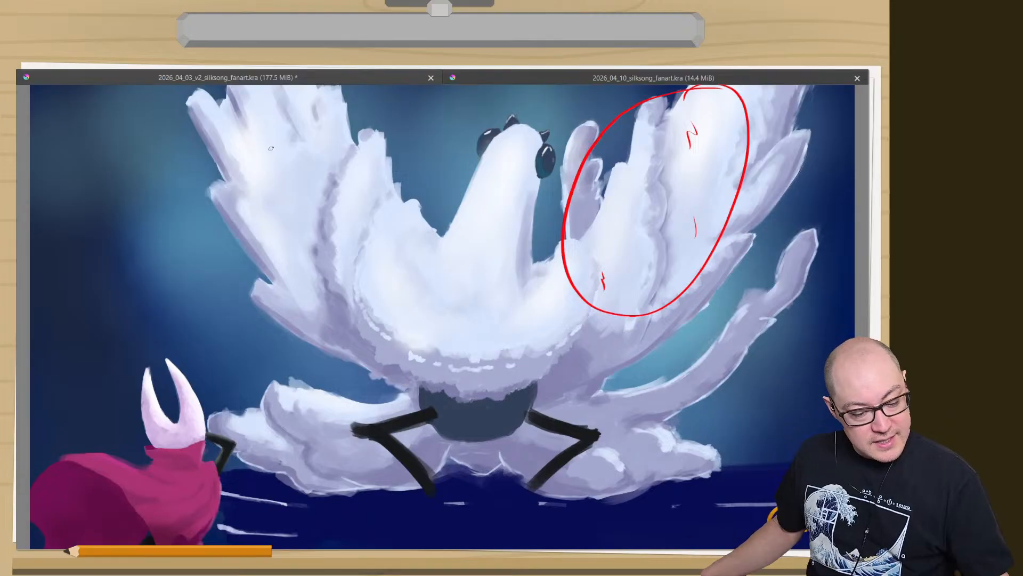
- Draw curved red markup strokes along the feathers and highlights of the bird's left-hand wing
{"action": "left_click_drag", "start_coordinate": [267, 137], "coordinate": [257, 180]}
{"action": "mouse_move", "coordinate": [308, 205]}
{"action": "left_mouse_down"}
{"action": "mouse_move", "coordinate": [342, 133]}
{"action": "mouse_move", "coordinate": [291, 228]}
{"action": "mouse_move", "coordinate": [336, 147]}
{"action": "left_mouse_up"}
{"action": "mouse_move", "coordinate": [277, 206]}
{"action": "left_mouse_down"}
{"action": "mouse_move", "coordinate": [299, 237]}
{"action": "mouse_move", "coordinate": [272, 177]}
{"action": "left_mouse_up"}
{"action": "mouse_move", "coordinate": [297, 150]}
{"action": "left_mouse_down"}
{"action": "mouse_move", "coordinate": [319, 149]}
{"action": "mouse_move", "coordinate": [300, 243]}
{"action": "mouse_move", "coordinate": [298, 191]}
{"action": "left_mouse_up"}
- Undo all the red markup strokes on both of the bird's wings
{"action": "key", "text": "ctrl+z"}
{"action": "key", "text": "ctrl+z"}
{"action": "key", "text": "ctrl+z"}
{"action": "key", "text": "ctrl+z"}
{"action": "key", "text": "ctrl+z"}
{"action": "key", "text": "ctrl+z"}
{"action": "key", "text": "ctrl+z"}
{"action": "key", "text": "ctrl+z"}
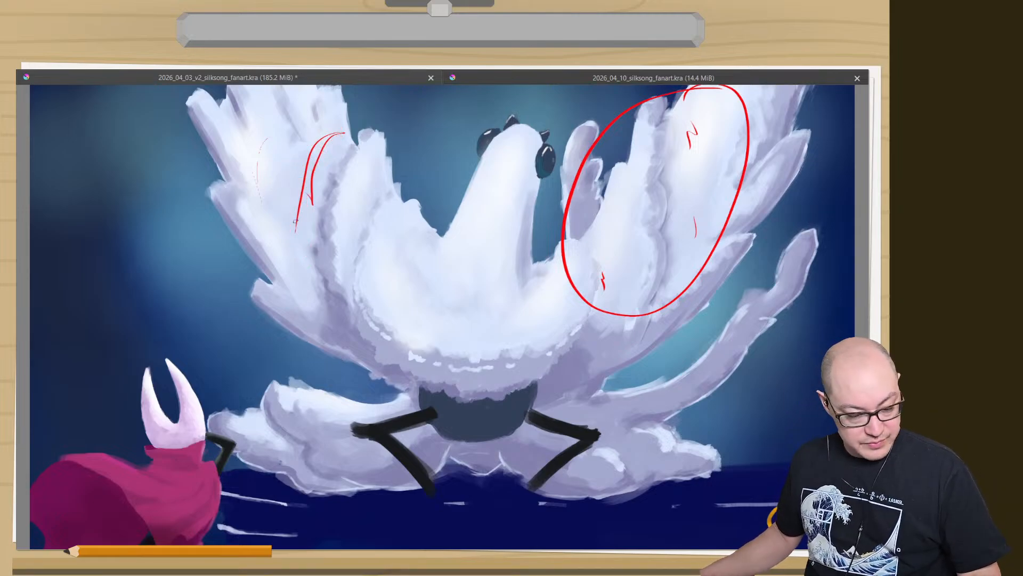
{"action": "key", "text": "ctrl+z"}
{"action": "key", "text": "ctrl+z"}
{"action": "key", "text": "ctrl+z"}
{"action": "key", "text": "ctrl+z"}
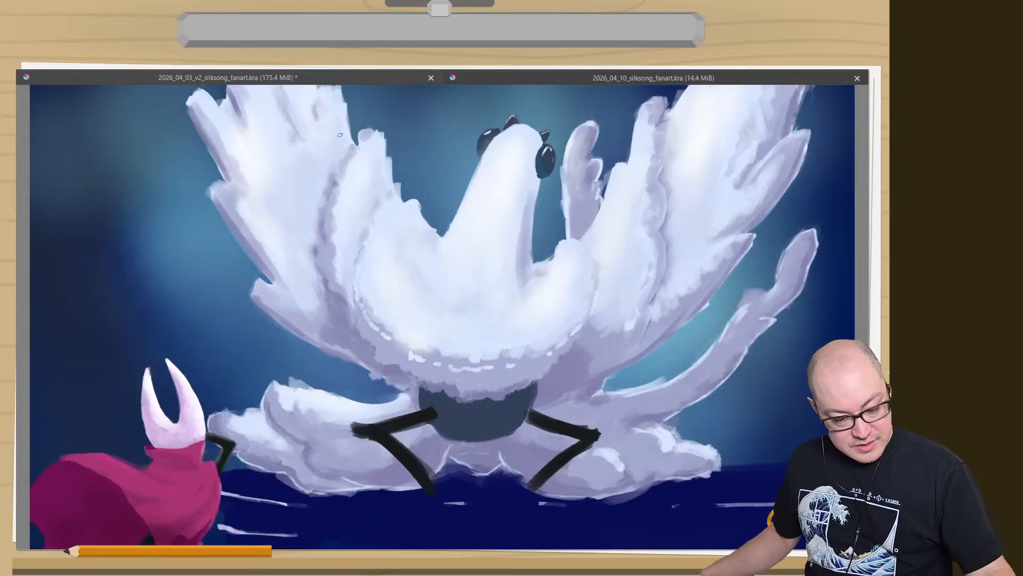
- Outline the shaded patch inside the left-hand wing in red, try a stroke beside it, and undo both
{"action": "mouse_move", "coordinate": [341, 138]}
{"action": "left_mouse_down"}
{"action": "mouse_move", "coordinate": [291, 261]}
{"action": "mouse_move", "coordinate": [271, 209]}
{"action": "mouse_move", "coordinate": [296, 154]}
{"action": "mouse_move", "coordinate": [336, 131]}
{"action": "left_mouse_up"}
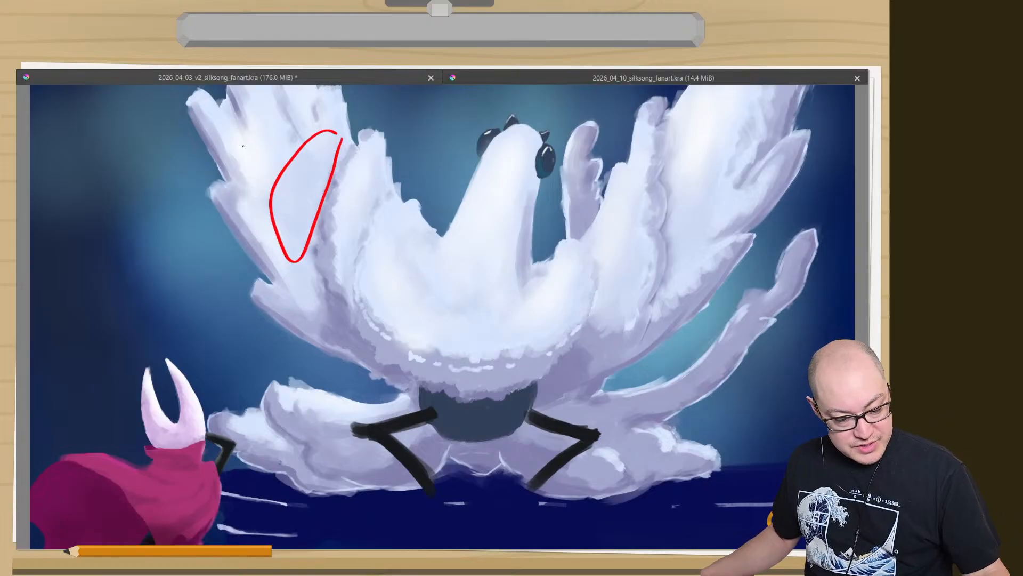
{"action": "left_click_drag", "start_coordinate": [243, 146], "coordinate": [246, 186]}
{"action": "key", "text": "ctrl+z"}
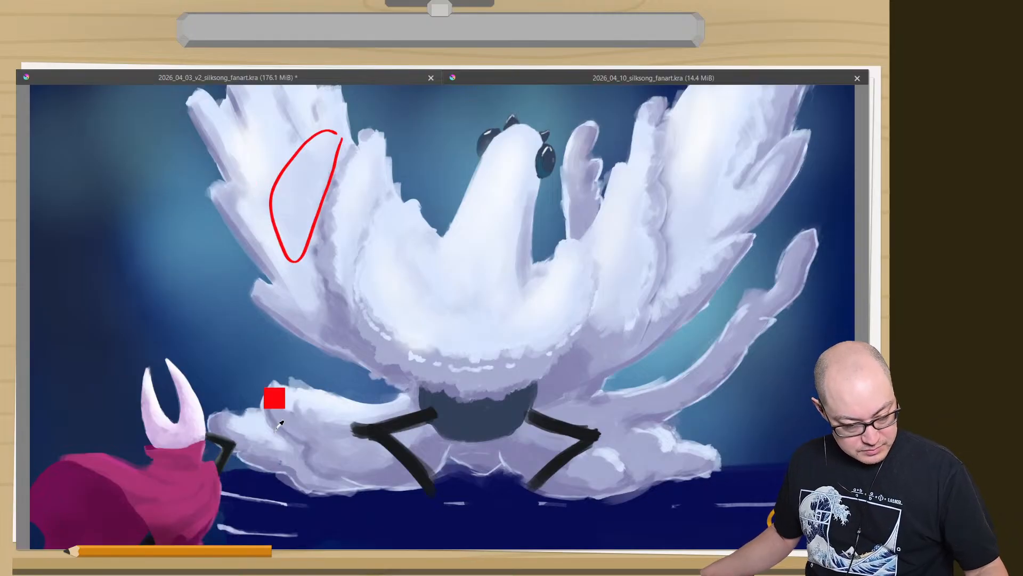
{"action": "key", "text": "ctrl+z"}
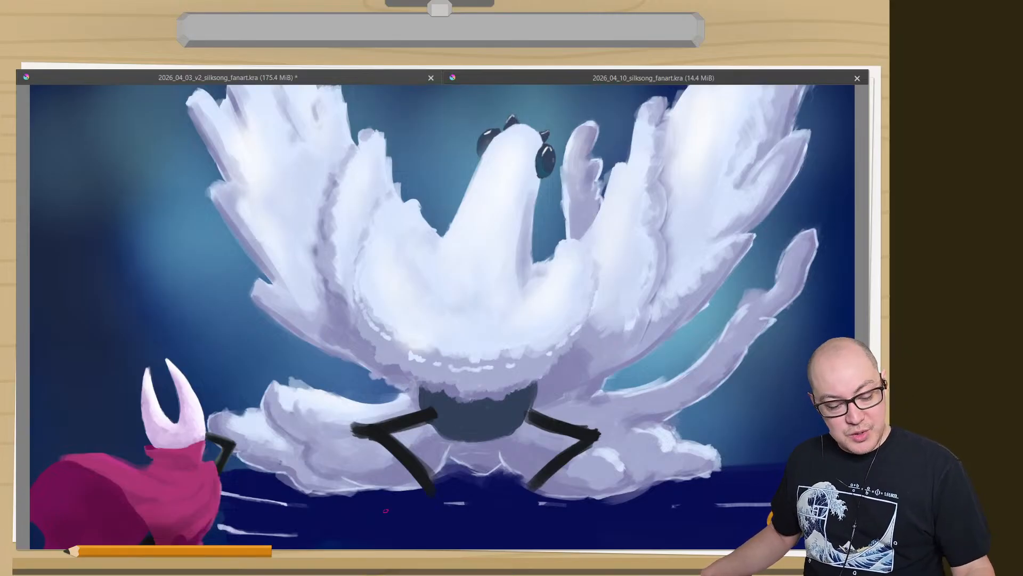
- Trace the lower fringe of the bird's chest feathers with red markup lines, undoing each attempt
{"action": "mouse_move", "coordinate": [361, 308]}
{"action": "left_mouse_down"}
{"action": "mouse_move", "coordinate": [409, 358]}
{"action": "mouse_move", "coordinate": [495, 372]}
{"action": "left_mouse_up"}
{"action": "key", "text": "ctrl+z"}
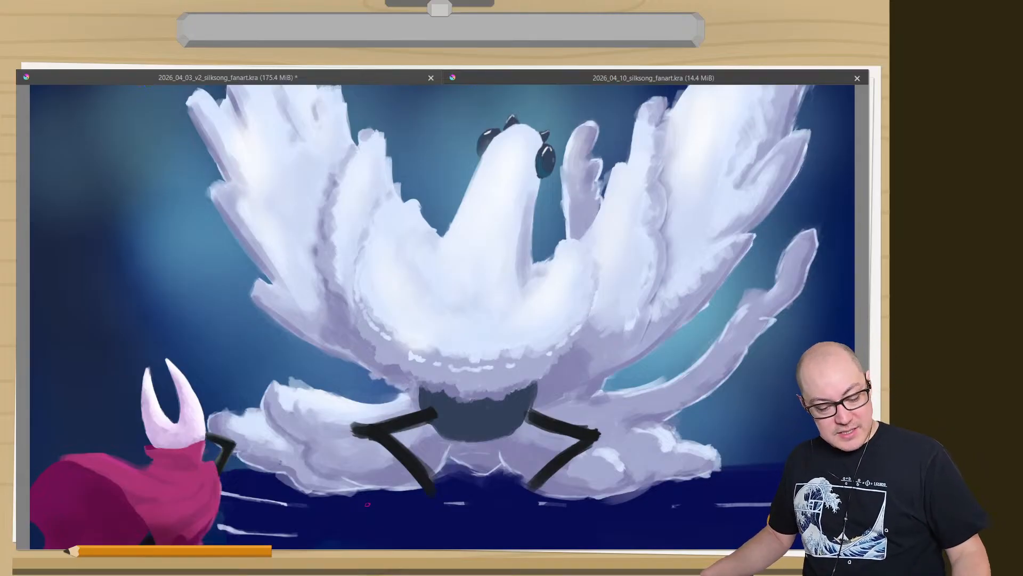
{"action": "left_click_drag", "start_coordinate": [484, 375], "coordinate": [453, 376]}
{"action": "key", "text": "ctrl+z"}
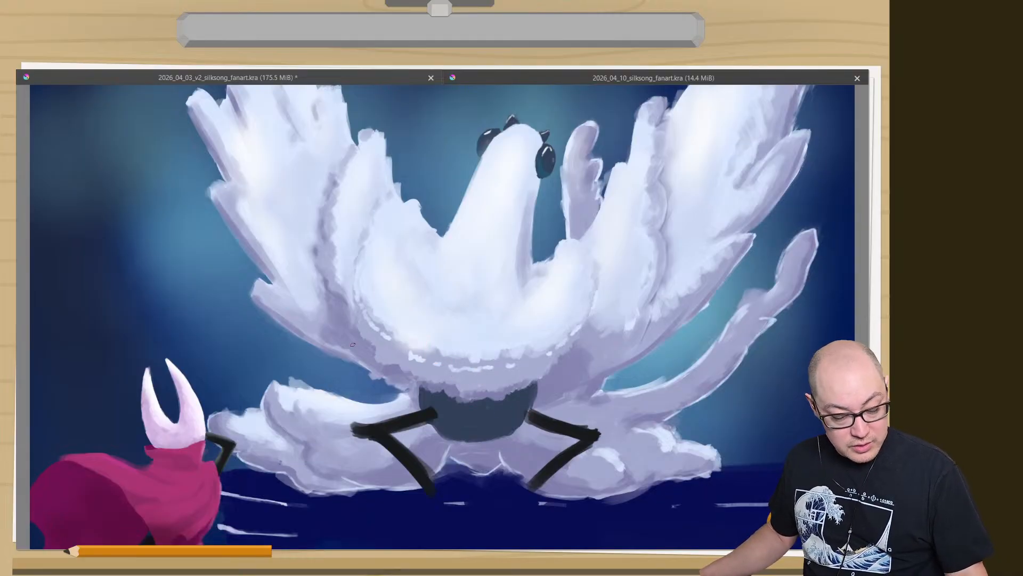
{"action": "mouse_move", "coordinate": [367, 335]}
{"action": "left_mouse_down"}
{"action": "mouse_move", "coordinate": [380, 356]}
{"action": "mouse_move", "coordinate": [464, 384]}
{"action": "mouse_move", "coordinate": [562, 365]}
{"action": "left_mouse_up"}
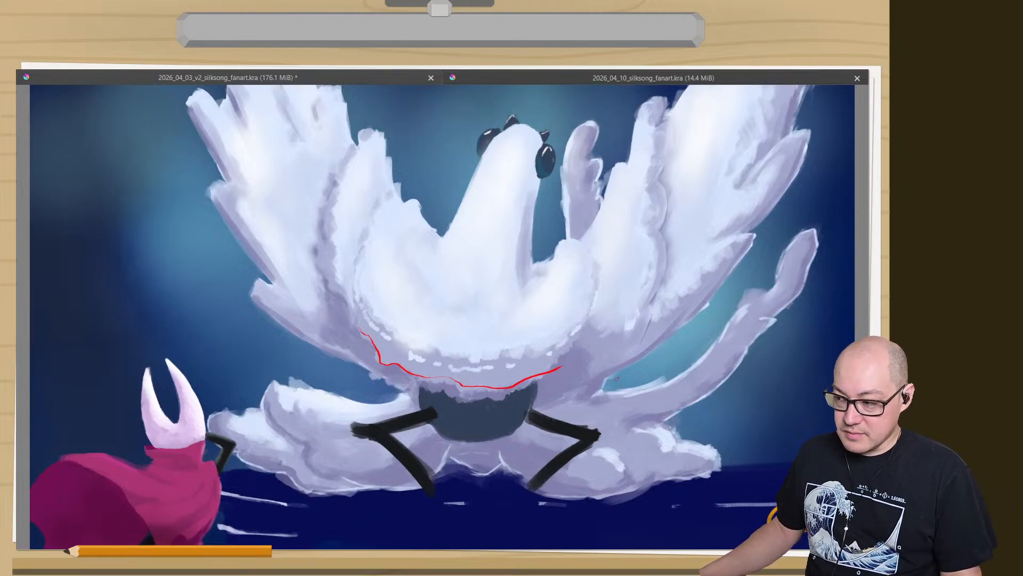
{"action": "key", "text": "ctrl+z"}
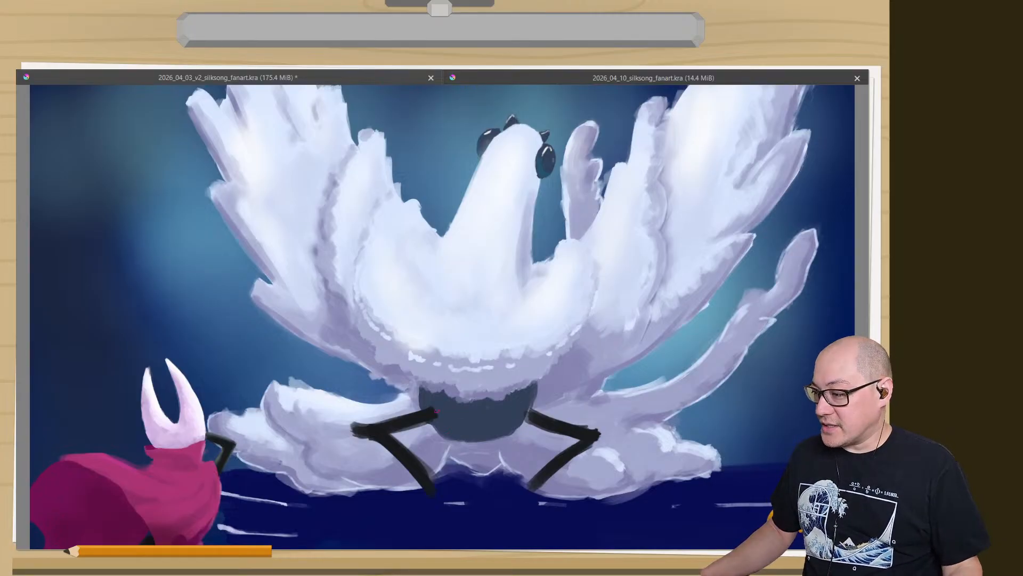
- Outline the bird's dark lower body in red, sketch curved contour strokes across it, and undo the marks
{"action": "mouse_move", "coordinate": [543, 381]}
{"action": "left_mouse_down"}
{"action": "mouse_move", "coordinate": [544, 408]}
{"action": "mouse_move", "coordinate": [465, 438]}
{"action": "mouse_move", "coordinate": [416, 385]}
{"action": "left_mouse_up"}
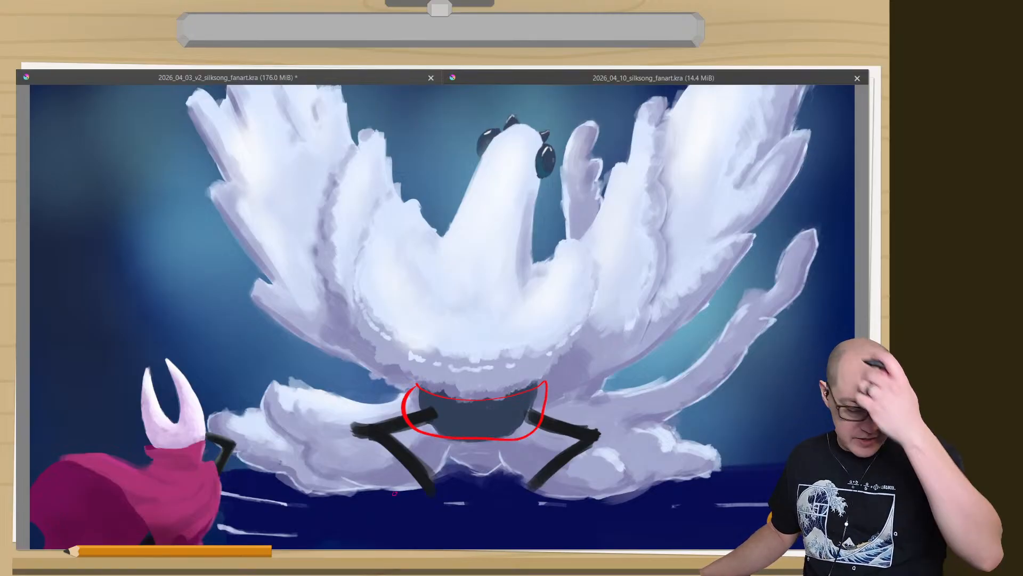
{"action": "key", "text": "ctrl+z"}
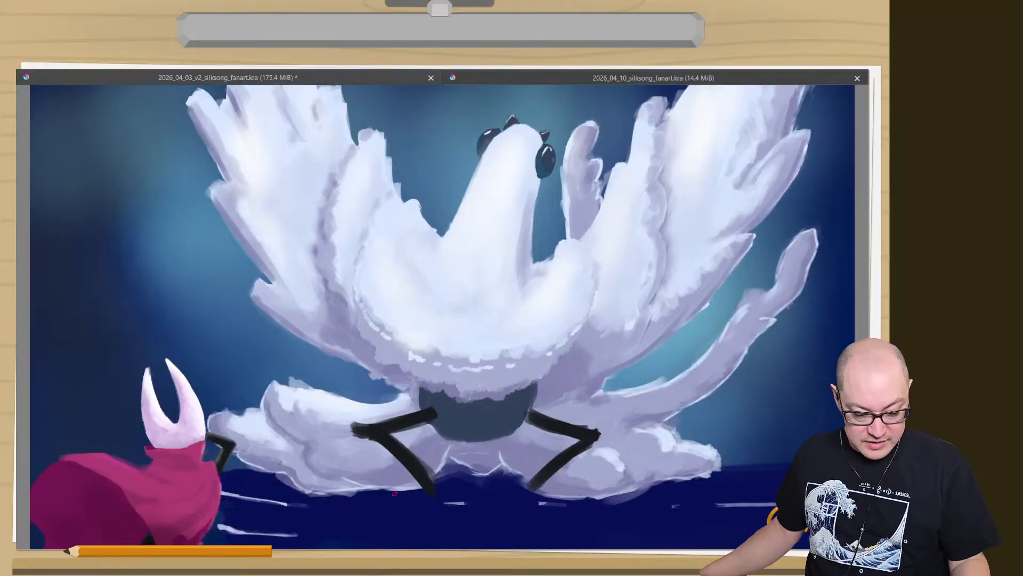
{"action": "left_click_drag", "start_coordinate": [522, 411], "coordinate": [397, 410]}
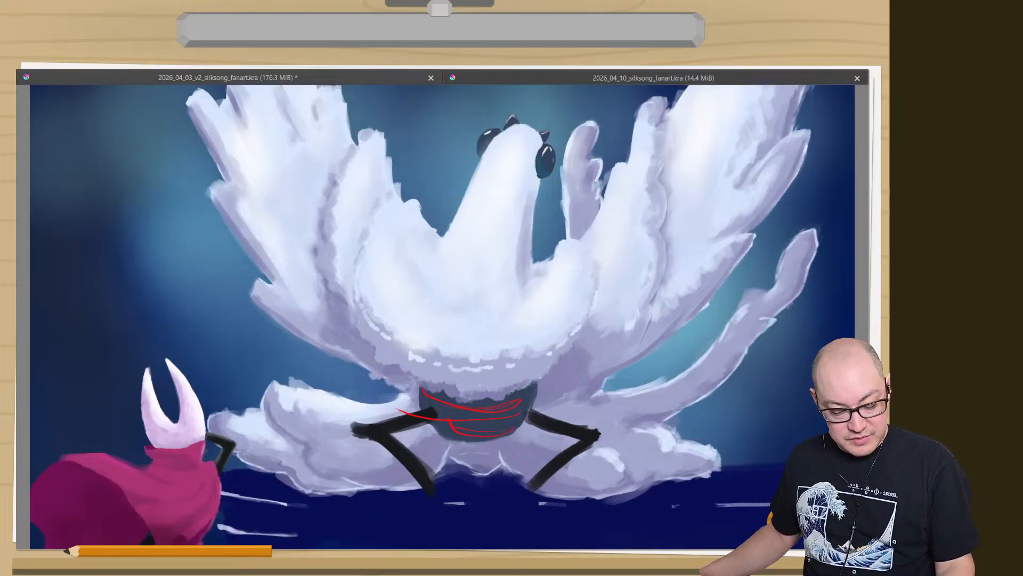
{"action": "key", "text": "ctrl+z"}
{"action": "key", "text": "ctrl+z"}
{"action": "key", "text": "ctrl+z"}
{"action": "key", "text": "ctrl+z"}
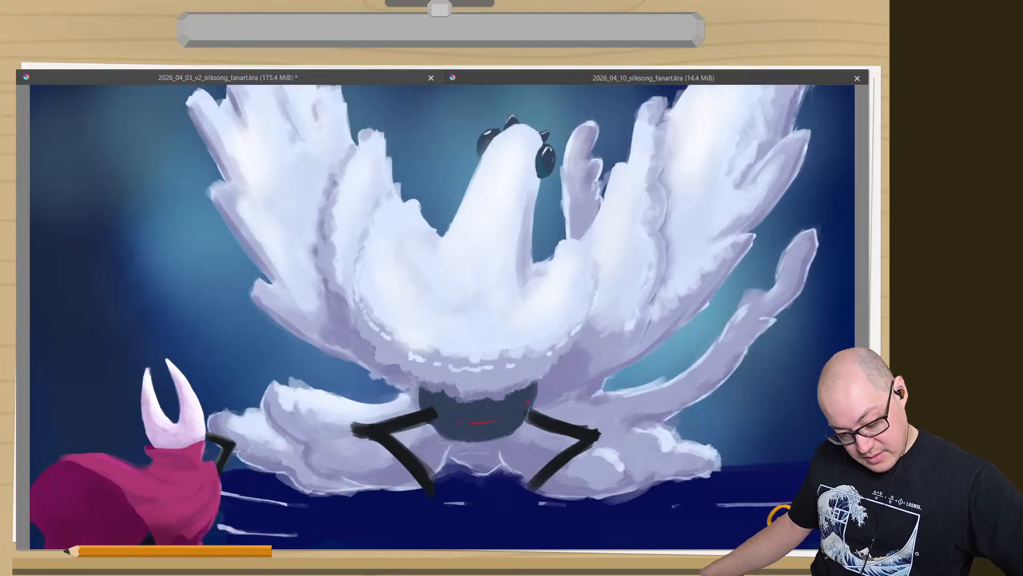
{"action": "left_click_drag", "start_coordinate": [527, 397], "coordinate": [427, 413]}
{"action": "key", "text": "ctrl+z"}
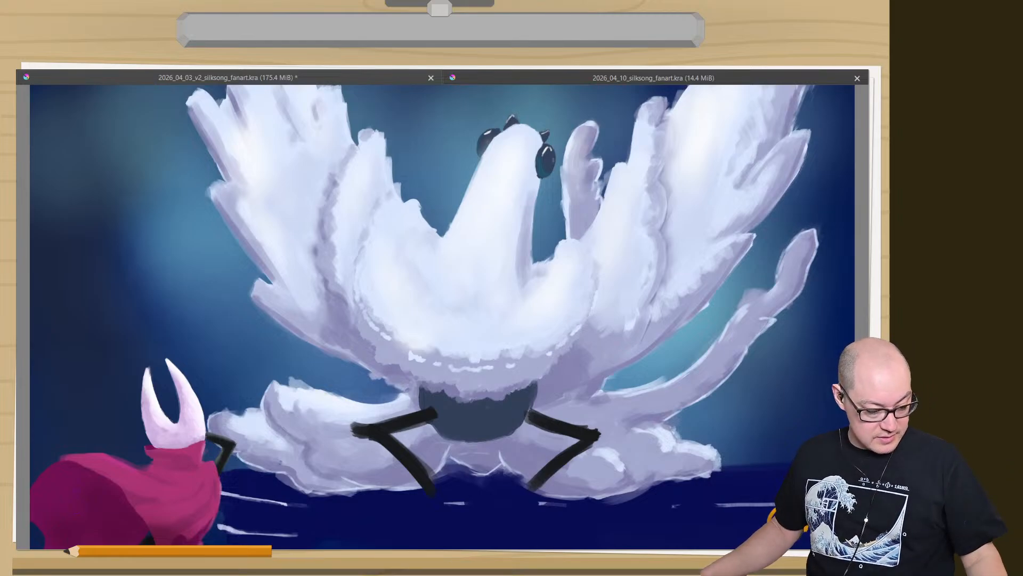
- Circle the dark shadow on Hornet's cloak and the ground beneath the bird in red, undoing each mark
{"action": "mouse_move", "coordinate": [107, 478]}
{"action": "left_mouse_down"}
{"action": "mouse_move", "coordinate": [71, 495]}
{"action": "mouse_move", "coordinate": [80, 465]}
{"action": "left_mouse_up"}
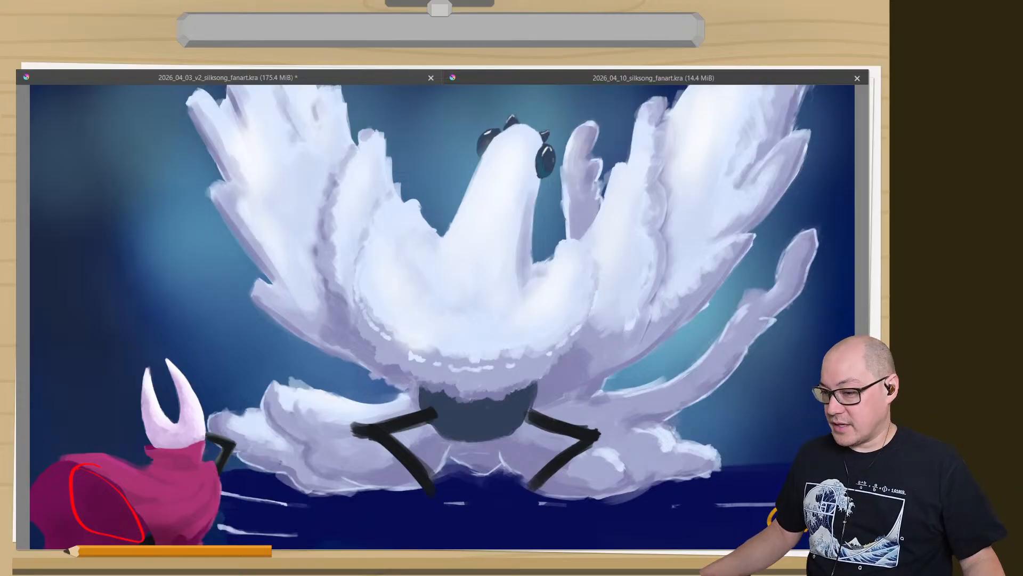
{"action": "key", "text": "ctrl+z"}
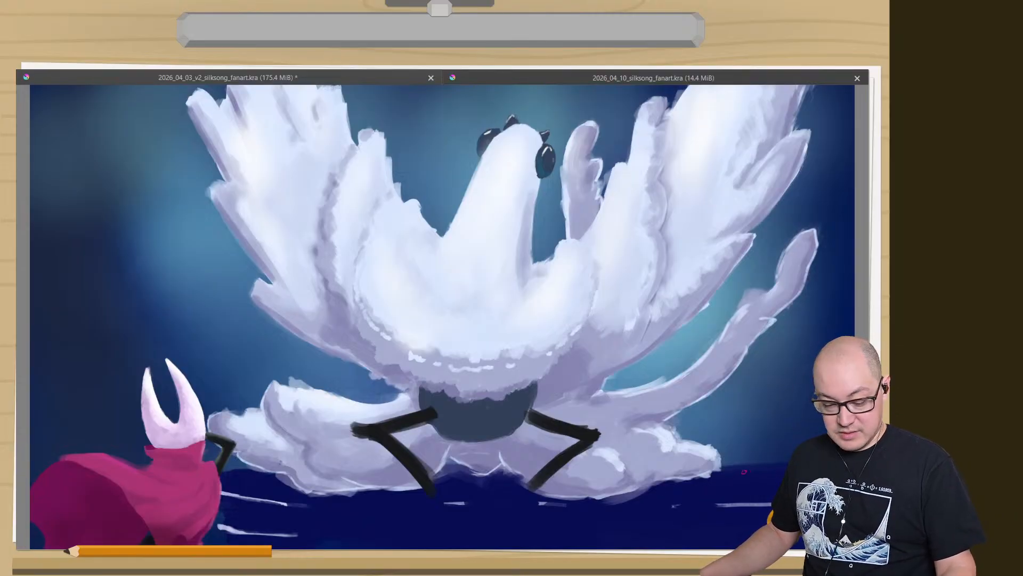
{"action": "mouse_move", "coordinate": [747, 490]}
{"action": "left_mouse_down"}
{"action": "mouse_move", "coordinate": [533, 532]}
{"action": "mouse_move", "coordinate": [338, 513]}
{"action": "mouse_move", "coordinate": [363, 491]}
{"action": "mouse_move", "coordinate": [545, 459]}
{"action": "mouse_move", "coordinate": [753, 473]}
{"action": "left_mouse_up"}
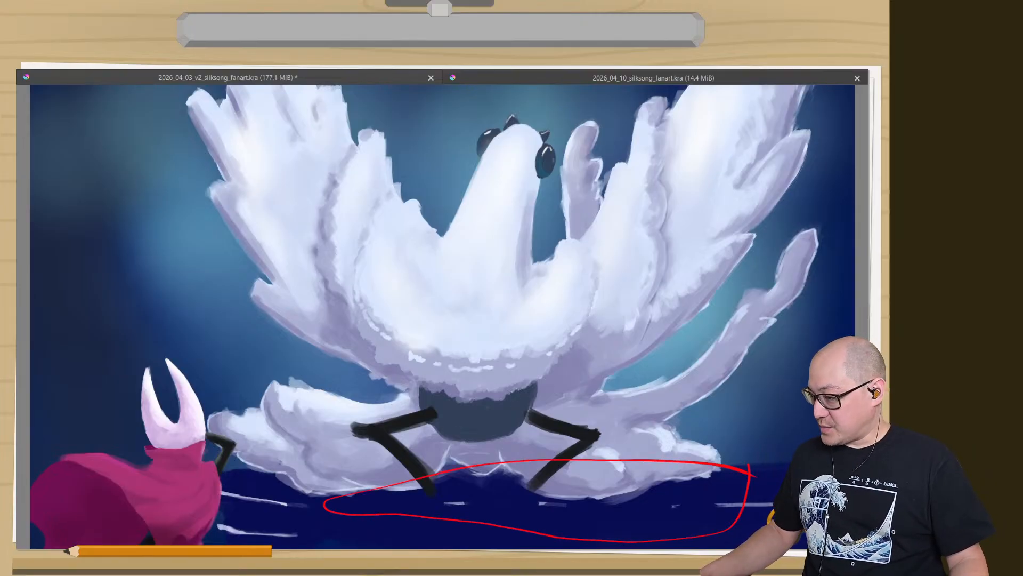
{"action": "key", "text": "ctrl+z"}
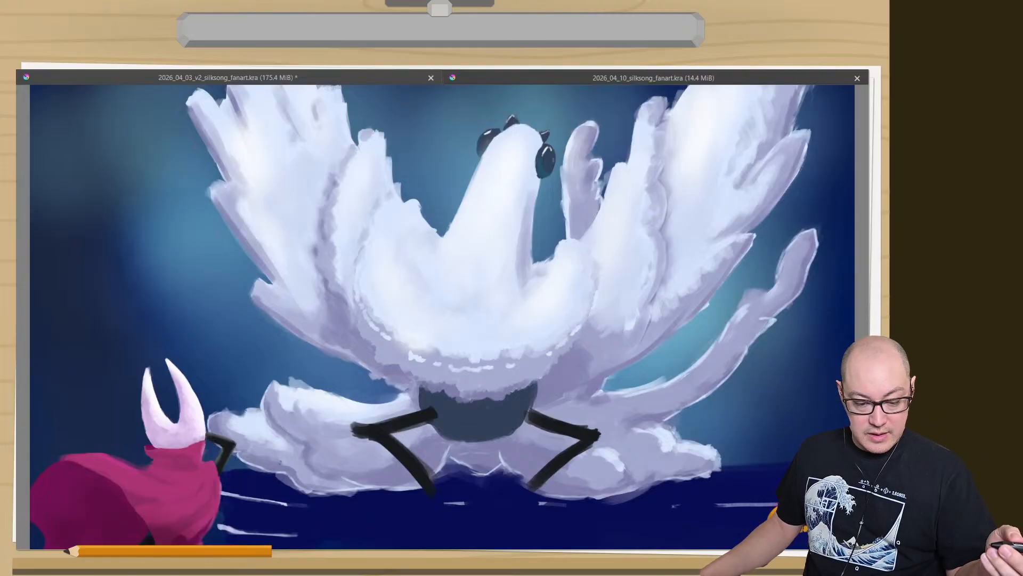
- Circle the bird's right-hand wing, Hornet's head and the bird's head in red, and undo the three circles
{"action": "mouse_move", "coordinate": [738, 110]}
{"action": "left_mouse_down"}
{"action": "mouse_move", "coordinate": [777, 94]}
{"action": "mouse_move", "coordinate": [803, 228]}
{"action": "mouse_move", "coordinate": [627, 383]}
{"action": "mouse_move", "coordinate": [603, 257]}
{"action": "mouse_move", "coordinate": [785, 118]}
{"action": "left_mouse_up"}
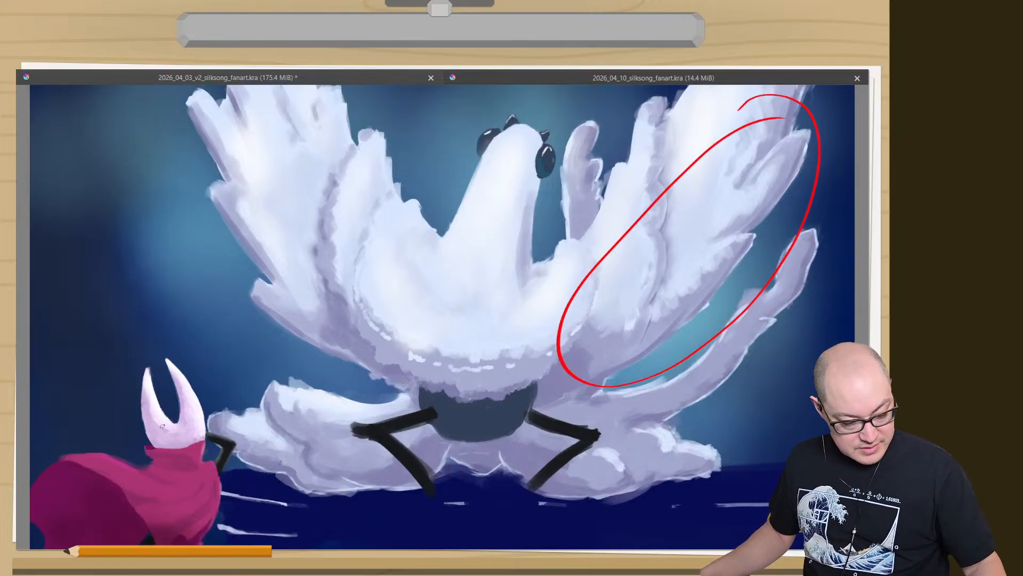
{"action": "mouse_move", "coordinate": [132, 373]}
{"action": "left_mouse_down"}
{"action": "mouse_move", "coordinate": [156, 347]}
{"action": "mouse_move", "coordinate": [124, 367]}
{"action": "left_mouse_up"}
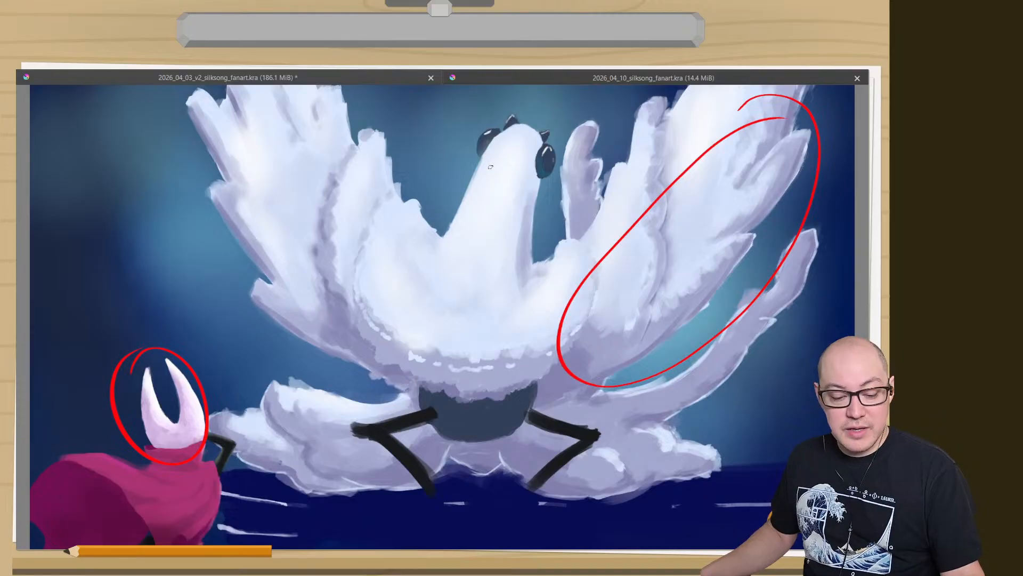
{"action": "mouse_move", "coordinate": [481, 171]}
{"action": "left_mouse_down"}
{"action": "mouse_move", "coordinate": [469, 112]}
{"action": "mouse_move", "coordinate": [456, 173]}
{"action": "left_mouse_up"}
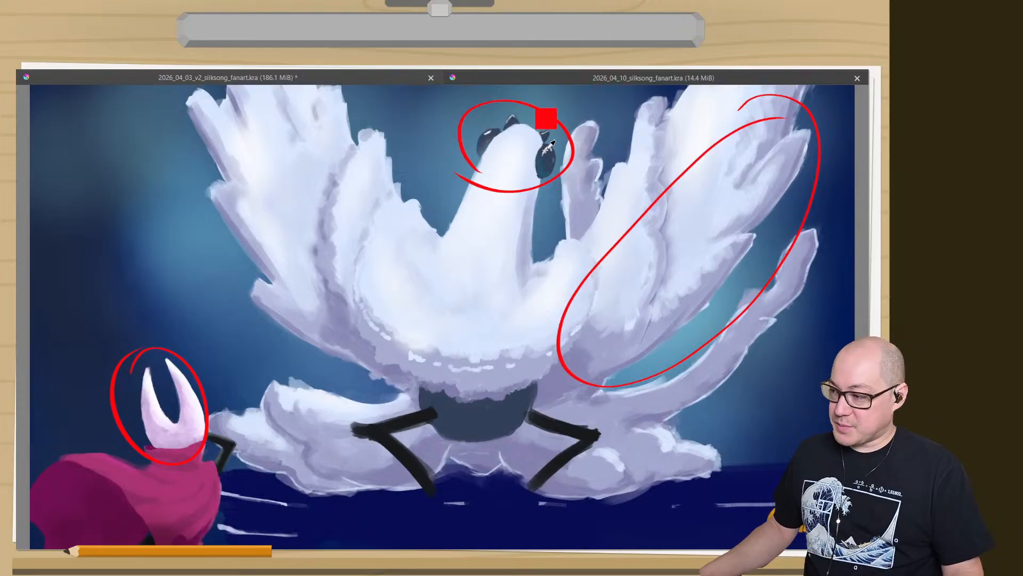
{"action": "key", "text": "ctrl+z"}
{"action": "key", "text": "ctrl+z"}
{"action": "key", "text": "ctrl+z"}
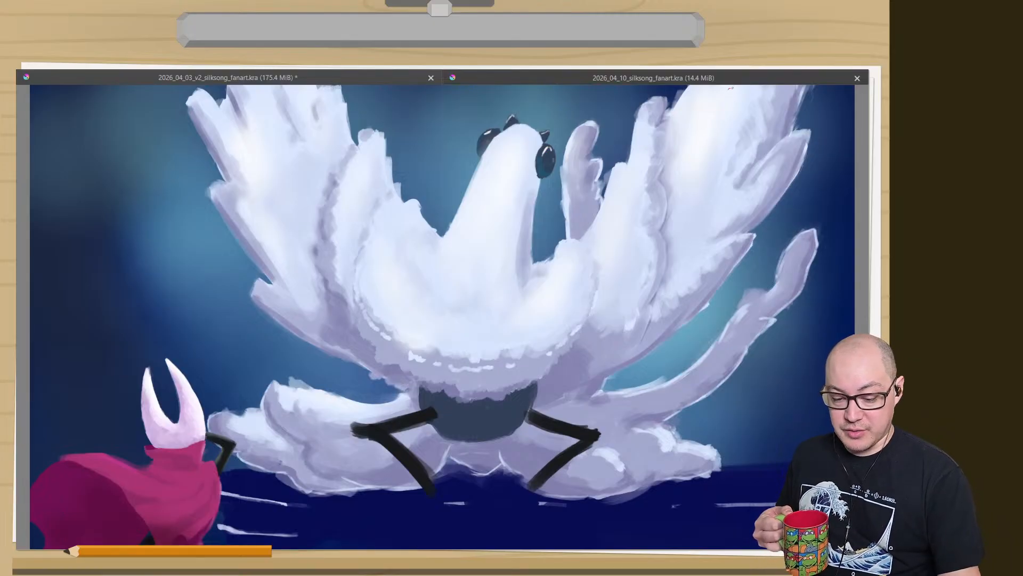
- Circle the bird's upper right-hand wing in red, sketch curved feather-edge strokes over the left background, and clear the marks
{"action": "mouse_move", "coordinate": [730, 88]}
{"action": "left_mouse_down"}
{"action": "mouse_move", "coordinate": [726, 224]}
{"action": "mouse_move", "coordinate": [710, 88]}
{"action": "left_mouse_up"}
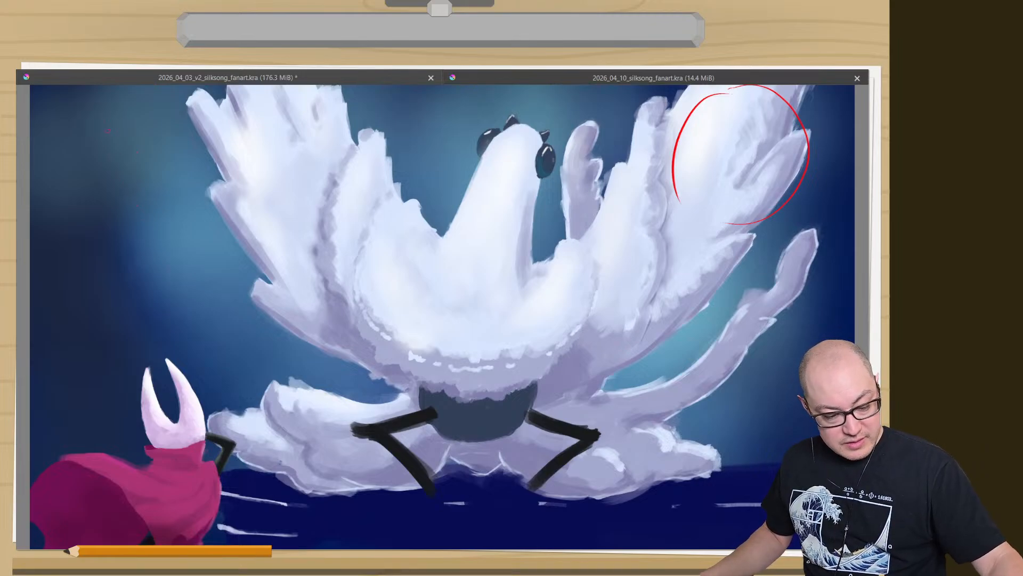
{"action": "mouse_move", "coordinate": [107, 109]}
{"action": "left_mouse_down"}
{"action": "mouse_move", "coordinate": [98, 208]}
{"action": "mouse_move", "coordinate": [157, 315]}
{"action": "left_mouse_up"}
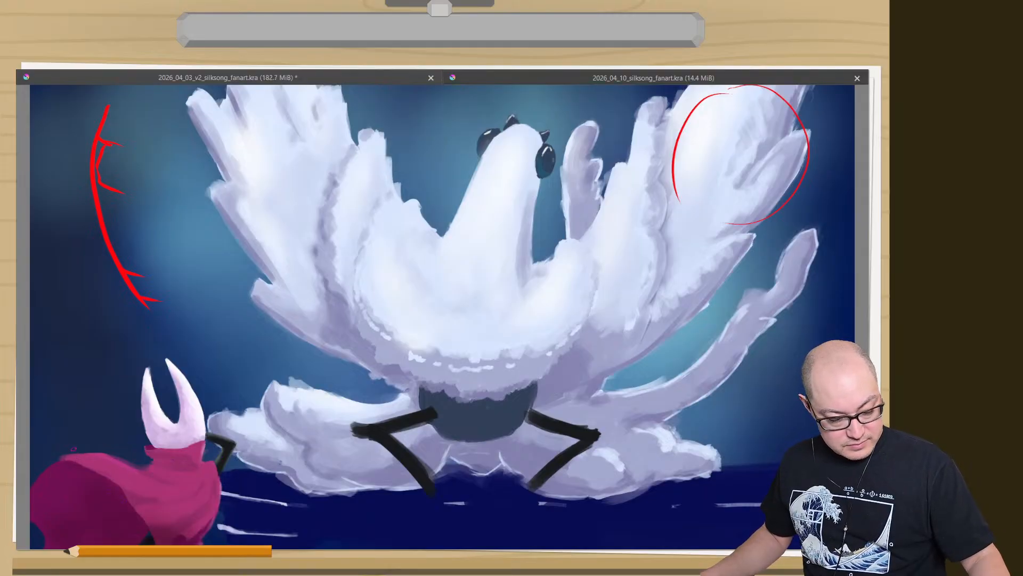
{"action": "left_click_drag", "start_coordinate": [48, 367], "coordinate": [98, 451]}
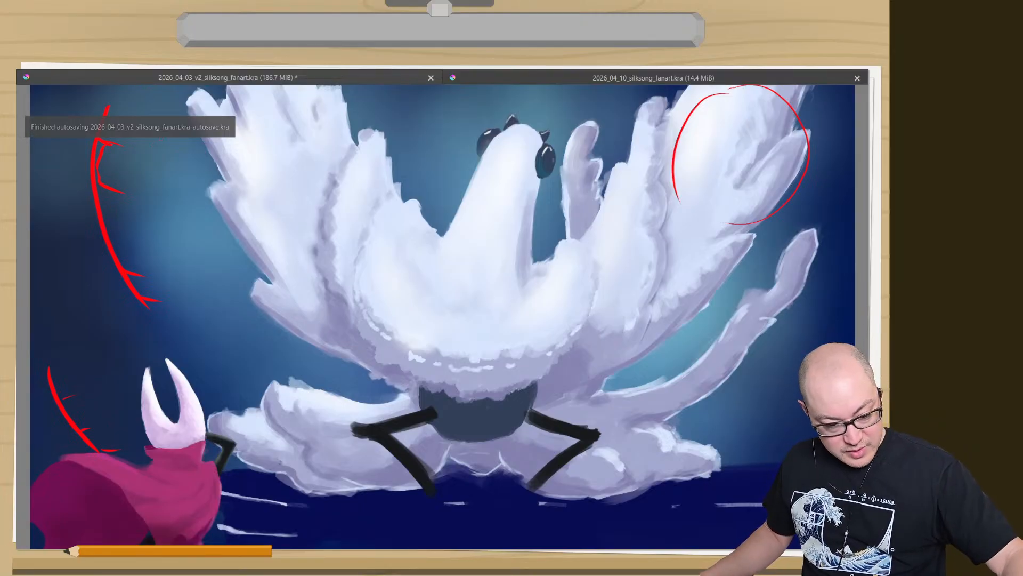
{"action": "mouse_move", "coordinate": [141, 111]}
{"action": "left_mouse_down"}
{"action": "mouse_move", "coordinate": [96, 265]}
{"action": "mouse_move", "coordinate": [93, 200]}
{"action": "mouse_move", "coordinate": [92, 245]}
{"action": "left_mouse_up"}
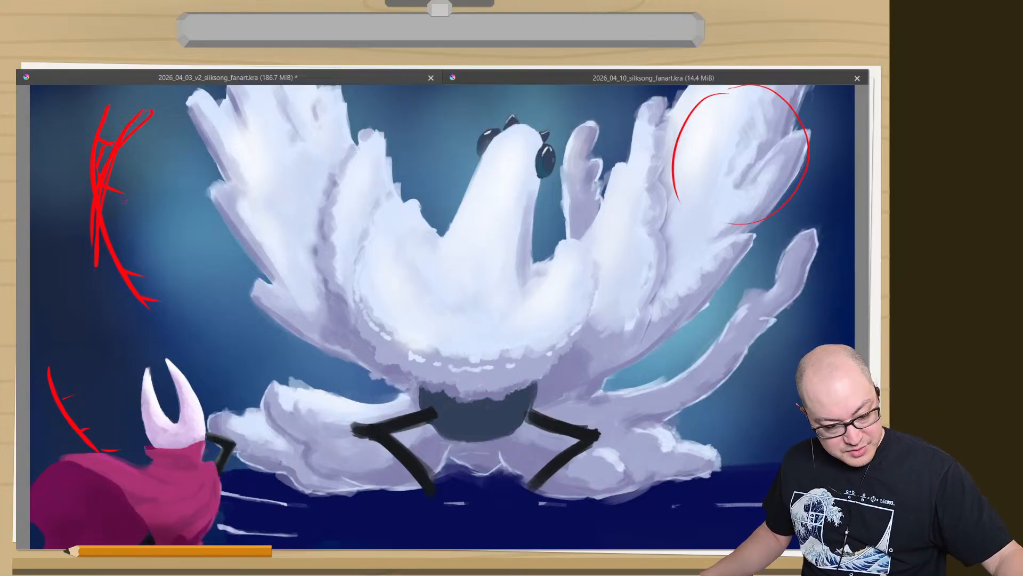
{"action": "left_click_drag", "start_coordinate": [143, 111], "coordinate": [166, 131]}
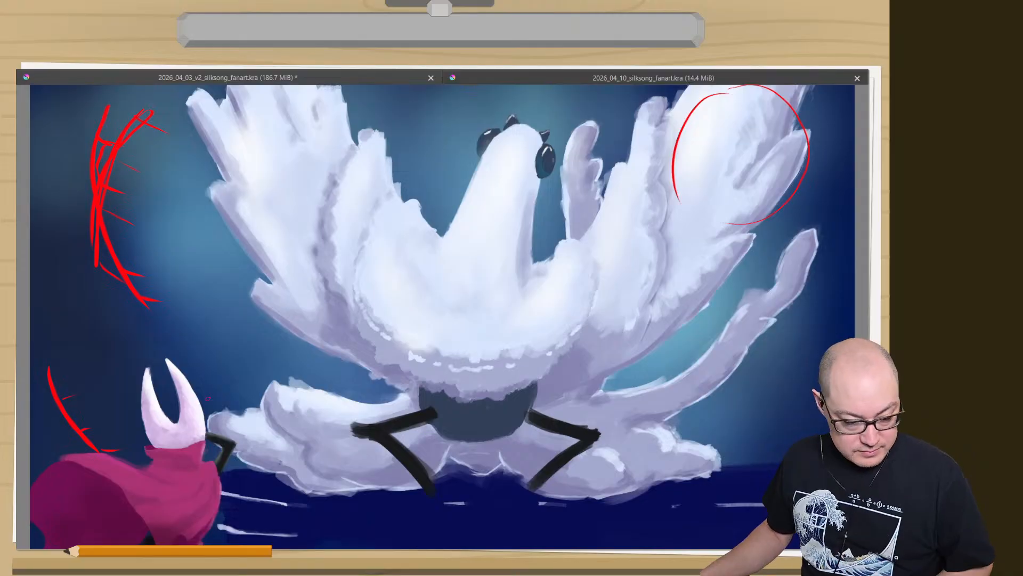
{"action": "key", "text": "Delete"}
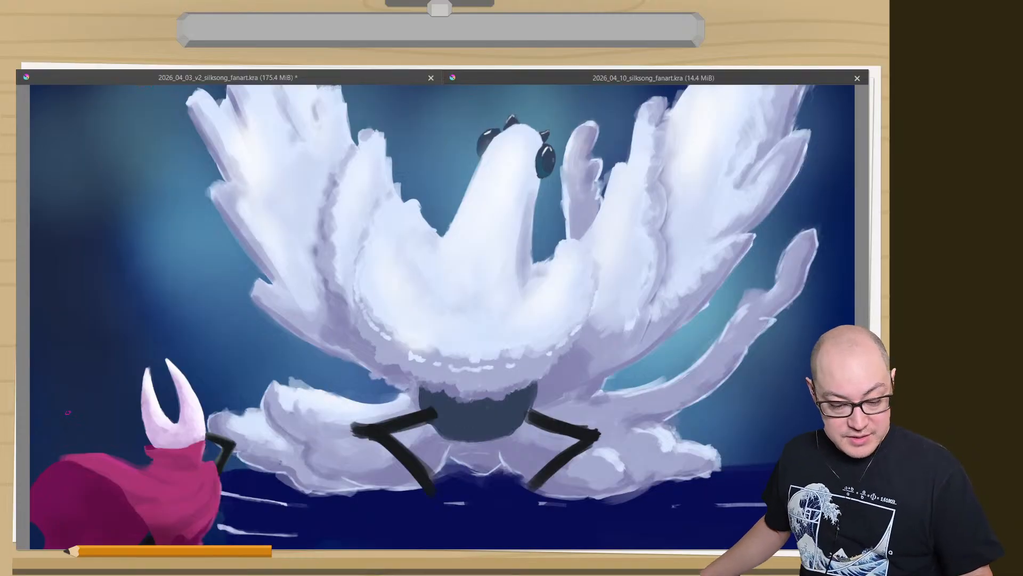
- In the blank 2026_04_10_silksong_fanart.kra document, choose a blue sketching pencil and draw a rectangular thumbnail frame in the upper left
{"action": "left_click", "coordinate": [489, 83]}
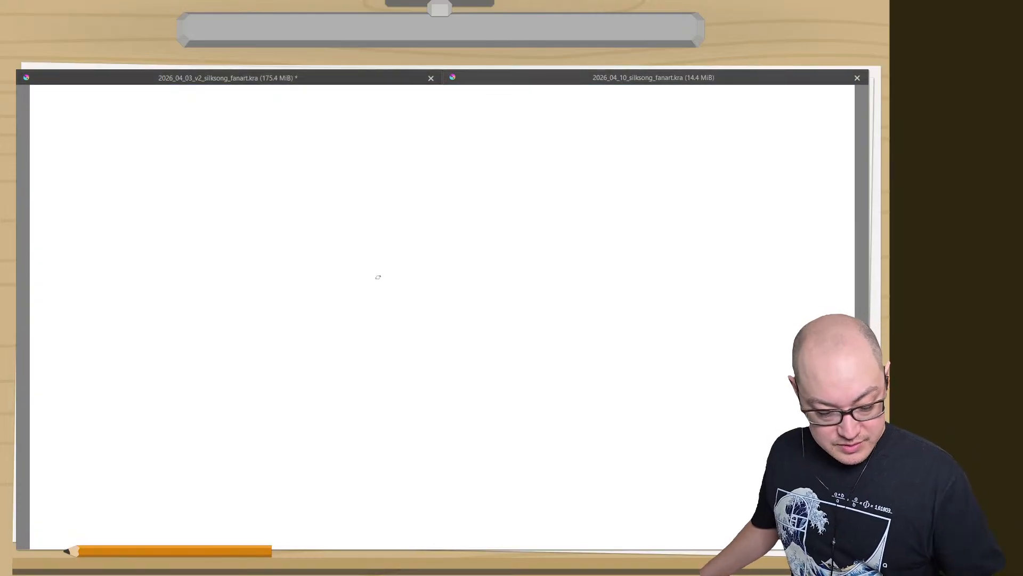
{"action": "right_click", "coordinate": [373, 288]}
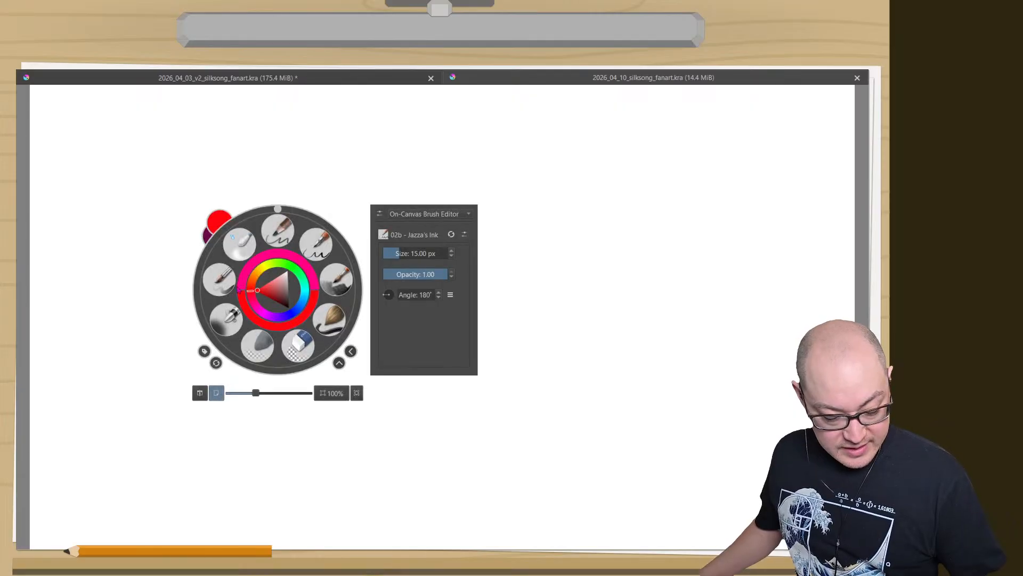
{"action": "left_click", "coordinate": [303, 296]}
{"action": "left_click", "coordinate": [290, 287]}
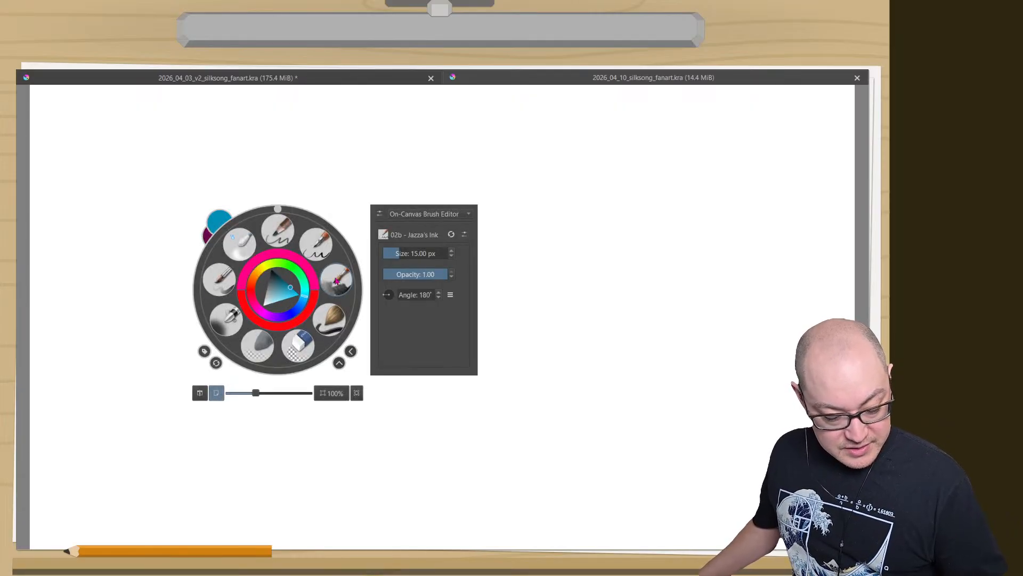
{"action": "left_click", "coordinate": [285, 230]}
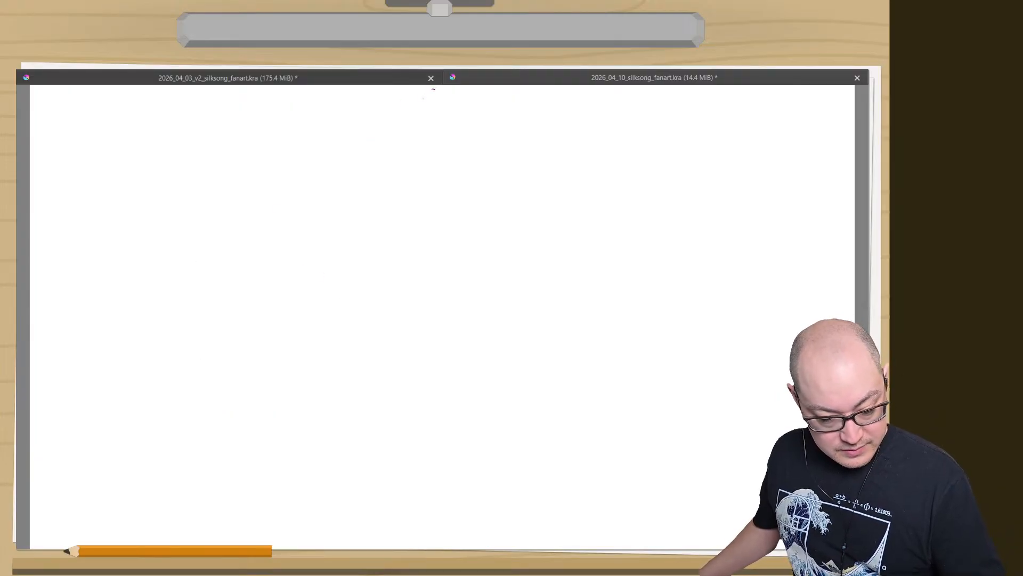
{"action": "mouse_move", "coordinate": [433, 89]}
{"action": "left_mouse_down"}
{"action": "mouse_move", "coordinate": [447, 313]}
{"action": "mouse_move", "coordinate": [81, 292]}
{"action": "left_mouse_up"}
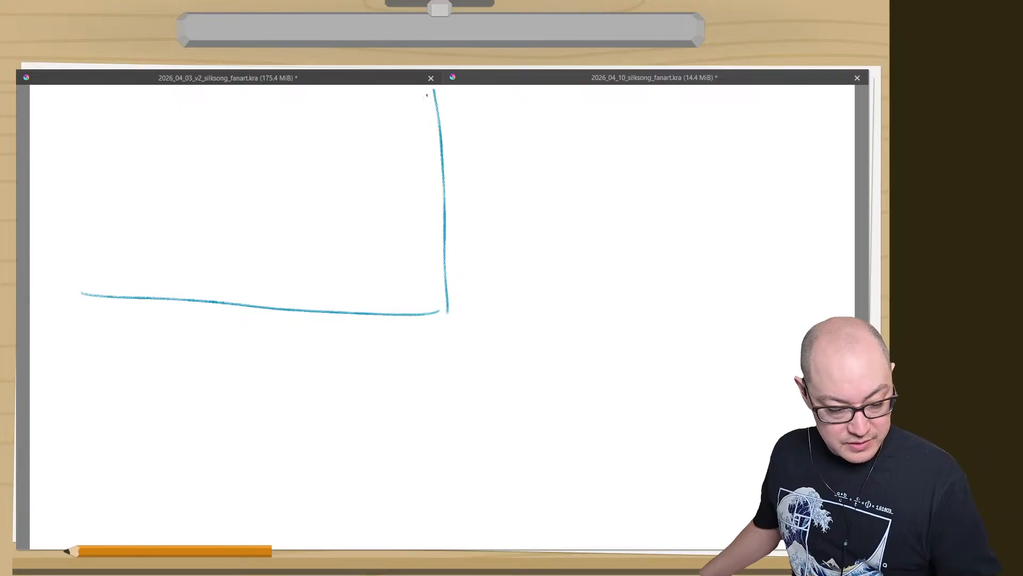
{"action": "mouse_move", "coordinate": [425, 98]}
{"action": "left_mouse_down"}
{"action": "mouse_move", "coordinate": [49, 104]}
{"action": "mouse_move", "coordinate": [69, 289]}
{"action": "left_mouse_up"}
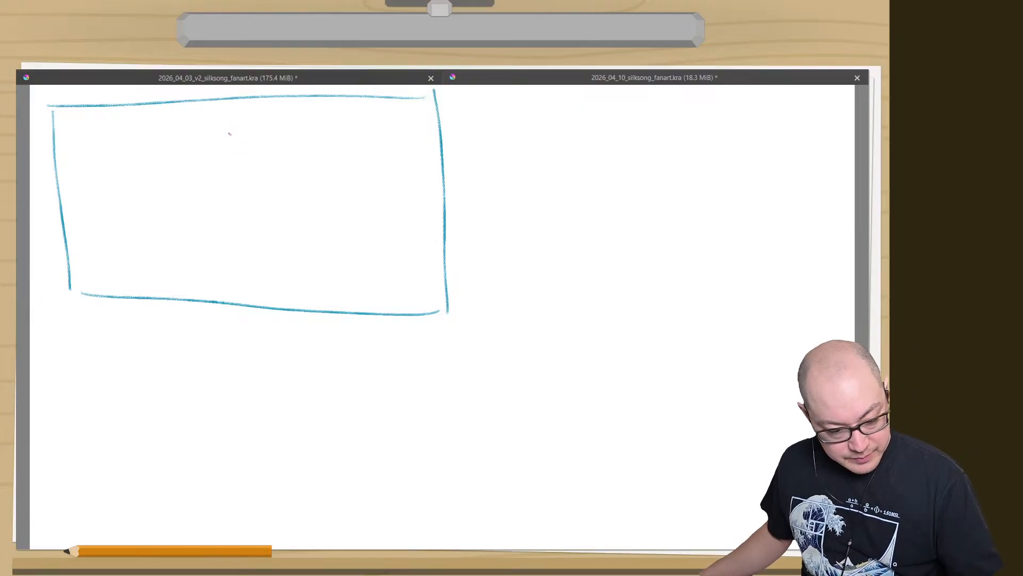
- Sketch a figure with a pointed, crown-like head, narrow neck, flared sides and tapering body inside the frame
{"action": "mouse_move", "coordinate": [225, 125]}
{"action": "left_mouse_down"}
{"action": "mouse_move", "coordinate": [246, 141]}
{"action": "mouse_move", "coordinate": [207, 145]}
{"action": "mouse_move", "coordinate": [226, 137]}
{"action": "mouse_move", "coordinate": [229, 167]}
{"action": "mouse_move", "coordinate": [242, 171]}
{"action": "mouse_move", "coordinate": [224, 171]}
{"action": "left_mouse_up"}
{"action": "mouse_move", "coordinate": [211, 149]}
{"action": "left_mouse_down"}
{"action": "mouse_move", "coordinate": [228, 178]}
{"action": "mouse_move", "coordinate": [219, 205]}
{"action": "mouse_move", "coordinate": [211, 175]}
{"action": "mouse_move", "coordinate": [213, 229]}
{"action": "mouse_move", "coordinate": [170, 187]}
{"action": "left_mouse_up"}
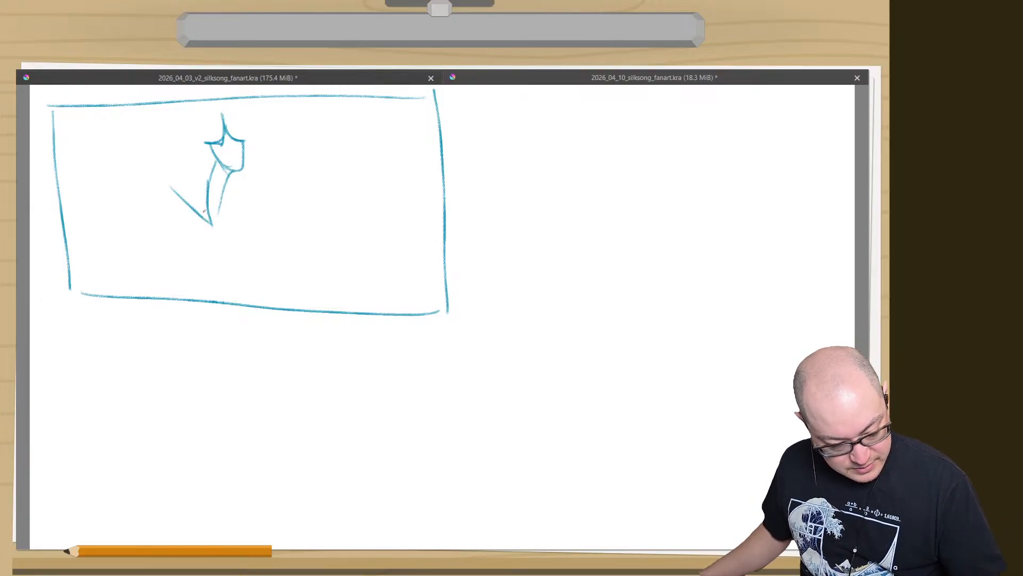
{"action": "mouse_move", "coordinate": [213, 224]}
{"action": "left_mouse_down"}
{"action": "mouse_move", "coordinate": [168, 183]}
{"action": "mouse_move", "coordinate": [181, 246]}
{"action": "mouse_move", "coordinate": [255, 195]}
{"action": "mouse_move", "coordinate": [260, 241]}
{"action": "mouse_move", "coordinate": [242, 246]}
{"action": "left_mouse_up"}
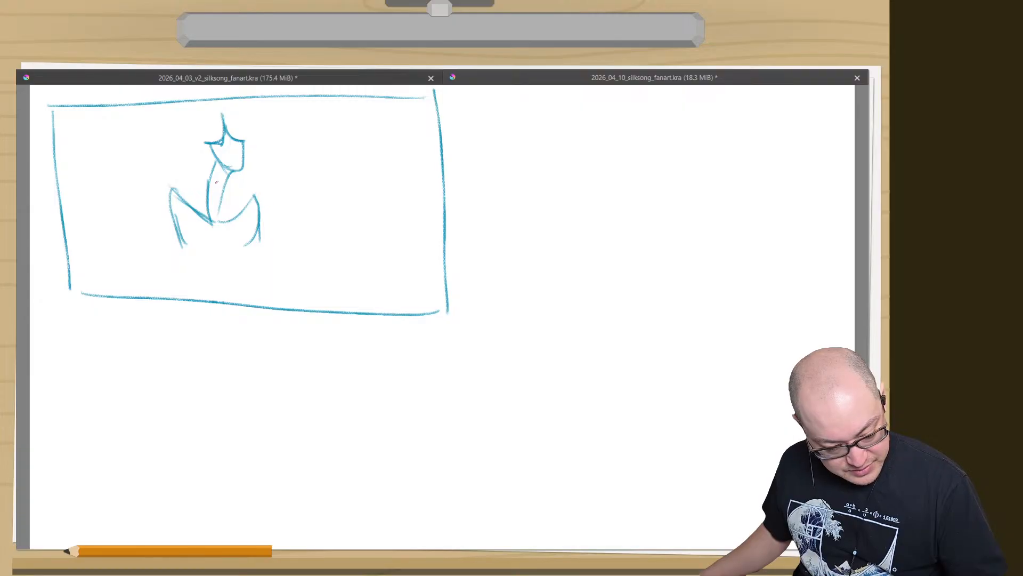
{"action": "left_click_drag", "start_coordinate": [212, 180], "coordinate": [228, 248]}
{"action": "left_click_drag", "start_coordinate": [216, 211], "coordinate": [256, 257]}
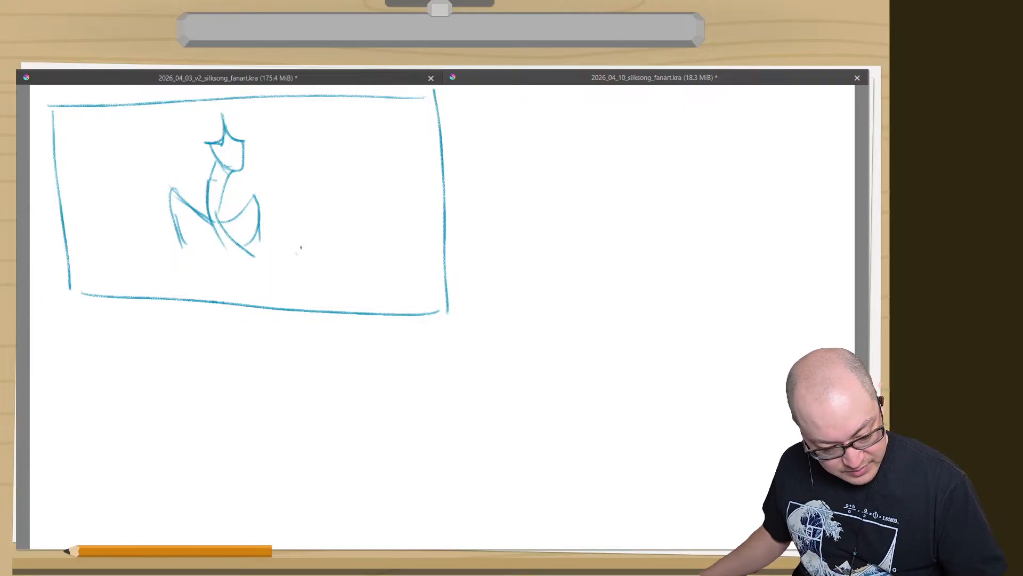
- Draw a long bench with curled scroll ends and a curved underside beneath the figure
{"action": "left_click_drag", "start_coordinate": [301, 247], "coordinate": [308, 261]}
{"action": "left_click_drag", "start_coordinate": [128, 256], "coordinate": [304, 251]}
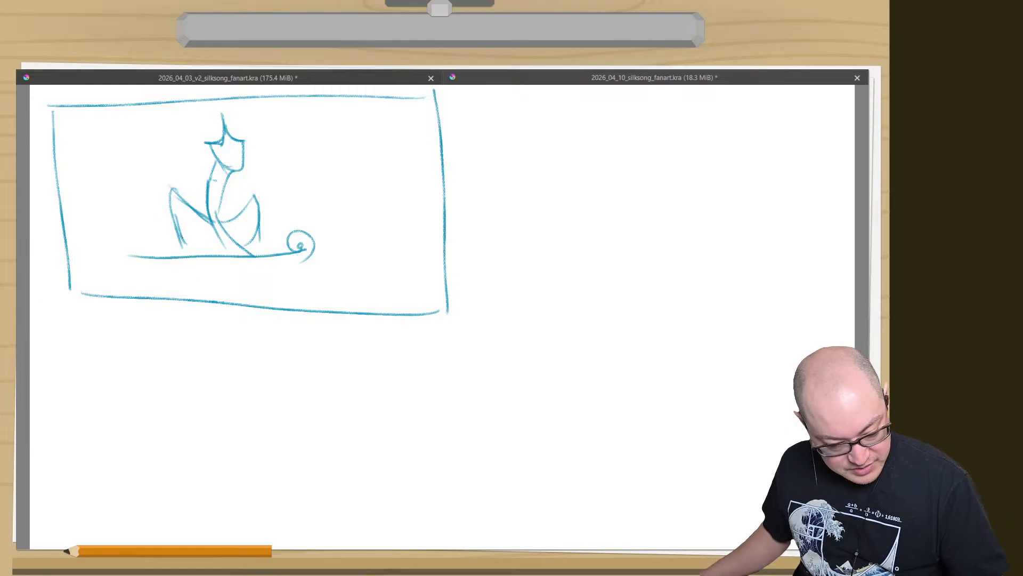
{"action": "mouse_move", "coordinate": [160, 249]}
{"action": "left_mouse_down"}
{"action": "mouse_move", "coordinate": [145, 254]}
{"action": "mouse_move", "coordinate": [165, 258]}
{"action": "left_mouse_up"}
{"action": "mouse_move", "coordinate": [313, 248]}
{"action": "left_mouse_down"}
{"action": "mouse_move", "coordinate": [119, 275]}
{"action": "mouse_move", "coordinate": [165, 267]}
{"action": "left_mouse_up"}
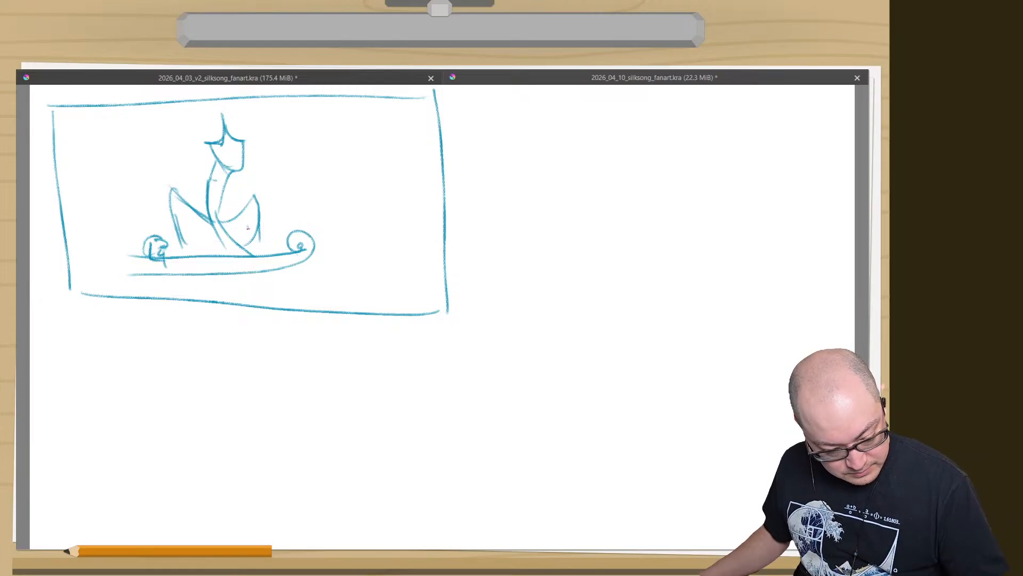
- Add a shoulder line, an arm and dark shading strokes along the figure's right-hand side
{"action": "left_click_drag", "start_coordinate": [245, 209], "coordinate": [254, 251]}
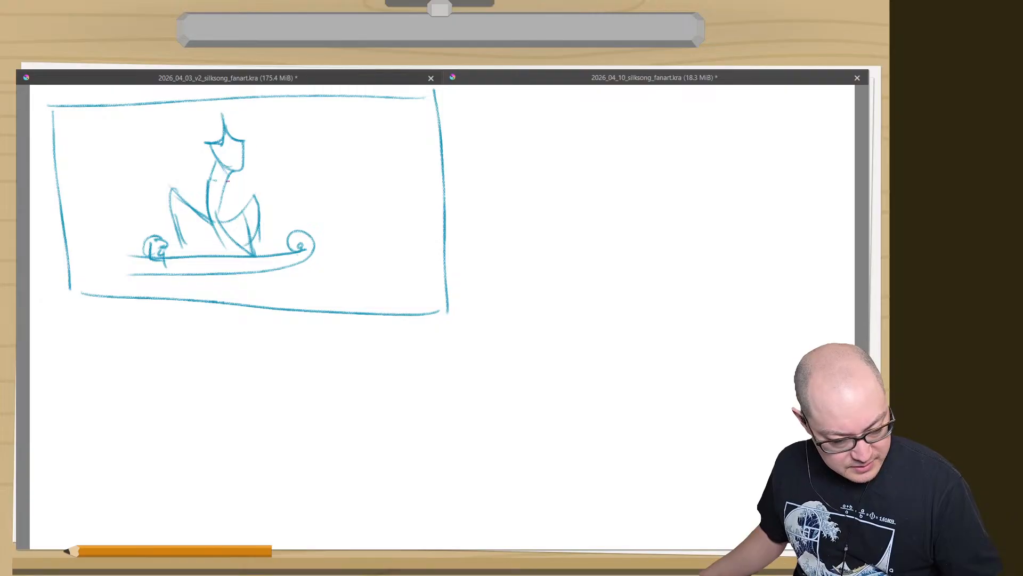
{"action": "left_click_drag", "start_coordinate": [224, 184], "coordinate": [251, 207]}
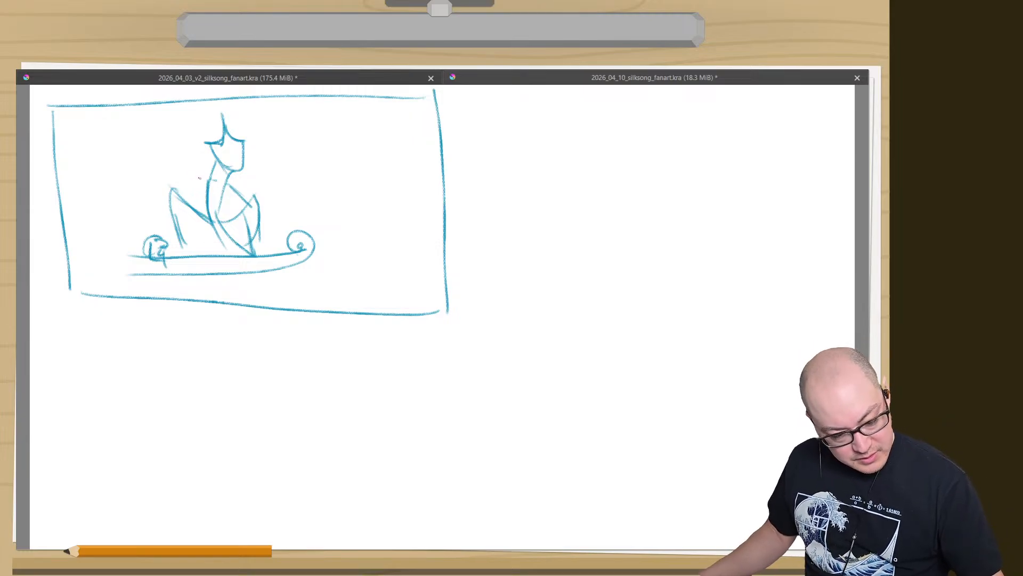
{"action": "mouse_move", "coordinate": [200, 178]}
{"action": "left_mouse_down"}
{"action": "mouse_move", "coordinate": [237, 195]}
{"action": "mouse_move", "coordinate": [245, 206]}
{"action": "mouse_move", "coordinate": [237, 215]}
{"action": "mouse_move", "coordinate": [247, 201]}
{"action": "mouse_move", "coordinate": [237, 230]}
{"action": "left_mouse_up"}
{"action": "mouse_move", "coordinate": [247, 195]}
{"action": "left_mouse_down"}
{"action": "mouse_move", "coordinate": [241, 224]}
{"action": "mouse_move", "coordinate": [251, 210]}
{"action": "mouse_move", "coordinate": [232, 221]}
{"action": "mouse_move", "coordinate": [260, 227]}
{"action": "mouse_move", "coordinate": [265, 248]}
{"action": "left_mouse_up"}
{"action": "left_click_drag", "start_coordinate": [256, 210], "coordinate": [261, 245]}
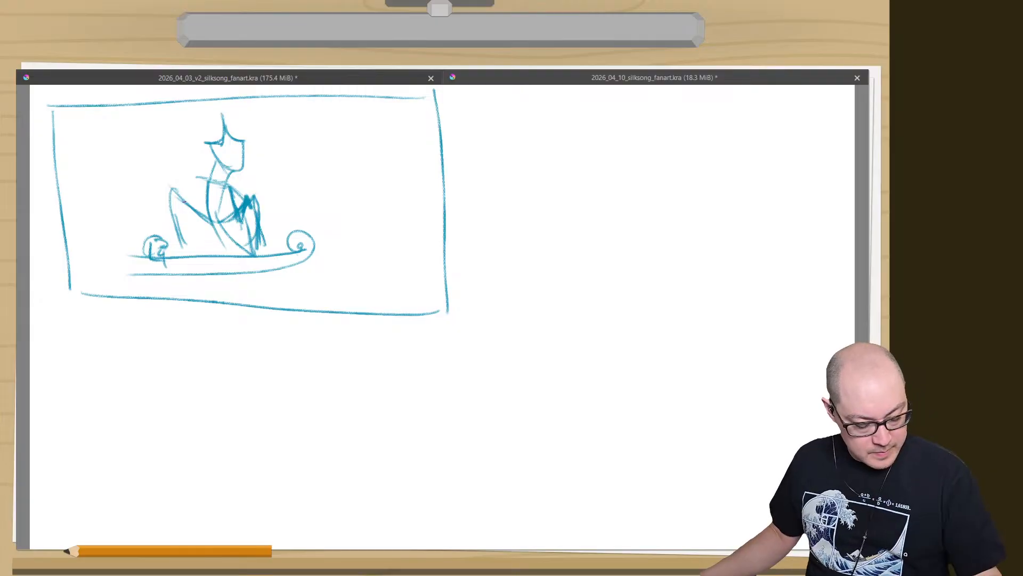
{"action": "left_click_drag", "start_coordinate": [241, 197], "coordinate": [237, 204]}
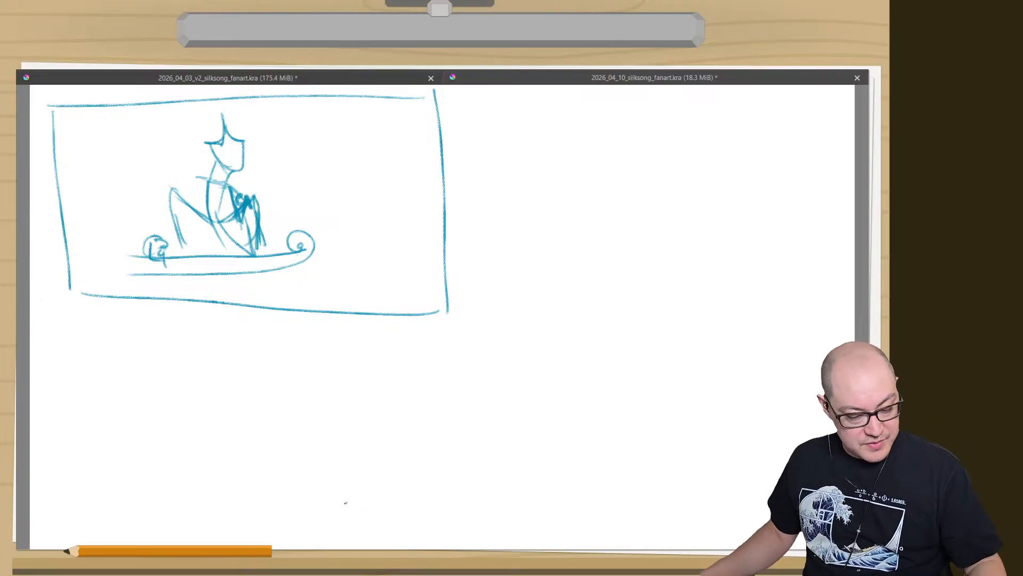
- Redraw the thumbnail frame's bottom edge higher up and erase the old lower line with the Eraser Soft brush
{"action": "left_click_drag", "start_coordinate": [450, 278], "coordinate": [81, 293]}
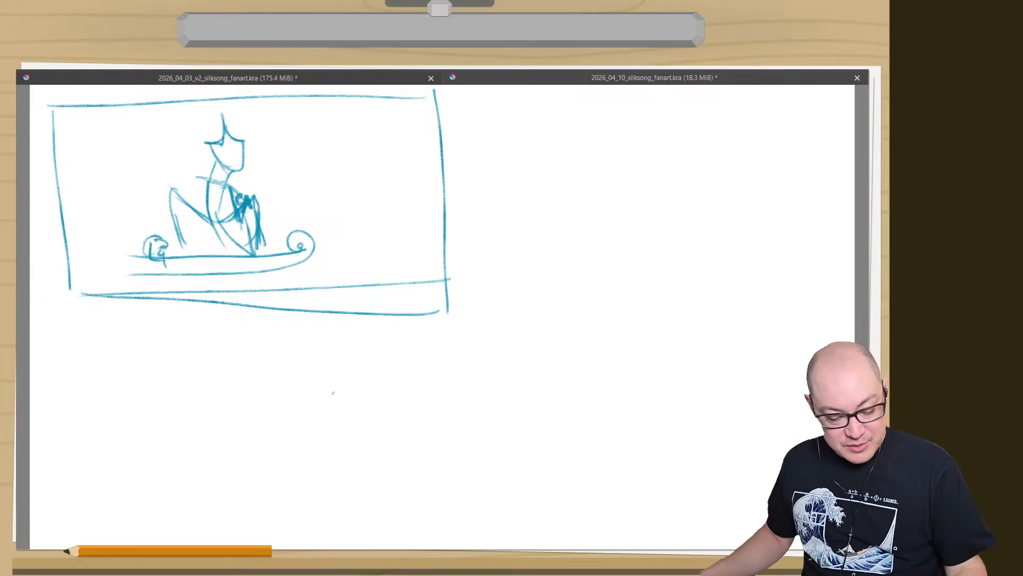
{"action": "right_click", "coordinate": [109, 123]}
{"action": "left_click", "coordinate": [94, 236]}
{"action": "right_click", "coordinate": [101, 239]}
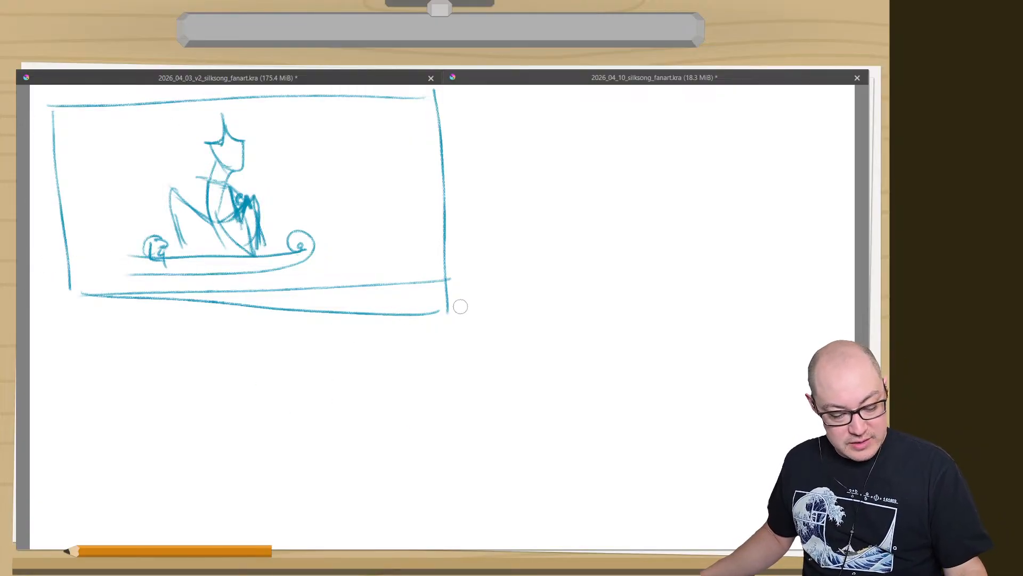
{"action": "left_click_drag", "start_coordinate": [461, 307], "coordinate": [296, 314]}
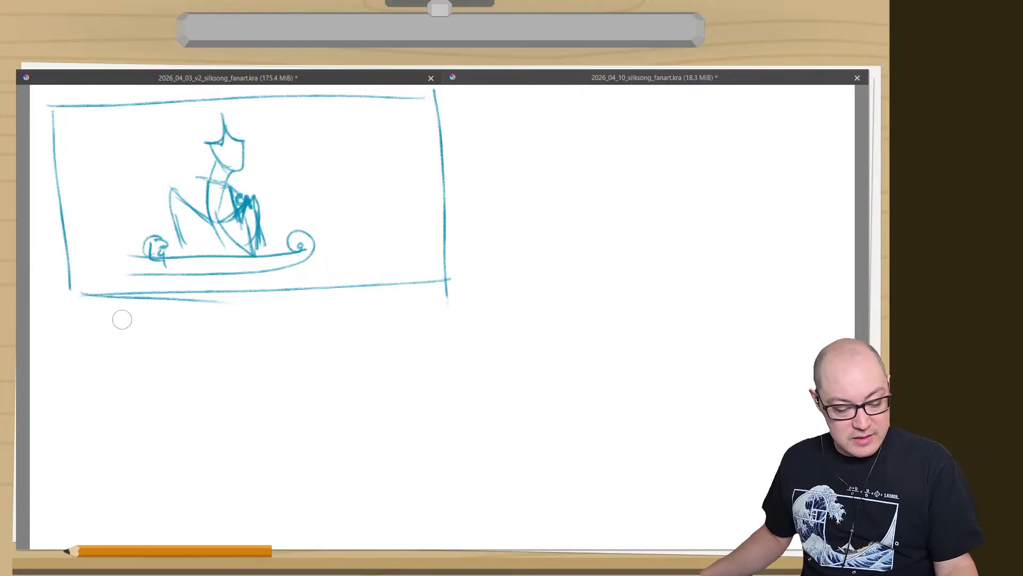
{"action": "mouse_move", "coordinate": [122, 318]}
{"action": "left_mouse_down"}
{"action": "mouse_move", "coordinate": [85, 302]}
{"action": "mouse_move", "coordinate": [31, 301]}
{"action": "left_mouse_up"}
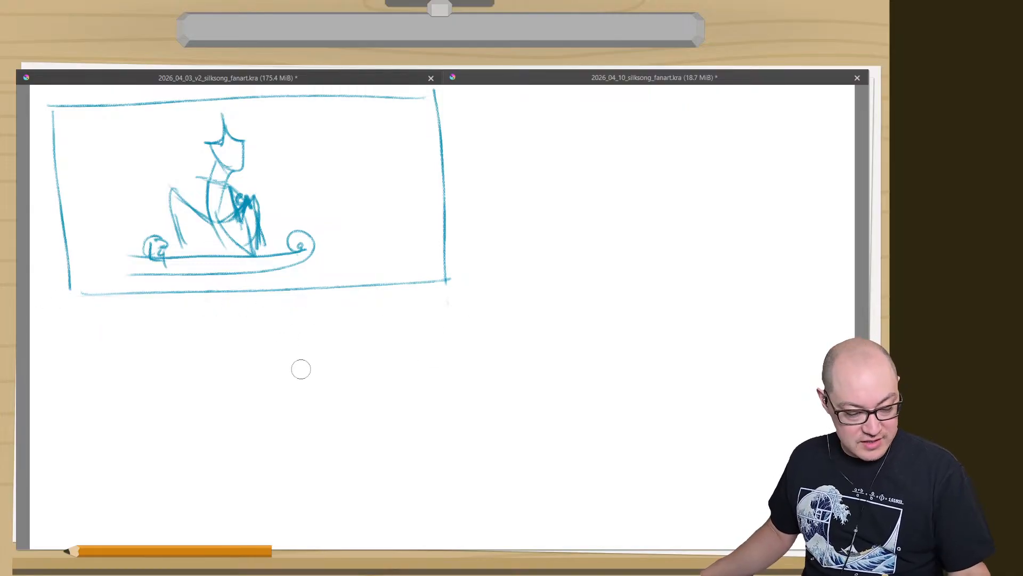
- Return to the sketching pencil and draw a second rectangular thumbnail frame below the first one
{"action": "right_click", "coordinate": [190, 312]}
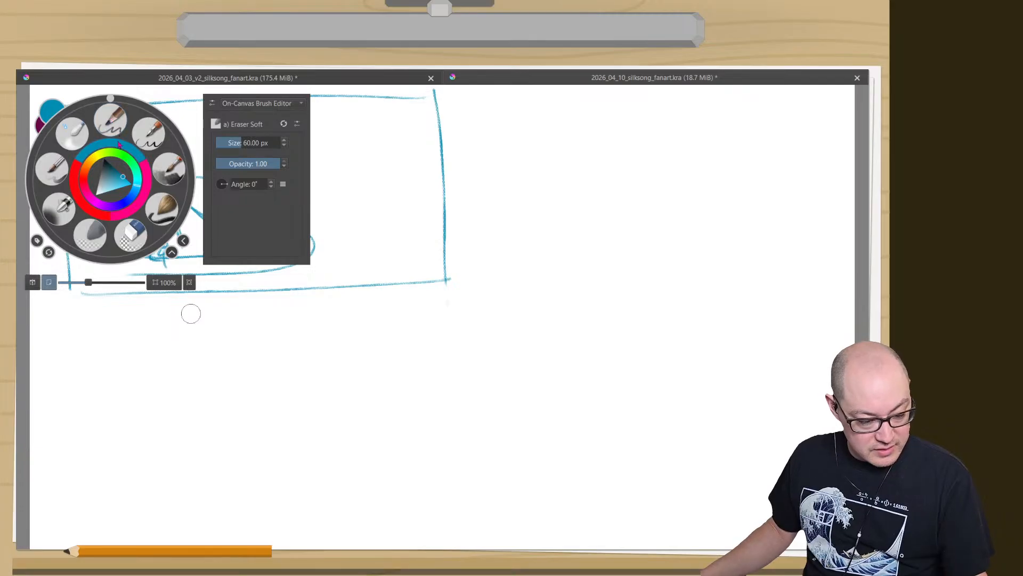
{"action": "left_click", "coordinate": [112, 120]}
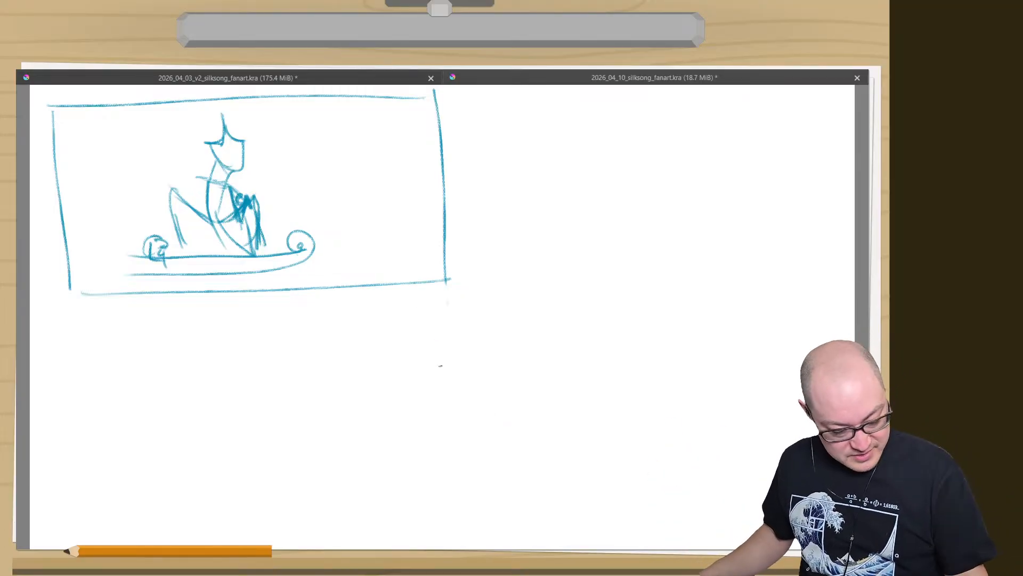
{"action": "left_click_drag", "start_coordinate": [441, 330], "coordinate": [440, 489]}
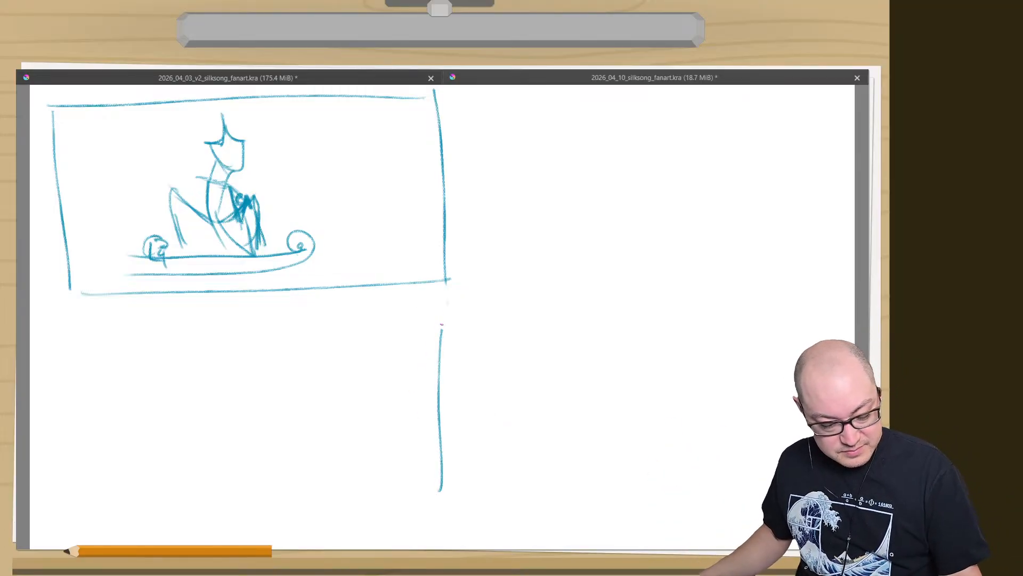
{"action": "left_click_drag", "start_coordinate": [440, 328], "coordinate": [59, 322]}
{"action": "mouse_move", "coordinate": [439, 474]}
{"action": "left_mouse_down"}
{"action": "mouse_move", "coordinate": [443, 521]}
{"action": "mouse_move", "coordinate": [69, 507]}
{"action": "left_mouse_up"}
{"action": "left_click_drag", "start_coordinate": [68, 318], "coordinate": [69, 516]}
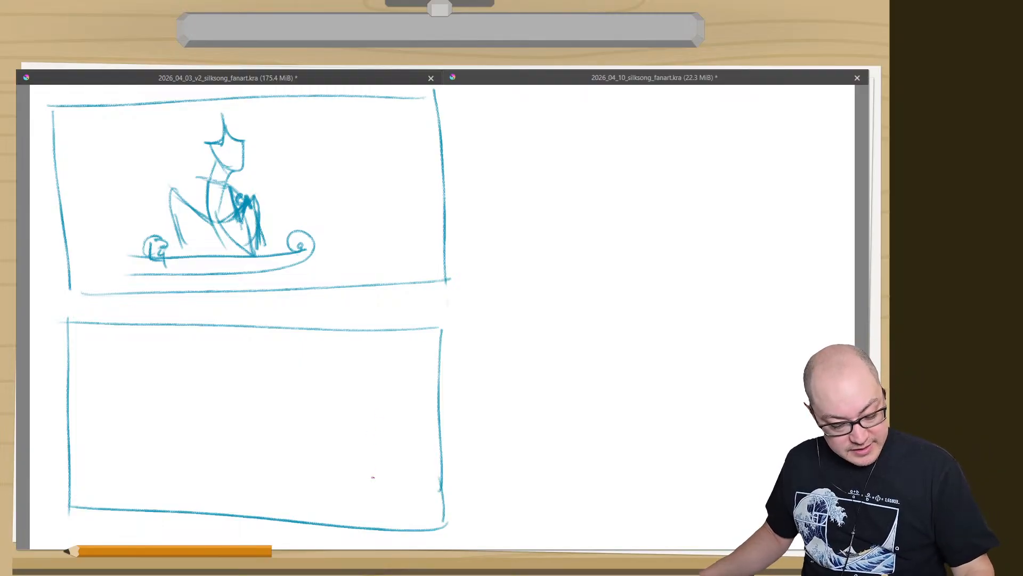
- Sketch a bench with legs, a curved backrest and armrests in the lower frame, with an oval head above the seat
{"action": "mouse_move", "coordinate": [369, 471]}
{"action": "left_mouse_down"}
{"action": "mouse_move", "coordinate": [368, 490]}
{"action": "mouse_move", "coordinate": [133, 448]}
{"action": "mouse_move", "coordinate": [173, 494]}
{"action": "left_mouse_up"}
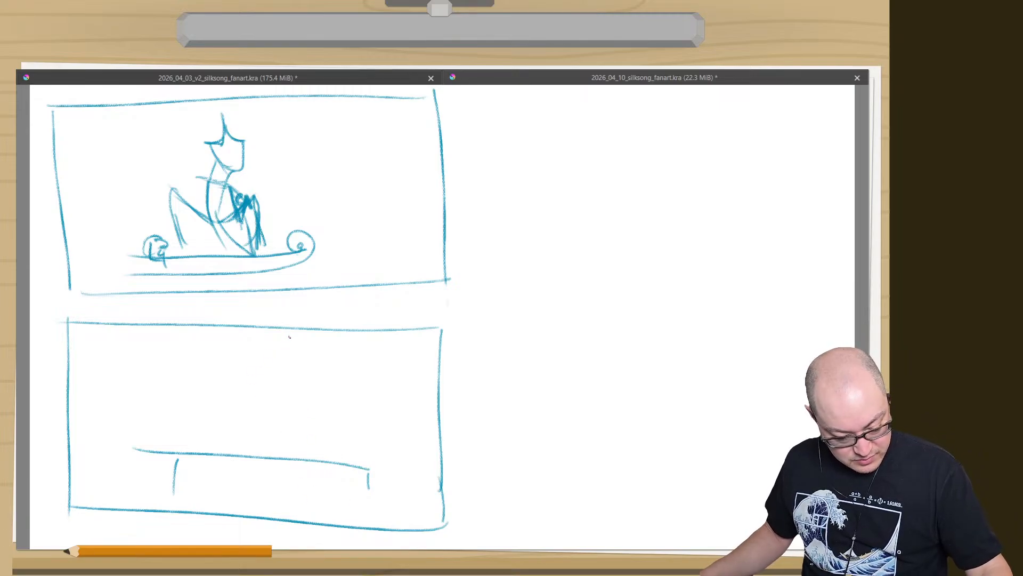
{"action": "left_click_drag", "start_coordinate": [290, 339], "coordinate": [236, 396]}
{"action": "mouse_move", "coordinate": [259, 332]}
{"action": "left_mouse_down"}
{"action": "mouse_move", "coordinate": [239, 382]}
{"action": "mouse_move", "coordinate": [256, 402]}
{"action": "left_mouse_up"}
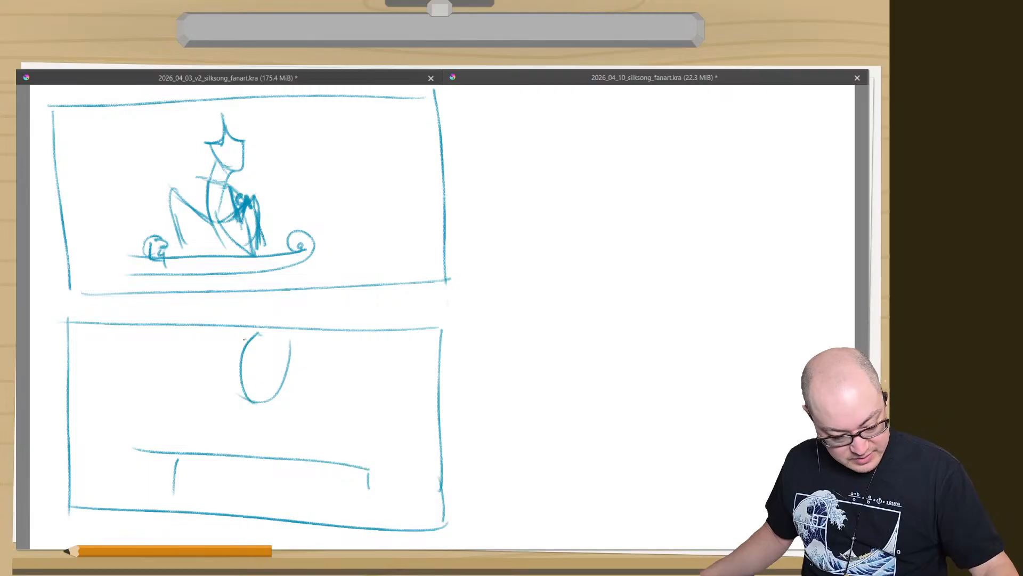
{"action": "mouse_move", "coordinate": [291, 370]}
{"action": "left_mouse_down"}
{"action": "mouse_move", "coordinate": [387, 436]}
{"action": "mouse_move", "coordinate": [372, 478]}
{"action": "left_mouse_up"}
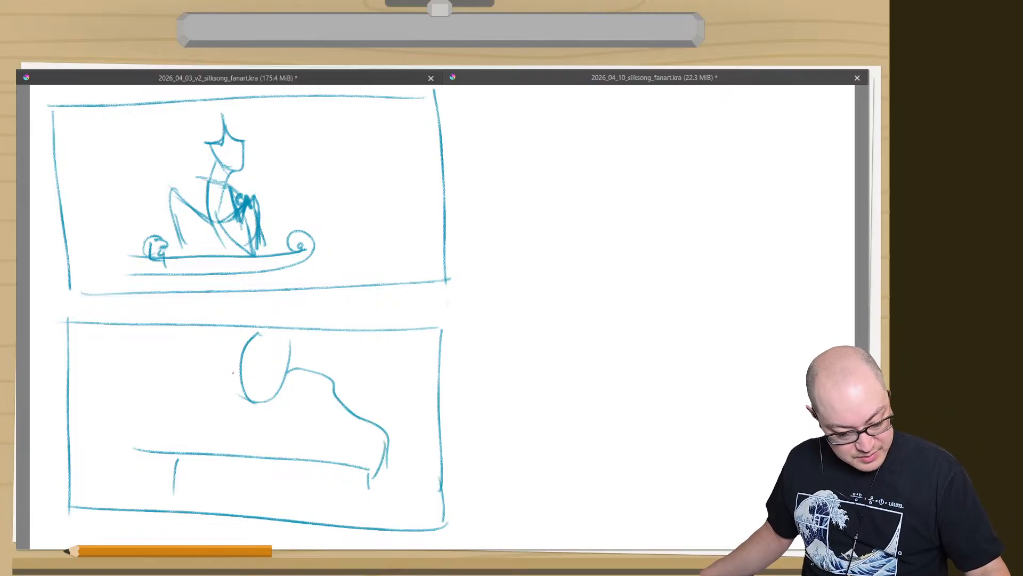
{"action": "mouse_move", "coordinate": [233, 373]}
{"action": "left_mouse_down"}
{"action": "mouse_move", "coordinate": [162, 431]}
{"action": "mouse_move", "coordinate": [173, 410]}
{"action": "mouse_move", "coordinate": [139, 469]}
{"action": "left_mouse_up"}
{"action": "mouse_move", "coordinate": [375, 472]}
{"action": "left_mouse_down"}
{"action": "mouse_move", "coordinate": [139, 467]}
{"action": "mouse_move", "coordinate": [282, 449]}
{"action": "mouse_move", "coordinate": [134, 444]}
{"action": "left_mouse_up"}
- Draw the seated figure's flared cloak, short legs and two curved horns on the bench in the lower frame
{"action": "mouse_move", "coordinate": [278, 397]}
{"action": "left_mouse_down"}
{"action": "mouse_move", "coordinate": [250, 399]}
{"action": "mouse_move", "coordinate": [272, 413]}
{"action": "mouse_move", "coordinate": [249, 412]}
{"action": "mouse_move", "coordinate": [302, 443]}
{"action": "left_mouse_up"}
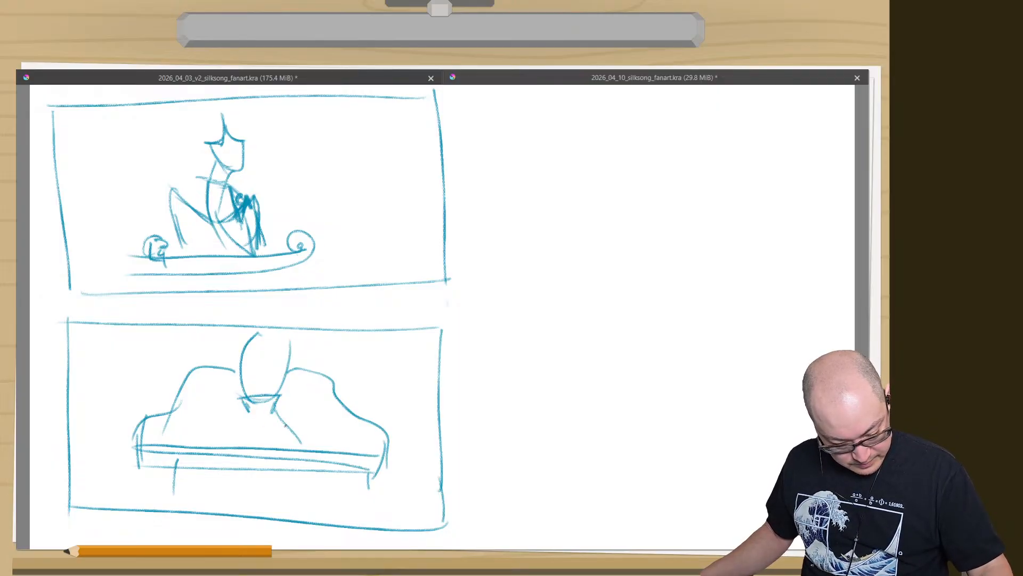
{"action": "mouse_move", "coordinate": [245, 409]}
{"action": "left_mouse_down"}
{"action": "mouse_move", "coordinate": [218, 447]}
{"action": "mouse_move", "coordinate": [297, 452]}
{"action": "mouse_move", "coordinate": [289, 484]}
{"action": "mouse_move", "coordinate": [213, 489]}
{"action": "mouse_move", "coordinate": [214, 449]}
{"action": "mouse_move", "coordinate": [202, 486]}
{"action": "left_mouse_up"}
{"action": "mouse_move", "coordinate": [215, 451]}
{"action": "left_mouse_down"}
{"action": "mouse_move", "coordinate": [209, 490]}
{"action": "mouse_move", "coordinate": [263, 499]}
{"action": "left_mouse_up"}
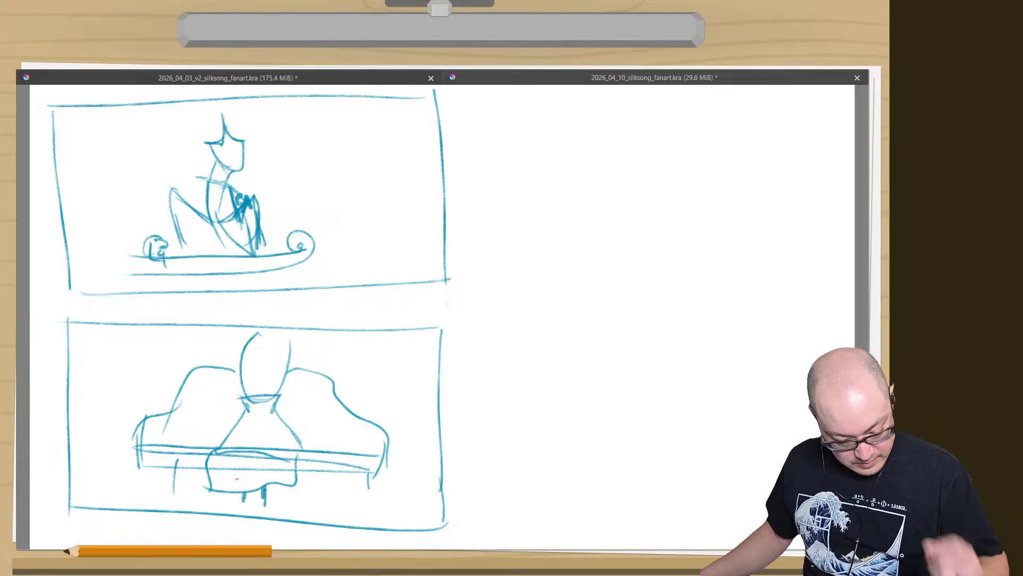
{"action": "mouse_move", "coordinate": [286, 335]}
{"action": "left_mouse_down"}
{"action": "mouse_move", "coordinate": [267, 374]}
{"action": "mouse_move", "coordinate": [259, 366]}
{"action": "mouse_move", "coordinate": [269, 372]}
{"action": "left_mouse_up"}
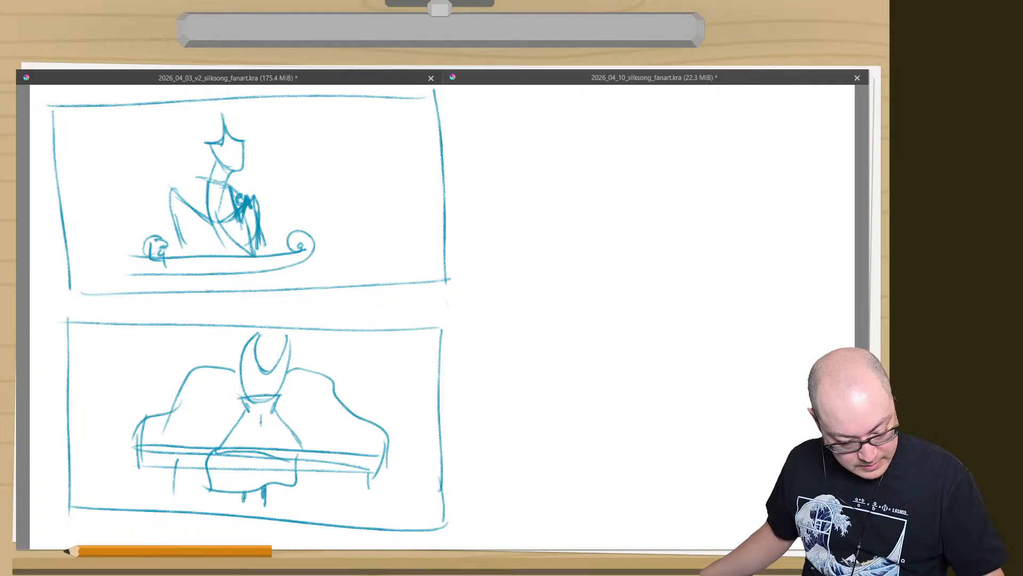
- Sketch the figure's bent arms and a rectangular sheet across its torso in the lower thumbnail, with small hands gripping the sheet's upper corners
{"action": "mouse_move", "coordinate": [260, 421]}
{"action": "left_mouse_down"}
{"action": "mouse_move", "coordinate": [284, 437]}
{"action": "mouse_move", "coordinate": [288, 468]}
{"action": "left_mouse_up"}
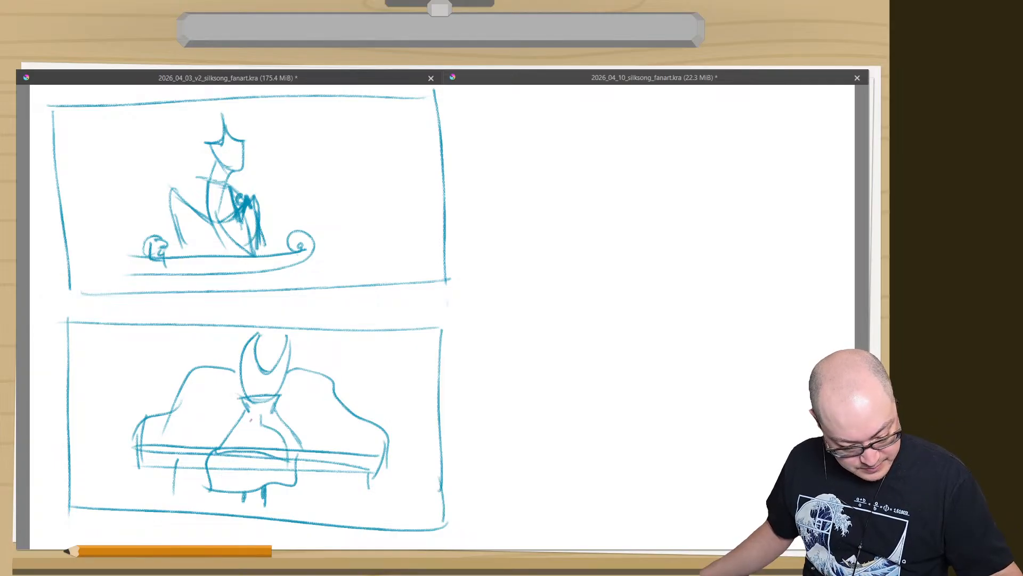
{"action": "mouse_move", "coordinate": [259, 415]}
{"action": "left_mouse_down"}
{"action": "mouse_move", "coordinate": [246, 440]}
{"action": "mouse_move", "coordinate": [218, 454]}
{"action": "left_mouse_up"}
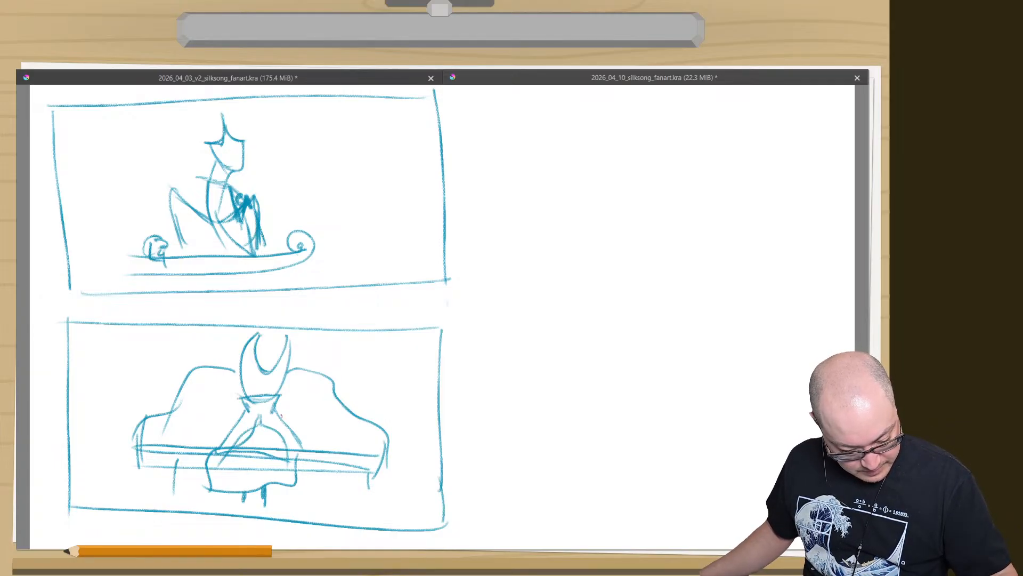
{"action": "mouse_move", "coordinate": [283, 413]}
{"action": "left_mouse_down"}
{"action": "mouse_move", "coordinate": [288, 458]}
{"action": "mouse_move", "coordinate": [285, 443]}
{"action": "mouse_move", "coordinate": [203, 414]}
{"action": "mouse_move", "coordinate": [212, 443]}
{"action": "left_mouse_up"}
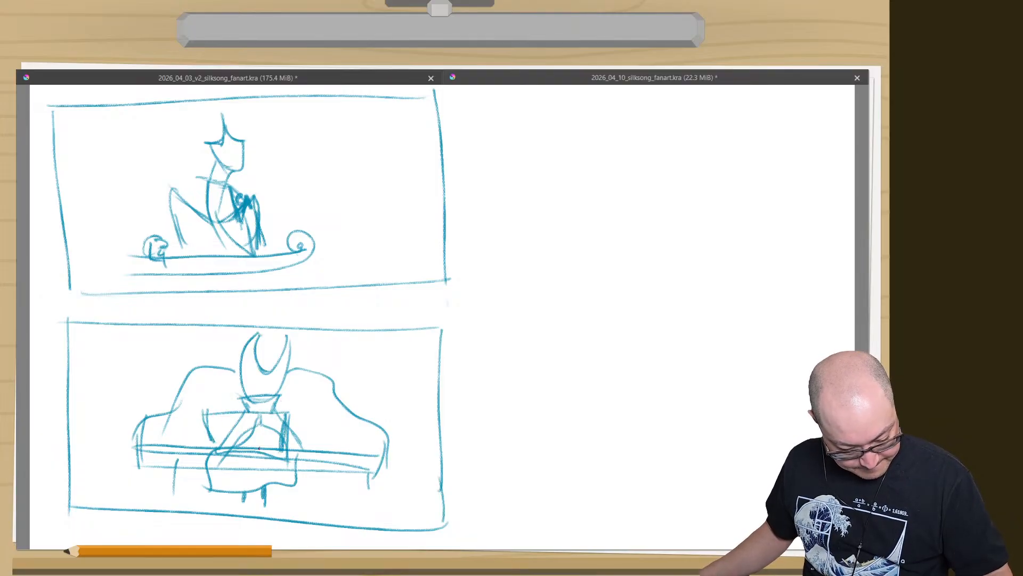
{"action": "mouse_move", "coordinate": [285, 451]}
{"action": "left_mouse_down"}
{"action": "mouse_move", "coordinate": [200, 453]}
{"action": "mouse_move", "coordinate": [197, 433]}
{"action": "left_mouse_up"}
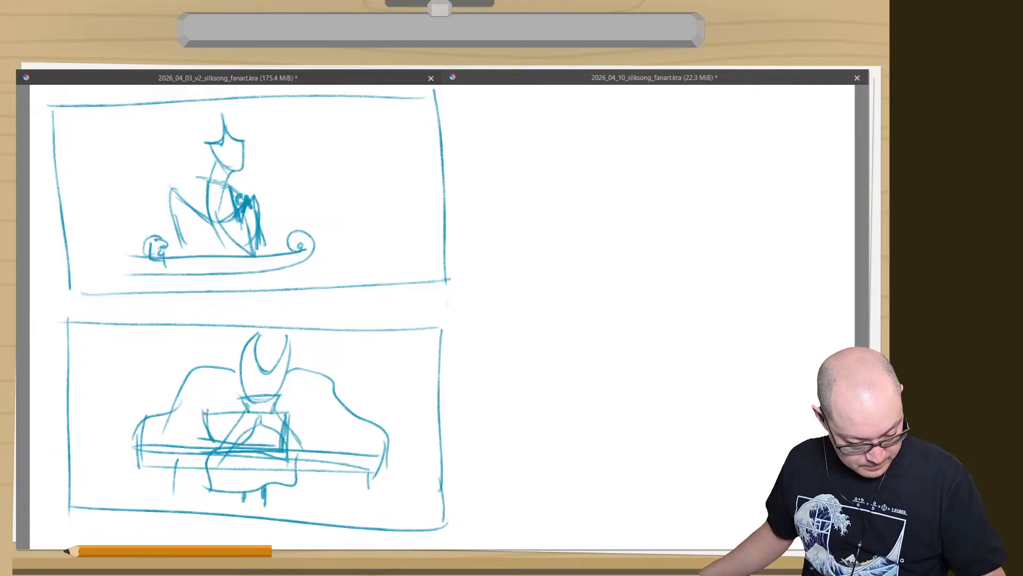
{"action": "left_click_drag", "start_coordinate": [200, 415], "coordinate": [199, 403]}
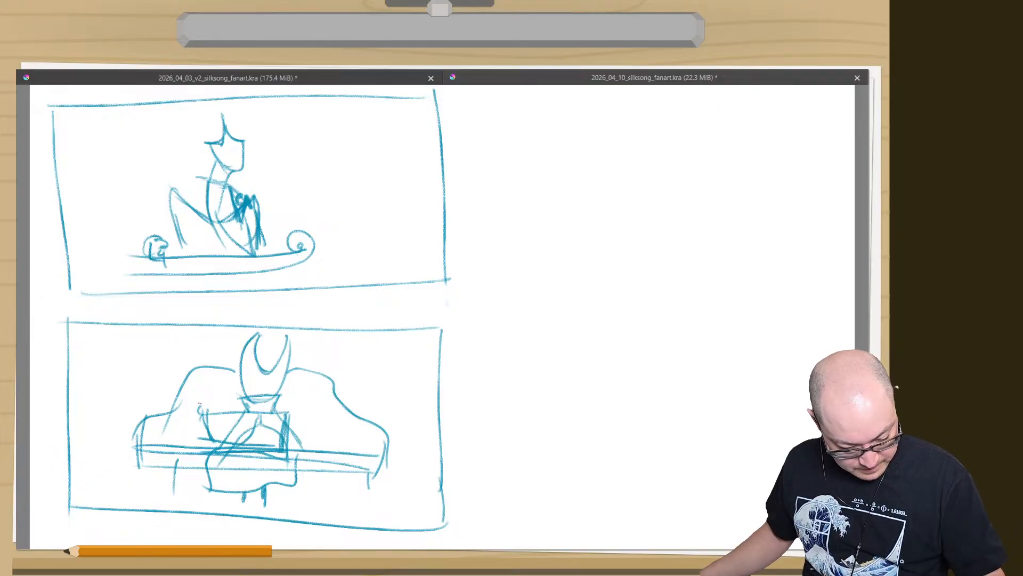
{"action": "left_click_drag", "start_coordinate": [288, 412], "coordinate": [290, 443]}
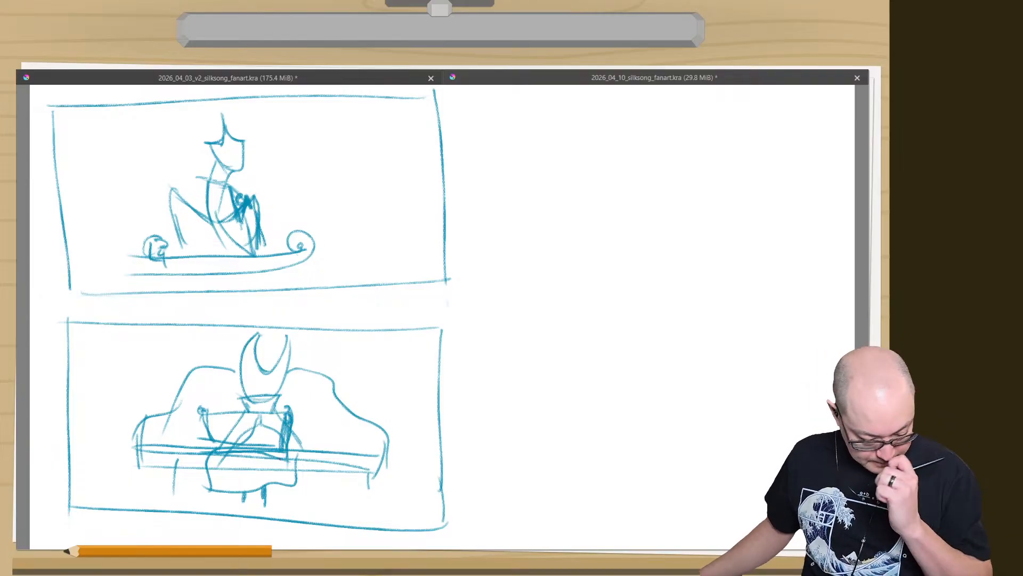
- Erase the body and arm lines inside the held sheet with the Eraser Soft brush
{"action": "right_click", "coordinate": [120, 432]}
{"action": "left_click", "coordinate": [90, 237]}
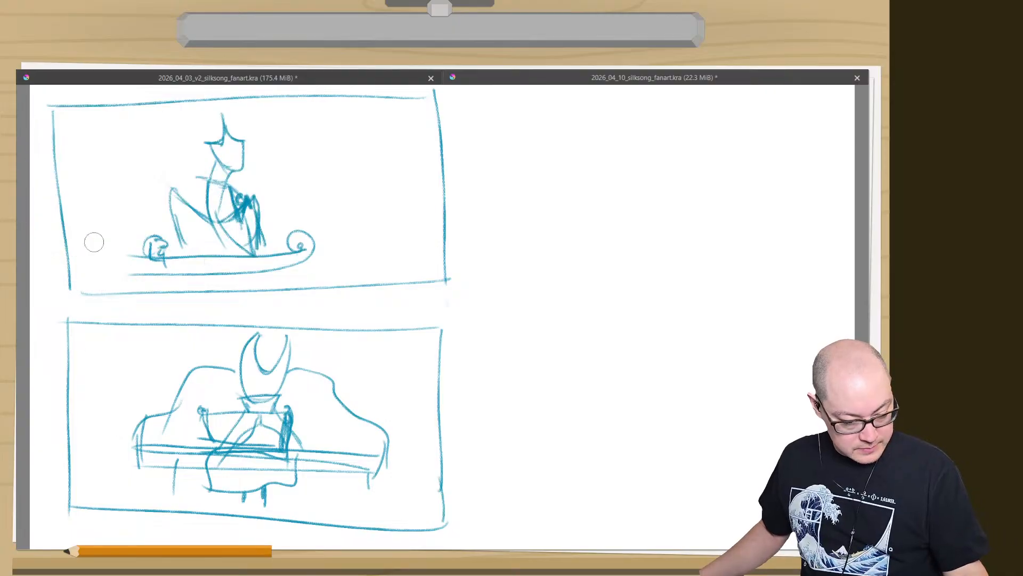
{"action": "mouse_move", "coordinate": [237, 422]}
{"action": "left_mouse_down"}
{"action": "mouse_move", "coordinate": [265, 441]}
{"action": "mouse_move", "coordinate": [229, 437]}
{"action": "mouse_move", "coordinate": [221, 418]}
{"action": "left_mouse_up"}
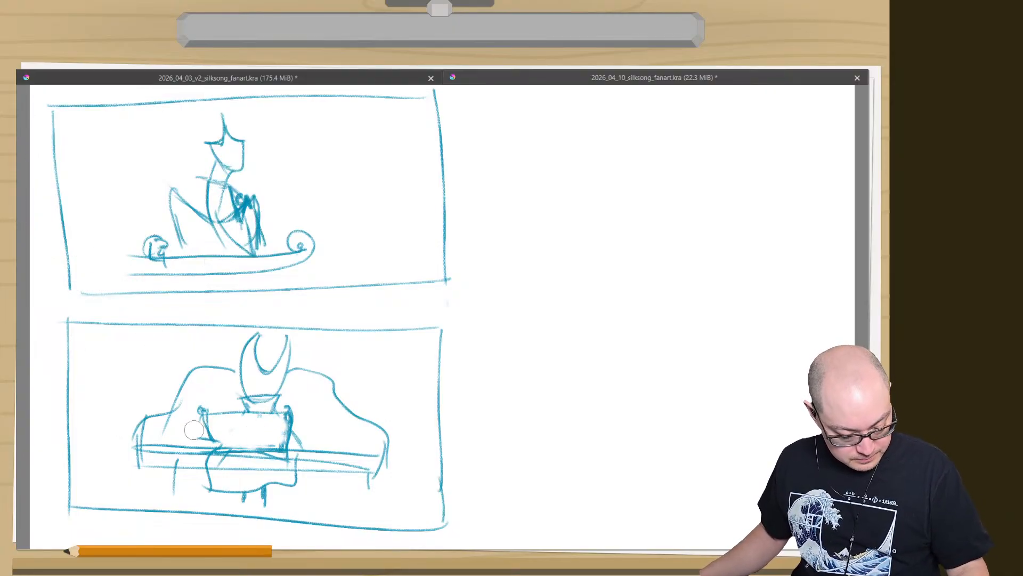
- Return to the sketching pencil and add tall background lines behind the bench, clustering upright strokes near the lower thumbnail's left edge
{"action": "right_click", "coordinate": [148, 334]}
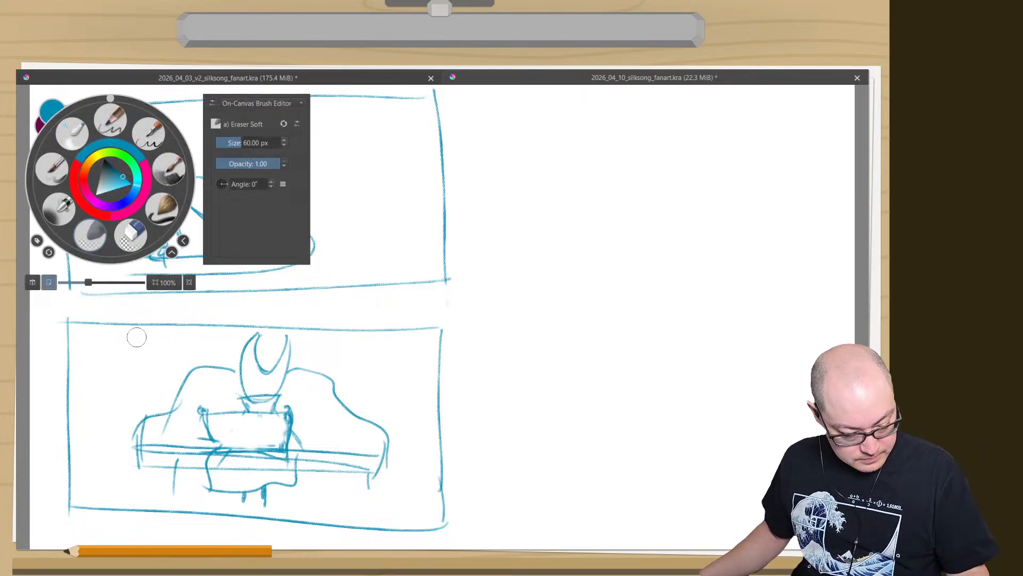
{"action": "left_click", "coordinate": [110, 125]}
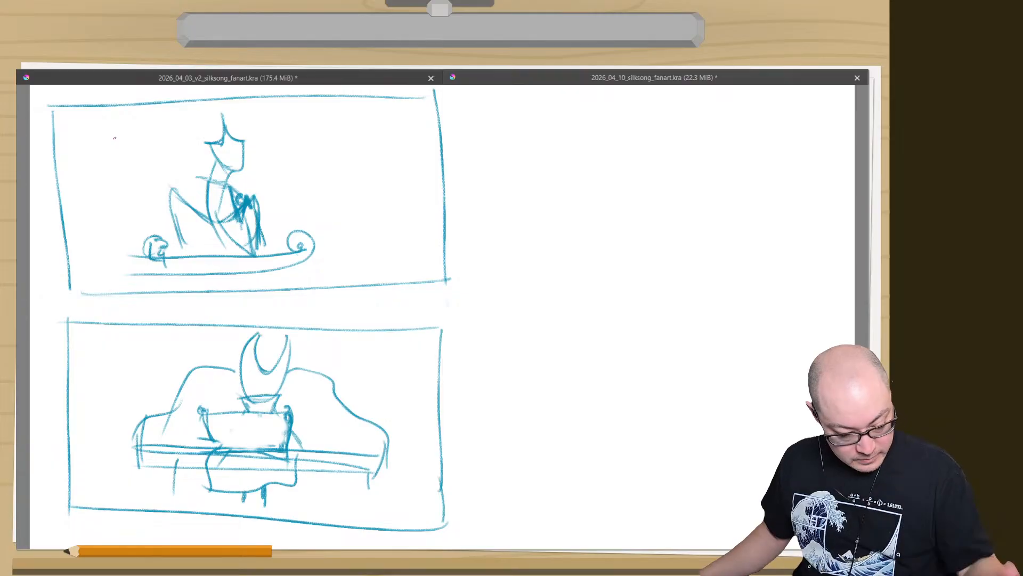
{"action": "left_click_drag", "start_coordinate": [158, 328], "coordinate": [148, 443]}
{"action": "left_click", "coordinate": [350, 339]}
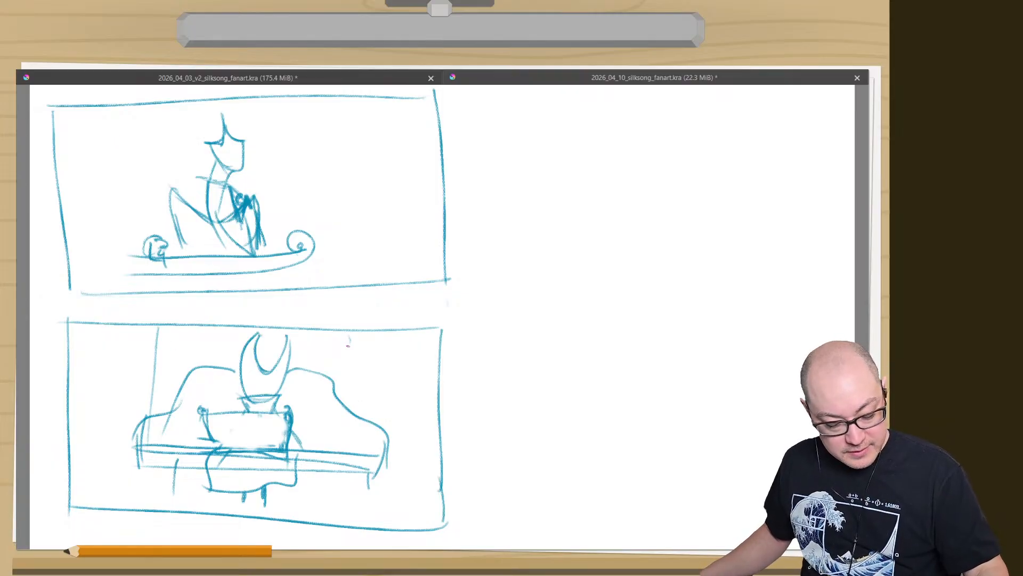
{"action": "left_click_drag", "start_coordinate": [304, 329], "coordinate": [391, 476]}
{"action": "mouse_move", "coordinate": [120, 332]}
{"action": "left_mouse_down"}
{"action": "mouse_move", "coordinate": [110, 331]}
{"action": "mouse_move", "coordinate": [106, 451]}
{"action": "left_mouse_up"}
{"action": "mouse_move", "coordinate": [105, 329]}
{"action": "left_mouse_down"}
{"action": "mouse_move", "coordinate": [107, 446]}
{"action": "mouse_move", "coordinate": [94, 490]}
{"action": "mouse_move", "coordinate": [101, 434]}
{"action": "left_mouse_up"}
{"action": "left_click_drag", "start_coordinate": [86, 314], "coordinate": [96, 446]}
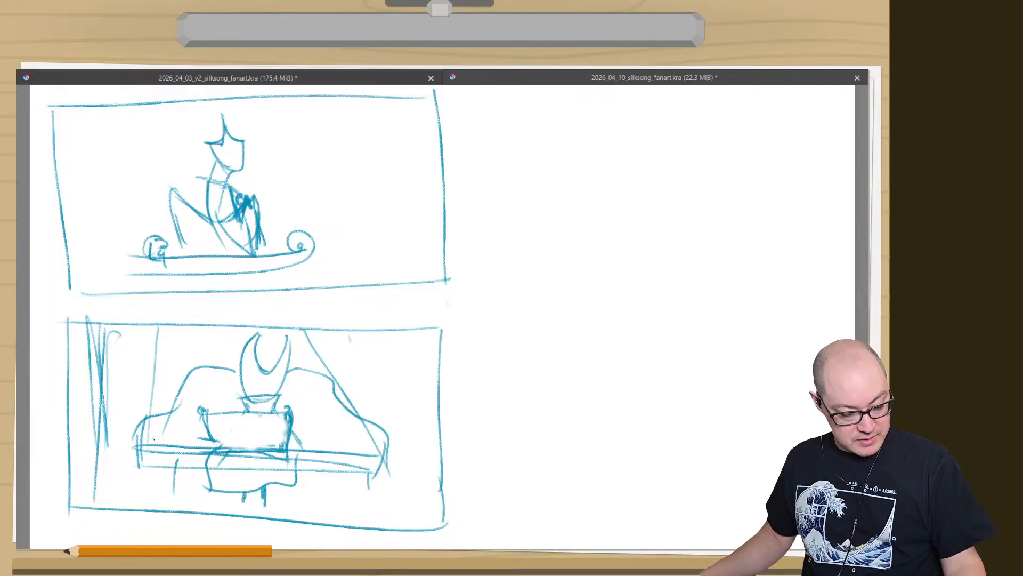
- Add spiral scrolls, an inner contour and a few upright slats to the bench's backrest in the lower thumbnail
{"action": "mouse_move", "coordinate": [154, 439]}
{"action": "left_mouse_down"}
{"action": "mouse_move", "coordinate": [191, 395]}
{"action": "mouse_move", "coordinate": [173, 387]}
{"action": "mouse_move", "coordinate": [169, 435]}
{"action": "left_mouse_up"}
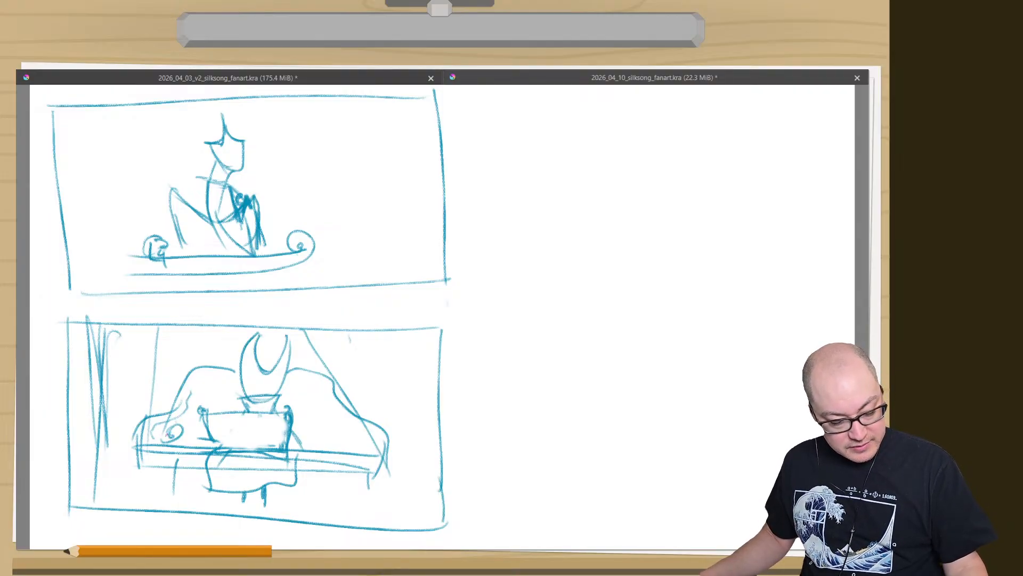
{"action": "mouse_move", "coordinate": [189, 394]}
{"action": "left_mouse_down"}
{"action": "mouse_move", "coordinate": [219, 376]}
{"action": "mouse_move", "coordinate": [238, 382]}
{"action": "left_mouse_up"}
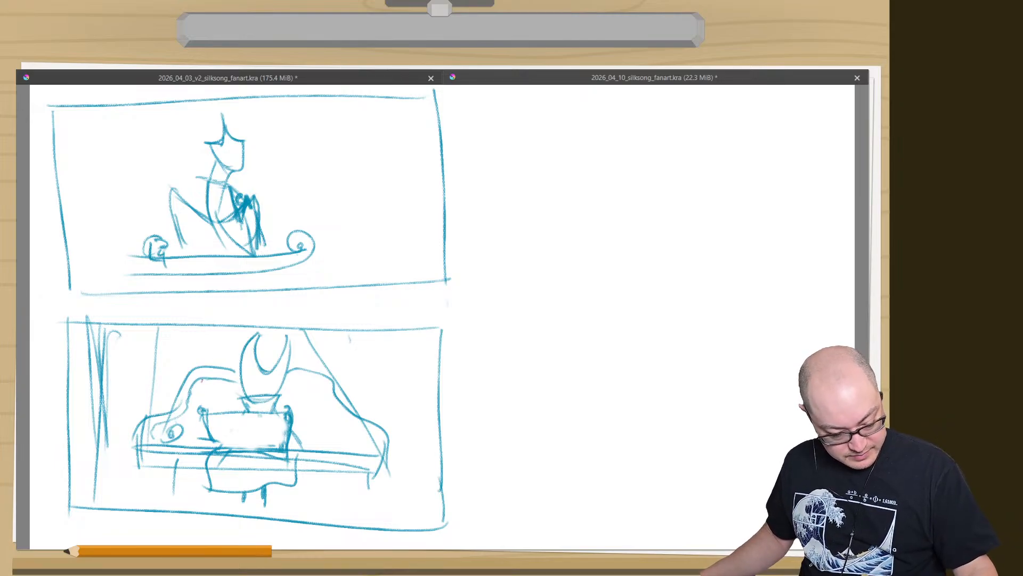
{"action": "mouse_move", "coordinate": [210, 385]}
{"action": "left_mouse_down"}
{"action": "mouse_move", "coordinate": [221, 387]}
{"action": "mouse_move", "coordinate": [199, 394]}
{"action": "mouse_move", "coordinate": [197, 436]}
{"action": "mouse_move", "coordinate": [204, 429]}
{"action": "left_mouse_up"}
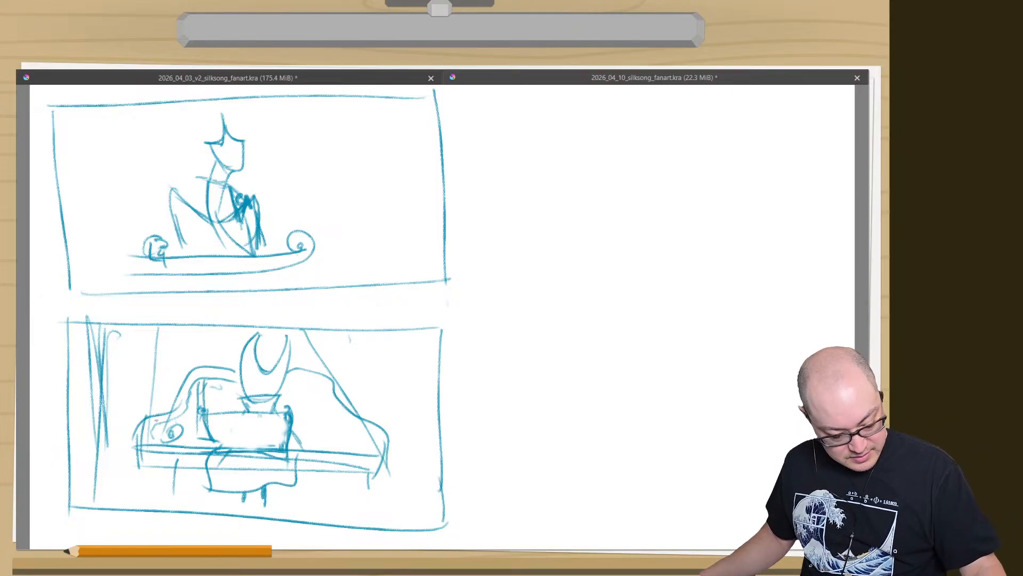
{"action": "left_click_drag", "start_coordinate": [216, 385], "coordinate": [218, 421]}
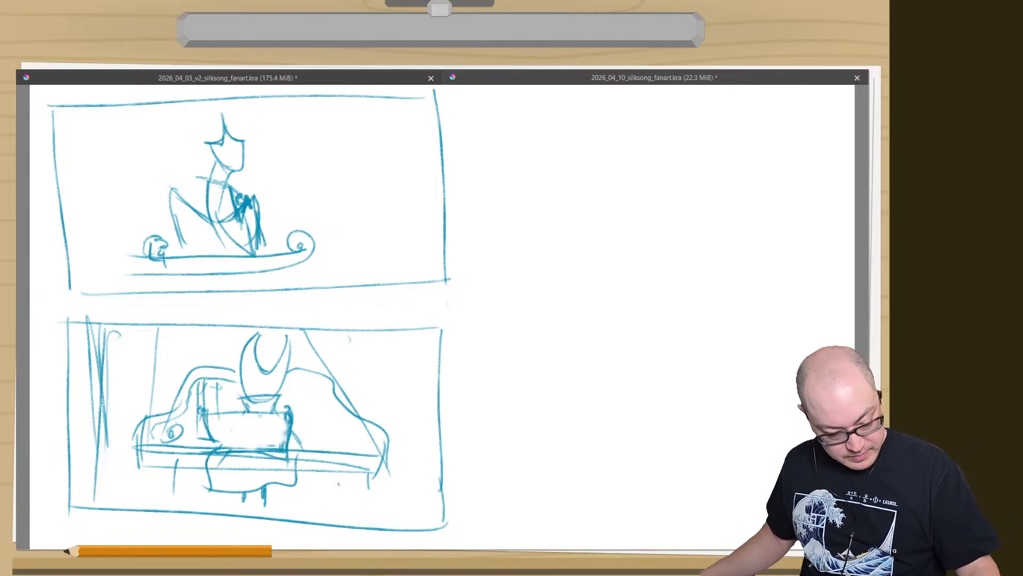
{"action": "mouse_move", "coordinate": [287, 384]}
{"action": "left_mouse_down"}
{"action": "mouse_move", "coordinate": [322, 390]}
{"action": "mouse_move", "coordinate": [339, 419]}
{"action": "mouse_move", "coordinate": [374, 432]}
{"action": "mouse_move", "coordinate": [350, 446]}
{"action": "left_mouse_up"}
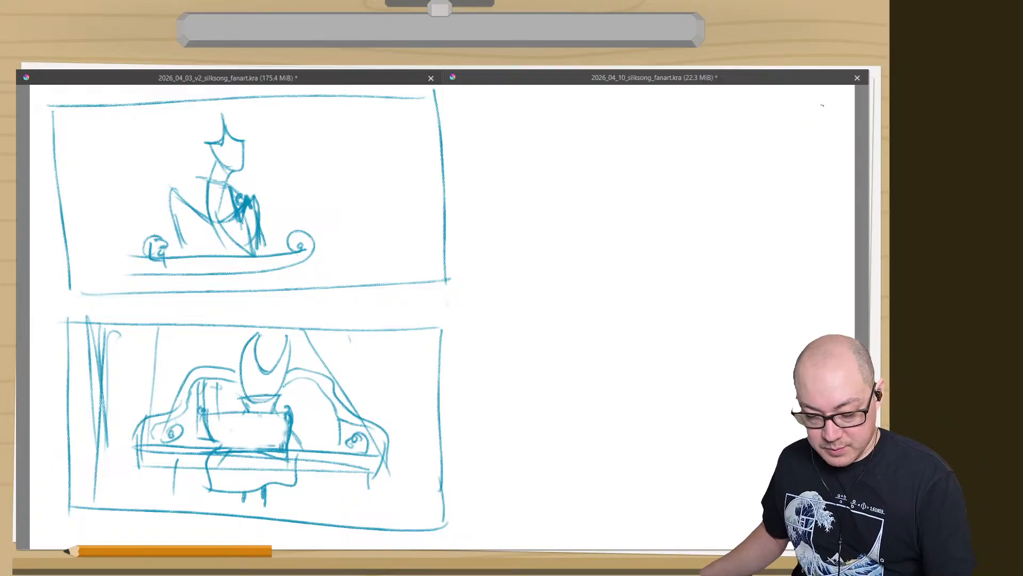
- Draw a third rectangular thumbnail frame beside the first, with a horizontal top line and a tall narrow post at each side
{"action": "mouse_move", "coordinate": [823, 102]}
{"action": "left_mouse_down"}
{"action": "mouse_move", "coordinate": [808, 299]}
{"action": "mouse_move", "coordinate": [470, 292]}
{"action": "mouse_move", "coordinate": [774, 98]}
{"action": "mouse_move", "coordinate": [468, 112]}
{"action": "mouse_move", "coordinate": [476, 294]}
{"action": "left_mouse_up"}
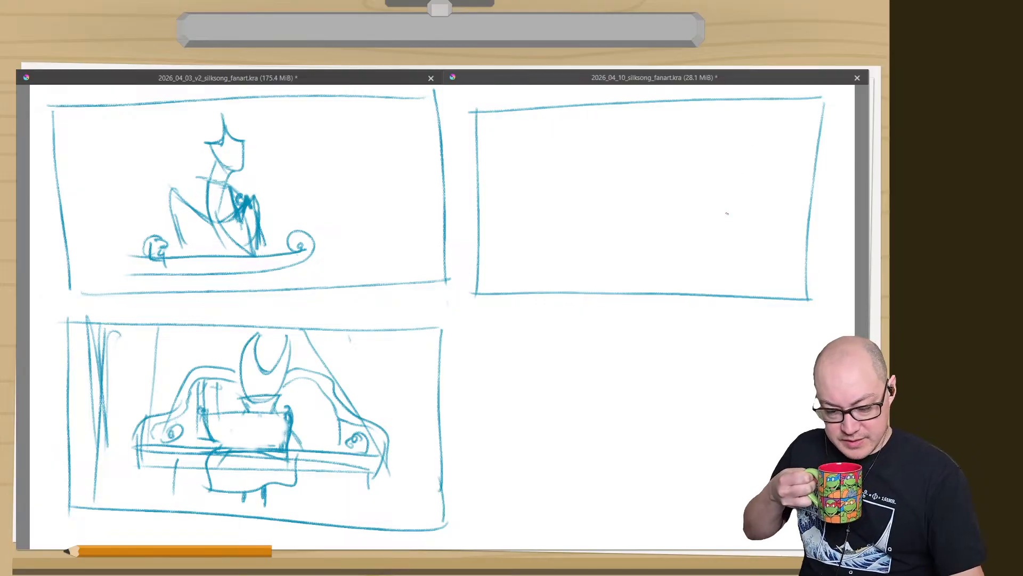
{"action": "left_click_drag", "start_coordinate": [774, 124], "coordinate": [548, 121]}
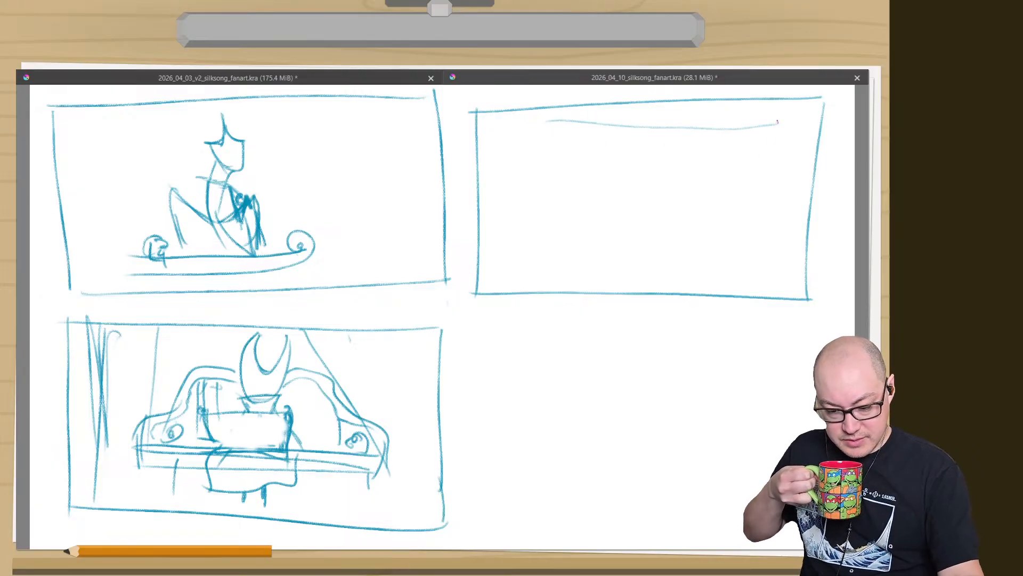
{"action": "mouse_move", "coordinate": [778, 115]}
{"action": "left_mouse_down"}
{"action": "mouse_move", "coordinate": [794, 133]}
{"action": "mouse_move", "coordinate": [773, 292]}
{"action": "mouse_move", "coordinate": [771, 157]}
{"action": "mouse_move", "coordinate": [773, 288]}
{"action": "left_mouse_up"}
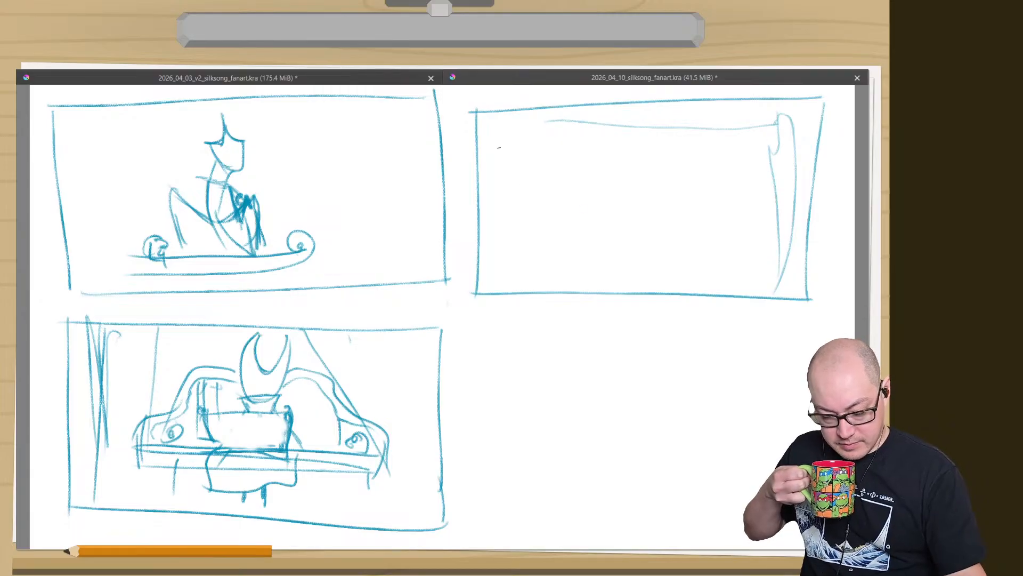
{"action": "mouse_move", "coordinate": [552, 114]}
{"action": "left_mouse_down"}
{"action": "mouse_move", "coordinate": [530, 114]}
{"action": "mouse_move", "coordinate": [504, 164]}
{"action": "mouse_move", "coordinate": [516, 273]}
{"action": "mouse_move", "coordinate": [529, 133]}
{"action": "mouse_move", "coordinate": [523, 294]}
{"action": "left_mouse_up"}
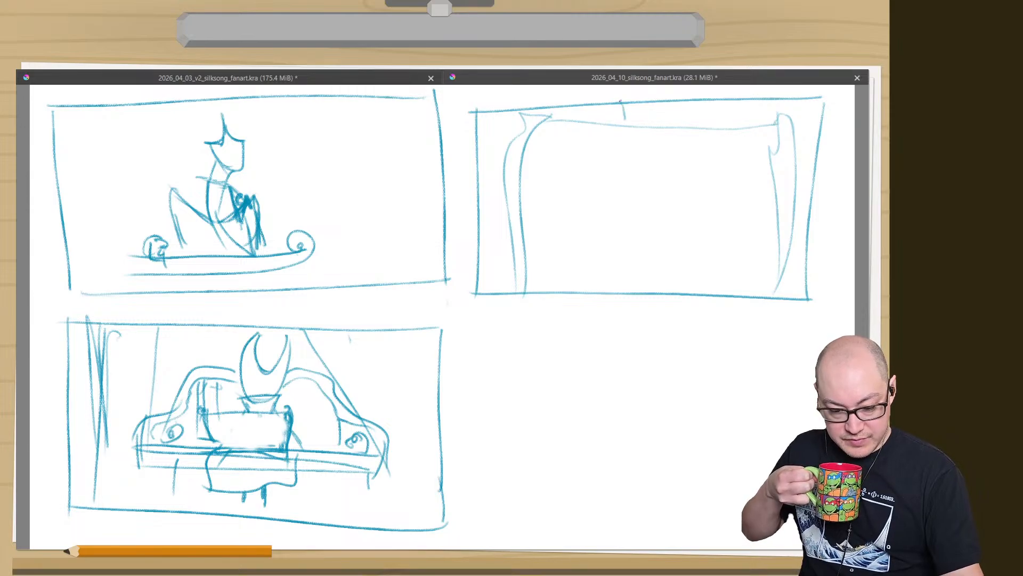
- Sketch a large angular outline over the left half of the third thumbnail, with a sloping top and sides bending midway down
{"action": "left_click_drag", "start_coordinate": [620, 102], "coordinate": [564, 126]}
{"action": "left_click_drag", "start_coordinate": [647, 126], "coordinate": [504, 143]}
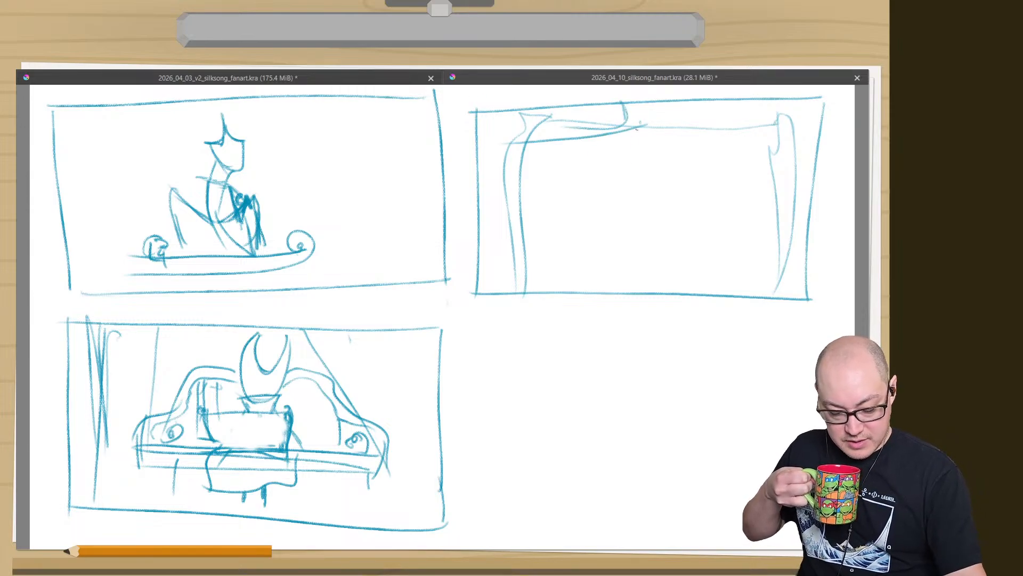
{"action": "mouse_move", "coordinate": [639, 124]}
{"action": "left_mouse_down"}
{"action": "mouse_move", "coordinate": [624, 193]}
{"action": "mouse_move", "coordinate": [627, 166]}
{"action": "mouse_move", "coordinate": [660, 293]}
{"action": "left_mouse_up"}
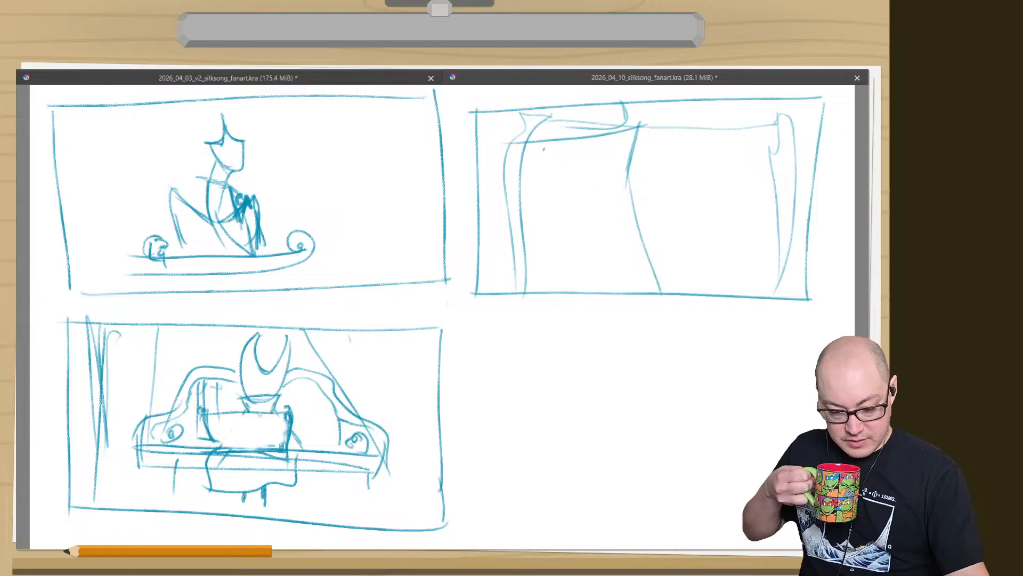
{"action": "mouse_move", "coordinate": [554, 138]}
{"action": "left_mouse_down"}
{"action": "mouse_move", "coordinate": [528, 135]}
{"action": "mouse_move", "coordinate": [581, 140]}
{"action": "left_mouse_up"}
{"action": "mouse_move", "coordinate": [506, 133]}
{"action": "left_mouse_down"}
{"action": "mouse_move", "coordinate": [489, 302]}
{"action": "mouse_move", "coordinate": [500, 163]}
{"action": "mouse_move", "coordinate": [510, 157]}
{"action": "mouse_move", "coordinate": [513, 185]}
{"action": "mouse_move", "coordinate": [487, 314]}
{"action": "left_mouse_up"}
{"action": "left_click_drag", "start_coordinate": [507, 190], "coordinate": [481, 306]}
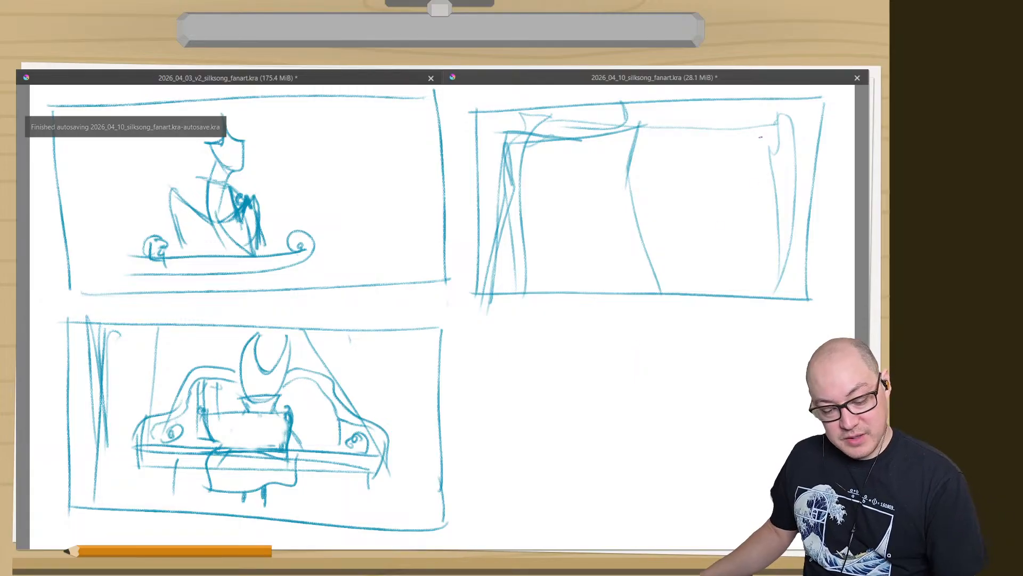
- Sketch two rectangular panels in the upper right half of the third thumbnail, with small curved uprights below them
{"action": "mouse_move", "coordinate": [757, 154]}
{"action": "left_mouse_down"}
{"action": "mouse_move", "coordinate": [738, 168]}
{"action": "mouse_move", "coordinate": [735, 190]}
{"action": "left_mouse_up"}
{"action": "mouse_move", "coordinate": [724, 141]}
{"action": "left_mouse_down"}
{"action": "mouse_move", "coordinate": [730, 208]}
{"action": "mouse_move", "coordinate": [778, 215]}
{"action": "left_mouse_up"}
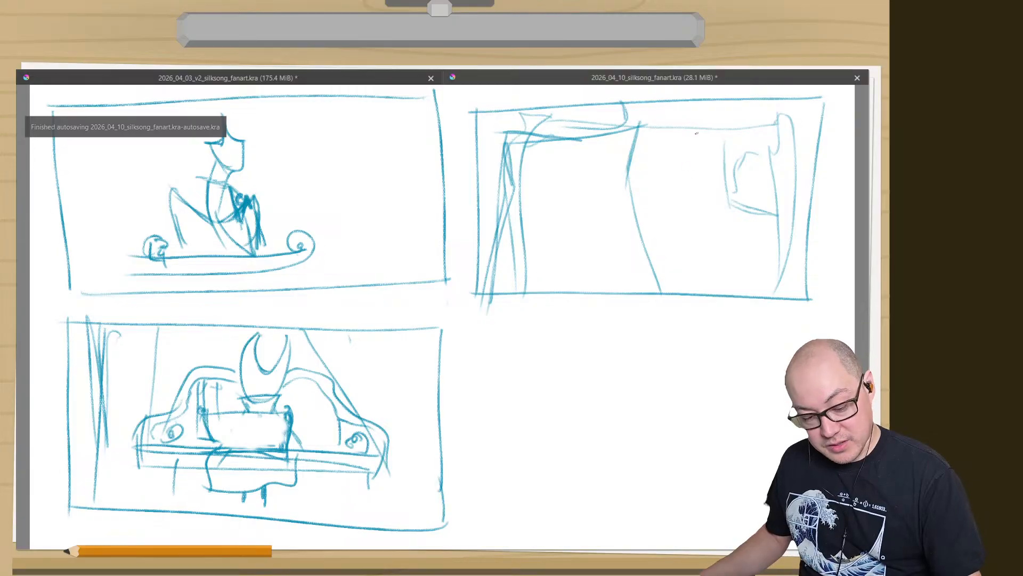
{"action": "left_click_drag", "start_coordinate": [712, 135], "coordinate": [708, 169]}
{"action": "left_click_drag", "start_coordinate": [711, 134], "coordinate": [712, 204]}
{"action": "left_click_drag", "start_coordinate": [707, 141], "coordinate": [639, 136]}
{"action": "left_click_drag", "start_coordinate": [704, 134], "coordinate": [679, 131]}
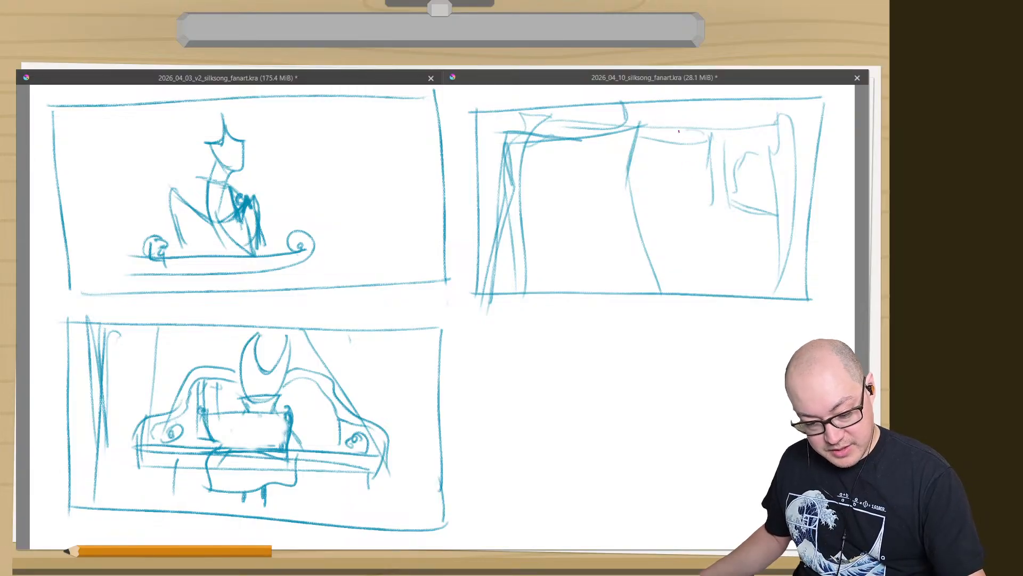
{"action": "left_click_drag", "start_coordinate": [712, 198], "coordinate": [639, 195]}
{"action": "left_click_drag", "start_coordinate": [641, 137], "coordinate": [643, 193]}
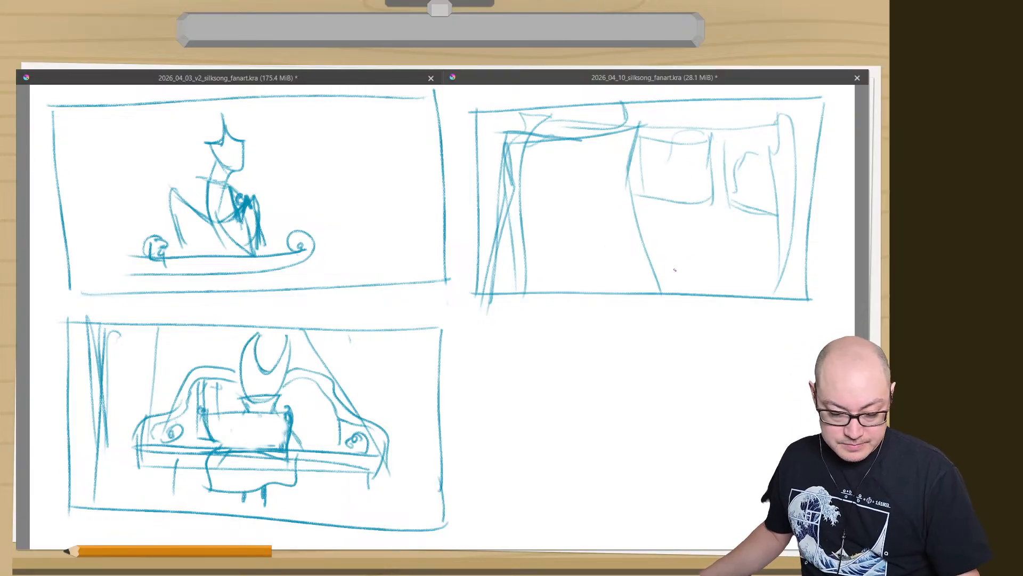
{"action": "mouse_move", "coordinate": [745, 234]}
{"action": "left_mouse_down"}
{"action": "mouse_move", "coordinate": [735, 294]}
{"action": "mouse_move", "coordinate": [723, 245]}
{"action": "left_mouse_up"}
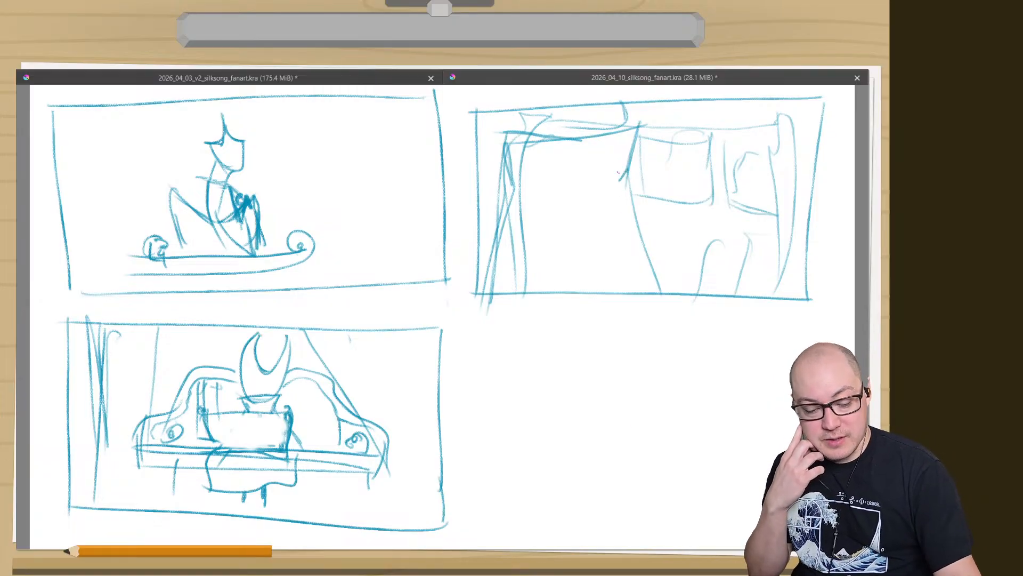
- Darken the large outline's slanted lower sides and add a rising curve and a horizontal line beneath the two panels
{"action": "mouse_move", "coordinate": [617, 187]}
{"action": "left_mouse_down"}
{"action": "mouse_move", "coordinate": [657, 320]}
{"action": "mouse_move", "coordinate": [664, 290]}
{"action": "left_mouse_up"}
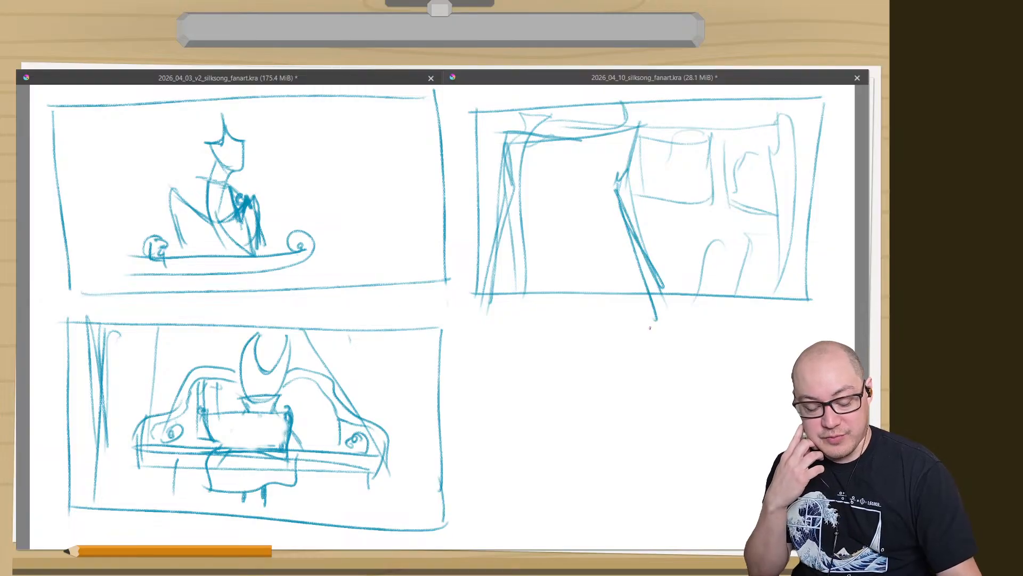
{"action": "left_click_drag", "start_coordinate": [519, 182], "coordinate": [482, 302]}
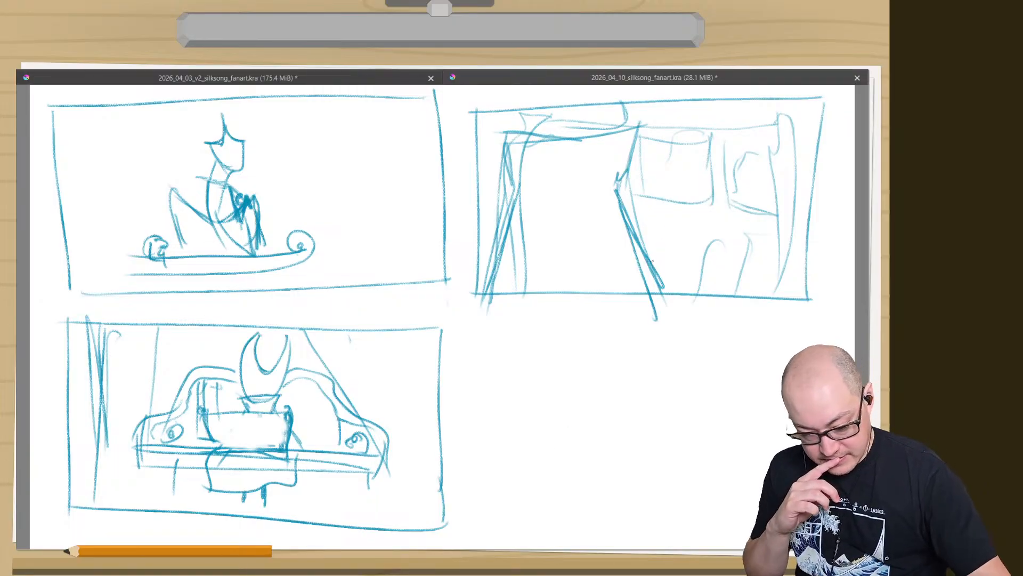
{"action": "mouse_move", "coordinate": [783, 205]}
{"action": "left_mouse_down"}
{"action": "mouse_move", "coordinate": [776, 221]}
{"action": "mouse_move", "coordinate": [789, 195]}
{"action": "mouse_move", "coordinate": [721, 255]}
{"action": "left_mouse_up"}
{"action": "mouse_move", "coordinate": [769, 222]}
{"action": "left_mouse_down"}
{"action": "mouse_move", "coordinate": [734, 251]}
{"action": "mouse_move", "coordinate": [641, 241]}
{"action": "left_mouse_up"}
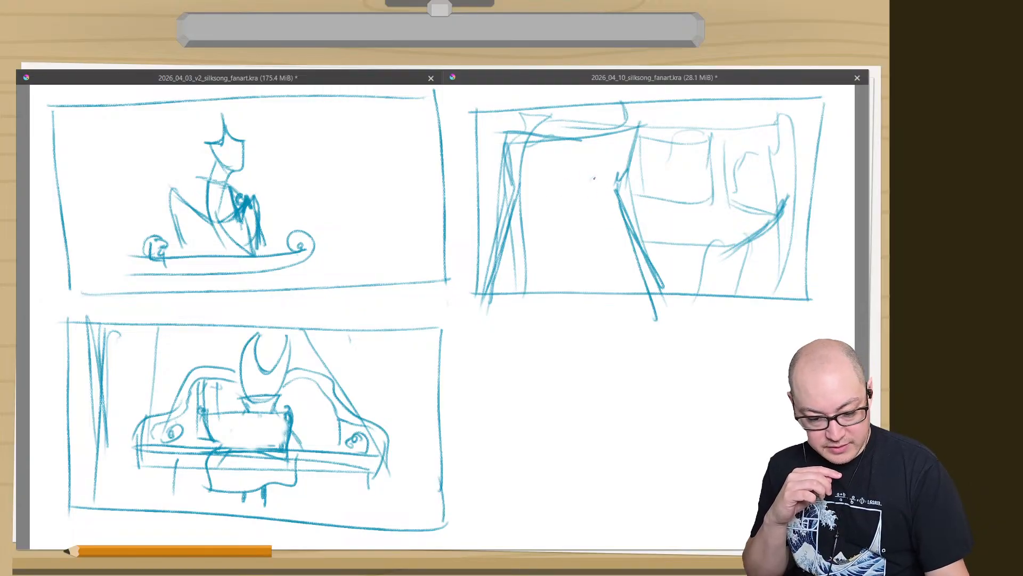
- Build up a wide V-shaped band beneath the panels with repeated strokes and reinforce the large outline's right side where they meet
{"action": "left_click_drag", "start_coordinate": [596, 180], "coordinate": [702, 244]}
{"action": "left_click_drag", "start_coordinate": [645, 219], "coordinate": [707, 248]}
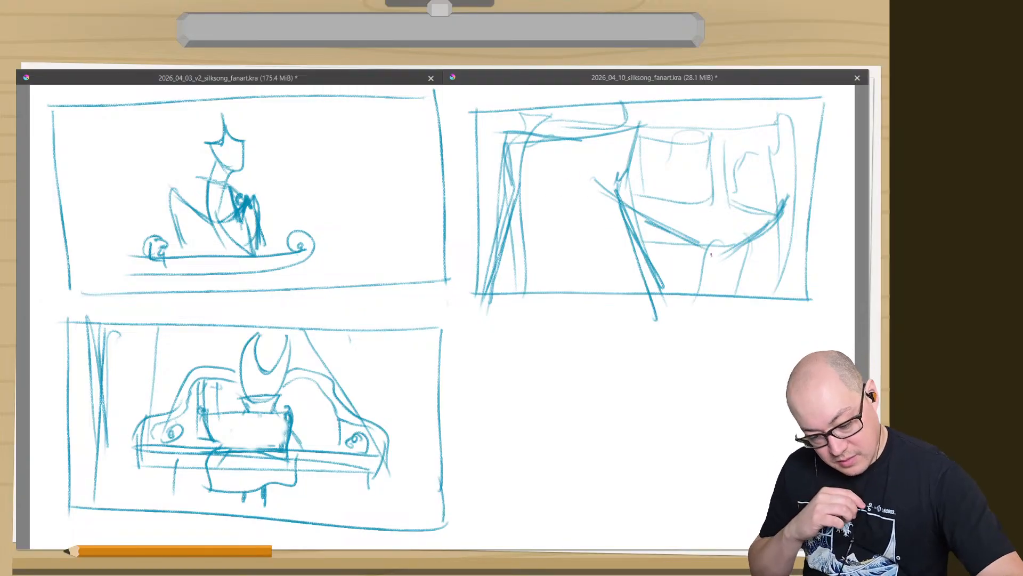
{"action": "mouse_move", "coordinate": [781, 208]}
{"action": "left_mouse_down"}
{"action": "mouse_move", "coordinate": [713, 249]}
{"action": "mouse_move", "coordinate": [765, 223]}
{"action": "mouse_move", "coordinate": [702, 245]}
{"action": "left_mouse_up"}
{"action": "left_click_drag", "start_coordinate": [773, 227], "coordinate": [692, 248]}
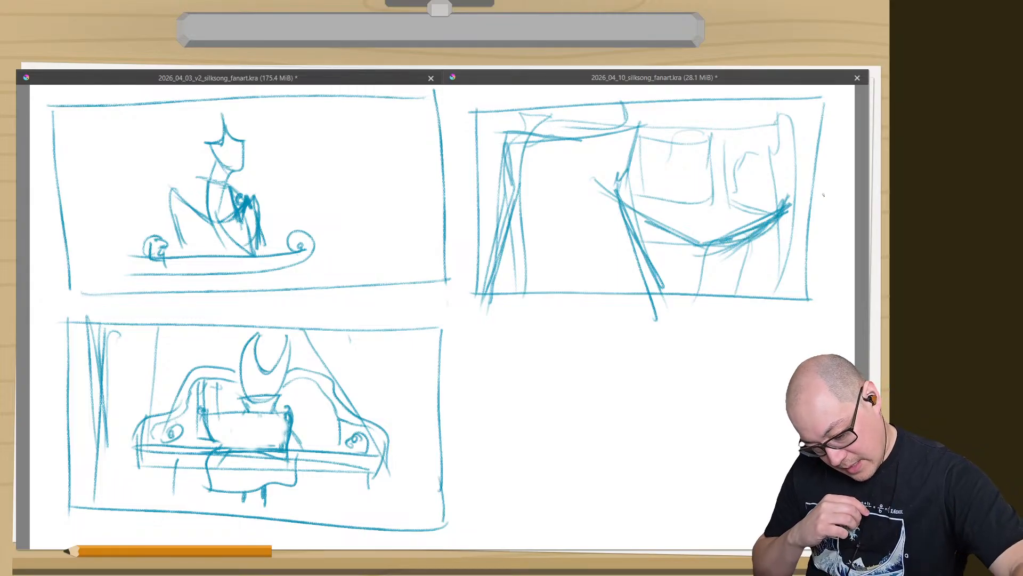
{"action": "left_click_drag", "start_coordinate": [594, 200], "coordinate": [694, 249]}
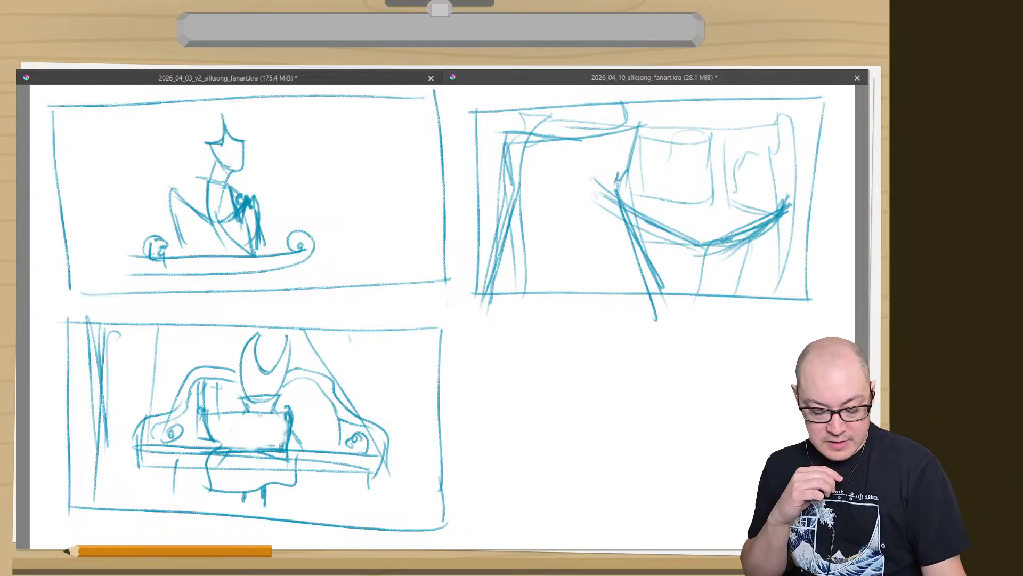
{"action": "mouse_move", "coordinate": [617, 179]}
{"action": "left_mouse_down"}
{"action": "mouse_move", "coordinate": [649, 224]}
{"action": "mouse_move", "coordinate": [642, 218]}
{"action": "mouse_move", "coordinate": [639, 262]}
{"action": "left_mouse_up"}
{"action": "left_click_drag", "start_coordinate": [629, 228], "coordinate": [656, 289]}
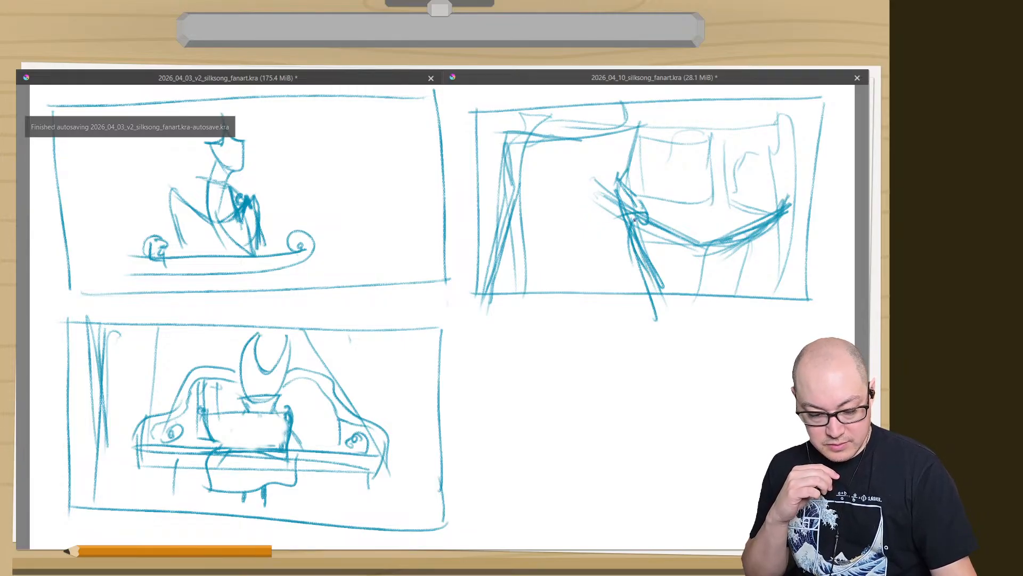
- Draw a rectangular frame for the fourth thumbnail in the empty area below the third one
{"action": "mouse_move", "coordinate": [634, 217]}
{"action": "left_mouse_down"}
{"action": "mouse_move", "coordinate": [642, 261]}
{"action": "mouse_move", "coordinate": [655, 240]}
{"action": "mouse_move", "coordinate": [699, 250]}
{"action": "left_mouse_up"}
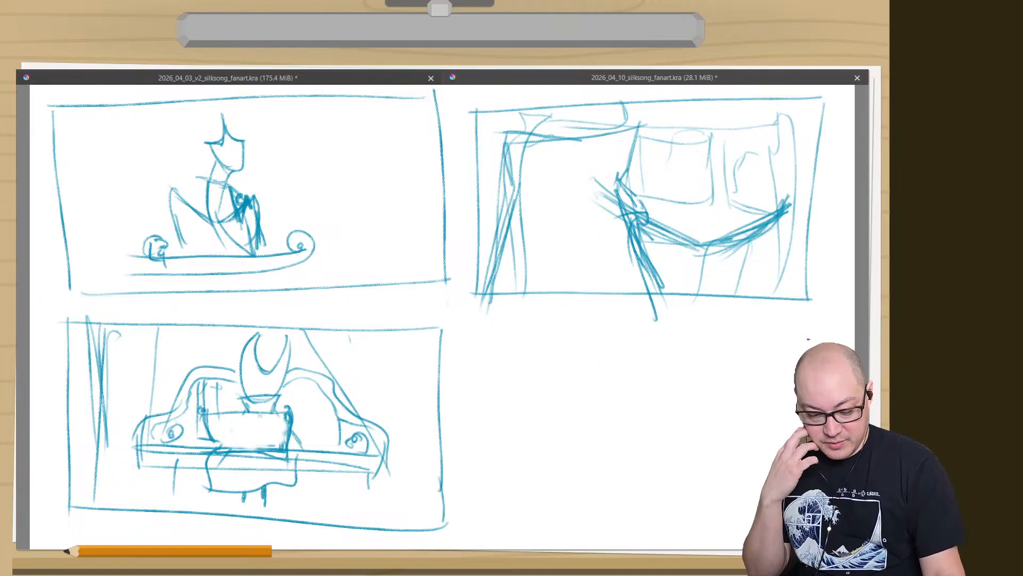
{"action": "left_click_drag", "start_coordinate": [751, 340], "coordinate": [490, 344]}
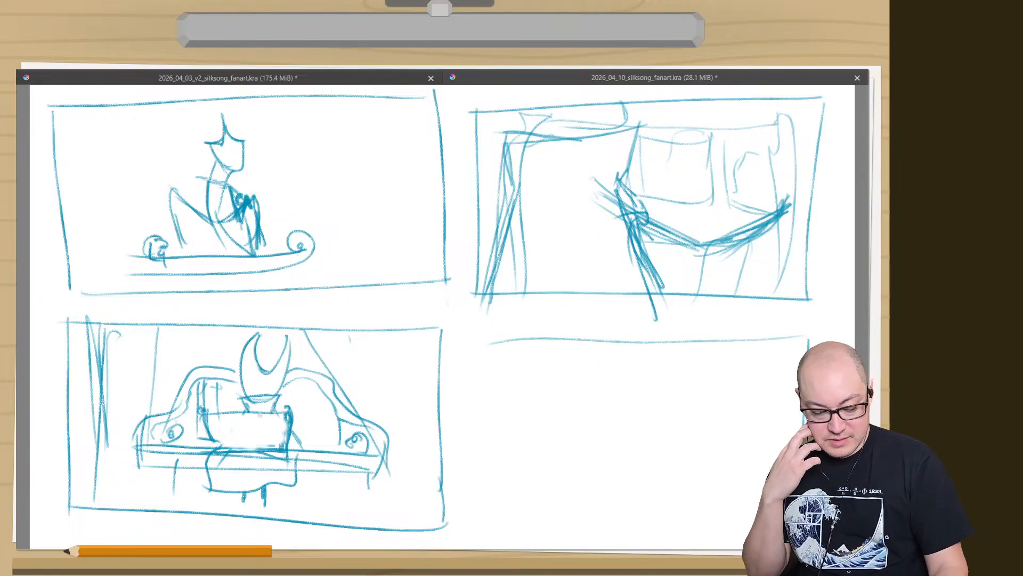
{"action": "left_click_drag", "start_coordinate": [746, 526], "coordinate": [435, 532]}
{"action": "left_click_drag", "start_coordinate": [496, 330], "coordinate": [504, 516]}
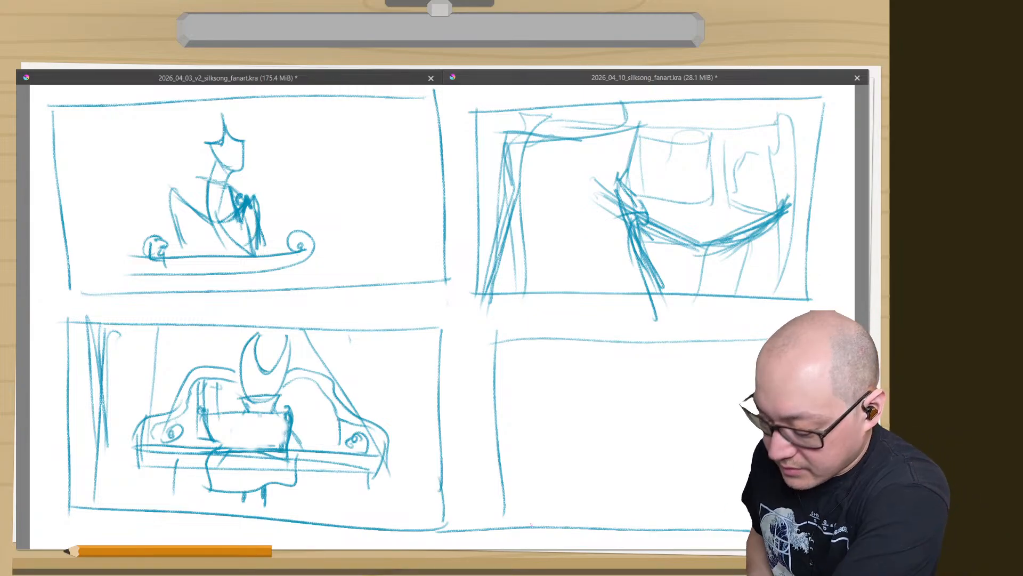
{"action": "scroll", "coordinate": [494, 543], "scroll_direction": "down", "scroll_amount": 6}
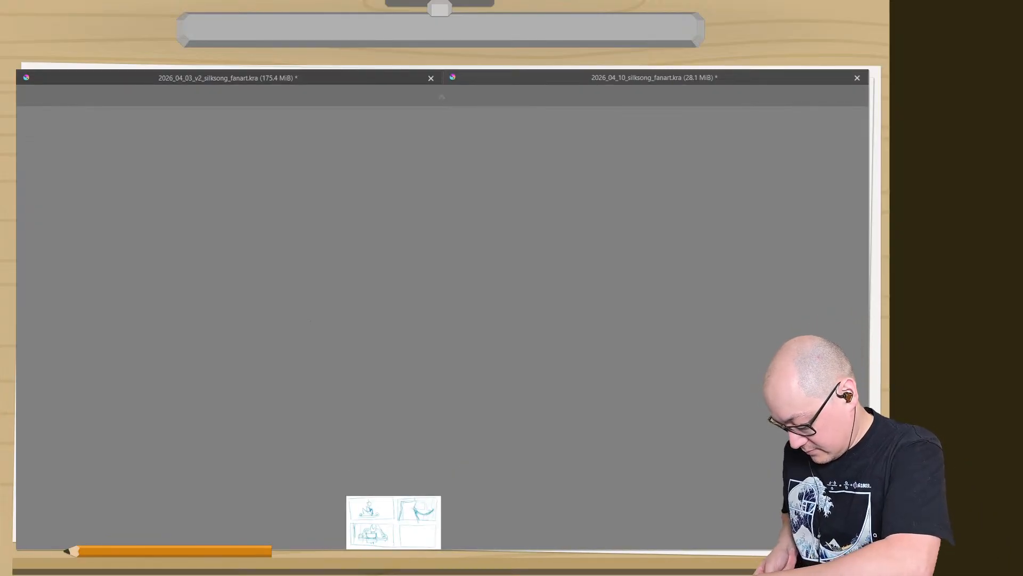
{"action": "scroll", "coordinate": [310, 321], "scroll_direction": "up", "scroll_amount": 1}
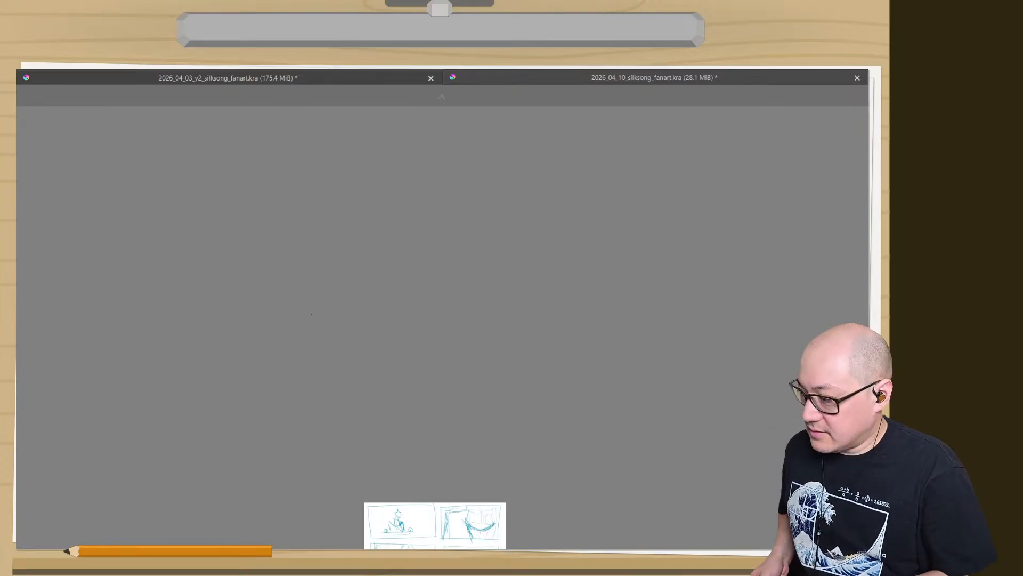
{"action": "scroll", "coordinate": [385, 246], "scroll_direction": "up", "scroll_amount": 1}
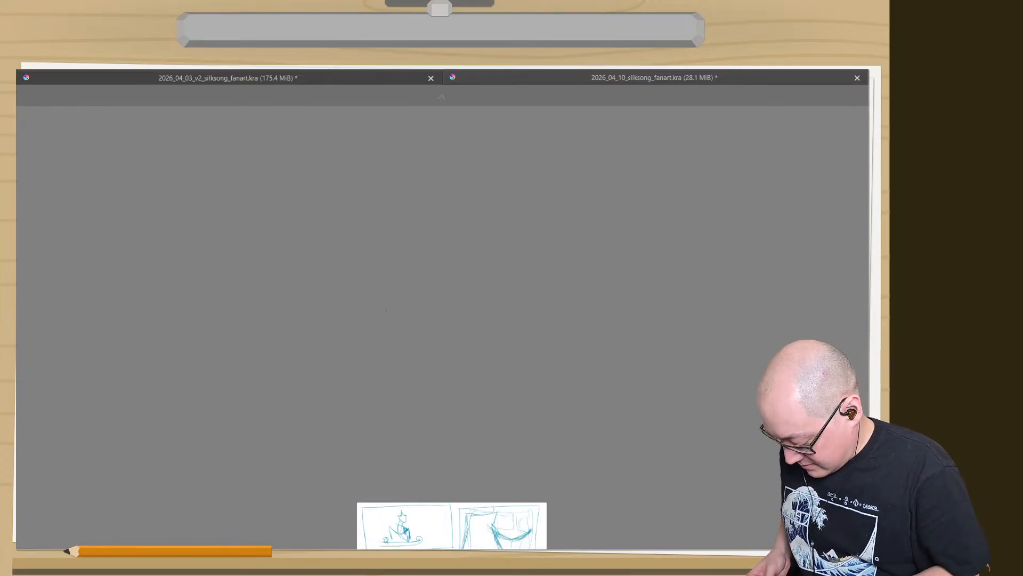
{"action": "scroll", "coordinate": [385, 310], "scroll_direction": "down", "scroll_amount": 1}
{"action": "scroll", "coordinate": [386, 310], "scroll_direction": "up", "scroll_amount": 1}
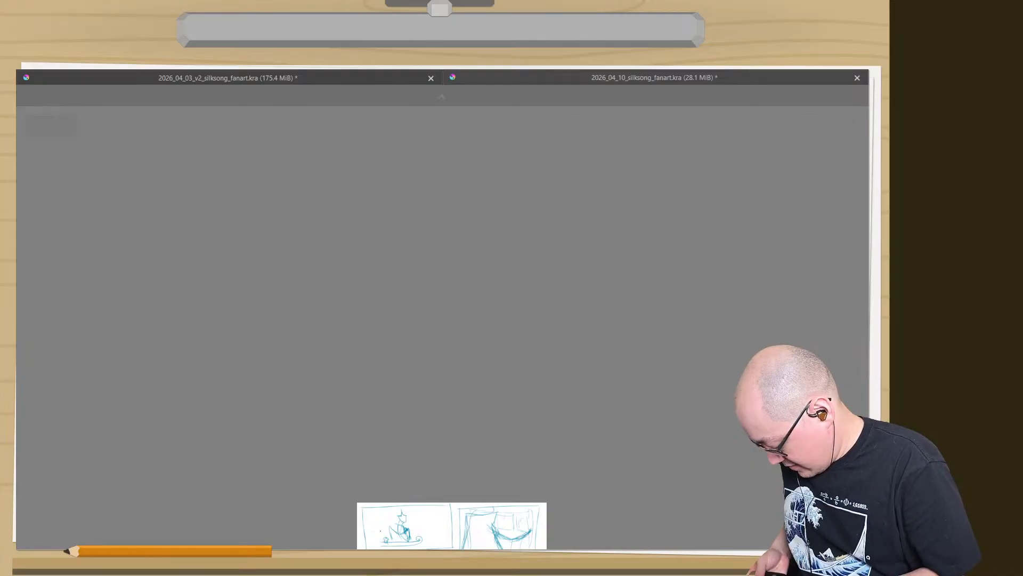
{"action": "scroll", "coordinate": [381, 502], "scroll_direction": "down", "scroll_amount": 1}
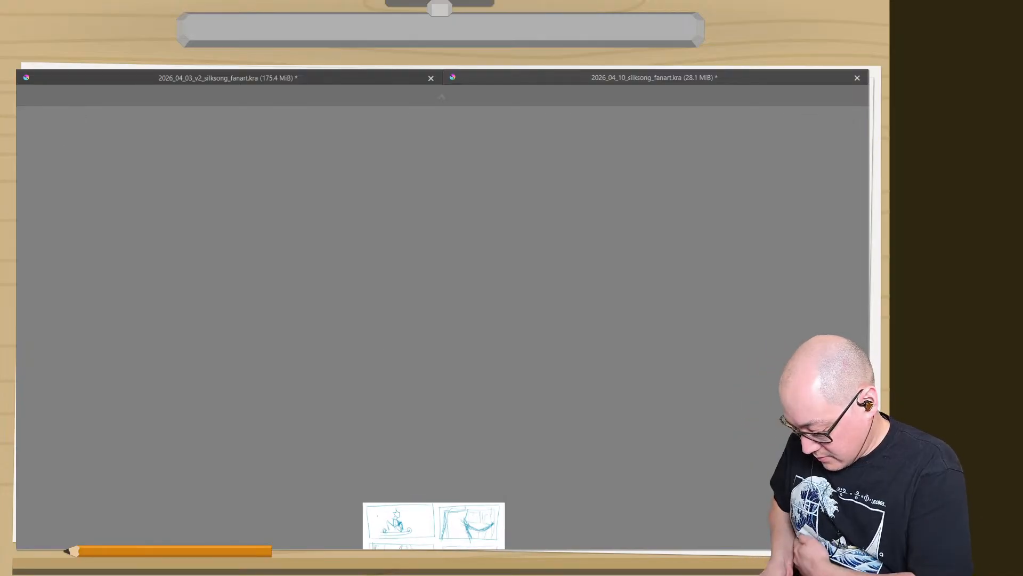
{"action": "scroll", "coordinate": [382, 503], "scroll_direction": "down", "scroll_amount": 1}
{"action": "scroll", "coordinate": [379, 523], "scroll_direction": "up", "scroll_amount": 1}
{"action": "scroll", "coordinate": [79, 267], "scroll_direction": "down", "scroll_amount": 1}
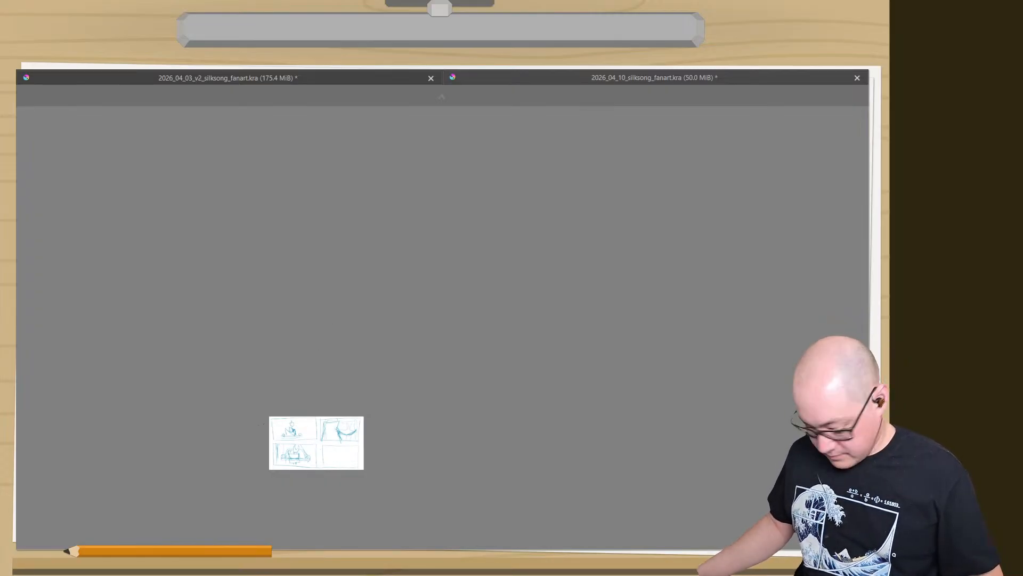
{"action": "key", "text": "alt+space"}
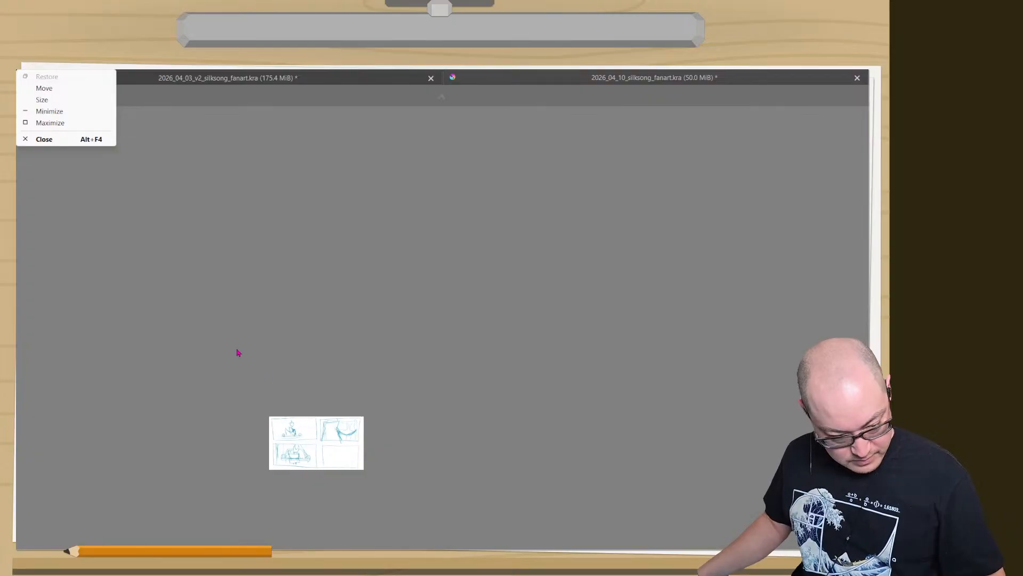
{"action": "key", "text": "Escape"}
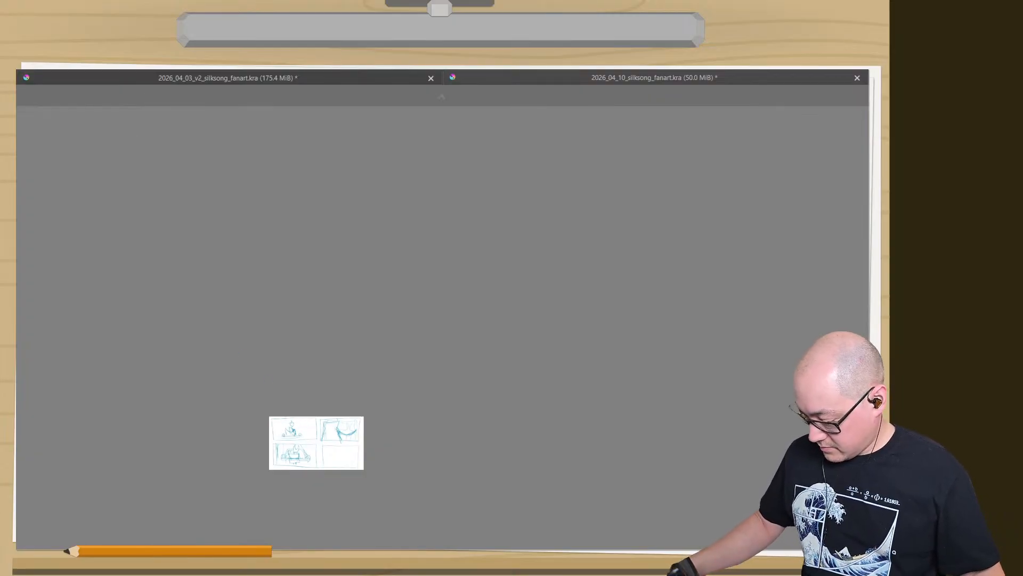
{"action": "left_click_drag", "start_coordinate": [294, 416], "coordinate": [299, 392]}
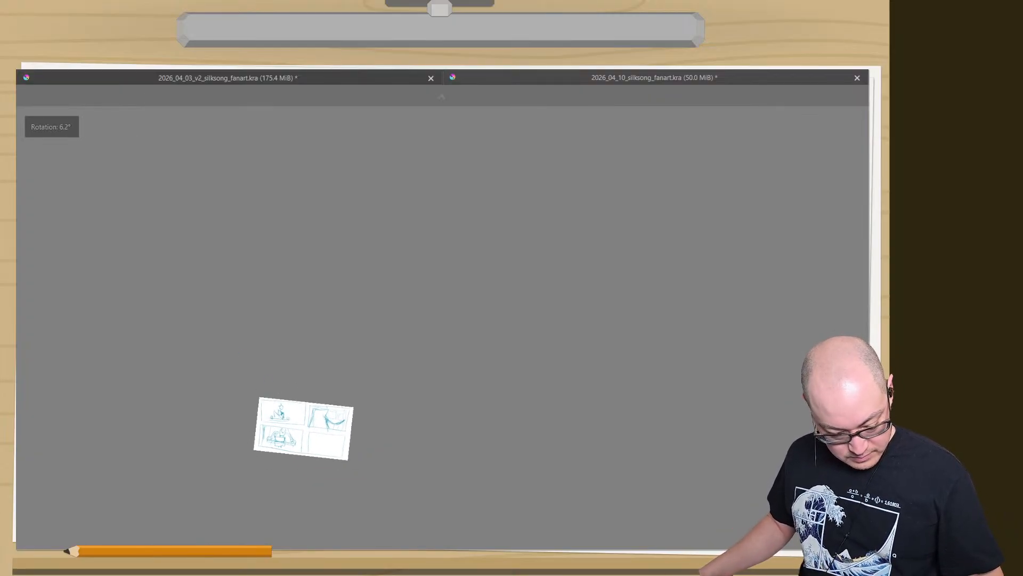
{"action": "key", "text": "5"}
{"action": "key", "text": "2"}
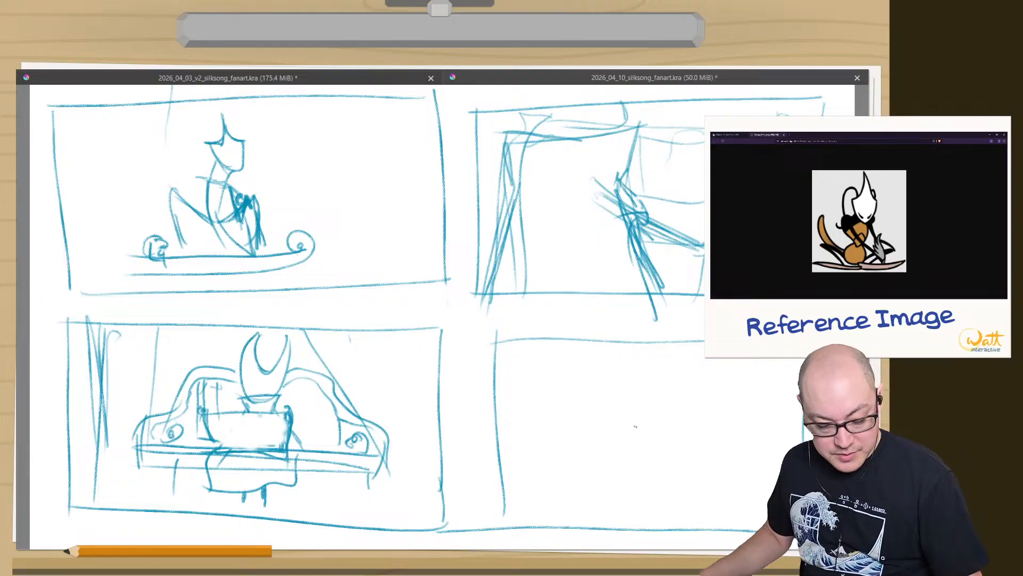
- Sketch a small character in the fourth thumbnail with a pointed head, narrow torso, round lower body and curved tail
{"action": "mouse_move", "coordinate": [620, 416]}
{"action": "left_mouse_down"}
{"action": "mouse_move", "coordinate": [619, 427]}
{"action": "mouse_move", "coordinate": [631, 447]}
{"action": "mouse_move", "coordinate": [615, 419]}
{"action": "mouse_move", "coordinate": [625, 464]}
{"action": "left_mouse_up"}
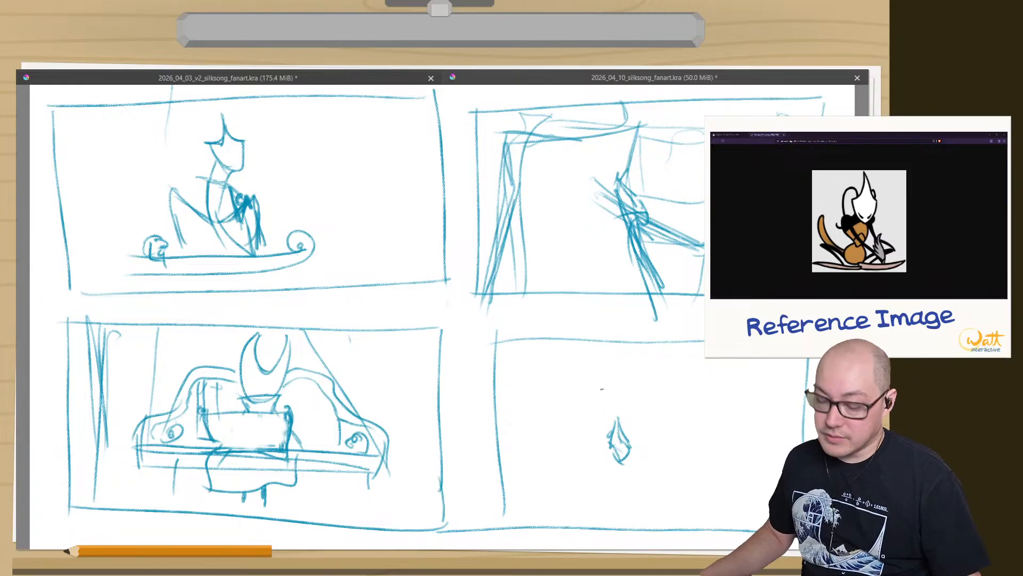
{"action": "mouse_move", "coordinate": [599, 457]}
{"action": "left_mouse_down"}
{"action": "mouse_move", "coordinate": [635, 459]}
{"action": "mouse_move", "coordinate": [618, 490]}
{"action": "left_mouse_up"}
{"action": "left_click_drag", "start_coordinate": [602, 461], "coordinate": [621, 461]}
{"action": "mouse_move", "coordinate": [631, 457]}
{"action": "left_mouse_down"}
{"action": "mouse_move", "coordinate": [612, 514]}
{"action": "mouse_move", "coordinate": [614, 489]}
{"action": "left_mouse_up"}
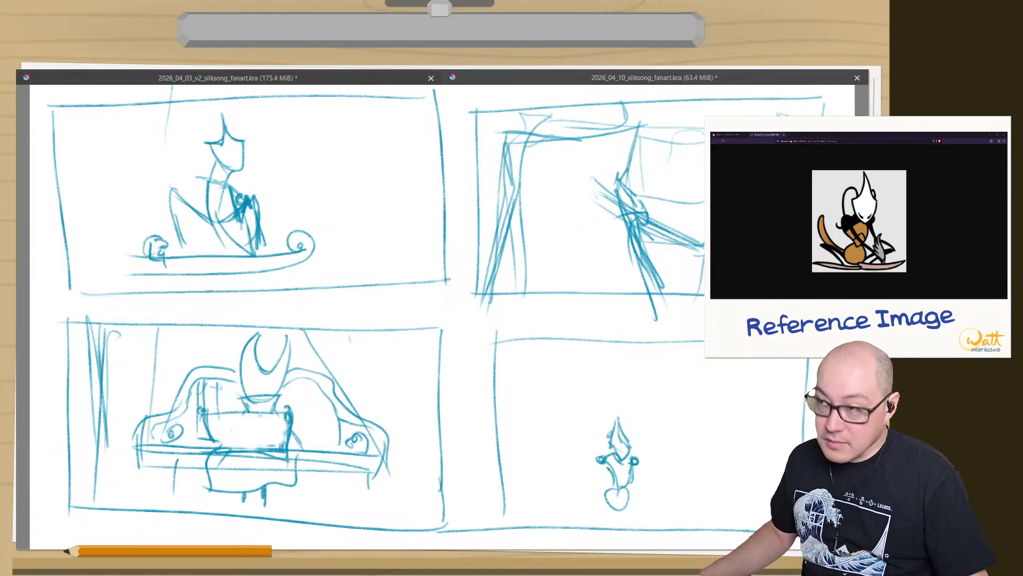
{"action": "left_click_drag", "start_coordinate": [573, 456], "coordinate": [607, 493]}
{"action": "mouse_move", "coordinate": [567, 448]}
{"action": "left_mouse_down"}
{"action": "mouse_move", "coordinate": [581, 487]}
{"action": "mouse_move", "coordinate": [603, 498]}
{"action": "left_mouse_up"}
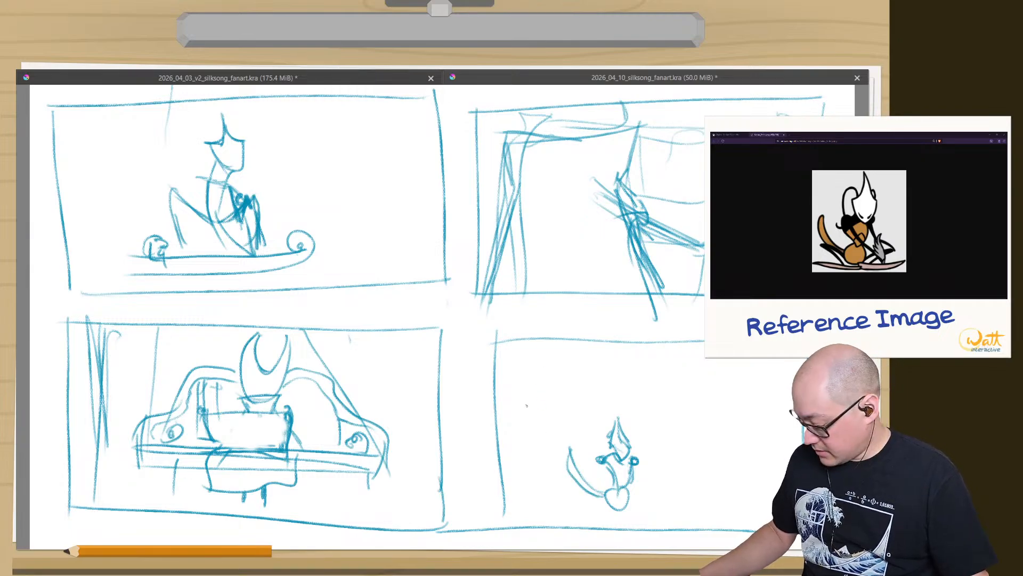
- Select the small character with a rectangular selection, scale it down, reposition it low in the fourth frame, and deselect
{"action": "key", "text": "Tab"}
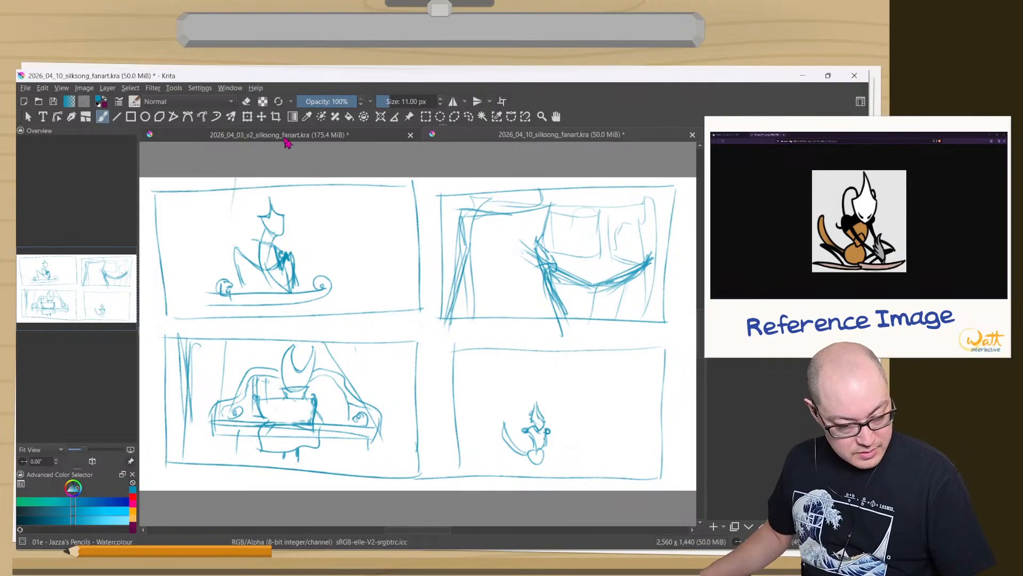
{"action": "left_click", "coordinate": [426, 116]}
{"action": "left_click_drag", "start_coordinate": [555, 447], "coordinate": [555, 454]}
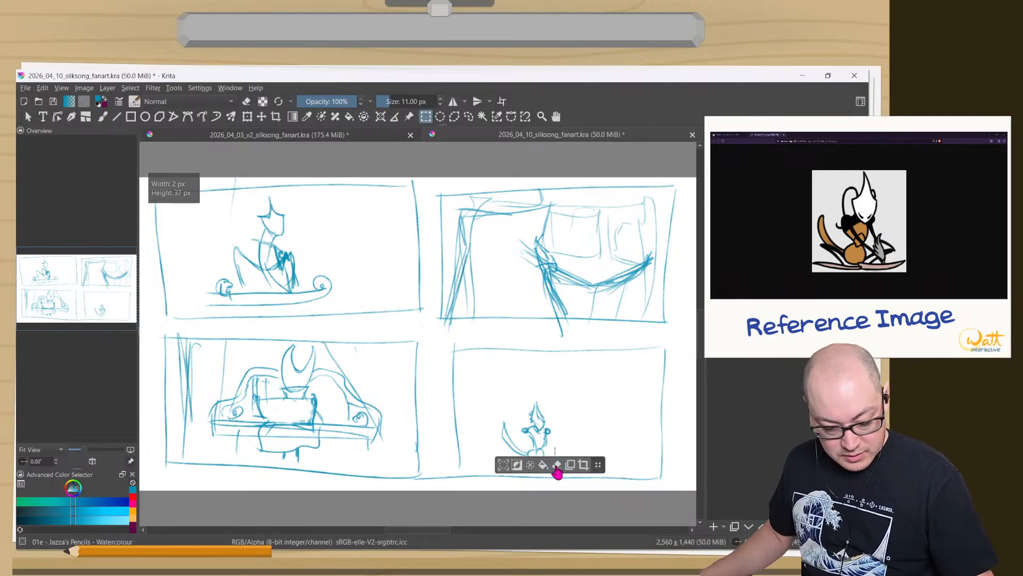
{"action": "left_click_drag", "start_coordinate": [493, 398], "coordinate": [558, 463]}
{"action": "key", "text": "ctrl+t"}
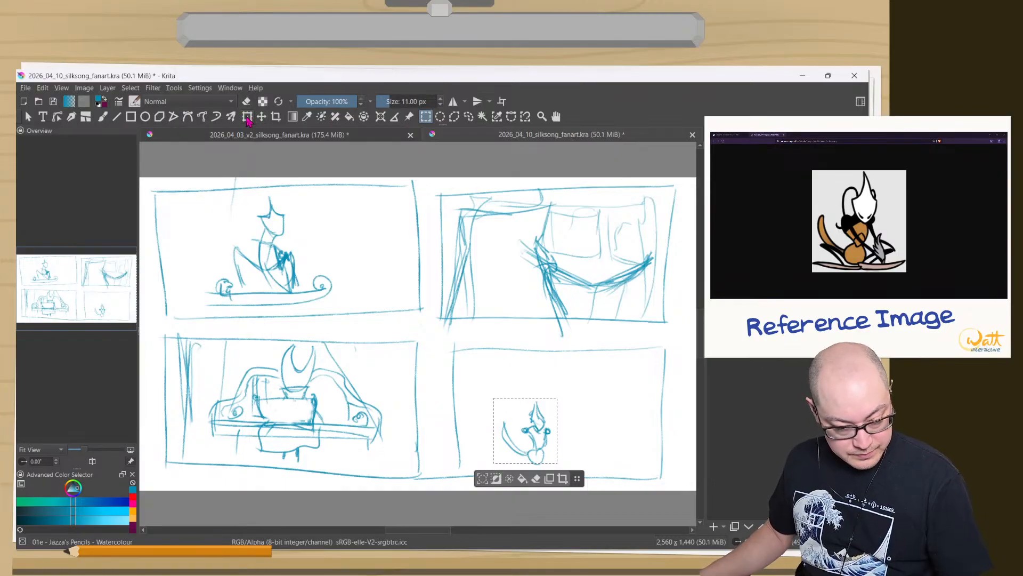
{"action": "left_click_drag", "start_coordinate": [494, 398], "coordinate": [520, 428]}
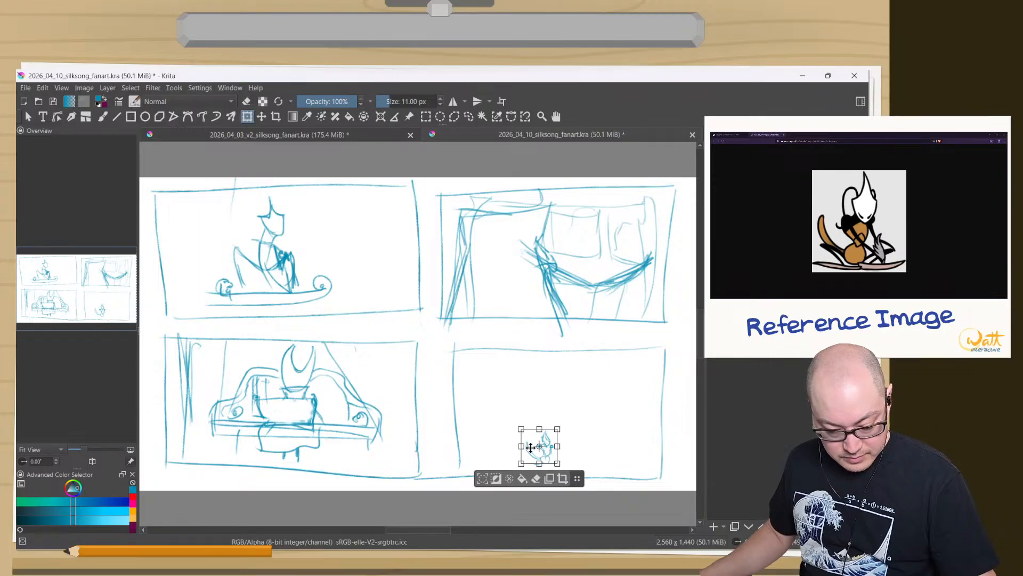
{"action": "key", "text": "ctrl+z"}
{"action": "mouse_move", "coordinate": [494, 400]}
{"action": "left_mouse_down"}
{"action": "mouse_move", "coordinate": [526, 423]}
{"action": "mouse_move", "coordinate": [515, 420]}
{"action": "left_mouse_up"}
{"action": "mouse_move", "coordinate": [541, 456]}
{"action": "left_mouse_down"}
{"action": "mouse_move", "coordinate": [508, 447]}
{"action": "mouse_move", "coordinate": [531, 447]}
{"action": "left_mouse_up"}
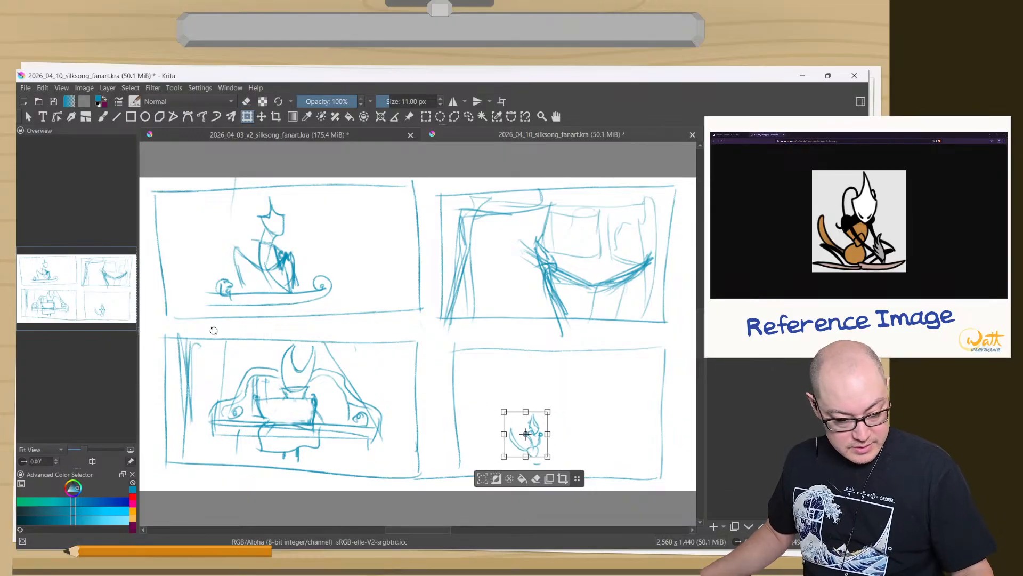
{"action": "key", "text": "Tab"}
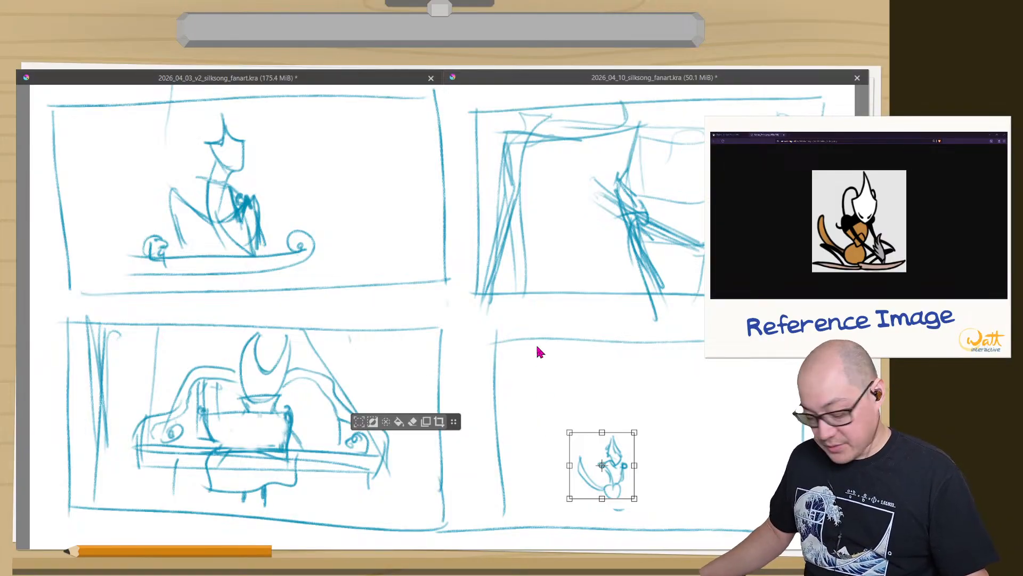
{"action": "key", "text": "Return"}
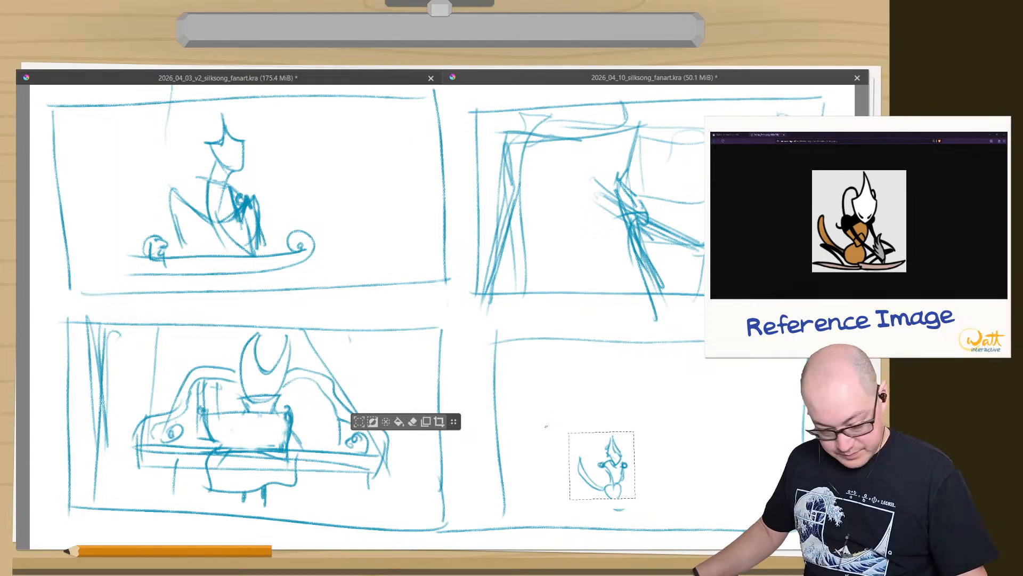
{"action": "key", "text": "ctrl+shift+a"}
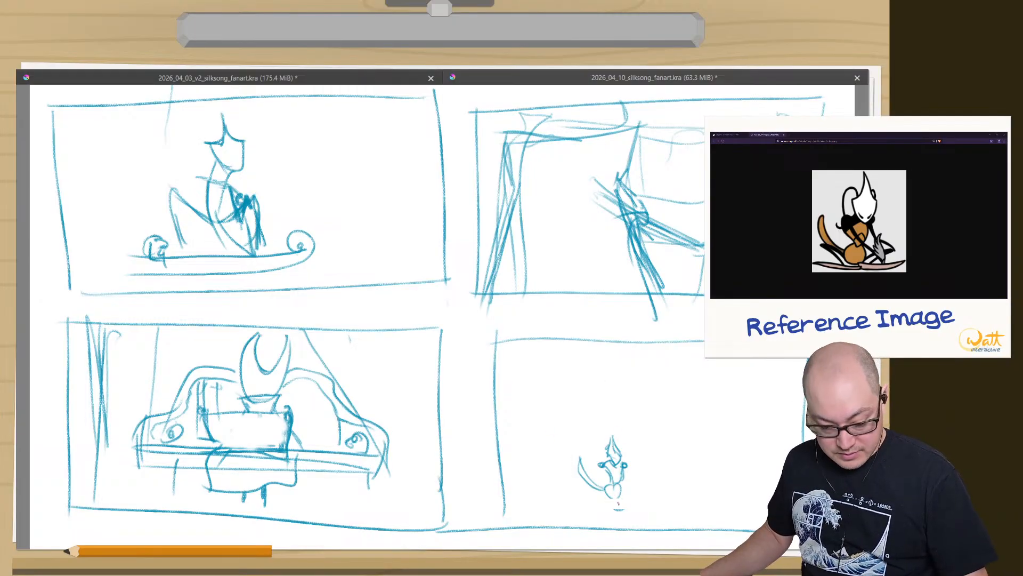
- Add folded legs beneath the small character and a cluster of rounded shapes near the fourth frame's right side
{"action": "mouse_move", "coordinate": [619, 503]}
{"action": "left_mouse_down"}
{"action": "mouse_move", "coordinate": [641, 494]}
{"action": "mouse_move", "coordinate": [623, 509]}
{"action": "mouse_move", "coordinate": [611, 495]}
{"action": "mouse_move", "coordinate": [617, 515]}
{"action": "left_mouse_up"}
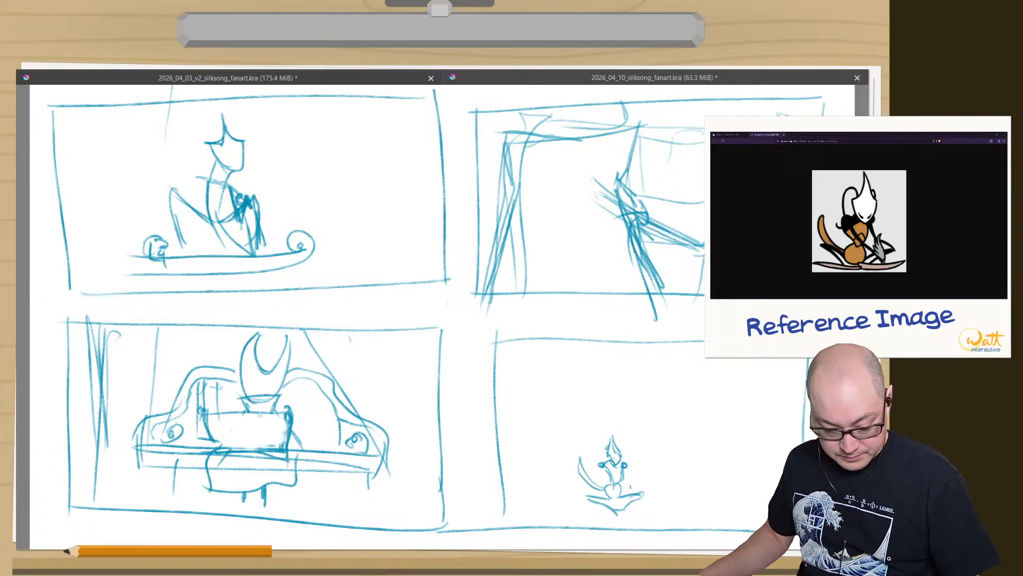
{"action": "left_click_drag", "start_coordinate": [629, 467], "coordinate": [644, 492]}
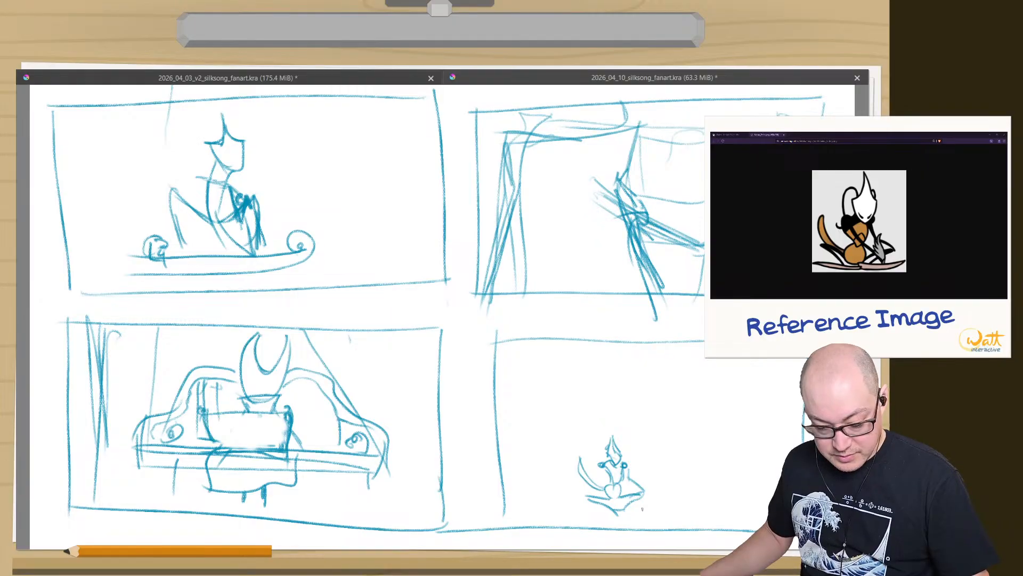
{"action": "mouse_move", "coordinate": [723, 465]}
{"action": "left_mouse_down"}
{"action": "mouse_move", "coordinate": [763, 436]}
{"action": "mouse_move", "coordinate": [726, 449]}
{"action": "mouse_move", "coordinate": [720, 466]}
{"action": "mouse_move", "coordinate": [732, 458]}
{"action": "left_mouse_up"}
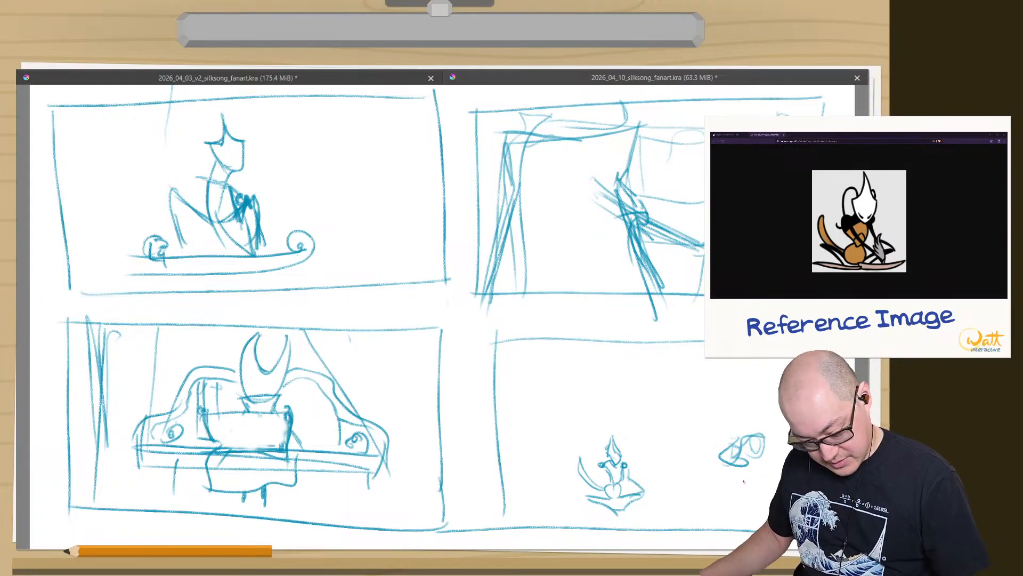
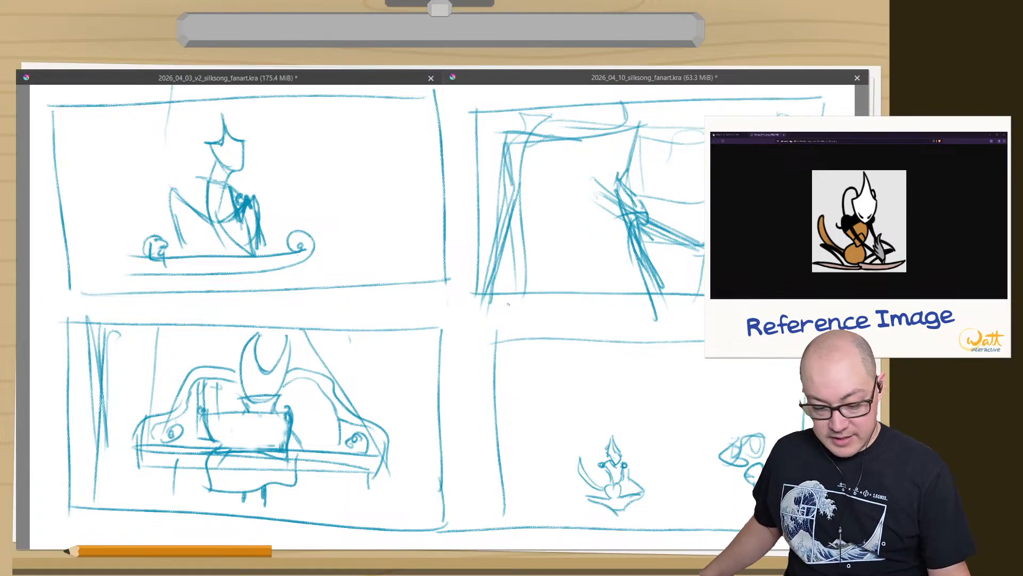
{"action": "left_click_drag", "start_coordinate": [550, 405], "coordinate": [542, 421]}
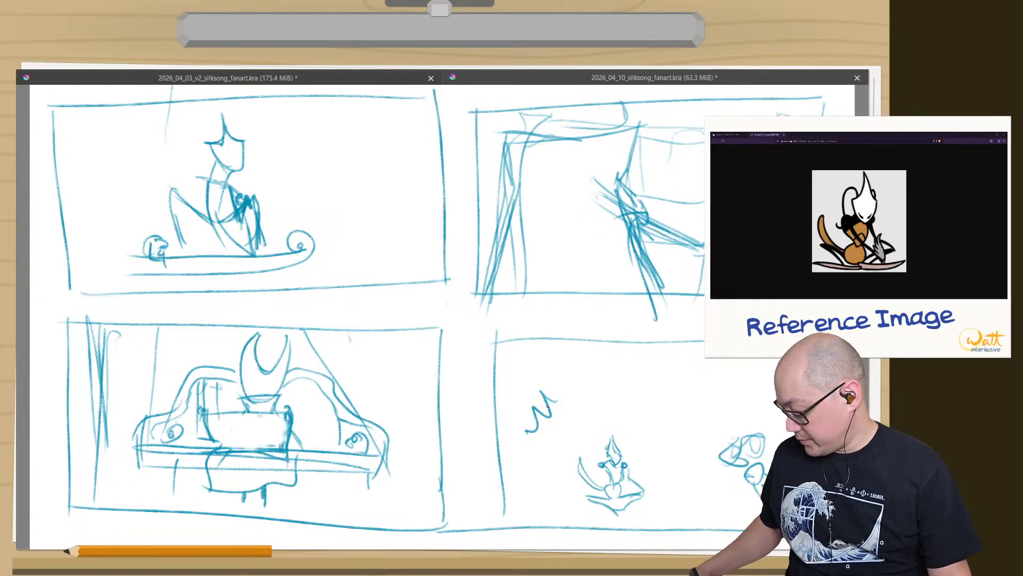
{"action": "key", "text": "ctrl+z"}
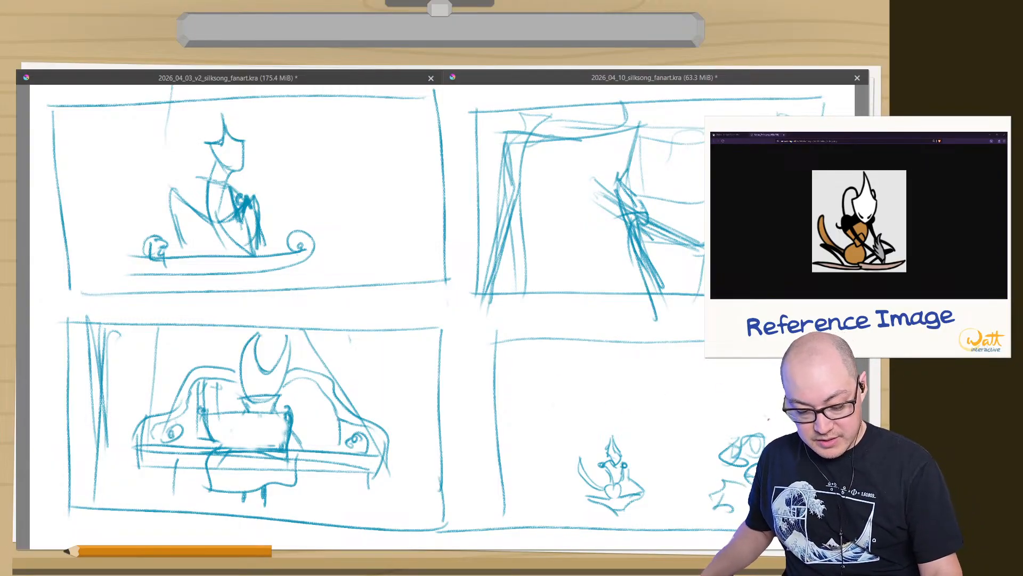
- Sketch curved drapery across the fourth frame's upper left corner and add loose strokes over and beneath the small character
{"action": "mouse_move", "coordinate": [628, 347]}
{"action": "left_mouse_down"}
{"action": "mouse_move", "coordinate": [504, 360]}
{"action": "mouse_move", "coordinate": [493, 424]}
{"action": "left_mouse_up"}
{"action": "mouse_move", "coordinate": [575, 336]}
{"action": "left_mouse_down"}
{"action": "mouse_move", "coordinate": [497, 457]}
{"action": "mouse_move", "coordinate": [503, 509]}
{"action": "left_mouse_up"}
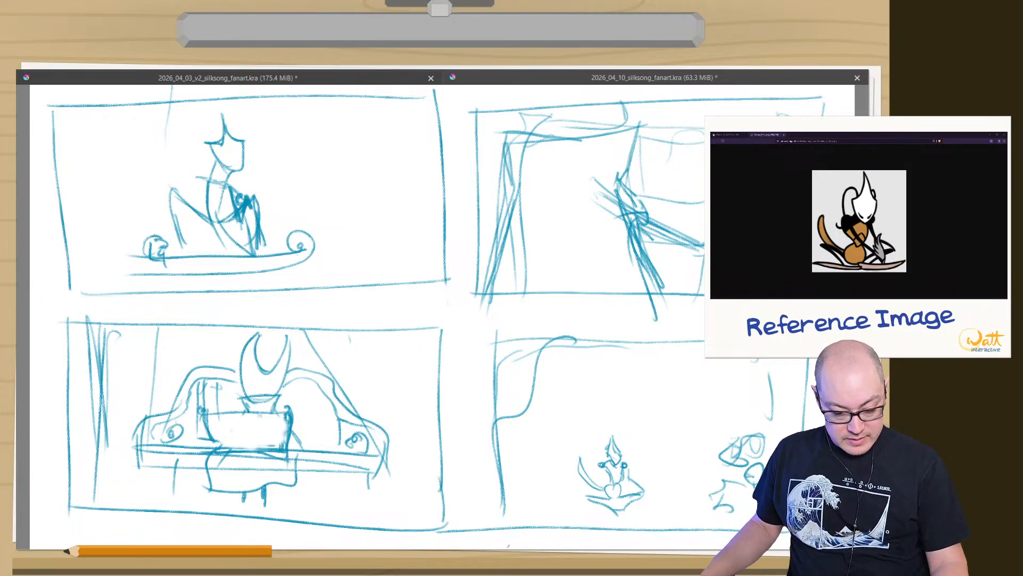
{"action": "mouse_move", "coordinate": [613, 466]}
{"action": "left_mouse_down"}
{"action": "mouse_move", "coordinate": [608, 507]}
{"action": "mouse_move", "coordinate": [609, 498]}
{"action": "mouse_move", "coordinate": [629, 507]}
{"action": "left_mouse_up"}
{"action": "mouse_move", "coordinate": [626, 487]}
{"action": "left_mouse_down"}
{"action": "mouse_move", "coordinate": [619, 508]}
{"action": "mouse_move", "coordinate": [625, 498]}
{"action": "mouse_move", "coordinate": [592, 512]}
{"action": "mouse_move", "coordinate": [607, 527]}
{"action": "mouse_move", "coordinate": [576, 526]}
{"action": "left_mouse_up"}
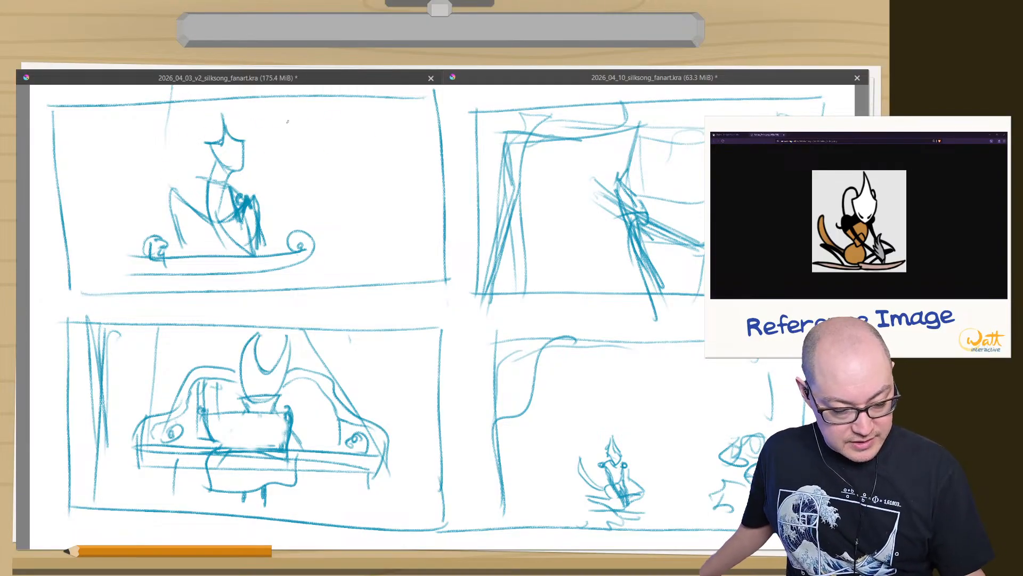
- Hide the four finished thumbnail sketches to leave a blank canvas for a new page
{"action": "key", "text": "Tab"}
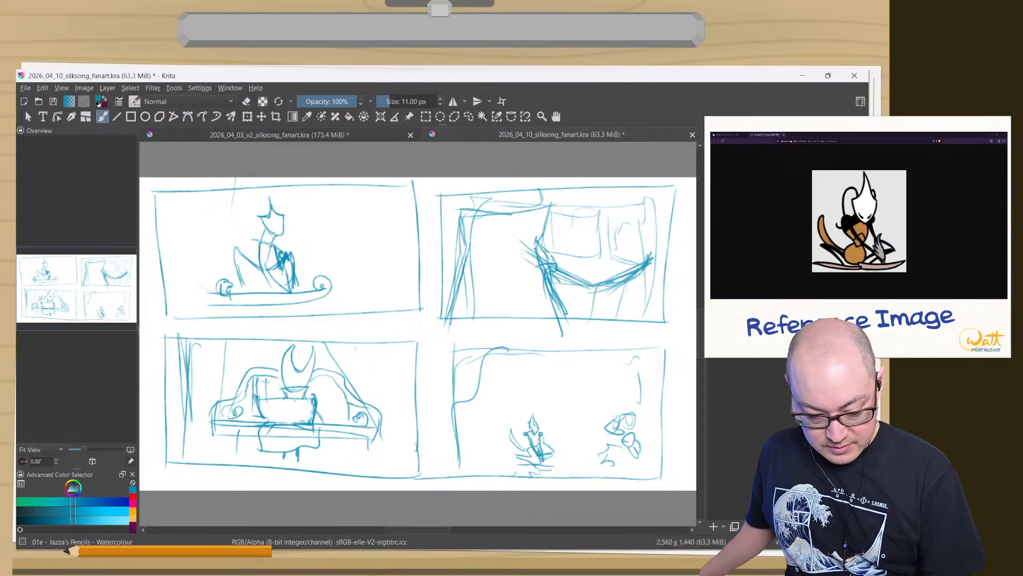
{"action": "left_click", "coordinate": [714, 248]}
{"action": "left_click_drag", "start_coordinate": [410, 192], "coordinate": [417, 301]}
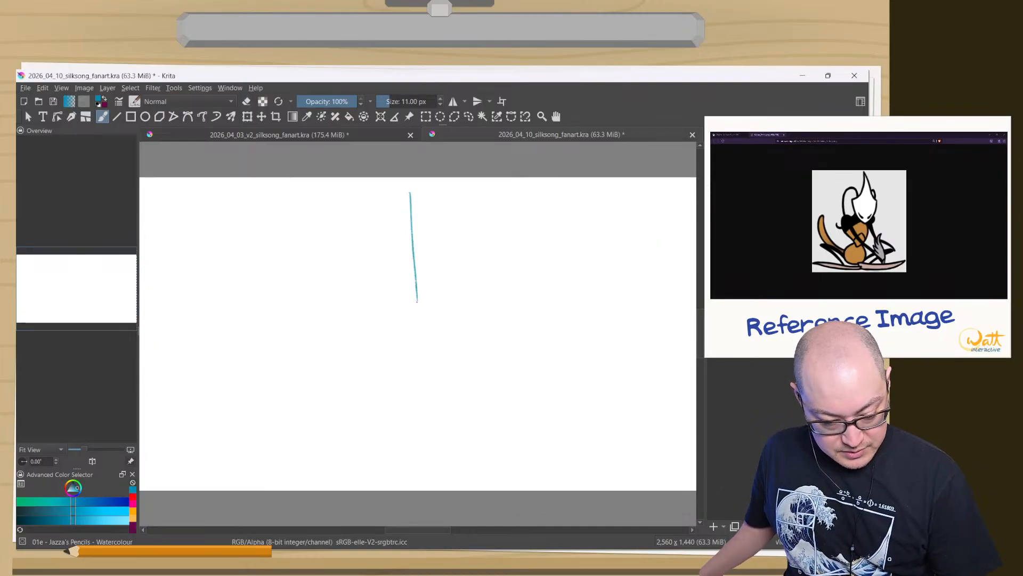
{"action": "left_click_drag", "start_coordinate": [403, 189], "coordinate": [197, 191]}
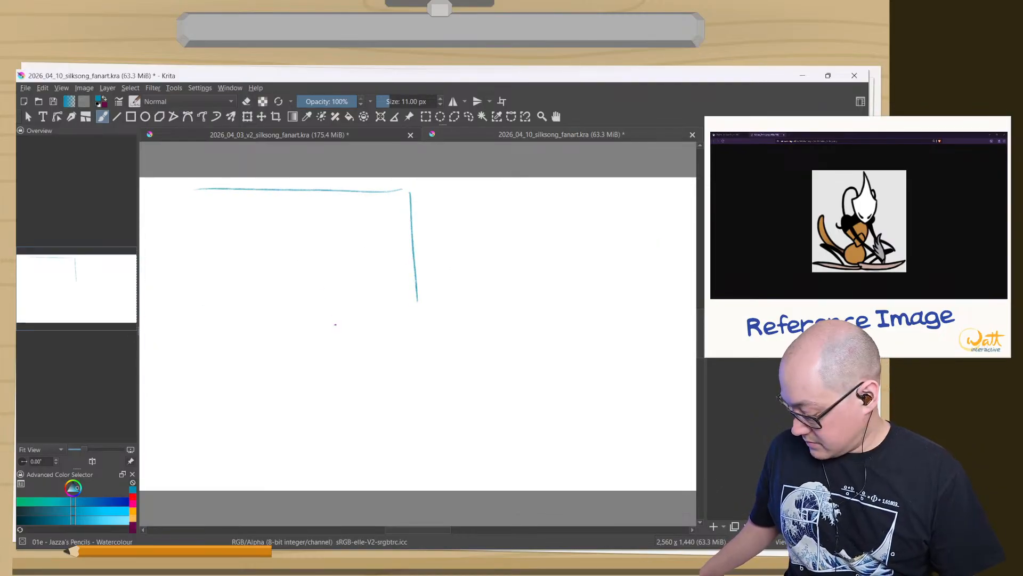
{"action": "key", "text": "Tab"}
{"action": "left_click_drag", "start_coordinate": [436, 274], "coordinate": [86, 252]}
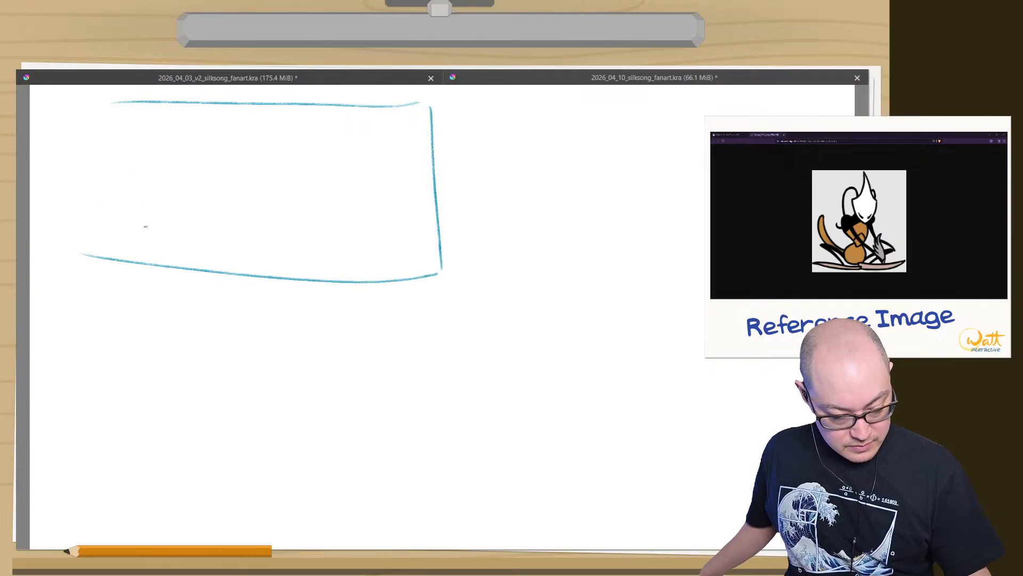
{"action": "key", "text": "ctrl+z"}
{"action": "key", "text": "ctrl+z"}
{"action": "key", "text": "ctrl+z"}
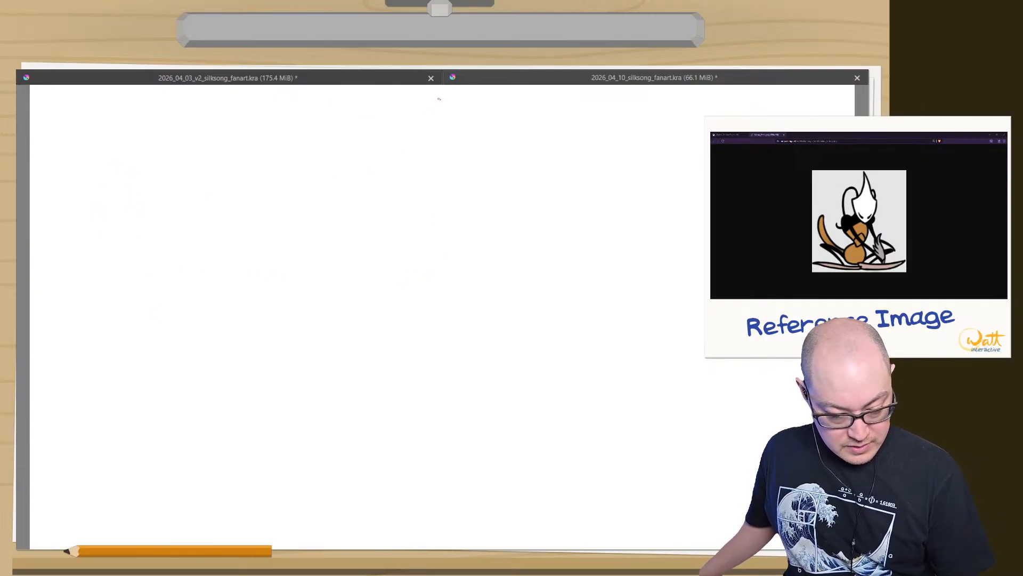
- Sketch a rectangular thumbnail frame in the upper left quarter of the blank page
{"action": "left_click_drag", "start_coordinate": [440, 96], "coordinate": [438, 310]}
{"action": "left_click_drag", "start_coordinate": [431, 102], "coordinate": [62, 114]}
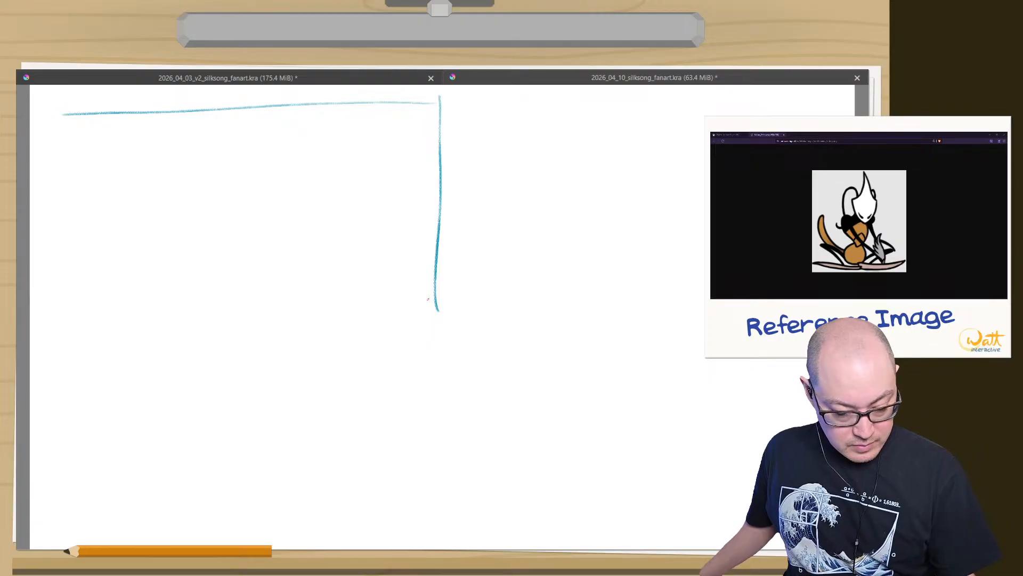
{"action": "left_click_drag", "start_coordinate": [429, 301], "coordinate": [71, 314]}
{"action": "left_click_drag", "start_coordinate": [79, 109], "coordinate": [81, 315]}
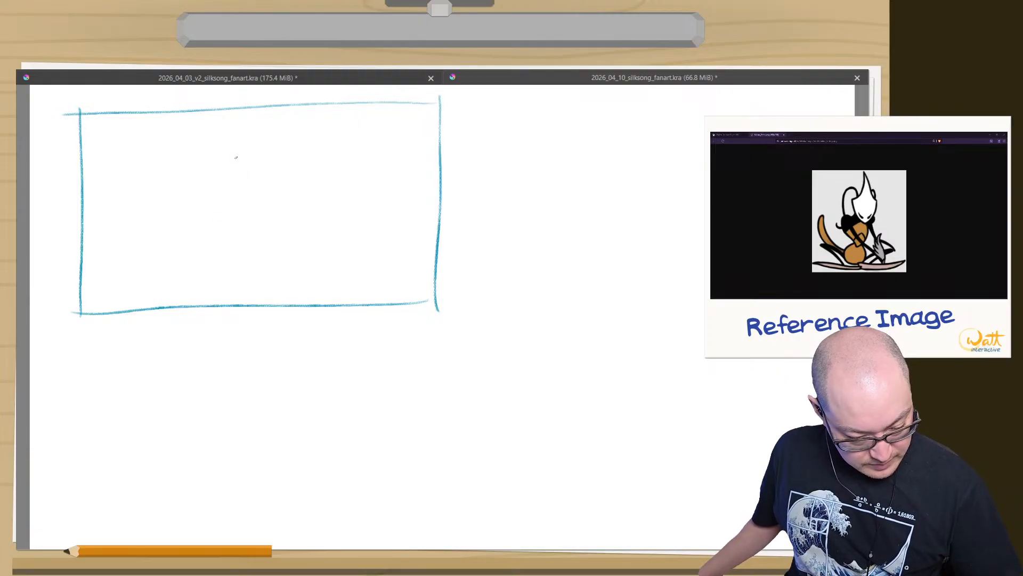
- Sketch a character in the new frame with a pointed head, round shoulder joints and a narrow tapering torso
{"action": "left_click_drag", "start_coordinate": [229, 126], "coordinate": [259, 165]}
{"action": "mouse_move", "coordinate": [228, 124]}
{"action": "left_mouse_down"}
{"action": "mouse_move", "coordinate": [220, 171]}
{"action": "mouse_move", "coordinate": [261, 189]}
{"action": "mouse_move", "coordinate": [241, 205]}
{"action": "left_mouse_up"}
{"action": "mouse_move", "coordinate": [220, 171]}
{"action": "left_mouse_down"}
{"action": "mouse_move", "coordinate": [243, 205]}
{"action": "mouse_move", "coordinate": [205, 206]}
{"action": "mouse_move", "coordinate": [213, 217]}
{"action": "left_mouse_up"}
{"action": "mouse_move", "coordinate": [267, 191]}
{"action": "left_mouse_down"}
{"action": "mouse_move", "coordinate": [215, 211]}
{"action": "mouse_move", "coordinate": [264, 203]}
{"action": "mouse_move", "coordinate": [252, 206]}
{"action": "mouse_move", "coordinate": [252, 260]}
{"action": "left_mouse_up"}
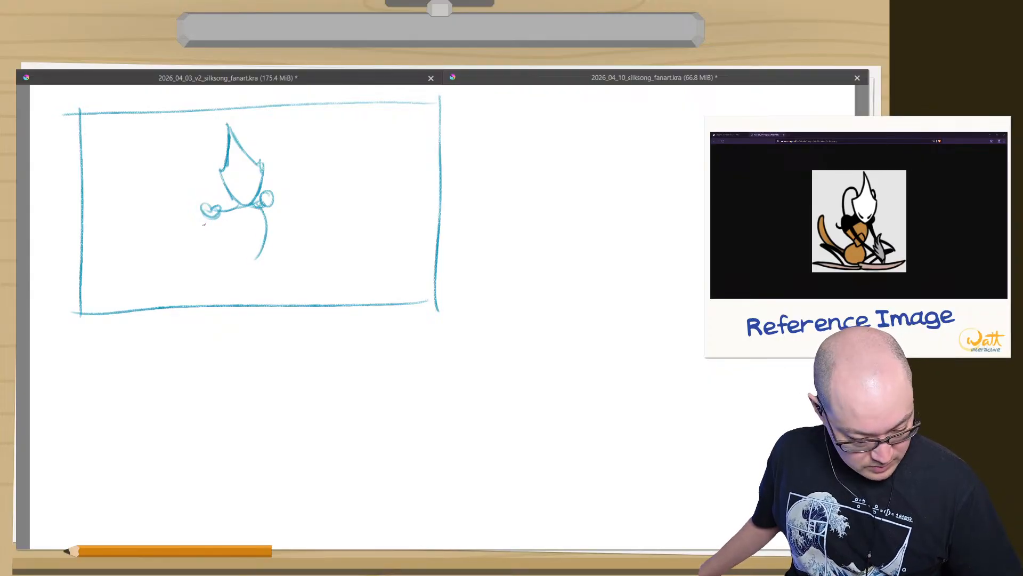
{"action": "mouse_move", "coordinate": [204, 213]}
{"action": "left_mouse_down"}
{"action": "mouse_move", "coordinate": [233, 253]}
{"action": "mouse_move", "coordinate": [208, 226]}
{"action": "mouse_move", "coordinate": [243, 259]}
{"action": "left_mouse_up"}
- Add the character's round lower body, curved tail, folded legs on both sides and a flat base beneath
{"action": "mouse_move", "coordinate": [250, 258]}
{"action": "left_mouse_down"}
{"action": "mouse_move", "coordinate": [243, 269]}
{"action": "mouse_move", "coordinate": [267, 290]}
{"action": "mouse_move", "coordinate": [215, 287]}
{"action": "mouse_move", "coordinate": [233, 286]}
{"action": "left_mouse_up"}
{"action": "left_click_drag", "start_coordinate": [216, 274], "coordinate": [243, 292]}
{"action": "mouse_move", "coordinate": [235, 258]}
{"action": "left_mouse_down"}
{"action": "mouse_move", "coordinate": [217, 275]}
{"action": "mouse_move", "coordinate": [174, 216]}
{"action": "mouse_move", "coordinate": [208, 264]}
{"action": "left_mouse_up"}
{"action": "mouse_move", "coordinate": [178, 209]}
{"action": "left_mouse_down"}
{"action": "mouse_move", "coordinate": [169, 249]}
{"action": "mouse_move", "coordinate": [213, 279]}
{"action": "mouse_move", "coordinate": [163, 254]}
{"action": "mouse_move", "coordinate": [206, 308]}
{"action": "left_mouse_up"}
{"action": "mouse_move", "coordinate": [274, 280]}
{"action": "left_mouse_down"}
{"action": "mouse_move", "coordinate": [327, 245]}
{"action": "mouse_move", "coordinate": [309, 294]}
{"action": "mouse_move", "coordinate": [319, 285]}
{"action": "mouse_move", "coordinate": [321, 294]}
{"action": "mouse_move", "coordinate": [218, 293]}
{"action": "left_mouse_up"}
{"action": "mouse_move", "coordinate": [283, 301]}
{"action": "left_mouse_down"}
{"action": "mouse_move", "coordinate": [209, 290]}
{"action": "mouse_move", "coordinate": [234, 299]}
{"action": "left_mouse_up"}
{"action": "left_click_drag", "start_coordinate": [215, 302], "coordinate": [251, 302]}
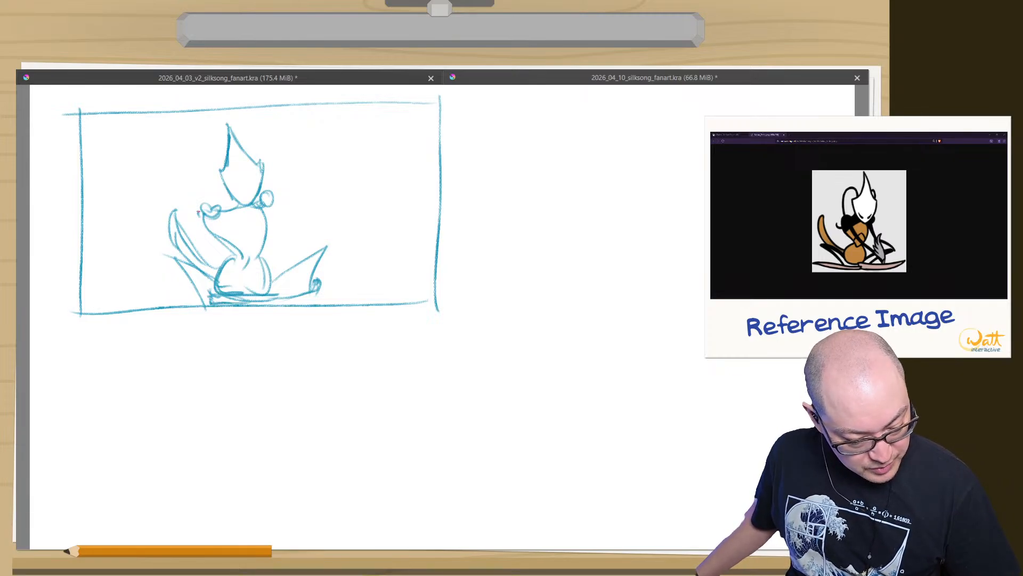
- Reinforce the character's left-side shoulder and draw one arm down across the lap and the other reaching outward
{"action": "left_click_drag", "start_coordinate": [198, 212], "coordinate": [200, 205]}
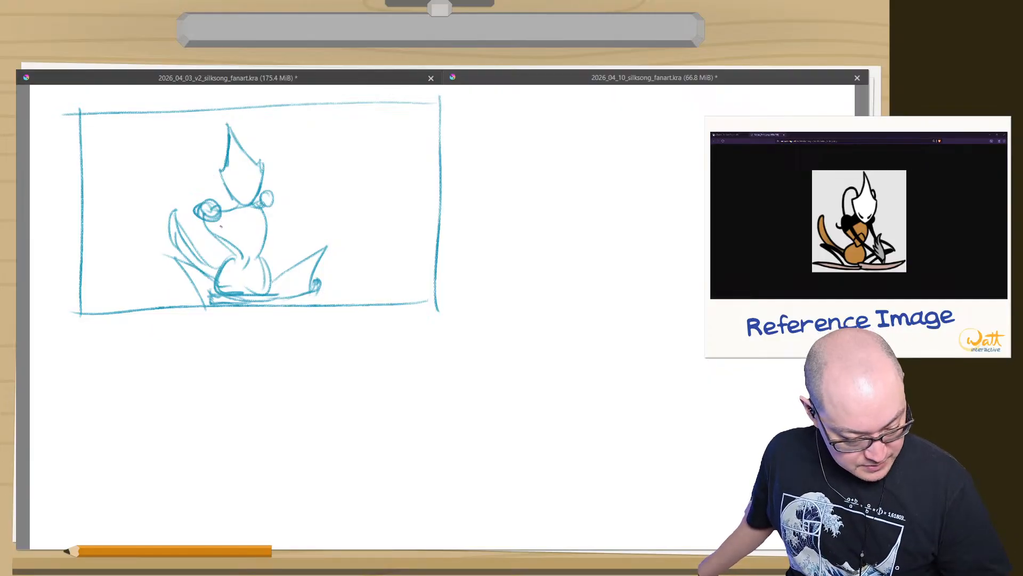
{"action": "left_click_drag", "start_coordinate": [216, 219], "coordinate": [268, 281]}
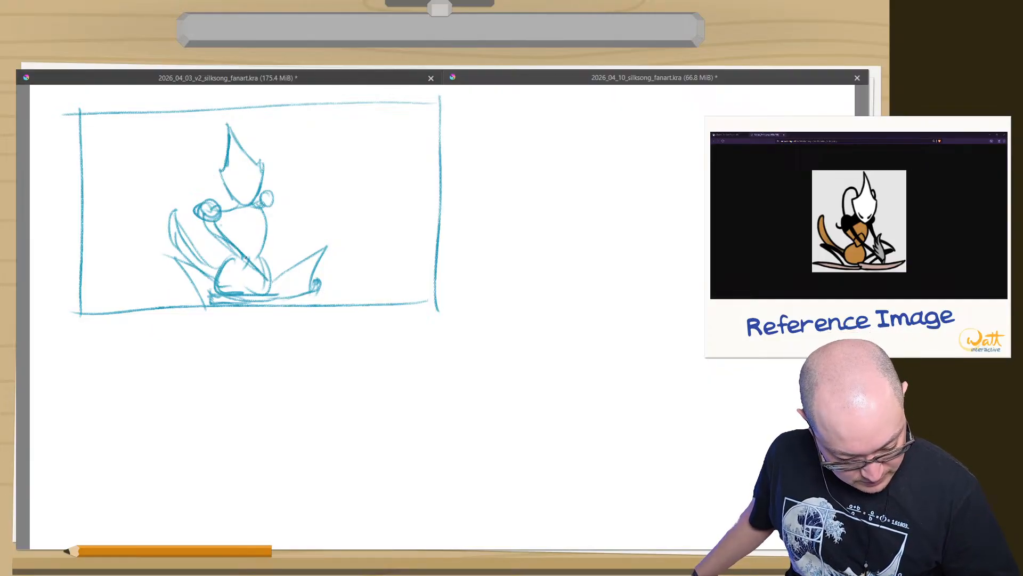
{"action": "left_click_drag", "start_coordinate": [226, 241], "coordinate": [279, 297]}
{"action": "left_click_drag", "start_coordinate": [264, 255], "coordinate": [277, 294]}
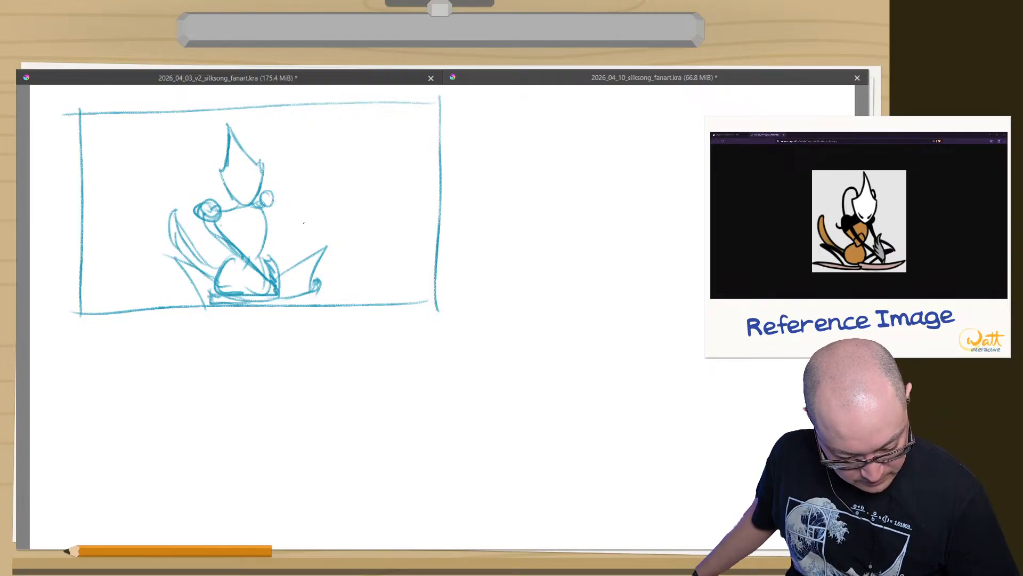
{"action": "left_click_drag", "start_coordinate": [304, 222], "coordinate": [316, 231]}
{"action": "mouse_move", "coordinate": [274, 202]}
{"action": "left_mouse_down"}
{"action": "mouse_move", "coordinate": [308, 238]}
{"action": "mouse_move", "coordinate": [283, 211]}
{"action": "mouse_move", "coordinate": [300, 232]}
{"action": "mouse_move", "coordinate": [351, 248]}
{"action": "mouse_move", "coordinate": [349, 260]}
{"action": "left_mouse_up"}
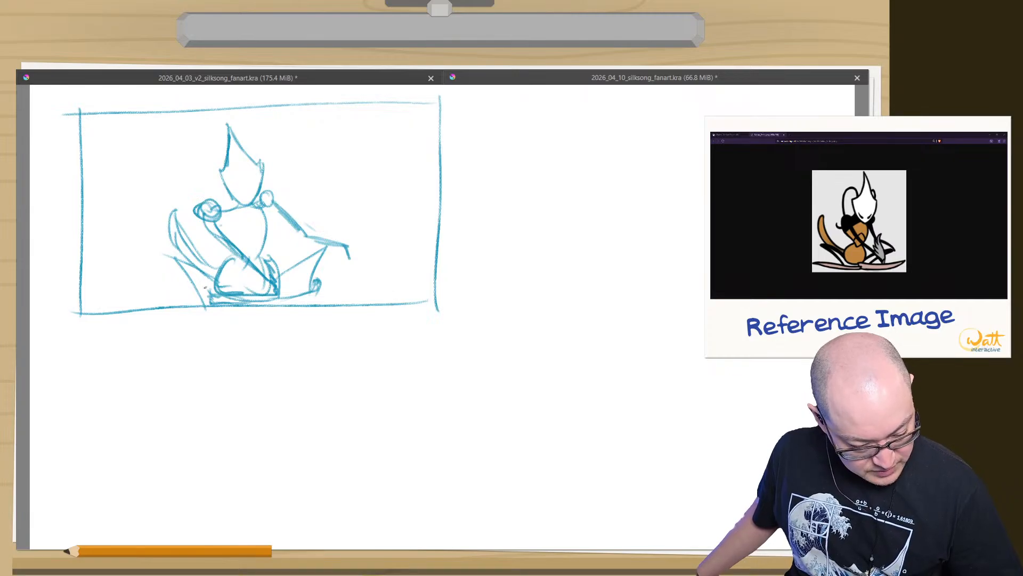
- Draw crossed strokes through the character's left-side leg and thicken the arm that crosses the lap
{"action": "left_click_drag", "start_coordinate": [216, 275], "coordinate": [186, 305]}
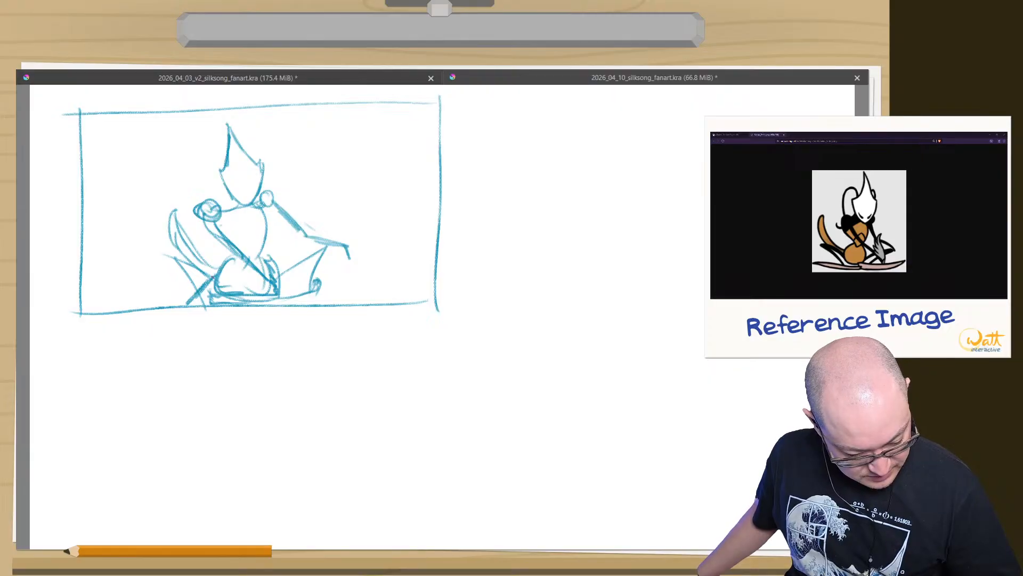
{"action": "mouse_move", "coordinate": [221, 265]}
{"action": "left_mouse_down"}
{"action": "mouse_move", "coordinate": [190, 286]}
{"action": "mouse_move", "coordinate": [174, 279]}
{"action": "mouse_move", "coordinate": [181, 297]}
{"action": "mouse_move", "coordinate": [178, 277]}
{"action": "left_mouse_up"}
{"action": "left_click_drag", "start_coordinate": [198, 272], "coordinate": [183, 293]}
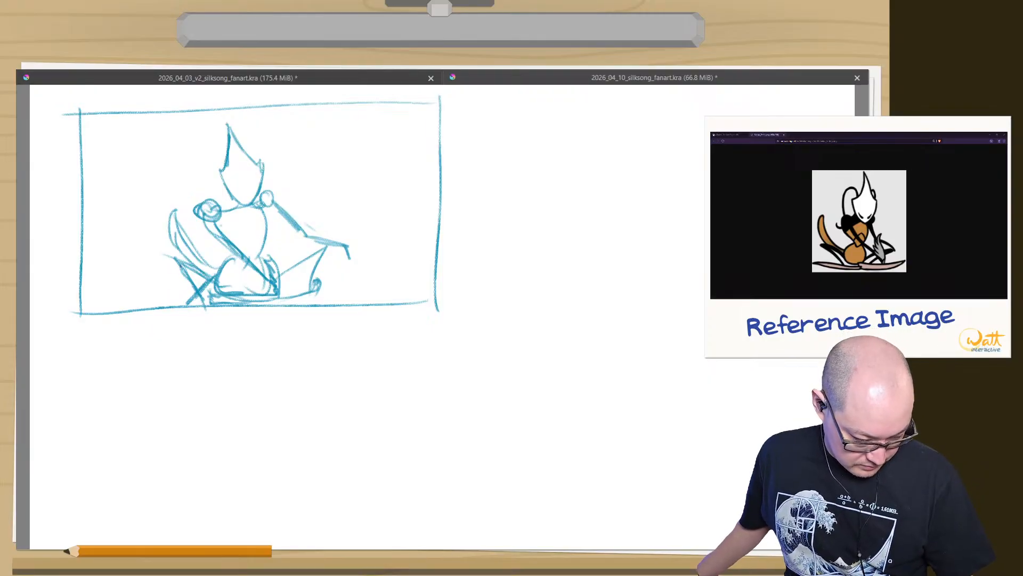
{"action": "left_click_drag", "start_coordinate": [183, 266], "coordinate": [209, 301]}
{"action": "left_click_drag", "start_coordinate": [176, 267], "coordinate": [199, 288]}
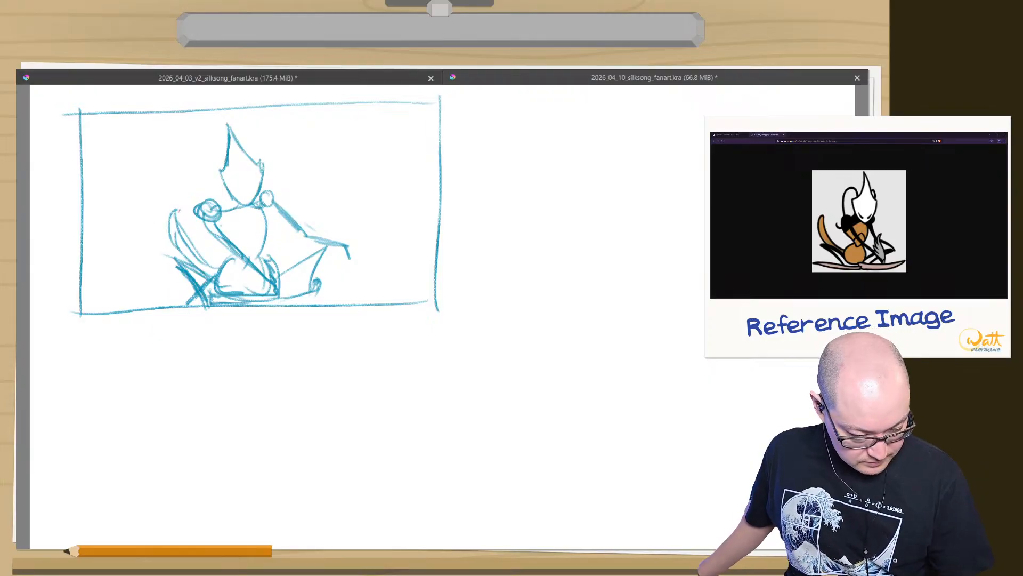
{"action": "left_click_drag", "start_coordinate": [213, 221], "coordinate": [275, 295]}
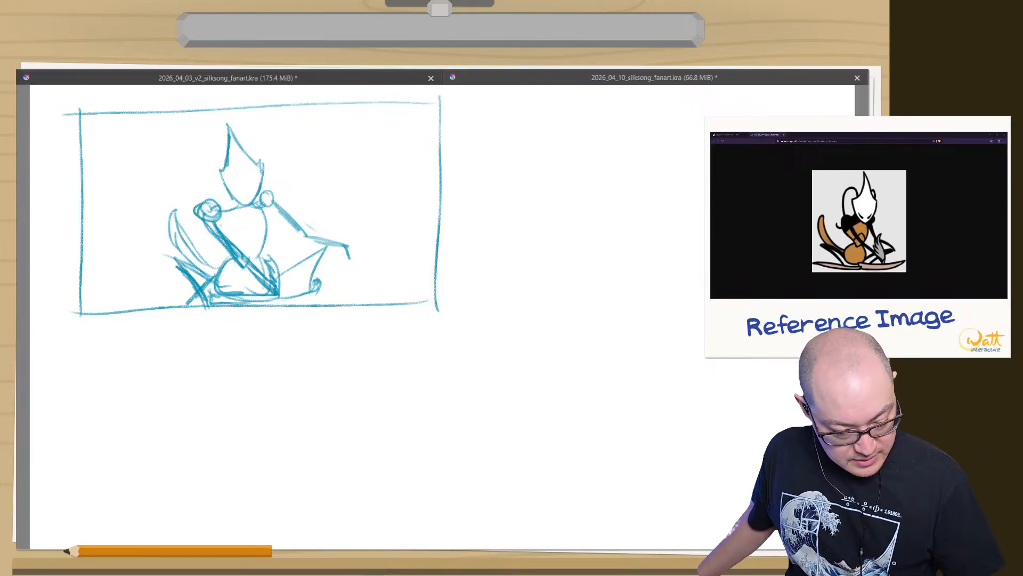
- Select the character with a freehand outline, move it toward the frame's left side, and deselect
{"action": "right_click", "coordinate": [228, 216]}
{"action": "left_click", "coordinate": [355, 386]}
{"action": "key", "text": "Tab"}
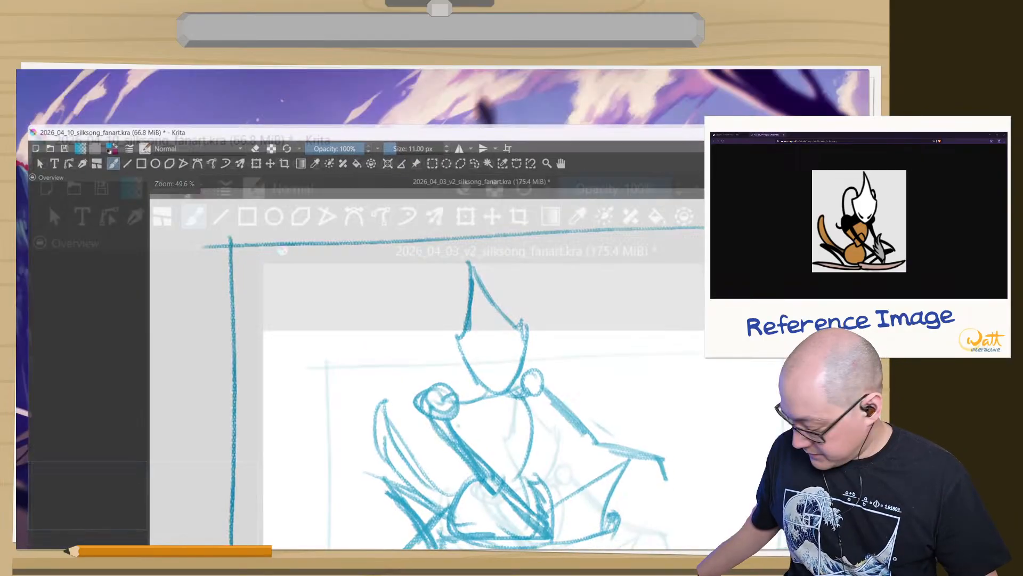
{"action": "left_click", "coordinate": [469, 117]}
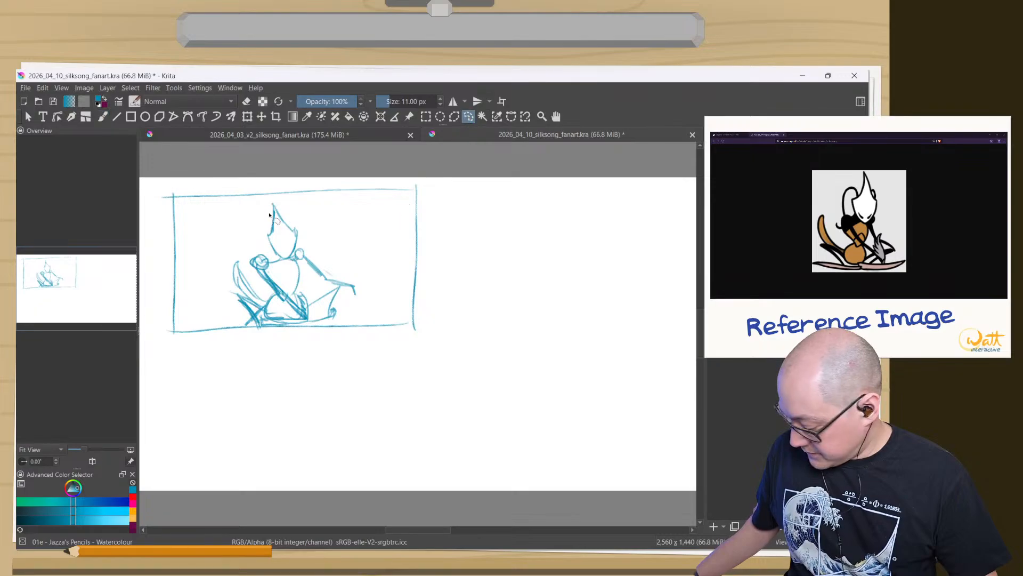
{"action": "mouse_move", "coordinate": [262, 202]}
{"action": "left_mouse_down"}
{"action": "mouse_move", "coordinate": [348, 239]}
{"action": "mouse_move", "coordinate": [365, 302]}
{"action": "mouse_move", "coordinate": [330, 325]}
{"action": "mouse_move", "coordinate": [263, 330]}
{"action": "mouse_move", "coordinate": [213, 298]}
{"action": "mouse_move", "coordinate": [262, 202]}
{"action": "left_mouse_up"}
{"action": "left_click_drag", "start_coordinate": [259, 203], "coordinate": [247, 202]}
{"action": "left_click", "coordinate": [261, 116]}
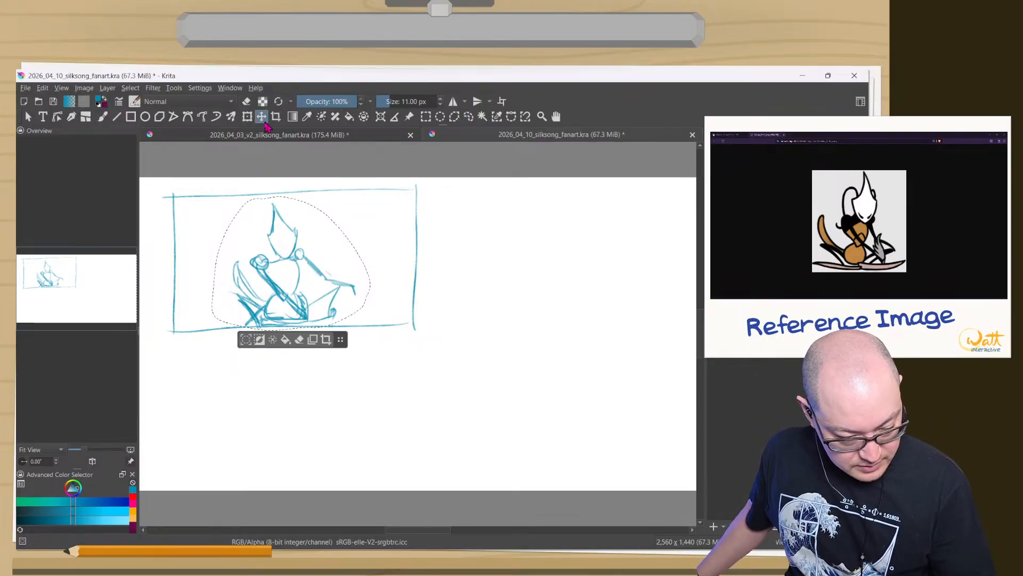
{"action": "mouse_move", "coordinate": [269, 259]}
{"action": "left_mouse_down"}
{"action": "mouse_move", "coordinate": [202, 285]}
{"action": "mouse_move", "coordinate": [219, 309]}
{"action": "left_mouse_up"}
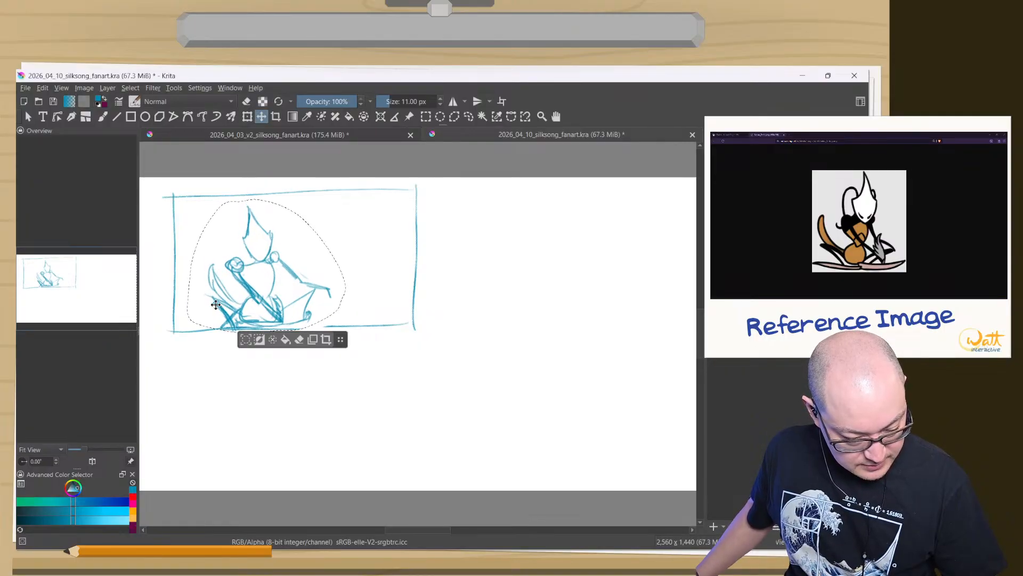
{"action": "key", "text": "ctrl+shift+a"}
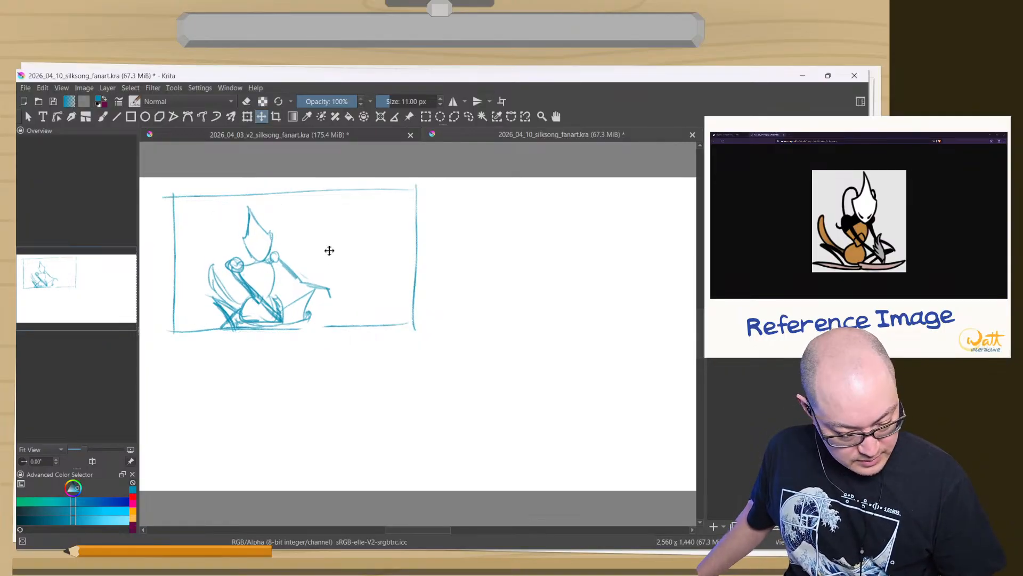
- Sketch a wavy contour from the outstretched hand to the frame's upper right corner and a low flat shape below it
{"action": "key", "text": "b"}
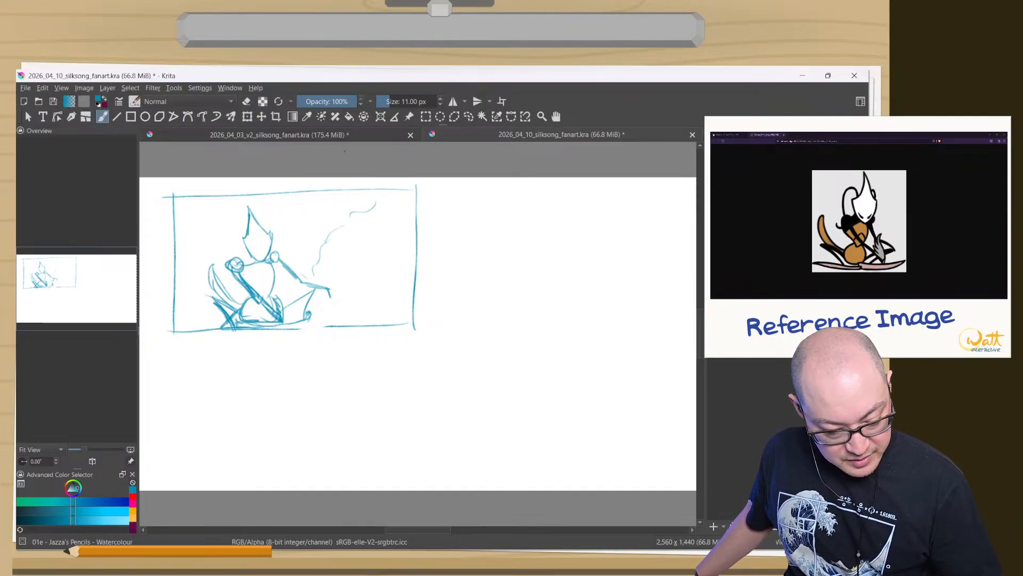
{"action": "left_click_drag", "start_coordinate": [376, 204], "coordinate": [394, 190]}
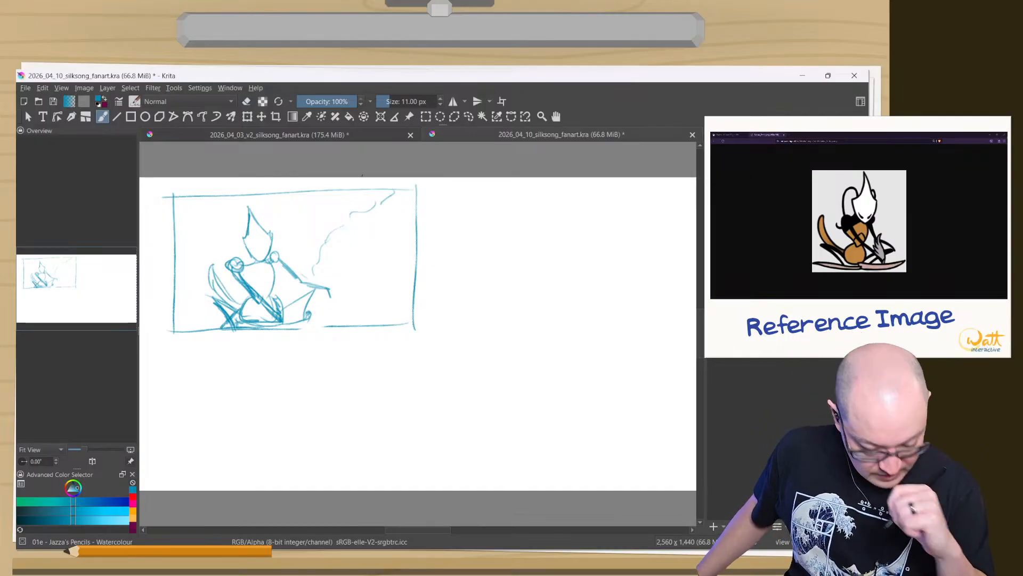
{"action": "left_click_drag", "start_coordinate": [395, 192], "coordinate": [408, 197]}
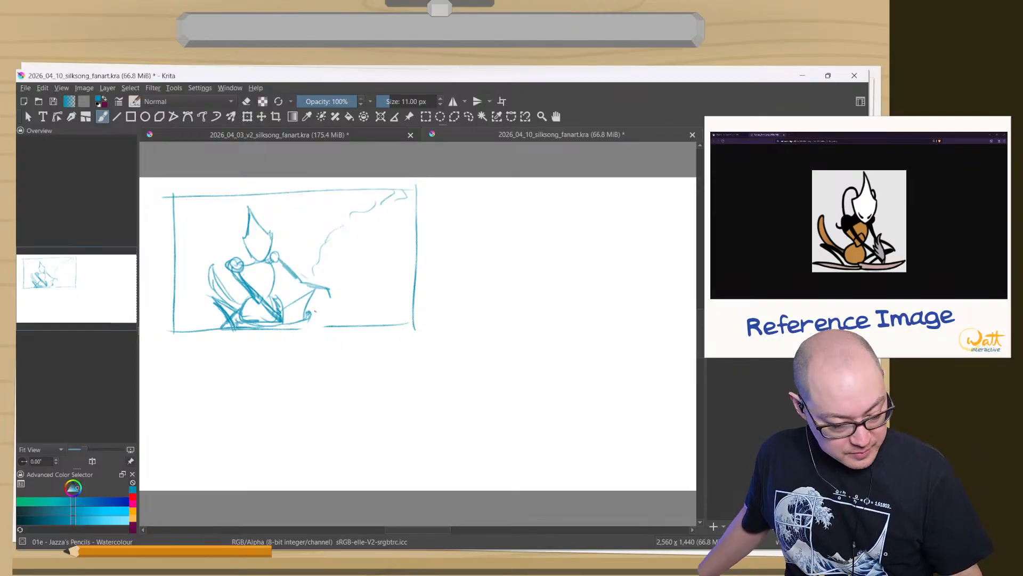
{"action": "left_click_drag", "start_coordinate": [308, 276], "coordinate": [331, 251]}
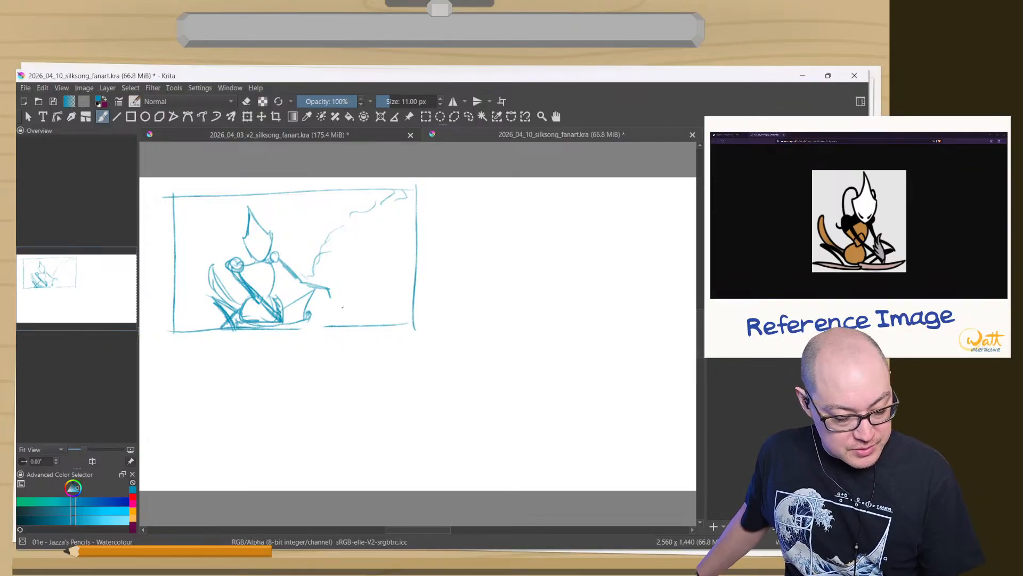
{"action": "left_click_drag", "start_coordinate": [341, 300], "coordinate": [384, 299]}
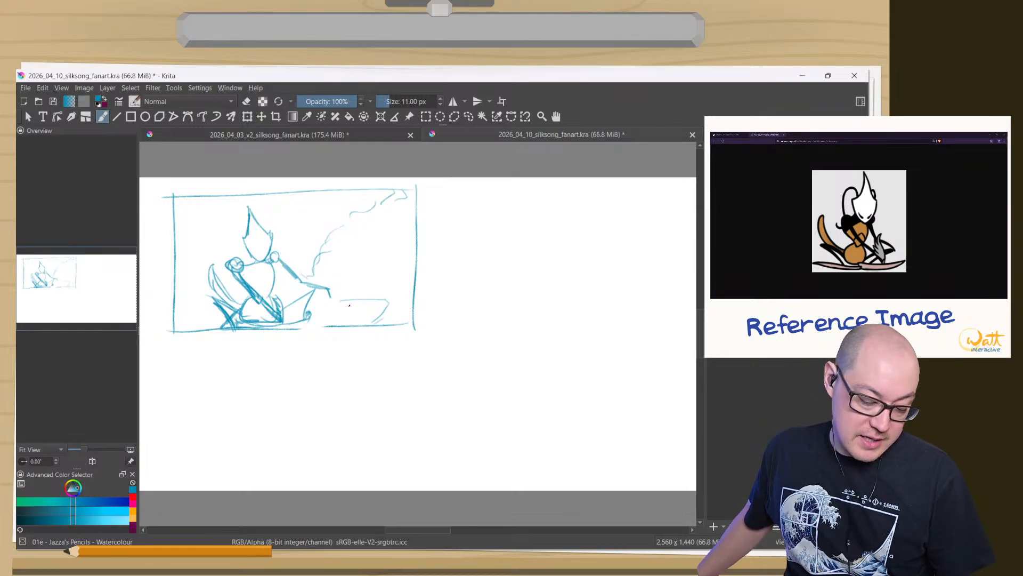
{"action": "mouse_move", "coordinate": [349, 305]}
{"action": "left_mouse_down"}
{"action": "mouse_move", "coordinate": [403, 315]}
{"action": "mouse_move", "coordinate": [359, 307]}
{"action": "left_mouse_up"}
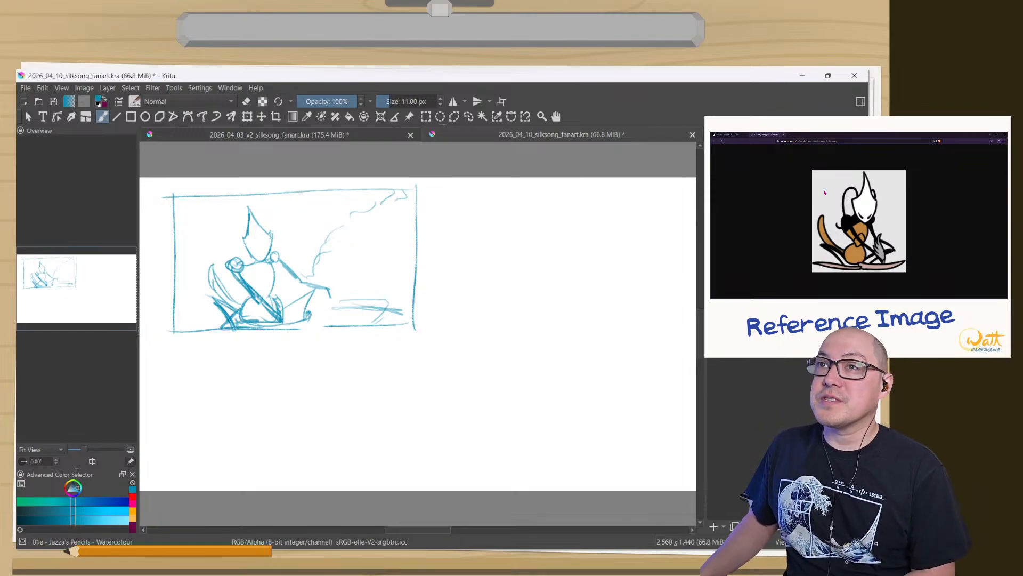
- Switch to the Silksong wiki in the browser, open the Shellwood area page from the areas map, and enlarge its description picture
{"action": "left_click", "coordinate": [732, 136]}
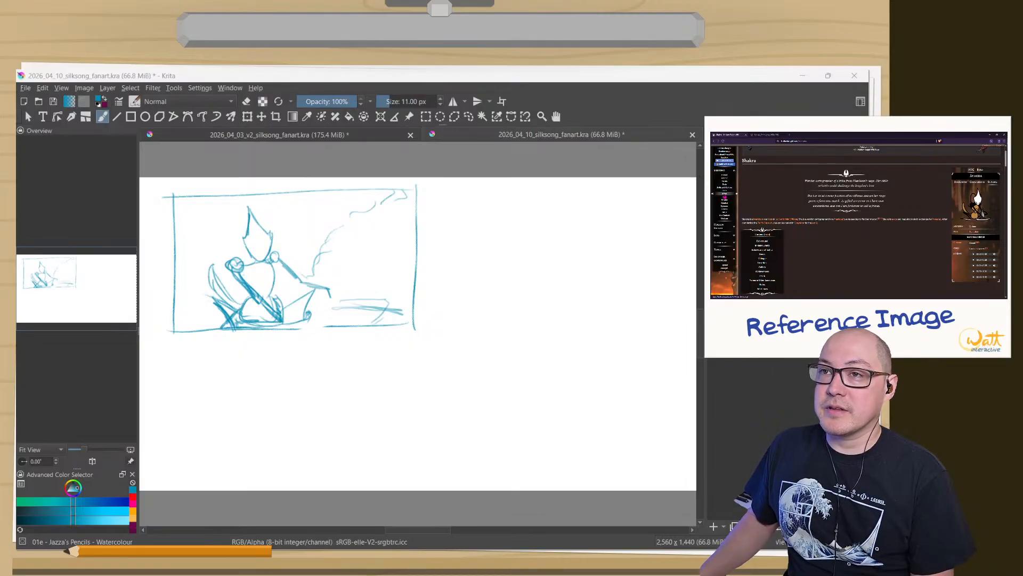
{"action": "left_click", "coordinate": [725, 198]}
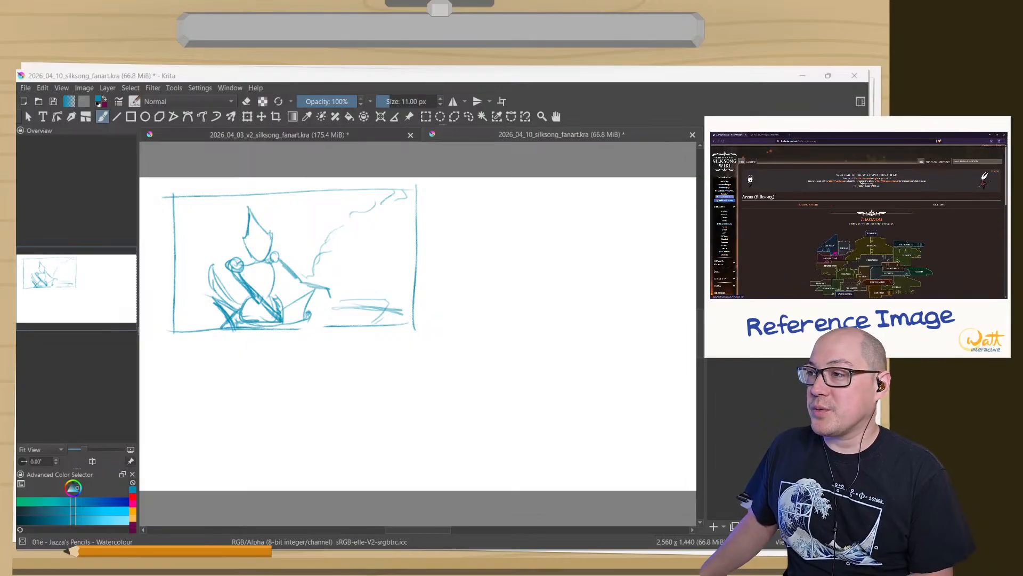
{"action": "scroll", "coordinate": [804, 262], "scroll_direction": "down", "scroll_amount": 2}
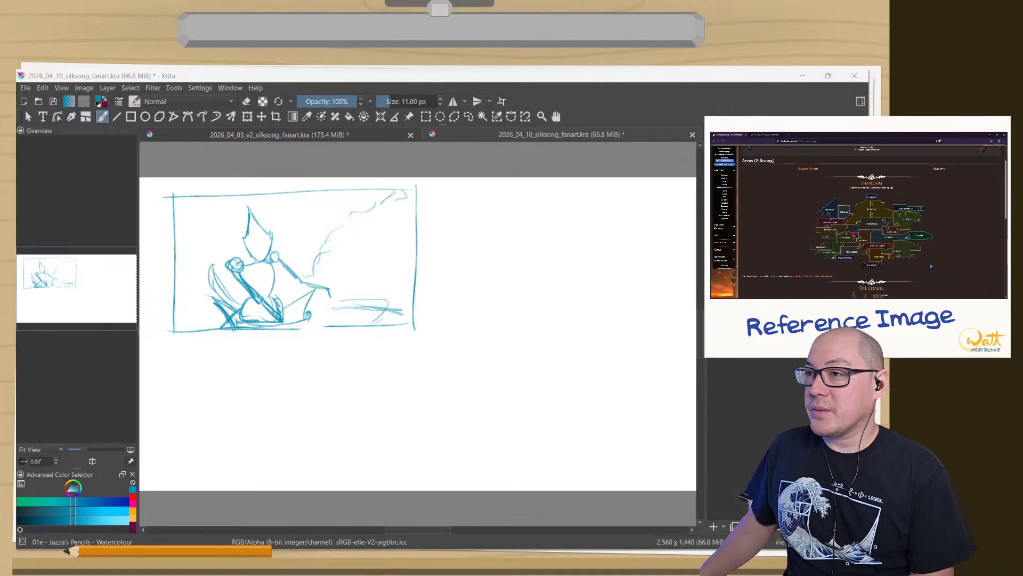
{"action": "left_click", "coordinate": [846, 244]}
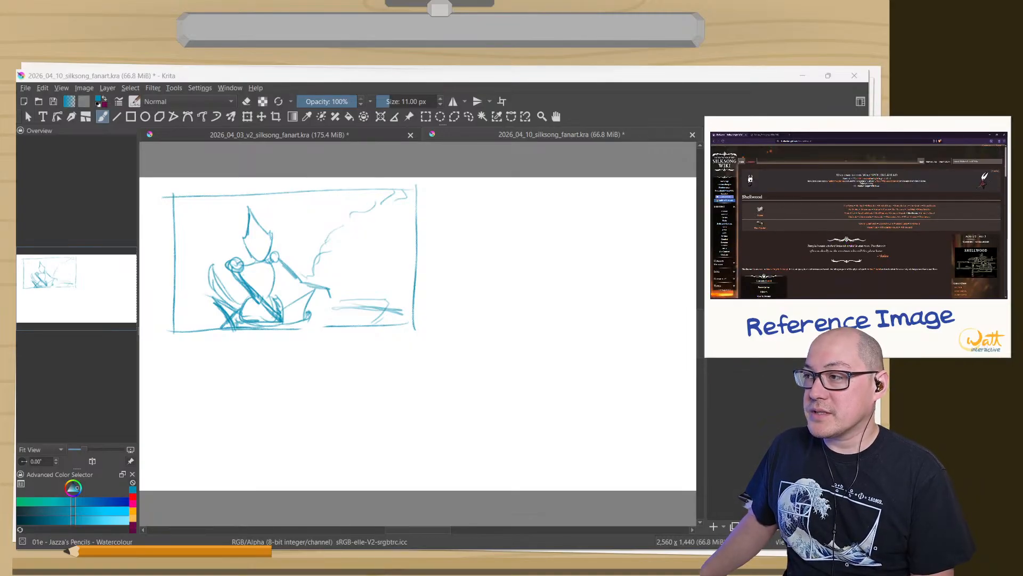
{"action": "scroll", "coordinate": [920, 265], "scroll_direction": "down", "scroll_amount": 8}
{"action": "scroll", "coordinate": [919, 264], "scroll_direction": "down", "scroll_amount": 7}
{"action": "scroll", "coordinate": [920, 265], "scroll_direction": "up", "scroll_amount": 7}
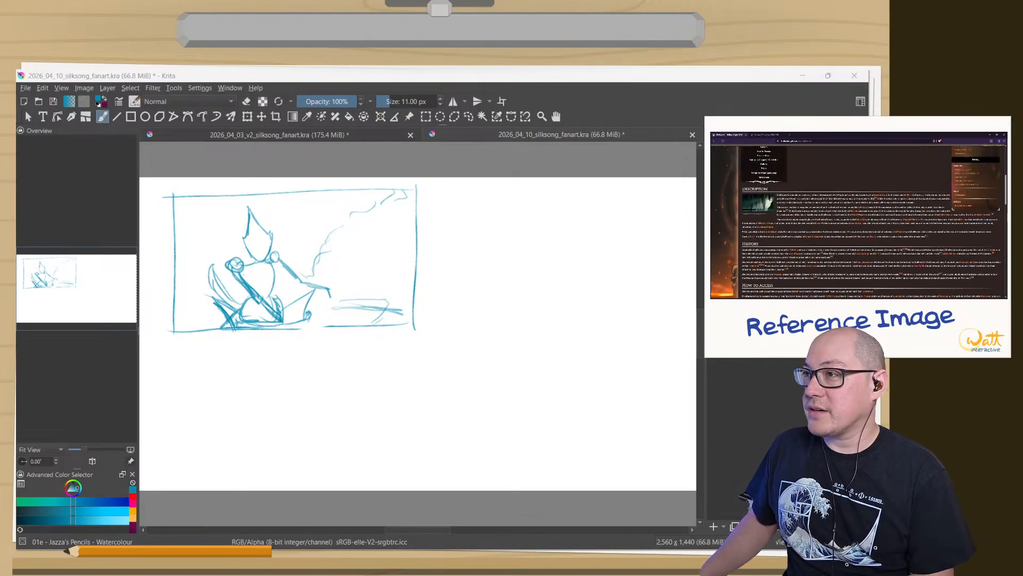
{"action": "left_click", "coordinate": [758, 203]}
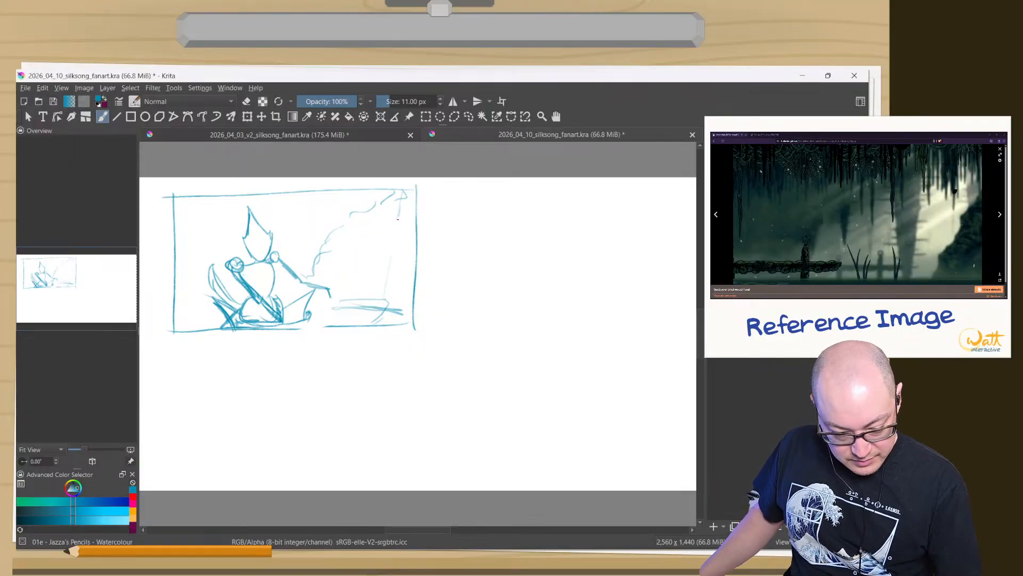
- Sketch tapering trunk lines under the wavy canopy contour beside the outstretched hand, with a small shape at their base
{"action": "left_click_drag", "start_coordinate": [397, 218], "coordinate": [380, 300]}
{"action": "left_click_drag", "start_coordinate": [360, 222], "coordinate": [369, 303]}
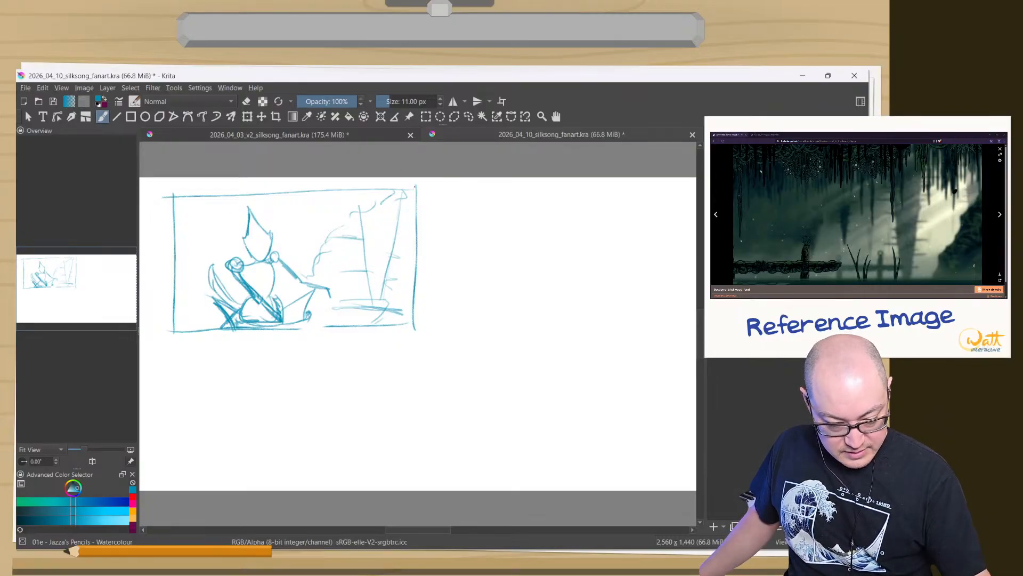
{"action": "mouse_move", "coordinate": [416, 186]}
{"action": "left_mouse_down"}
{"action": "mouse_move", "coordinate": [383, 209]}
{"action": "mouse_move", "coordinate": [349, 214]}
{"action": "mouse_move", "coordinate": [357, 260]}
{"action": "left_mouse_up"}
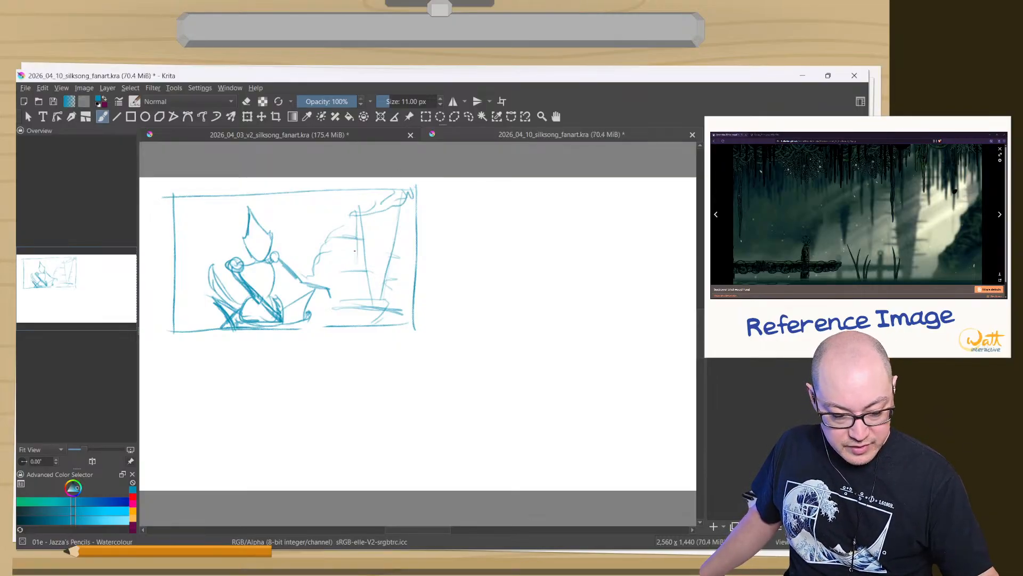
{"action": "left_click_drag", "start_coordinate": [352, 216], "coordinate": [348, 271]}
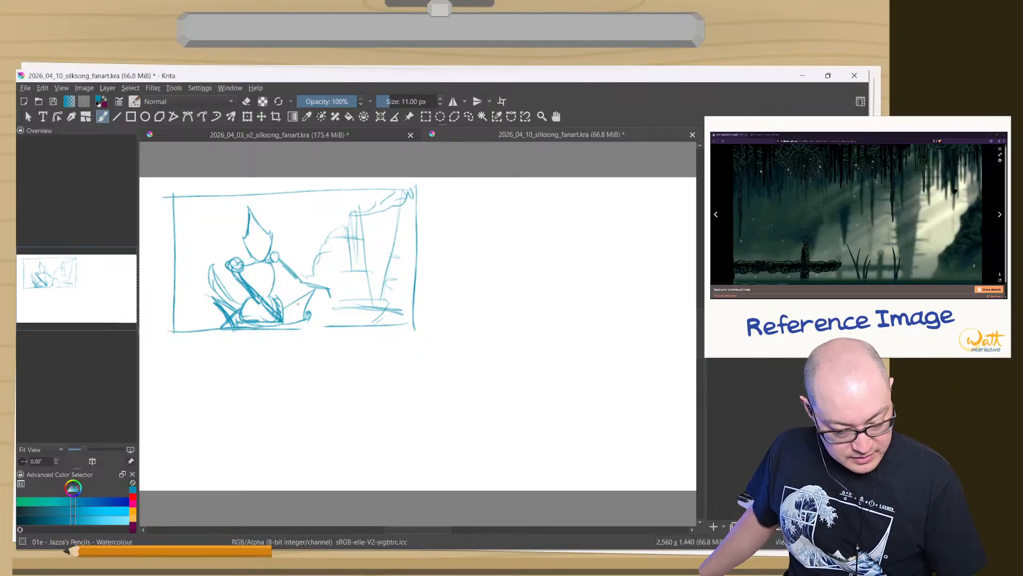
{"action": "mouse_move", "coordinate": [372, 304]}
{"action": "left_mouse_down"}
{"action": "mouse_move", "coordinate": [351, 275]}
{"action": "mouse_move", "coordinate": [379, 317]}
{"action": "mouse_move", "coordinate": [344, 320]}
{"action": "mouse_move", "coordinate": [383, 326]}
{"action": "mouse_move", "coordinate": [342, 328]}
{"action": "mouse_move", "coordinate": [373, 319]}
{"action": "left_mouse_up"}
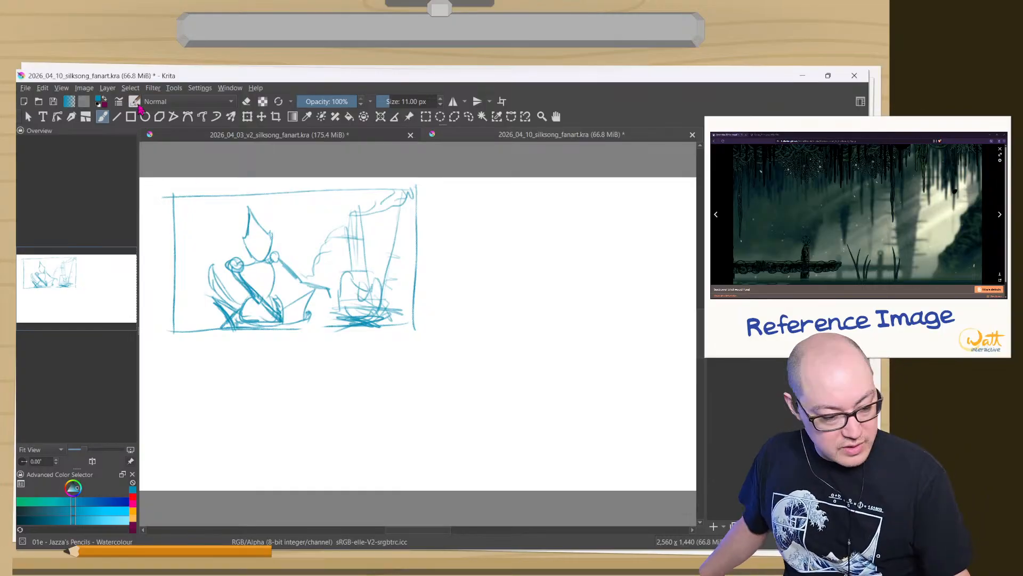
- Enlarge the whole thumbnail sketch to nearly fill the page, apply the transform, and return to the freehand brush
{"action": "left_click", "coordinate": [248, 117]}
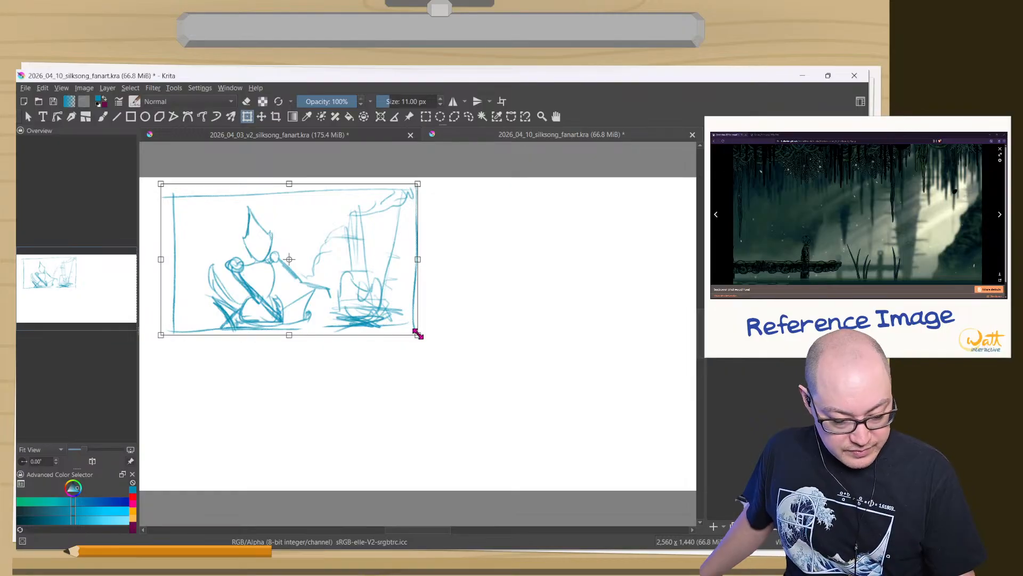
{"action": "mouse_move", "coordinate": [417, 334]}
{"action": "left_mouse_down"}
{"action": "mouse_move", "coordinate": [644, 457]}
{"action": "mouse_move", "coordinate": [684, 491]}
{"action": "left_mouse_up"}
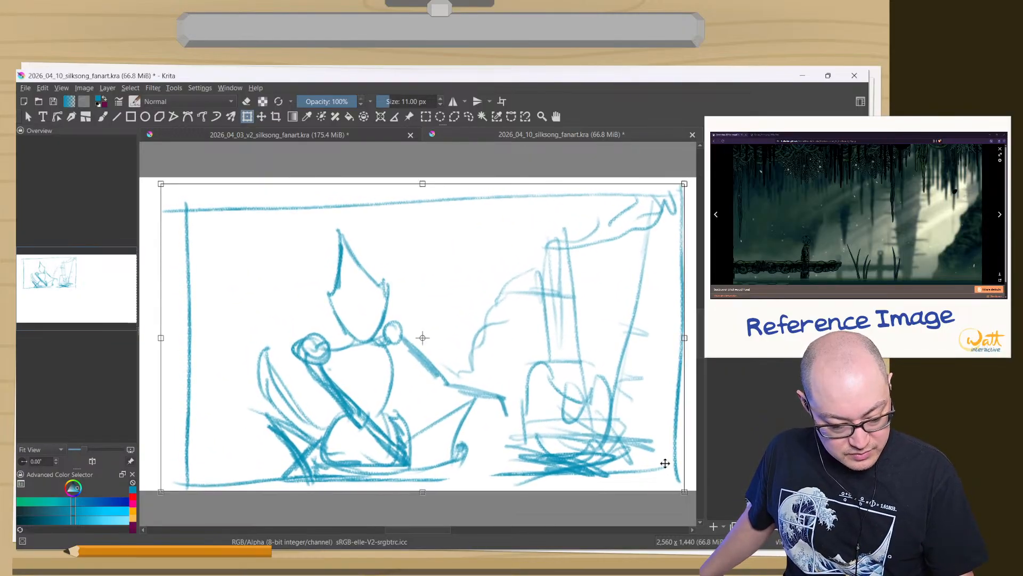
{"action": "mouse_move", "coordinate": [317, 380]}
{"action": "left_mouse_down"}
{"action": "mouse_move", "coordinate": [312, 366]}
{"action": "mouse_move", "coordinate": [299, 400]}
{"action": "mouse_move", "coordinate": [275, 381]}
{"action": "left_mouse_up"}
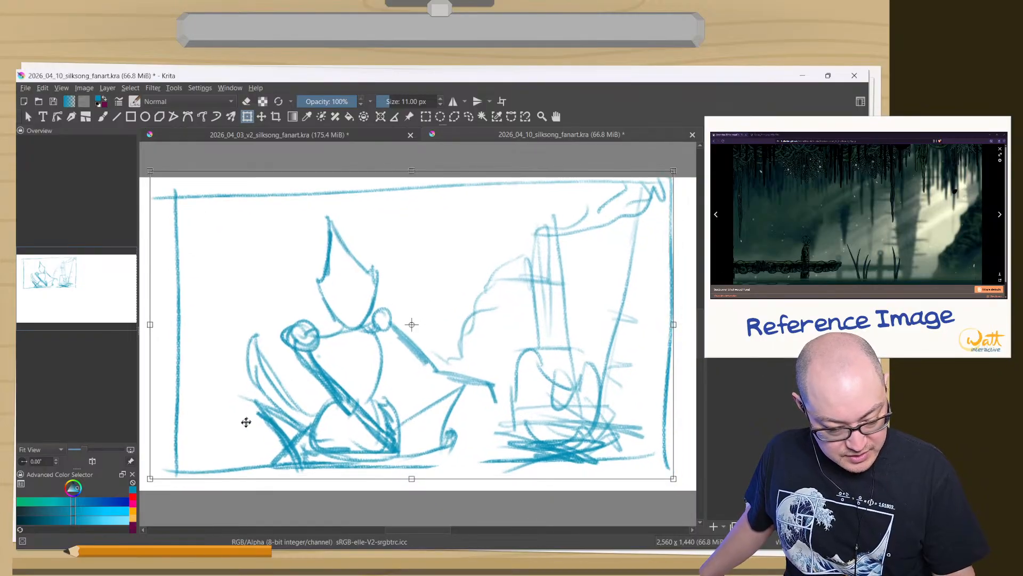
{"action": "left_click_drag", "start_coordinate": [242, 446], "coordinate": [233, 427]}
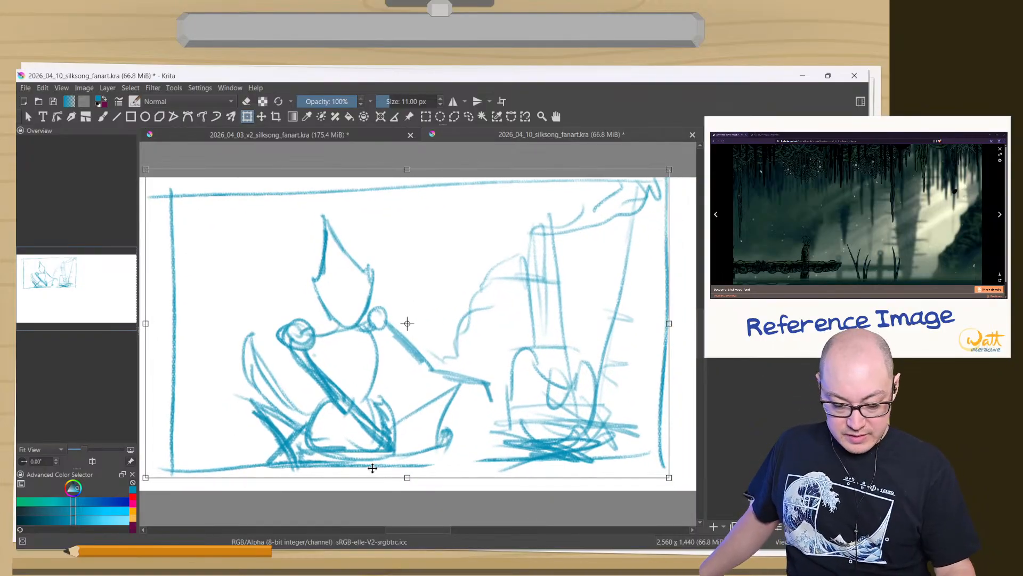
{"action": "key", "text": "Return"}
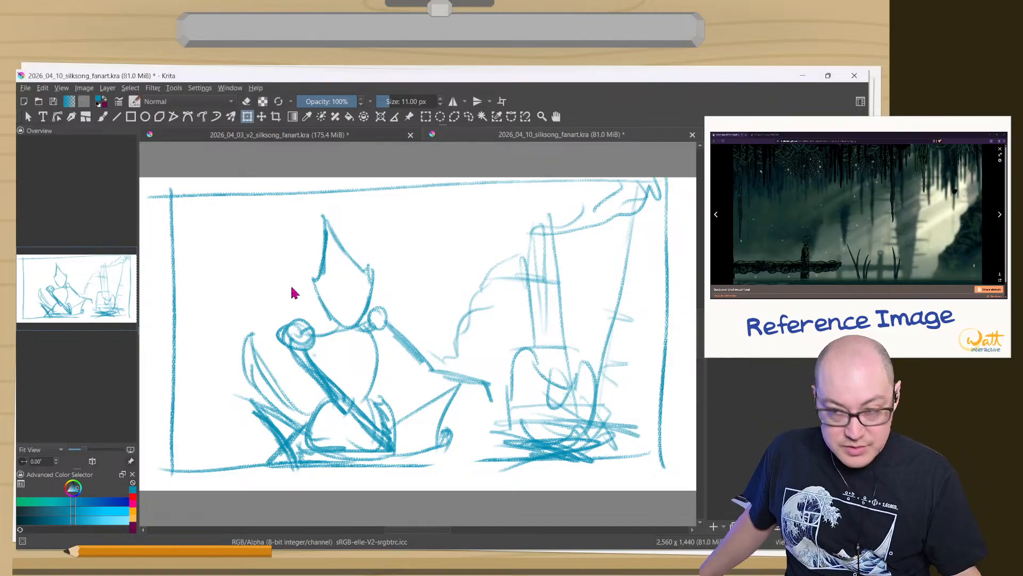
{"action": "left_click", "coordinate": [384, 333]}
{"action": "right_click", "coordinate": [374, 354]}
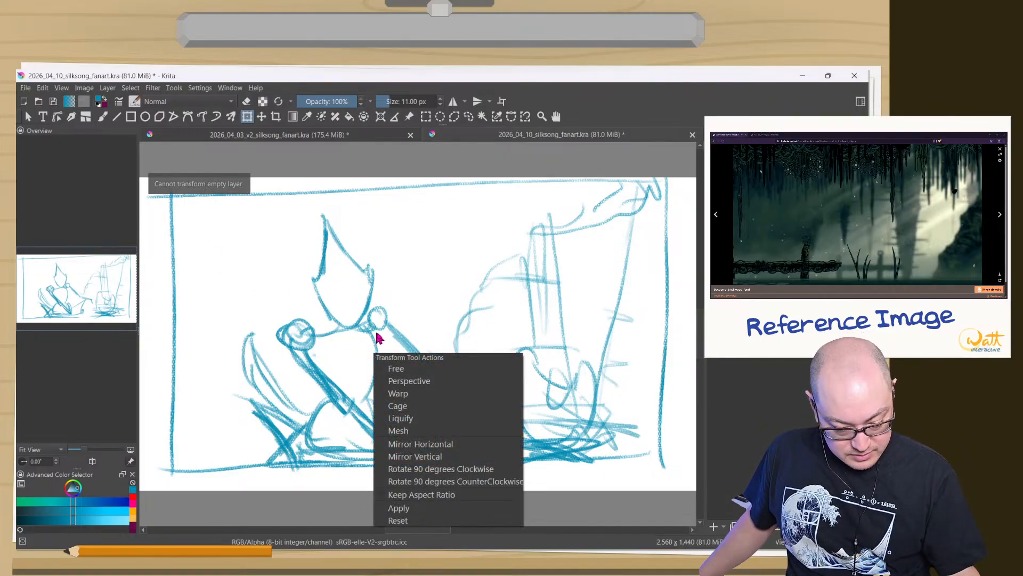
{"action": "key", "text": "Escape"}
{"action": "key", "text": "b"}
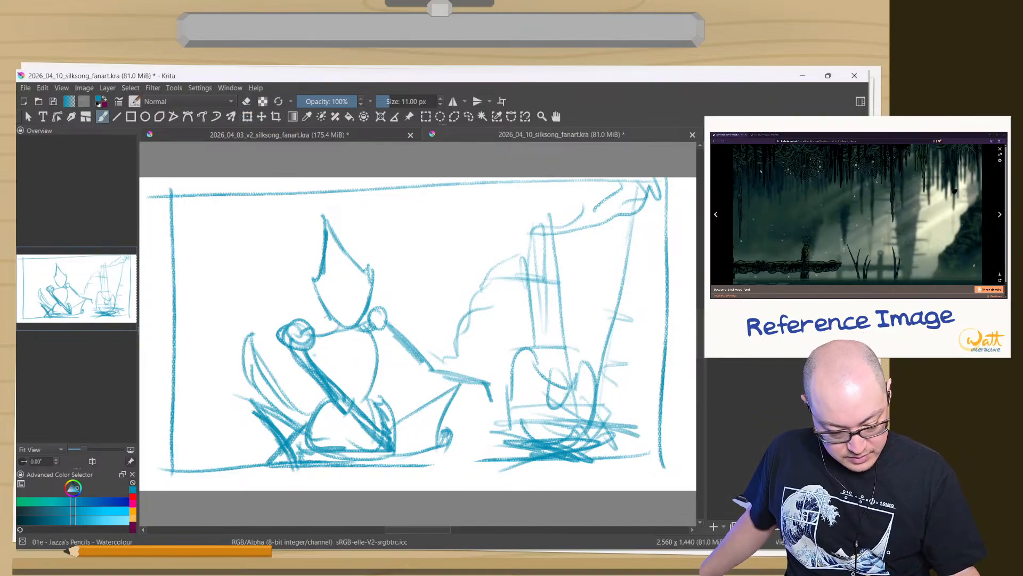
- Try inking over the character's head outline with the 02b Jazza's Ink brush at 15 px, and undo the strokes
{"action": "right_click", "coordinate": [301, 342]}
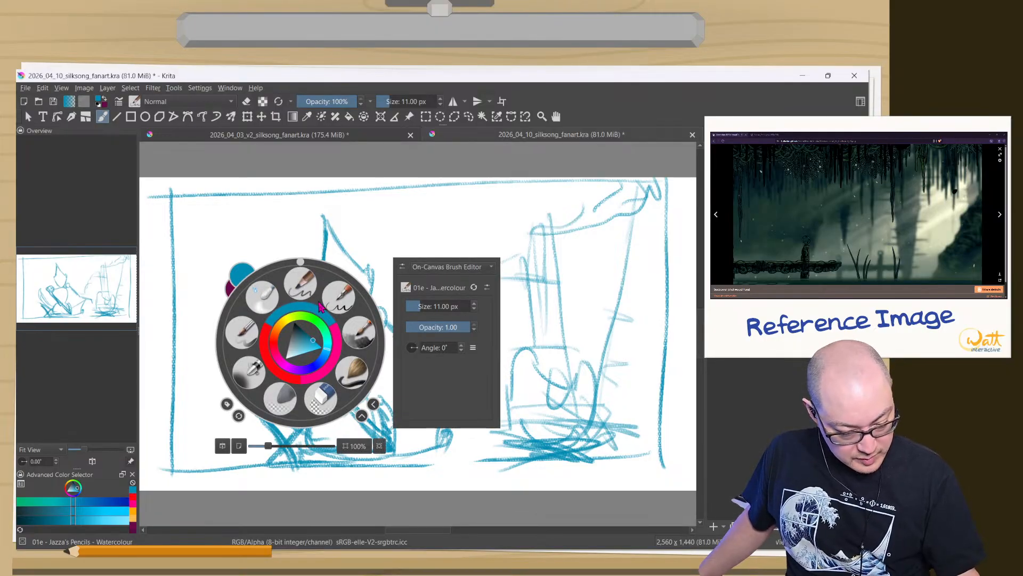
{"action": "left_click", "coordinate": [305, 269]}
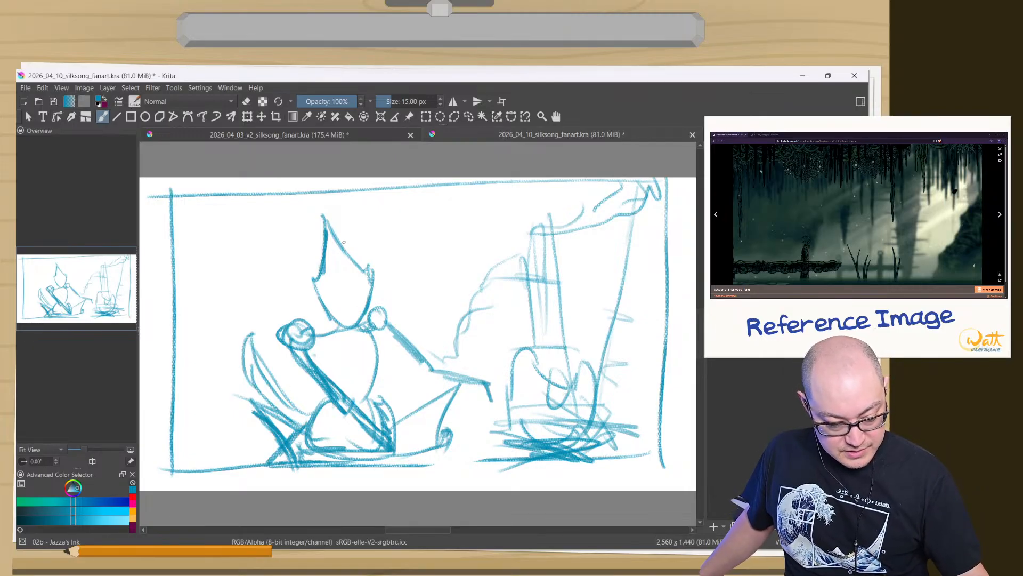
{"action": "left_click_drag", "start_coordinate": [339, 230], "coordinate": [363, 270]}
{"action": "mouse_move", "coordinate": [337, 233]}
{"action": "left_mouse_down"}
{"action": "mouse_move", "coordinate": [329, 215]}
{"action": "mouse_move", "coordinate": [313, 280]}
{"action": "left_mouse_up"}
{"action": "left_click_drag", "start_coordinate": [373, 274], "coordinate": [339, 327]}
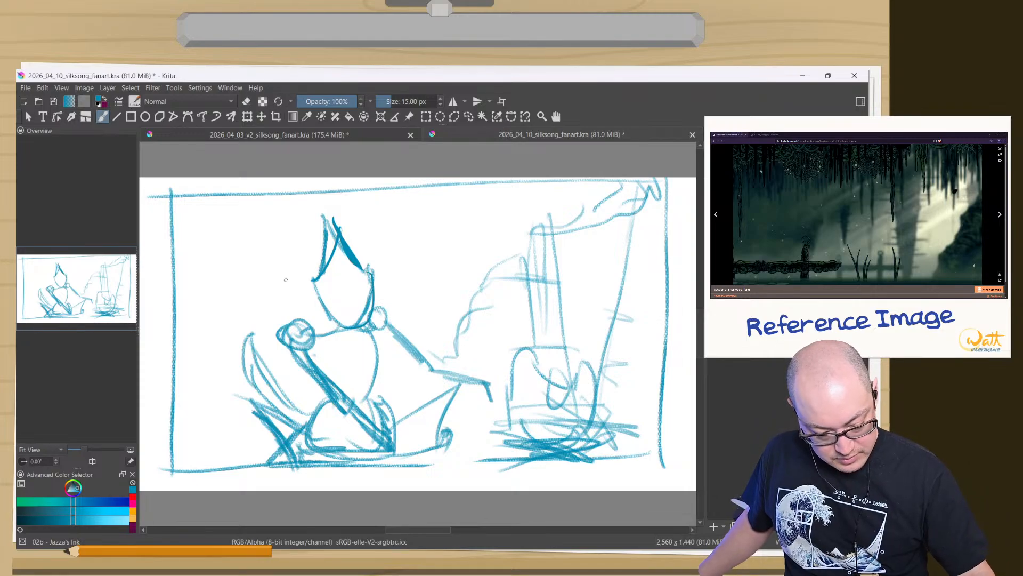
{"action": "key", "text": "ctrl+z"}
{"action": "key", "text": "ctrl+z"}
{"action": "key", "text": "ctrl+z"}
{"action": "key", "text": "ctrl+z"}
{"action": "key", "text": "ctrl+z"}
{"action": "key", "text": "ctrl+z"}
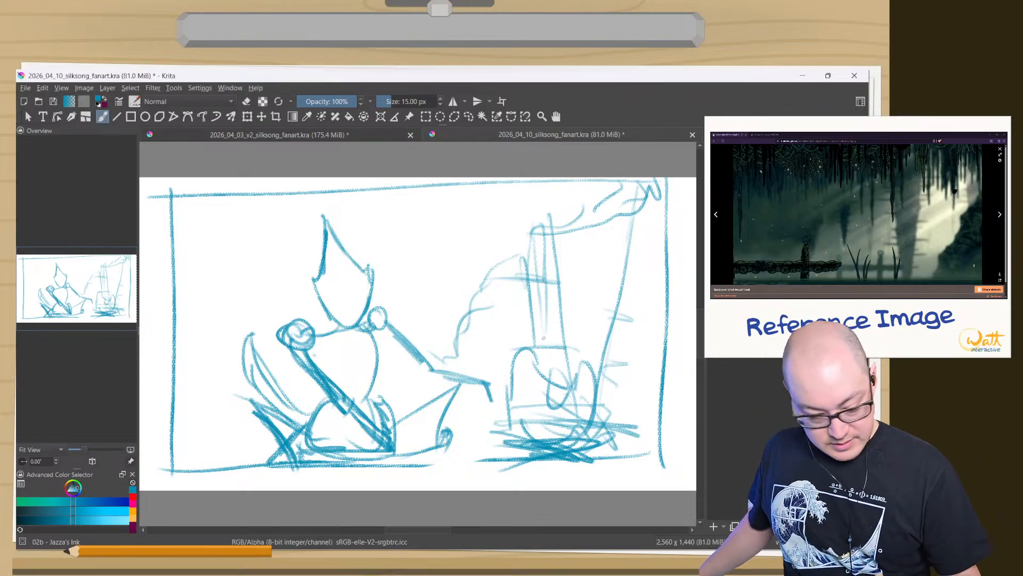
- Choose the 05b Jazza's Oils - Thick brush at 80 px and a dark, muted grey-green colour
{"action": "right_click", "coordinate": [483, 305]}
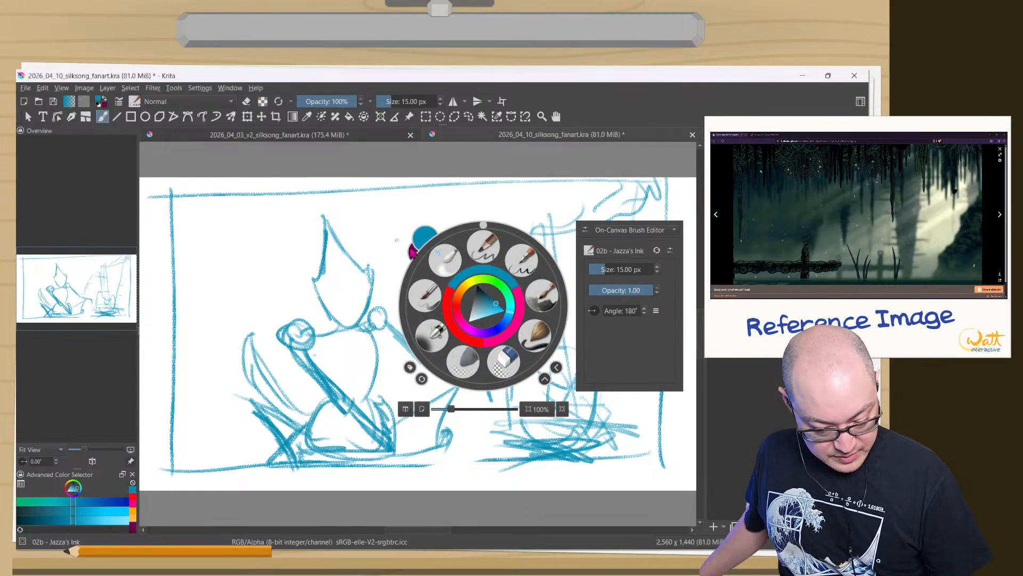
{"action": "left_click", "coordinate": [539, 293]}
{"action": "right_click", "coordinate": [234, 236]}
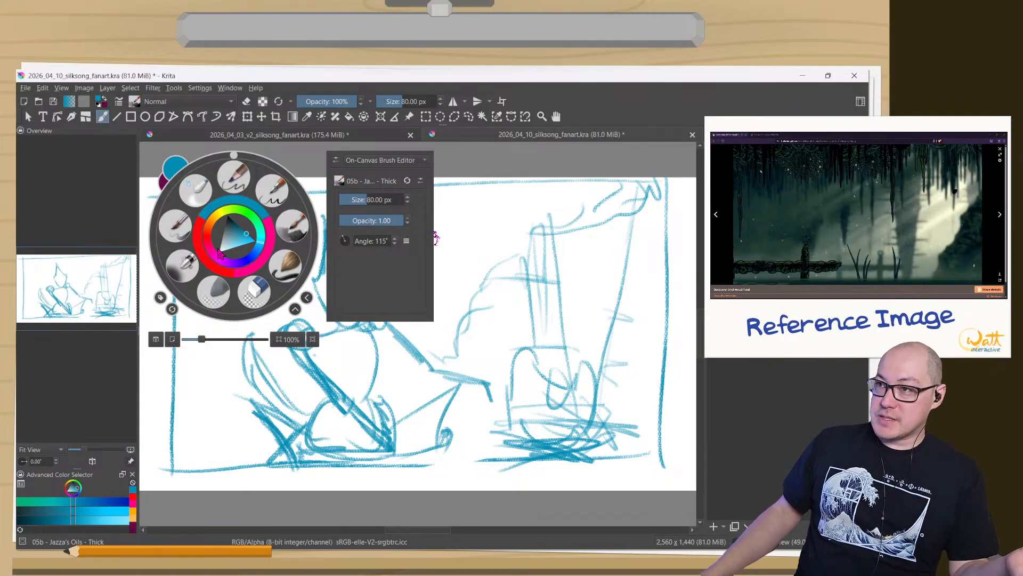
{"action": "left_click", "coordinate": [257, 225]}
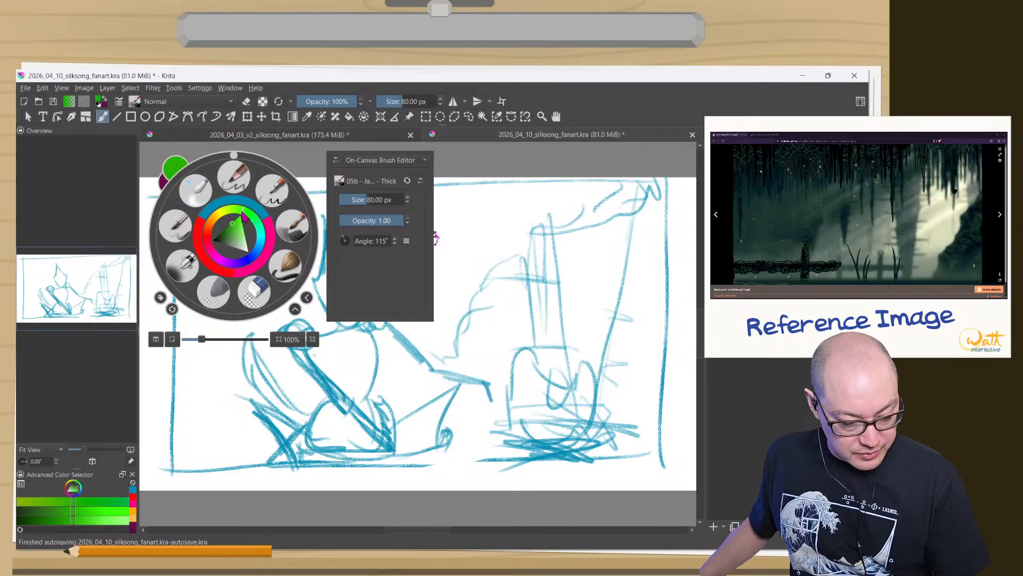
{"action": "left_click", "coordinate": [219, 220]}
{"action": "mouse_move", "coordinate": [217, 216]}
{"action": "left_mouse_down"}
{"action": "mouse_move", "coordinate": [211, 225]}
{"action": "mouse_move", "coordinate": [216, 216]}
{"action": "mouse_move", "coordinate": [259, 242]}
{"action": "mouse_move", "coordinate": [212, 230]}
{"action": "mouse_move", "coordinate": [256, 219]}
{"action": "mouse_move", "coordinate": [212, 230]}
{"action": "mouse_move", "coordinate": [256, 218]}
{"action": "mouse_move", "coordinate": [213, 230]}
{"action": "mouse_move", "coordinate": [256, 223]}
{"action": "mouse_move", "coordinate": [227, 229]}
{"action": "left_mouse_up"}
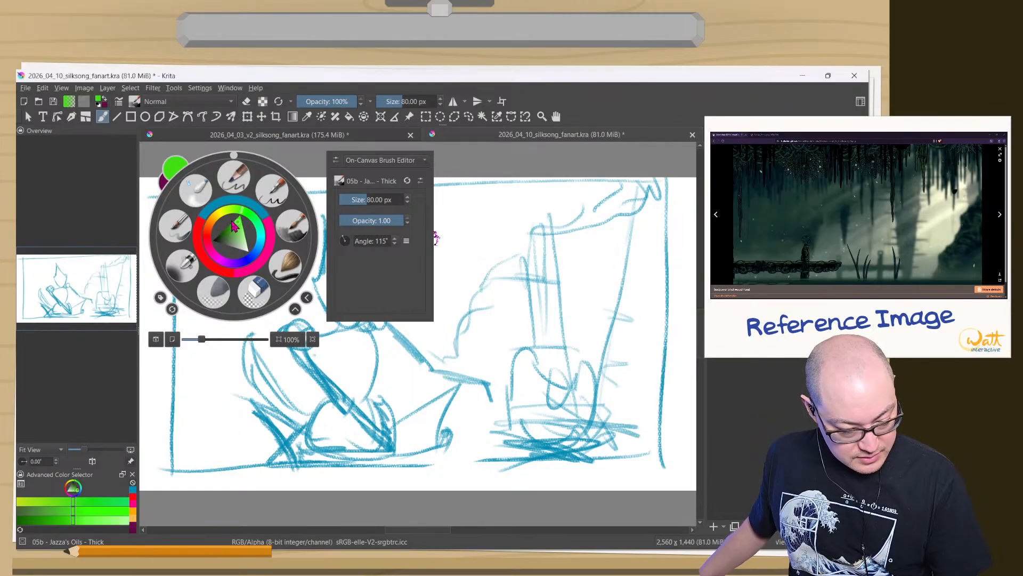
{"action": "left_click_drag", "start_coordinate": [233, 226], "coordinate": [226, 241]}
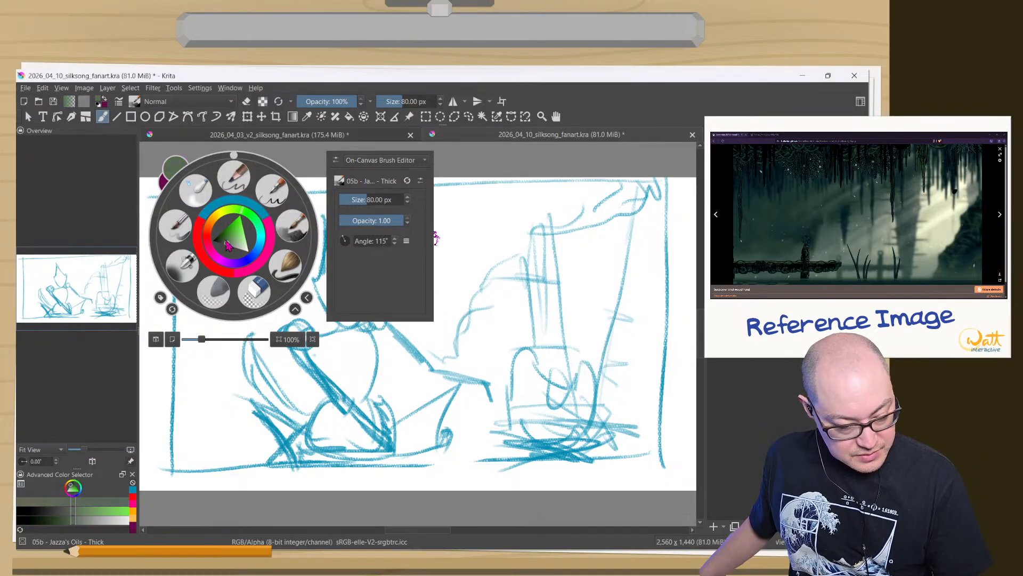
{"action": "right_click", "coordinate": [279, 208]}
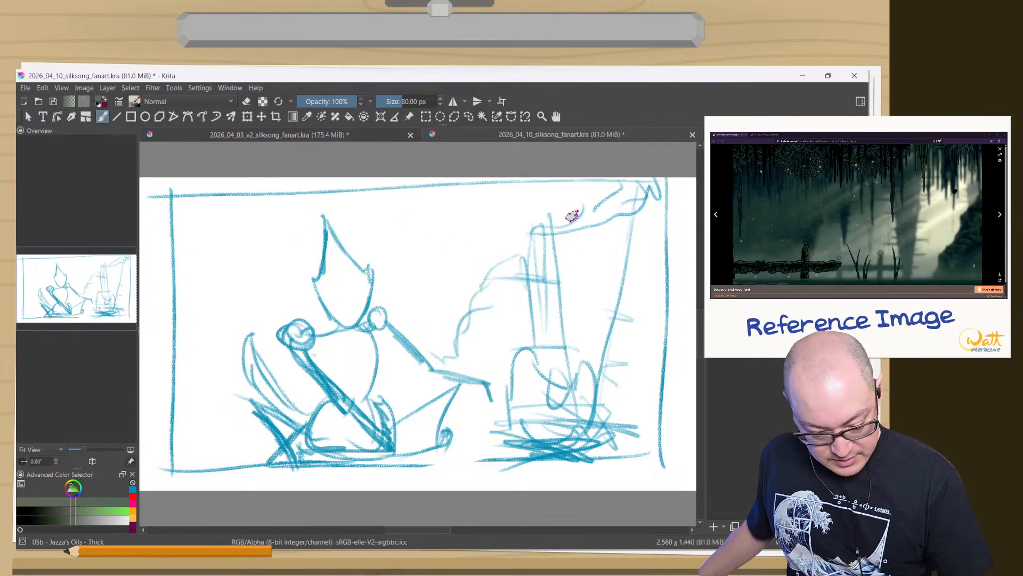
- Block in a solid grey-green trunk that tapers from the frame's upper edge down to the scribbled ground
{"action": "mouse_move", "coordinate": [572, 216]}
{"action": "left_mouse_down"}
{"action": "mouse_move", "coordinate": [574, 347]}
{"action": "mouse_move", "coordinate": [592, 408]}
{"action": "left_mouse_up"}
{"action": "left_click_drag", "start_coordinate": [536, 200], "coordinate": [586, 421]}
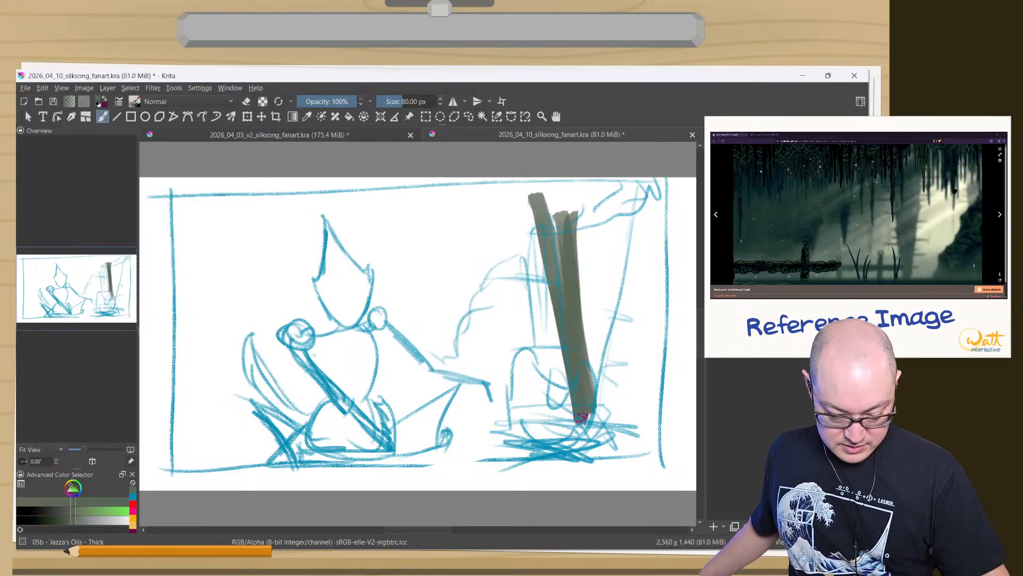
{"action": "left_click_drag", "start_coordinate": [641, 188], "coordinate": [598, 385]}
{"action": "left_click_drag", "start_coordinate": [639, 209], "coordinate": [592, 397]}
{"action": "left_click_drag", "start_coordinate": [626, 182], "coordinate": [594, 358]}
{"action": "left_click_drag", "start_coordinate": [606, 220], "coordinate": [594, 372]}
{"action": "left_click_drag", "start_coordinate": [613, 187], "coordinate": [604, 288]}
{"action": "left_click_drag", "start_coordinate": [597, 187], "coordinate": [592, 339]}
{"action": "left_click_drag", "start_coordinate": [582, 185], "coordinate": [588, 314]}
{"action": "mouse_move", "coordinate": [552, 184]}
{"action": "left_mouse_down"}
{"action": "mouse_move", "coordinate": [575, 322]}
{"action": "mouse_move", "coordinate": [552, 317]}
{"action": "left_mouse_up"}
{"action": "mouse_move", "coordinate": [526, 184]}
{"action": "left_mouse_down"}
{"action": "mouse_move", "coordinate": [578, 303]}
{"action": "mouse_move", "coordinate": [582, 393]}
{"action": "left_mouse_up"}
{"action": "left_click_drag", "start_coordinate": [563, 331], "coordinate": [590, 435]}
{"action": "left_click_drag", "start_coordinate": [571, 366], "coordinate": [589, 461]}
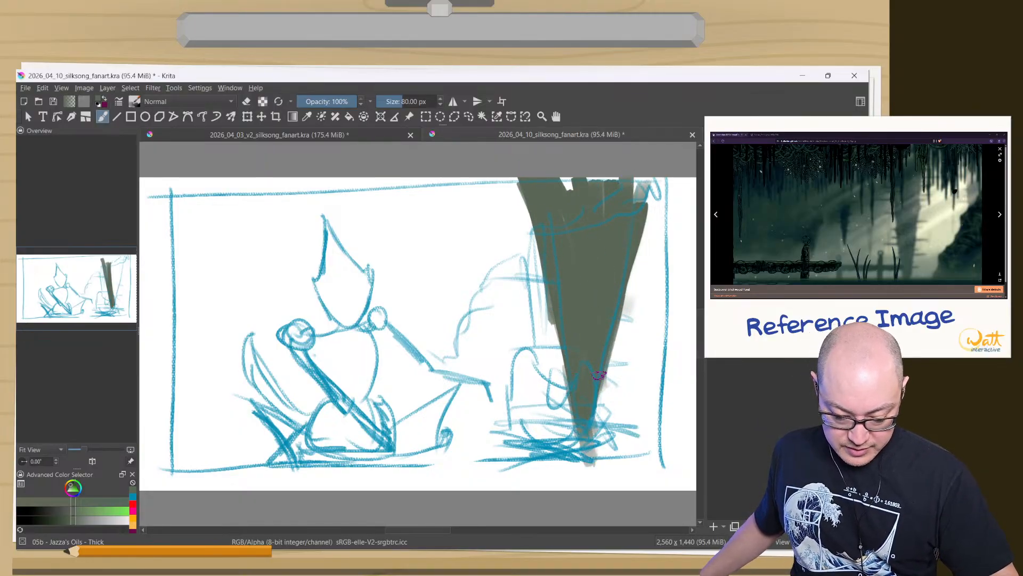
- Widen the green trunk along its outer side up to the frame's upper corner and fill the gaps at its top
{"action": "left_click_drag", "start_coordinate": [610, 359], "coordinate": [586, 455]}
{"action": "left_click_drag", "start_coordinate": [637, 256], "coordinate": [605, 387]}
{"action": "left_click_drag", "start_coordinate": [645, 296], "coordinate": [600, 440]}
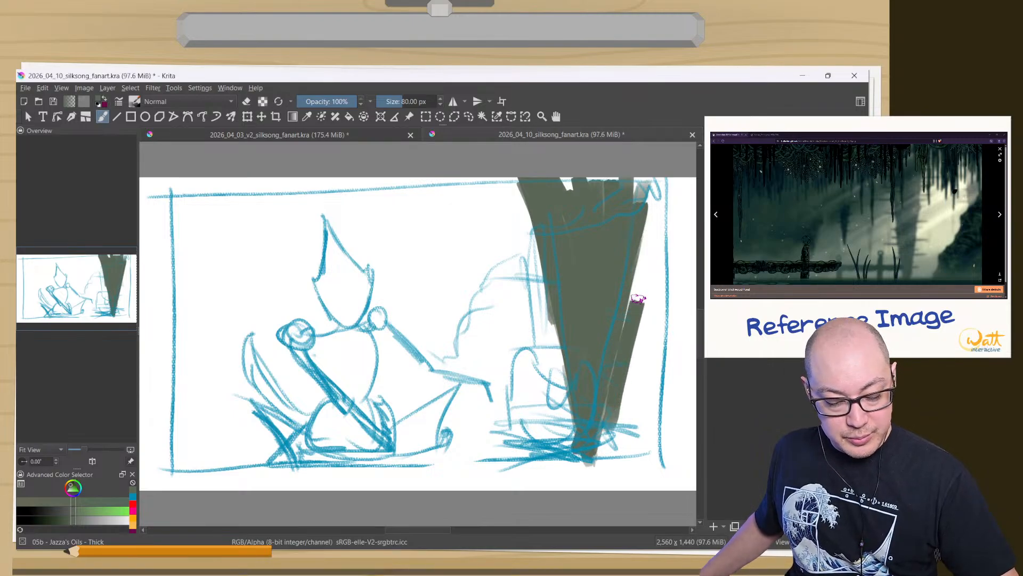
{"action": "left_click_drag", "start_coordinate": [668, 168], "coordinate": [634, 301]}
{"action": "left_click_drag", "start_coordinate": [660, 176], "coordinate": [634, 319]}
{"action": "mouse_move", "coordinate": [651, 191]}
{"action": "left_mouse_down"}
{"action": "mouse_move", "coordinate": [637, 296]}
{"action": "mouse_move", "coordinate": [634, 202]}
{"action": "mouse_move", "coordinate": [639, 208]}
{"action": "left_mouse_up"}
{"action": "mouse_move", "coordinate": [621, 178]}
{"action": "left_mouse_down"}
{"action": "mouse_move", "coordinate": [644, 189]}
{"action": "mouse_move", "coordinate": [624, 197]}
{"action": "left_mouse_up"}
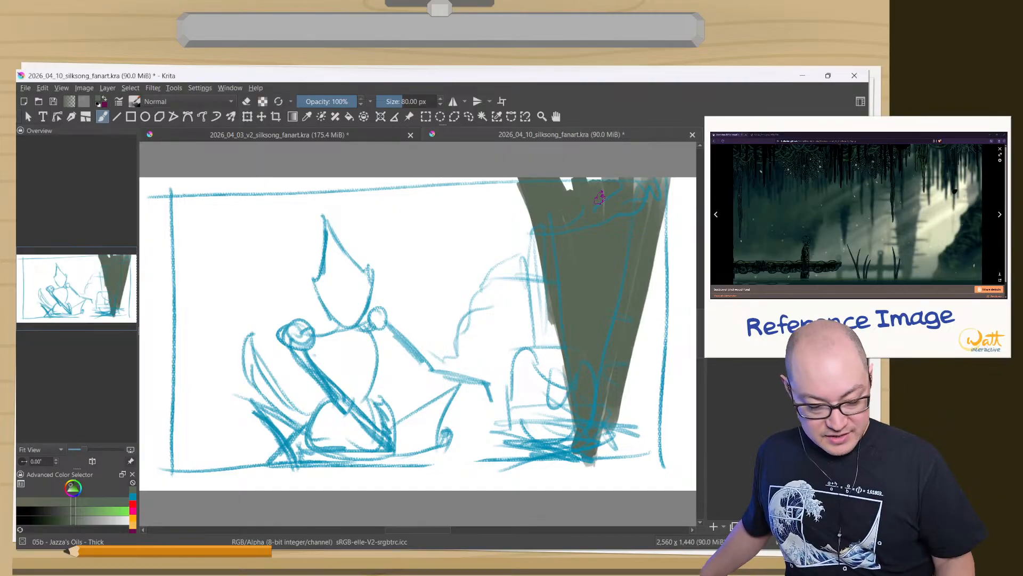
- Switch to the canvas-only view and extend the green trunk's lower tip down past the ground scribble to the page edge
{"action": "key", "text": "Tab"}
{"action": "left_click_drag", "start_coordinate": [611, 226], "coordinate": [470, 312]}
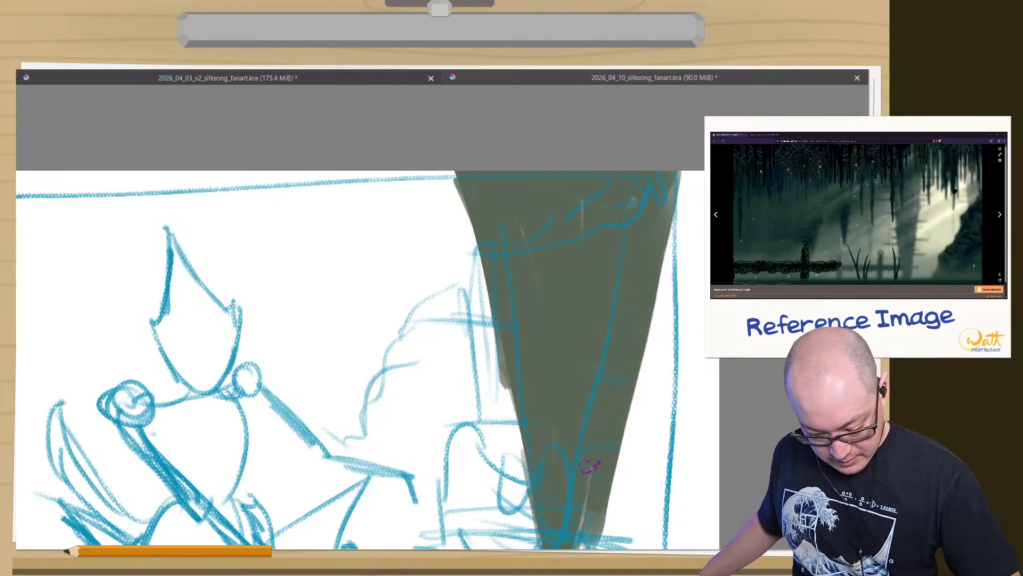
{"action": "left_click_drag", "start_coordinate": [579, 438], "coordinate": [592, 256]}
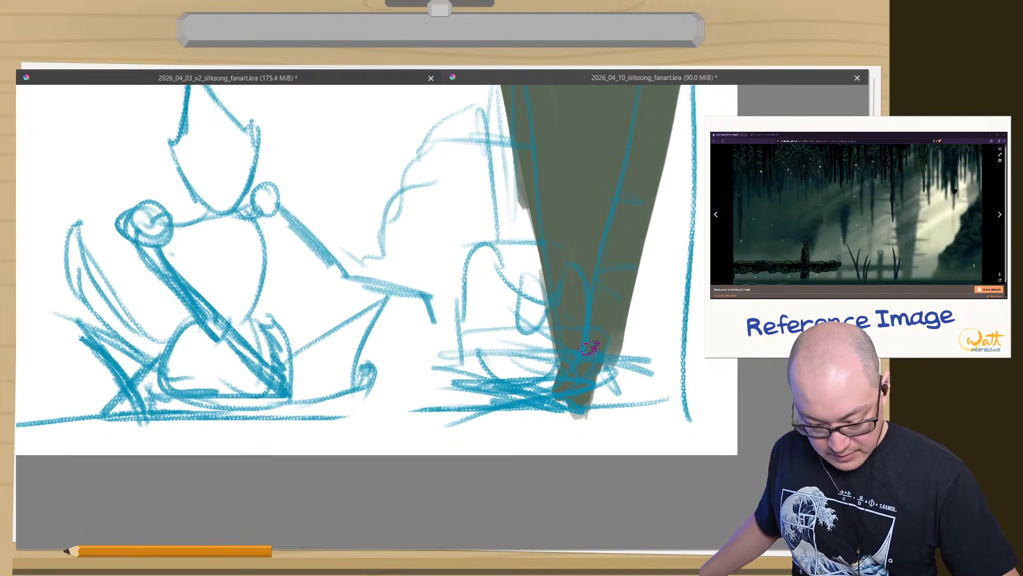
{"action": "mouse_move", "coordinate": [602, 349]}
{"action": "left_mouse_down"}
{"action": "mouse_move", "coordinate": [582, 440]}
{"action": "mouse_move", "coordinate": [581, 393]}
{"action": "mouse_move", "coordinate": [577, 417]}
{"action": "mouse_move", "coordinate": [603, 379]}
{"action": "mouse_move", "coordinate": [587, 443]}
{"action": "mouse_move", "coordinate": [614, 327]}
{"action": "mouse_move", "coordinate": [593, 415]}
{"action": "left_mouse_up"}
{"action": "left_click_drag", "start_coordinate": [589, 238], "coordinate": [608, 338]}
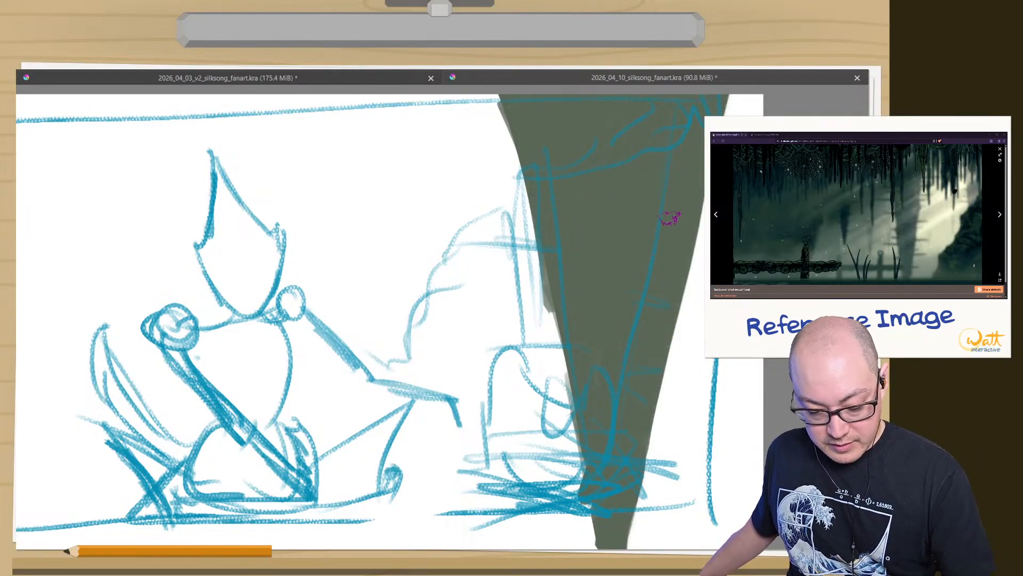
- Pick a neutral grey with the same oil brush and paint a smaller tapering trunk between the outstretched hand and the green trunk
{"action": "right_click", "coordinate": [427, 290]}
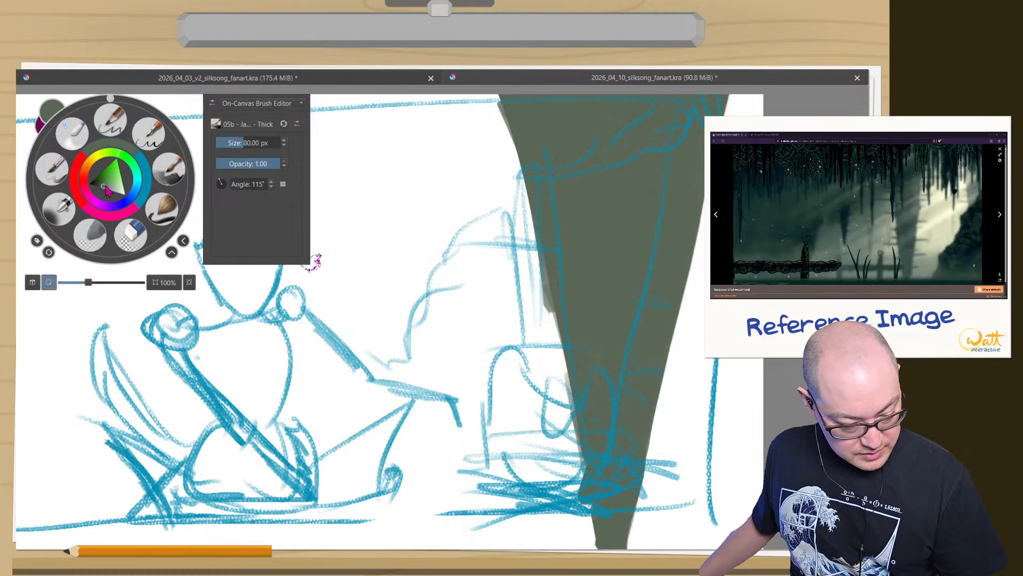
{"action": "left_click_drag", "start_coordinate": [107, 188], "coordinate": [106, 190]}
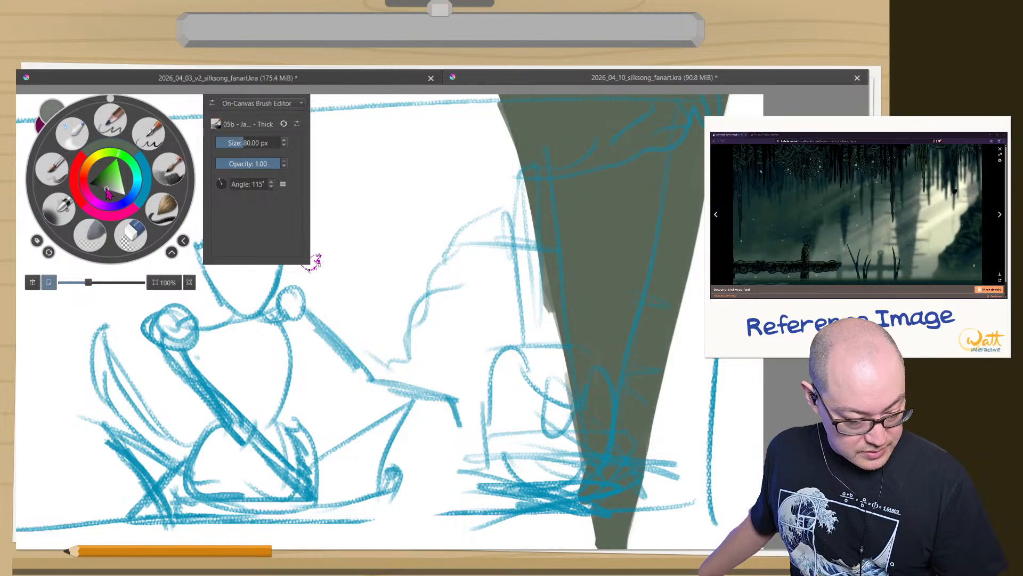
{"action": "left_click", "coordinate": [169, 170]}
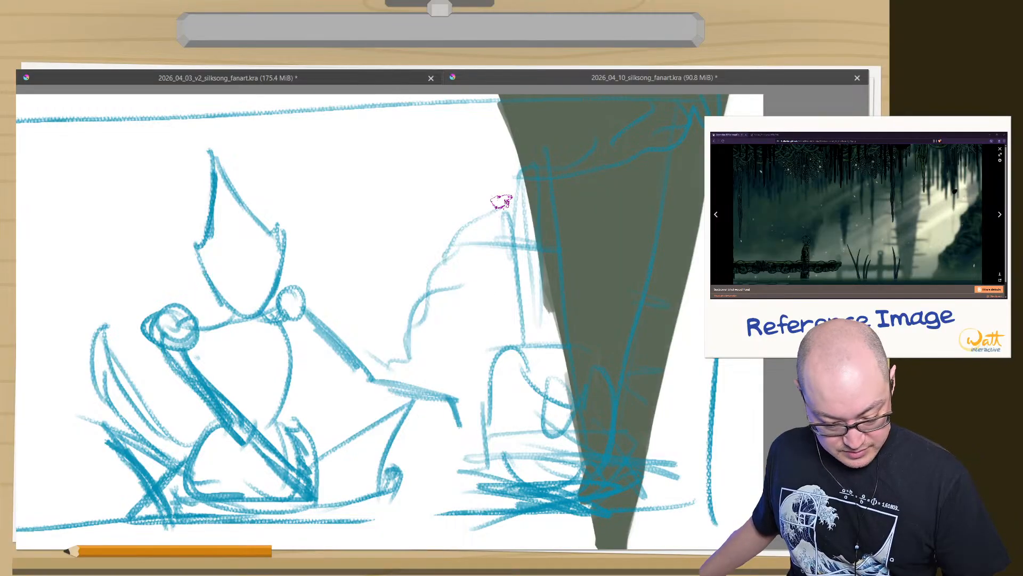
{"action": "left_click_drag", "start_coordinate": [502, 203], "coordinate": [477, 408]}
{"action": "mouse_move", "coordinate": [488, 256]}
{"action": "left_mouse_down"}
{"action": "mouse_move", "coordinate": [477, 423]}
{"action": "mouse_move", "coordinate": [446, 215]}
{"action": "left_mouse_up"}
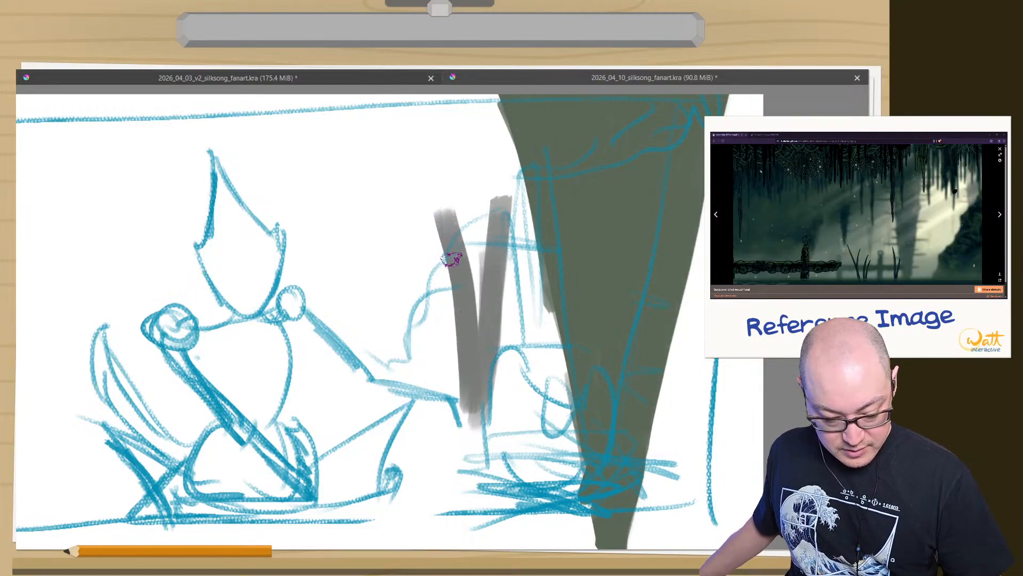
{"action": "left_click_drag", "start_coordinate": [452, 259], "coordinate": [474, 394]}
{"action": "mouse_move", "coordinate": [459, 299]}
{"action": "left_mouse_down"}
{"action": "mouse_move", "coordinate": [486, 184]}
{"action": "mouse_move", "coordinate": [472, 373]}
{"action": "mouse_move", "coordinate": [447, 176]}
{"action": "mouse_move", "coordinate": [495, 221]}
{"action": "mouse_move", "coordinate": [491, 203]}
{"action": "mouse_move", "coordinate": [464, 237]}
{"action": "mouse_move", "coordinate": [441, 206]}
{"action": "mouse_move", "coordinate": [469, 369]}
{"action": "mouse_move", "coordinate": [484, 349]}
{"action": "mouse_move", "coordinate": [477, 445]}
{"action": "left_mouse_up"}
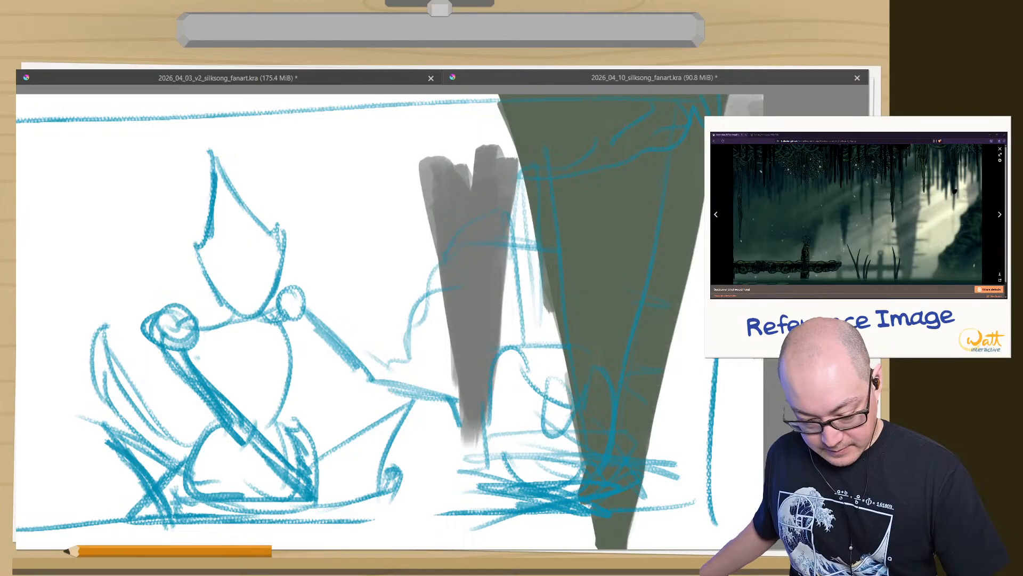
- Try a darker, more saturated green for a tapering trunk over the top of the small grey trunk
{"action": "left_click", "coordinate": [640, 210], "text": "ctrl"}
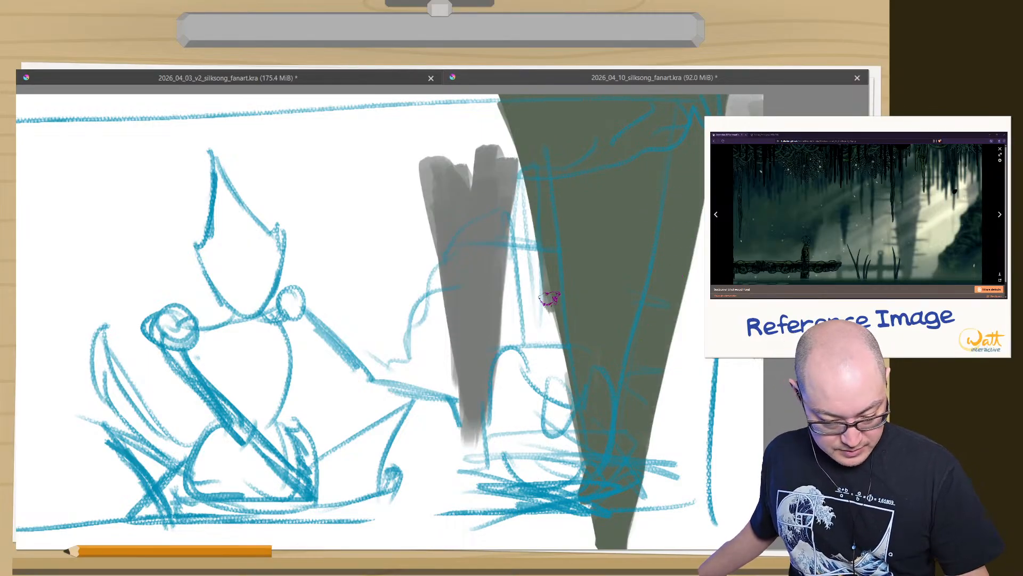
{"action": "mouse_move", "coordinate": [599, 352]}
{"action": "left_mouse_down"}
{"action": "mouse_move", "coordinate": [587, 238]}
{"action": "mouse_move", "coordinate": [588, 307]}
{"action": "left_mouse_up"}
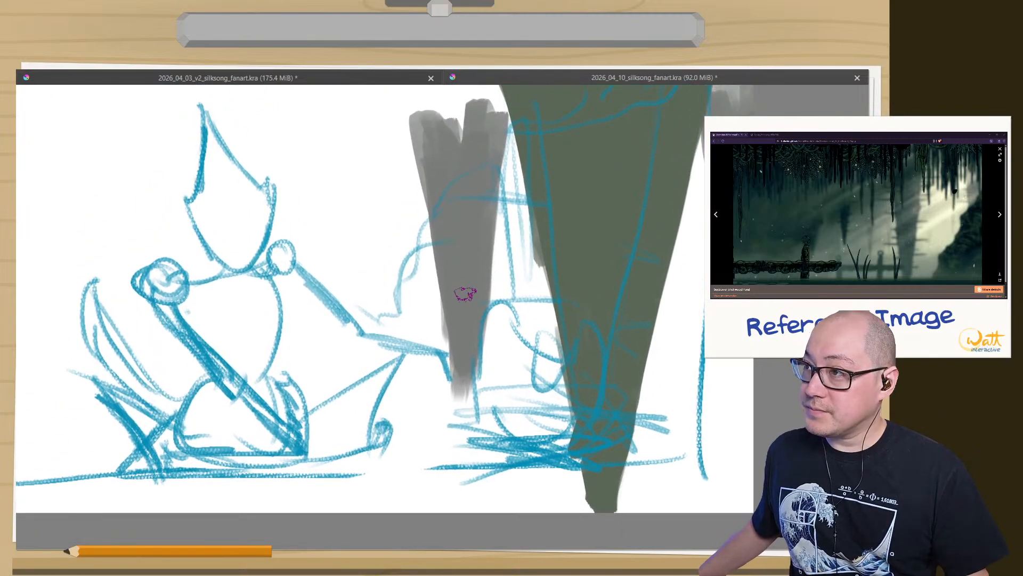
{"action": "left_click_drag", "start_coordinate": [466, 293], "coordinate": [500, 354]}
{"action": "right_click", "coordinate": [248, 301]}
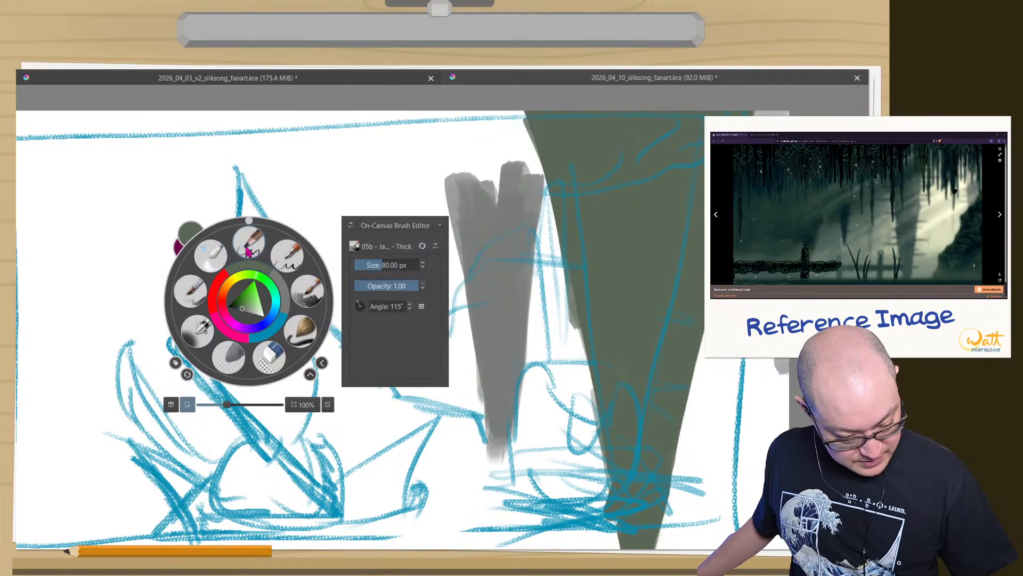
{"action": "left_click_drag", "start_coordinate": [239, 302], "coordinate": [236, 302]}
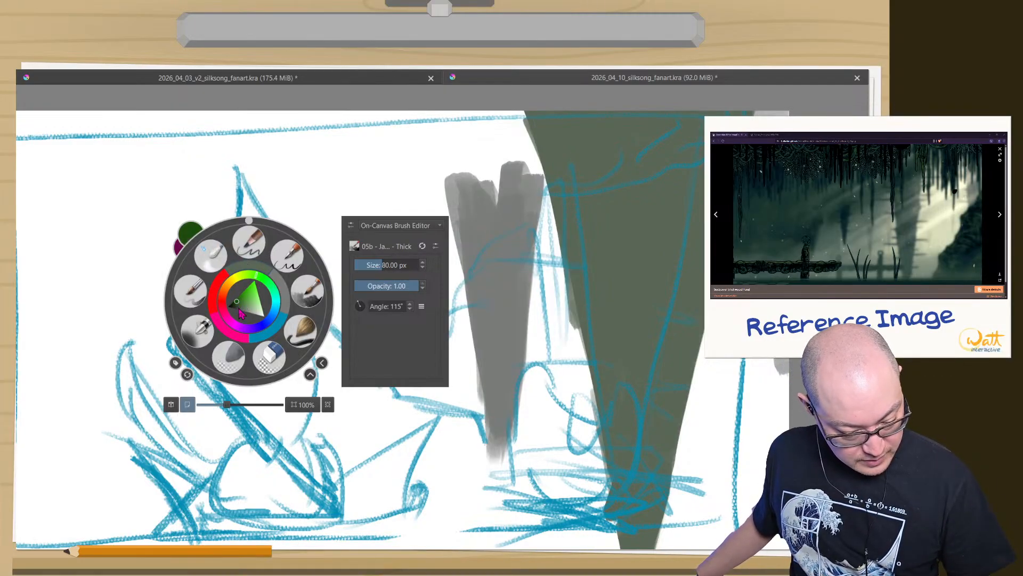
{"action": "left_click", "coordinate": [307, 293]}
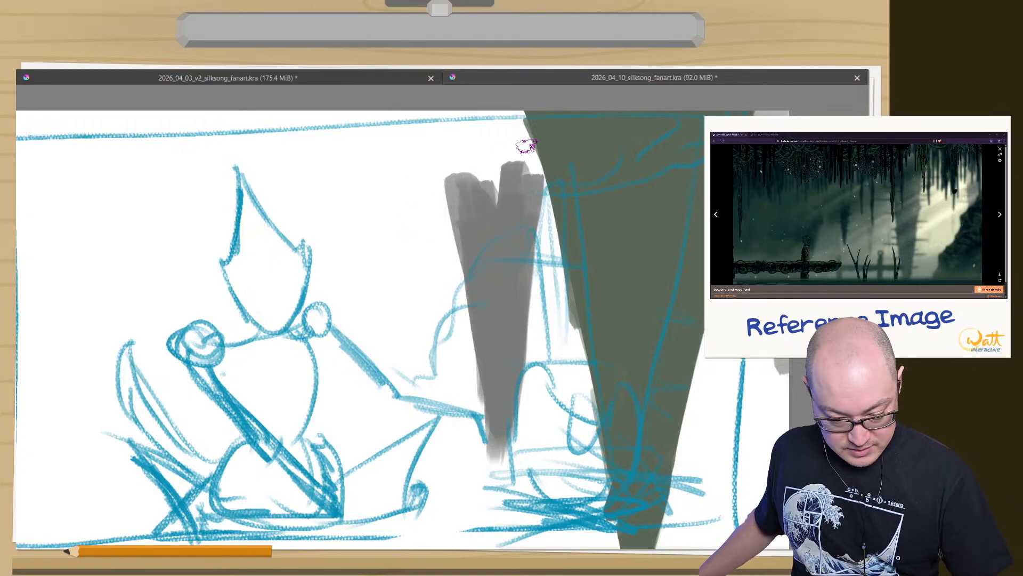
{"action": "mouse_move", "coordinate": [532, 120]}
{"action": "left_mouse_down"}
{"action": "mouse_move", "coordinate": [514, 191]}
{"action": "mouse_move", "coordinate": [530, 110]}
{"action": "mouse_move", "coordinate": [483, 279]}
{"action": "mouse_move", "coordinate": [490, 224]}
{"action": "left_mouse_up"}
{"action": "mouse_move", "coordinate": [496, 114]}
{"action": "left_mouse_down"}
{"action": "mouse_move", "coordinate": [495, 220]}
{"action": "mouse_move", "coordinate": [474, 124]}
{"action": "mouse_move", "coordinate": [490, 230]}
{"action": "mouse_move", "coordinate": [482, 219]}
{"action": "mouse_move", "coordinate": [495, 147]}
{"action": "mouse_move", "coordinate": [518, 112]}
{"action": "mouse_move", "coordinate": [478, 138]}
{"action": "left_mouse_up"}
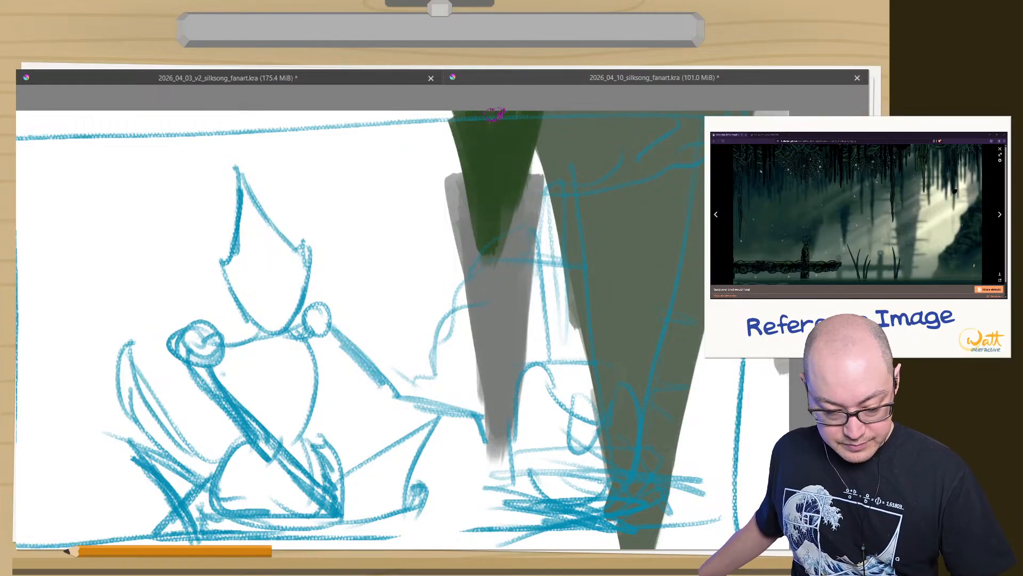
{"action": "key", "text": "ctrl+z"}
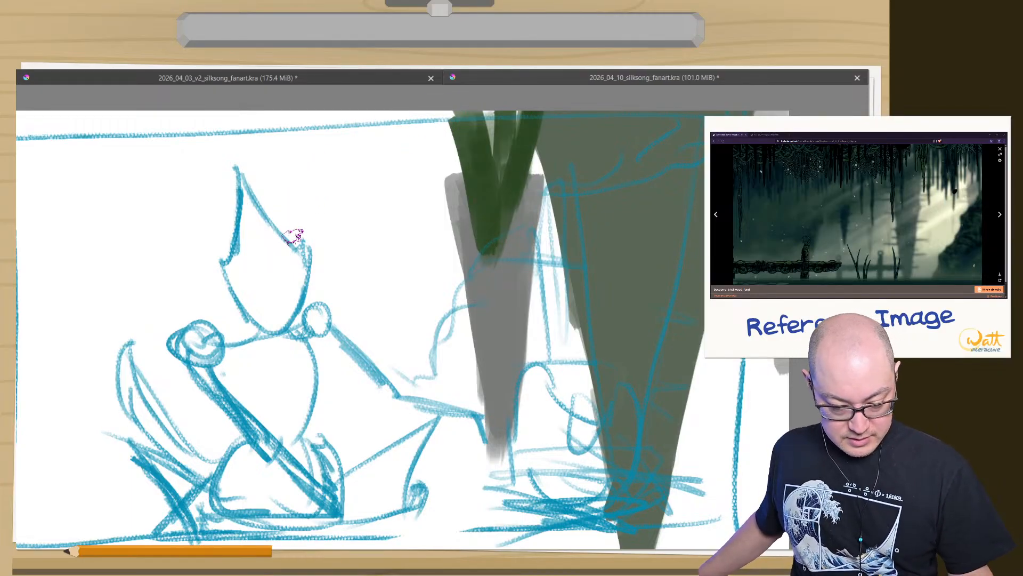
{"action": "key", "text": "ctrl+z"}
{"action": "key", "text": "ctrl+z"}
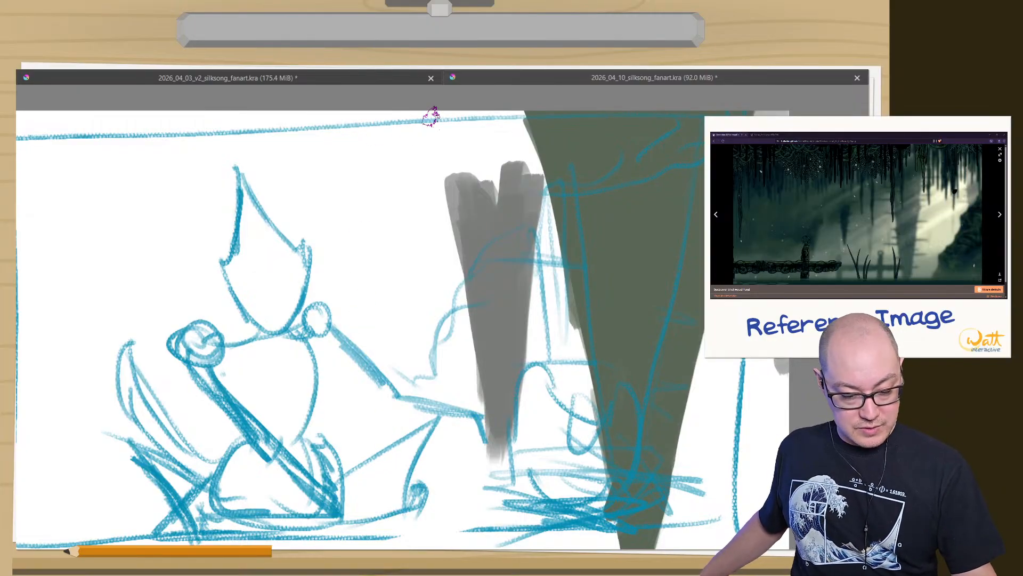
- Try a short dark green hanging trunk at the frame's upper edge between the character's head and the grey trunk
{"action": "mouse_move", "coordinate": [432, 116]}
{"action": "left_mouse_down"}
{"action": "mouse_move", "coordinate": [405, 235]}
{"action": "mouse_move", "coordinate": [372, 116]}
{"action": "mouse_move", "coordinate": [402, 231]}
{"action": "mouse_move", "coordinate": [390, 231]}
{"action": "mouse_move", "coordinate": [395, 201]}
{"action": "mouse_move", "coordinate": [405, 200]}
{"action": "mouse_move", "coordinate": [410, 120]}
{"action": "mouse_move", "coordinate": [409, 178]}
{"action": "left_mouse_up"}
{"action": "mouse_move", "coordinate": [400, 104]}
{"action": "left_mouse_down"}
{"action": "mouse_move", "coordinate": [393, 132]}
{"action": "mouse_move", "coordinate": [401, 114]}
{"action": "left_mouse_up"}
{"action": "left_click_drag", "start_coordinate": [413, 169], "coordinate": [408, 247]}
- Try dark green vines hanging from the upper part of the large grey-green trunk
{"action": "left_click_drag", "start_coordinate": [405, 404], "coordinate": [283, 389]}
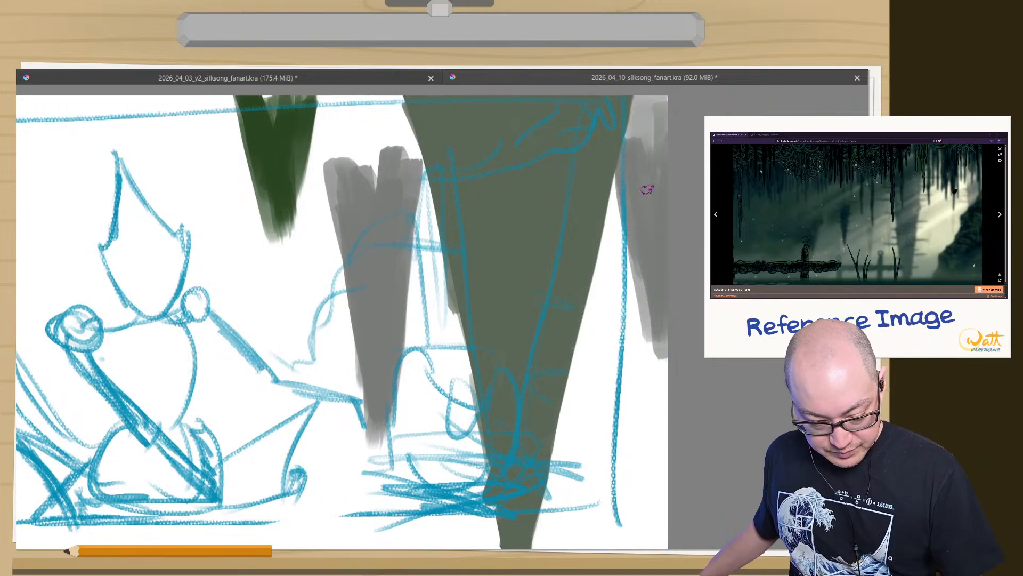
{"action": "left_click_drag", "start_coordinate": [597, 109], "coordinate": [607, 313]}
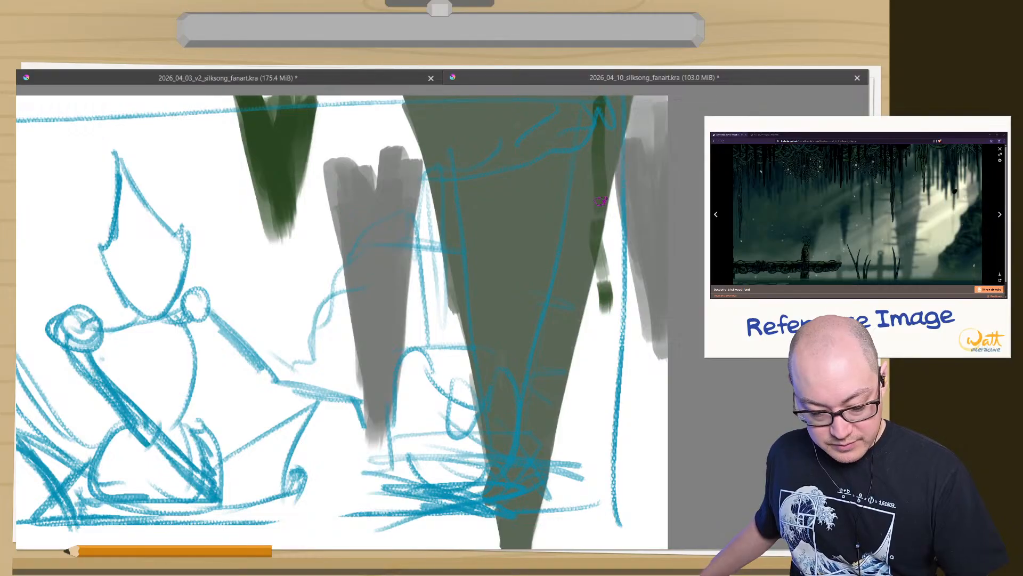
{"action": "left_click_drag", "start_coordinate": [602, 200], "coordinate": [606, 314]}
{"action": "left_click_drag", "start_coordinate": [575, 111], "coordinate": [541, 152]}
{"action": "mouse_move", "coordinate": [577, 120]}
{"action": "left_mouse_down"}
{"action": "mouse_move", "coordinate": [533, 162]}
{"action": "mouse_move", "coordinate": [526, 243]}
{"action": "left_mouse_up"}
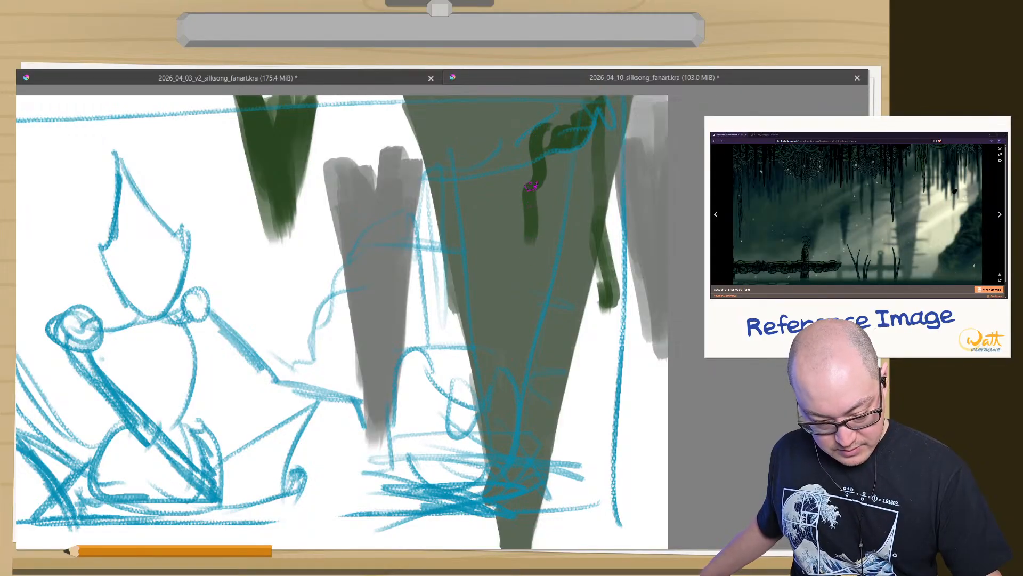
{"action": "key", "text": "ctrl+z"}
{"action": "key", "text": "ctrl+z"}
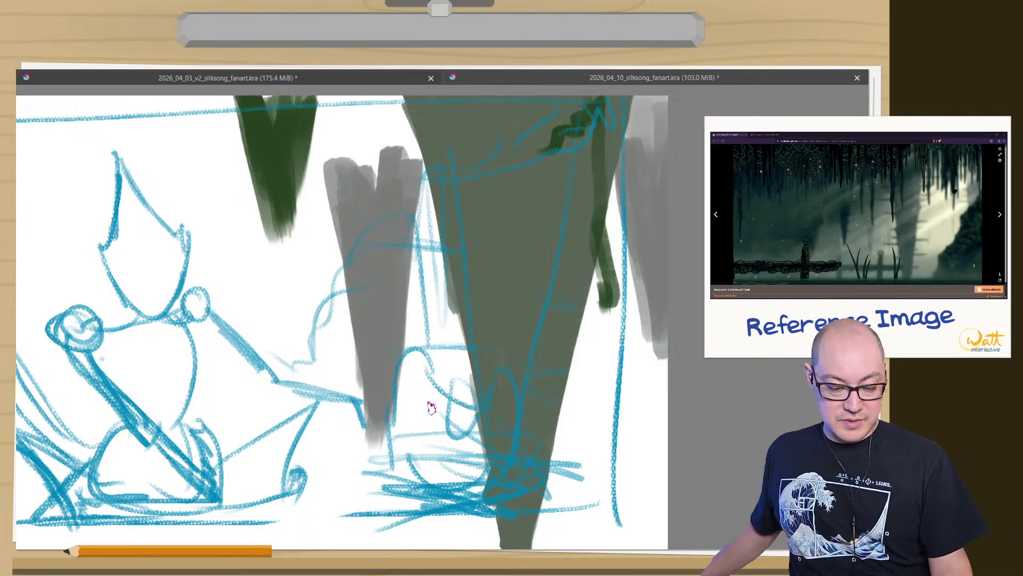
{"action": "key", "text": "ctrl+z"}
{"action": "key", "text": "ctrl+z"}
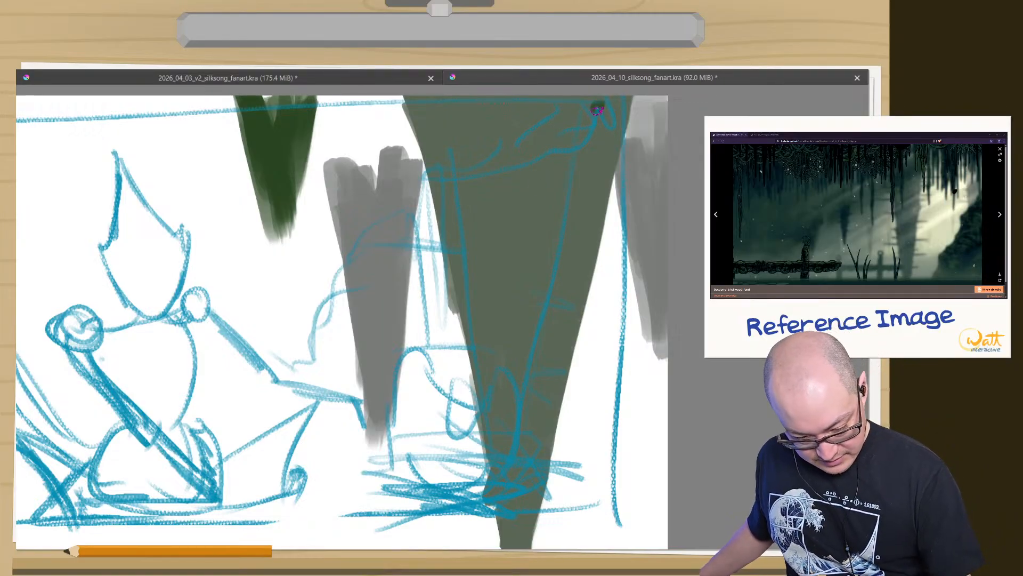
- Undo the remaining dark green strokes on the large trunk and the short hanging trunk near the character's head
{"action": "mouse_move", "coordinate": [597, 124]}
{"action": "left_mouse_down"}
{"action": "mouse_move", "coordinate": [587, 323]}
{"action": "mouse_move", "coordinate": [591, 108]}
{"action": "left_mouse_up"}
{"action": "key", "text": "ctrl+z"}
{"action": "key", "text": "ctrl+z"}
{"action": "key", "text": "ctrl+z"}
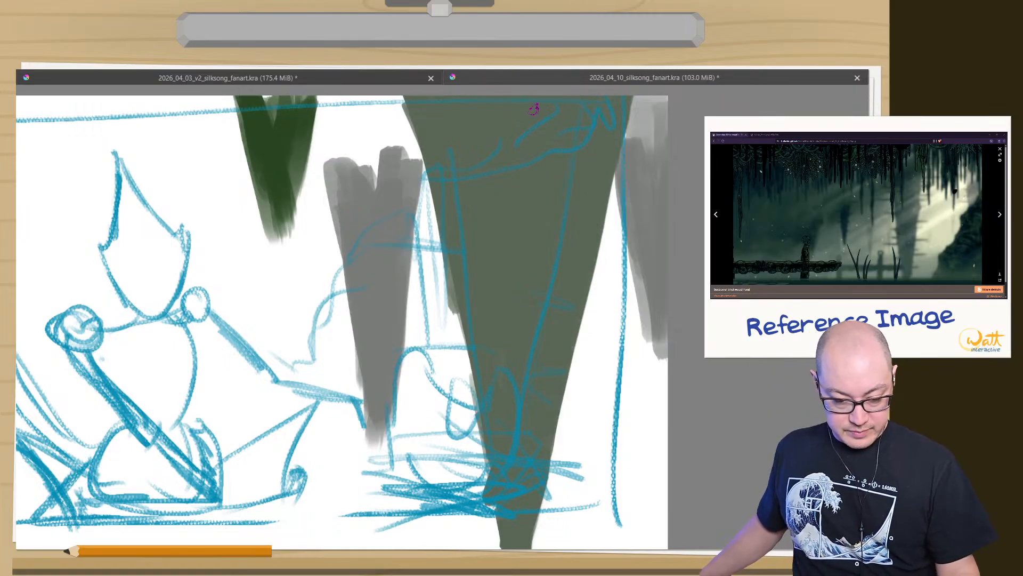
{"action": "key", "text": "ctrl+z"}
{"action": "key", "text": "ctrl+z"}
{"action": "key", "text": "ctrl+z"}
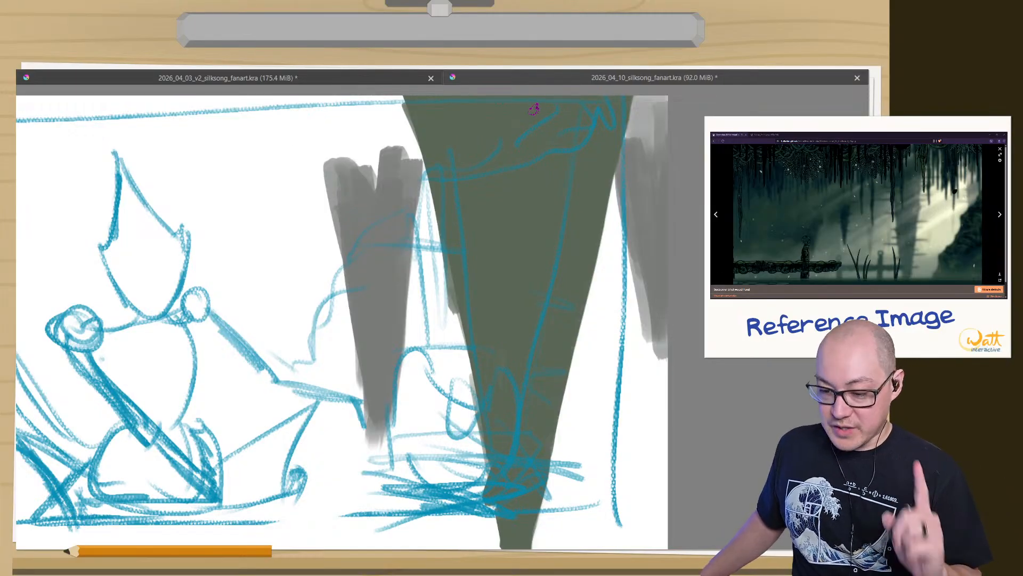
- Sample the large trunk's grey-green and shift it to a darker, slightly more saturated green for the oil brush
{"action": "key", "text": "Tab"}
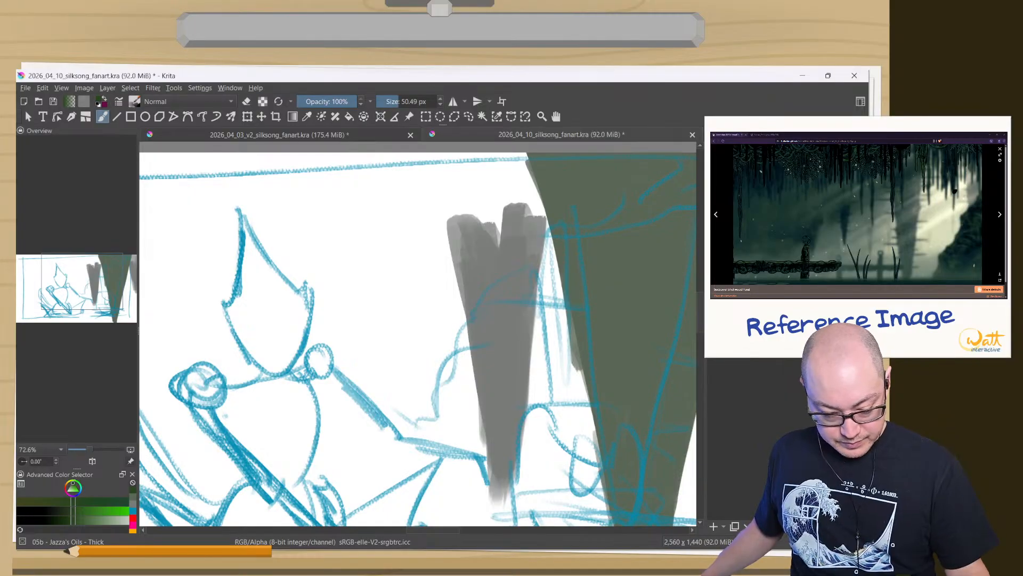
{"action": "left_click_drag", "start_coordinate": [426, 286], "coordinate": [358, 199]}
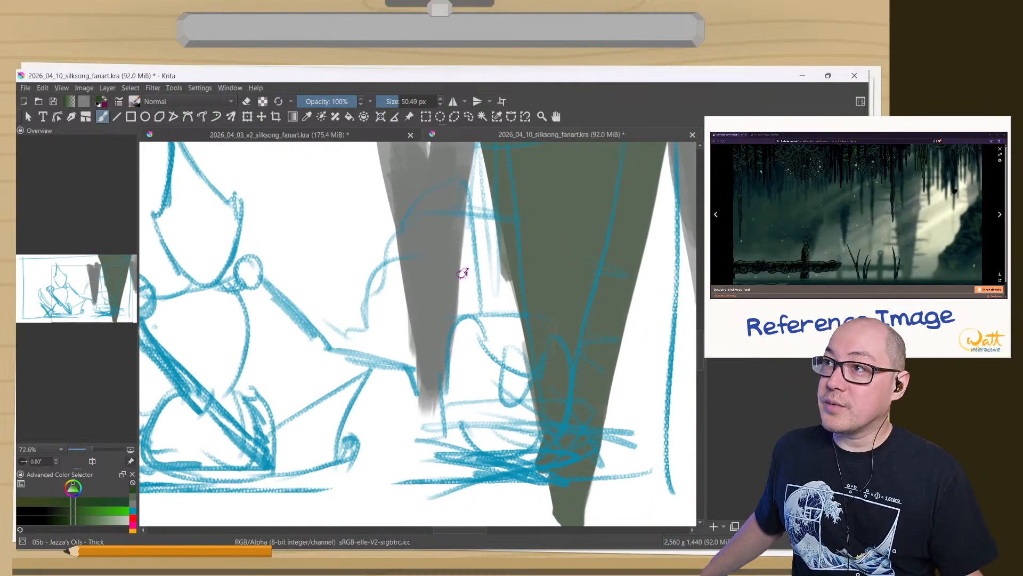
{"action": "left_click", "coordinate": [544, 253], "text": "ctrl"}
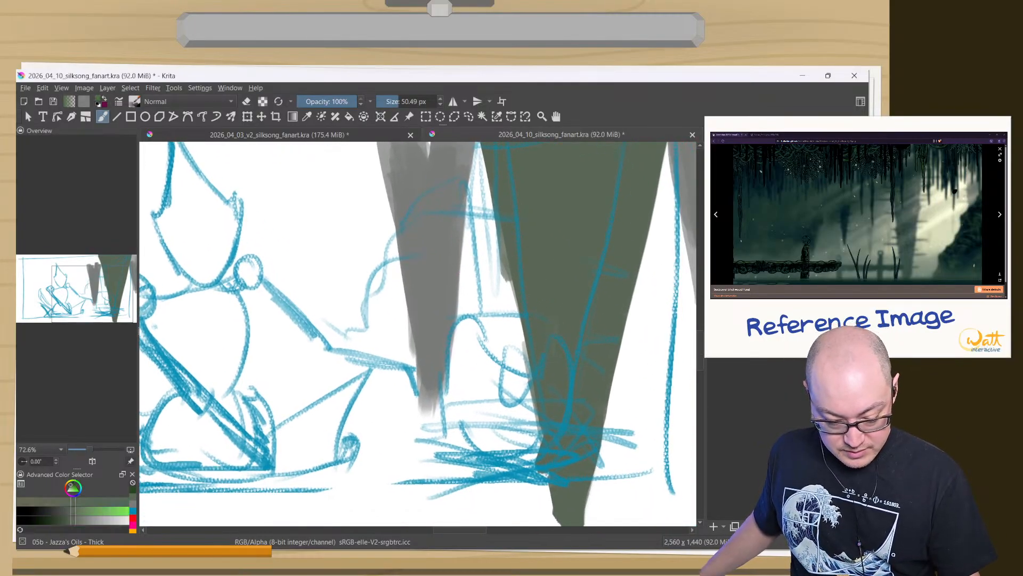
{"action": "left_click_drag", "start_coordinate": [529, 283], "coordinate": [598, 357]}
{"action": "left_click_drag", "start_coordinate": [515, 311], "coordinate": [507, 302]}
{"action": "key", "text": "Tab"}
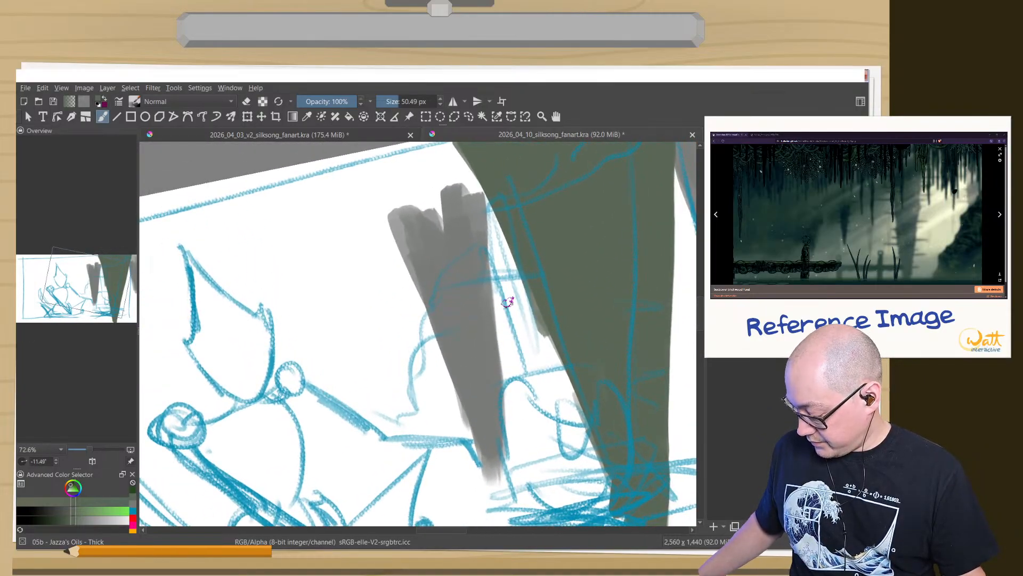
{"action": "key", "text": "5"}
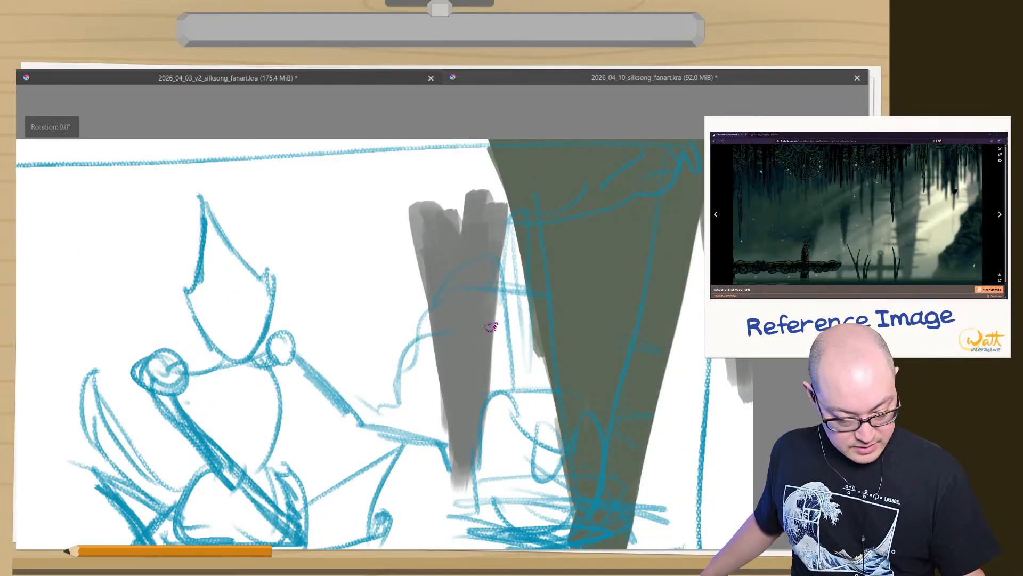
{"action": "left_click_drag", "start_coordinate": [504, 299], "coordinate": [502, 334]}
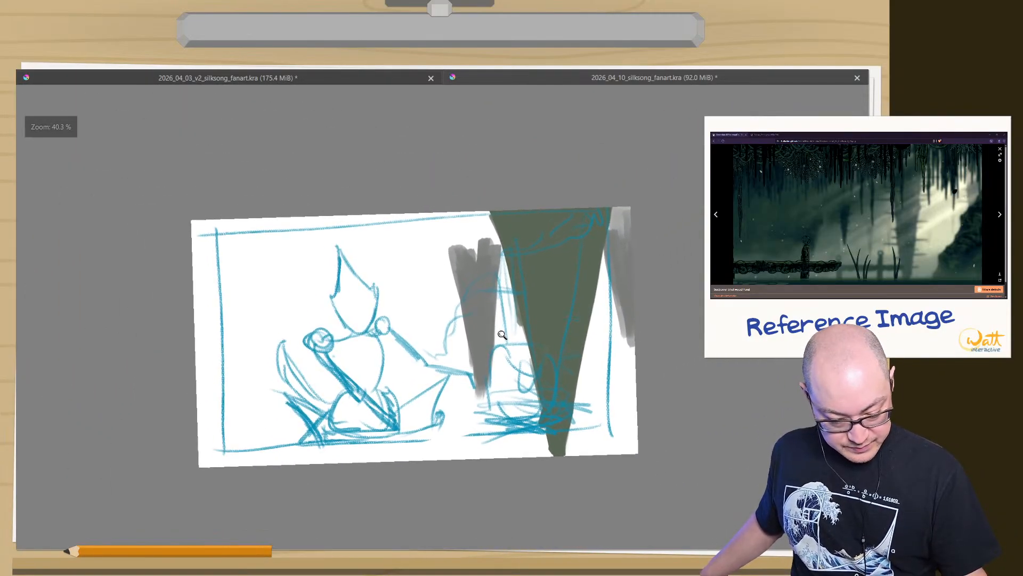
{"action": "left_click_drag", "start_coordinate": [483, 275], "coordinate": [548, 230]}
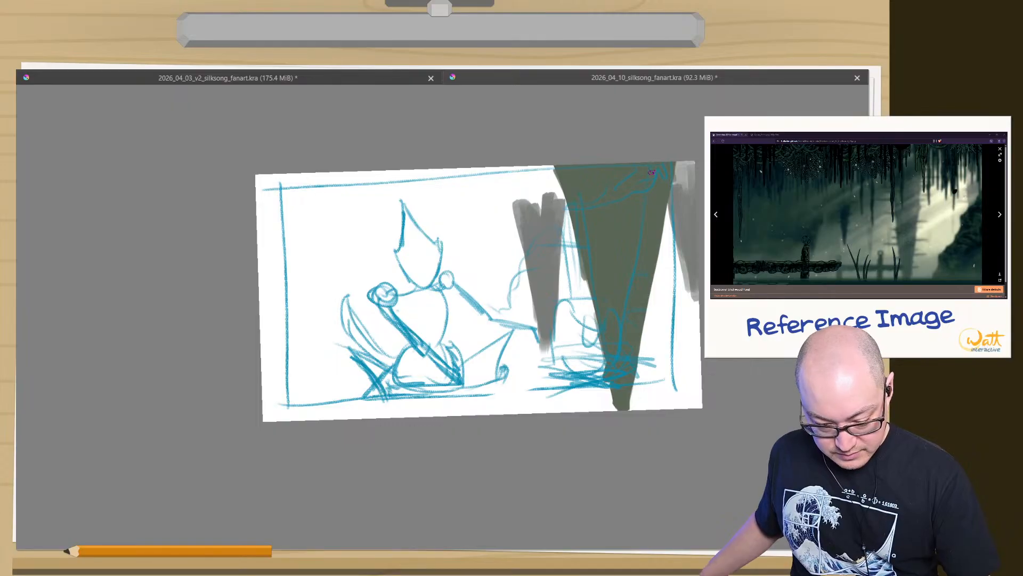
{"action": "key", "text": "Tab"}
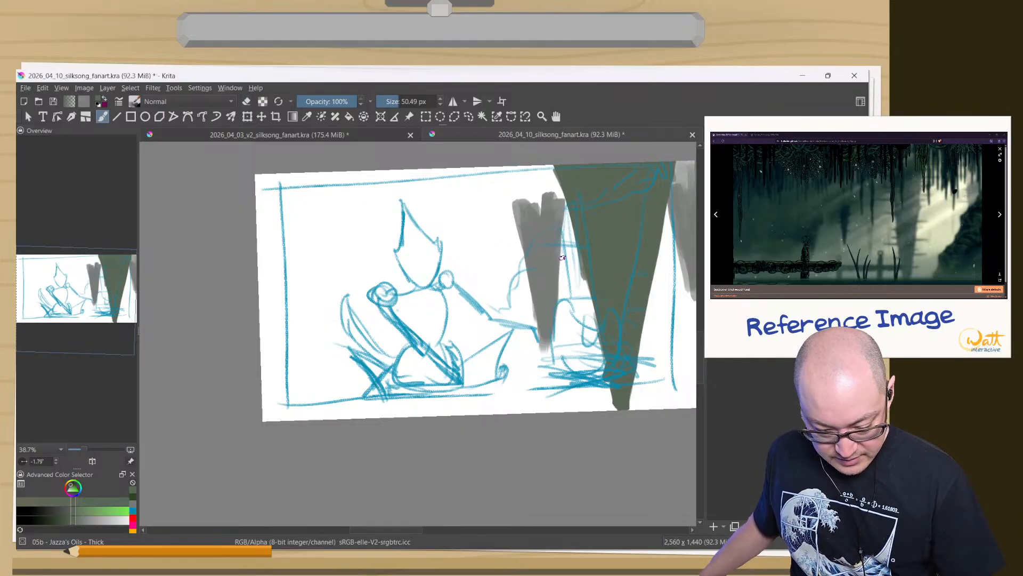
{"action": "right_click", "coordinate": [434, 241]}
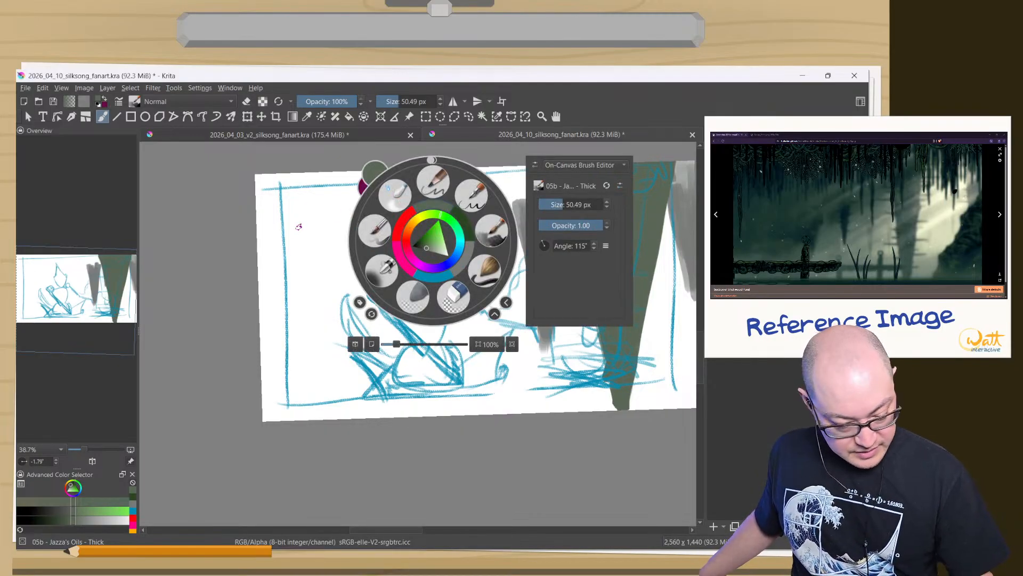
{"action": "left_click", "coordinate": [425, 246]}
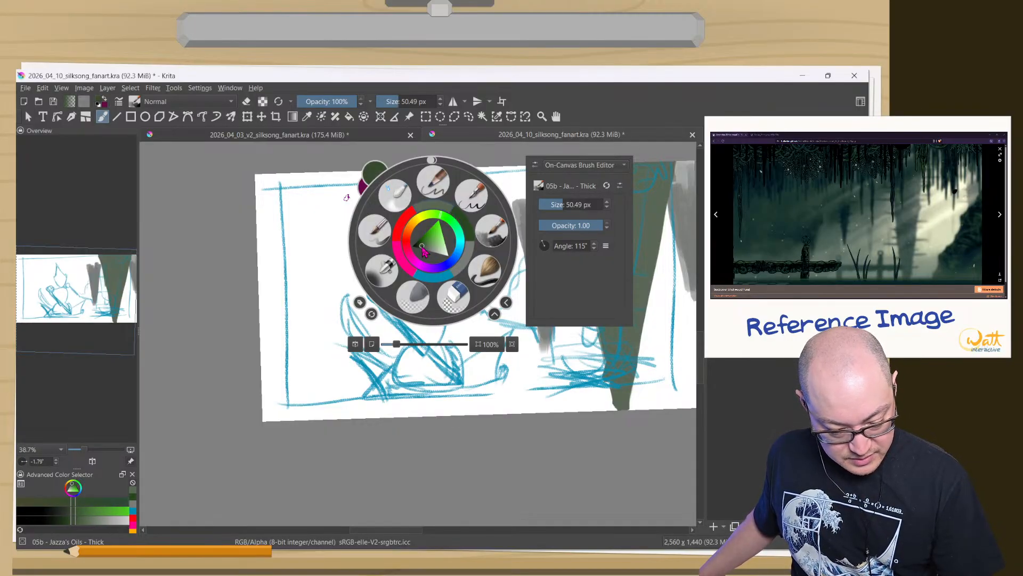
{"action": "left_click", "coordinate": [491, 229]}
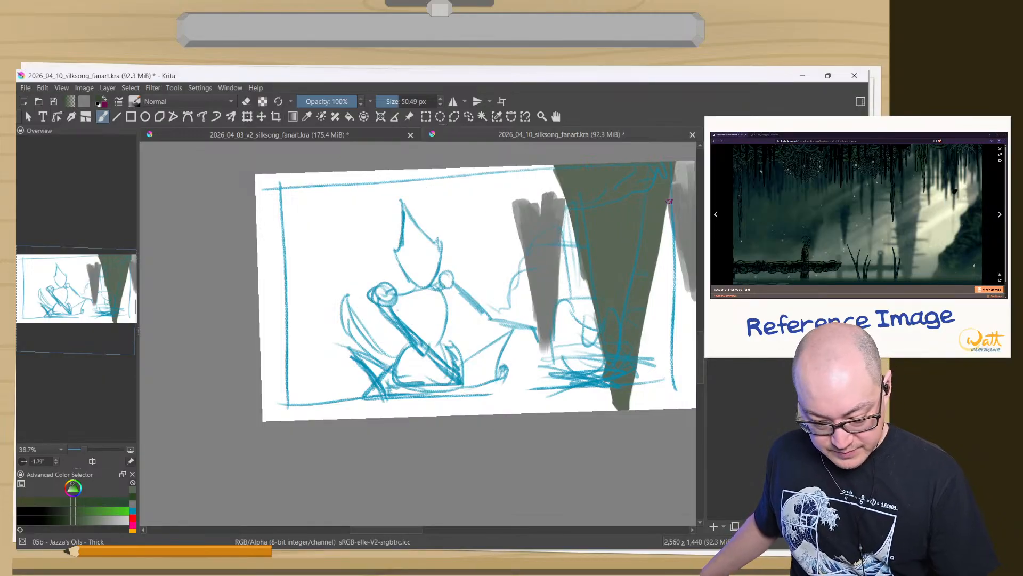
- With the brush at 178.21 px, outline a dark green mass from the page's upper edge past the character's shoulders to the opposite lower corner, redrawing its lower part
{"action": "key", "text": "5"}
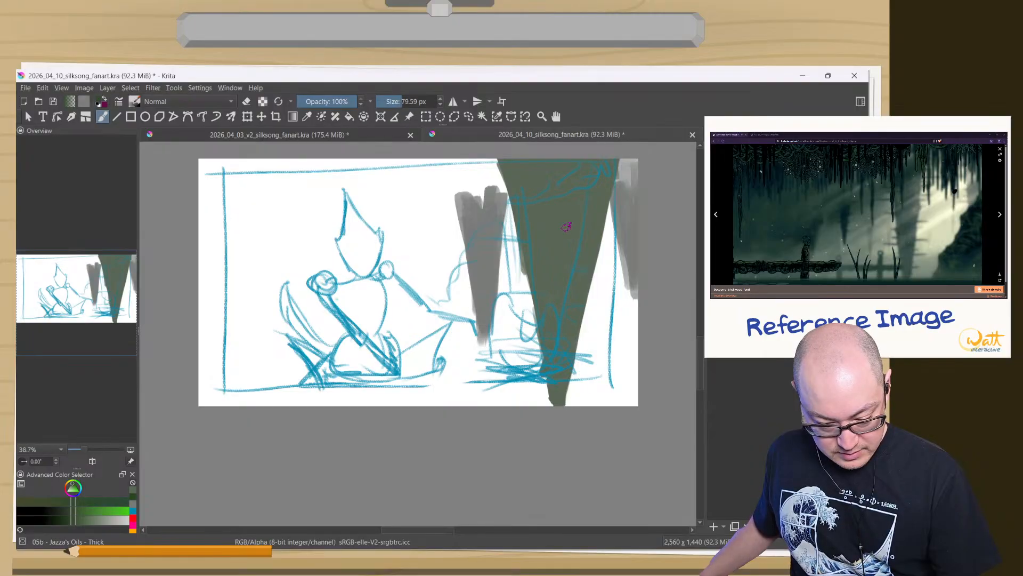
{"action": "left_click_drag", "start_coordinate": [566, 227], "coordinate": [583, 227], "text": "shift"}
{"action": "mouse_move", "coordinate": [588, 173]}
{"action": "left_mouse_down"}
{"action": "mouse_move", "coordinate": [608, 164]}
{"action": "mouse_move", "coordinate": [592, 163]}
{"action": "mouse_move", "coordinate": [630, 166]}
{"action": "mouse_move", "coordinate": [545, 170]}
{"action": "mouse_move", "coordinate": [544, 155]}
{"action": "mouse_move", "coordinate": [572, 169]}
{"action": "mouse_move", "coordinate": [481, 183]}
{"action": "mouse_move", "coordinate": [505, 168]}
{"action": "mouse_move", "coordinate": [521, 185]}
{"action": "mouse_move", "coordinate": [449, 215]}
{"action": "mouse_move", "coordinate": [481, 204]}
{"action": "mouse_move", "coordinate": [419, 273]}
{"action": "mouse_move", "coordinate": [444, 255]}
{"action": "mouse_move", "coordinate": [429, 275]}
{"action": "mouse_move", "coordinate": [404, 268]}
{"action": "mouse_move", "coordinate": [423, 278]}
{"action": "mouse_move", "coordinate": [409, 315]}
{"action": "mouse_move", "coordinate": [394, 346]}
{"action": "mouse_move", "coordinate": [368, 364]}
{"action": "mouse_move", "coordinate": [405, 350]}
{"action": "mouse_move", "coordinate": [399, 336]}
{"action": "mouse_move", "coordinate": [390, 372]}
{"action": "mouse_move", "coordinate": [390, 325]}
{"action": "mouse_move", "coordinate": [410, 294]}
{"action": "mouse_move", "coordinate": [410, 323]}
{"action": "mouse_move", "coordinate": [376, 325]}
{"action": "mouse_move", "coordinate": [394, 355]}
{"action": "mouse_move", "coordinate": [348, 376]}
{"action": "left_mouse_up"}
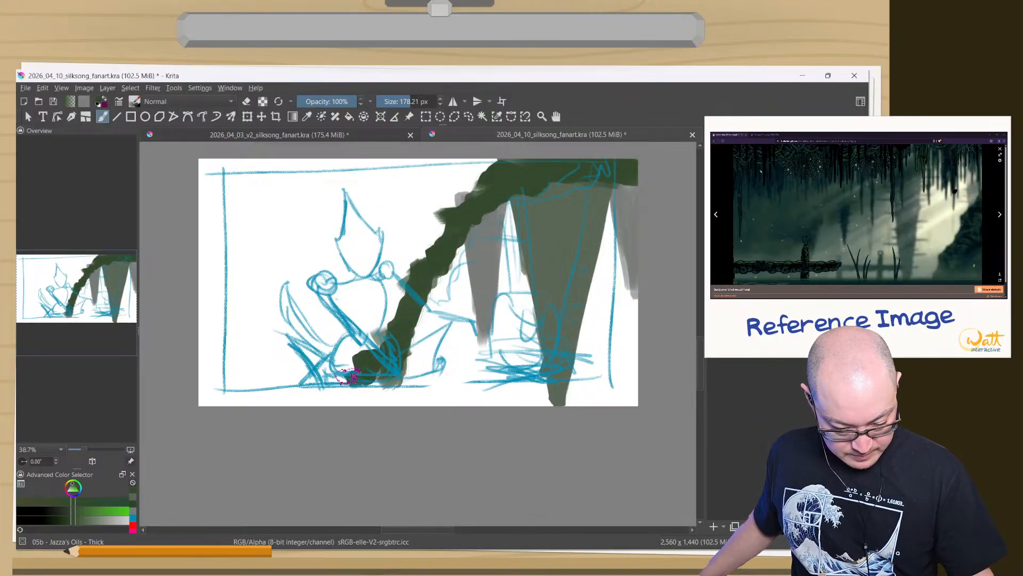
{"action": "key", "text": "e"}
{"action": "mouse_move", "coordinate": [429, 291]}
{"action": "left_mouse_down"}
{"action": "mouse_move", "coordinate": [400, 288]}
{"action": "mouse_move", "coordinate": [411, 331]}
{"action": "mouse_move", "coordinate": [391, 337]}
{"action": "mouse_move", "coordinate": [395, 376]}
{"action": "mouse_move", "coordinate": [331, 365]}
{"action": "left_mouse_up"}
{"action": "key", "text": "e"}
{"action": "mouse_move", "coordinate": [395, 267]}
{"action": "left_mouse_down"}
{"action": "mouse_move", "coordinate": [421, 274]}
{"action": "mouse_move", "coordinate": [357, 277]}
{"action": "mouse_move", "coordinate": [269, 374]}
{"action": "mouse_move", "coordinate": [271, 344]}
{"action": "mouse_move", "coordinate": [285, 367]}
{"action": "mouse_move", "coordinate": [262, 383]}
{"action": "mouse_move", "coordinate": [269, 376]}
{"action": "mouse_move", "coordinate": [216, 374]}
{"action": "left_mouse_up"}
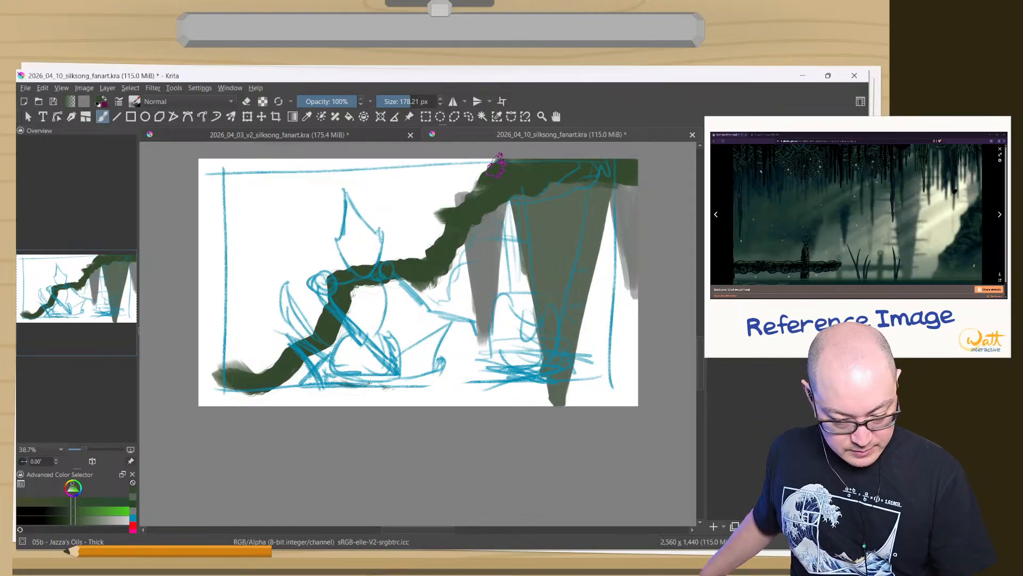
- Fill the whole area above and behind the outline with dark green, covering the leftover gaps along the page edges
{"action": "mouse_move", "coordinate": [496, 165]}
{"action": "left_mouse_down"}
{"action": "mouse_move", "coordinate": [262, 160]}
{"action": "mouse_move", "coordinate": [418, 164]}
{"action": "mouse_move", "coordinate": [160, 166]}
{"action": "left_mouse_up"}
{"action": "mouse_move", "coordinate": [462, 185]}
{"action": "left_mouse_down"}
{"action": "mouse_move", "coordinate": [213, 189]}
{"action": "mouse_move", "coordinate": [459, 203]}
{"action": "mouse_move", "coordinate": [203, 205]}
{"action": "left_mouse_up"}
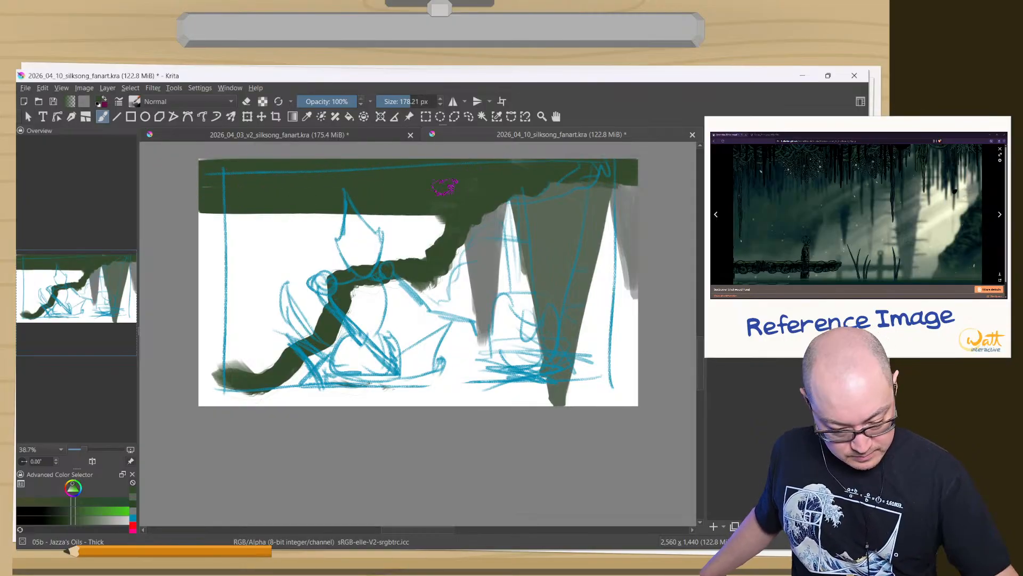
{"action": "mouse_move", "coordinate": [445, 187]}
{"action": "left_mouse_down"}
{"action": "mouse_move", "coordinate": [413, 256]}
{"action": "mouse_move", "coordinate": [458, 211]}
{"action": "mouse_move", "coordinate": [365, 257]}
{"action": "mouse_move", "coordinate": [406, 237]}
{"action": "mouse_move", "coordinate": [341, 232]}
{"action": "mouse_move", "coordinate": [352, 243]}
{"action": "mouse_move", "coordinate": [404, 241]}
{"action": "mouse_move", "coordinate": [322, 266]}
{"action": "mouse_move", "coordinate": [325, 283]}
{"action": "mouse_move", "coordinate": [267, 348]}
{"action": "mouse_move", "coordinate": [283, 345]}
{"action": "mouse_move", "coordinate": [239, 385]}
{"action": "mouse_move", "coordinate": [197, 370]}
{"action": "mouse_move", "coordinate": [284, 191]}
{"action": "mouse_move", "coordinate": [281, 206]}
{"action": "mouse_move", "coordinate": [377, 213]}
{"action": "mouse_move", "coordinate": [239, 212]}
{"action": "mouse_move", "coordinate": [309, 204]}
{"action": "mouse_move", "coordinate": [321, 228]}
{"action": "mouse_move", "coordinate": [245, 224]}
{"action": "mouse_move", "coordinate": [290, 239]}
{"action": "mouse_move", "coordinate": [221, 247]}
{"action": "mouse_move", "coordinate": [289, 294]}
{"action": "mouse_move", "coordinate": [212, 341]}
{"action": "mouse_move", "coordinate": [229, 363]}
{"action": "mouse_move", "coordinate": [205, 392]}
{"action": "left_mouse_up"}
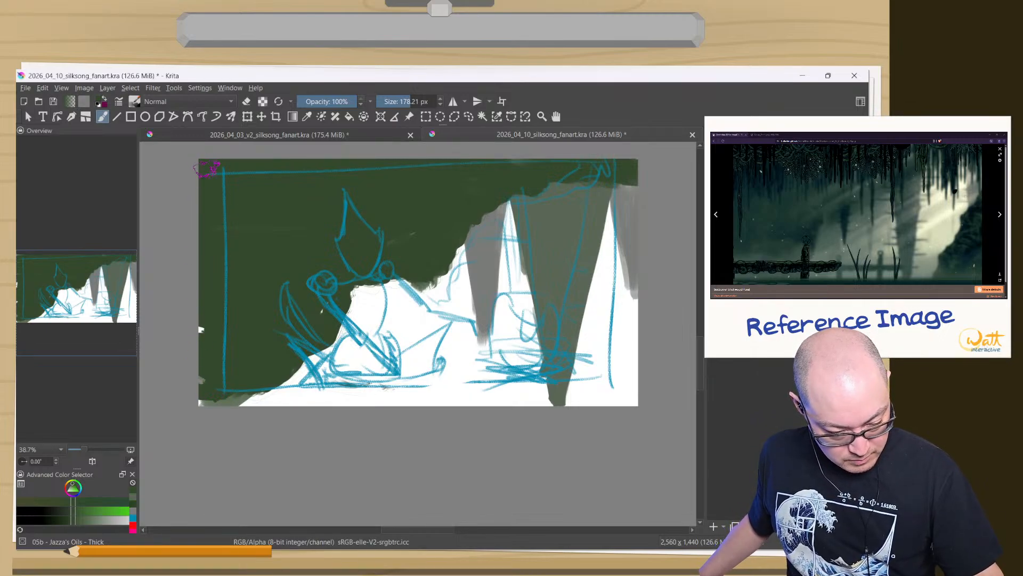
{"action": "left_click_drag", "start_coordinate": [206, 168], "coordinate": [202, 409]}
{"action": "left_click_drag", "start_coordinate": [319, 300], "coordinate": [313, 307]}
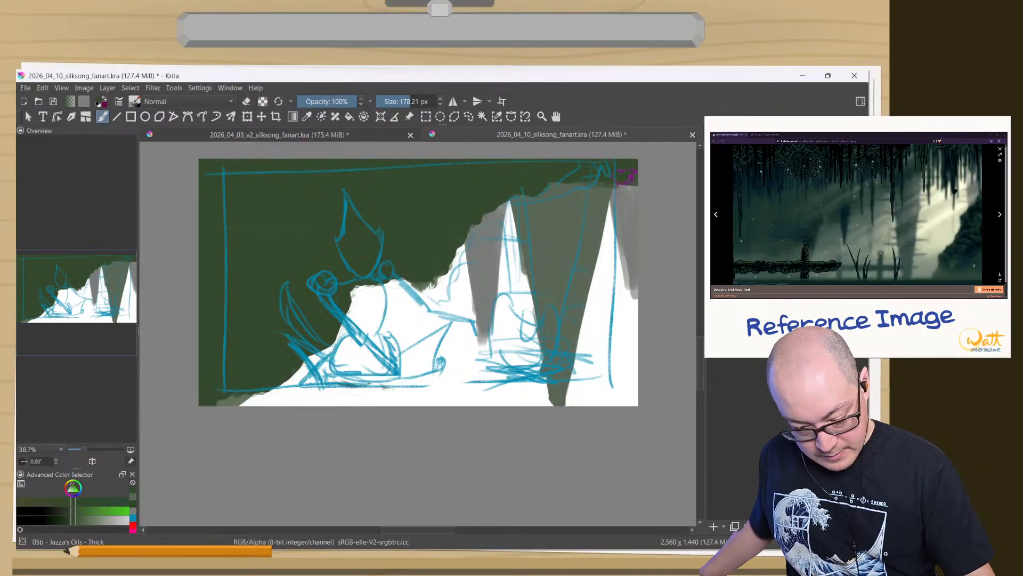
{"action": "left_click_drag", "start_coordinate": [629, 171], "coordinate": [650, 179]}
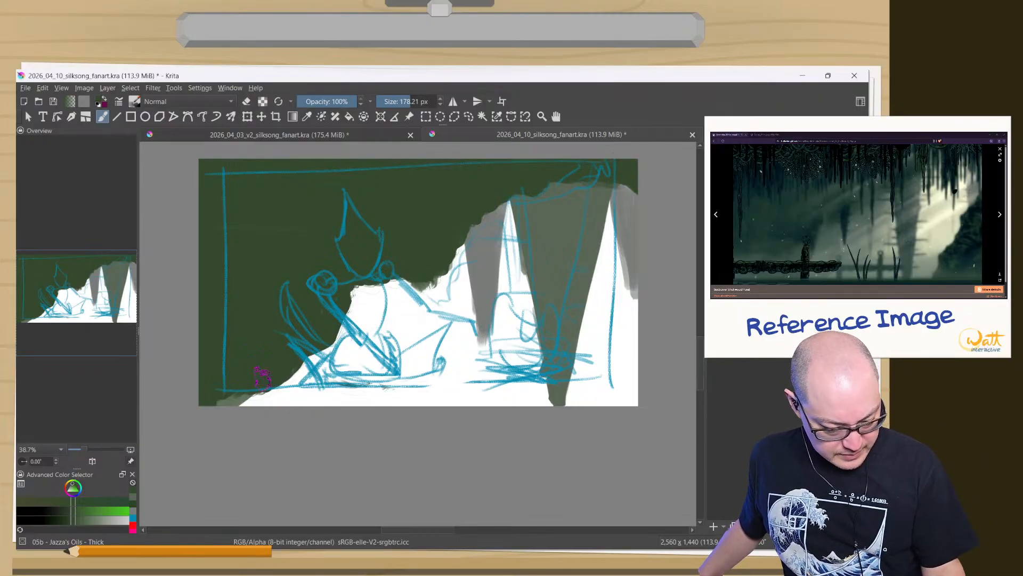
- Shift the brush colour from the mid dark green to a darker, bluish green, trying yellower hues along the way
{"action": "right_click", "coordinate": [305, 367]}
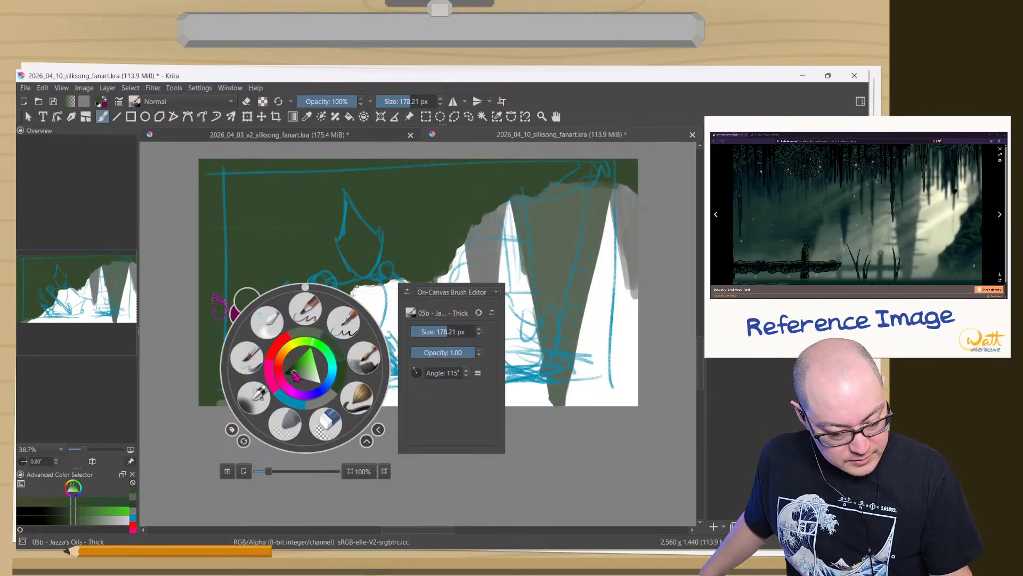
{"action": "left_click", "coordinate": [296, 374]}
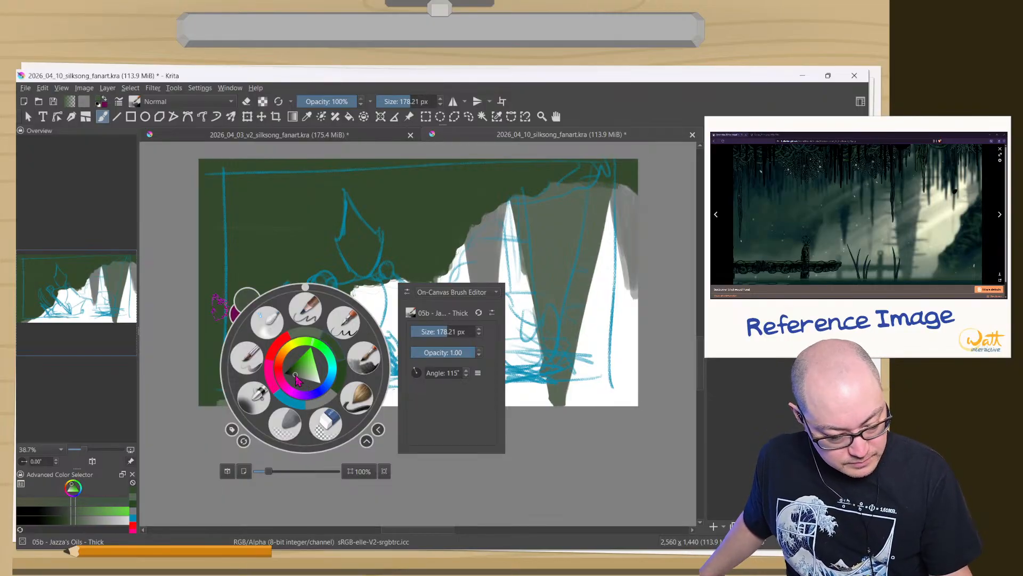
{"action": "left_click", "coordinate": [292, 375]}
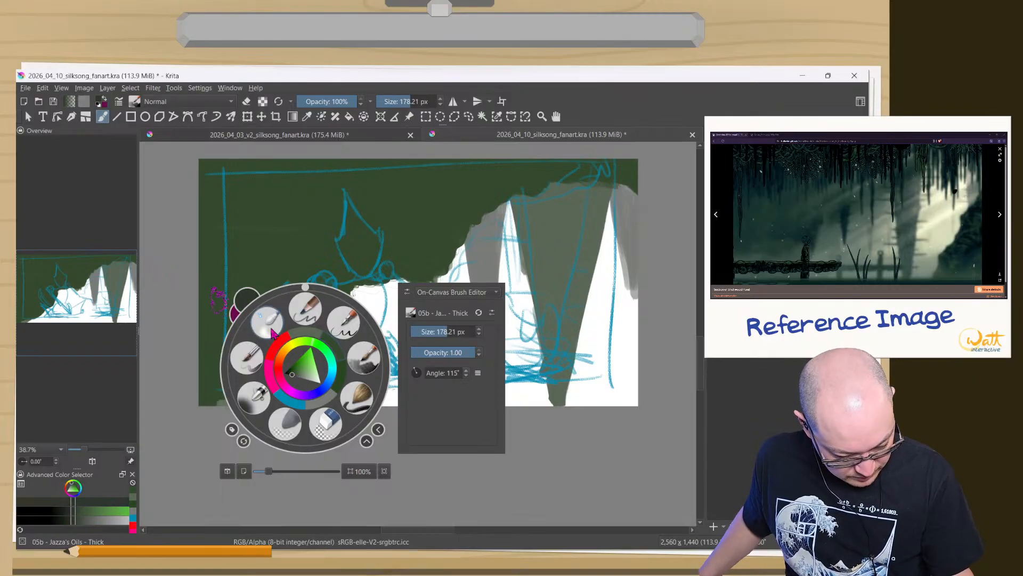
{"action": "left_click_drag", "start_coordinate": [310, 345], "coordinate": [304, 346]}
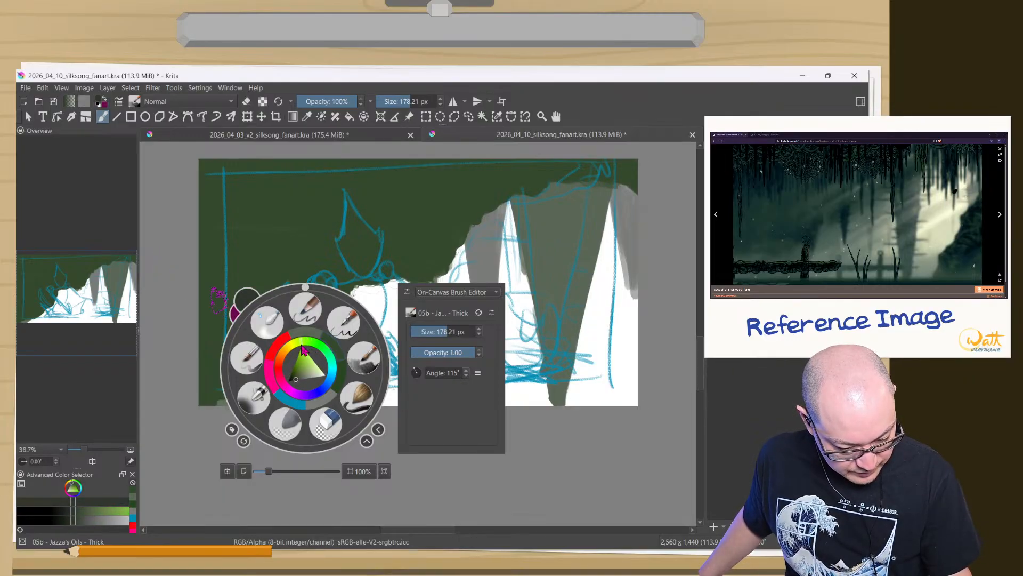
{"action": "left_click", "coordinate": [301, 377]}
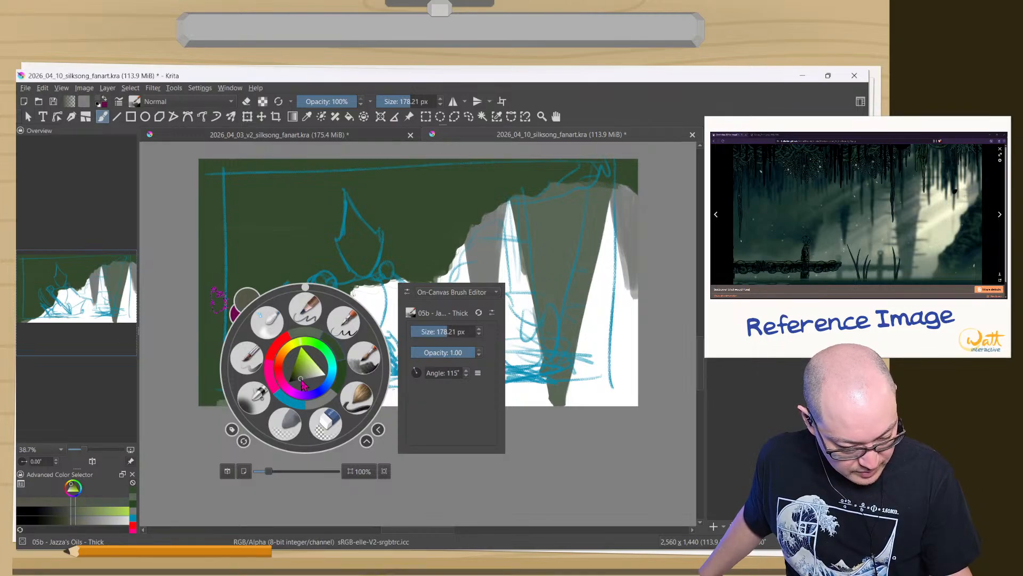
{"action": "left_click", "coordinate": [296, 377]}
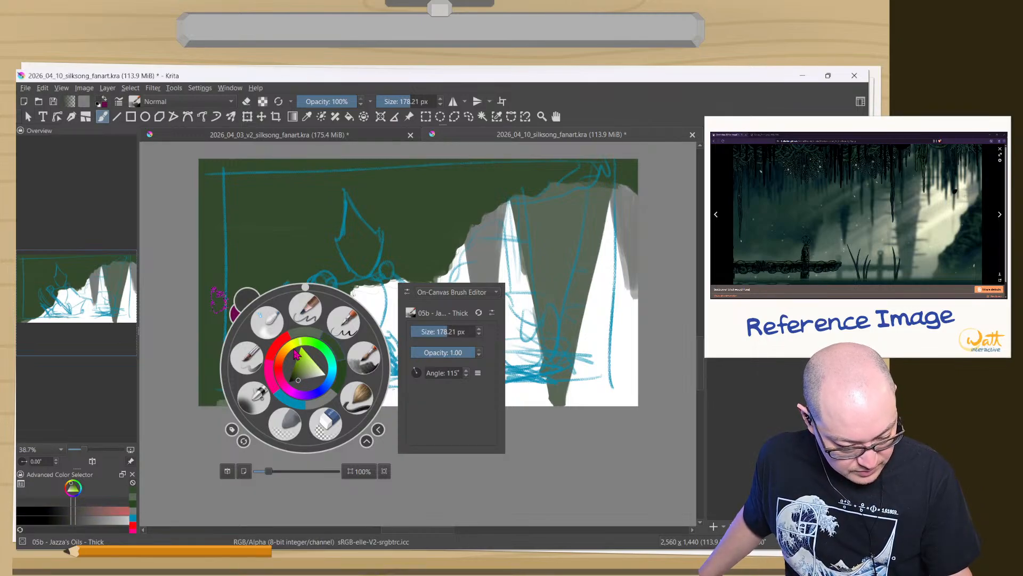
{"action": "left_click", "coordinate": [296, 354]}
{"action": "left_click", "coordinate": [292, 357]}
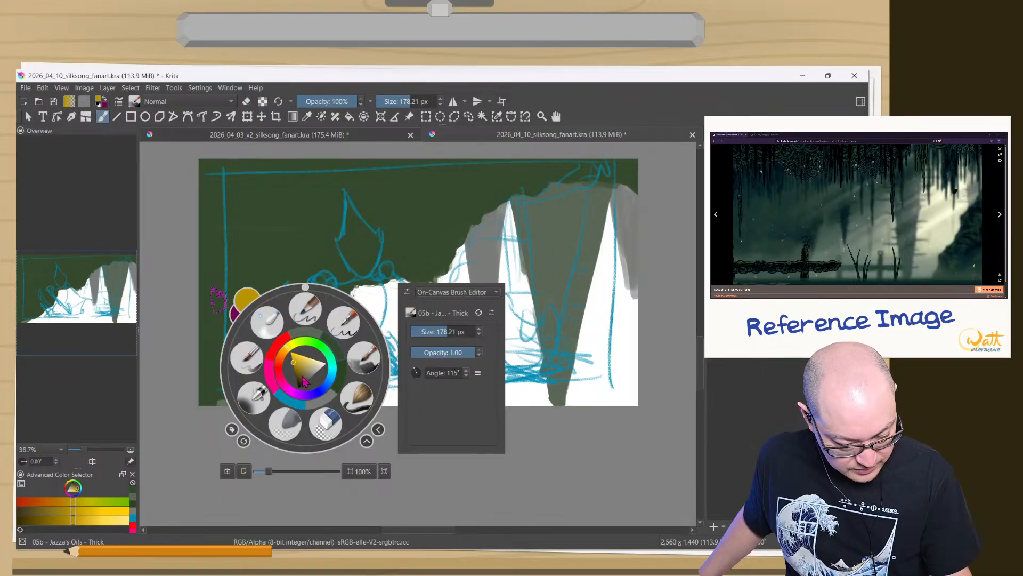
{"action": "left_click_drag", "start_coordinate": [302, 376], "coordinate": [305, 339]}
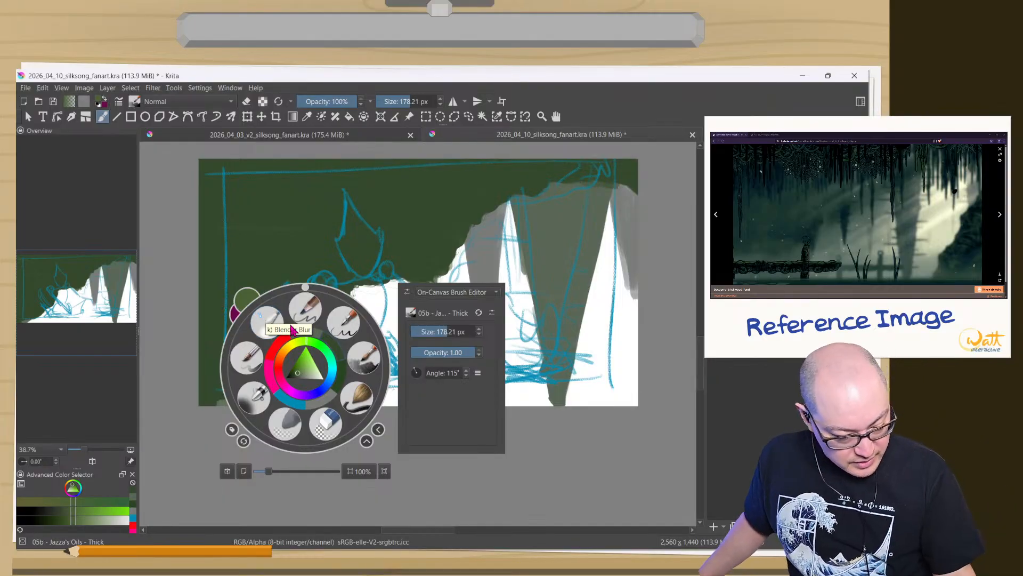
{"action": "left_click_drag", "start_coordinate": [316, 353], "coordinate": [297, 368]}
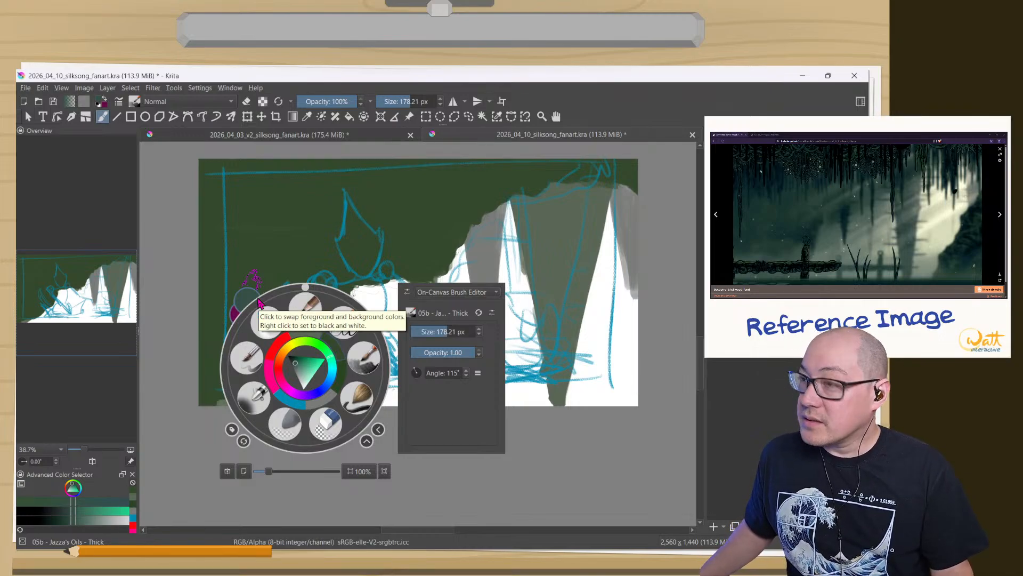
{"action": "right_click", "coordinate": [379, 366]}
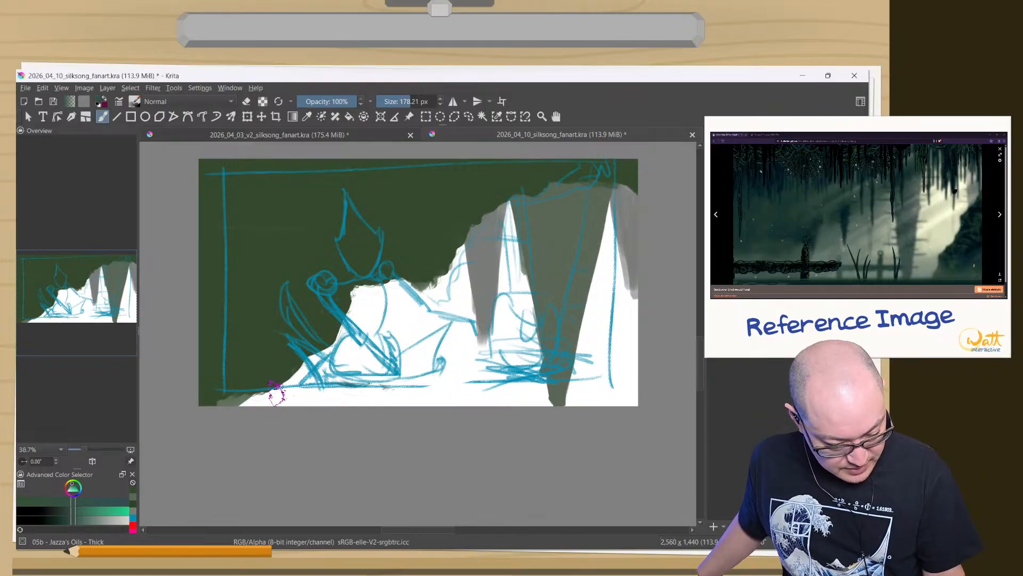
- Try to paint a dark bluish-green ground strip along the page's lower edge beneath the character, and undo its strokes
{"action": "mouse_move", "coordinate": [276, 392]}
{"action": "left_mouse_down"}
{"action": "mouse_move", "coordinate": [290, 389]}
{"action": "mouse_move", "coordinate": [229, 381]}
{"action": "mouse_move", "coordinate": [334, 387]}
{"action": "left_mouse_up"}
{"action": "left_click_drag", "start_coordinate": [233, 385], "coordinate": [405, 393]}
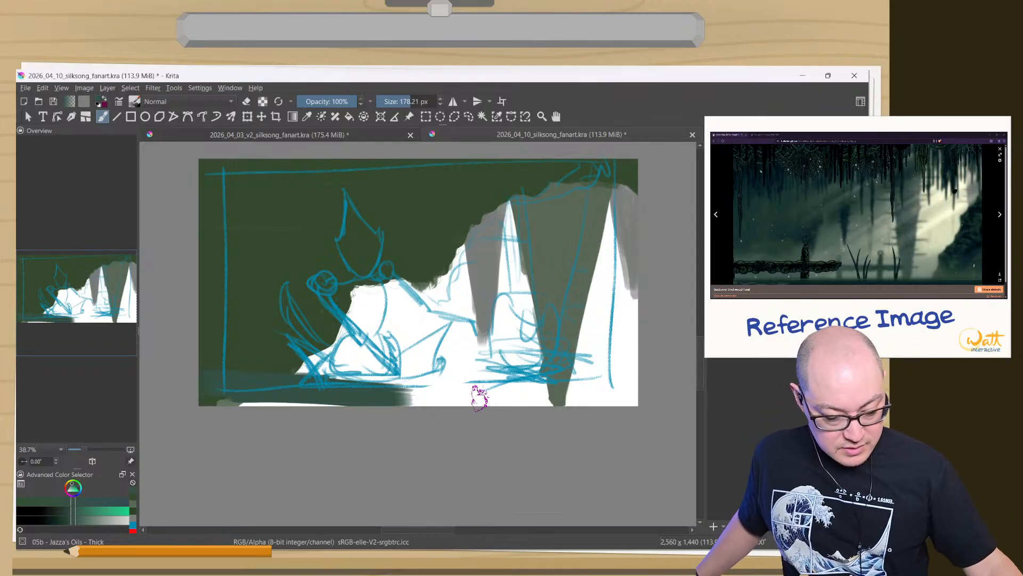
{"action": "mouse_move", "coordinate": [388, 394]}
{"action": "left_mouse_down"}
{"action": "mouse_move", "coordinate": [528, 391]}
{"action": "mouse_move", "coordinate": [512, 394]}
{"action": "left_mouse_up"}
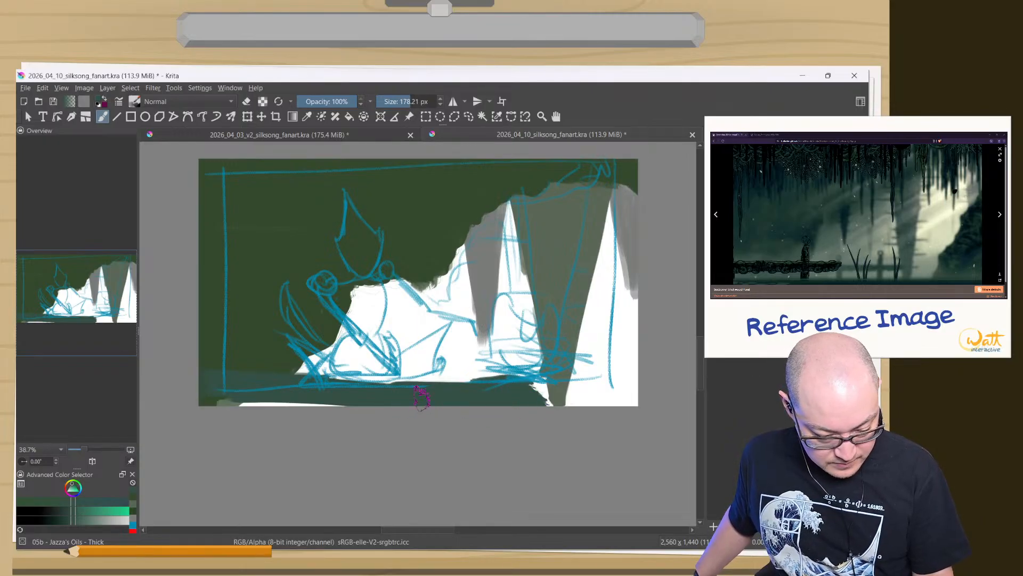
{"action": "left_click_drag", "start_coordinate": [421, 397], "coordinate": [201, 399]}
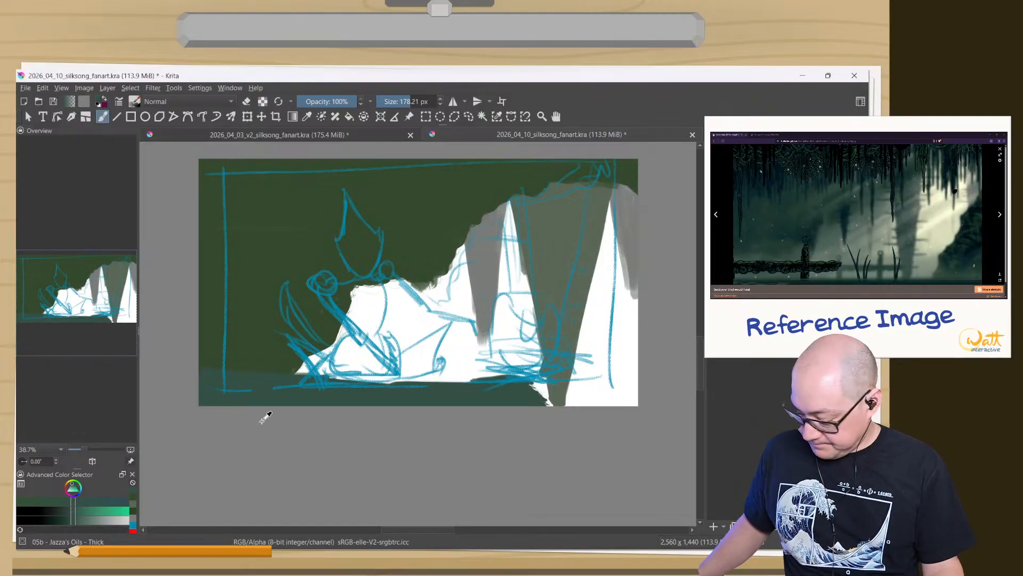
{"action": "key", "text": "ctrl+z"}
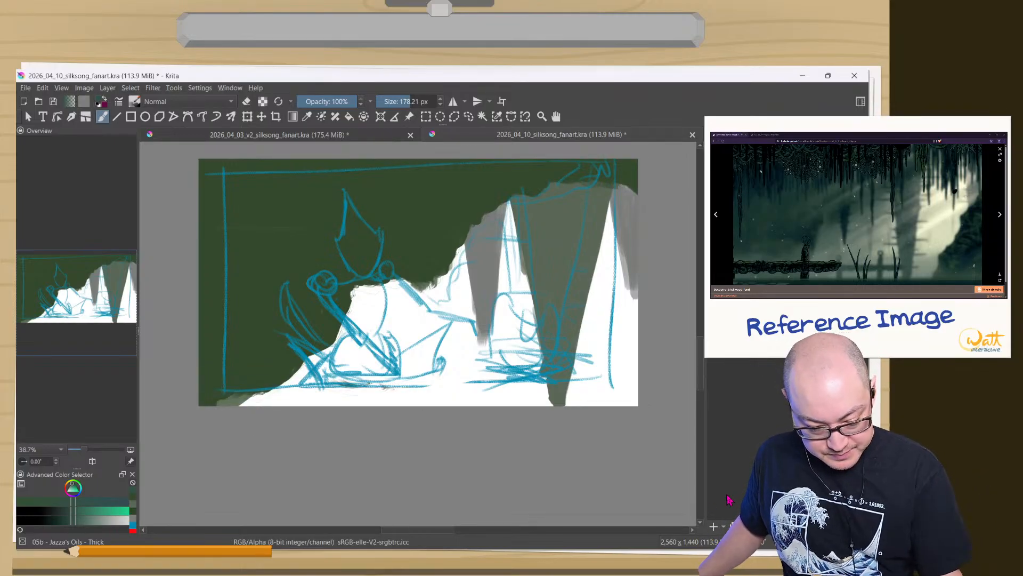
- Repaint the dark bluish-green ground from the page's lower edge up to the character's feet, rounding its end near the large trunk's tip
{"action": "mouse_move", "coordinate": [509, 388]}
{"action": "left_mouse_down"}
{"action": "mouse_move", "coordinate": [200, 394]}
{"action": "mouse_move", "coordinate": [427, 388]}
{"action": "left_mouse_up"}
{"action": "left_click_drag", "start_coordinate": [235, 394], "coordinate": [508, 394]}
{"action": "mouse_move", "coordinate": [535, 406]}
{"action": "left_mouse_down"}
{"action": "mouse_move", "coordinate": [458, 416]}
{"action": "mouse_move", "coordinate": [496, 393]}
{"action": "mouse_move", "coordinate": [377, 387]}
{"action": "left_mouse_up"}
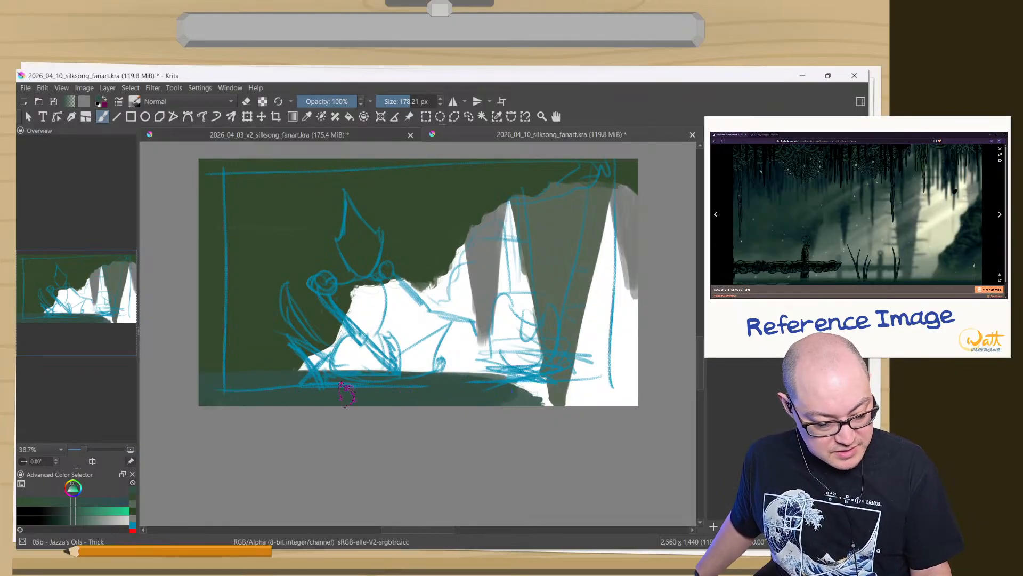
{"action": "mouse_move", "coordinate": [248, 399]}
{"action": "left_mouse_down"}
{"action": "mouse_move", "coordinate": [534, 404]}
{"action": "mouse_move", "coordinate": [473, 396]}
{"action": "mouse_move", "coordinate": [522, 394]}
{"action": "mouse_move", "coordinate": [534, 402]}
{"action": "mouse_move", "coordinate": [378, 397]}
{"action": "left_mouse_up"}
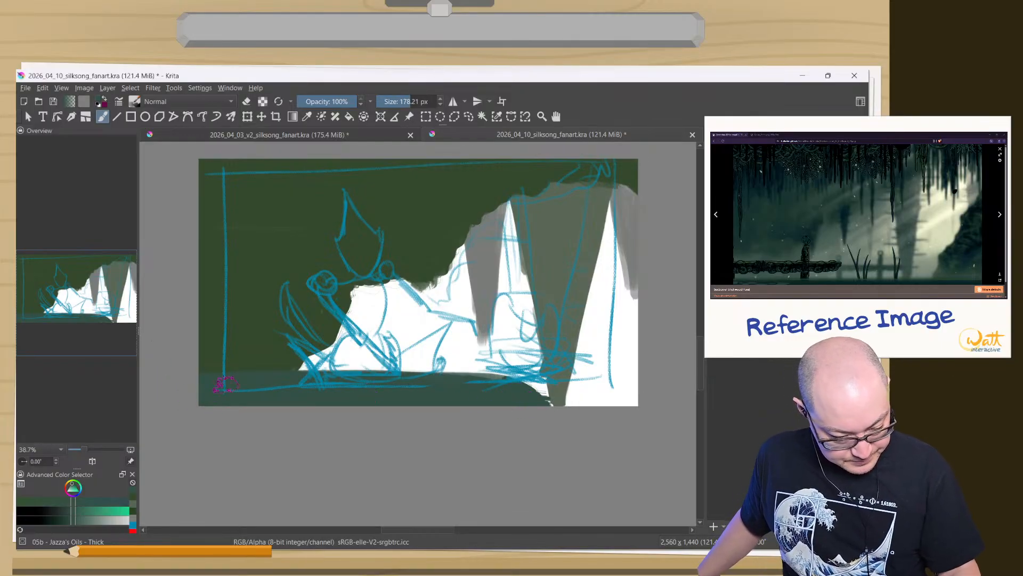
{"action": "left_click_drag", "start_coordinate": [304, 379], "coordinate": [260, 383]}
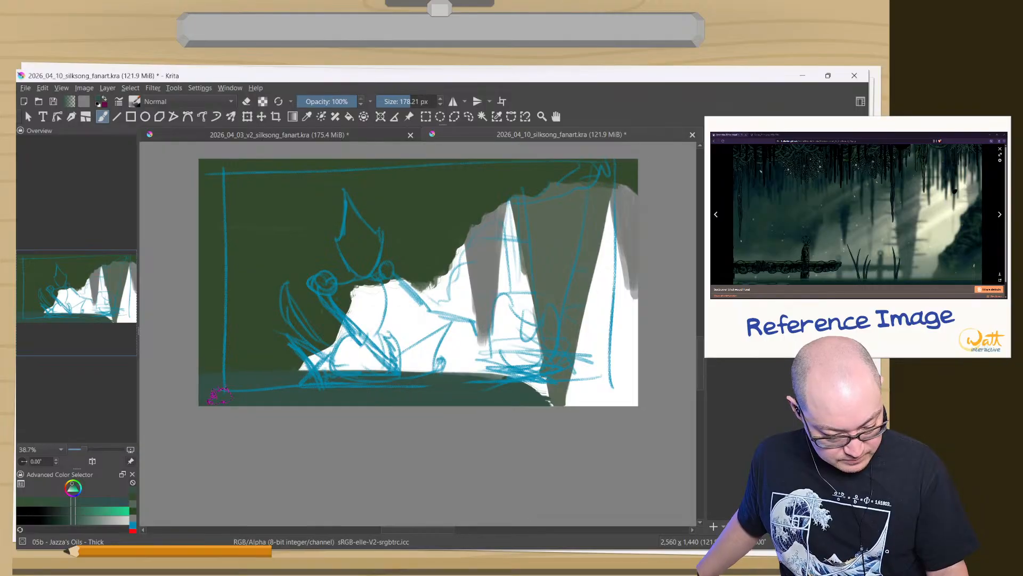
{"action": "mouse_move", "coordinate": [475, 394]}
{"action": "left_mouse_down"}
{"action": "mouse_move", "coordinate": [493, 379]}
{"action": "mouse_move", "coordinate": [480, 375]}
{"action": "left_mouse_up"}
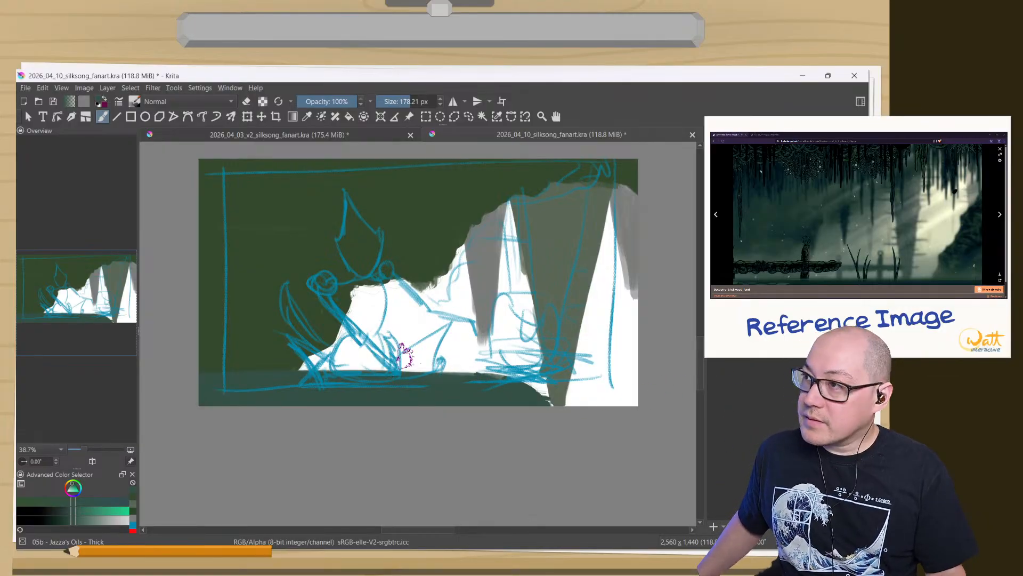
- Mix a pale, desaturated yellowish green as the foreground colour for the bright background
{"action": "right_click", "coordinate": [359, 318]}
{"action": "left_click", "coordinate": [356, 331]}
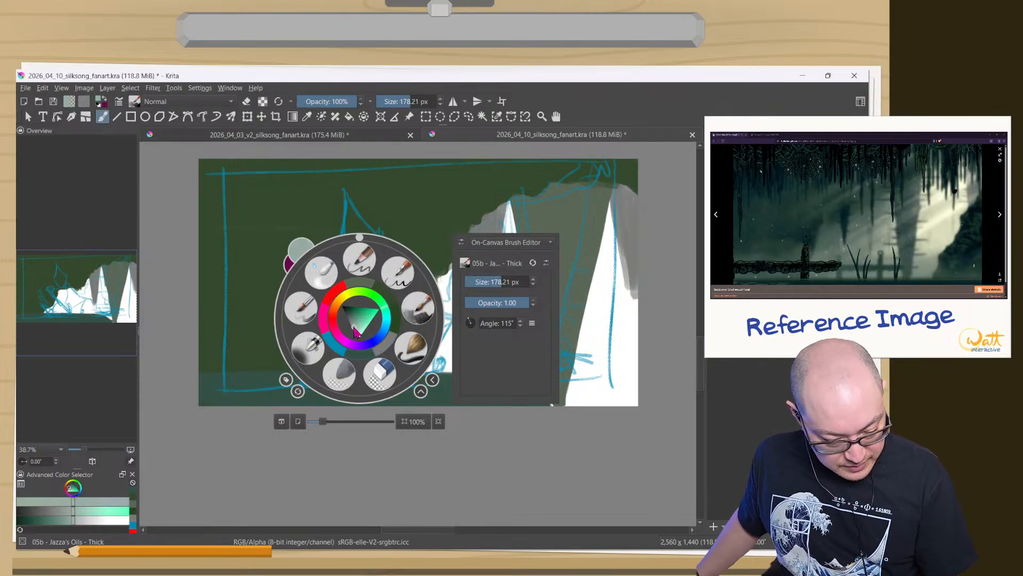
{"action": "left_click", "coordinate": [350, 297]}
{"action": "left_click", "coordinate": [368, 313]}
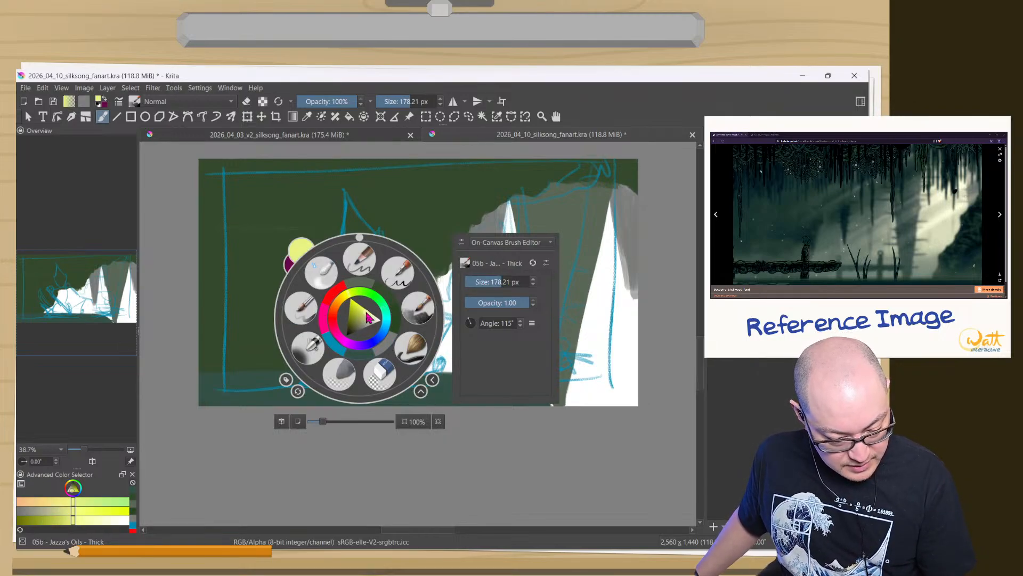
{"action": "left_click", "coordinate": [359, 295]}
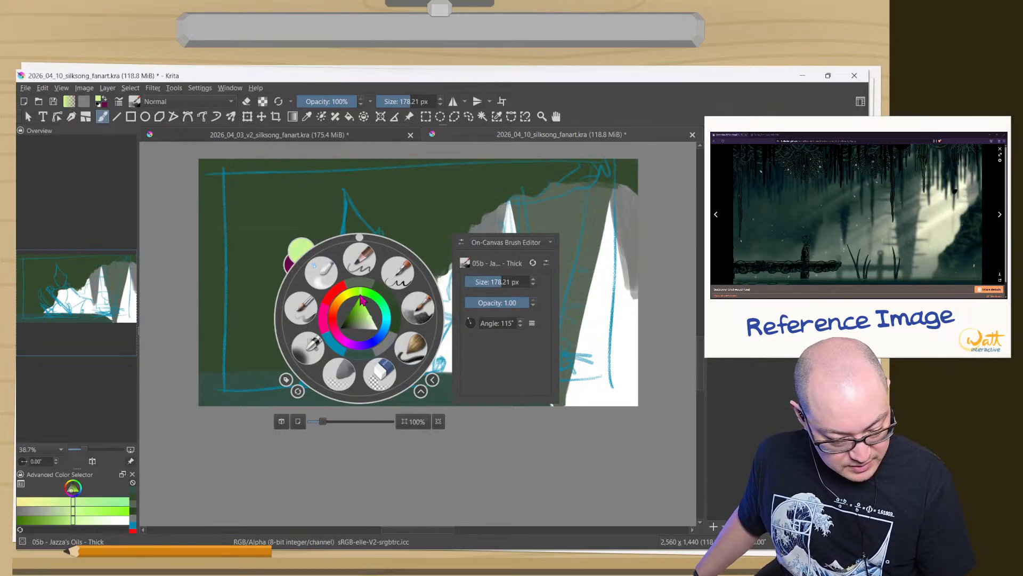
{"action": "left_click", "coordinate": [368, 321]}
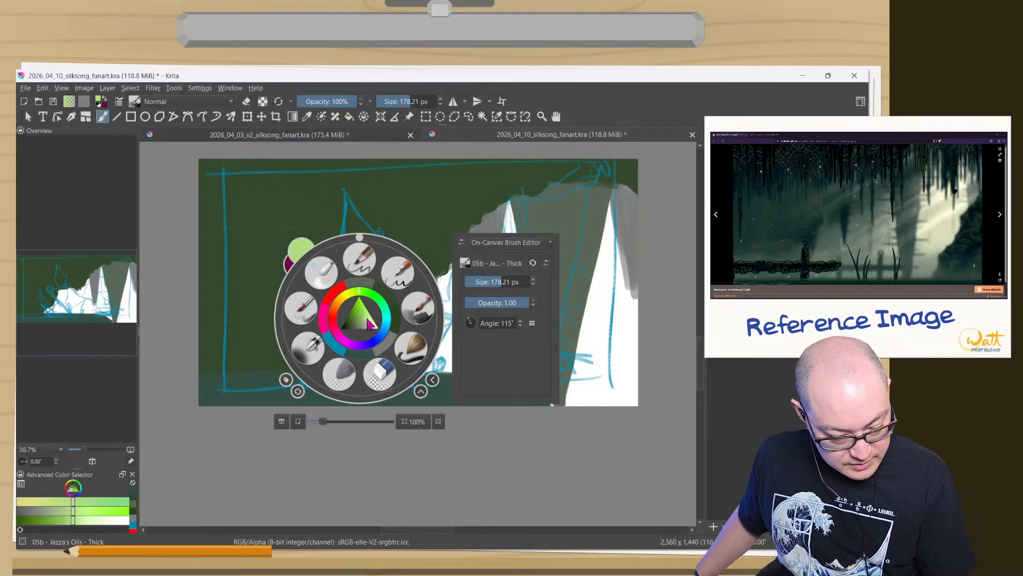
{"action": "left_click_drag", "start_coordinate": [367, 319], "coordinate": [368, 320]}
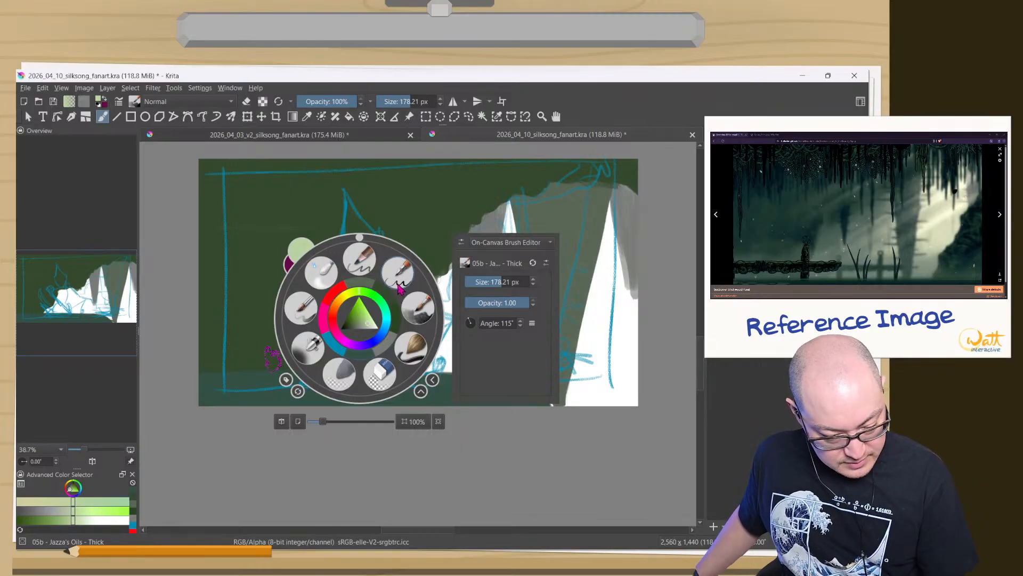
{"action": "left_click", "coordinate": [276, 229]}
- Fill the white background with the pale green and refill it with a lighter, yellower tint
{"action": "left_click", "coordinate": [349, 116]}
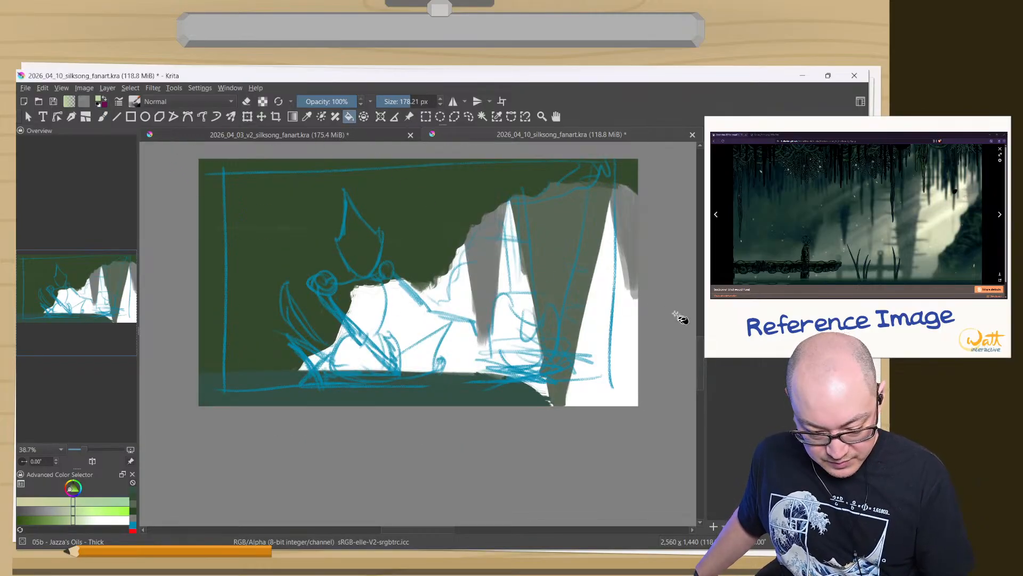
{"action": "left_click", "coordinate": [601, 350]}
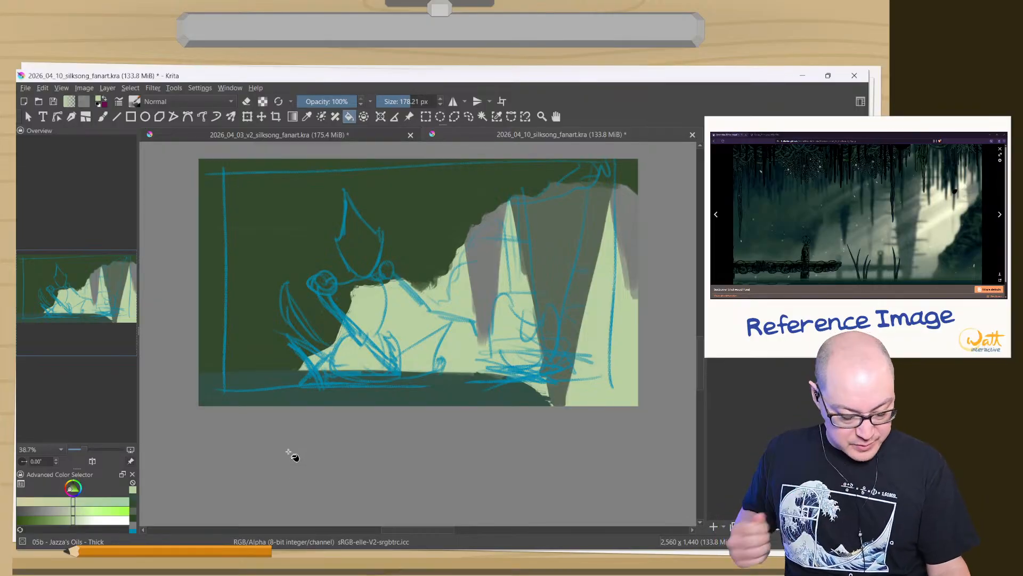
{"action": "right_click", "coordinate": [336, 326]}
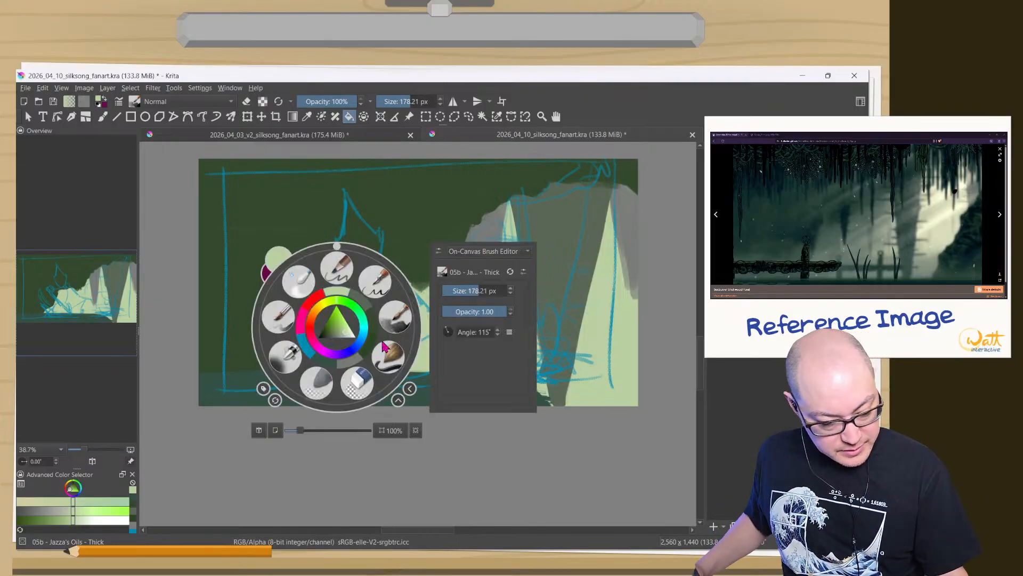
{"action": "left_click", "coordinate": [348, 333]}
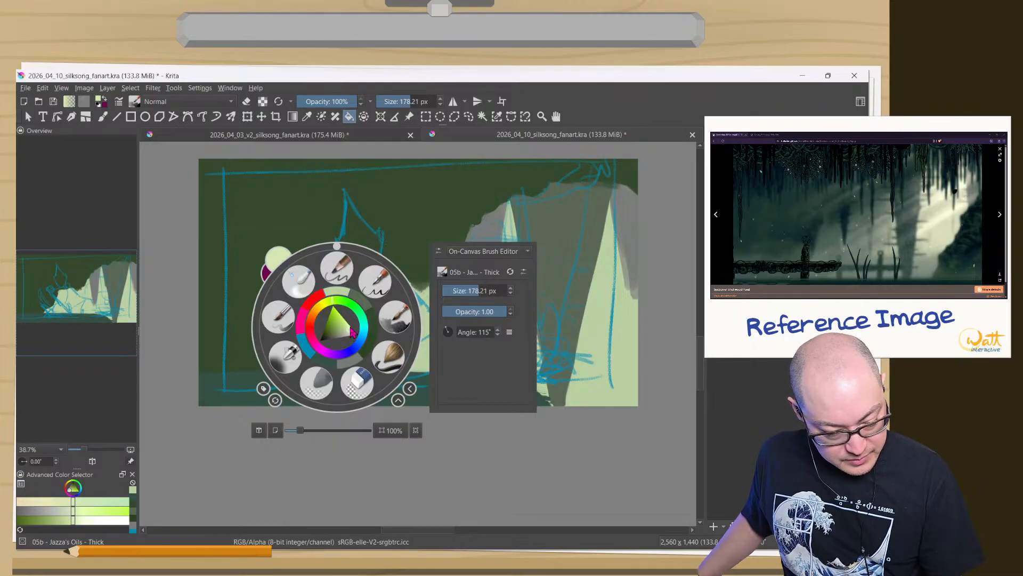
{"action": "left_click", "coordinate": [608, 341]}
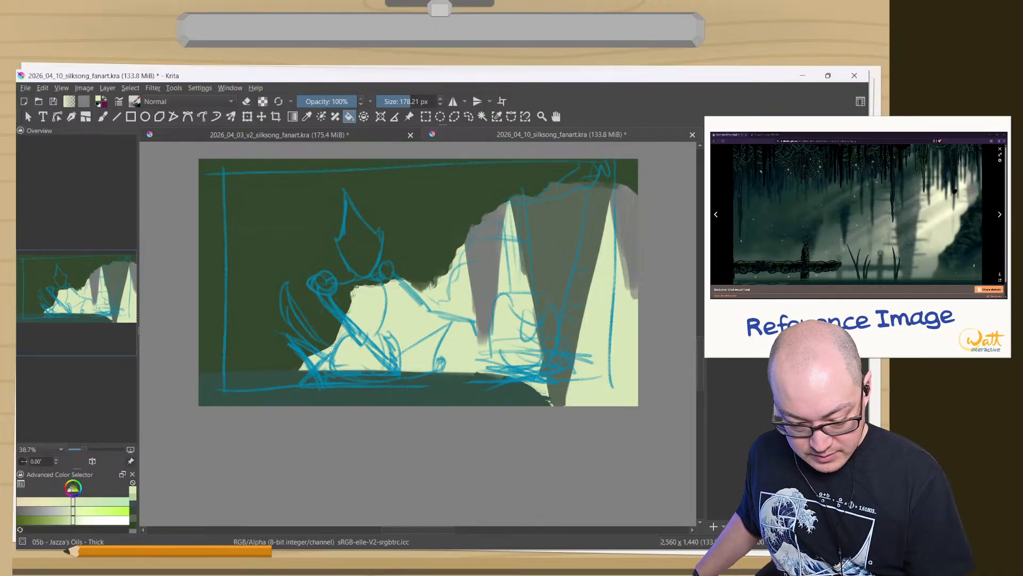
- Switch to the freehand brush and mix a dark mustard yellow as the foreground colour
{"action": "left_click", "coordinate": [714, 298]}
{"action": "left_click", "coordinate": [714, 298]}
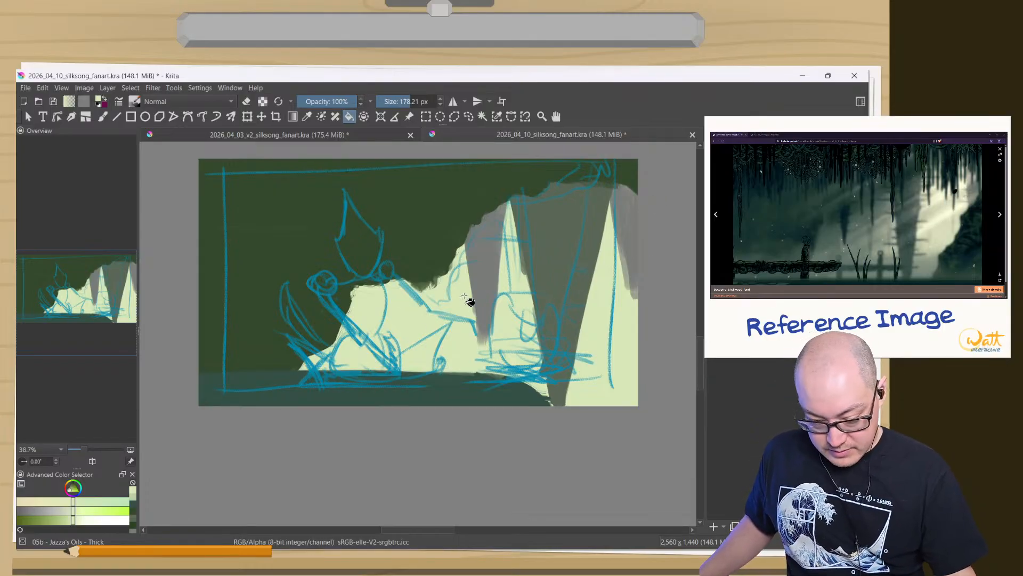
{"action": "key", "text": "b"}
{"action": "right_click", "coordinate": [482, 328]}
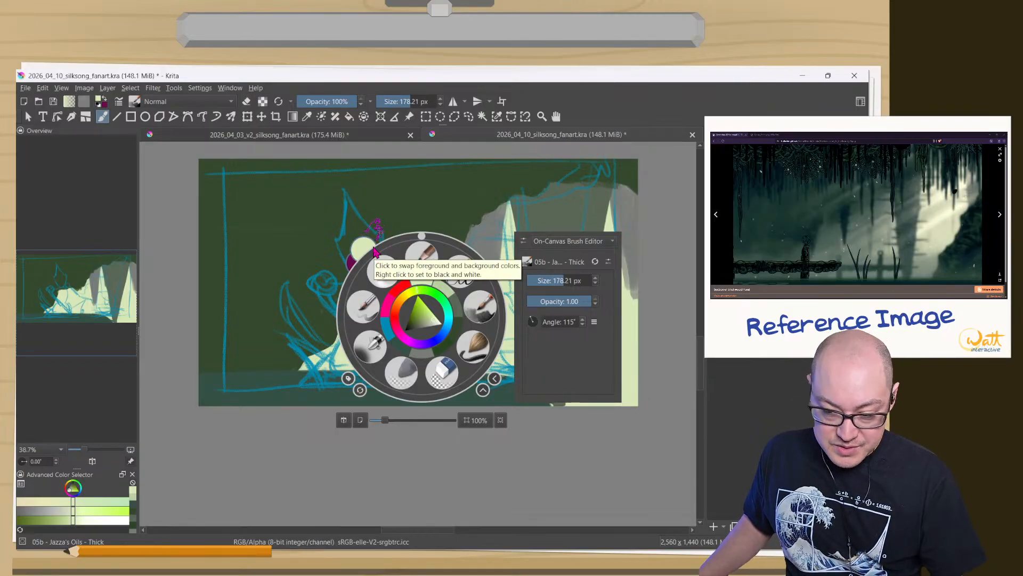
{"action": "left_click", "coordinate": [394, 314]}
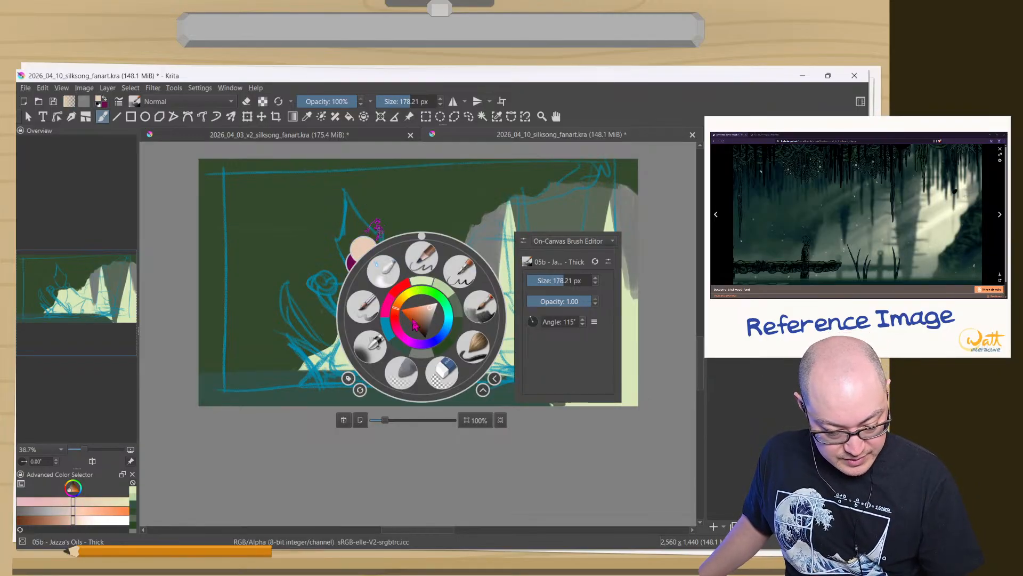
{"action": "left_click", "coordinate": [413, 321]}
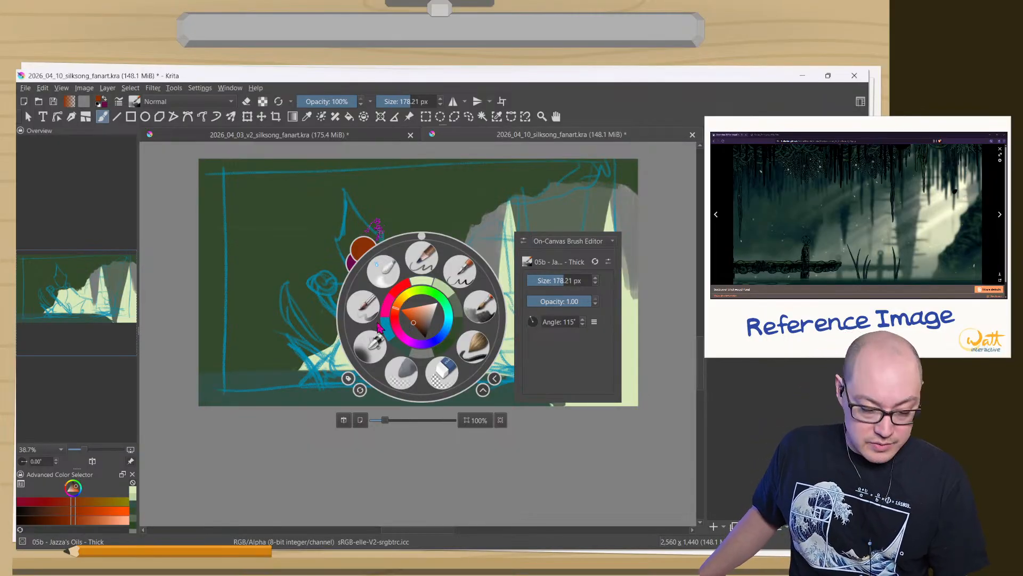
{"action": "left_click_drag", "start_coordinate": [399, 311], "coordinate": [401, 300]}
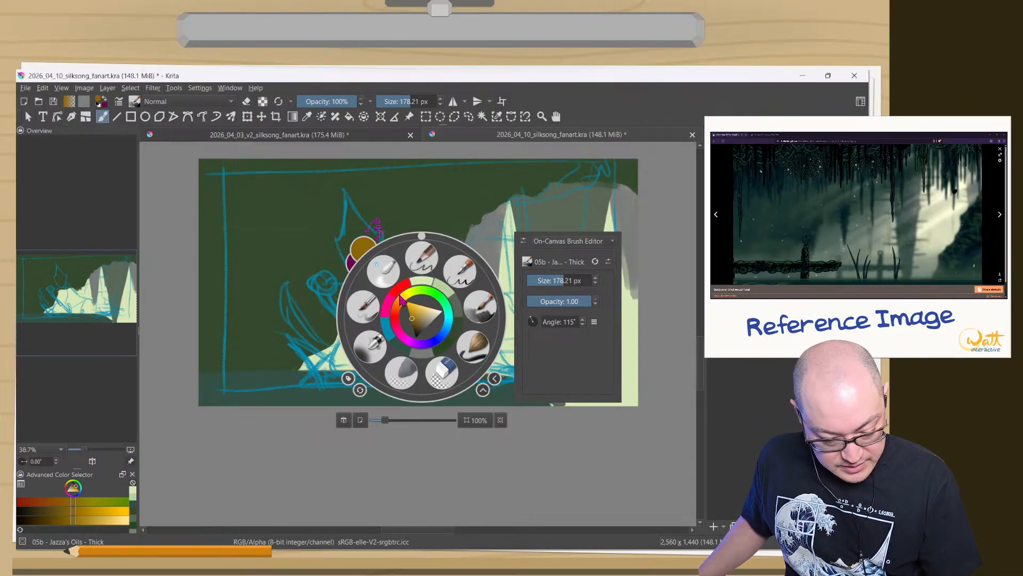
{"action": "left_click", "coordinate": [414, 317]}
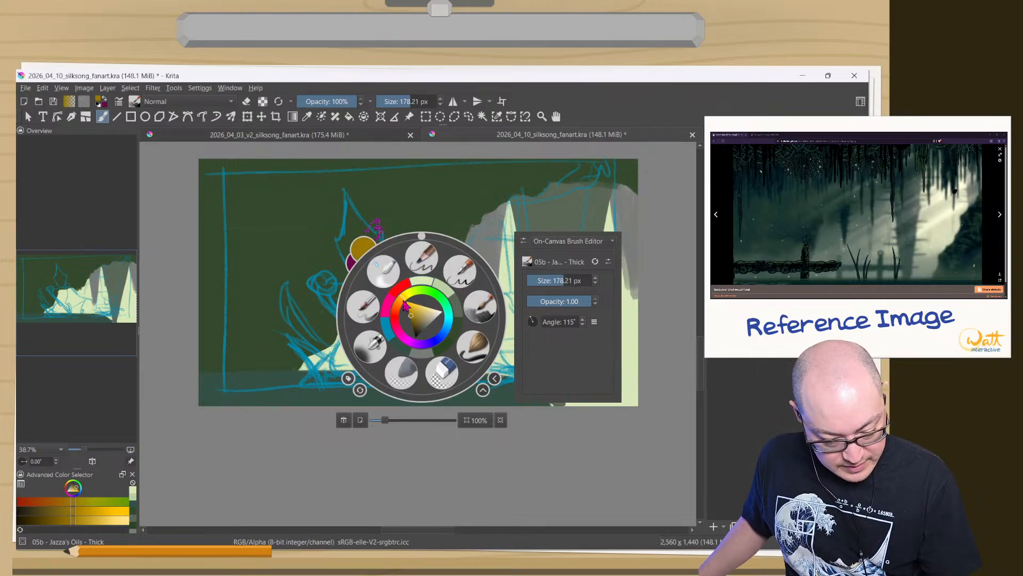
{"action": "left_click", "coordinate": [416, 318]}
{"action": "left_click", "coordinate": [415, 320]}
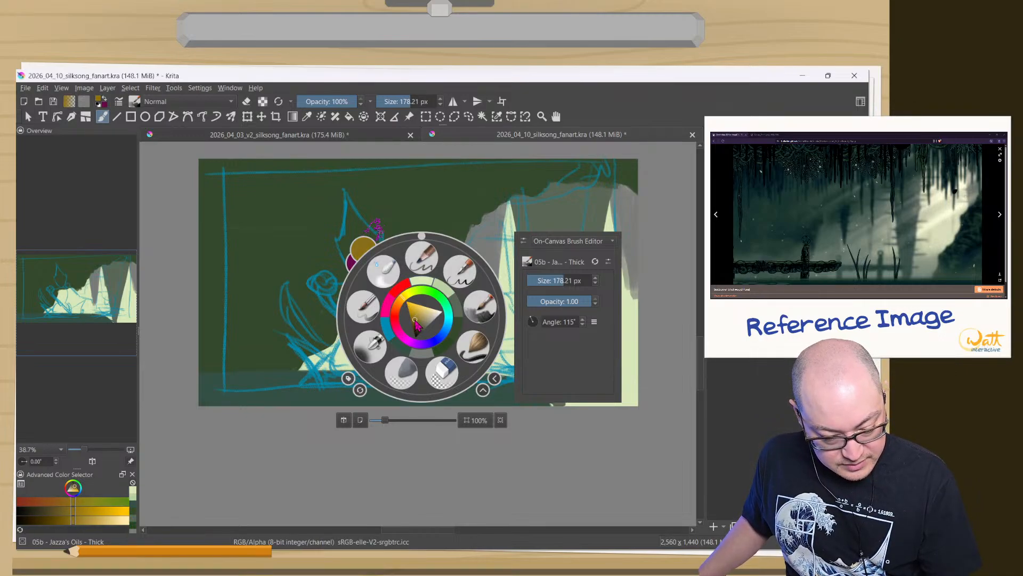
{"action": "left_click_drag", "start_coordinate": [415, 320], "coordinate": [414, 320]}
{"action": "left_click", "coordinate": [412, 321]}
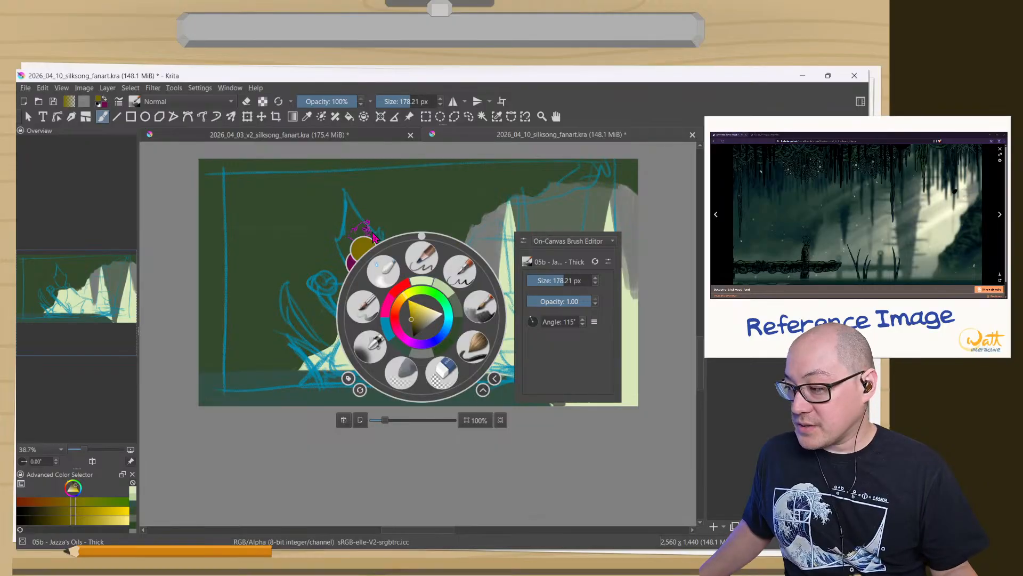
{"action": "right_click", "coordinate": [479, 314]}
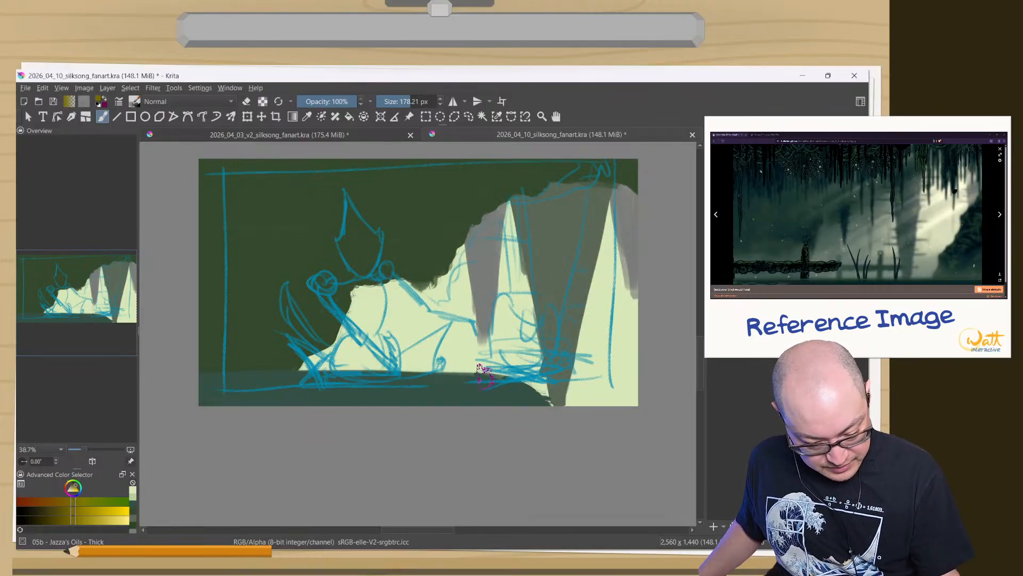
- Try to paint a mustard patch with orange-brown strokes on the ground near the large trunk's tip, and undo its strokes
{"action": "mouse_move", "coordinate": [486, 374]}
{"action": "left_mouse_down"}
{"action": "mouse_move", "coordinate": [466, 368]}
{"action": "mouse_move", "coordinate": [489, 375]}
{"action": "mouse_move", "coordinate": [458, 352]}
{"action": "mouse_move", "coordinate": [469, 382]}
{"action": "mouse_move", "coordinate": [459, 381]}
{"action": "mouse_move", "coordinate": [495, 378]}
{"action": "mouse_move", "coordinate": [482, 400]}
{"action": "mouse_move", "coordinate": [496, 379]}
{"action": "mouse_move", "coordinate": [476, 391]}
{"action": "mouse_move", "coordinate": [515, 389]}
{"action": "mouse_move", "coordinate": [447, 392]}
{"action": "left_mouse_up"}
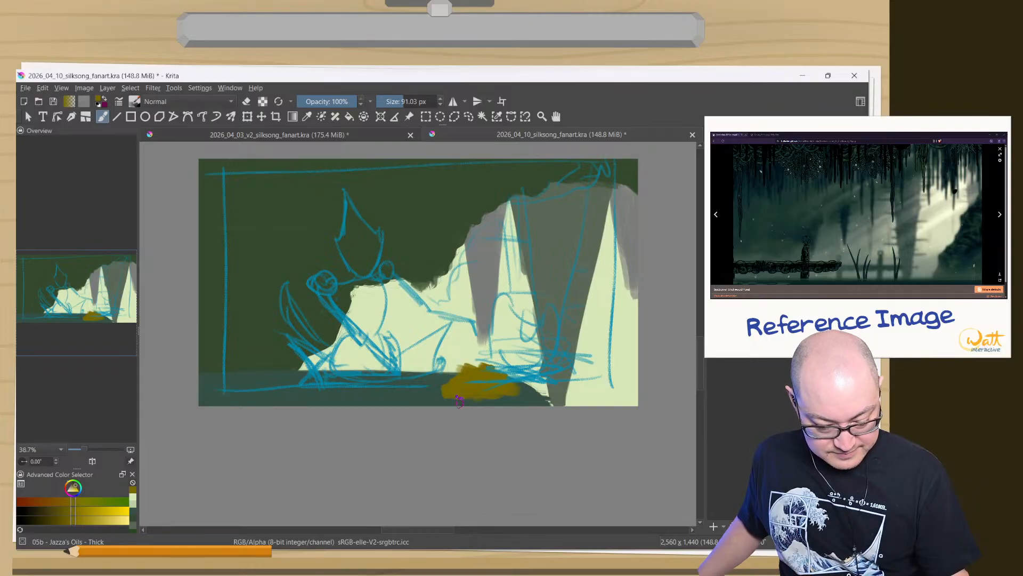
{"action": "right_click", "coordinate": [389, 357]}
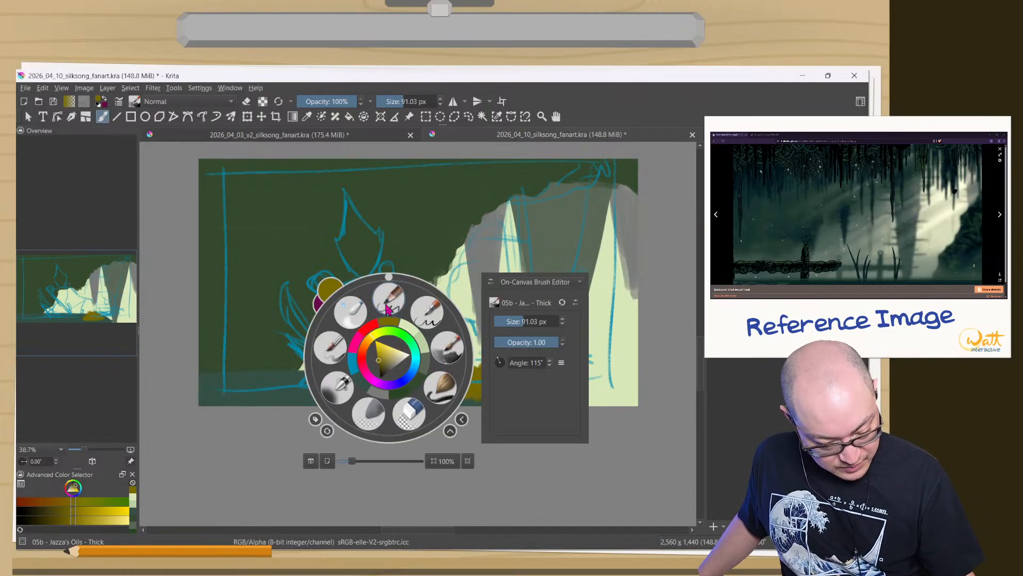
{"action": "left_click_drag", "start_coordinate": [365, 349], "coordinate": [367, 343]}
{"action": "left_click", "coordinate": [380, 361]}
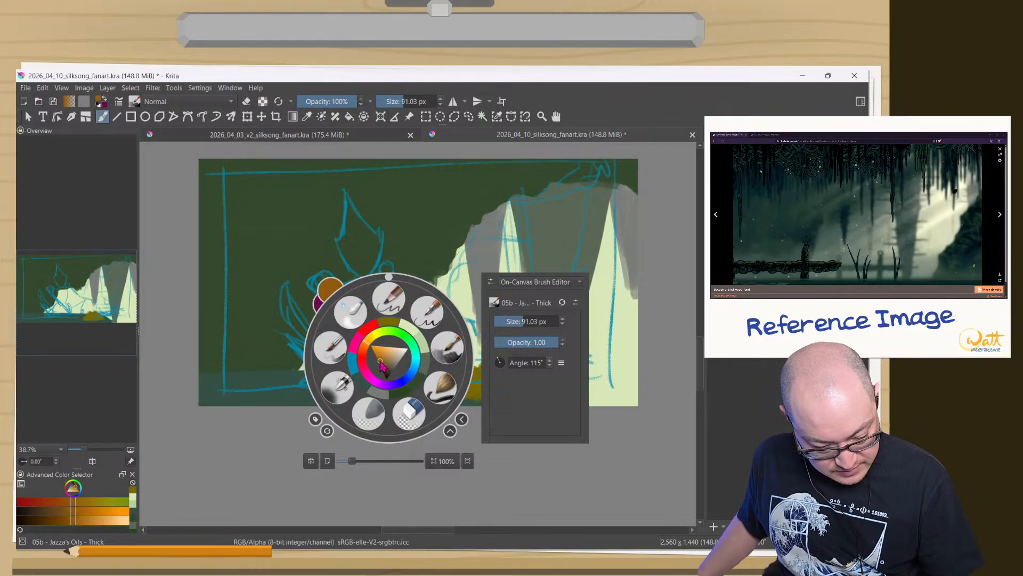
{"action": "right_click", "coordinate": [448, 345]}
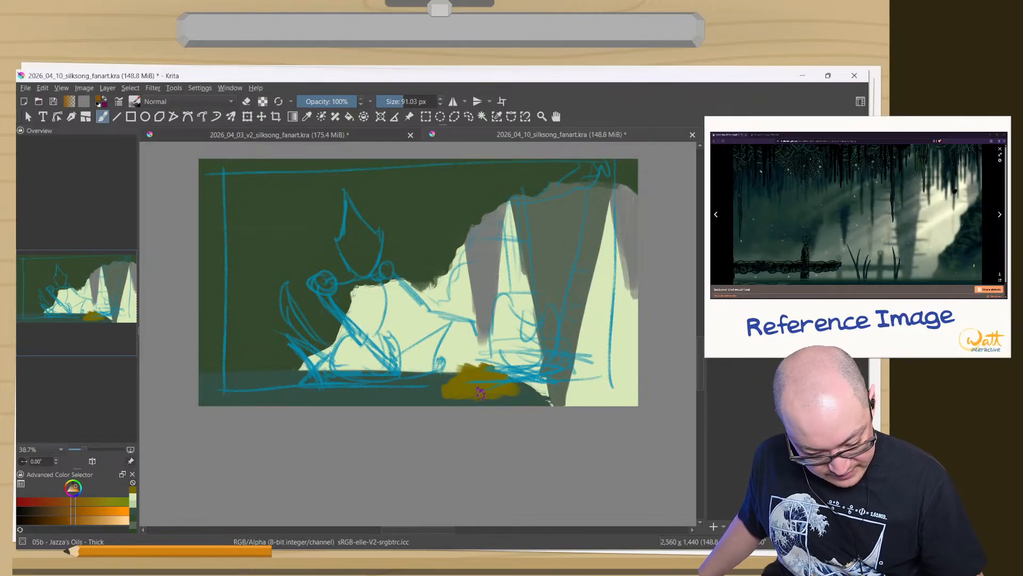
{"action": "mouse_move", "coordinate": [482, 390]}
{"action": "left_mouse_down"}
{"action": "mouse_move", "coordinate": [464, 371]}
{"action": "mouse_move", "coordinate": [470, 385]}
{"action": "mouse_move", "coordinate": [483, 377]}
{"action": "mouse_move", "coordinate": [464, 389]}
{"action": "mouse_move", "coordinate": [487, 374]}
{"action": "mouse_move", "coordinate": [457, 392]}
{"action": "left_mouse_up"}
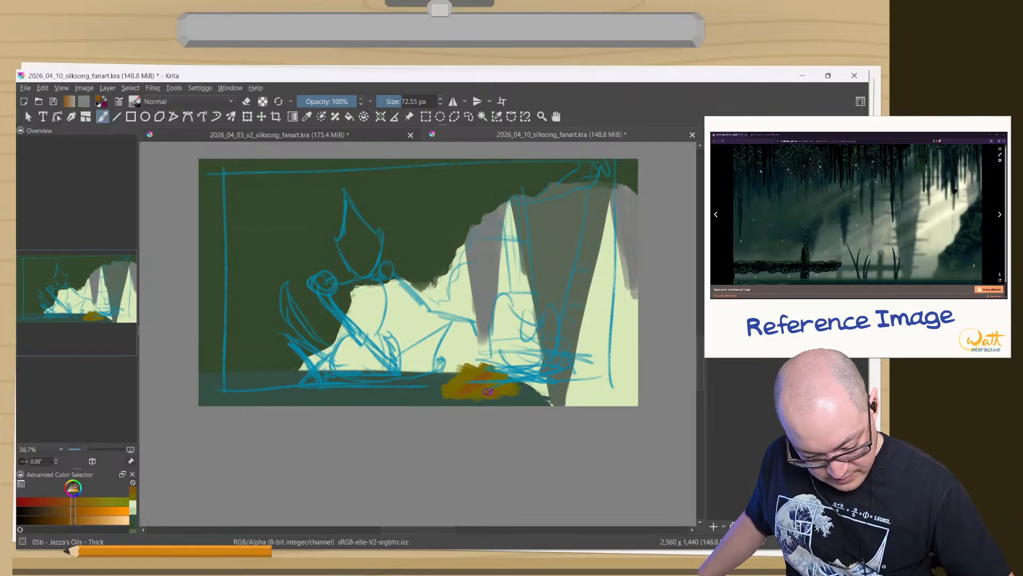
{"action": "left_click", "coordinate": [405, 455], "text": "ctrl"}
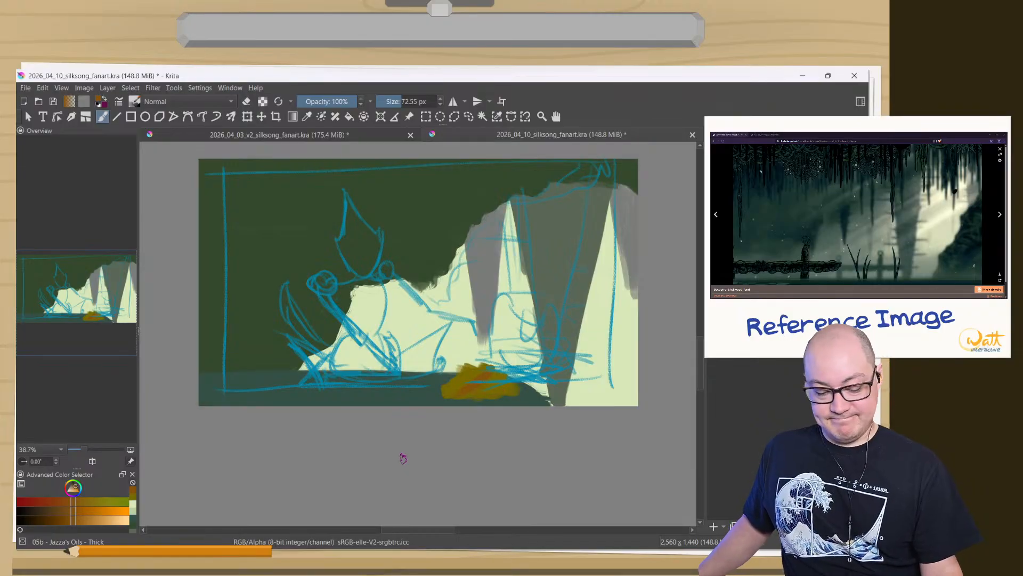
{"action": "key", "text": "ctrl+z"}
{"action": "key", "text": "ctrl+z"}
{"action": "key", "text": "ctrl+z"}
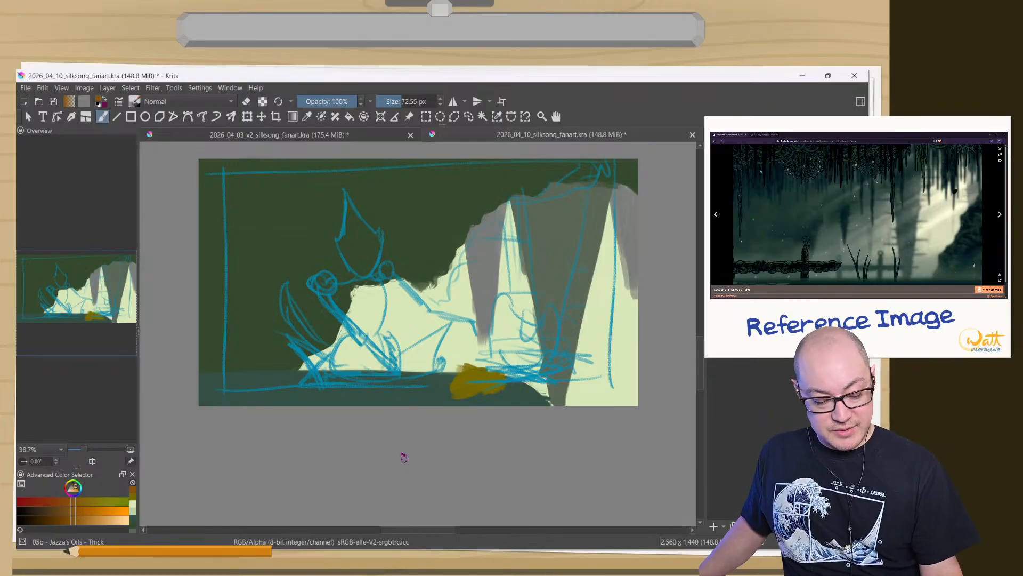
{"action": "key", "text": "ctrl+z"}
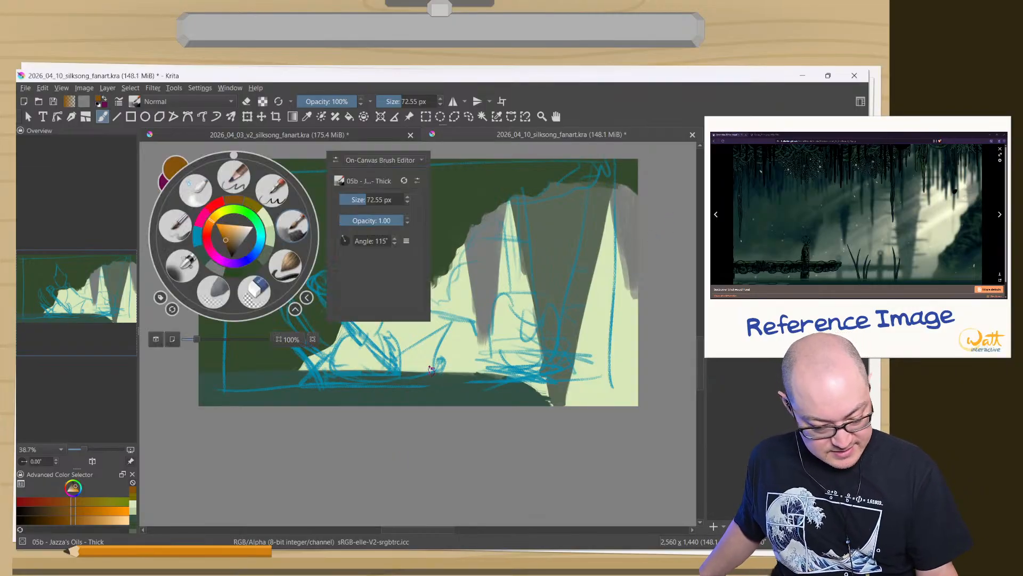
- Mix a darker brown and paint a small wood pile near the ground's rounded end with a brush of about 60 px
{"action": "right_click", "coordinate": [234, 236]}
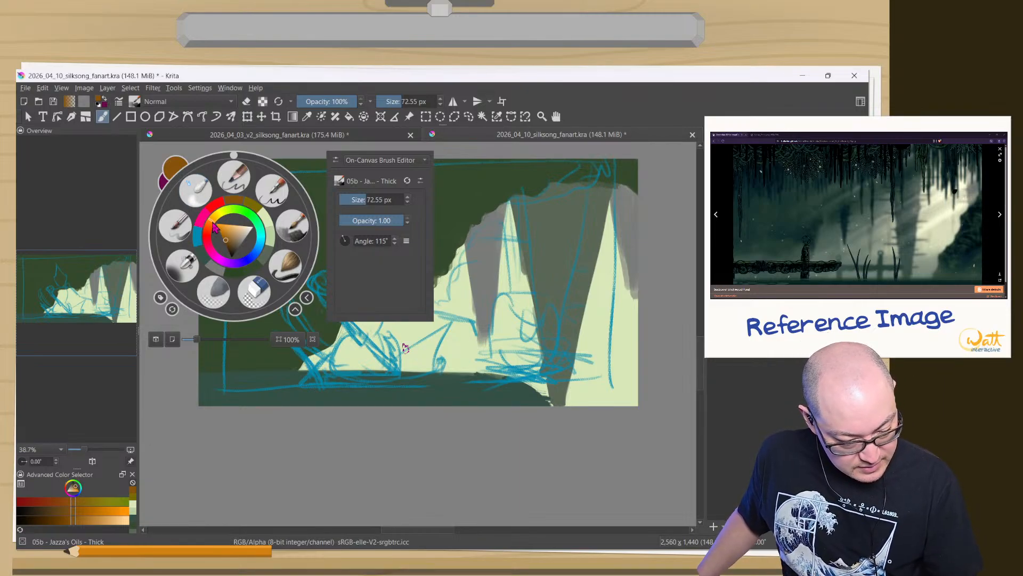
{"action": "left_click_drag", "start_coordinate": [213, 221], "coordinate": [214, 217]}
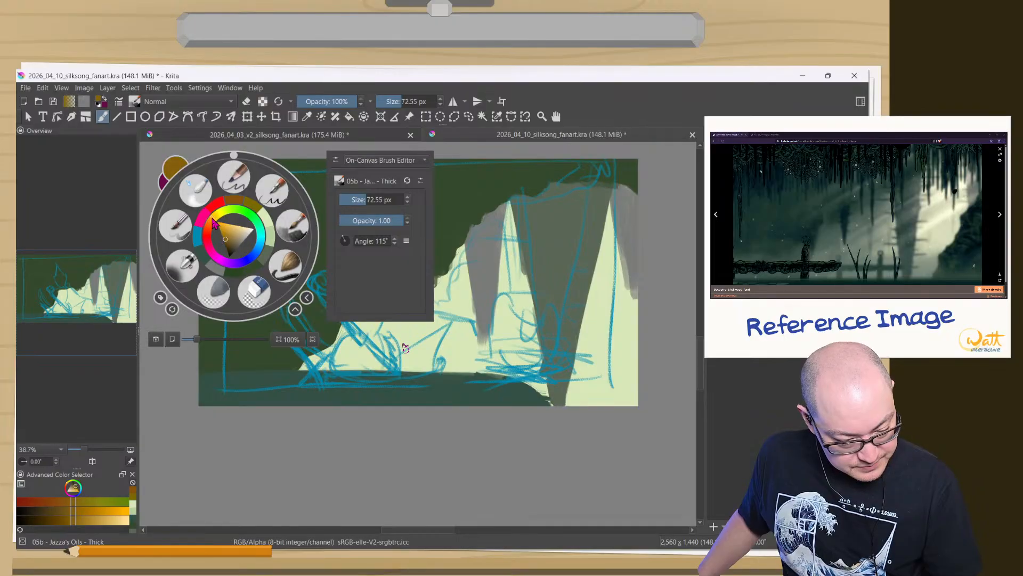
{"action": "left_click", "coordinate": [225, 243]}
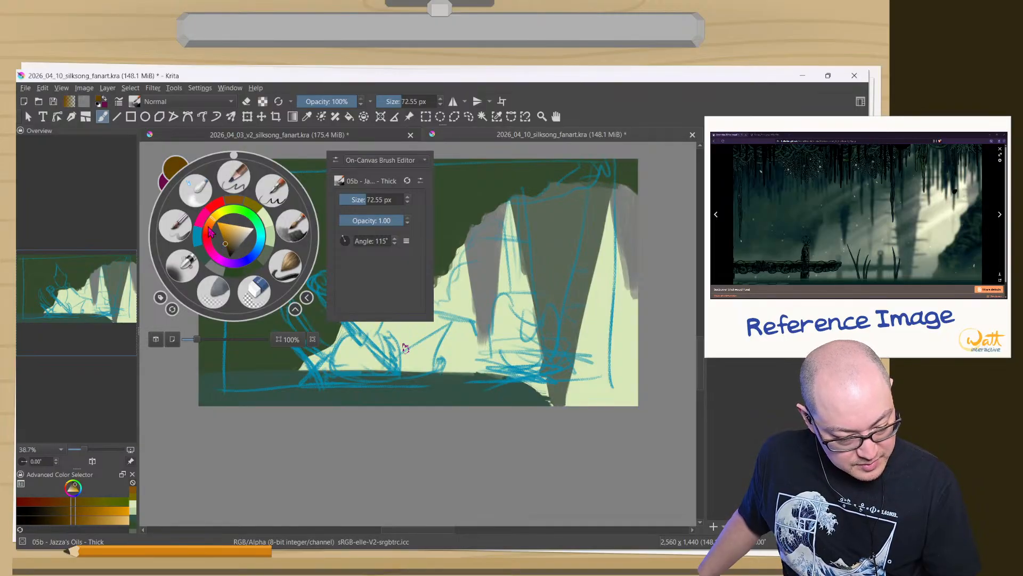
{"action": "left_click", "coordinate": [398, 361]}
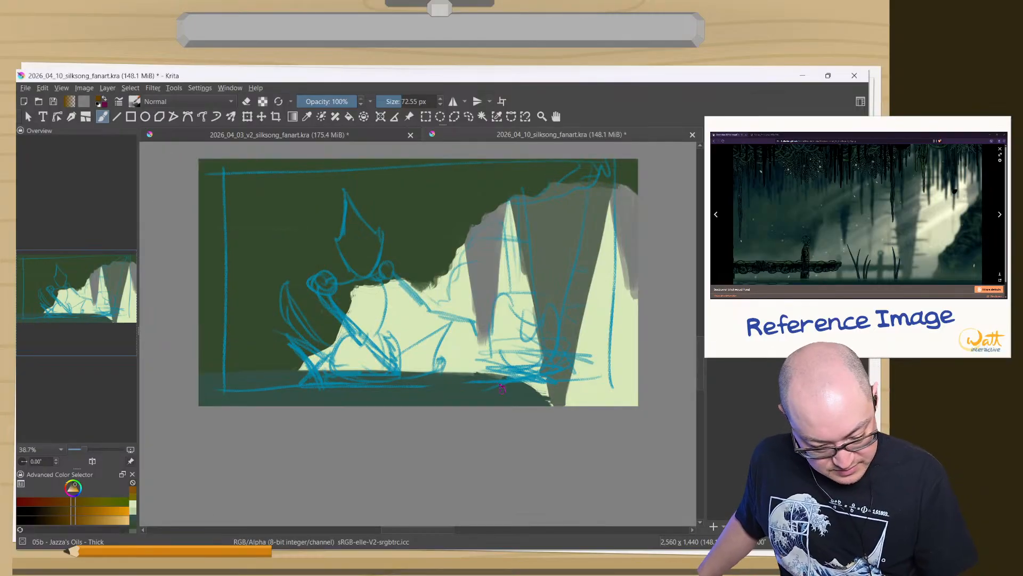
{"action": "key", "text": "bracketleft"}
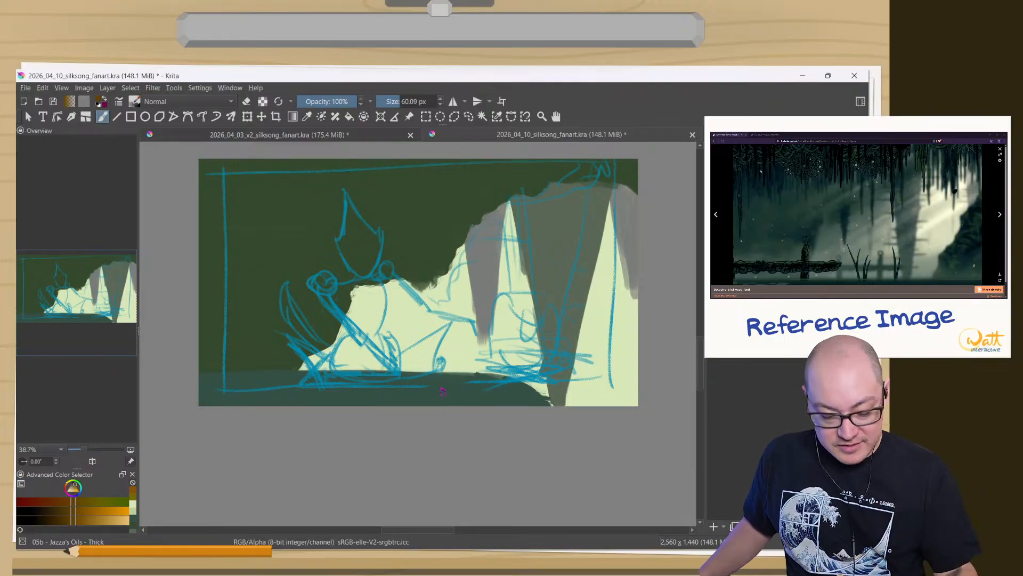
{"action": "left_click_drag", "start_coordinate": [477, 378], "coordinate": [483, 381]}
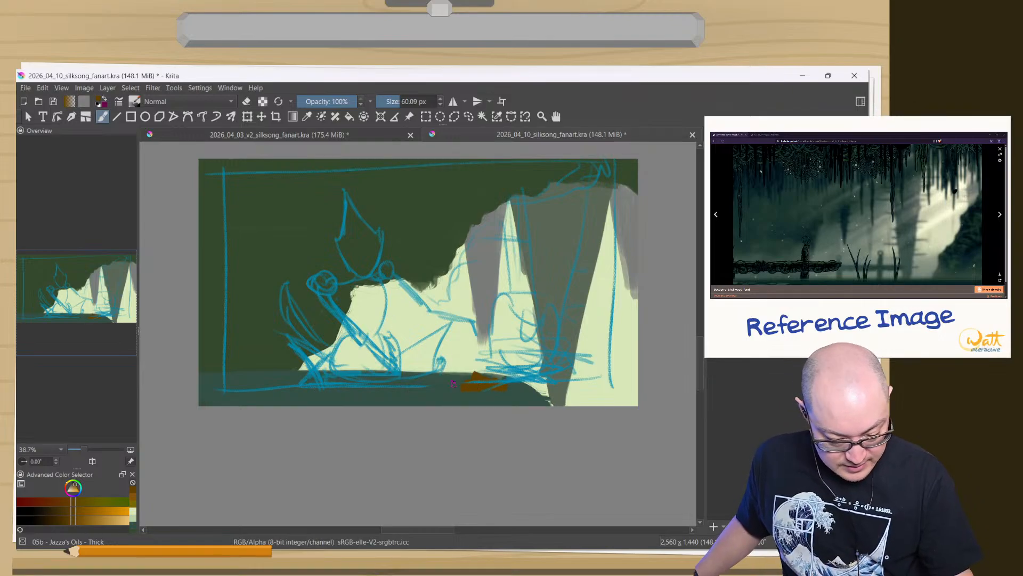
- Sample the ground's dark green, lighten it to a greyish green, and paint a row of rounded stones around the brown wood pile
{"action": "right_click", "coordinate": [375, 384]}
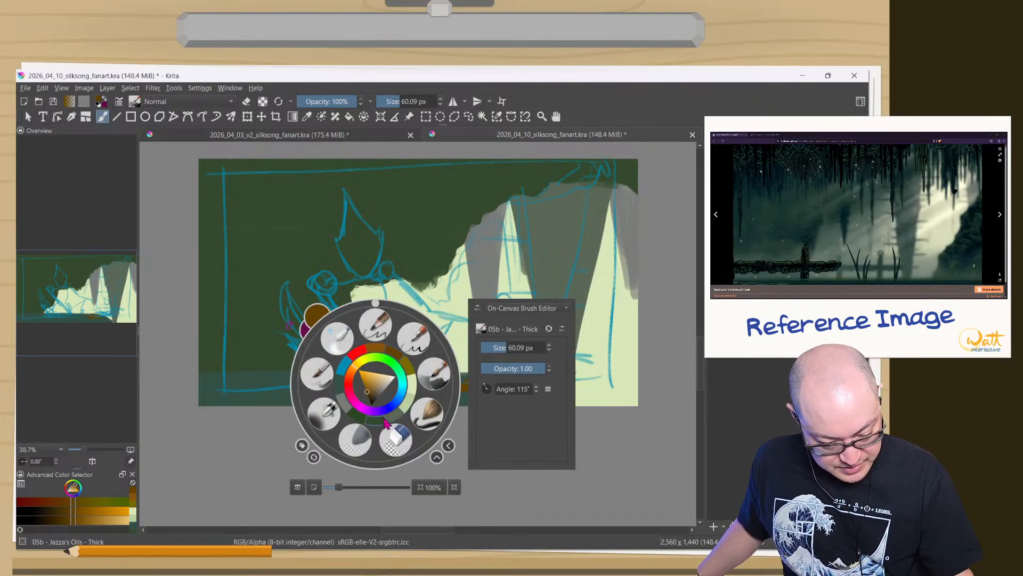
{"action": "right_click", "coordinate": [434, 373]}
{"action": "left_click", "coordinate": [446, 393], "text": "ctrl"}
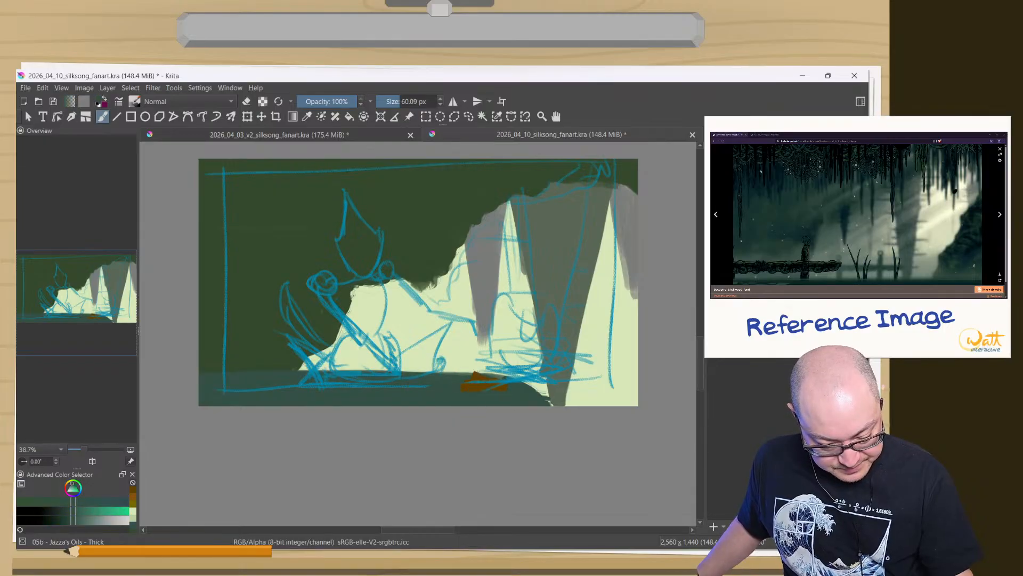
{"action": "right_click", "coordinate": [373, 354]}
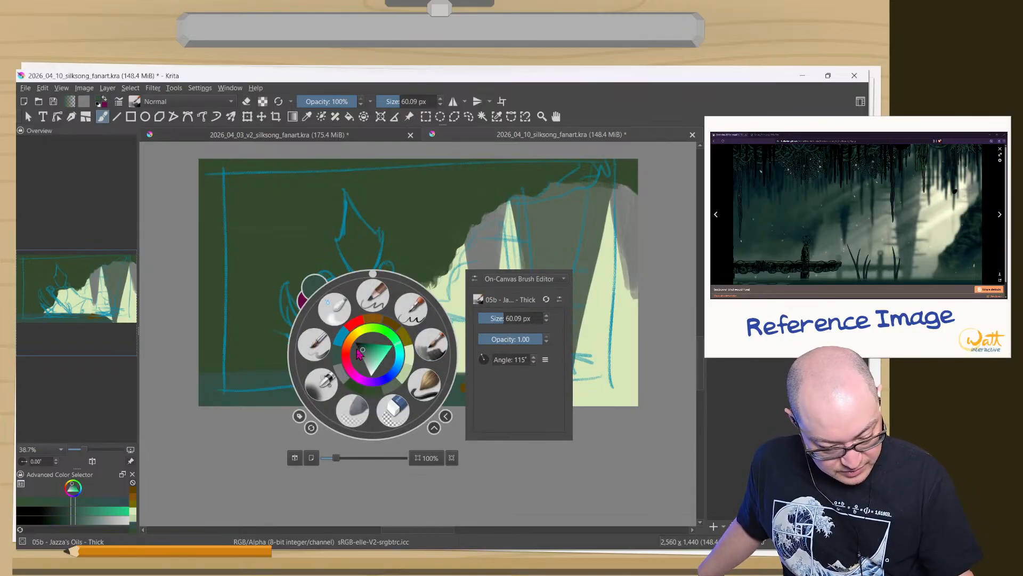
{"action": "left_click_drag", "start_coordinate": [364, 356], "coordinate": [366, 358]}
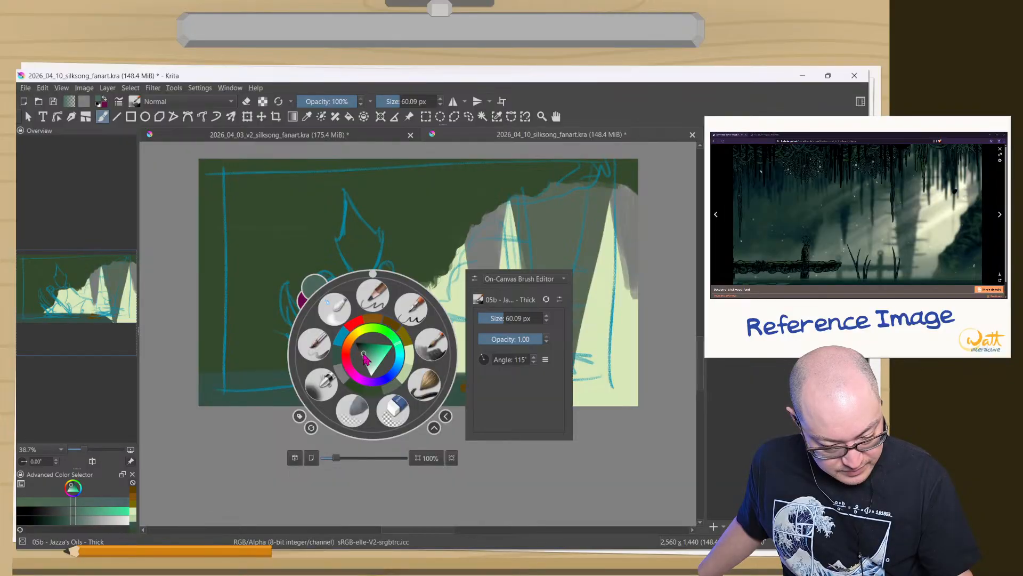
{"action": "right_click", "coordinate": [434, 357]}
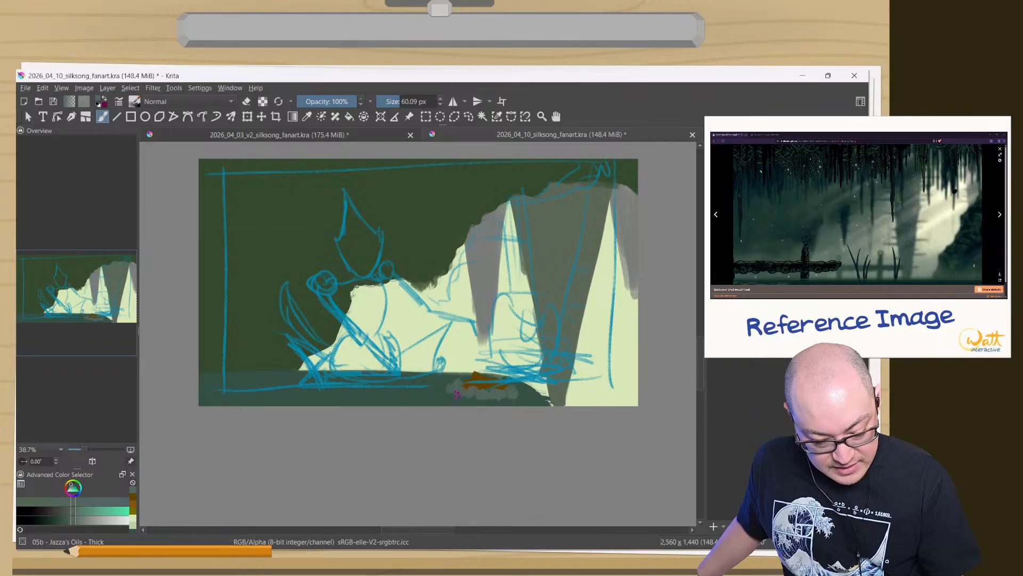
{"action": "left_click_drag", "start_coordinate": [459, 394], "coordinate": [452, 396]}
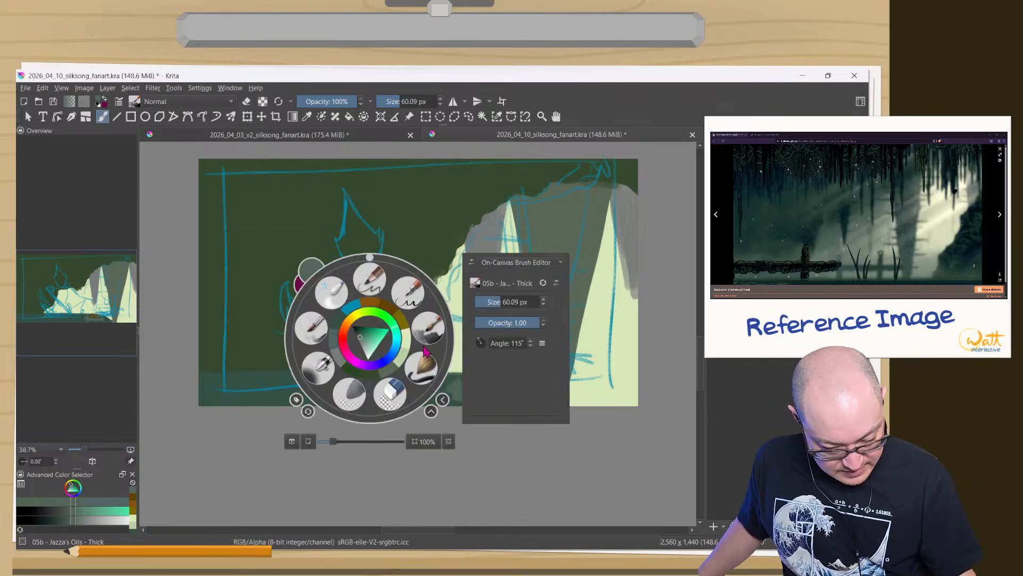
- Mix a bright orange and paint a pointed campfire flame rising from the brown wood pile, undoing the last stroke
{"action": "right_click", "coordinate": [369, 337]}
{"action": "left_click", "coordinate": [345, 338]}
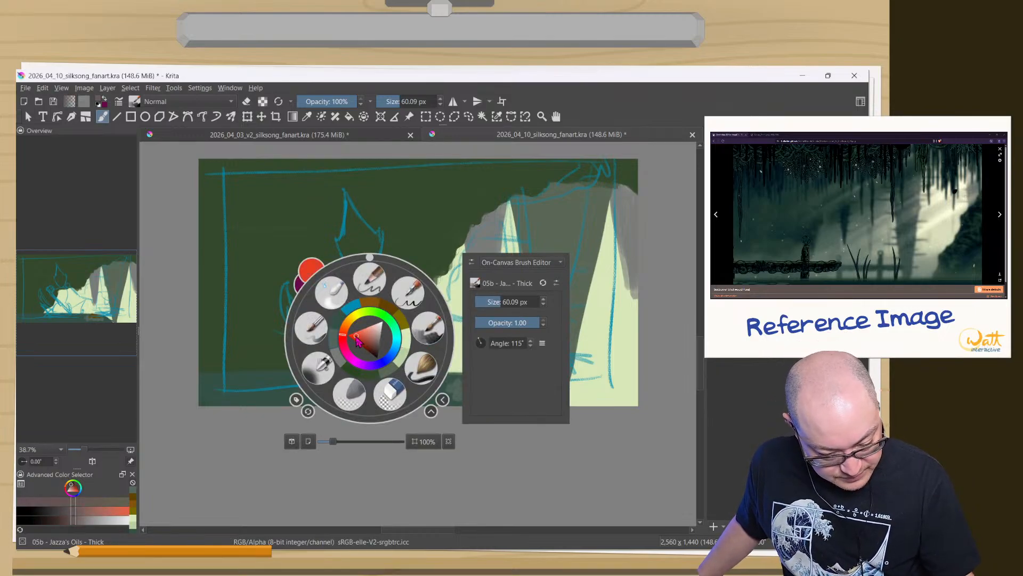
{"action": "mouse_move", "coordinate": [346, 334]}
{"action": "left_mouse_down"}
{"action": "mouse_move", "coordinate": [344, 325]}
{"action": "mouse_move", "coordinate": [358, 333]}
{"action": "left_mouse_up"}
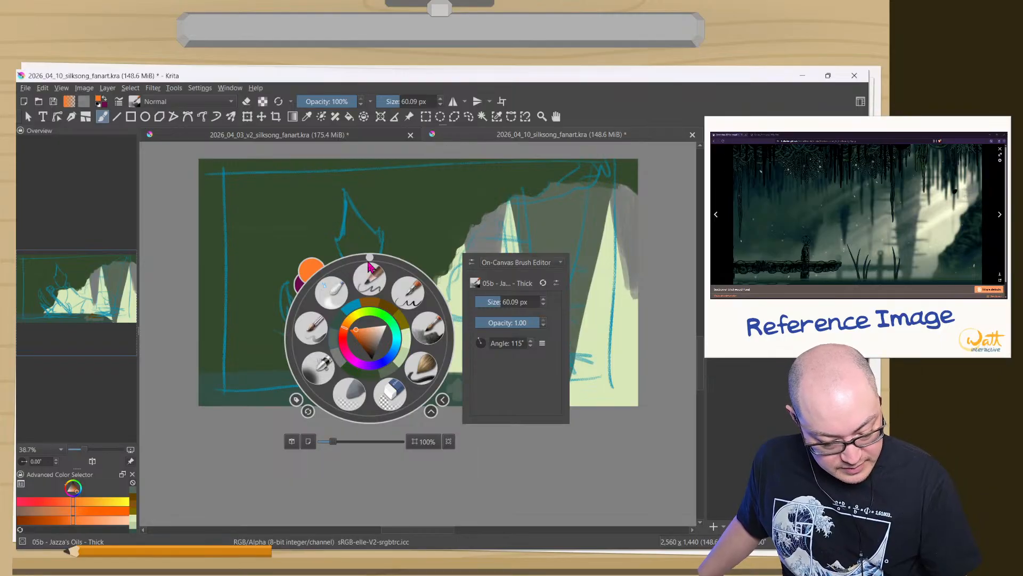
{"action": "left_click_drag", "start_coordinate": [343, 327], "coordinate": [343, 324]}
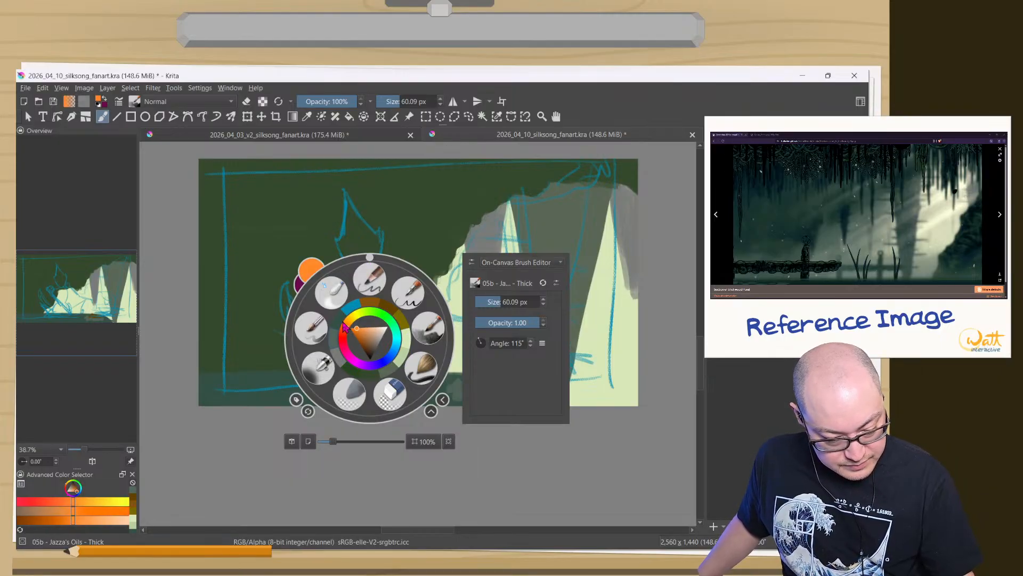
{"action": "left_click", "coordinate": [430, 336]}
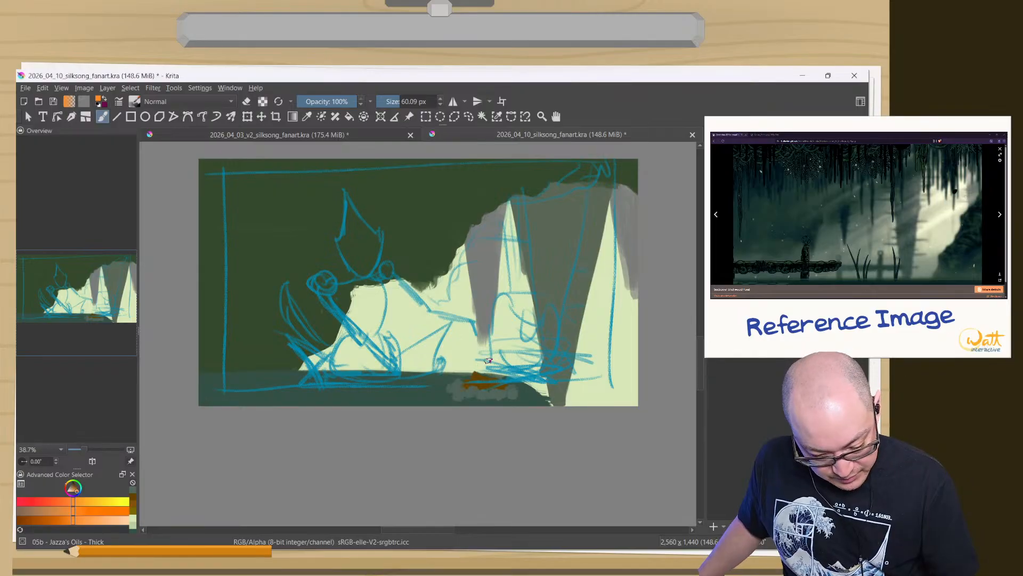
{"action": "mouse_move", "coordinate": [480, 335]}
{"action": "left_mouse_down"}
{"action": "mouse_move", "coordinate": [482, 373]}
{"action": "mouse_move", "coordinate": [486, 363]}
{"action": "mouse_move", "coordinate": [498, 377]}
{"action": "mouse_move", "coordinate": [497, 358]}
{"action": "mouse_move", "coordinate": [494, 375]}
{"action": "mouse_move", "coordinate": [472, 358]}
{"action": "left_mouse_up"}
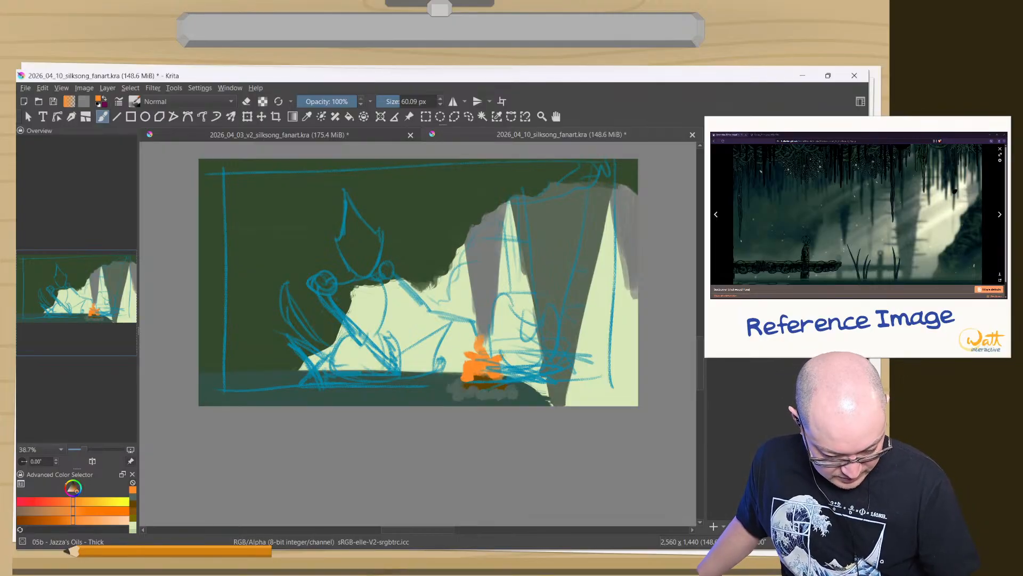
{"action": "key", "text": "ctrl+z"}
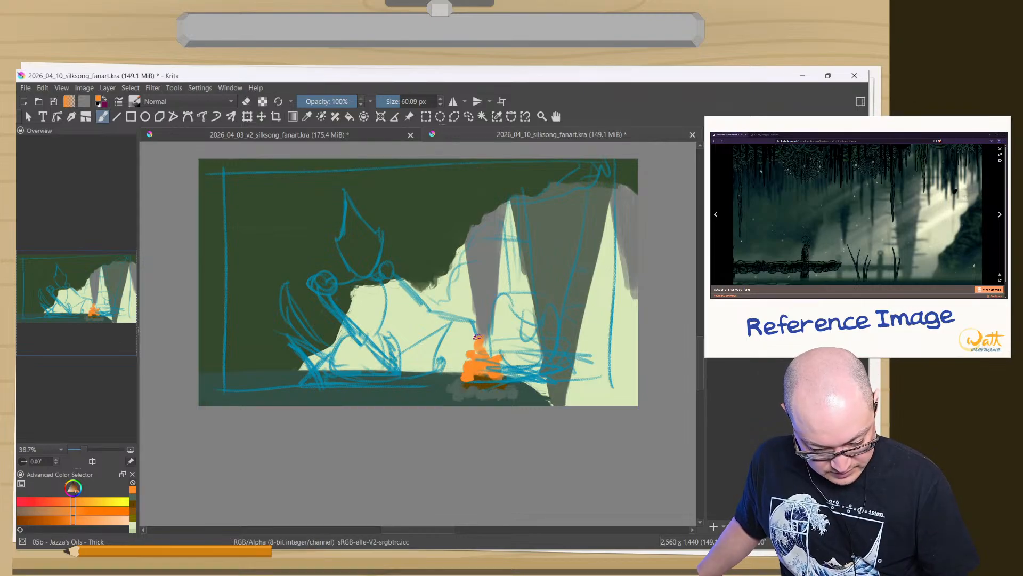
- Add a small orange ember above the campfire flame and check the painting with the blue sketch temporarily hidden
{"action": "left_click", "coordinate": [494, 329]}
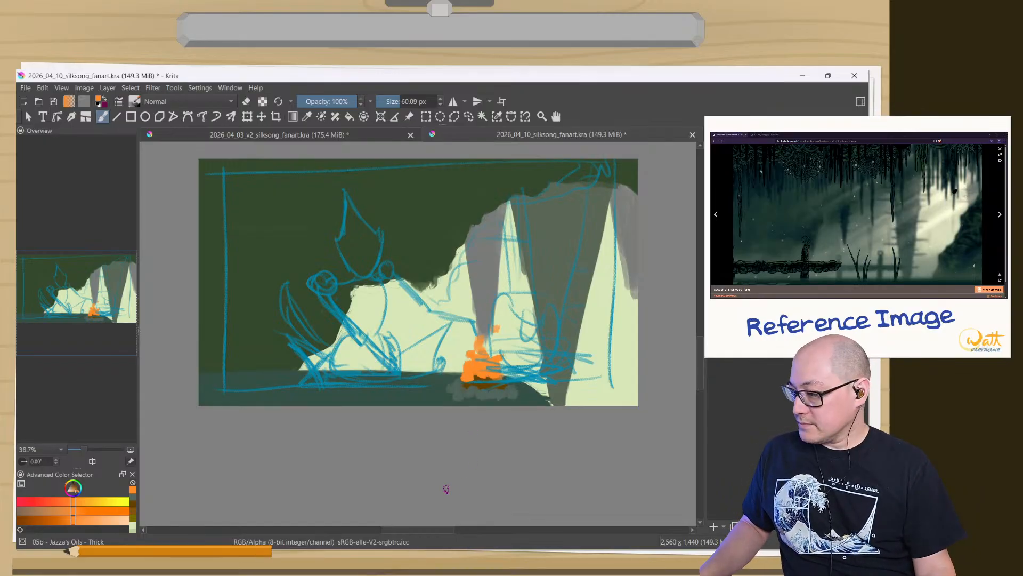
{"action": "left_click", "coordinate": [715, 184]}
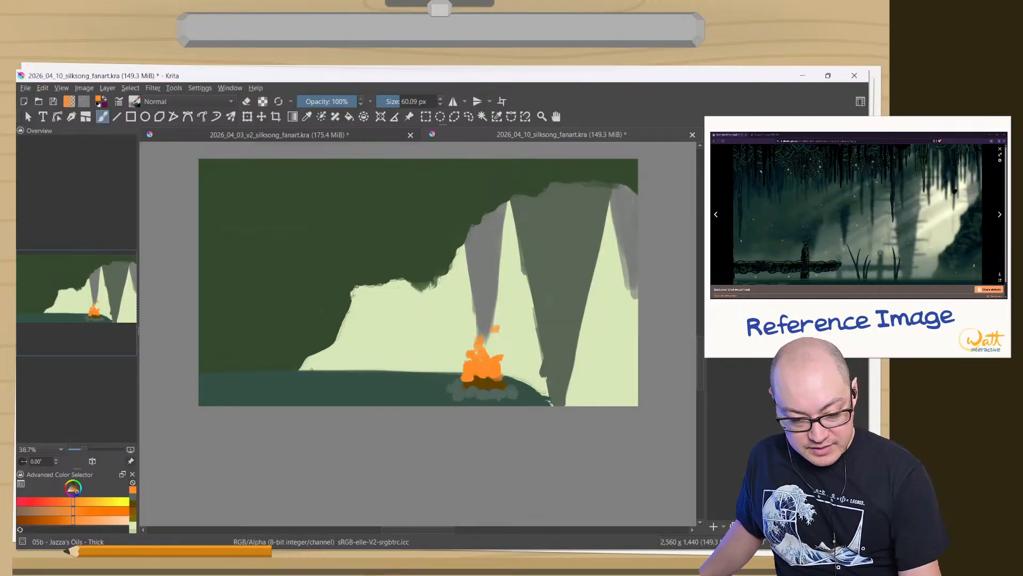
{"action": "left_click", "coordinate": [716, 184]}
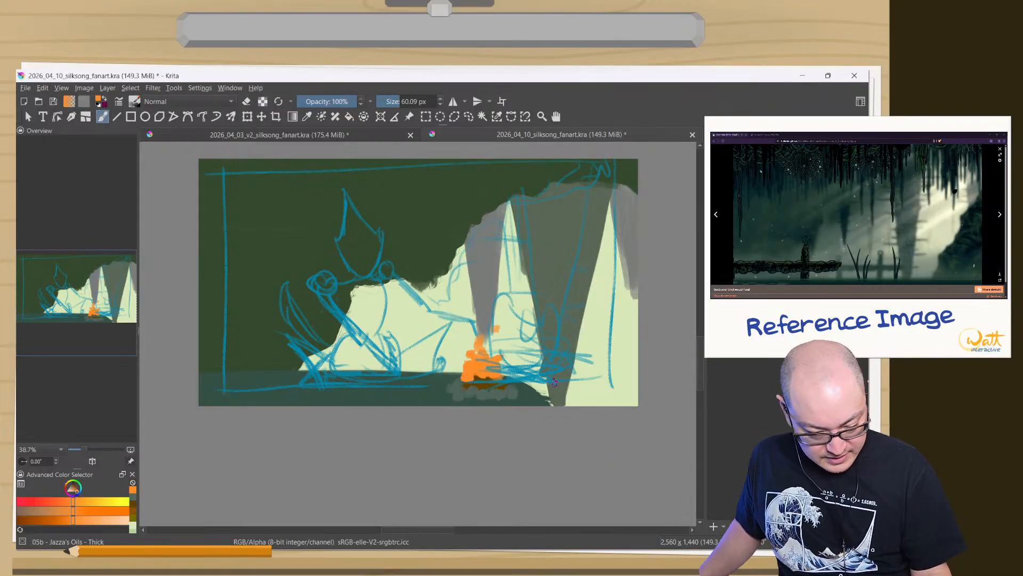
{"action": "key", "text": "e"}
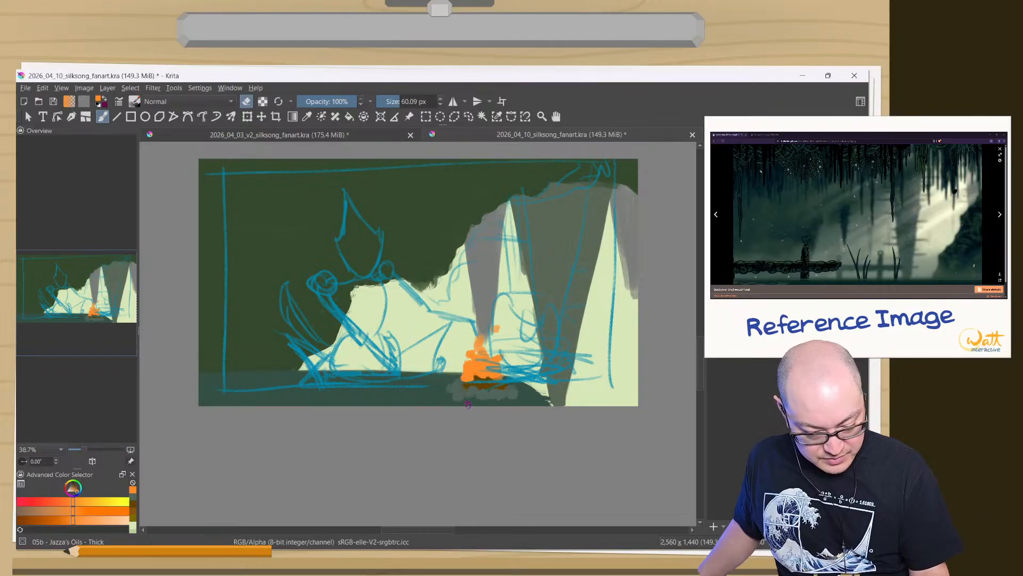
{"action": "right_click", "coordinate": [591, 410]}
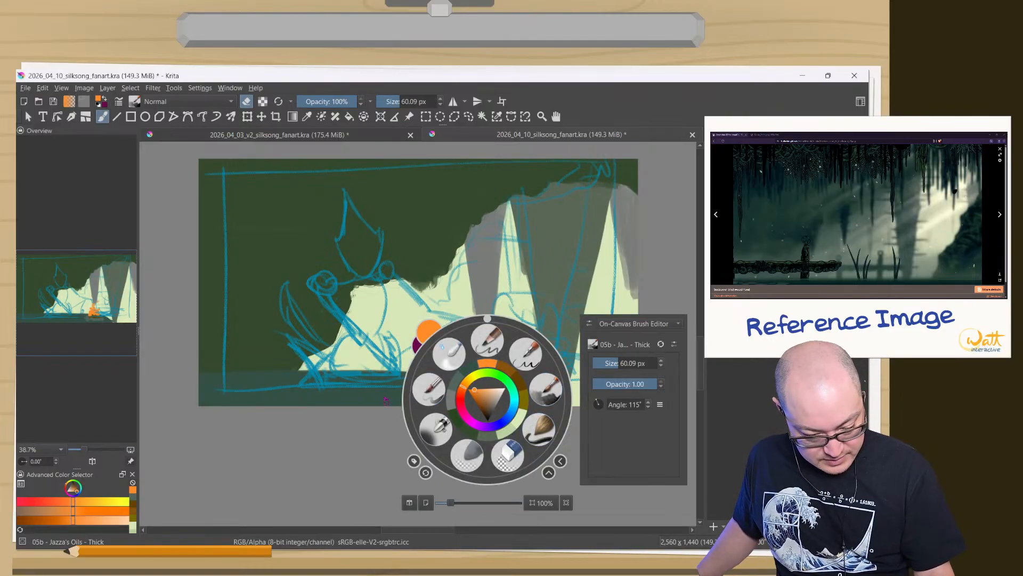
{"action": "left_click_drag", "start_coordinate": [513, 405], "coordinate": [502, 401]}
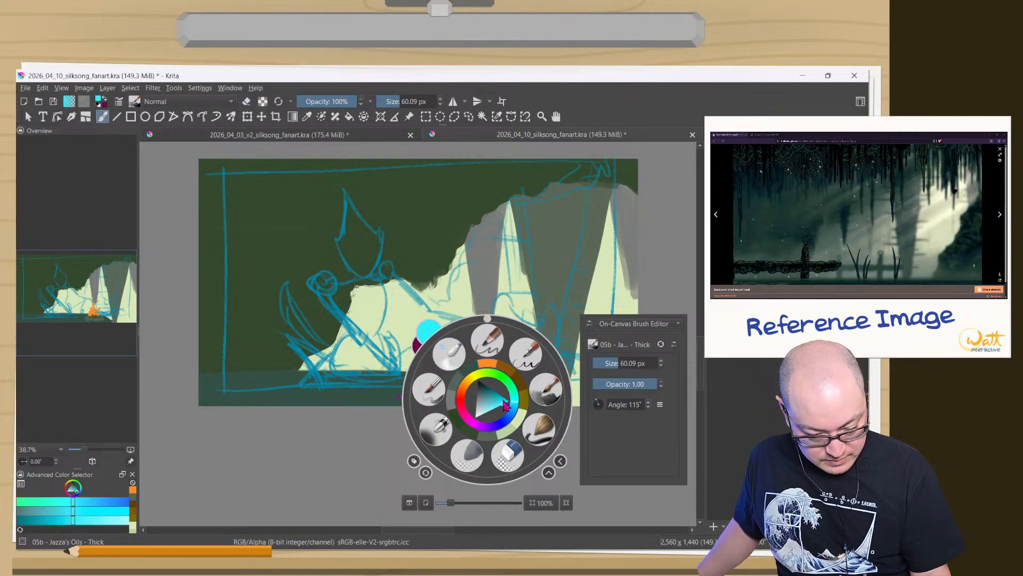
{"action": "left_click", "coordinate": [276, 392]}
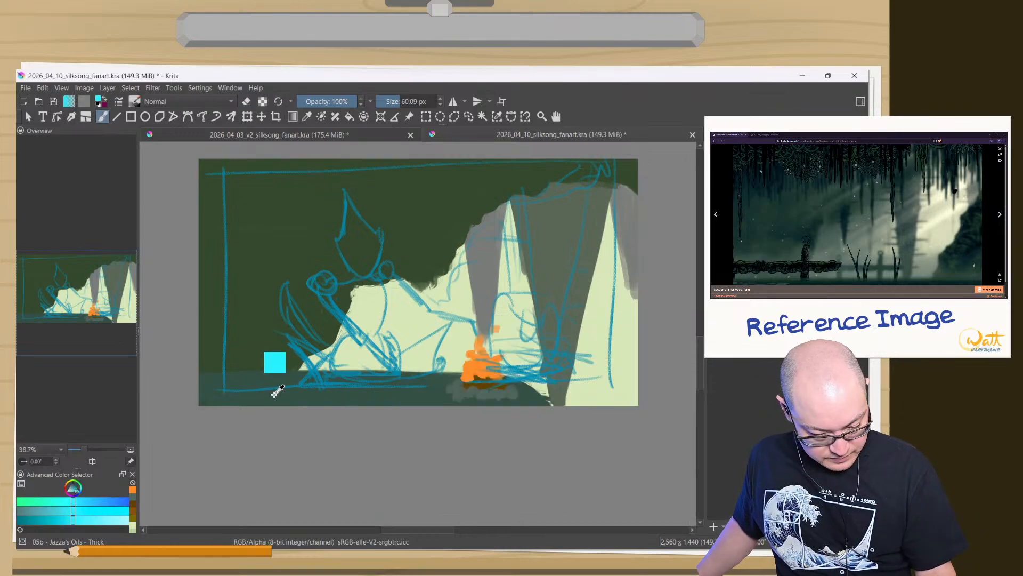
- Sample the ground's dark green, brighten it to a medium green, and paint a distant ground strip beyond the large trunk's tip
{"action": "left_click", "coordinate": [293, 392], "text": "ctrl"}
{"action": "right_click", "coordinate": [233, 234]}
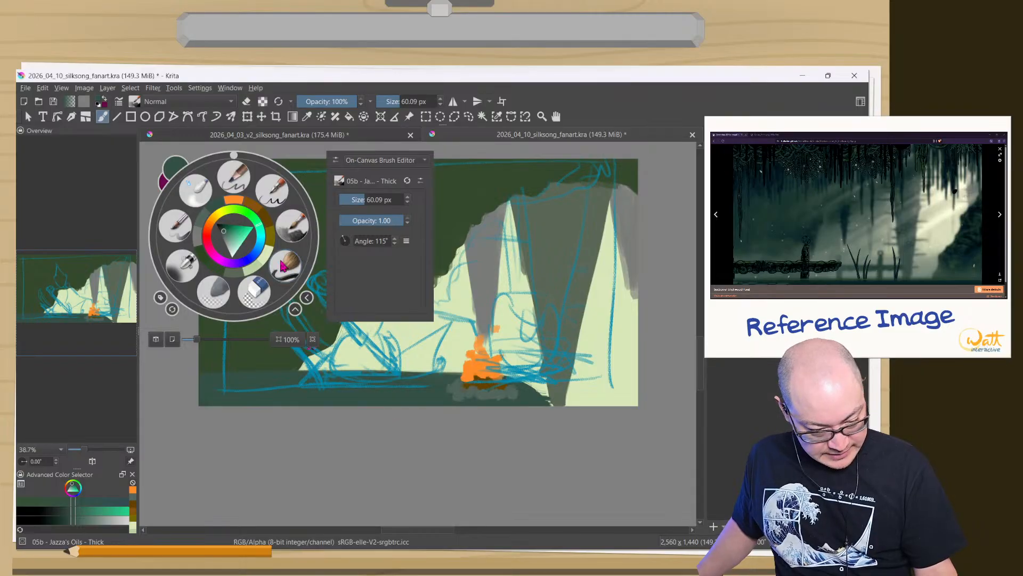
{"action": "left_click_drag", "start_coordinate": [227, 237], "coordinate": [232, 237]}
{"action": "left_click", "coordinate": [343, 254]}
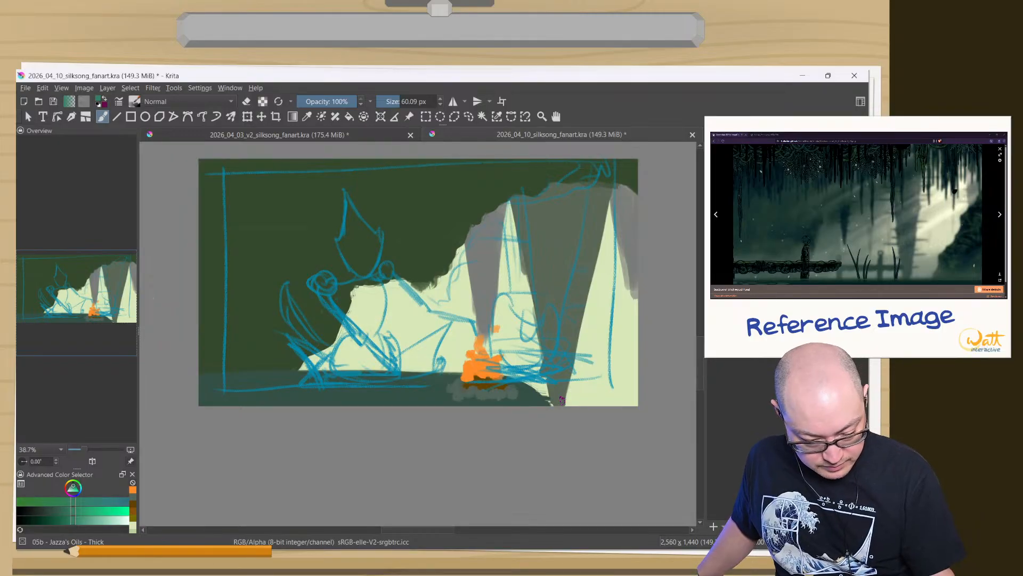
{"action": "mouse_move", "coordinate": [638, 399]}
{"action": "left_mouse_down"}
{"action": "mouse_move", "coordinate": [551, 393]}
{"action": "mouse_move", "coordinate": [634, 402]}
{"action": "mouse_move", "coordinate": [556, 404]}
{"action": "mouse_move", "coordinate": [601, 382]}
{"action": "mouse_move", "coordinate": [642, 388]}
{"action": "mouse_move", "coordinate": [576, 388]}
{"action": "mouse_move", "coordinate": [588, 384]}
{"action": "mouse_move", "coordinate": [641, 381]}
{"action": "mouse_move", "coordinate": [541, 389]}
{"action": "left_mouse_up"}
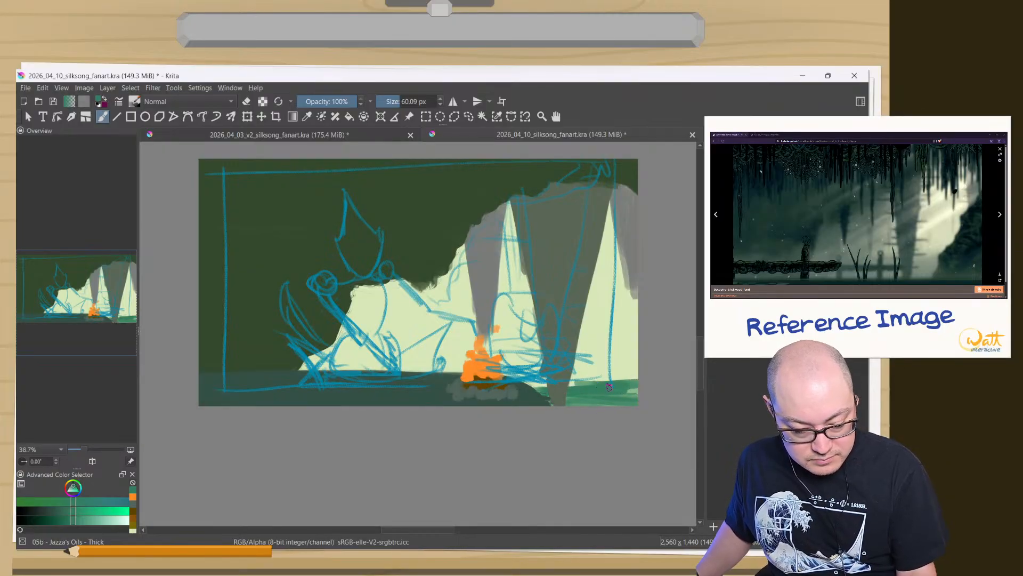
{"action": "mouse_move", "coordinate": [609, 386]}
{"action": "left_mouse_down"}
{"action": "mouse_move", "coordinate": [559, 406]}
{"action": "mouse_move", "coordinate": [630, 405]}
{"action": "mouse_move", "coordinate": [508, 396]}
{"action": "mouse_move", "coordinate": [619, 389]}
{"action": "mouse_move", "coordinate": [502, 390]}
{"action": "mouse_move", "coordinate": [673, 399]}
{"action": "left_mouse_up"}
{"action": "mouse_move", "coordinate": [590, 386]}
{"action": "left_mouse_down"}
{"action": "mouse_move", "coordinate": [429, 389]}
{"action": "mouse_move", "coordinate": [453, 404]}
{"action": "mouse_move", "coordinate": [546, 387]}
{"action": "mouse_move", "coordinate": [455, 378]}
{"action": "mouse_move", "coordinate": [656, 394]}
{"action": "mouse_move", "coordinate": [543, 401]}
{"action": "mouse_move", "coordinate": [619, 409]}
{"action": "mouse_move", "coordinate": [504, 409]}
{"action": "mouse_move", "coordinate": [598, 383]}
{"action": "mouse_move", "coordinate": [658, 384]}
{"action": "left_mouse_up"}
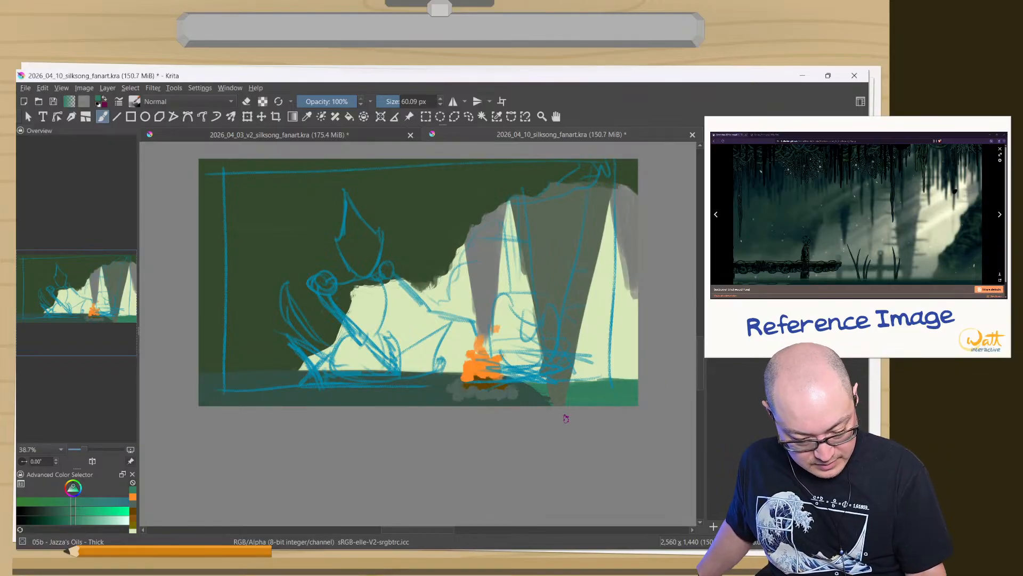
- Lighten the green slightly and blend soft strokes into the distant ground strip beside the large trunk
{"action": "right_click", "coordinate": [474, 405]}
{"action": "left_click", "coordinate": [475, 408]}
{"action": "left_click", "coordinate": [474, 405]}
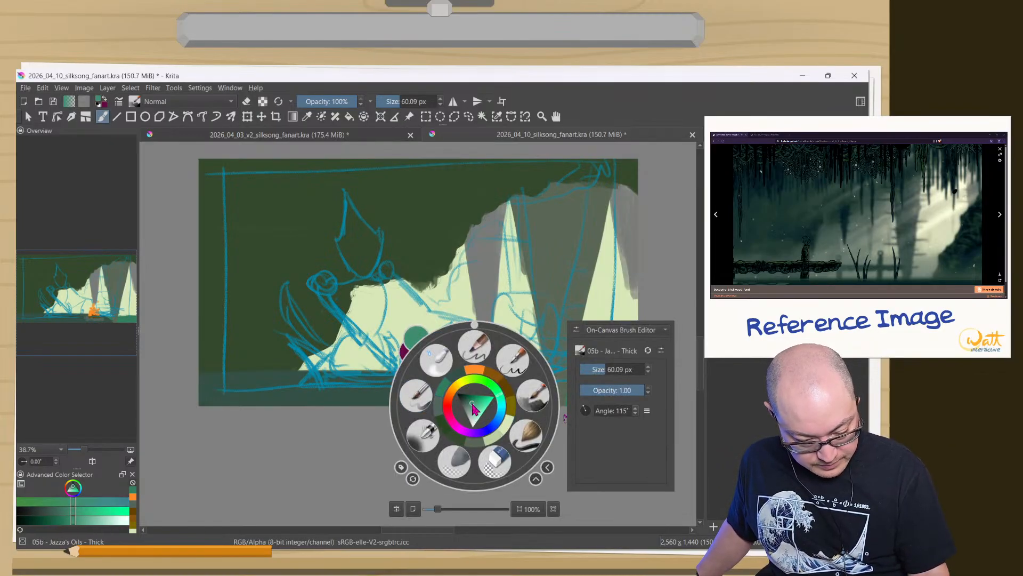
{"action": "right_click", "coordinate": [543, 396]}
{"action": "left_click_drag", "start_coordinate": [630, 395], "coordinate": [619, 395]}
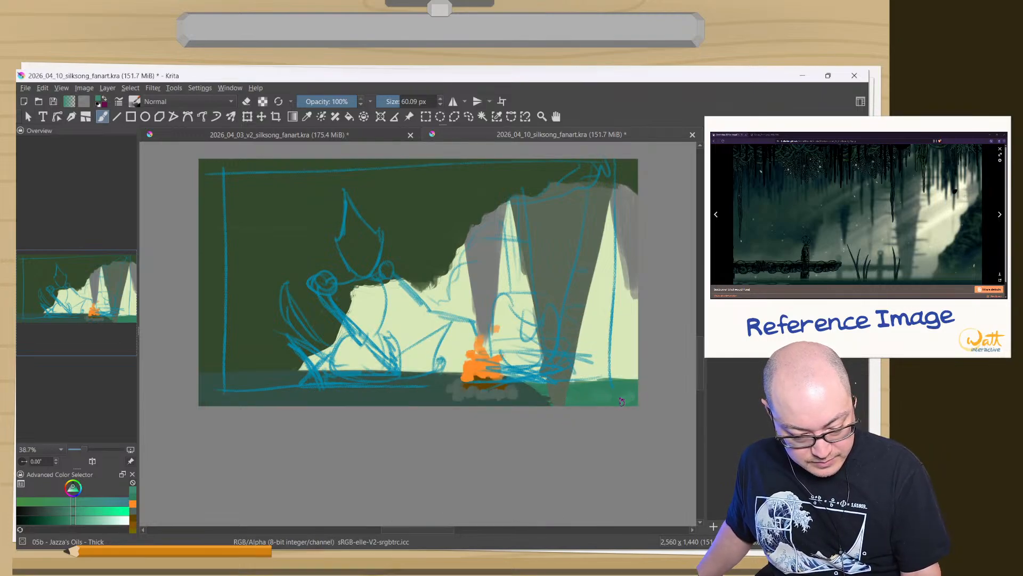
{"action": "left_click", "coordinate": [599, 395], "text": "ctrl"}
{"action": "left_click_drag", "start_coordinate": [600, 394], "coordinate": [618, 394]}
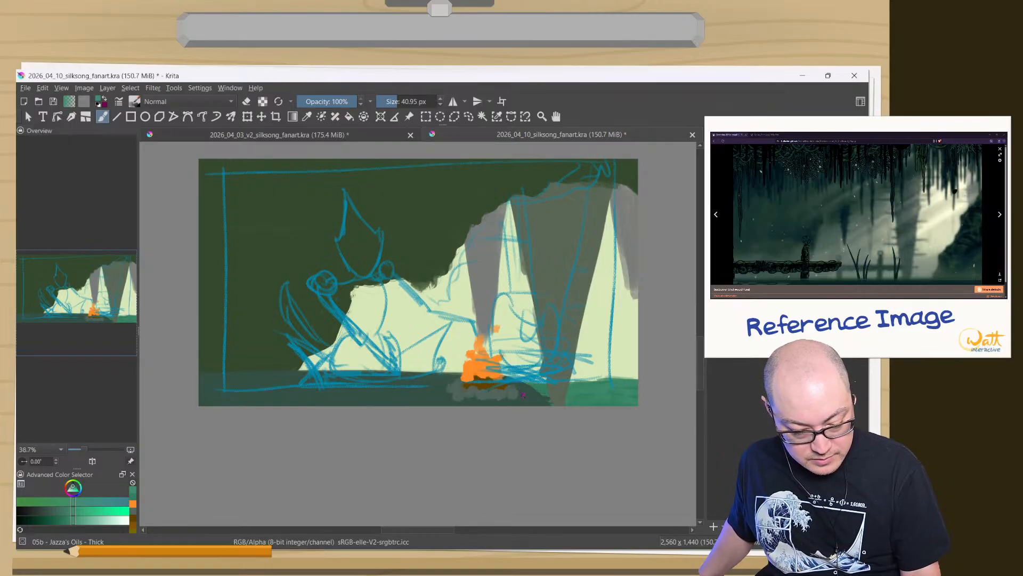
- Mix a golden yellow and fill the seated character's upper and lower body with a brush of about 41 px
{"action": "key", "text": "Tab"}
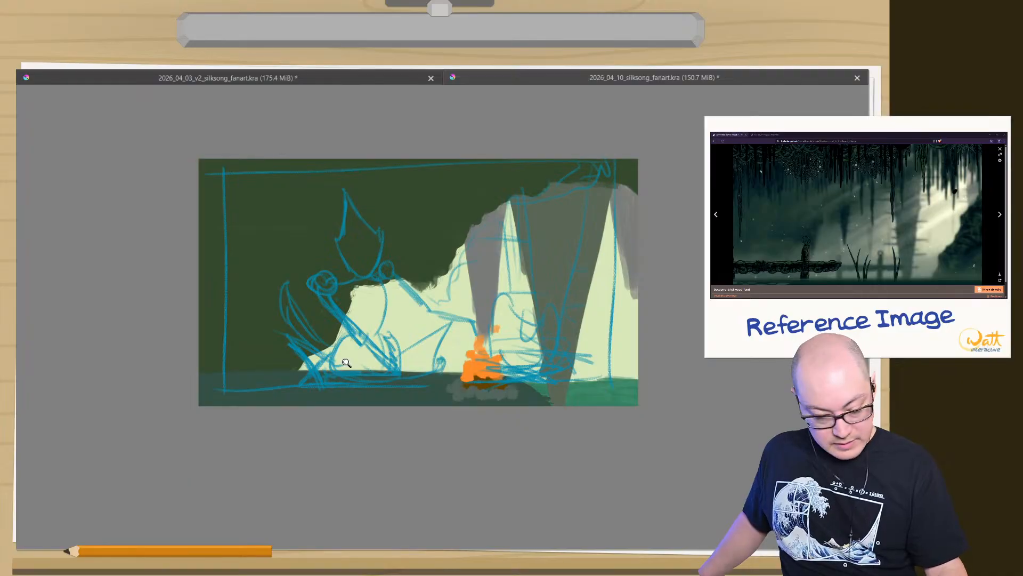
{"action": "left_click_drag", "start_coordinate": [346, 363], "coordinate": [325, 304]}
{"action": "left_click_drag", "start_coordinate": [595, 369], "coordinate": [345, 396]}
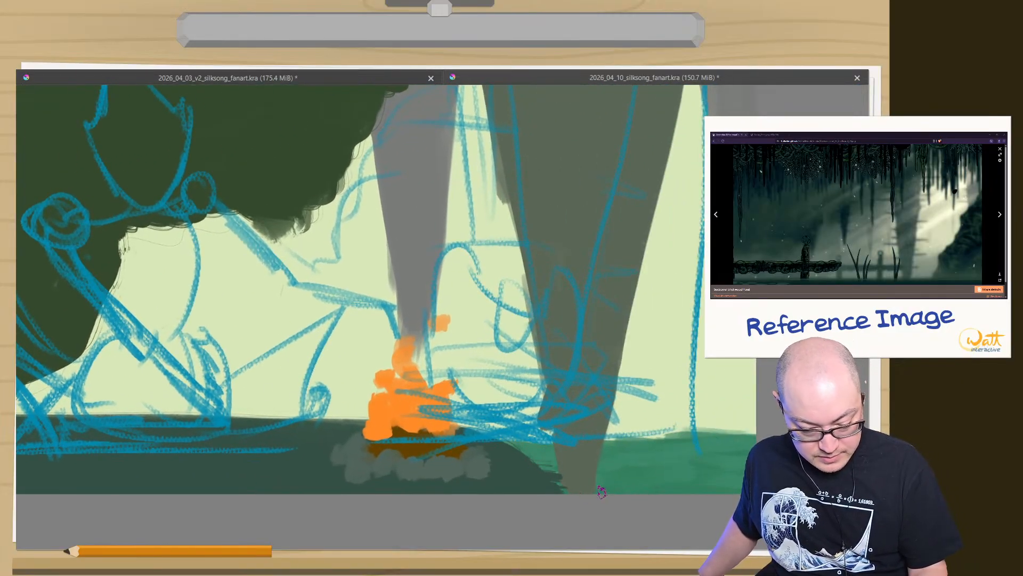
{"action": "key", "text": "Tab"}
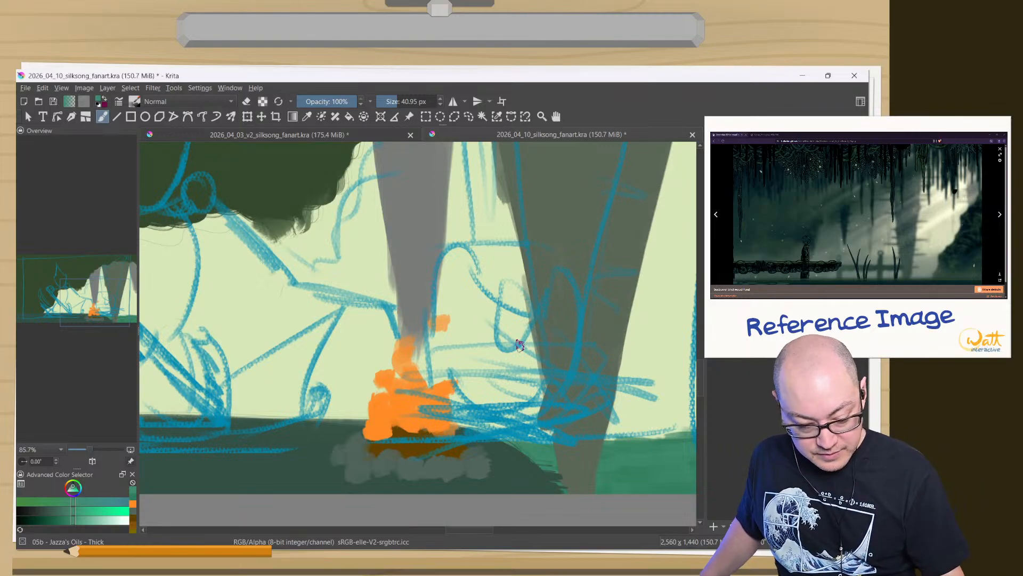
{"action": "left_click_drag", "start_coordinate": [406, 332], "coordinate": [589, 356]}
{"action": "scroll", "coordinate": [454, 336], "scroll_direction": "down", "scroll_amount": 2}
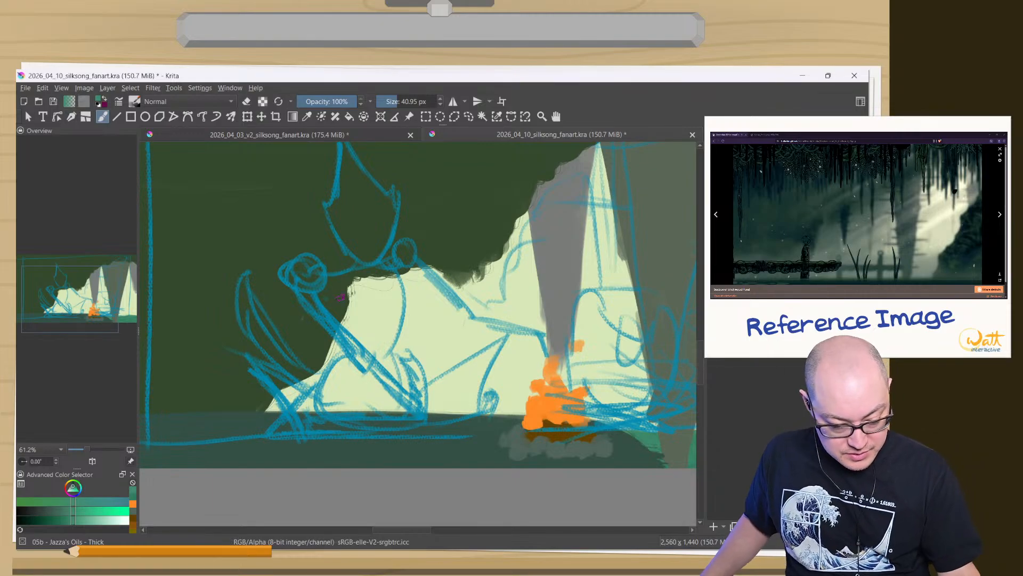
{"action": "right_click", "coordinate": [381, 309]}
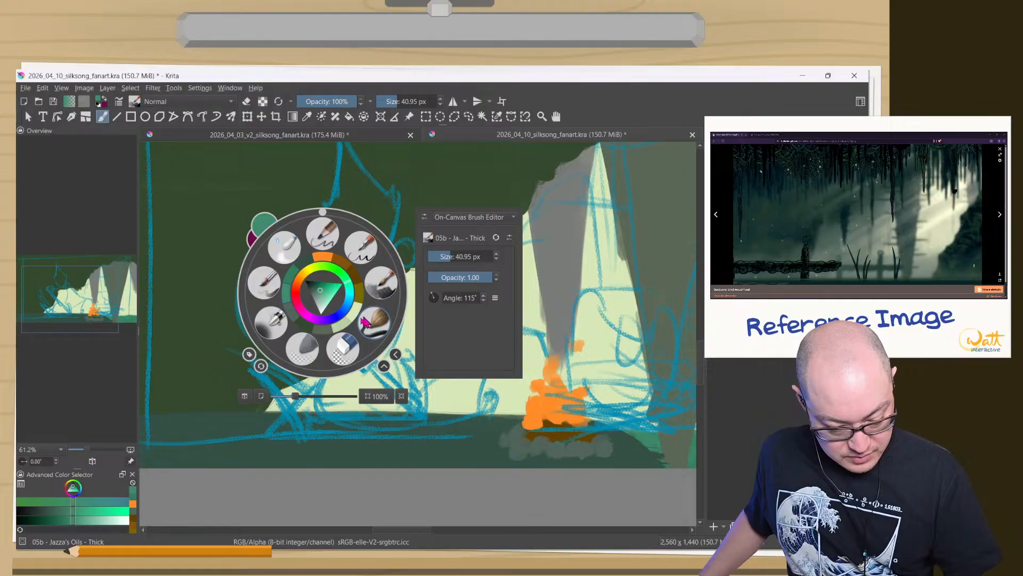
{"action": "left_click", "coordinate": [302, 273]}
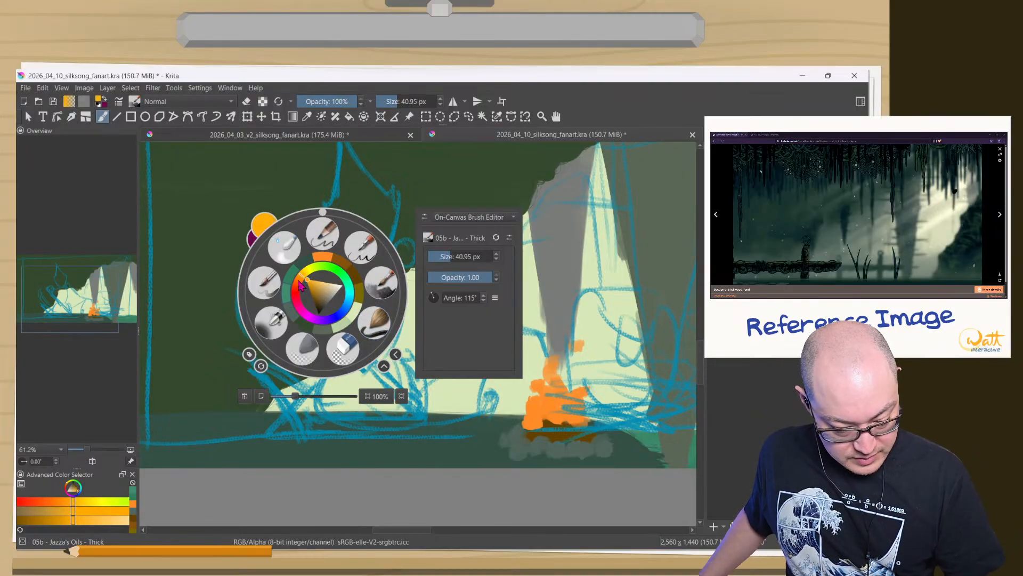
{"action": "left_click_drag", "start_coordinate": [297, 281], "coordinate": [304, 275]}
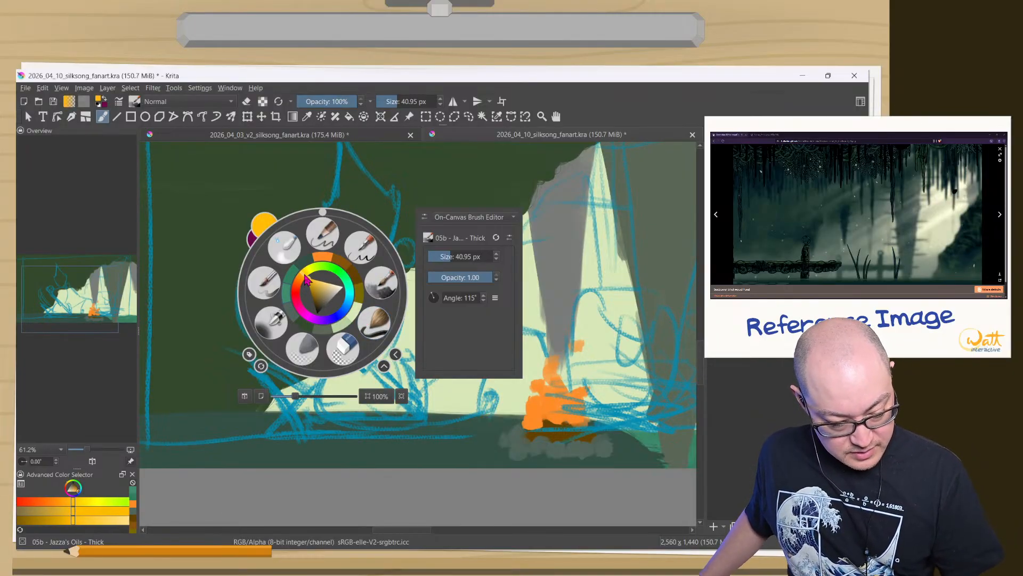
{"action": "left_click", "coordinate": [379, 291]}
{"action": "mouse_move", "coordinate": [391, 260]}
{"action": "left_mouse_down"}
{"action": "mouse_move", "coordinate": [395, 302]}
{"action": "mouse_move", "coordinate": [380, 338]}
{"action": "mouse_move", "coordinate": [396, 272]}
{"action": "mouse_move", "coordinate": [378, 347]}
{"action": "mouse_move", "coordinate": [342, 319]}
{"action": "mouse_move", "coordinate": [353, 333]}
{"action": "mouse_move", "coordinate": [319, 282]}
{"action": "mouse_move", "coordinate": [380, 268]}
{"action": "mouse_move", "coordinate": [330, 290]}
{"action": "mouse_move", "coordinate": [366, 337]}
{"action": "mouse_move", "coordinate": [336, 289]}
{"action": "mouse_move", "coordinate": [375, 295]}
{"action": "mouse_move", "coordinate": [382, 348]}
{"action": "mouse_move", "coordinate": [387, 268]}
{"action": "mouse_move", "coordinate": [383, 297]}
{"action": "mouse_move", "coordinate": [363, 276]}
{"action": "mouse_move", "coordinate": [356, 293]}
{"action": "mouse_move", "coordinate": [366, 320]}
{"action": "mouse_move", "coordinate": [340, 298]}
{"action": "left_mouse_up"}
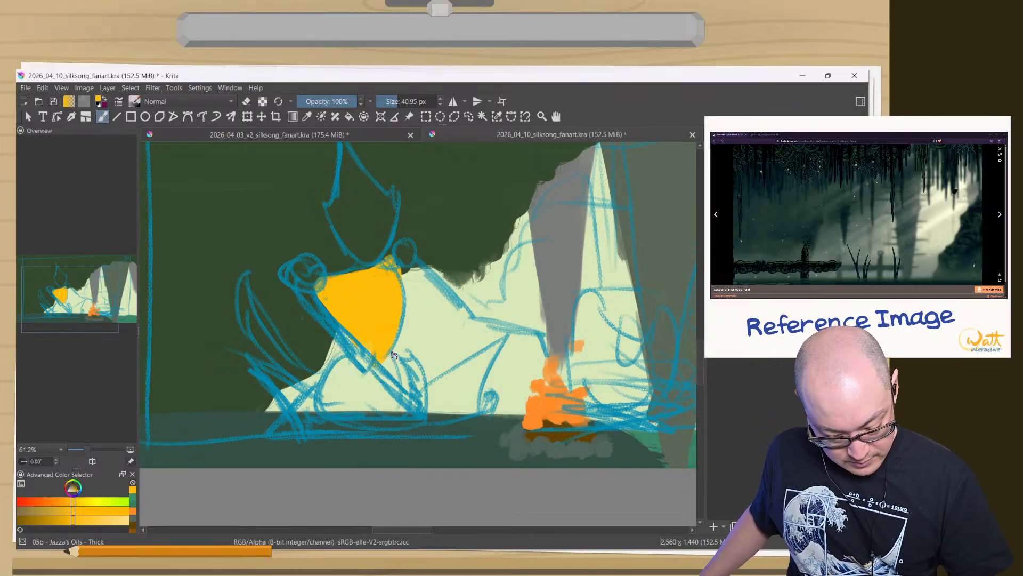
{"action": "mouse_move", "coordinate": [393, 356]}
{"action": "left_mouse_down"}
{"action": "mouse_move", "coordinate": [407, 381]}
{"action": "mouse_move", "coordinate": [379, 354]}
{"action": "mouse_move", "coordinate": [406, 387]}
{"action": "mouse_move", "coordinate": [392, 371]}
{"action": "mouse_move", "coordinate": [411, 418]}
{"action": "mouse_move", "coordinate": [399, 358]}
{"action": "mouse_move", "coordinate": [389, 427]}
{"action": "mouse_move", "coordinate": [404, 391]}
{"action": "mouse_move", "coordinate": [319, 377]}
{"action": "mouse_move", "coordinate": [359, 372]}
{"action": "mouse_move", "coordinate": [339, 373]}
{"action": "mouse_move", "coordinate": [346, 358]}
{"action": "mouse_move", "coordinate": [327, 413]}
{"action": "mouse_move", "coordinate": [356, 361]}
{"action": "mouse_move", "coordinate": [336, 420]}
{"action": "mouse_move", "coordinate": [371, 363]}
{"action": "mouse_move", "coordinate": [392, 352]}
{"action": "mouse_move", "coordinate": [390, 381]}
{"action": "mouse_move", "coordinate": [372, 380]}
{"action": "mouse_move", "coordinate": [383, 376]}
{"action": "mouse_move", "coordinate": [404, 402]}
{"action": "mouse_move", "coordinate": [387, 419]}
{"action": "mouse_move", "coordinate": [363, 372]}
{"action": "mouse_move", "coordinate": [353, 369]}
{"action": "mouse_move", "coordinate": [336, 402]}
{"action": "mouse_move", "coordinate": [366, 420]}
{"action": "mouse_move", "coordinate": [352, 386]}
{"action": "mouse_move", "coordinate": [344, 411]}
{"action": "mouse_move", "coordinate": [384, 389]}
{"action": "mouse_move", "coordinate": [386, 372]}
{"action": "mouse_move", "coordinate": [419, 384]}
{"action": "left_mouse_up"}
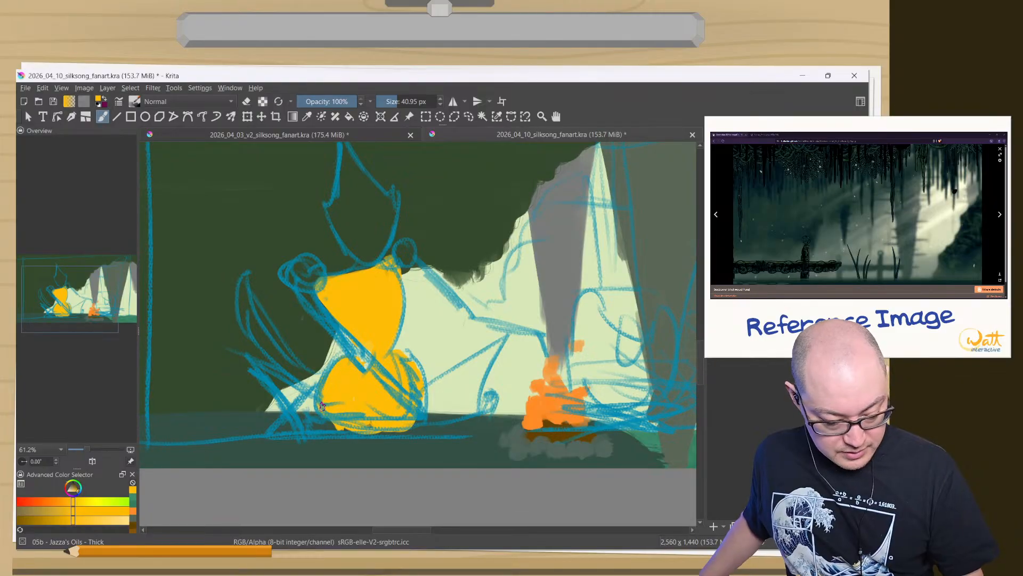
{"action": "mouse_move", "coordinate": [322, 406]}
{"action": "left_mouse_down"}
{"action": "mouse_move", "coordinate": [338, 425]}
{"action": "mouse_move", "coordinate": [377, 436]}
{"action": "mouse_move", "coordinate": [409, 425]}
{"action": "mouse_move", "coordinate": [349, 415]}
{"action": "mouse_move", "coordinate": [391, 421]}
{"action": "left_mouse_up"}
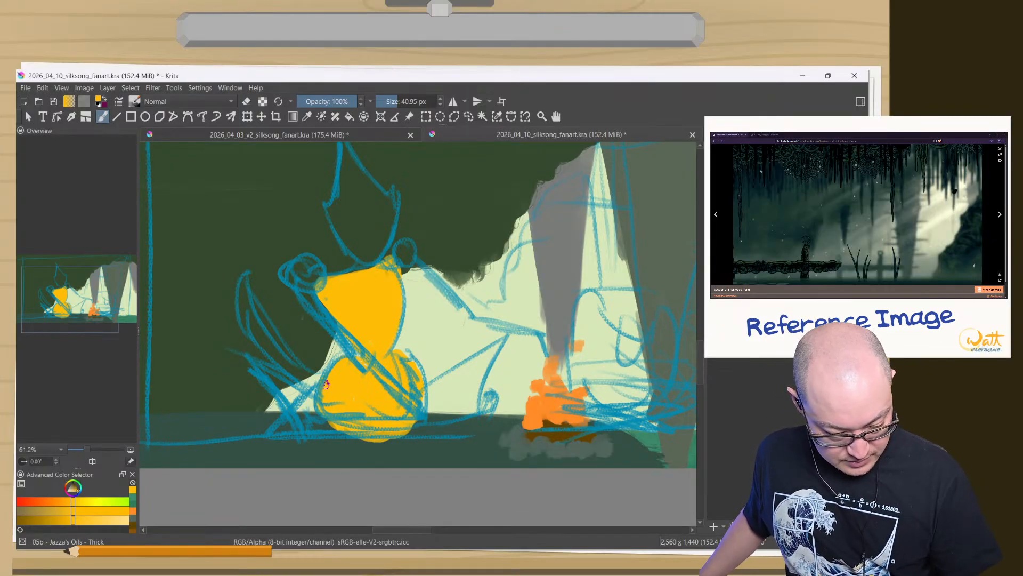
- Paint the curved golden-yellow tail shape rising behind the seated character's lower body and tidy it with the eraser mode
{"action": "left_click_drag", "start_coordinate": [321, 383], "coordinate": [274, 334]}
{"action": "left_click_drag", "start_coordinate": [247, 284], "coordinate": [292, 360]}
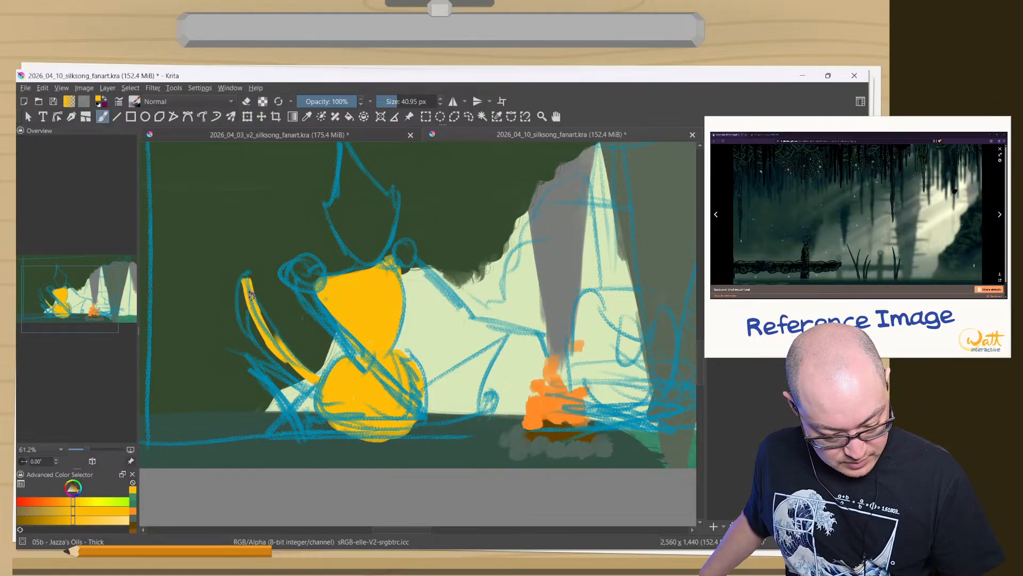
{"action": "left_click_drag", "start_coordinate": [261, 314], "coordinate": [306, 368]}
{"action": "mouse_move", "coordinate": [241, 280]}
{"action": "left_mouse_down"}
{"action": "mouse_move", "coordinate": [247, 322]}
{"action": "mouse_move", "coordinate": [314, 385]}
{"action": "left_mouse_up"}
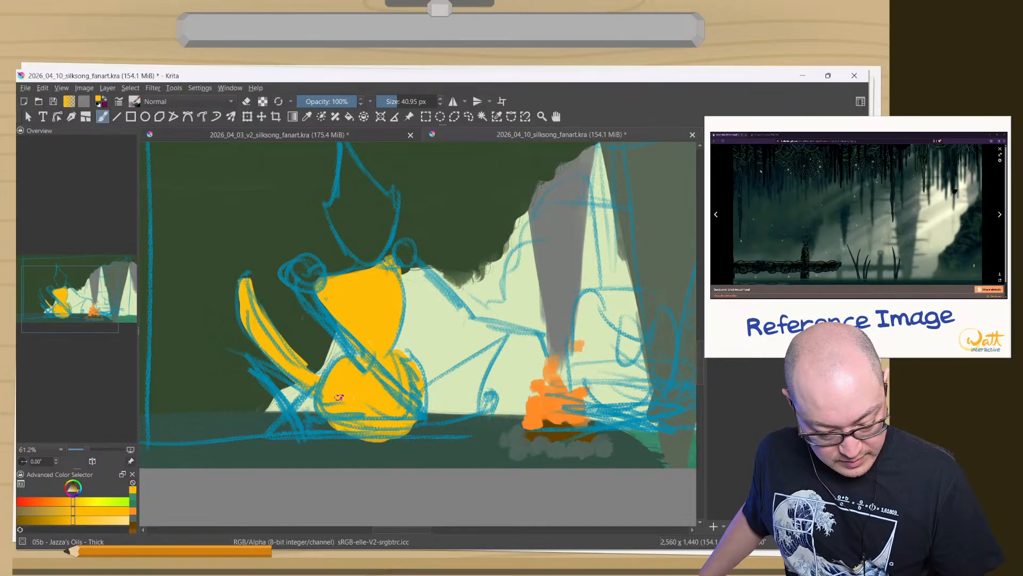
{"action": "key", "text": "e"}
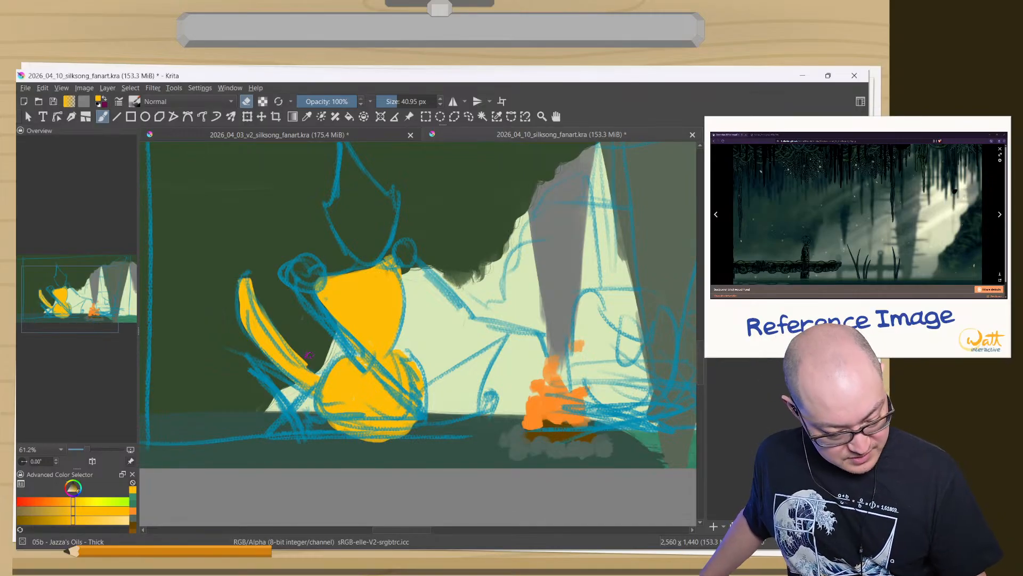
{"action": "key", "text": "e"}
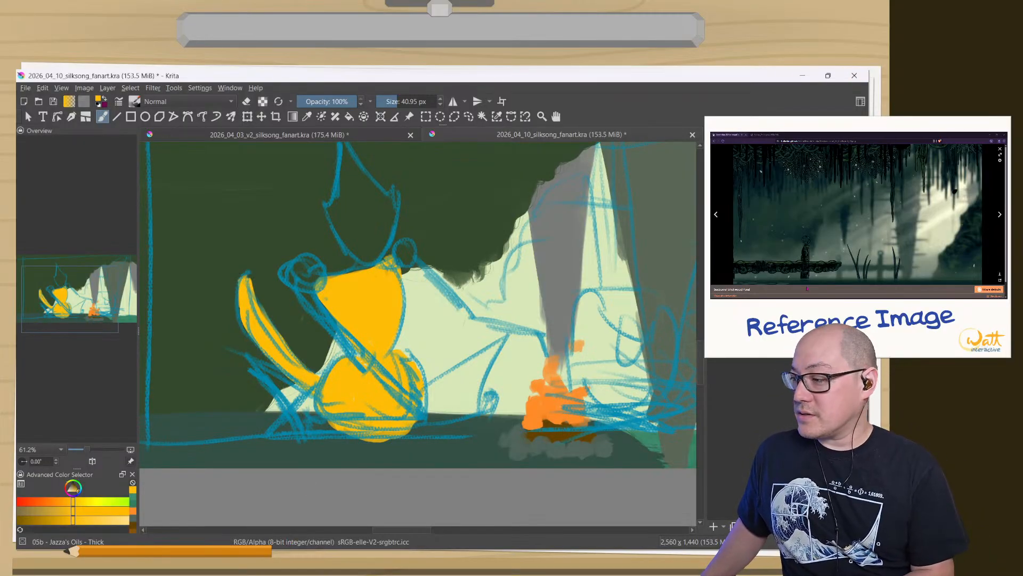
- Bring up the seated-character reference image, choose black, and fill the character's round shoulder next to the yellow torso
{"action": "left_click", "coordinate": [768, 135]}
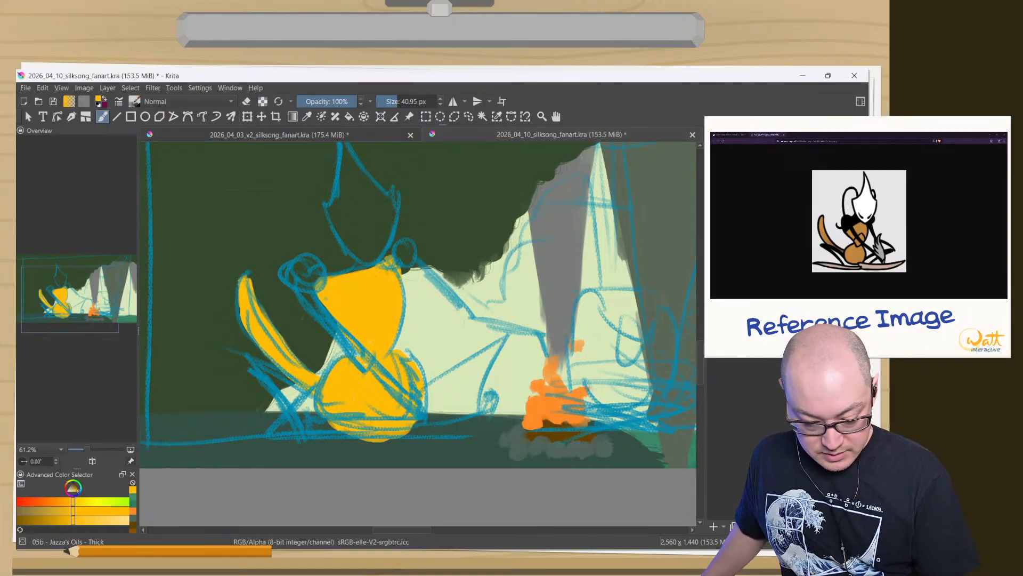
{"action": "right_click", "coordinate": [233, 292]}
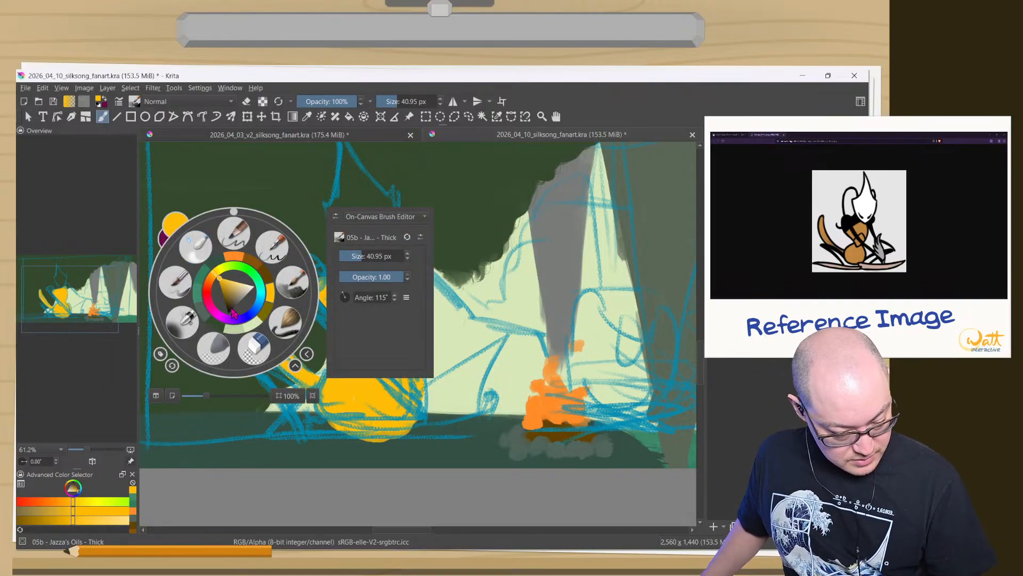
{"action": "left_click_drag", "start_coordinate": [231, 305], "coordinate": [229, 314]}
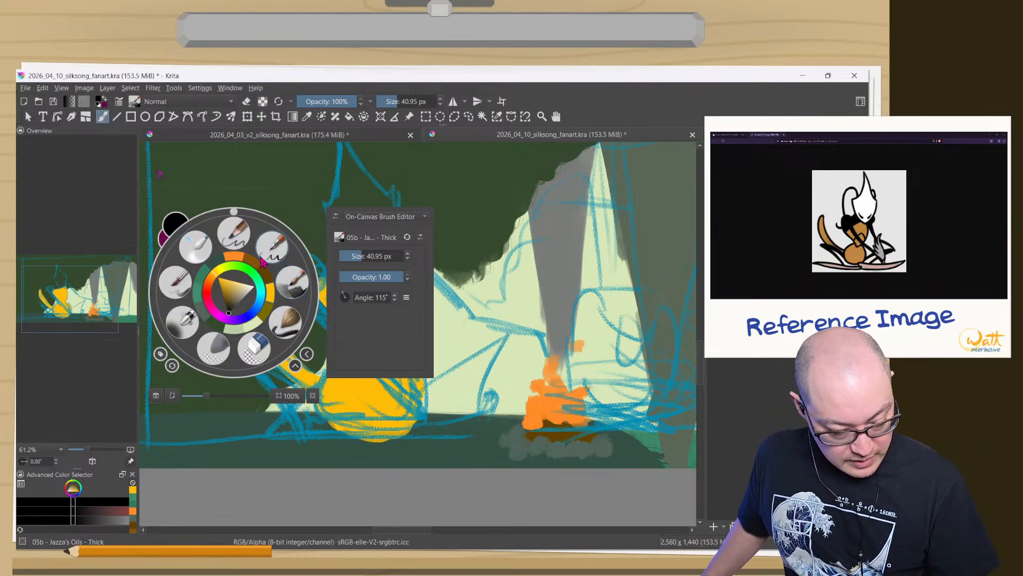
{"action": "left_click", "coordinate": [287, 285]}
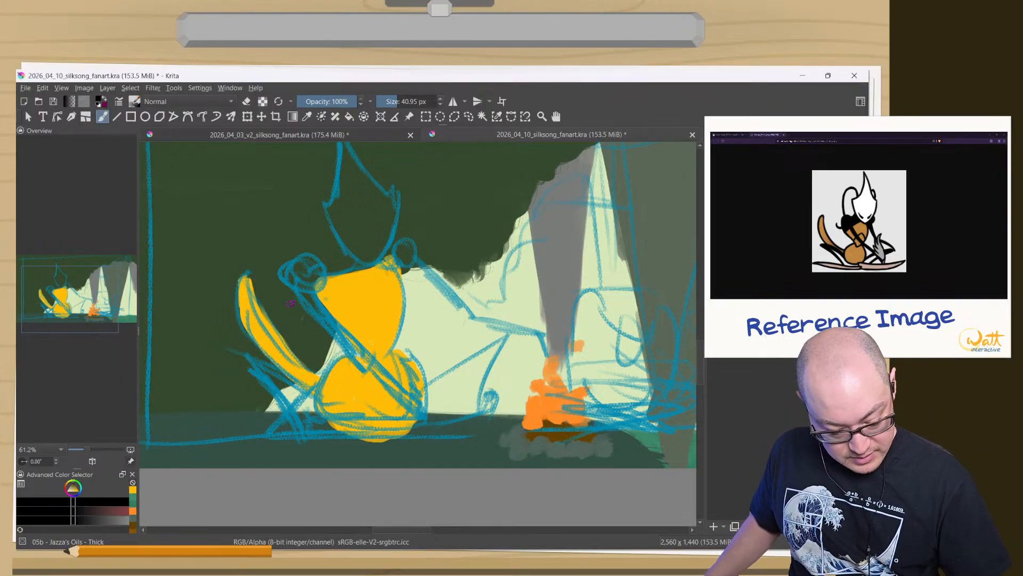
{"action": "mouse_move", "coordinate": [307, 286]}
{"action": "left_mouse_down"}
{"action": "mouse_move", "coordinate": [301, 269]}
{"action": "mouse_move", "coordinate": [312, 276]}
{"action": "left_mouse_up"}
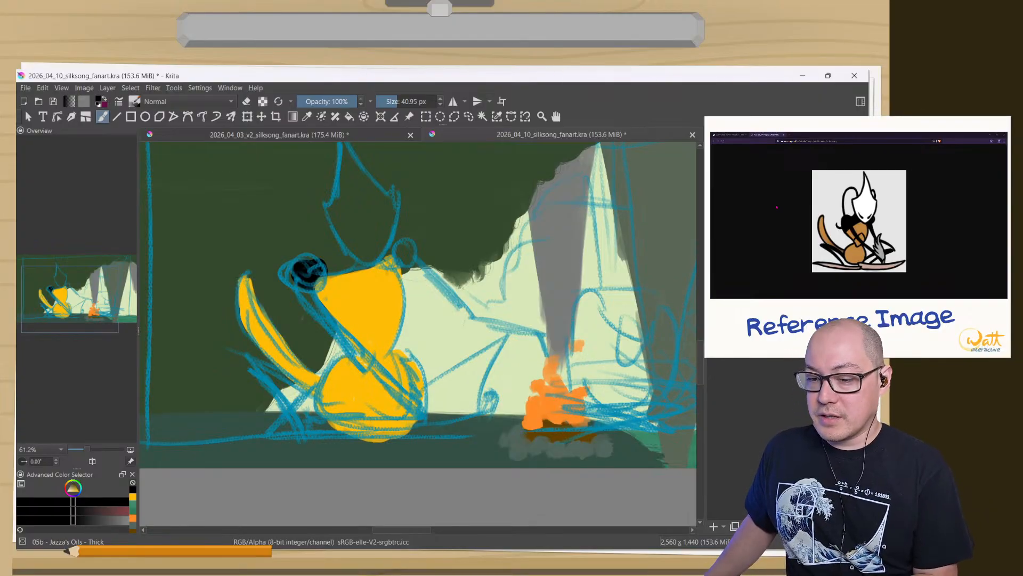
- Compare the misty forest reference with the seated-character reference image
{"action": "left_click", "coordinate": [731, 134]}
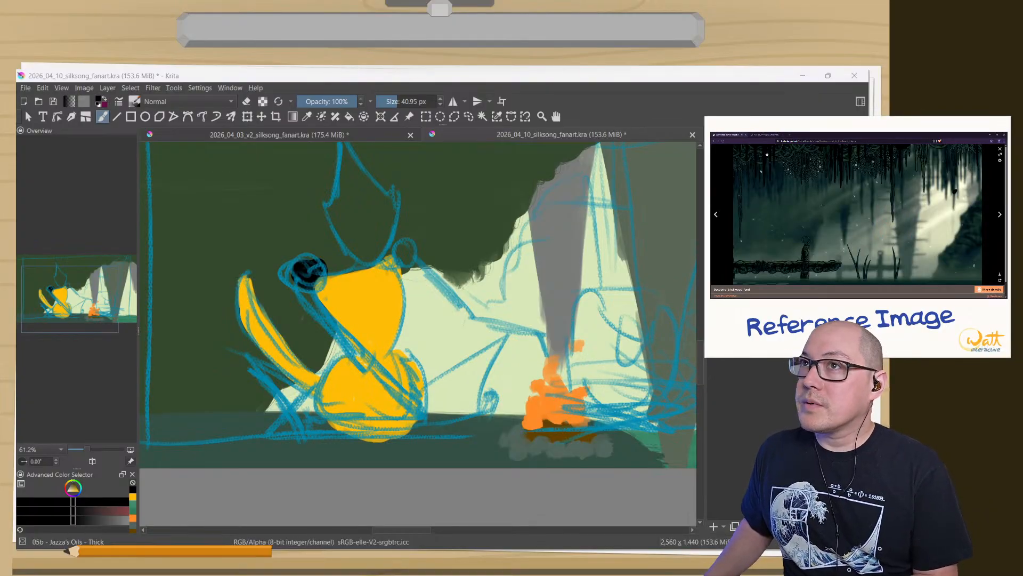
{"action": "left_click", "coordinate": [768, 136]}
{"action": "left_click", "coordinate": [731, 135]}
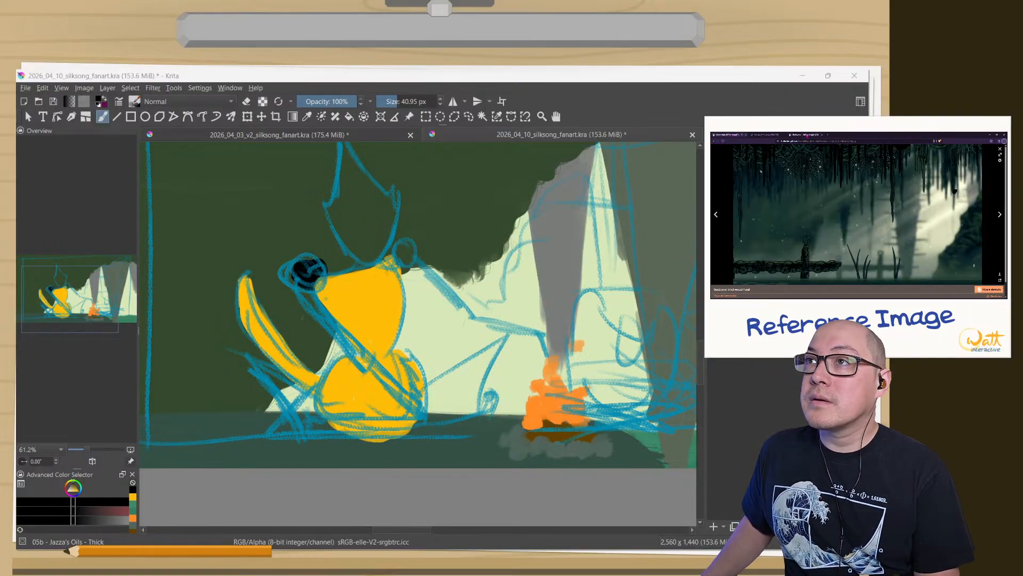
- Browse the area map page, the Shakra character page and the misty forest reference, and return to the seated-character reference image
{"action": "left_click", "coordinate": [808, 135]}
{"action": "left_click", "coordinate": [715, 141]}
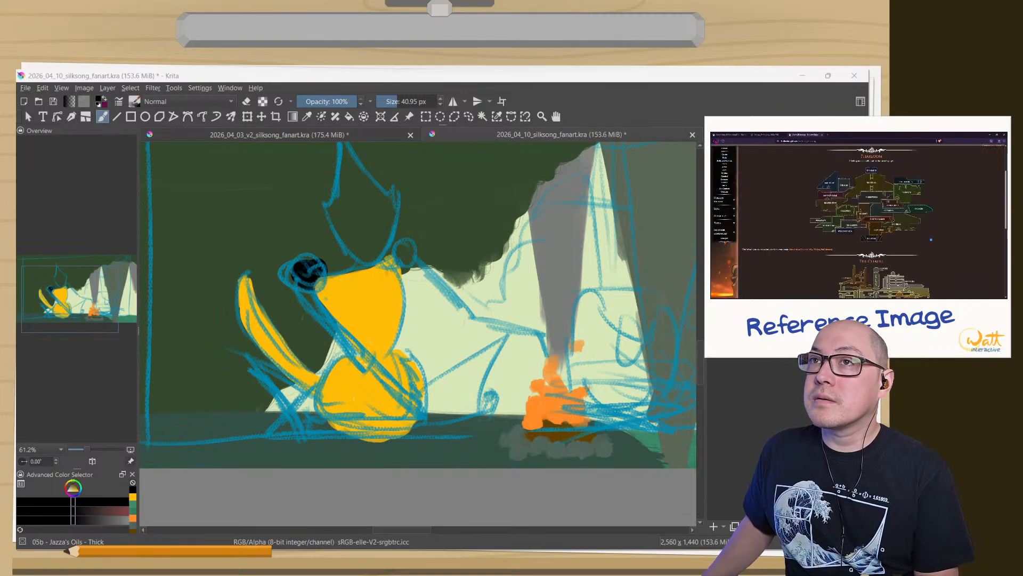
{"action": "left_click", "coordinate": [715, 141]}
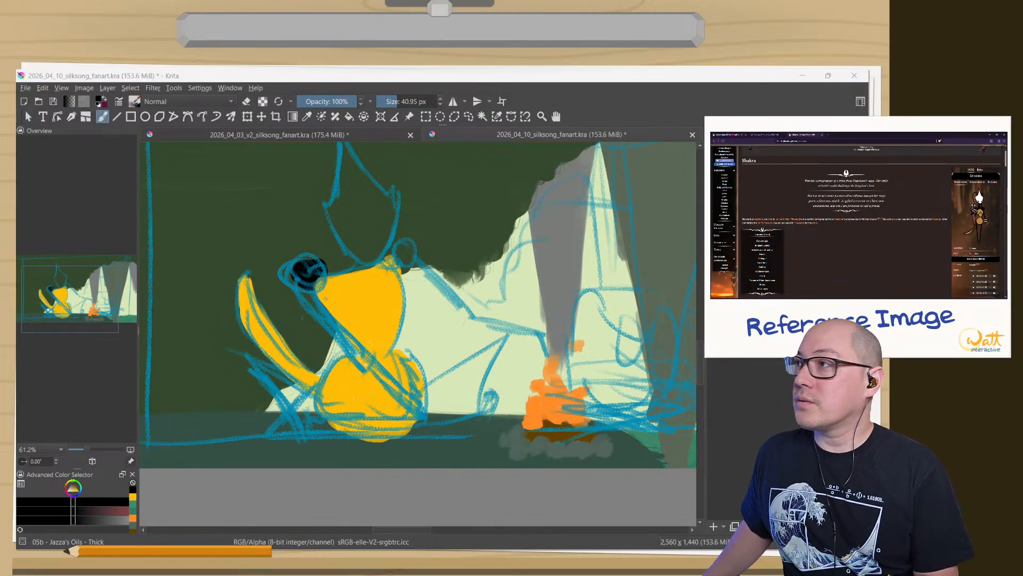
{"action": "left_click", "coordinate": [733, 134]}
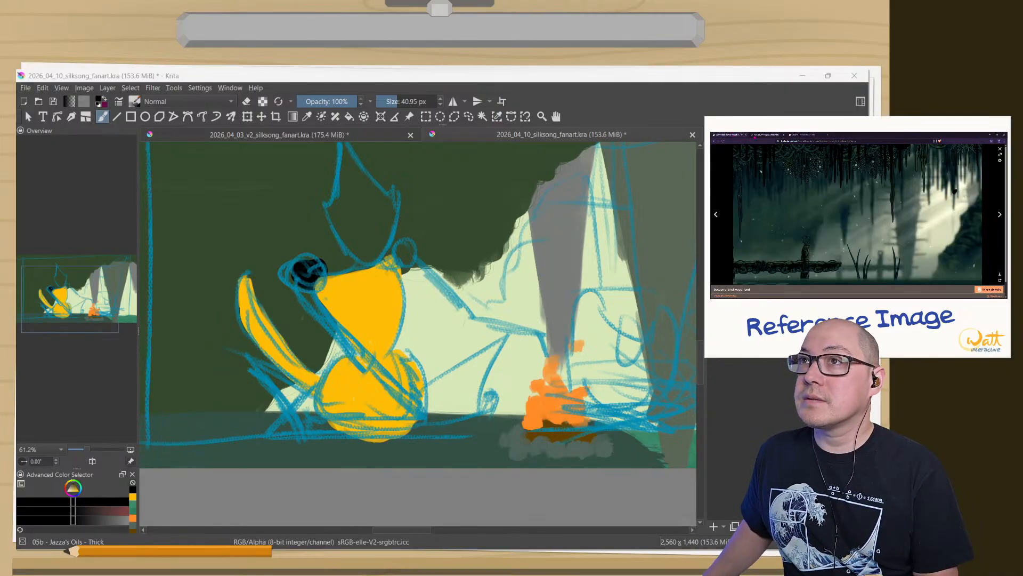
{"action": "left_click", "coordinate": [755, 136]}
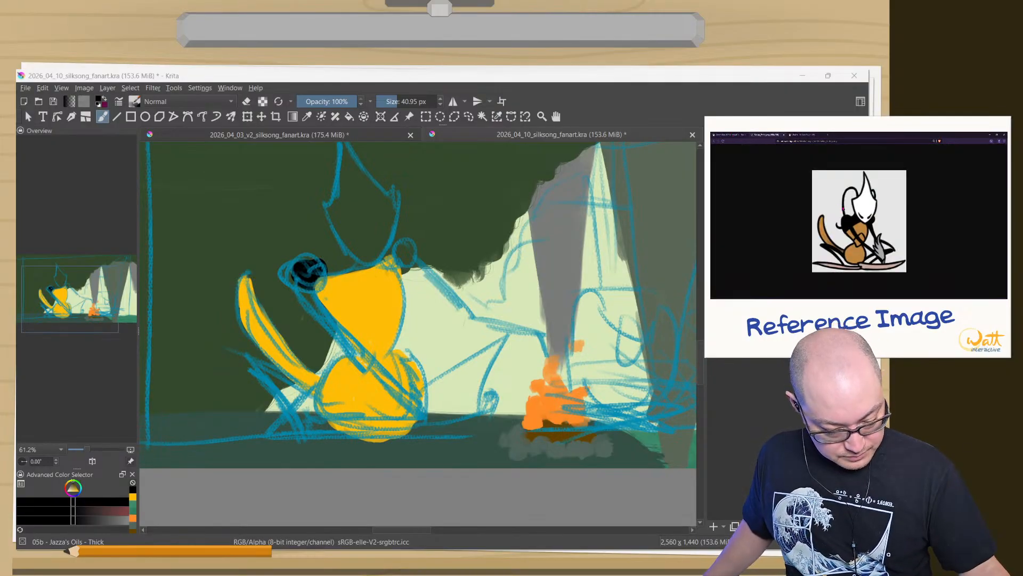
- Paint the near arm in black from the shoulder across the body, and add a curved pale blue-grey shape beside the hand
{"action": "mouse_move", "coordinate": [311, 278]}
{"action": "left_mouse_down"}
{"action": "mouse_move", "coordinate": [321, 308]}
{"action": "mouse_move", "coordinate": [369, 361]}
{"action": "mouse_move", "coordinate": [314, 304]}
{"action": "mouse_move", "coordinate": [429, 420]}
{"action": "left_mouse_up"}
{"action": "right_click", "coordinate": [362, 347]}
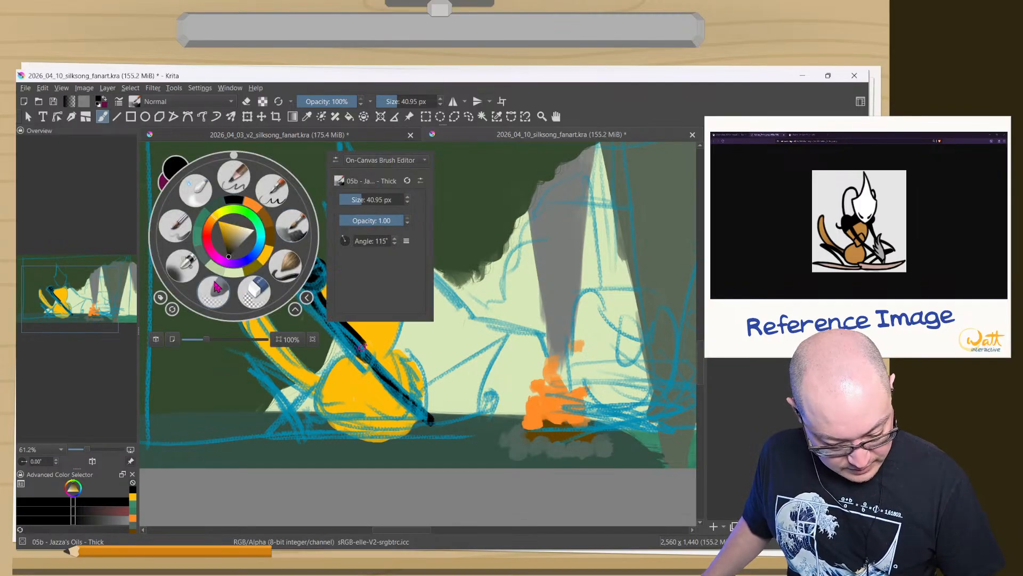
{"action": "left_click", "coordinate": [244, 241]}
{"action": "left_click", "coordinate": [260, 248]}
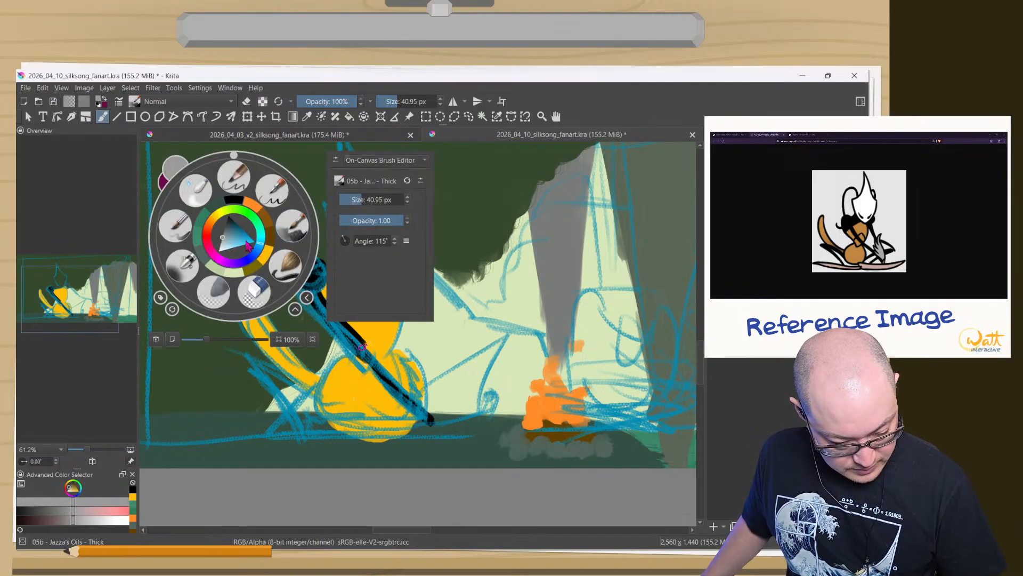
{"action": "left_click", "coordinate": [223, 240]}
{"action": "left_click_drag", "start_coordinate": [223, 240], "coordinate": [225, 241]}
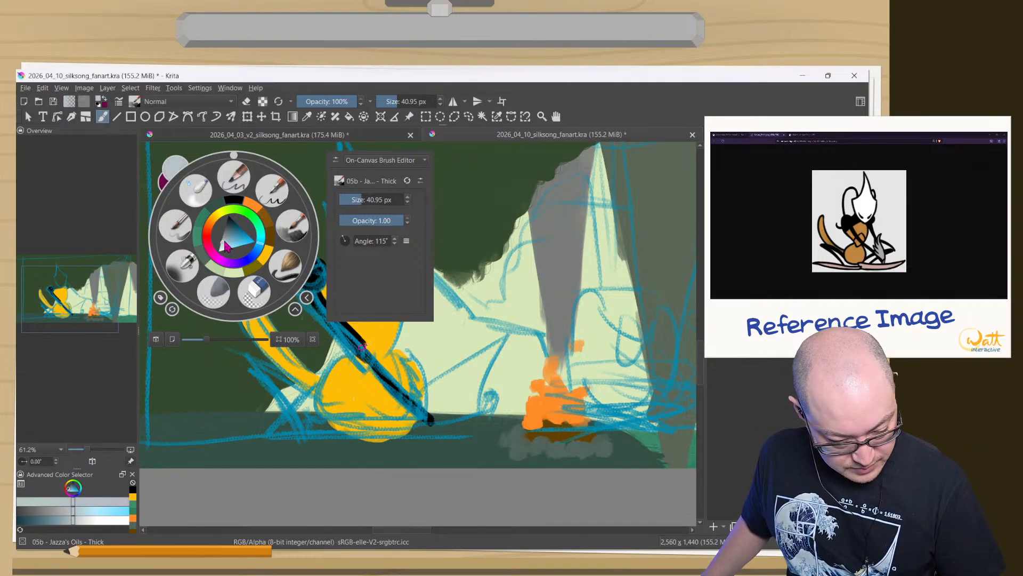
{"action": "right_click", "coordinate": [296, 228]}
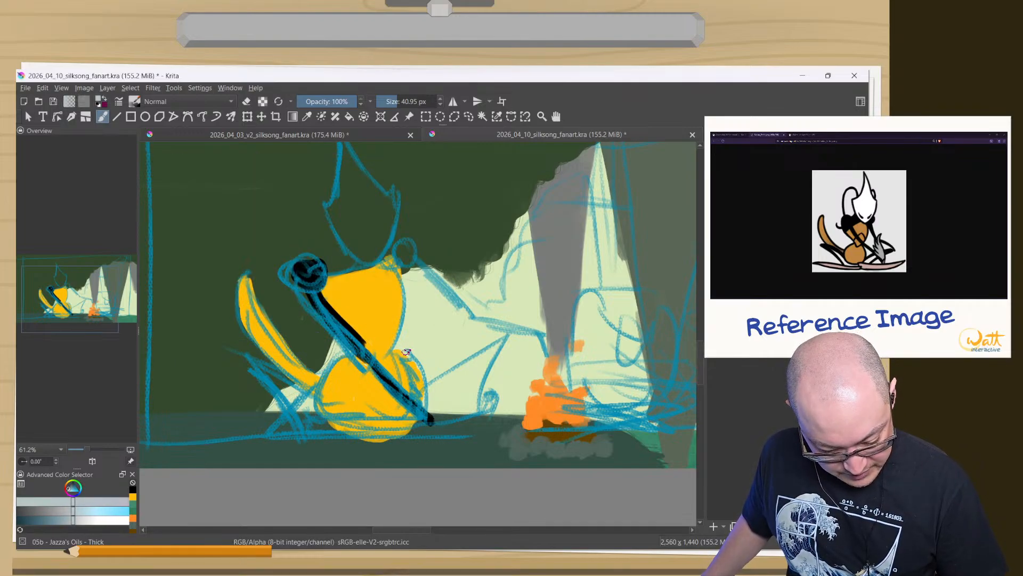
{"action": "left_click_drag", "start_coordinate": [406, 352], "coordinate": [422, 377]}
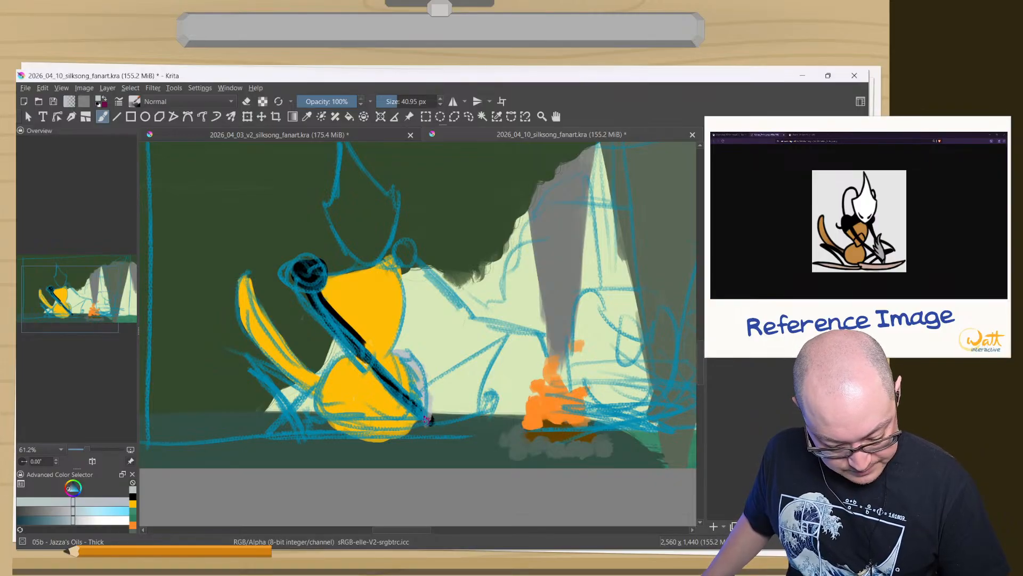
{"action": "key", "text": "e"}
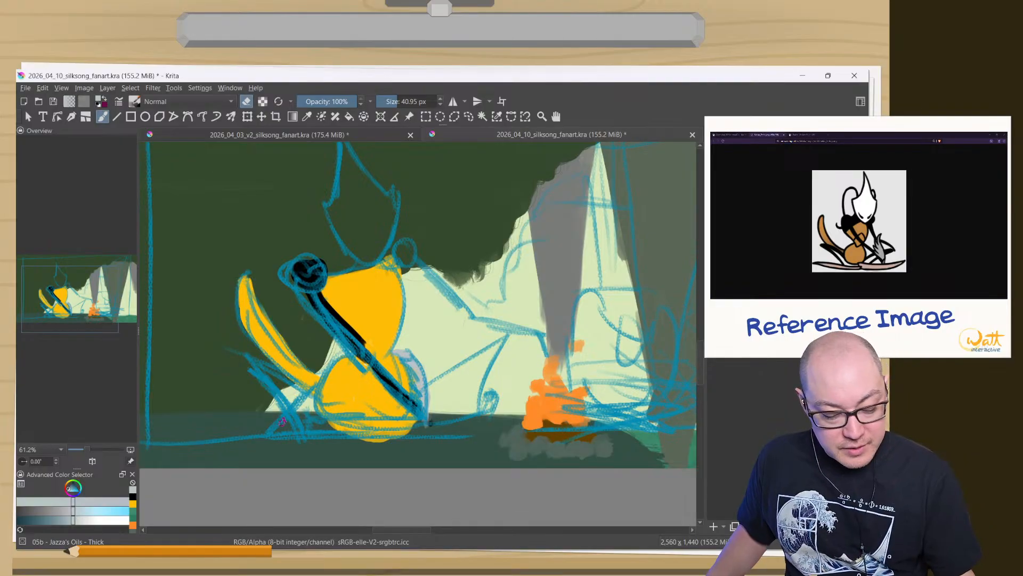
{"action": "key", "text": "e"}
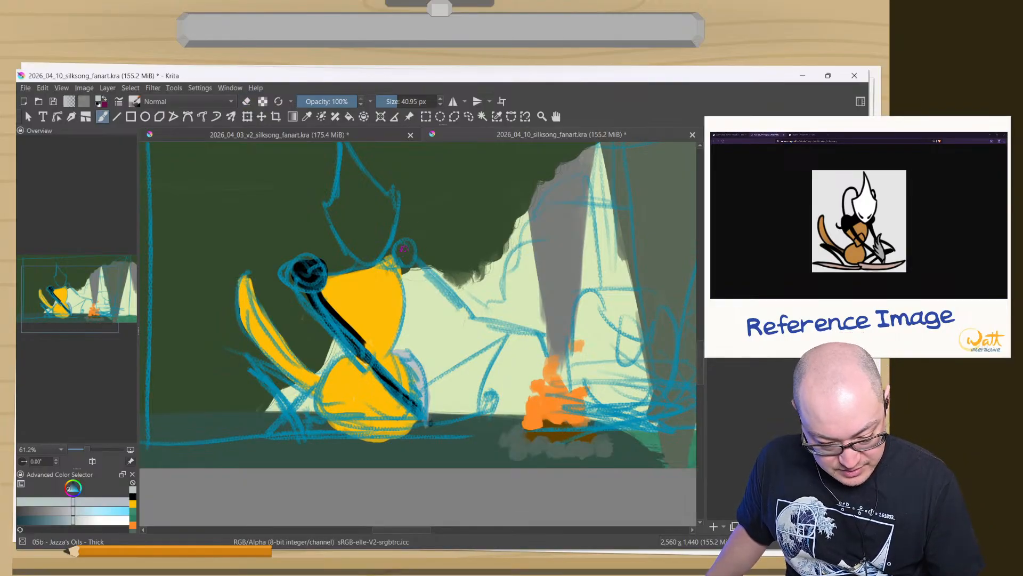
- Sample black from the near shoulder and paint the far round shoulder and bent arm reaching toward the campfire
{"action": "mouse_move", "coordinate": [405, 246]}
{"action": "left_mouse_down"}
{"action": "mouse_move", "coordinate": [403, 254]}
{"action": "mouse_move", "coordinate": [399, 243]}
{"action": "left_mouse_up"}
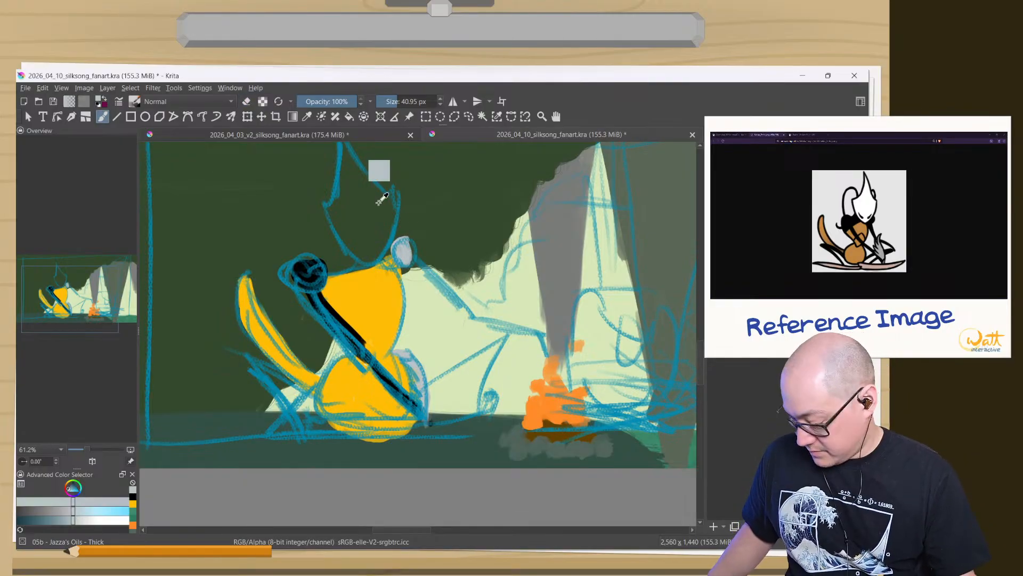
{"action": "key", "text": "ctrl+z"}
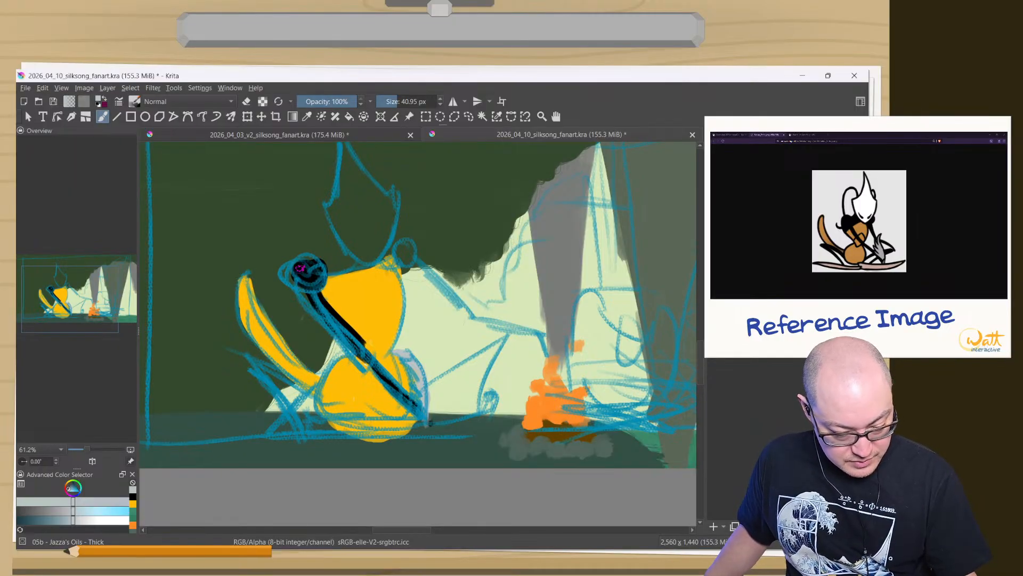
{"action": "left_click", "coordinate": [299, 269], "text": "ctrl"}
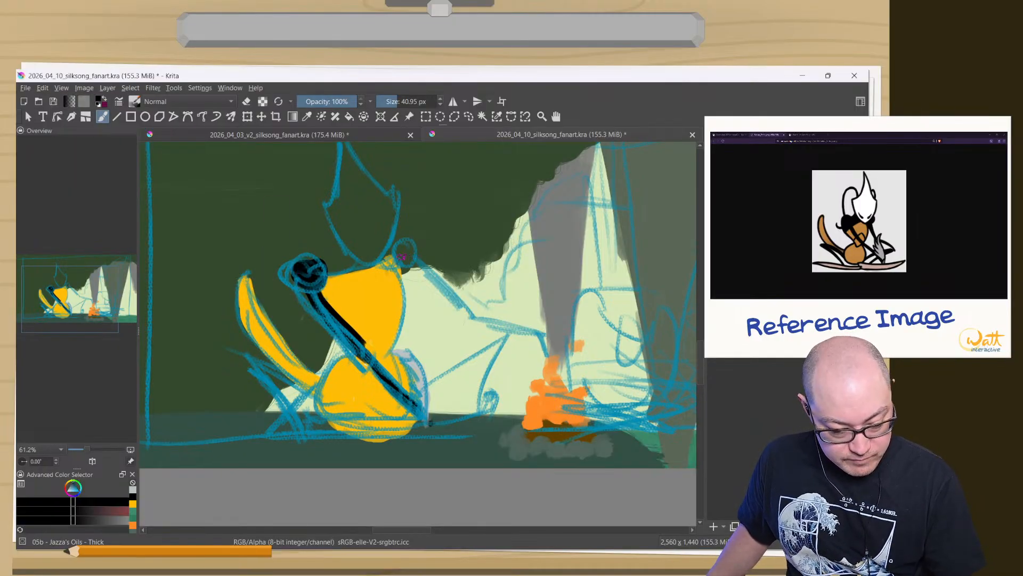
{"action": "mouse_move", "coordinate": [402, 257]}
{"action": "left_mouse_down"}
{"action": "mouse_move", "coordinate": [408, 246]}
{"action": "mouse_move", "coordinate": [411, 259]}
{"action": "mouse_move", "coordinate": [391, 247]}
{"action": "mouse_move", "coordinate": [479, 331]}
{"action": "mouse_move", "coordinate": [529, 326]}
{"action": "mouse_move", "coordinate": [535, 351]}
{"action": "left_mouse_up"}
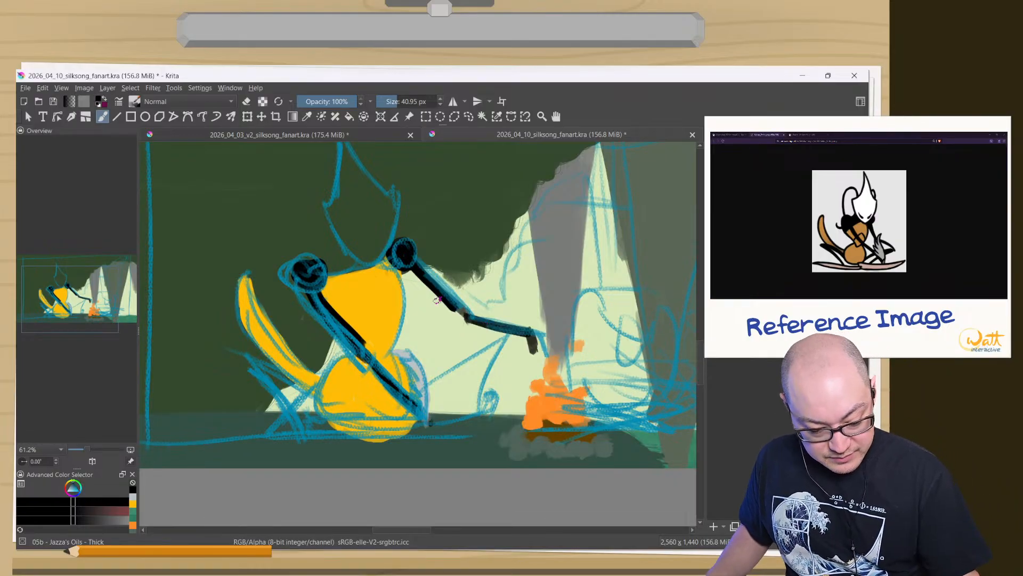
- Paint the character's bent front leg in black between the lower body and the campfire, refining its thigh with the eraser mode
{"action": "mouse_move", "coordinate": [417, 392]}
{"action": "left_mouse_down"}
{"action": "mouse_move", "coordinate": [502, 334]}
{"action": "mouse_move", "coordinate": [458, 431]}
{"action": "left_mouse_up"}
{"action": "left_click_drag", "start_coordinate": [498, 347], "coordinate": [459, 433]}
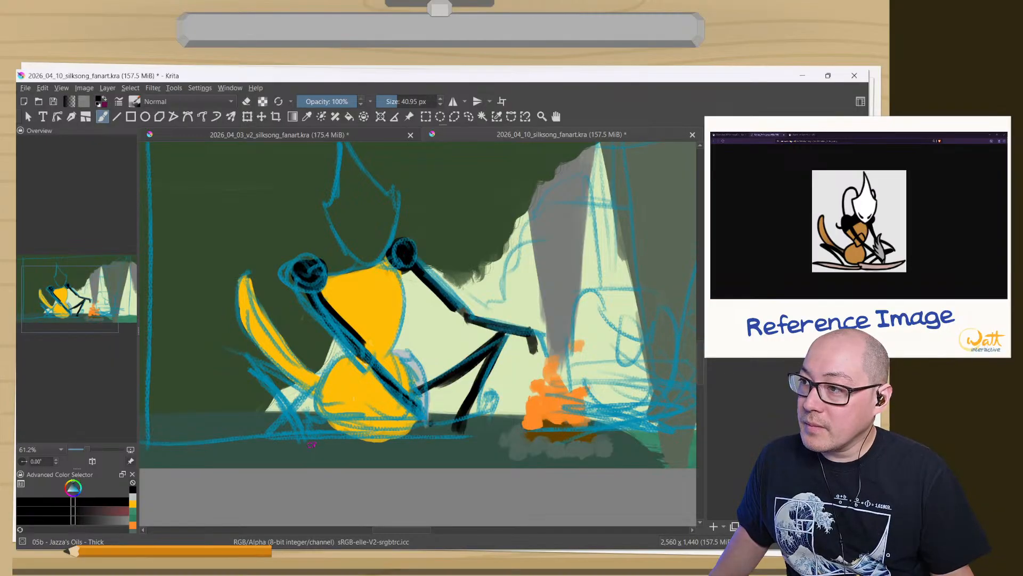
{"action": "mouse_move", "coordinate": [447, 381]}
{"action": "left_mouse_down"}
{"action": "mouse_move", "coordinate": [405, 427]}
{"action": "mouse_move", "coordinate": [429, 408]}
{"action": "left_mouse_up"}
{"action": "key", "text": "e"}
{"action": "mouse_move", "coordinate": [429, 373]}
{"action": "left_mouse_down"}
{"action": "mouse_move", "coordinate": [450, 361]}
{"action": "mouse_move", "coordinate": [407, 406]}
{"action": "mouse_move", "coordinate": [478, 349]}
{"action": "mouse_move", "coordinate": [412, 420]}
{"action": "left_mouse_up"}
{"action": "key", "text": "e"}
{"action": "left_click_drag", "start_coordinate": [493, 338], "coordinate": [462, 370]}
{"action": "mouse_move", "coordinate": [434, 402]}
{"action": "left_mouse_down"}
{"action": "mouse_move", "coordinate": [471, 363]}
{"action": "mouse_move", "coordinate": [426, 409]}
{"action": "mouse_move", "coordinate": [489, 344]}
{"action": "left_mouse_up"}
{"action": "left_click_drag", "start_coordinate": [435, 397], "coordinate": [408, 415]}
{"action": "key", "text": "e"}
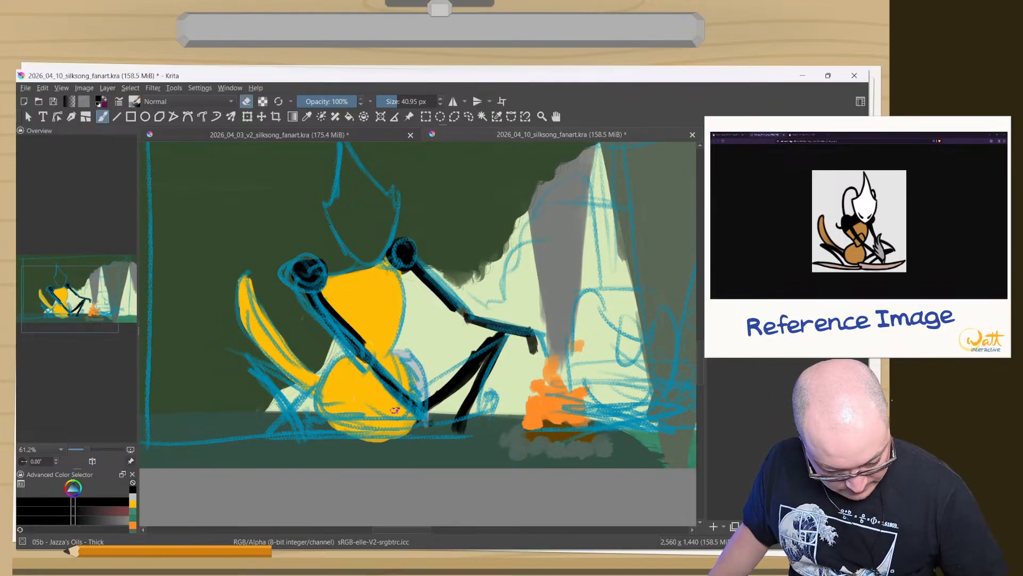
{"action": "key", "text": "e"}
{"action": "left_click_drag", "start_coordinate": [414, 412], "coordinate": [402, 419]}
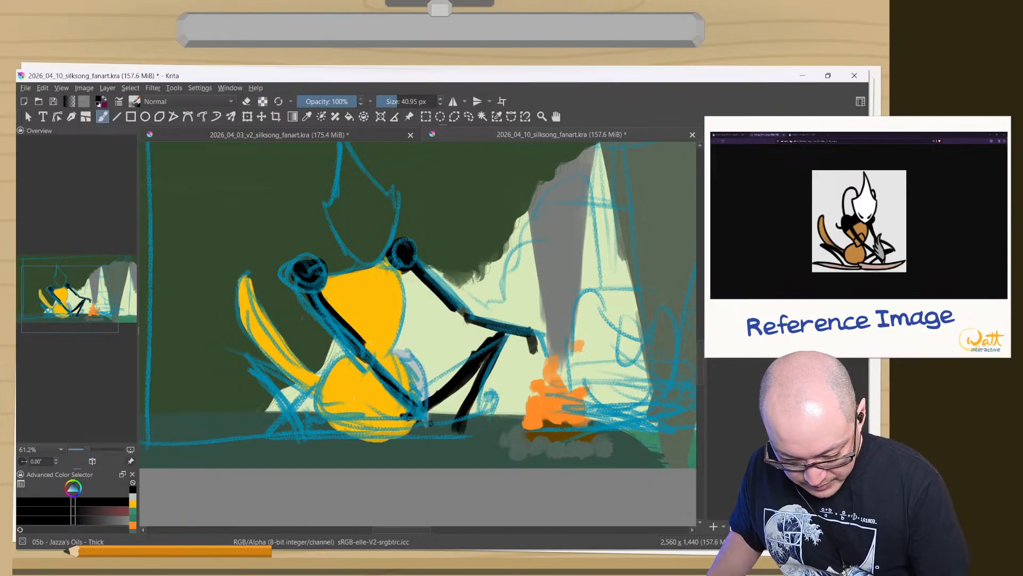
{"action": "key", "text": "ctrl+z"}
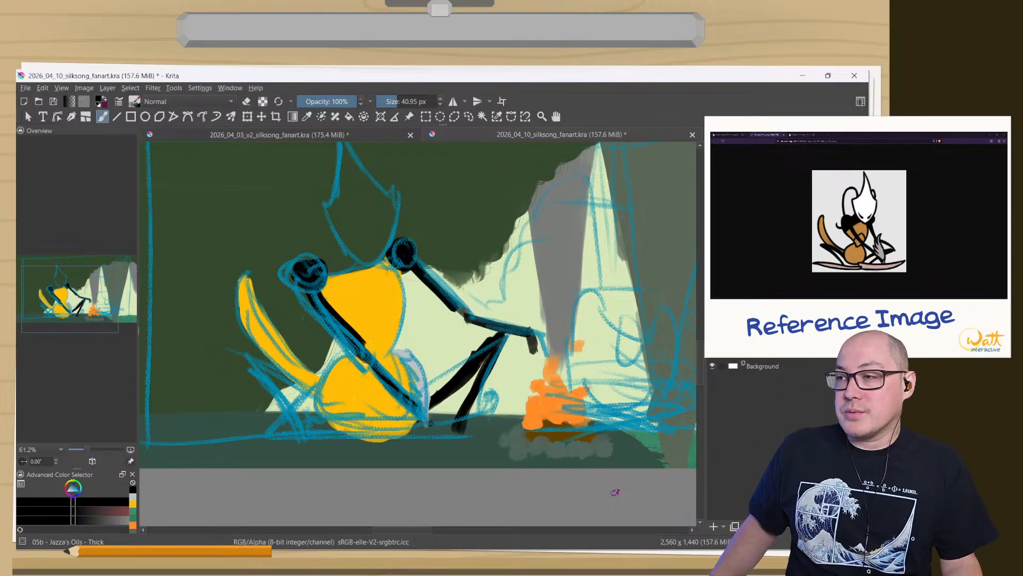
- Paint the black rear leg below the yellow tail, with its raised tip and lower part reaching the ground
{"action": "key", "text": "ctrl"}
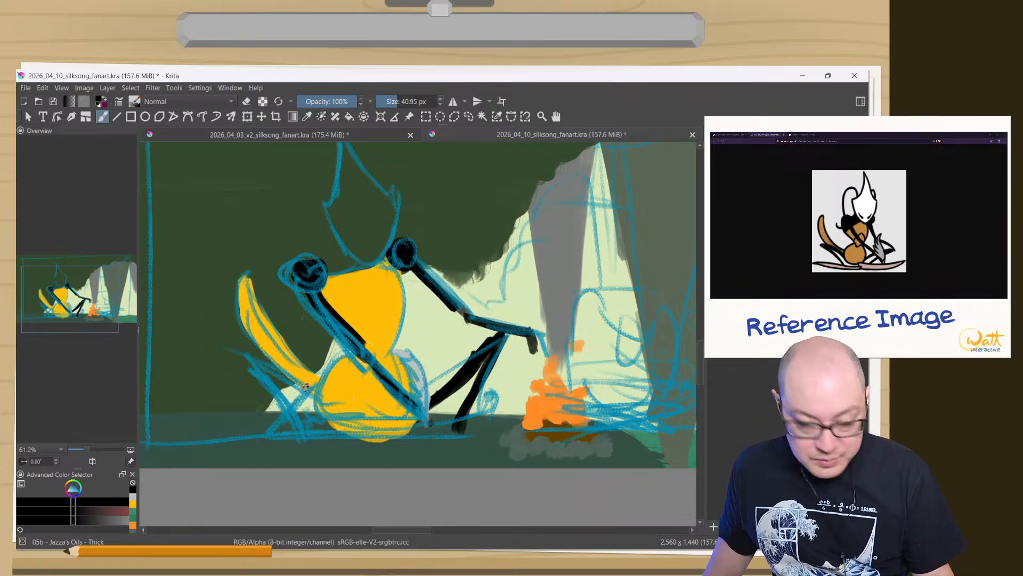
{"action": "mouse_move", "coordinate": [333, 419]}
{"action": "left_mouse_down"}
{"action": "mouse_move", "coordinate": [265, 359]}
{"action": "mouse_move", "coordinate": [314, 415]}
{"action": "left_mouse_up"}
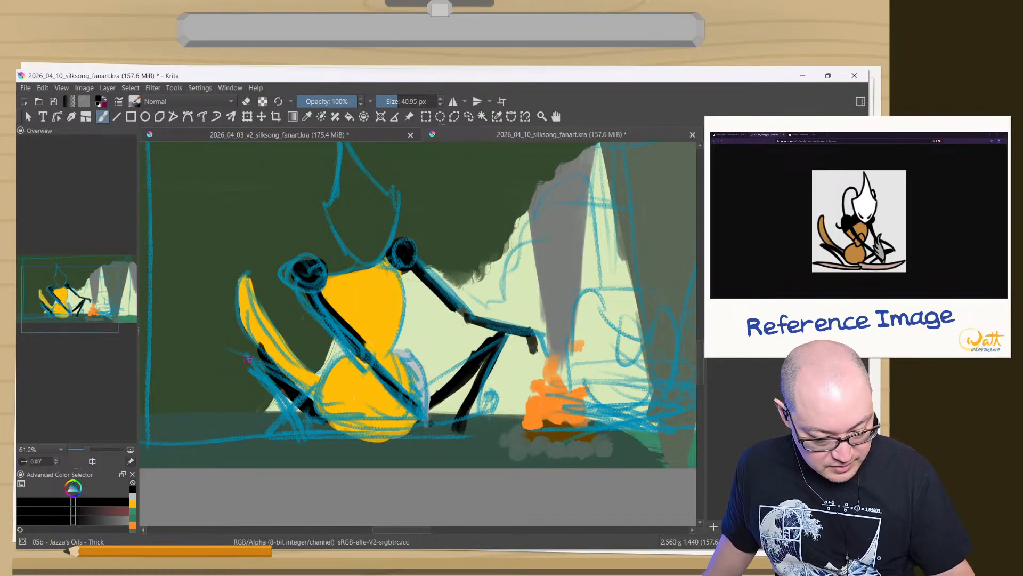
{"action": "mouse_move", "coordinate": [259, 351]}
{"action": "left_mouse_down"}
{"action": "mouse_move", "coordinate": [277, 433]}
{"action": "mouse_move", "coordinate": [268, 375]}
{"action": "mouse_move", "coordinate": [293, 440]}
{"action": "mouse_move", "coordinate": [286, 422]}
{"action": "mouse_move", "coordinate": [303, 441]}
{"action": "mouse_move", "coordinate": [226, 354]}
{"action": "left_mouse_up"}
{"action": "mouse_move", "coordinate": [266, 392]}
{"action": "left_mouse_down"}
{"action": "mouse_move", "coordinate": [221, 345]}
{"action": "mouse_move", "coordinate": [292, 383]}
{"action": "left_mouse_up"}
{"action": "mouse_move", "coordinate": [230, 341]}
{"action": "left_mouse_down"}
{"action": "mouse_move", "coordinate": [307, 384]}
{"action": "mouse_move", "coordinate": [253, 337]}
{"action": "mouse_move", "coordinate": [315, 383]}
{"action": "mouse_move", "coordinate": [225, 326]}
{"action": "mouse_move", "coordinate": [283, 434]}
{"action": "left_mouse_up"}
- Paint a black collar across the top of the yellow torso between both shoulders and shape its lower edge
{"action": "key", "text": "e"}
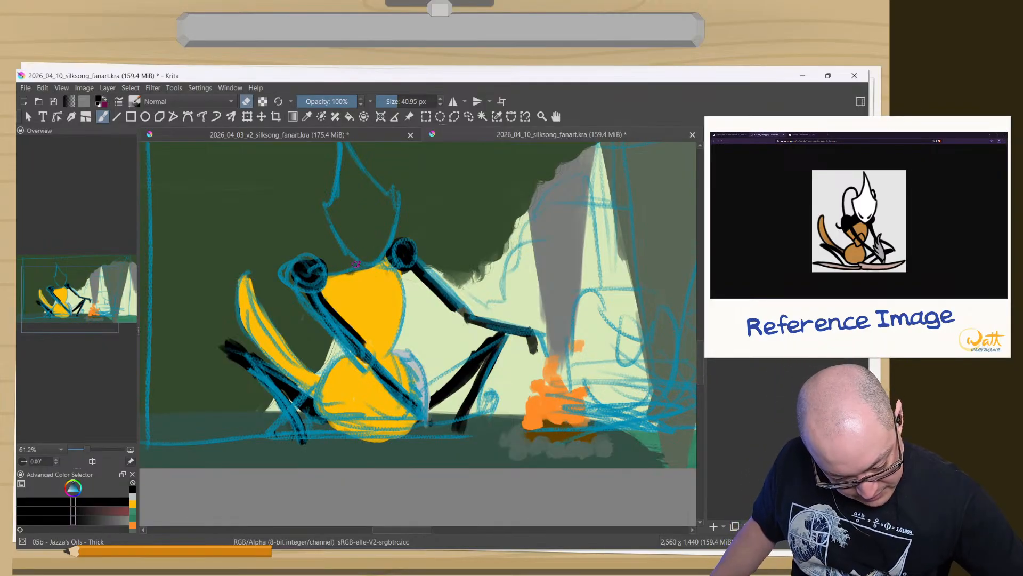
{"action": "mouse_move", "coordinate": [355, 269]}
{"action": "left_mouse_down"}
{"action": "mouse_move", "coordinate": [334, 288]}
{"action": "mouse_move", "coordinate": [340, 280]}
{"action": "mouse_move", "coordinate": [325, 282]}
{"action": "mouse_move", "coordinate": [337, 279]}
{"action": "mouse_move", "coordinate": [330, 291]}
{"action": "mouse_move", "coordinate": [384, 266]}
{"action": "left_mouse_up"}
{"action": "key", "text": "e"}
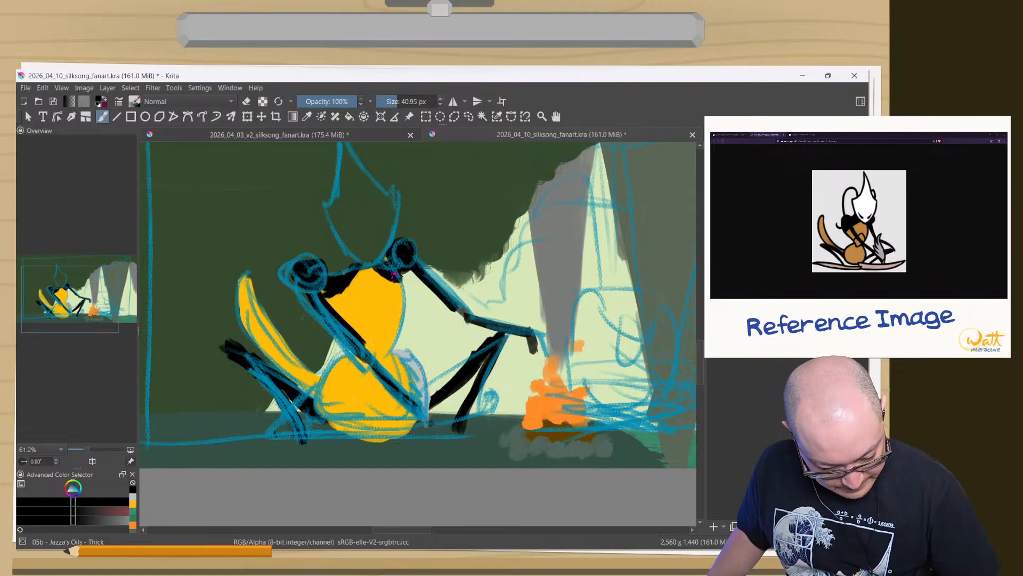
{"action": "key", "text": "e"}
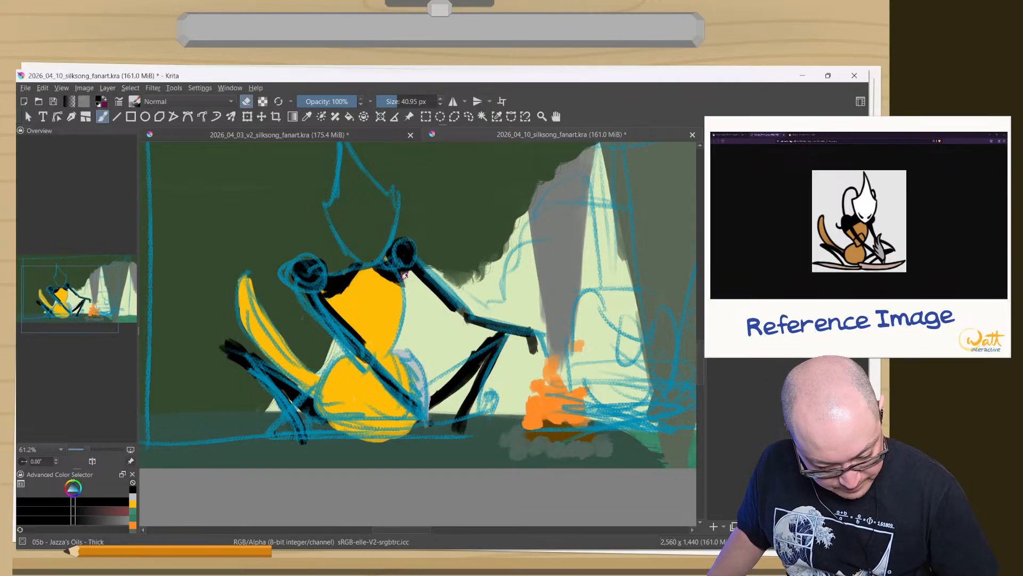
{"action": "key", "text": "e"}
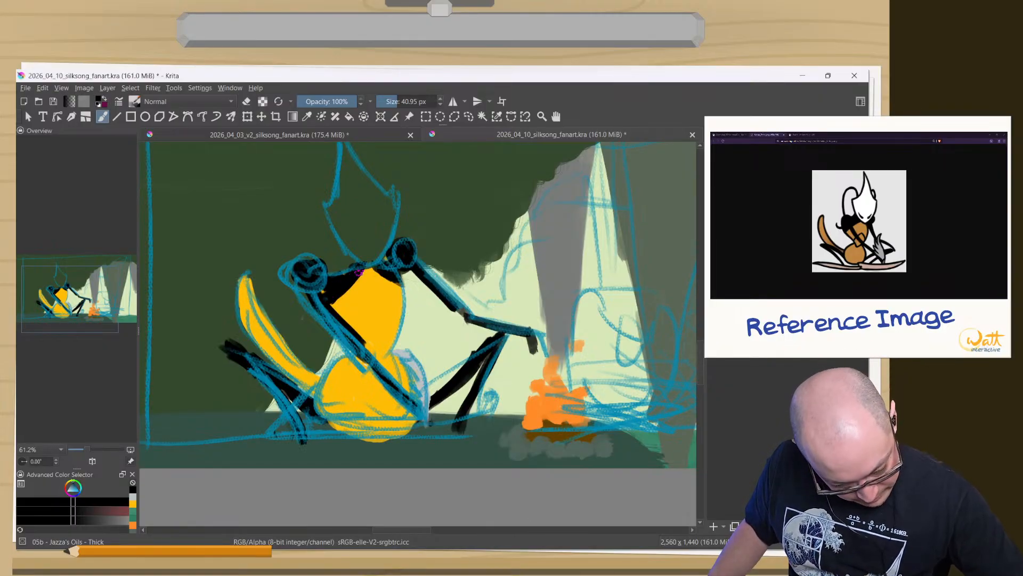
{"action": "mouse_move", "coordinate": [360, 272]}
{"action": "left_mouse_down"}
{"action": "mouse_move", "coordinate": [367, 265]}
{"action": "mouse_move", "coordinate": [346, 289]}
{"action": "left_mouse_up"}
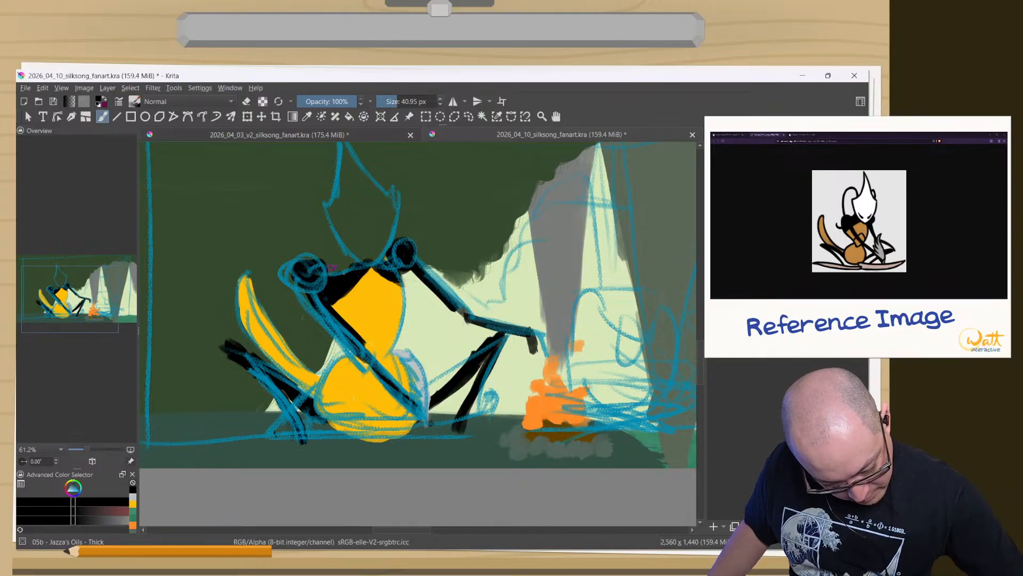
{"action": "key", "text": "e"}
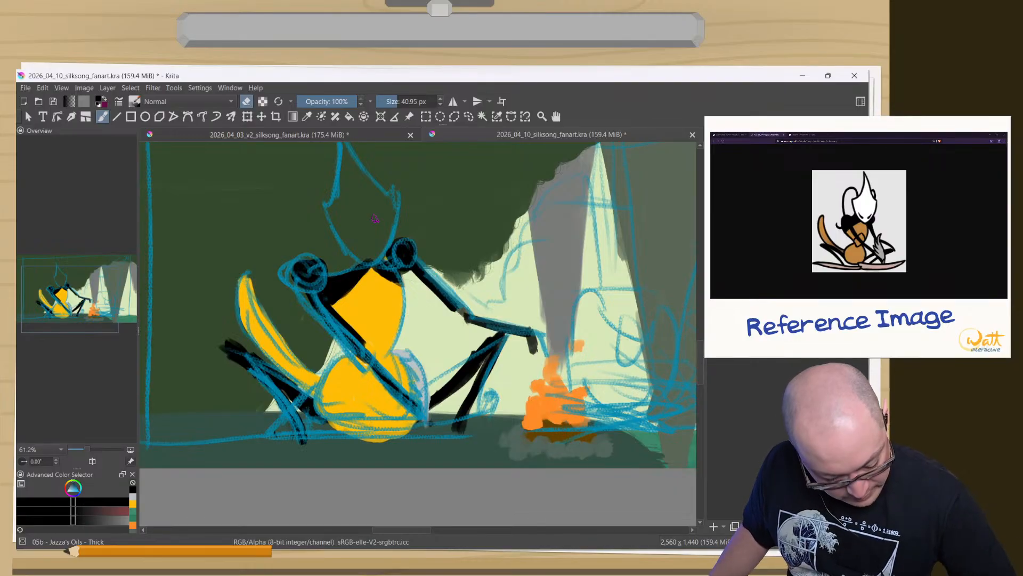
{"action": "key", "text": "e"}
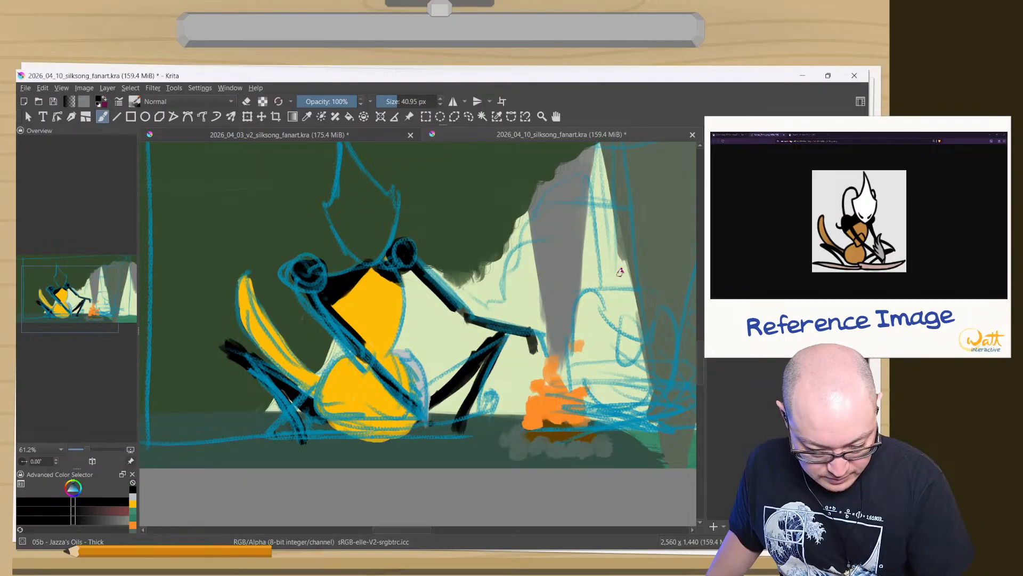
- Touch up the near arm around the elbow with the eraser mode and check its layer in isolation
{"action": "key", "text": "e"}
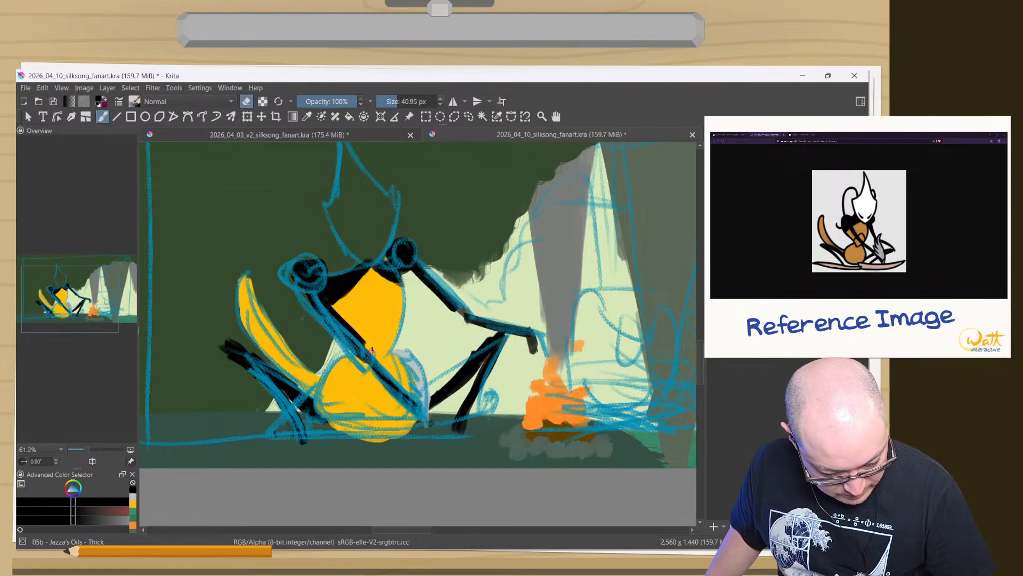
{"action": "key", "text": "alt+e"}
{"action": "key", "text": "Escape"}
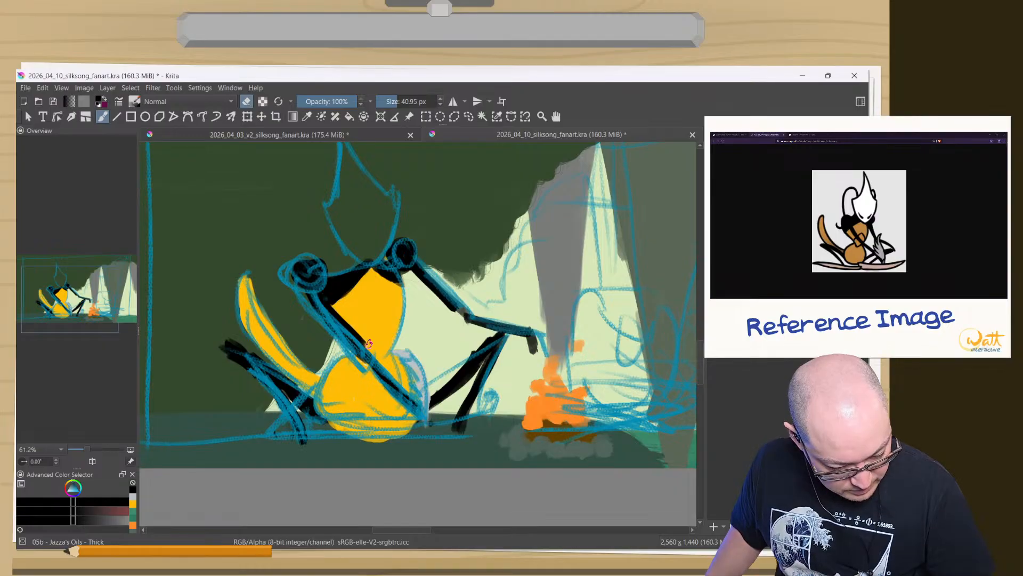
{"action": "key", "text": "alt+e"}
{"action": "key", "text": "Escape"}
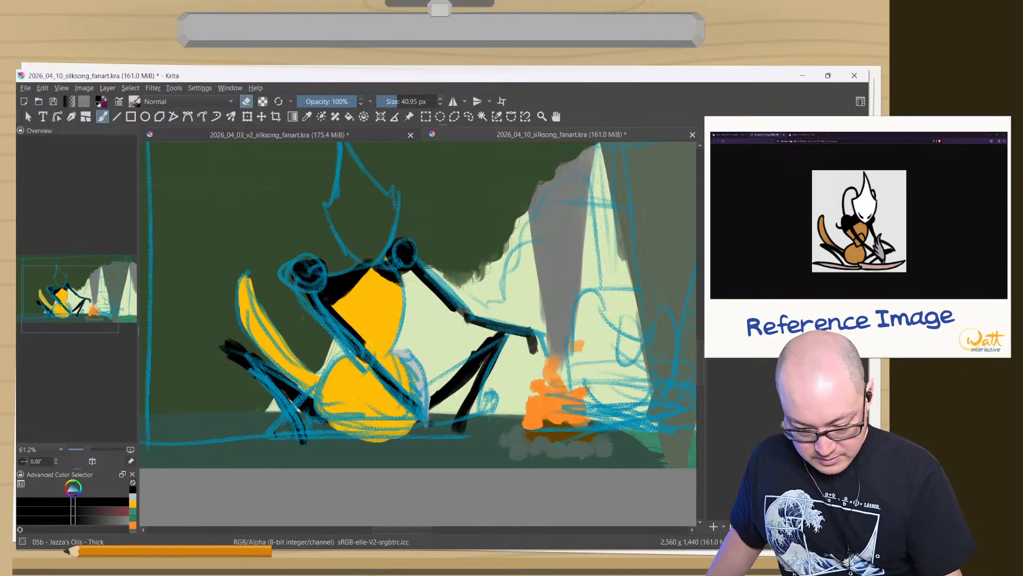
{"action": "key", "text": "alt+i"}
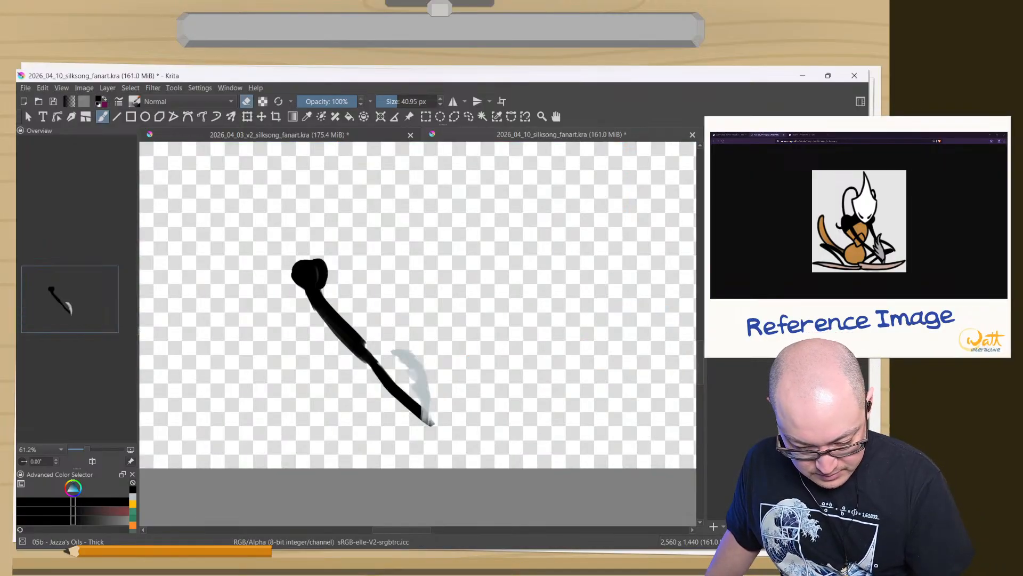
{"action": "key", "text": "alt+i"}
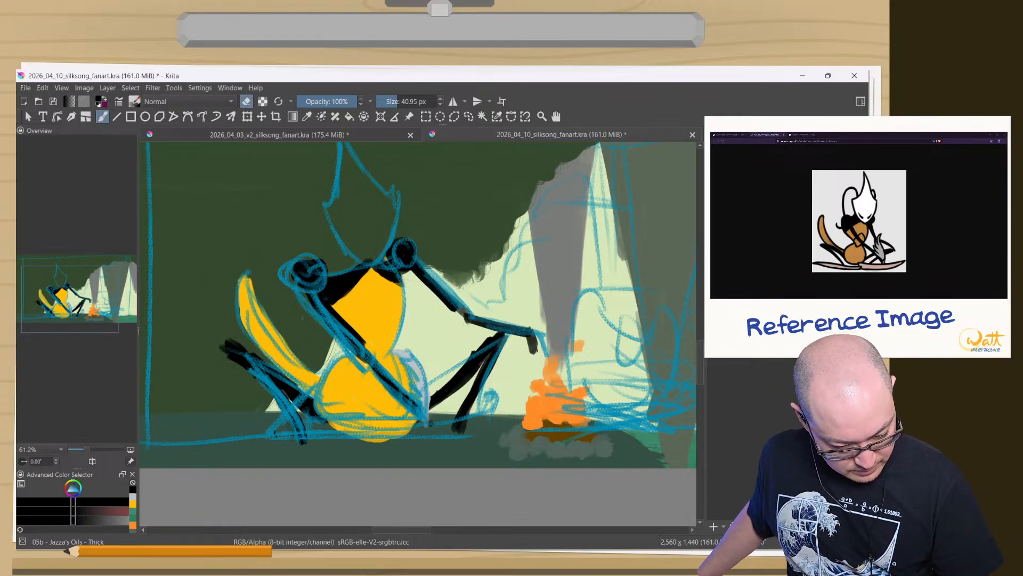
{"action": "left_click", "coordinate": [235, 248], "text": "ctrl"}
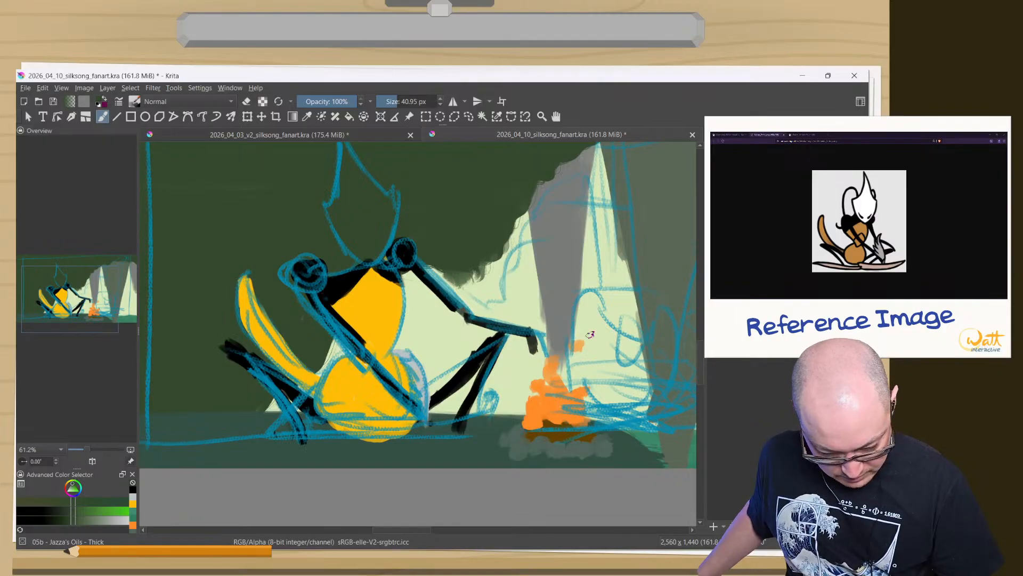
{"action": "left_click_drag", "start_coordinate": [452, 343], "coordinate": [413, 385]}
{"action": "left_click", "coordinate": [468, 424]}
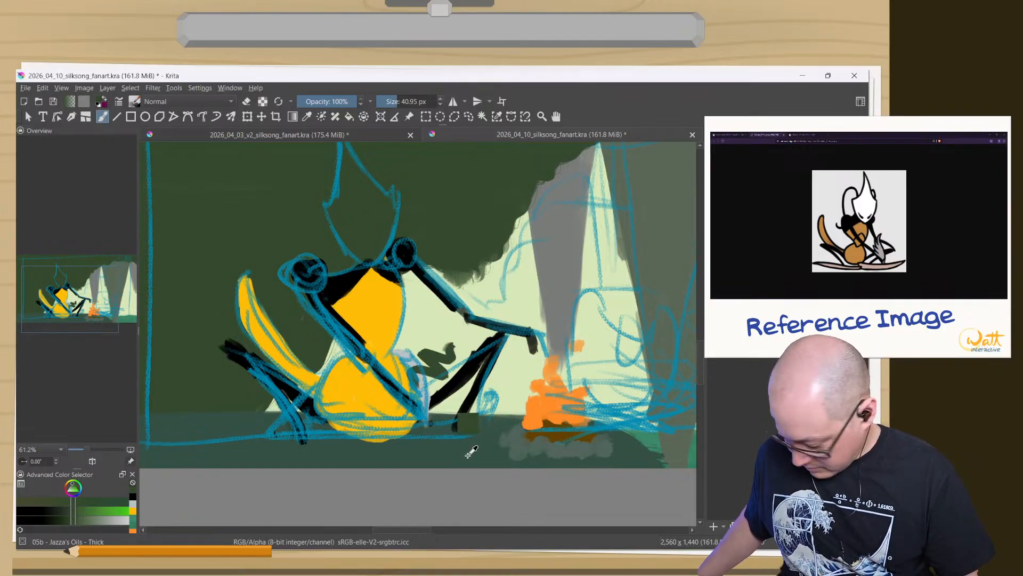
{"action": "key", "text": "ctrl+z"}
{"action": "key", "text": "ctrl+z"}
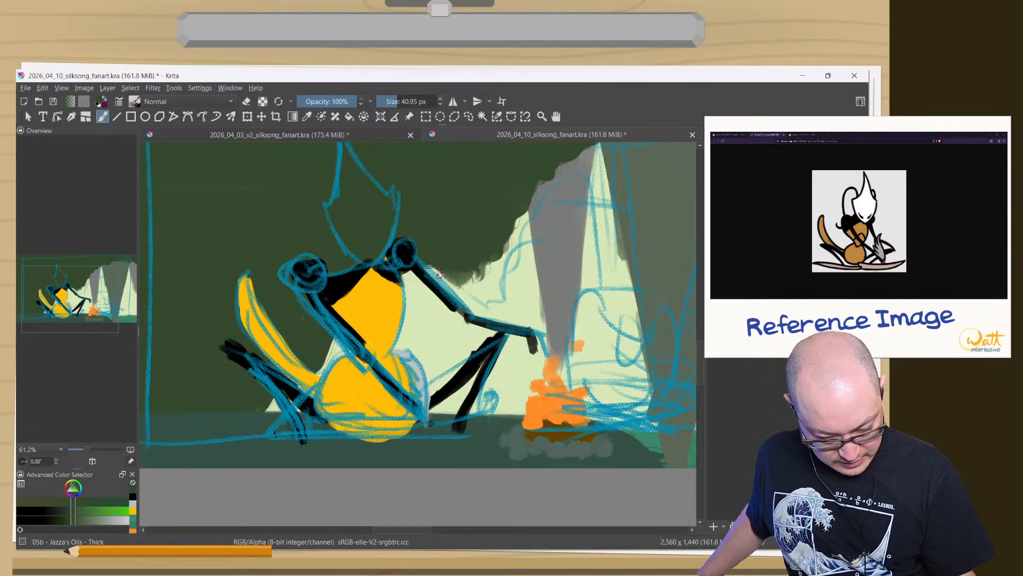
- Sample black from the character's collar and turn on the brush's eraser mode
{"action": "left_click", "coordinate": [336, 284], "text": "ctrl"}
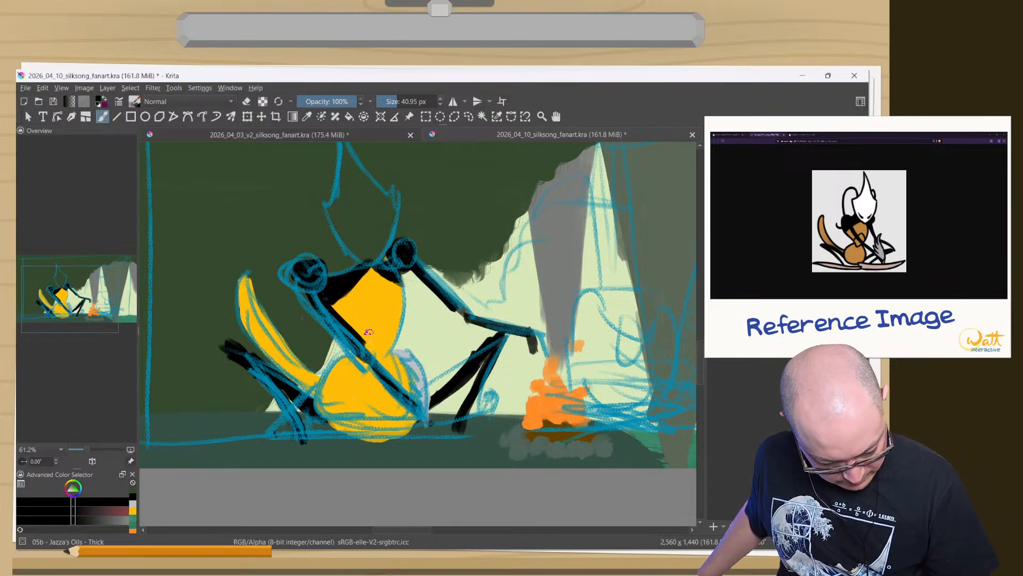
{"action": "key", "text": "e"}
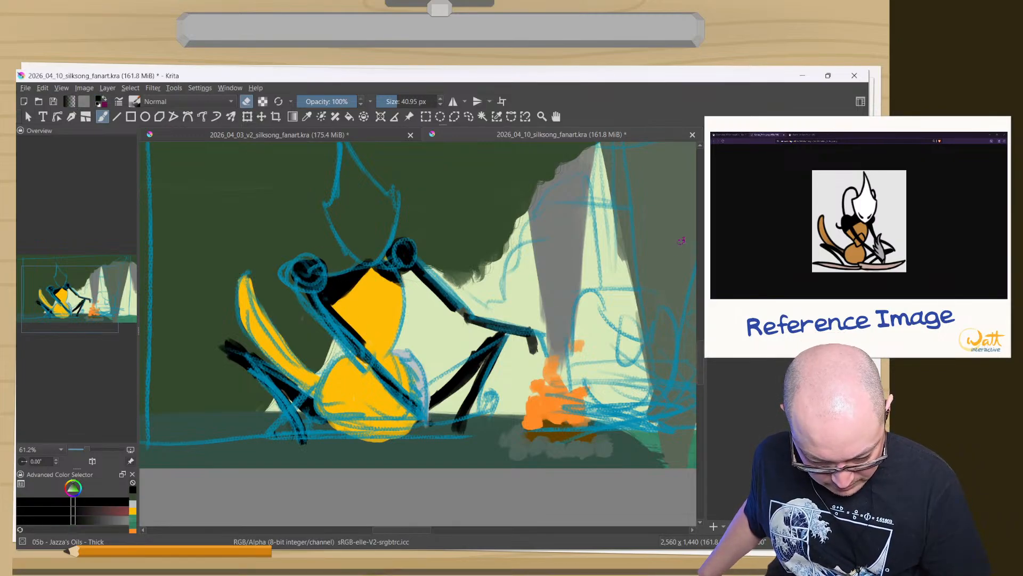
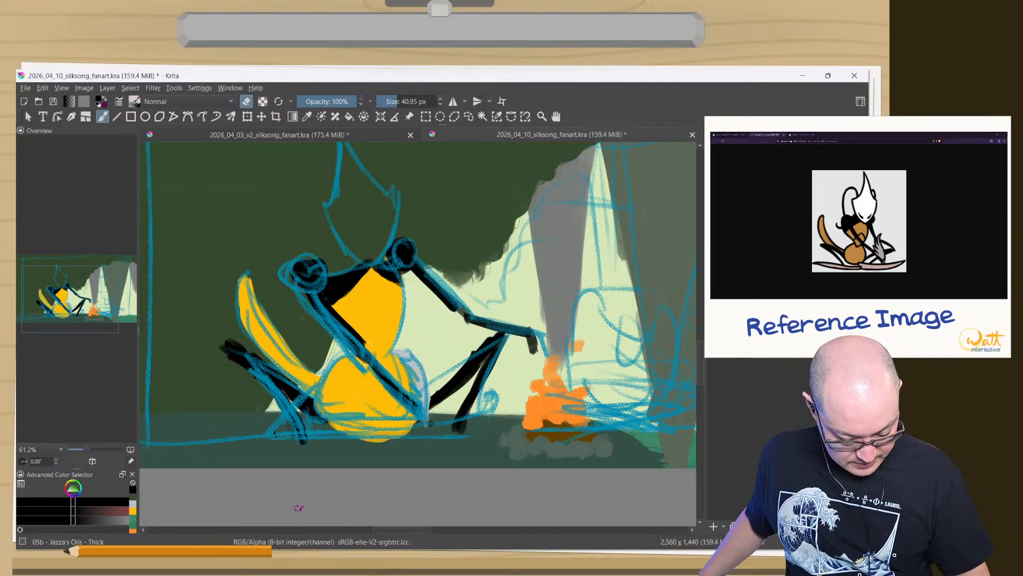
- Hide the blue sketch layer and extend the lower ends of the front and rear legs in black
{"action": "left_click", "coordinate": [715, 191]}
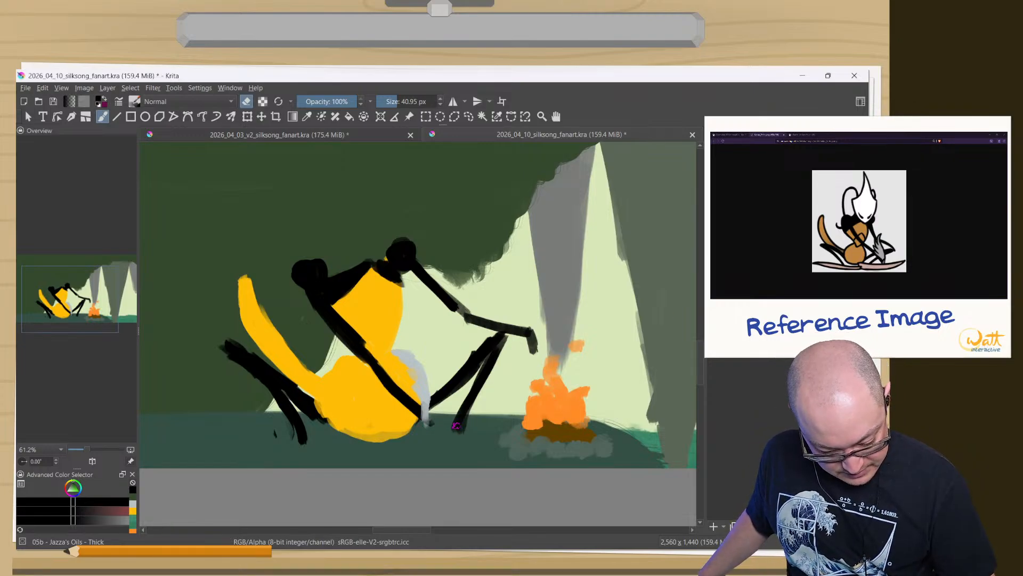
{"action": "mouse_move", "coordinate": [458, 427]}
{"action": "left_mouse_down"}
{"action": "mouse_move", "coordinate": [457, 441]}
{"action": "mouse_move", "coordinate": [460, 421]}
{"action": "left_mouse_up"}
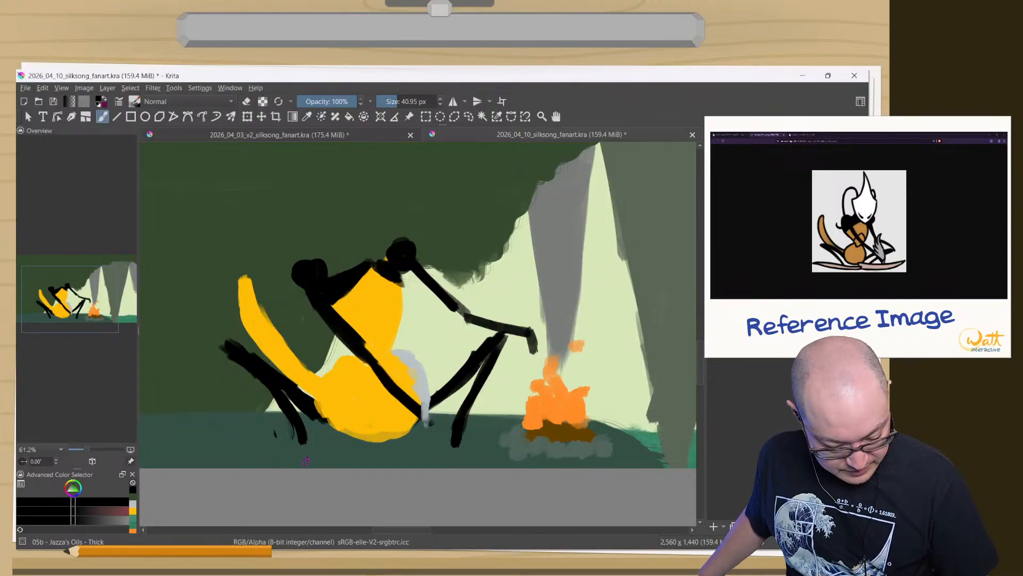
{"action": "mouse_move", "coordinate": [300, 432]}
{"action": "left_mouse_down"}
{"action": "mouse_move", "coordinate": [303, 441]}
{"action": "mouse_move", "coordinate": [284, 405]}
{"action": "left_mouse_up"}
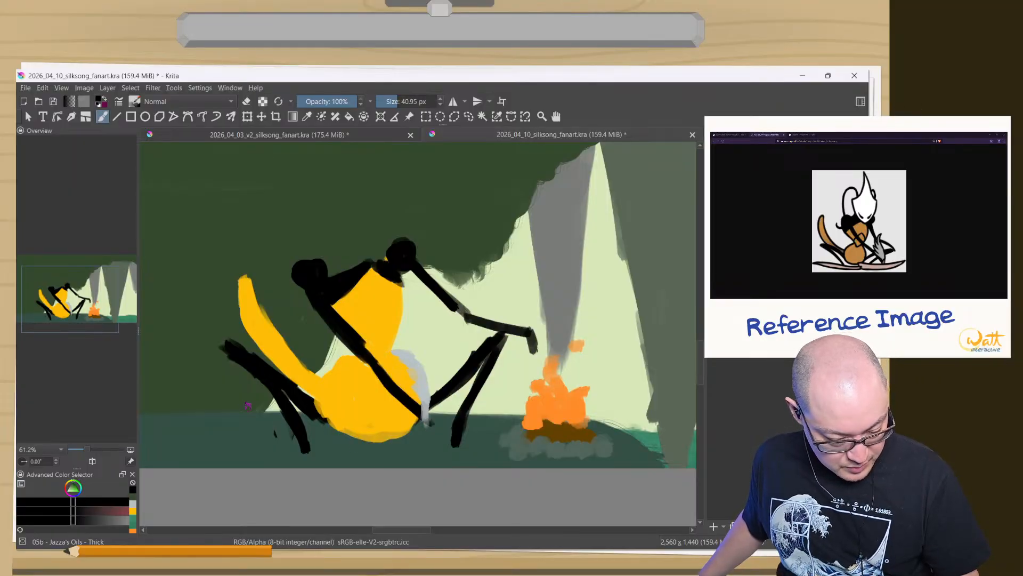
- Erase the rough upper edge of the rear leg and repaint its outline smoothly in black
{"action": "key", "text": "e"}
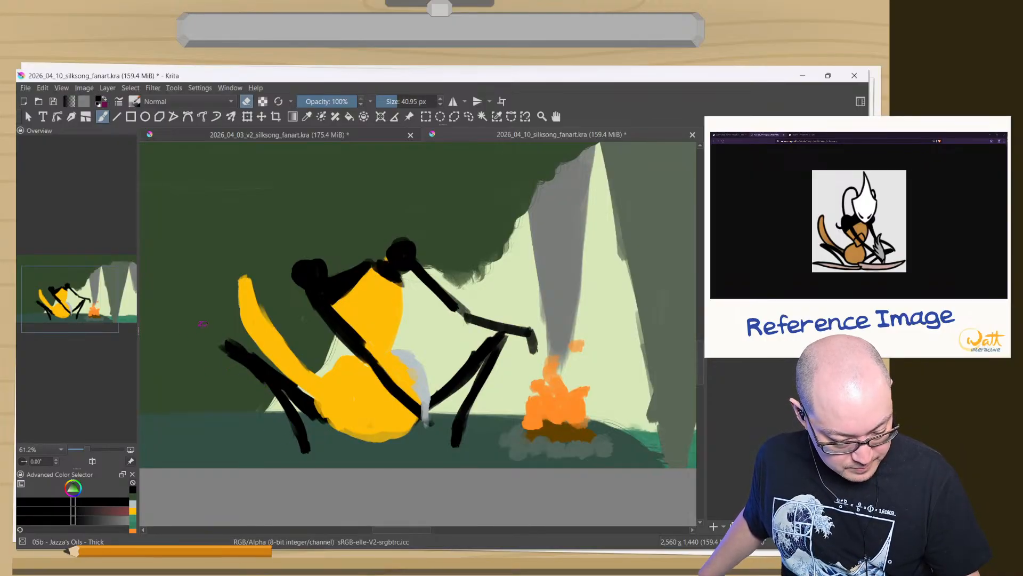
{"action": "left_click_drag", "start_coordinate": [307, 389], "coordinate": [228, 337]}
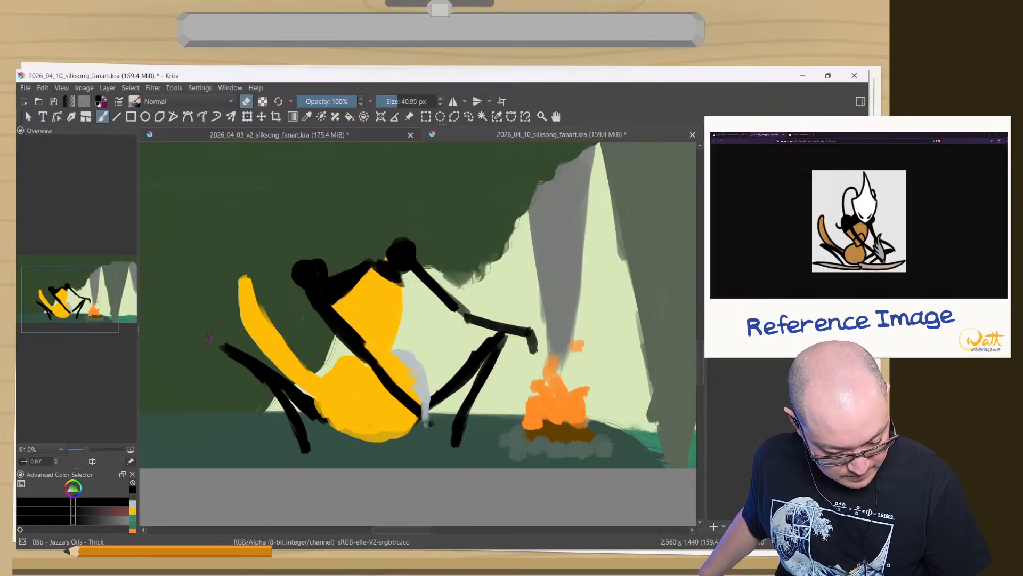
{"action": "key", "text": "e"}
{"action": "left_click_drag", "start_coordinate": [226, 348], "coordinate": [291, 416]}
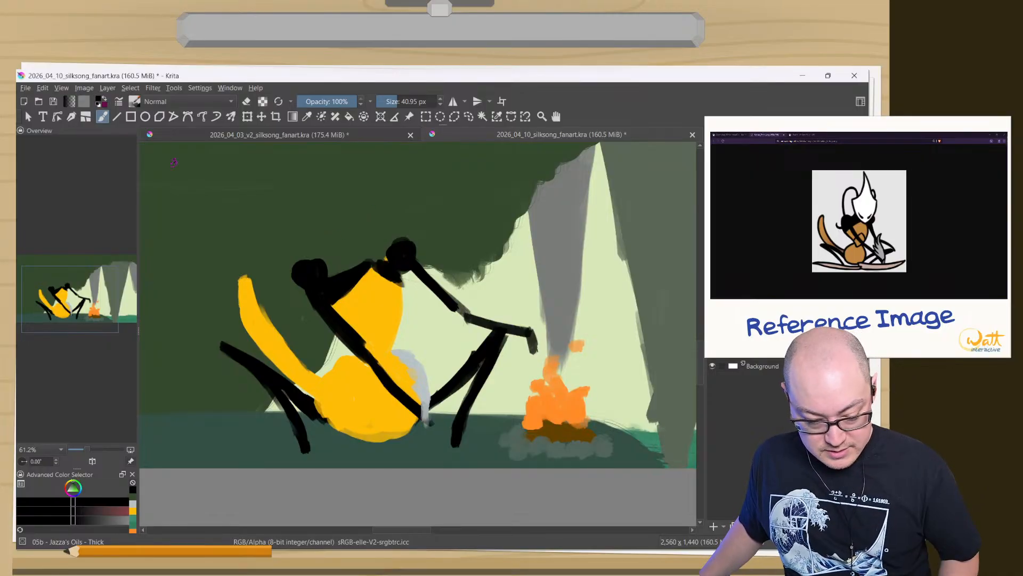
- Choose white and paint the character's pointed head above the shoulders, outlining it and filling it solid
{"action": "right_click", "coordinate": [174, 162]}
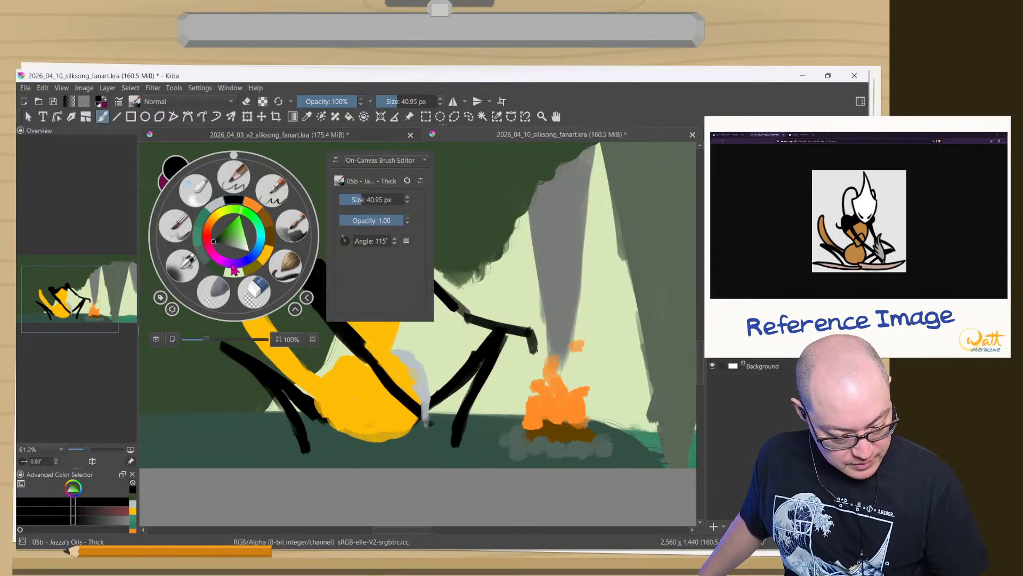
{"action": "left_click", "coordinate": [248, 251]}
{"action": "left_click", "coordinate": [252, 256]}
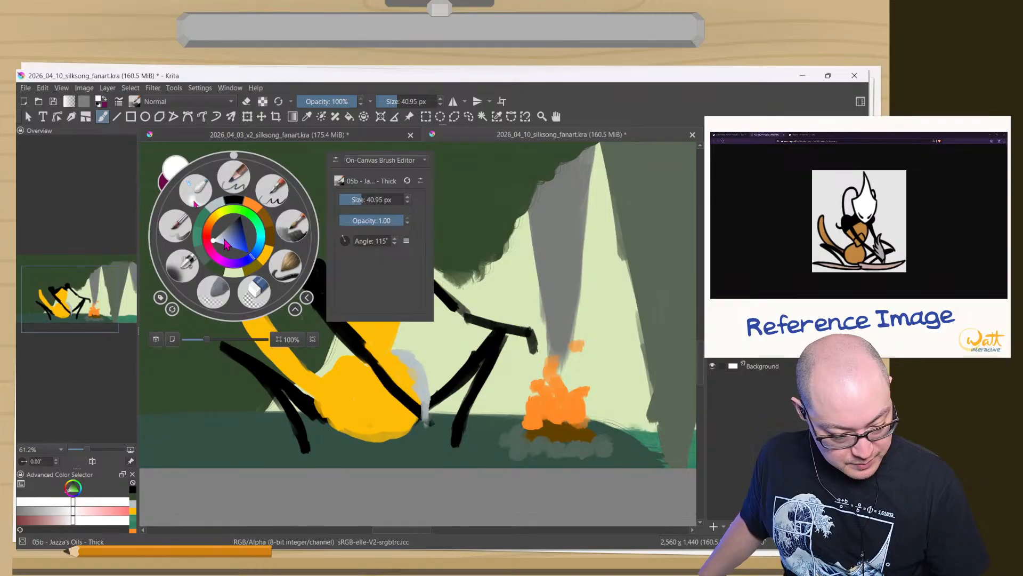
{"action": "left_click", "coordinate": [297, 228]}
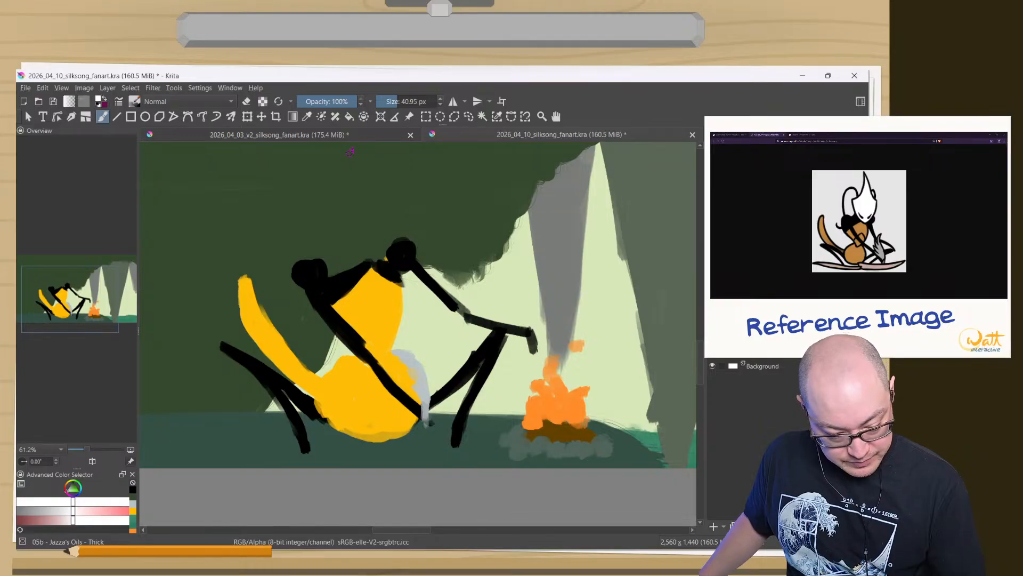
{"action": "mouse_move", "coordinate": [349, 151]}
{"action": "left_mouse_down"}
{"action": "mouse_move", "coordinate": [380, 223]}
{"action": "mouse_move", "coordinate": [347, 148]}
{"action": "mouse_move", "coordinate": [353, 190]}
{"action": "mouse_move", "coordinate": [349, 162]}
{"action": "mouse_move", "coordinate": [341, 216]}
{"action": "mouse_move", "coordinate": [355, 201]}
{"action": "mouse_move", "coordinate": [331, 230]}
{"action": "mouse_move", "coordinate": [353, 273]}
{"action": "left_mouse_up"}
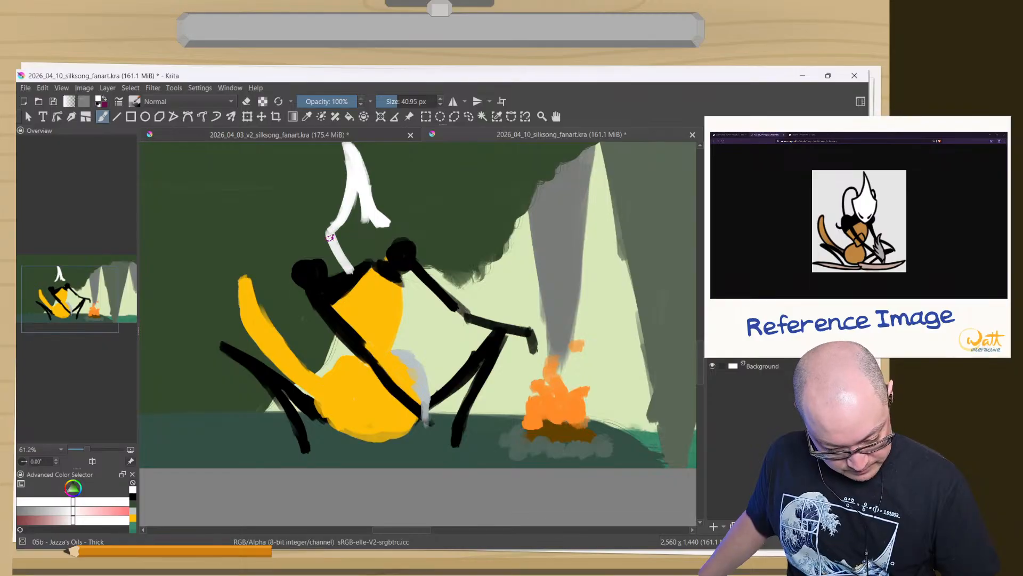
{"action": "left_click_drag", "start_coordinate": [330, 235], "coordinate": [368, 284]}
{"action": "left_click_drag", "start_coordinate": [332, 235], "coordinate": [376, 288]}
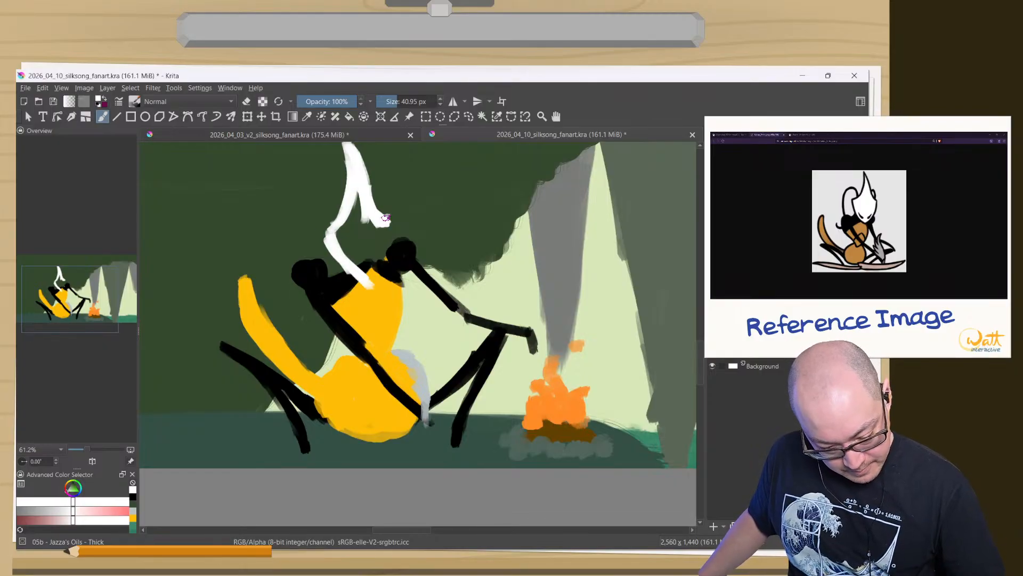
{"action": "mouse_move", "coordinate": [385, 217]}
{"action": "left_mouse_down"}
{"action": "mouse_move", "coordinate": [383, 264]}
{"action": "mouse_move", "coordinate": [365, 287]}
{"action": "left_mouse_up"}
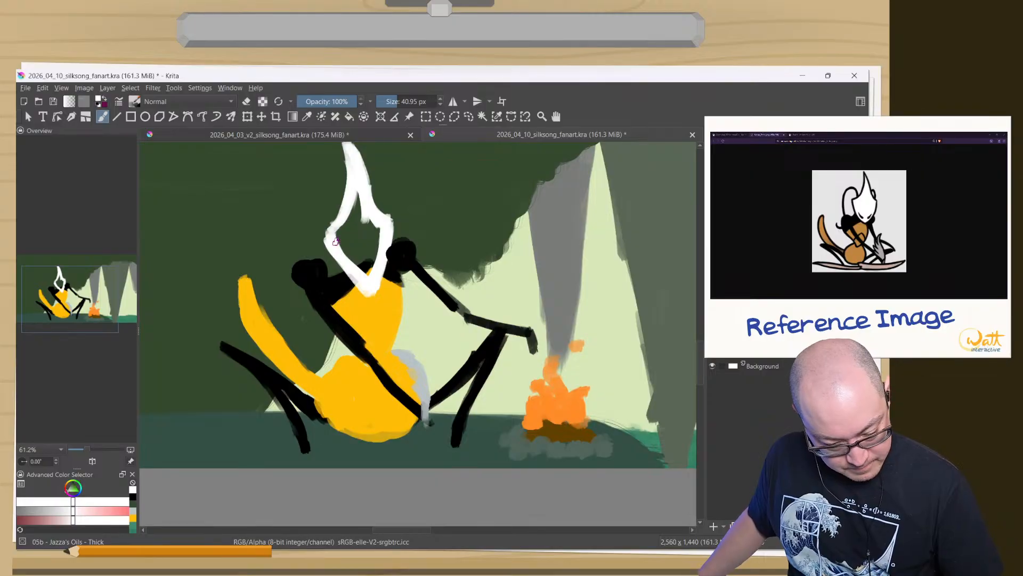
{"action": "mouse_move", "coordinate": [367, 201]}
{"action": "left_mouse_down"}
{"action": "mouse_move", "coordinate": [370, 251]}
{"action": "mouse_move", "coordinate": [377, 230]}
{"action": "mouse_move", "coordinate": [361, 211]}
{"action": "mouse_move", "coordinate": [359, 233]}
{"action": "mouse_move", "coordinate": [357, 180]}
{"action": "mouse_move", "coordinate": [350, 255]}
{"action": "mouse_move", "coordinate": [348, 215]}
{"action": "mouse_move", "coordinate": [337, 235]}
{"action": "mouse_move", "coordinate": [354, 255]}
{"action": "mouse_move", "coordinate": [320, 202]}
{"action": "mouse_move", "coordinate": [305, 233]}
{"action": "mouse_move", "coordinate": [330, 242]}
{"action": "mouse_move", "coordinate": [363, 292]}
{"action": "mouse_move", "coordinate": [310, 218]}
{"action": "mouse_move", "coordinate": [342, 281]}
{"action": "left_mouse_up"}
- Refine the head's edges and add a small white point on its left side
{"action": "key", "text": "e"}
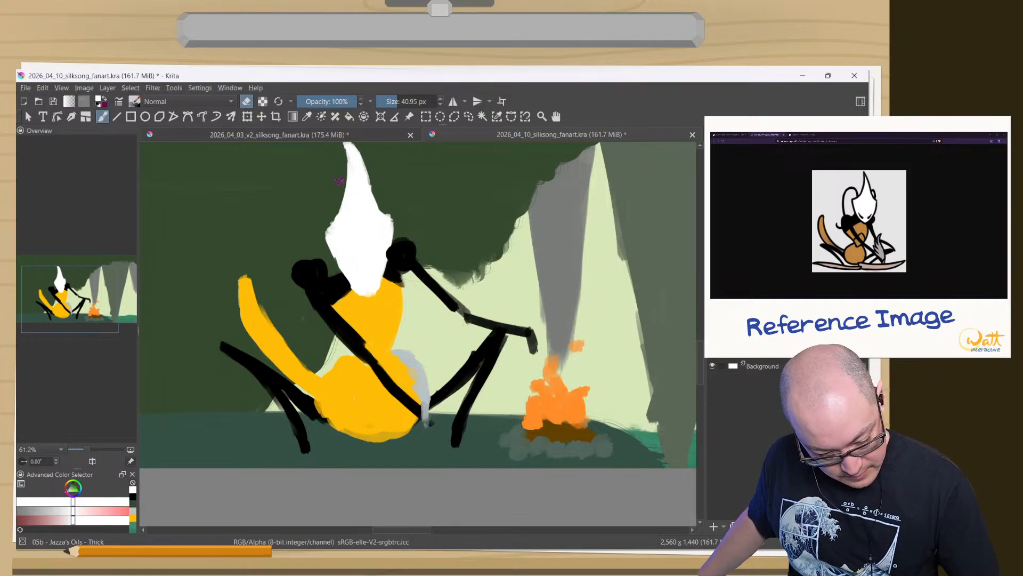
{"action": "left_click", "coordinate": [347, 138]}
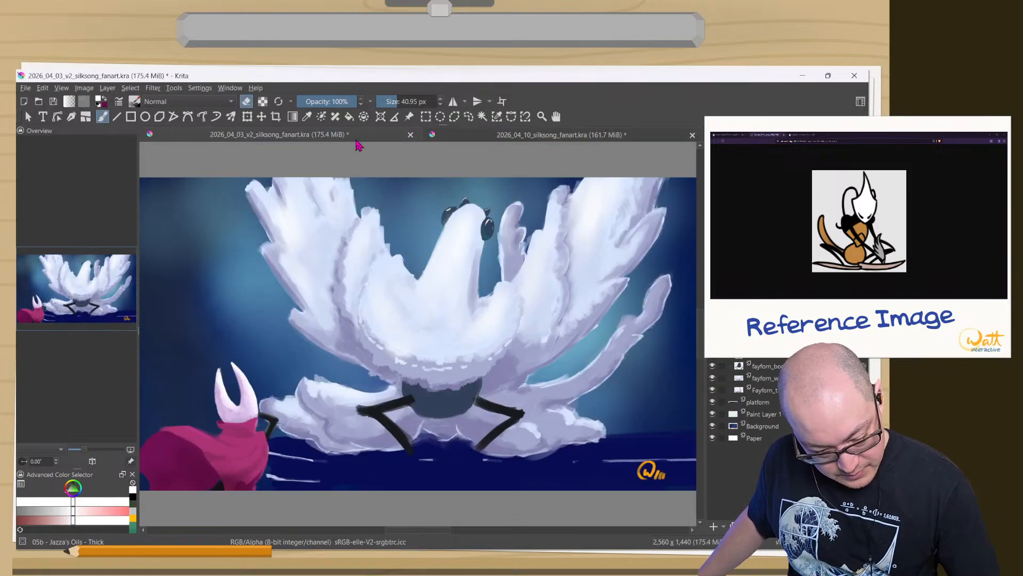
{"action": "left_click", "coordinate": [449, 134]}
{"action": "left_click_drag", "start_coordinate": [356, 230], "coordinate": [382, 276]}
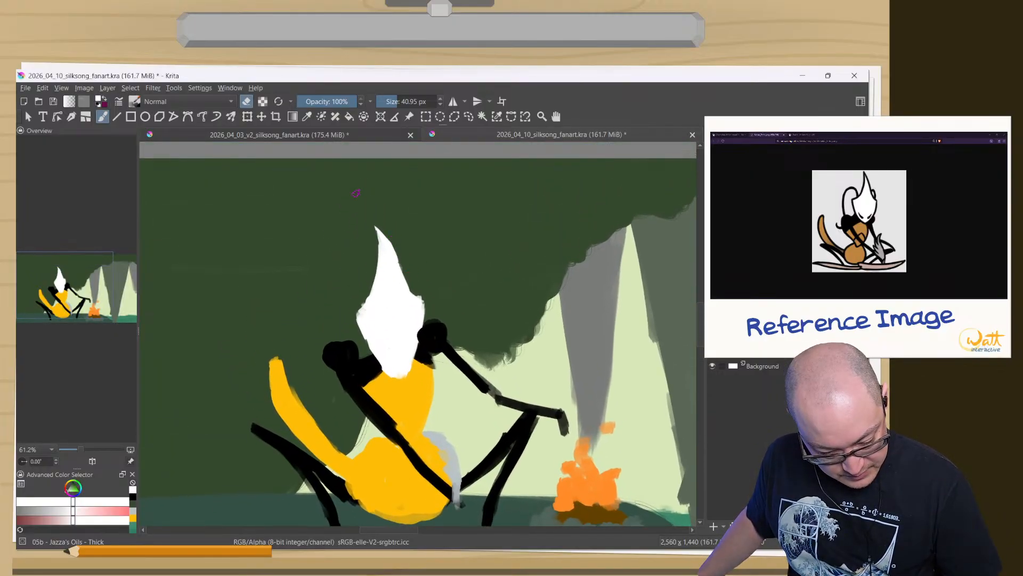
{"action": "key", "text": "e"}
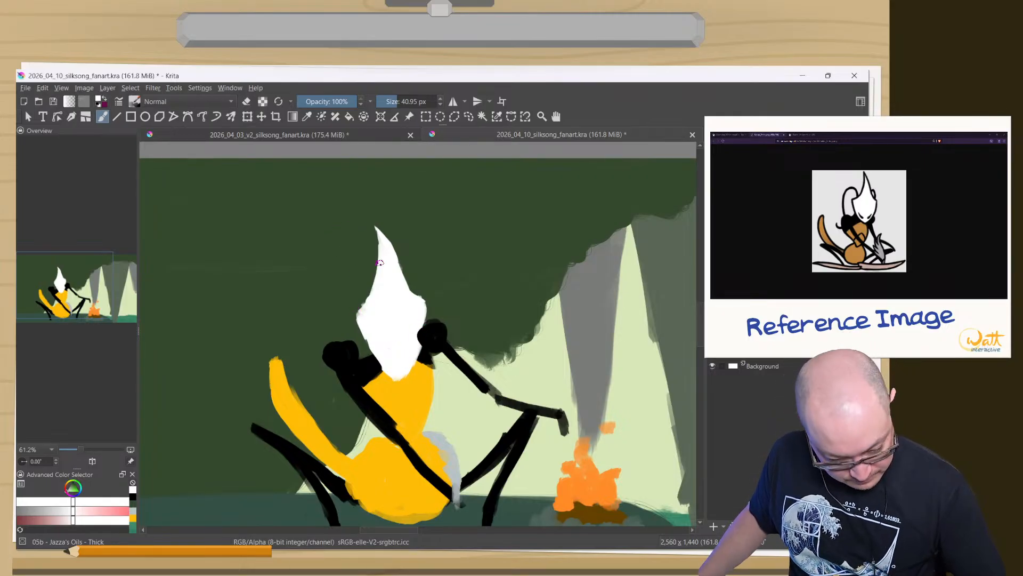
{"action": "left_click_drag", "start_coordinate": [373, 289], "coordinate": [353, 301]}
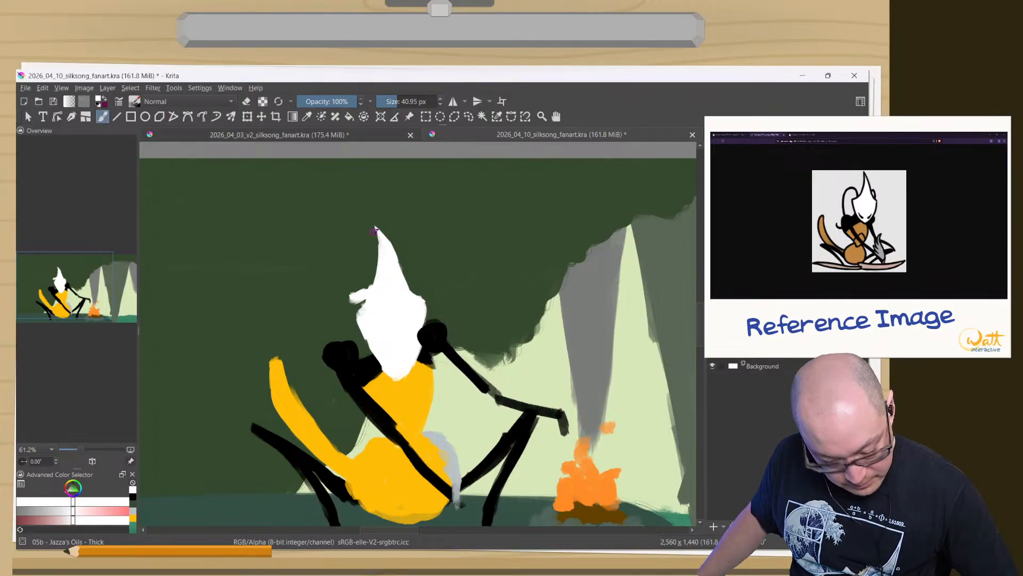
- Reshape the tip of the head's horn by alternating white strokes and erasing
{"action": "key", "text": "e"}
{"action": "left_click_drag", "start_coordinate": [375, 228], "coordinate": [388, 268]}
{"action": "key", "text": "e"}
{"action": "left_click_drag", "start_coordinate": [376, 216], "coordinate": [402, 291]}
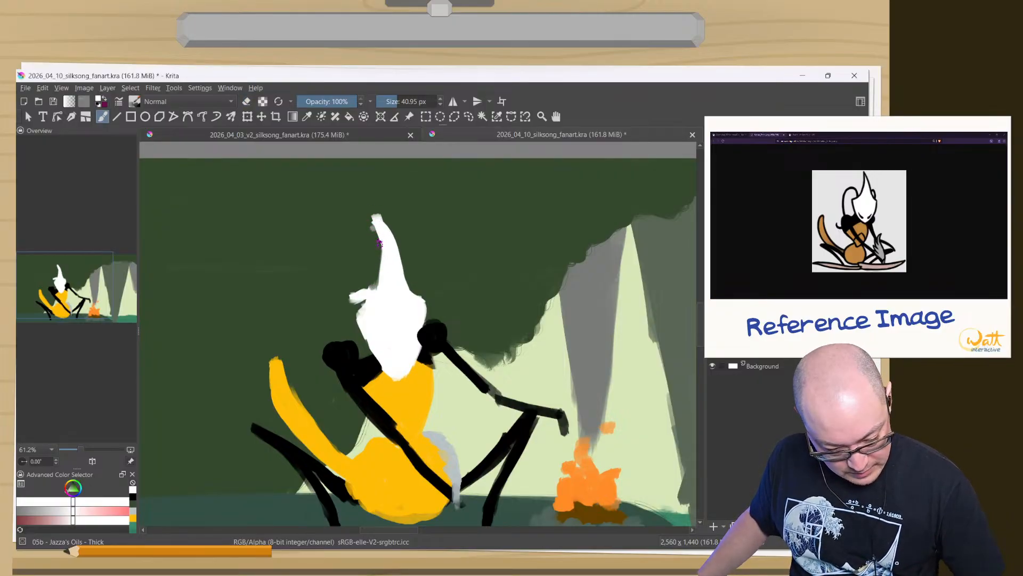
{"action": "key", "text": "e"}
{"action": "left_click_drag", "start_coordinate": [373, 223], "coordinate": [374, 269]}
{"action": "mouse_move", "coordinate": [373, 224]}
{"action": "left_mouse_down"}
{"action": "mouse_move", "coordinate": [397, 251]}
{"action": "mouse_move", "coordinate": [370, 207]}
{"action": "mouse_move", "coordinate": [387, 214]}
{"action": "mouse_move", "coordinate": [372, 212]}
{"action": "mouse_move", "coordinate": [371, 231]}
{"action": "mouse_move", "coordinate": [385, 211]}
{"action": "mouse_move", "coordinate": [372, 232]}
{"action": "left_mouse_up"}
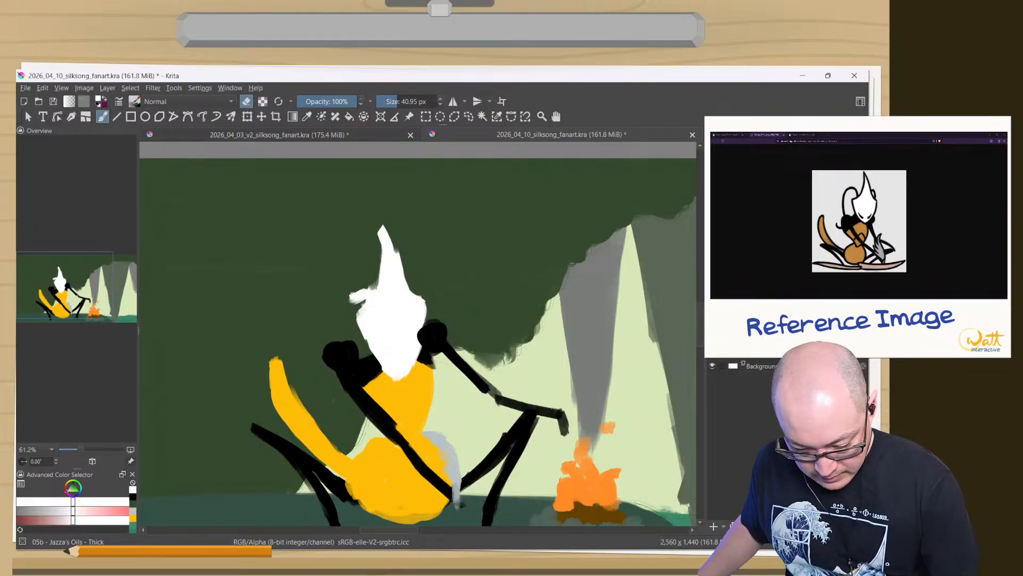
- Extend the horn and broaden both sides of the head in white down to the chin
{"action": "key", "text": "e"}
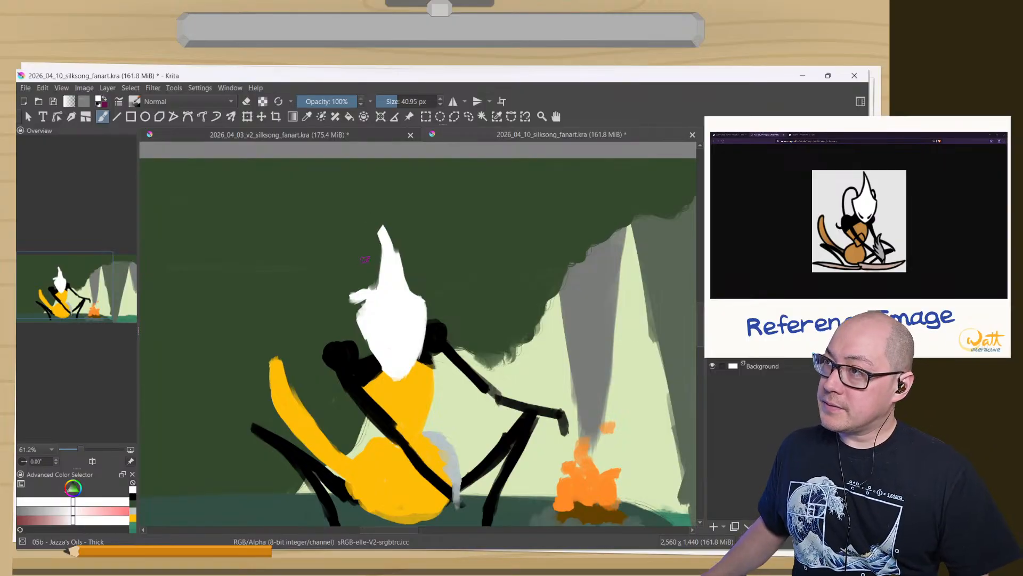
{"action": "mouse_move", "coordinate": [397, 272]}
{"action": "left_mouse_down"}
{"action": "mouse_move", "coordinate": [420, 299]}
{"action": "mouse_move", "coordinate": [377, 216]}
{"action": "mouse_move", "coordinate": [403, 287]}
{"action": "mouse_move", "coordinate": [425, 301]}
{"action": "mouse_move", "coordinate": [407, 355]}
{"action": "mouse_move", "coordinate": [431, 329]}
{"action": "mouse_move", "coordinate": [428, 340]}
{"action": "mouse_move", "coordinate": [422, 320]}
{"action": "mouse_move", "coordinate": [411, 350]}
{"action": "left_mouse_up"}
{"action": "left_click_drag", "start_coordinate": [423, 337], "coordinate": [394, 373]}
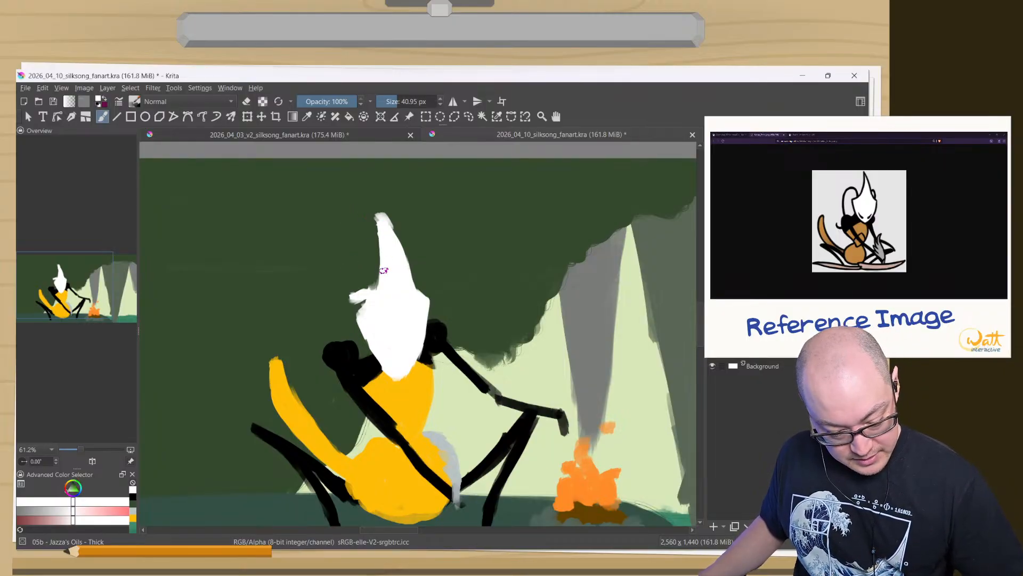
{"action": "mouse_move", "coordinate": [385, 239]}
{"action": "left_mouse_down"}
{"action": "mouse_move", "coordinate": [367, 302]}
{"action": "mouse_move", "coordinate": [382, 284]}
{"action": "mouse_move", "coordinate": [371, 290]}
{"action": "mouse_move", "coordinate": [381, 273]}
{"action": "mouse_move", "coordinate": [358, 311]}
{"action": "mouse_move", "coordinate": [356, 300]}
{"action": "mouse_move", "coordinate": [364, 326]}
{"action": "mouse_move", "coordinate": [354, 305]}
{"action": "mouse_move", "coordinate": [370, 344]}
{"action": "left_mouse_up"}
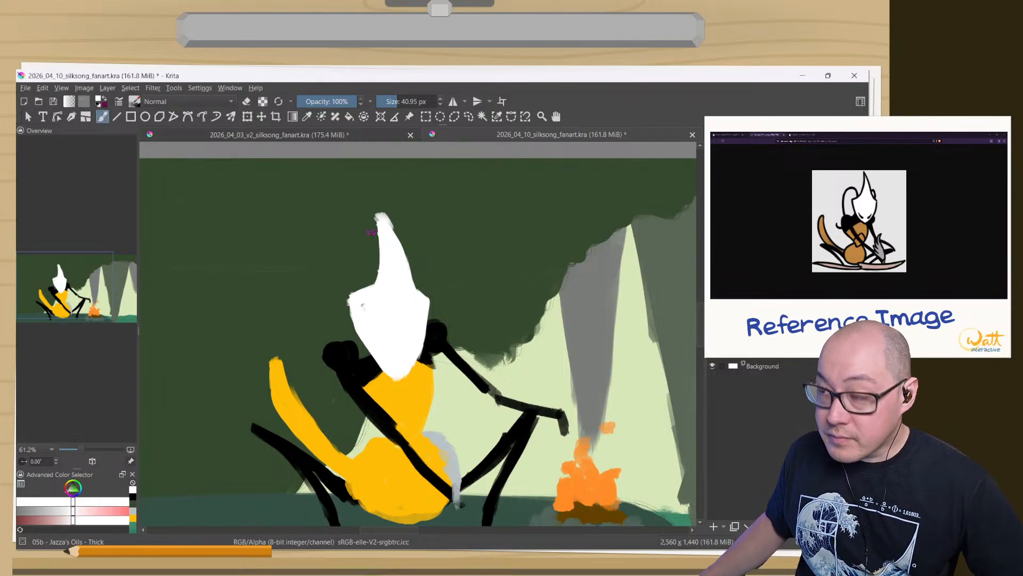
- Erase excess white along the head's lower left edge and around the chin
{"action": "key", "text": "e"}
{"action": "key", "text": "e"}
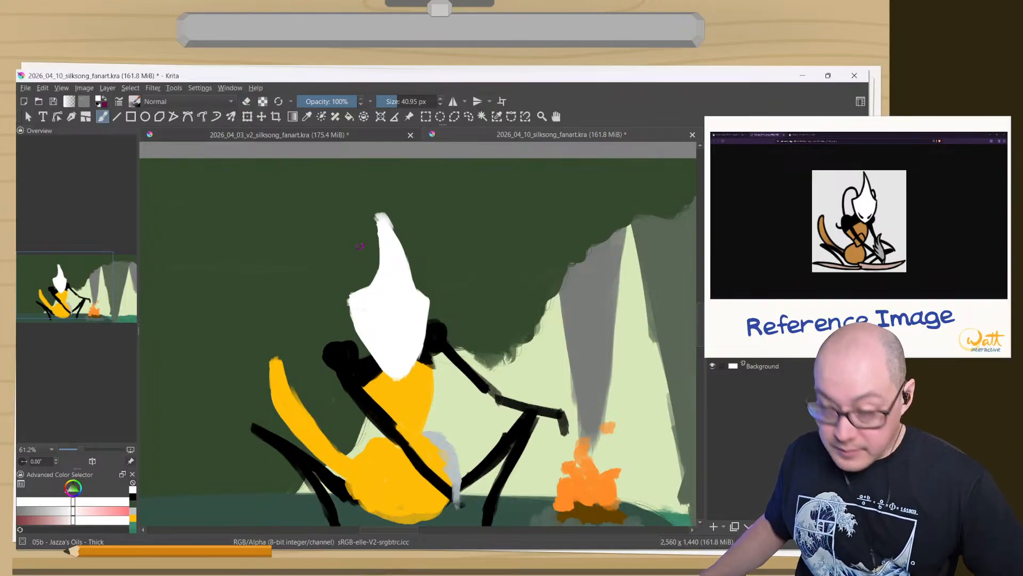
{"action": "key", "text": "e"}
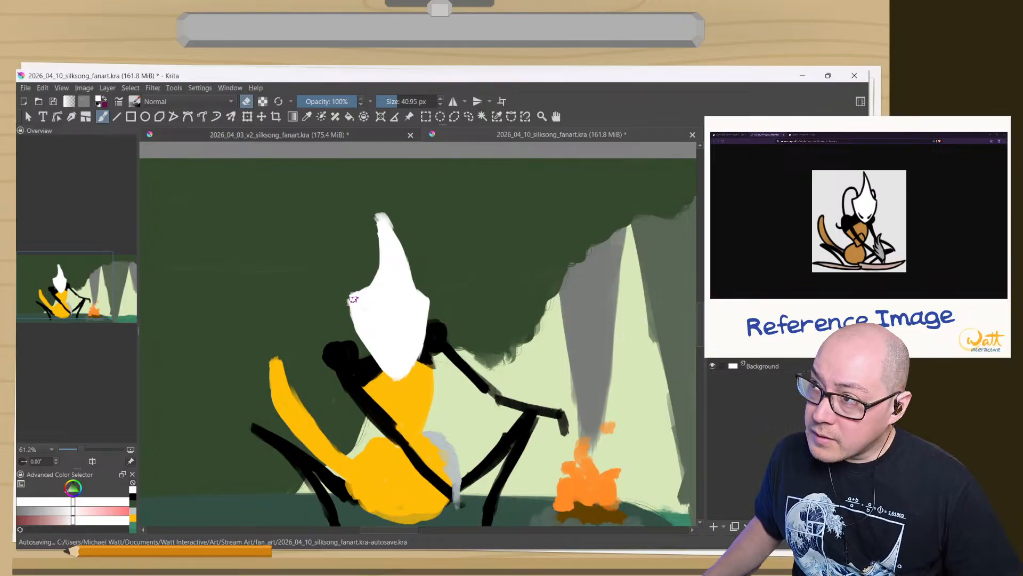
{"action": "key", "text": "e"}
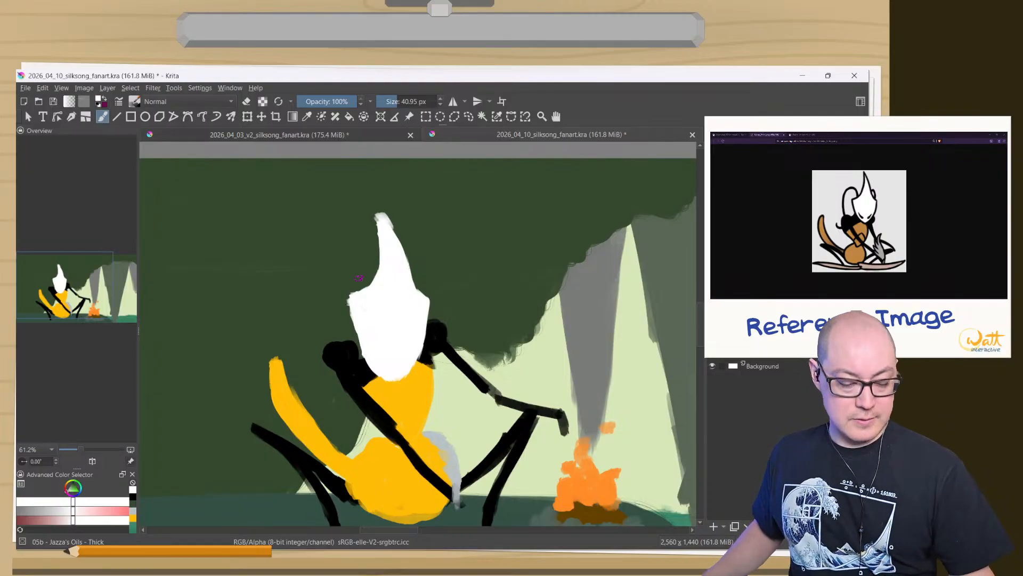
{"action": "key", "text": "e"}
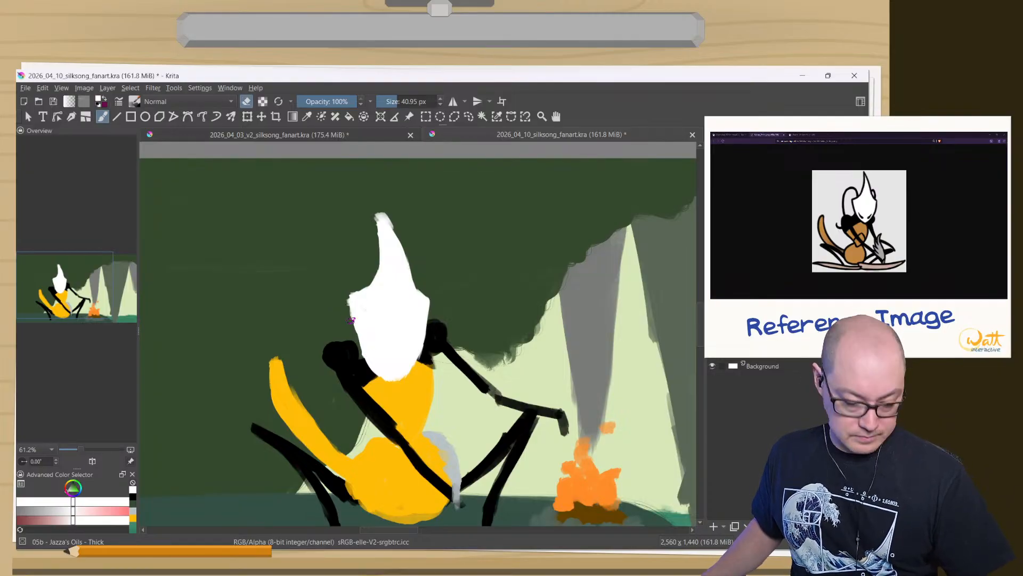
{"action": "mouse_move", "coordinate": [348, 319]}
{"action": "left_mouse_down"}
{"action": "mouse_move", "coordinate": [376, 379]}
{"action": "mouse_move", "coordinate": [369, 362]}
{"action": "left_mouse_up"}
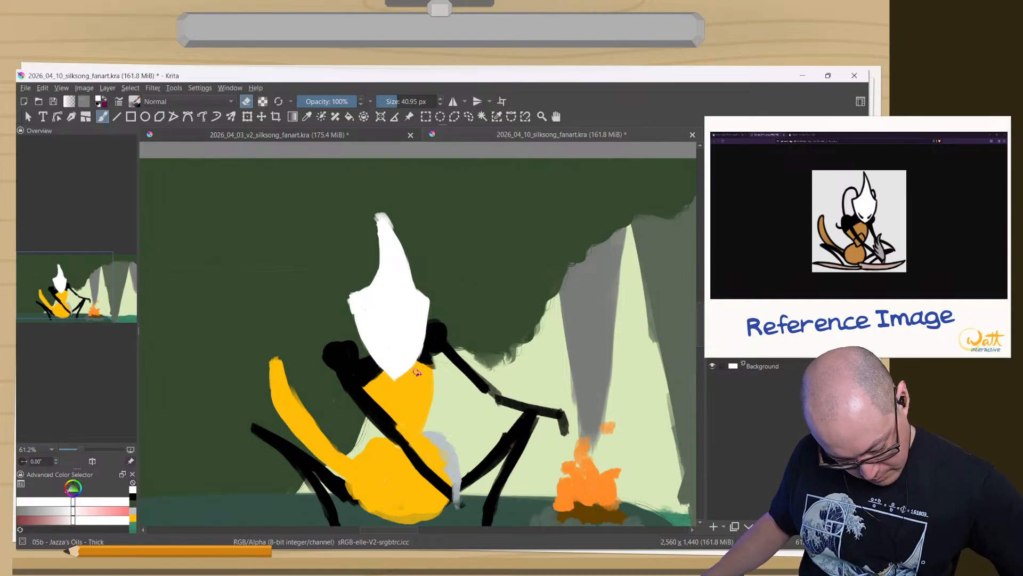
{"action": "left_click_drag", "start_coordinate": [386, 380], "coordinate": [399, 380]}
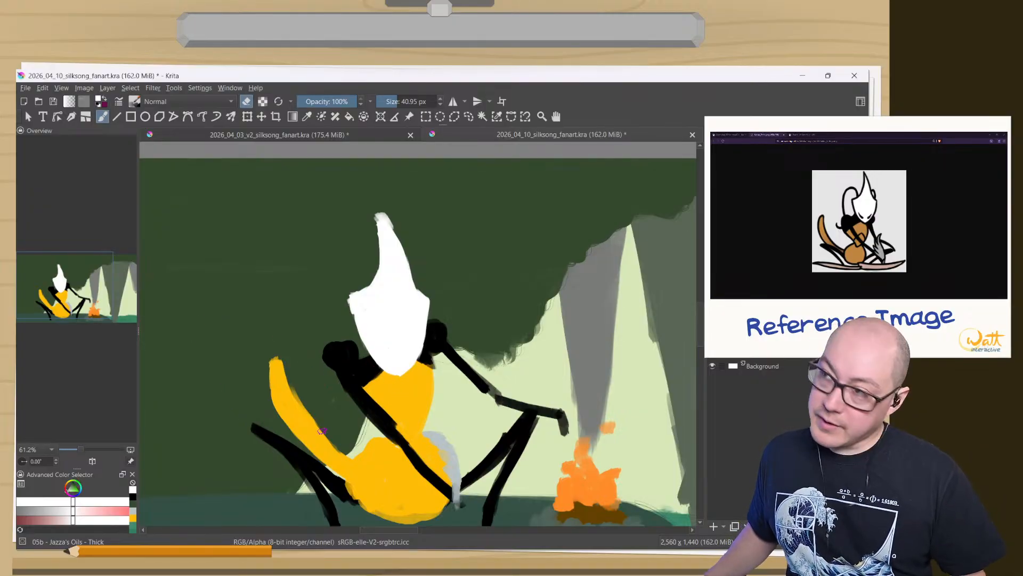
- Erase the excess white beside the horn tip and trim the protruding left corner of the head
{"action": "key", "text": "e"}
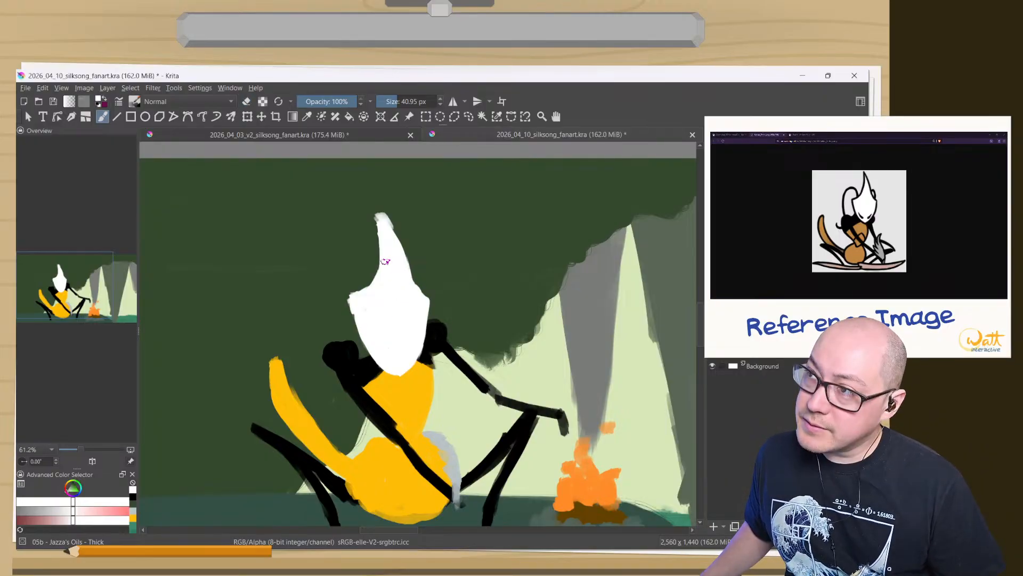
{"action": "key", "text": "e"}
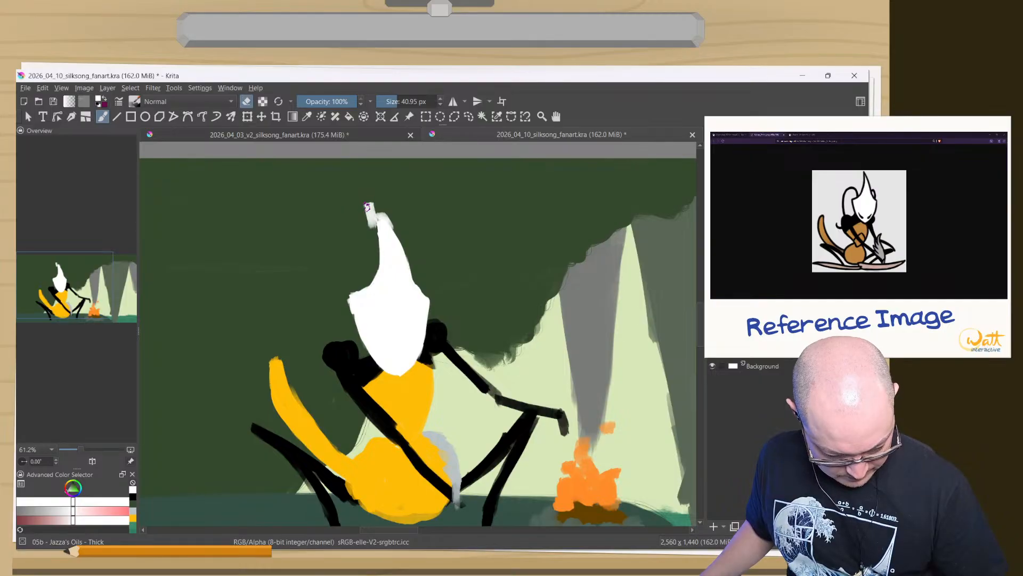
{"action": "left_click_drag", "start_coordinate": [372, 221], "coordinate": [366, 199]}
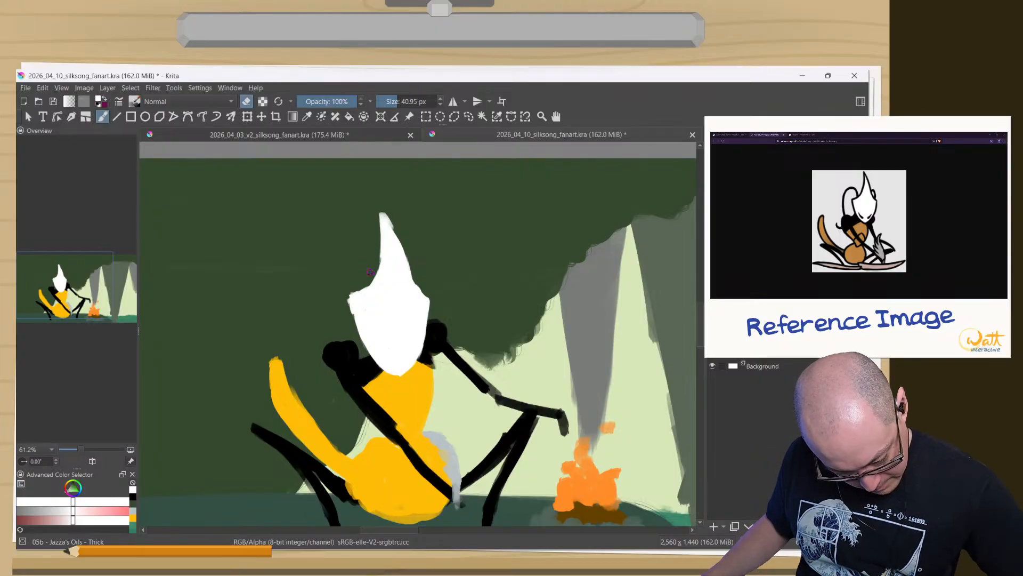
{"action": "left_click_drag", "start_coordinate": [350, 290], "coordinate": [350, 314]}
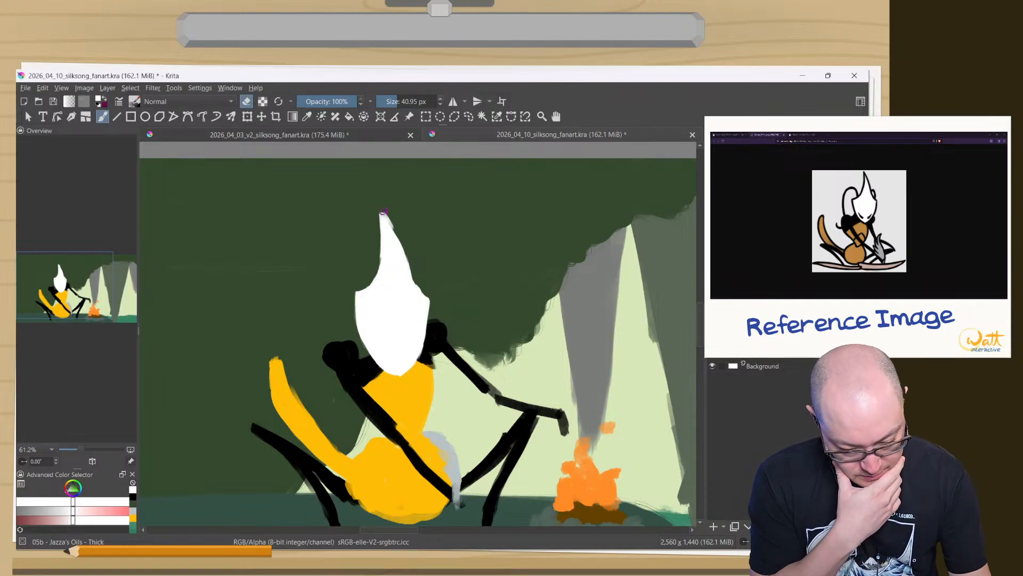
- Touch up the head's lower left edge in white and slim the left side of the horn with the eraser
{"action": "key", "text": "e"}
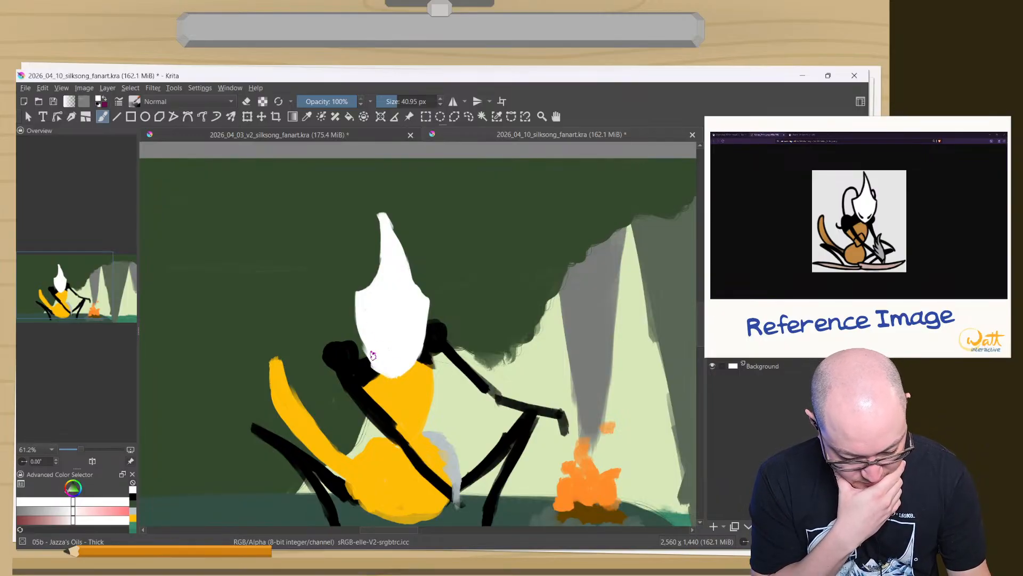
{"action": "mouse_move", "coordinate": [373, 355]}
{"action": "left_mouse_down"}
{"action": "mouse_move", "coordinate": [365, 334]}
{"action": "mouse_move", "coordinate": [381, 368]}
{"action": "mouse_move", "coordinate": [352, 331]}
{"action": "mouse_move", "coordinate": [360, 360]}
{"action": "mouse_move", "coordinate": [353, 336]}
{"action": "mouse_move", "coordinate": [369, 366]}
{"action": "left_mouse_up"}
{"action": "key", "text": "e"}
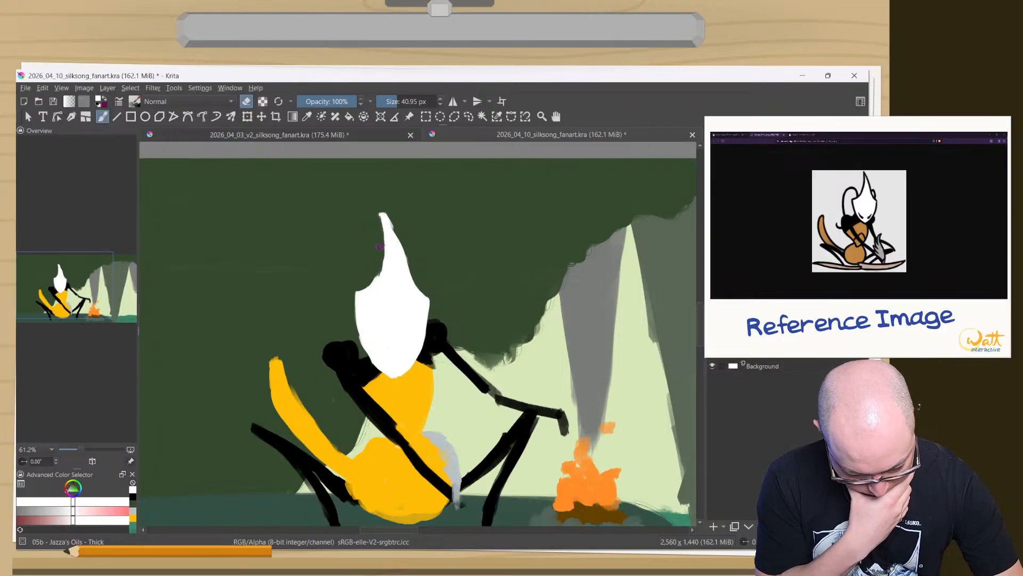
- Erase white along the horn's left side and the head's left edge, and restore part of the left edge in white
{"action": "left_click_drag", "start_coordinate": [379, 246], "coordinate": [377, 277]}
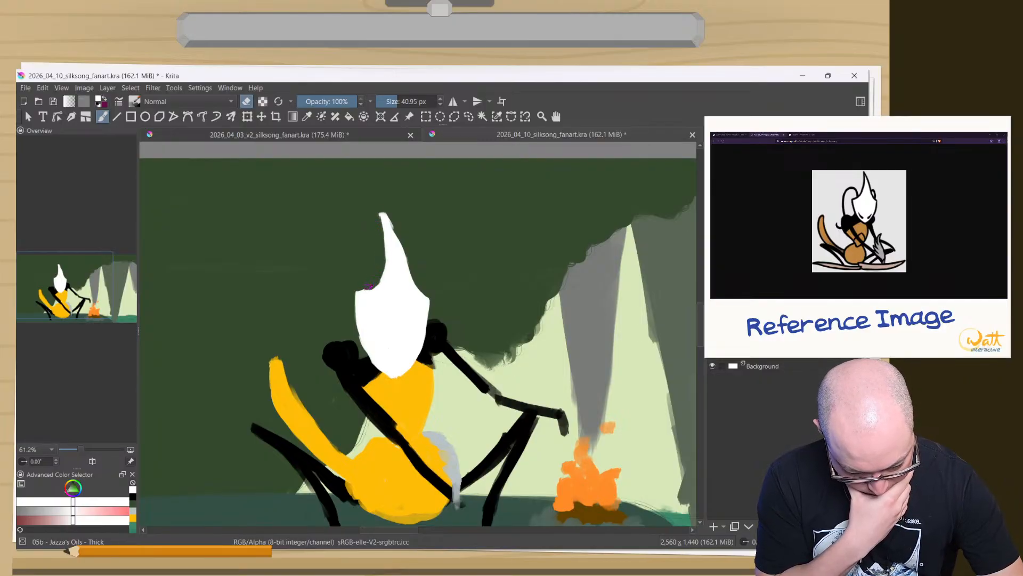
{"action": "mouse_move", "coordinate": [358, 319]}
{"action": "left_mouse_down"}
{"action": "mouse_move", "coordinate": [354, 299]}
{"action": "mouse_move", "coordinate": [370, 378]}
{"action": "mouse_move", "coordinate": [340, 298]}
{"action": "mouse_move", "coordinate": [353, 335]}
{"action": "mouse_move", "coordinate": [357, 314]}
{"action": "mouse_move", "coordinate": [368, 359]}
{"action": "mouse_move", "coordinate": [354, 337]}
{"action": "mouse_move", "coordinate": [376, 370]}
{"action": "left_mouse_up"}
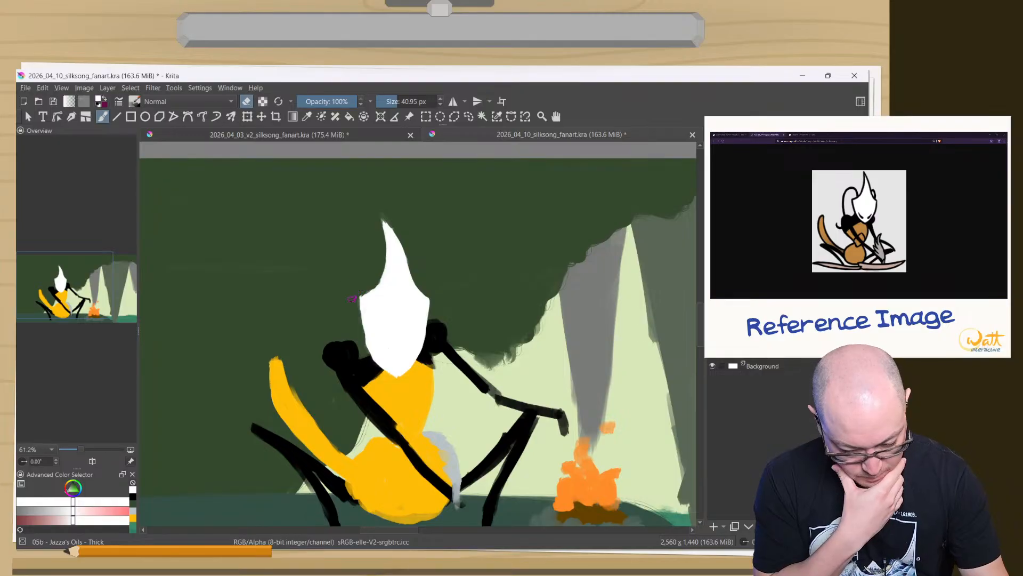
{"action": "key", "text": "e"}
{"action": "mouse_move", "coordinate": [363, 309]}
{"action": "left_mouse_down"}
{"action": "mouse_move", "coordinate": [362, 297]}
{"action": "mouse_move", "coordinate": [379, 343]}
{"action": "left_mouse_up"}
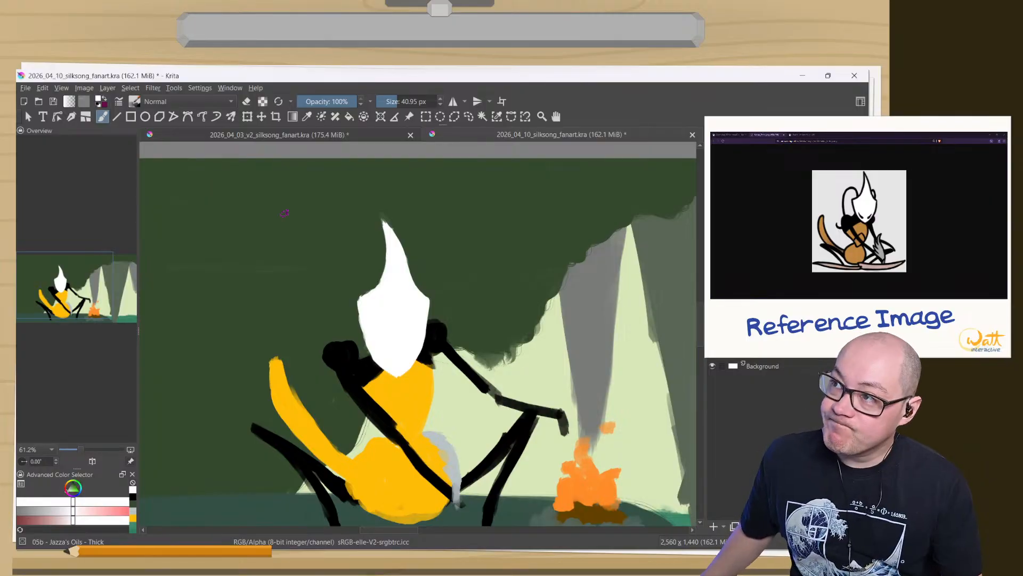
- Add white at the horn tip and erase the horn's left side down to the head
{"action": "left_click_drag", "start_coordinate": [377, 211], "coordinate": [384, 247]}
{"action": "key", "text": "e"}
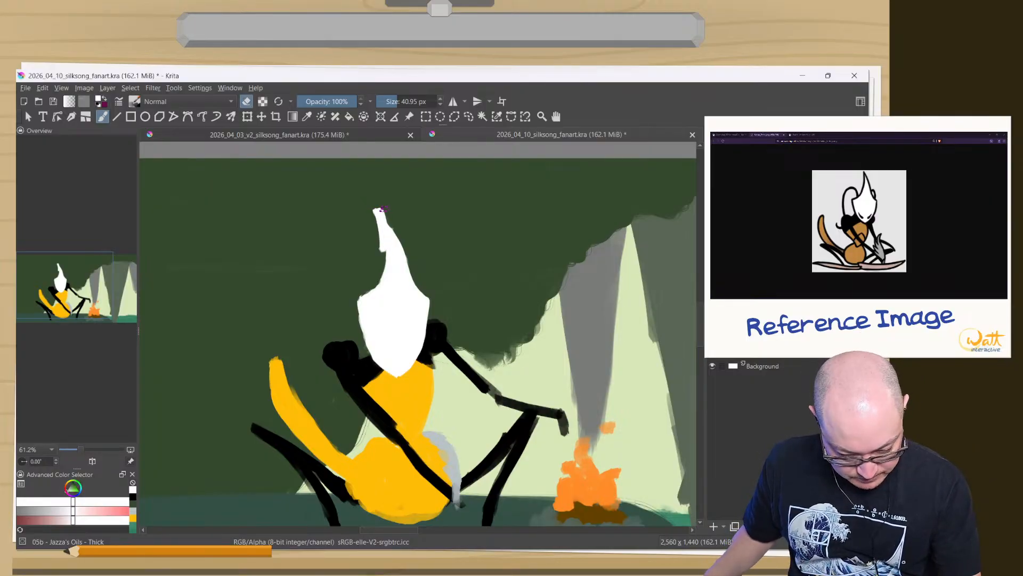
{"action": "mouse_move", "coordinate": [385, 212]}
{"action": "left_mouse_down"}
{"action": "mouse_move", "coordinate": [389, 249]}
{"action": "mouse_move", "coordinate": [379, 200]}
{"action": "mouse_move", "coordinate": [383, 273]}
{"action": "left_mouse_up"}
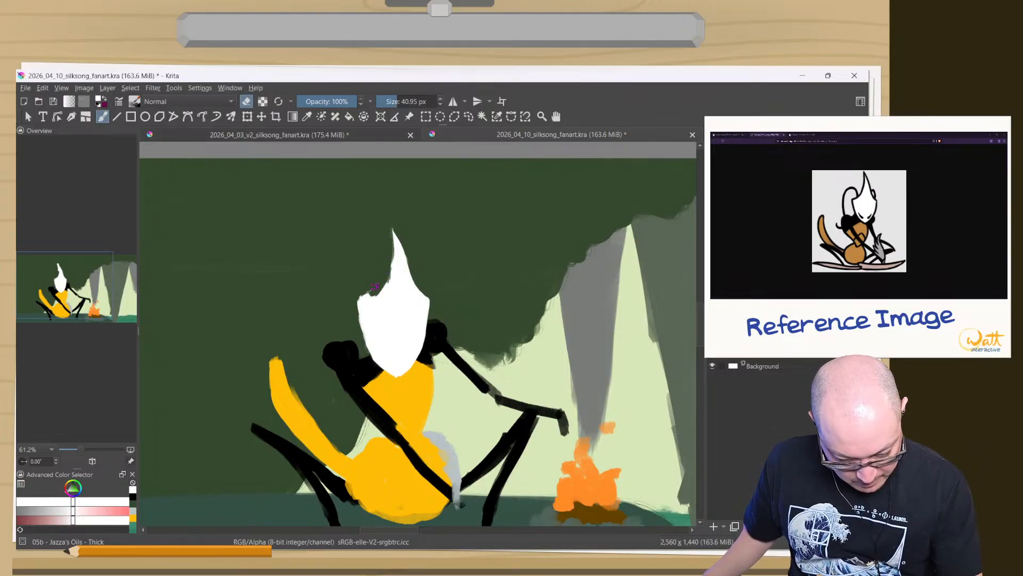
- Repaint the horn taller in white and broaden the left side of the head down to the chin
{"action": "key", "text": "e"}
{"action": "left_click_drag", "start_coordinate": [388, 200], "coordinate": [400, 269]}
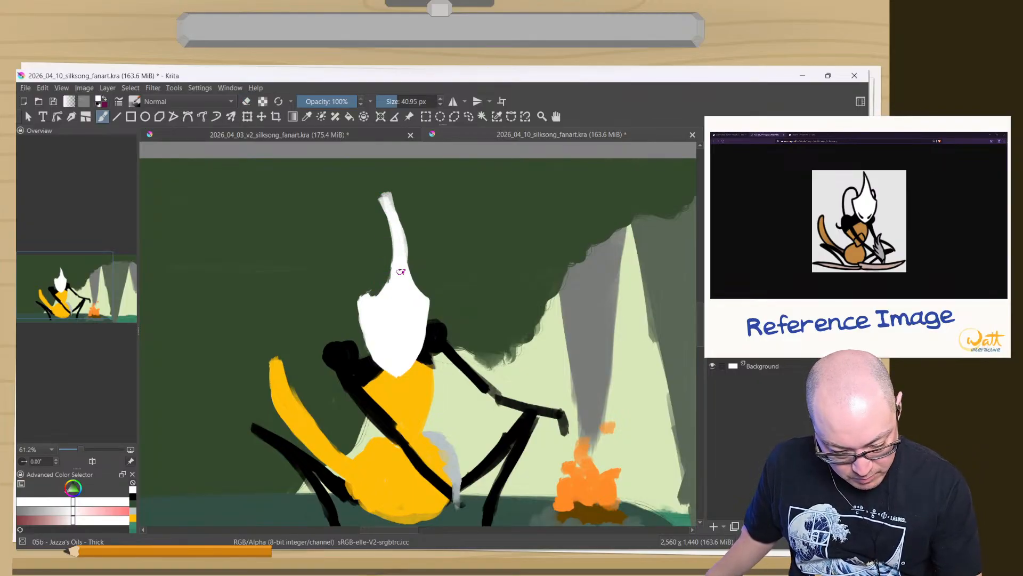
{"action": "mouse_move", "coordinate": [386, 226]}
{"action": "left_mouse_down"}
{"action": "mouse_move", "coordinate": [395, 268]}
{"action": "mouse_move", "coordinate": [375, 293]}
{"action": "left_mouse_up"}
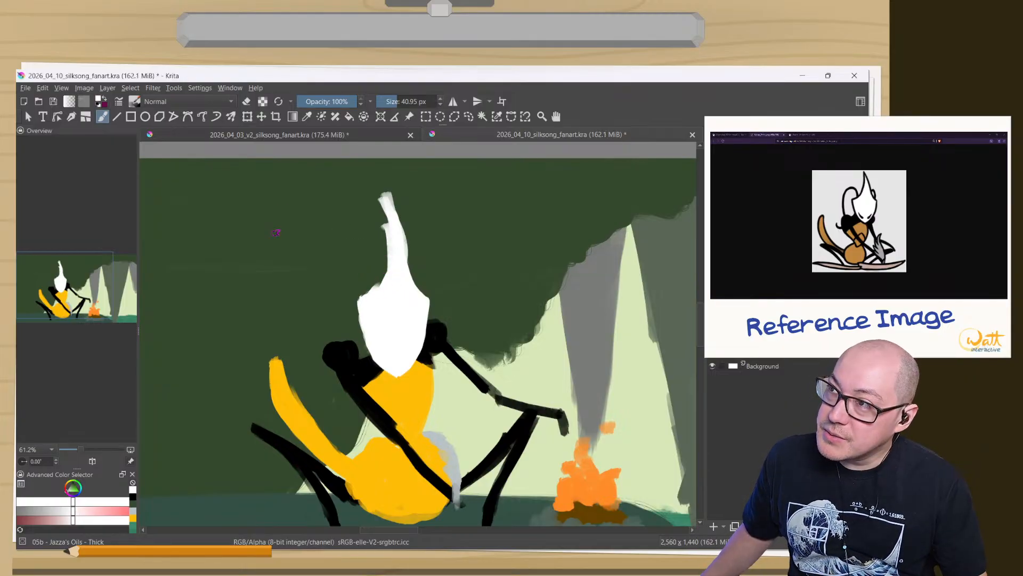
{"action": "left_click_drag", "start_coordinate": [385, 212], "coordinate": [367, 288]}
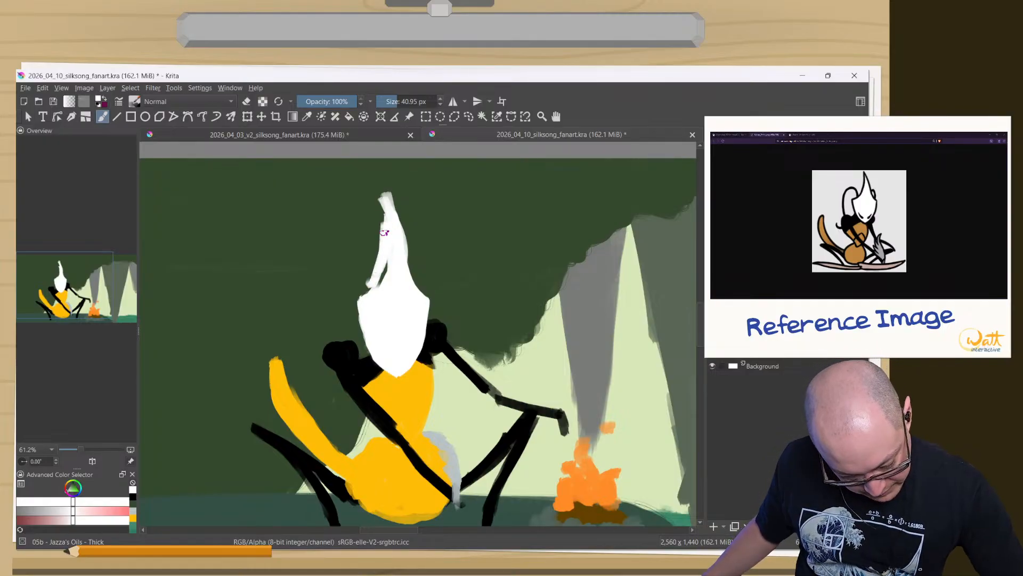
{"action": "mouse_move", "coordinate": [384, 234]}
{"action": "left_mouse_down"}
{"action": "mouse_move", "coordinate": [382, 211]}
{"action": "mouse_move", "coordinate": [376, 228]}
{"action": "left_mouse_up"}
{"action": "mouse_move", "coordinate": [383, 264]}
{"action": "left_mouse_down"}
{"action": "mouse_move", "coordinate": [353, 294]}
{"action": "mouse_move", "coordinate": [376, 262]}
{"action": "mouse_move", "coordinate": [356, 308]}
{"action": "mouse_move", "coordinate": [352, 300]}
{"action": "mouse_move", "coordinate": [380, 369]}
{"action": "mouse_move", "coordinate": [365, 353]}
{"action": "mouse_move", "coordinate": [392, 380]}
{"action": "left_mouse_up"}
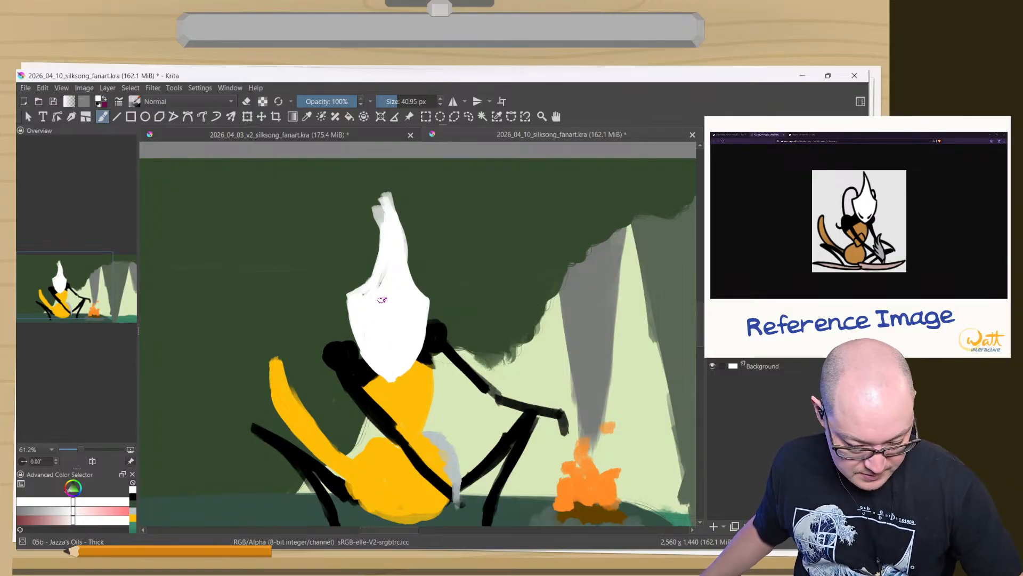
- Erase the stray white beside the horn tip and rebuild the tip in solid white
{"action": "key", "text": "e"}
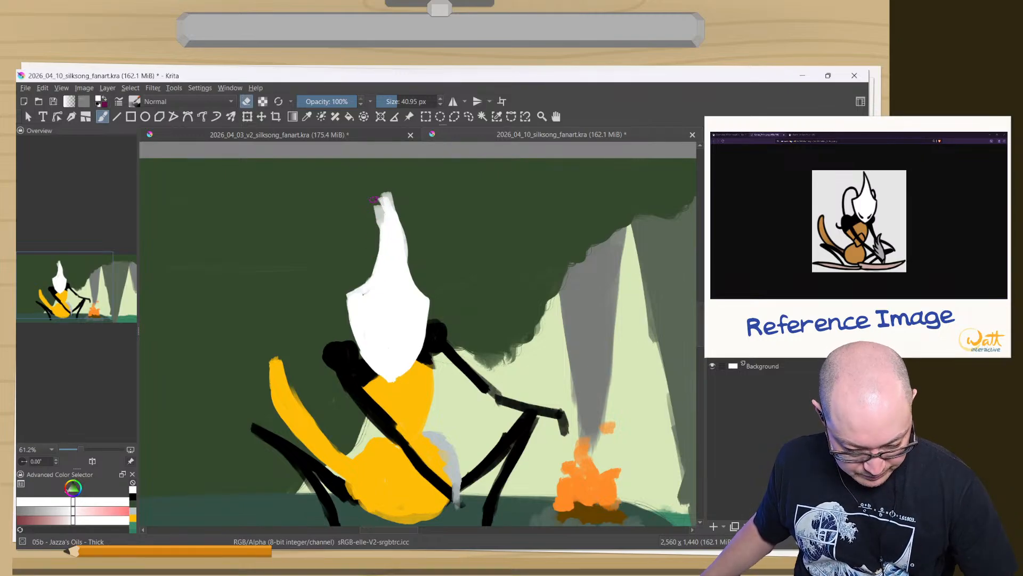
{"action": "mouse_move", "coordinate": [374, 200]}
{"action": "left_mouse_down"}
{"action": "mouse_move", "coordinate": [375, 258]}
{"action": "mouse_move", "coordinate": [371, 233]}
{"action": "mouse_move", "coordinate": [392, 201]}
{"action": "mouse_move", "coordinate": [376, 180]}
{"action": "mouse_move", "coordinate": [404, 253]}
{"action": "mouse_move", "coordinate": [401, 229]}
{"action": "mouse_move", "coordinate": [402, 284]}
{"action": "left_mouse_up"}
{"action": "key", "text": "e"}
{"action": "key", "text": "e"}
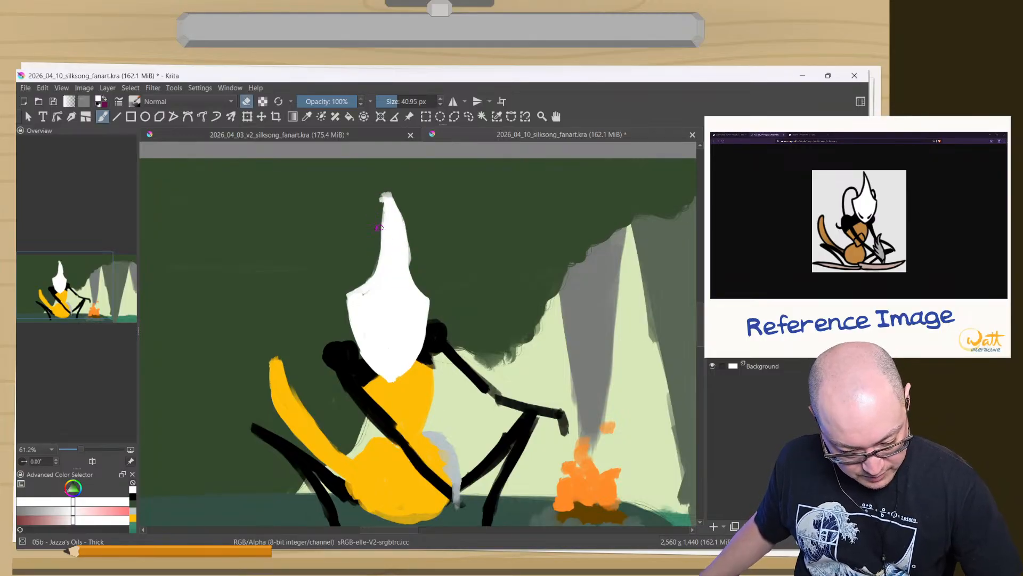
{"action": "key", "text": "e"}
{"action": "left_click_drag", "start_coordinate": [387, 218], "coordinate": [377, 195]}
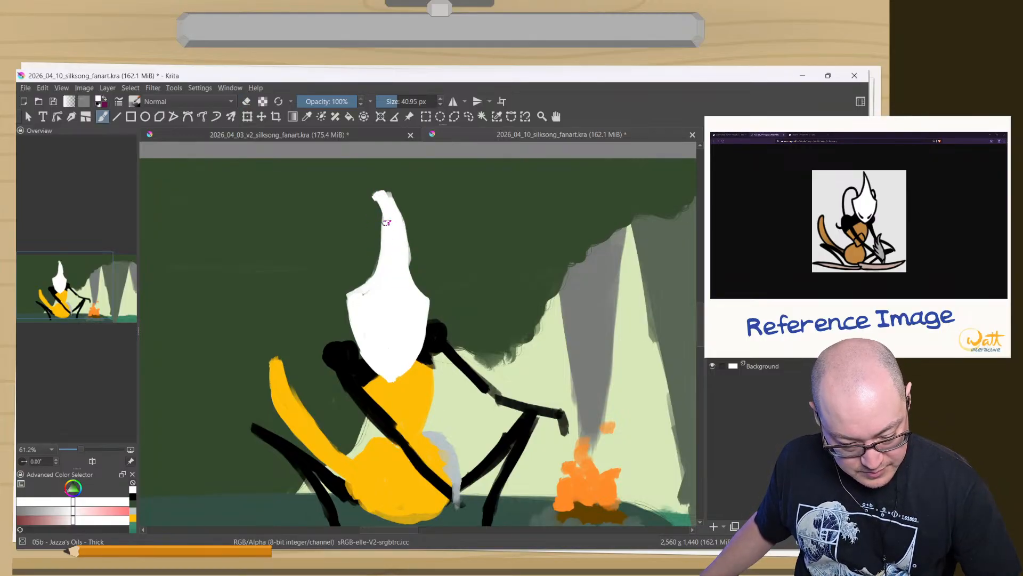
- Slim both sides of the horn with the eraser into a sharp, narrow point
{"action": "key", "text": "e"}
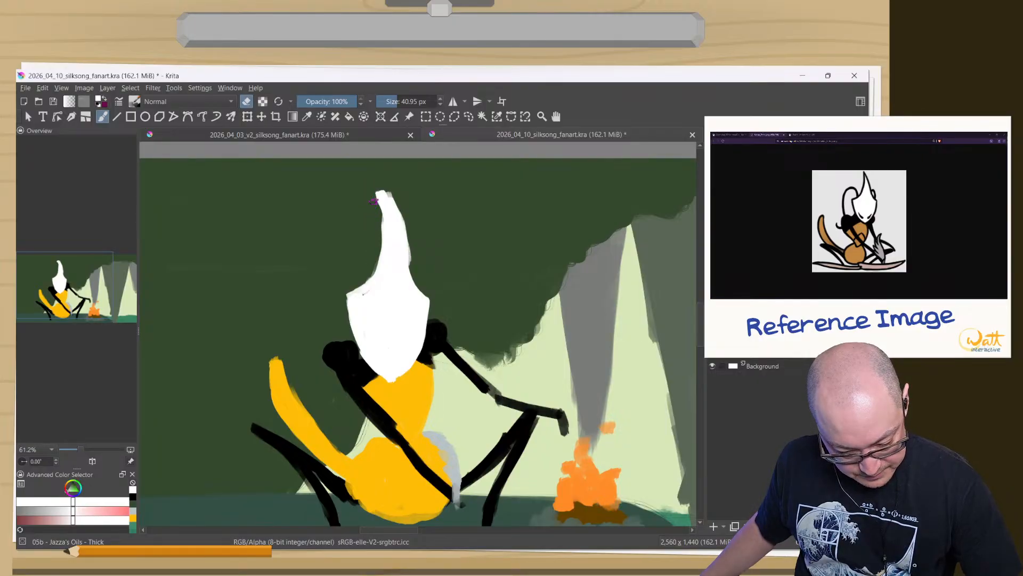
{"action": "left_click_drag", "start_coordinate": [374, 201], "coordinate": [376, 240]}
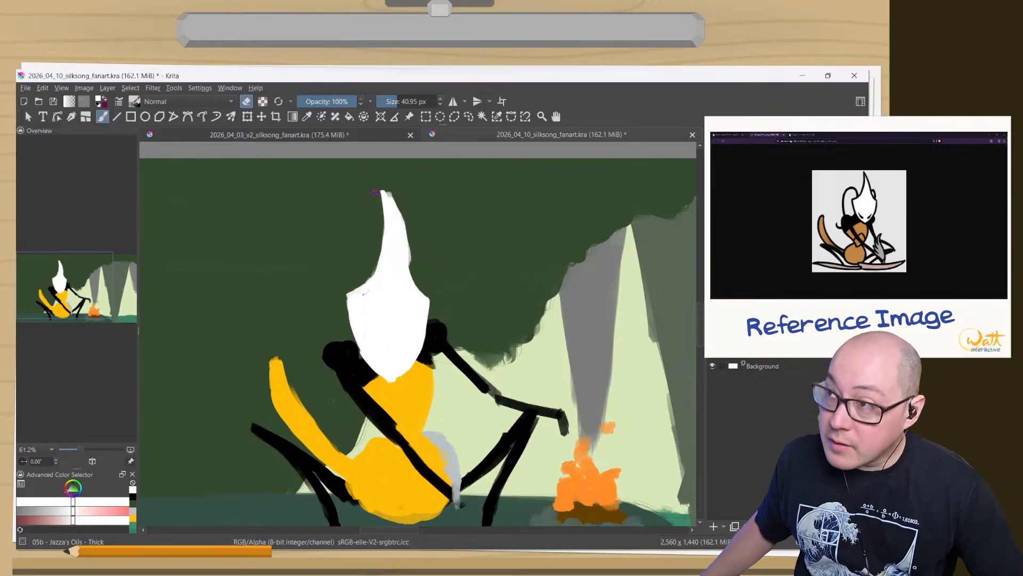
{"action": "left_click_drag", "start_coordinate": [377, 194], "coordinate": [376, 260]}
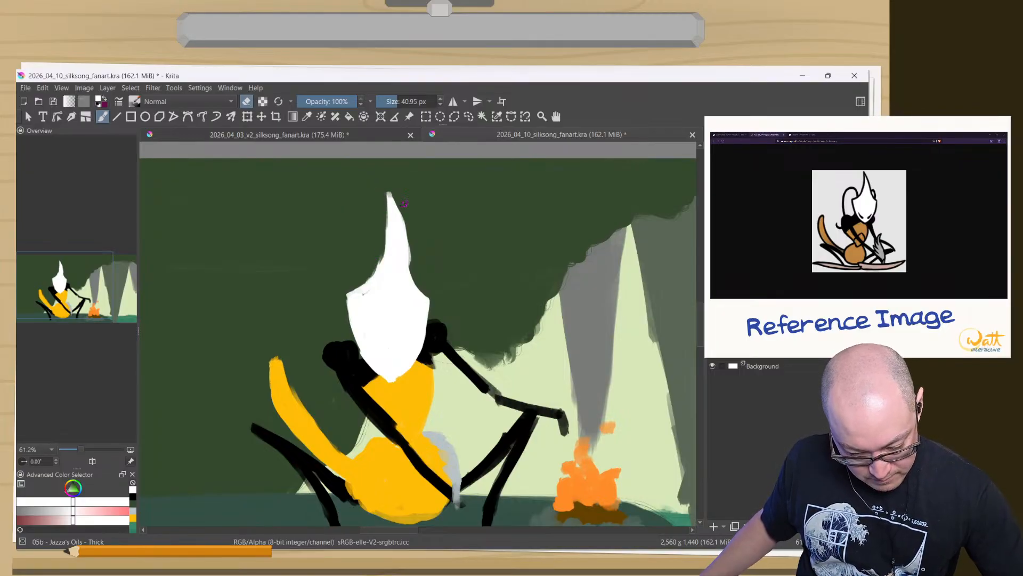
{"action": "left_click_drag", "start_coordinate": [406, 219], "coordinate": [410, 254]}
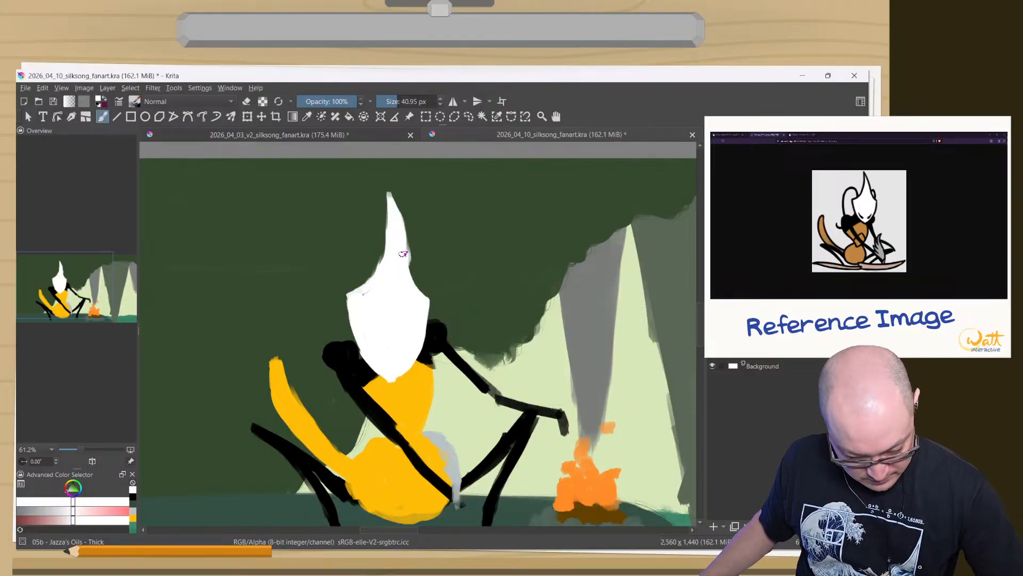
- Touch up the head's right corner and the horn's right side in white, and shorten the horn tip with the eraser
{"action": "left_click_drag", "start_coordinate": [408, 273], "coordinate": [426, 294]}
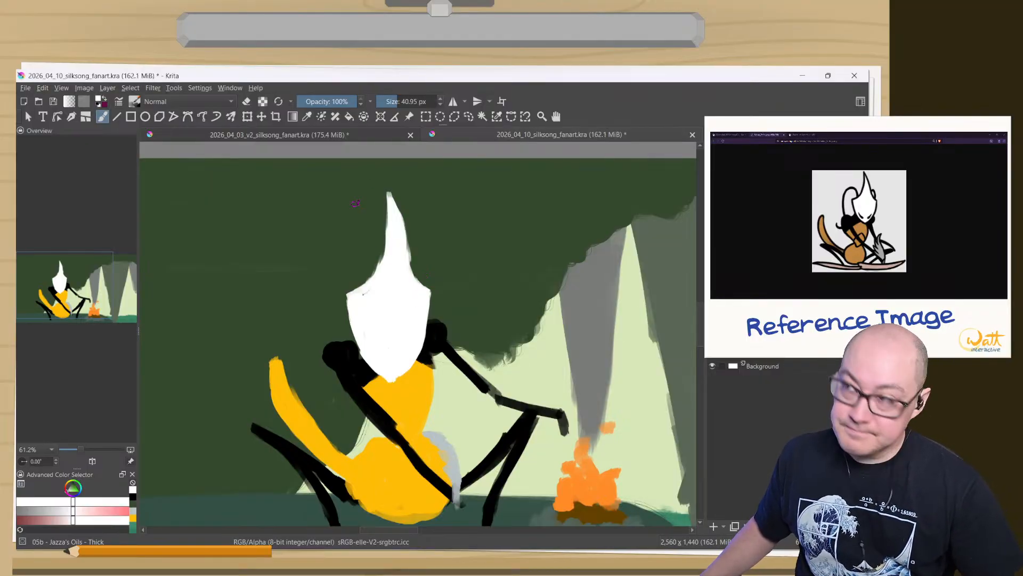
{"action": "mouse_move", "coordinate": [404, 248]}
{"action": "left_mouse_down"}
{"action": "mouse_move", "coordinate": [409, 221]}
{"action": "mouse_move", "coordinate": [410, 256]}
{"action": "mouse_move", "coordinate": [402, 209]}
{"action": "mouse_move", "coordinate": [410, 262]}
{"action": "mouse_move", "coordinate": [395, 193]}
{"action": "mouse_move", "coordinate": [419, 268]}
{"action": "mouse_move", "coordinate": [376, 183]}
{"action": "mouse_move", "coordinate": [409, 235]}
{"action": "mouse_move", "coordinate": [405, 206]}
{"action": "mouse_move", "coordinate": [414, 237]}
{"action": "mouse_move", "coordinate": [405, 267]}
{"action": "left_mouse_up"}
{"action": "key", "text": "e"}
{"action": "key", "text": "e"}
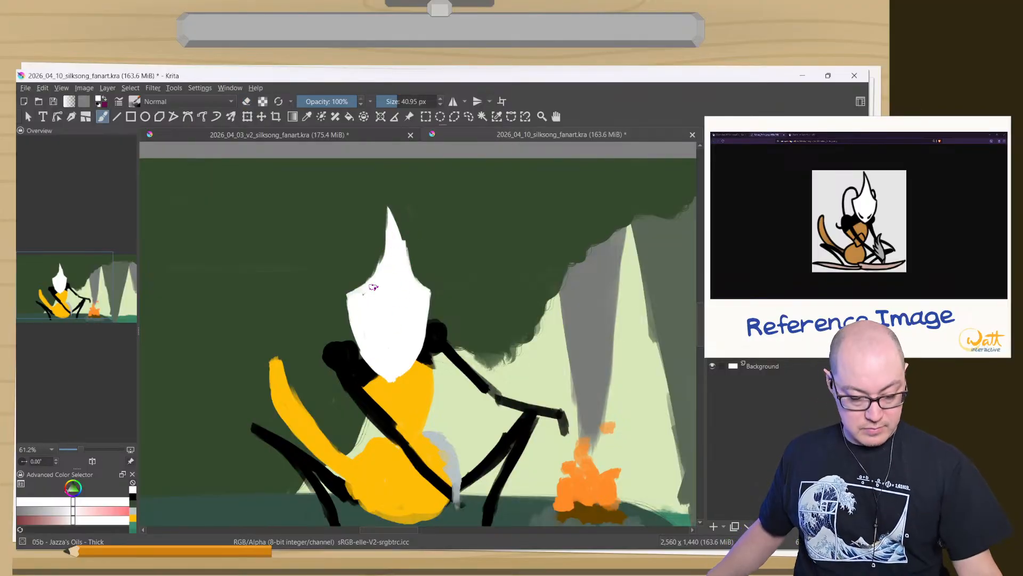
- Erase a thin strip along the head's left edge from the corner down toward the chin
{"action": "key", "text": "e"}
{"action": "mouse_move", "coordinate": [371, 297]}
{"action": "left_mouse_down"}
{"action": "mouse_move", "coordinate": [352, 272]}
{"action": "mouse_move", "coordinate": [363, 295]}
{"action": "mouse_move", "coordinate": [372, 283]}
{"action": "mouse_move", "coordinate": [359, 293]}
{"action": "mouse_move", "coordinate": [354, 268]}
{"action": "mouse_move", "coordinate": [344, 313]}
{"action": "mouse_move", "coordinate": [347, 338]}
{"action": "mouse_move", "coordinate": [346, 303]}
{"action": "mouse_move", "coordinate": [363, 361]}
{"action": "left_mouse_up"}
{"action": "key", "text": "e"}
{"action": "key", "text": "e"}
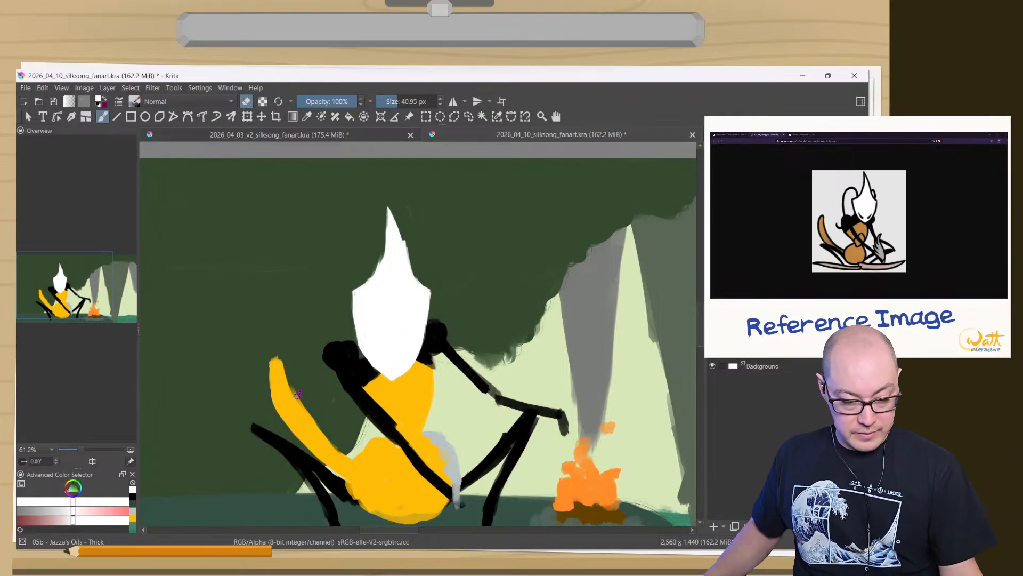
- Transform the head: tilt it slightly counterclockwise and shift it a little up and right over the neck
{"action": "key", "text": "ctrl+t"}
{"action": "mouse_move", "coordinate": [385, 323]}
{"action": "left_mouse_down"}
{"action": "mouse_move", "coordinate": [404, 294]}
{"action": "mouse_move", "coordinate": [393, 307]}
{"action": "left_mouse_up"}
{"action": "left_click_drag", "start_coordinate": [350, 174], "coordinate": [331, 183]}
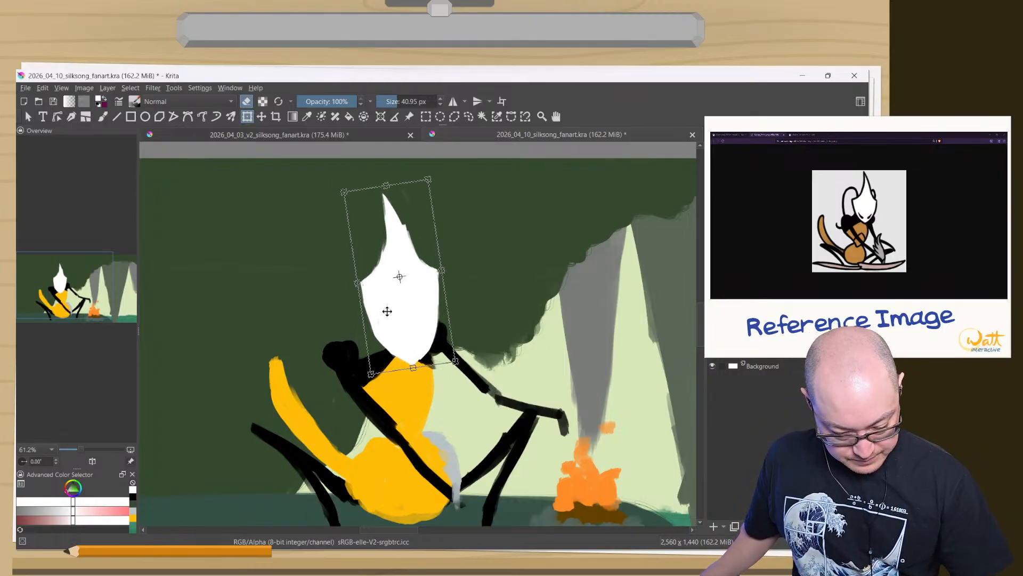
{"action": "left_click_drag", "start_coordinate": [387, 311], "coordinate": [376, 317]}
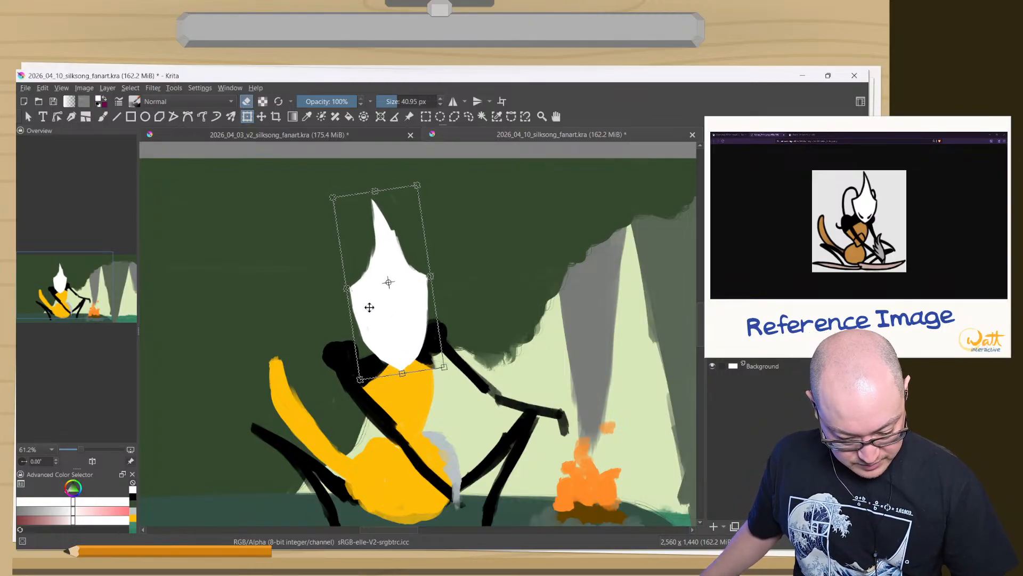
{"action": "left_click_drag", "start_coordinate": [378, 317], "coordinate": [385, 312]}
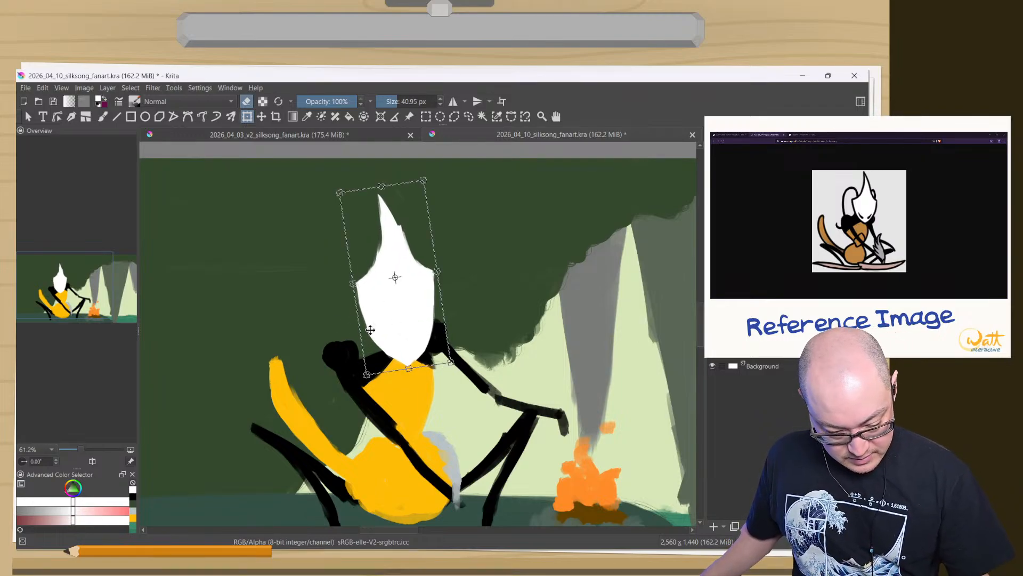
{"action": "key", "text": "Return"}
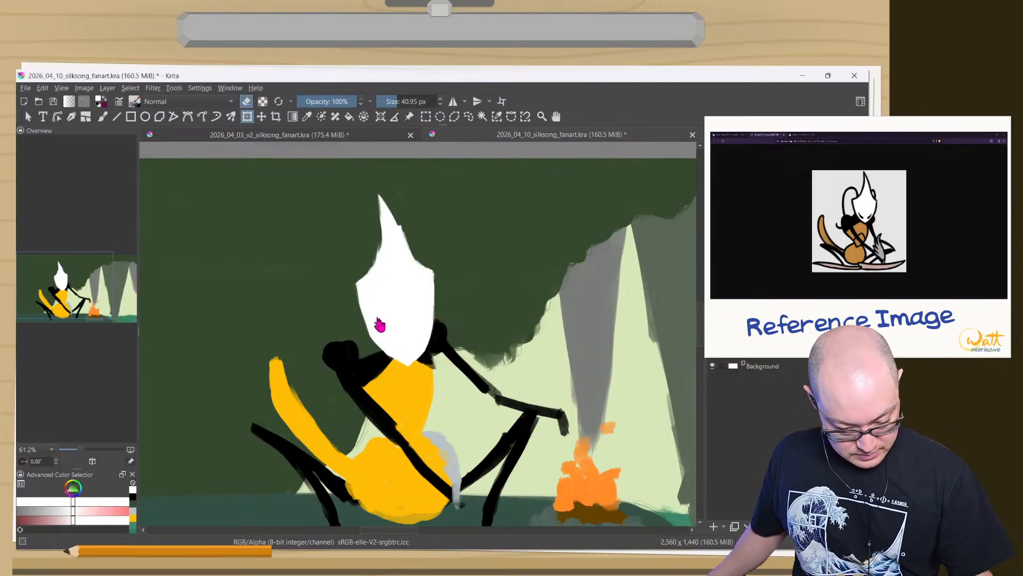
- Reduce the brush size to 26.35 px and erase a small eye spot low on the right side of the face
{"action": "key", "text": "b"}
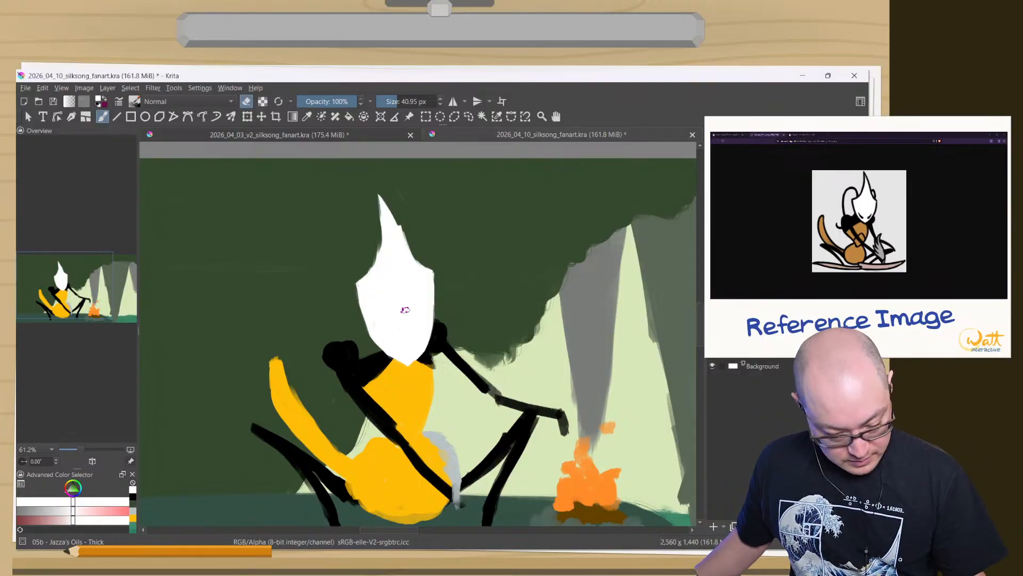
{"action": "right_click", "coordinate": [409, 343]}
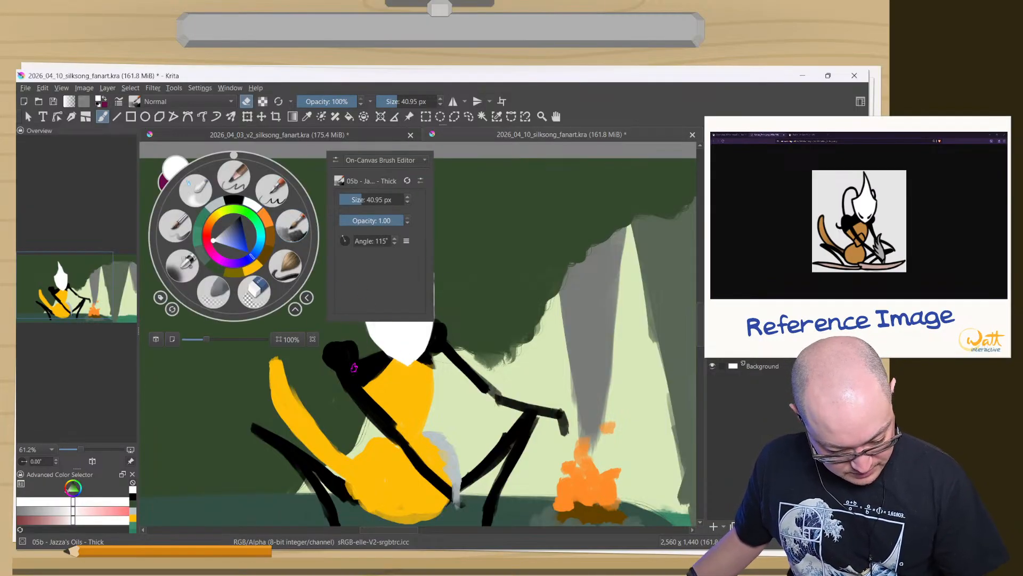
{"action": "left_click", "coordinate": [358, 330]}
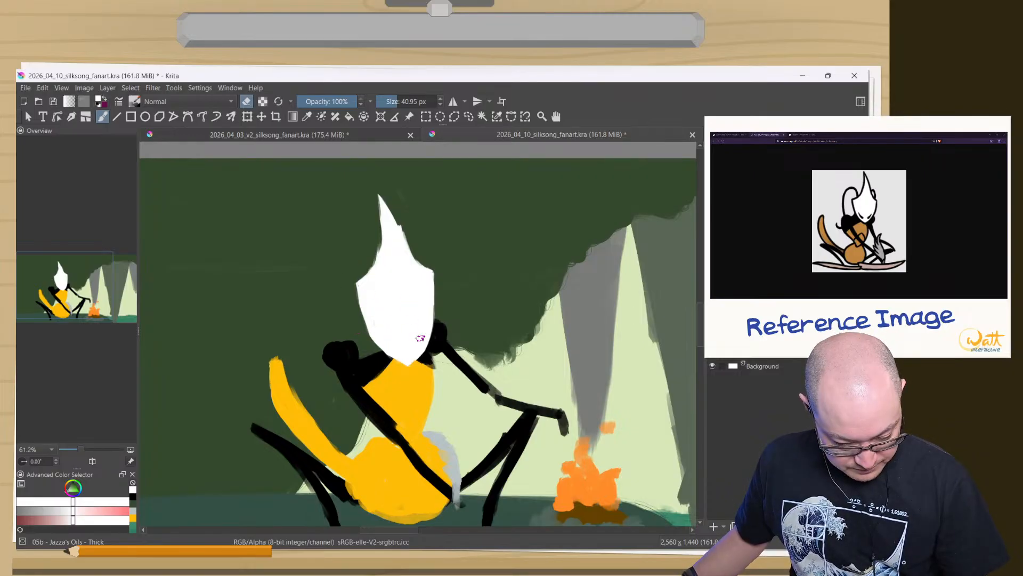
{"action": "key", "text": "bracketleft"}
{"action": "key", "text": "bracketleft"}
{"action": "key", "text": "bracketleft"}
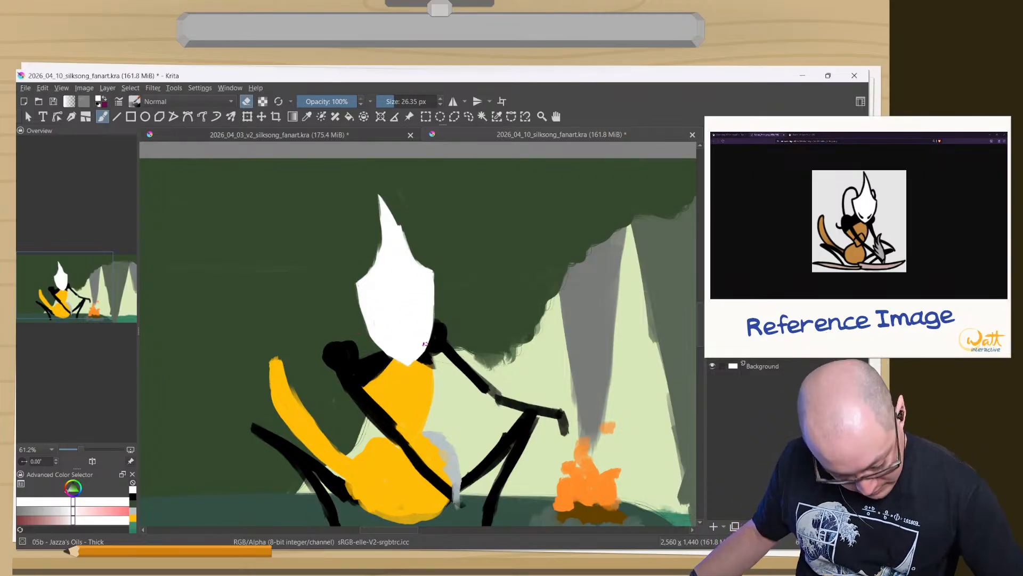
{"action": "left_click", "coordinate": [413, 347]}
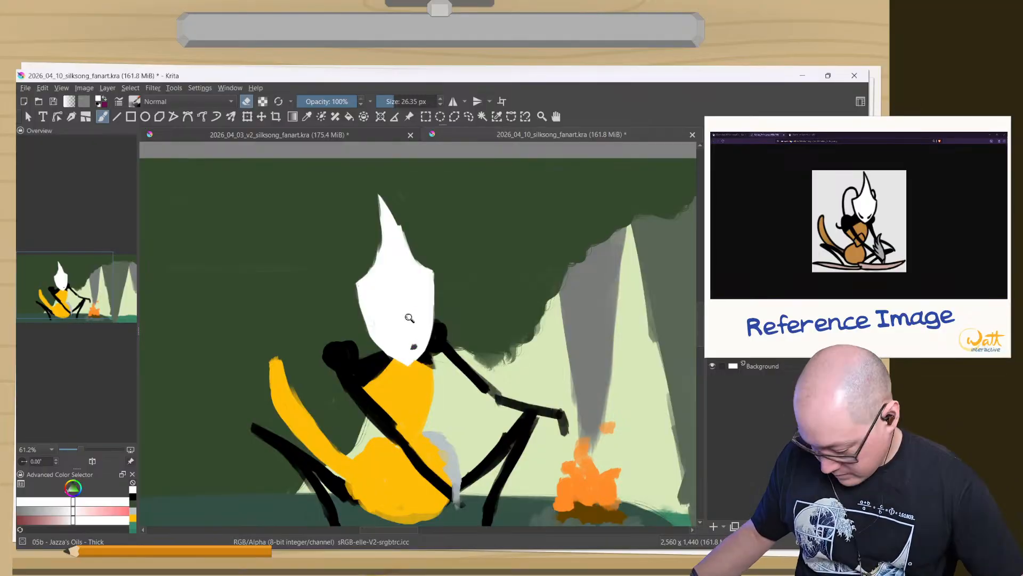
- Erase along both lower sides of the head to narrow the face into a shorter, pointed chin
{"action": "scroll", "coordinate": [417, 334], "scroll_direction": "up", "scroll_amount": 5}
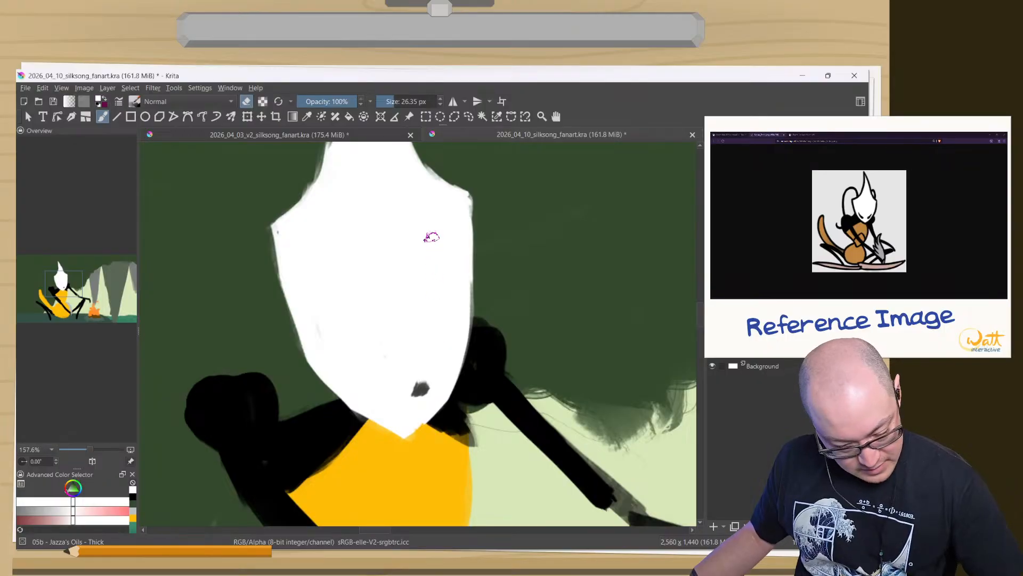
{"action": "key", "text": "e"}
{"action": "mouse_move", "coordinate": [479, 302]}
{"action": "left_mouse_down"}
{"action": "mouse_move", "coordinate": [464, 353]}
{"action": "mouse_move", "coordinate": [477, 294]}
{"action": "mouse_move", "coordinate": [458, 360]}
{"action": "mouse_move", "coordinate": [487, 284]}
{"action": "mouse_move", "coordinate": [455, 378]}
{"action": "mouse_move", "coordinate": [475, 335]}
{"action": "mouse_move", "coordinate": [443, 391]}
{"action": "mouse_move", "coordinate": [472, 331]}
{"action": "mouse_move", "coordinate": [392, 436]}
{"action": "mouse_move", "coordinate": [469, 355]}
{"action": "mouse_move", "coordinate": [388, 438]}
{"action": "mouse_move", "coordinate": [416, 426]}
{"action": "mouse_move", "coordinate": [387, 442]}
{"action": "mouse_move", "coordinate": [405, 422]}
{"action": "left_mouse_up"}
{"action": "key", "text": "e"}
{"action": "mouse_move", "coordinate": [291, 301]}
{"action": "left_mouse_down"}
{"action": "mouse_move", "coordinate": [266, 247]}
{"action": "mouse_move", "coordinate": [295, 331]}
{"action": "mouse_move", "coordinate": [383, 408]}
{"action": "left_mouse_up"}
{"action": "mouse_move", "coordinate": [349, 391]}
{"action": "left_mouse_down"}
{"action": "mouse_move", "coordinate": [384, 418]}
{"action": "mouse_move", "coordinate": [307, 365]}
{"action": "mouse_move", "coordinate": [355, 418]}
{"action": "mouse_move", "coordinate": [278, 341]}
{"action": "mouse_move", "coordinate": [389, 432]}
{"action": "left_mouse_up"}
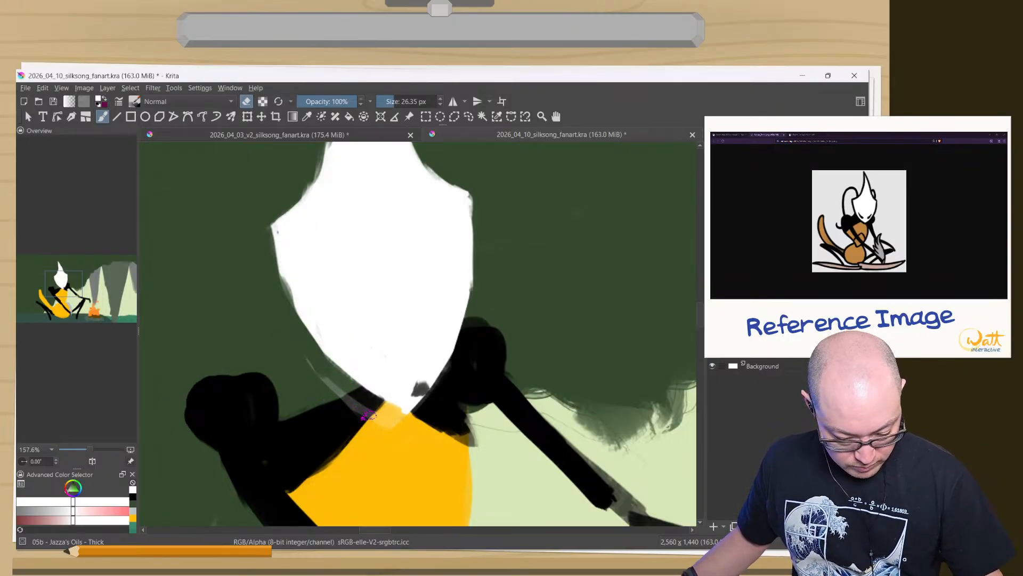
{"action": "mouse_move", "coordinate": [308, 359]}
{"action": "left_mouse_down"}
{"action": "mouse_move", "coordinate": [377, 426]}
{"action": "mouse_move", "coordinate": [408, 434]}
{"action": "mouse_move", "coordinate": [404, 418]}
{"action": "mouse_move", "coordinate": [417, 427]}
{"action": "mouse_move", "coordinate": [303, 351]}
{"action": "mouse_move", "coordinate": [384, 410]}
{"action": "mouse_move", "coordinate": [271, 287]}
{"action": "mouse_move", "coordinate": [277, 312]}
{"action": "left_mouse_up"}
{"action": "mouse_move", "coordinate": [257, 249]}
{"action": "left_mouse_down"}
{"action": "mouse_move", "coordinate": [258, 267]}
{"action": "mouse_move", "coordinate": [308, 311]}
{"action": "mouse_move", "coordinate": [304, 282]}
{"action": "left_mouse_up"}
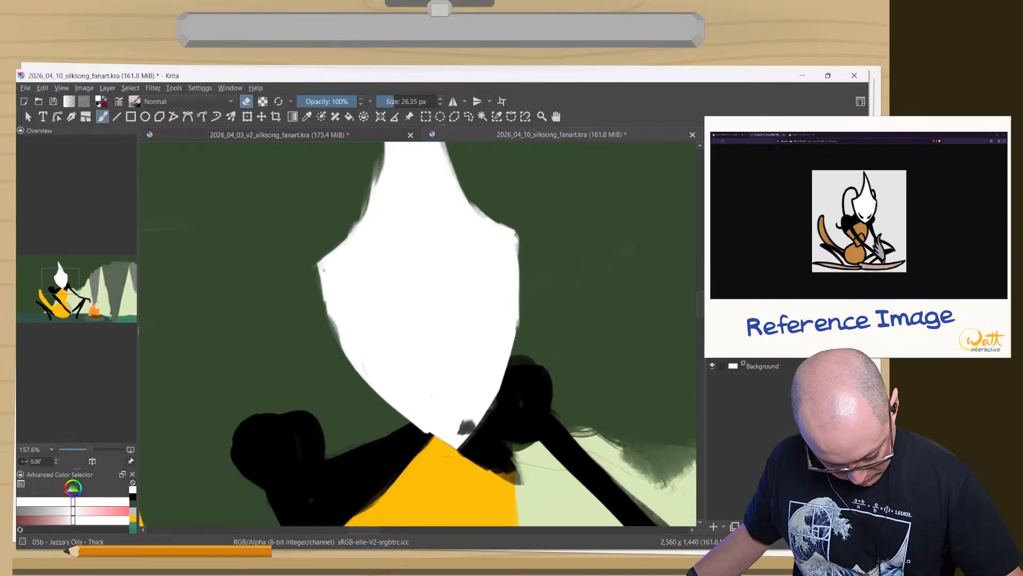
- Paint white over the dark eye spot and smooth the head's lower left edge
{"action": "key", "text": "e"}
{"action": "left_click_drag", "start_coordinate": [468, 414], "coordinate": [464, 432]}
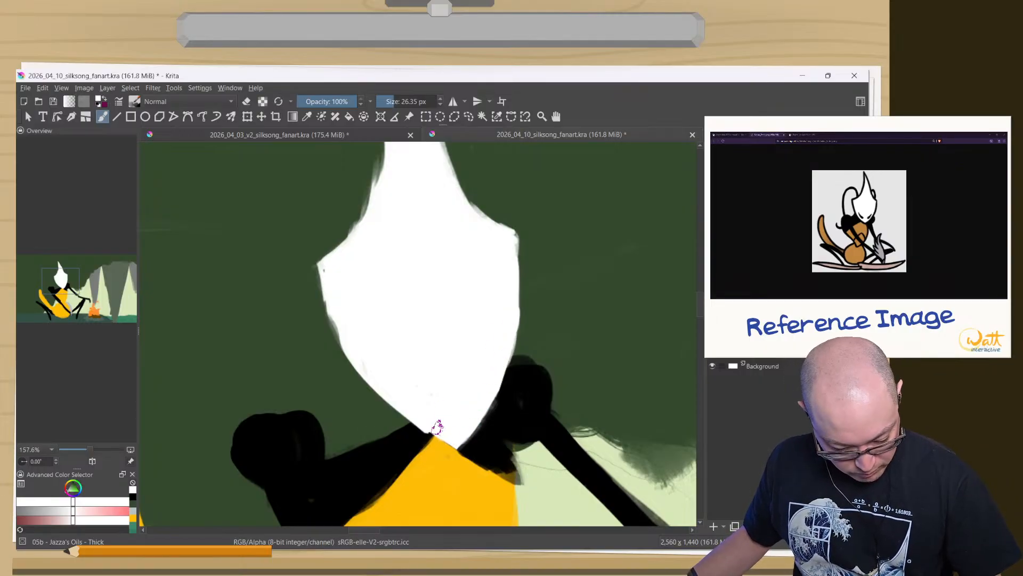
{"action": "mouse_move", "coordinate": [333, 304]}
{"action": "left_mouse_down"}
{"action": "mouse_move", "coordinate": [360, 358]}
{"action": "mouse_move", "coordinate": [381, 375]}
{"action": "left_mouse_up"}
- Sample black from the shoulder, reduce the brush size to 12.50 px and paint two slanted eyes above the chin
{"action": "left_click", "coordinate": [539, 418]}
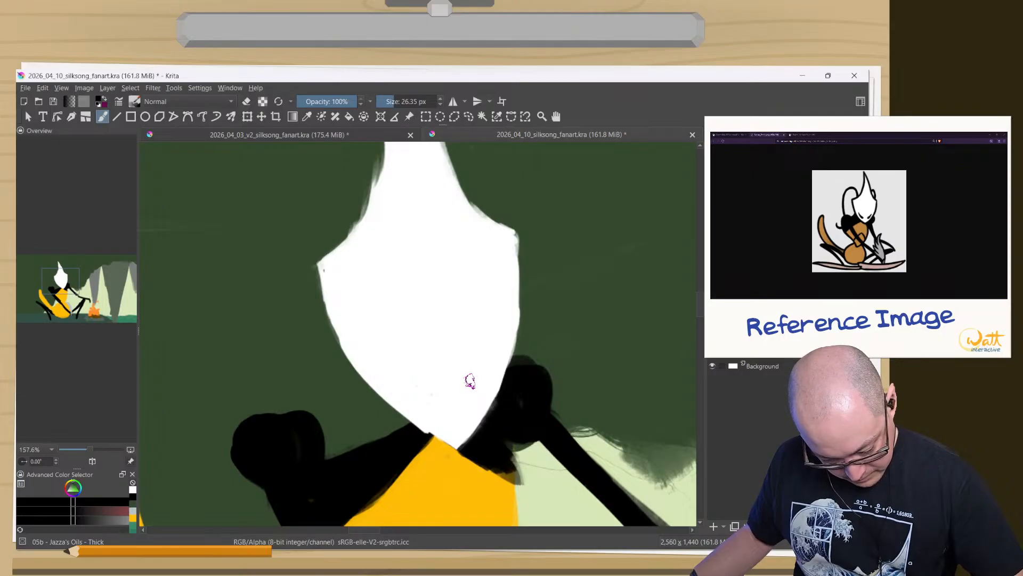
{"action": "key", "text": "bracketleft"}
{"action": "key", "text": "bracketleft"}
{"action": "mouse_move", "coordinate": [468, 393]}
{"action": "left_mouse_down"}
{"action": "mouse_move", "coordinate": [493, 374]}
{"action": "mouse_move", "coordinate": [477, 395]}
{"action": "left_mouse_up"}
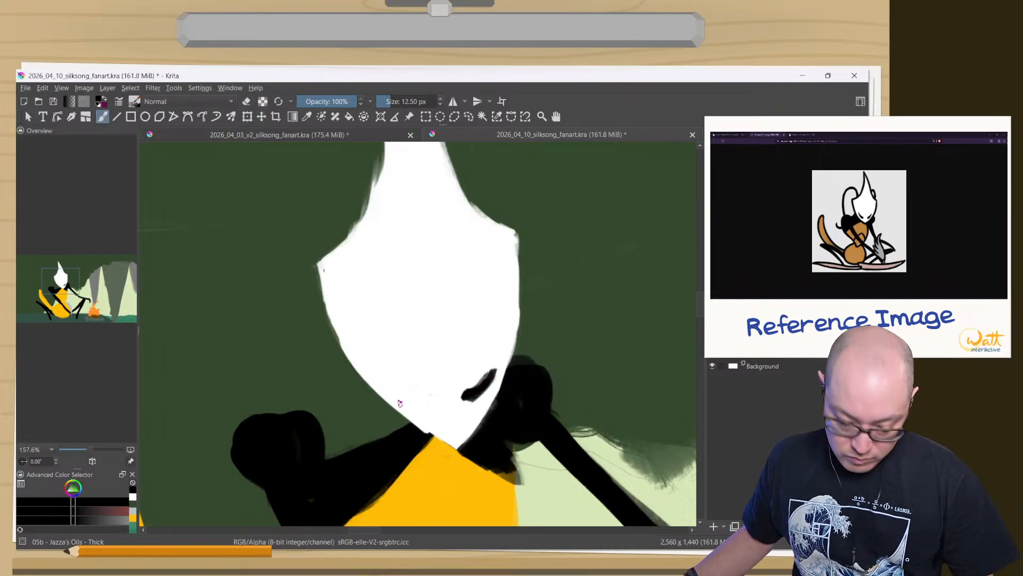
{"action": "mouse_move", "coordinate": [422, 399]}
{"action": "left_mouse_down"}
{"action": "mouse_move", "coordinate": [389, 380]}
{"action": "mouse_move", "coordinate": [421, 401]}
{"action": "mouse_move", "coordinate": [389, 383]}
{"action": "mouse_move", "coordinate": [401, 393]}
{"action": "left_mouse_up"}
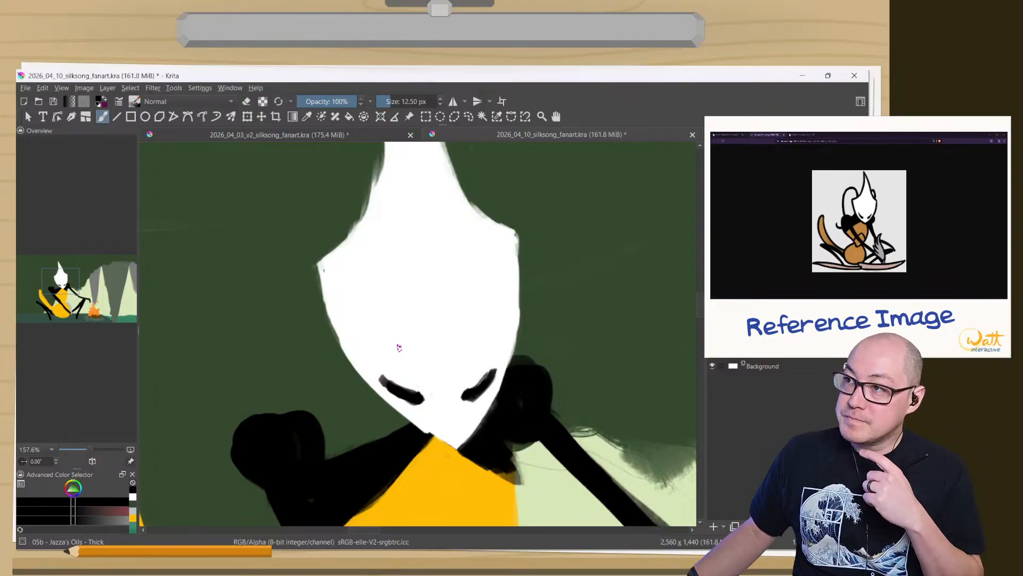
- Extend the inner ends of both eyes down toward the chin in black and trim their upper edges with white
{"action": "mouse_move", "coordinate": [433, 412]}
{"action": "left_mouse_down"}
{"action": "mouse_move", "coordinate": [382, 373]}
{"action": "mouse_move", "coordinate": [414, 416]}
{"action": "mouse_move", "coordinate": [444, 430]}
{"action": "mouse_move", "coordinate": [475, 404]}
{"action": "mouse_move", "coordinate": [488, 373]}
{"action": "mouse_move", "coordinate": [466, 400]}
{"action": "left_mouse_up"}
{"action": "key", "text": "x"}
{"action": "key", "text": "x"}
{"action": "key", "text": "x"}
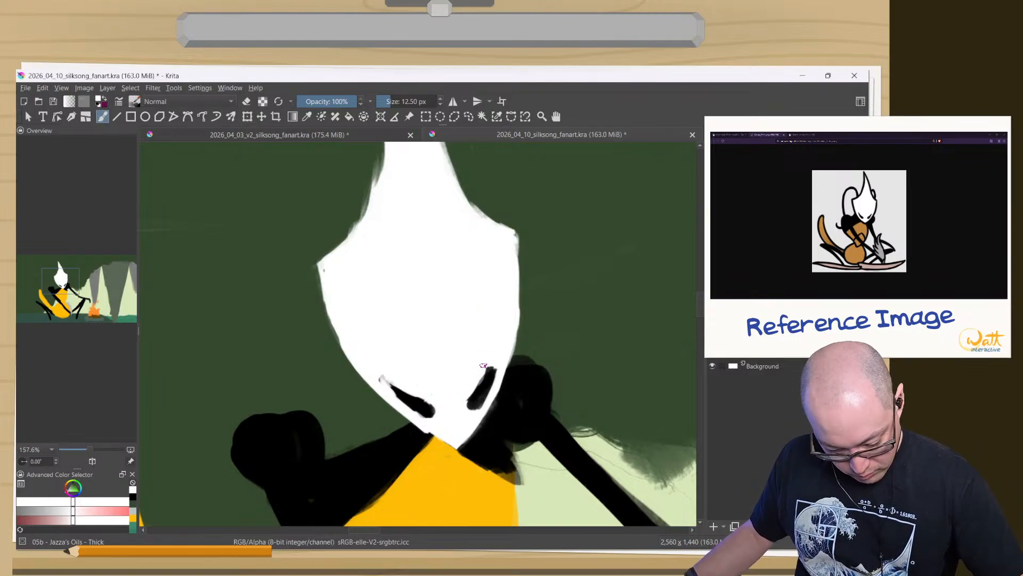
{"action": "mouse_move", "coordinate": [484, 366]}
{"action": "left_mouse_down"}
{"action": "mouse_move", "coordinate": [470, 388]}
{"action": "mouse_move", "coordinate": [492, 383]}
{"action": "mouse_move", "coordinate": [473, 408]}
{"action": "left_mouse_up"}
- Resample colours from the painting and lengthen both eyes' outer tips in black, filling in the left eye's inner end
{"action": "key", "text": "x"}
{"action": "left_click", "coordinate": [470, 423], "text": "ctrl"}
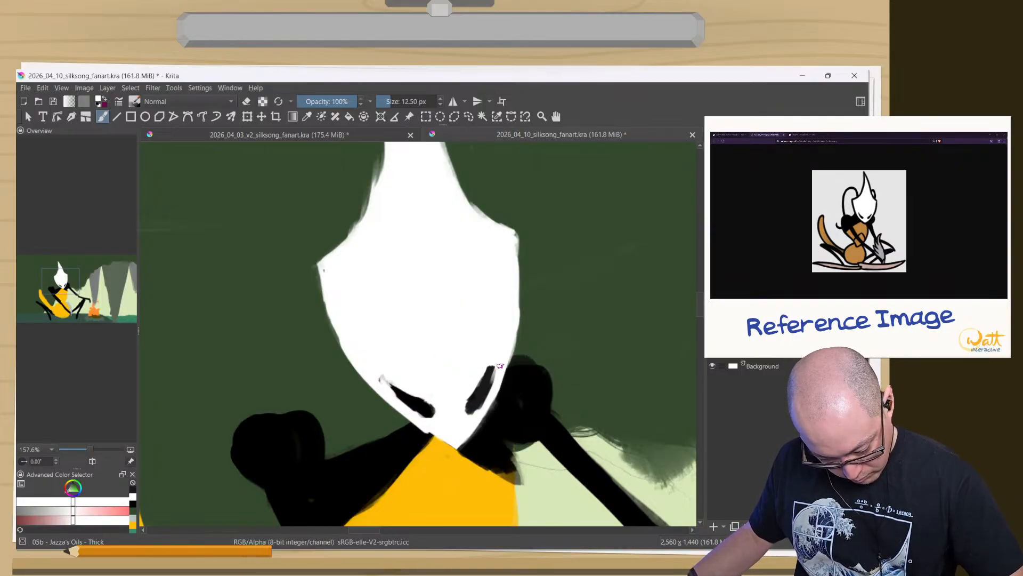
{"action": "left_click_drag", "start_coordinate": [499, 367], "coordinate": [481, 407]}
{"action": "mouse_move", "coordinate": [493, 384]}
{"action": "left_mouse_down"}
{"action": "mouse_move", "coordinate": [474, 412]}
{"action": "mouse_move", "coordinate": [498, 363]}
{"action": "left_mouse_up"}
{"action": "left_click", "coordinate": [479, 393], "text": "ctrl"}
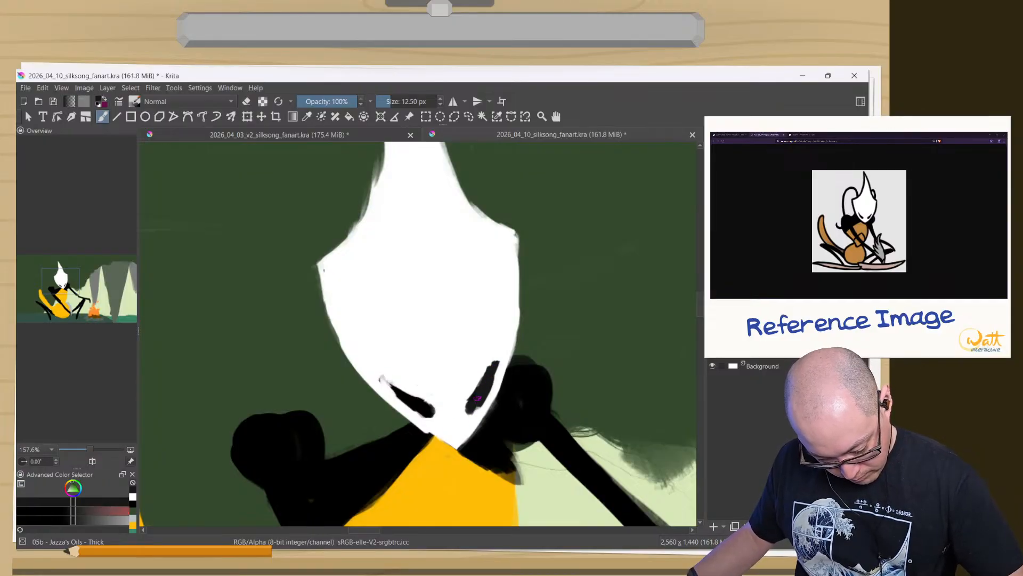
{"action": "mouse_move", "coordinate": [408, 398]}
{"action": "left_mouse_down"}
{"action": "mouse_move", "coordinate": [385, 381]}
{"action": "mouse_move", "coordinate": [392, 388]}
{"action": "left_mouse_up"}
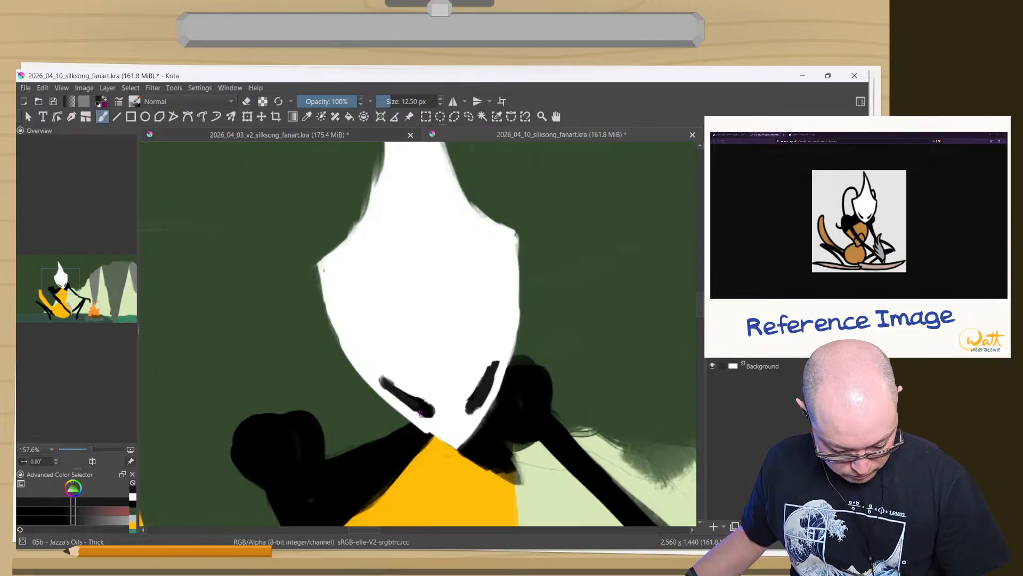
{"action": "left_click_drag", "start_coordinate": [415, 404], "coordinate": [422, 411]}
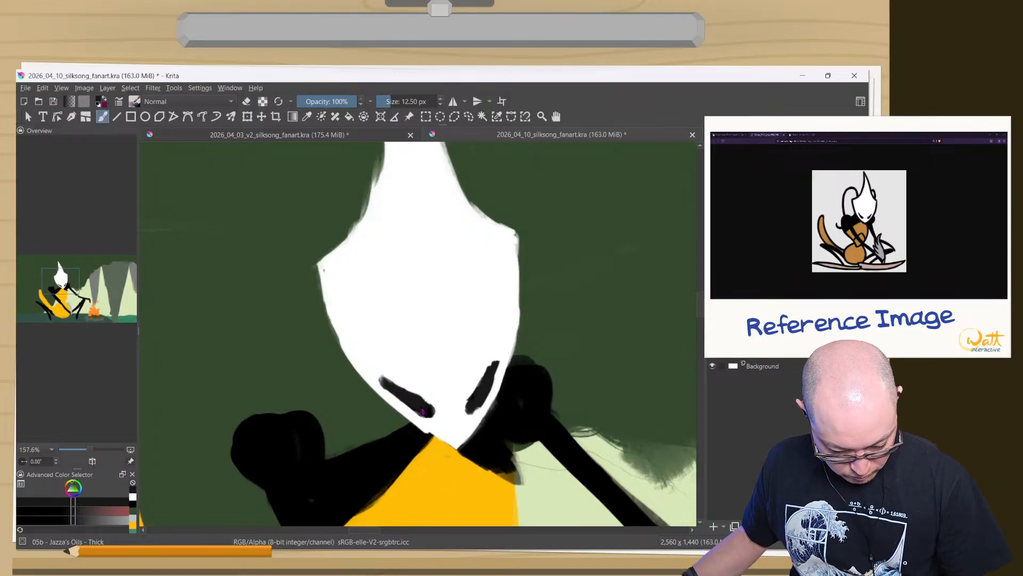
- Trim the left eye's outer tip and the right eye's upper edge with white to sharpen their slanted shapes
{"action": "key", "text": "x"}
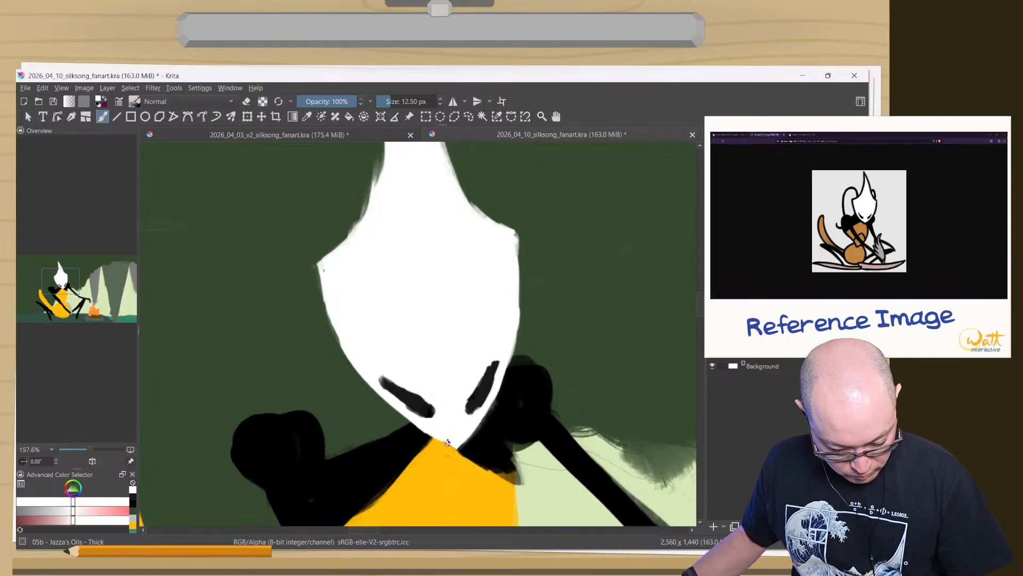
{"action": "left_click_drag", "start_coordinate": [382, 380], "coordinate": [396, 395]}
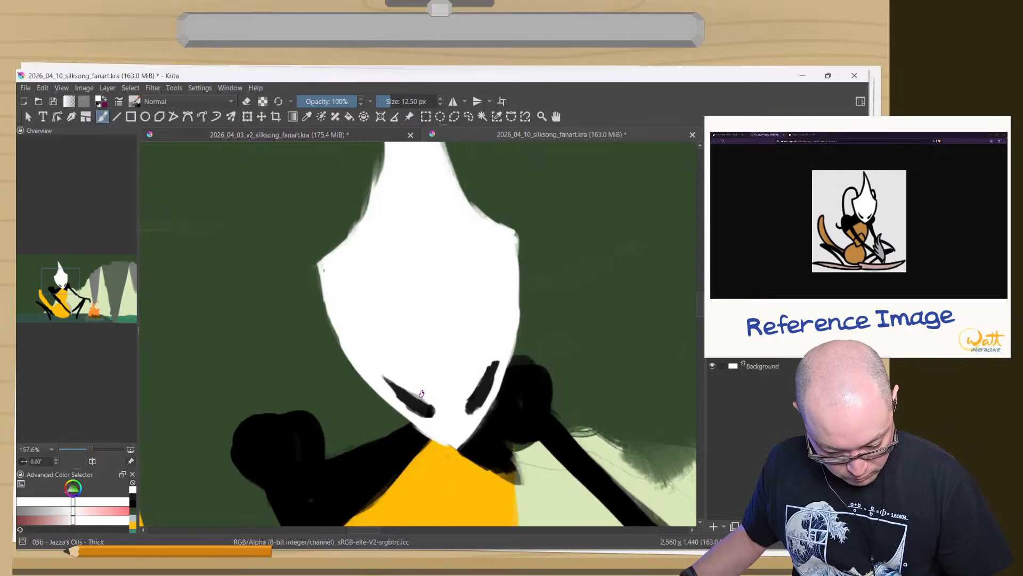
{"action": "mouse_move", "coordinate": [487, 365]}
{"action": "left_mouse_down"}
{"action": "mouse_move", "coordinate": [471, 389]}
{"action": "mouse_move", "coordinate": [482, 373]}
{"action": "left_mouse_up"}
{"action": "left_click_drag", "start_coordinate": [365, 315], "coordinate": [362, 391]}
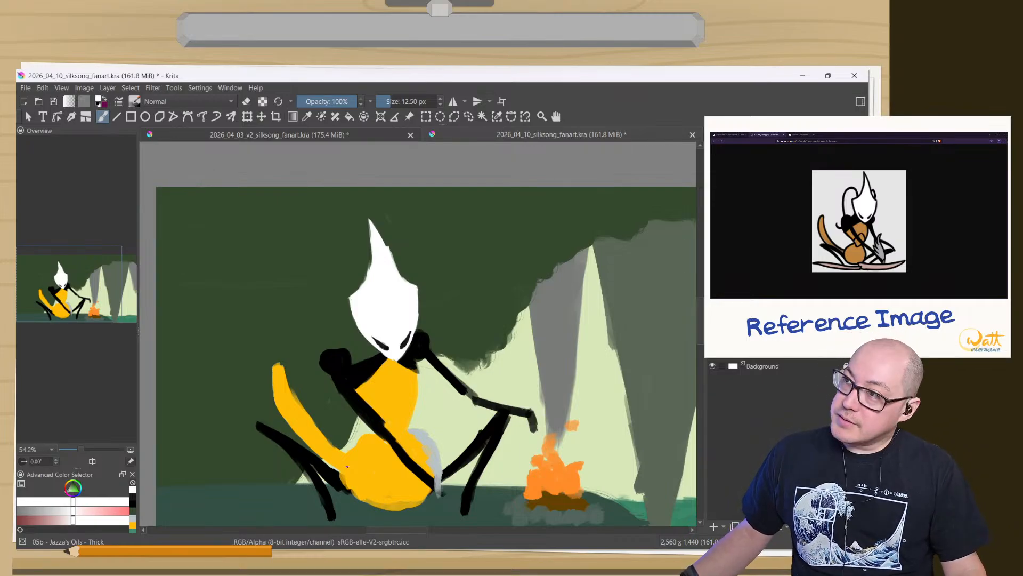
- Sample black, set the brush size to 26.79 px and try a curved antenna looping from the head's left side past the shoulder
{"action": "left_click", "coordinate": [384, 344], "text": "ctrl"}
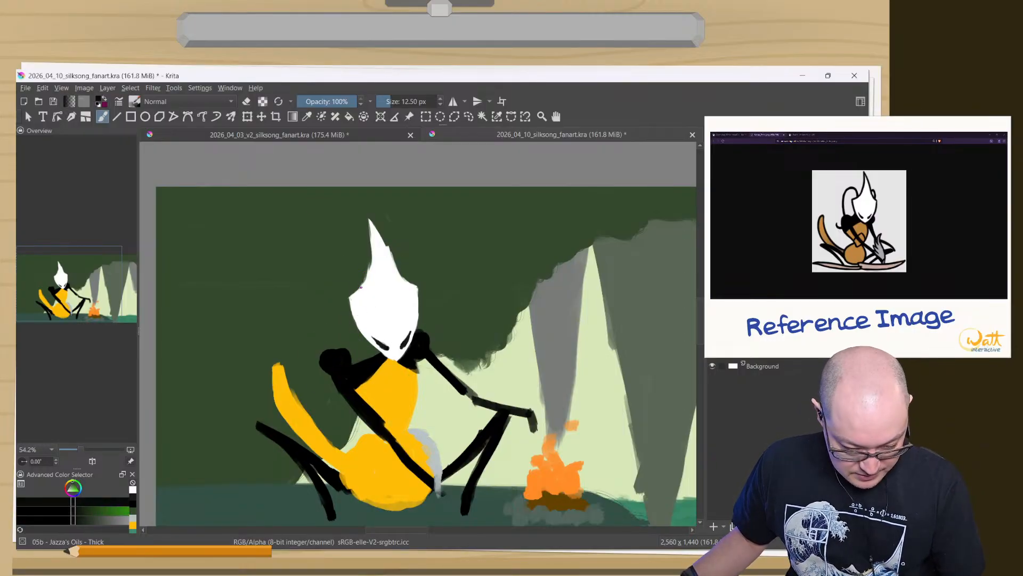
{"action": "mouse_move", "coordinate": [356, 266]}
{"action": "left_mouse_down"}
{"action": "mouse_move", "coordinate": [357, 283]}
{"action": "mouse_move", "coordinate": [359, 258]}
{"action": "left_mouse_up"}
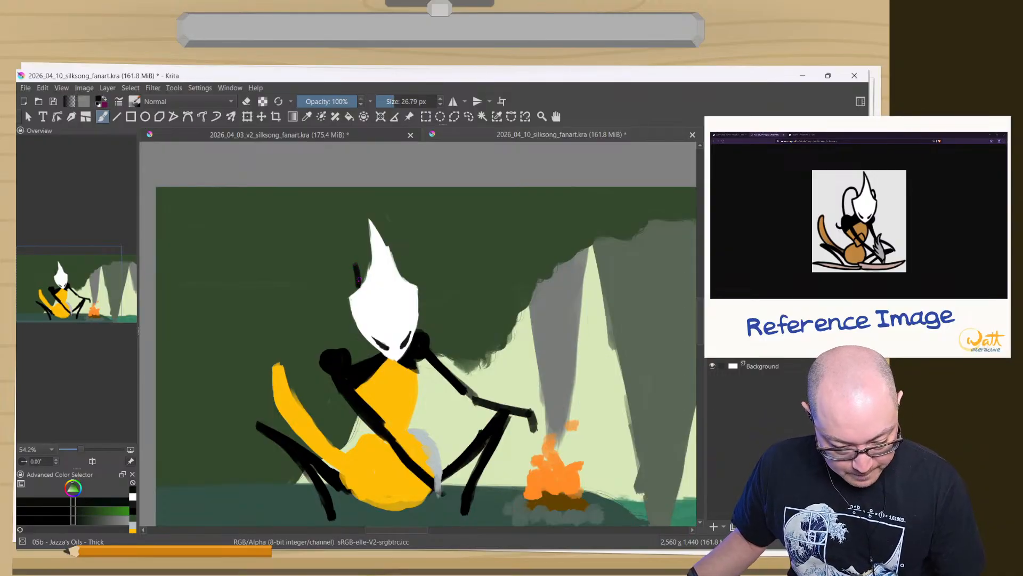
{"action": "mouse_move", "coordinate": [362, 286]}
{"action": "left_mouse_down"}
{"action": "mouse_move", "coordinate": [350, 258]}
{"action": "mouse_move", "coordinate": [327, 260]}
{"action": "mouse_move", "coordinate": [327, 345]}
{"action": "mouse_move", "coordinate": [321, 370]}
{"action": "mouse_move", "coordinate": [302, 375]}
{"action": "mouse_move", "coordinate": [317, 377]}
{"action": "mouse_move", "coordinate": [326, 301]}
{"action": "left_mouse_up"}
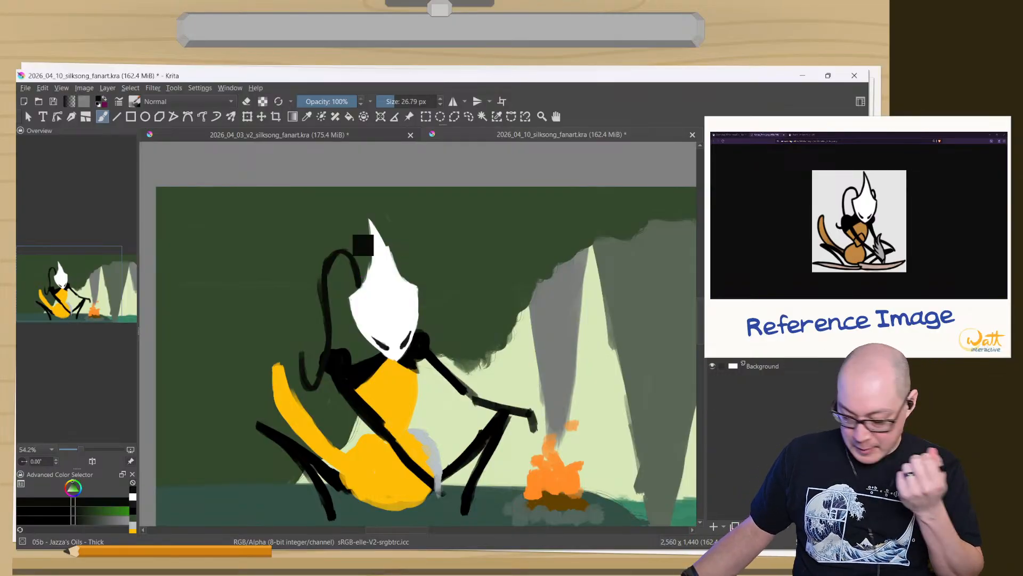
- Undo all the strokes of the looping antenna
{"action": "key", "text": "ctrl+z"}
{"action": "key", "text": "ctrl+z"}
{"action": "key", "text": "ctrl+z"}
{"action": "key", "text": "ctrl+z"}
{"action": "key", "text": "ctrl+z"}
{"action": "key", "text": "ctrl+z"}
{"action": "key", "text": "ctrl+z"}
{"action": "key", "text": "ctrl+z"}
{"action": "key", "text": "ctrl+z"}
{"action": "key", "text": "ctrl+z"}
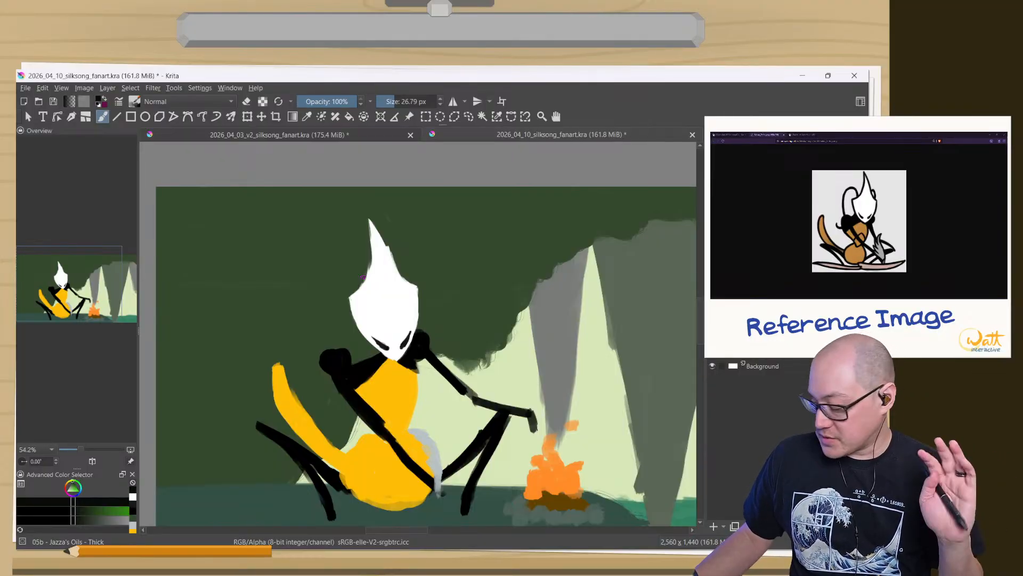
- Add a new paint layer and paint black antennae behind the head, the left one curving down to a hook beside the shoulder
{"action": "key", "text": "Insert"}
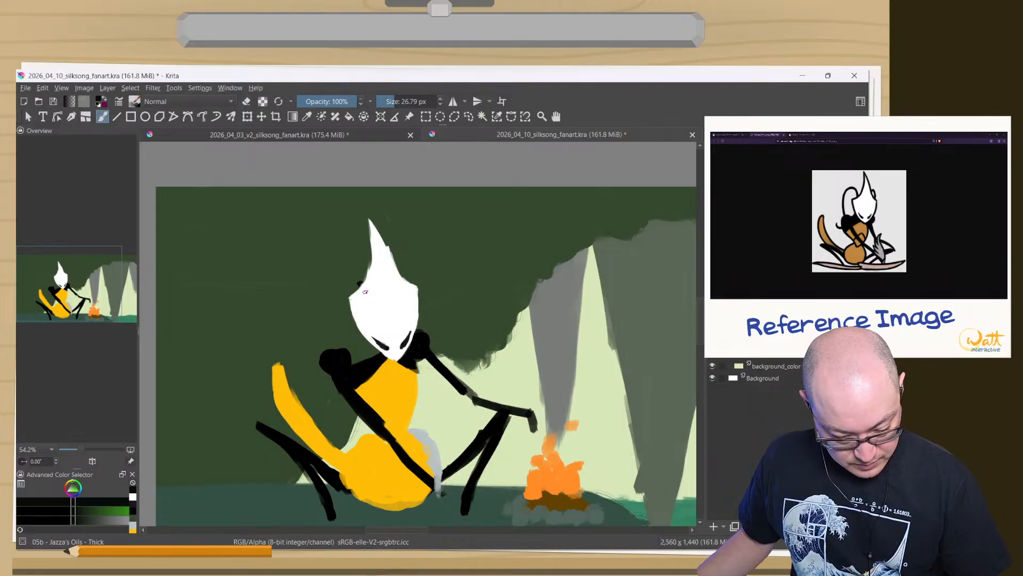
{"action": "mouse_move", "coordinate": [366, 291]}
{"action": "left_mouse_down"}
{"action": "mouse_move", "coordinate": [336, 244]}
{"action": "mouse_move", "coordinate": [360, 289]}
{"action": "mouse_move", "coordinate": [342, 262]}
{"action": "mouse_move", "coordinate": [316, 276]}
{"action": "mouse_move", "coordinate": [310, 319]}
{"action": "mouse_move", "coordinate": [330, 384]}
{"action": "mouse_move", "coordinate": [315, 413]}
{"action": "left_mouse_up"}
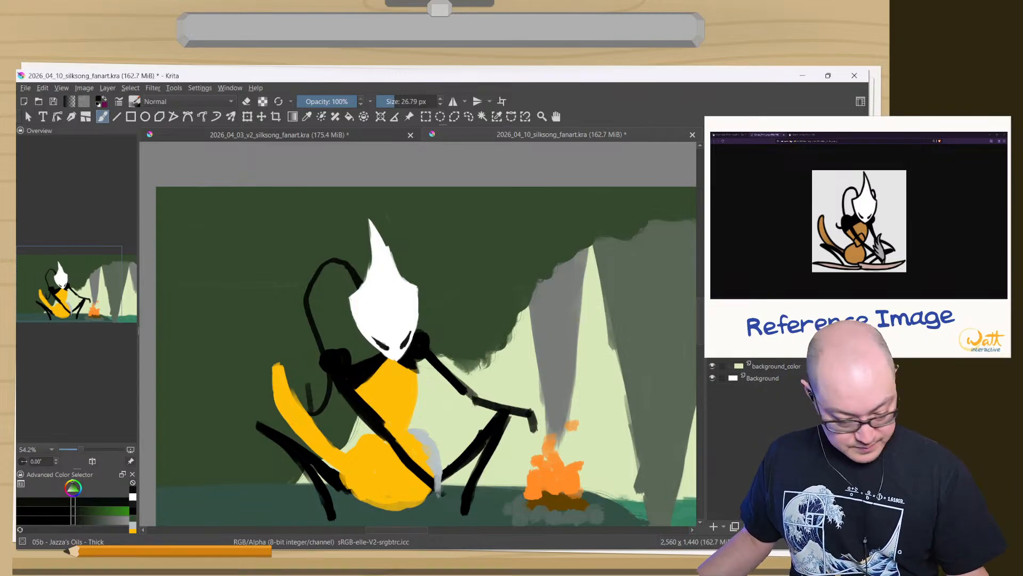
{"action": "key", "text": "ctrl+z"}
{"action": "key", "text": "ctrl+z"}
{"action": "key", "text": "ctrl+z"}
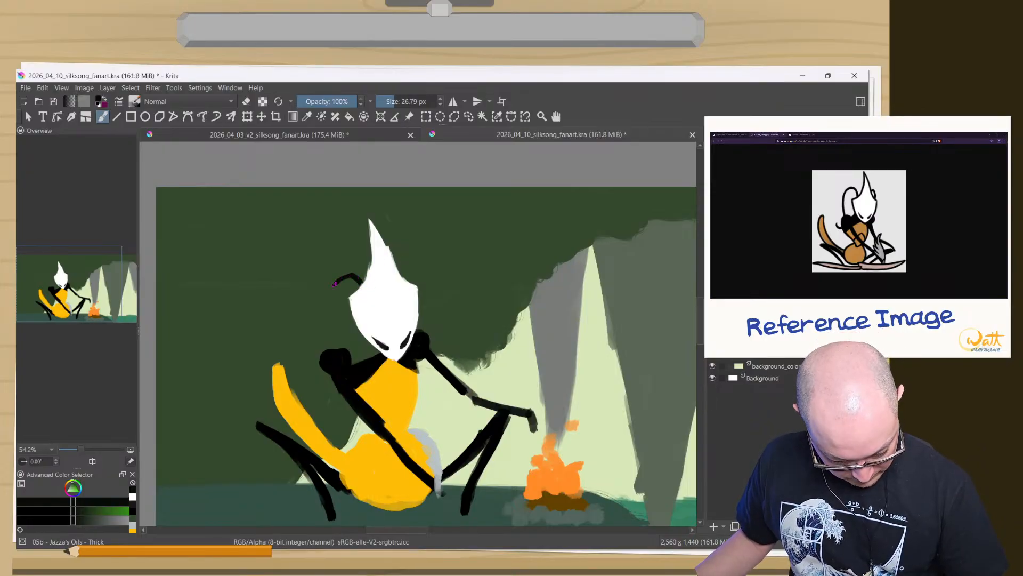
{"action": "mouse_move", "coordinate": [334, 284]}
{"action": "left_mouse_down"}
{"action": "mouse_move", "coordinate": [337, 365]}
{"action": "mouse_move", "coordinate": [313, 370]}
{"action": "left_mouse_up"}
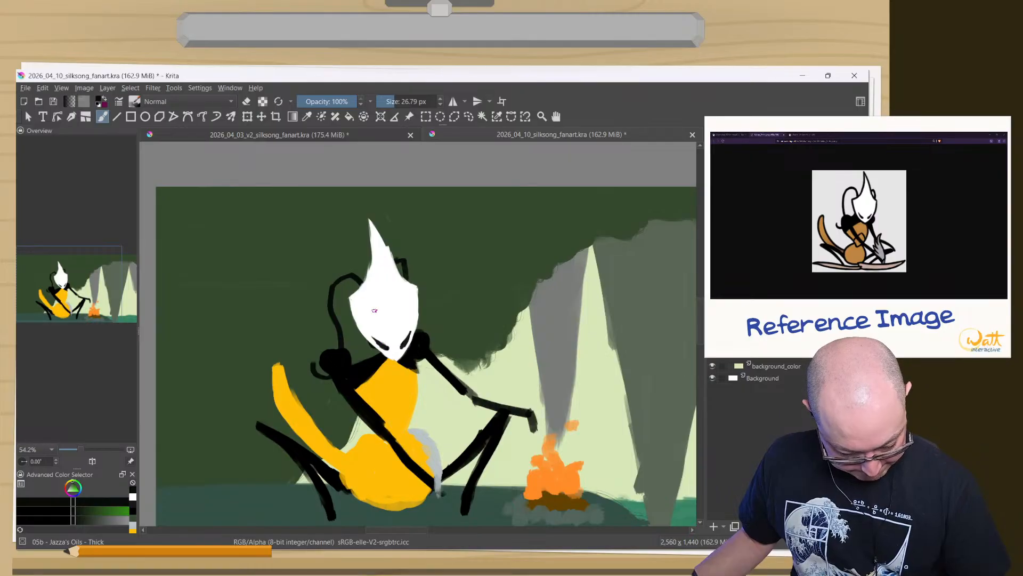
- Thicken the left antenna with black strokes along its curve and down to the shoulder hook
{"action": "mouse_move", "coordinate": [358, 296]}
{"action": "left_mouse_down"}
{"action": "mouse_move", "coordinate": [356, 279]}
{"action": "mouse_move", "coordinate": [328, 318]}
{"action": "left_mouse_up"}
{"action": "left_click_drag", "start_coordinate": [331, 274], "coordinate": [324, 307]}
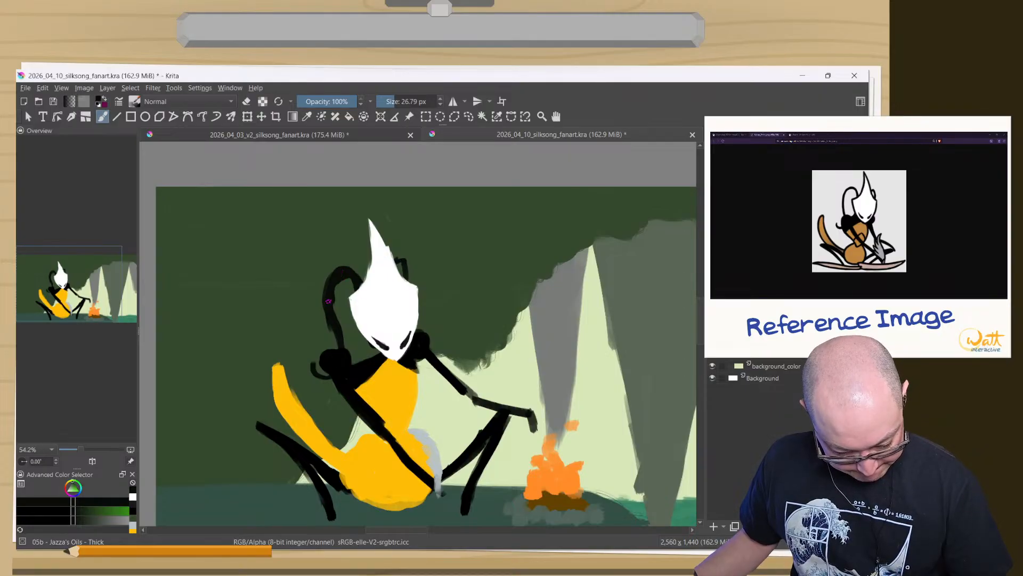
{"action": "left_click_drag", "start_coordinate": [338, 320], "coordinate": [345, 358]}
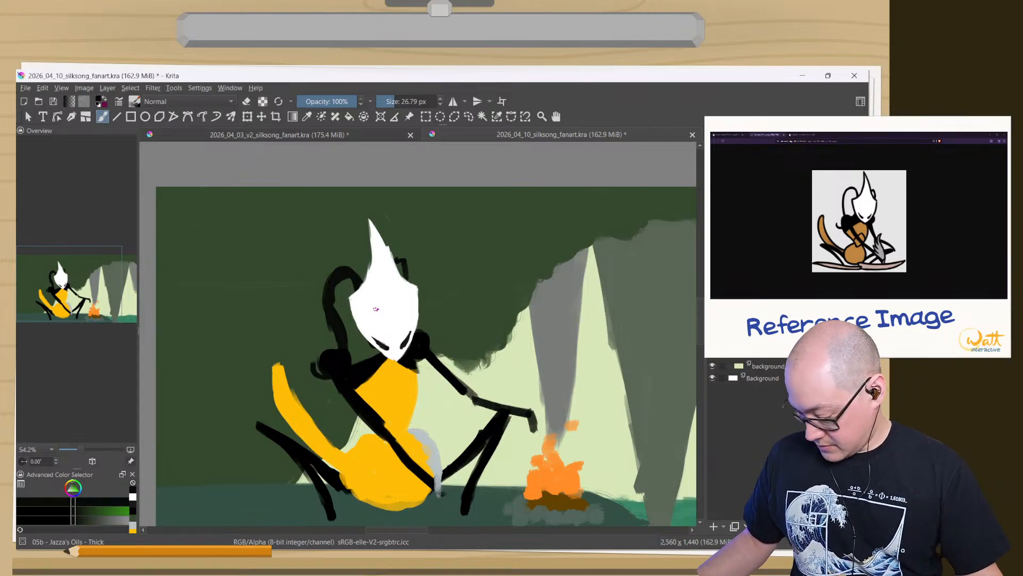
- Move the head and antennae slightly down and left over the shoulders
{"action": "left_click", "coordinate": [261, 116]}
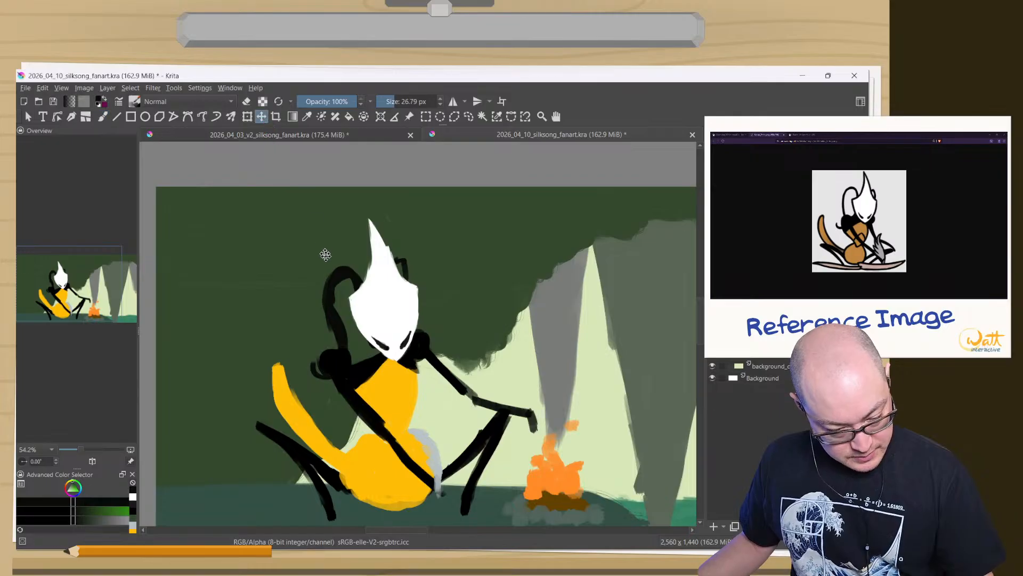
{"action": "left_click_drag", "start_coordinate": [327, 310], "coordinate": [321, 320]}
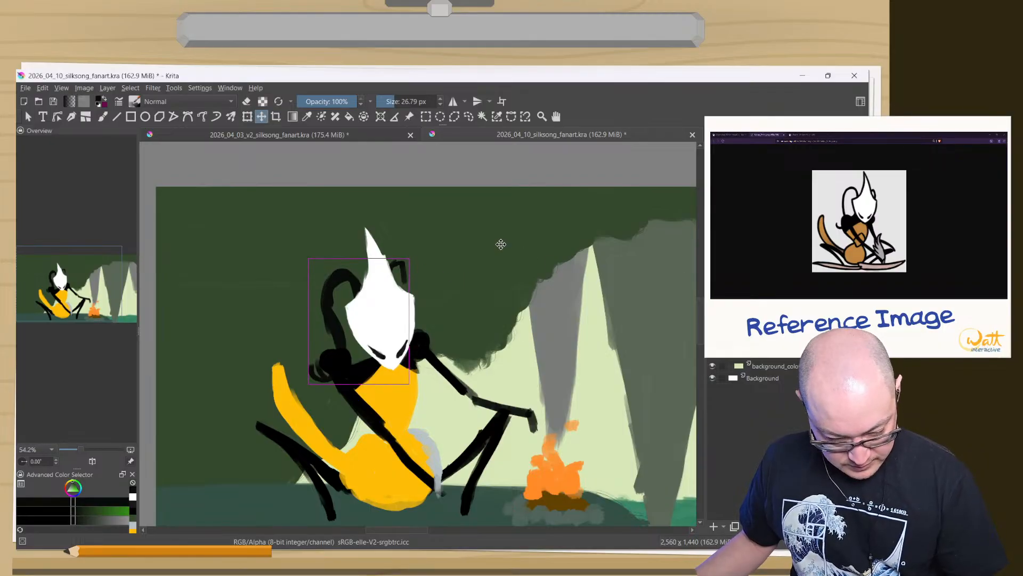
- Touch up the right antenna in black and erase along the left antenna and its hook to make them thinner
{"action": "key", "text": "b"}
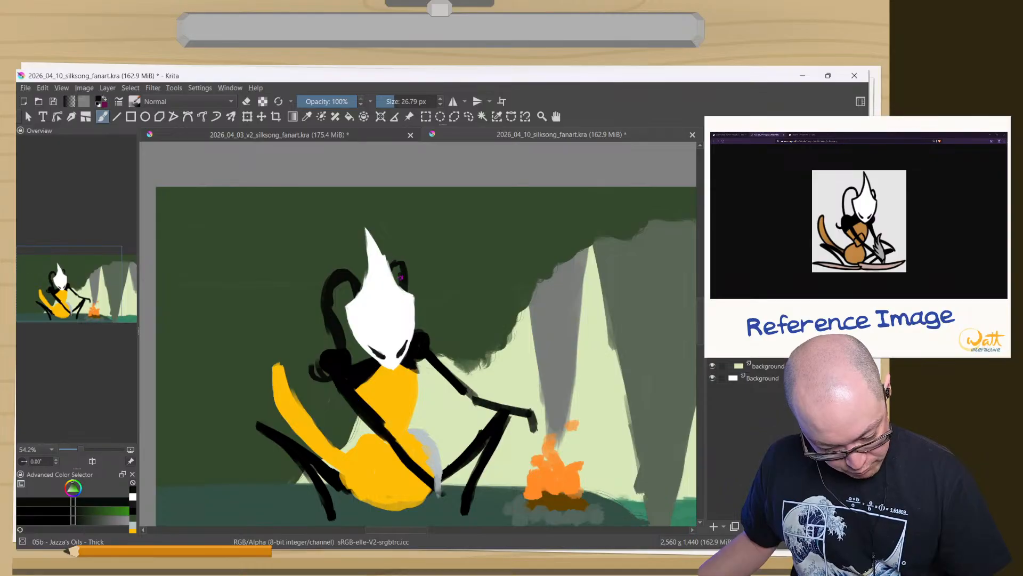
{"action": "key", "text": "e"}
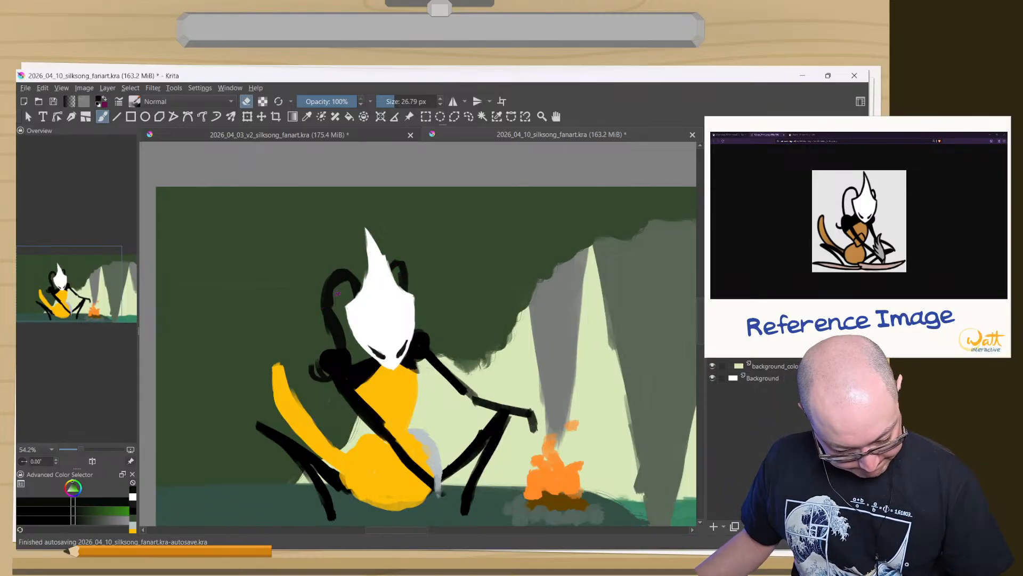
{"action": "left_click_drag", "start_coordinate": [338, 281], "coordinate": [344, 348]}
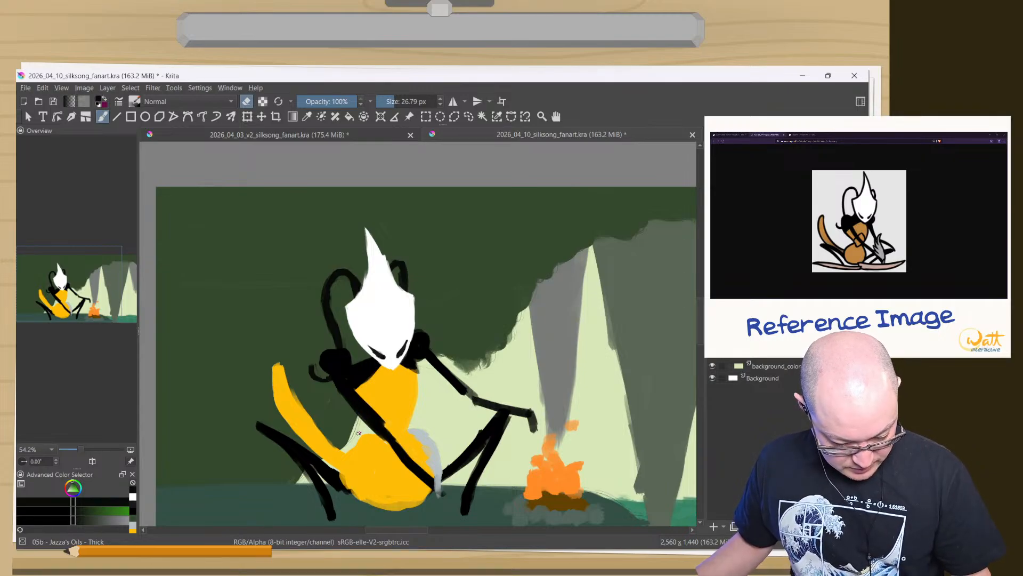
- Transform the two arms separately, shifting the near arm slightly down and left and nudging the far arm slightly up
{"action": "left_click", "coordinate": [247, 117]}
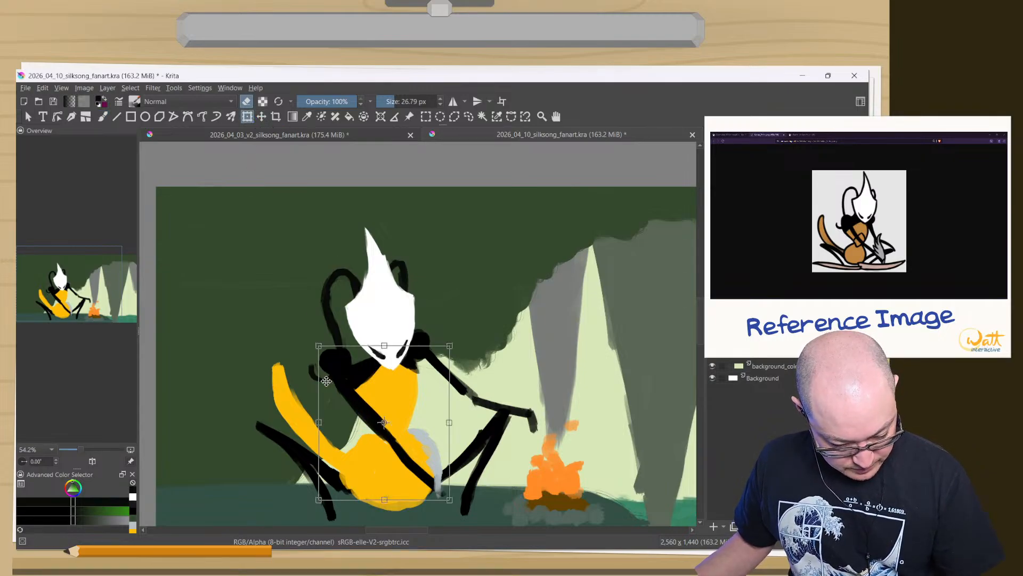
{"action": "left_click_drag", "start_coordinate": [332, 435], "coordinate": [331, 434]}
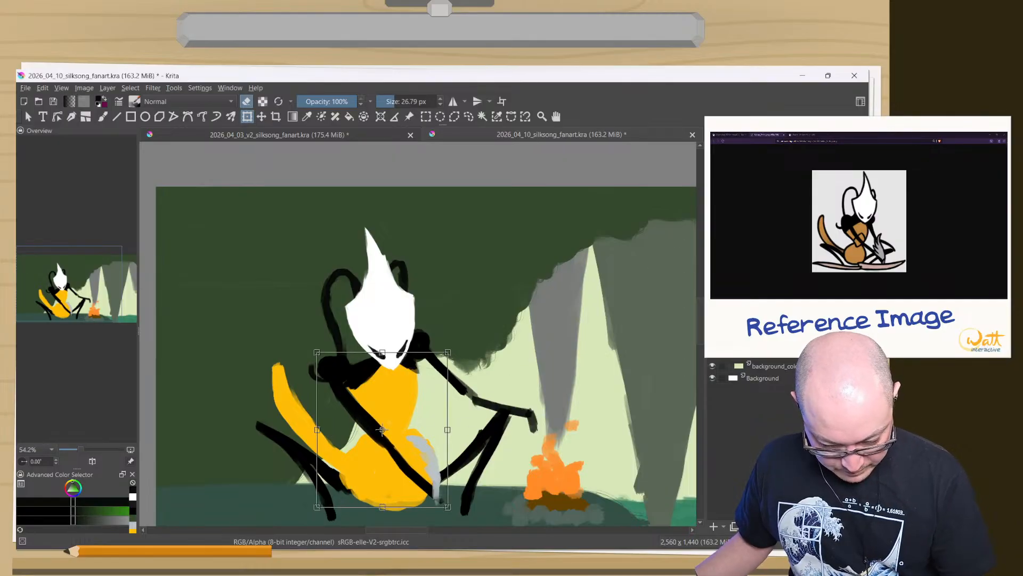
{"action": "key", "text": "Return"}
{"action": "left_click", "coordinate": [455, 385]}
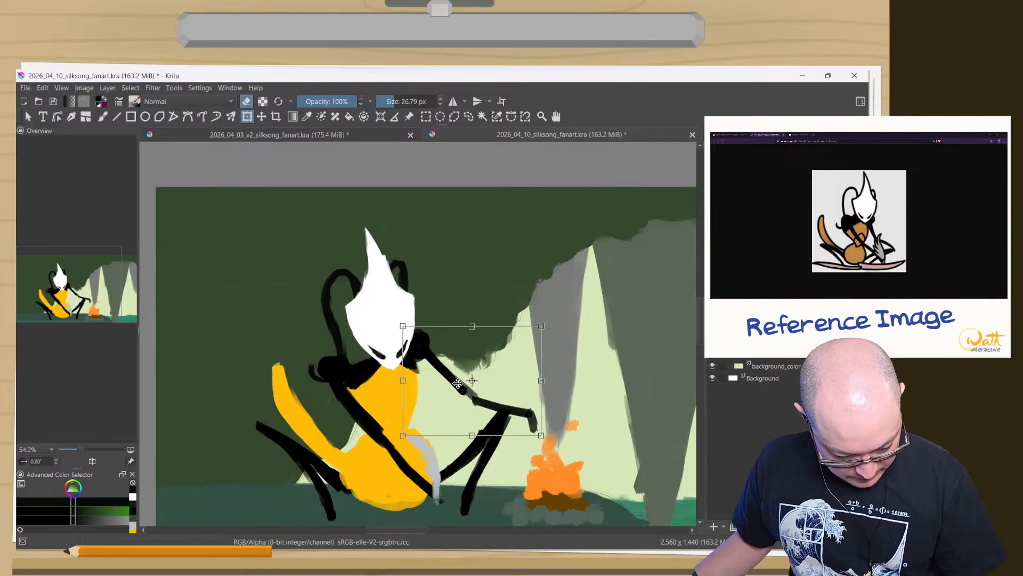
{"action": "left_click_drag", "start_coordinate": [458, 382], "coordinate": [456, 381]}
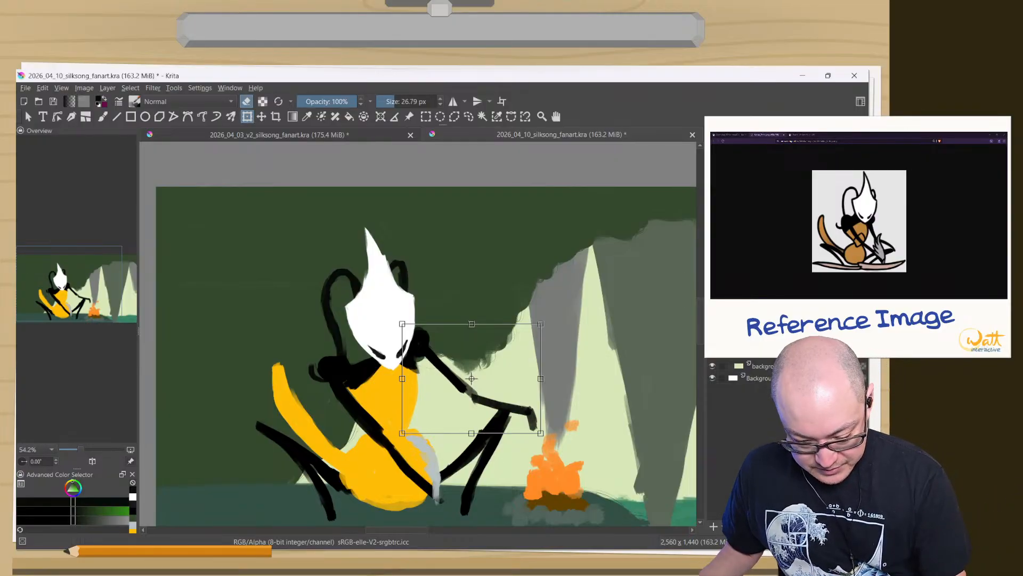
{"action": "key", "text": "Return"}
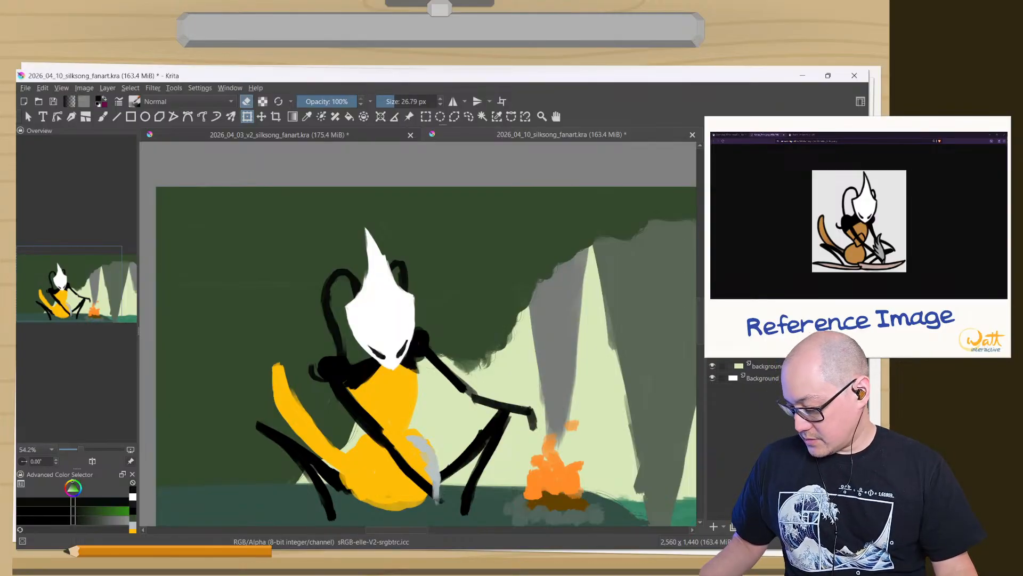
- Move the whole character left, farther from the campfire, and view the fitted artwork in canvas-only mode
{"action": "key", "text": "Insert"}
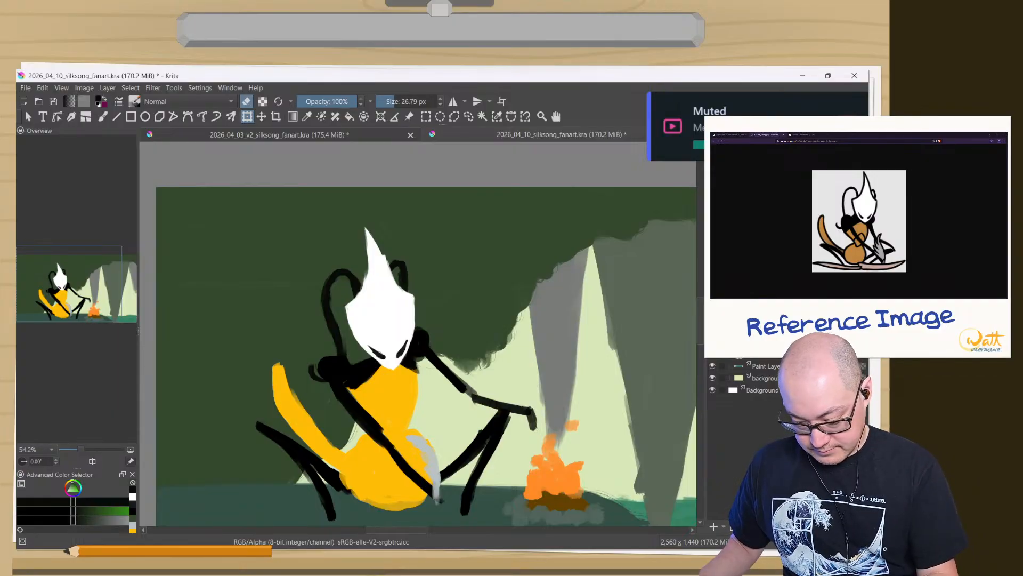
{"action": "key", "text": "alt+n"}
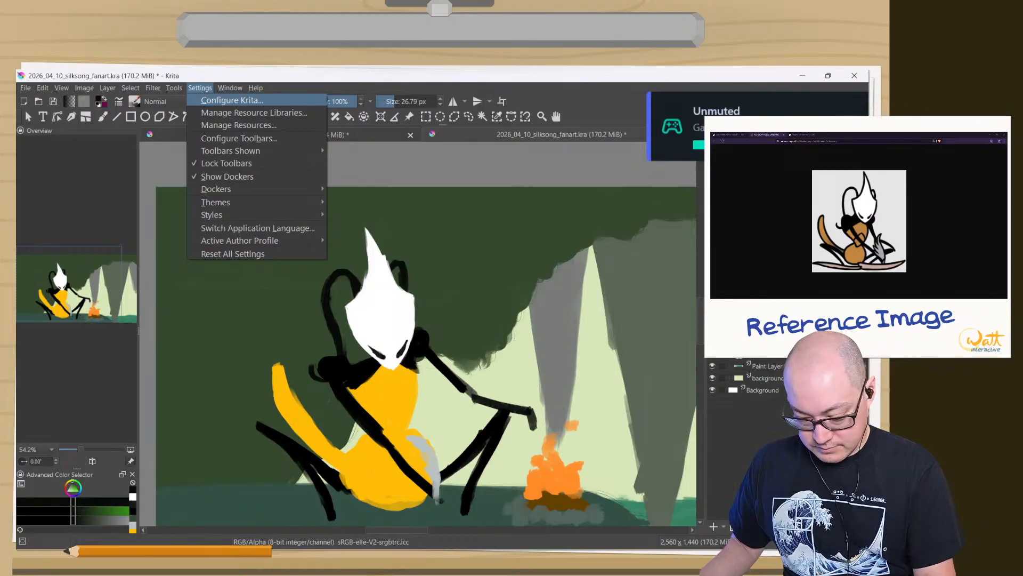
{"action": "key", "text": "Escape"}
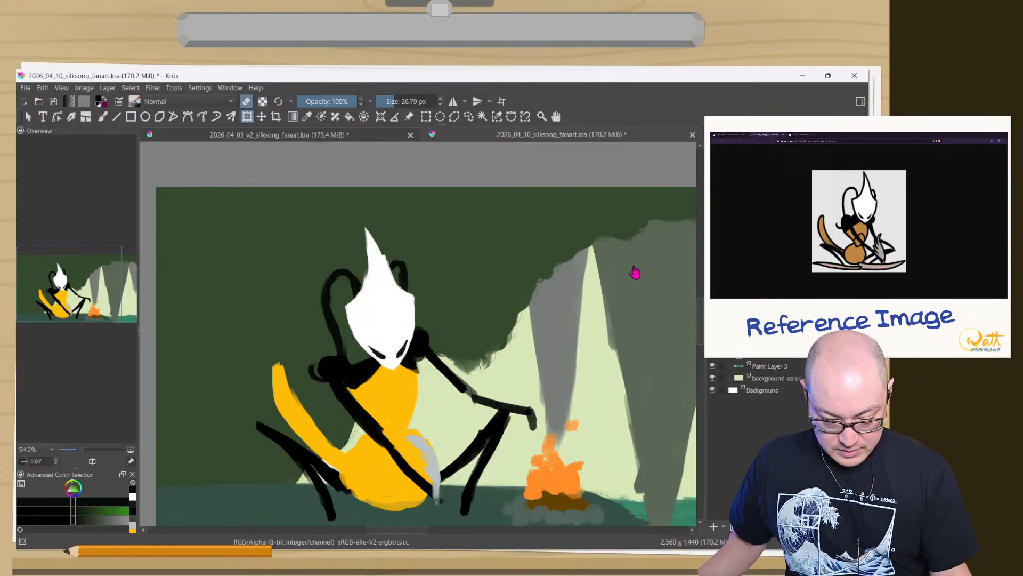
{"action": "left_click", "coordinate": [260, 117]}
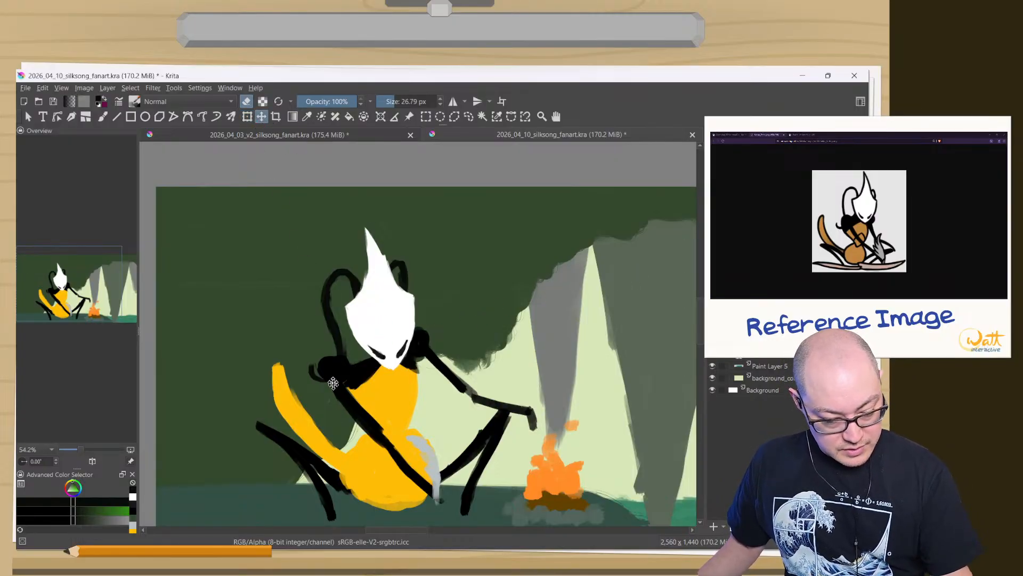
{"action": "left_click_drag", "start_coordinate": [318, 483], "coordinate": [259, 480]}
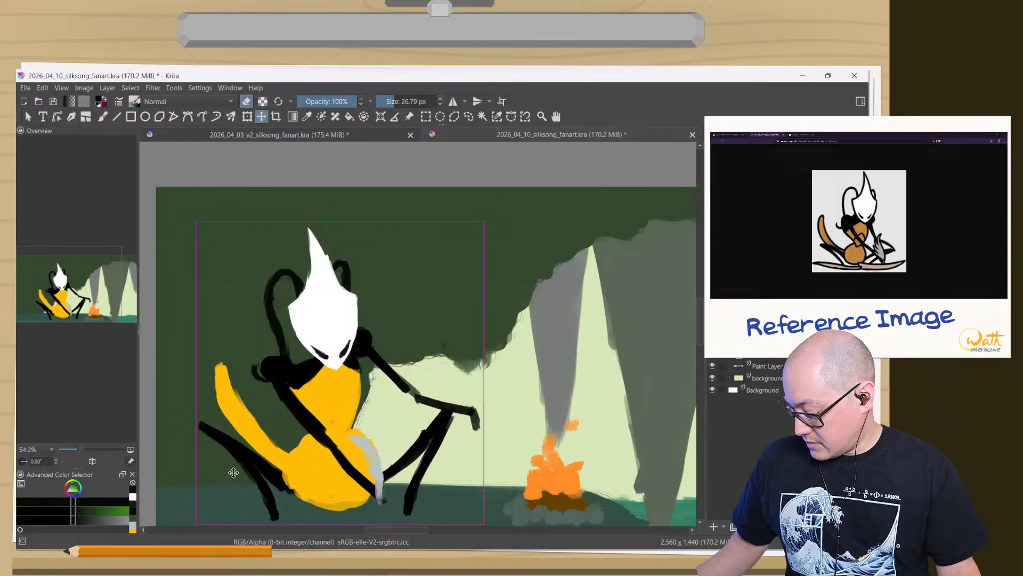
{"action": "key", "text": "2"}
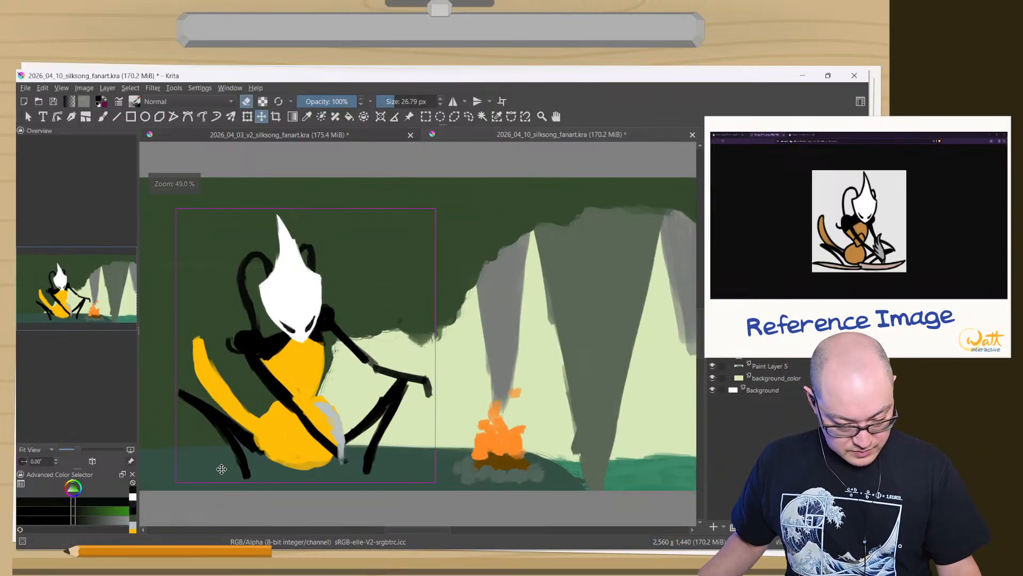
{"action": "key", "text": "Tab"}
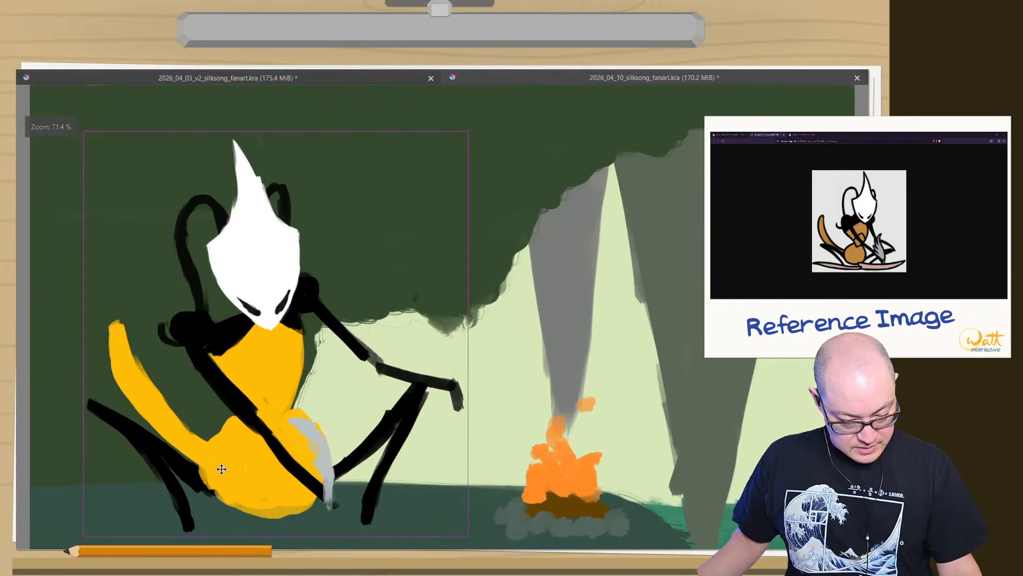
- Move the whole character slightly up and leave the canvas-only view
{"action": "left_click_drag", "start_coordinate": [209, 473], "coordinate": [176, 444]}
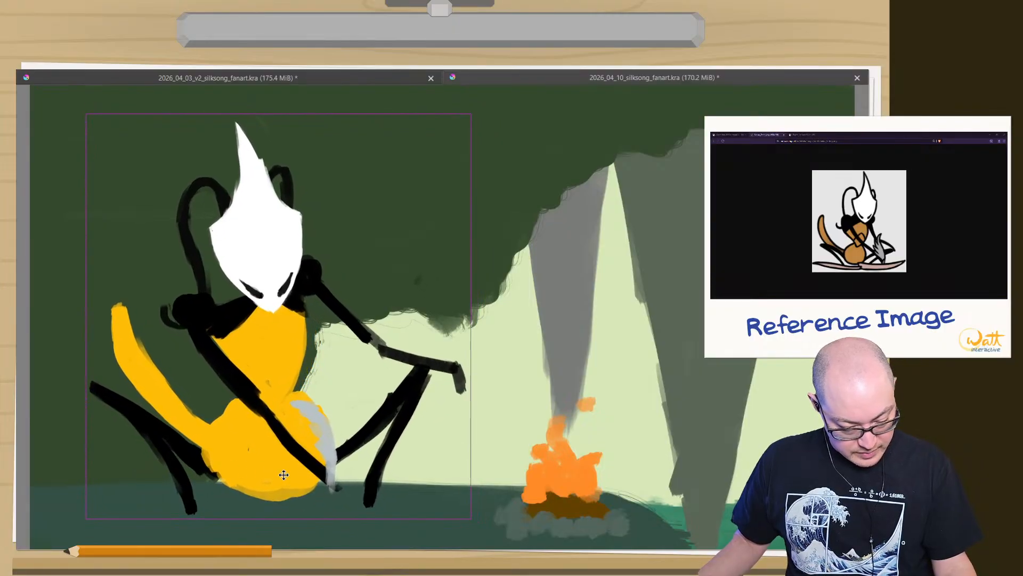
{"action": "key", "text": "Tab"}
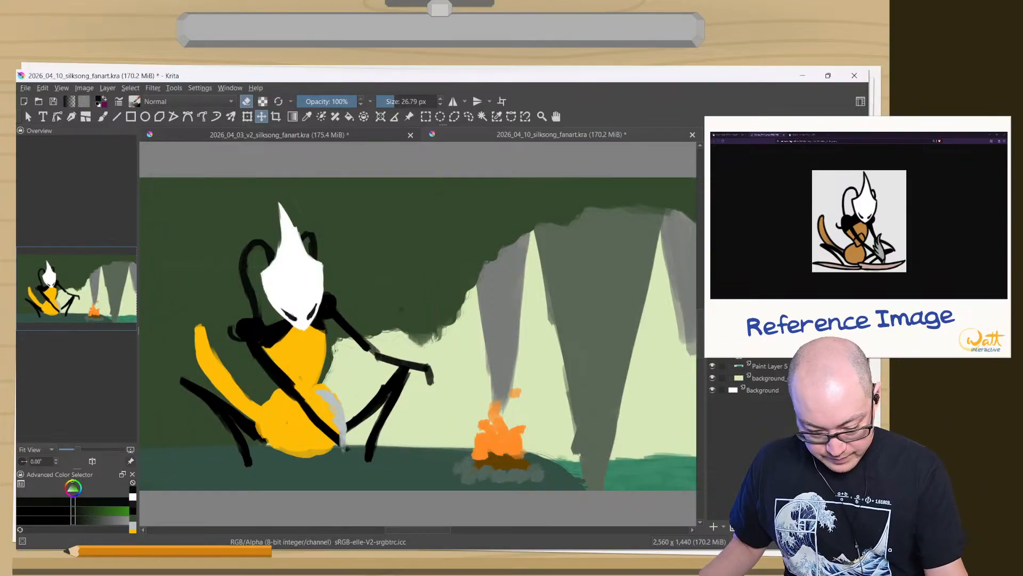
- Move the campfire left toward the character, scale it up, and apply the transform
{"action": "left_click_drag", "start_coordinate": [493, 475], "coordinate": [490, 476]}
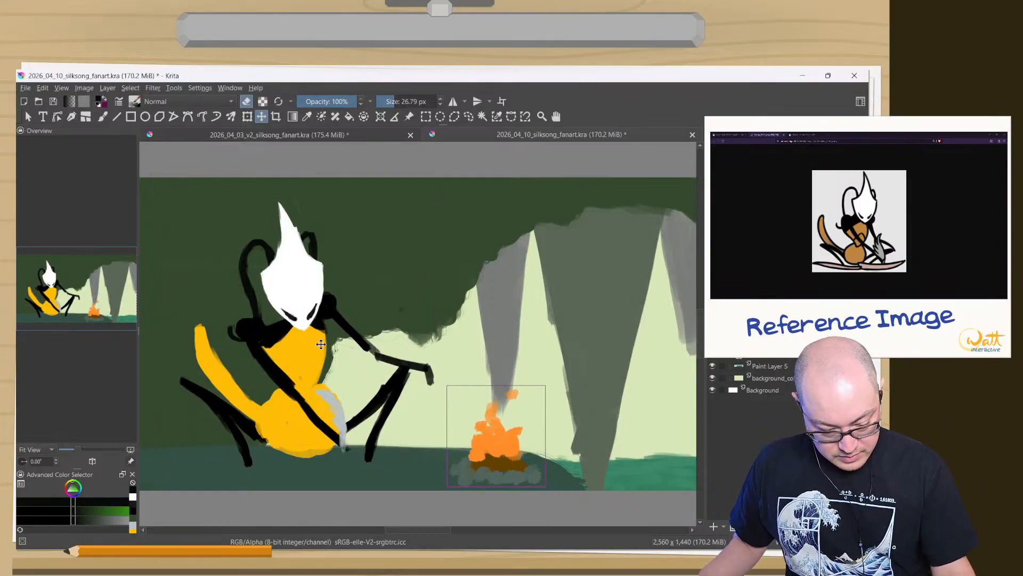
{"action": "left_click", "coordinate": [248, 117]}
{"action": "left_click_drag", "start_coordinate": [446, 384], "coordinate": [422, 358]}
{"action": "left_click_drag", "start_coordinate": [448, 474], "coordinate": [440, 492]}
{"action": "left_click_drag", "start_coordinate": [413, 377], "coordinate": [393, 359]}
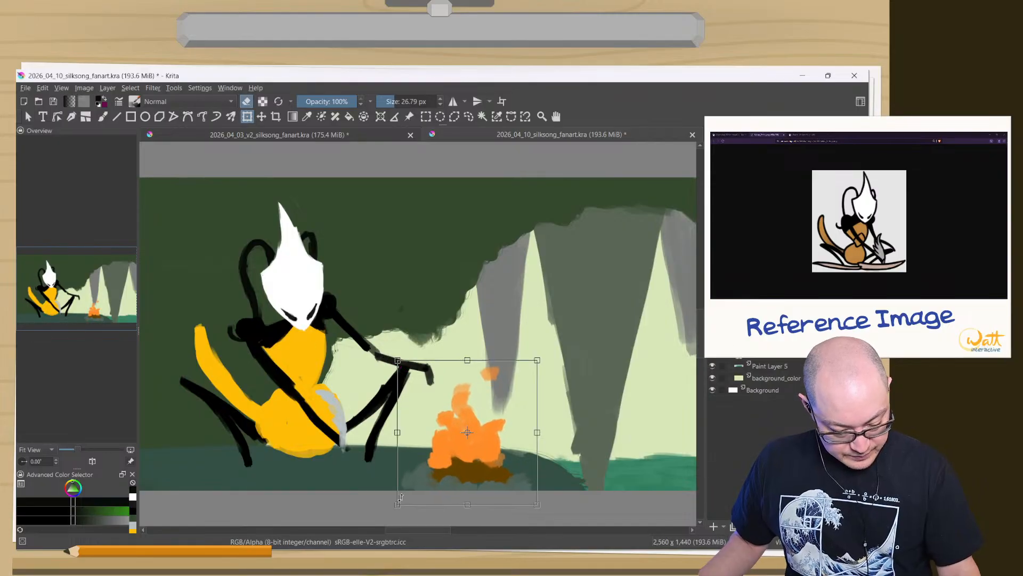
{"action": "left_click_drag", "start_coordinate": [416, 476], "coordinate": [418, 480]}
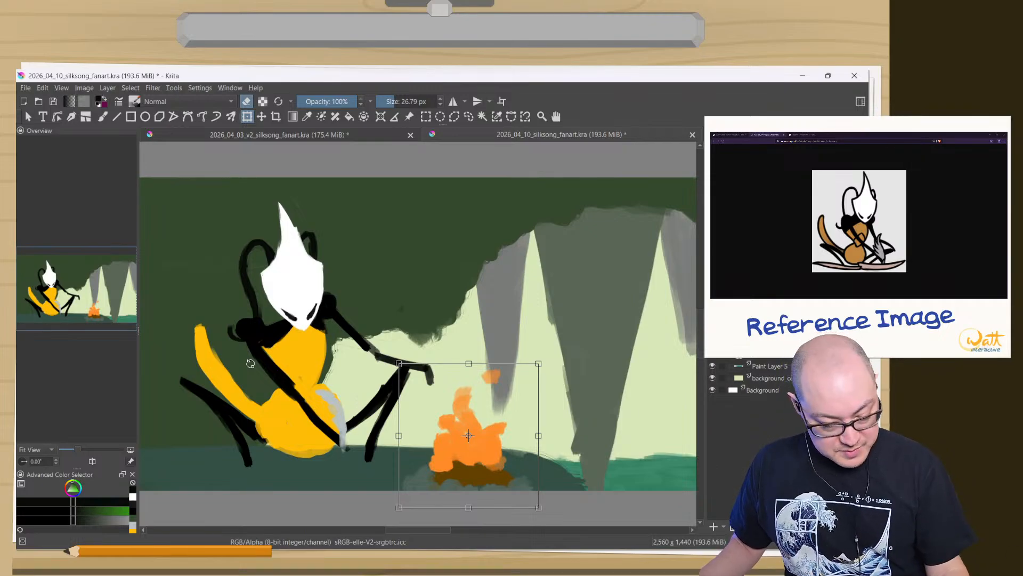
{"action": "key", "text": "Return"}
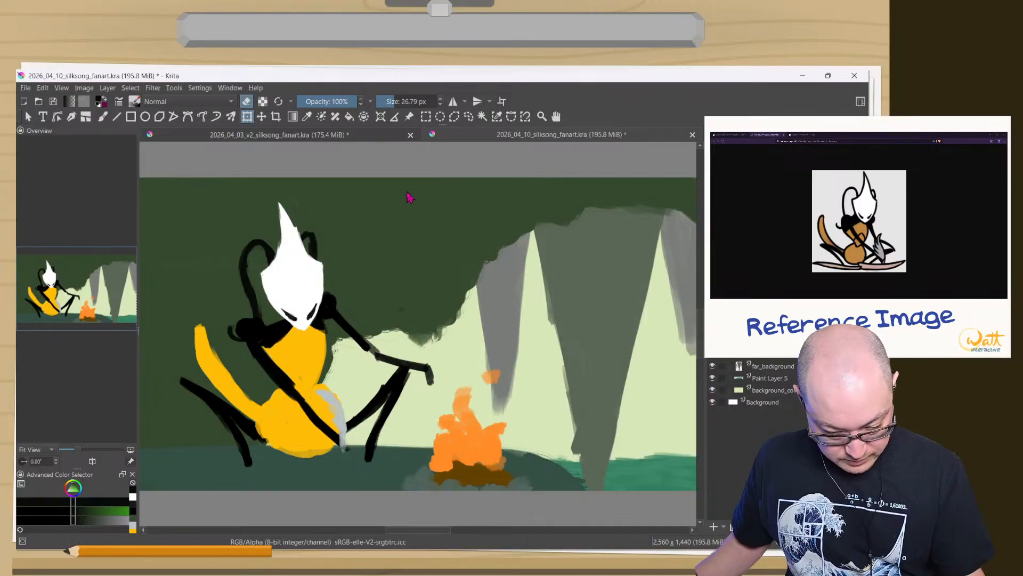
- Mix a pale beige paint colour for the freehand brush, shifting its hue between orange and red-orange
{"action": "key", "text": "b"}
{"action": "right_click", "coordinate": [268, 394]}
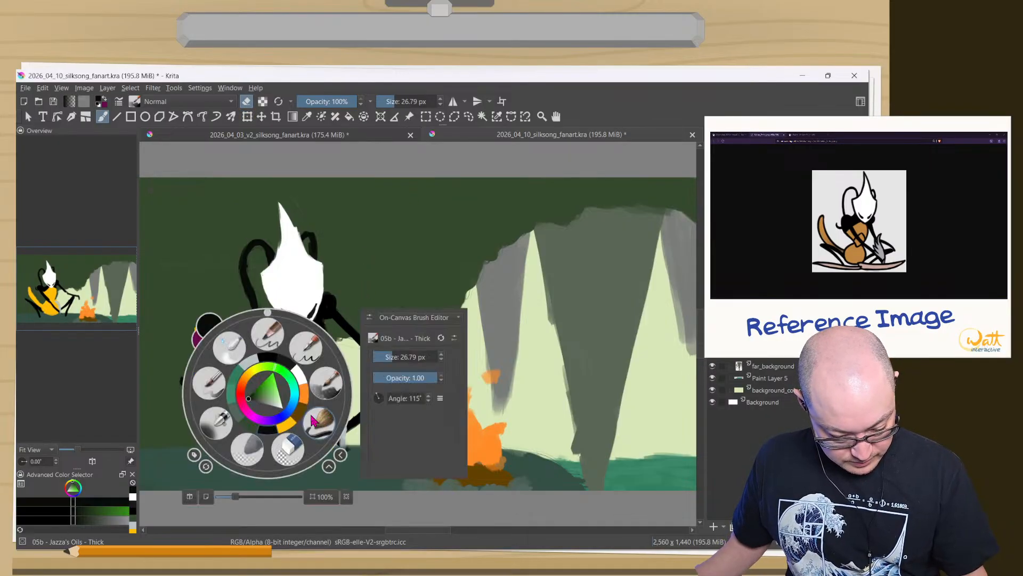
{"action": "left_click", "coordinate": [241, 388]}
{"action": "left_click_drag", "start_coordinate": [260, 390], "coordinate": [240, 379]}
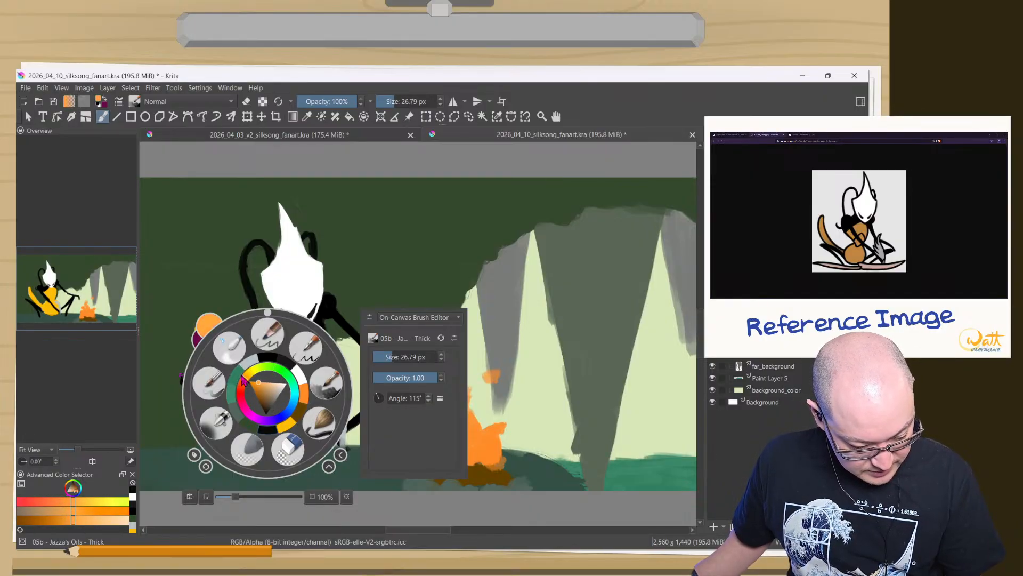
{"action": "left_click", "coordinate": [272, 385]}
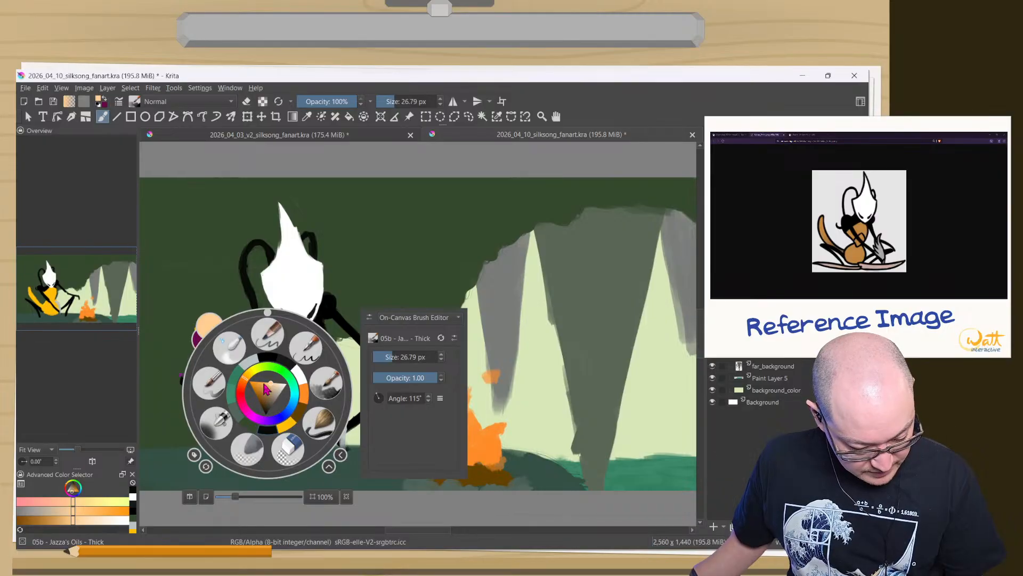
{"action": "left_click", "coordinate": [271, 385]}
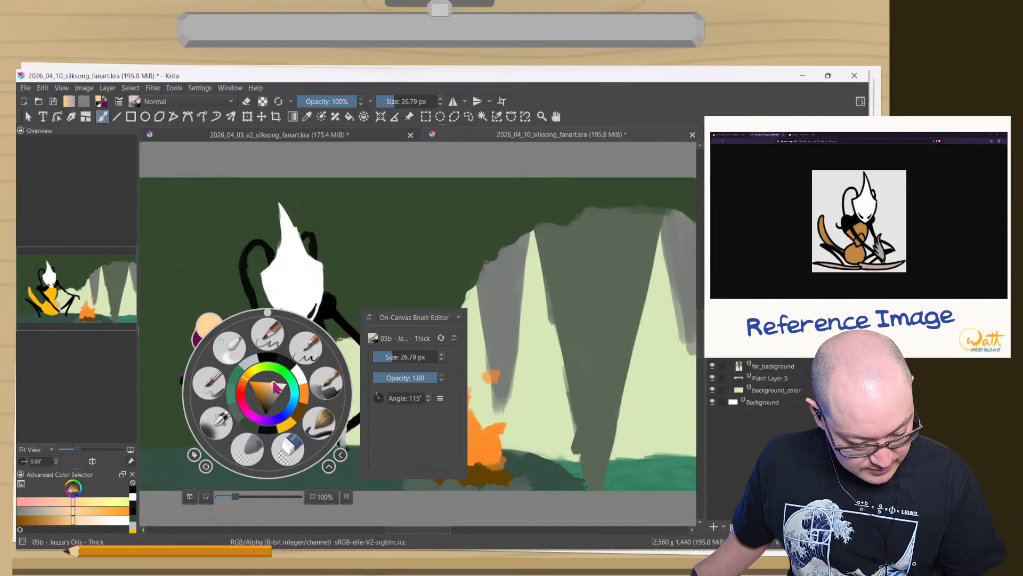
{"action": "left_click_drag", "start_coordinate": [244, 381], "coordinate": [245, 383]}
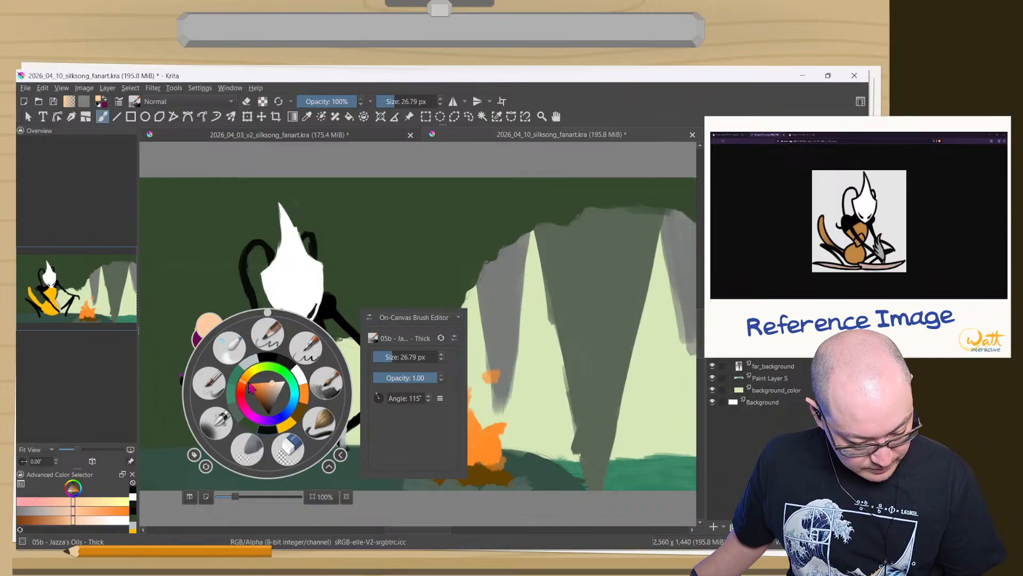
{"action": "left_click", "coordinate": [276, 392]}
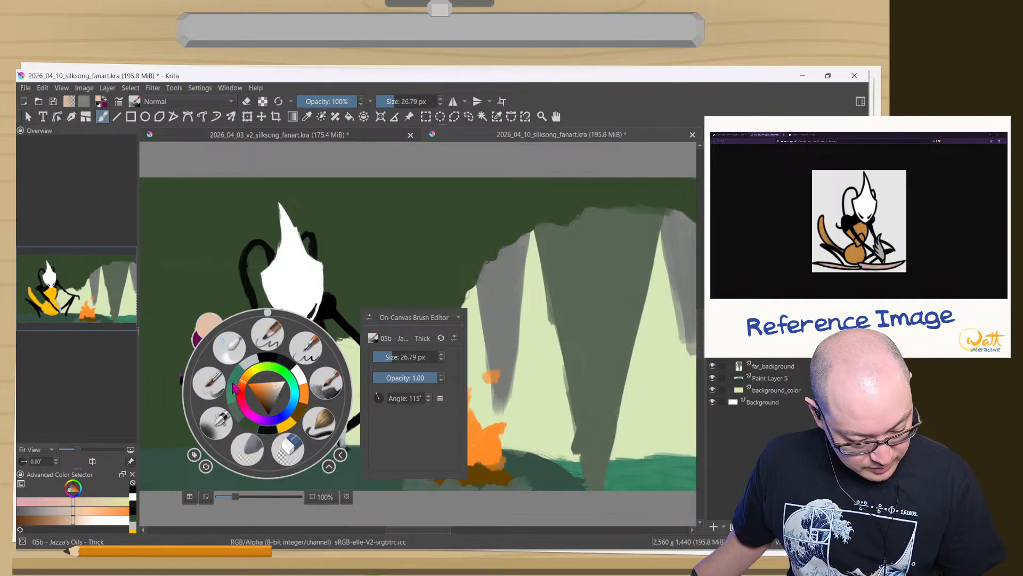
{"action": "left_click_drag", "start_coordinate": [243, 380], "coordinate": [246, 378]}
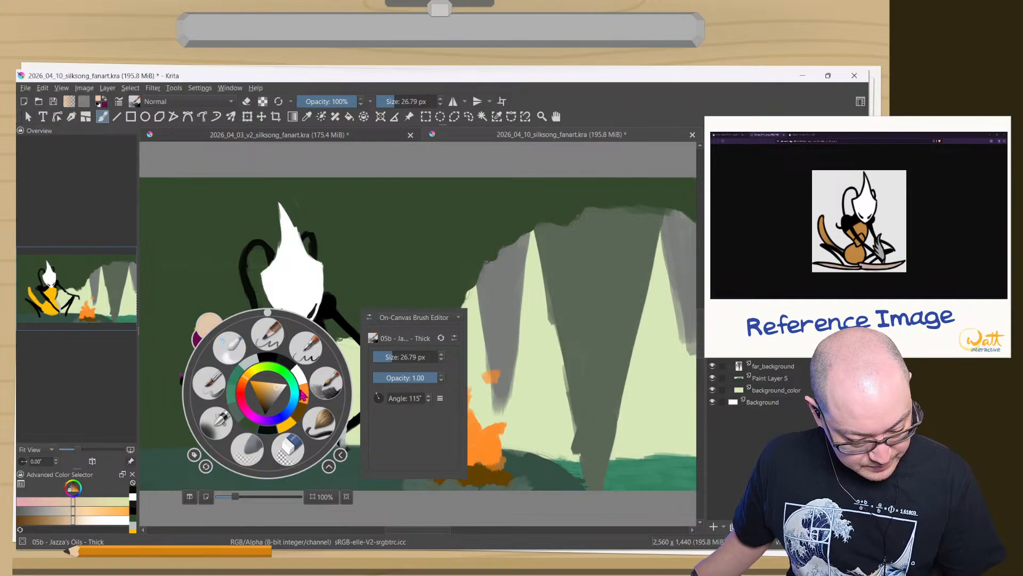
{"action": "left_click", "coordinate": [339, 462]}
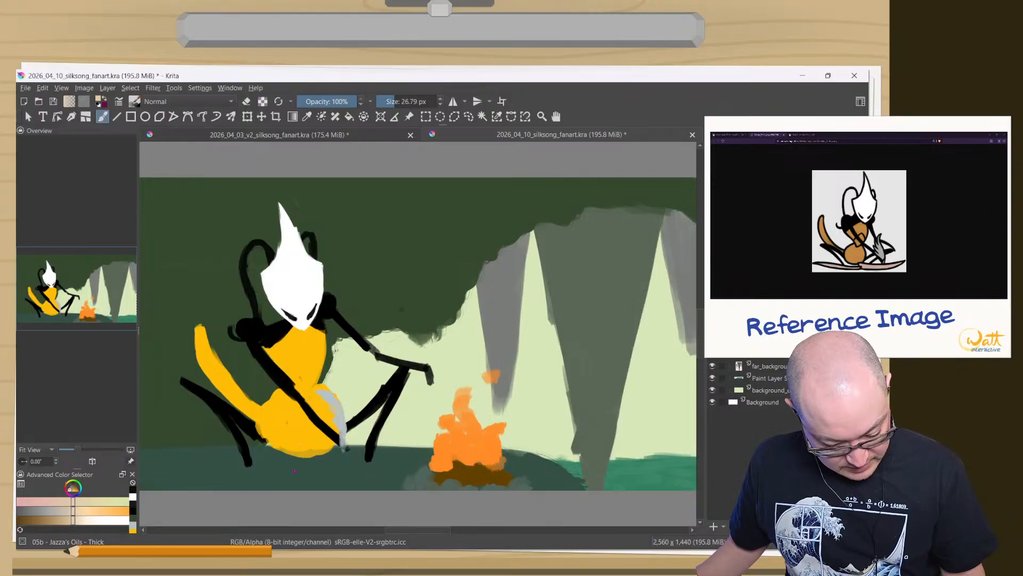
- Paint a wide beige slab on the ground beneath the character with a 62.95 px brush
{"action": "mouse_move", "coordinate": [334, 473]}
{"action": "left_mouse_down"}
{"action": "mouse_move", "coordinate": [350, 473]}
{"action": "mouse_move", "coordinate": [334, 473]}
{"action": "left_mouse_up"}
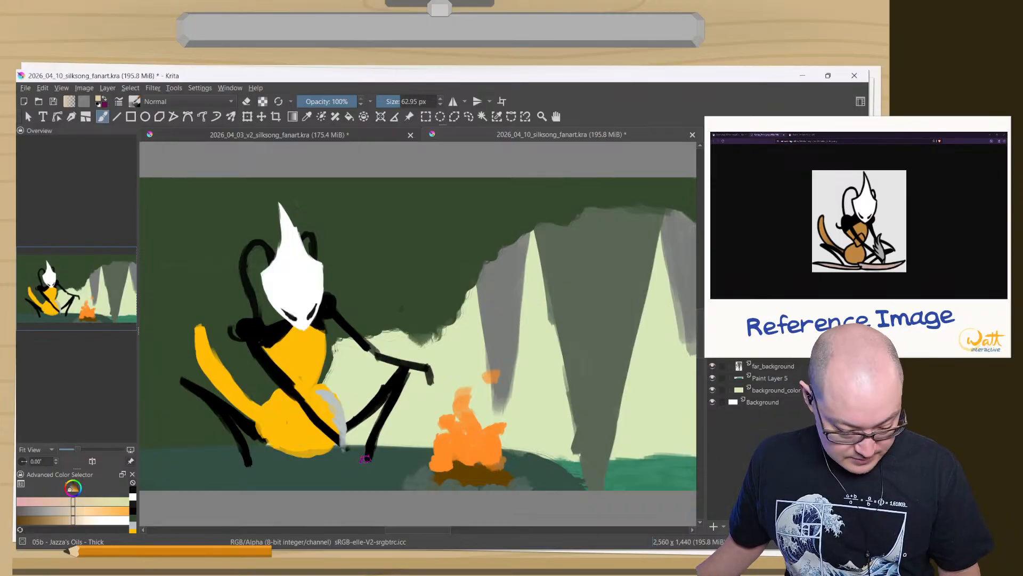
{"action": "left_click_drag", "start_coordinate": [387, 453], "coordinate": [294, 468]}
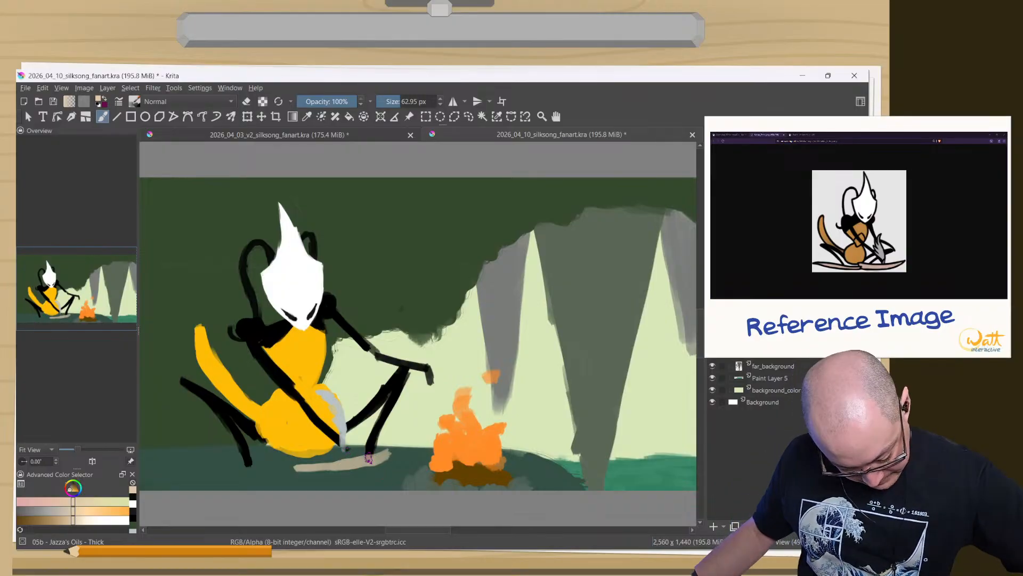
{"action": "left_click_drag", "start_coordinate": [391, 452], "coordinate": [309, 469]}
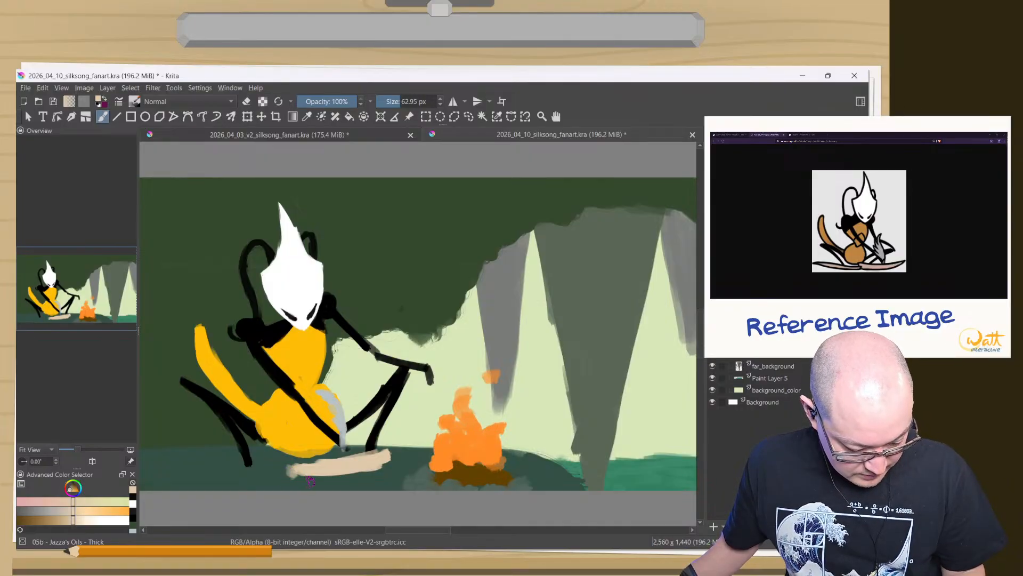
{"action": "mouse_move", "coordinate": [312, 481]}
{"action": "left_mouse_down"}
{"action": "mouse_move", "coordinate": [274, 487]}
{"action": "mouse_move", "coordinate": [304, 483]}
{"action": "mouse_move", "coordinate": [249, 473]}
{"action": "mouse_move", "coordinate": [271, 483]}
{"action": "mouse_move", "coordinate": [262, 485]}
{"action": "mouse_move", "coordinate": [296, 478]}
{"action": "mouse_move", "coordinate": [281, 467]}
{"action": "mouse_move", "coordinate": [298, 462]}
{"action": "mouse_move", "coordinate": [316, 467]}
{"action": "mouse_move", "coordinate": [292, 477]}
{"action": "mouse_move", "coordinate": [391, 450]}
{"action": "mouse_move", "coordinate": [372, 439]}
{"action": "mouse_move", "coordinate": [302, 454]}
{"action": "mouse_move", "coordinate": [336, 472]}
{"action": "mouse_move", "coordinate": [361, 453]}
{"action": "mouse_move", "coordinate": [384, 460]}
{"action": "left_mouse_up"}
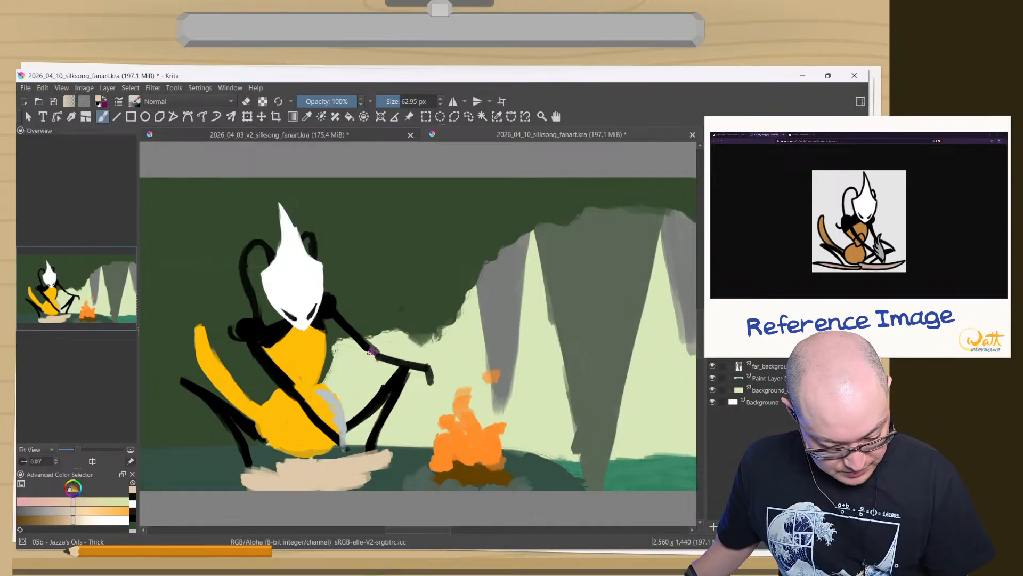
- Sample the black of the far arm and repaint its elbow, forearm and hand with a 43.47 px brush
{"action": "left_click", "coordinate": [370, 344], "text": "ctrl"}
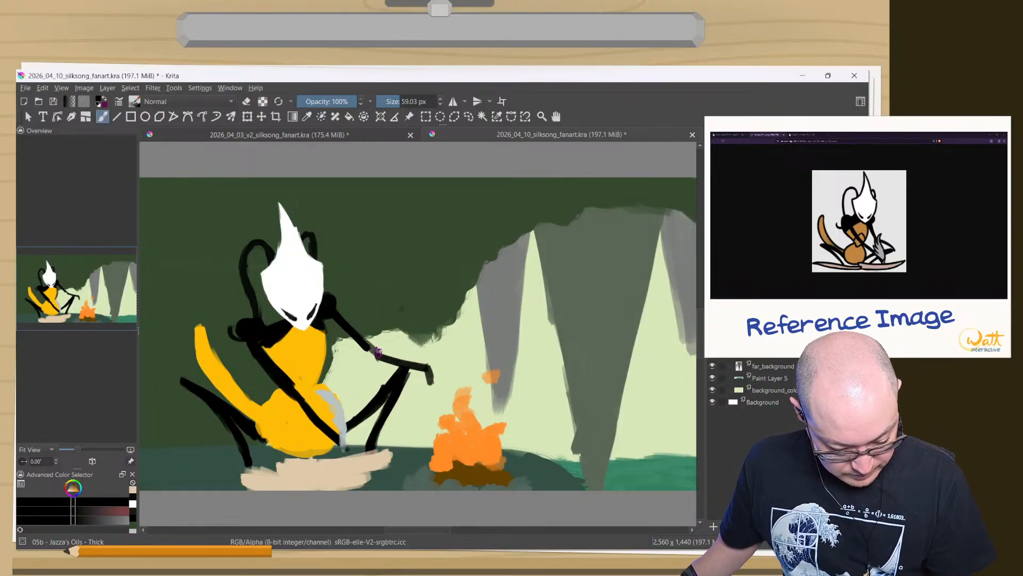
{"action": "left_click_drag", "start_coordinate": [376, 354], "coordinate": [368, 346]}
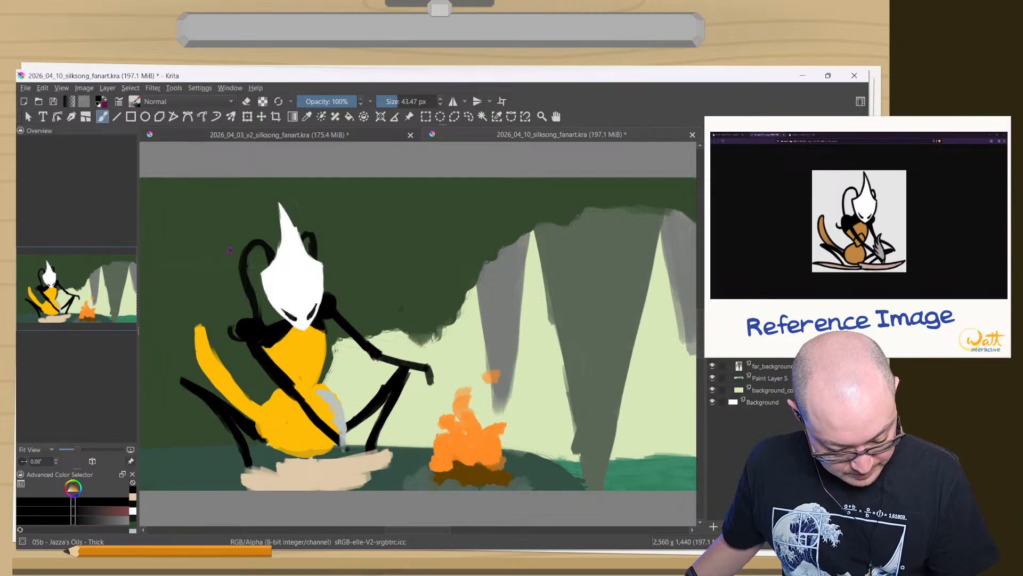
{"action": "left_click_drag", "start_coordinate": [377, 355], "coordinate": [421, 364]}
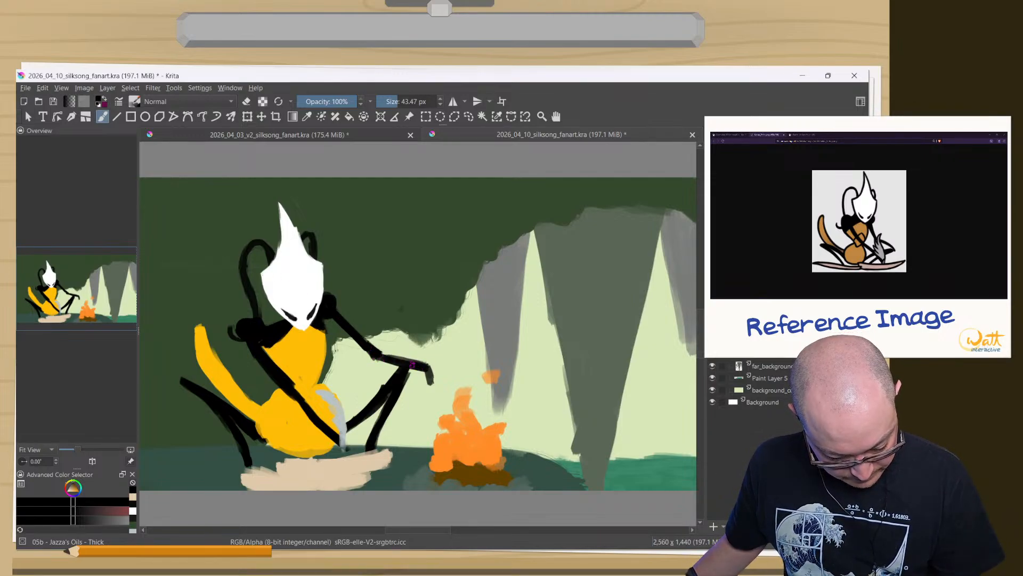
{"action": "key", "text": "e"}
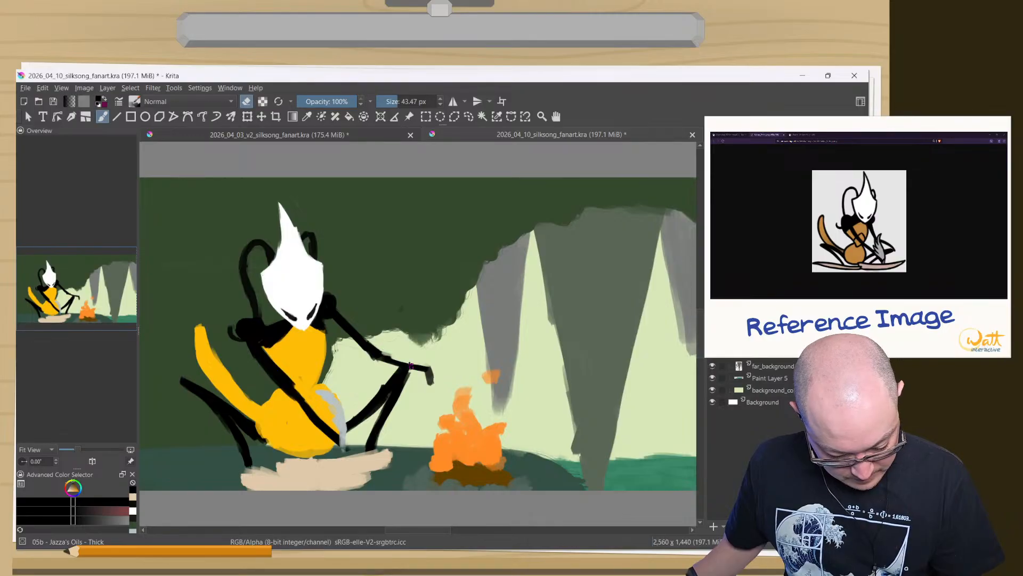
{"action": "key", "text": "e"}
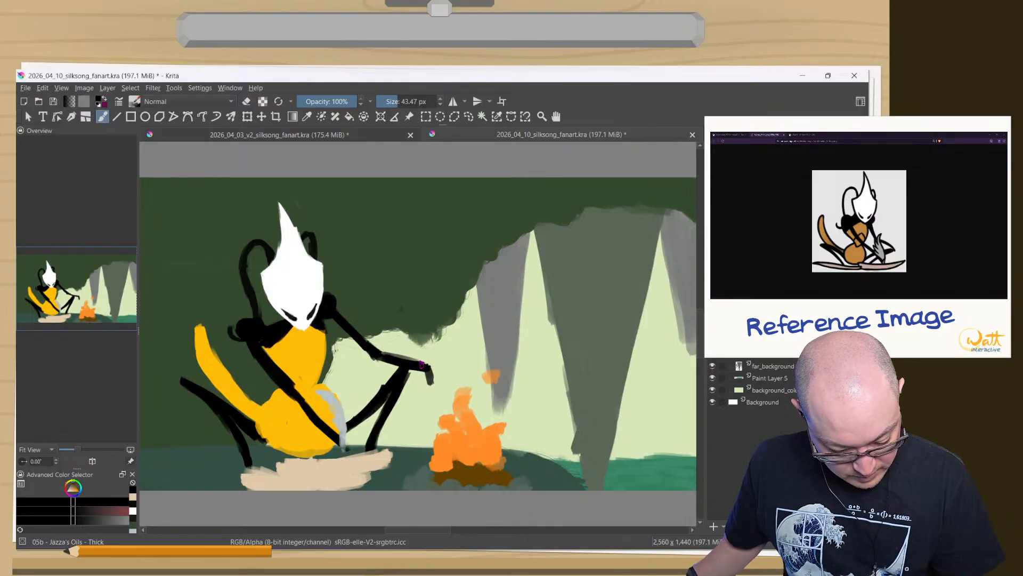
{"action": "left_click_drag", "start_coordinate": [429, 373], "coordinate": [433, 382]}
{"action": "key", "text": "e"}
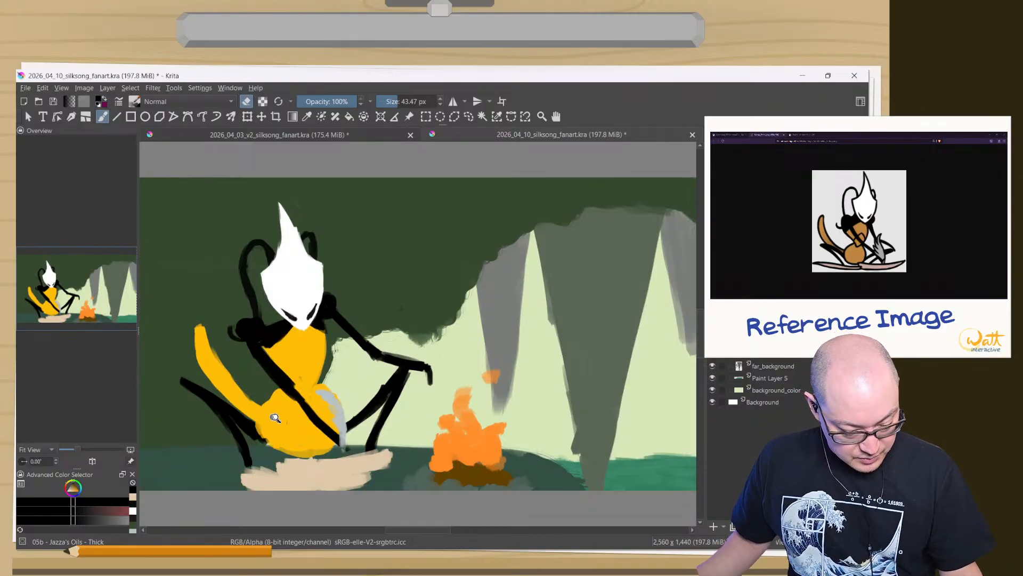
- Sample the body's yellow and smooth the torso and the waist beside the grey shape by painting and erasing
{"action": "mouse_move", "coordinate": [304, 388]}
{"action": "left_mouse_down"}
{"action": "mouse_move", "coordinate": [297, 336]}
{"action": "mouse_move", "coordinate": [431, 340]}
{"action": "left_mouse_up"}
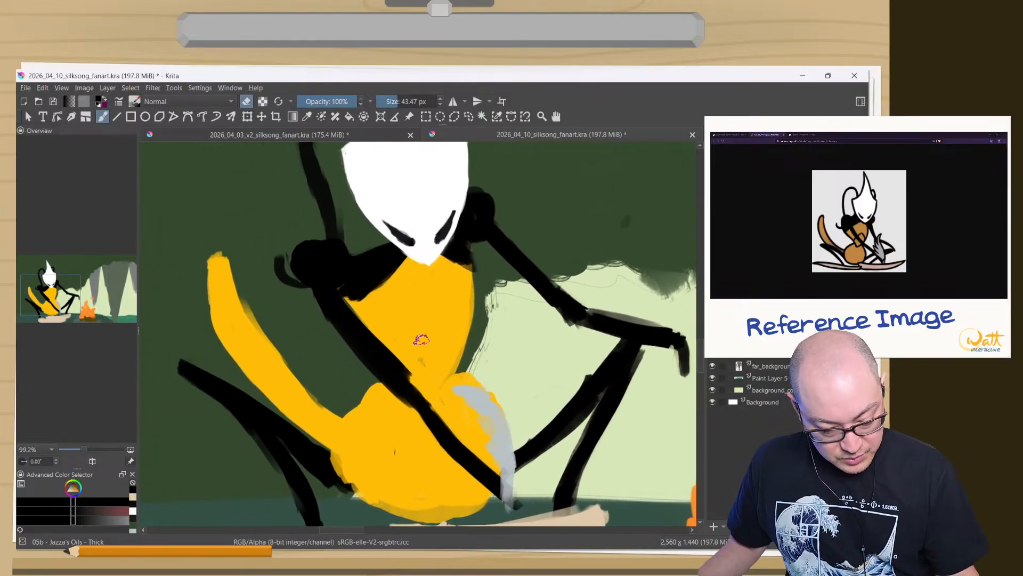
{"action": "left_click", "coordinate": [430, 307], "text": "ctrl"}
{"action": "key", "text": "e"}
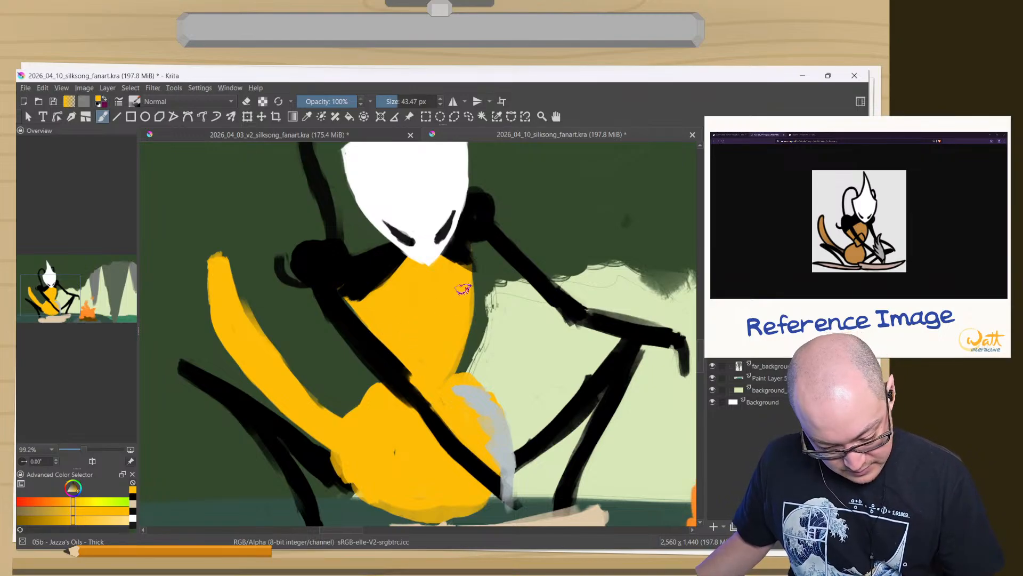
{"action": "left_click_drag", "start_coordinate": [463, 288], "coordinate": [446, 364]}
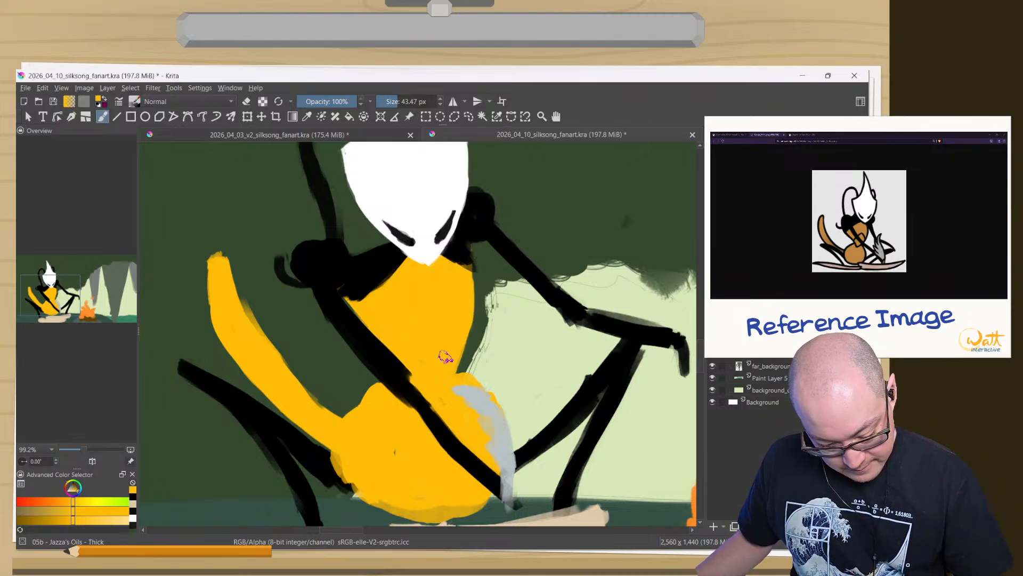
{"action": "key", "text": "e"}
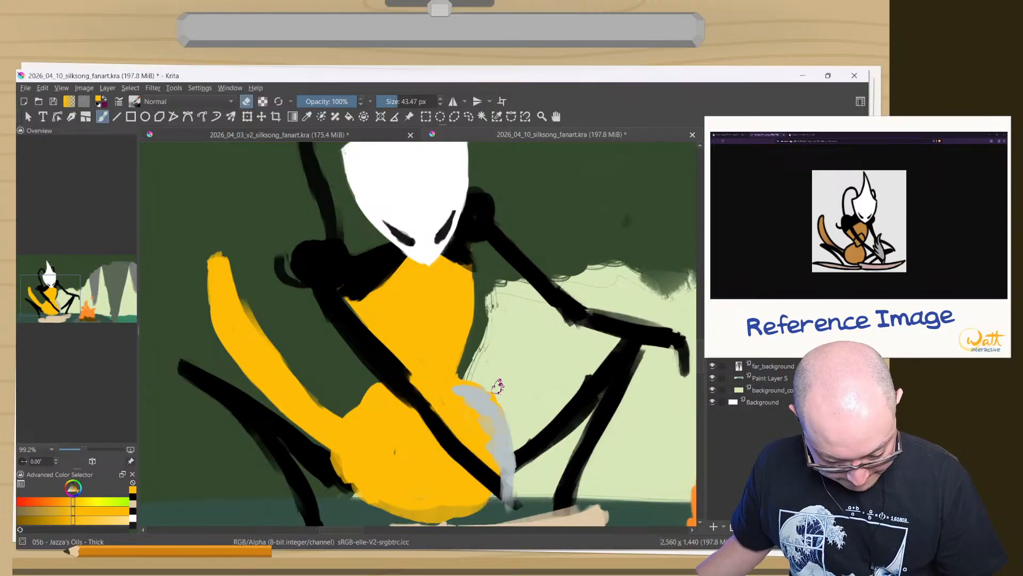
{"action": "key", "text": "e"}
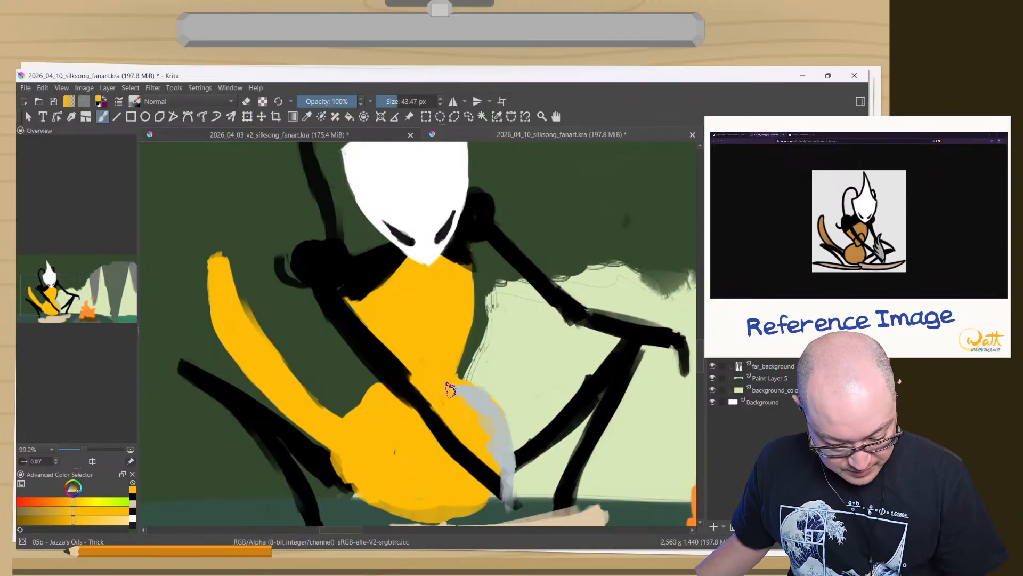
{"action": "left_click_drag", "start_coordinate": [480, 396], "coordinate": [494, 404]}
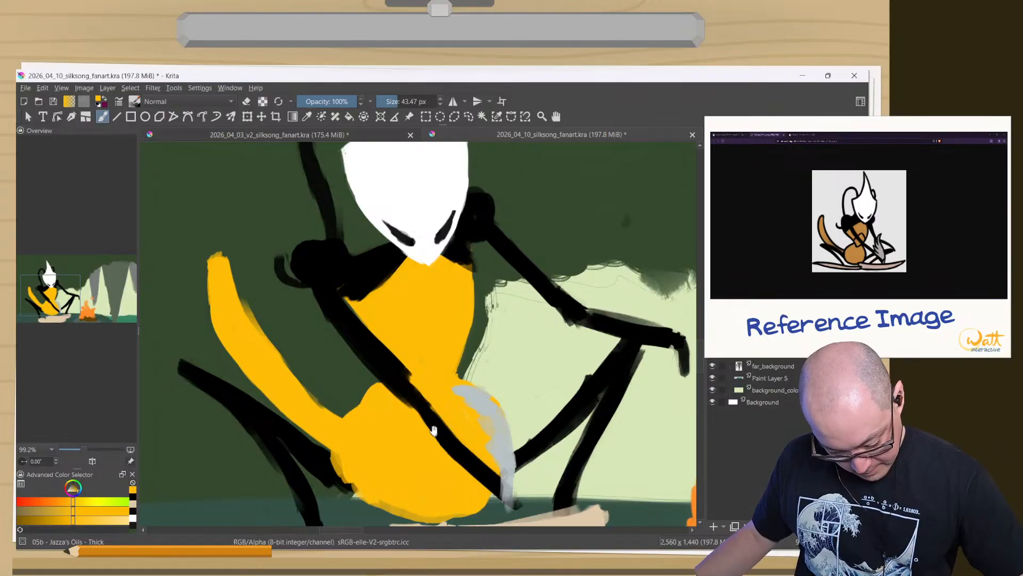
- Rotate the canvas around the abdomen and erase its rough edges into a rounder outline with a 47.59 px brush
{"action": "mouse_move", "coordinate": [429, 441]}
{"action": "left_mouse_down"}
{"action": "mouse_move", "coordinate": [488, 333]}
{"action": "mouse_move", "coordinate": [452, 275]}
{"action": "left_mouse_up"}
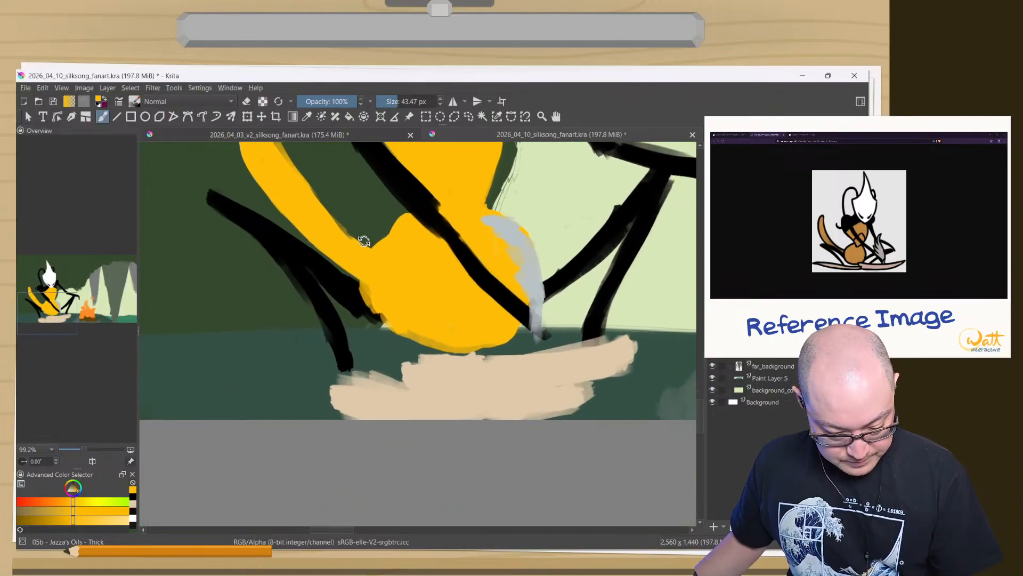
{"action": "left_click_drag", "start_coordinate": [362, 239], "coordinate": [450, 230]}
{"action": "mouse_move", "coordinate": [402, 296]}
{"action": "left_mouse_down"}
{"action": "mouse_move", "coordinate": [398, 309]}
{"action": "mouse_move", "coordinate": [447, 381]}
{"action": "left_mouse_up"}
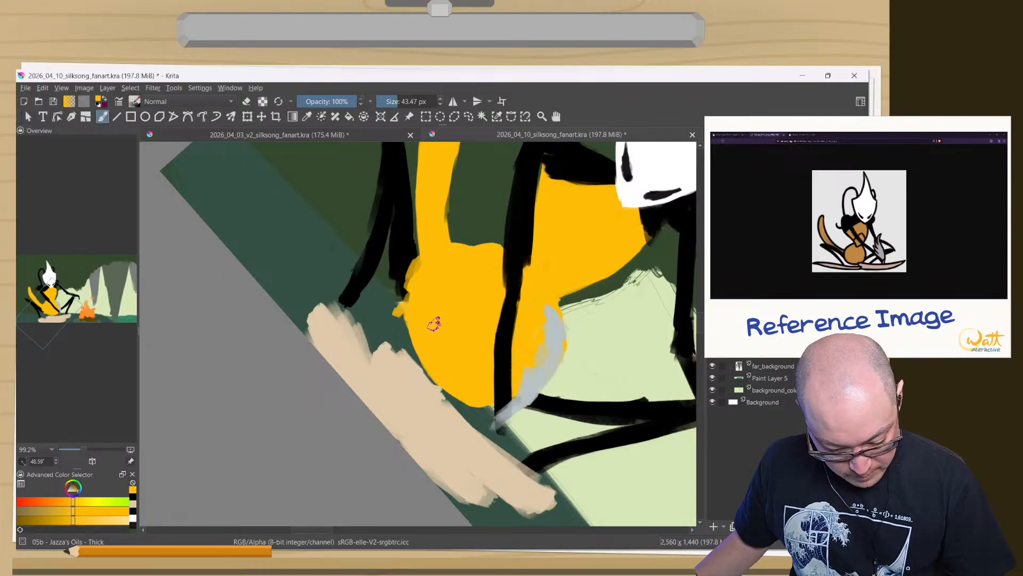
{"action": "key", "text": "e"}
{"action": "left_click_drag", "start_coordinate": [404, 266], "coordinate": [397, 310]}
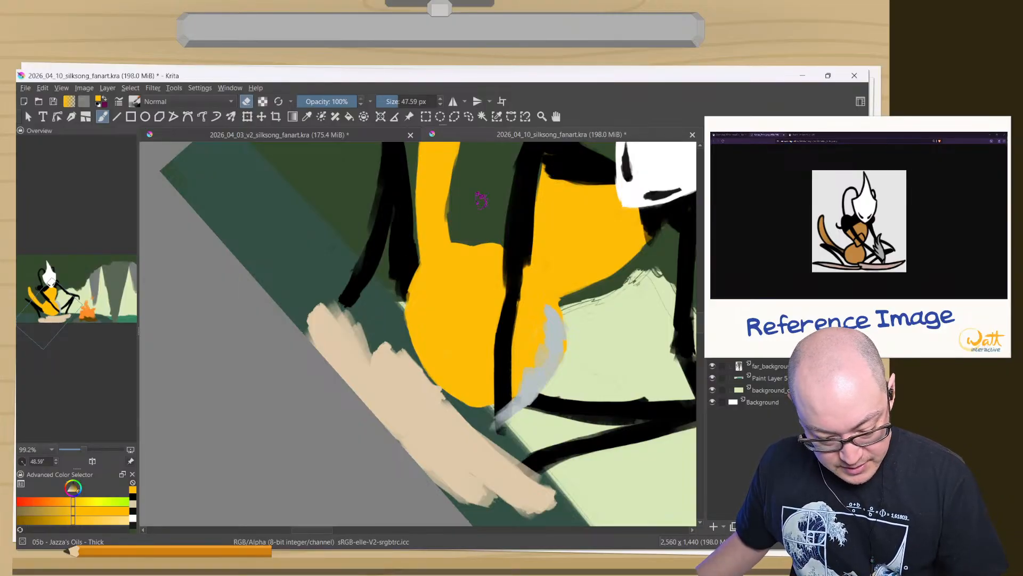
{"action": "mouse_move", "coordinate": [479, 206]}
{"action": "left_mouse_down"}
{"action": "mouse_move", "coordinate": [521, 219]}
{"action": "mouse_move", "coordinate": [550, 265]}
{"action": "mouse_move", "coordinate": [542, 304]}
{"action": "left_mouse_up"}
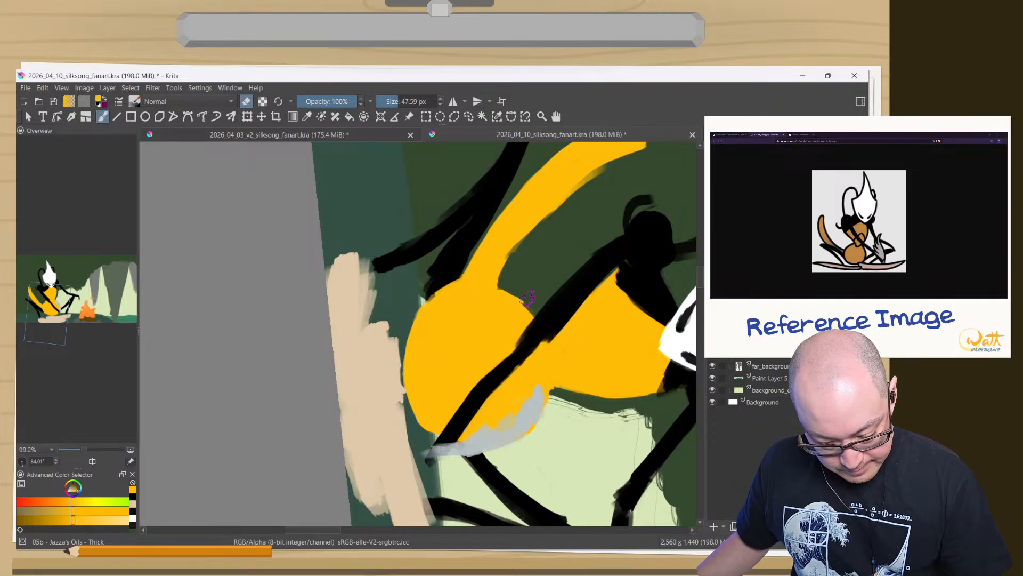
{"action": "key", "text": "e"}
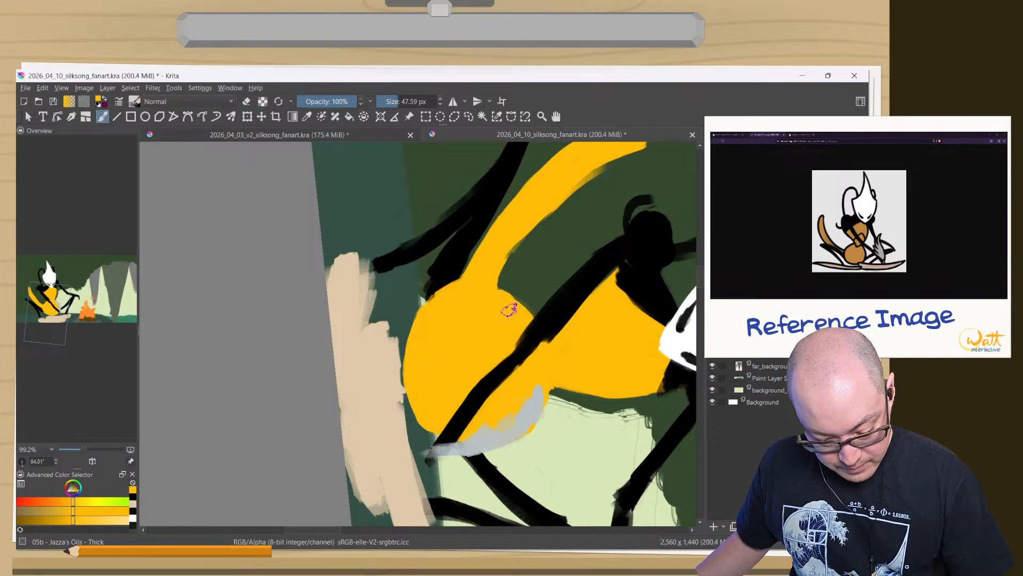
- Choose an orange slightly redder than the body's yellow and paint patches down the torso and abdomen with a 47.59 px brush
{"action": "mouse_move", "coordinate": [561, 282]}
{"action": "left_mouse_down"}
{"action": "mouse_move", "coordinate": [555, 256]}
{"action": "mouse_move", "coordinate": [393, 226]}
{"action": "mouse_move", "coordinate": [422, 250]}
{"action": "mouse_move", "coordinate": [424, 323]}
{"action": "left_mouse_up"}
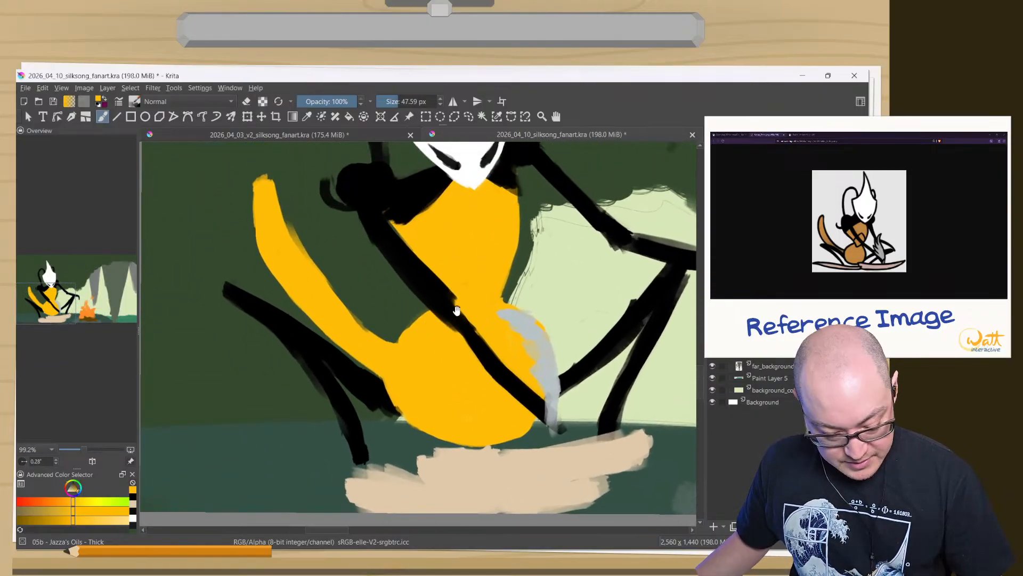
{"action": "left_click_drag", "start_coordinate": [402, 270], "coordinate": [401, 299]}
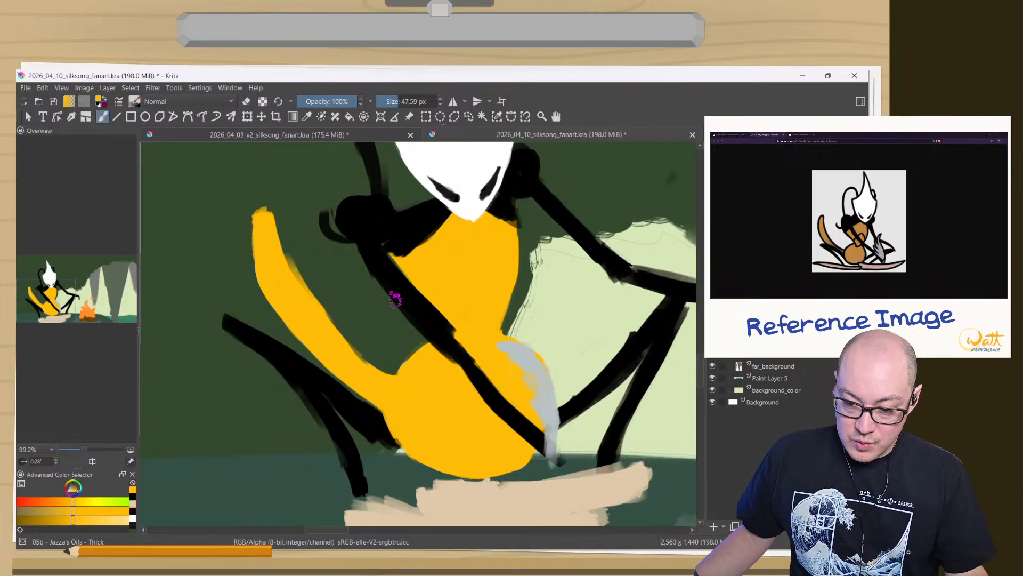
{"action": "right_click", "coordinate": [464, 269]}
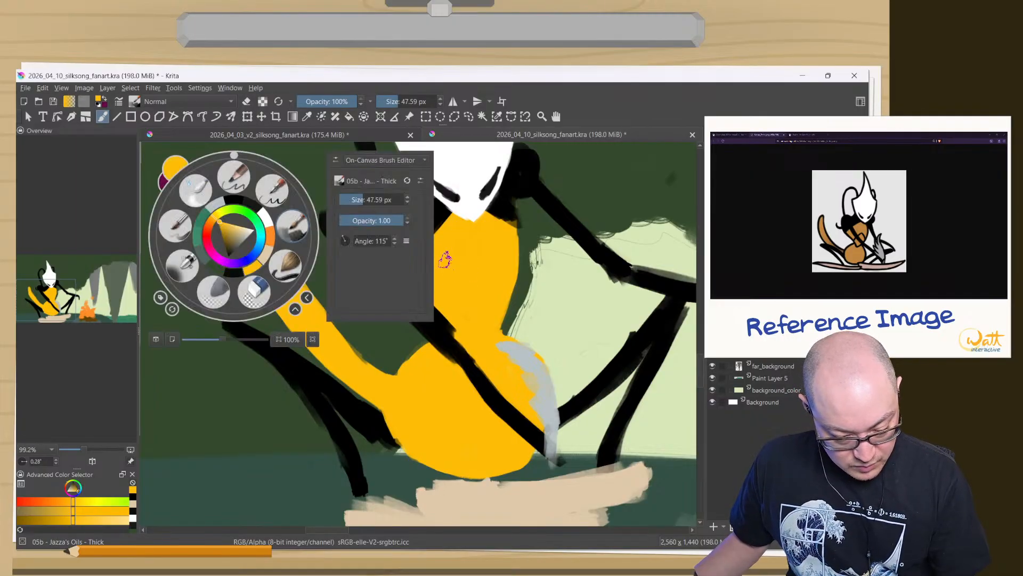
{"action": "left_click", "coordinate": [216, 228]}
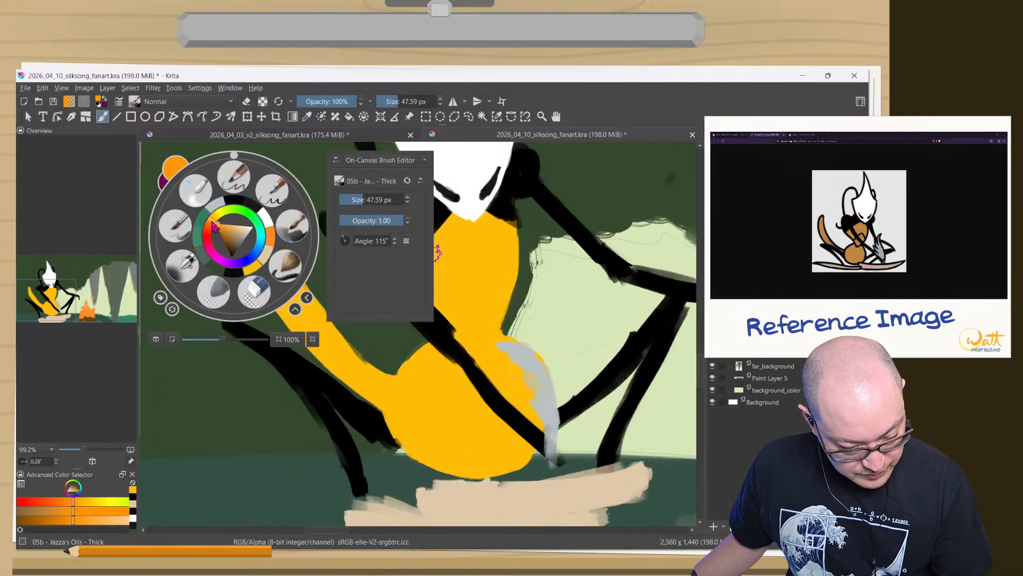
{"action": "left_click_drag", "start_coordinate": [211, 221], "coordinate": [213, 219]}
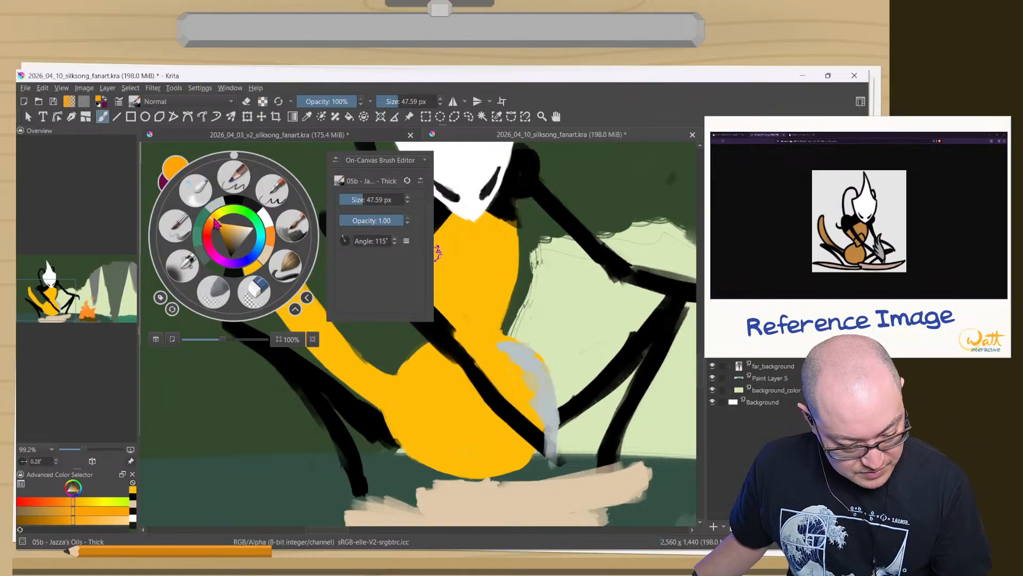
{"action": "right_click", "coordinate": [323, 218]}
{"action": "mouse_move", "coordinate": [488, 261]}
{"action": "left_mouse_down"}
{"action": "mouse_move", "coordinate": [487, 285]}
{"action": "mouse_move", "coordinate": [479, 250]}
{"action": "mouse_move", "coordinate": [481, 290]}
{"action": "mouse_move", "coordinate": [476, 234]}
{"action": "mouse_move", "coordinate": [496, 268]}
{"action": "left_mouse_up"}
{"action": "mouse_move", "coordinate": [463, 333]}
{"action": "left_mouse_down"}
{"action": "mouse_move", "coordinate": [503, 395]}
{"action": "mouse_move", "coordinate": [493, 357]}
{"action": "mouse_move", "coordinate": [510, 393]}
{"action": "mouse_move", "coordinate": [506, 365]}
{"action": "mouse_move", "coordinate": [505, 420]}
{"action": "mouse_move", "coordinate": [488, 360]}
{"action": "mouse_move", "coordinate": [473, 404]}
{"action": "mouse_move", "coordinate": [479, 426]}
{"action": "mouse_move", "coordinate": [493, 367]}
{"action": "mouse_move", "coordinate": [514, 425]}
{"action": "mouse_move", "coordinate": [492, 418]}
{"action": "left_mouse_up"}
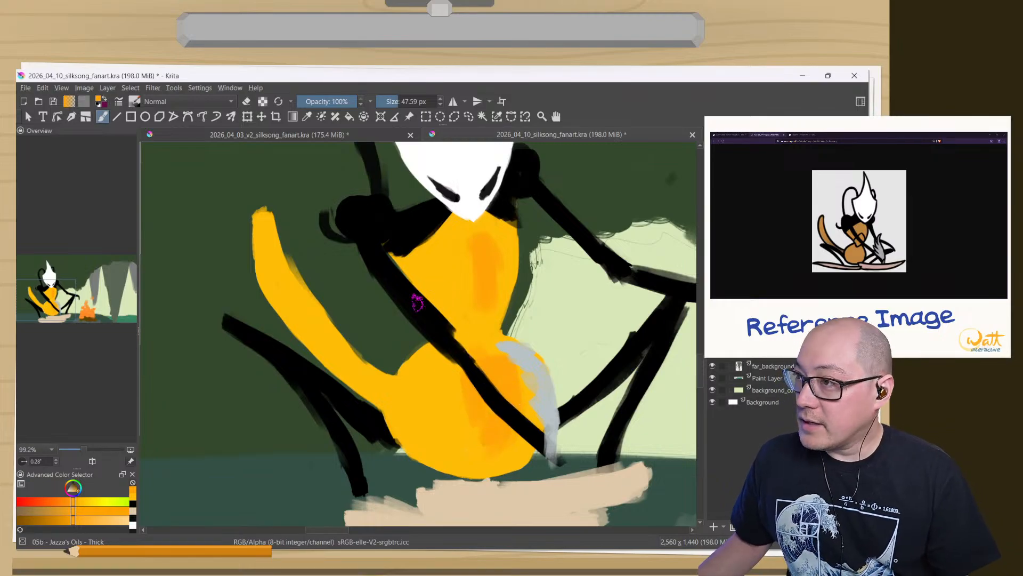
- Hide the near arm's layer and paint an orange chevron across the torso with a 16.82 px brush, erasing the body's rough edges
{"action": "left_click_drag", "start_coordinate": [481, 278], "coordinate": [459, 275]}
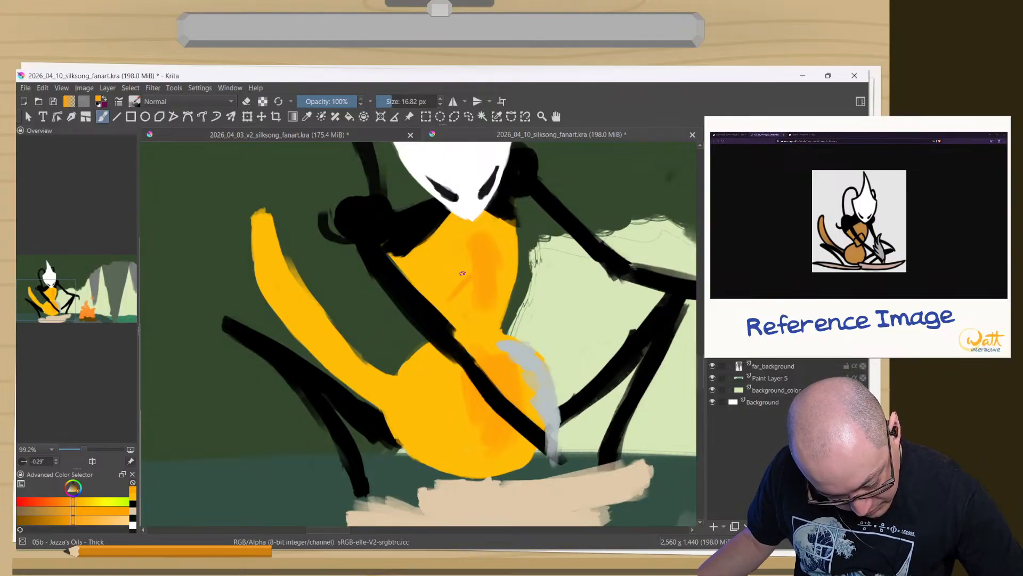
{"action": "left_click", "coordinate": [712, 342]}
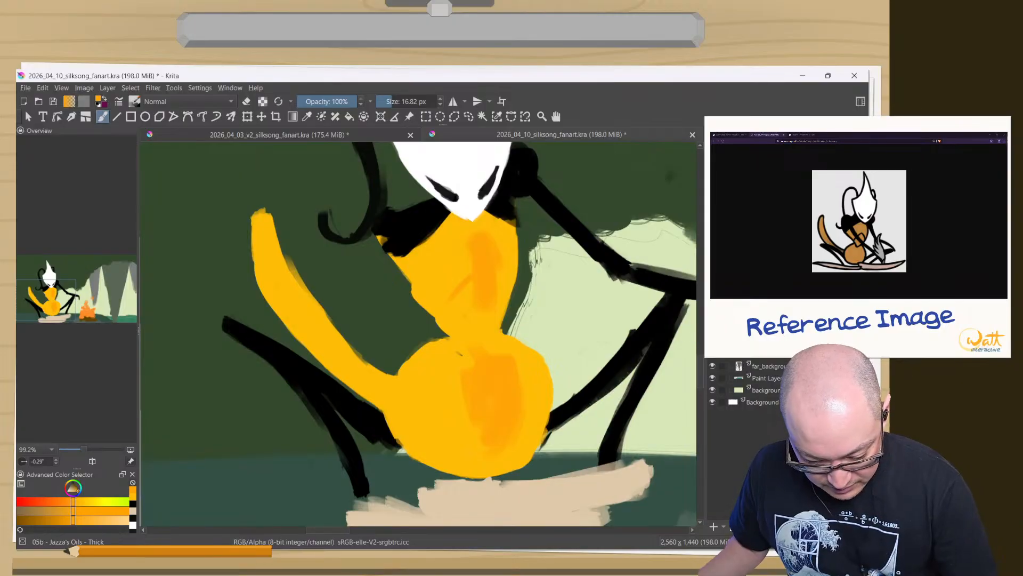
{"action": "key", "text": "e"}
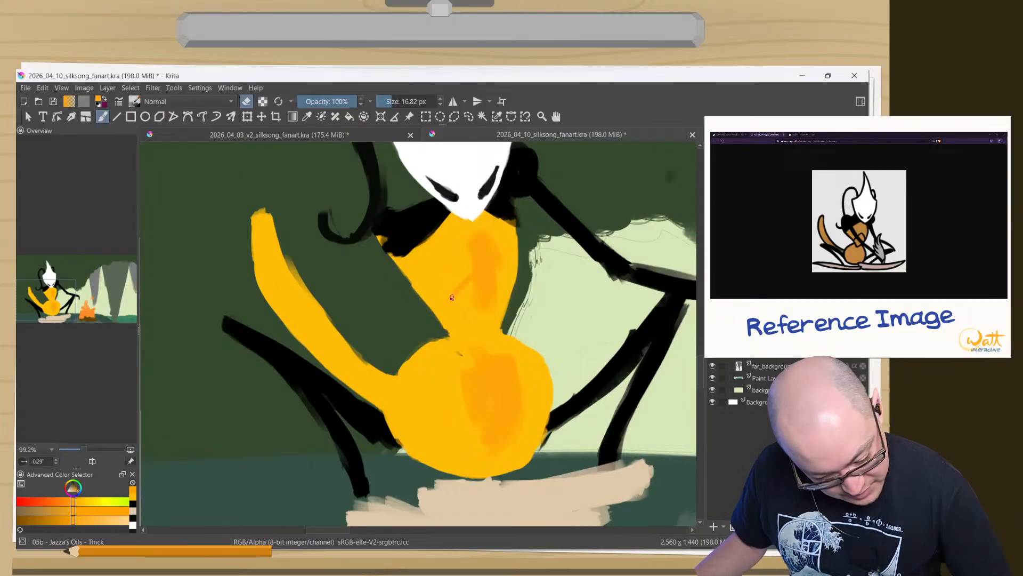
{"action": "key", "text": "e"}
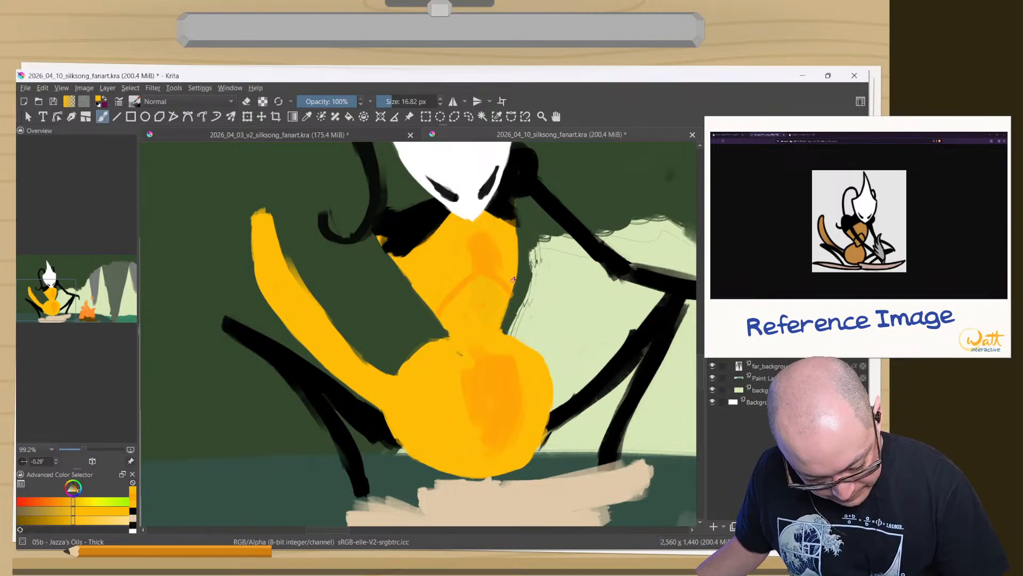
{"action": "key", "text": "e"}
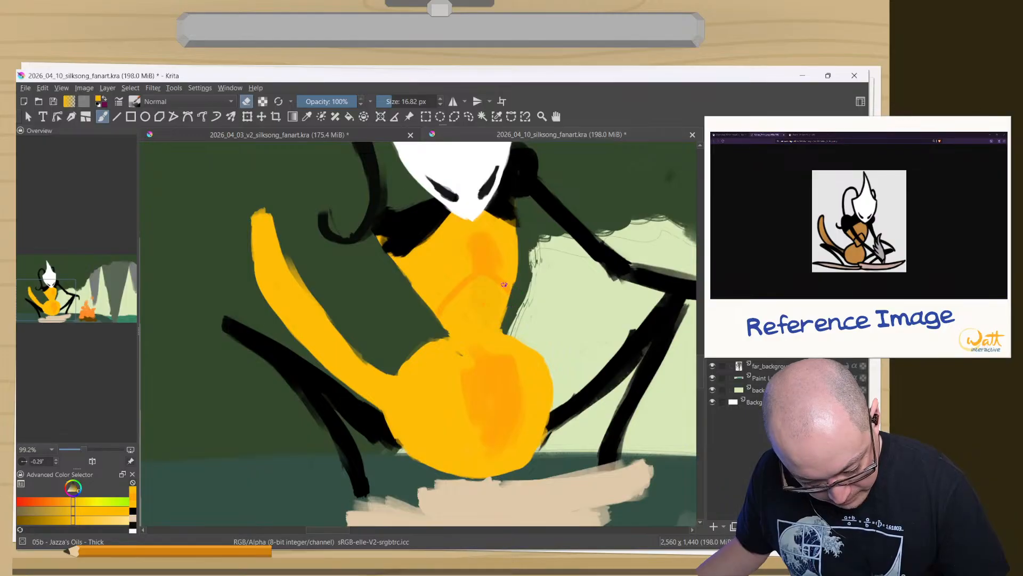
{"action": "key", "text": "e"}
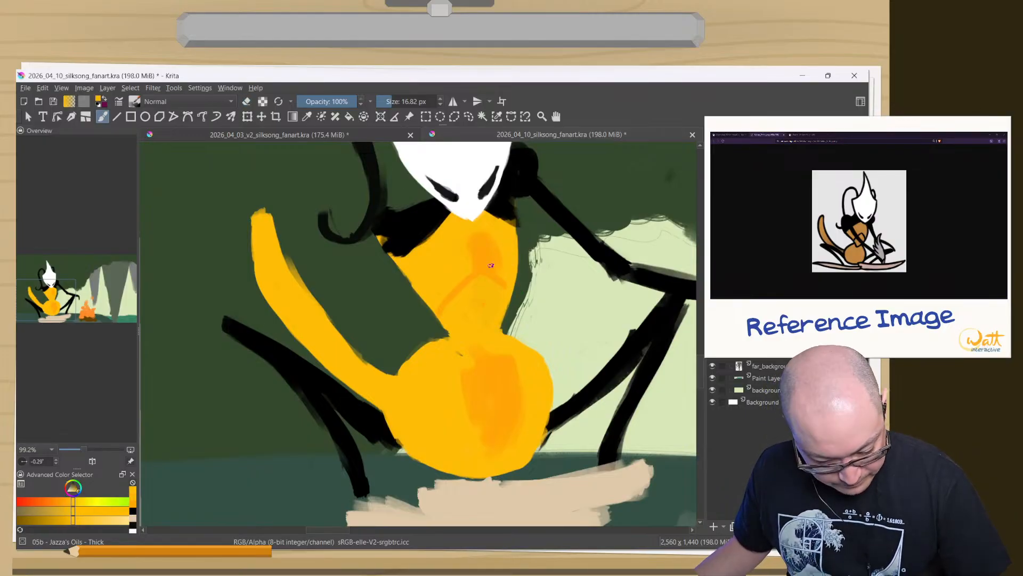
{"action": "key", "text": "e"}
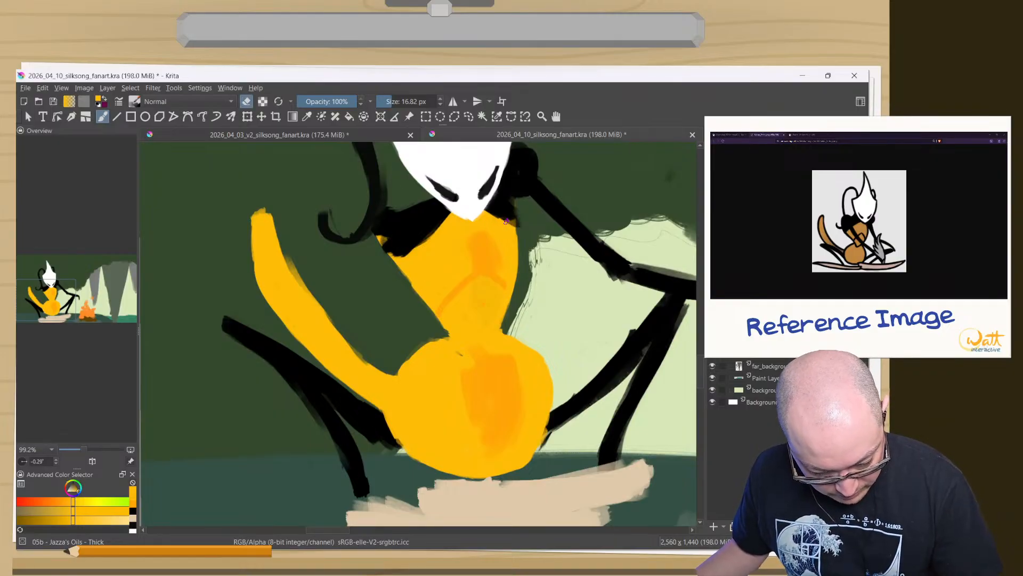
{"action": "key", "text": "e"}
- Cover the yellow corner beneath the shoulder with sampled black and tidy the abdomen's outline with sampled yellow and the eraser
{"action": "left_click", "coordinate": [399, 230], "text": "ctrl"}
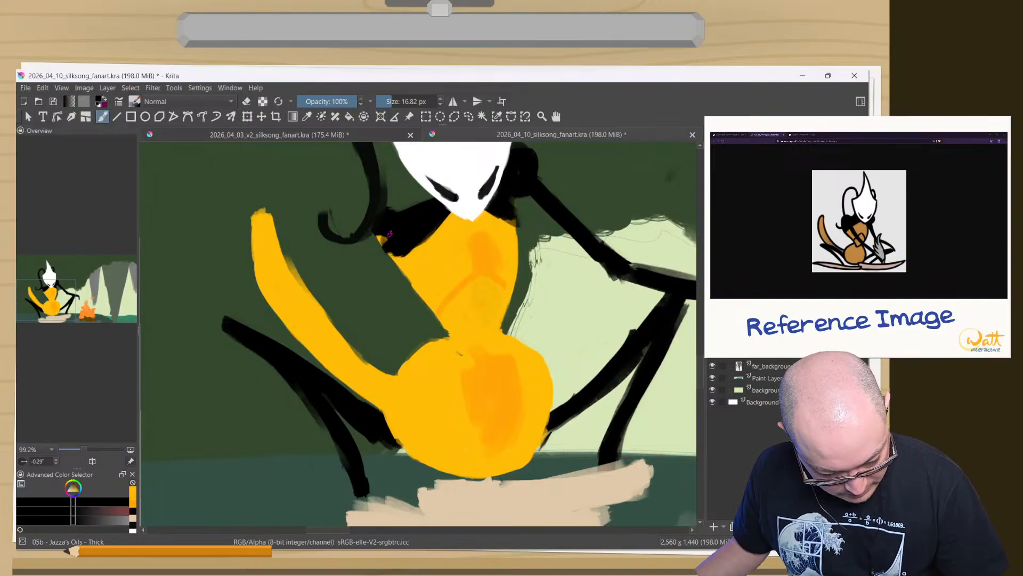
{"action": "left_click_drag", "start_coordinate": [379, 235], "coordinate": [384, 244]}
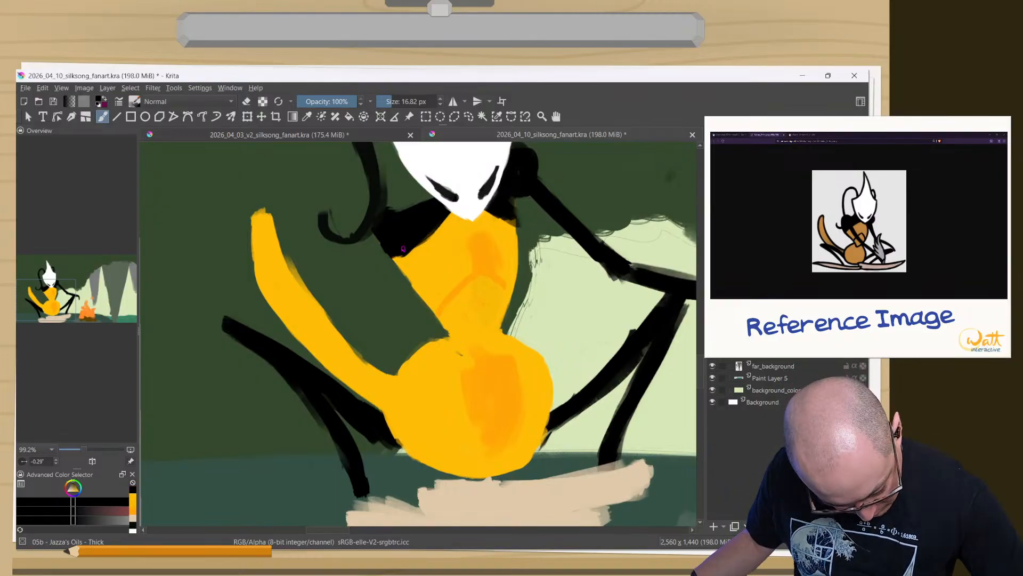
{"action": "left_click", "coordinate": [454, 366], "text": "ctrl"}
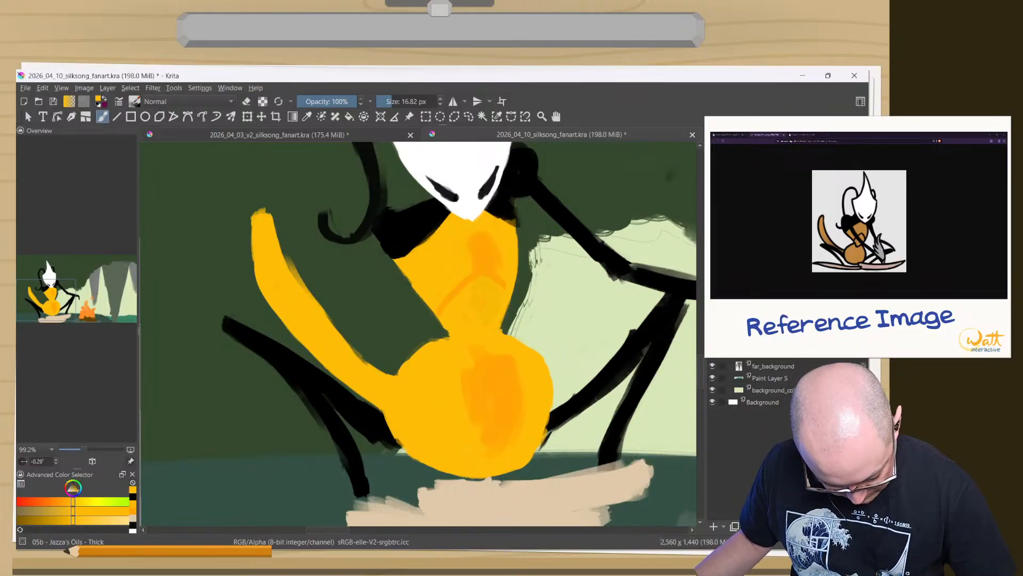
{"action": "left_click_drag", "start_coordinate": [548, 403], "coordinate": [536, 438]}
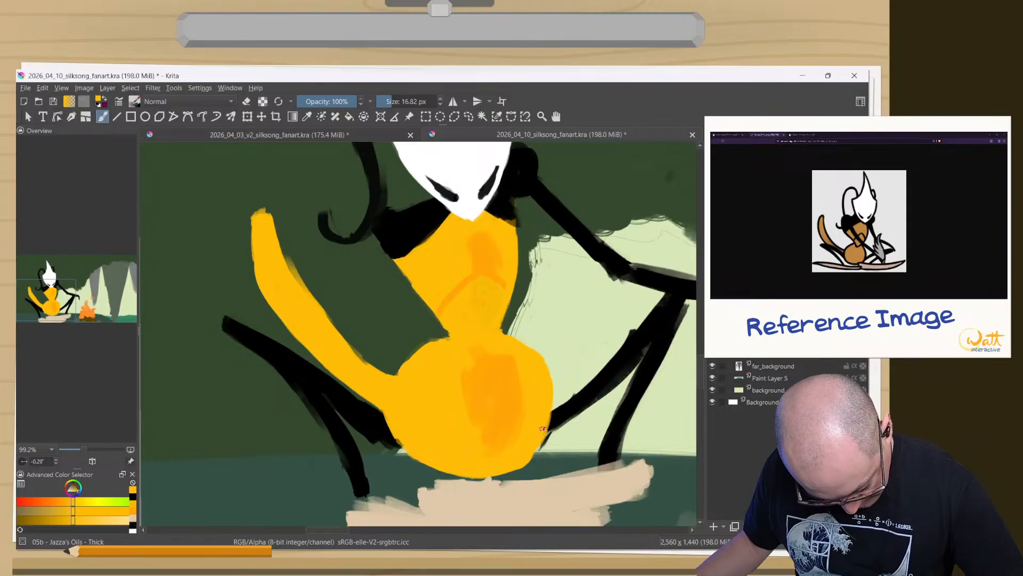
{"action": "key", "text": "e"}
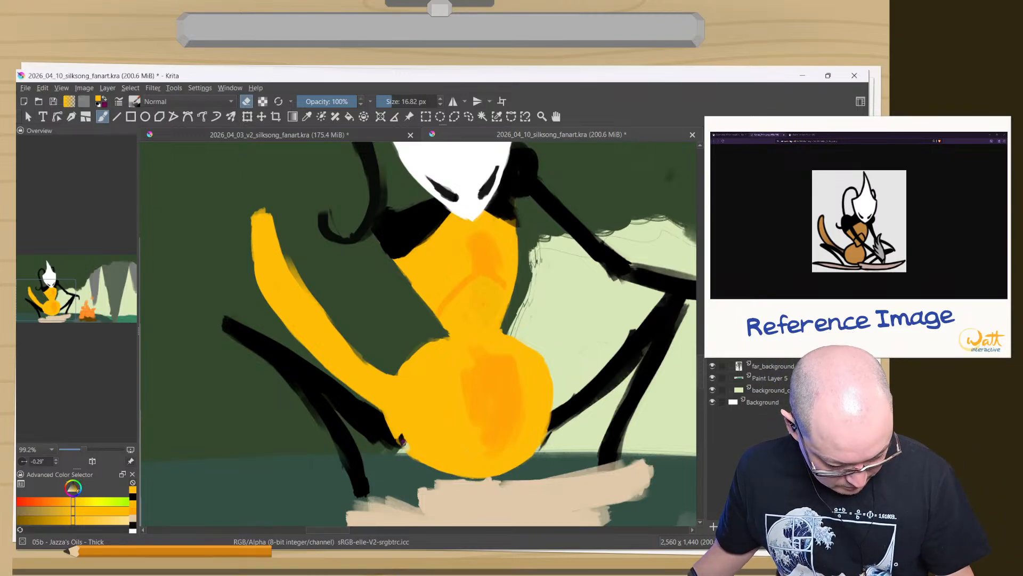
{"action": "key", "text": "e"}
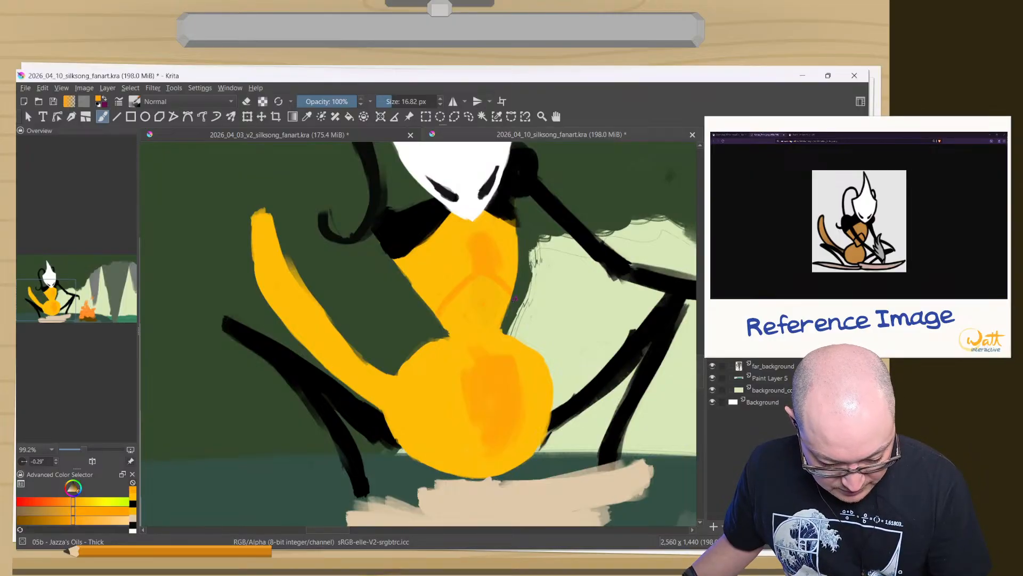
- Sample the torso's yellow and narrow the orange chest patch into a thin centre line, refining it at 13.62 px
{"action": "left_click", "coordinate": [469, 247], "text": "ctrl"}
{"action": "left_click_drag", "start_coordinate": [473, 261], "coordinate": [473, 251]}
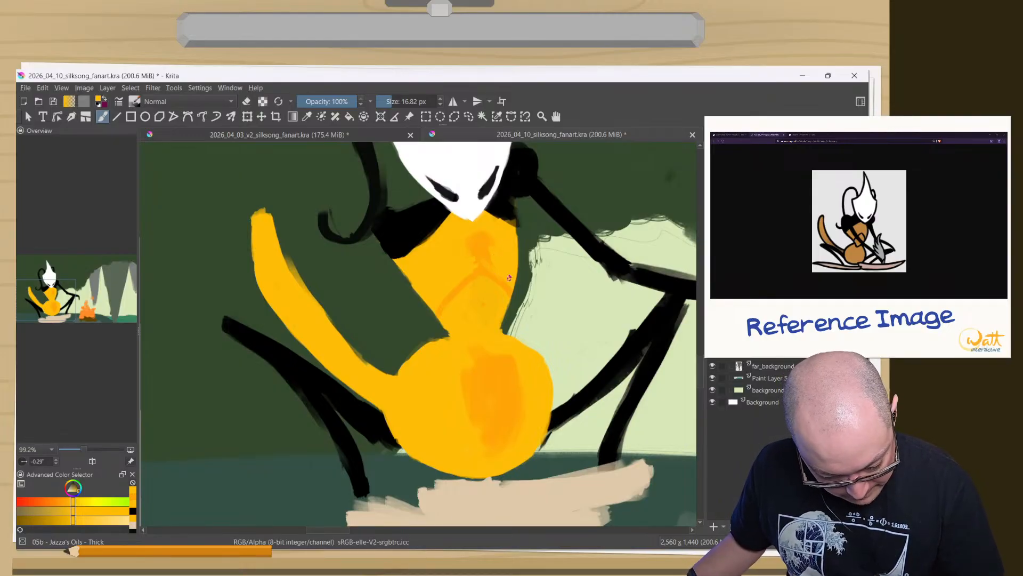
{"action": "left_click_drag", "start_coordinate": [482, 256], "coordinate": [475, 260]}
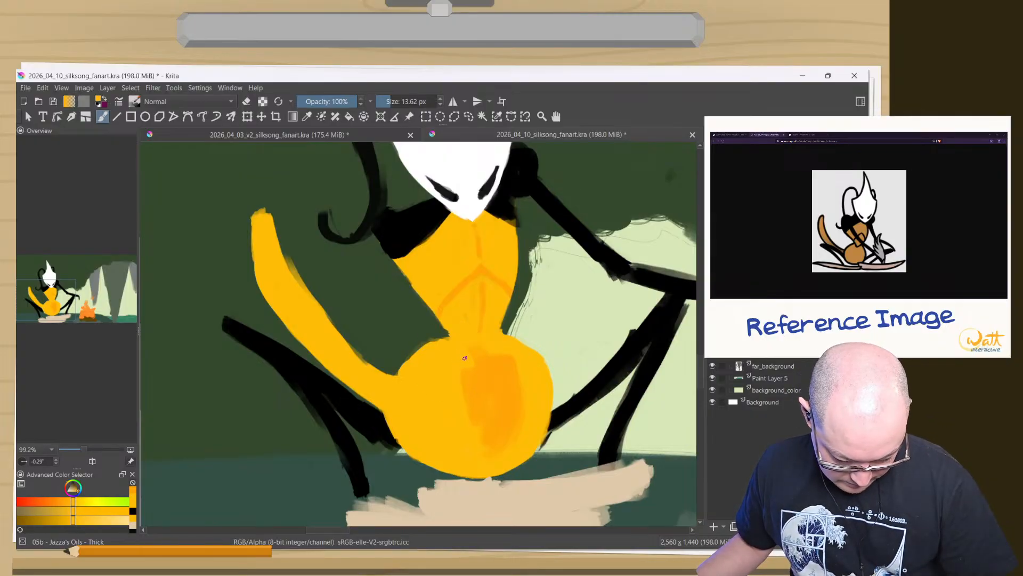
- Paint yellow over most of the abdomen's orange patch with a 68.05 px brush, leaving a narrow curved strip
{"action": "left_click_drag", "start_coordinate": [424, 385], "coordinate": [482, 421]}
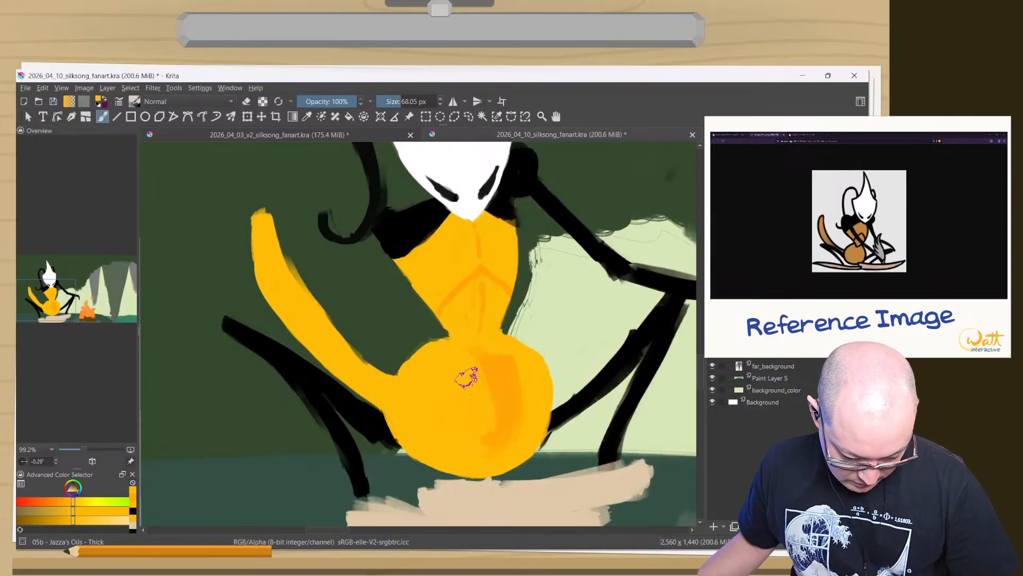
{"action": "left_click_drag", "start_coordinate": [466, 377], "coordinate": [492, 432]}
{"action": "left_click_drag", "start_coordinate": [477, 361], "coordinate": [486, 414]}
{"action": "mouse_move", "coordinate": [477, 358]}
{"action": "left_mouse_down"}
{"action": "mouse_move", "coordinate": [490, 392]}
{"action": "mouse_move", "coordinate": [494, 371]}
{"action": "mouse_move", "coordinate": [493, 423]}
{"action": "mouse_move", "coordinate": [497, 374]}
{"action": "mouse_move", "coordinate": [492, 435]}
{"action": "left_mouse_up"}
{"action": "left_click_drag", "start_coordinate": [498, 376], "coordinate": [488, 447]}
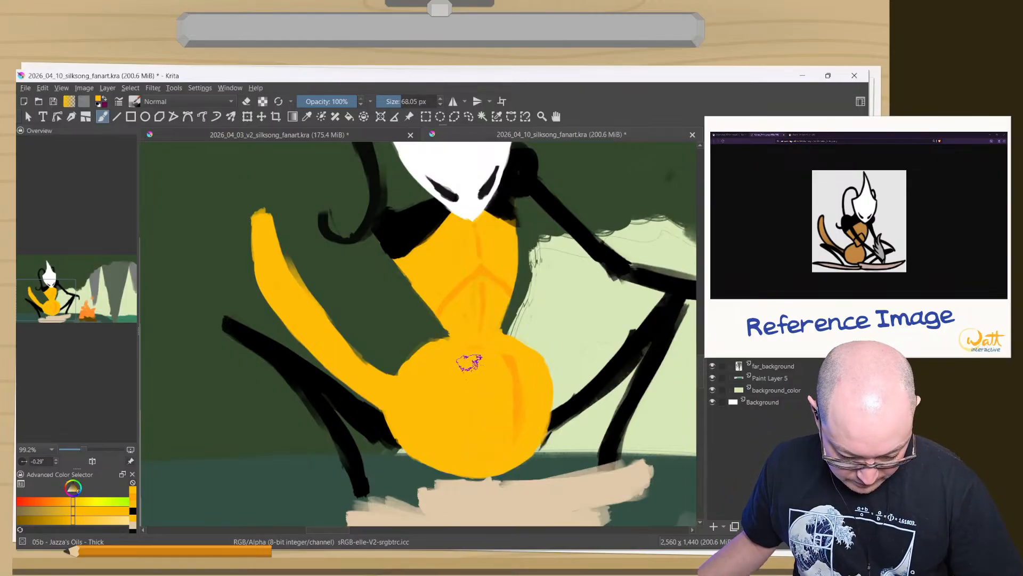
- Sample the remaining orange strip and shade the abdomen's campfire-facing side, refining the shading at 34.32 px
{"action": "left_click", "coordinate": [513, 367], "text": "ctrl"}
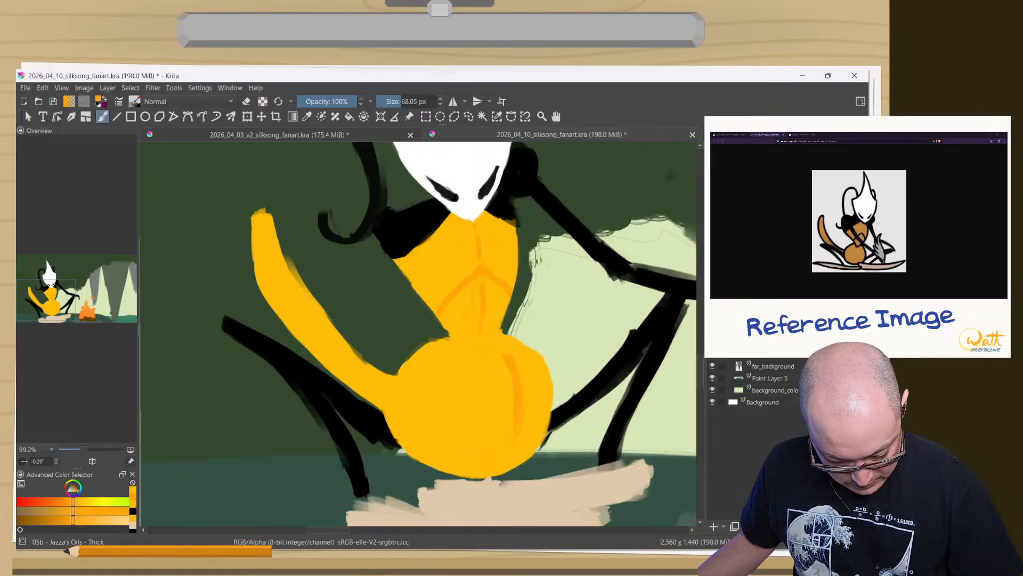
{"action": "mouse_move", "coordinate": [510, 359]}
{"action": "left_mouse_down"}
{"action": "mouse_move", "coordinate": [519, 397]}
{"action": "mouse_move", "coordinate": [521, 386]}
{"action": "mouse_move", "coordinate": [517, 437]}
{"action": "mouse_move", "coordinate": [516, 356]}
{"action": "mouse_move", "coordinate": [528, 415]}
{"action": "mouse_move", "coordinate": [531, 368]}
{"action": "left_mouse_up"}
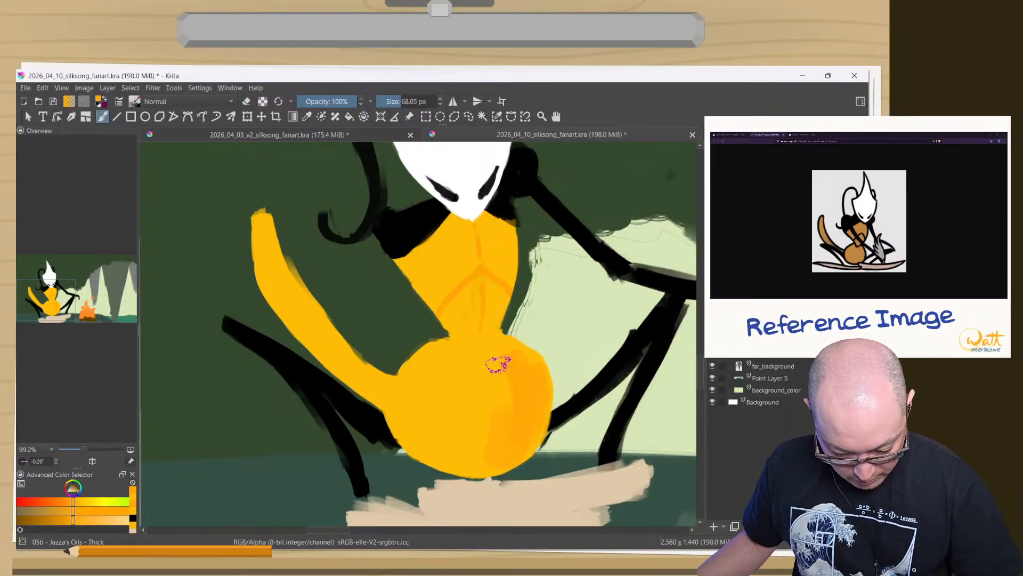
{"action": "left_click_drag", "start_coordinate": [493, 308], "coordinate": [475, 308], "text": "shift"}
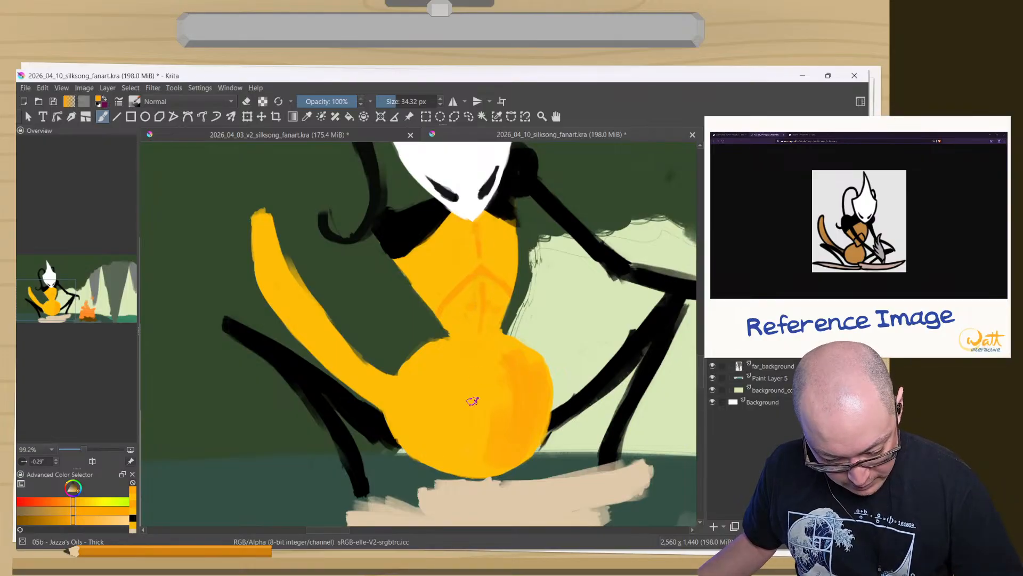
{"action": "left_click", "coordinate": [429, 387], "text": "ctrl"}
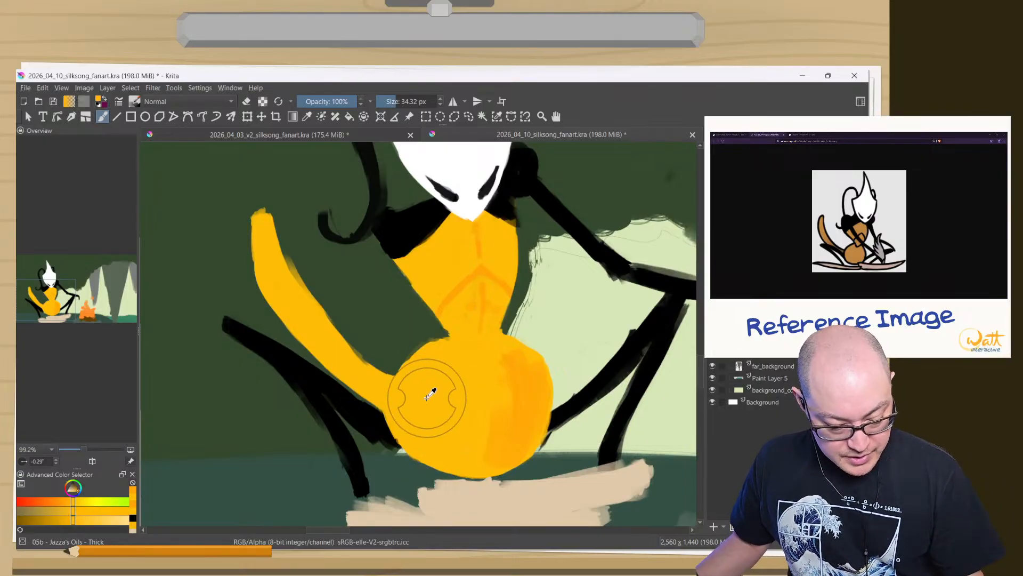
{"action": "right_click", "coordinate": [233, 235]}
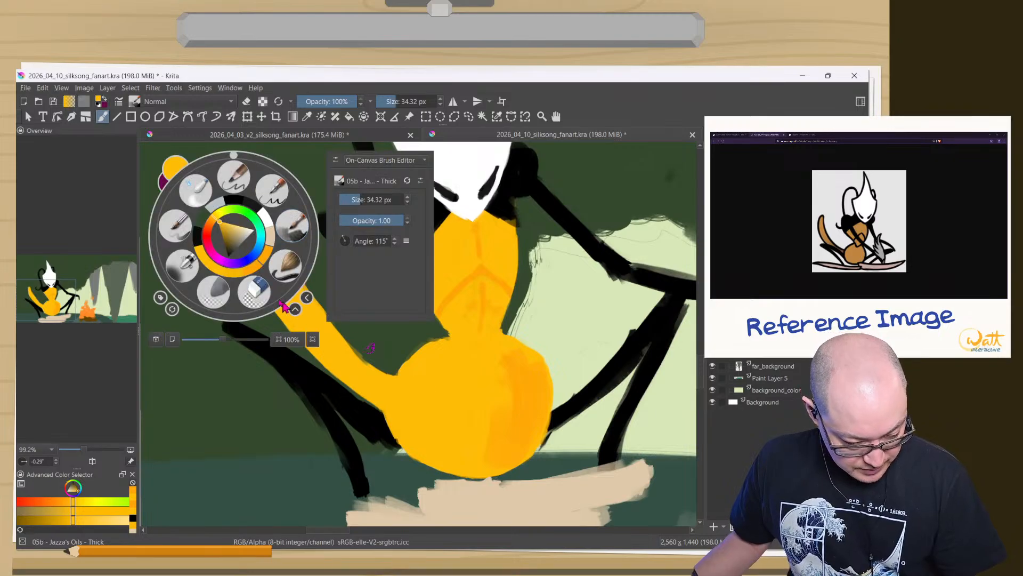
{"action": "left_click", "coordinate": [228, 230]}
{"action": "left_click", "coordinate": [223, 227]}
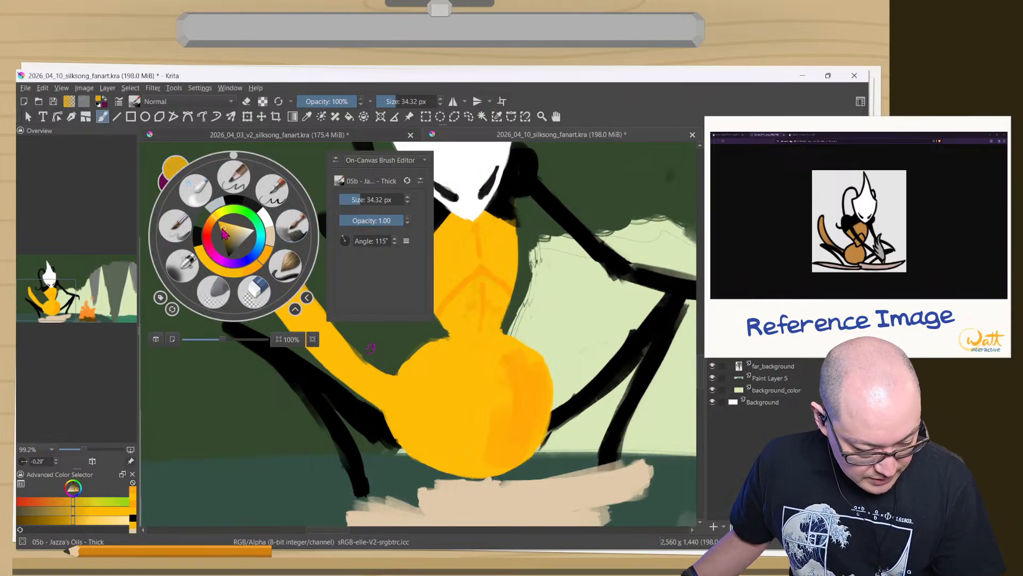
{"action": "left_click_drag", "start_coordinate": [224, 229], "coordinate": [225, 235]}
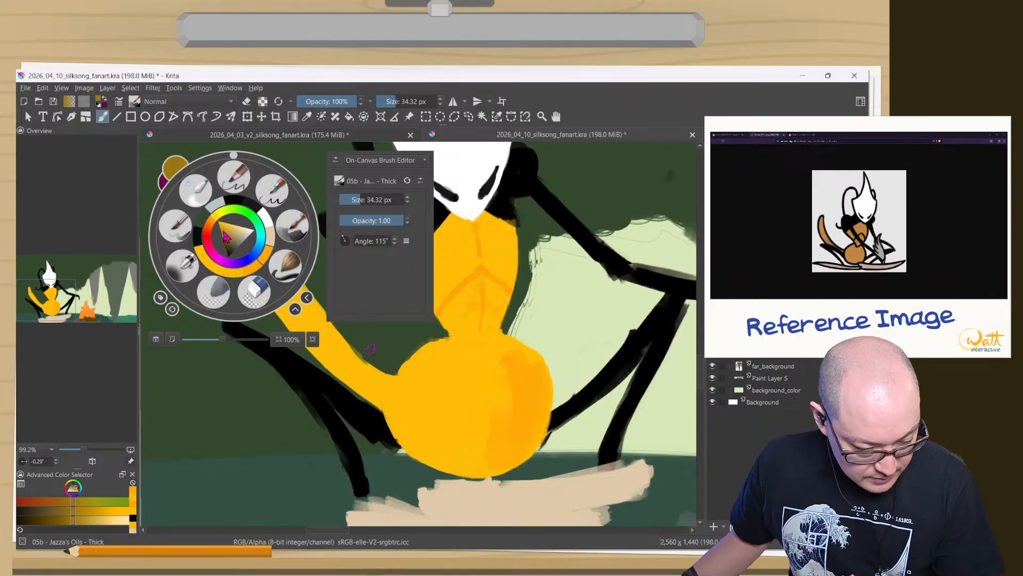
{"action": "left_click", "coordinate": [218, 218]}
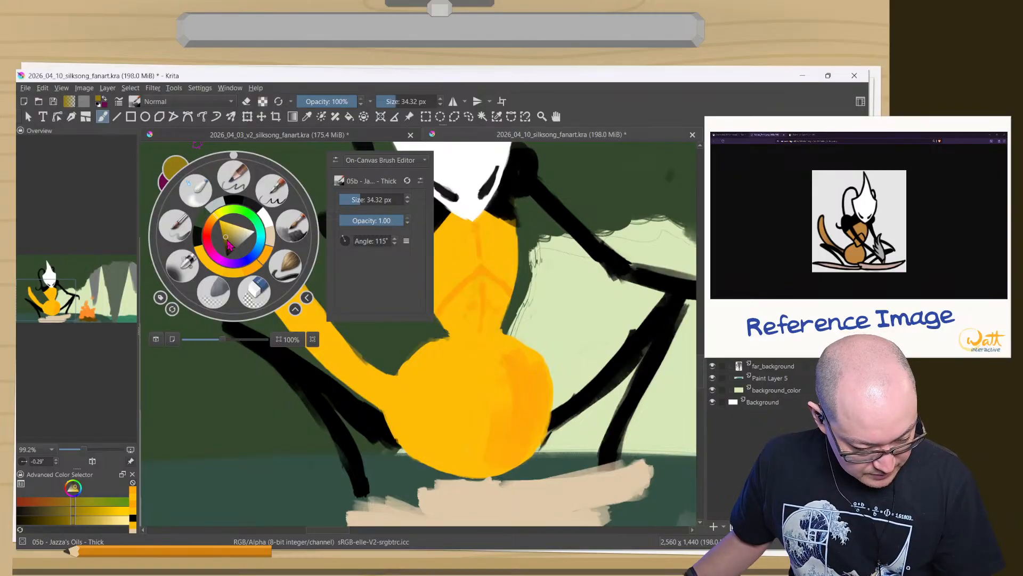
{"action": "left_click", "coordinate": [425, 392], "text": "ctrl"}
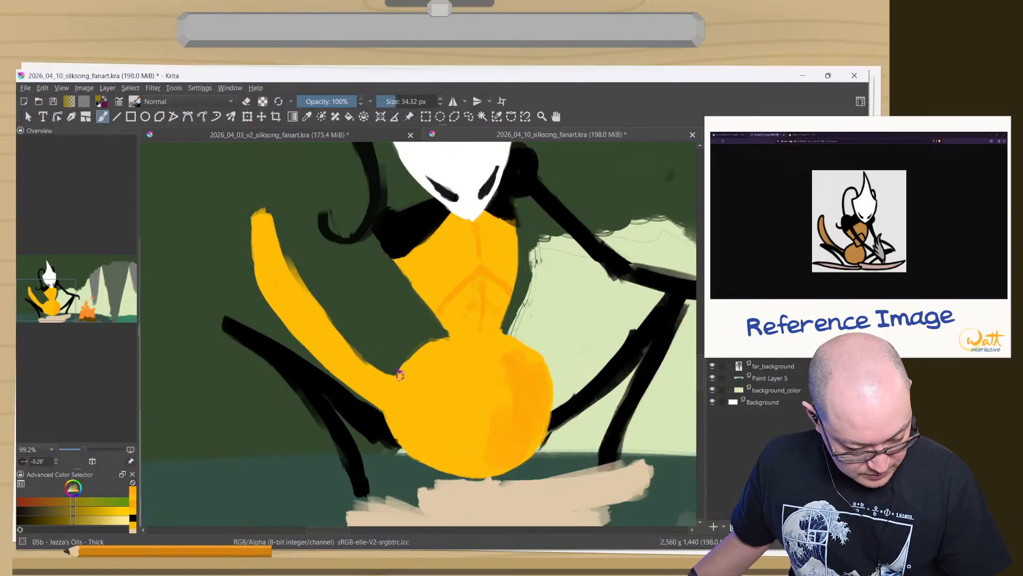
{"action": "right_click", "coordinate": [233, 285]}
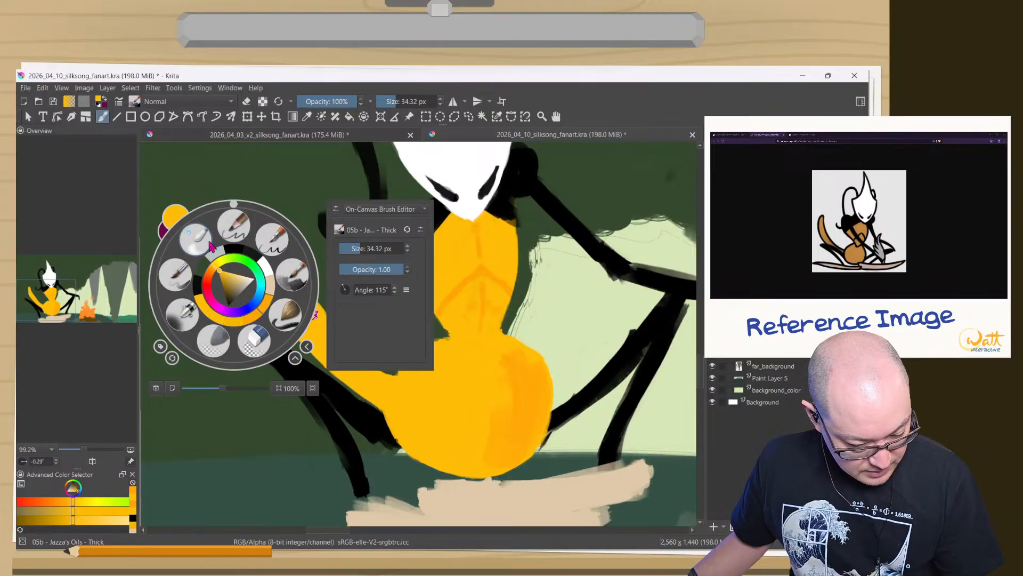
{"action": "left_click_drag", "start_coordinate": [224, 283], "coordinate": [226, 289]}
{"action": "right_click", "coordinate": [302, 293]}
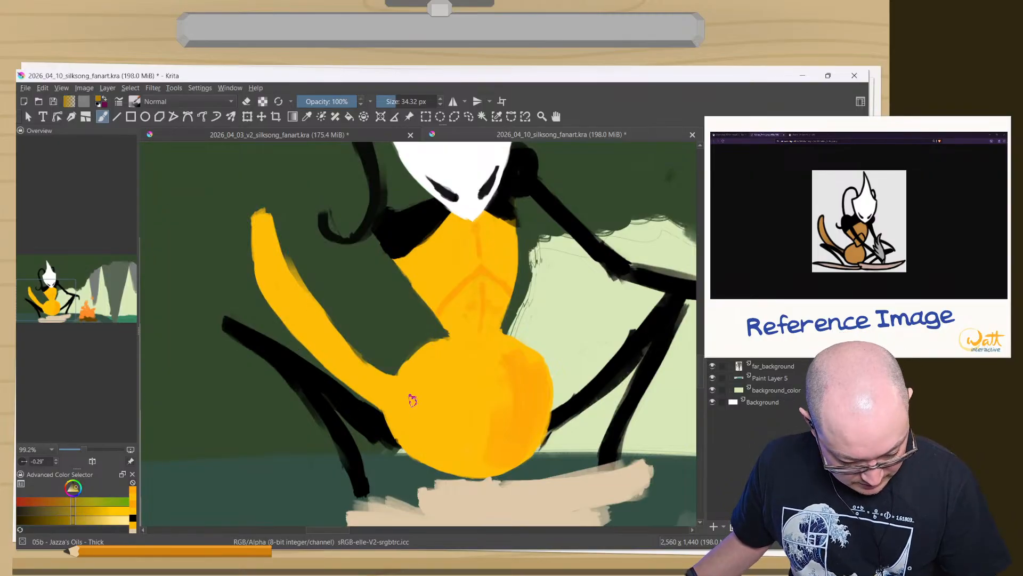
{"action": "mouse_move", "coordinate": [409, 409]}
{"action": "left_mouse_down"}
{"action": "mouse_move", "coordinate": [419, 438]}
{"action": "mouse_move", "coordinate": [447, 455]}
{"action": "left_mouse_up"}
{"action": "mouse_move", "coordinate": [422, 393]}
{"action": "left_mouse_down", "text": "shift"}
{"action": "mouse_move", "coordinate": [445, 370]}
{"action": "mouse_move", "coordinate": [445, 395]}
{"action": "mouse_move", "coordinate": [425, 425]}
{"action": "mouse_move", "coordinate": [432, 449]}
{"action": "left_mouse_up", "text": "shift"}
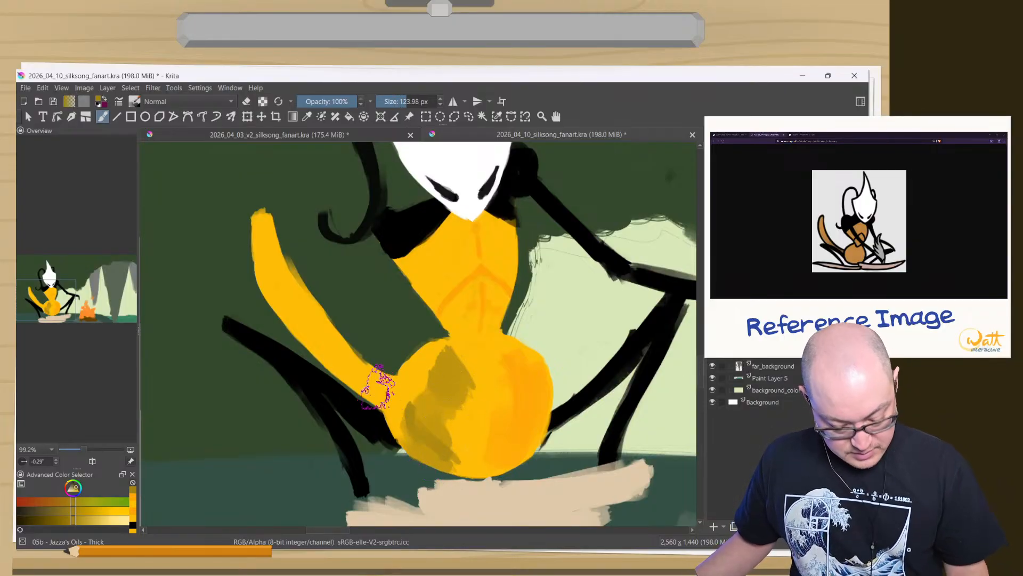
{"action": "key", "text": "ctrl+z"}
{"action": "key", "text": "ctrl+z"}
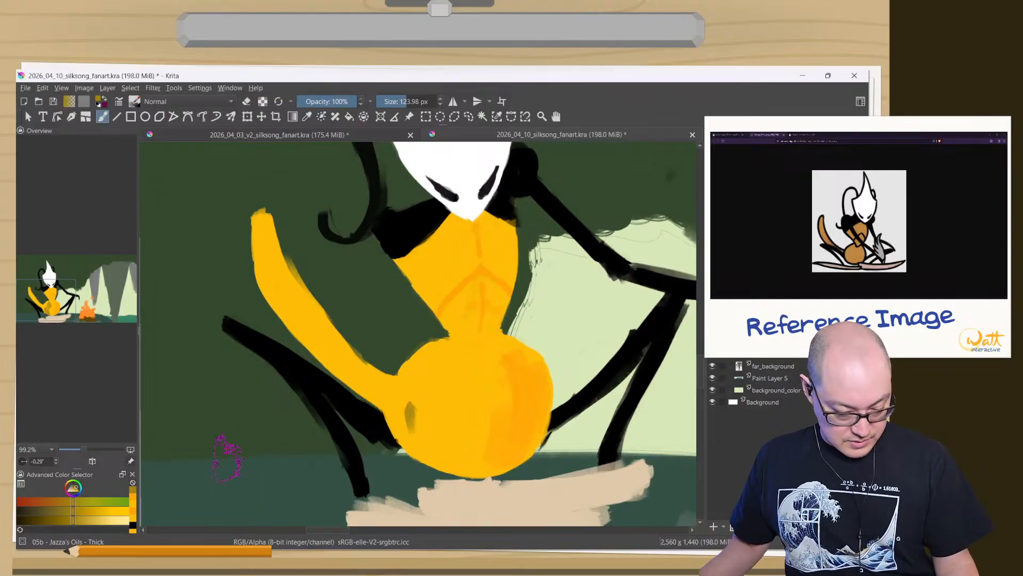
- Sample the abdomen's yellow, pick a darker shade of it and shade the side facing away from the campfire with a 123.98 px brush
{"action": "right_click", "coordinate": [299, 335]}
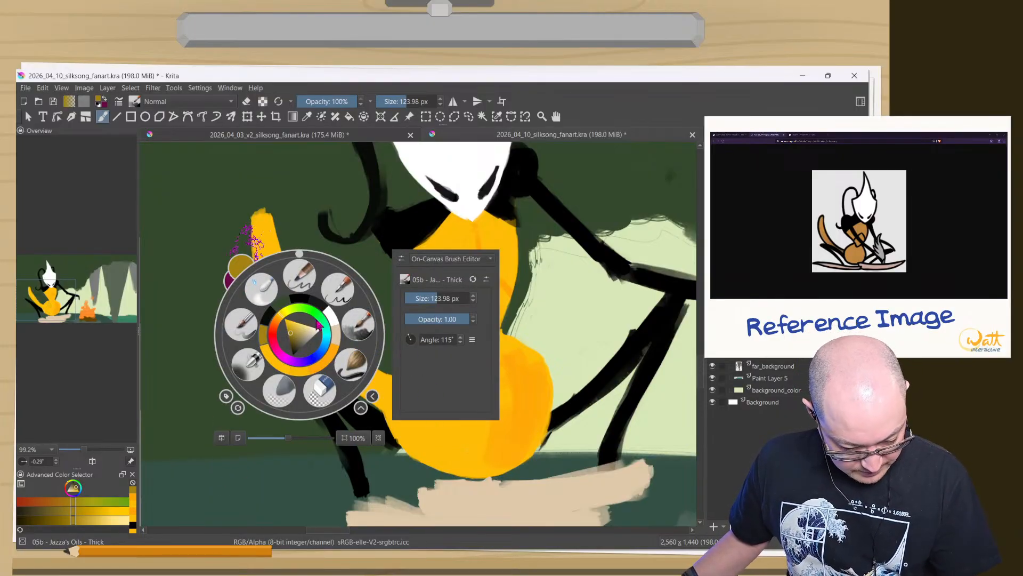
{"action": "right_click", "coordinate": [341, 338]}
{"action": "left_click", "coordinate": [437, 391], "text": "ctrl"}
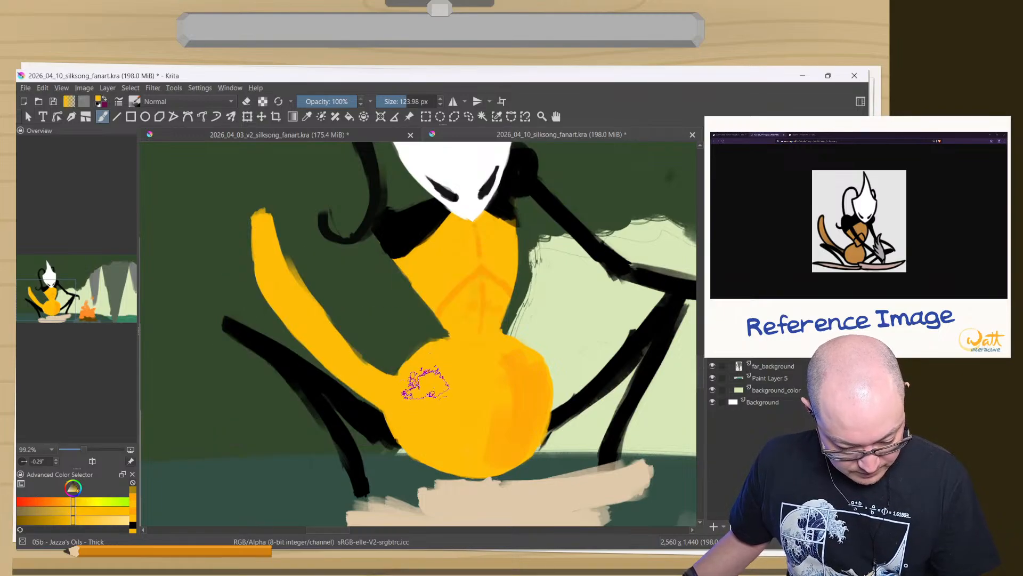
{"action": "right_click", "coordinate": [362, 360]}
{"action": "left_click", "coordinate": [353, 363]}
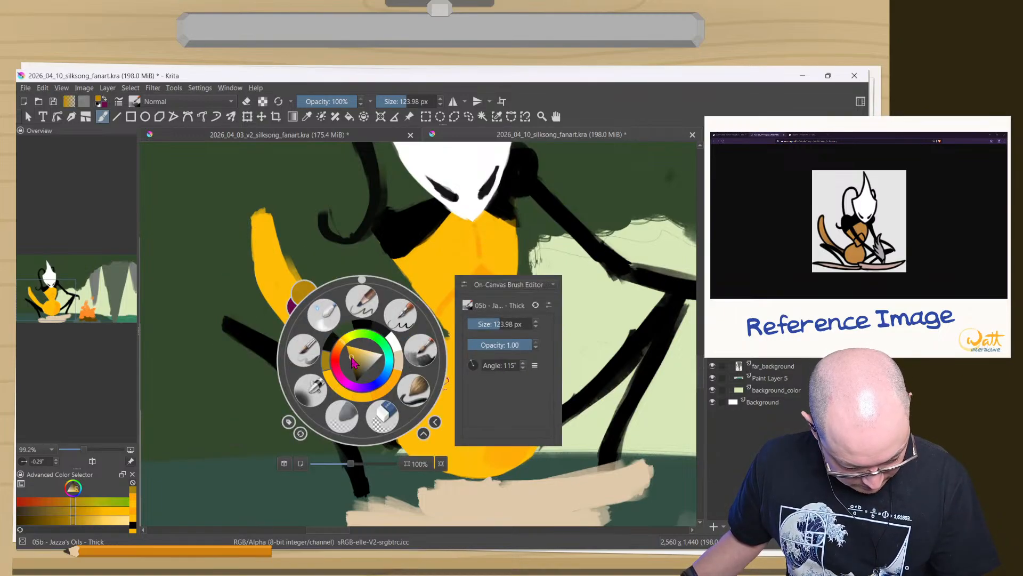
{"action": "left_click", "coordinate": [354, 364]}
{"action": "left_click", "coordinate": [352, 359]}
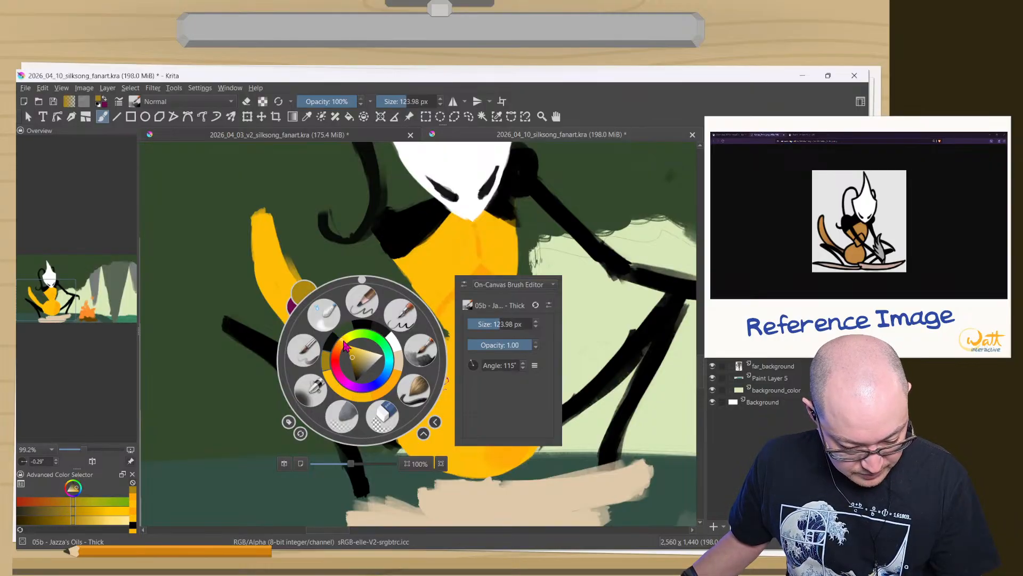
{"action": "right_click", "coordinate": [421, 349]}
{"action": "mouse_move", "coordinate": [414, 373]}
{"action": "left_mouse_down"}
{"action": "mouse_move", "coordinate": [412, 408]}
{"action": "mouse_move", "coordinate": [461, 457]}
{"action": "mouse_move", "coordinate": [442, 443]}
{"action": "mouse_move", "coordinate": [448, 354]}
{"action": "mouse_move", "coordinate": [427, 368]}
{"action": "mouse_move", "coordinate": [411, 409]}
{"action": "mouse_move", "coordinate": [367, 384]}
{"action": "mouse_move", "coordinate": [395, 394]}
{"action": "mouse_move", "coordinate": [414, 354]}
{"action": "mouse_move", "coordinate": [400, 451]}
{"action": "mouse_move", "coordinate": [471, 469]}
{"action": "left_mouse_up"}
- Clean the abdomen's shaded outline with the eraser and fill its edge and inner gaps with the dark yellow at 69.69 px
{"action": "key", "text": "e"}
{"action": "mouse_move", "coordinate": [379, 376]}
{"action": "left_mouse_down"}
{"action": "mouse_move", "coordinate": [375, 412]}
{"action": "mouse_move", "coordinate": [384, 367]}
{"action": "mouse_move", "coordinate": [413, 373]}
{"action": "left_mouse_up"}
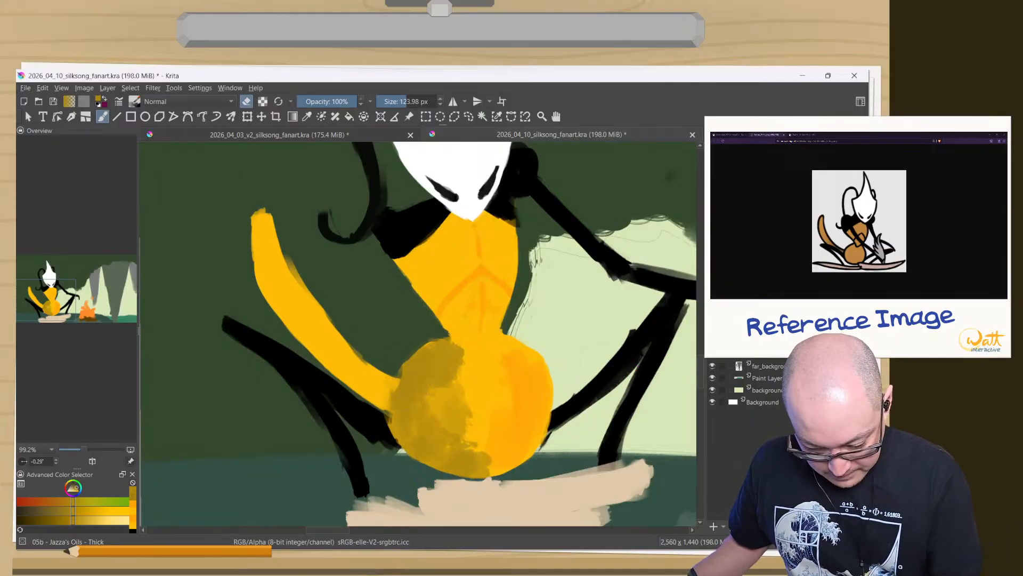
{"action": "left_click_drag", "start_coordinate": [437, 411], "coordinate": [413, 411]}
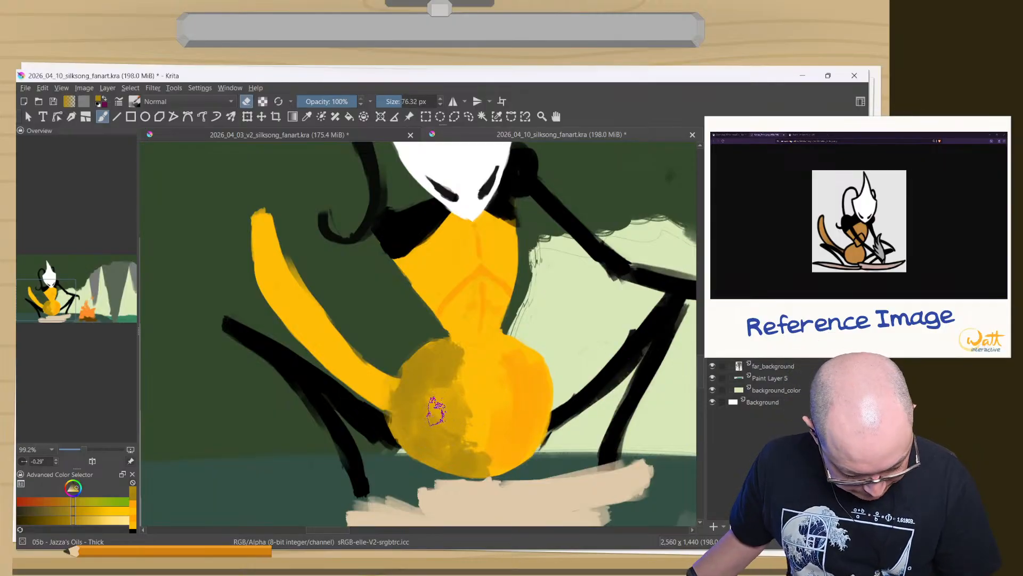
{"action": "key", "text": "e"}
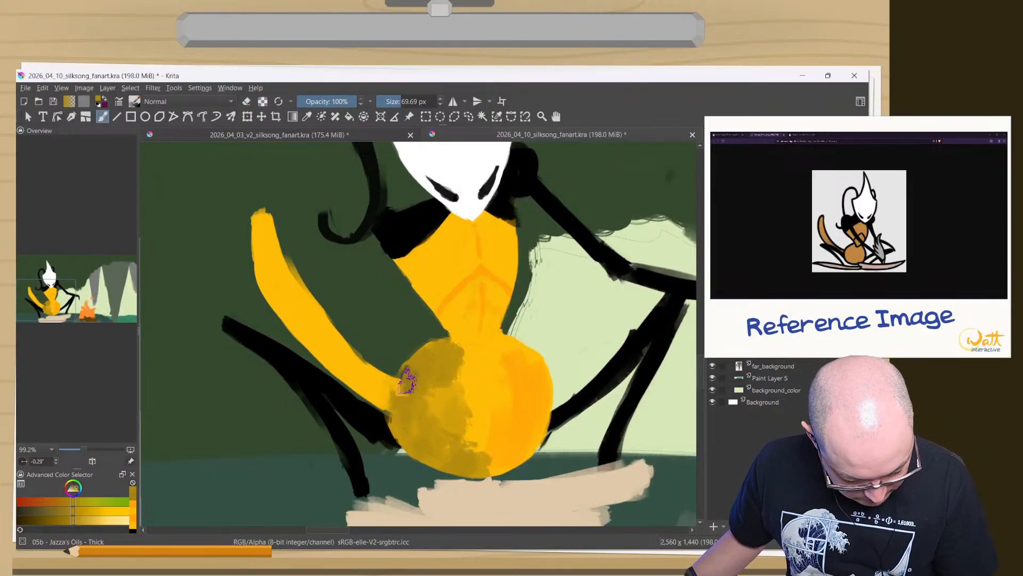
{"action": "mouse_move", "coordinate": [401, 381]}
{"action": "left_mouse_down"}
{"action": "mouse_move", "coordinate": [415, 439]}
{"action": "mouse_move", "coordinate": [402, 404]}
{"action": "mouse_move", "coordinate": [401, 425]}
{"action": "left_mouse_up"}
{"action": "key", "text": "e"}
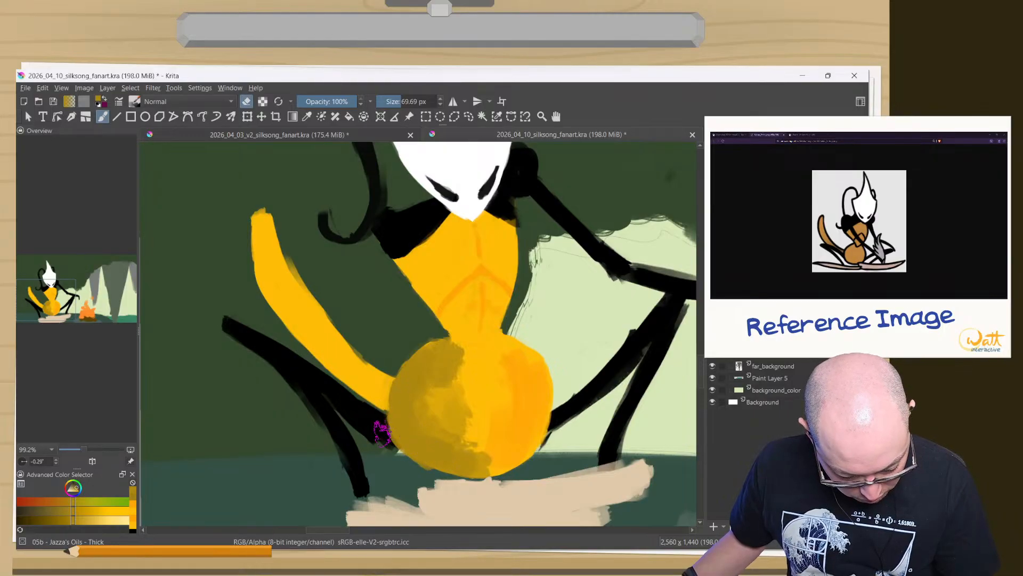
{"action": "key", "text": "e"}
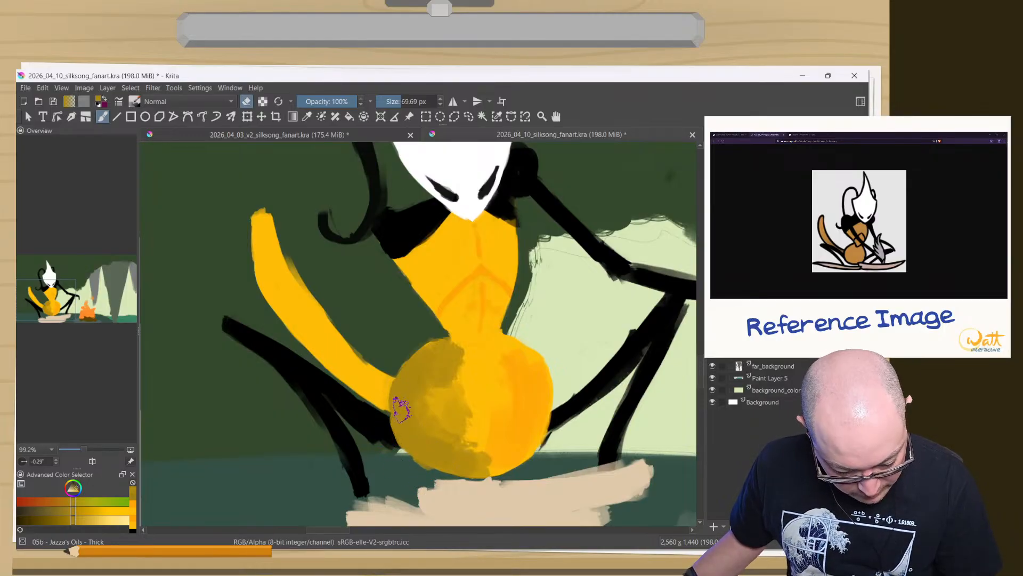
{"action": "mouse_move", "coordinate": [400, 419]}
{"action": "left_mouse_down"}
{"action": "mouse_move", "coordinate": [378, 424]}
{"action": "mouse_move", "coordinate": [405, 377]}
{"action": "left_mouse_up"}
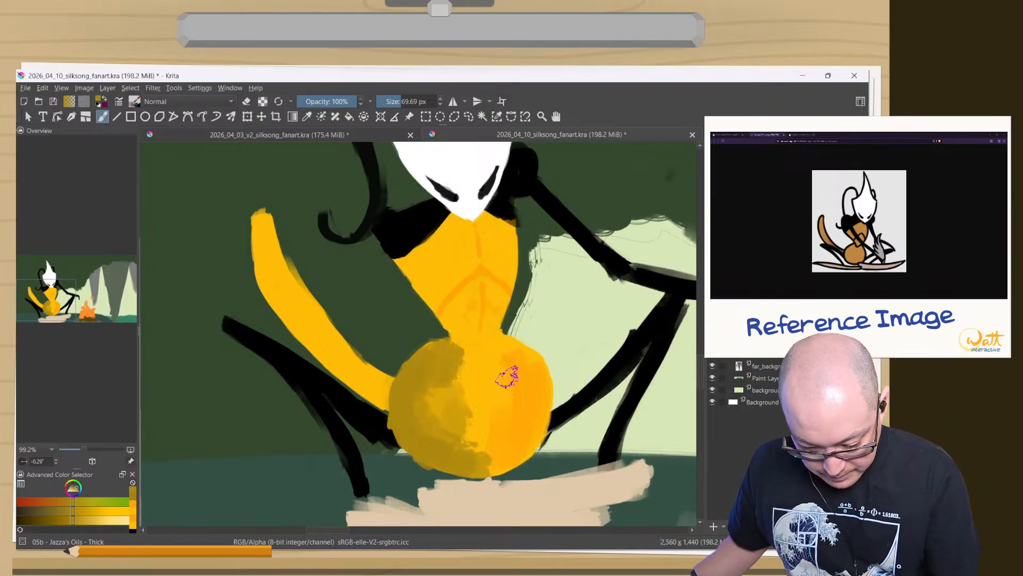
{"action": "mouse_move", "coordinate": [463, 440]}
{"action": "left_mouse_down"}
{"action": "mouse_move", "coordinate": [484, 455]}
{"action": "mouse_move", "coordinate": [441, 376]}
{"action": "left_mouse_up"}
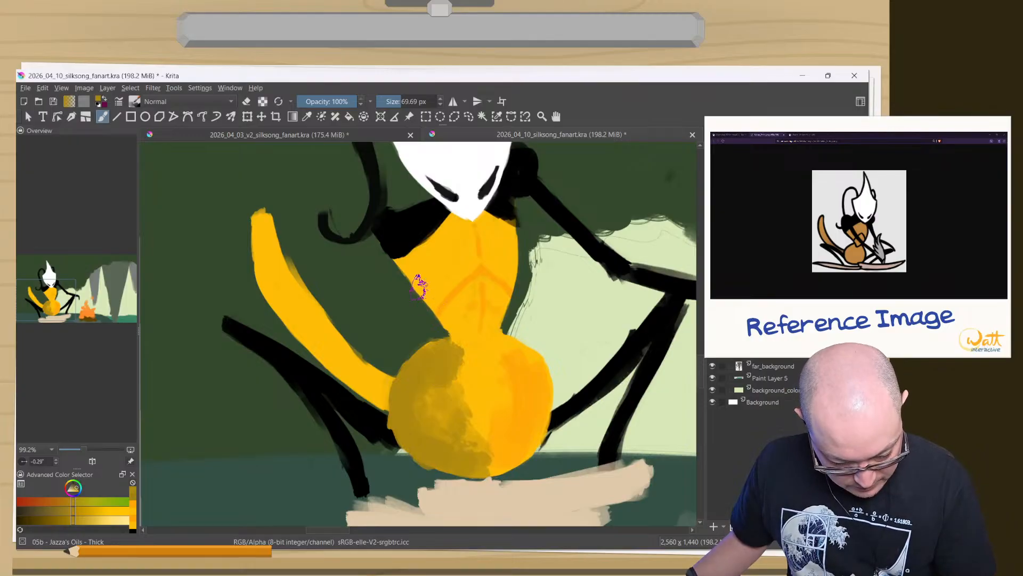
- Shade the torso's outer edge and waist dark yellow at 44.39 px, and paint a bright yellow rim atop the abdomen at 23.80 px
{"action": "key", "text": "bracketleft"}
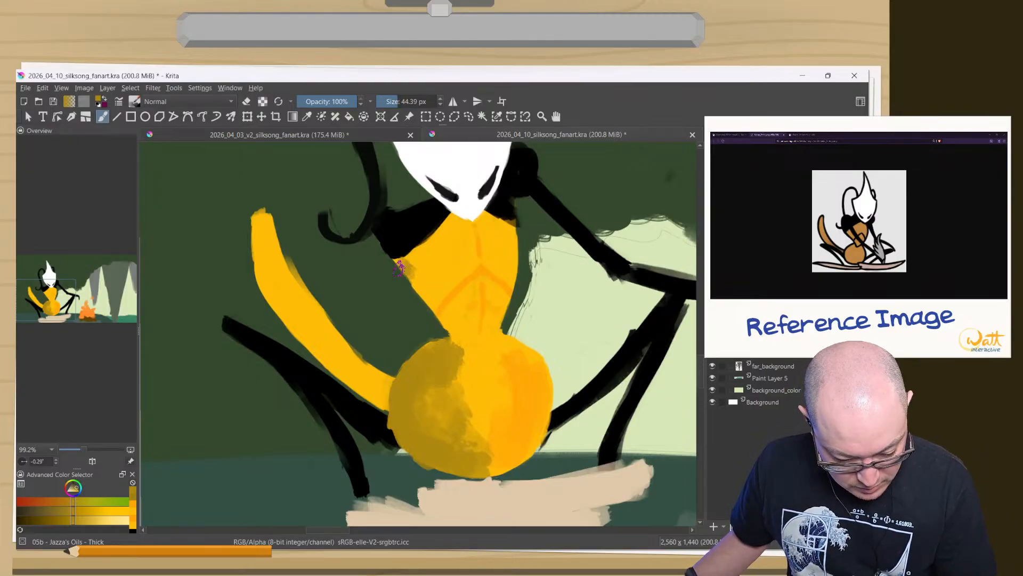
{"action": "mouse_move", "coordinate": [399, 267]}
{"action": "left_mouse_down"}
{"action": "mouse_move", "coordinate": [421, 261]}
{"action": "mouse_move", "coordinate": [406, 264]}
{"action": "mouse_move", "coordinate": [408, 273]}
{"action": "mouse_move", "coordinate": [400, 265]}
{"action": "mouse_move", "coordinate": [431, 305]}
{"action": "mouse_move", "coordinate": [424, 285]}
{"action": "left_mouse_up"}
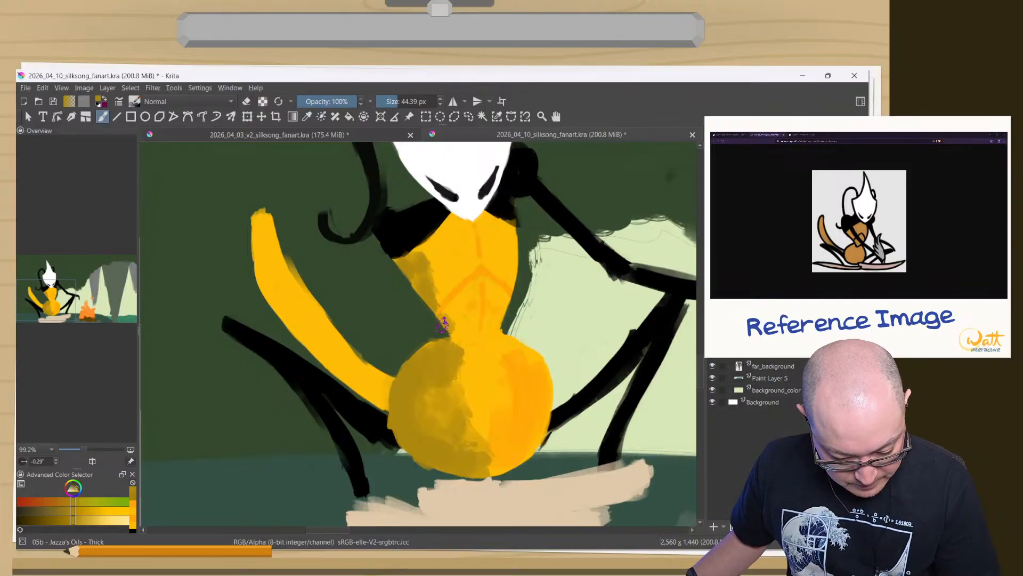
{"action": "left_click_drag", "start_coordinate": [450, 330], "coordinate": [488, 361]}
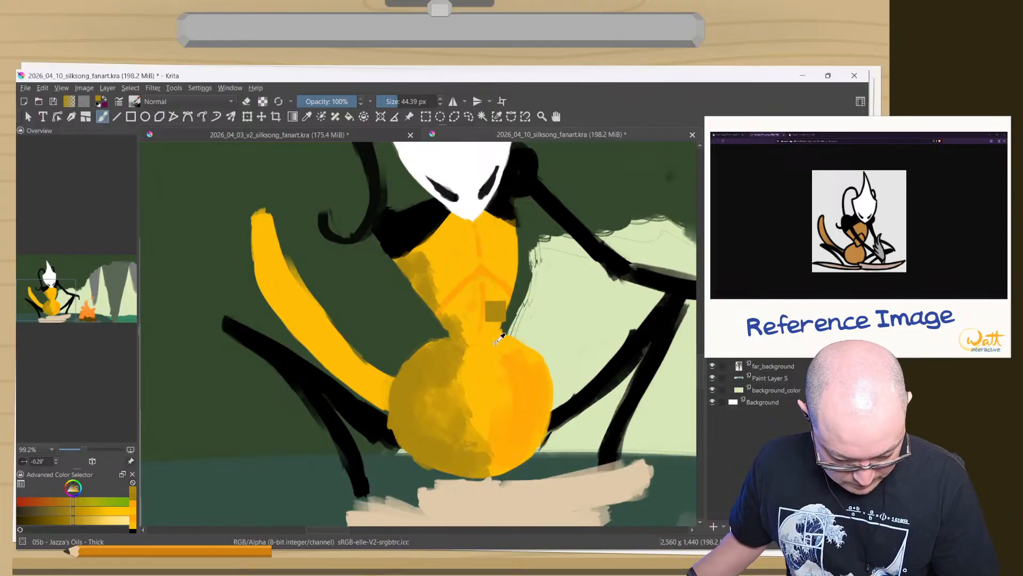
{"action": "left_click", "coordinate": [458, 347], "text": "ctrl"}
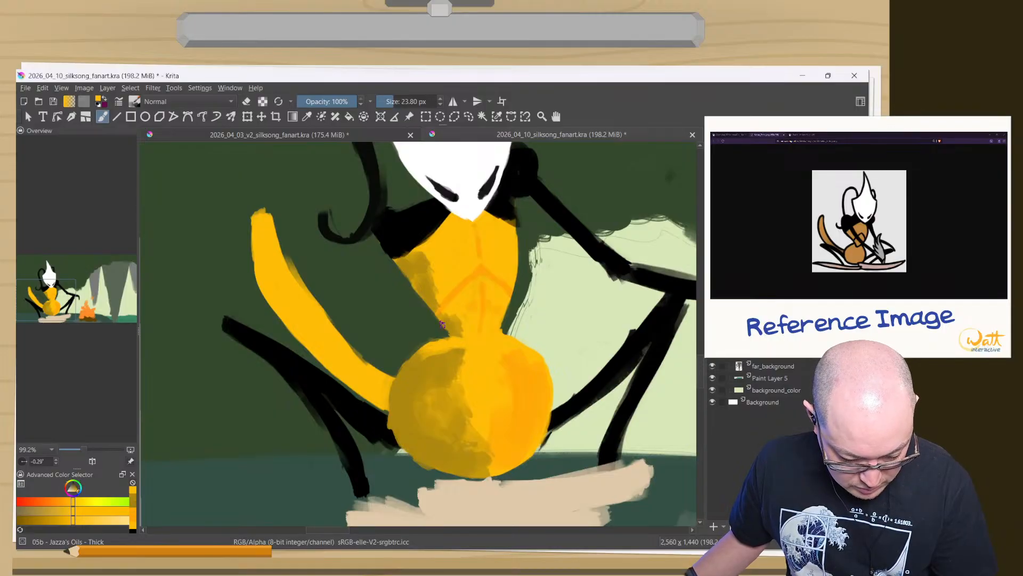
{"action": "left_click", "coordinate": [454, 320], "text": "ctrl"}
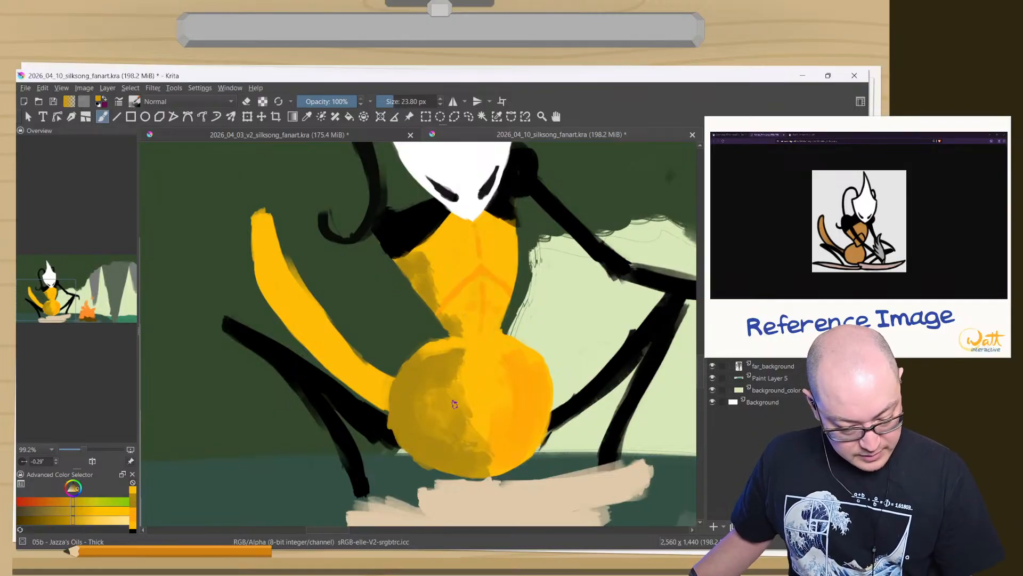
- Pick a slightly darker tone of the sampled bright yellow and repaint the shaded sides of the abdomen and torso, enlarging the brush to 51.81 px
{"action": "right_click", "coordinate": [476, 375]}
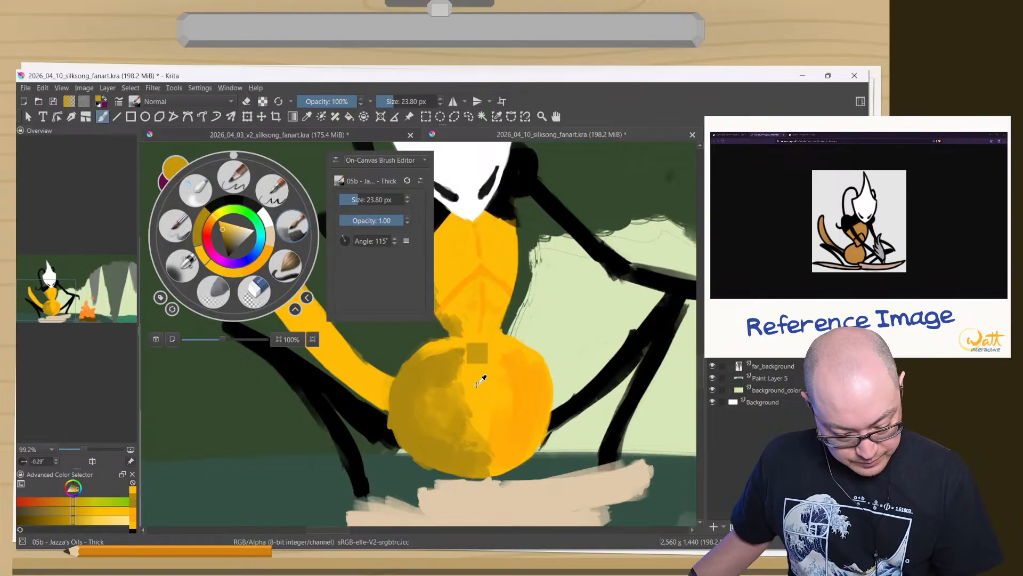
{"action": "left_click", "coordinate": [477, 376]}
{"action": "left_click", "coordinate": [479, 378], "text": "ctrl"}
{"action": "right_click", "coordinate": [439, 367]}
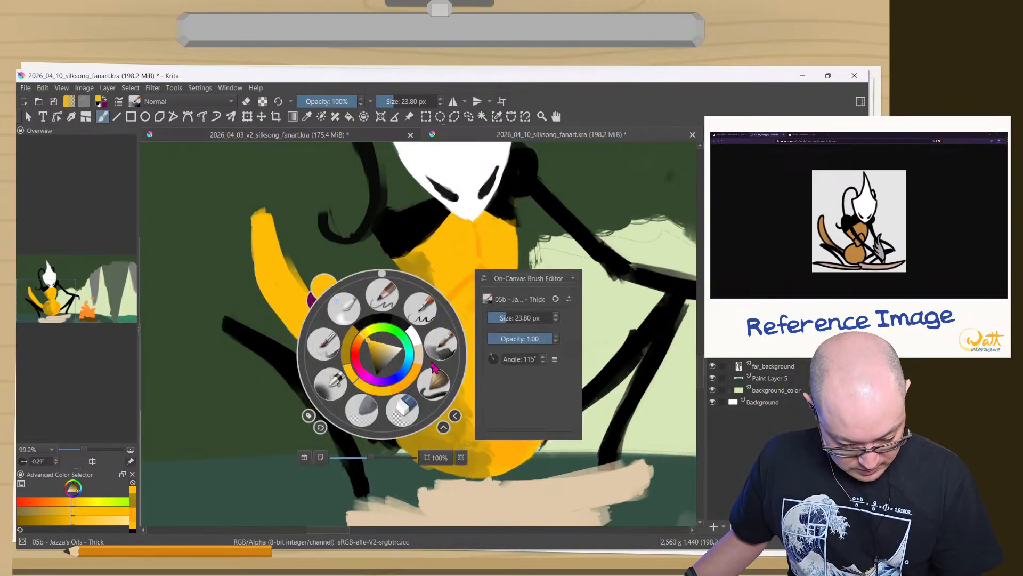
{"action": "left_click", "coordinate": [370, 348]}
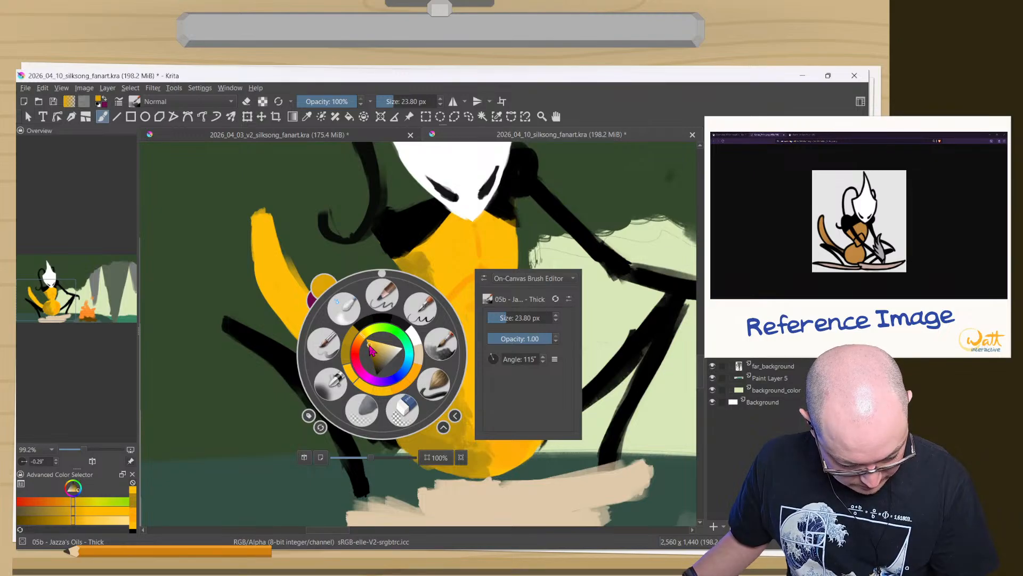
{"action": "left_click_drag", "start_coordinate": [369, 345], "coordinate": [368, 346]}
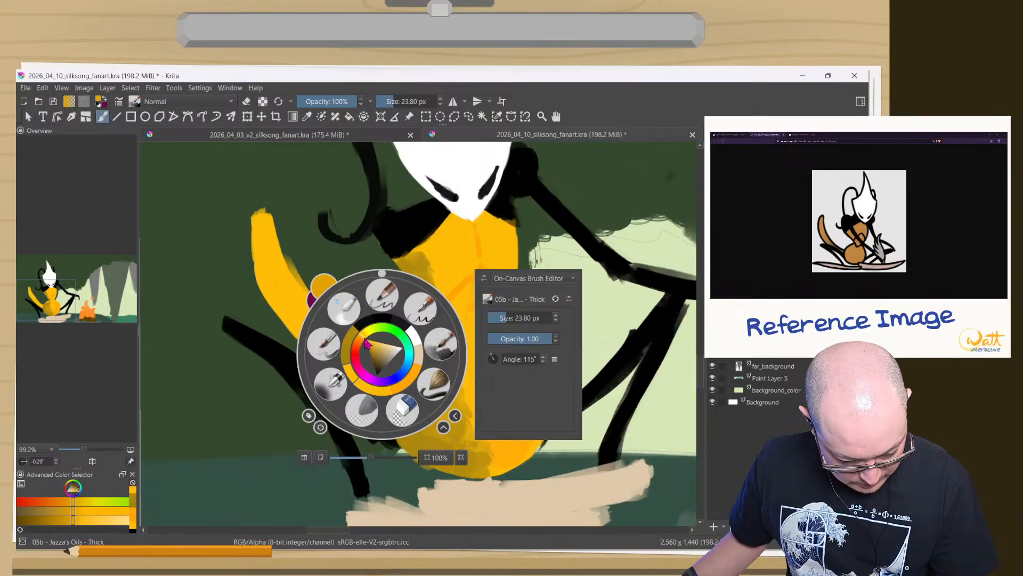
{"action": "left_click", "coordinate": [445, 347]}
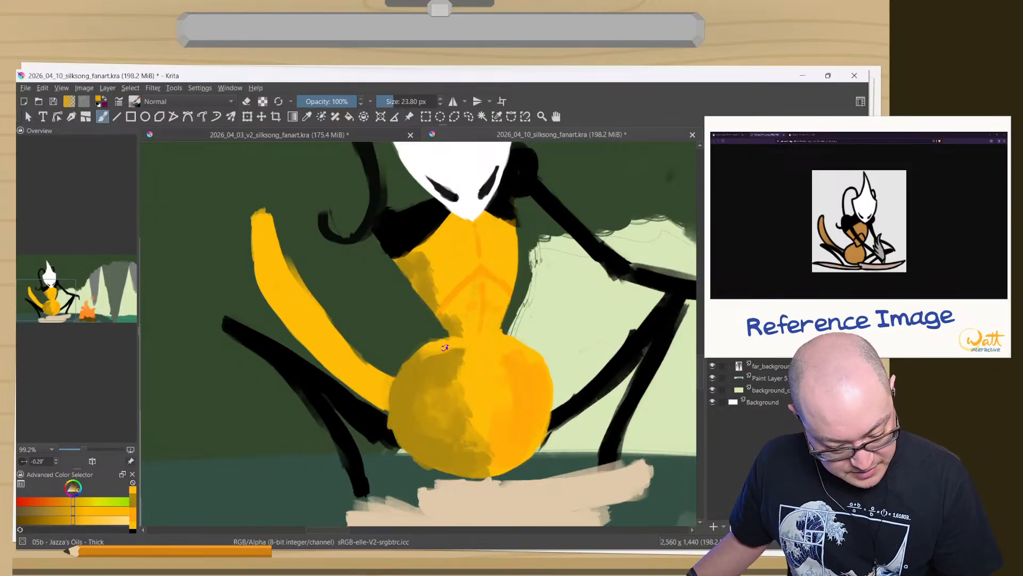
{"action": "mouse_move", "coordinate": [453, 354]}
{"action": "left_mouse_down"}
{"action": "mouse_move", "coordinate": [438, 397]}
{"action": "mouse_move", "coordinate": [423, 371]}
{"action": "mouse_move", "coordinate": [423, 385]}
{"action": "mouse_move", "coordinate": [437, 402]}
{"action": "mouse_move", "coordinate": [452, 356]}
{"action": "mouse_move", "coordinate": [438, 363]}
{"action": "mouse_move", "coordinate": [436, 393]}
{"action": "mouse_move", "coordinate": [468, 433]}
{"action": "mouse_move", "coordinate": [465, 451]}
{"action": "mouse_move", "coordinate": [415, 437]}
{"action": "mouse_move", "coordinate": [415, 383]}
{"action": "mouse_move", "coordinate": [428, 369]}
{"action": "mouse_move", "coordinate": [435, 376]}
{"action": "mouse_move", "coordinate": [418, 369]}
{"action": "mouse_move", "coordinate": [443, 353]}
{"action": "mouse_move", "coordinate": [417, 420]}
{"action": "mouse_move", "coordinate": [400, 392]}
{"action": "mouse_move", "coordinate": [407, 430]}
{"action": "mouse_move", "coordinate": [399, 406]}
{"action": "mouse_move", "coordinate": [419, 365]}
{"action": "mouse_move", "coordinate": [443, 379]}
{"action": "mouse_move", "coordinate": [456, 355]}
{"action": "mouse_move", "coordinate": [485, 421]}
{"action": "mouse_move", "coordinate": [463, 421]}
{"action": "mouse_move", "coordinate": [439, 397]}
{"action": "mouse_move", "coordinate": [433, 420]}
{"action": "mouse_move", "coordinate": [445, 439]}
{"action": "mouse_move", "coordinate": [422, 369]}
{"action": "mouse_move", "coordinate": [443, 350]}
{"action": "mouse_move", "coordinate": [449, 325]}
{"action": "mouse_move", "coordinate": [463, 333]}
{"action": "mouse_move", "coordinate": [445, 303]}
{"action": "mouse_move", "coordinate": [453, 322]}
{"action": "mouse_move", "coordinate": [462, 313]}
{"action": "mouse_move", "coordinate": [413, 226]}
{"action": "mouse_move", "coordinate": [456, 307]}
{"action": "mouse_move", "coordinate": [428, 282]}
{"action": "mouse_move", "coordinate": [429, 294]}
{"action": "mouse_move", "coordinate": [411, 265]}
{"action": "mouse_move", "coordinate": [427, 262]}
{"action": "mouse_move", "coordinate": [412, 263]}
{"action": "mouse_move", "coordinate": [432, 274]}
{"action": "mouse_move", "coordinate": [408, 234]}
{"action": "mouse_move", "coordinate": [446, 236]}
{"action": "mouse_move", "coordinate": [450, 266]}
{"action": "mouse_move", "coordinate": [433, 248]}
{"action": "mouse_move", "coordinate": [449, 269]}
{"action": "mouse_move", "coordinate": [457, 235]}
{"action": "mouse_move", "coordinate": [433, 292]}
{"action": "mouse_move", "coordinate": [469, 251]}
{"action": "mouse_move", "coordinate": [498, 257]}
{"action": "left_mouse_up"}
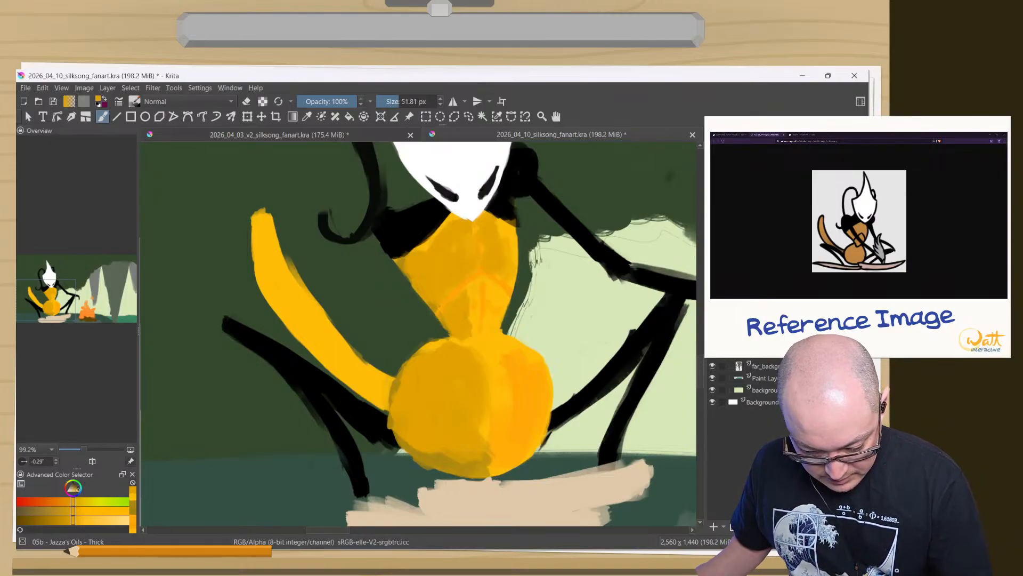
- Undo the last stroke, hide the white head and fill the torso's middle with the darker yellow at 41.06 px
{"action": "key", "text": "ctrl+z"}
{"action": "key", "text": "bracketleft"}
{"action": "key", "text": "bracketleft"}
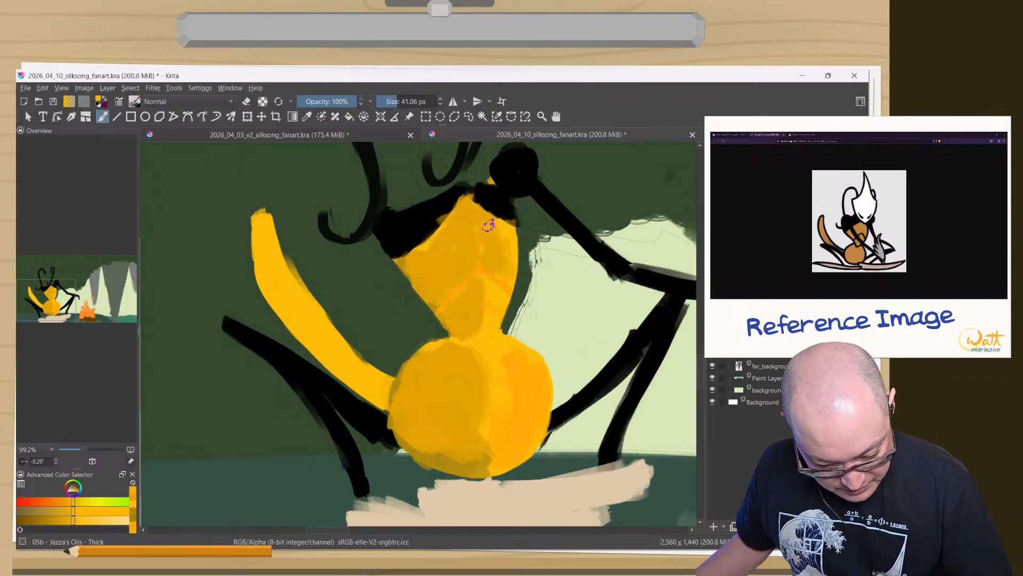
- Sample the torso's bright yellow and repaint its campfire-facing half up to a clean centre edge at 25.13 px
{"action": "left_click", "coordinate": [513, 230], "text": "ctrl"}
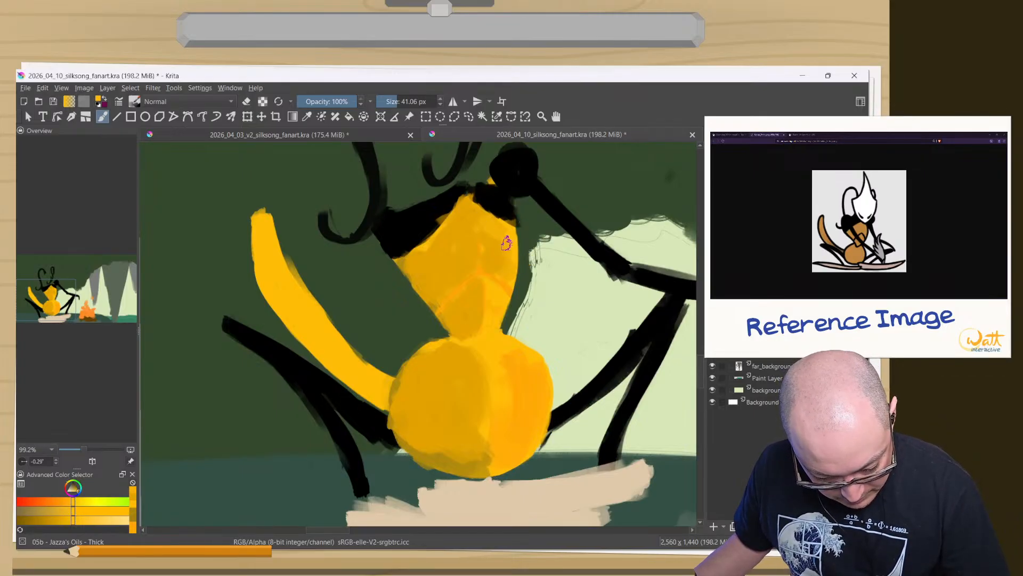
{"action": "left_click_drag", "start_coordinate": [507, 244], "coordinate": [489, 247]}
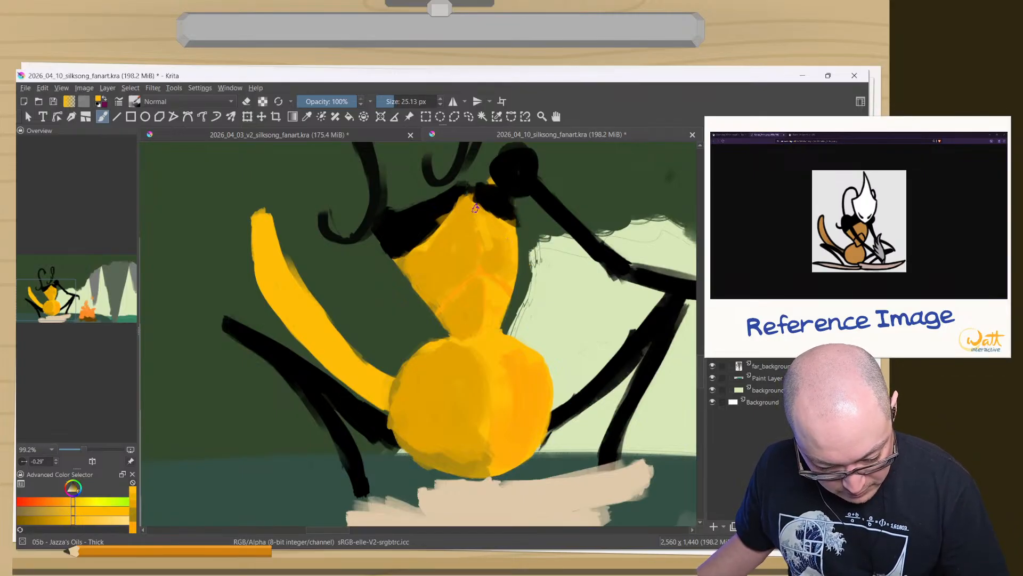
{"action": "mouse_move", "coordinate": [484, 222]}
{"action": "left_mouse_down"}
{"action": "mouse_move", "coordinate": [498, 273]}
{"action": "mouse_move", "coordinate": [489, 267]}
{"action": "mouse_move", "coordinate": [509, 280]}
{"action": "left_mouse_up"}
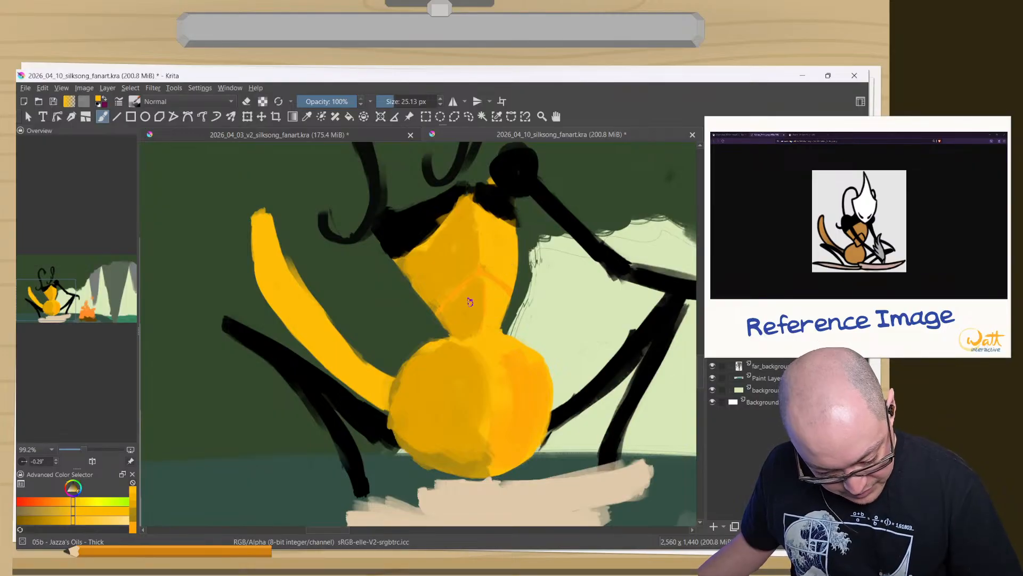
- Sample the torso's orange and repaint the centre line and the chevron beneath it, refining them at 21.86 px
{"action": "left_click", "coordinate": [479, 271], "text": "ctrl"}
{"action": "left_click_drag", "start_coordinate": [478, 271], "coordinate": [456, 290]}
{"action": "left_click", "coordinate": [486, 263], "text": "ctrl"}
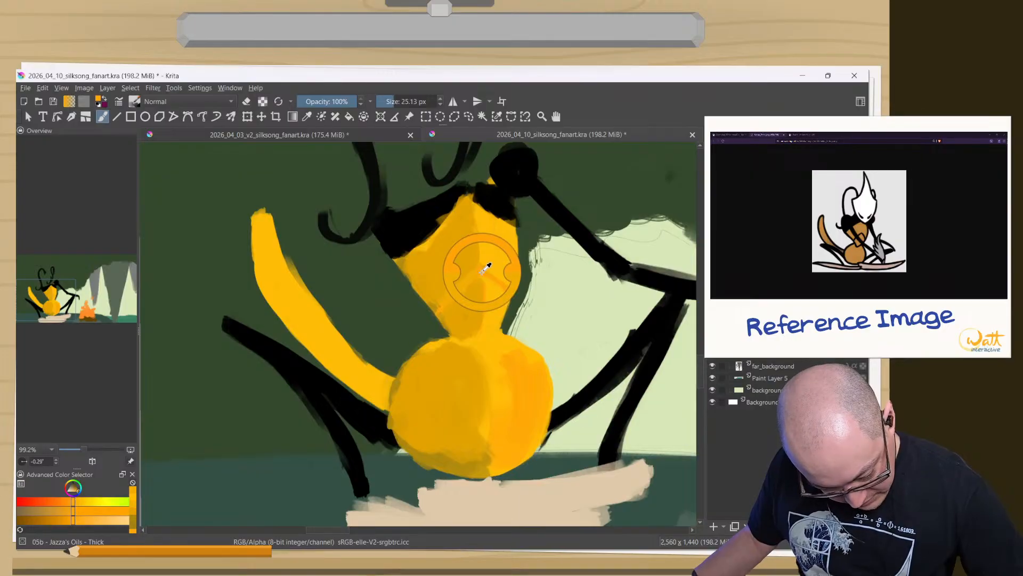
{"action": "left_click_drag", "start_coordinate": [476, 272], "coordinate": [454, 297]}
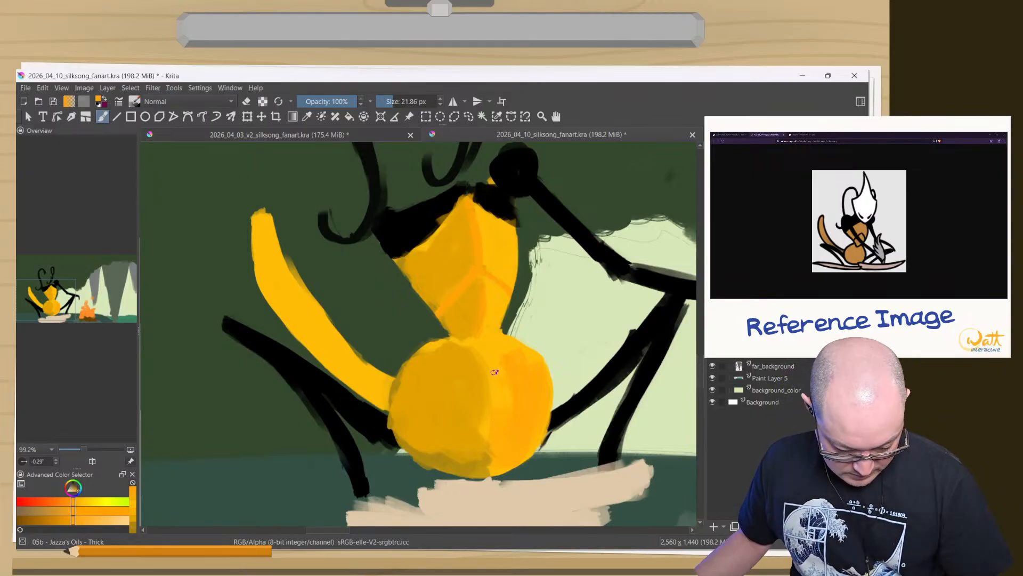
- Sample the abdomen's darker yellow and extend the shading across its middle up to the orange side with a 67.85 px brush
{"action": "left_click", "coordinate": [464, 367], "text": "ctrl"}
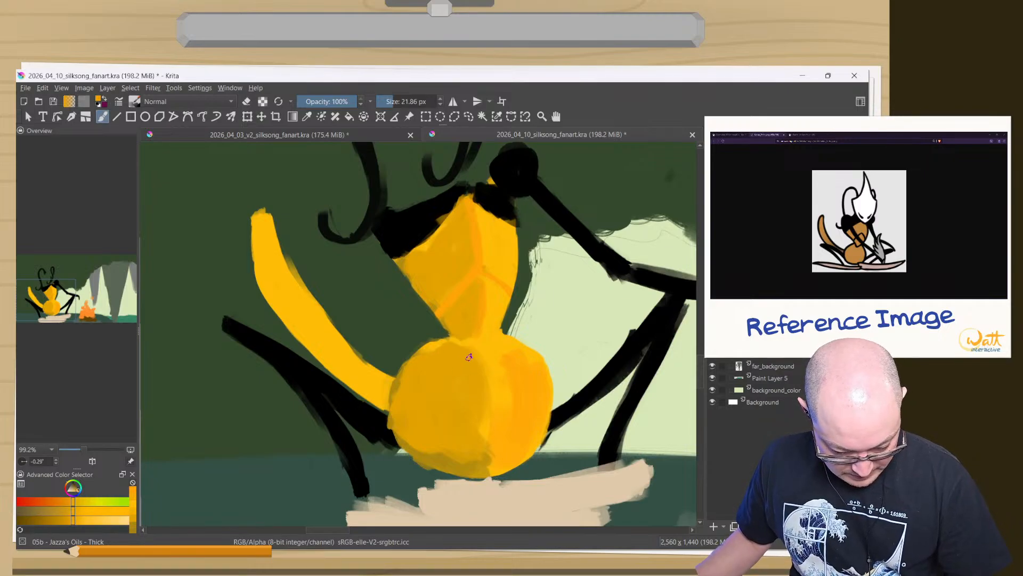
{"action": "mouse_move", "coordinate": [470, 357]}
{"action": "left_mouse_down"}
{"action": "mouse_move", "coordinate": [477, 363]}
{"action": "mouse_move", "coordinate": [456, 362]}
{"action": "mouse_move", "coordinate": [494, 377]}
{"action": "mouse_move", "coordinate": [498, 366]}
{"action": "mouse_move", "coordinate": [482, 356]}
{"action": "mouse_move", "coordinate": [494, 451]}
{"action": "mouse_move", "coordinate": [480, 393]}
{"action": "mouse_move", "coordinate": [450, 405]}
{"action": "mouse_move", "coordinate": [489, 359]}
{"action": "mouse_move", "coordinate": [514, 402]}
{"action": "left_mouse_up"}
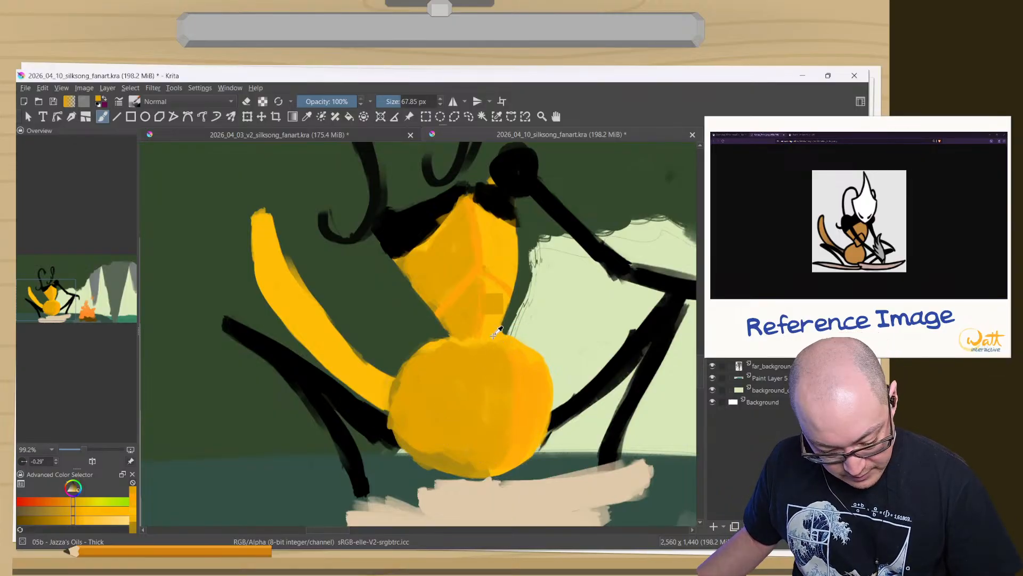
- Sample the torso's yellows, repaint the abdomen's orange side, add a bright yellow rim and clean up its upper edge at 9.33 px
{"action": "left_click", "coordinate": [494, 307], "text": "ctrl"}
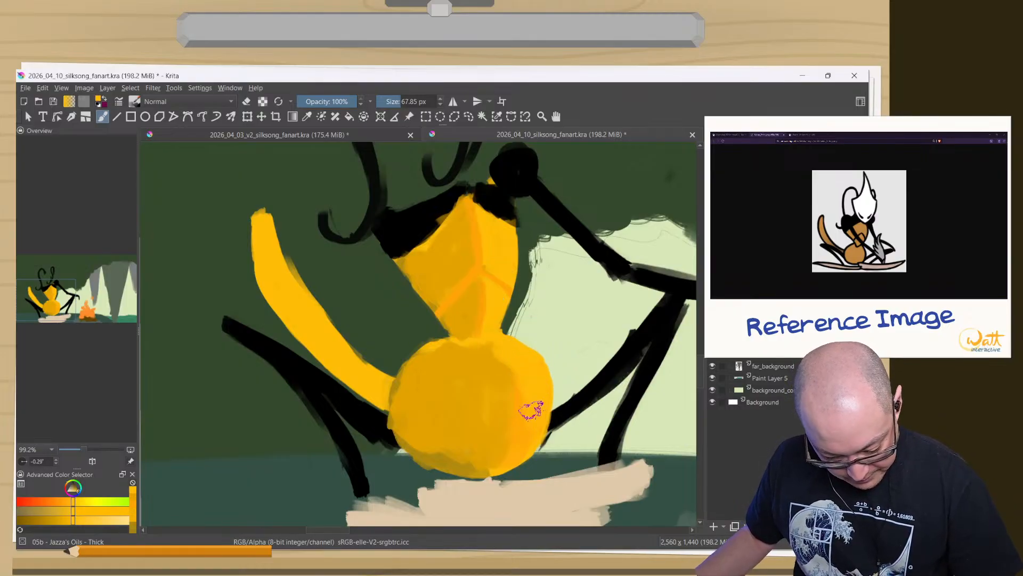
{"action": "left_click", "coordinate": [507, 239], "text": "ctrl"}
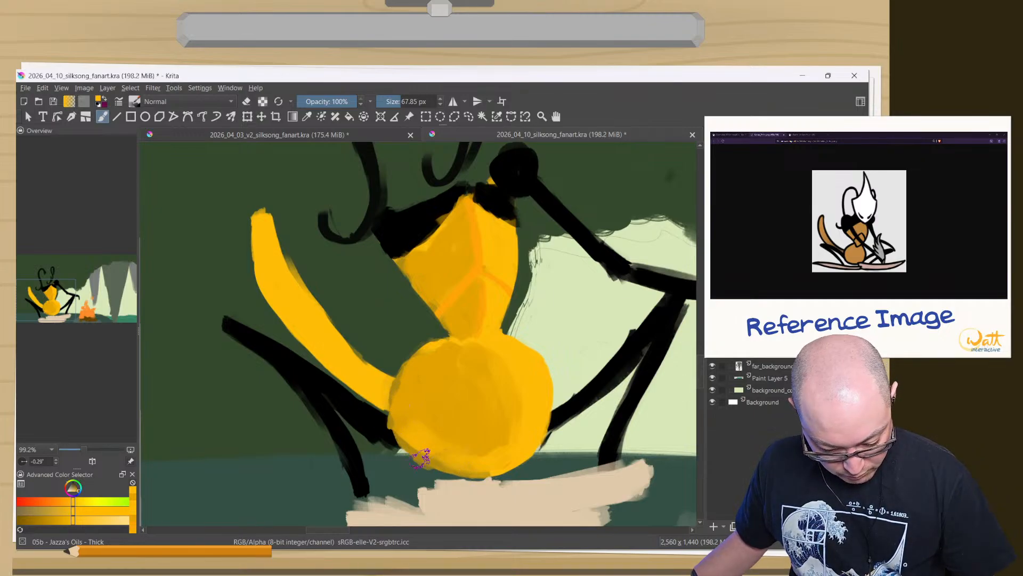
{"action": "left_click_drag", "start_coordinate": [497, 339], "coordinate": [473, 342], "text": "shift"}
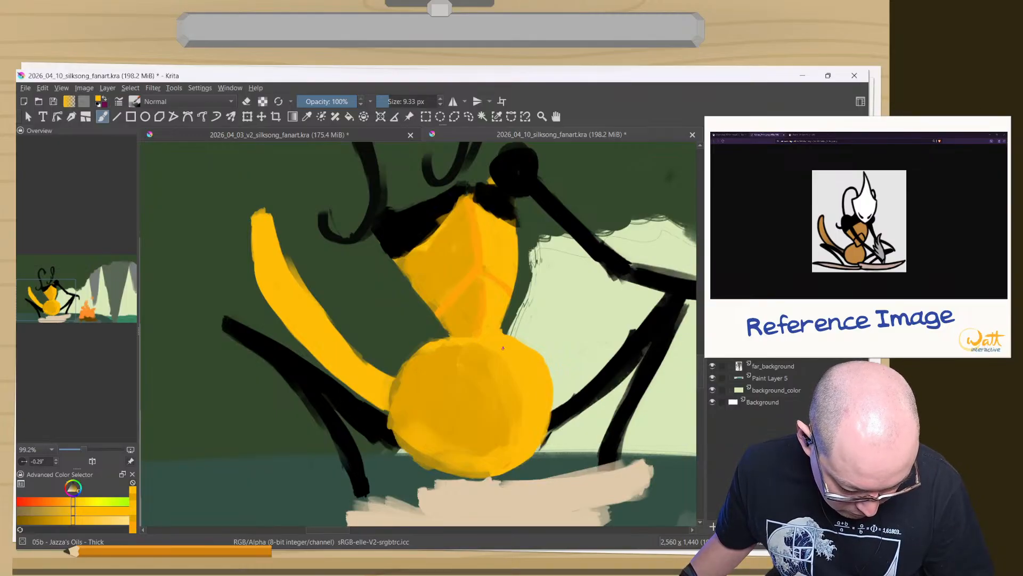
{"action": "mouse_move", "coordinate": [456, 364]}
{"action": "left_mouse_down"}
{"action": "mouse_move", "coordinate": [468, 354]}
{"action": "mouse_move", "coordinate": [440, 348]}
{"action": "left_mouse_up"}
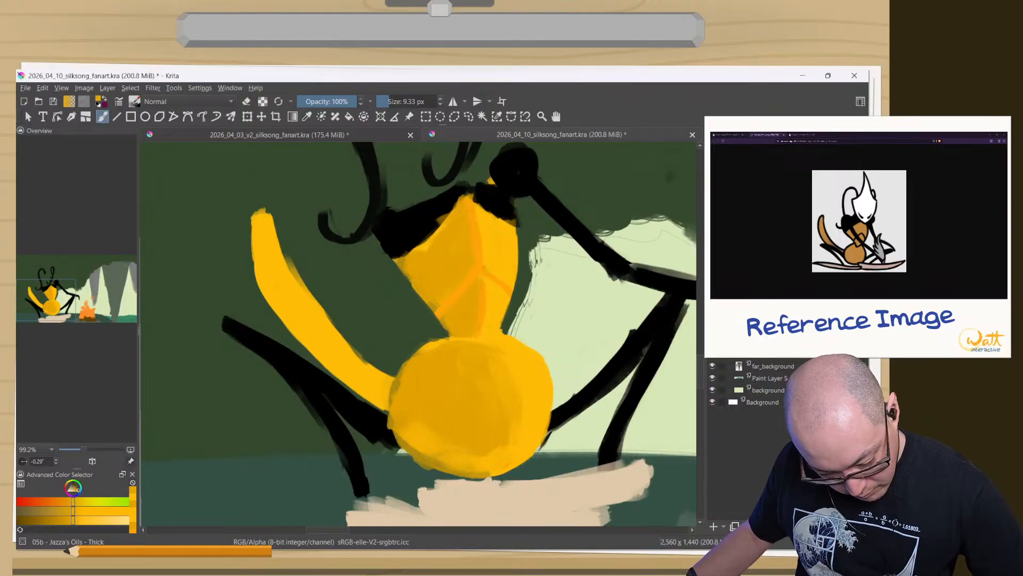
- Sample the torso's darker yellow, shade the tail along its length with a 66.11 px brush and undo the last stroke
{"action": "left_click", "coordinate": [481, 297], "text": "ctrl"}
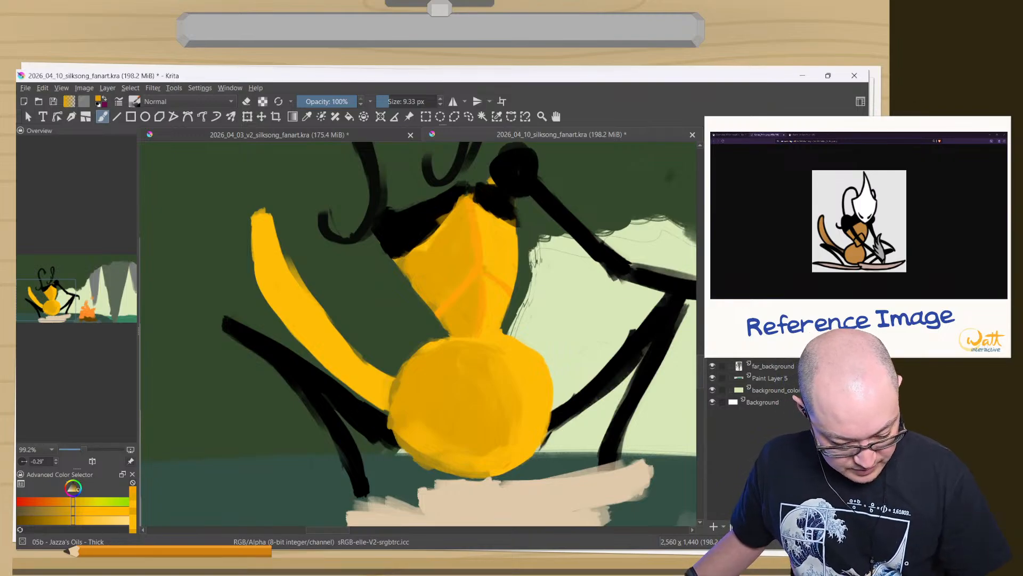
{"action": "left_click_drag", "start_coordinate": [344, 368], "coordinate": [377, 381]}
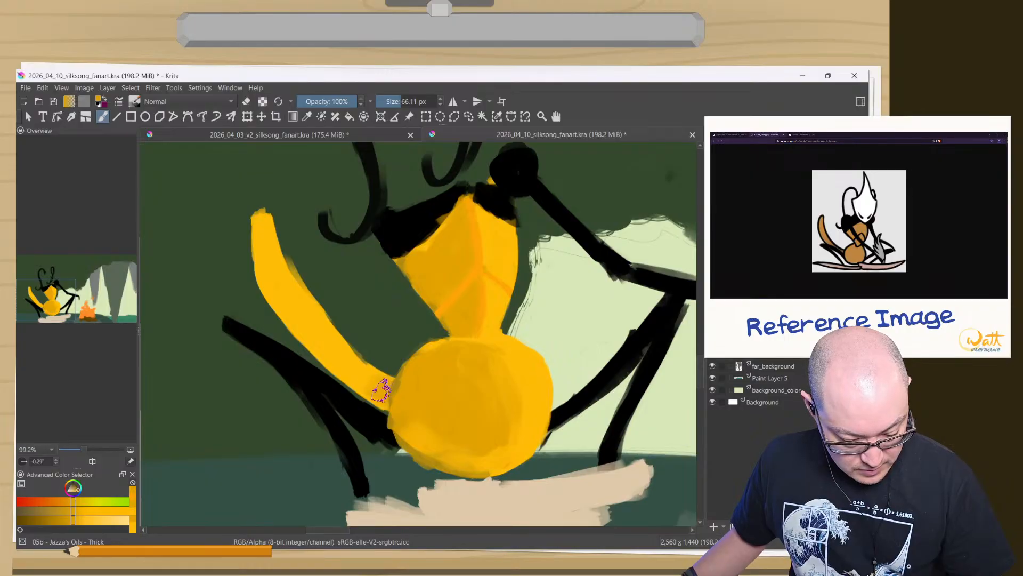
{"action": "left_click_drag", "start_coordinate": [381, 391], "coordinate": [340, 358]}
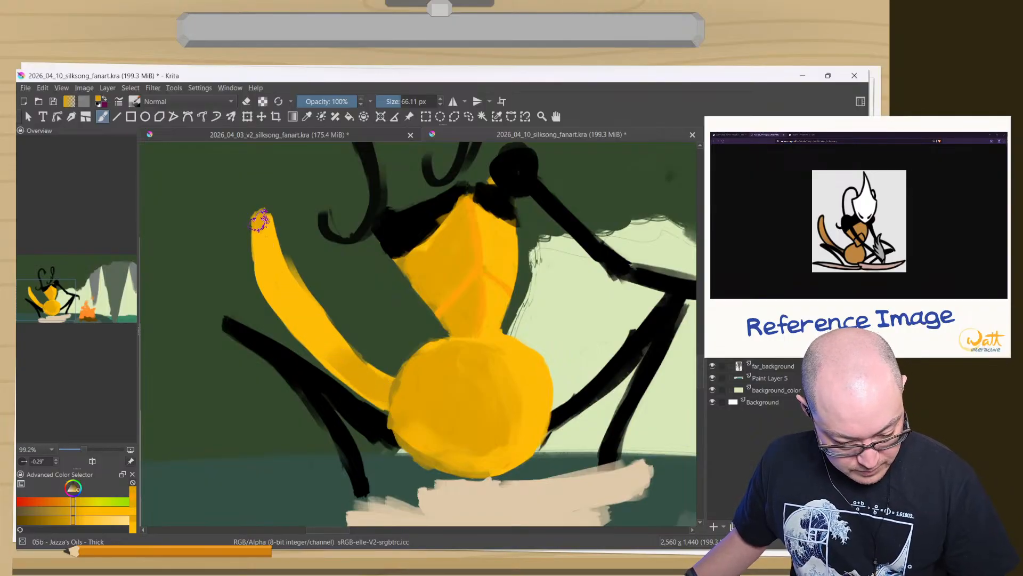
{"action": "mouse_move", "coordinate": [259, 220]}
{"action": "left_mouse_down"}
{"action": "mouse_move", "coordinate": [261, 227]}
{"action": "mouse_move", "coordinate": [283, 299]}
{"action": "mouse_move", "coordinate": [269, 253]}
{"action": "mouse_move", "coordinate": [317, 340]}
{"action": "mouse_move", "coordinate": [282, 278]}
{"action": "mouse_move", "coordinate": [337, 356]}
{"action": "left_mouse_up"}
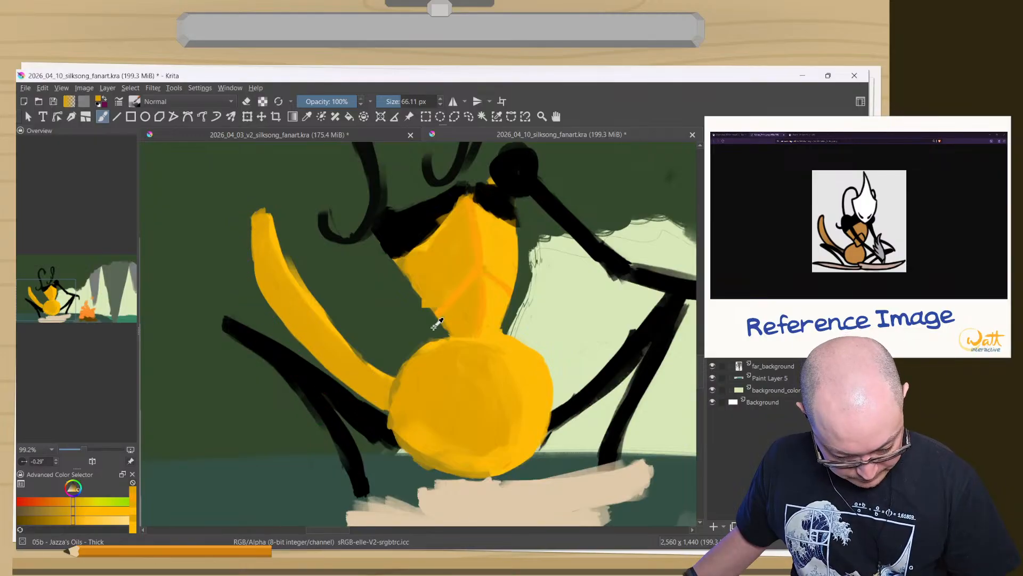
{"action": "key", "text": "ctrl+z"}
- Sample the yellow of the abdomen's lower rim and lighten the tail's outer lower edge with a 41.09 px brush
{"action": "left_click", "coordinate": [486, 231], "text": "ctrl"}
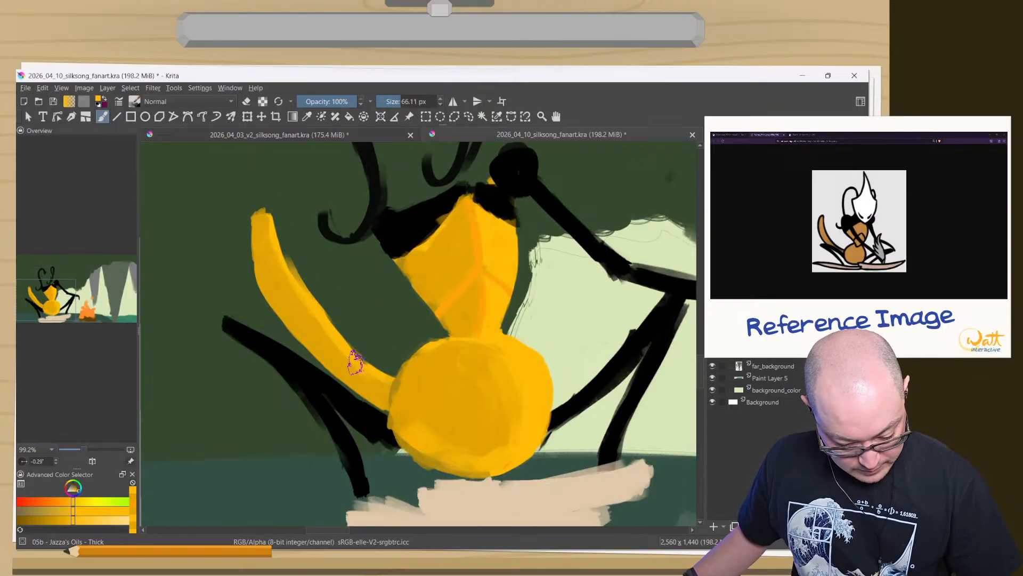
{"action": "left_click", "coordinate": [351, 369], "text": "ctrl"}
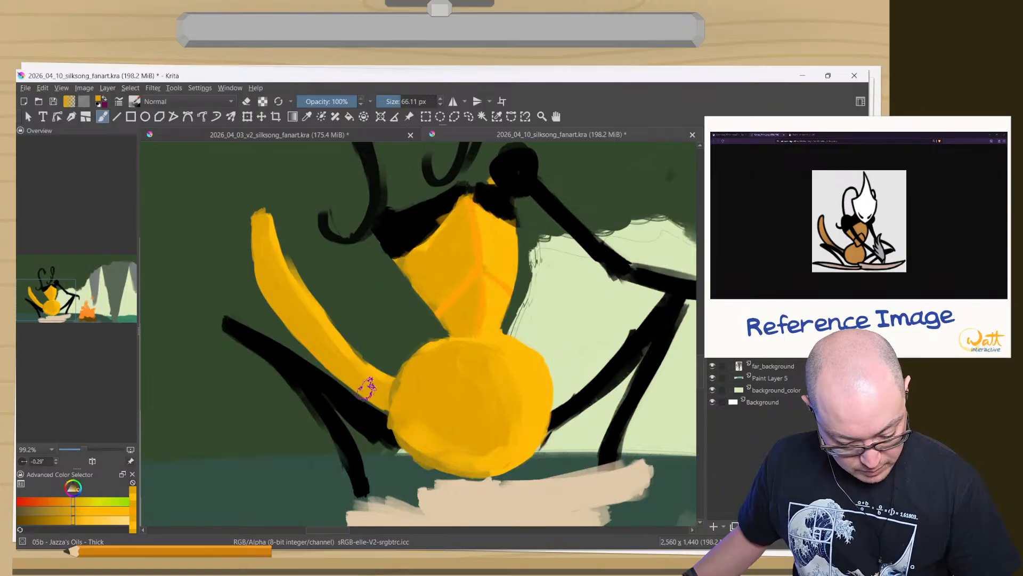
{"action": "left_click", "coordinate": [414, 449], "text": "ctrl"}
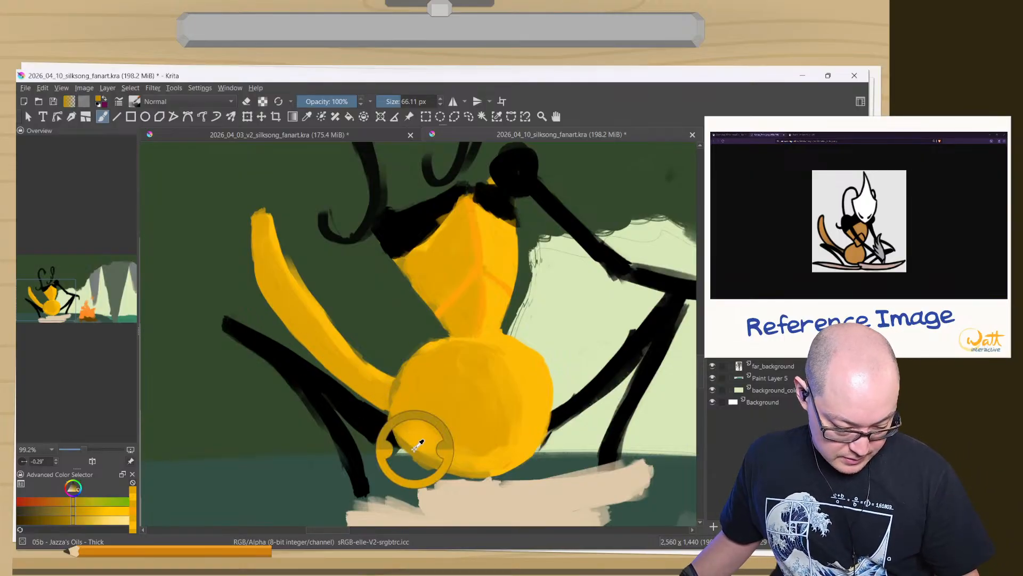
{"action": "left_click", "coordinate": [415, 450], "text": "ctrl"}
{"action": "left_click_drag", "start_coordinate": [334, 361], "coordinate": [321, 362]}
{"action": "left_click_drag", "start_coordinate": [253, 260], "coordinate": [293, 335]}
{"action": "left_click_drag", "start_coordinate": [267, 300], "coordinate": [389, 420]}
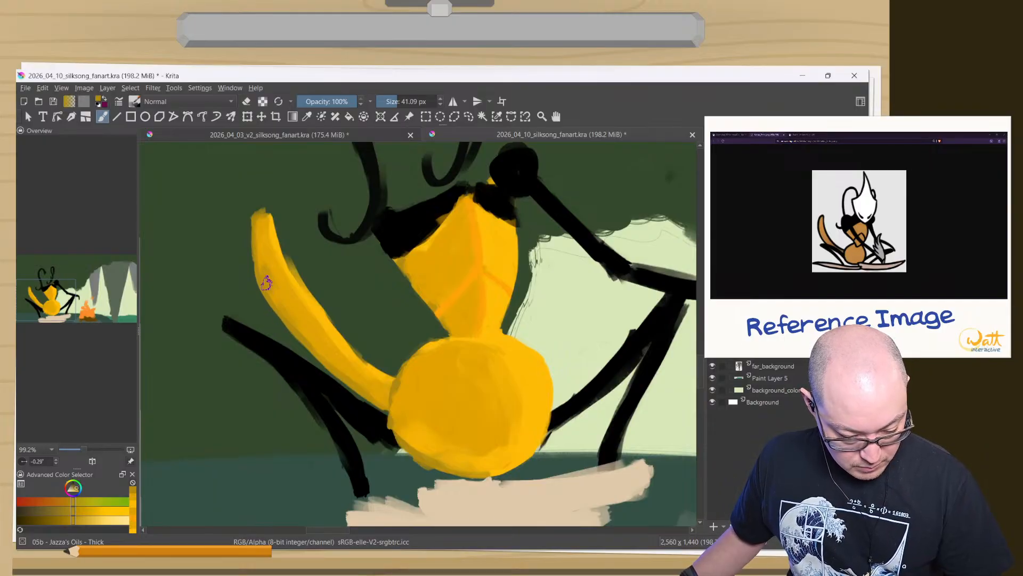
- Sample the tail's yellows and blend its darker middle into the lighter edges with the 41.09 px brush
{"action": "left_click", "coordinate": [314, 332], "text": "ctrl"}
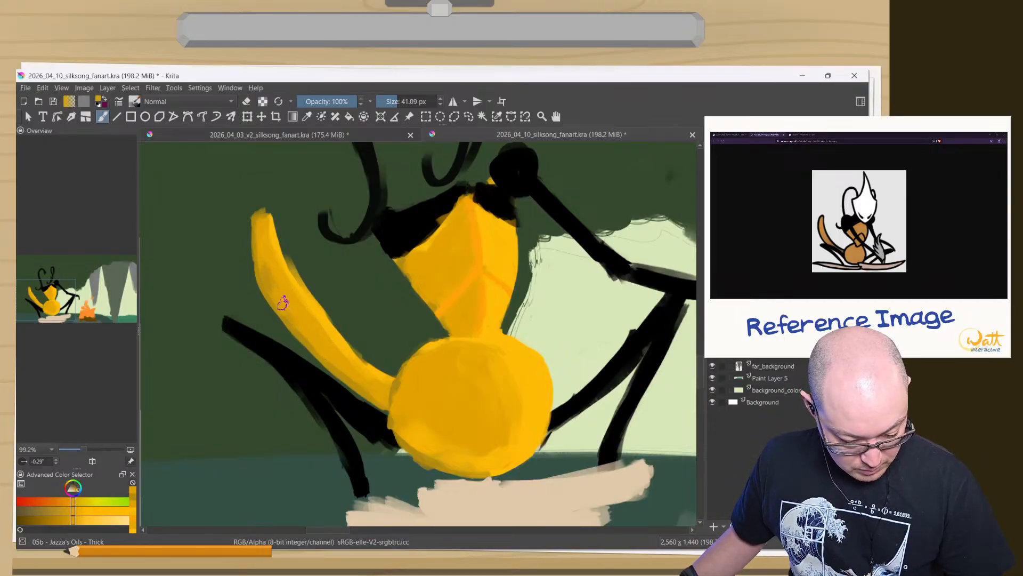
{"action": "left_click", "coordinate": [308, 334], "text": "ctrl"}
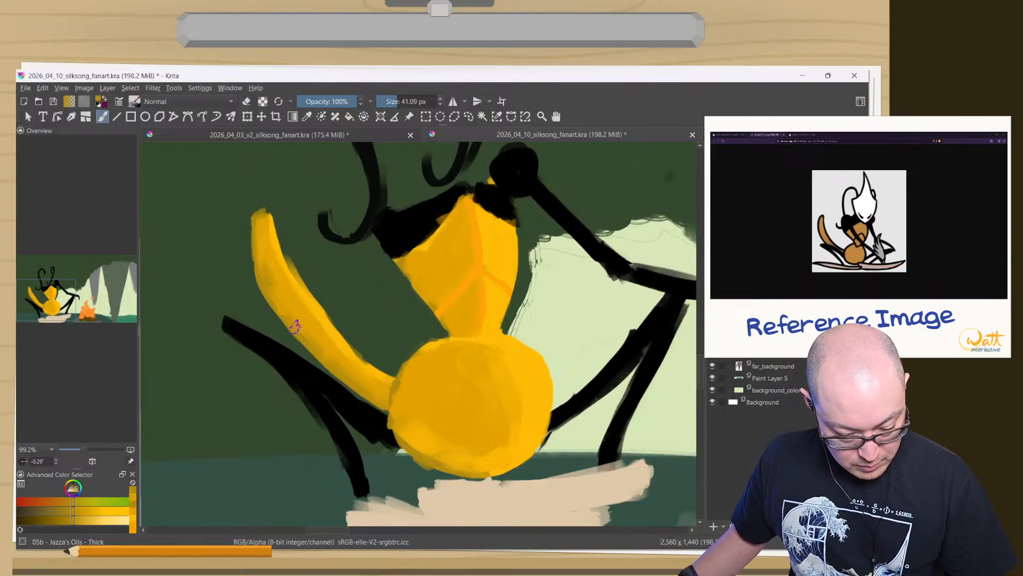
{"action": "left_click_drag", "start_coordinate": [290, 318], "coordinate": [259, 255]}
{"action": "left_click", "coordinate": [317, 323], "text": "ctrl"}
{"action": "left_click_drag", "start_coordinate": [318, 322], "coordinate": [344, 353]}
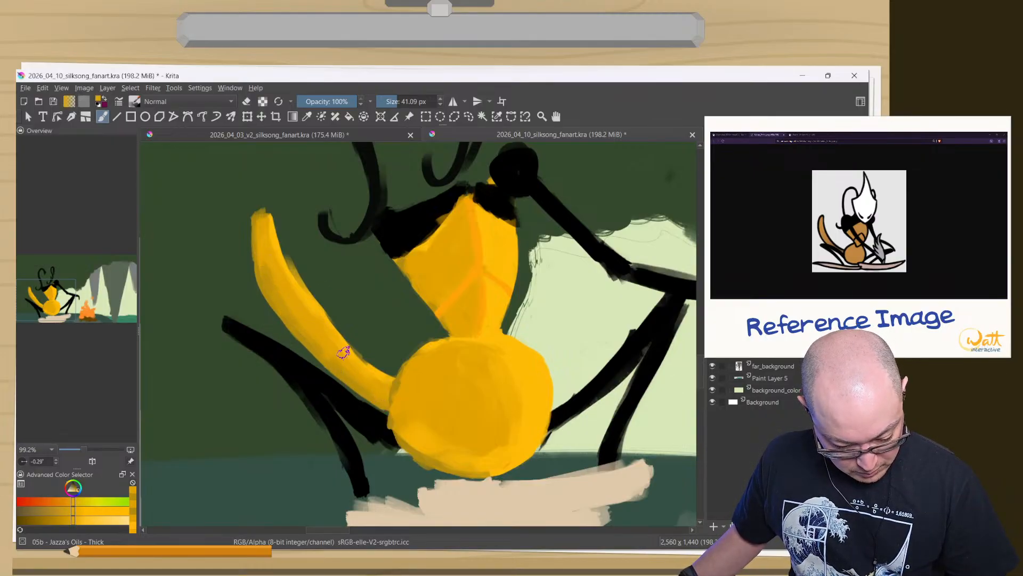
{"action": "mouse_move", "coordinate": [261, 258]}
{"action": "left_mouse_down"}
{"action": "mouse_move", "coordinate": [292, 333]}
{"action": "mouse_move", "coordinate": [301, 339]}
{"action": "mouse_move", "coordinate": [283, 300]}
{"action": "mouse_move", "coordinate": [319, 343]}
{"action": "mouse_move", "coordinate": [247, 228]}
{"action": "left_mouse_up"}
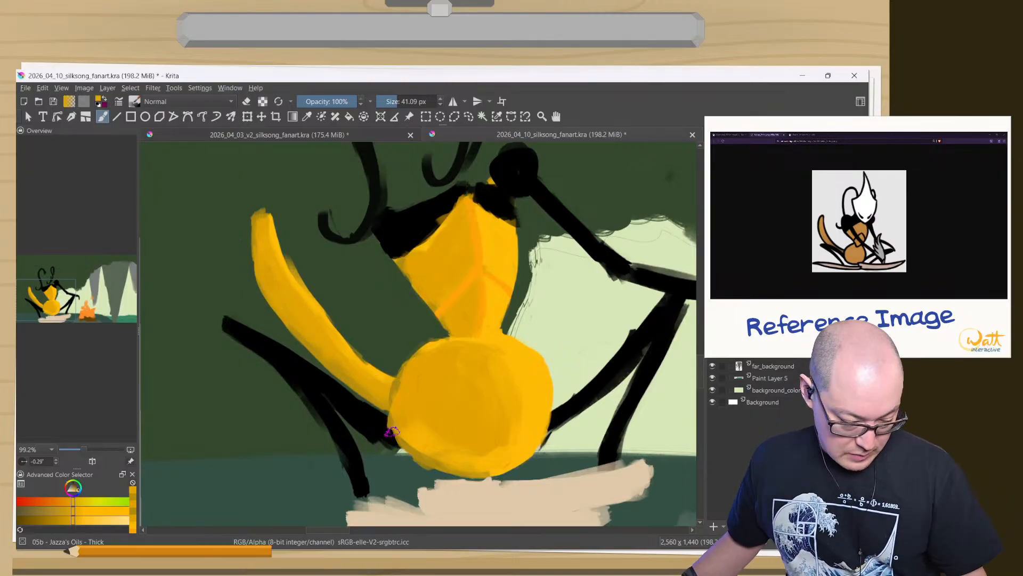
{"action": "left_click_drag", "start_coordinate": [315, 312], "coordinate": [317, 336]}
- Resample the tail's light and dark yellows and smooth the shading along its centre with a 28.16 px brush
{"action": "left_click", "coordinate": [313, 341], "text": "ctrl"}
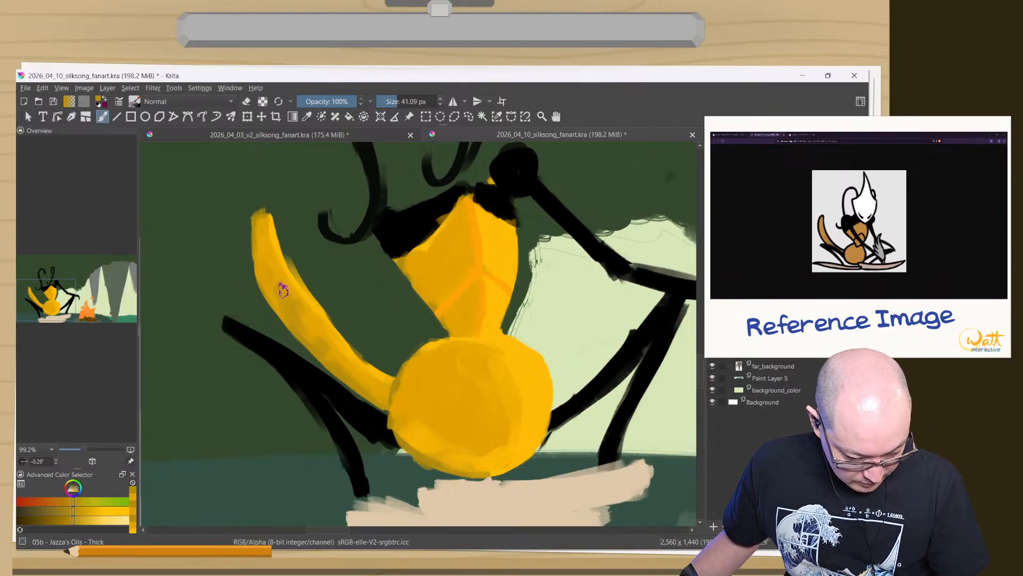
{"action": "left_click", "coordinate": [310, 322], "text": "ctrl"}
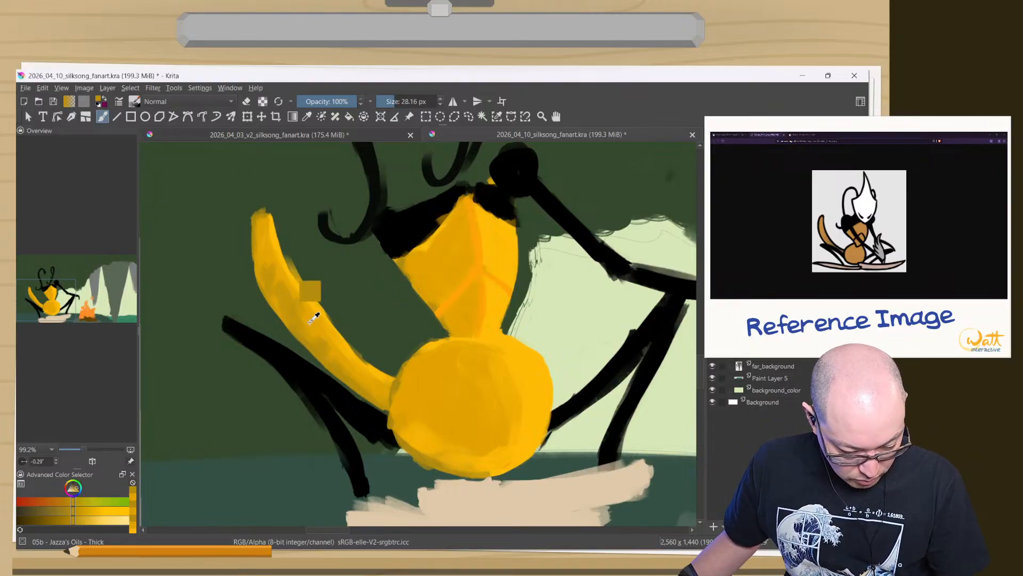
{"action": "left_click_drag", "start_coordinate": [307, 318], "coordinate": [269, 263]}
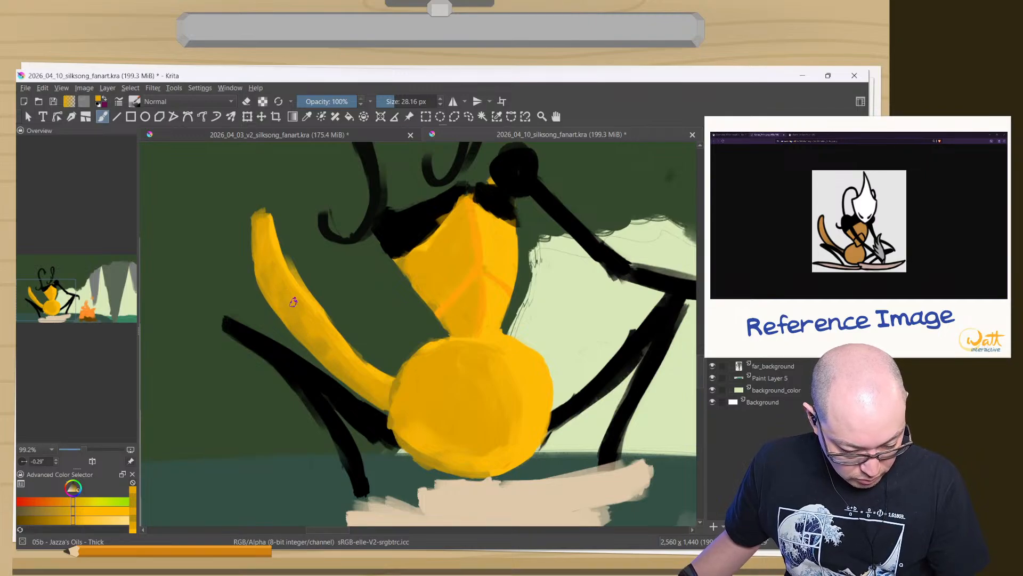
{"action": "left_click_drag", "start_coordinate": [294, 303], "coordinate": [352, 375]}
{"action": "left_click", "coordinate": [307, 317], "text": "ctrl"}
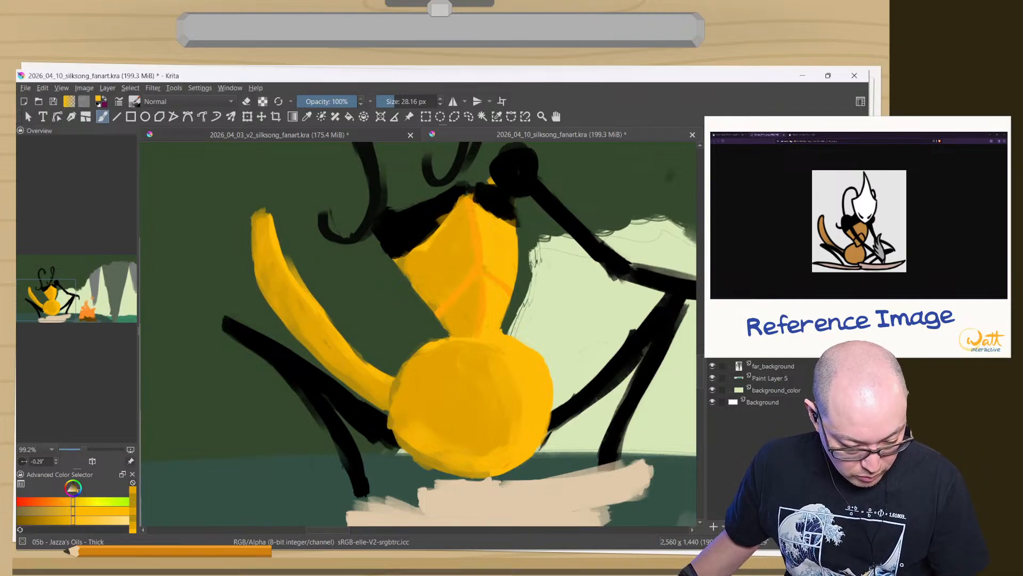
{"action": "left_click_drag", "start_coordinate": [311, 313], "coordinate": [266, 244]}
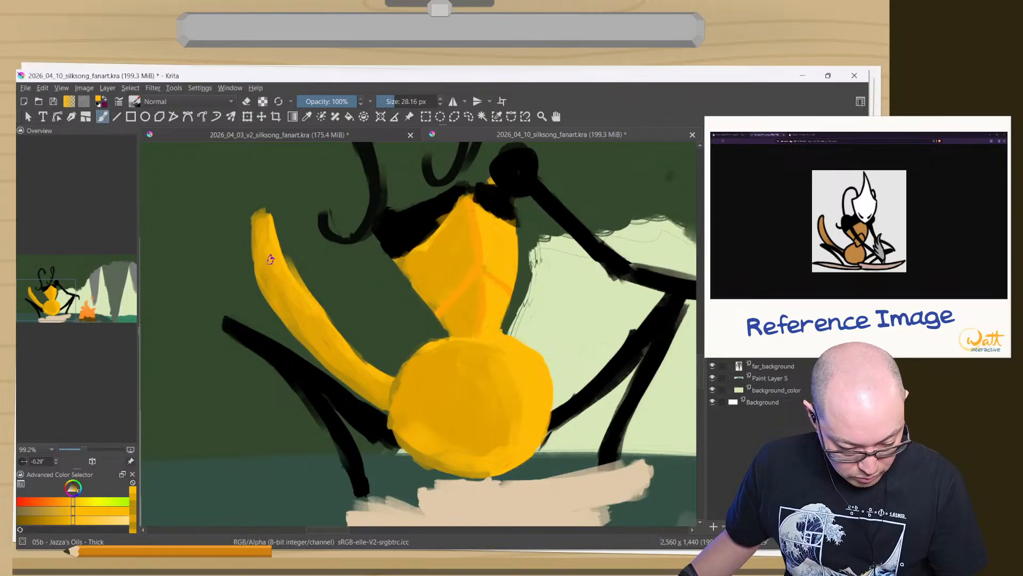
{"action": "mouse_move", "coordinate": [318, 325]}
{"action": "left_mouse_down"}
{"action": "mouse_move", "coordinate": [341, 361]}
{"action": "mouse_move", "coordinate": [386, 388]}
{"action": "mouse_move", "coordinate": [318, 345]}
{"action": "left_mouse_up"}
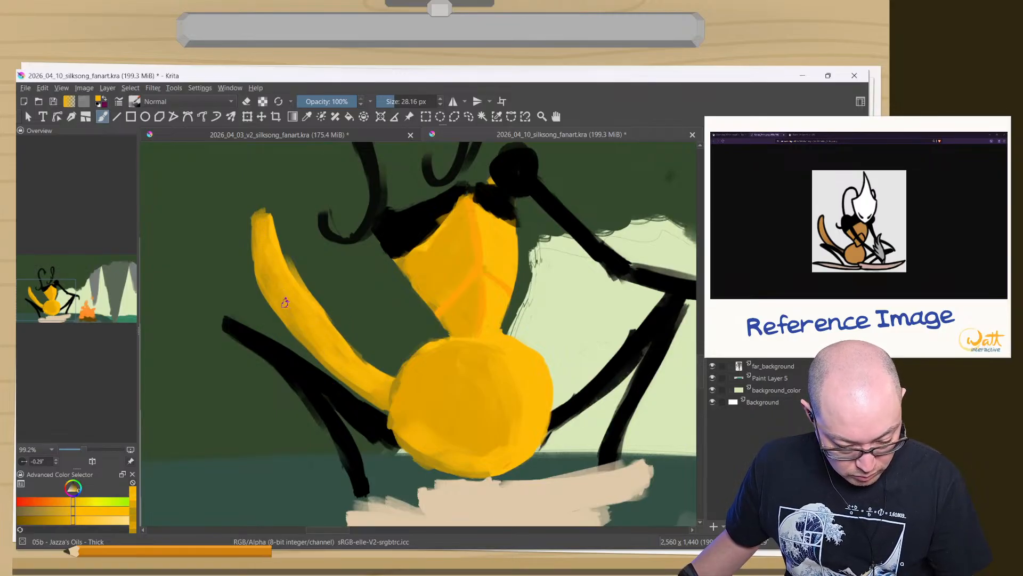
{"action": "left_click", "coordinate": [269, 284], "text": "ctrl"}
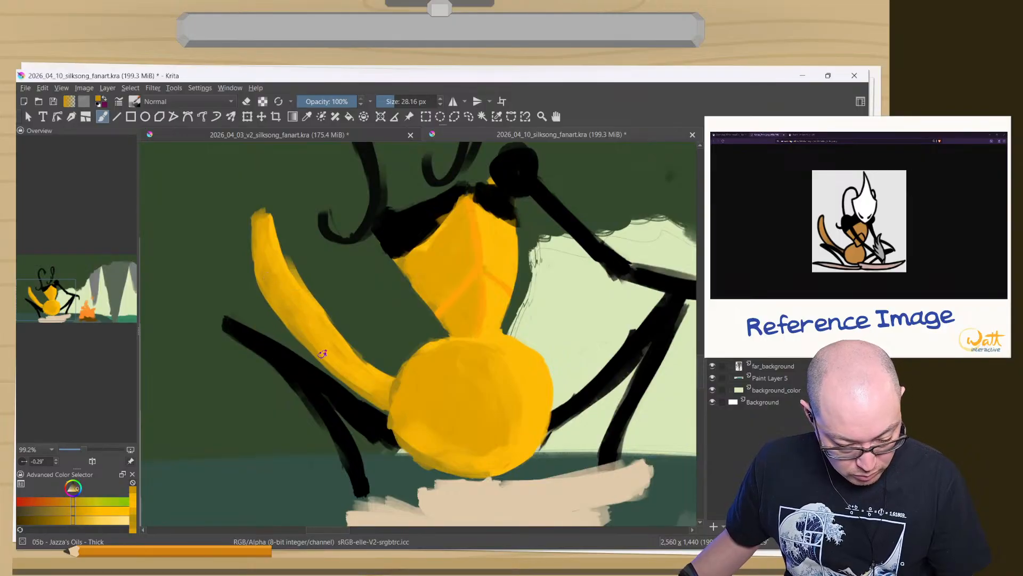
- Erase the tail's rough inner edge, then sample its bright yellow and repaint the upper inner edge and rounded tip at 28.16 px
{"action": "key", "text": "e"}
{"action": "mouse_move", "coordinate": [292, 267]}
{"action": "left_mouse_down"}
{"action": "mouse_move", "coordinate": [347, 340]}
{"action": "mouse_move", "coordinate": [374, 345]}
{"action": "left_mouse_up"}
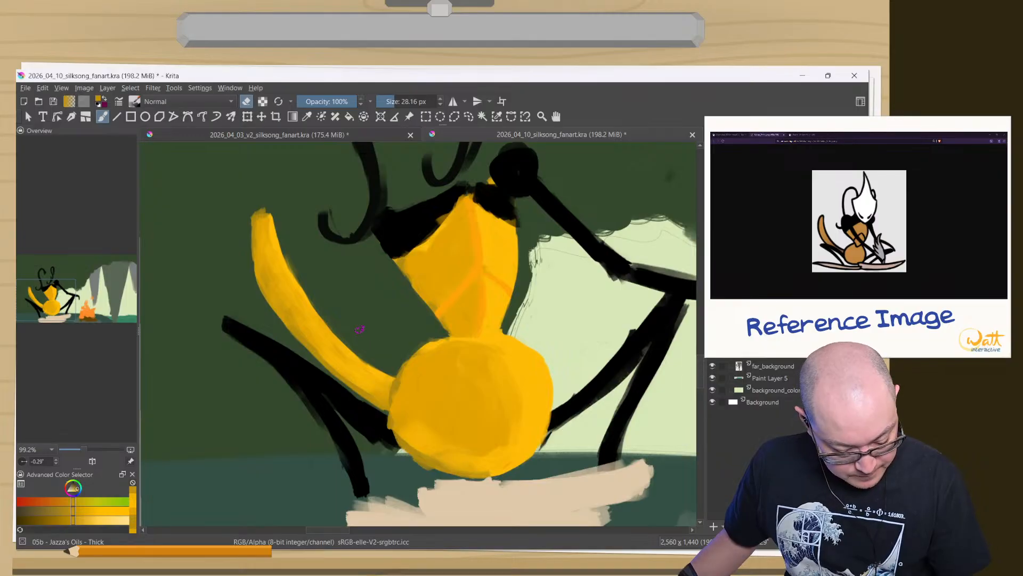
{"action": "left_click", "coordinate": [274, 243], "text": "ctrl"}
{"action": "key", "text": "e"}
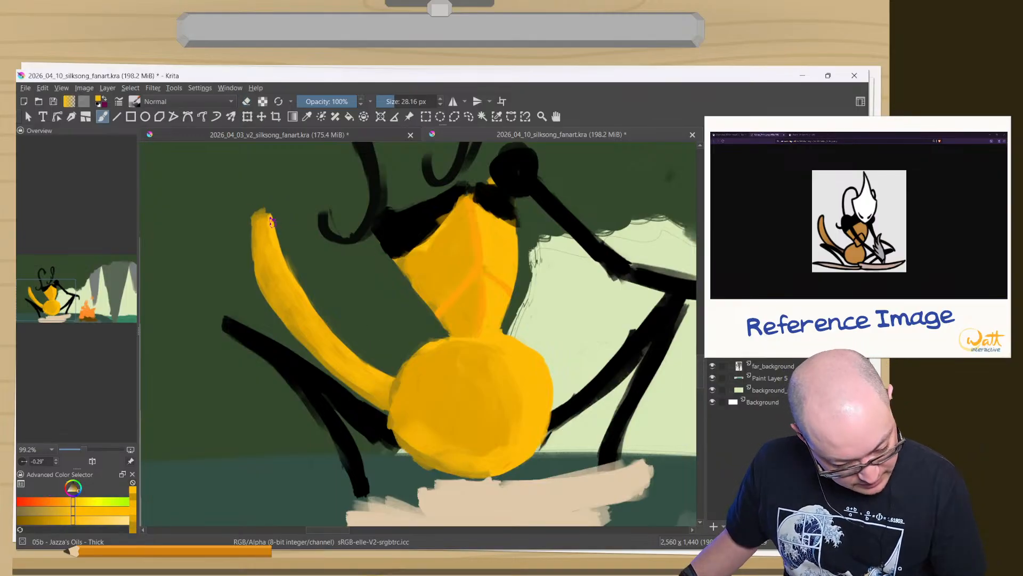
{"action": "left_click_drag", "start_coordinate": [276, 226], "coordinate": [284, 271]}
{"action": "left_click_drag", "start_coordinate": [274, 233], "coordinate": [300, 295]}
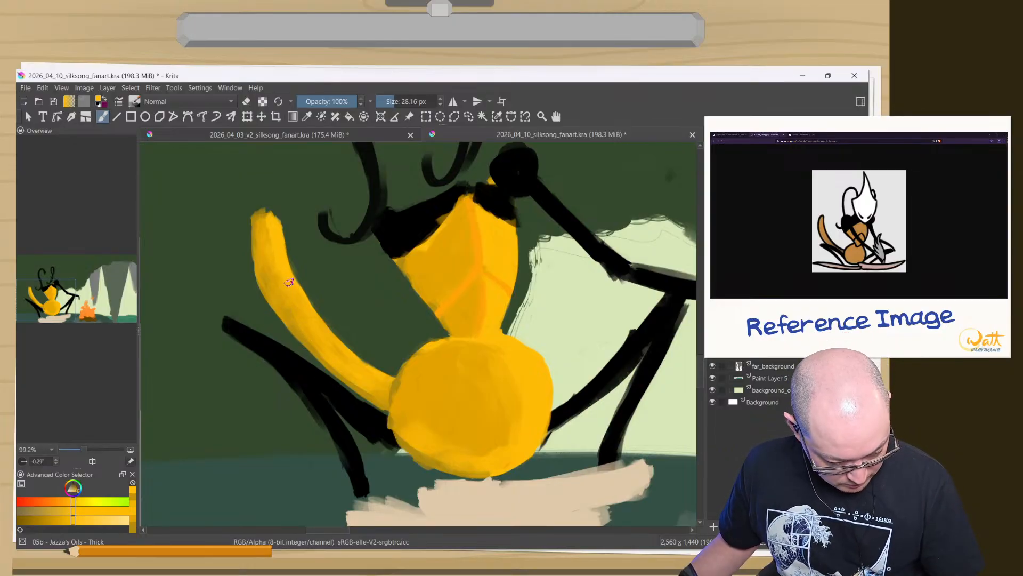
{"action": "mouse_move", "coordinate": [278, 243]}
{"action": "left_mouse_down"}
{"action": "mouse_move", "coordinate": [296, 300]}
{"action": "mouse_move", "coordinate": [292, 277]}
{"action": "mouse_move", "coordinate": [347, 361]}
{"action": "left_mouse_up"}
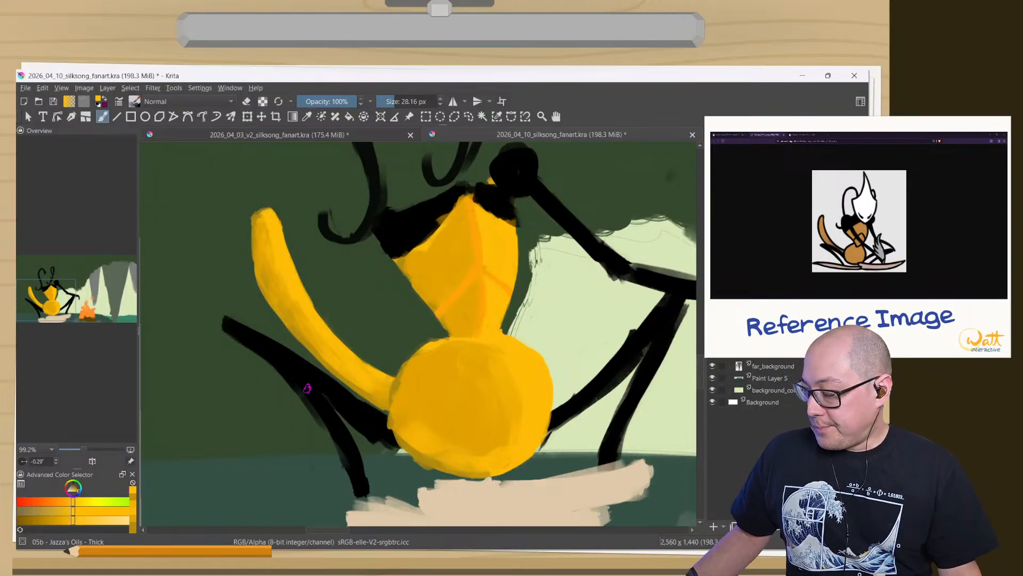
- Smooth the torso's shaded half with a 14.11 px brush and repaint its outer edge over the end of the orange chevron
{"action": "mouse_move", "coordinate": [313, 392]}
{"action": "left_mouse_down"}
{"action": "mouse_move", "coordinate": [263, 347]}
{"action": "mouse_move", "coordinate": [256, 356]}
{"action": "left_mouse_up"}
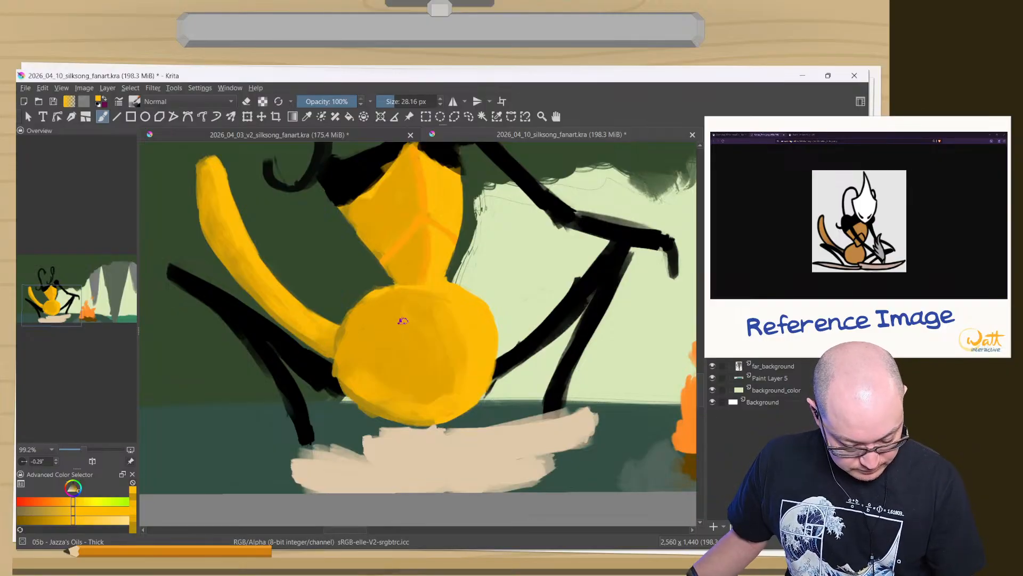
{"action": "left_click_drag", "start_coordinate": [427, 297], "coordinate": [435, 383]}
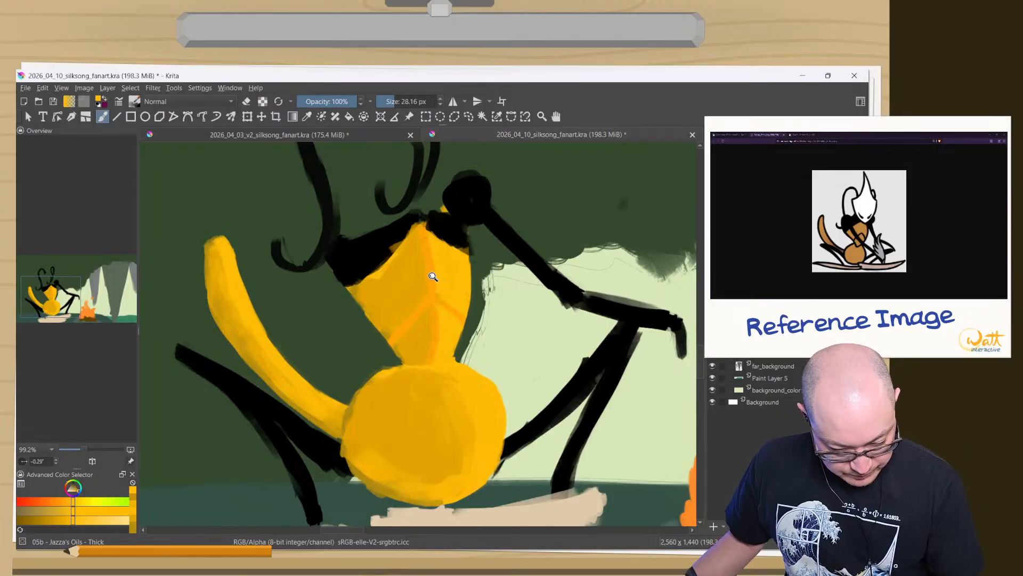
{"action": "left_click_drag", "start_coordinate": [433, 276], "coordinate": [393, 205]}
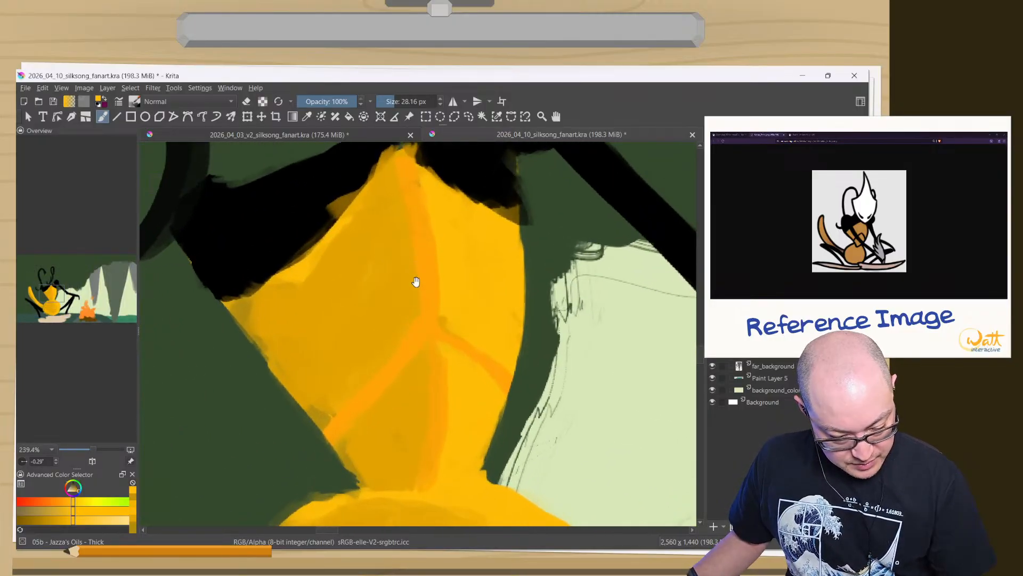
{"action": "left_click_drag", "start_coordinate": [455, 245], "coordinate": [447, 243]}
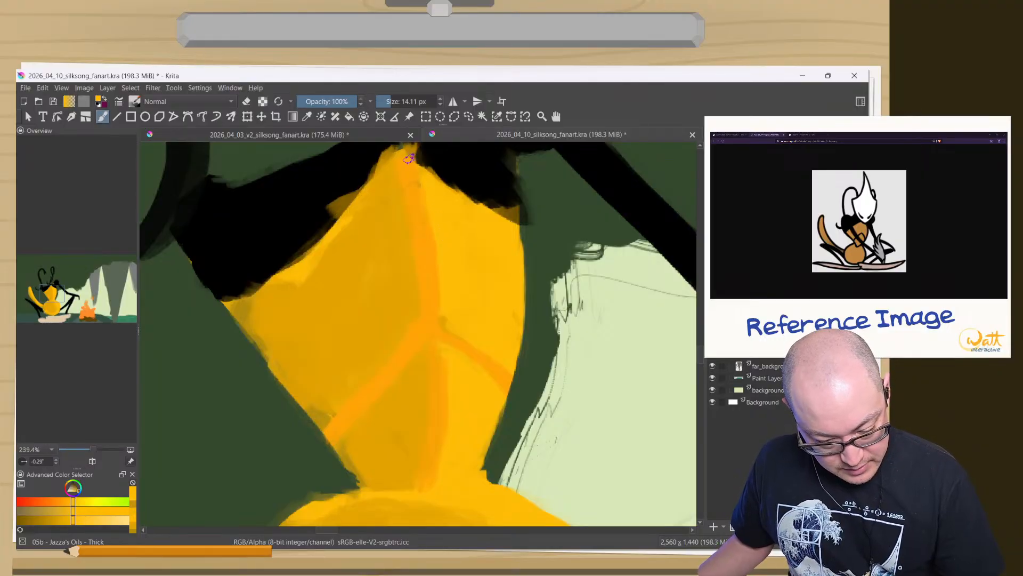
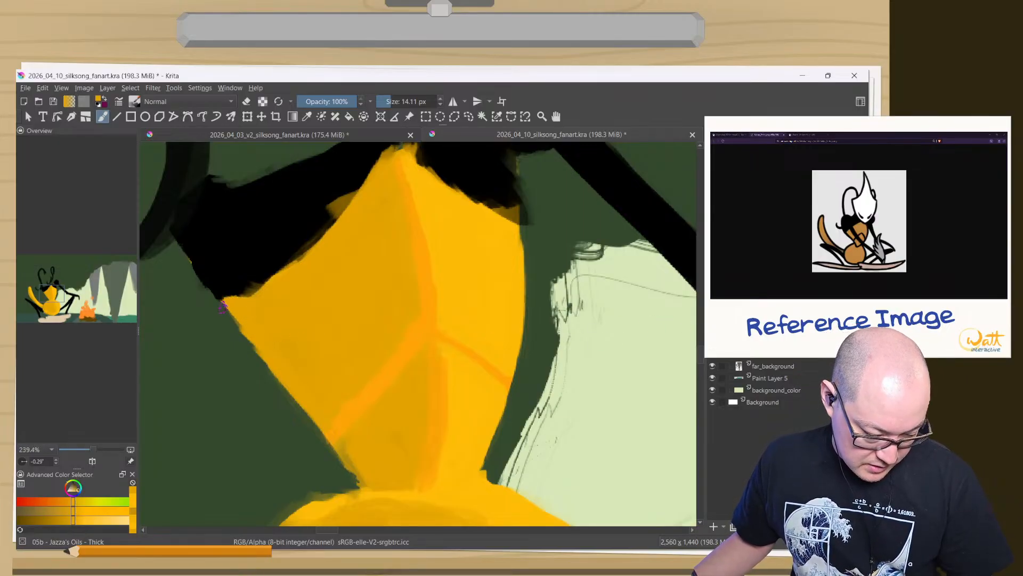
{"action": "left_click_drag", "start_coordinate": [247, 318], "coordinate": [345, 456]}
{"action": "left_click_drag", "start_coordinate": [321, 414], "coordinate": [351, 462]}
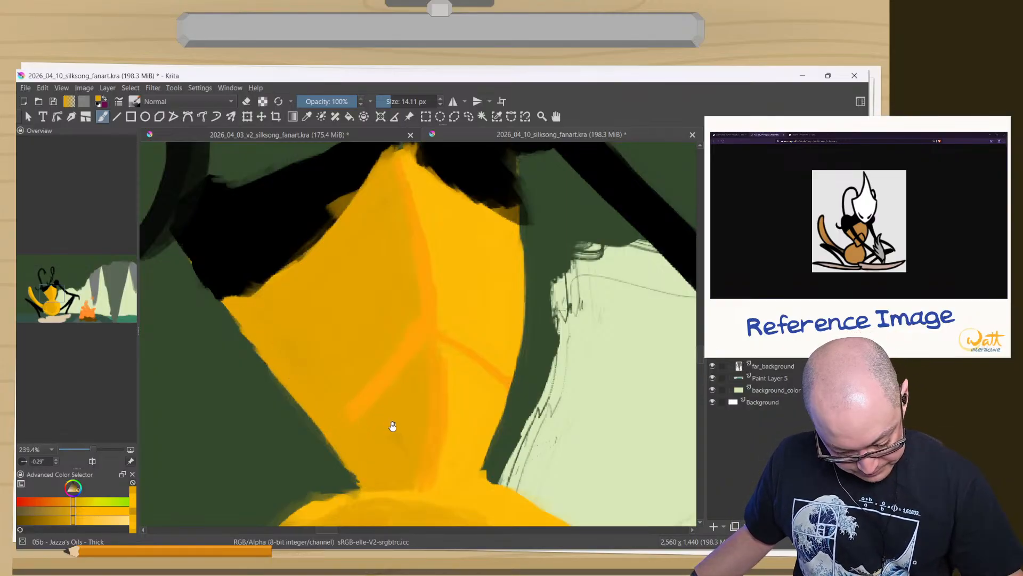
- Sample the lower torso's bright yellow and paint over the orange centre line beneath the chevron
{"action": "mouse_move", "coordinate": [393, 425]}
{"action": "left_mouse_down"}
{"action": "mouse_move", "coordinate": [394, 438]}
{"action": "mouse_move", "coordinate": [417, 348]}
{"action": "left_mouse_up"}
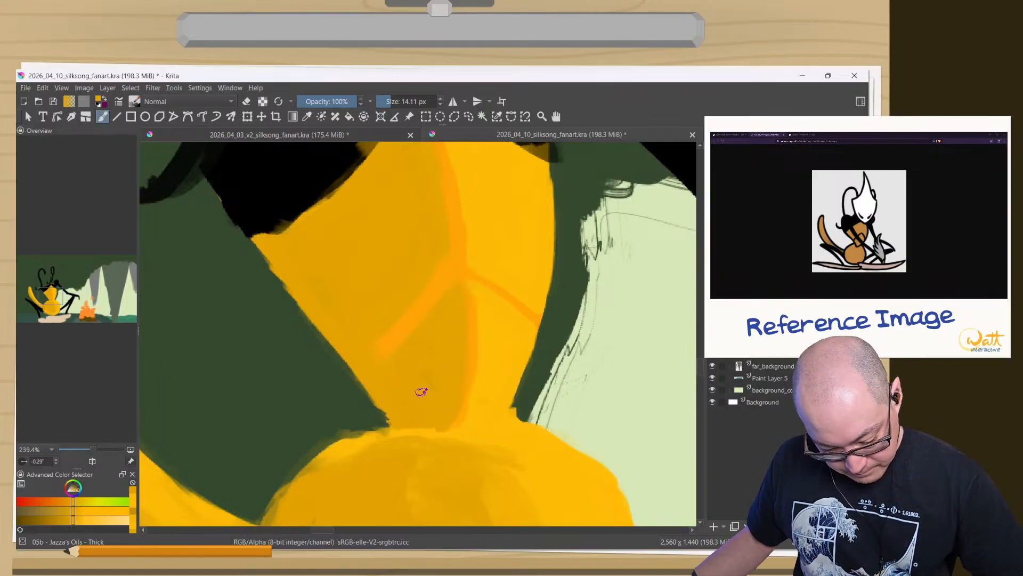
{"action": "left_click", "coordinate": [492, 361], "text": "ctrl"}
{"action": "mouse_move", "coordinate": [473, 296]}
{"action": "left_mouse_down"}
{"action": "mouse_move", "coordinate": [479, 327]}
{"action": "mouse_move", "coordinate": [460, 430]}
{"action": "left_mouse_up"}
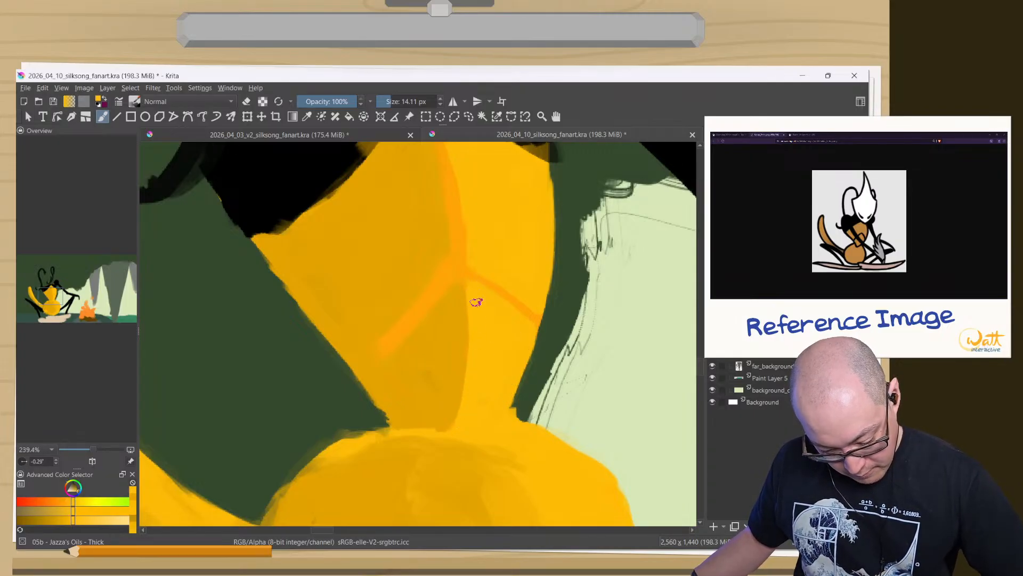
- Sample the torso's darker yellow and paint over the orange centre line above the chevron
{"action": "mouse_move", "coordinate": [461, 221]}
{"action": "left_mouse_down"}
{"action": "mouse_move", "coordinate": [500, 318]}
{"action": "mouse_move", "coordinate": [492, 334]}
{"action": "left_mouse_up"}
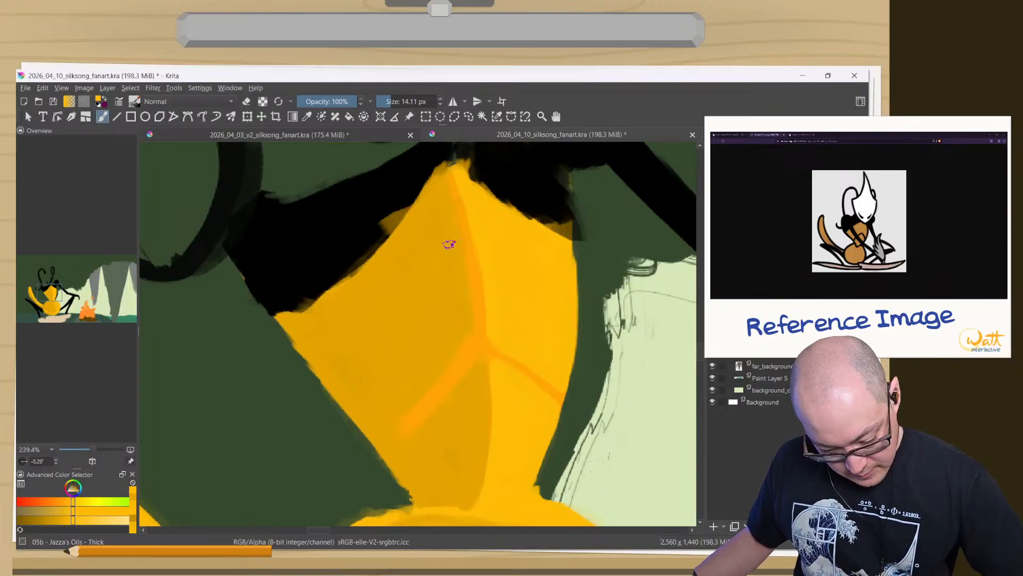
{"action": "left_click", "coordinate": [445, 286], "text": "ctrl"}
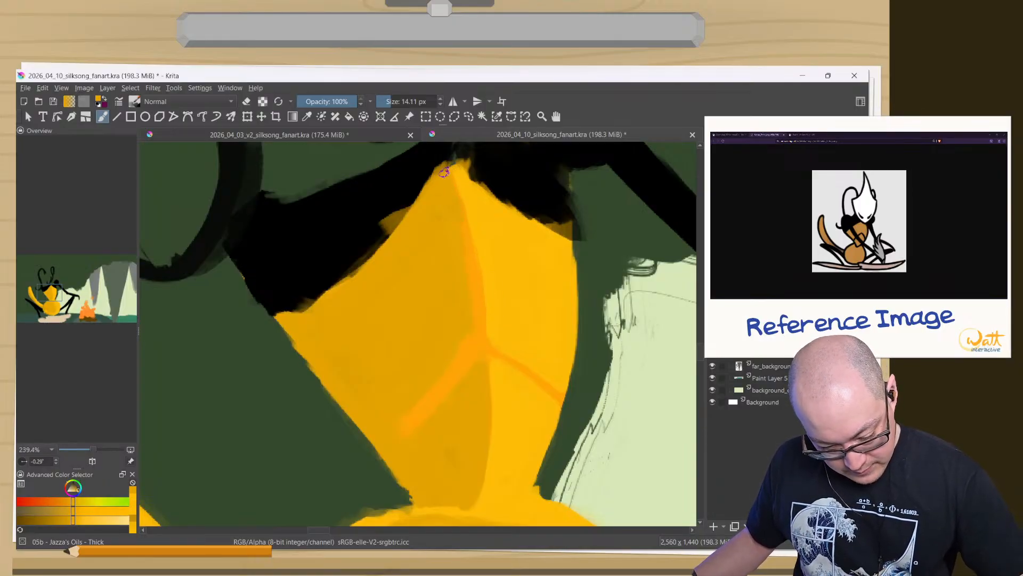
{"action": "left_click_drag", "start_coordinate": [445, 172], "coordinate": [474, 277]}
{"action": "left_click_drag", "start_coordinate": [454, 199], "coordinate": [474, 290]}
{"action": "left_click_drag", "start_coordinate": [464, 233], "coordinate": [477, 314]}
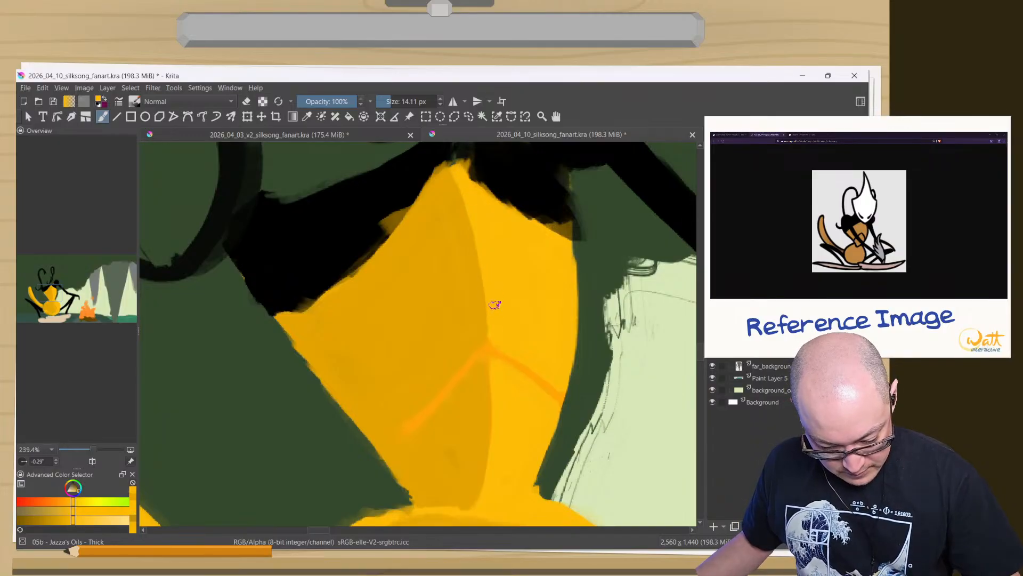
- Trim the chevron's orange arm on the torso's shaded half, then paint a bright yellow line along it with a 6.01 px brush
{"action": "left_click_drag", "start_coordinate": [467, 343], "coordinate": [385, 282]}
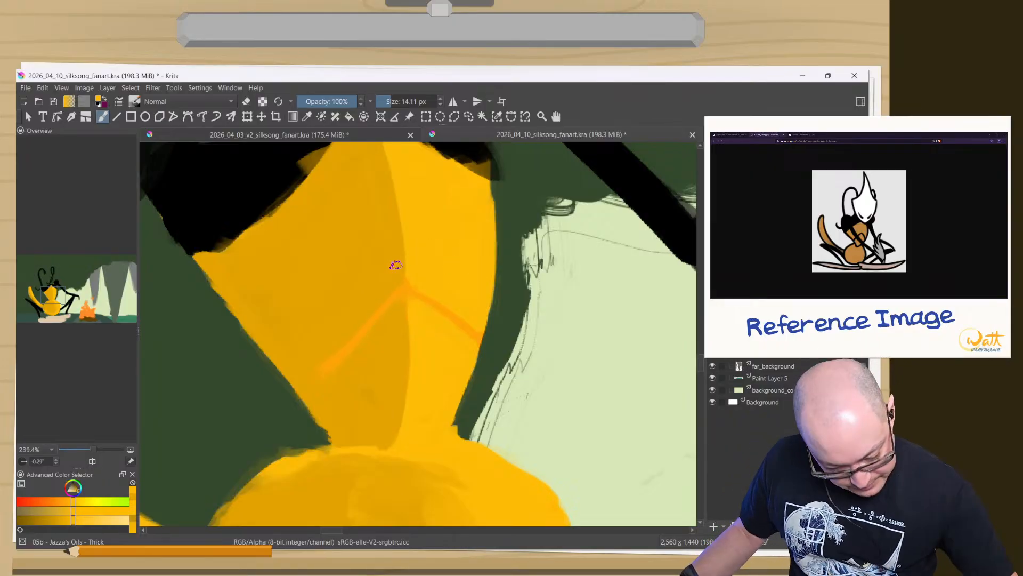
{"action": "mouse_move", "coordinate": [392, 282]}
{"action": "left_mouse_down"}
{"action": "mouse_move", "coordinate": [390, 263]}
{"action": "mouse_move", "coordinate": [424, 210]}
{"action": "left_mouse_up"}
{"action": "left_click_drag", "start_coordinate": [387, 333], "coordinate": [510, 222]}
{"action": "left_click_drag", "start_coordinate": [513, 220], "coordinate": [434, 317]}
{"action": "left_click_drag", "start_coordinate": [473, 271], "coordinate": [372, 367]}
{"action": "mouse_move", "coordinate": [427, 320]}
{"action": "left_mouse_down"}
{"action": "mouse_move", "coordinate": [265, 457]}
{"action": "mouse_move", "coordinate": [355, 386]}
{"action": "mouse_move", "coordinate": [551, 181]}
{"action": "mouse_move", "coordinate": [516, 223]}
{"action": "left_mouse_up"}
{"action": "left_click", "coordinate": [557, 195], "text": "ctrl"}
{"action": "left_click_drag", "start_coordinate": [518, 170], "coordinate": [519, 190]}
{"action": "key", "text": "ctrl+z"}
{"action": "mouse_move", "coordinate": [513, 228]}
{"action": "left_mouse_down"}
{"action": "mouse_move", "coordinate": [310, 440]}
{"action": "mouse_move", "coordinate": [266, 471]}
{"action": "left_mouse_up"}
- Sample the darker yellow and cover the remaining orange beneath the bright line on the shaded half
{"action": "left_click", "coordinate": [485, 278]}
{"action": "left_click", "coordinate": [484, 310], "text": "ctrl"}
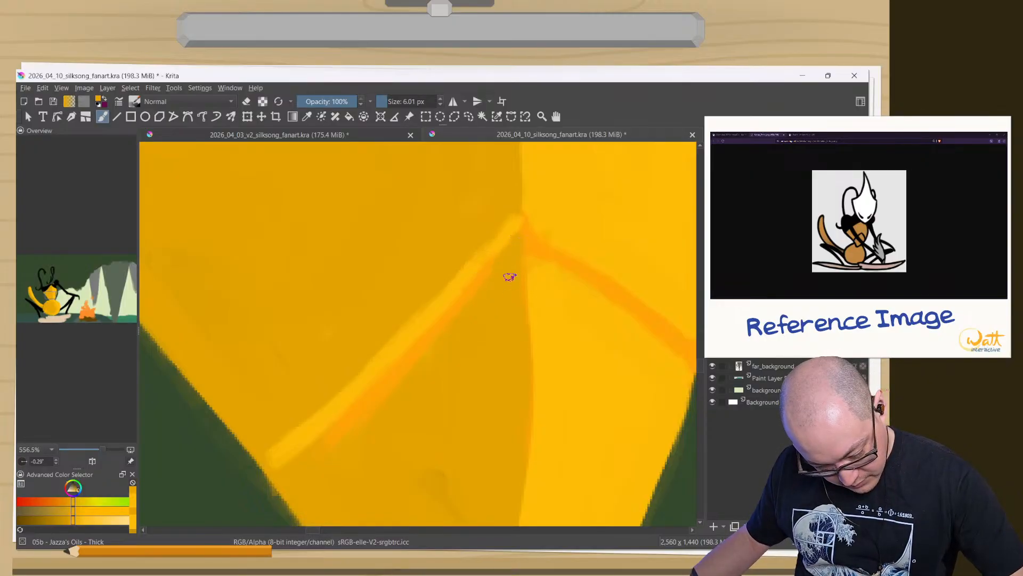
{"action": "left_click_drag", "start_coordinate": [512, 247], "coordinate": [415, 364]}
{"action": "left_click_drag", "start_coordinate": [490, 269], "coordinate": [415, 347]}
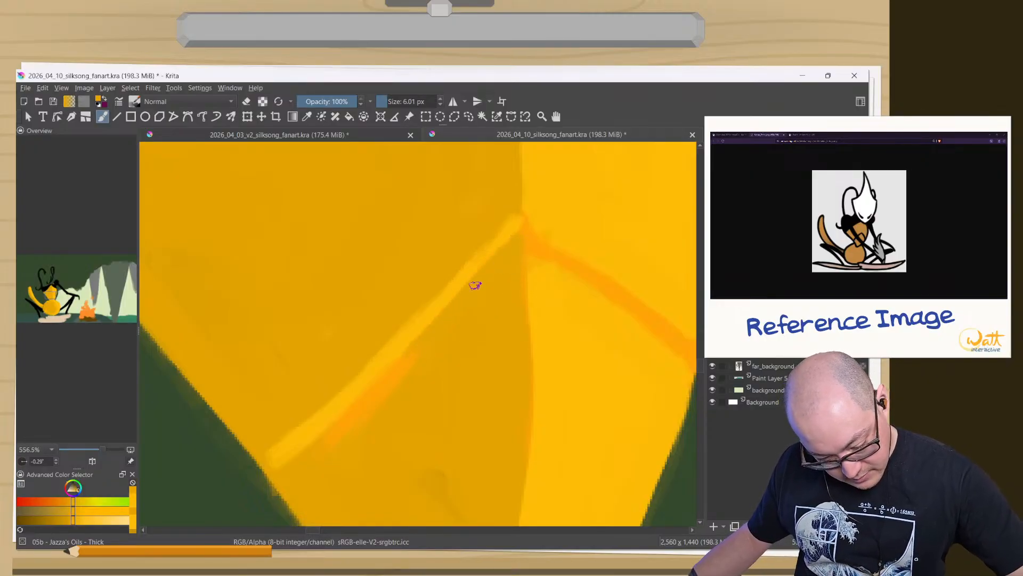
{"action": "mouse_move", "coordinate": [334, 237]}
{"action": "left_mouse_down"}
{"action": "mouse_move", "coordinate": [369, 219]}
{"action": "mouse_move", "coordinate": [491, 251]}
{"action": "mouse_move", "coordinate": [487, 270]}
{"action": "left_mouse_up"}
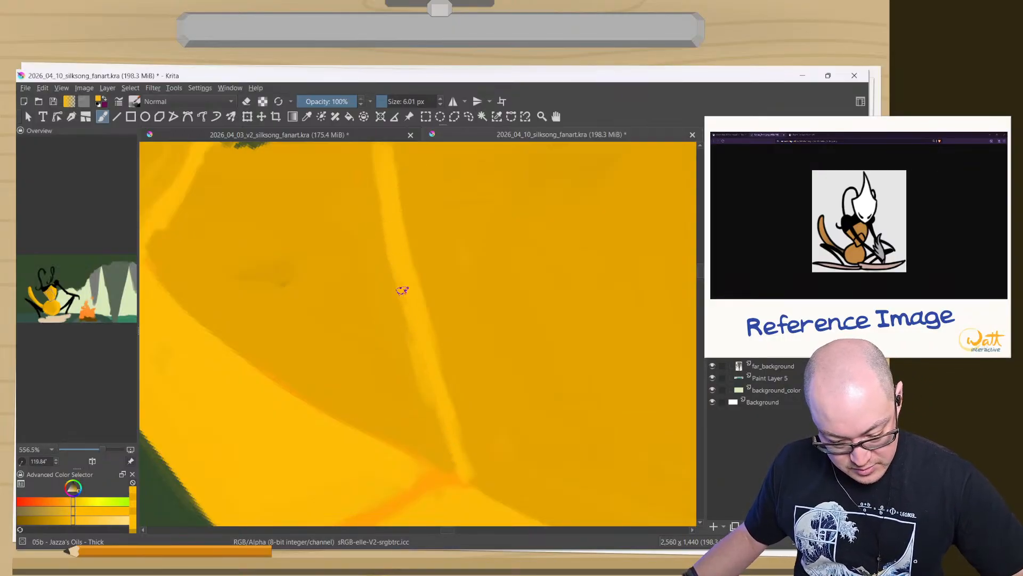
{"action": "left_click_drag", "start_coordinate": [474, 368], "coordinate": [379, 297]}
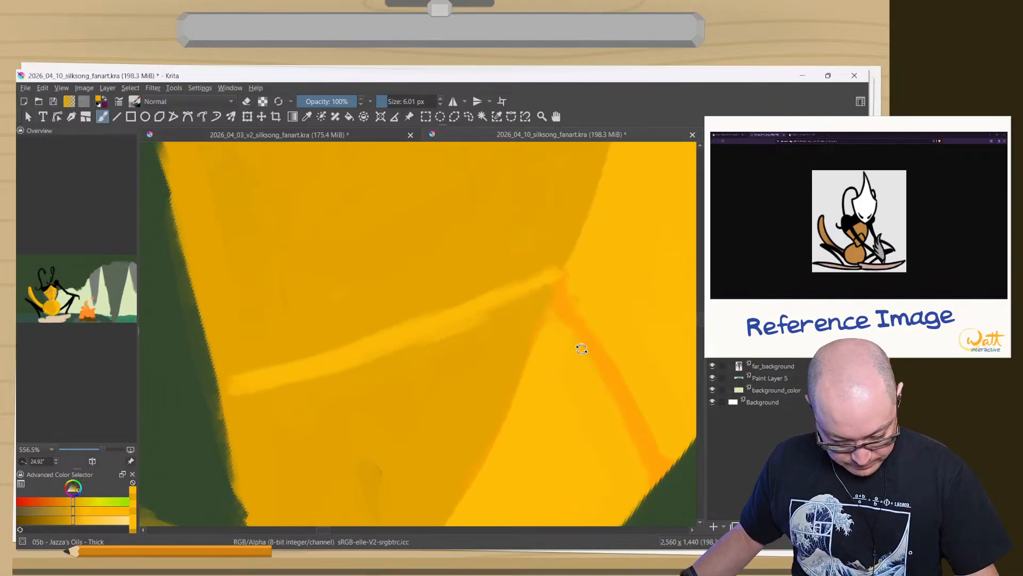
- Replace the chevron's orange arm on the torso's lit half with a thin dark yellow line, covering the orange at its outer end
{"action": "mouse_move", "coordinate": [580, 347]}
{"action": "left_mouse_down"}
{"action": "mouse_move", "coordinate": [611, 376]}
{"action": "mouse_move", "coordinate": [575, 448]}
{"action": "mouse_move", "coordinate": [557, 411]}
{"action": "mouse_move", "coordinate": [569, 361]}
{"action": "mouse_move", "coordinate": [549, 313]}
{"action": "left_mouse_up"}
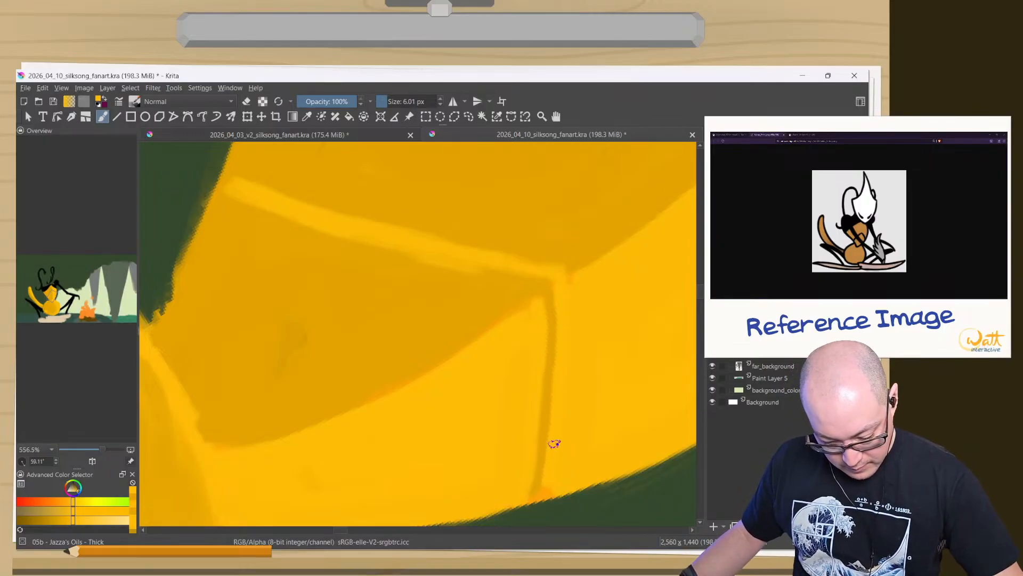
{"action": "left_click", "coordinate": [541, 468], "text": "ctrl"}
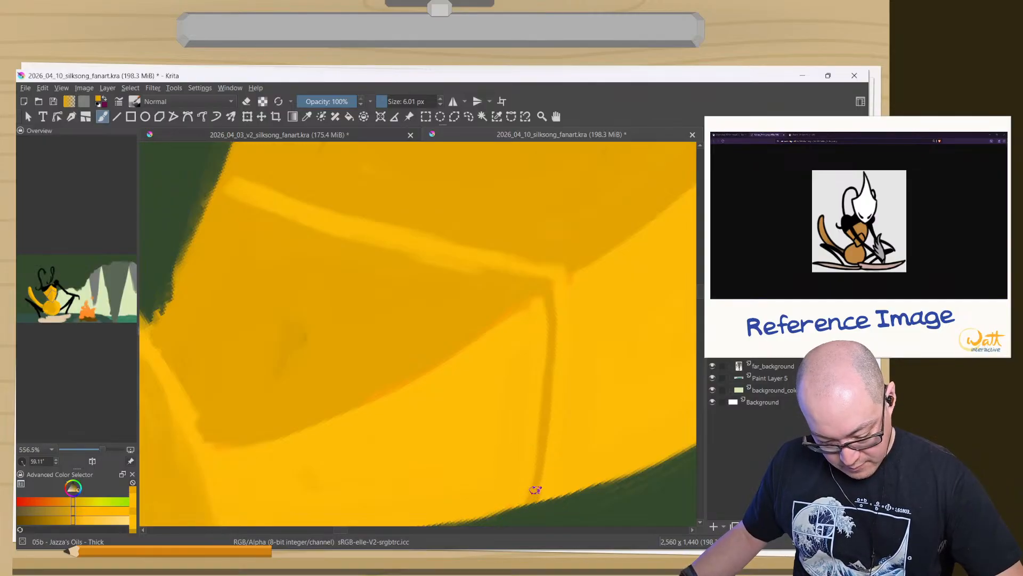
{"action": "left_click_drag", "start_coordinate": [520, 327], "coordinate": [562, 368]}
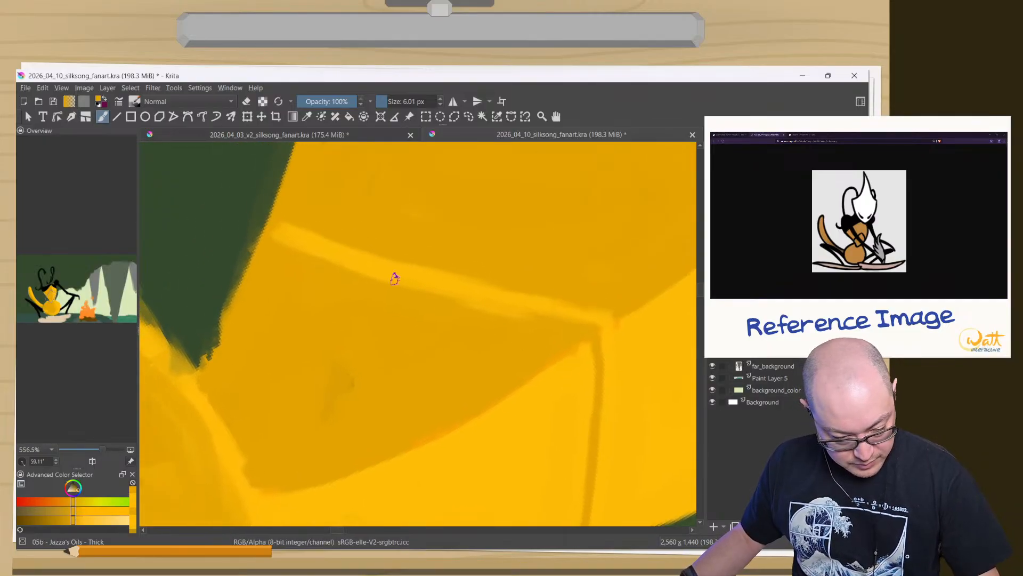
- Extend the bright chevron line to the torso's outer edge and sharpen both sides using the sampled bright and dark yellows
{"action": "left_click", "coordinate": [618, 325], "text": "ctrl"}
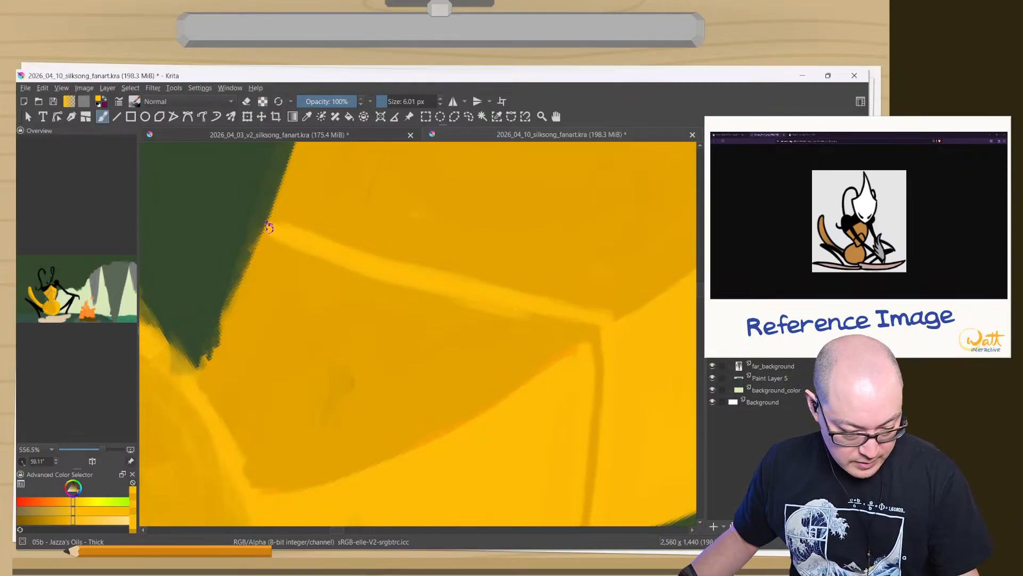
{"action": "left_click", "coordinate": [341, 223], "text": "ctrl"}
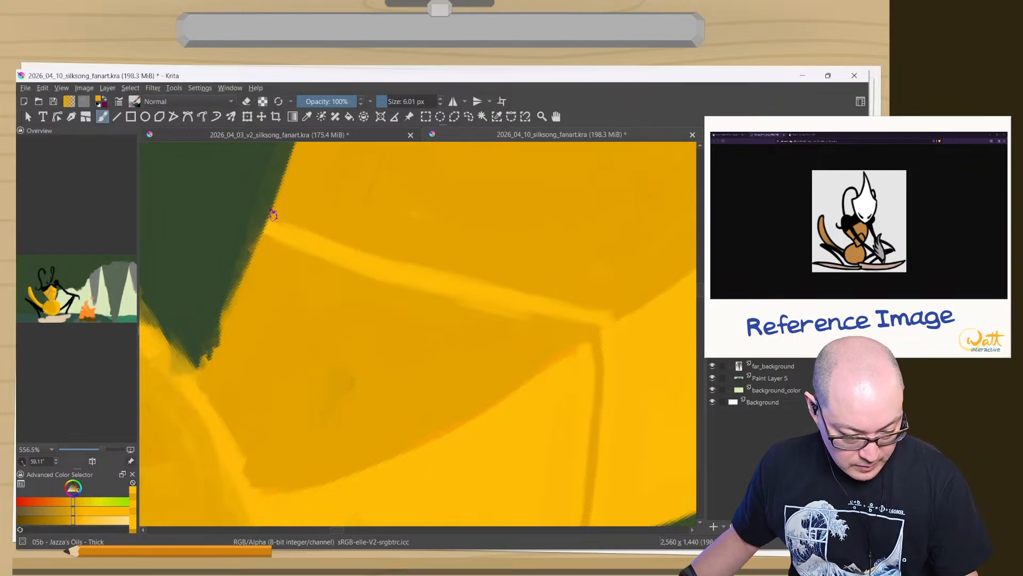
{"action": "left_click_drag", "start_coordinate": [275, 216], "coordinate": [326, 238]}
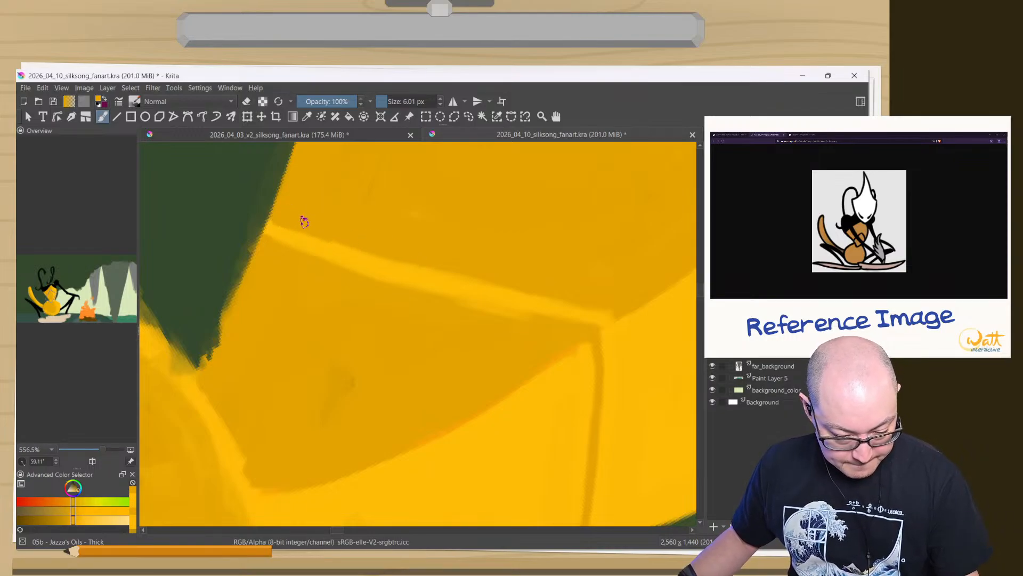
{"action": "left_click_drag", "start_coordinate": [555, 180], "coordinate": [448, 213]}
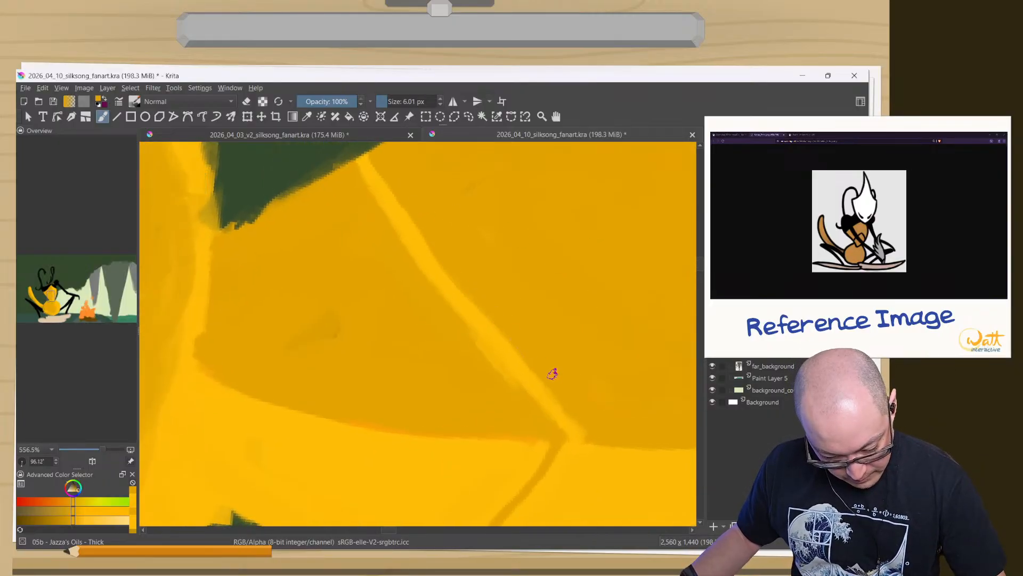
{"action": "left_click_drag", "start_coordinate": [570, 402], "coordinate": [446, 266]}
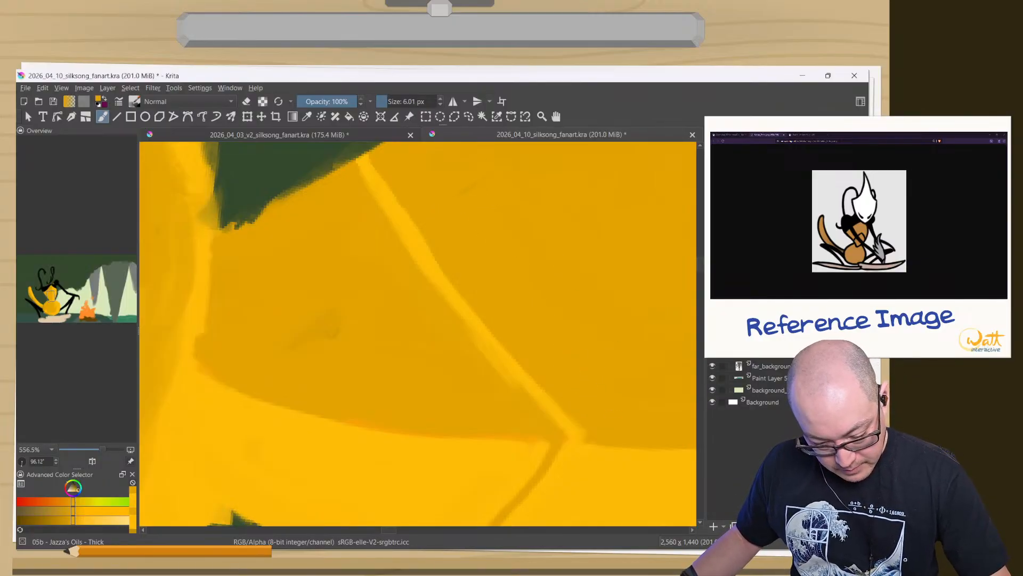
{"action": "left_click_drag", "start_coordinate": [427, 217], "coordinate": [287, 244]}
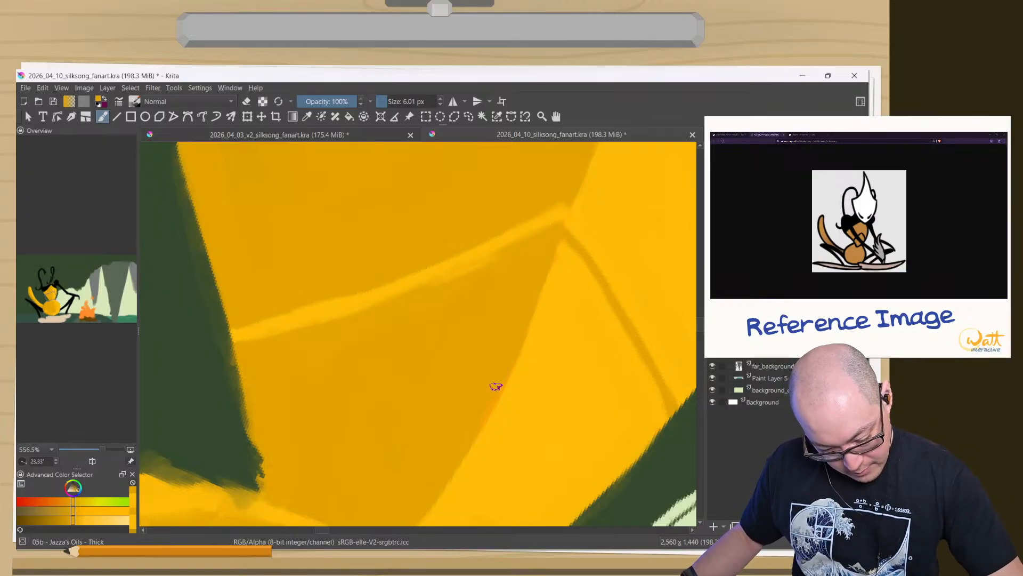
{"action": "left_click_drag", "start_coordinate": [424, 368], "coordinate": [381, 411]}
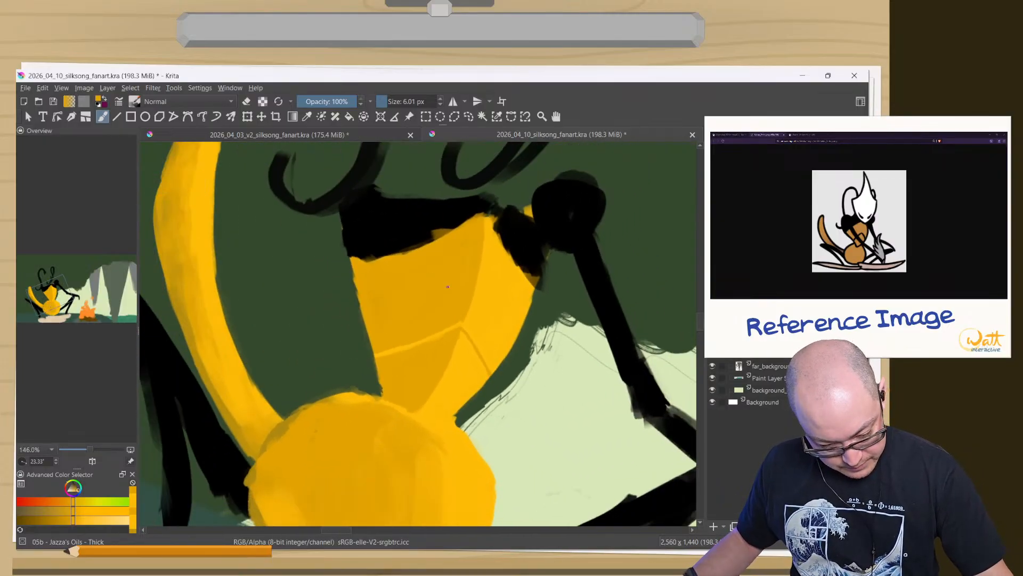
- Resample the torso's yellows and smooth the middle of the shaded upper section with a 58.56 px brush
{"action": "left_click_drag", "start_coordinate": [448, 287], "coordinate": [450, 258]}
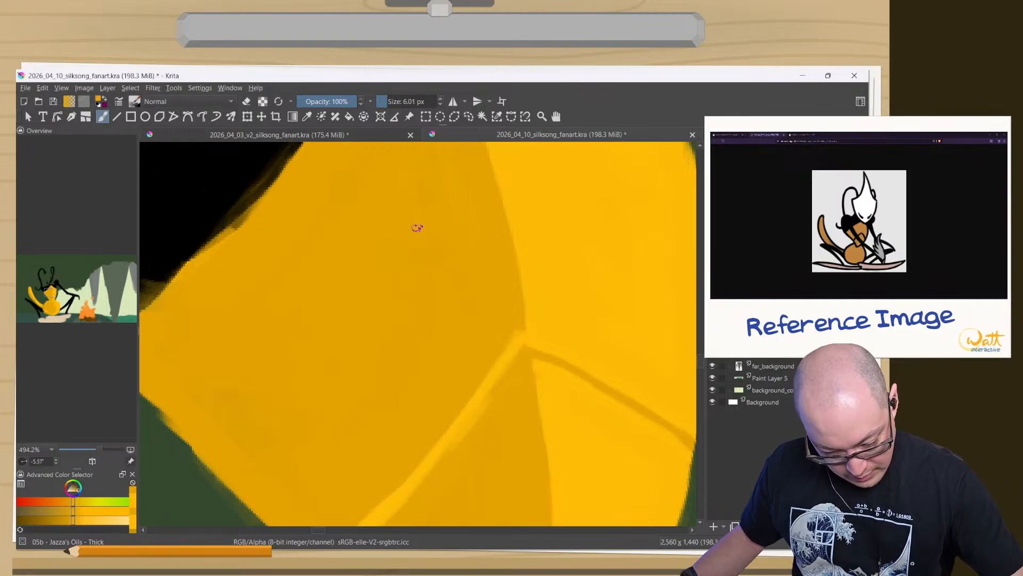
{"action": "left_click", "coordinate": [437, 375], "text": "ctrl"}
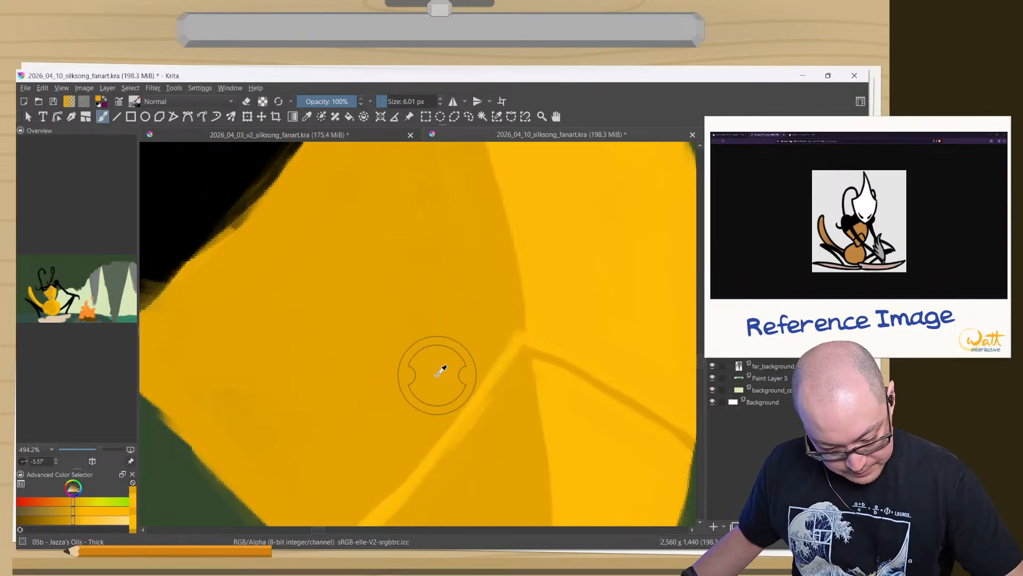
{"action": "left_click", "coordinate": [564, 274], "text": "ctrl"}
{"action": "left_click_drag", "start_coordinate": [408, 347], "coordinate": [404, 337]}
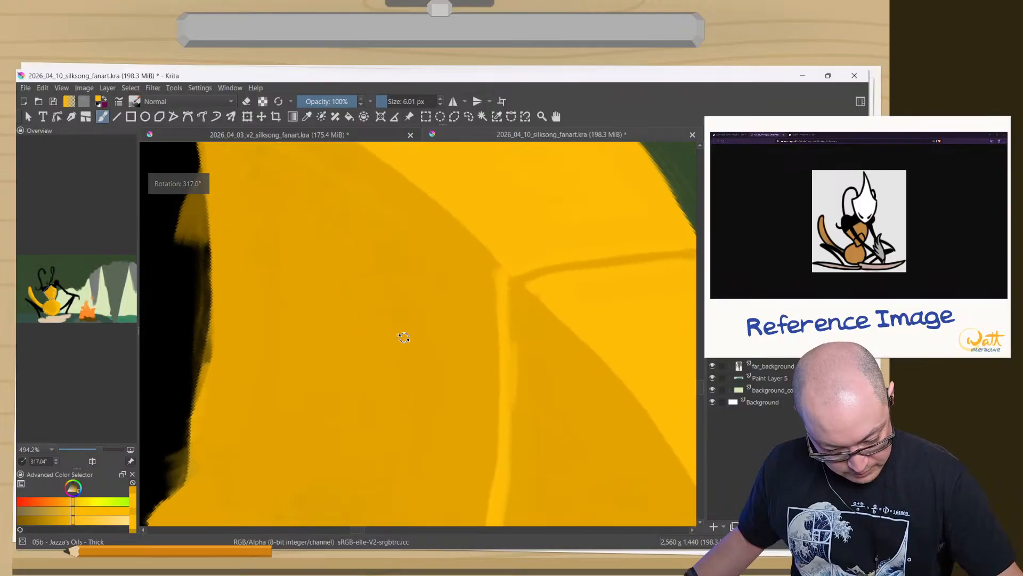
{"action": "right_click", "coordinate": [234, 236]}
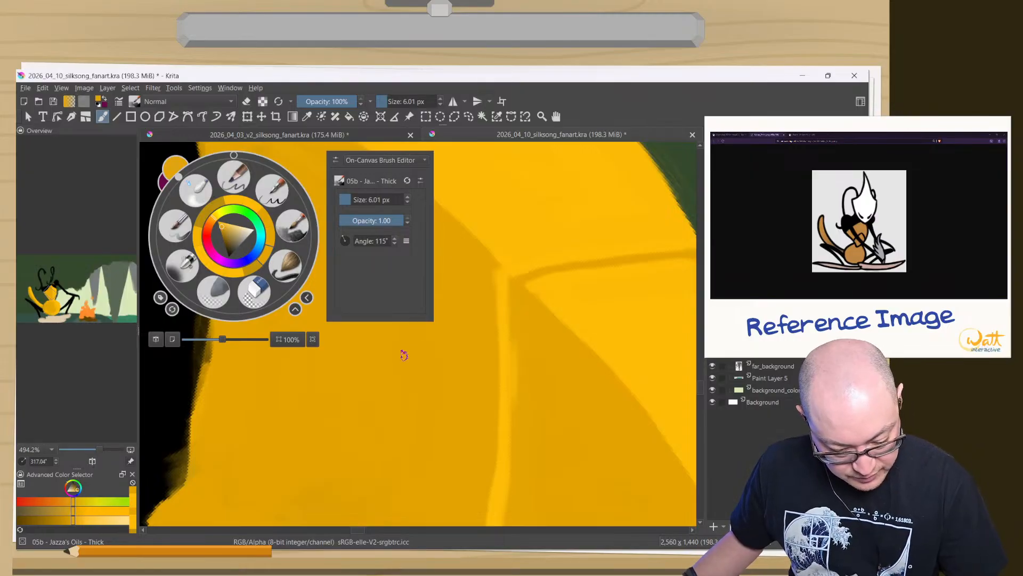
{"action": "left_click", "coordinate": [428, 376]}
{"action": "left_click_drag", "start_coordinate": [341, 260], "coordinate": [459, 360]}
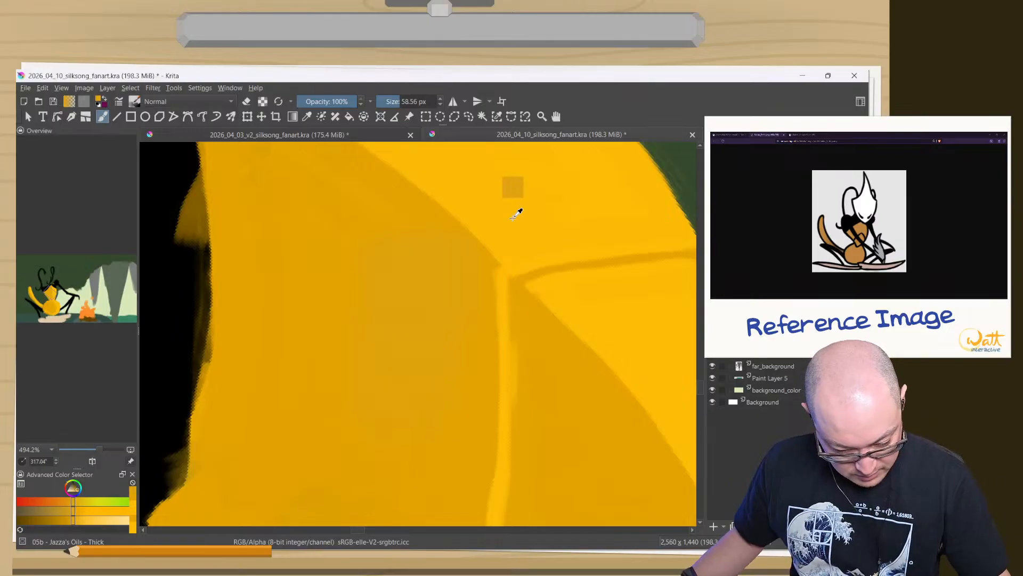
- Choose a slightly lighter yellow and brush soft light patches onto the torso's shaded sections above and below the chevron
{"action": "right_click", "coordinate": [281, 280]}
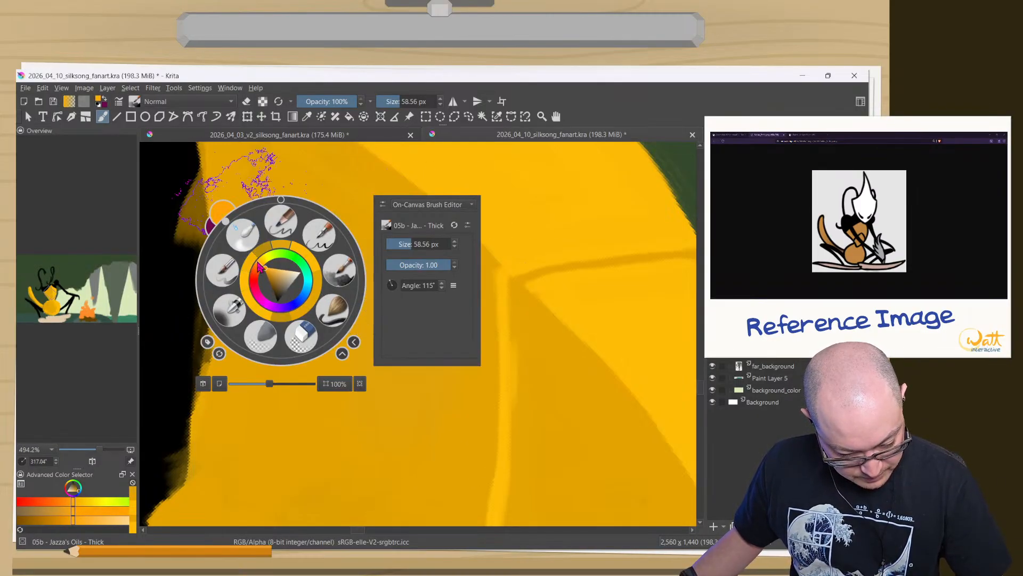
{"action": "left_click", "coordinate": [258, 262]}
{"action": "left_click", "coordinate": [538, 204]}
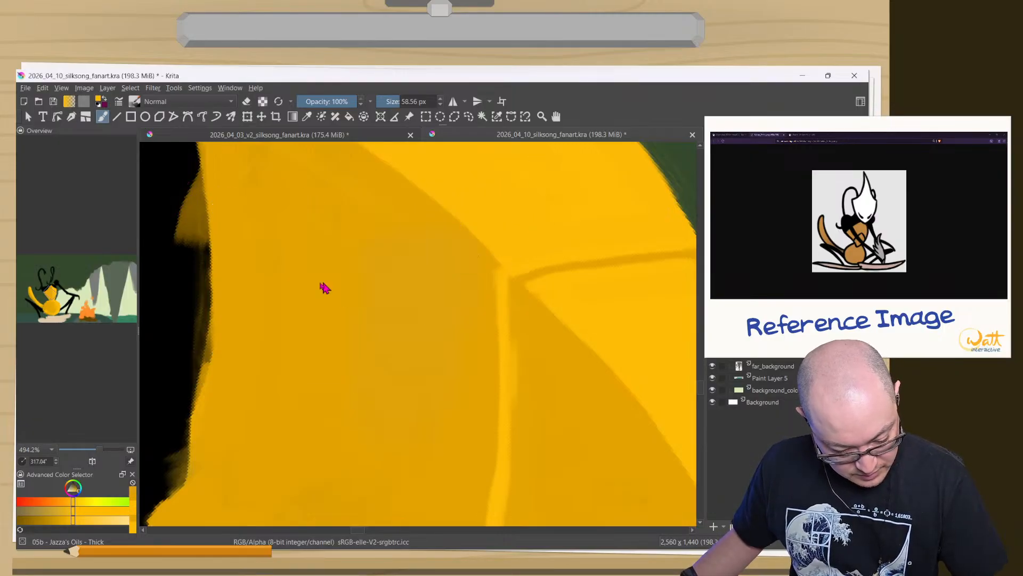
{"action": "right_click", "coordinate": [269, 269]}
{"action": "left_click", "coordinate": [258, 259]}
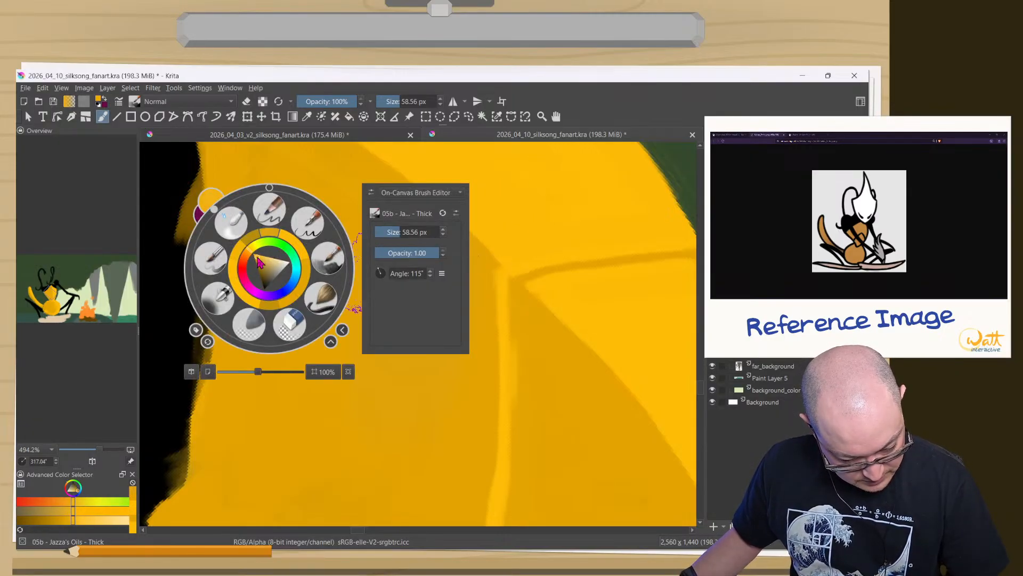
{"action": "right_click", "coordinate": [319, 248]}
{"action": "mouse_move", "coordinate": [392, 267]}
{"action": "left_mouse_down"}
{"action": "mouse_move", "coordinate": [404, 430]}
{"action": "mouse_move", "coordinate": [407, 264]}
{"action": "mouse_move", "coordinate": [426, 312]}
{"action": "mouse_move", "coordinate": [423, 346]}
{"action": "mouse_move", "coordinate": [321, 263]}
{"action": "mouse_move", "coordinate": [288, 265]}
{"action": "mouse_move", "coordinate": [296, 419]}
{"action": "mouse_move", "coordinate": [300, 368]}
{"action": "mouse_move", "coordinate": [332, 267]}
{"action": "mouse_move", "coordinate": [334, 328]}
{"action": "left_mouse_up"}
{"action": "mouse_move", "coordinate": [328, 290]}
{"action": "left_mouse_down"}
{"action": "mouse_move", "coordinate": [367, 358]}
{"action": "mouse_move", "coordinate": [380, 316]}
{"action": "mouse_move", "coordinate": [371, 320]}
{"action": "mouse_move", "coordinate": [360, 267]}
{"action": "left_mouse_up"}
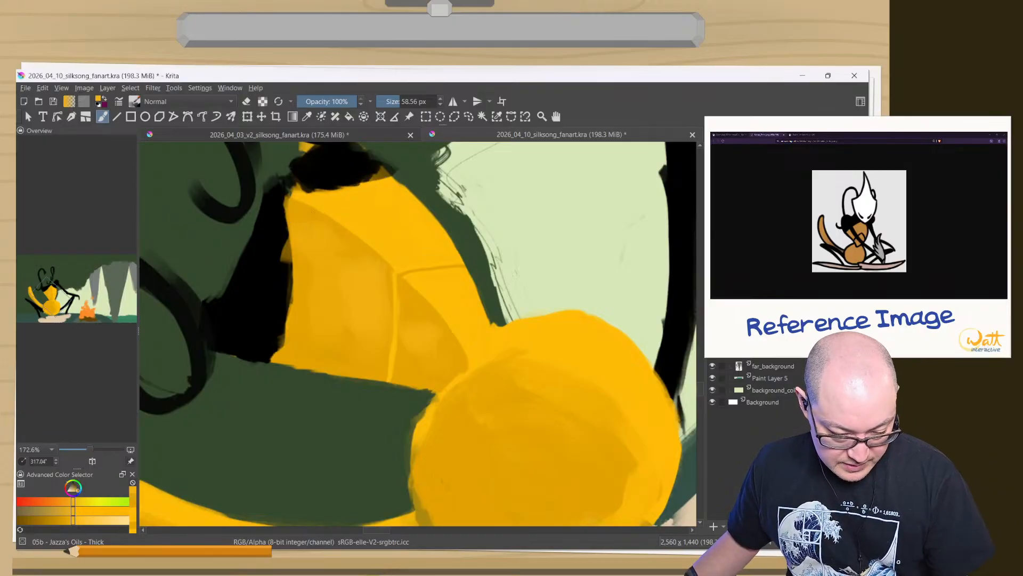
- With a 48.11 px brush, add soft darker patches to the torso's lit half and paint darker yellow over the abdomen's shaded side
{"action": "mouse_move", "coordinate": [354, 194]}
{"action": "left_mouse_down"}
{"action": "mouse_move", "coordinate": [473, 251]}
{"action": "mouse_move", "coordinate": [530, 235]}
{"action": "left_mouse_up"}
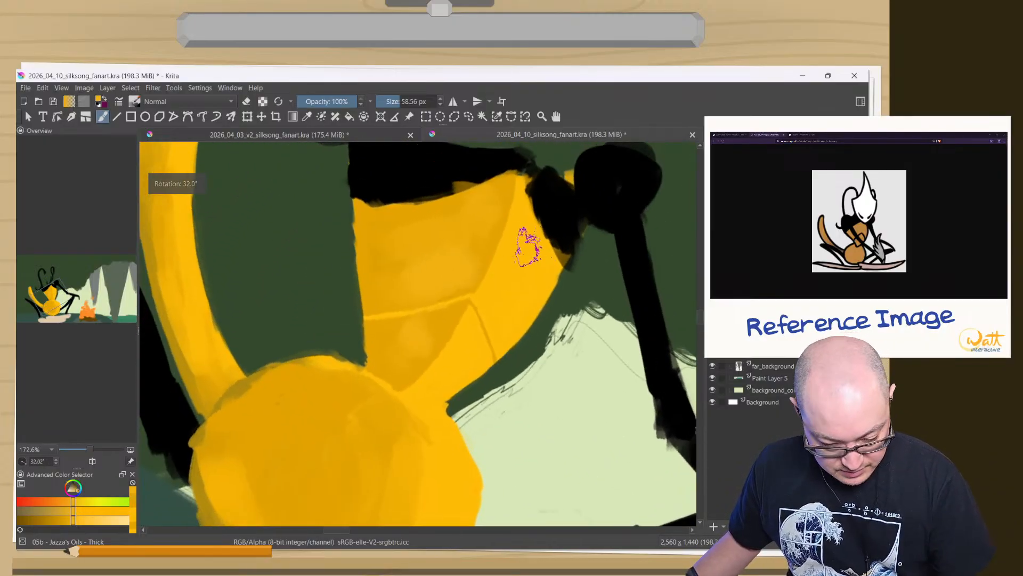
{"action": "left_click_drag", "start_coordinate": [527, 273], "coordinate": [527, 252]}
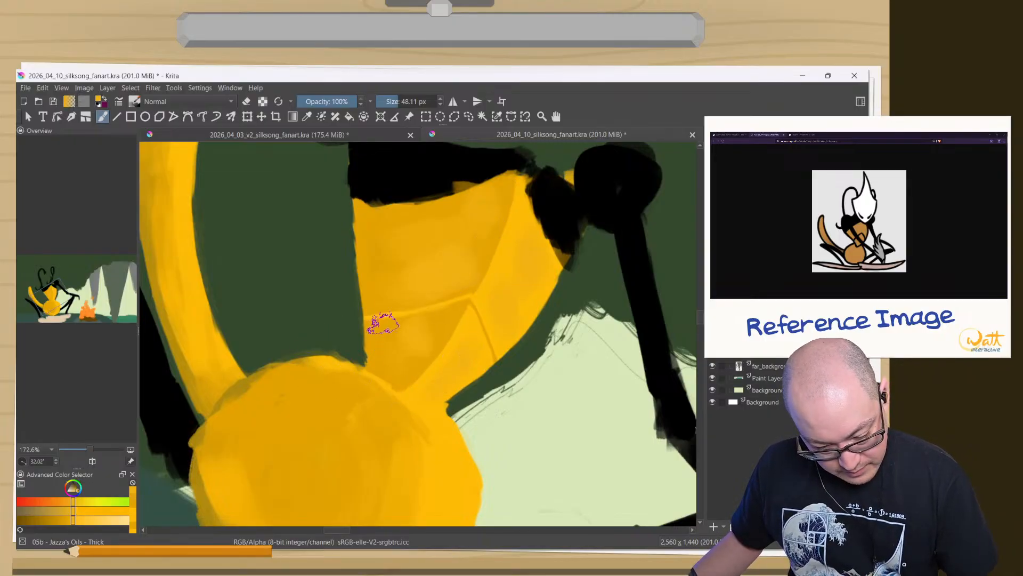
{"action": "left_click_drag", "start_coordinate": [429, 278], "coordinate": [417, 195]}
{"action": "left_click_drag", "start_coordinate": [435, 363], "coordinate": [436, 312]}
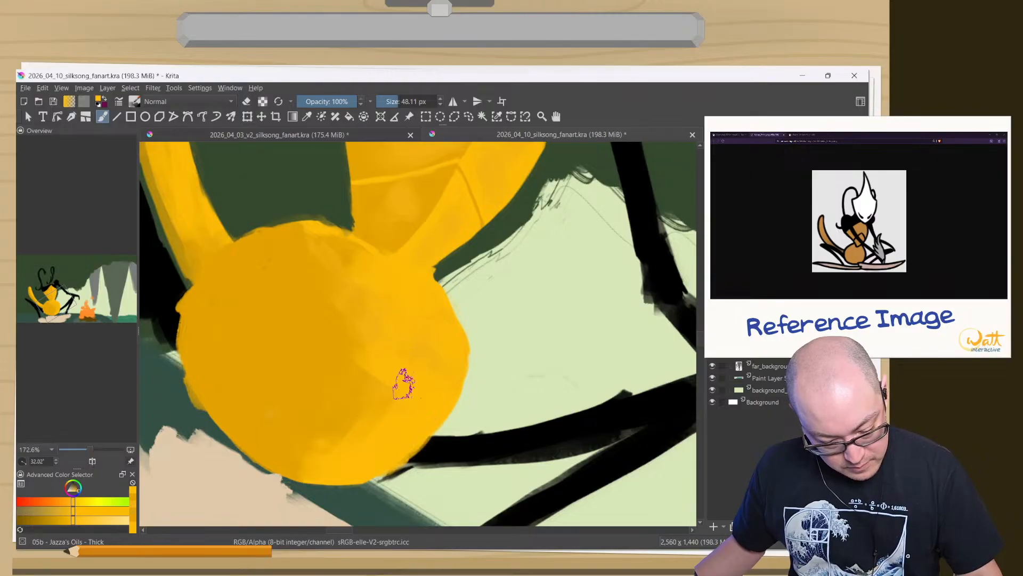
{"action": "left_click_drag", "start_coordinate": [319, 258], "coordinate": [388, 327]}
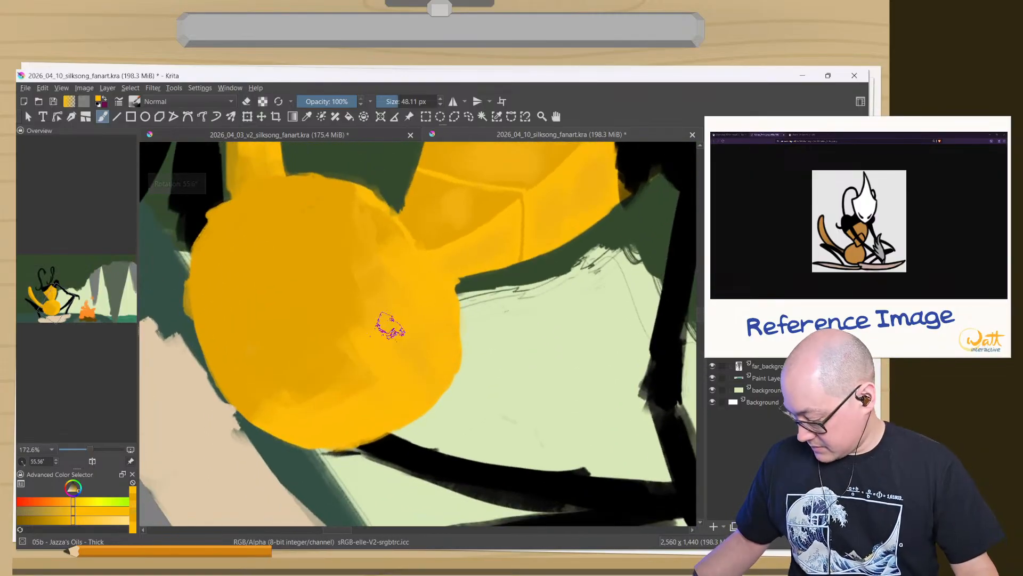
- Switch to canvas-only display and spread bright yellow across the abdomen's centre and upper side, leaving a darker curved band along its lower rim
{"action": "key", "text": "5"}
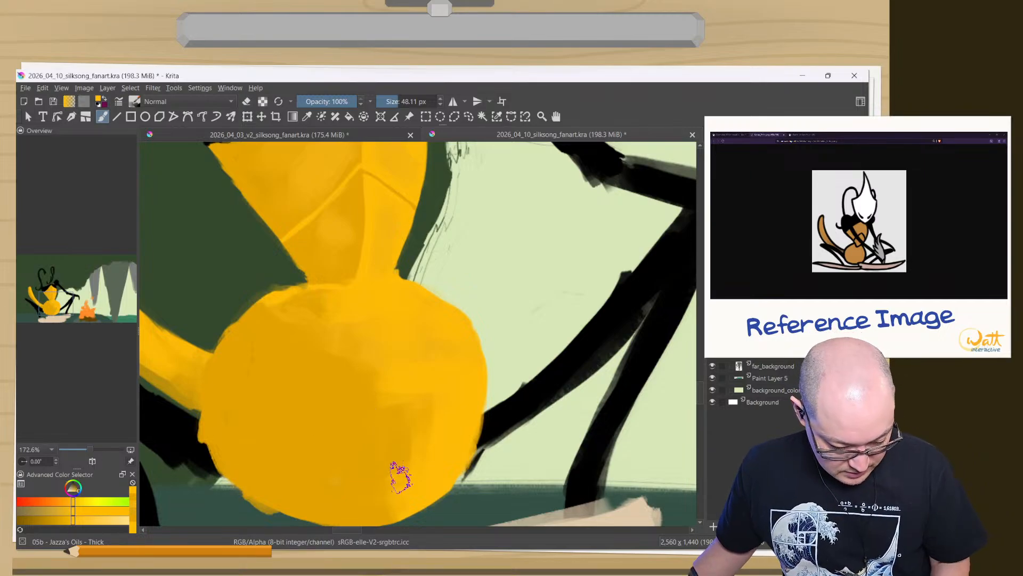
{"action": "mouse_move", "coordinate": [396, 478]}
{"action": "left_mouse_down"}
{"action": "mouse_move", "coordinate": [314, 327]}
{"action": "mouse_move", "coordinate": [315, 153]}
{"action": "left_mouse_up"}
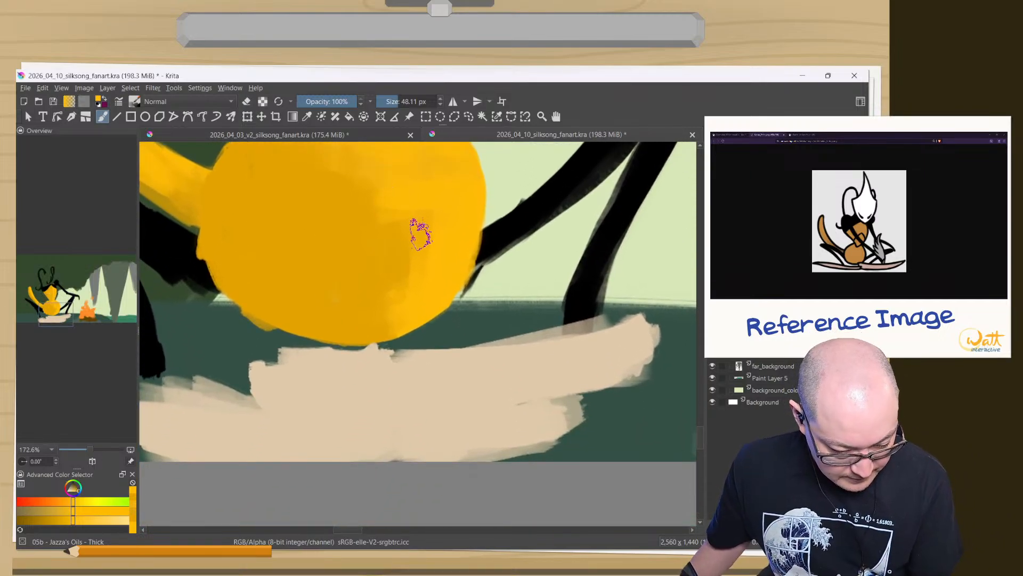
{"action": "key", "text": "Tab"}
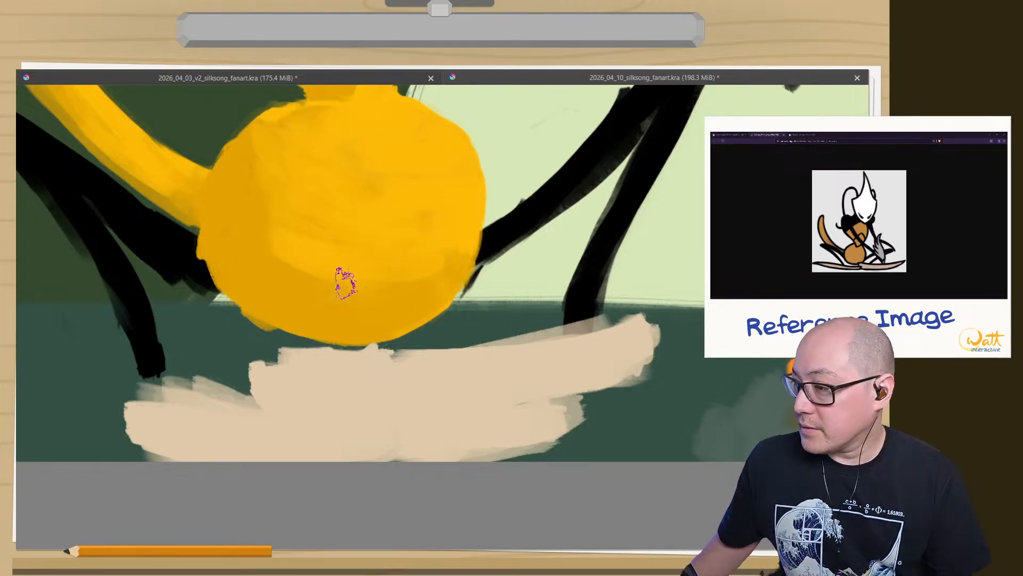
{"action": "left_click_drag", "start_coordinate": [318, 258], "coordinate": [399, 317]}
{"action": "left_click_drag", "start_coordinate": [440, 240], "coordinate": [425, 286]}
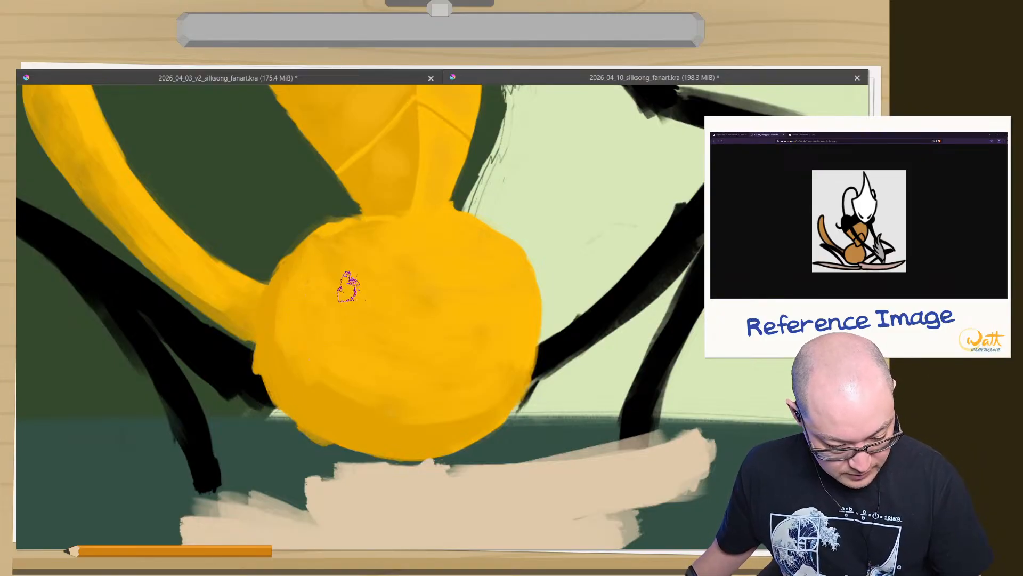
- Sample the abdomen's yellows and blend the dark lower band into the body, brushing darker yellow along its shaded side near the tail
{"action": "scroll", "coordinate": [340, 315], "scroll_direction": "down", "scroll_amount": 4}
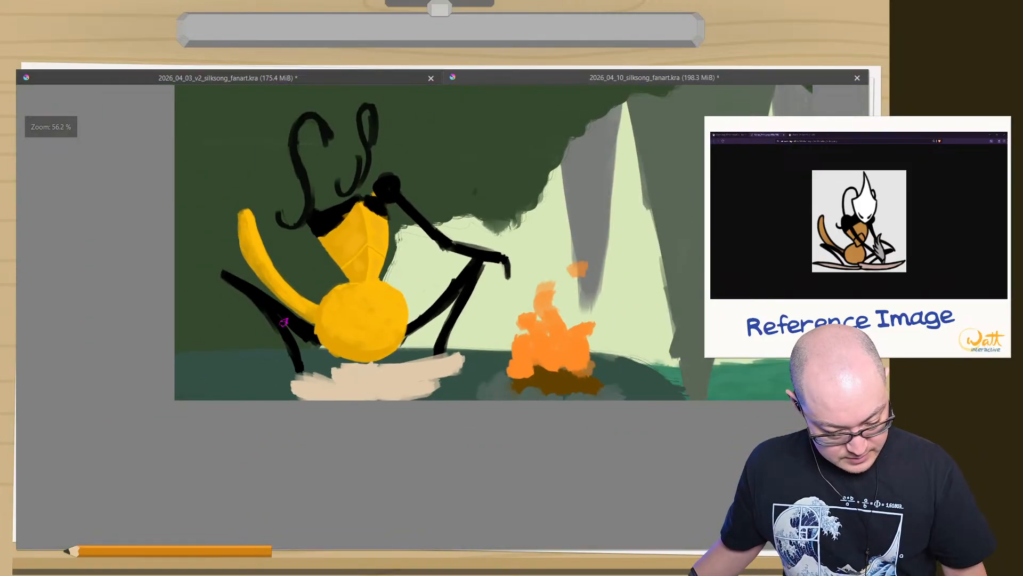
{"action": "scroll", "coordinate": [354, 296], "scroll_direction": "up", "scroll_amount": 5}
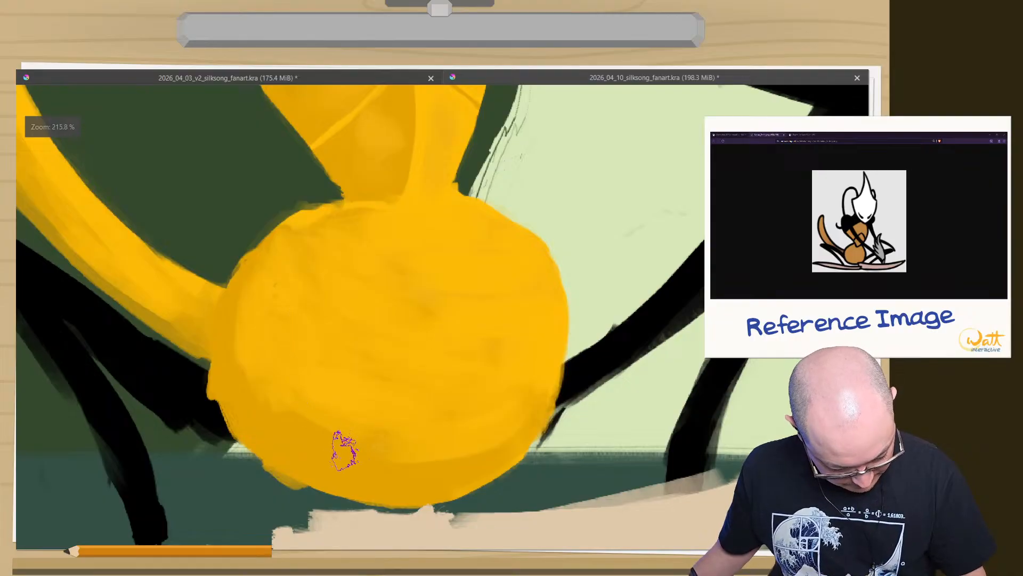
{"action": "left_click", "coordinate": [362, 471], "text": "ctrl"}
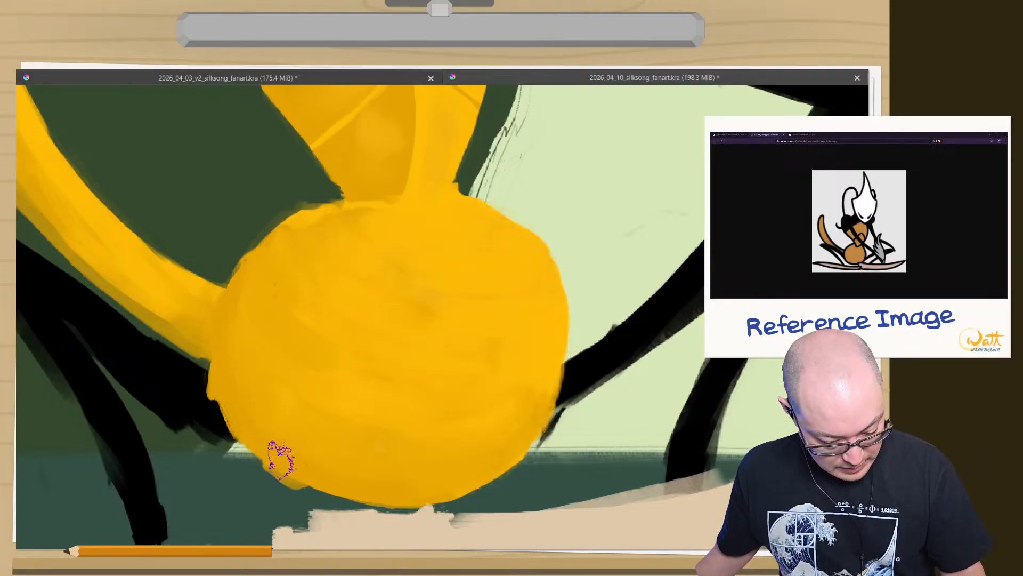
{"action": "left_click", "coordinate": [256, 440], "text": "ctrl"}
{"action": "left_click_drag", "start_coordinate": [242, 398], "coordinate": [240, 312]}
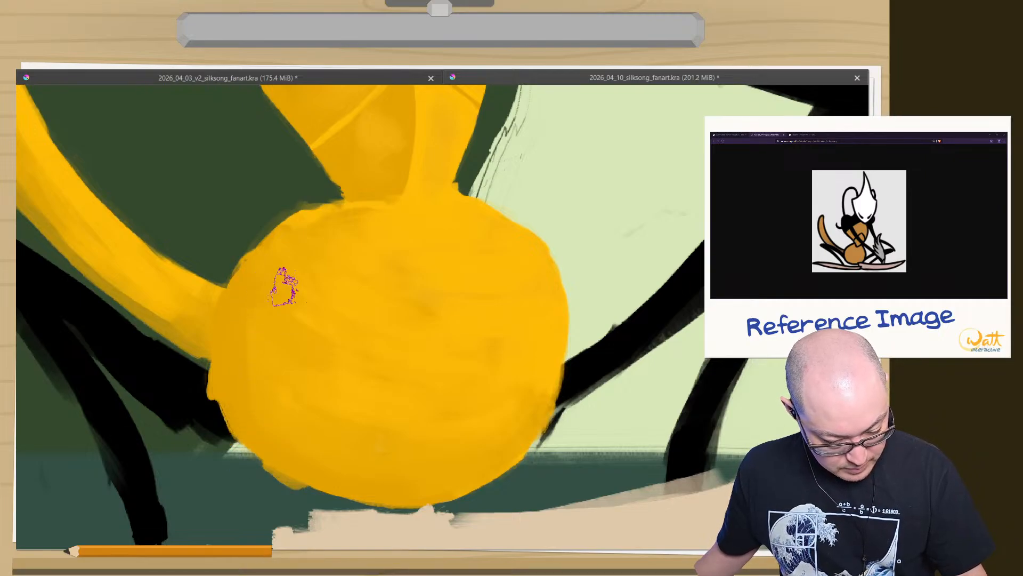
- Leave canvas-only display, sample bright yellow from the torso and trace a thin 5.49 px rim along the abdomen's tail-side outline
{"action": "key", "text": "Tab"}
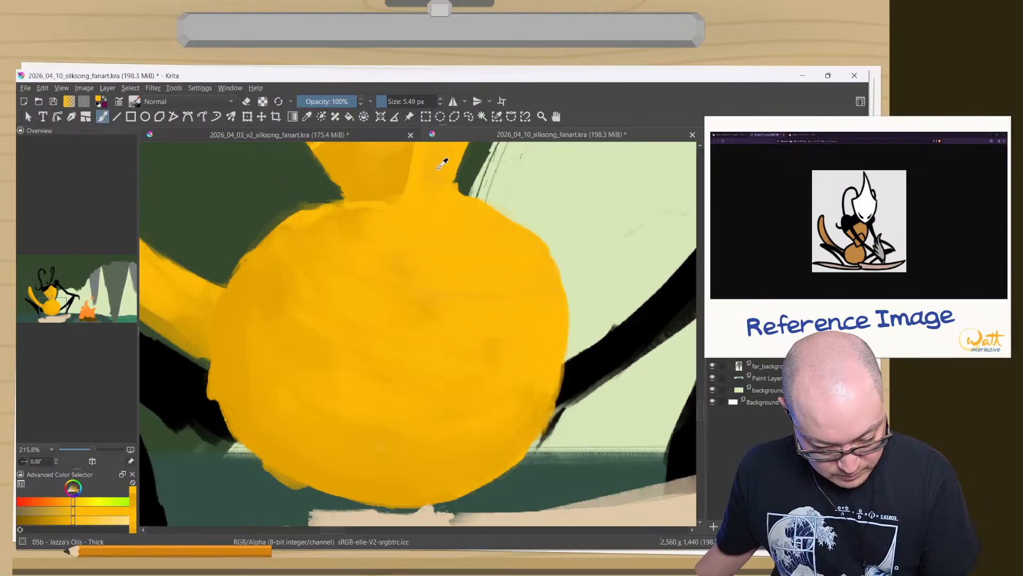
{"action": "left_click", "coordinate": [417, 165], "text": "ctrl"}
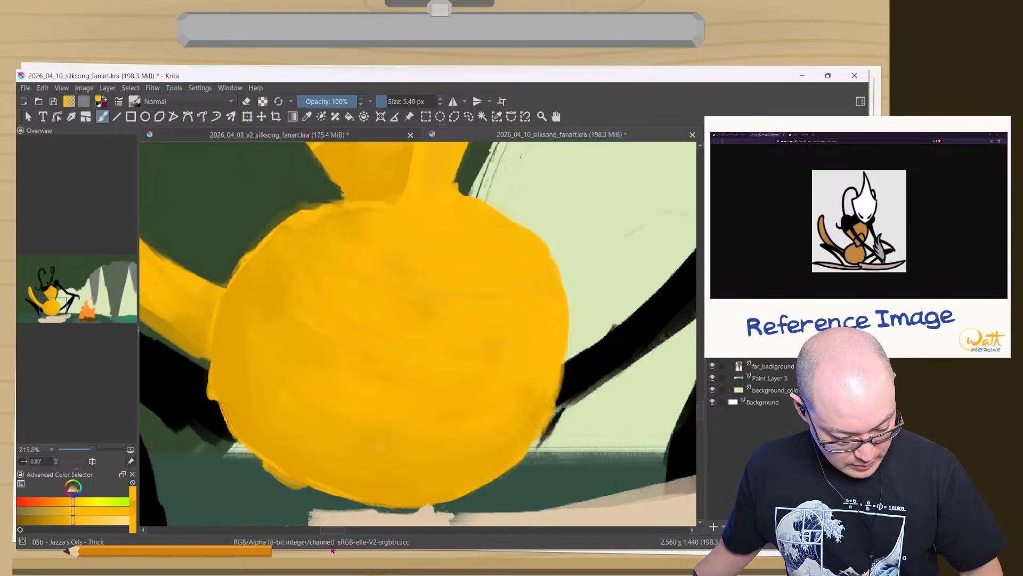
{"action": "left_click_drag", "start_coordinate": [246, 423], "coordinate": [248, 456]}
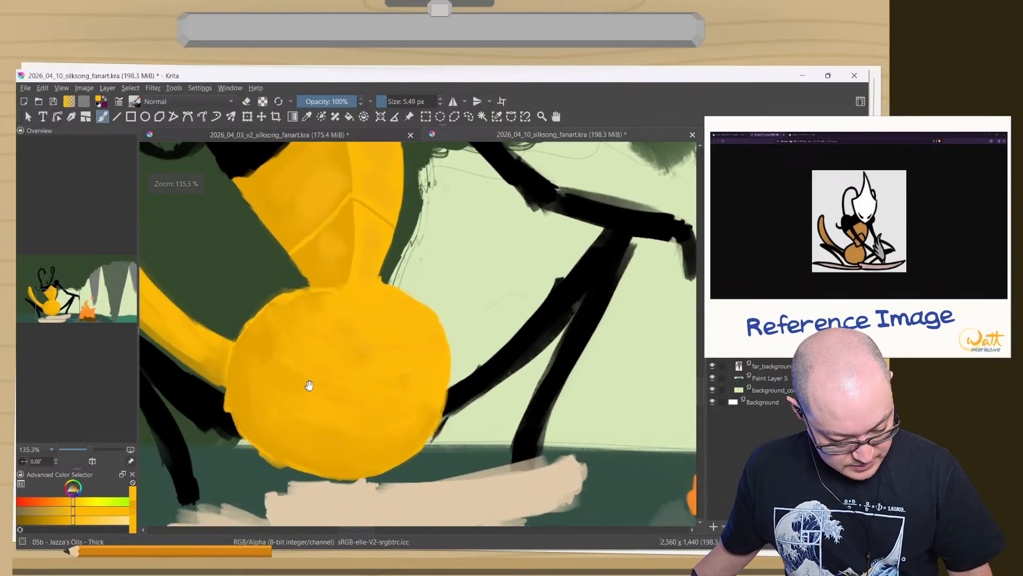
- Sample the body's yellows and smooth the tail's shading from tip to base with a 41.23 px brush
{"action": "left_click_drag", "start_coordinate": [309, 385], "coordinate": [470, 418]}
{"action": "left_click_drag", "start_coordinate": [391, 420], "coordinate": [446, 454]}
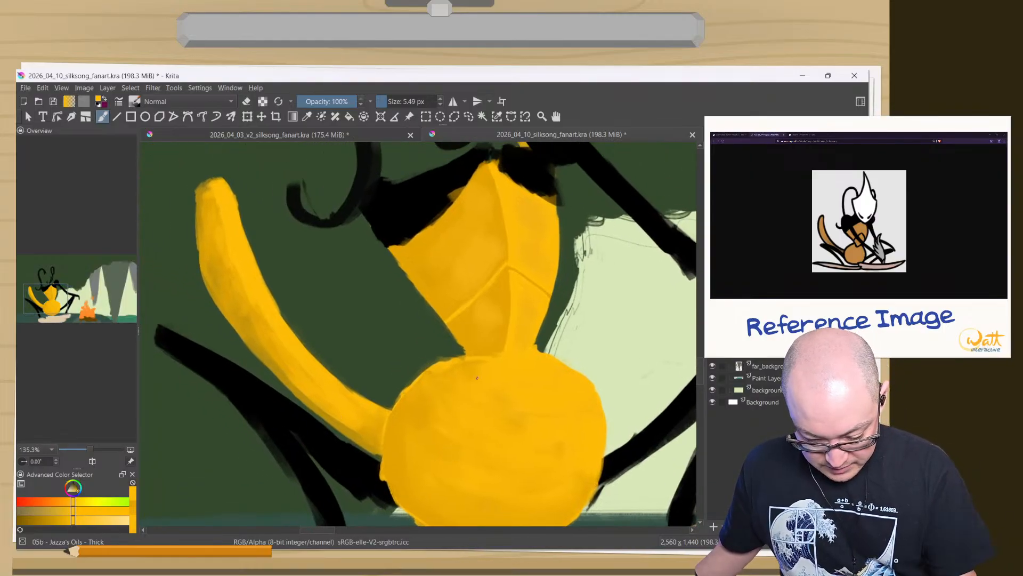
{"action": "key", "text": "ctrl"}
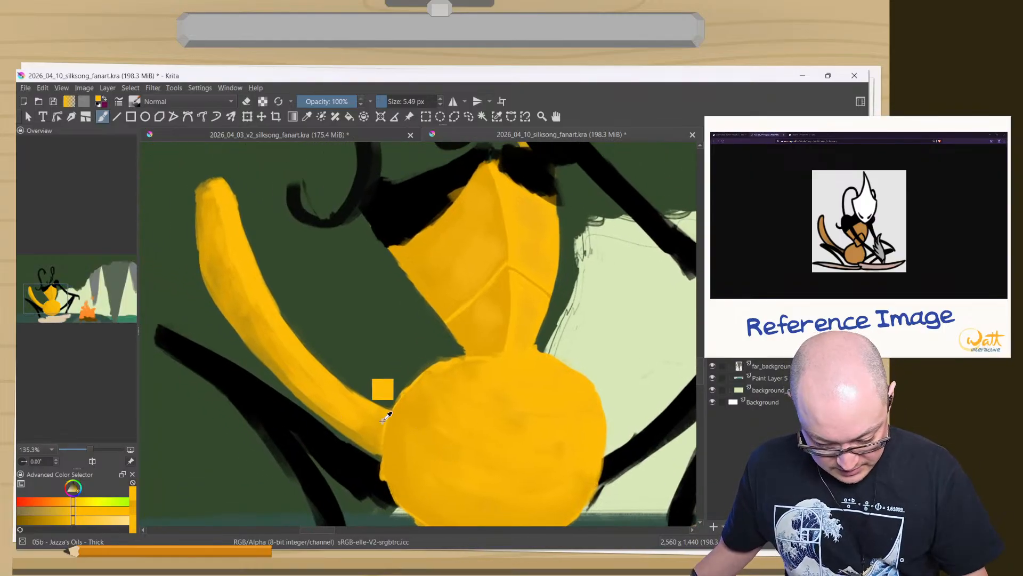
{"action": "left_click", "coordinate": [445, 426], "text": "ctrl"}
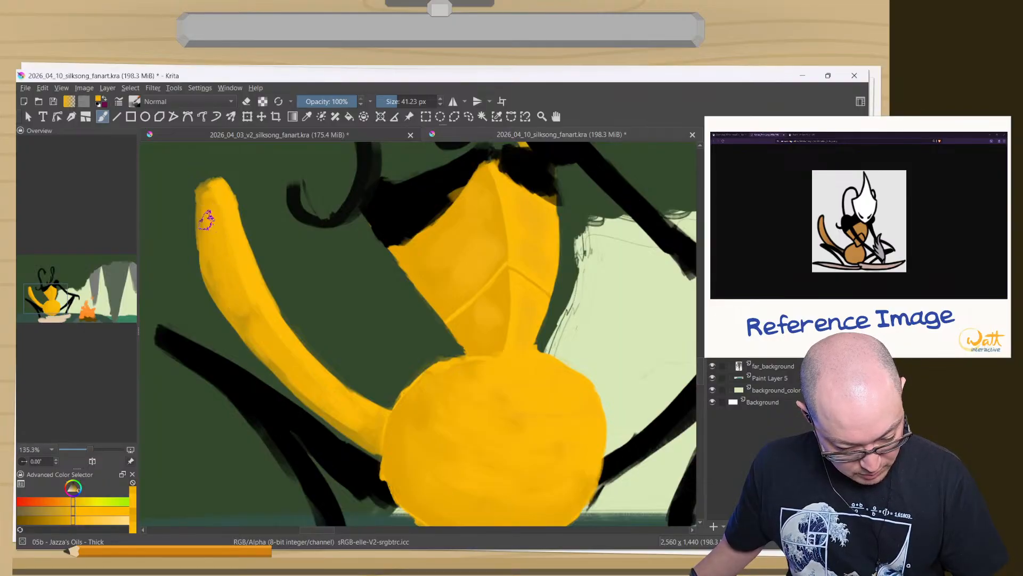
{"action": "left_click_drag", "start_coordinate": [212, 280], "coordinate": [249, 340]}
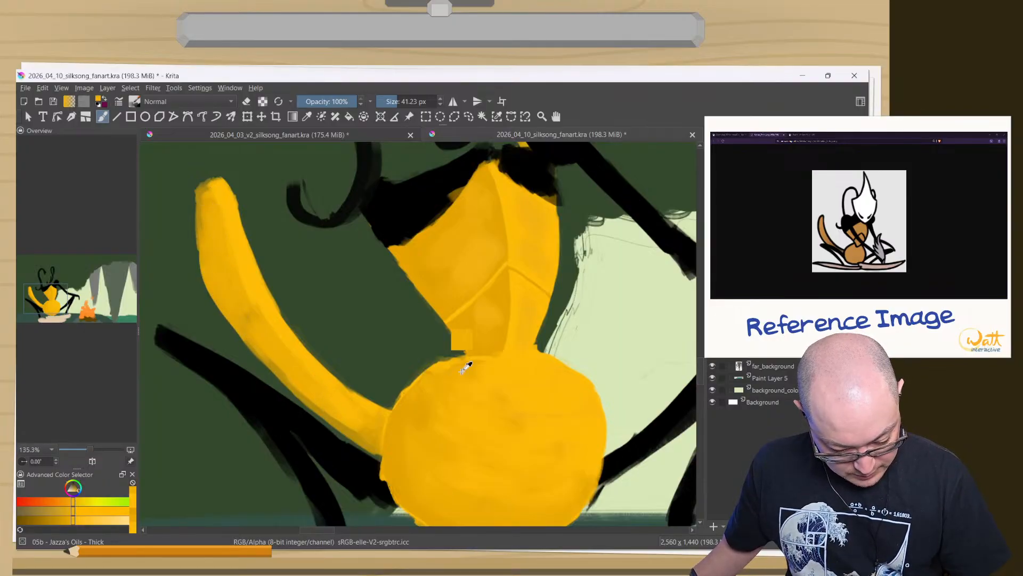
{"action": "mouse_move", "coordinate": [465, 368]}
{"action": "left_mouse_down"}
{"action": "mouse_move", "coordinate": [518, 345]}
{"action": "mouse_move", "coordinate": [524, 283]}
{"action": "left_mouse_up"}
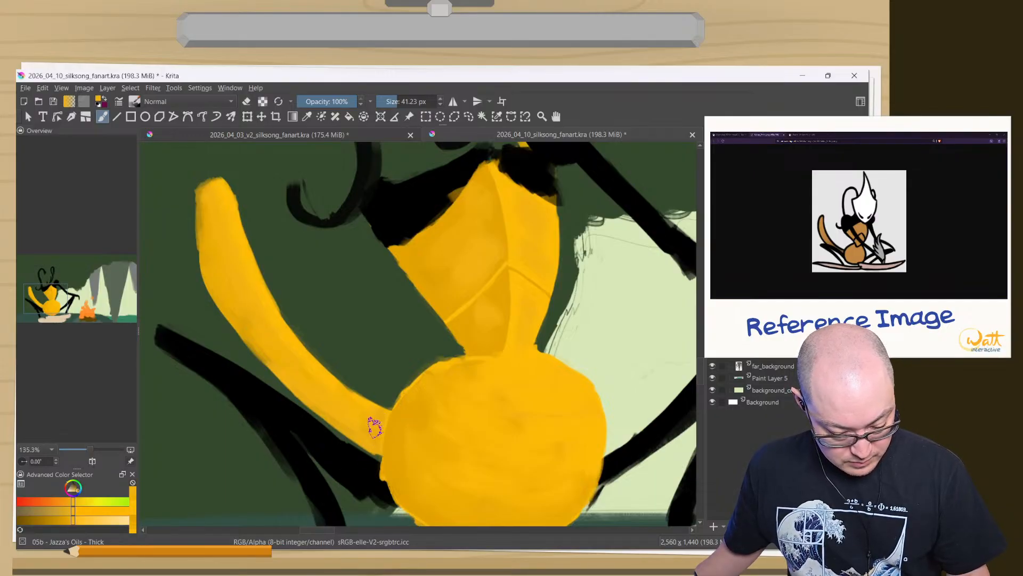
{"action": "left_click", "coordinate": [313, 373], "text": "ctrl"}
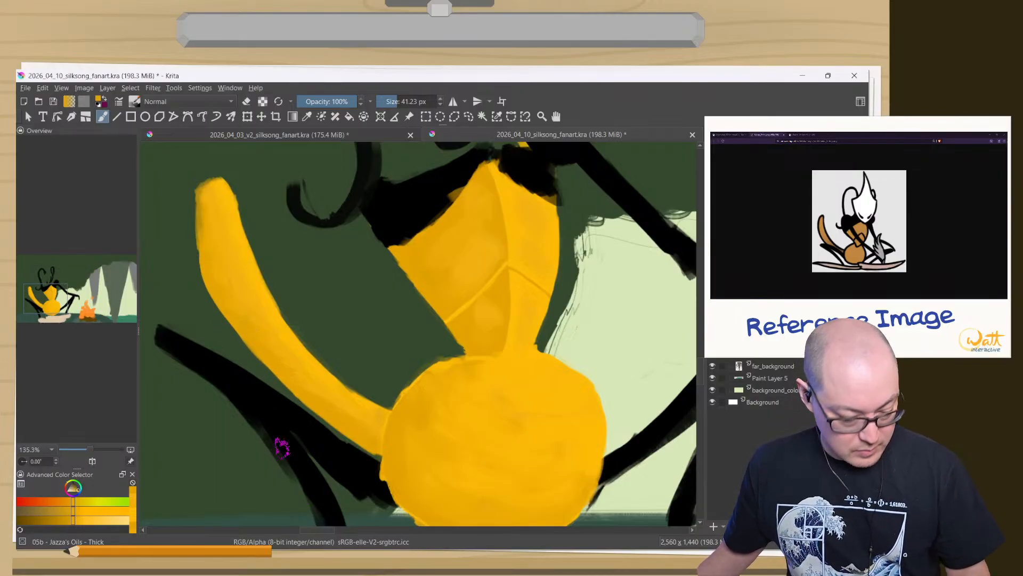
{"action": "left_click_drag", "start_coordinate": [282, 416], "coordinate": [296, 514]}
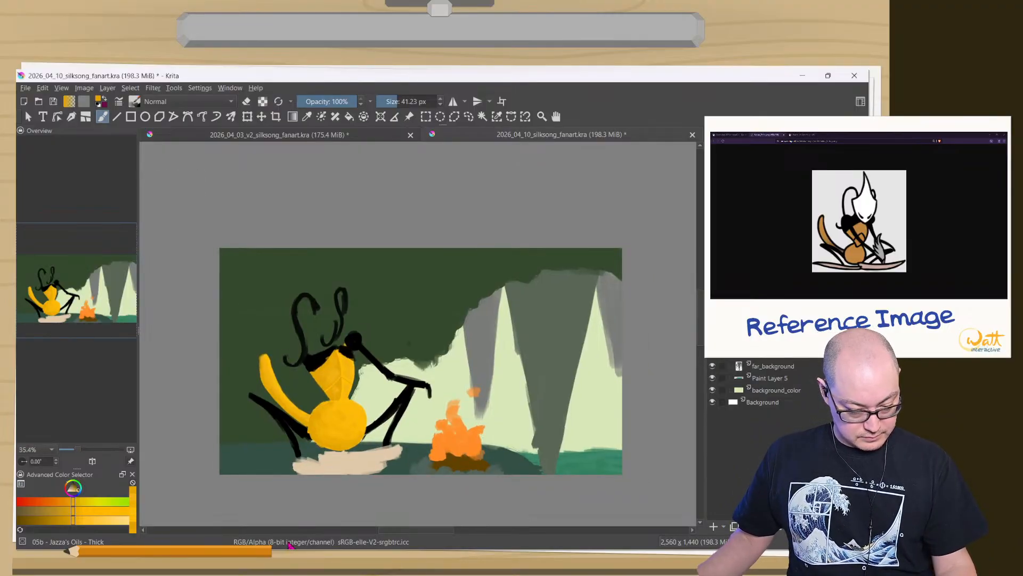
- Resample yellows across the abdomen and blend its centre, upper edge and shaded side with the 41.23 px brush
{"action": "left_click_drag", "start_coordinate": [337, 414], "coordinate": [322, 328]}
{"action": "left_click", "coordinate": [425, 444], "text": "ctrl"}
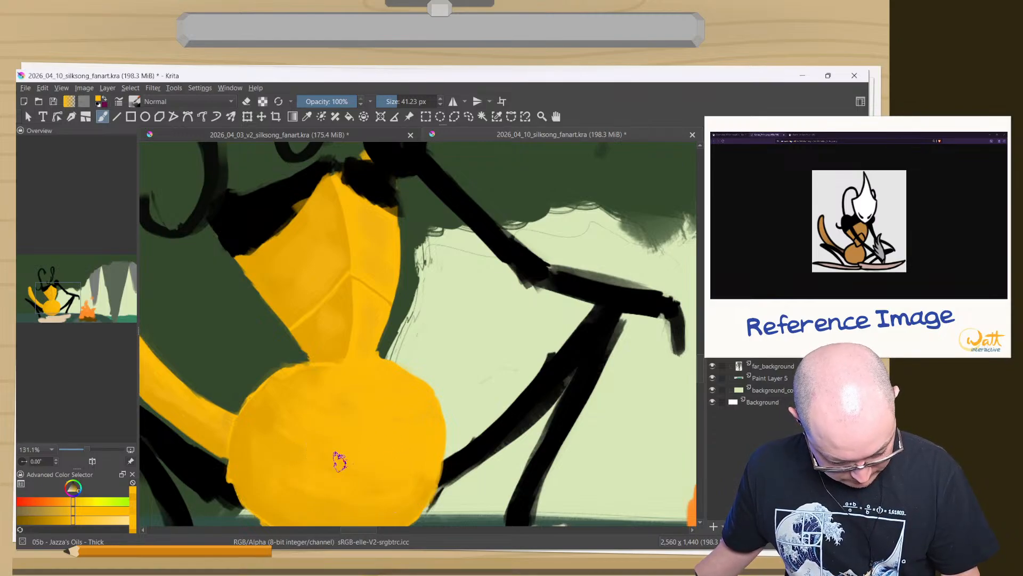
{"action": "left_click", "coordinate": [283, 451], "text": "ctrl"}
{"action": "mouse_move", "coordinate": [351, 394]}
{"action": "left_mouse_down"}
{"action": "mouse_move", "coordinate": [322, 402]}
{"action": "mouse_move", "coordinate": [413, 418]}
{"action": "mouse_move", "coordinate": [298, 395]}
{"action": "mouse_move", "coordinate": [398, 401]}
{"action": "mouse_move", "coordinate": [333, 399]}
{"action": "mouse_move", "coordinate": [379, 419]}
{"action": "mouse_move", "coordinate": [329, 438]}
{"action": "mouse_move", "coordinate": [346, 455]}
{"action": "mouse_move", "coordinate": [313, 455]}
{"action": "mouse_move", "coordinate": [384, 483]}
{"action": "mouse_move", "coordinate": [259, 476]}
{"action": "mouse_move", "coordinate": [256, 460]}
{"action": "mouse_move", "coordinate": [273, 460]}
{"action": "mouse_move", "coordinate": [273, 488]}
{"action": "mouse_move", "coordinate": [274, 462]}
{"action": "left_mouse_up"}
{"action": "left_click", "coordinate": [284, 395], "text": "ctrl"}
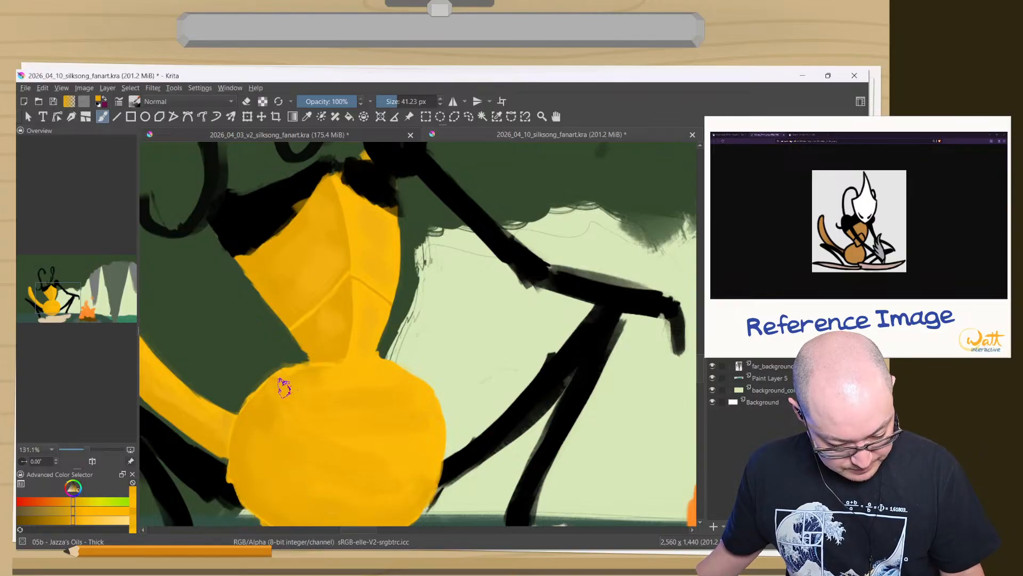
{"action": "mouse_move", "coordinate": [286, 388]}
{"action": "left_mouse_down"}
{"action": "mouse_move", "coordinate": [319, 380]}
{"action": "mouse_move", "coordinate": [398, 393]}
{"action": "mouse_move", "coordinate": [303, 377]}
{"action": "mouse_move", "coordinate": [415, 412]}
{"action": "mouse_move", "coordinate": [430, 447]}
{"action": "mouse_move", "coordinate": [281, 453]}
{"action": "mouse_move", "coordinate": [297, 388]}
{"action": "mouse_move", "coordinate": [290, 448]}
{"action": "left_mouse_up"}
{"action": "left_click", "coordinate": [372, 343], "text": "ctrl"}
{"action": "mouse_move", "coordinate": [343, 430]}
{"action": "left_mouse_down"}
{"action": "mouse_move", "coordinate": [361, 418]}
{"action": "mouse_move", "coordinate": [370, 335]}
{"action": "left_mouse_up"}
{"action": "mouse_move", "coordinate": [411, 309]}
{"action": "left_mouse_down"}
{"action": "mouse_move", "coordinate": [428, 261]}
{"action": "mouse_move", "coordinate": [336, 260]}
{"action": "mouse_move", "coordinate": [313, 315]}
{"action": "mouse_move", "coordinate": [492, 388]}
{"action": "mouse_move", "coordinate": [494, 336]}
{"action": "mouse_move", "coordinate": [481, 390]}
{"action": "mouse_move", "coordinate": [490, 376]}
{"action": "mouse_move", "coordinate": [484, 350]}
{"action": "mouse_move", "coordinate": [466, 408]}
{"action": "mouse_move", "coordinate": [456, 310]}
{"action": "left_mouse_up"}
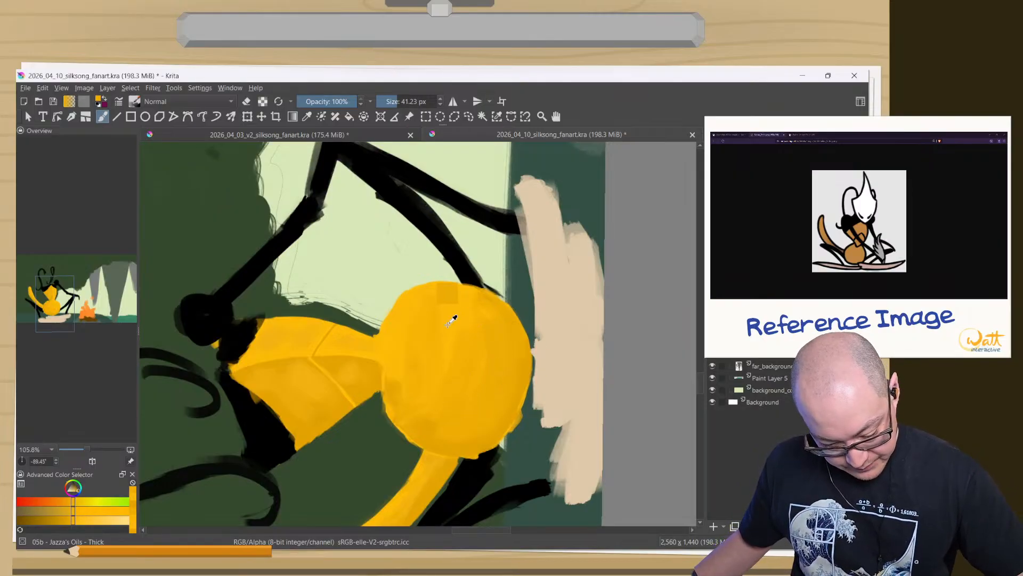
{"action": "left_click", "coordinate": [448, 323], "text": "ctrl"}
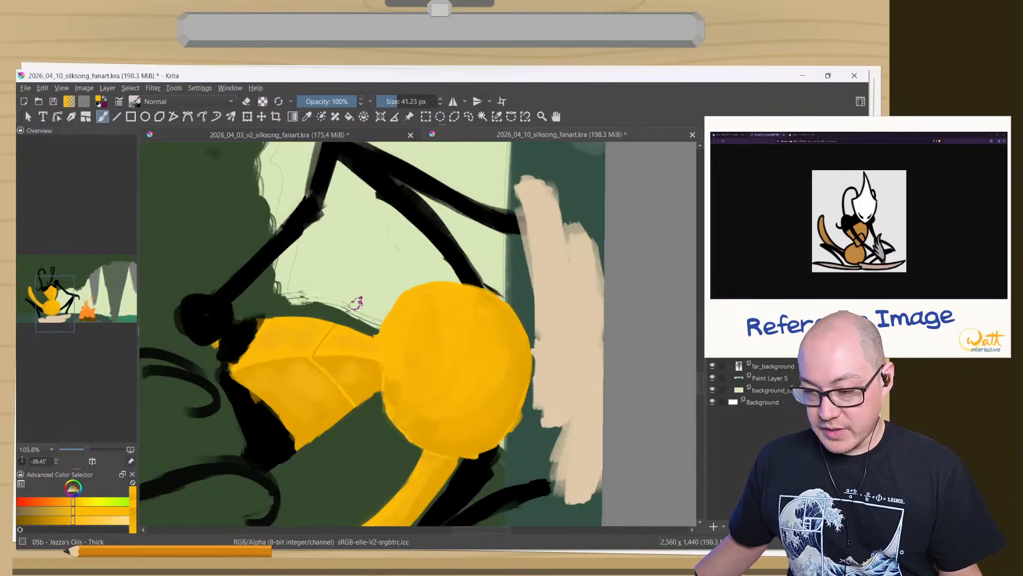
- Return the canvas to nearly upright, show the near arm layer, and erase along the inner edge of the upper arm to slim it
{"action": "left_click_drag", "start_coordinate": [339, 265], "coordinate": [438, 277]}
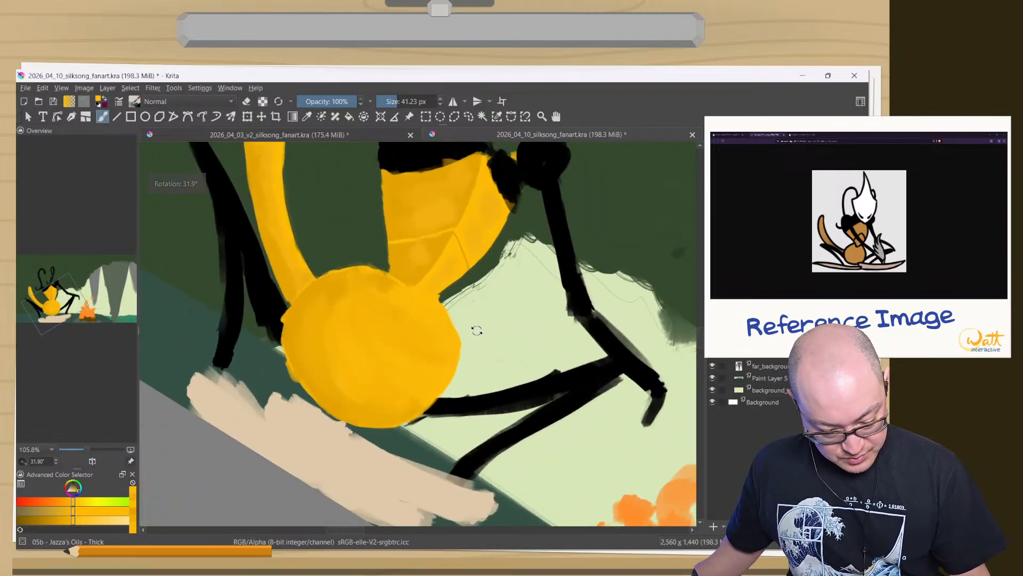
{"action": "left_click_drag", "start_coordinate": [477, 330], "coordinate": [356, 265]}
{"action": "left_click_drag", "start_coordinate": [359, 229], "coordinate": [396, 300]}
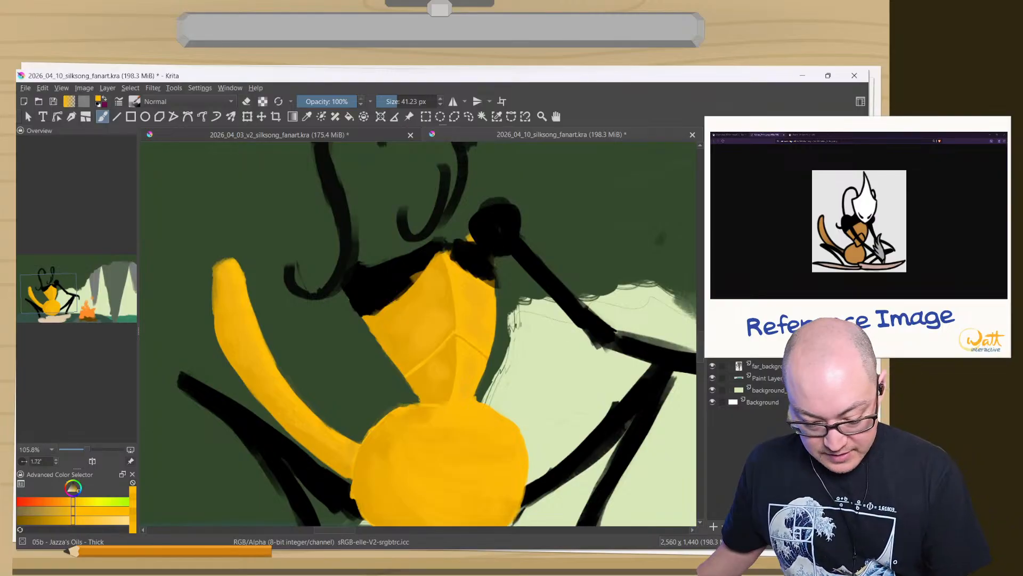
{"action": "left_click", "coordinate": [712, 306]}
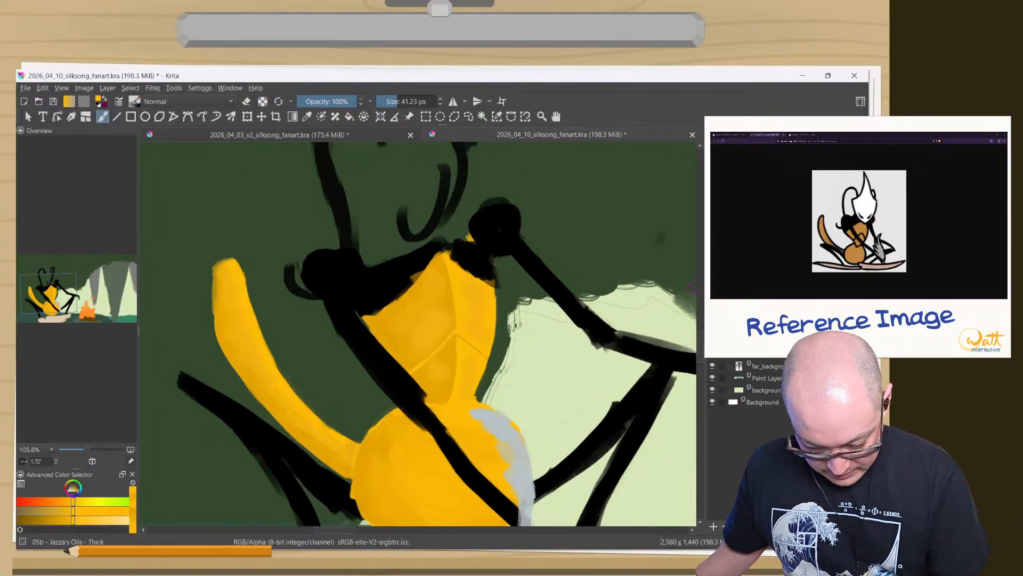
{"action": "key", "text": "e"}
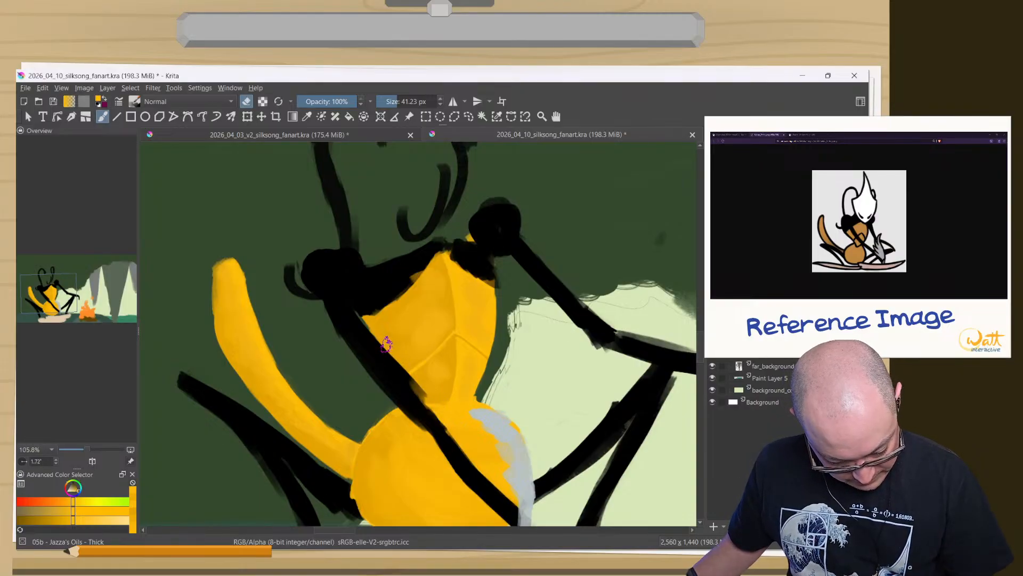
{"action": "mouse_move", "coordinate": [379, 333]}
{"action": "left_mouse_down"}
{"action": "mouse_move", "coordinate": [429, 392]}
{"action": "mouse_move", "coordinate": [365, 317]}
{"action": "mouse_move", "coordinate": [401, 359]}
{"action": "mouse_move", "coordinate": [381, 349]}
{"action": "left_mouse_up"}
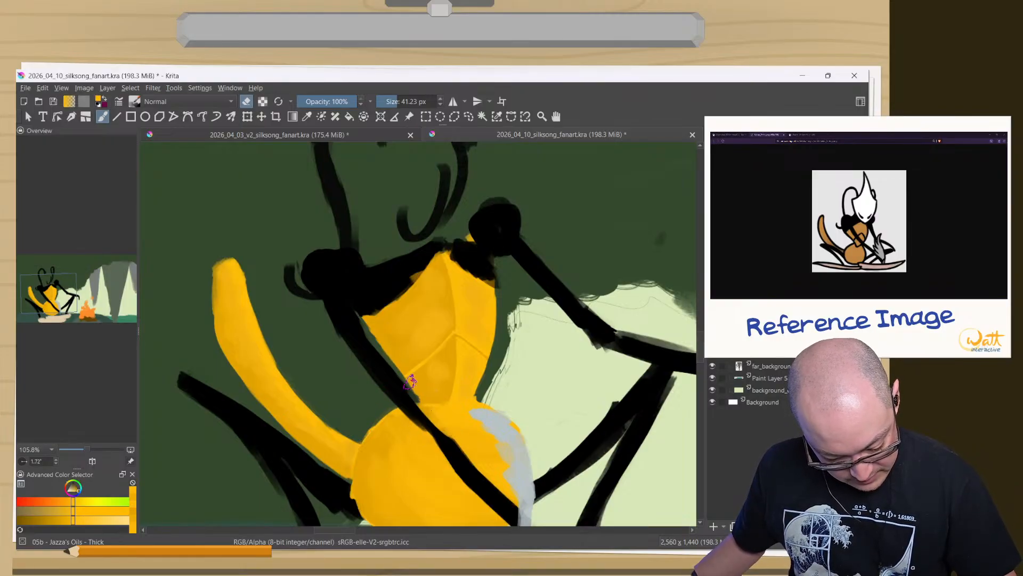
{"action": "left_click_drag", "start_coordinate": [456, 397], "coordinate": [431, 312]}
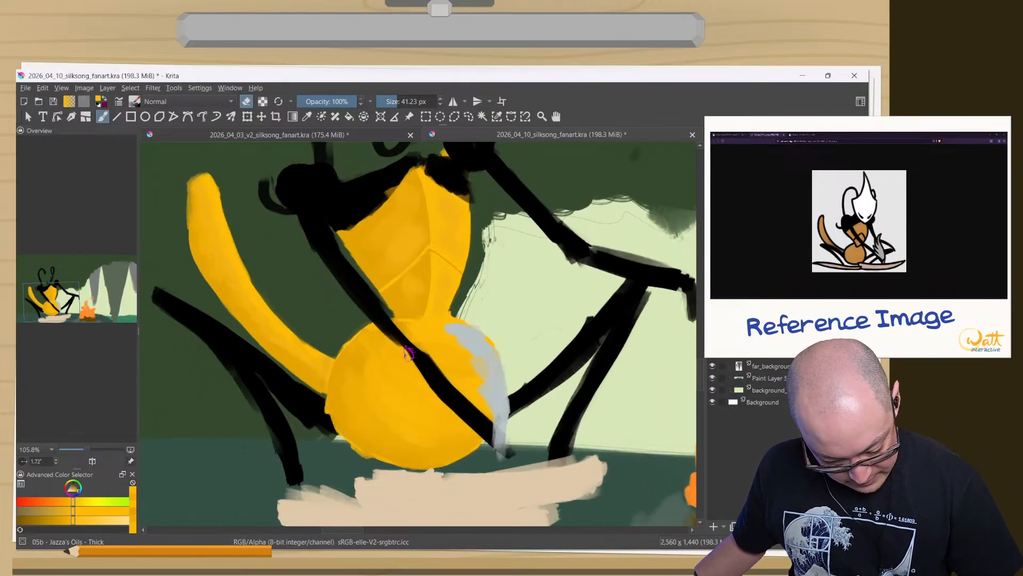
{"action": "left_click_drag", "start_coordinate": [336, 234], "coordinate": [400, 335]}
- Sample black, repaint the near arm with a defined elbow at the abdomen's top, and erase along the forearm to slim it
{"action": "key", "text": "e"}
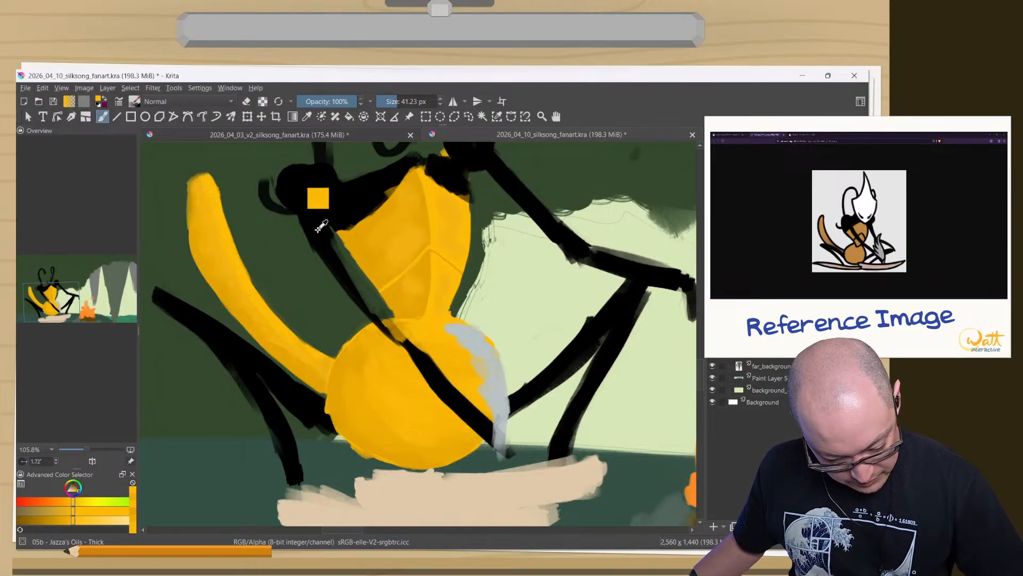
{"action": "left_click", "coordinate": [319, 233], "text": "ctrl"}
{"action": "mouse_move", "coordinate": [320, 233]}
{"action": "left_mouse_down"}
{"action": "mouse_move", "coordinate": [374, 331]}
{"action": "mouse_move", "coordinate": [372, 324]}
{"action": "mouse_move", "coordinate": [446, 392]}
{"action": "left_mouse_up"}
{"action": "left_click_drag", "start_coordinate": [390, 337], "coordinate": [423, 366]}
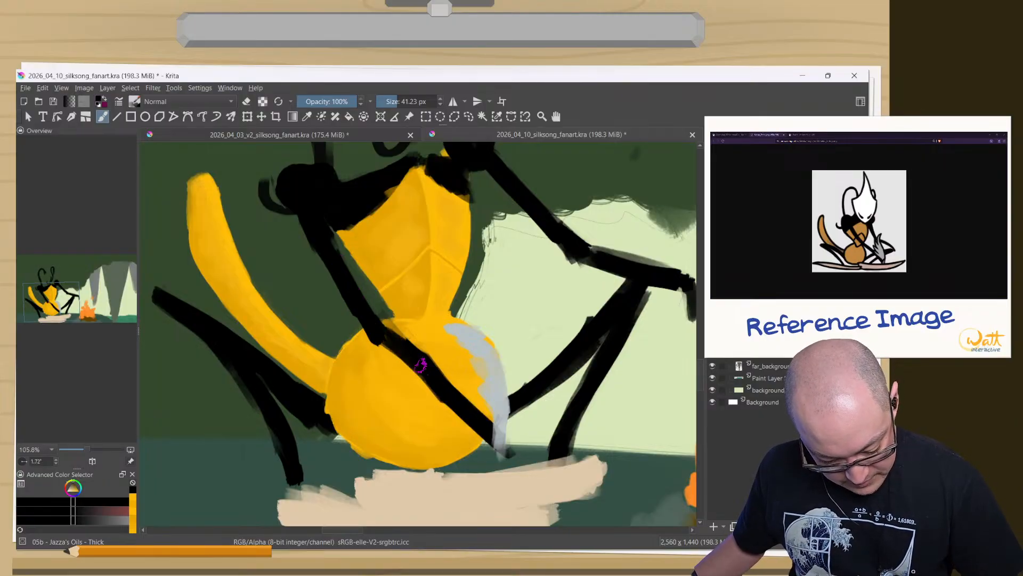
{"action": "key", "text": "e"}
{"action": "mouse_move", "coordinate": [396, 326]}
{"action": "left_mouse_down"}
{"action": "mouse_move", "coordinate": [461, 387]}
{"action": "mouse_move", "coordinate": [408, 345]}
{"action": "mouse_move", "coordinate": [373, 345]}
{"action": "mouse_move", "coordinate": [422, 391]}
{"action": "left_mouse_up"}
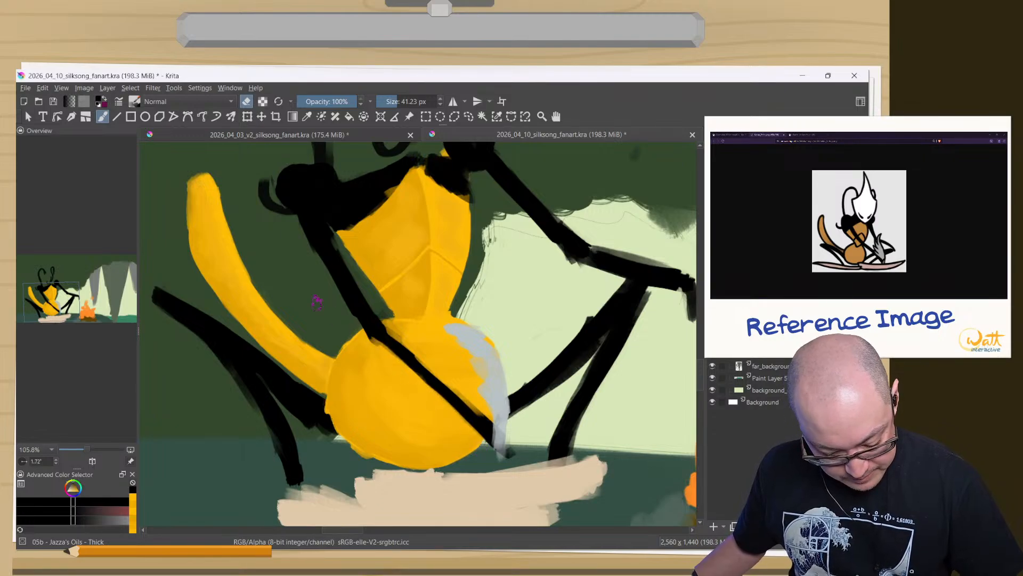
{"action": "key", "text": "e"}
{"action": "mouse_move", "coordinate": [379, 332]}
{"action": "left_mouse_down"}
{"action": "mouse_move", "coordinate": [484, 426]}
{"action": "mouse_move", "coordinate": [394, 348]}
{"action": "left_mouse_up"}
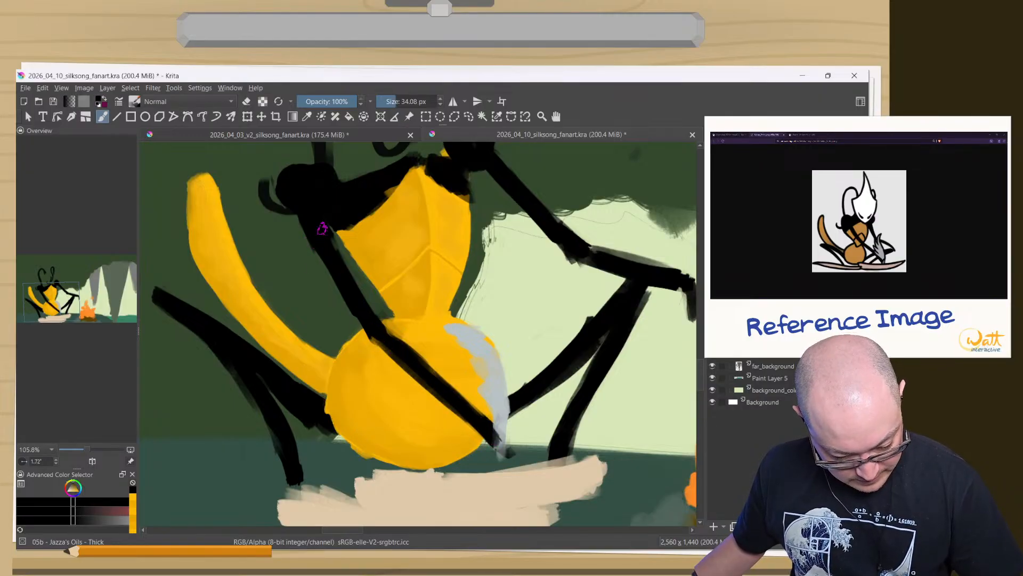
- Erase around the near shoulder joint's outer edge with a 34.08 px brush to make it smaller
{"action": "left_click_drag", "start_coordinate": [318, 235], "coordinate": [345, 273]}
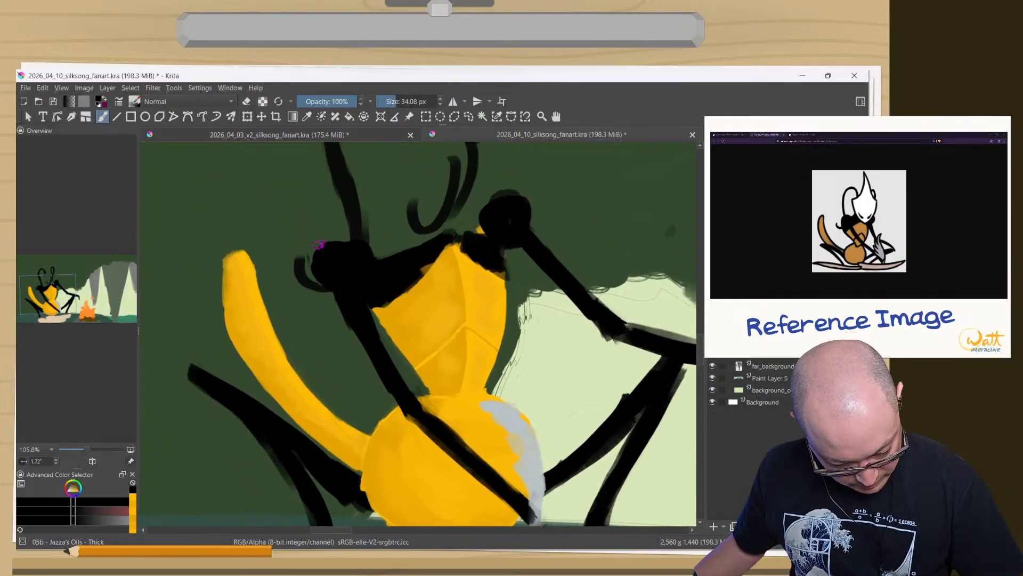
{"action": "key", "text": "e"}
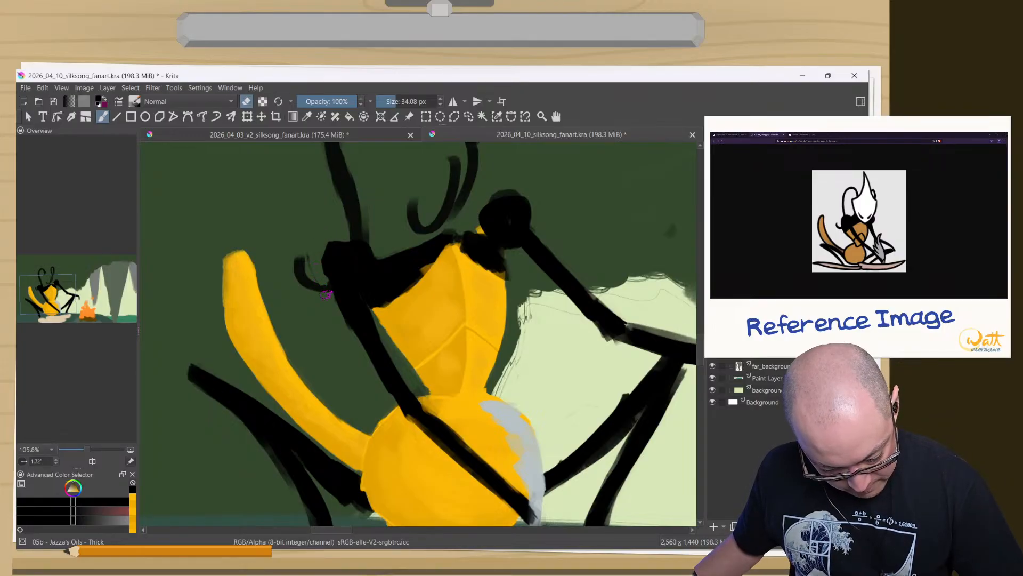
{"action": "left_click_drag", "start_coordinate": [331, 297], "coordinate": [334, 311]}
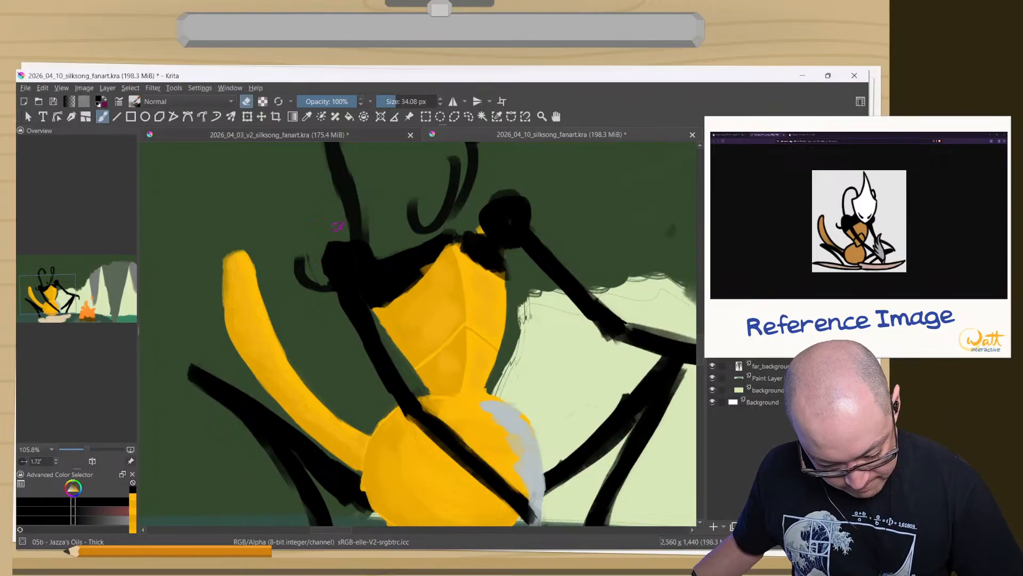
{"action": "key", "text": "e"}
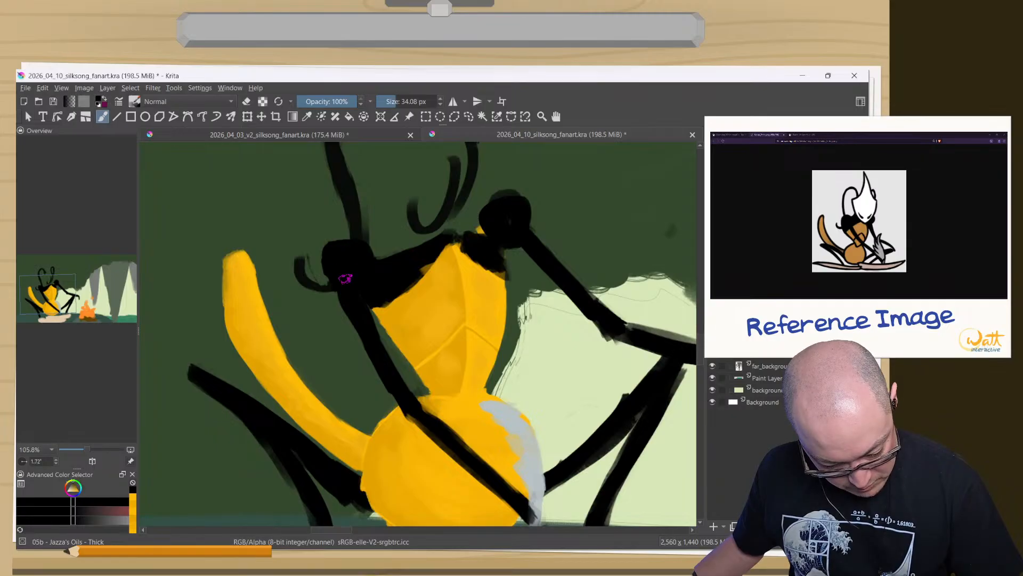
- Reduce the brush to 17.57 px, smooth the black collar toward the far shoulder, and trim that shoulder's joint with the eraser
{"action": "left_click_drag", "start_coordinate": [435, 245], "coordinate": [428, 276]}
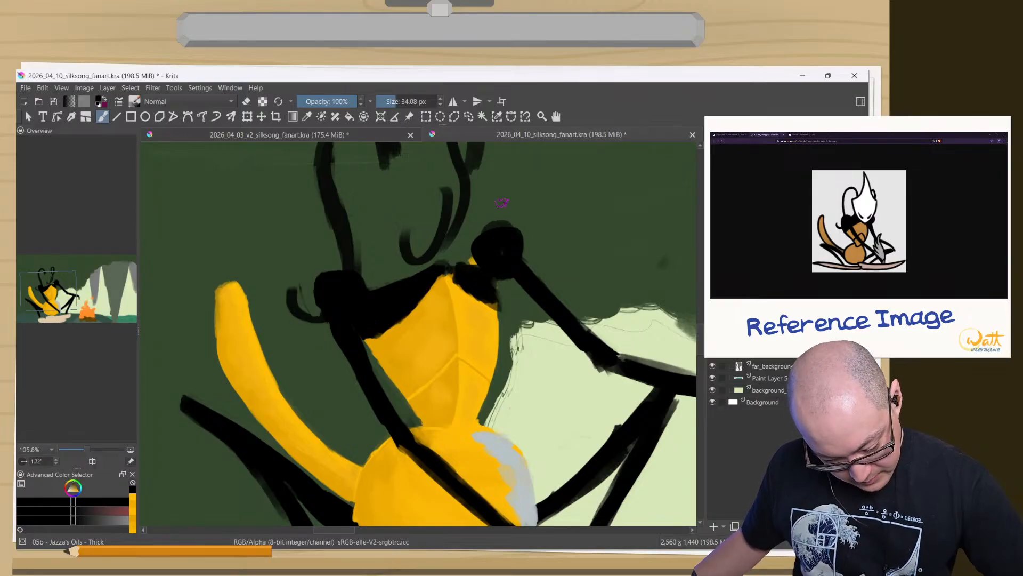
{"action": "left_click_drag", "start_coordinate": [474, 280], "coordinate": [465, 280], "text": "shift"}
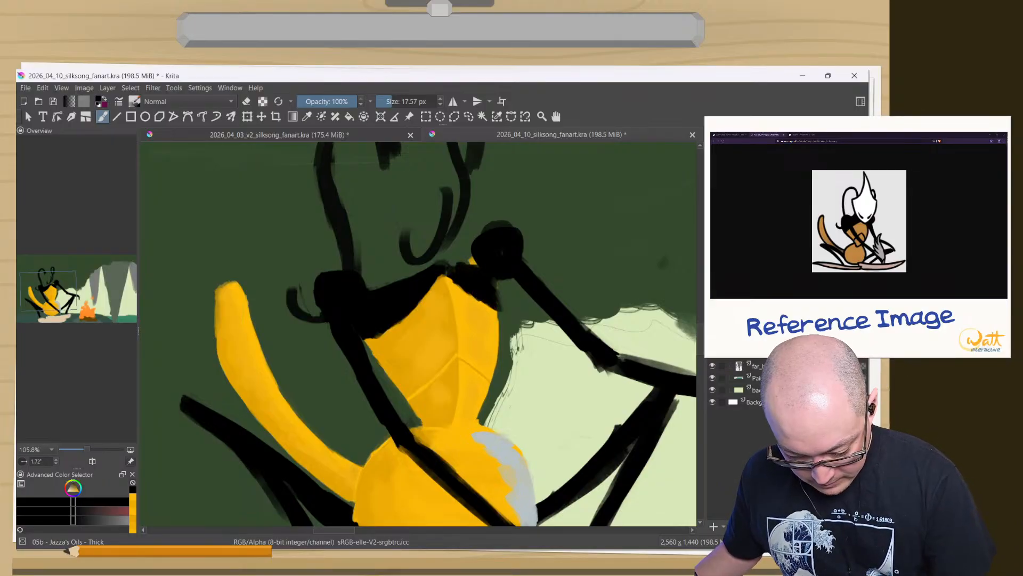
{"action": "key", "text": "e"}
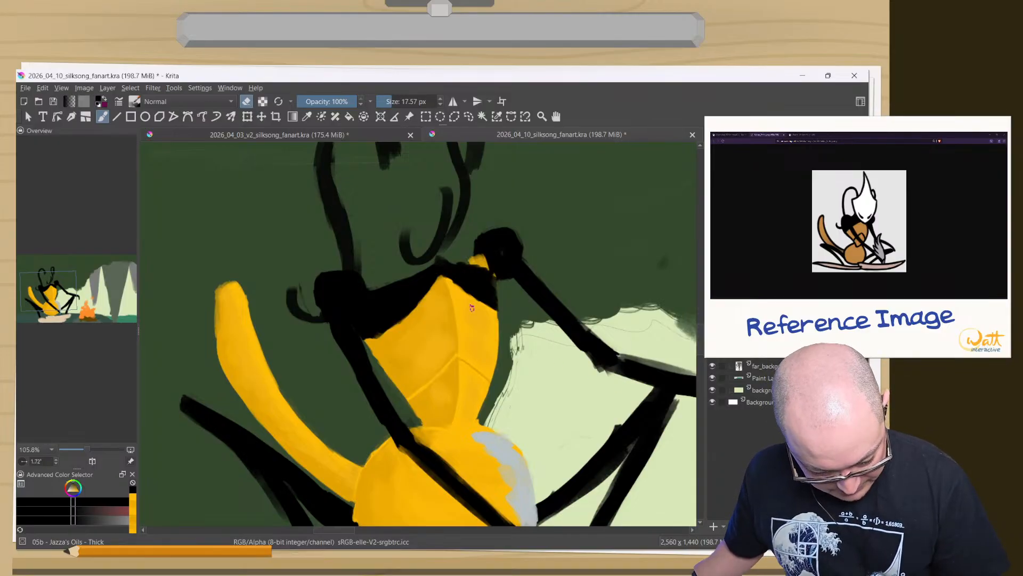
- Fill the gap between the collar and the far shoulder with black, and show the white head again
{"action": "key", "text": "e"}
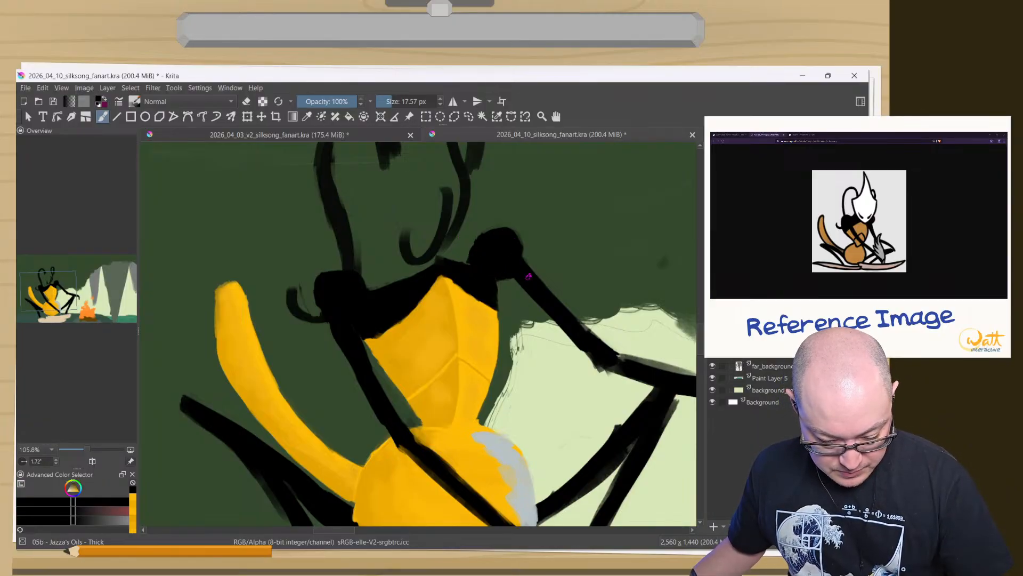
{"action": "left_click_drag", "start_coordinate": [412, 353], "coordinate": [412, 395]}
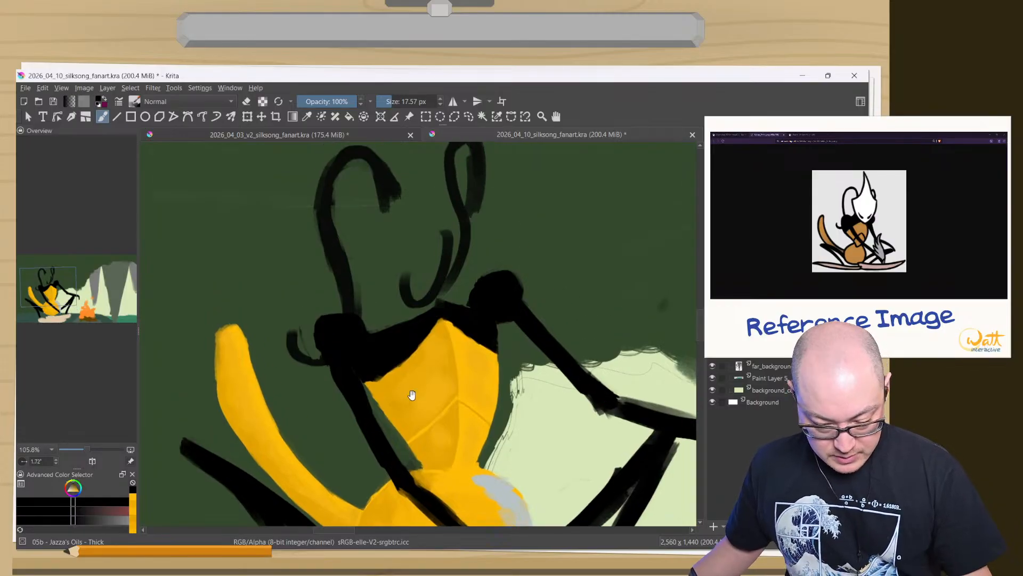
{"action": "key", "text": "ctrl+z"}
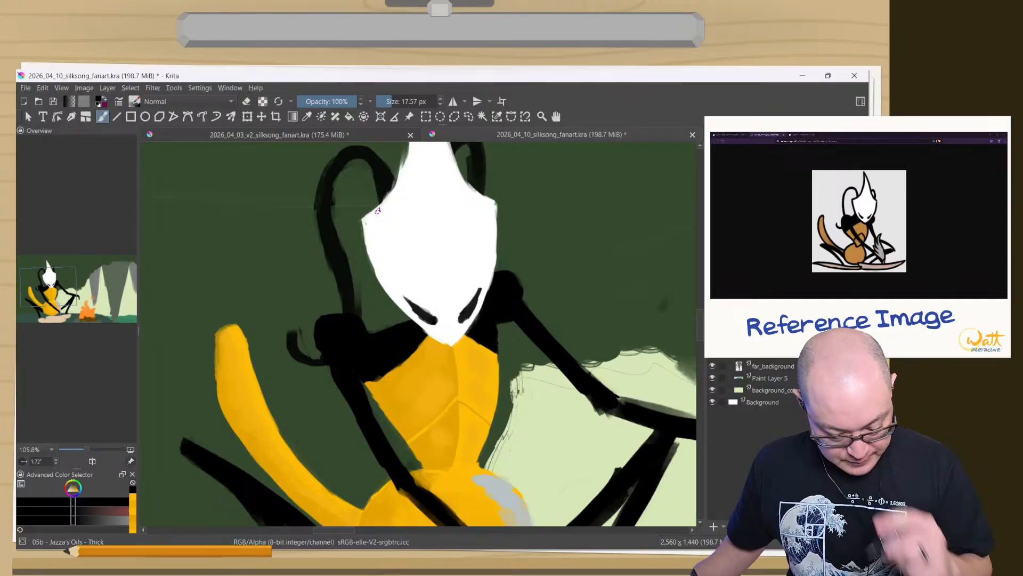
{"action": "left_click_drag", "start_coordinate": [411, 244], "coordinate": [430, 279]}
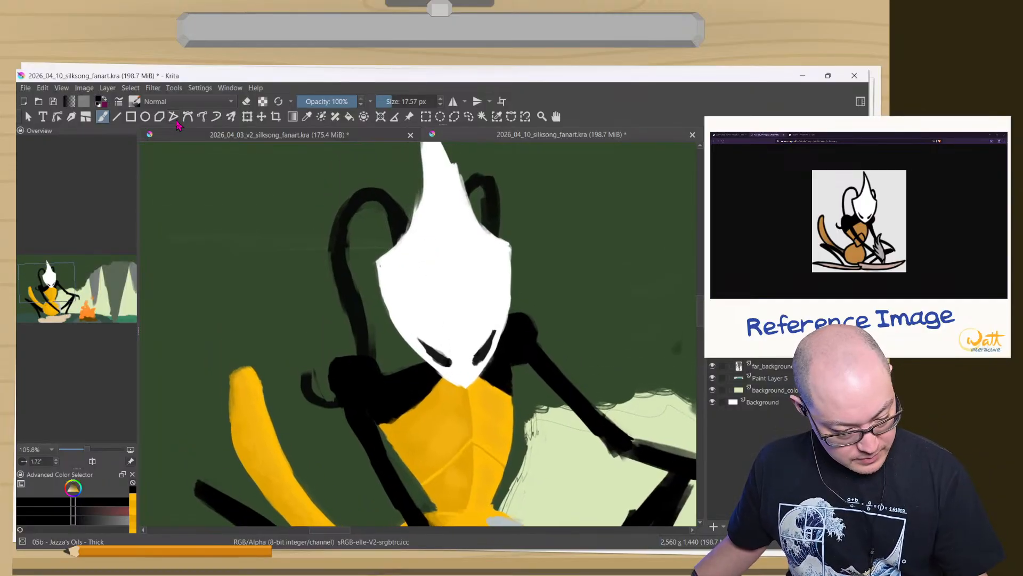
- Move the head slightly up and toward the far shoulder with the Move tool, and shift the black antennae the same way
{"action": "left_click", "coordinate": [248, 117]}
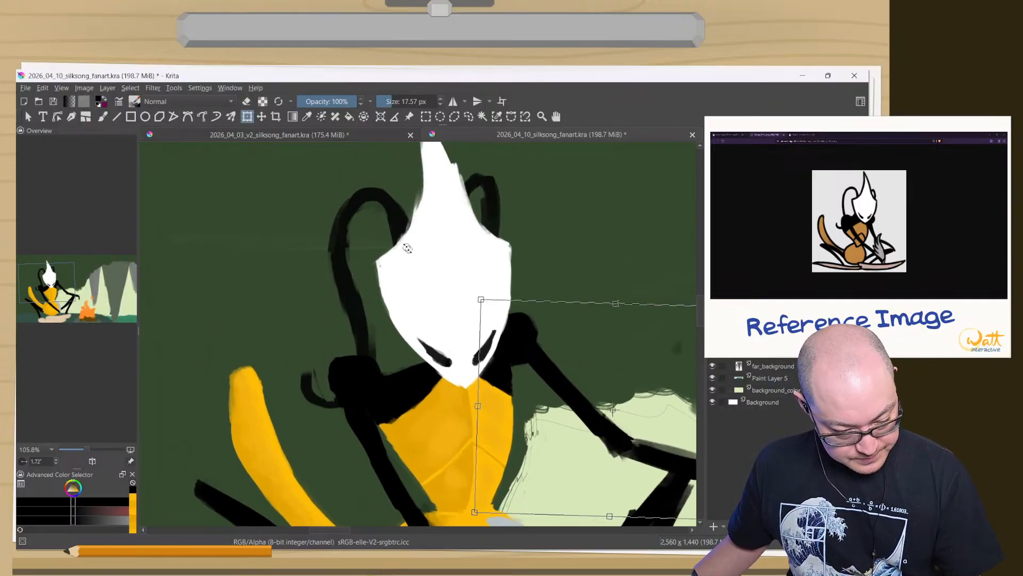
{"action": "left_click", "coordinate": [262, 116]}
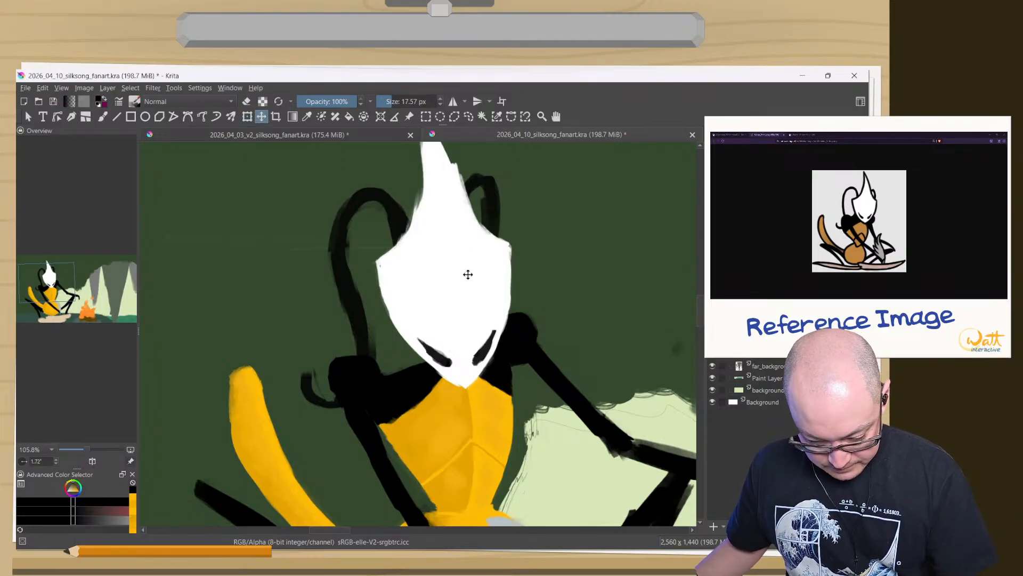
{"action": "left_click_drag", "start_coordinate": [468, 274], "coordinate": [410, 293]}
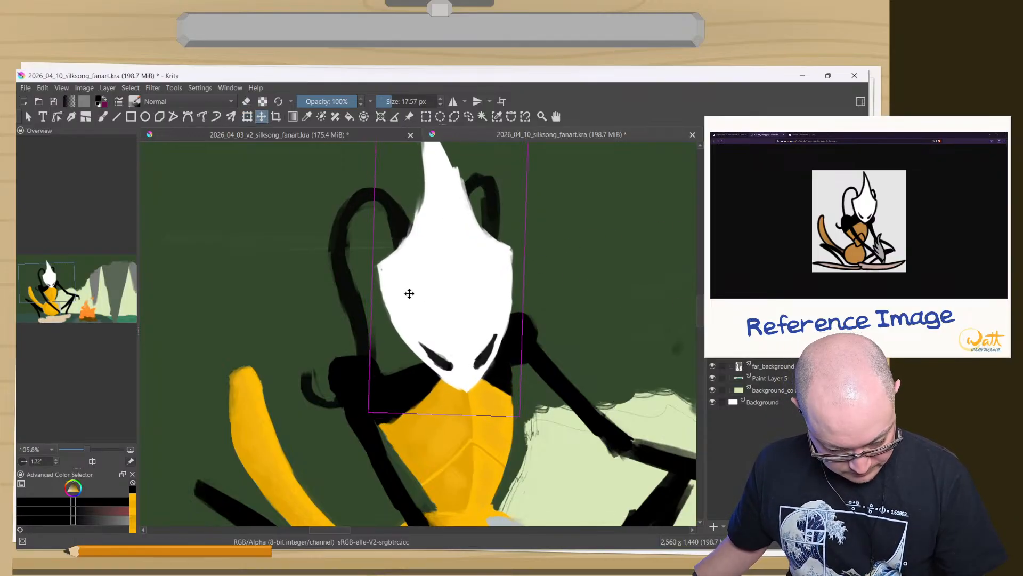
{"action": "left_click_drag", "start_coordinate": [331, 297], "coordinate": [331, 315]}
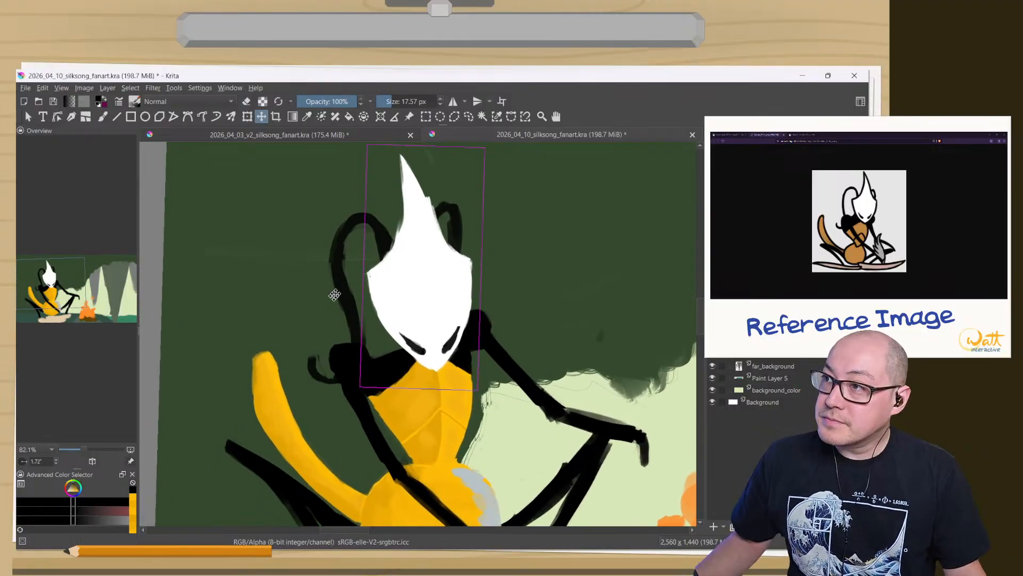
{"action": "mouse_move", "coordinate": [421, 297]}
{"action": "left_mouse_down"}
{"action": "mouse_move", "coordinate": [433, 292]}
{"action": "mouse_move", "coordinate": [419, 280]}
{"action": "mouse_move", "coordinate": [381, 304]}
{"action": "mouse_move", "coordinate": [360, 299]}
{"action": "mouse_move", "coordinate": [401, 284]}
{"action": "mouse_move", "coordinate": [402, 293]}
{"action": "left_mouse_up"}
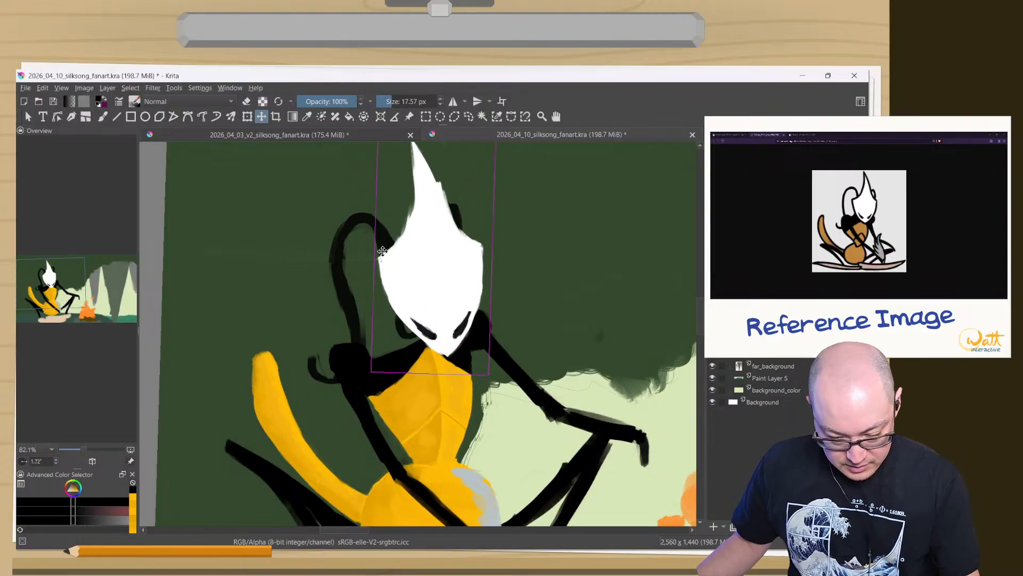
{"action": "left_click_drag", "start_coordinate": [329, 293], "coordinate": [334, 276]}
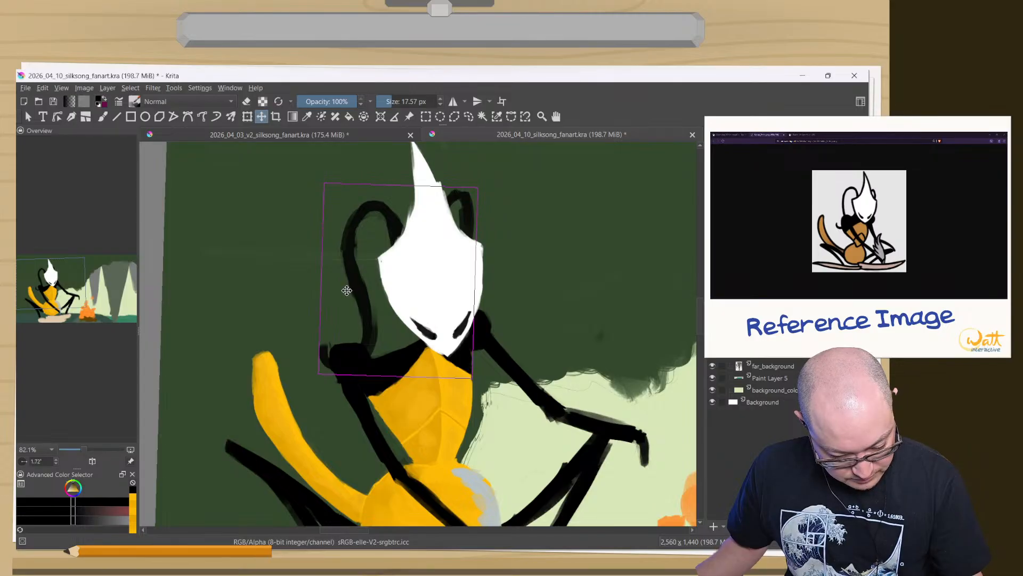
- Move the head and antennae down together until the chin overlaps the top of the chest, and reset the canvas rotation to 0°
{"action": "left_click", "coordinate": [773, 282]}
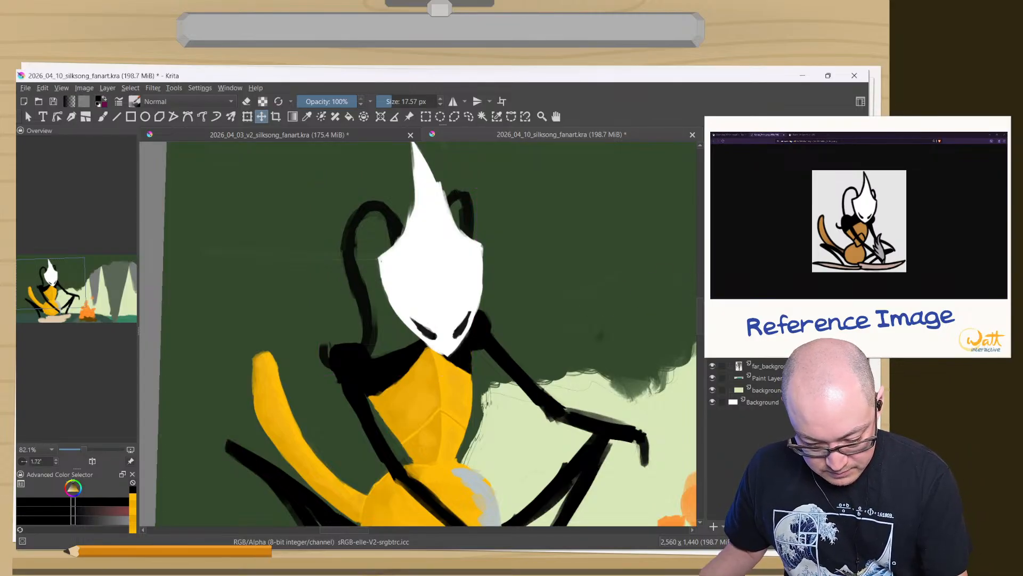
{"action": "left_click_drag", "start_coordinate": [420, 309], "coordinate": [419, 313]}
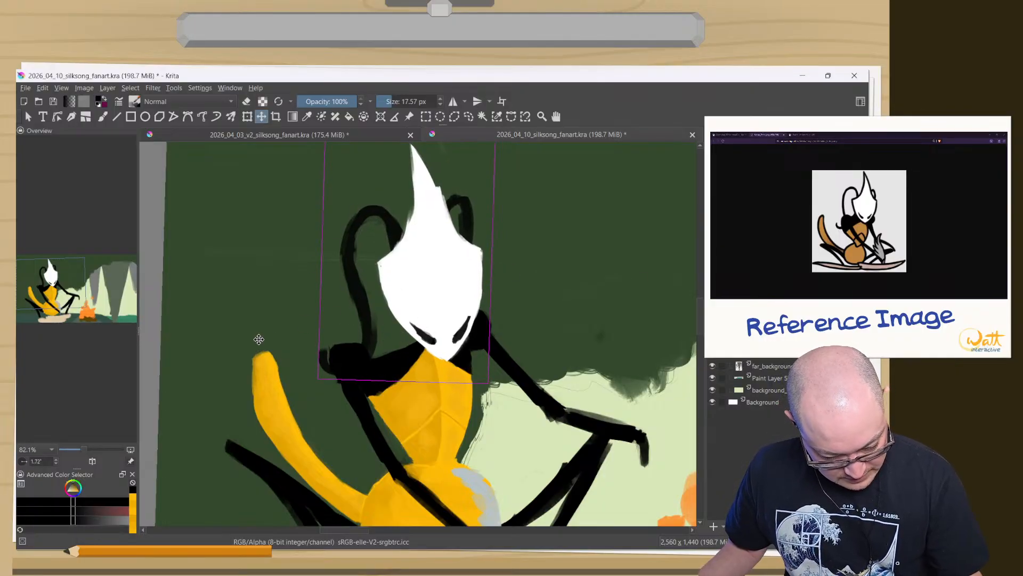
{"action": "mouse_move", "coordinate": [257, 340]}
{"action": "left_mouse_down"}
{"action": "mouse_move", "coordinate": [247, 338]}
{"action": "mouse_move", "coordinate": [256, 349]}
{"action": "mouse_move", "coordinate": [251, 338]}
{"action": "left_mouse_up"}
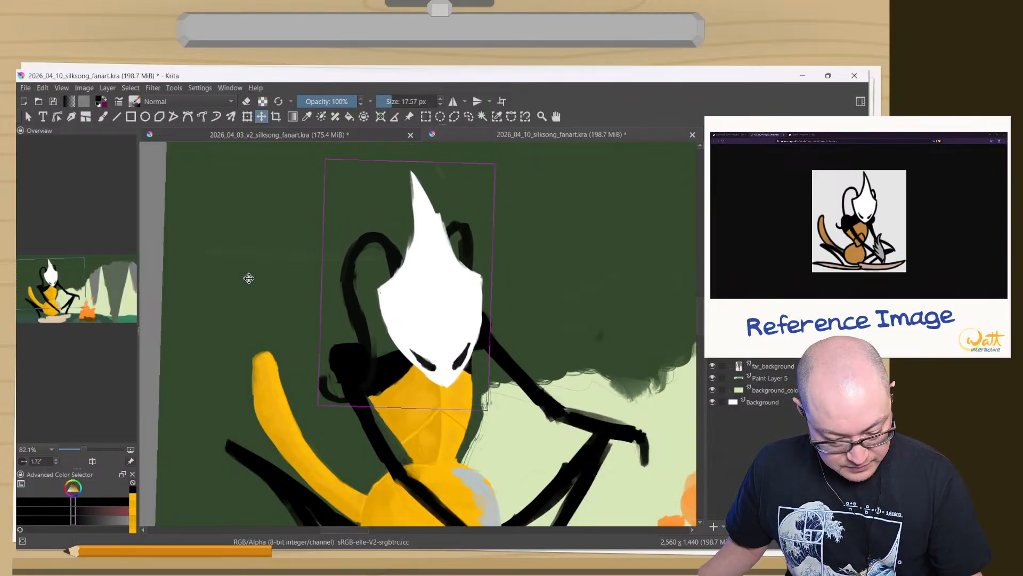
{"action": "left_click_drag", "start_coordinate": [256, 294], "coordinate": [264, 248]}
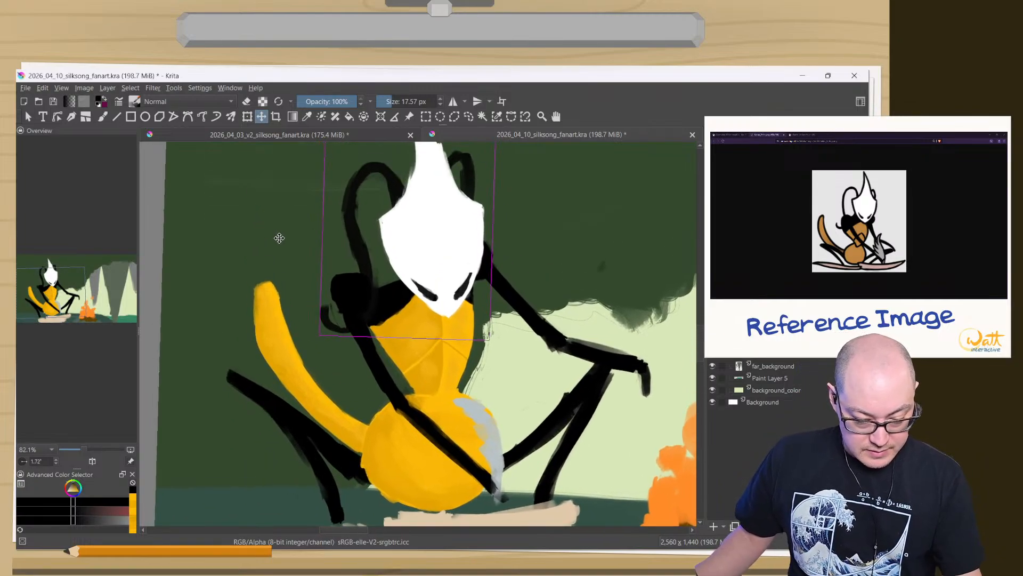
{"action": "left_click_drag", "start_coordinate": [260, 225], "coordinate": [259, 225]}
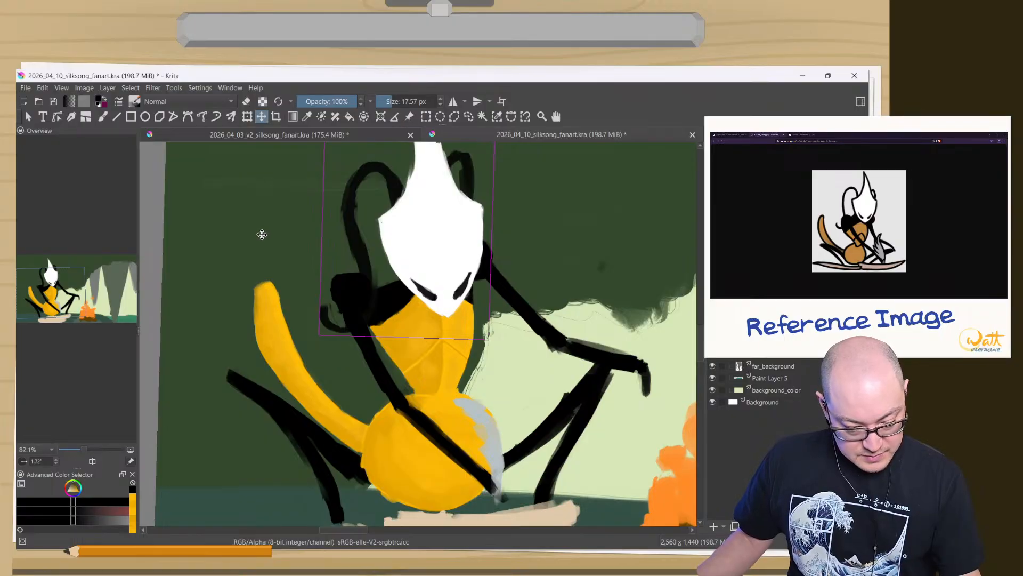
{"action": "key", "text": "Tab"}
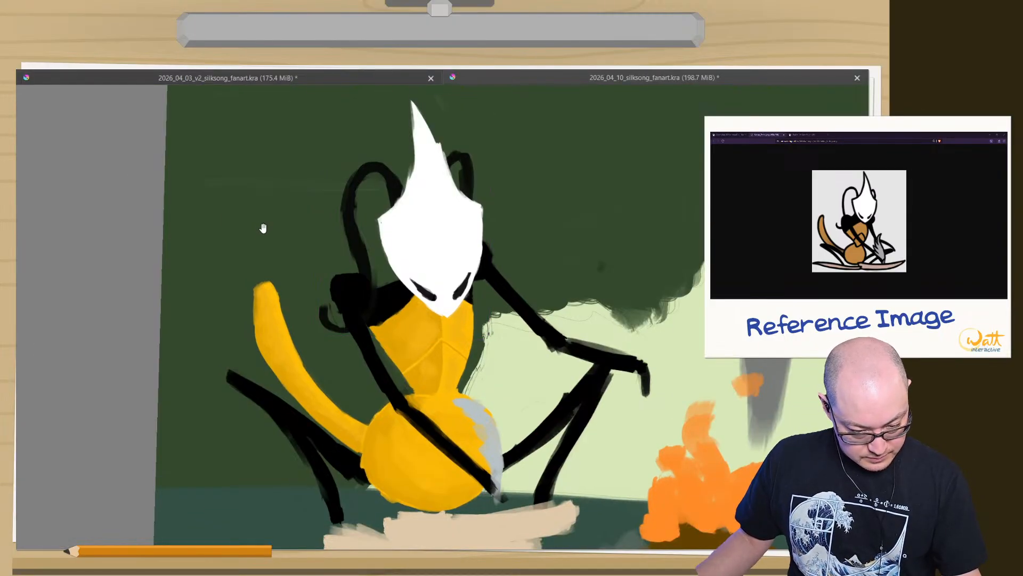
{"action": "left_click_drag", "start_coordinate": [263, 228], "coordinate": [146, 186]}
{"action": "key", "text": "5"}
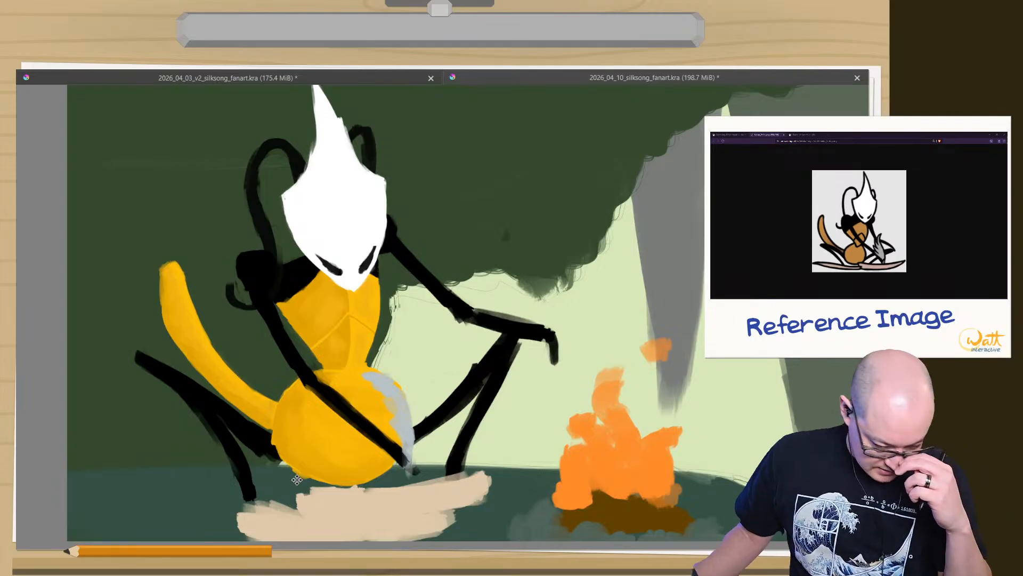
{"action": "key", "text": "Tab"}
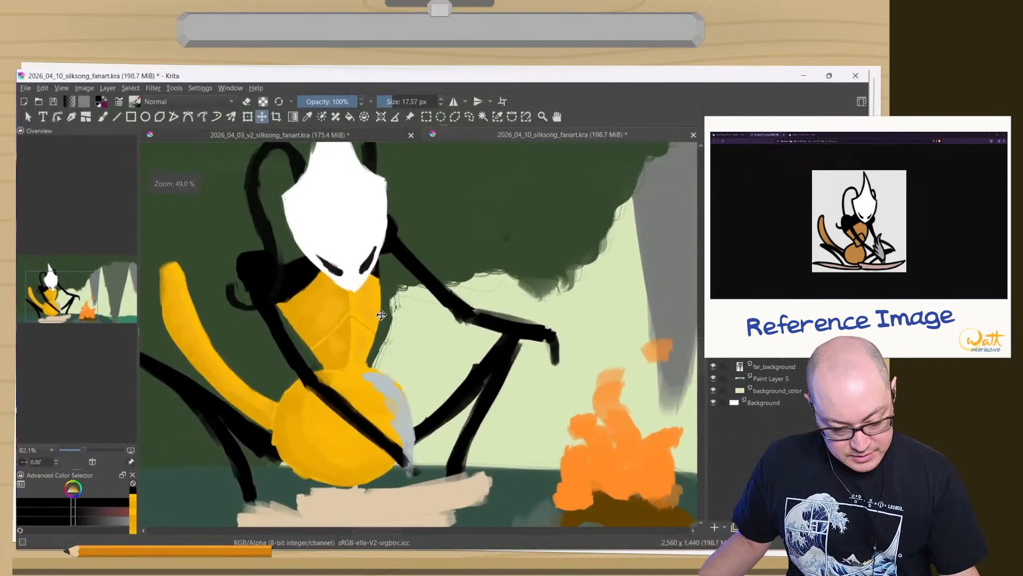
- Sample the beige seat, pick a more orange tint, and paint an edge line along its length with a 17.27 px brush on a rotated canvas
{"action": "mouse_move", "coordinate": [595, 420]}
{"action": "left_mouse_down"}
{"action": "mouse_move", "coordinate": [574, 292]}
{"action": "mouse_move", "coordinate": [544, 322]}
{"action": "left_mouse_up"}
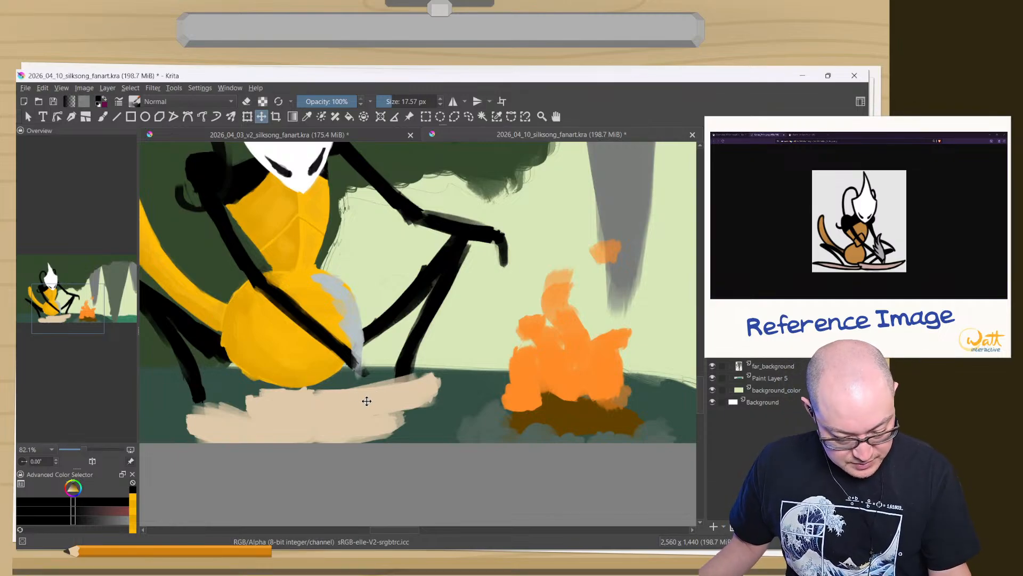
{"action": "key", "text": "b"}
{"action": "left_click", "coordinate": [367, 404], "text": "ctrl"}
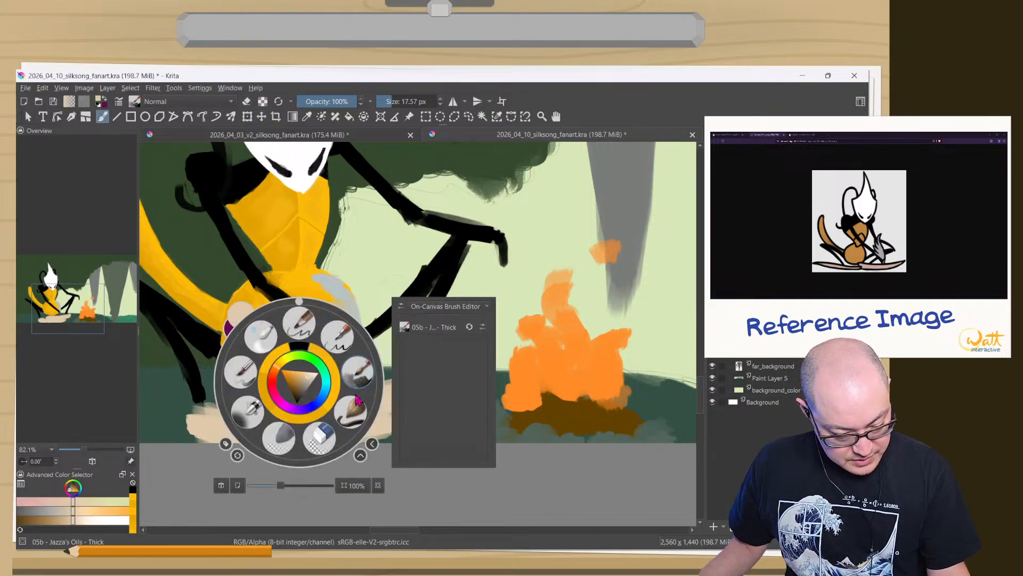
{"action": "right_click", "coordinate": [299, 382]}
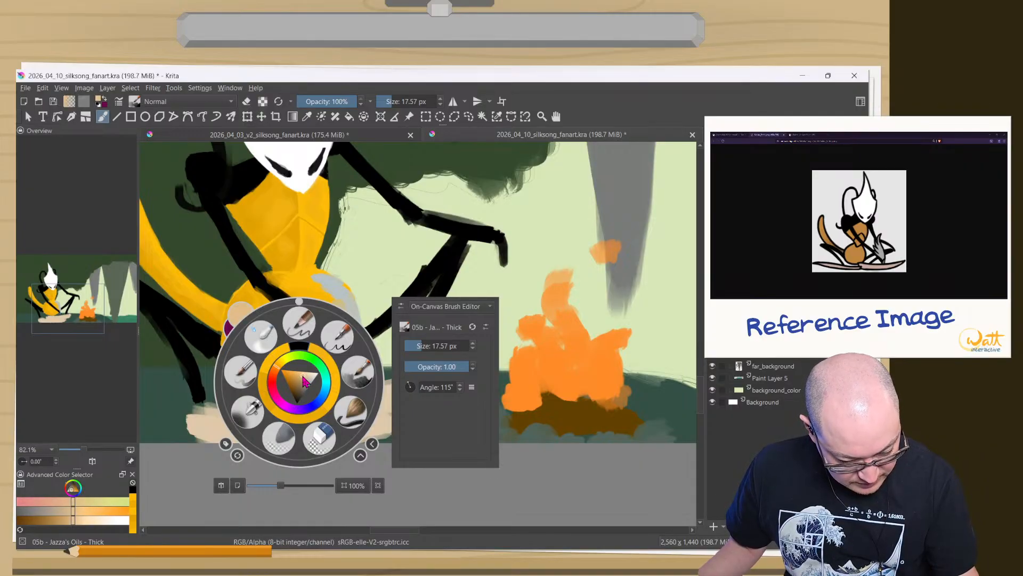
{"action": "right_click", "coordinate": [353, 380]}
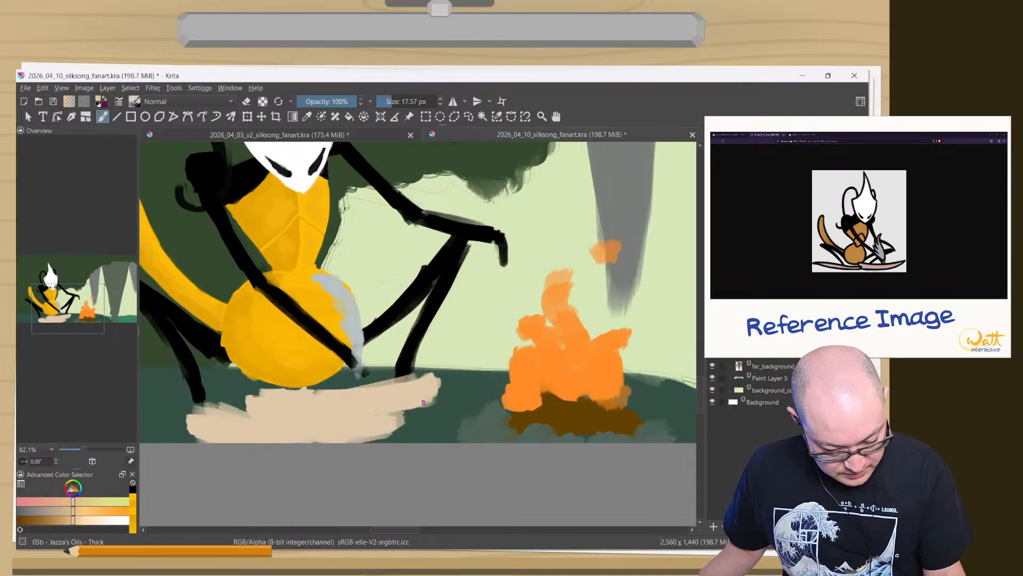
{"action": "left_click_drag", "start_coordinate": [424, 403], "coordinate": [397, 382], "text": "shift"}
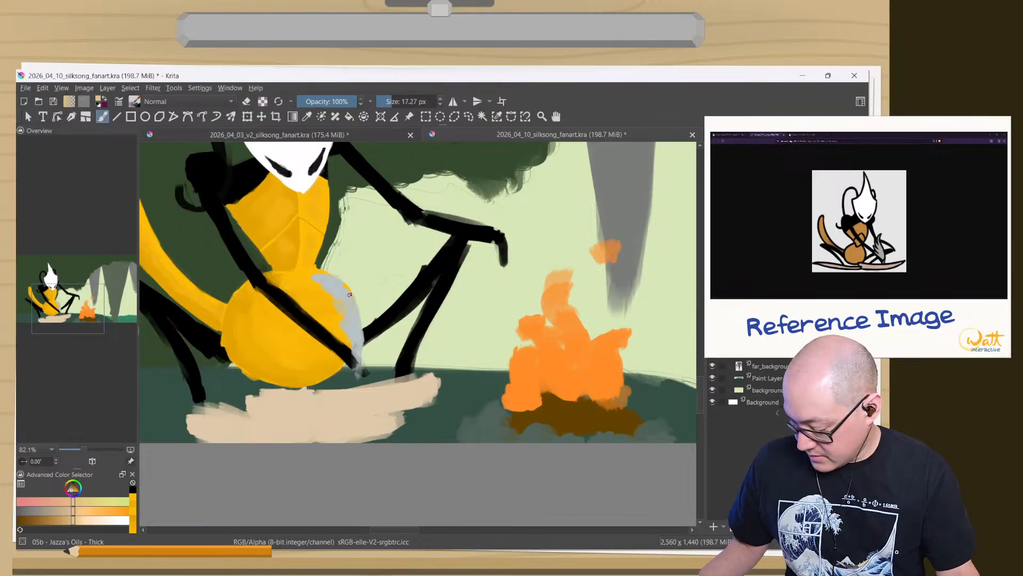
{"action": "left_click_drag", "start_coordinate": [322, 220], "coordinate": [564, 173], "text": "shift"}
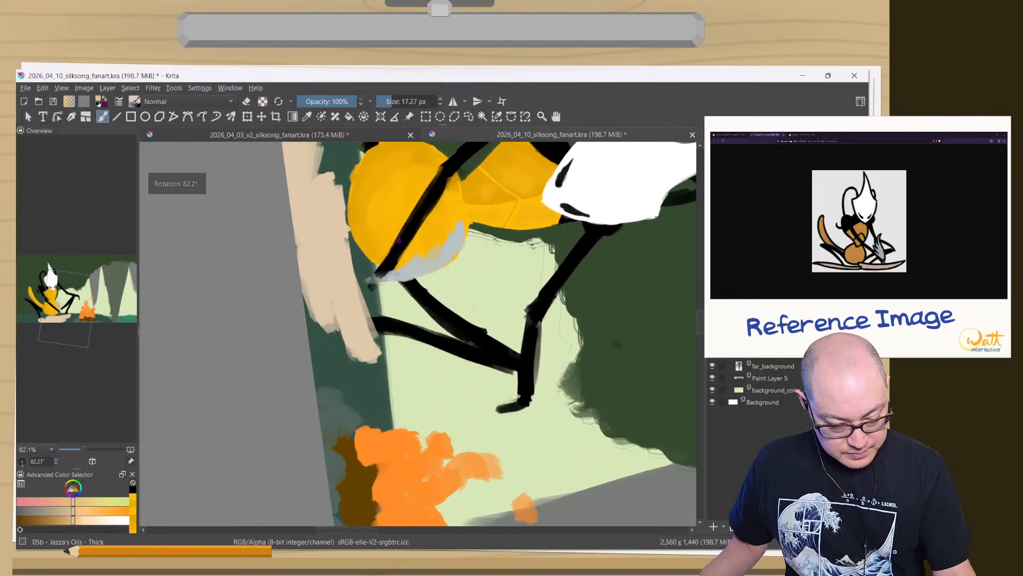
{"action": "mouse_move", "coordinate": [324, 197]}
{"action": "left_mouse_down", "text": "ctrl"}
{"action": "mouse_move", "coordinate": [326, 174]}
{"action": "mouse_move", "coordinate": [322, 239]}
{"action": "mouse_move", "coordinate": [320, 211]}
{"action": "mouse_move", "coordinate": [350, 395]}
{"action": "left_mouse_up", "text": "ctrl"}
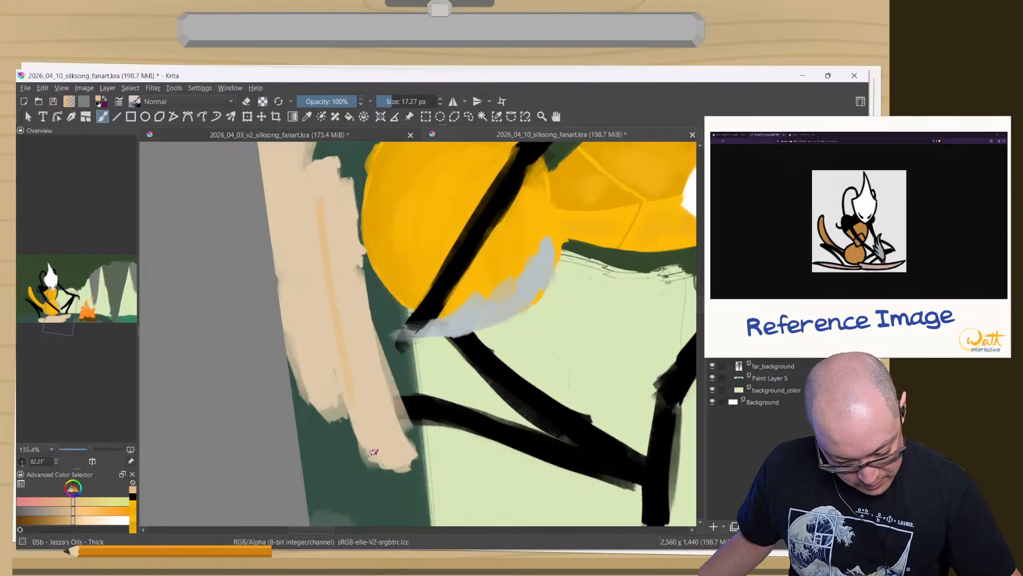
{"action": "mouse_move", "coordinate": [371, 451]}
{"action": "left_mouse_down"}
{"action": "mouse_move", "coordinate": [324, 316]}
{"action": "mouse_move", "coordinate": [347, 402]}
{"action": "mouse_move", "coordinate": [303, 228]}
{"action": "left_mouse_up"}
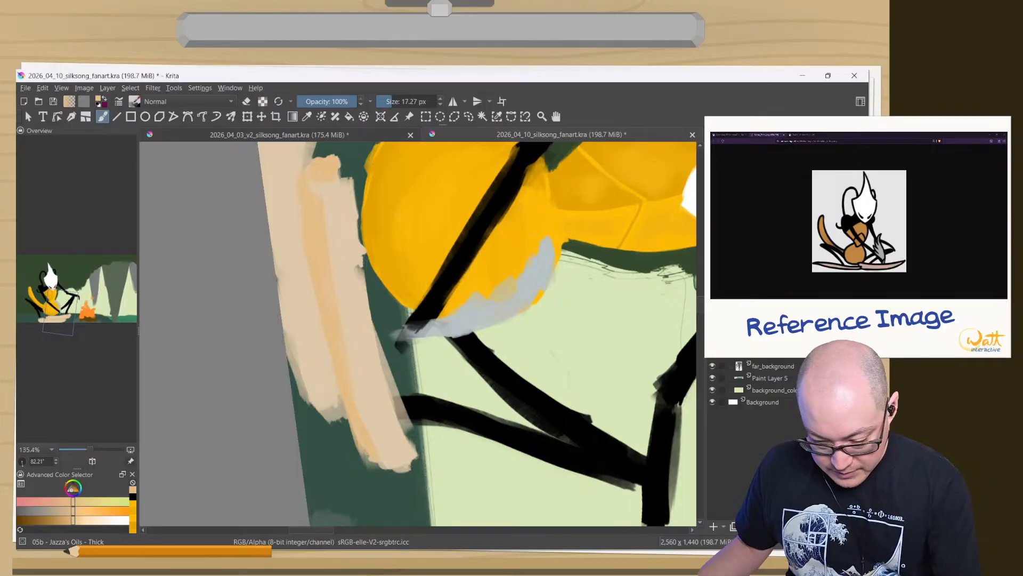
{"action": "key", "text": "e"}
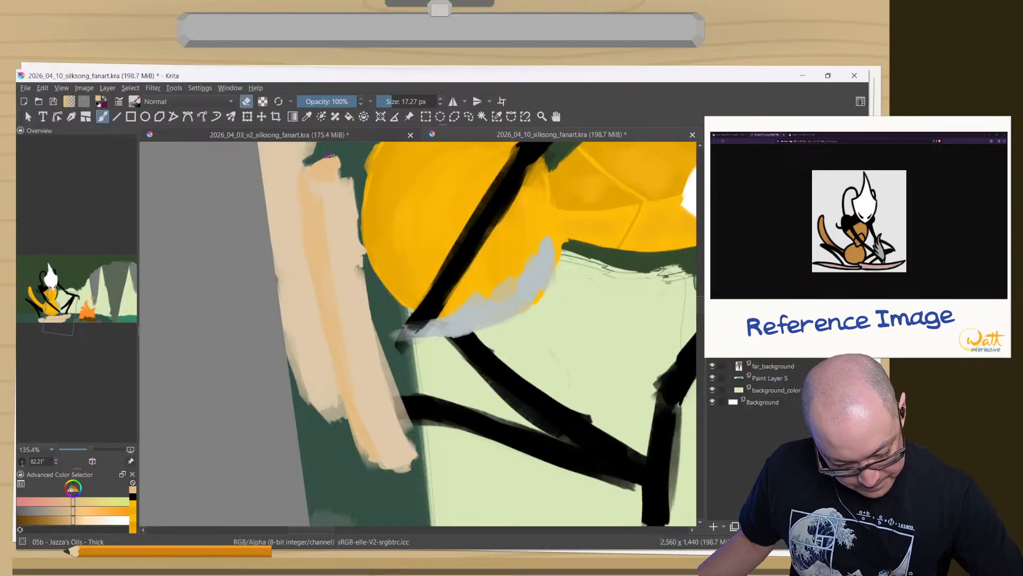
{"action": "key", "text": "e"}
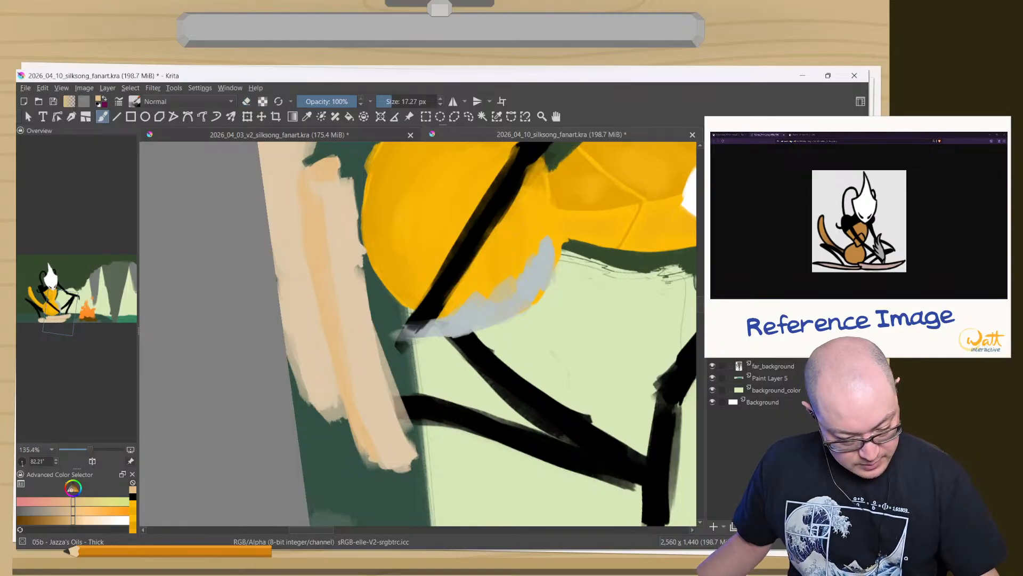
- Pick a darker tan and paint over the seat's lengthwise edge line, enlarging the brush to 37.42 px to widen the shading
{"action": "right_click", "coordinate": [245, 271]}
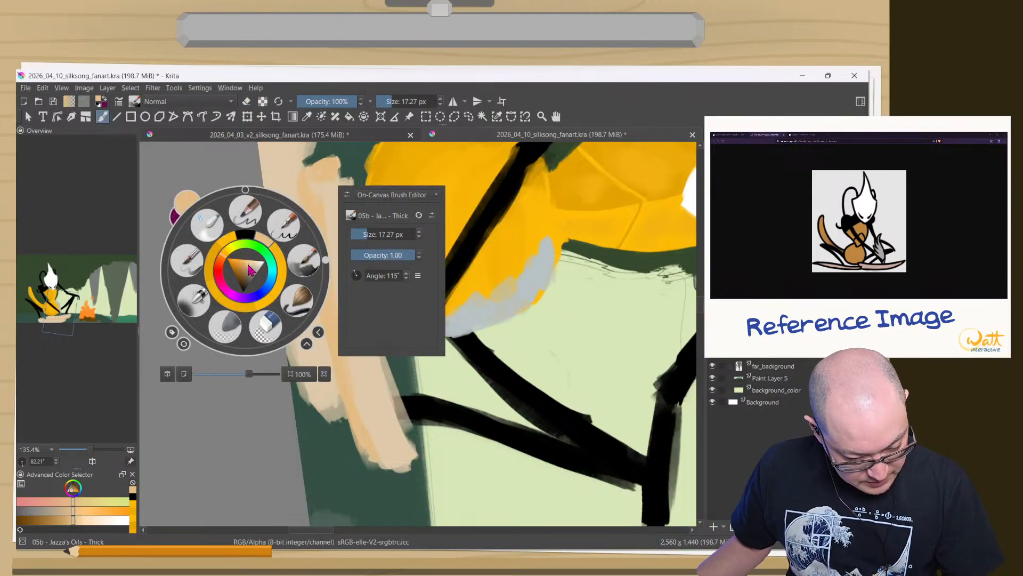
{"action": "left_click", "coordinate": [249, 266]}
{"action": "right_click", "coordinate": [295, 251]}
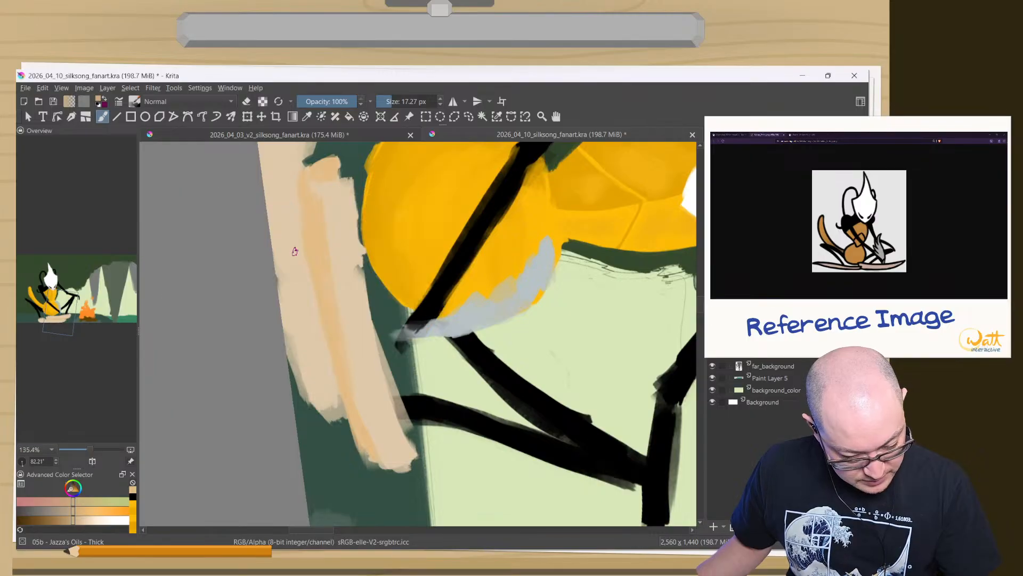
{"action": "mouse_move", "coordinate": [303, 182]}
{"action": "left_mouse_down"}
{"action": "mouse_move", "coordinate": [311, 230]}
{"action": "mouse_move", "coordinate": [316, 199]}
{"action": "mouse_move", "coordinate": [305, 190]}
{"action": "mouse_move", "coordinate": [329, 306]}
{"action": "left_mouse_up"}
{"action": "left_click_drag", "start_coordinate": [312, 250], "coordinate": [341, 367]}
{"action": "left_click_drag", "start_coordinate": [327, 307], "coordinate": [338, 307], "text": "shift"}
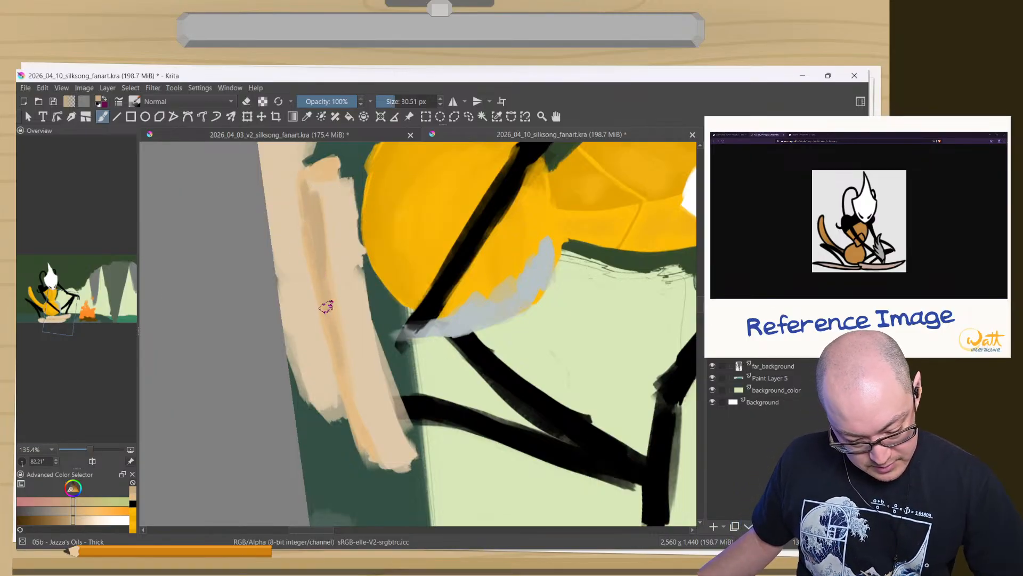
{"action": "mouse_move", "coordinate": [316, 247]}
{"action": "left_mouse_down"}
{"action": "mouse_move", "coordinate": [363, 439]}
{"action": "mouse_move", "coordinate": [320, 294]}
{"action": "left_mouse_up"}
{"action": "left_click_drag", "start_coordinate": [341, 369], "coordinate": [316, 280]}
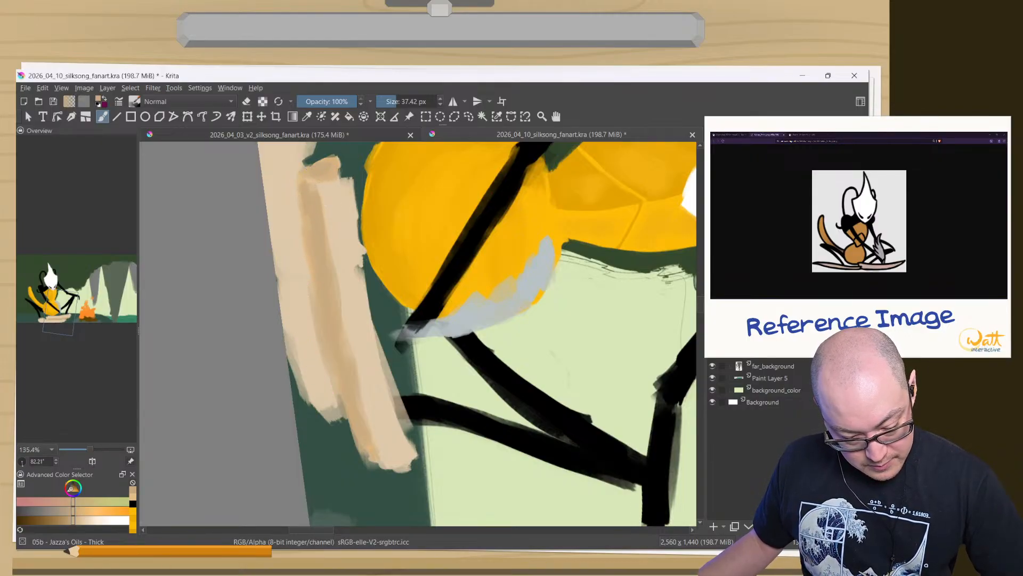
- Sample the seat's light beige and paint along the upper plank to narrow the tan edge line
{"action": "left_click", "coordinate": [331, 193], "text": "ctrl"}
{"action": "mouse_move", "coordinate": [330, 172]}
{"action": "left_mouse_down"}
{"action": "mouse_move", "coordinate": [302, 199]}
{"action": "mouse_move", "coordinate": [310, 204]}
{"action": "mouse_move", "coordinate": [328, 156]}
{"action": "mouse_move", "coordinate": [334, 172]}
{"action": "mouse_move", "coordinate": [322, 161]}
{"action": "mouse_move", "coordinate": [305, 168]}
{"action": "mouse_move", "coordinate": [319, 176]}
{"action": "mouse_move", "coordinate": [292, 177]}
{"action": "mouse_move", "coordinate": [313, 200]}
{"action": "mouse_move", "coordinate": [299, 171]}
{"action": "mouse_move", "coordinate": [296, 198]}
{"action": "mouse_move", "coordinate": [285, 190]}
{"action": "mouse_move", "coordinate": [287, 215]}
{"action": "mouse_move", "coordinate": [281, 175]}
{"action": "mouse_move", "coordinate": [370, 318]}
{"action": "left_mouse_up"}
{"action": "left_click", "coordinate": [310, 204], "text": "ctrl"}
{"action": "left_click_drag", "start_coordinate": [384, 385], "coordinate": [384, 358]}
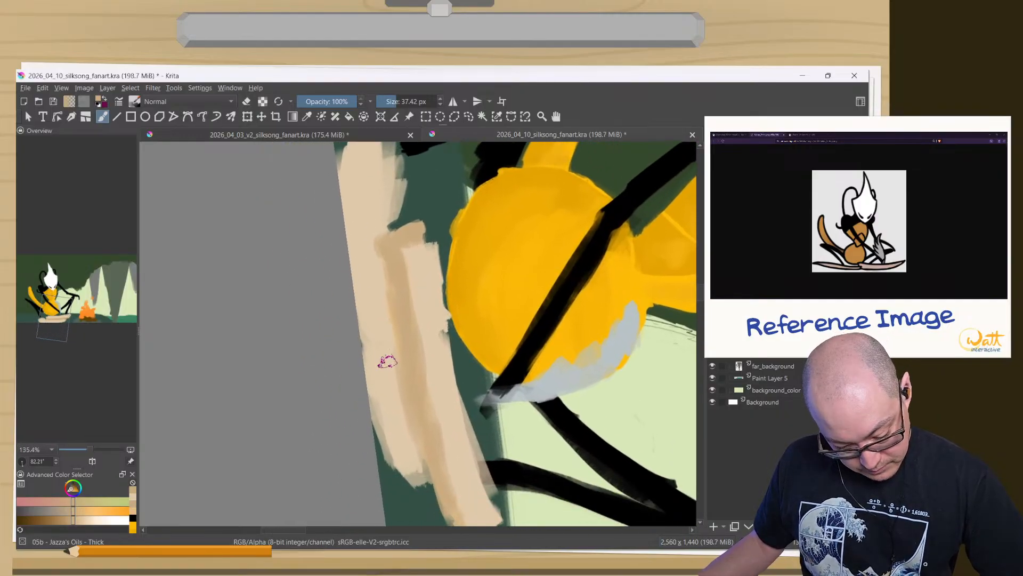
- Pick a slightly darker tan and paint over the lower plank of the seat at 37.42 px, resetting the canvas rotation to 0°
{"action": "right_click", "coordinate": [376, 349]}
{"action": "left_click", "coordinate": [323, 334]}
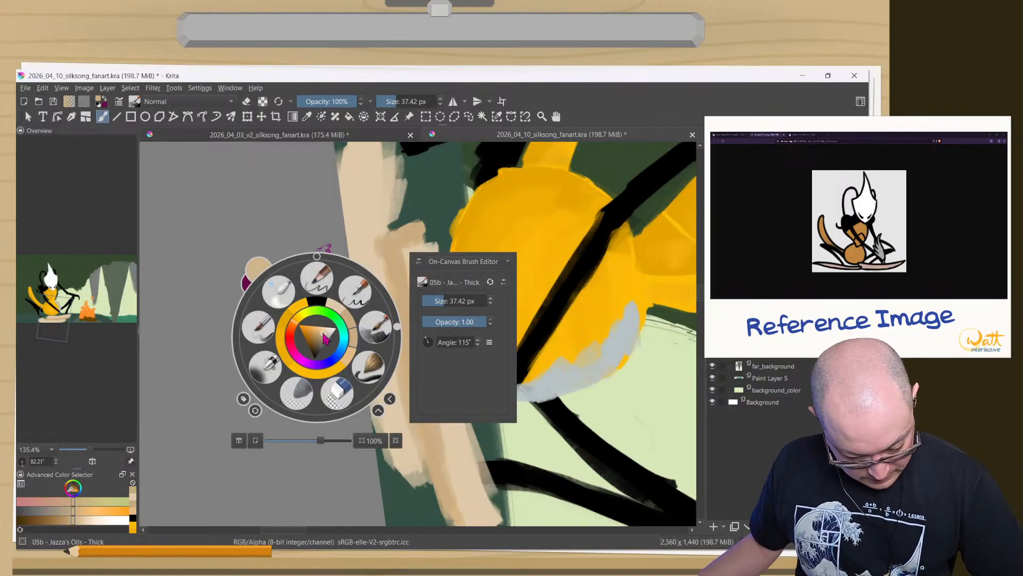
{"action": "right_click", "coordinate": [373, 326]}
{"action": "mouse_move", "coordinate": [372, 341]}
{"action": "left_mouse_down"}
{"action": "mouse_move", "coordinate": [369, 279]}
{"action": "mouse_move", "coordinate": [382, 335]}
{"action": "mouse_move", "coordinate": [378, 253]}
{"action": "mouse_move", "coordinate": [388, 390]}
{"action": "left_mouse_up"}
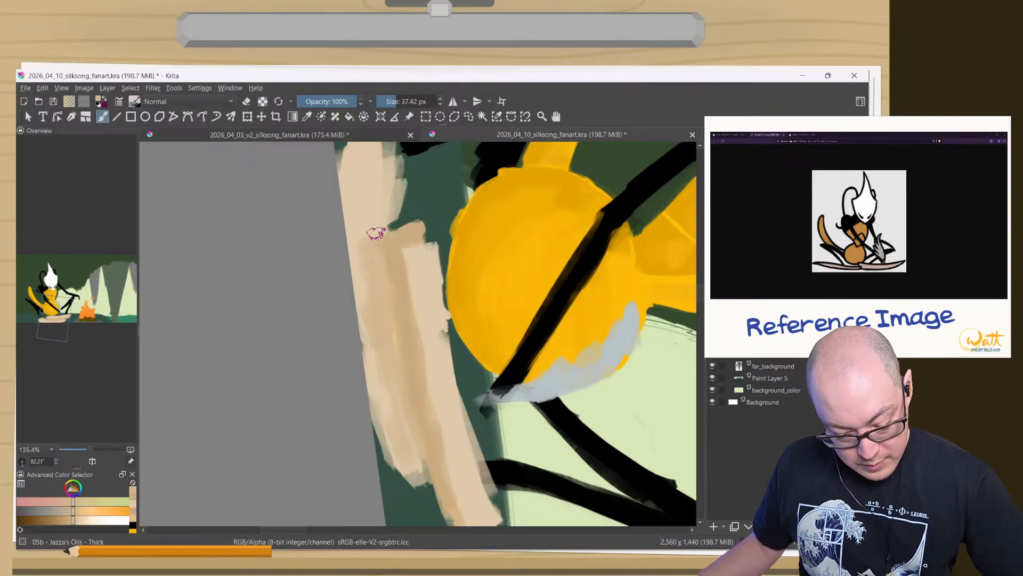
{"action": "mouse_move", "coordinate": [377, 233]}
{"action": "left_mouse_down"}
{"action": "mouse_move", "coordinate": [376, 153]}
{"action": "mouse_move", "coordinate": [376, 286]}
{"action": "left_mouse_up"}
{"action": "left_click_drag", "start_coordinate": [374, 227], "coordinate": [390, 265]}
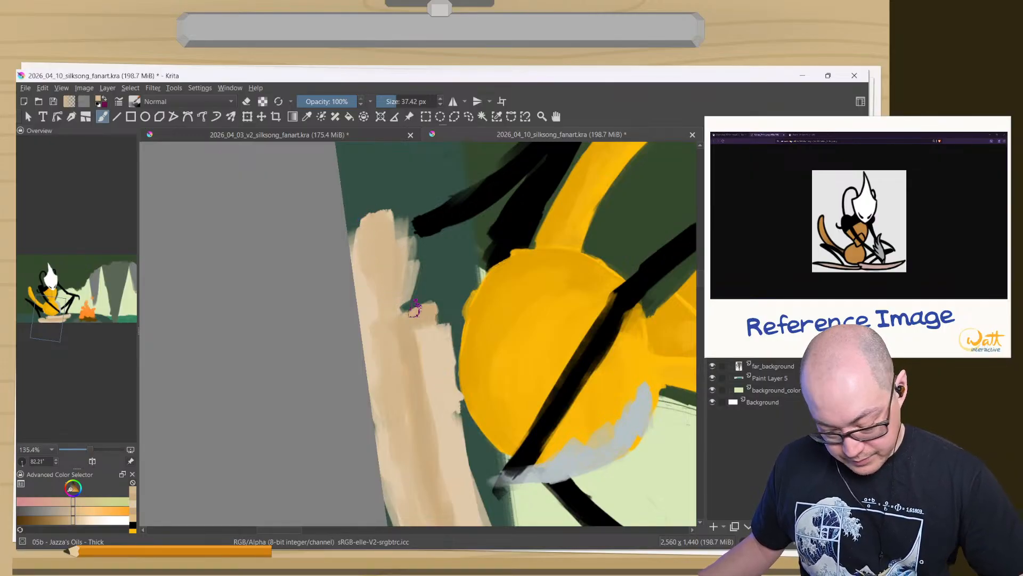
{"action": "key", "text": "5"}
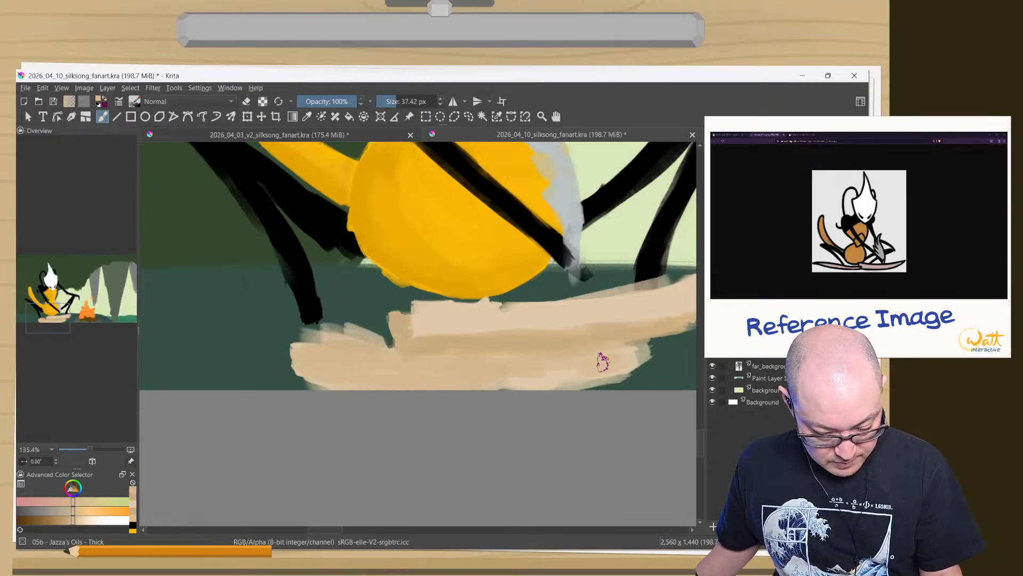
{"action": "left_click_drag", "start_coordinate": [347, 366], "coordinate": [386, 265]}
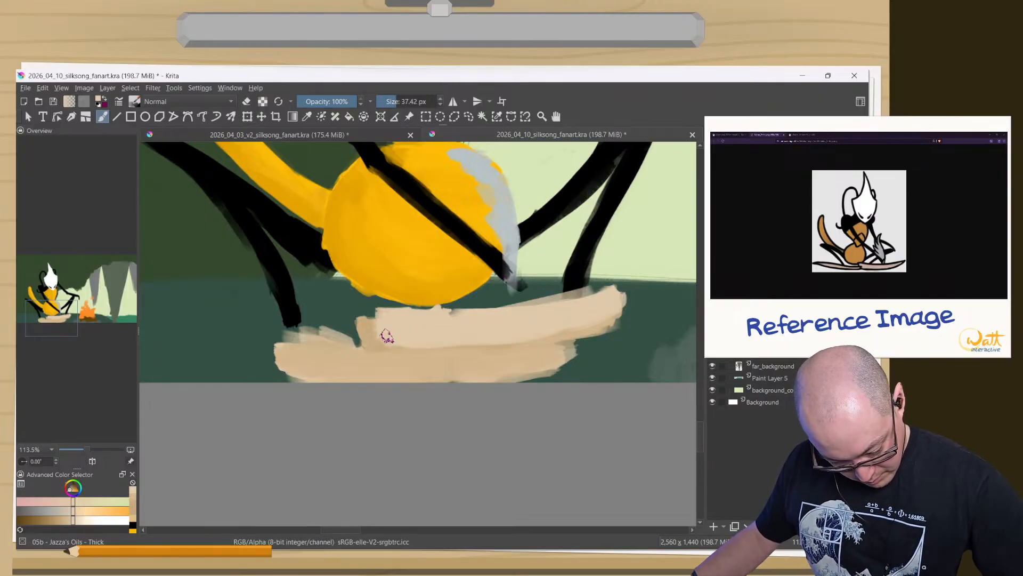
- Erase the stray beige strokes above the rear end of the lower plank with a 20.16 px brush
{"action": "key", "text": "bracketleft"}
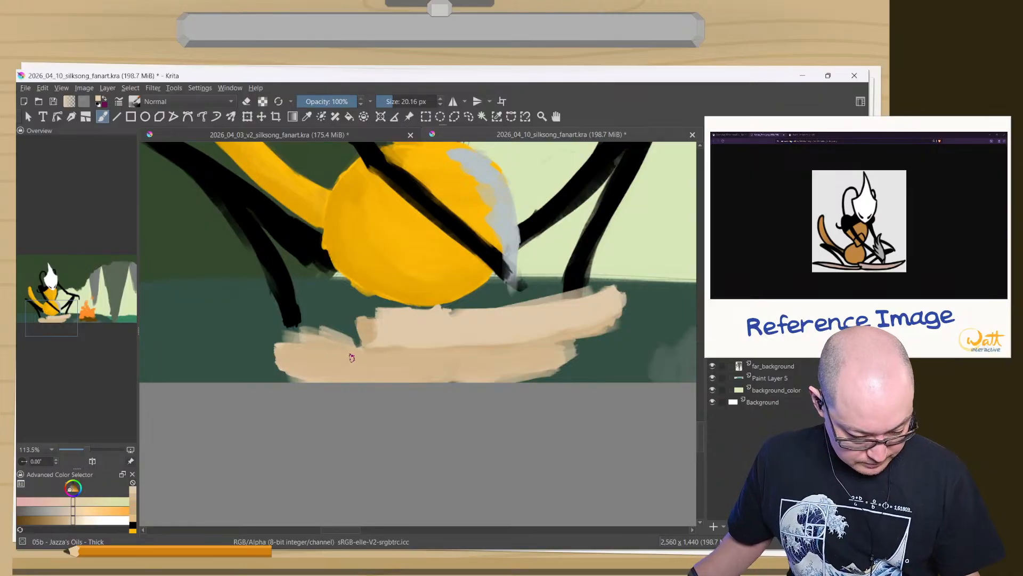
{"action": "key", "text": "e"}
{"action": "mouse_move", "coordinate": [346, 337]}
{"action": "left_mouse_down"}
{"action": "mouse_move", "coordinate": [302, 327]}
{"action": "mouse_move", "coordinate": [341, 342]}
{"action": "mouse_move", "coordinate": [331, 336]}
{"action": "left_mouse_up"}
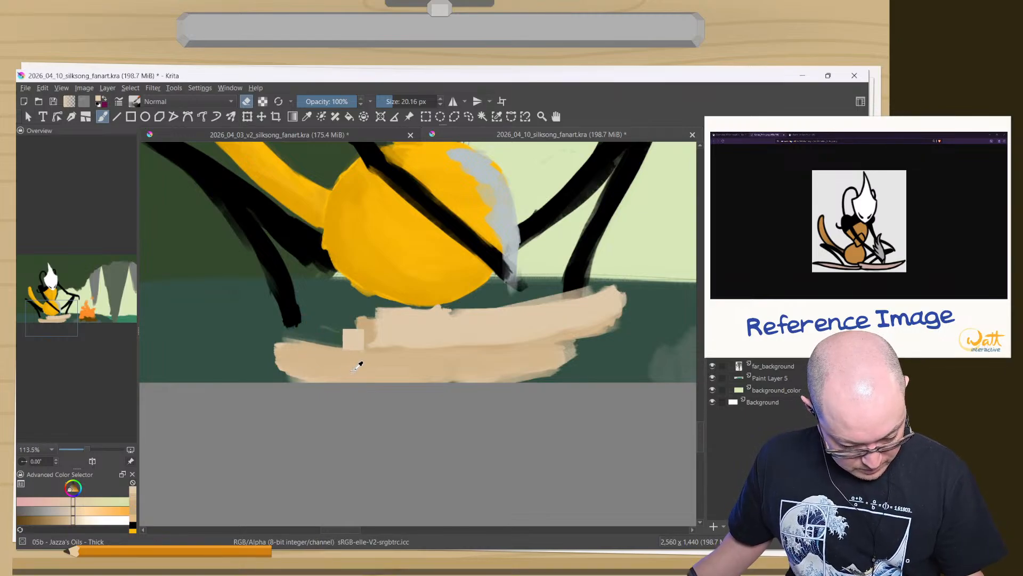
{"action": "key", "text": "e"}
- Shade the rear end of the lower plank with sampled tan, and add lighter beige strokes with a 14.99 px brush
{"action": "left_click", "coordinate": [369, 331], "text": "ctrl"}
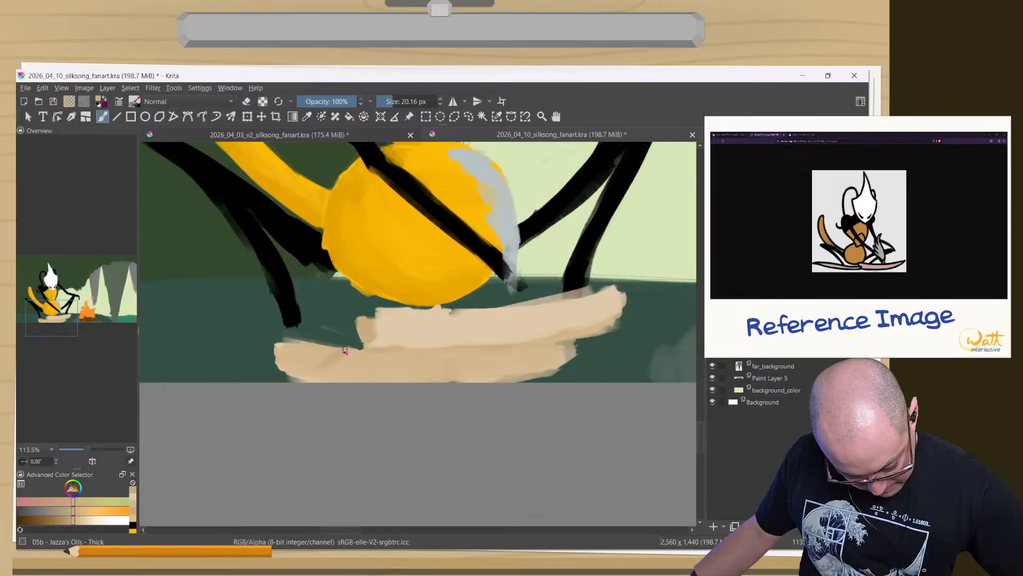
{"action": "left_click_drag", "start_coordinate": [345, 350], "coordinate": [297, 380]}
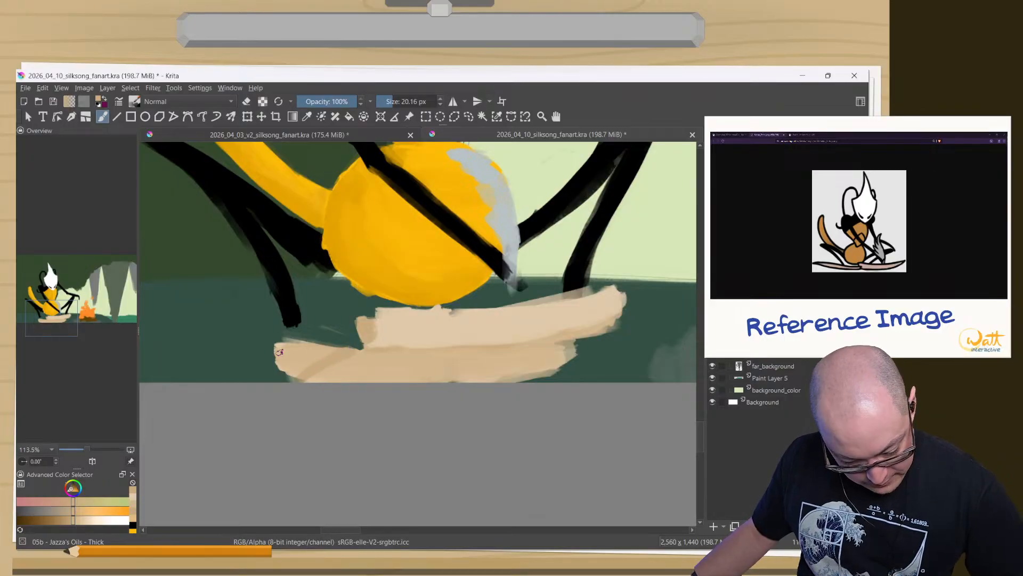
{"action": "left_click_drag", "start_coordinate": [314, 357], "coordinate": [281, 367]}
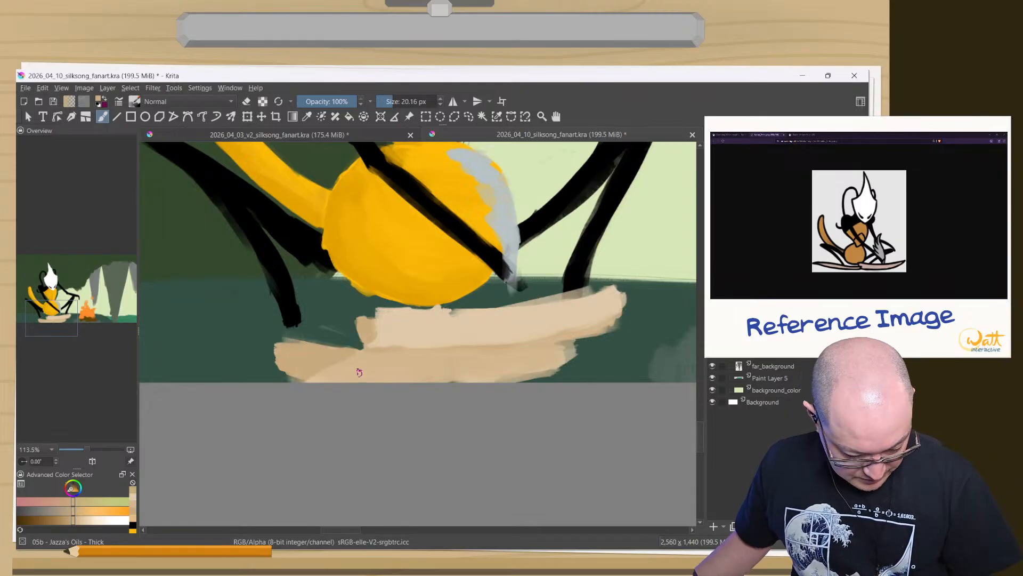
{"action": "left_click", "coordinate": [440, 318], "text": "ctrl"}
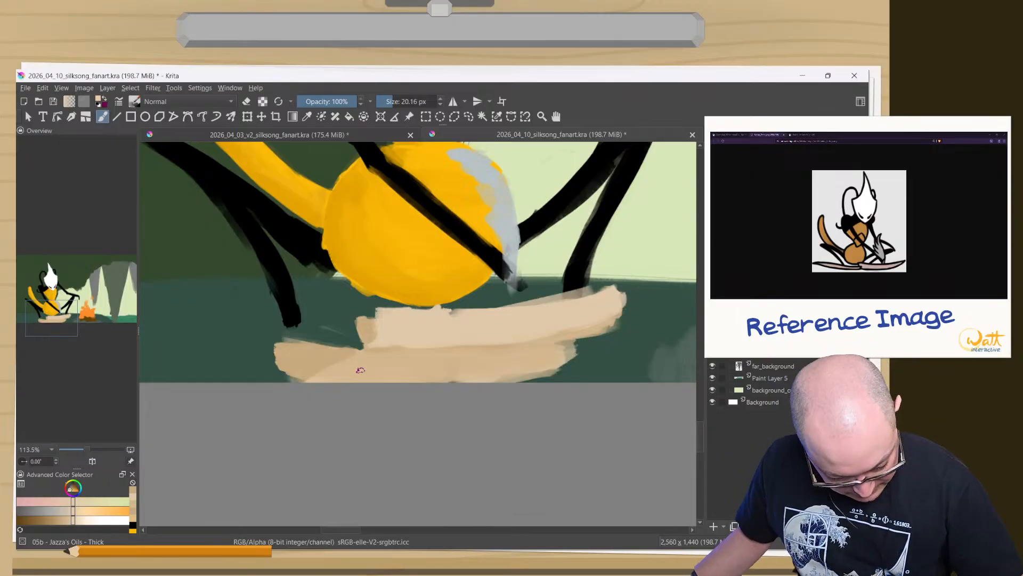
{"action": "mouse_move", "coordinate": [363, 375]}
{"action": "left_mouse_down", "text": "shift"}
{"action": "mouse_move", "coordinate": [339, 370]}
{"action": "mouse_move", "coordinate": [354, 358]}
{"action": "mouse_move", "coordinate": [306, 377]}
{"action": "mouse_move", "coordinate": [353, 355]}
{"action": "mouse_move", "coordinate": [306, 381]}
{"action": "mouse_move", "coordinate": [363, 350]}
{"action": "mouse_move", "coordinate": [299, 383]}
{"action": "left_mouse_up", "text": "shift"}
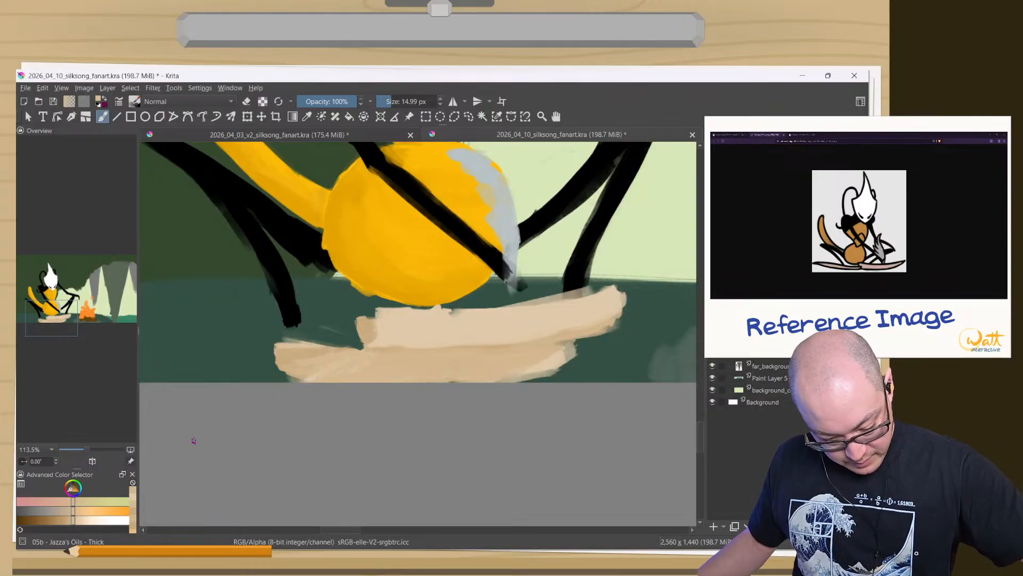
- Erase along the underside of the lower plank with a 14.99 px brush to lift its bottom edge off the canvas border
{"action": "mouse_move", "coordinate": [315, 417]}
{"action": "left_mouse_down"}
{"action": "mouse_move", "coordinate": [320, 433]}
{"action": "mouse_move", "coordinate": [311, 411]}
{"action": "mouse_move", "coordinate": [319, 420]}
{"action": "left_mouse_up"}
{"action": "left_click_drag", "start_coordinate": [320, 385], "coordinate": [312, 427]}
{"action": "key", "text": "e"}
{"action": "left_click_drag", "start_coordinate": [497, 419], "coordinate": [320, 426]}
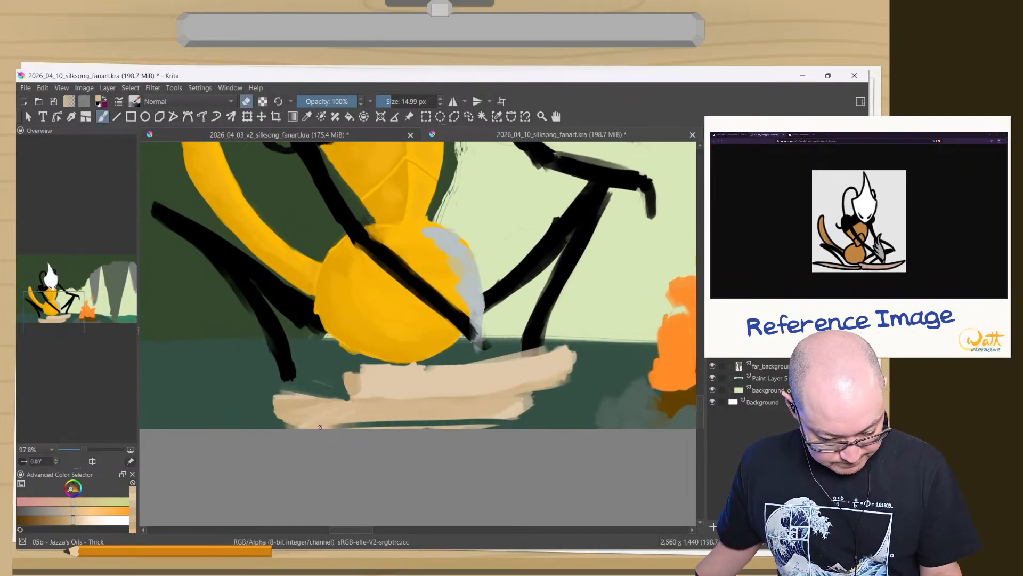
{"action": "mouse_move", "coordinate": [487, 428]}
{"action": "left_mouse_down"}
{"action": "mouse_move", "coordinate": [552, 411]}
{"action": "mouse_move", "coordinate": [462, 437]}
{"action": "mouse_move", "coordinate": [488, 425]}
{"action": "mouse_move", "coordinate": [493, 434]}
{"action": "mouse_move", "coordinate": [265, 434]}
{"action": "mouse_move", "coordinate": [423, 438]}
{"action": "mouse_move", "coordinate": [361, 441]}
{"action": "mouse_move", "coordinate": [379, 420]}
{"action": "left_mouse_up"}
{"action": "key", "text": "e"}
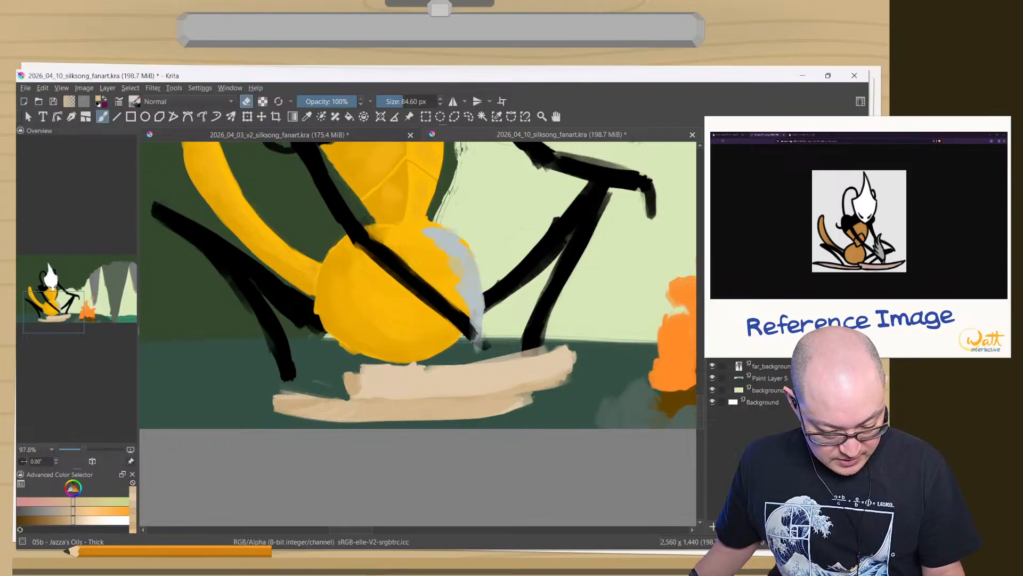
- Pick a darker brown and paint thin shadow lines along the lower plank with a 13.86 px brush on a rotated canvas
{"action": "right_click", "coordinate": [476, 403]}
{"action": "left_click", "coordinate": [238, 232]}
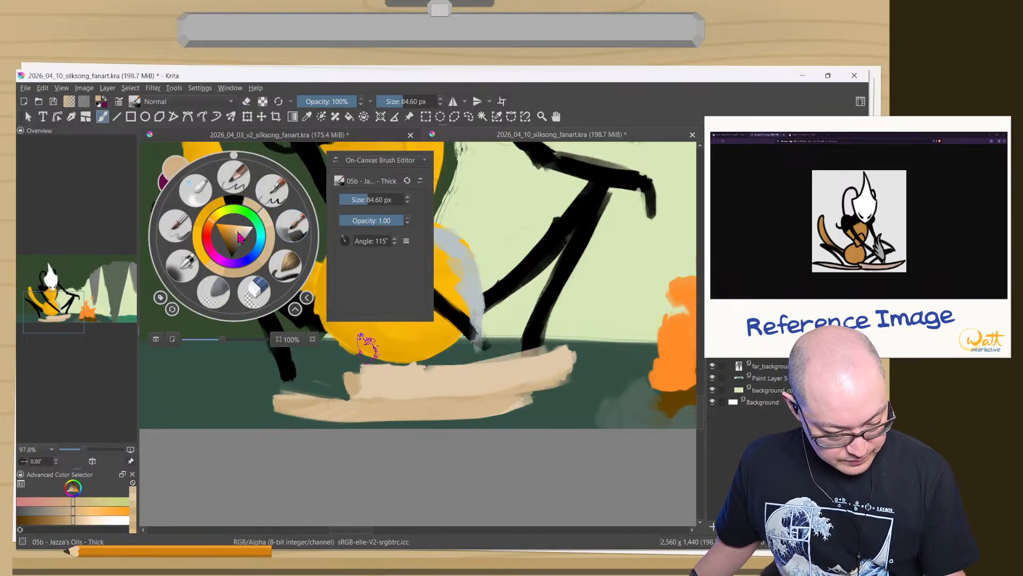
{"action": "left_click_drag", "start_coordinate": [233, 230], "coordinate": [234, 233]}
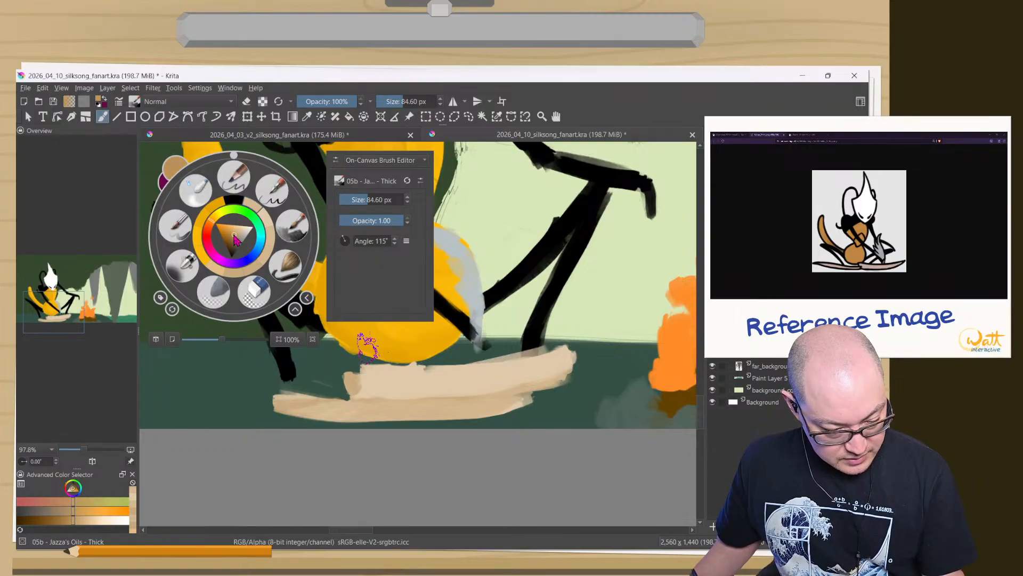
{"action": "left_click", "coordinate": [514, 405]}
{"action": "left_click_drag", "start_coordinate": [522, 398], "coordinate": [491, 399], "text": "shift"}
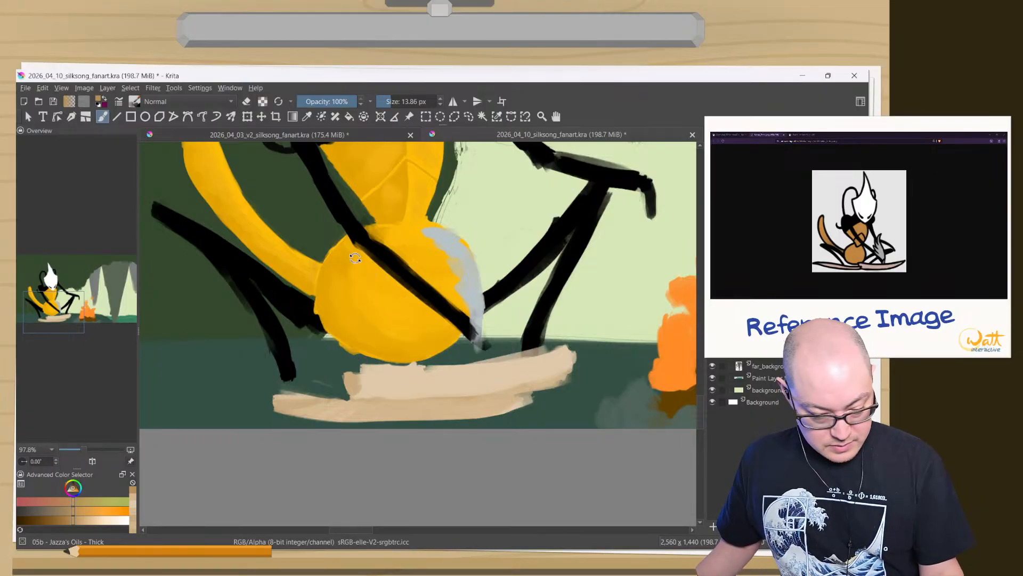
{"action": "left_click_drag", "start_coordinate": [369, 287], "coordinate": [434, 258], "text": "shift"}
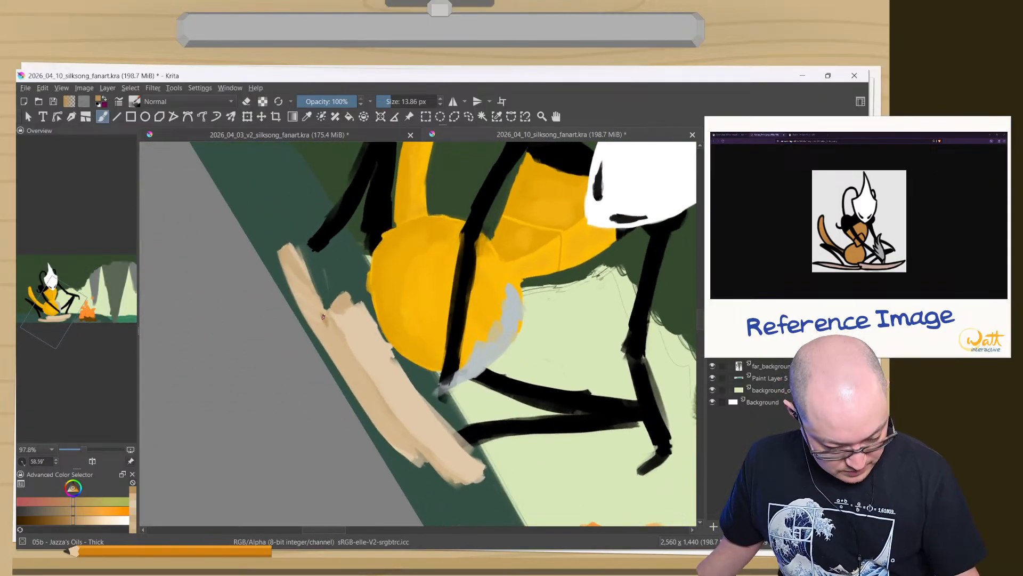
{"action": "left_click_drag", "start_coordinate": [332, 335], "coordinate": [384, 405]}
{"action": "left_click_drag", "start_coordinate": [418, 453], "coordinate": [362, 377]}
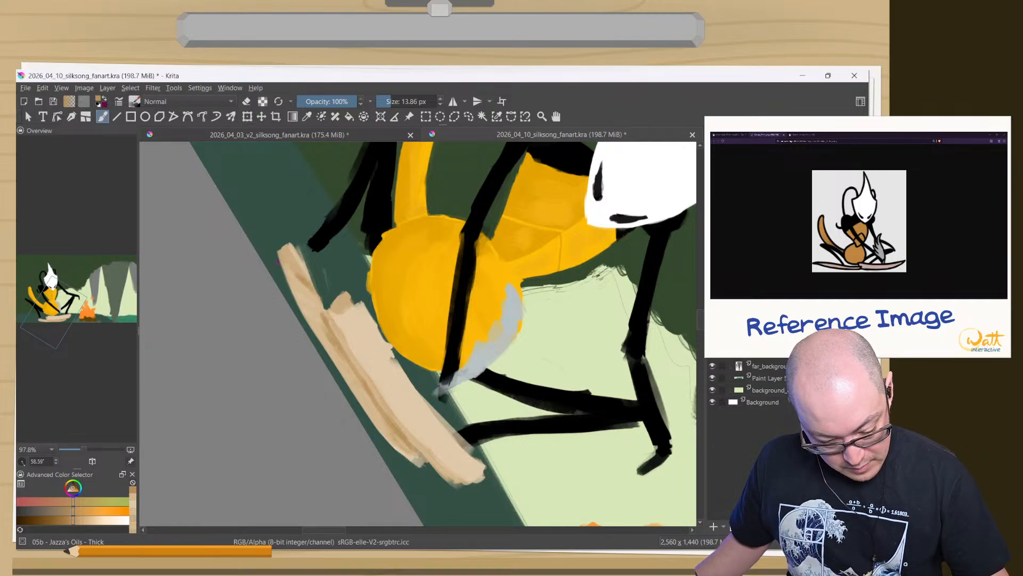
- Sample the light beige and paint a highlight along the lower plank's bottom edge, turning the canvas back to nearly level
{"action": "left_click_drag", "start_coordinate": [317, 336], "coordinate": [315, 366]}
{"action": "left_click_drag", "start_coordinate": [333, 245], "coordinate": [286, 411]}
{"action": "left_click", "coordinate": [368, 422], "text": "ctrl"}
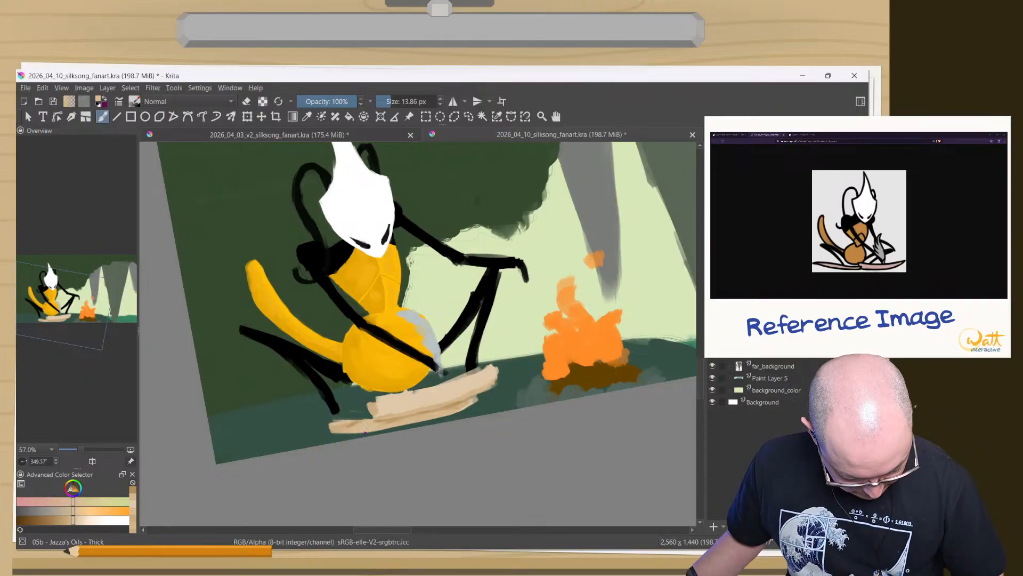
{"action": "left_click_drag", "start_coordinate": [363, 420], "coordinate": [455, 407]}
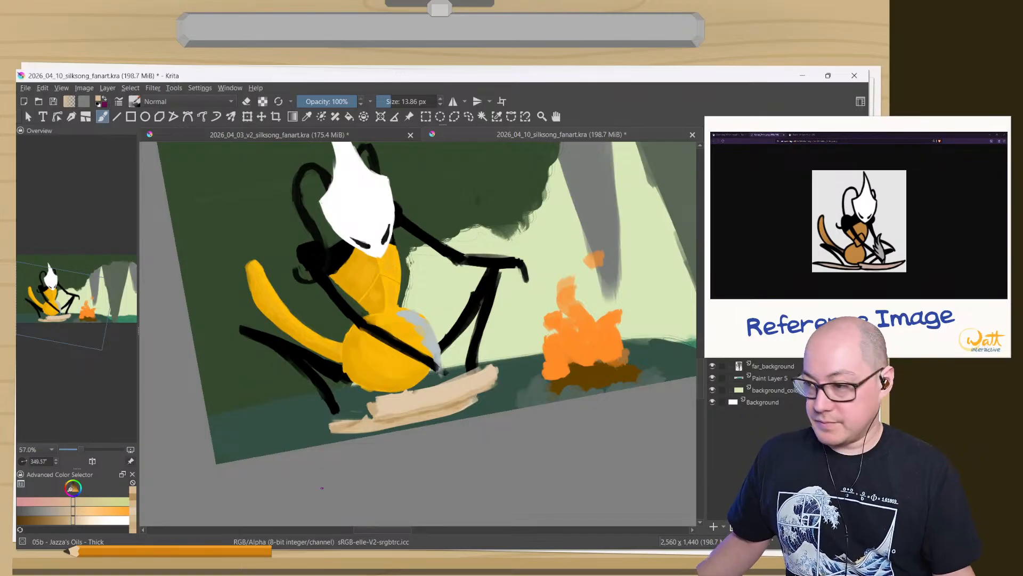
{"action": "left_click_drag", "start_coordinate": [366, 292], "coordinate": [393, 347]}
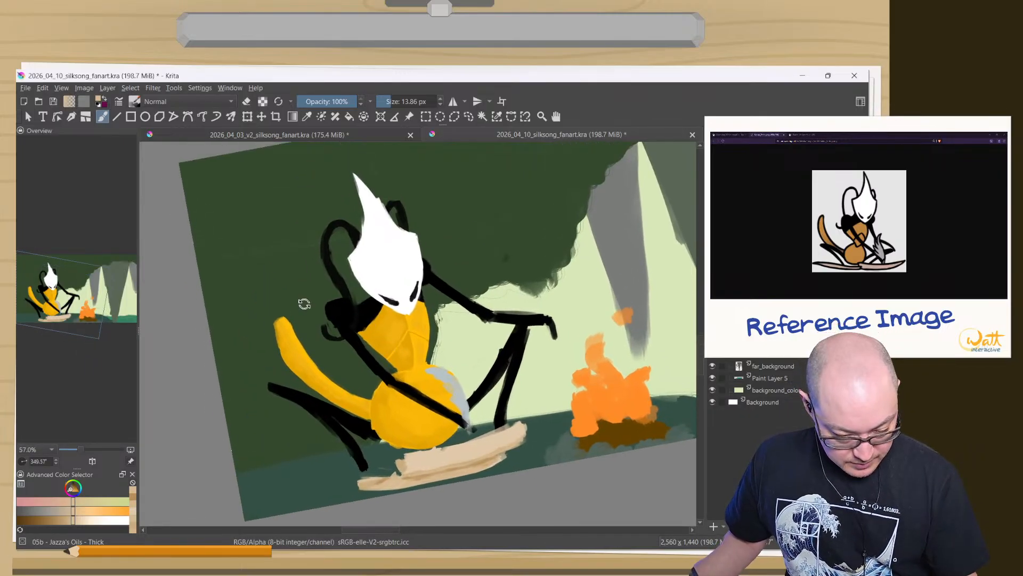
{"action": "left_click_drag", "start_coordinate": [304, 304], "coordinate": [323, 290]}
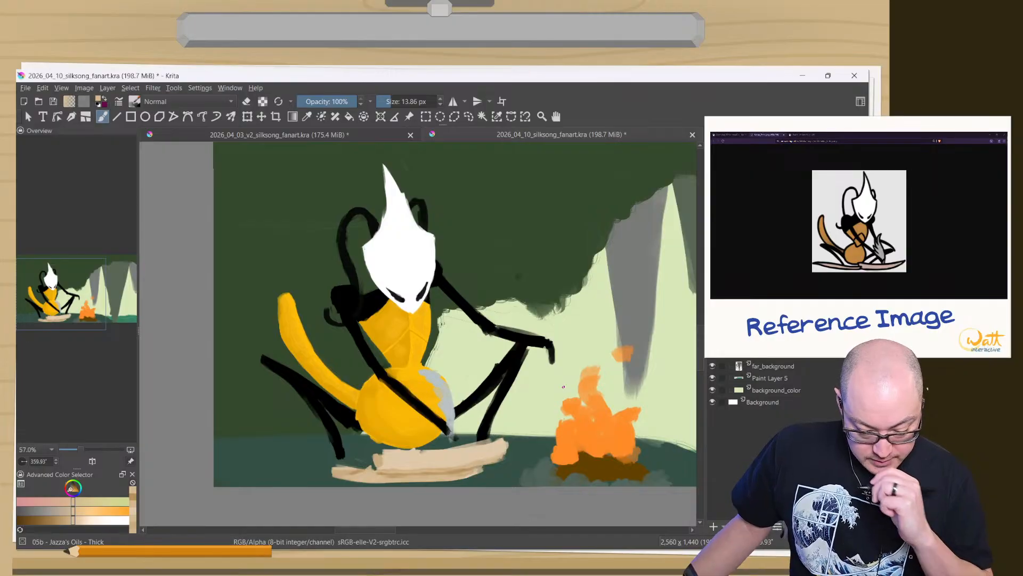
{"action": "left_click_drag", "start_coordinate": [521, 405], "coordinate": [442, 334]}
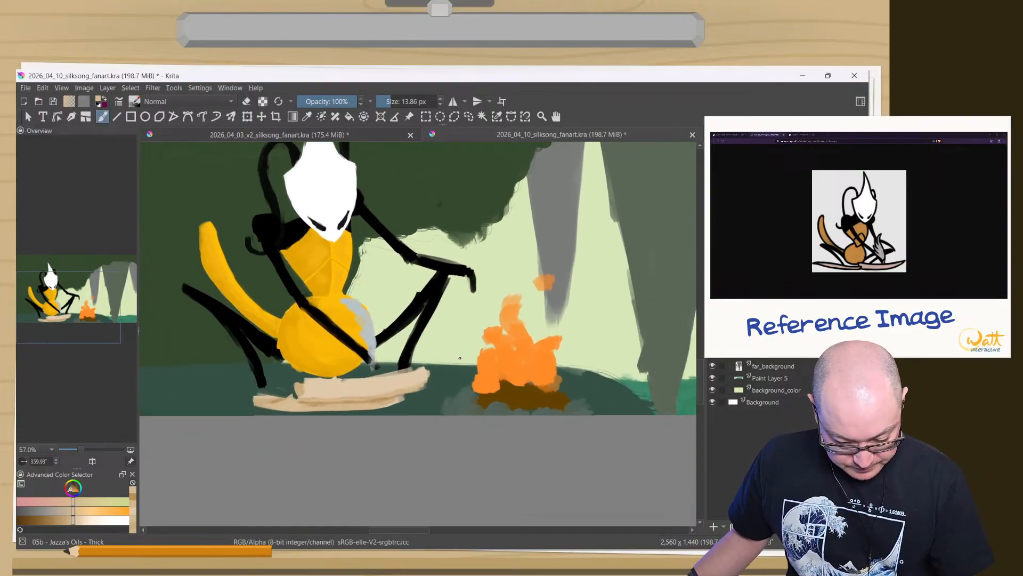
- Sample the grey-green stone colour and, with a brush of about 82 px, fill in the stones around the campfire's base
{"action": "left_click_drag", "start_coordinate": [350, 286], "coordinate": [406, 339]}
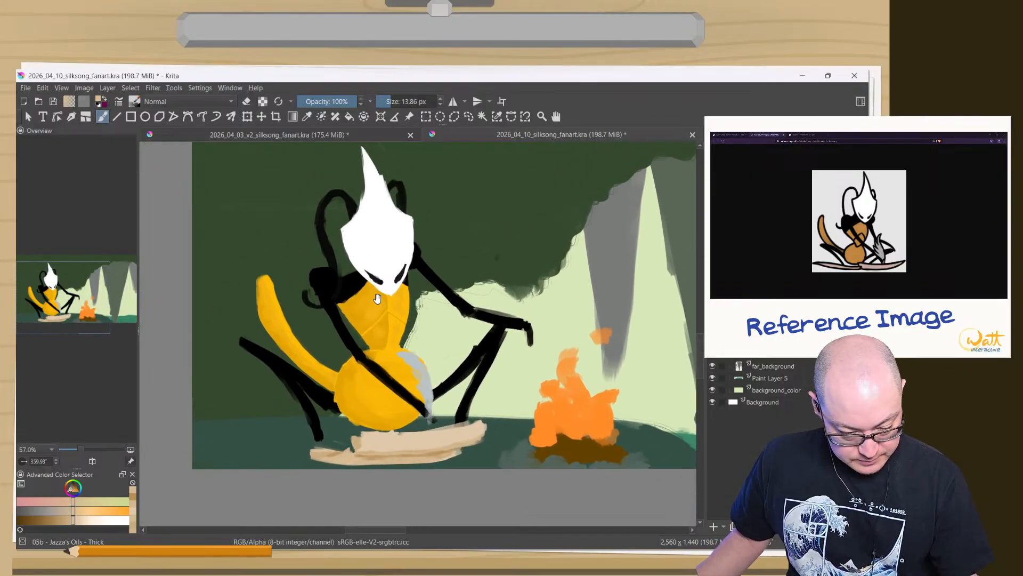
{"action": "left_click_drag", "start_coordinate": [491, 389], "coordinate": [470, 311]}
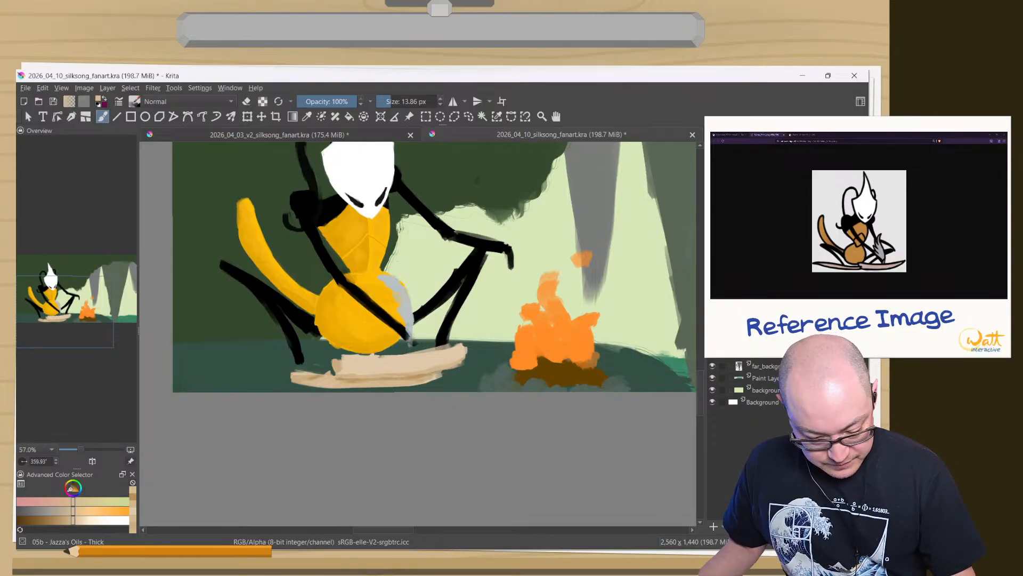
{"action": "left_click", "coordinate": [503, 379], "text": "ctrl"}
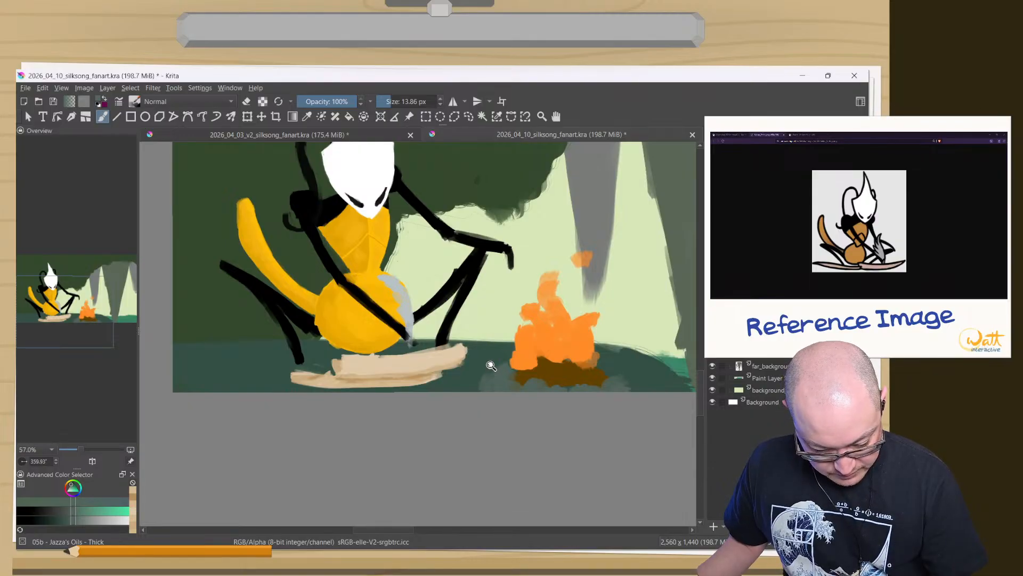
{"action": "left_click_drag", "start_coordinate": [489, 363], "coordinate": [477, 294]}
{"action": "left_click_drag", "start_coordinate": [539, 360], "coordinate": [362, 318]}
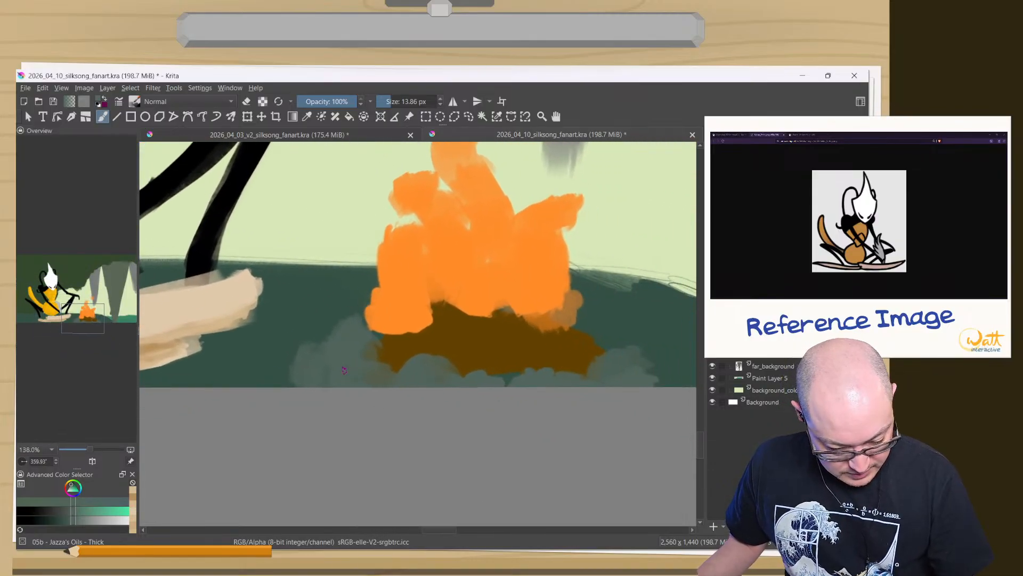
{"action": "left_click_drag", "start_coordinate": [346, 365], "coordinate": [395, 382]}
{"action": "mouse_move", "coordinate": [346, 341]}
{"action": "left_mouse_down"}
{"action": "mouse_move", "coordinate": [311, 367]}
{"action": "mouse_move", "coordinate": [304, 353]}
{"action": "mouse_move", "coordinate": [310, 367]}
{"action": "mouse_move", "coordinate": [390, 393]}
{"action": "mouse_move", "coordinate": [359, 376]}
{"action": "left_mouse_up"}
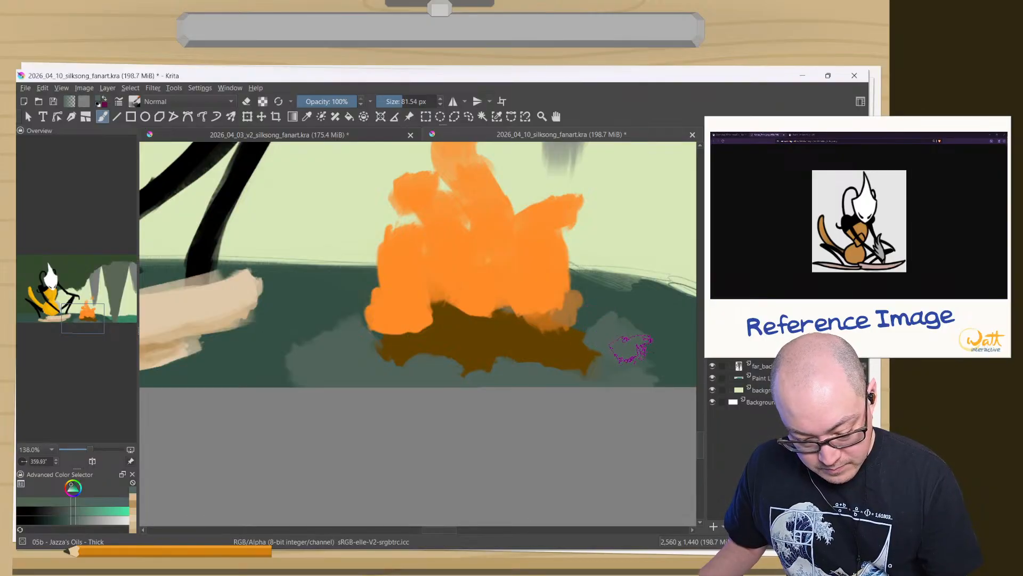
- Extend the brown wood bed at its right end and clean up the flame's lower-right edge using sampled stone and orange colours
{"action": "left_click", "coordinate": [580, 346], "text": "ctrl"}
{"action": "left_click_drag", "start_coordinate": [581, 347], "coordinate": [581, 347]}
{"action": "left_click", "coordinate": [605, 322], "text": "ctrl"}
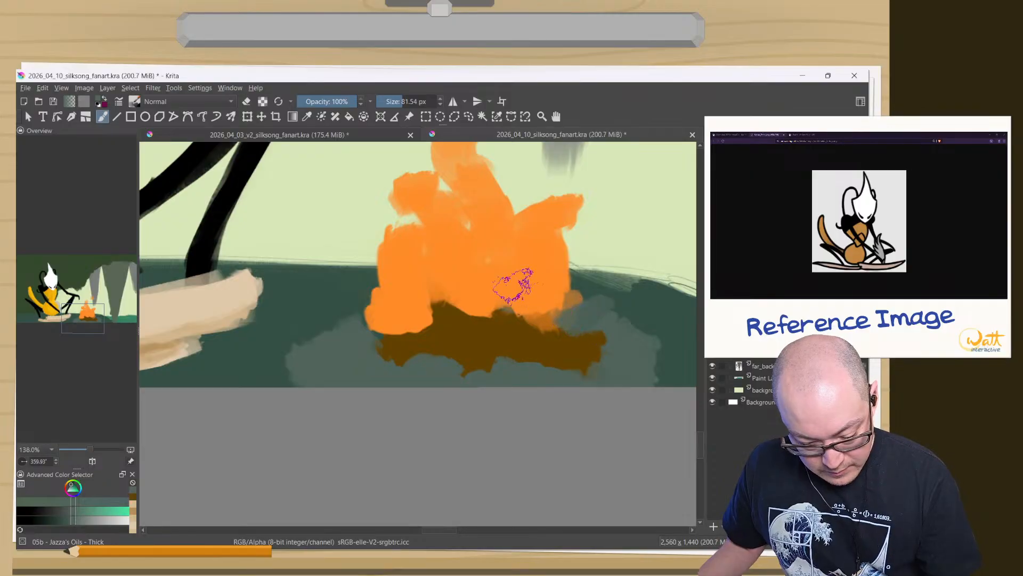
{"action": "left_click", "coordinate": [513, 286], "text": "ctrl"}
{"action": "mouse_move", "coordinate": [514, 286]}
{"action": "left_mouse_down"}
{"action": "mouse_move", "coordinate": [541, 308]}
{"action": "mouse_move", "coordinate": [548, 292]}
{"action": "mouse_move", "coordinate": [525, 317]}
{"action": "left_mouse_up"}
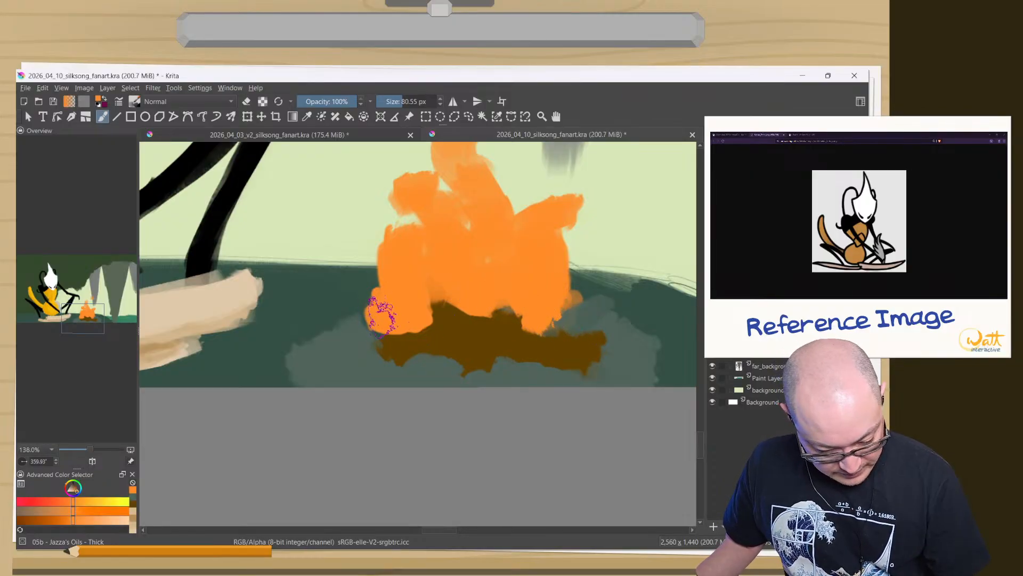
- Reduce the brush to about 67 px and trim the flame's lower-left edge with the sampled stone colour
{"action": "key", "text": "bracketleft"}
{"action": "key", "text": "bracketleft"}
{"action": "left_click", "coordinate": [358, 335], "text": "ctrl"}
{"action": "mouse_move", "coordinate": [370, 336]}
{"action": "left_mouse_down"}
{"action": "mouse_move", "coordinate": [396, 308]}
{"action": "mouse_move", "coordinate": [379, 300]}
{"action": "mouse_move", "coordinate": [380, 335]}
{"action": "left_mouse_up"}
- Sample the flame's orange, reduce the brush to about 20 px, and paint a glow along the left stone's inner edge
{"action": "left_click", "coordinate": [397, 308], "text": "ctrl"}
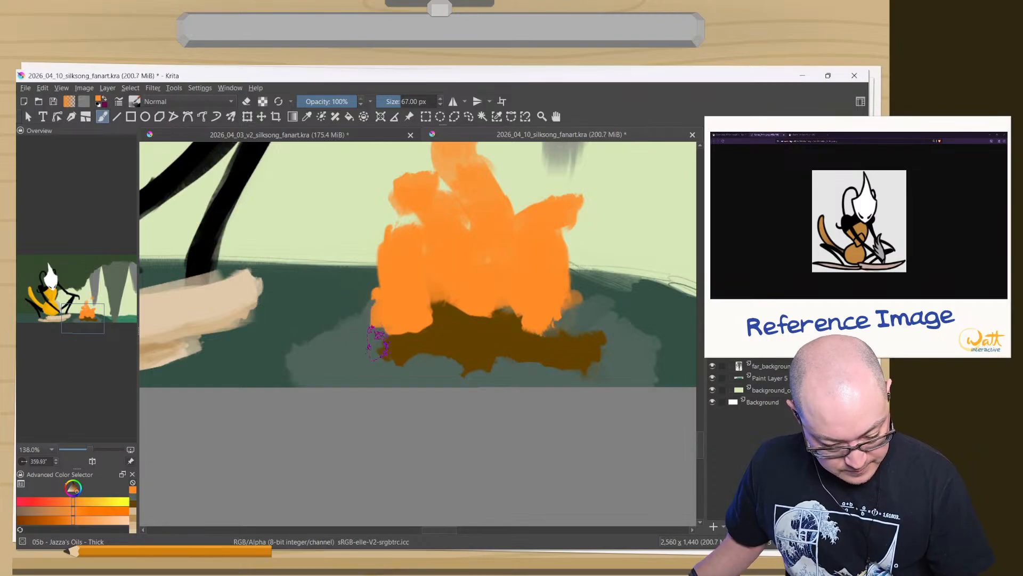
{"action": "key", "text": "bracketleft"}
{"action": "key", "text": "bracketleft"}
{"action": "key", "text": "bracketleft"}
{"action": "key", "text": "bracketleft"}
{"action": "key", "text": "bracketleft"}
{"action": "key", "text": "bracketleft"}
{"action": "key", "text": "bracketleft"}
{"action": "key", "text": "bracketleft"}
{"action": "key", "text": "bracketleft"}
{"action": "key", "text": "bracketleft"}
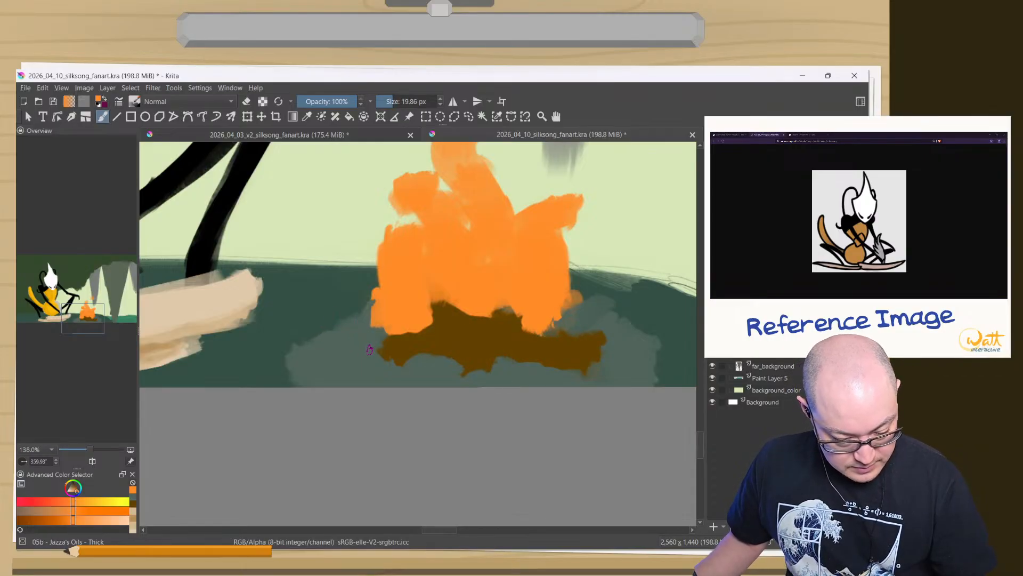
{"action": "mouse_move", "coordinate": [369, 349]}
{"action": "left_mouse_down"}
{"action": "mouse_move", "coordinate": [344, 334]}
{"action": "mouse_move", "coordinate": [373, 355]}
{"action": "mouse_move", "coordinate": [347, 351]}
{"action": "mouse_move", "coordinate": [356, 343]}
{"action": "mouse_move", "coordinate": [314, 333]}
{"action": "left_mouse_up"}
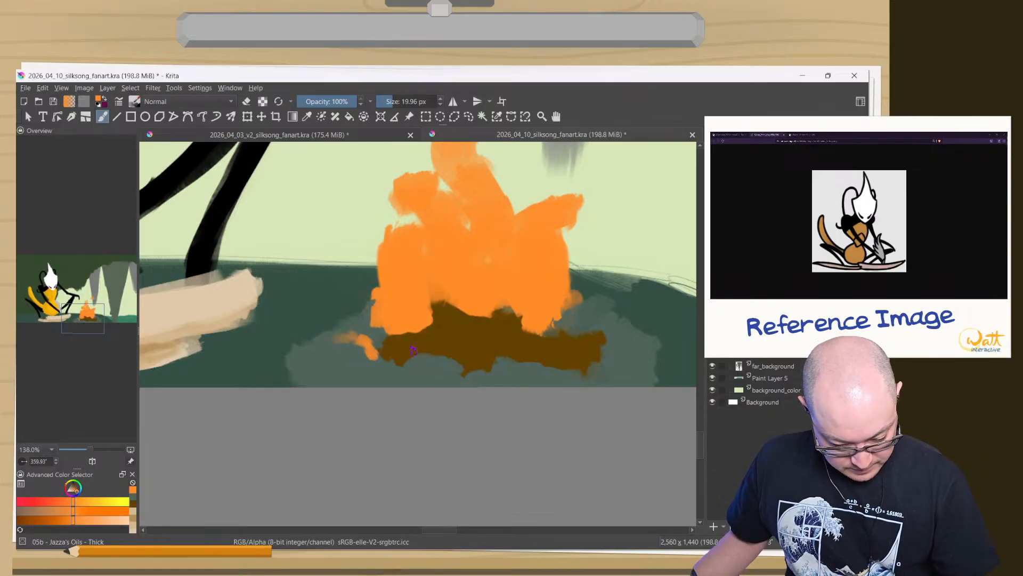
- Paint orange glow along the front stones' inner rims and dab orange patches on the rear stones and the brown wood
{"action": "key", "text": "bracketleft"}
{"action": "mouse_move", "coordinate": [406, 369]}
{"action": "left_mouse_down"}
{"action": "mouse_move", "coordinate": [448, 355]}
{"action": "mouse_move", "coordinate": [381, 357]}
{"action": "left_mouse_up"}
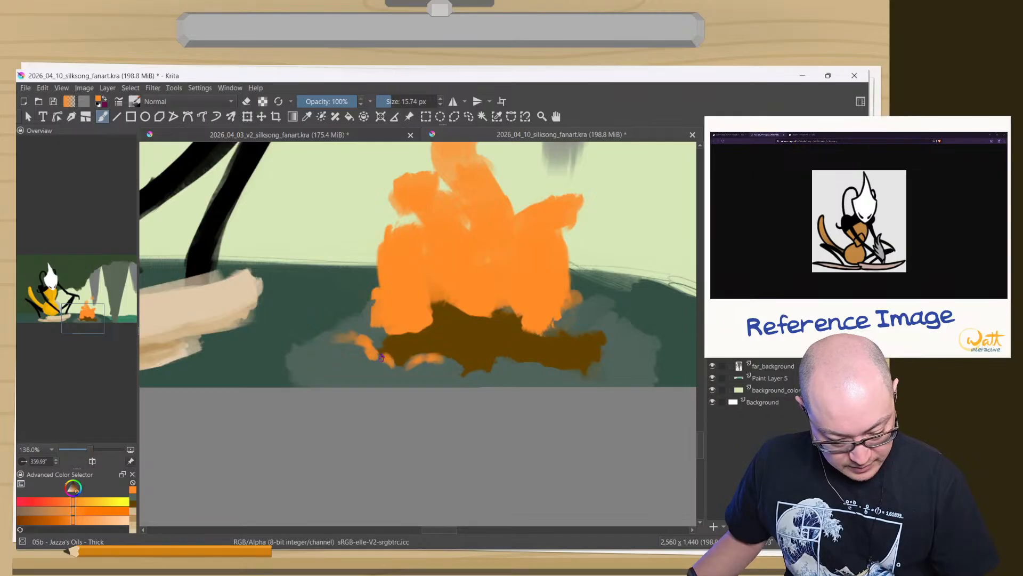
{"action": "left_click_drag", "start_coordinate": [498, 361], "coordinate": [491, 371]}
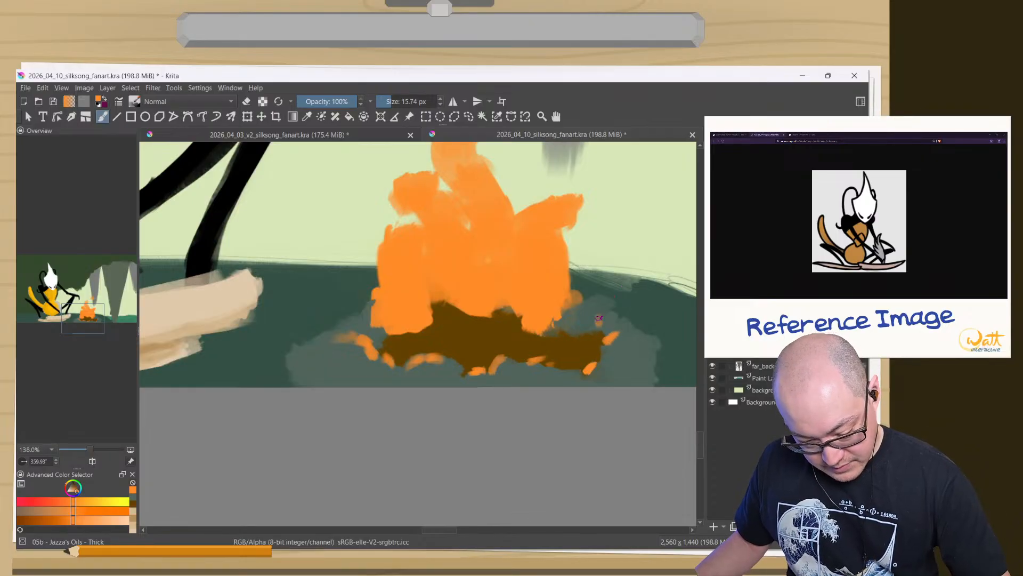
{"action": "mouse_move", "coordinate": [588, 315]}
{"action": "left_mouse_down"}
{"action": "mouse_move", "coordinate": [561, 317]}
{"action": "mouse_move", "coordinate": [594, 319]}
{"action": "mouse_move", "coordinate": [581, 316]}
{"action": "mouse_move", "coordinate": [571, 248]}
{"action": "mouse_move", "coordinate": [554, 309]}
{"action": "mouse_move", "coordinate": [586, 318]}
{"action": "mouse_move", "coordinate": [496, 315]}
{"action": "mouse_move", "coordinate": [560, 360]}
{"action": "mouse_move", "coordinate": [598, 323]}
{"action": "mouse_move", "coordinate": [544, 338]}
{"action": "mouse_move", "coordinate": [574, 335]}
{"action": "mouse_move", "coordinate": [558, 333]}
{"action": "mouse_move", "coordinate": [566, 350]}
{"action": "mouse_move", "coordinate": [497, 332]}
{"action": "mouse_move", "coordinate": [509, 338]}
{"action": "mouse_move", "coordinate": [460, 342]}
{"action": "mouse_move", "coordinate": [478, 354]}
{"action": "mouse_move", "coordinate": [487, 352]}
{"action": "mouse_move", "coordinate": [430, 342]}
{"action": "mouse_move", "coordinate": [397, 350]}
{"action": "mouse_move", "coordinate": [371, 324]}
{"action": "left_mouse_up"}
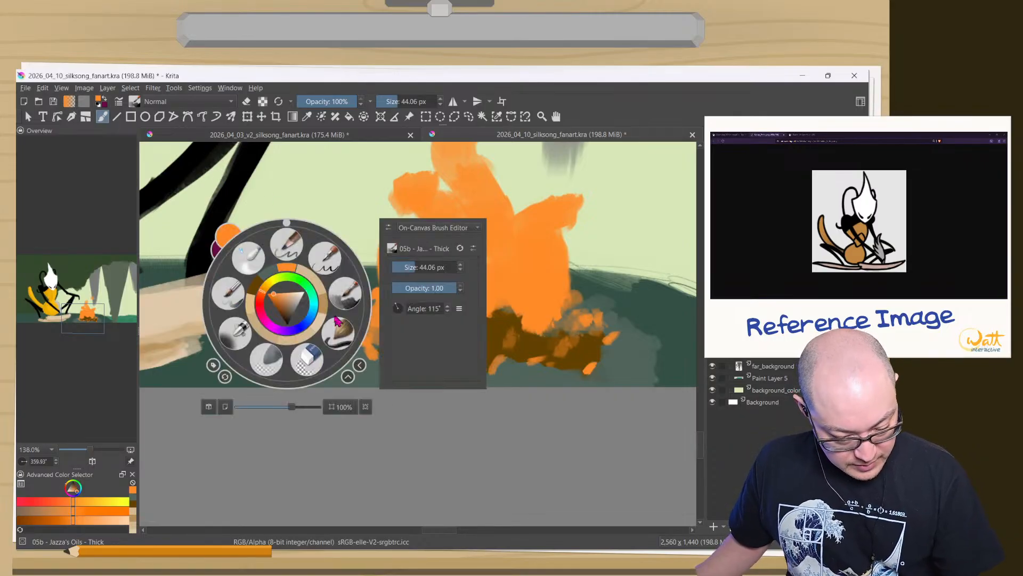
- Choose a lighter peach-orange and add thin highlights over the orange stone rims with a brush of about 7.5 px
{"action": "right_click", "coordinate": [286, 303]}
{"action": "left_click_drag", "start_coordinate": [280, 301], "coordinate": [287, 293]}
{"action": "left_click", "coordinate": [338, 301]}
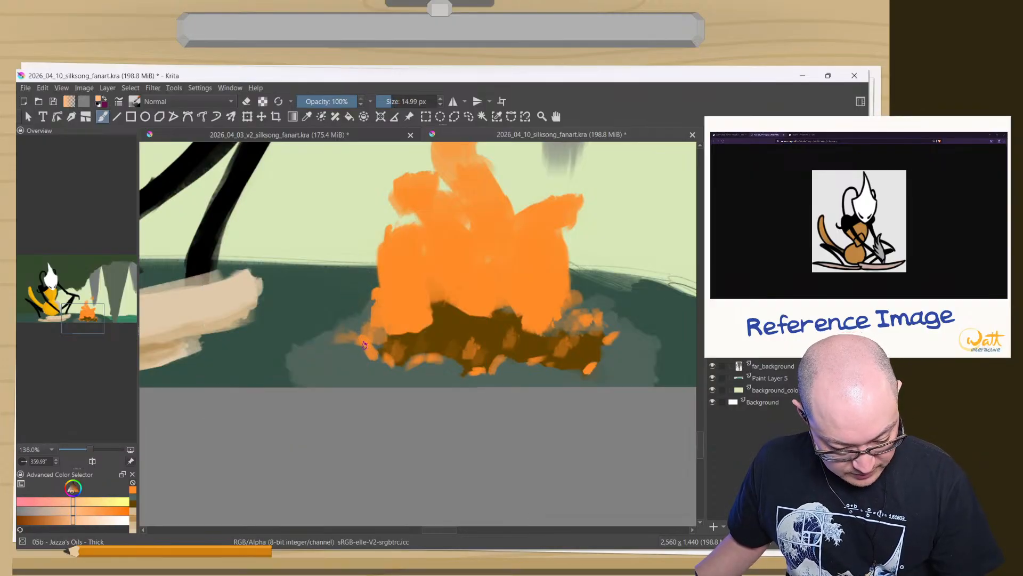
{"action": "left_click_drag", "start_coordinate": [368, 340], "coordinate": [356, 336]}
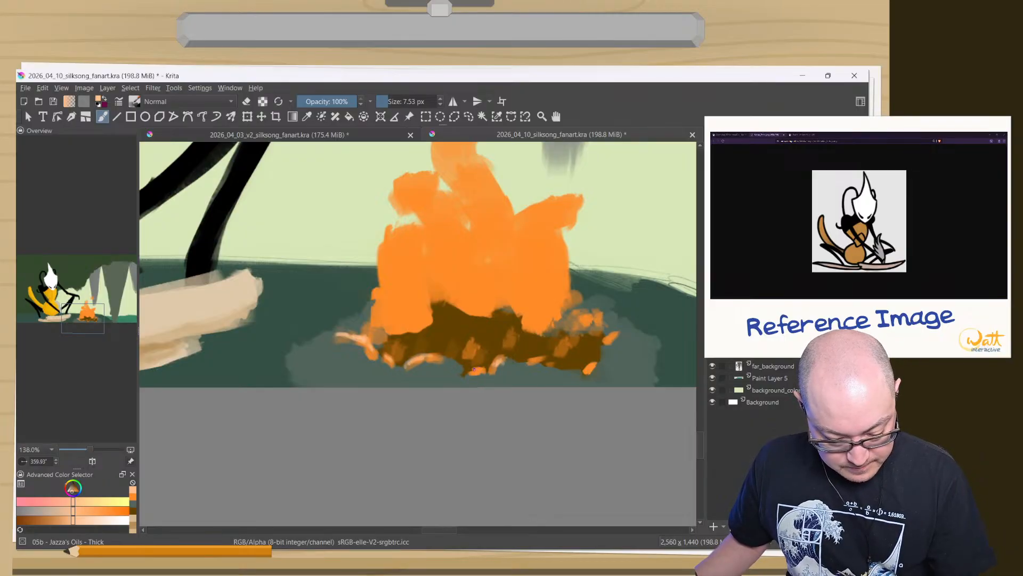
{"action": "left_click_drag", "start_coordinate": [514, 359], "coordinate": [543, 362]}
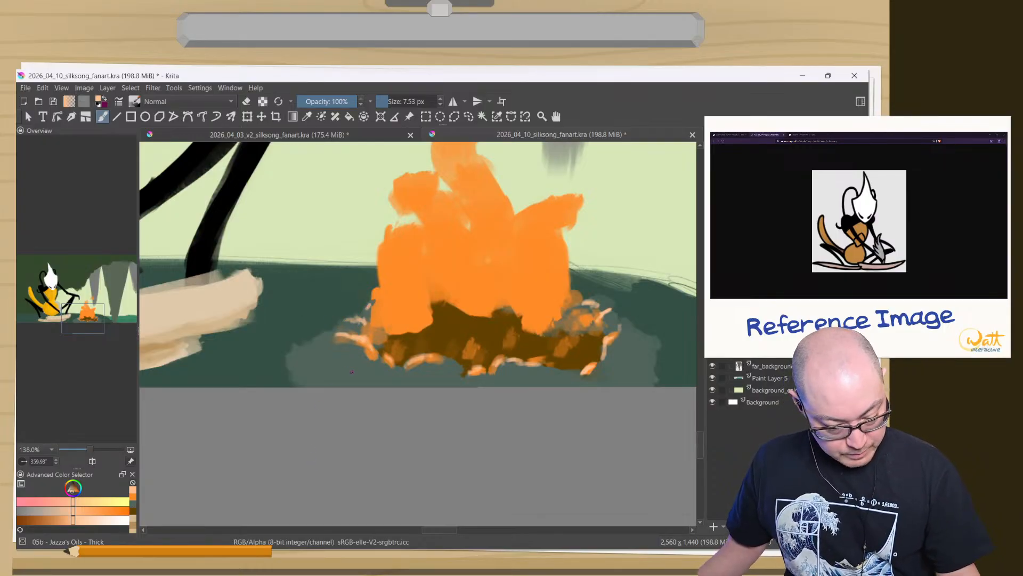
- Paint lighter grey-green patches on the stones at both sides of the fire and blend the left one with a sampled mid-tone
{"action": "left_click", "coordinate": [345, 344], "text": "ctrl"}
{"action": "right_click", "coordinate": [233, 236]}
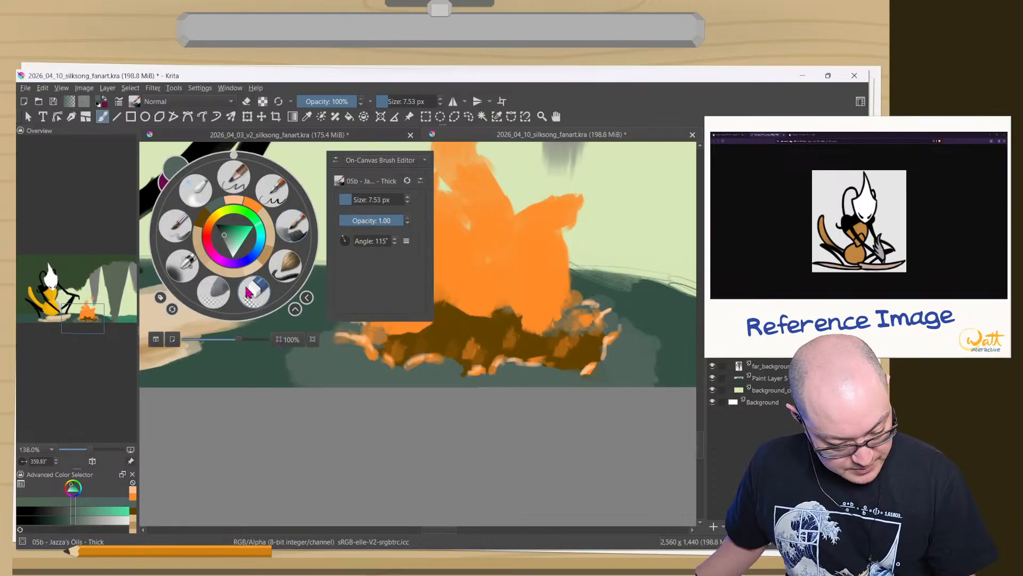
{"action": "left_click", "coordinate": [227, 244]}
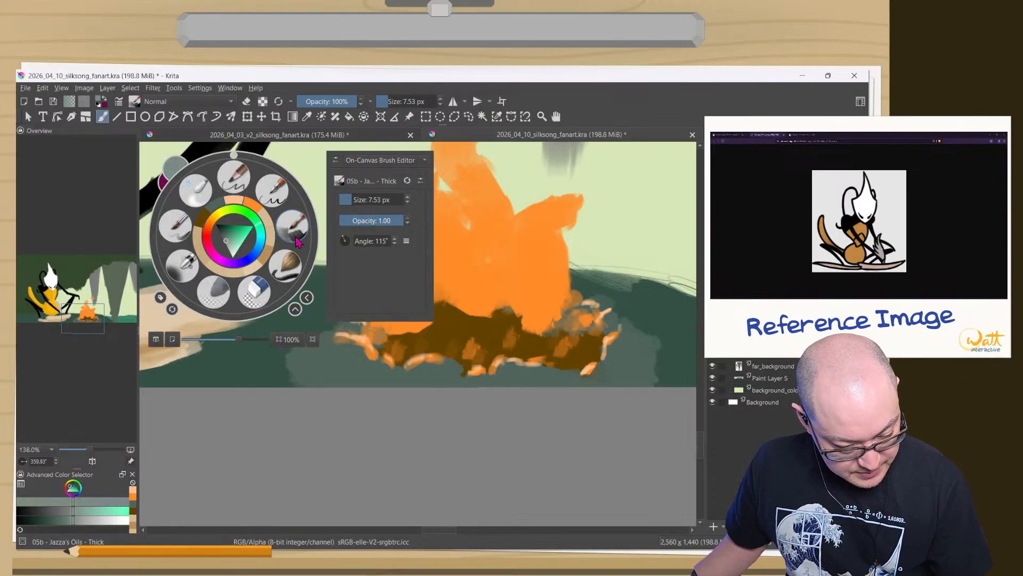
{"action": "left_click", "coordinate": [354, 367]}
{"action": "mouse_move", "coordinate": [355, 367]}
{"action": "left_mouse_down"}
{"action": "mouse_move", "coordinate": [331, 353]}
{"action": "mouse_move", "coordinate": [358, 368]}
{"action": "mouse_move", "coordinate": [350, 349]}
{"action": "mouse_move", "coordinate": [363, 373]}
{"action": "left_mouse_up"}
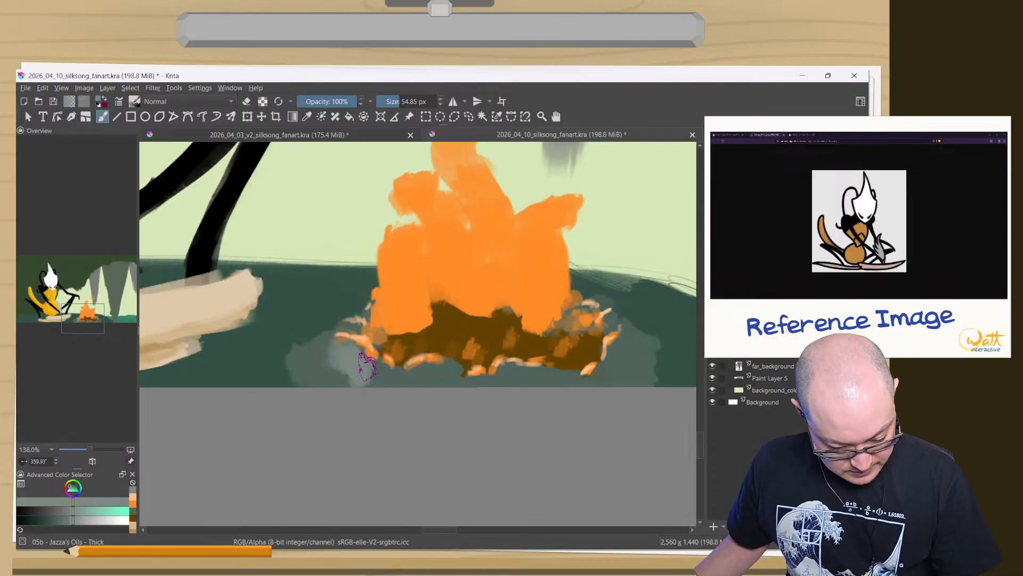
{"action": "left_click_drag", "start_coordinate": [446, 370], "coordinate": [422, 384], "text": "shift"}
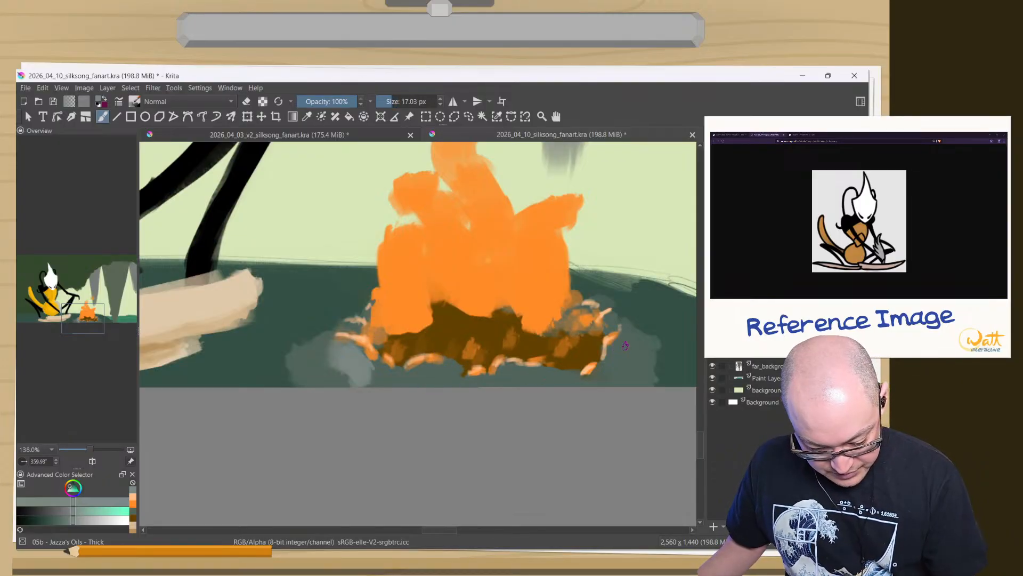
{"action": "left_click_drag", "start_coordinate": [612, 352], "coordinate": [622, 357], "text": "shift"}
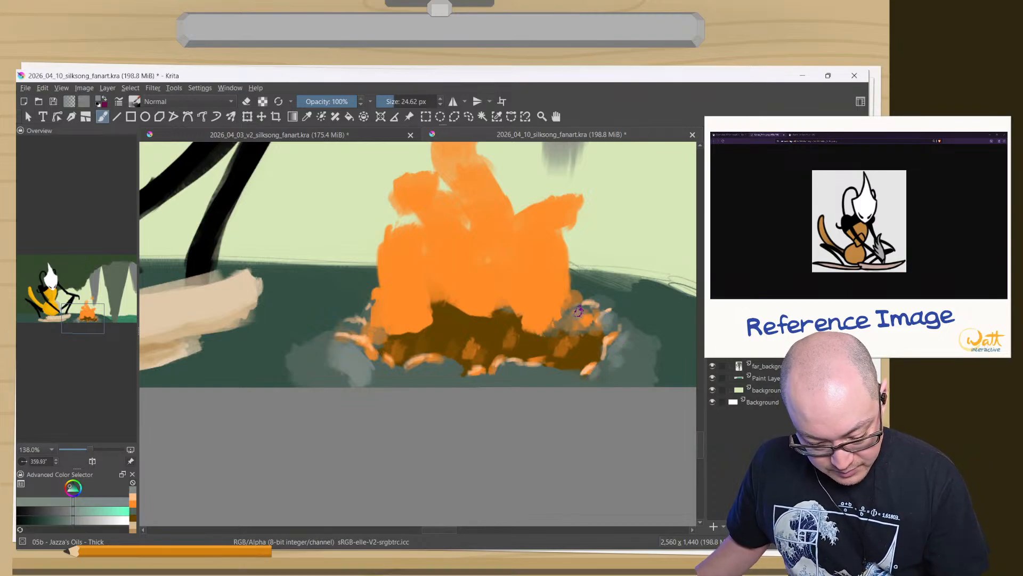
{"action": "left_click_drag", "start_coordinate": [370, 311], "coordinate": [362, 313]}
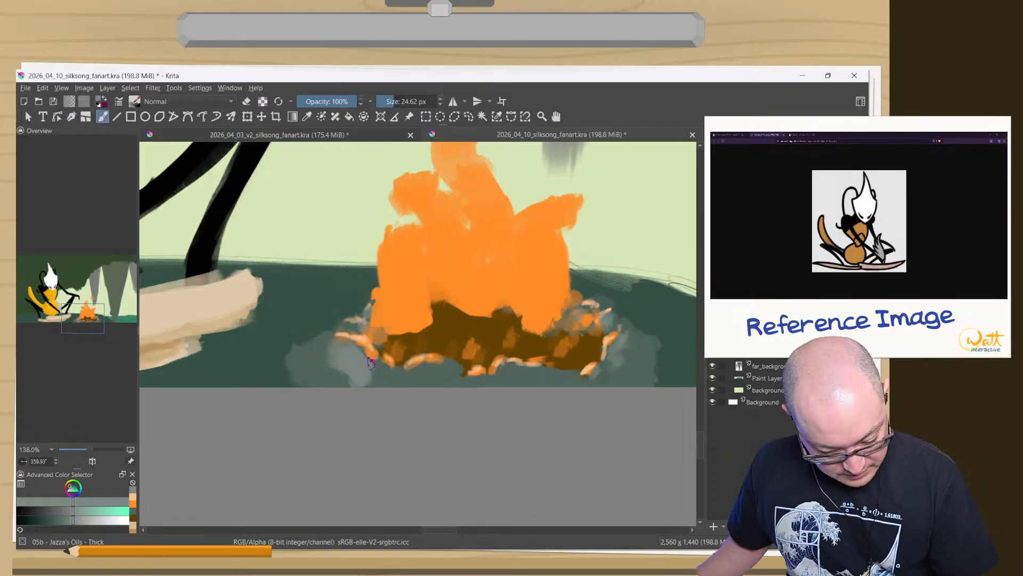
{"action": "left_click", "coordinate": [385, 377], "text": "ctrl"}
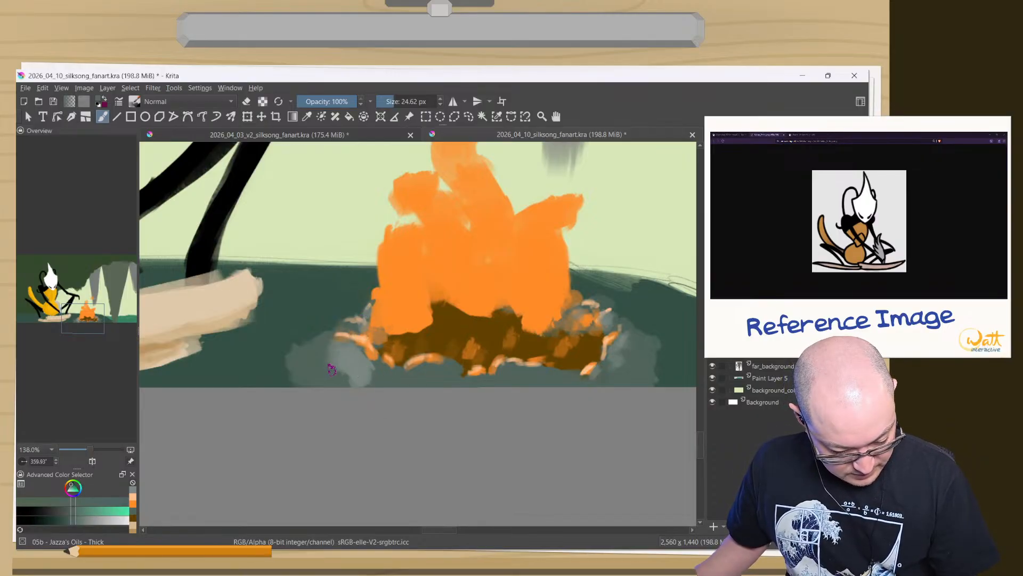
{"action": "mouse_move", "coordinate": [331, 369]}
{"action": "left_mouse_down"}
{"action": "mouse_move", "coordinate": [341, 354]}
{"action": "mouse_move", "coordinate": [352, 382]}
{"action": "left_mouse_up"}
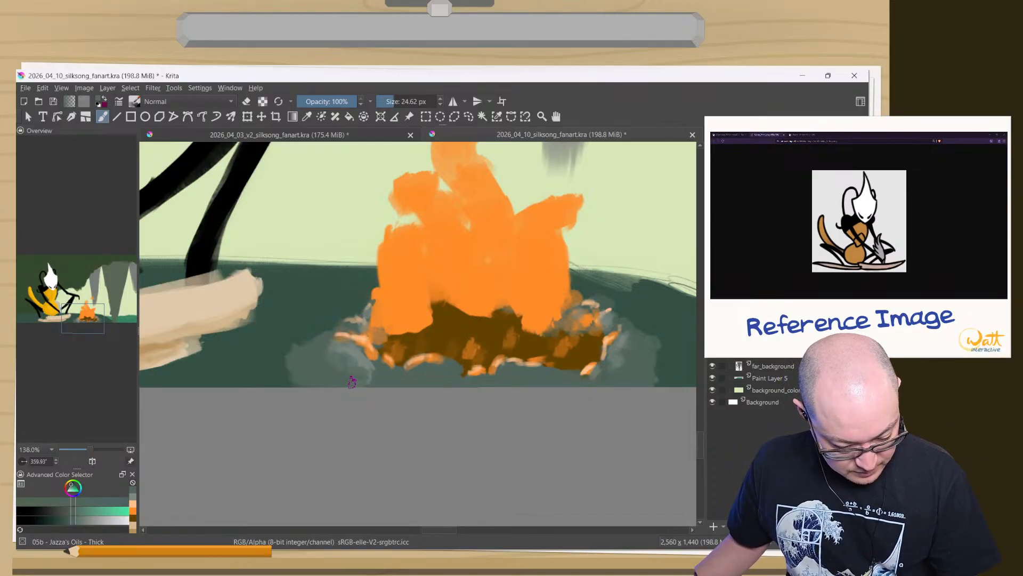
- Choose a darker green and paint a shadow along the left stone's outer edge with the 24.62 px brush
{"action": "right_click", "coordinate": [284, 349]}
{"action": "left_click_drag", "start_coordinate": [231, 332], "coordinate": [232, 327]}
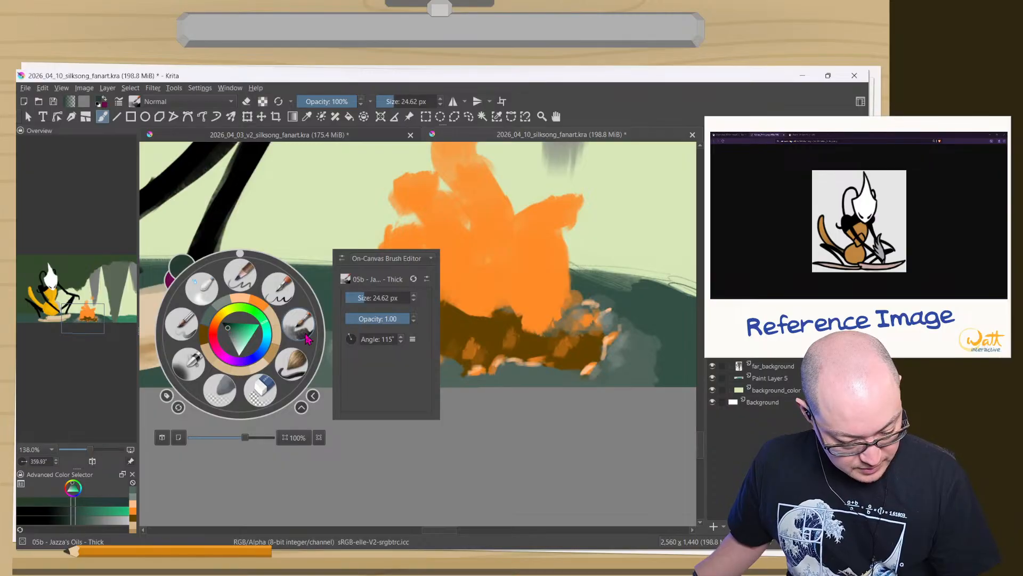
{"action": "right_click", "coordinate": [296, 332]}
{"action": "left_click_drag", "start_coordinate": [289, 364], "coordinate": [307, 383]}
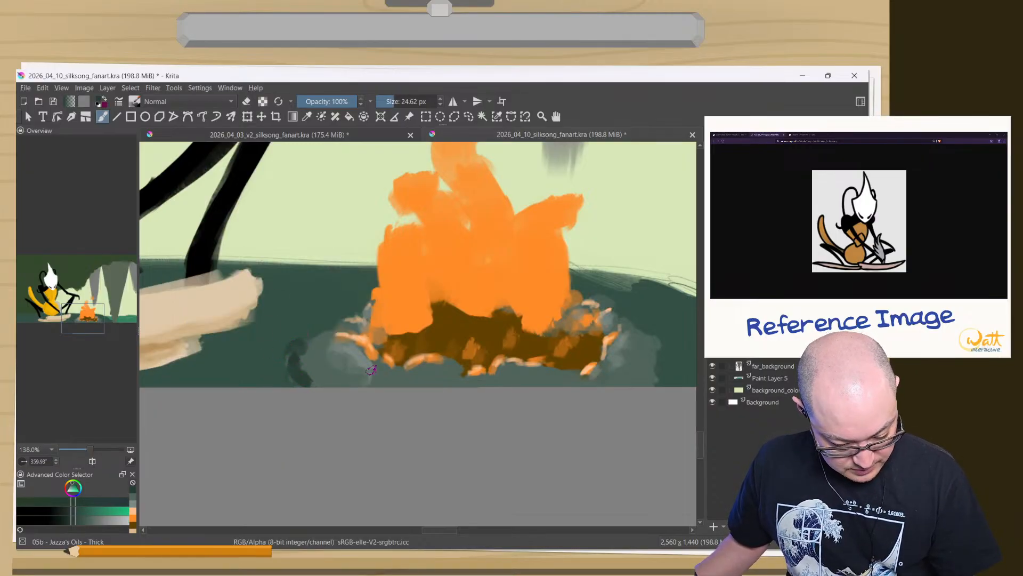
- Erase excess paint from the stones' outer edges and add dark green shading to the front and right stones
{"action": "key", "text": "e"}
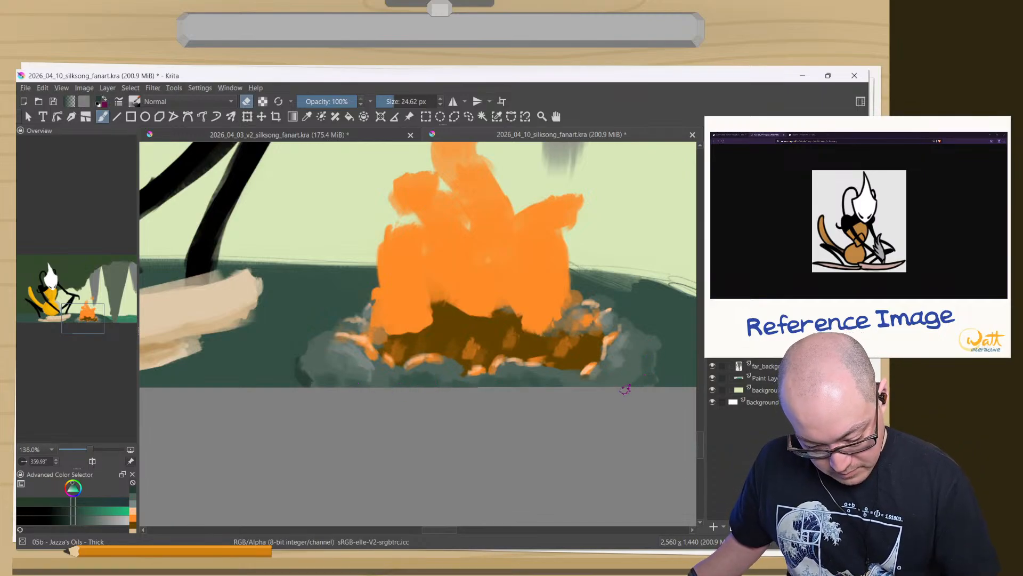
{"action": "key", "text": "e"}
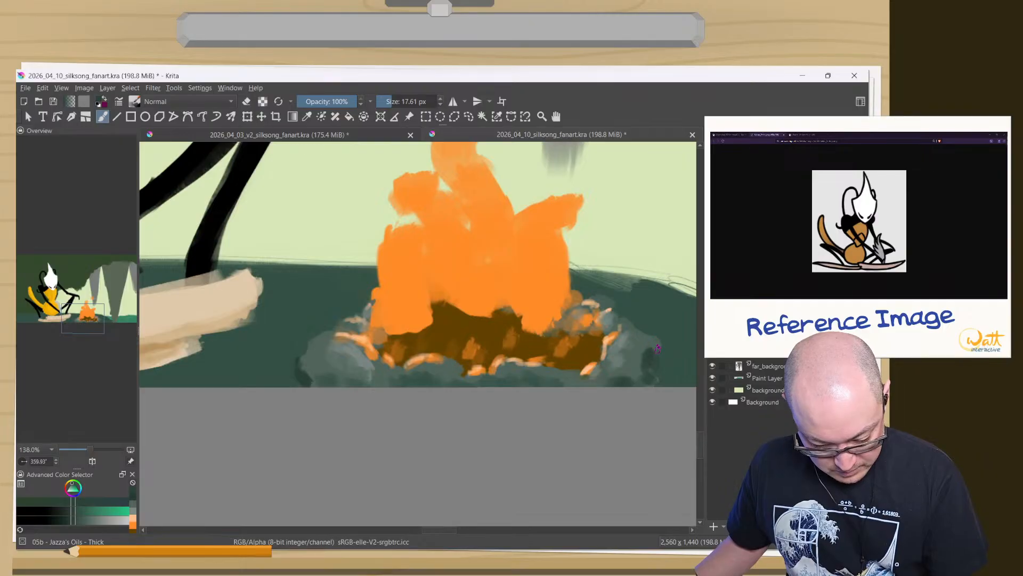
{"action": "key", "text": "e"}
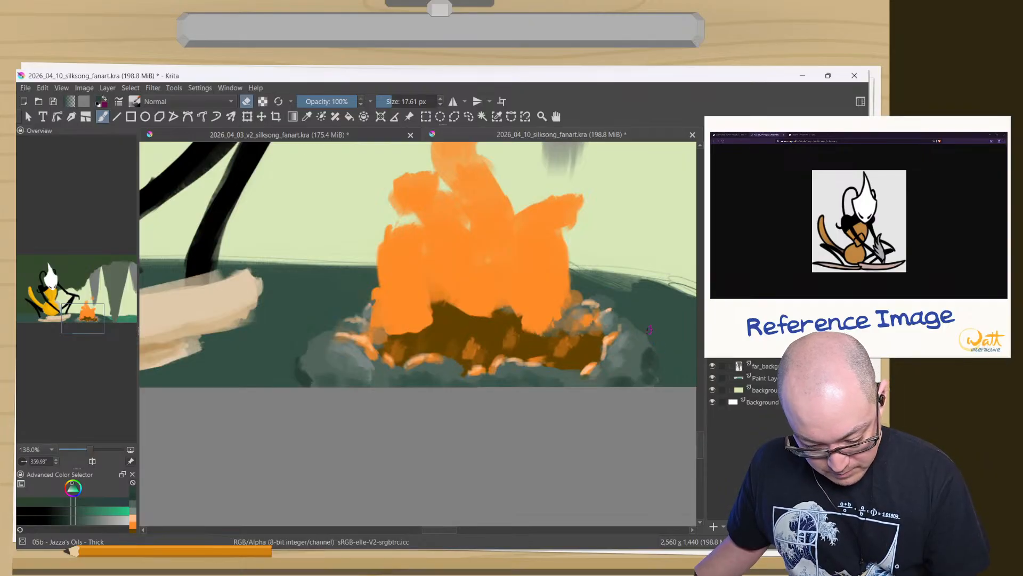
{"action": "key", "text": "e"}
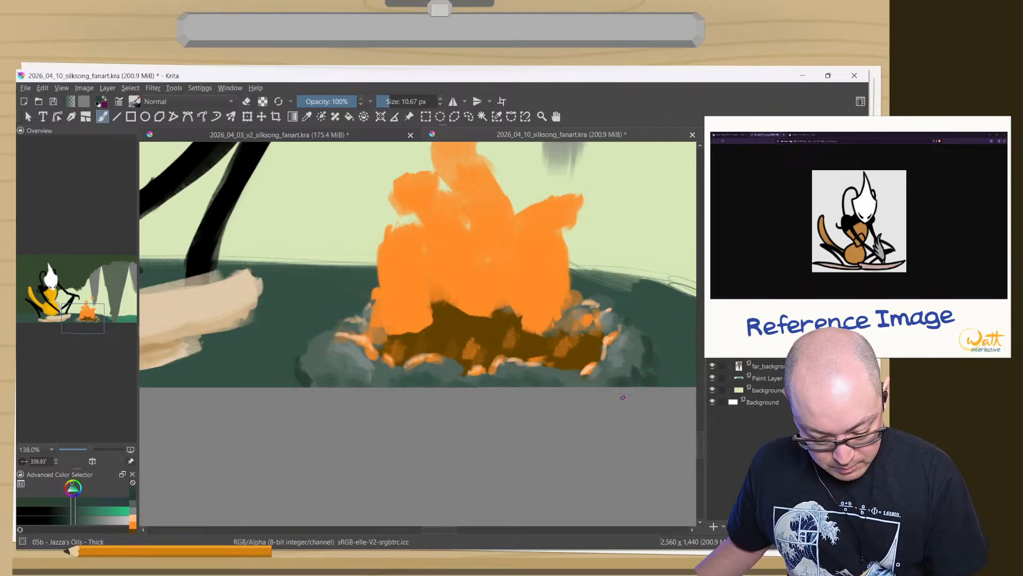
{"action": "left_click_drag", "start_coordinate": [554, 380], "coordinate": [518, 382]}
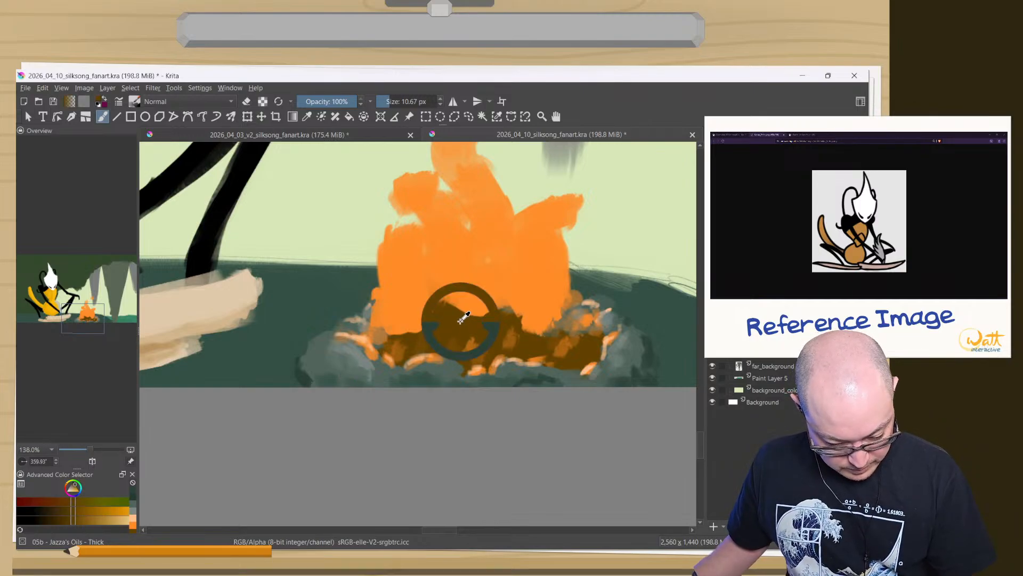
- Choose a deep red and dab glowing embers across the brown wood beneath the flames, using a brush of about 17 px
{"action": "right_click", "coordinate": [396, 309]}
{"action": "left_click_drag", "start_coordinate": [391, 315], "coordinate": [393, 320]}
{"action": "right_click", "coordinate": [457, 304]}
{"action": "left_click_drag", "start_coordinate": [458, 334], "coordinate": [438, 347], "text": "shift"}
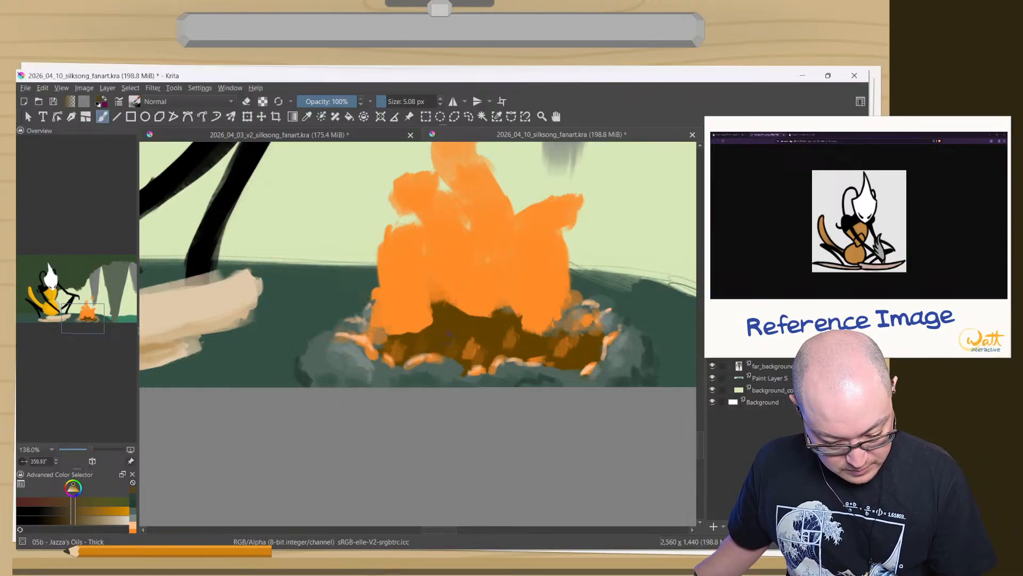
{"action": "right_click", "coordinate": [360, 324]}
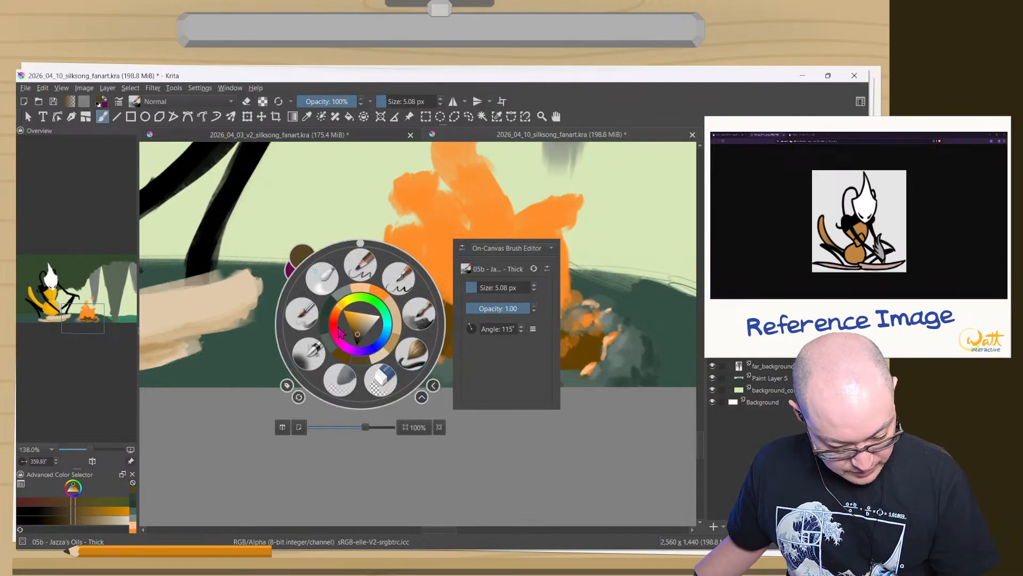
{"action": "mouse_move", "coordinate": [337, 327]}
{"action": "left_mouse_down"}
{"action": "mouse_move", "coordinate": [353, 323]}
{"action": "mouse_move", "coordinate": [352, 333]}
{"action": "left_mouse_up"}
{"action": "right_click", "coordinate": [376, 337]}
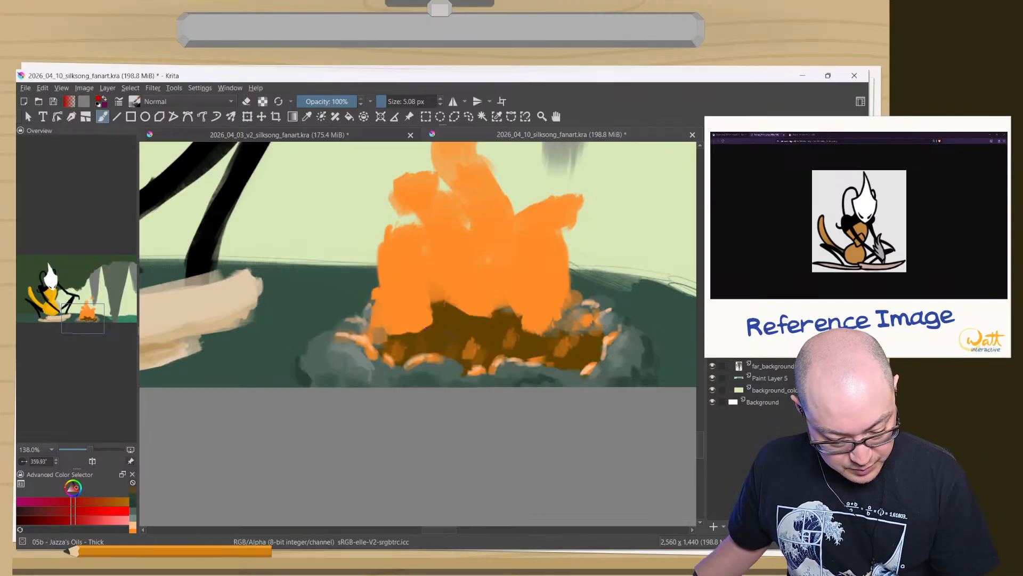
{"action": "left_click_drag", "start_coordinate": [440, 339], "coordinate": [455, 350]}
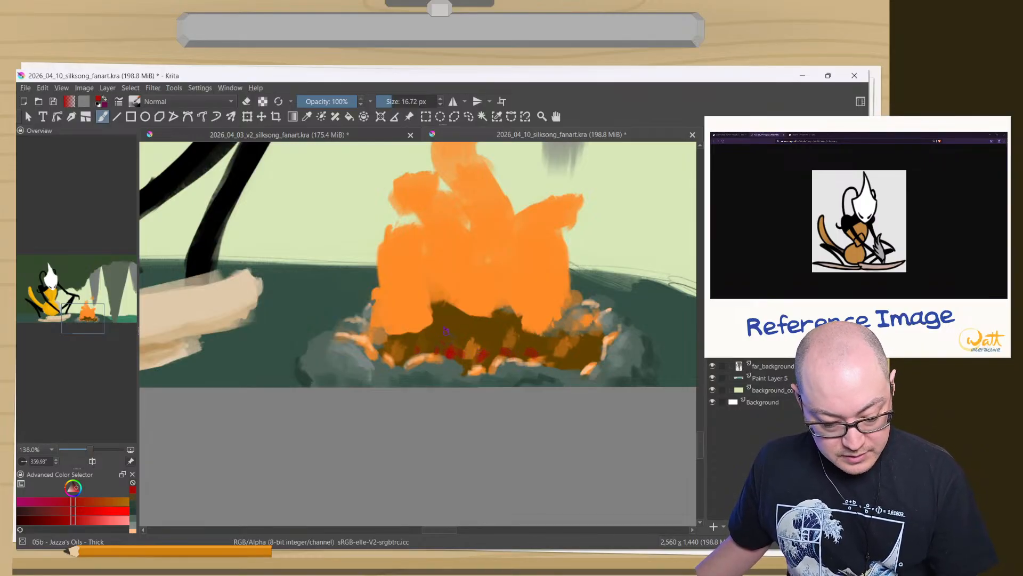
- Try an orange stroke on the brown wood with a colour sampled from the flames and undo it
{"action": "key", "text": "e"}
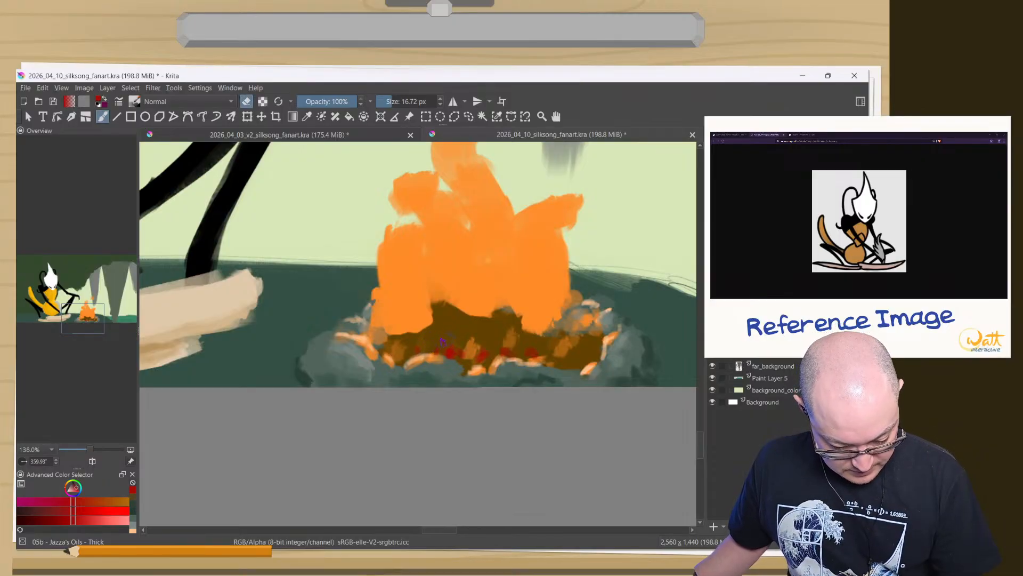
{"action": "left_click", "coordinate": [411, 318], "text": "ctrl"}
{"action": "key", "text": "e"}
{"action": "left_click_drag", "start_coordinate": [451, 336], "coordinate": [447, 329]}
{"action": "left_click_drag", "start_coordinate": [403, 267], "coordinate": [393, 268]}
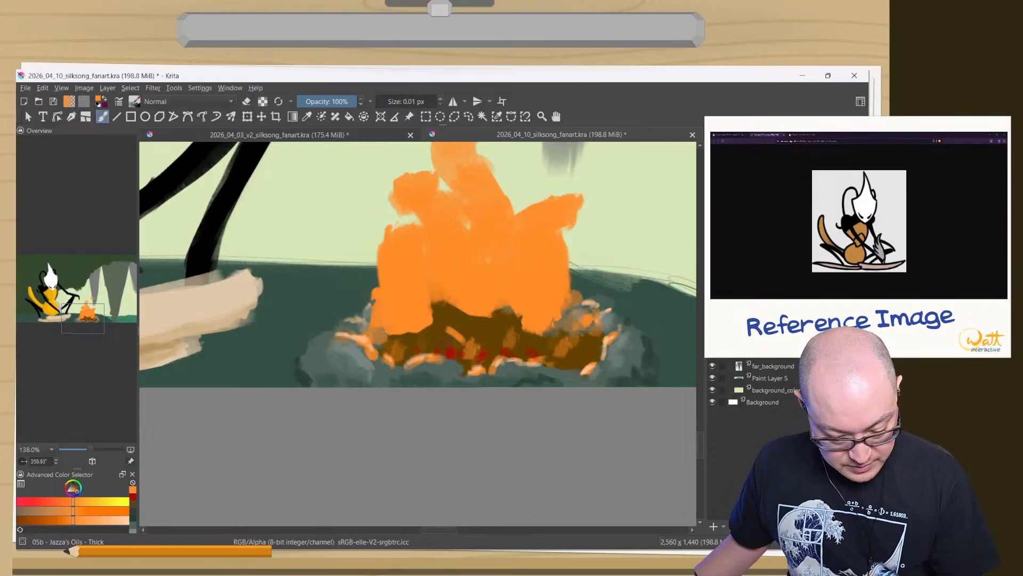
{"action": "key", "text": "ctrl+z"}
{"action": "key", "text": "ctrl+z"}
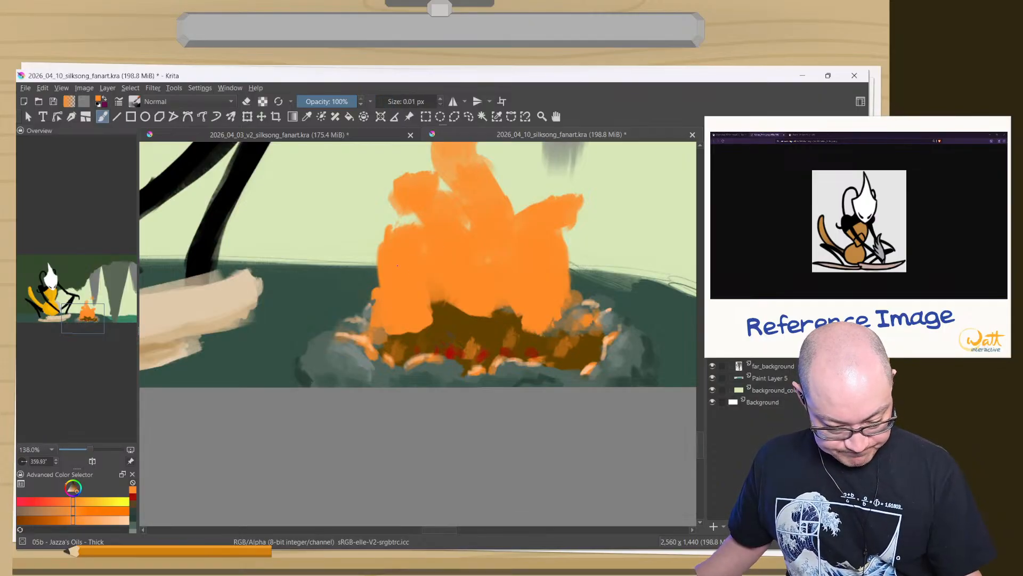
- Choose a pale peach based on the orange sampled from the flames as the paint colour
{"action": "right_click", "coordinate": [378, 273]}
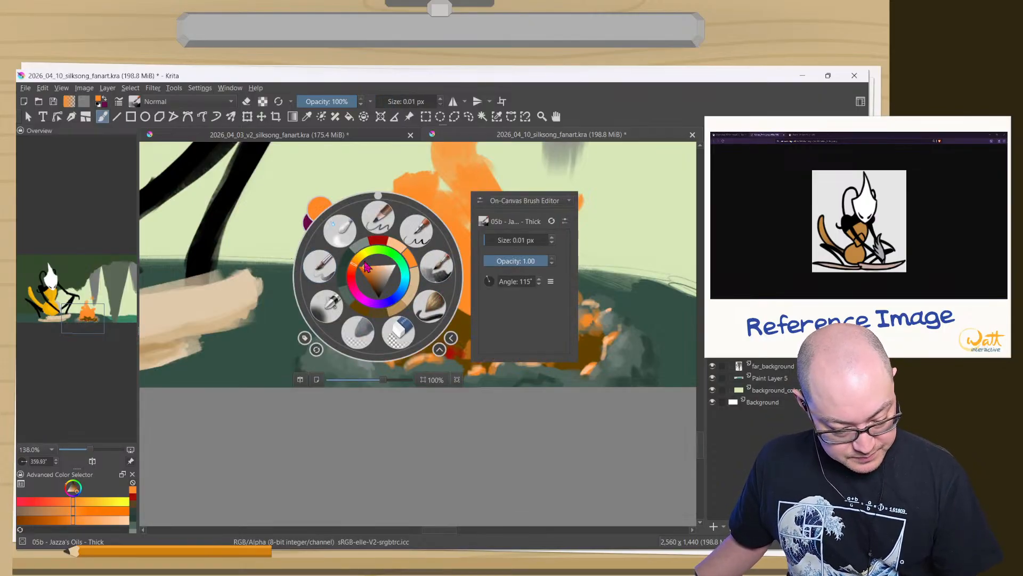
{"action": "left_click_drag", "start_coordinate": [376, 269], "coordinate": [384, 268]}
{"action": "right_click", "coordinate": [437, 265]}
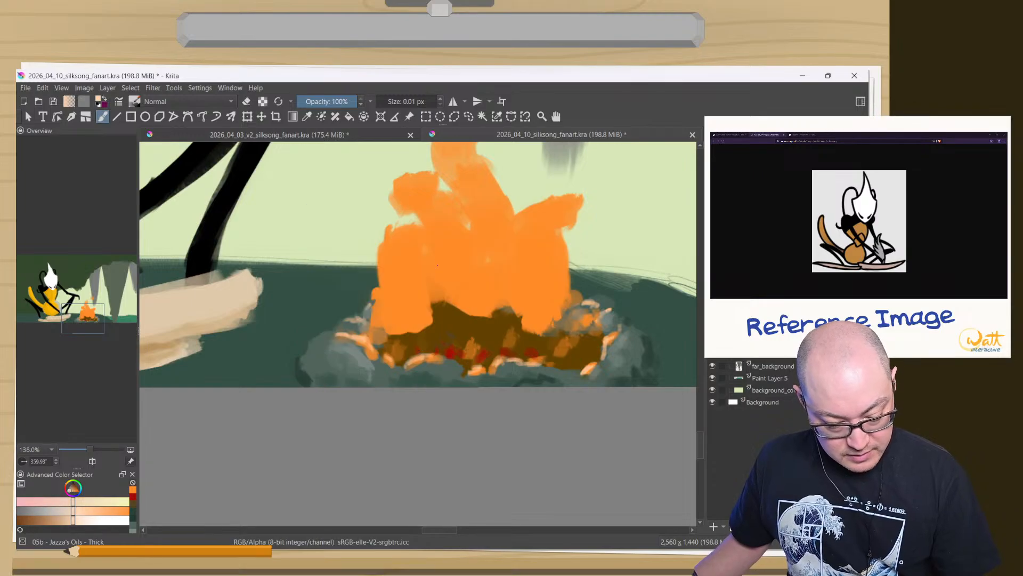
{"action": "left_click", "coordinate": [404, 290], "text": "ctrl"}
{"action": "right_click", "coordinate": [233, 235]}
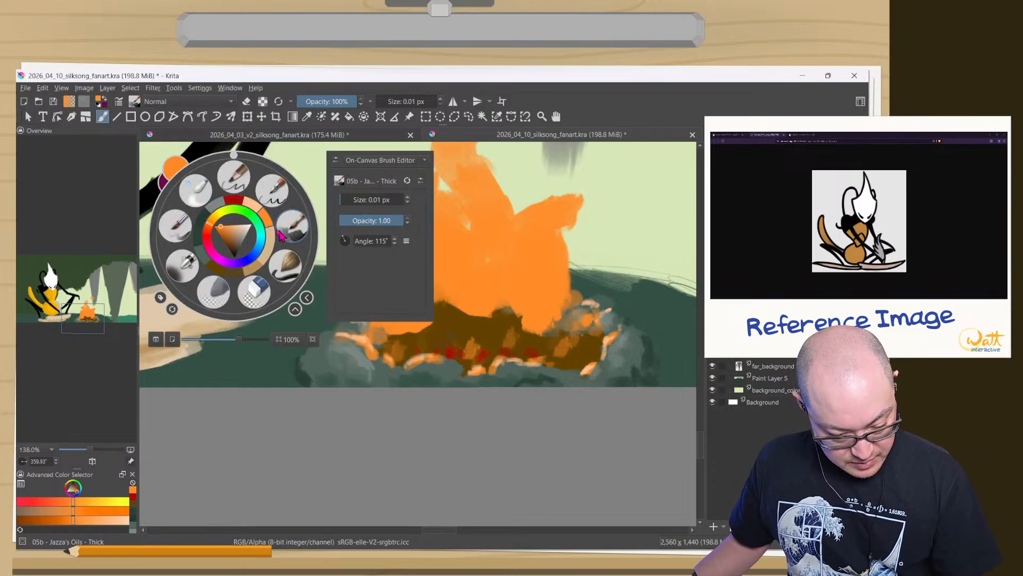
{"action": "mouse_move", "coordinate": [240, 232]}
{"action": "left_mouse_down"}
{"action": "mouse_move", "coordinate": [235, 225]}
{"action": "mouse_move", "coordinate": [247, 236]}
{"action": "mouse_move", "coordinate": [243, 227]}
{"action": "left_mouse_up"}
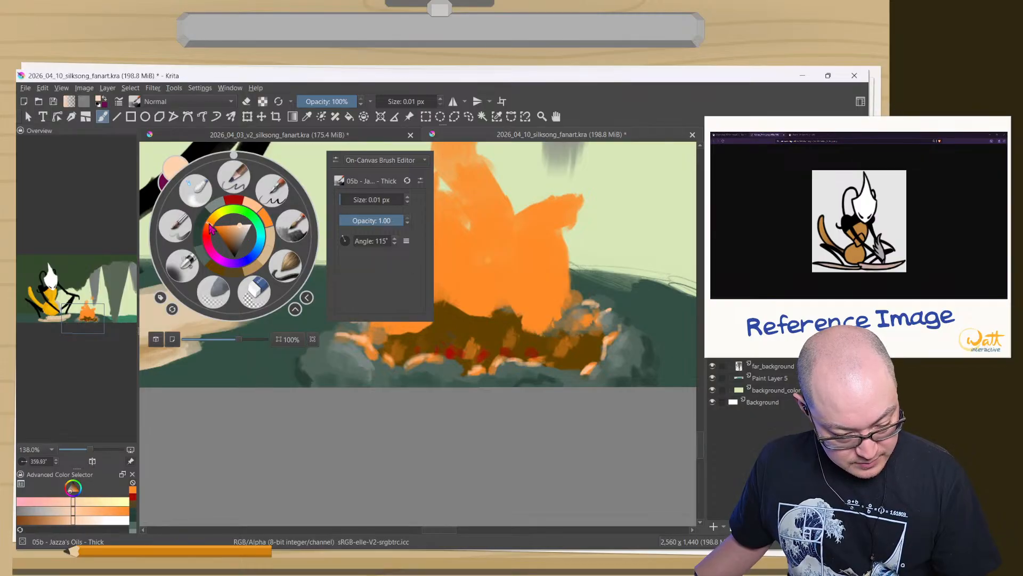
{"action": "right_click", "coordinate": [291, 226]}
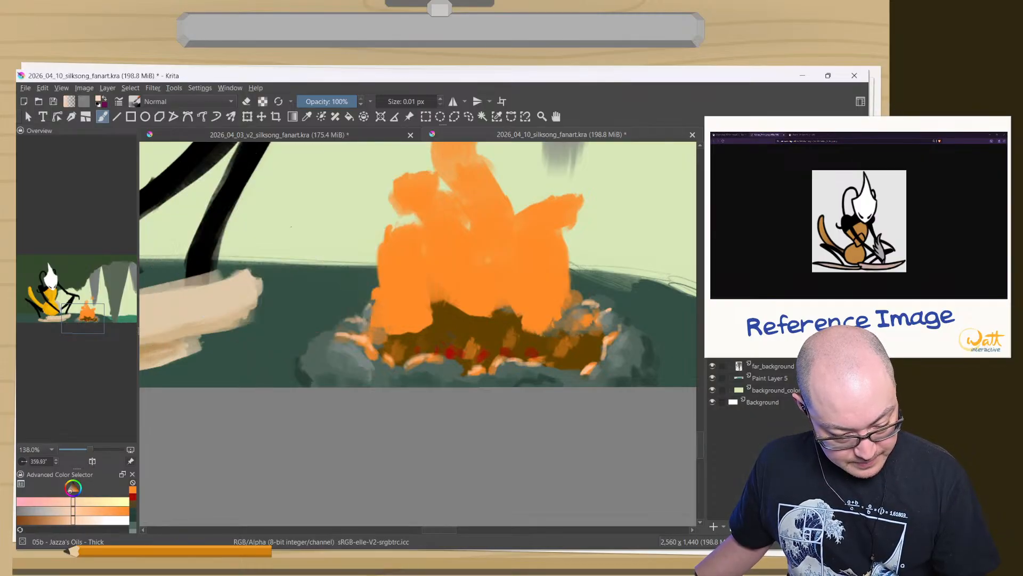
- Paint pale peach licks at the base of the flames above the wood, with brush sizes of 21.93 and 32.08 px
{"action": "mouse_move", "coordinate": [492, 301]}
{"action": "left_mouse_down"}
{"action": "mouse_move", "coordinate": [511, 314]}
{"action": "mouse_move", "coordinate": [495, 267]}
{"action": "mouse_move", "coordinate": [505, 267]}
{"action": "mouse_move", "coordinate": [503, 305]}
{"action": "mouse_move", "coordinate": [497, 278]}
{"action": "mouse_move", "coordinate": [494, 313]}
{"action": "left_mouse_up"}
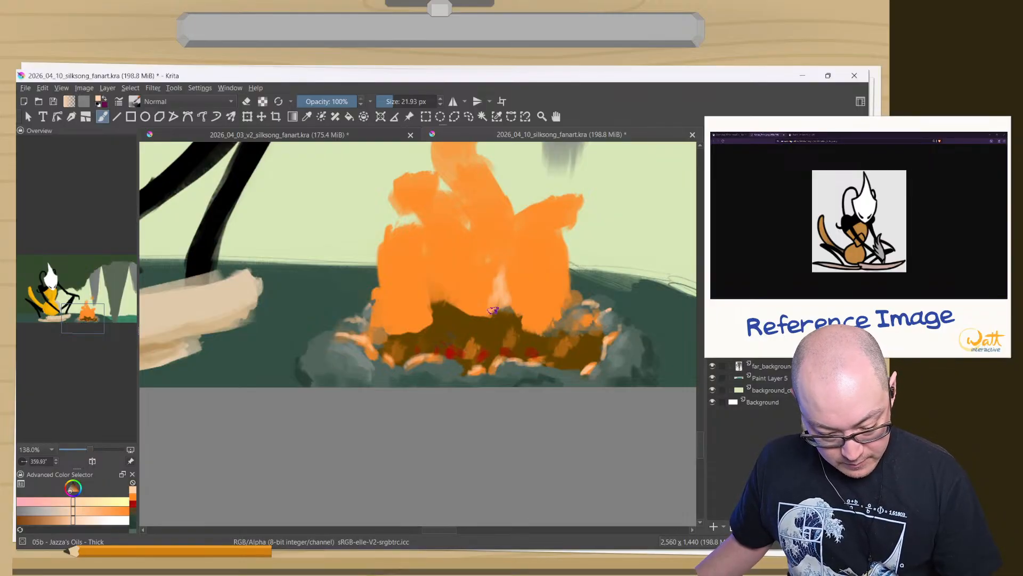
{"action": "mouse_move", "coordinate": [495, 276]}
{"action": "left_mouse_down"}
{"action": "mouse_move", "coordinate": [494, 321]}
{"action": "mouse_move", "coordinate": [508, 308]}
{"action": "mouse_move", "coordinate": [518, 326]}
{"action": "mouse_move", "coordinate": [513, 314]}
{"action": "left_mouse_up"}
{"action": "mouse_move", "coordinate": [450, 294]}
{"action": "left_mouse_down"}
{"action": "mouse_move", "coordinate": [469, 293]}
{"action": "mouse_move", "coordinate": [477, 314]}
{"action": "mouse_move", "coordinate": [430, 279]}
{"action": "mouse_move", "coordinate": [425, 327]}
{"action": "left_mouse_up"}
{"action": "key", "text": "ctrl+z"}
{"action": "key", "text": "ctrl+z"}
{"action": "key", "text": "ctrl+z"}
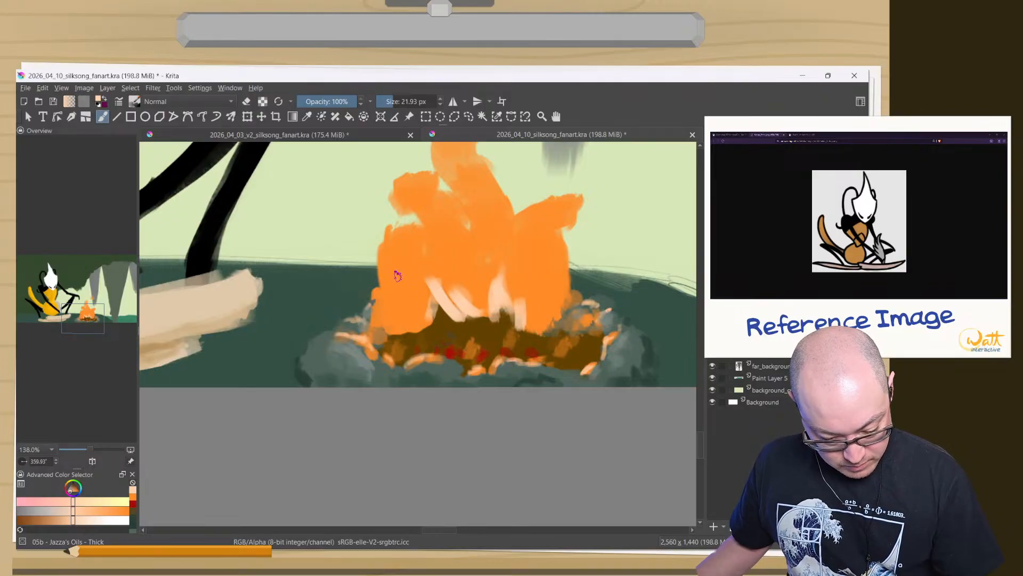
{"action": "mouse_move", "coordinate": [446, 293]}
{"action": "left_mouse_down"}
{"action": "mouse_move", "coordinate": [416, 269]}
{"action": "mouse_move", "coordinate": [432, 276]}
{"action": "mouse_move", "coordinate": [418, 323]}
{"action": "mouse_move", "coordinate": [438, 271]}
{"action": "mouse_move", "coordinate": [442, 307]}
{"action": "mouse_move", "coordinate": [434, 280]}
{"action": "mouse_move", "coordinate": [480, 321]}
{"action": "mouse_move", "coordinate": [451, 298]}
{"action": "mouse_move", "coordinate": [437, 308]}
{"action": "mouse_move", "coordinate": [471, 324]}
{"action": "mouse_move", "coordinate": [474, 303]}
{"action": "mouse_move", "coordinate": [442, 271]}
{"action": "mouse_move", "coordinate": [443, 287]}
{"action": "mouse_move", "coordinate": [422, 269]}
{"action": "mouse_move", "coordinate": [450, 304]}
{"action": "mouse_move", "coordinate": [438, 296]}
{"action": "mouse_move", "coordinate": [423, 334]}
{"action": "mouse_move", "coordinate": [414, 324]}
{"action": "mouse_move", "coordinate": [426, 328]}
{"action": "left_mouse_up"}
{"action": "mouse_move", "coordinate": [525, 319]}
{"action": "left_mouse_down"}
{"action": "mouse_move", "coordinate": [501, 291]}
{"action": "mouse_move", "coordinate": [511, 267]}
{"action": "mouse_move", "coordinate": [510, 303]}
{"action": "left_mouse_up"}
{"action": "left_click_drag", "start_coordinate": [497, 281], "coordinate": [500, 256]}
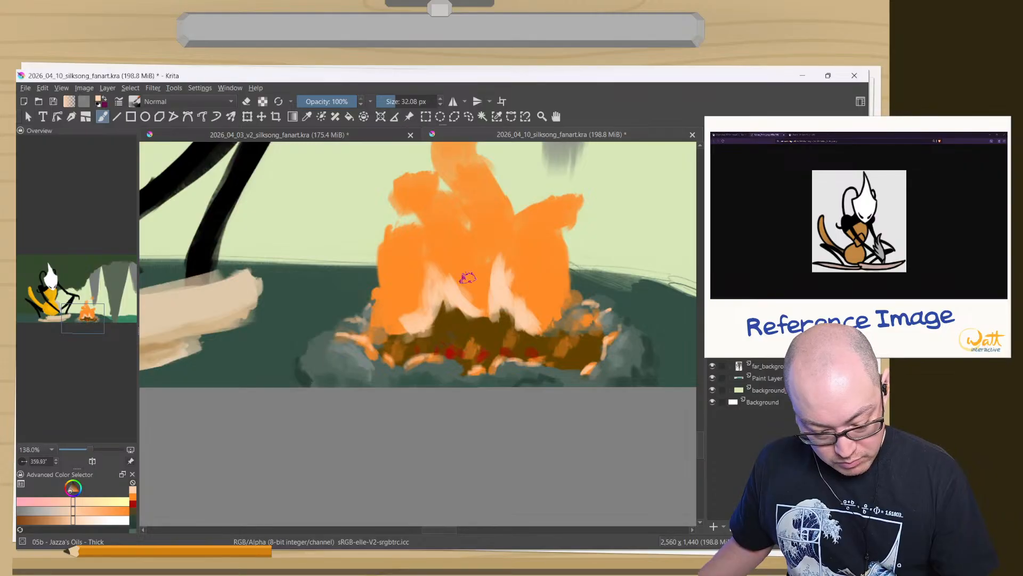
{"action": "left_click_drag", "start_coordinate": [481, 302], "coordinate": [474, 317]}
{"action": "mouse_move", "coordinate": [388, 317]}
{"action": "left_mouse_down"}
{"action": "mouse_move", "coordinate": [396, 399]}
{"action": "mouse_move", "coordinate": [397, 257]}
{"action": "left_mouse_up"}
- Shift the sampled flame orange to a coral red and paint it into the lower and middle flames above the peach licks
{"action": "left_click_drag", "start_coordinate": [456, 240], "coordinate": [503, 331]}
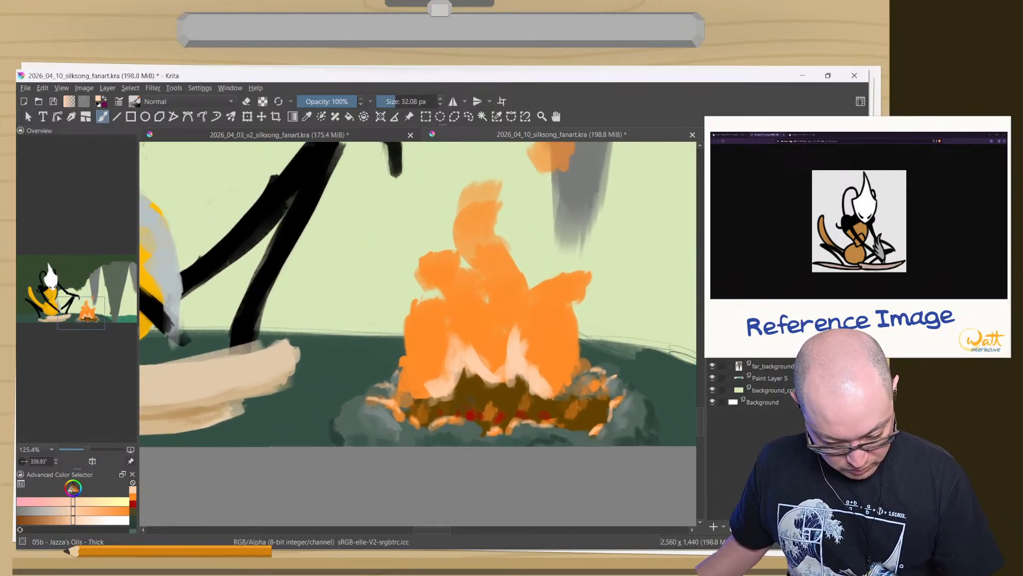
{"action": "left_click", "coordinate": [458, 250], "text": "ctrl"}
{"action": "right_click", "coordinate": [388, 296]}
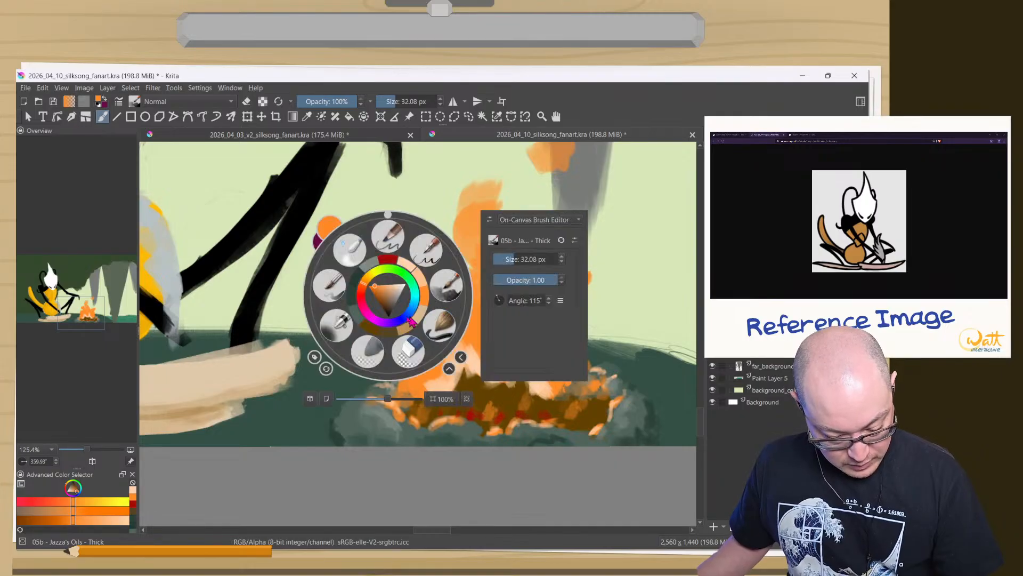
{"action": "left_click", "coordinate": [365, 291]}
{"action": "left_click_drag", "start_coordinate": [381, 295], "coordinate": [378, 289]}
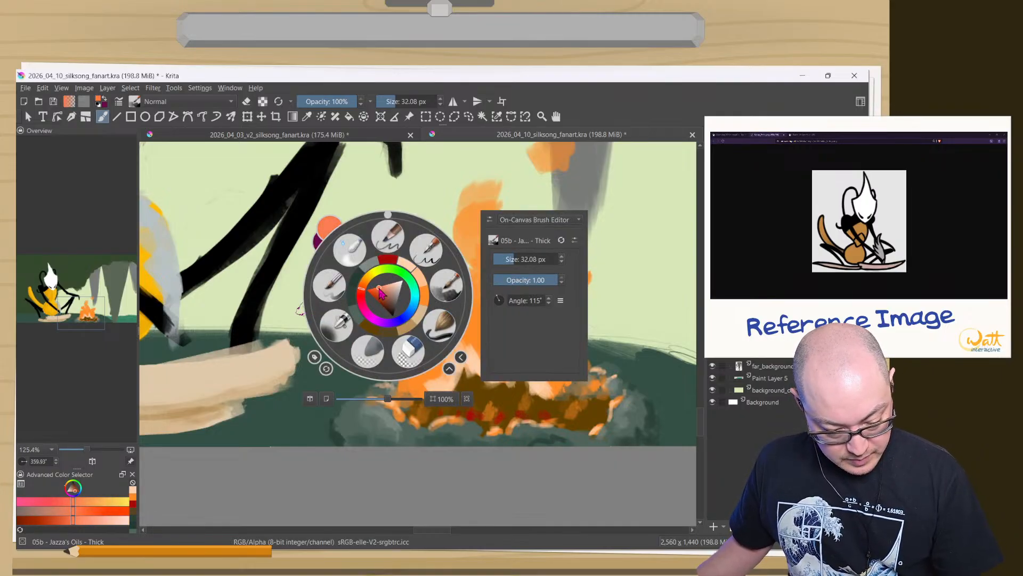
{"action": "right_click", "coordinate": [456, 290]}
{"action": "mouse_move", "coordinate": [459, 340]}
{"action": "left_mouse_down"}
{"action": "mouse_move", "coordinate": [481, 352]}
{"action": "mouse_move", "coordinate": [465, 318]}
{"action": "mouse_move", "coordinate": [479, 359]}
{"action": "mouse_move", "coordinate": [465, 331]}
{"action": "mouse_move", "coordinate": [426, 384]}
{"action": "mouse_move", "coordinate": [449, 368]}
{"action": "mouse_move", "coordinate": [464, 333]}
{"action": "mouse_move", "coordinate": [471, 341]}
{"action": "mouse_move", "coordinate": [450, 325]}
{"action": "mouse_move", "coordinate": [477, 353]}
{"action": "mouse_move", "coordinate": [494, 352]}
{"action": "mouse_move", "coordinate": [501, 338]}
{"action": "mouse_move", "coordinate": [500, 364]}
{"action": "mouse_move", "coordinate": [505, 339]}
{"action": "mouse_move", "coordinate": [534, 361]}
{"action": "mouse_move", "coordinate": [546, 326]}
{"action": "mouse_move", "coordinate": [550, 375]}
{"action": "mouse_move", "coordinate": [542, 312]}
{"action": "mouse_move", "coordinate": [545, 366]}
{"action": "mouse_move", "coordinate": [535, 305]}
{"action": "mouse_move", "coordinate": [518, 315]}
{"action": "mouse_move", "coordinate": [506, 299]}
{"action": "mouse_move", "coordinate": [528, 318]}
{"action": "mouse_move", "coordinate": [532, 354]}
{"action": "left_mouse_up"}
{"action": "mouse_move", "coordinate": [509, 312]}
{"action": "left_mouse_down"}
{"action": "mouse_move", "coordinate": [512, 270]}
{"action": "mouse_move", "coordinate": [494, 340]}
{"action": "mouse_move", "coordinate": [514, 323]}
{"action": "mouse_move", "coordinate": [497, 345]}
{"action": "mouse_move", "coordinate": [467, 334]}
{"action": "mouse_move", "coordinate": [461, 303]}
{"action": "mouse_move", "coordinate": [459, 343]}
{"action": "mouse_move", "coordinate": [432, 376]}
{"action": "mouse_move", "coordinate": [431, 321]}
{"action": "mouse_move", "coordinate": [436, 360]}
{"action": "mouse_move", "coordinate": [417, 375]}
{"action": "mouse_move", "coordinate": [431, 360]}
{"action": "mouse_move", "coordinate": [408, 330]}
{"action": "left_mouse_up"}
- Shift the sampled orange to a yellow-orange and paint it over the tallest flame's tip, reducing the brush to 29.83 px
{"action": "left_click", "coordinate": [423, 331], "text": "ctrl"}
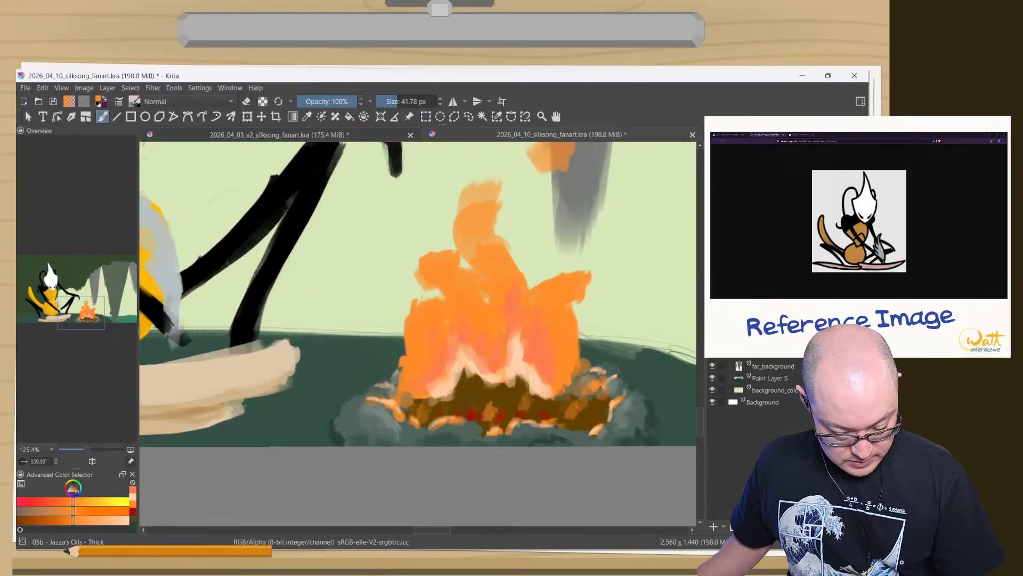
{"action": "right_click", "coordinate": [358, 304]}
{"action": "left_click", "coordinate": [339, 292]}
{"action": "left_click_drag", "start_coordinate": [338, 288], "coordinate": [348, 300]}
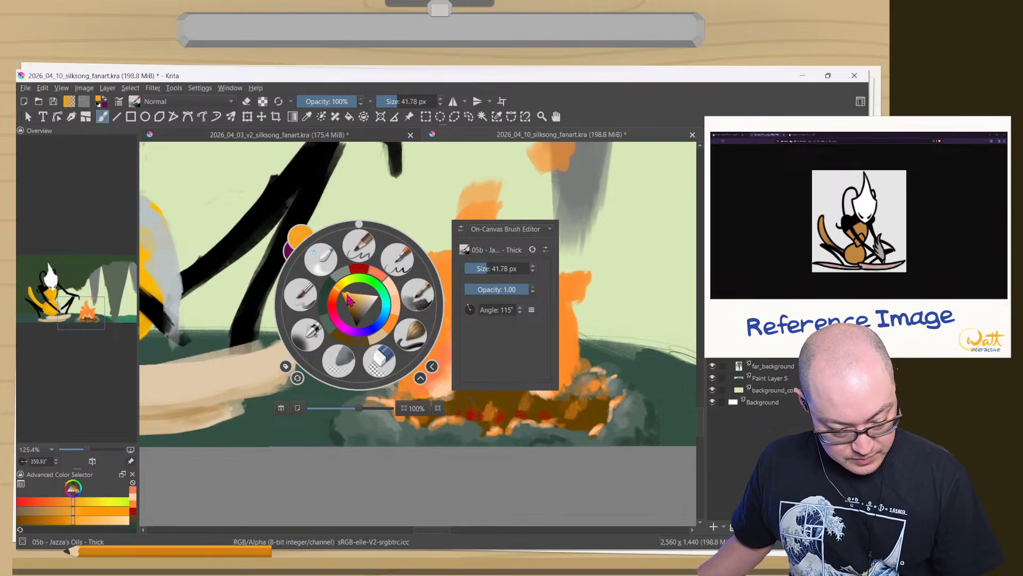
{"action": "right_click", "coordinate": [413, 293]}
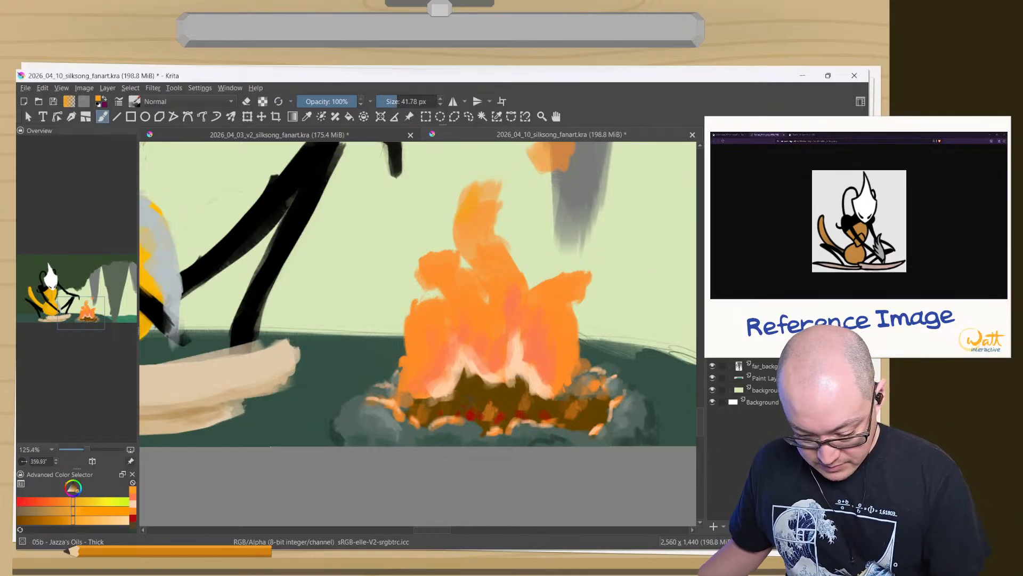
{"action": "key", "text": "bracketleft"}
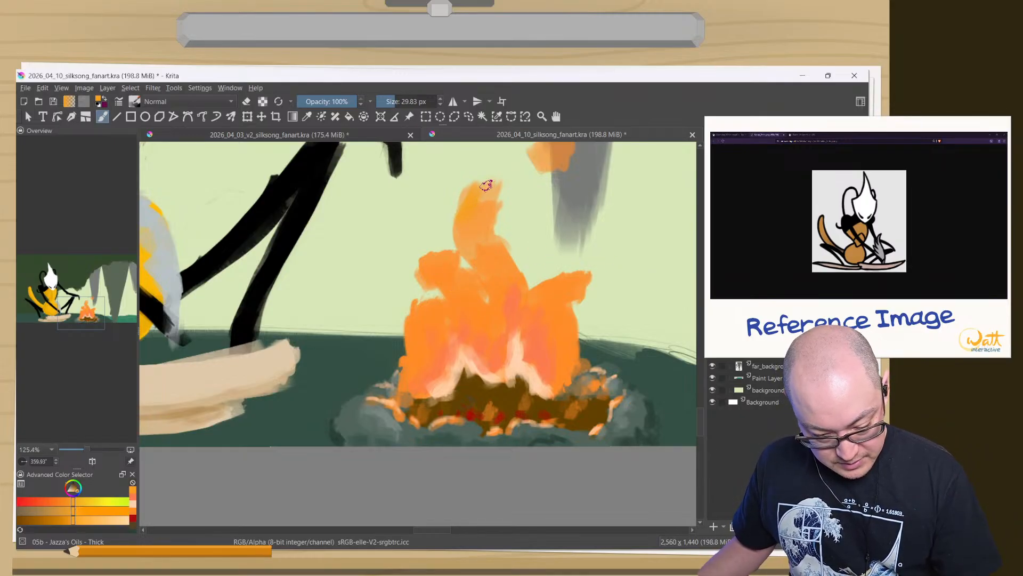
{"action": "left_click_drag", "start_coordinate": [486, 185], "coordinate": [466, 211]}
- Choose a lighter golden yellow and paint highlights on the flame tips and outer edges with the 29.83 px brush
{"action": "right_click", "coordinate": [328, 293]}
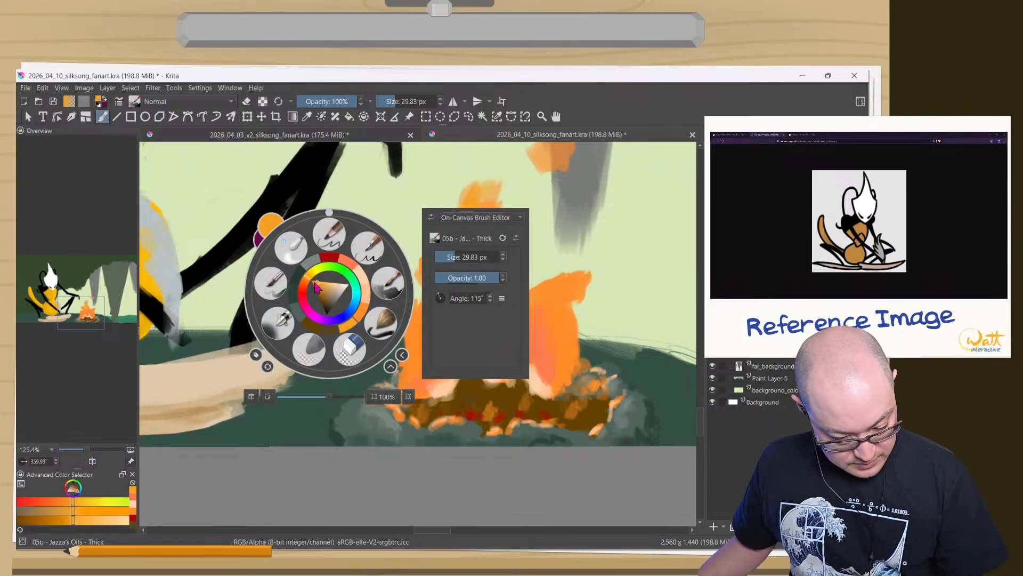
{"action": "mouse_move", "coordinate": [316, 288]}
{"action": "left_mouse_down"}
{"action": "mouse_move", "coordinate": [310, 278]}
{"action": "mouse_move", "coordinate": [328, 284]}
{"action": "mouse_move", "coordinate": [310, 280]}
{"action": "left_mouse_up"}
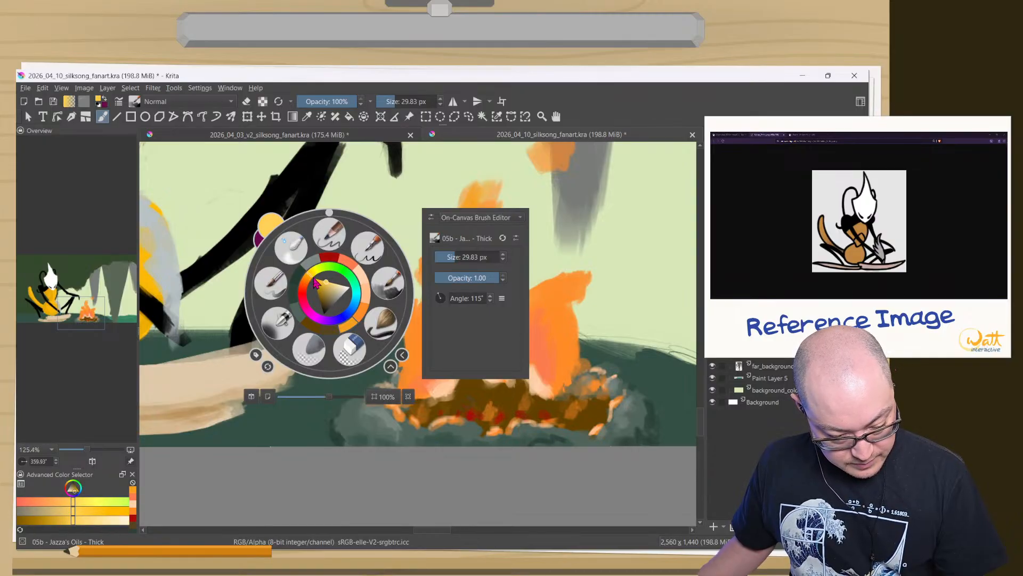
{"action": "left_click", "coordinate": [387, 295]}
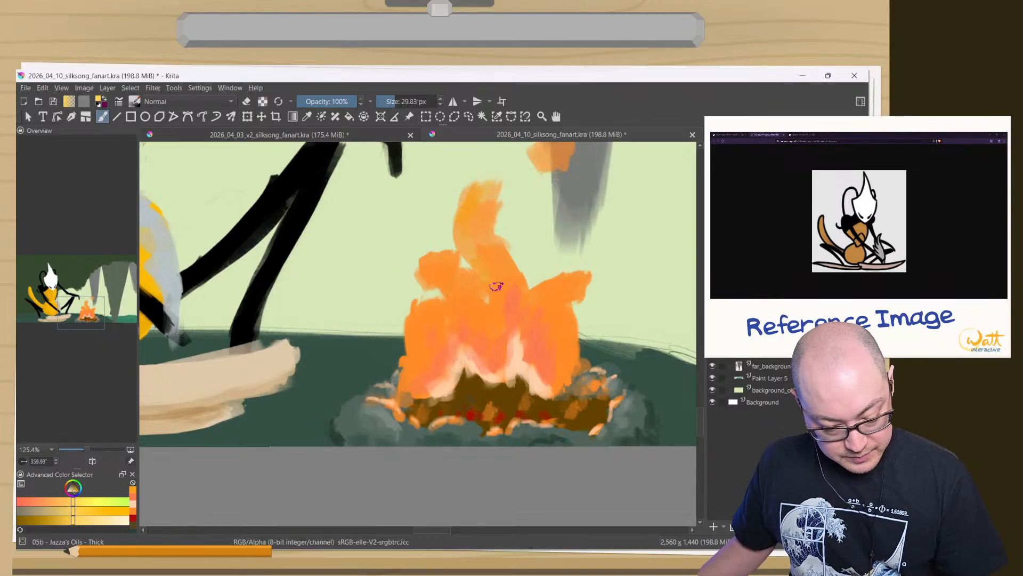
{"action": "mouse_move", "coordinate": [493, 234]}
{"action": "left_mouse_down"}
{"action": "mouse_move", "coordinate": [499, 171]}
{"action": "mouse_move", "coordinate": [490, 227]}
{"action": "mouse_move", "coordinate": [500, 252]}
{"action": "mouse_move", "coordinate": [492, 178]}
{"action": "mouse_move", "coordinate": [472, 193]}
{"action": "mouse_move", "coordinate": [454, 238]}
{"action": "left_mouse_up"}
{"action": "mouse_move", "coordinate": [476, 177]}
{"action": "left_mouse_down"}
{"action": "mouse_move", "coordinate": [457, 262]}
{"action": "mouse_move", "coordinate": [425, 253]}
{"action": "mouse_move", "coordinate": [430, 270]}
{"action": "mouse_move", "coordinate": [452, 269]}
{"action": "mouse_move", "coordinate": [450, 236]}
{"action": "mouse_move", "coordinate": [429, 261]}
{"action": "mouse_move", "coordinate": [422, 254]}
{"action": "mouse_move", "coordinate": [430, 283]}
{"action": "mouse_move", "coordinate": [417, 287]}
{"action": "mouse_move", "coordinate": [432, 290]}
{"action": "mouse_move", "coordinate": [428, 254]}
{"action": "left_mouse_up"}
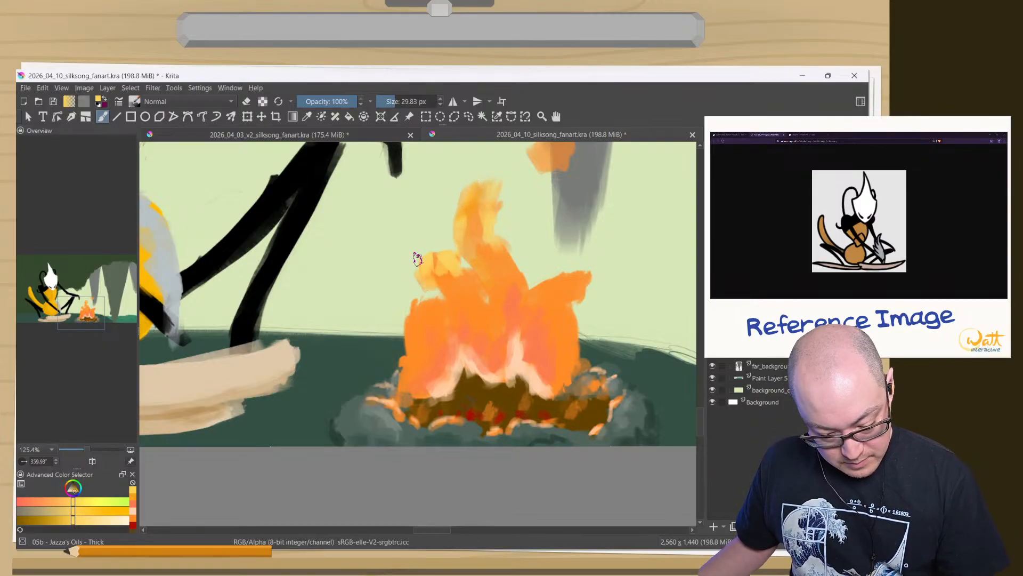
{"action": "left_click_drag", "start_coordinate": [416, 301], "coordinate": [402, 370]}
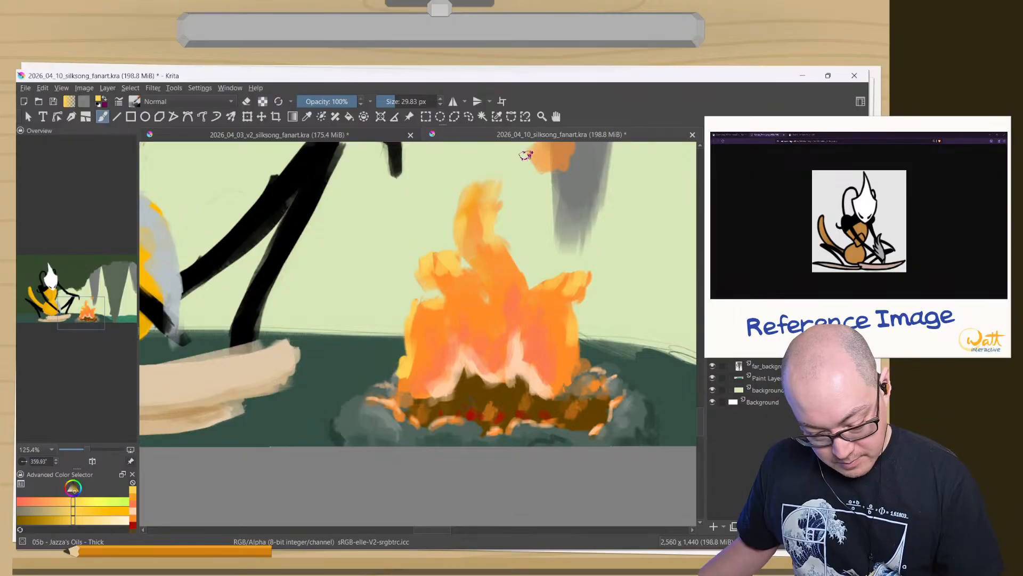
- Reduce the brush to 15.46 px and paint thin golden-yellow streaks inside the flames and down to the wood
{"action": "scroll", "coordinate": [528, 205], "scroll_direction": "up", "scroll_amount": 2}
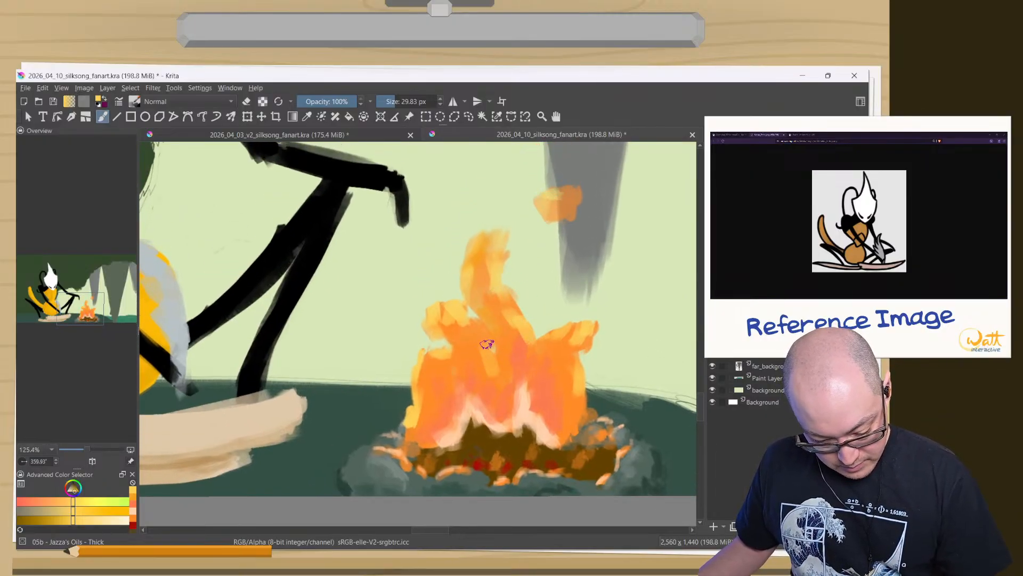
{"action": "key", "text": "bracketleft"}
{"action": "key", "text": "bracketleft"}
{"action": "key", "text": "bracketleft"}
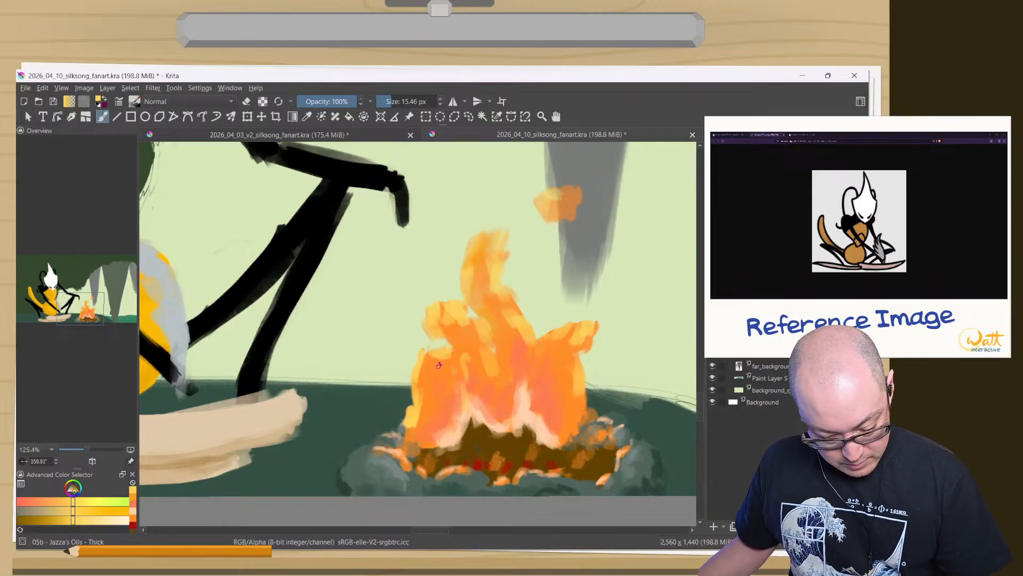
{"action": "left_click_drag", "start_coordinate": [460, 391], "coordinate": [449, 348]}
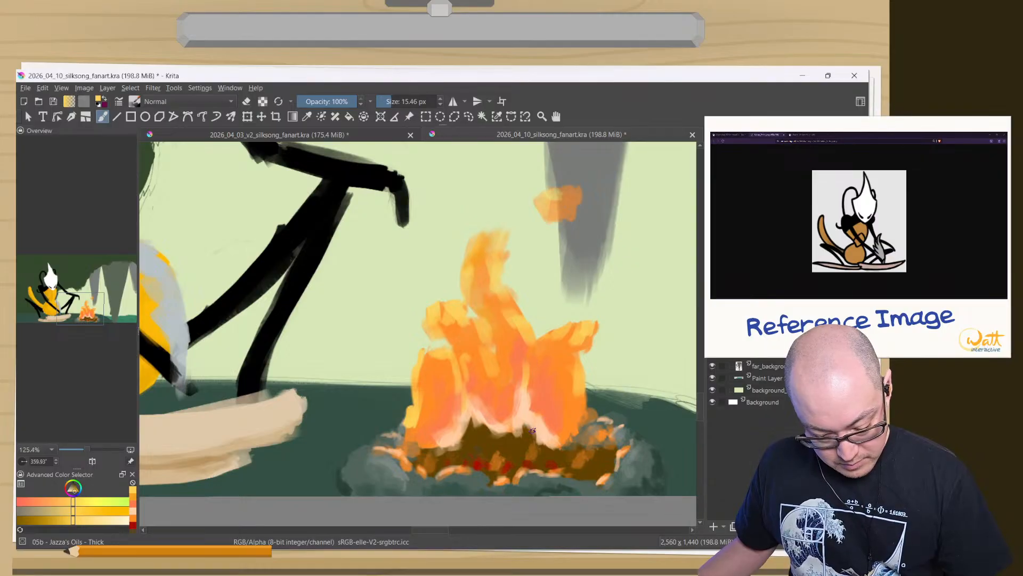
{"action": "left_click_drag", "start_coordinate": [552, 413], "coordinate": [561, 376]}
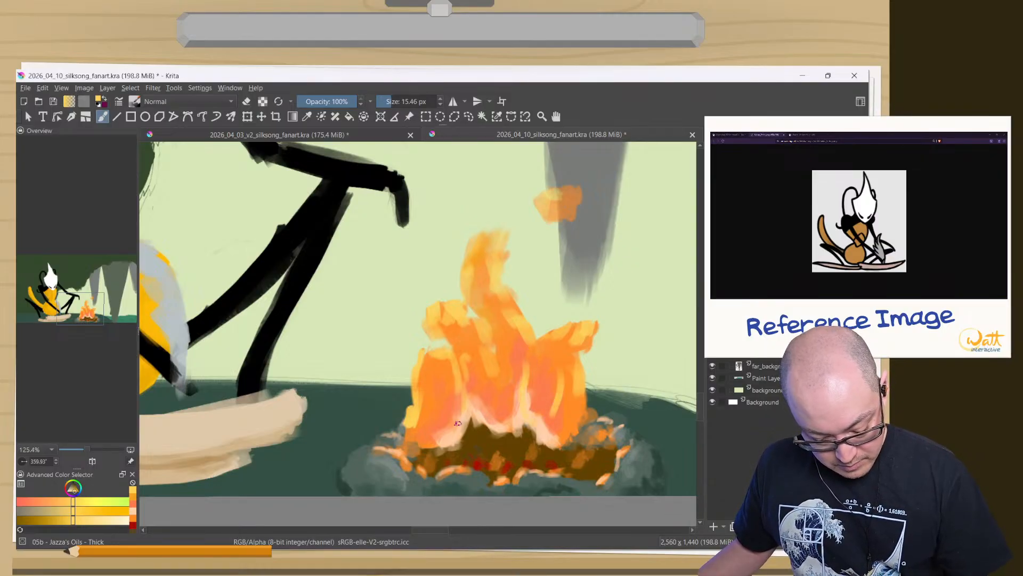
{"action": "left_click_drag", "start_coordinate": [469, 452], "coordinate": [443, 404]}
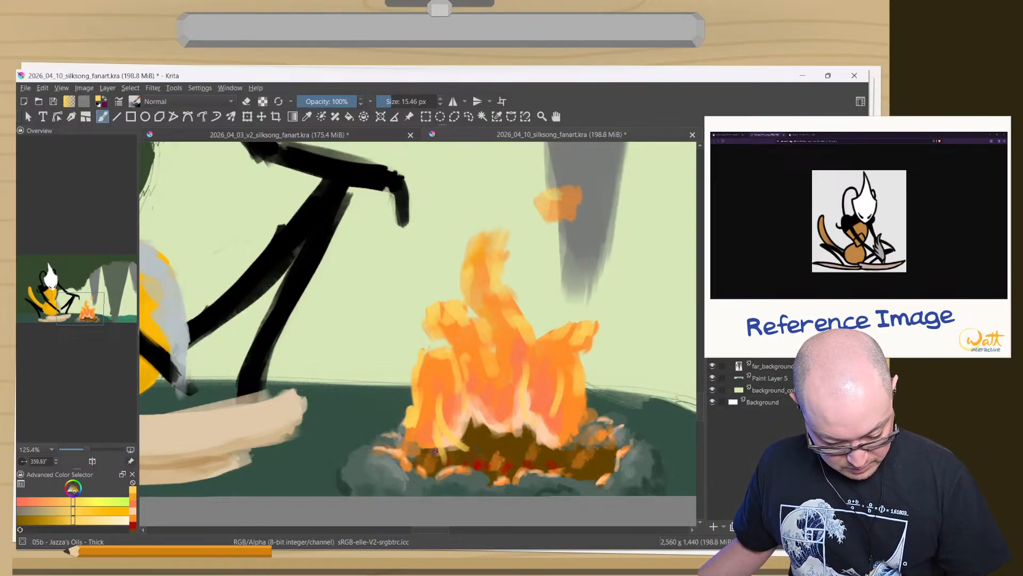
- Extend and widen the upper and left flame tongues with sampled orange and yellow-orange, using the 33.57 px brush
{"action": "scroll", "coordinate": [406, 453], "scroll_direction": "down", "scroll_amount": 3}
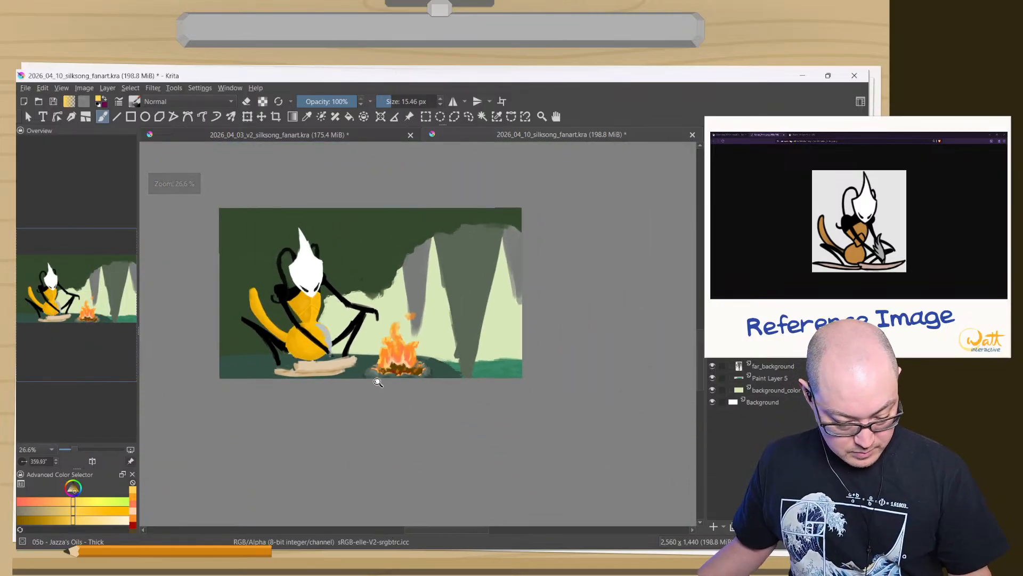
{"action": "scroll", "coordinate": [371, 255], "scroll_direction": "up", "scroll_amount": 2}
{"action": "key", "text": "e"}
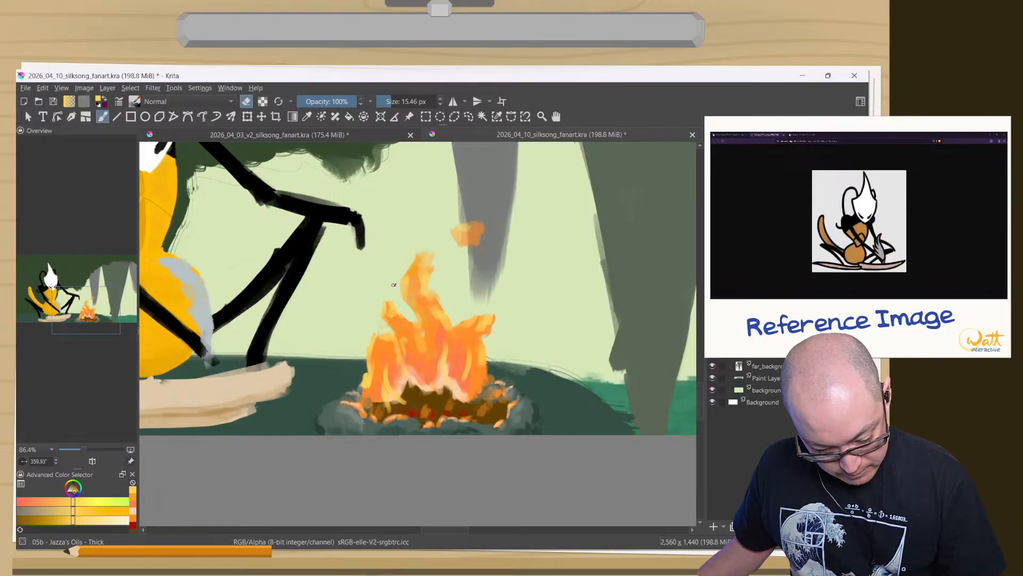
{"action": "key", "text": "e"}
{"action": "left_click", "coordinate": [379, 342], "text": "ctrl"}
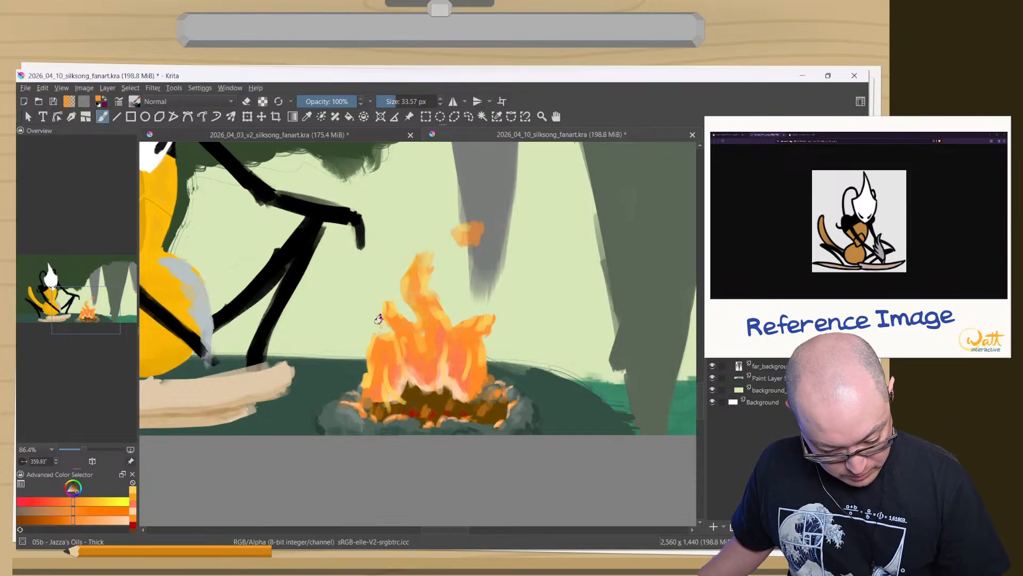
{"action": "left_click", "coordinate": [388, 382], "text": "ctrl"}
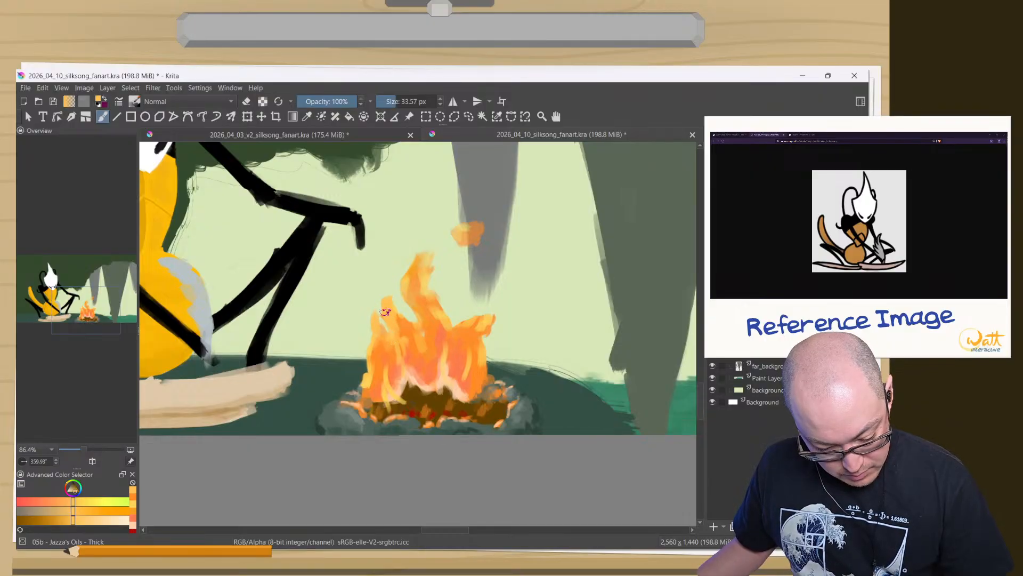
{"action": "mouse_move", "coordinate": [402, 322]}
{"action": "left_mouse_down"}
{"action": "mouse_move", "coordinate": [417, 258]}
{"action": "mouse_move", "coordinate": [441, 327]}
{"action": "mouse_move", "coordinate": [446, 317]}
{"action": "mouse_move", "coordinate": [435, 322]}
{"action": "mouse_move", "coordinate": [423, 309]}
{"action": "left_mouse_up"}
{"action": "left_click", "coordinate": [432, 339], "text": "ctrl"}
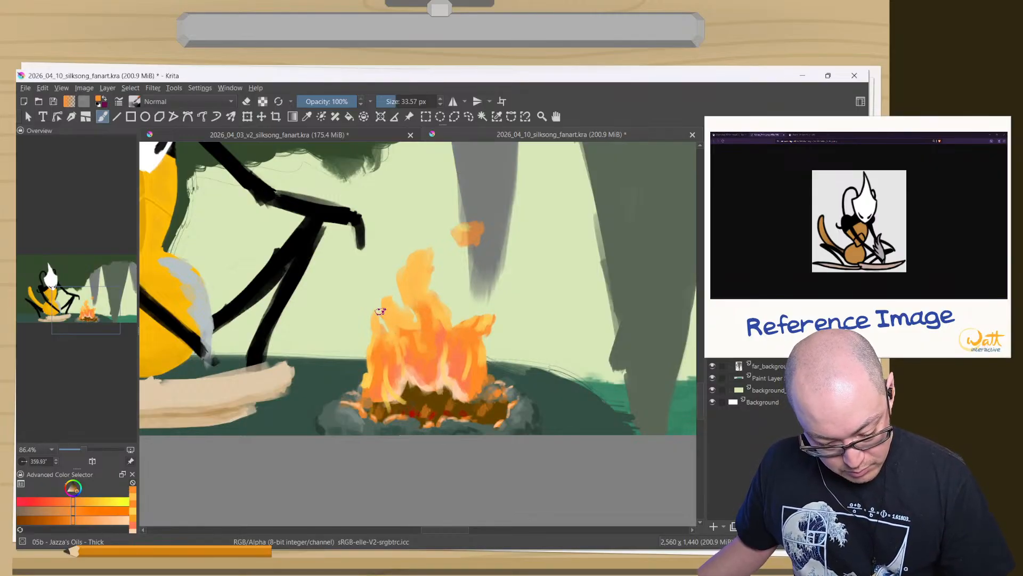
- Add sampled coral to the upper-left flames and small light orange licks over the wood, reducing the brush to 22.58 px
{"action": "left_click", "coordinate": [440, 337], "text": "ctrl"}
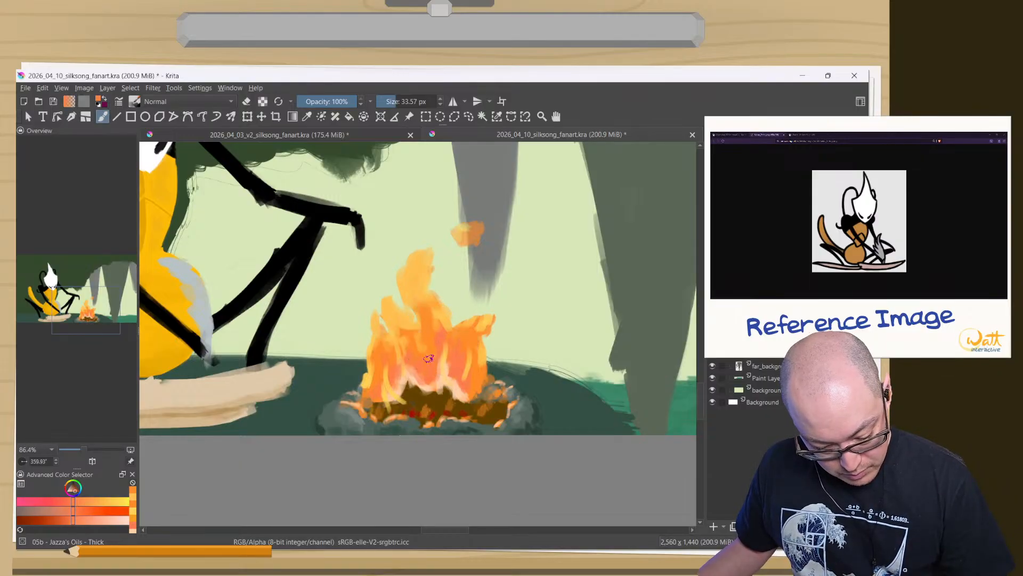
{"action": "mouse_move", "coordinate": [410, 337]}
{"action": "left_mouse_down"}
{"action": "mouse_move", "coordinate": [416, 355]}
{"action": "mouse_move", "coordinate": [403, 361]}
{"action": "left_mouse_up"}
{"action": "key", "text": "ctrl+z"}
{"action": "left_click", "coordinate": [395, 326], "text": "ctrl"}
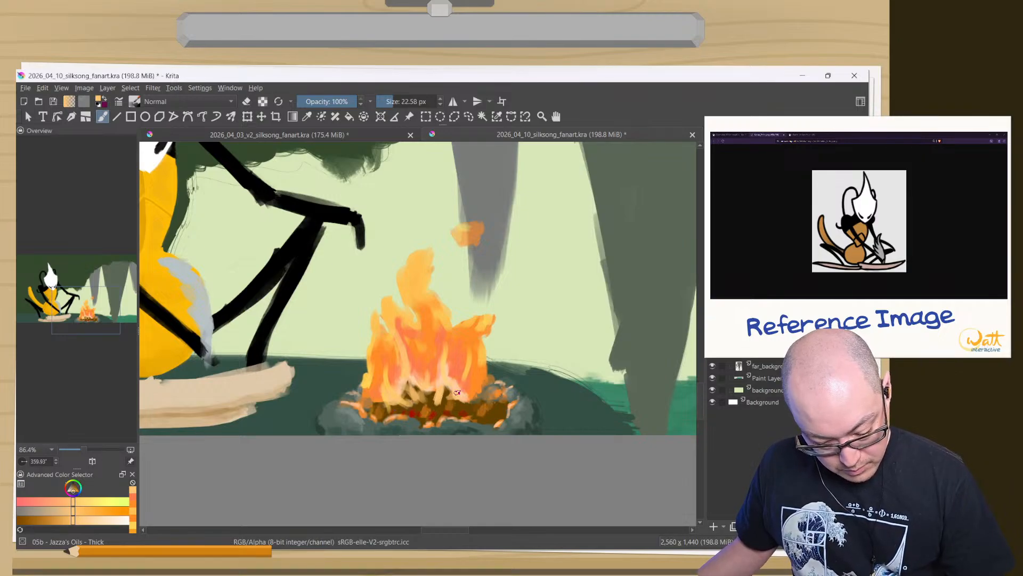
- Paint sampled orange over the right side of the flames and extend the right tongue's tip in sampled light yellow-orange, enlarging the brush to 48.14 px
{"action": "left_click", "coordinate": [474, 381], "text": "ctrl"}
{"action": "left_click_drag", "start_coordinate": [467, 355], "coordinate": [461, 395]}
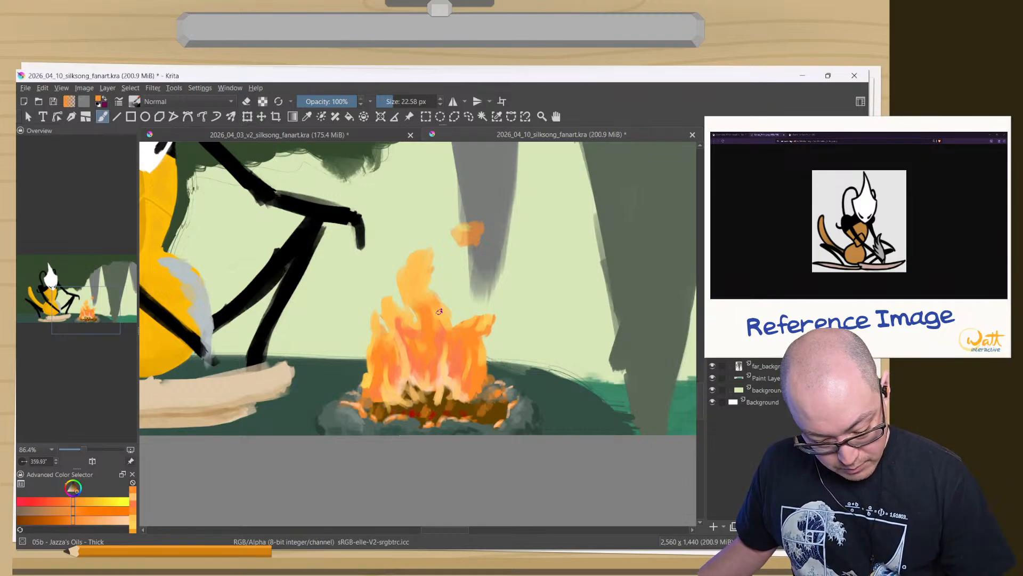
{"action": "left_click", "coordinate": [421, 267], "text": "ctrl"}
{"action": "left_click_drag", "start_coordinate": [464, 334], "coordinate": [489, 315]}
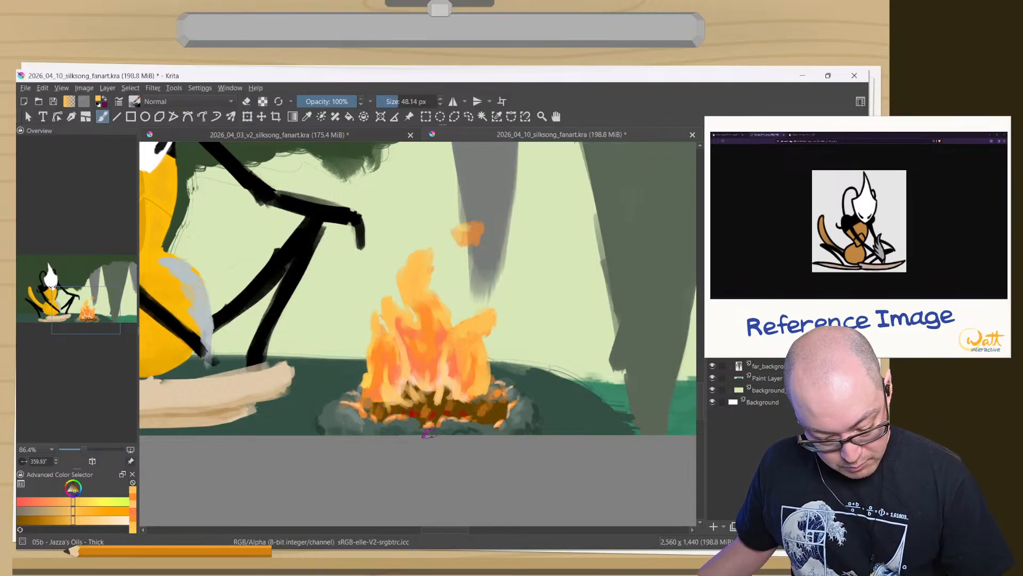
- Blend sampled orange and coral through the left and middle flames, and paint sampled light peach along the base above the wood, using the 48.14 px brush
{"action": "left_click", "coordinate": [377, 365], "text": "ctrl"}
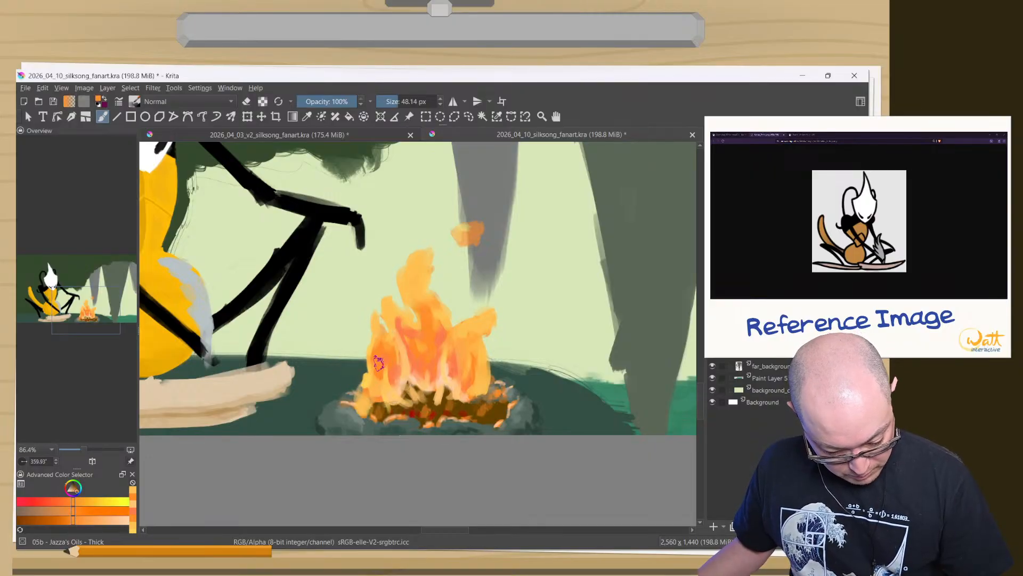
{"action": "mouse_move", "coordinate": [365, 356]}
{"action": "left_mouse_down"}
{"action": "mouse_move", "coordinate": [369, 386]}
{"action": "mouse_move", "coordinate": [378, 392]}
{"action": "mouse_move", "coordinate": [366, 396]}
{"action": "mouse_move", "coordinate": [386, 394]}
{"action": "mouse_move", "coordinate": [402, 349]}
{"action": "mouse_move", "coordinate": [410, 389]}
{"action": "left_mouse_up"}
{"action": "left_click", "coordinate": [369, 386], "text": "ctrl"}
{"action": "left_click", "coordinate": [393, 336], "text": "ctrl"}
{"action": "mouse_move", "coordinate": [399, 349]}
{"action": "left_mouse_down"}
{"action": "mouse_move", "coordinate": [422, 396]}
{"action": "mouse_move", "coordinate": [443, 347]}
{"action": "mouse_move", "coordinate": [434, 360]}
{"action": "mouse_move", "coordinate": [401, 326]}
{"action": "left_mouse_up"}
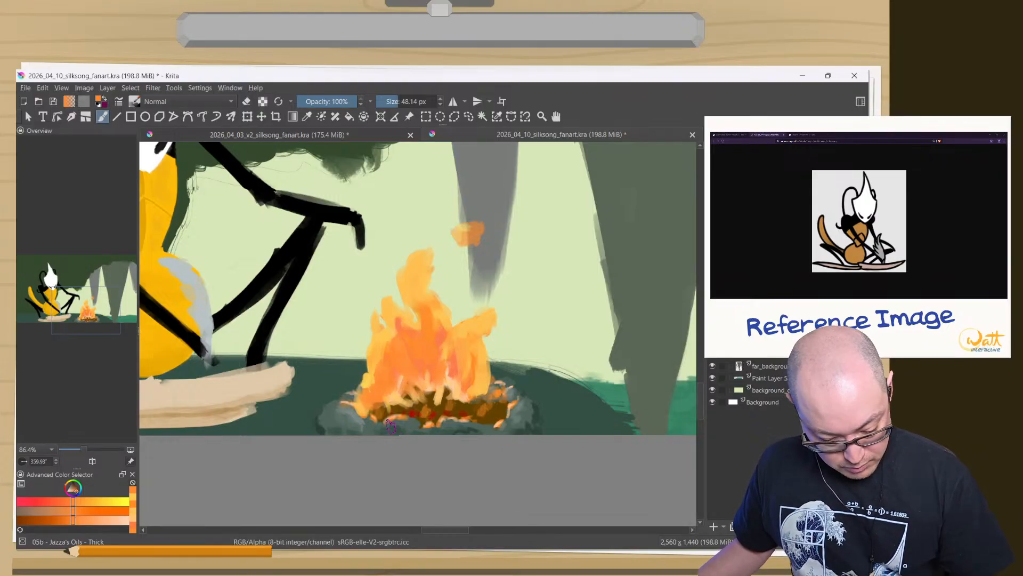
{"action": "left_click", "coordinate": [442, 332], "text": "ctrl"}
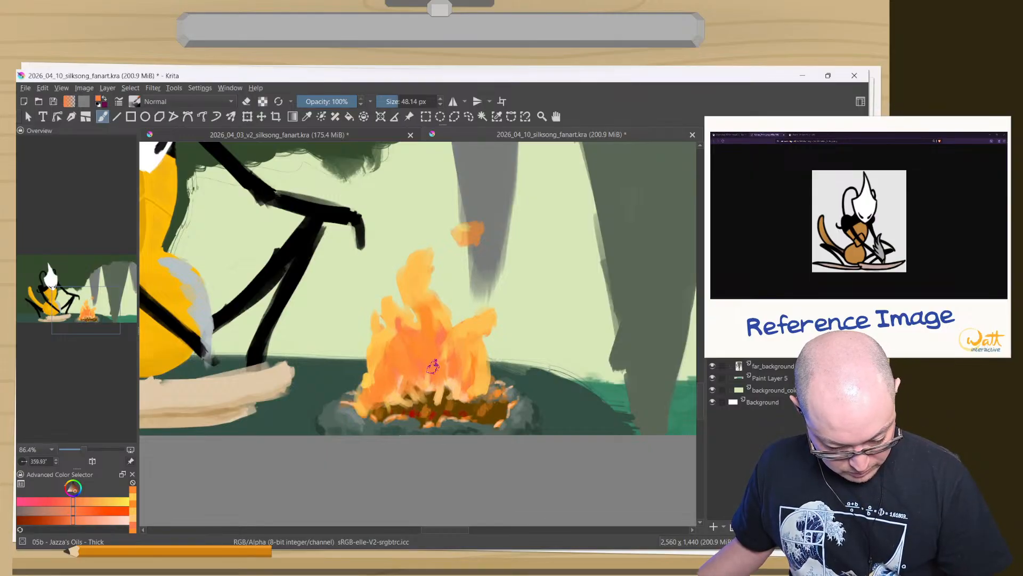
{"action": "mouse_move", "coordinate": [431, 366]}
{"action": "left_mouse_down"}
{"action": "mouse_move", "coordinate": [412, 369]}
{"action": "mouse_move", "coordinate": [386, 397]}
{"action": "left_mouse_up"}
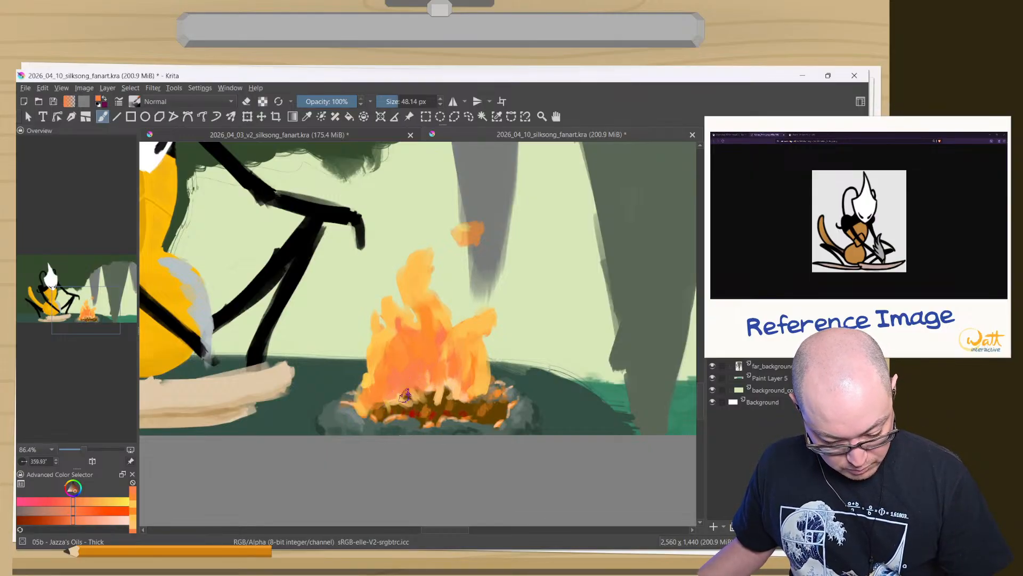
{"action": "left_click", "coordinate": [447, 382], "text": "ctrl"}
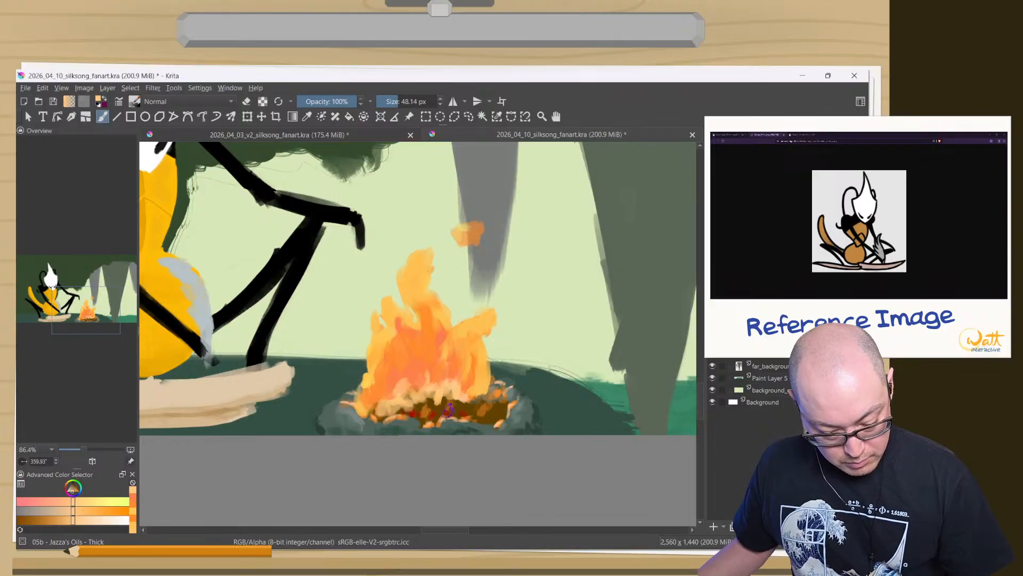
- Widen the central flame with sampled orange, and add sampled yellow-orange streaks inside it while reducing the brush to 34.39 px and 21.25 px
{"action": "scroll", "coordinate": [362, 375], "scroll_direction": "down", "scroll_amount": 3}
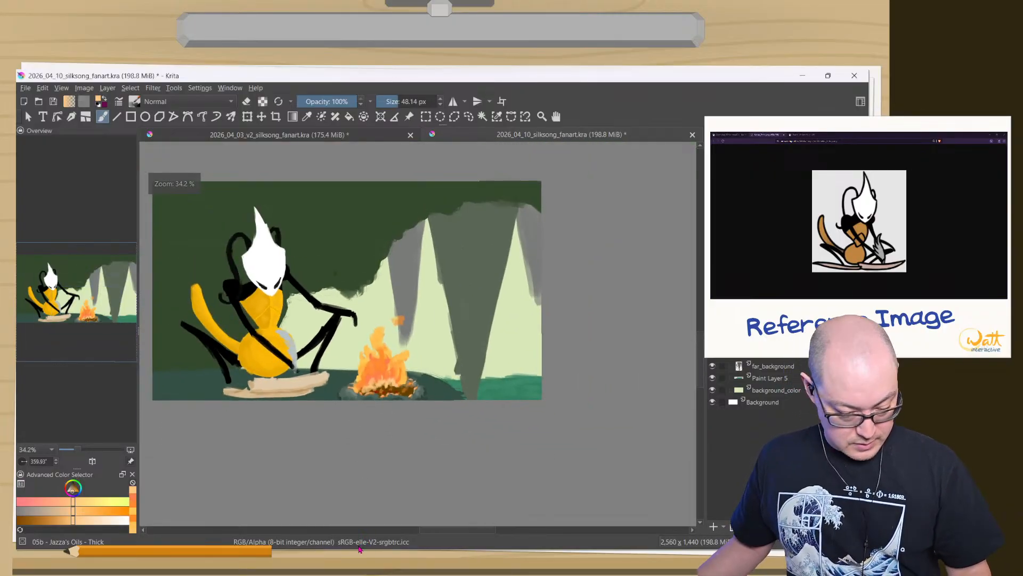
{"action": "scroll", "coordinate": [373, 388], "scroll_direction": "up", "scroll_amount": 3}
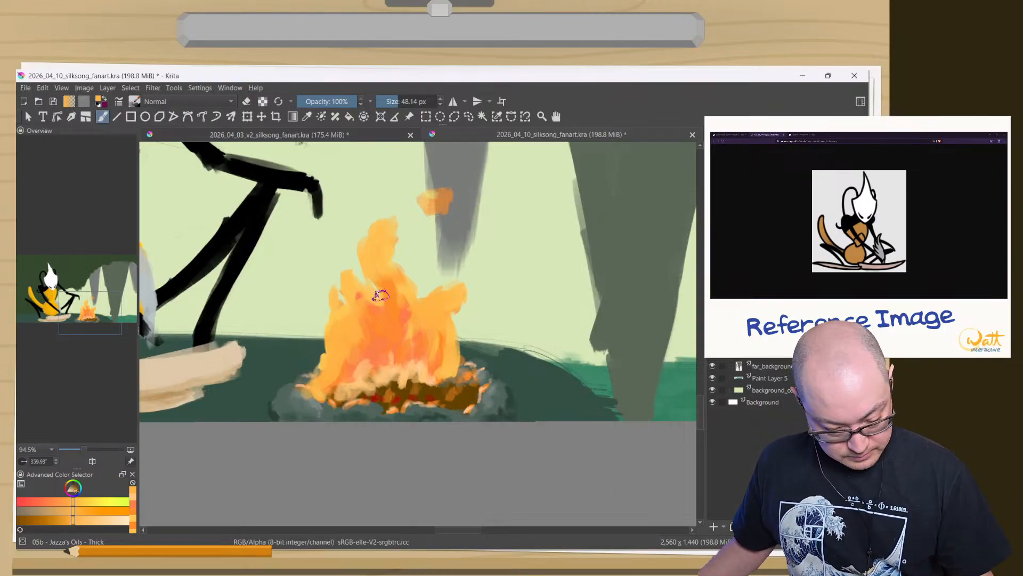
{"action": "key", "text": "e"}
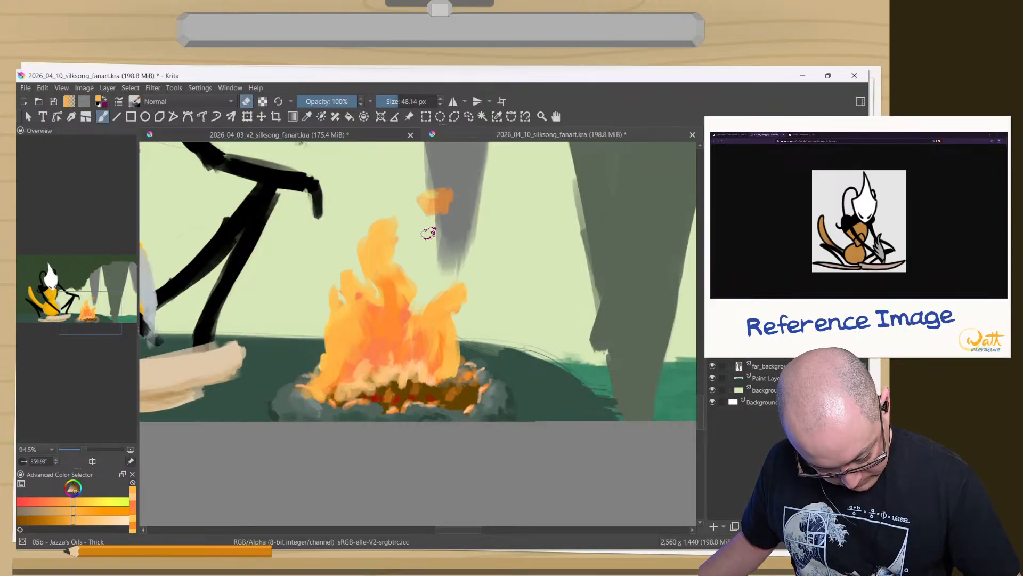
{"action": "key", "text": "e"}
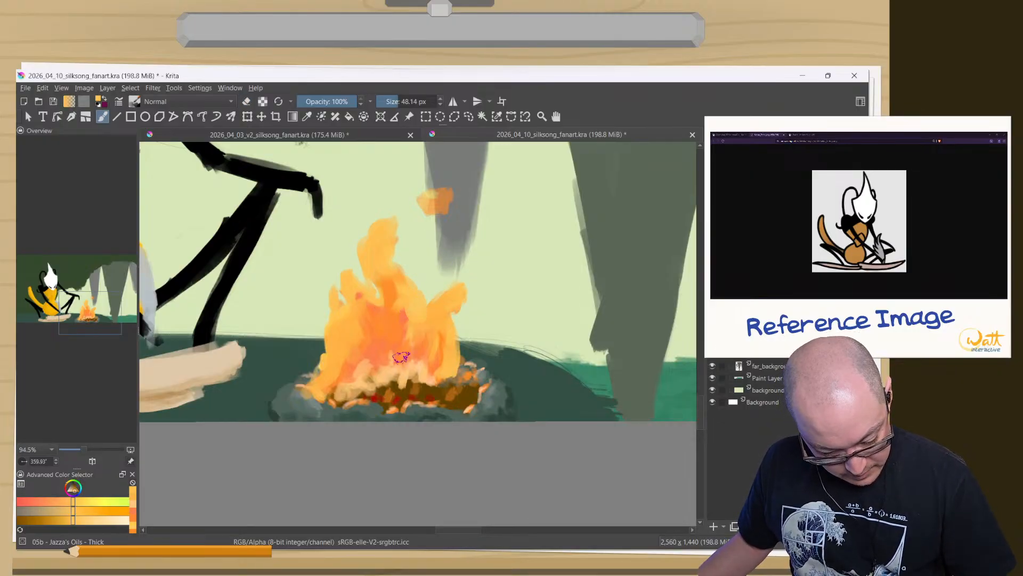
{"action": "left_click", "coordinate": [395, 296], "text": "ctrl"}
{"action": "left_click_drag", "start_coordinate": [394, 297], "coordinate": [407, 336]}
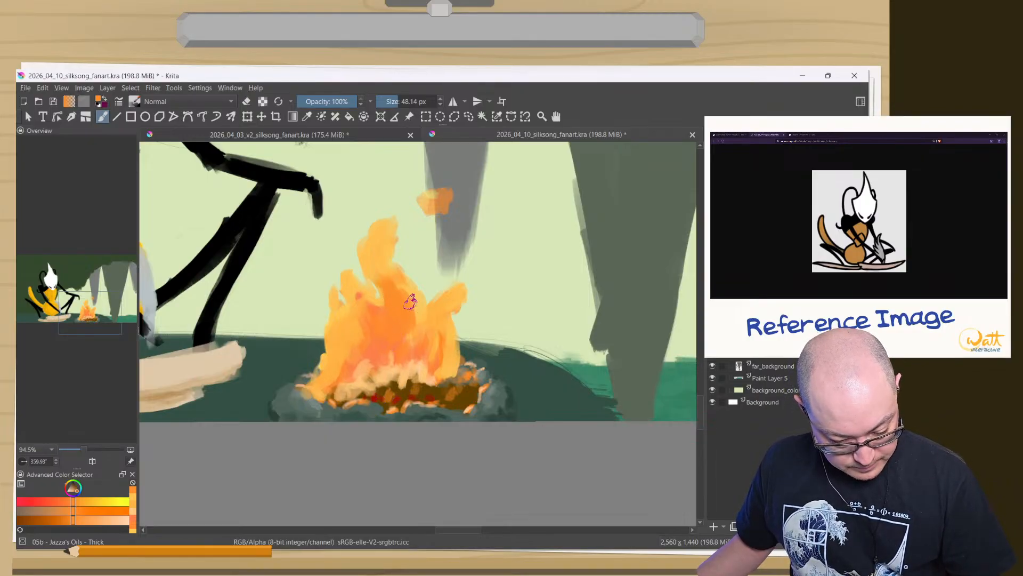
{"action": "left_click", "coordinate": [387, 275], "text": "ctrl"}
{"action": "key", "text": "bracketleft"}
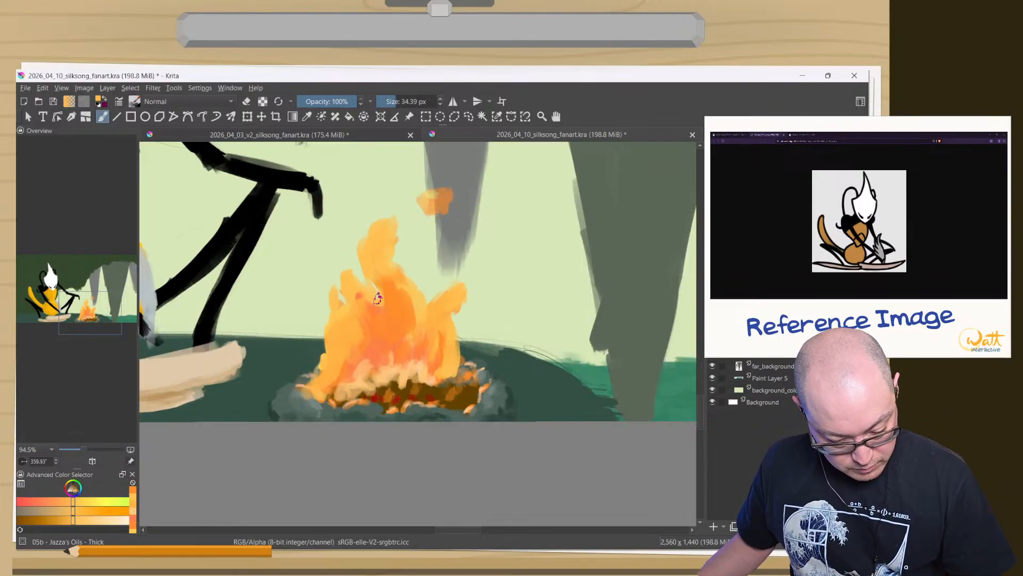
{"action": "left_click_drag", "start_coordinate": [385, 293], "coordinate": [385, 360]}
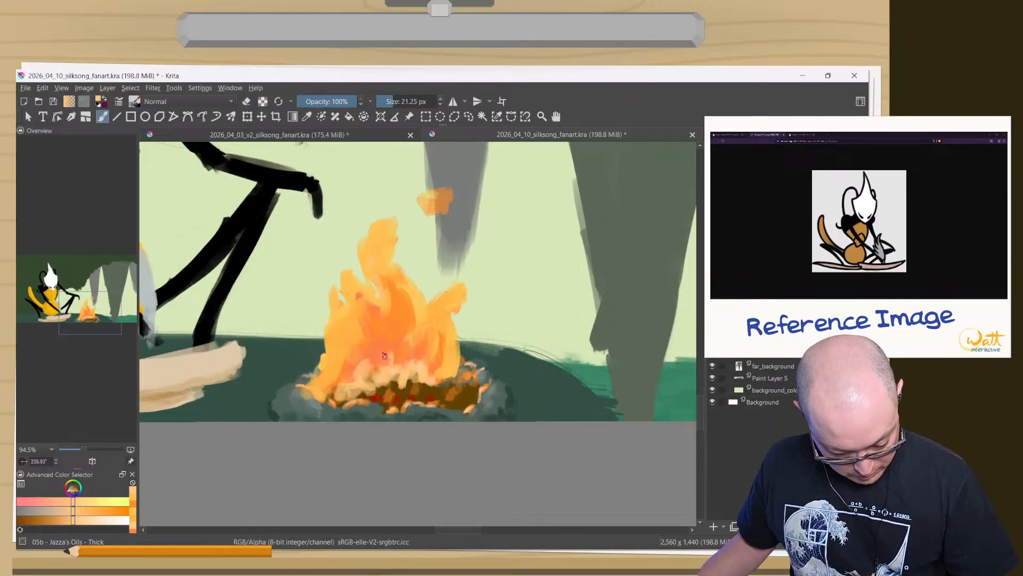
- Choose a pale cream and paint thin highlights on the flame tips and inside the flames with a 19.79 px brush, undoing unwanted strokes
{"action": "right_click", "coordinate": [356, 350]}
{"action": "left_click", "coordinate": [246, 227]}
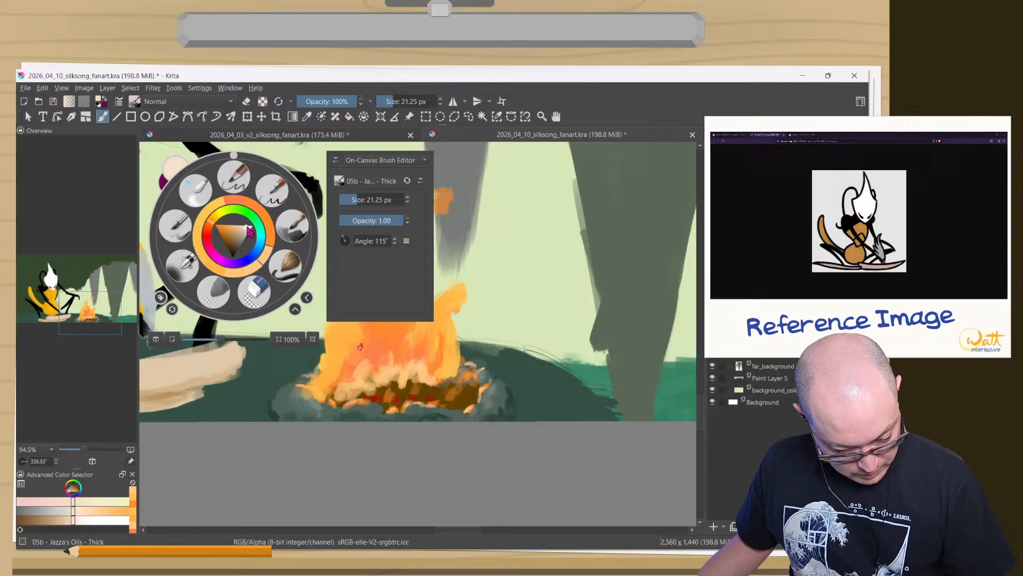
{"action": "right_click", "coordinate": [287, 235]}
{"action": "left_click_drag", "start_coordinate": [347, 281], "coordinate": [367, 339]}
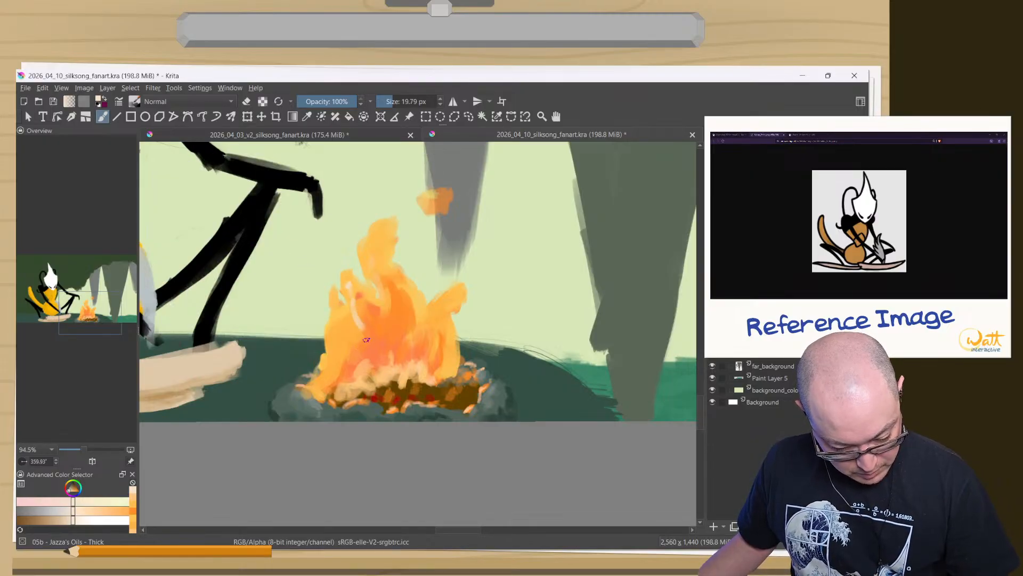
{"action": "key", "text": "ctrl+z"}
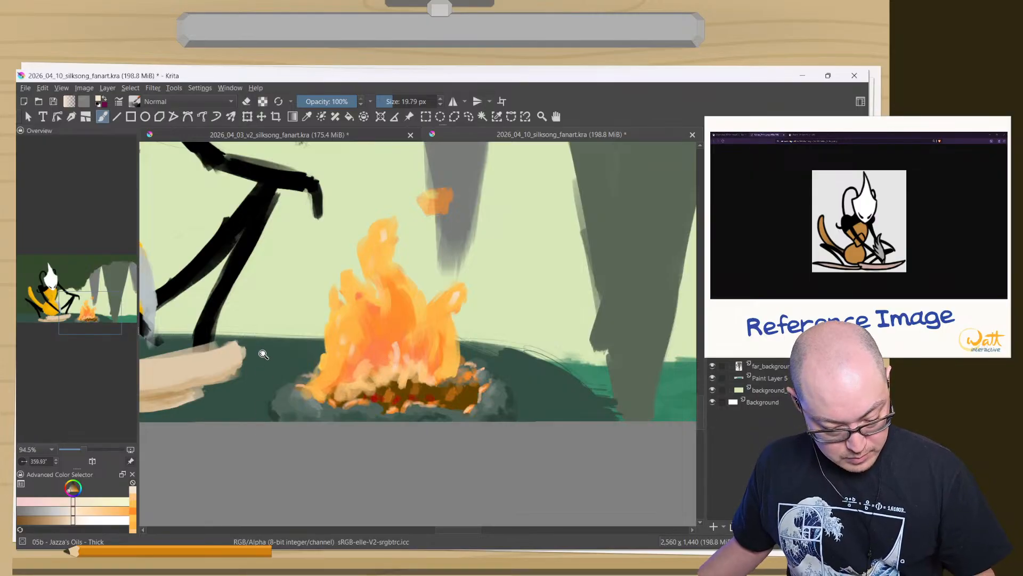
- Switch to the Airbrush Soft brush, sample coral from the campfire, and shift the colour to a light peach-orange
{"action": "left_click_drag", "start_coordinate": [263, 354], "coordinate": [261, 490]}
{"action": "left_click_drag", "start_coordinate": [264, 366], "coordinate": [412, 382]}
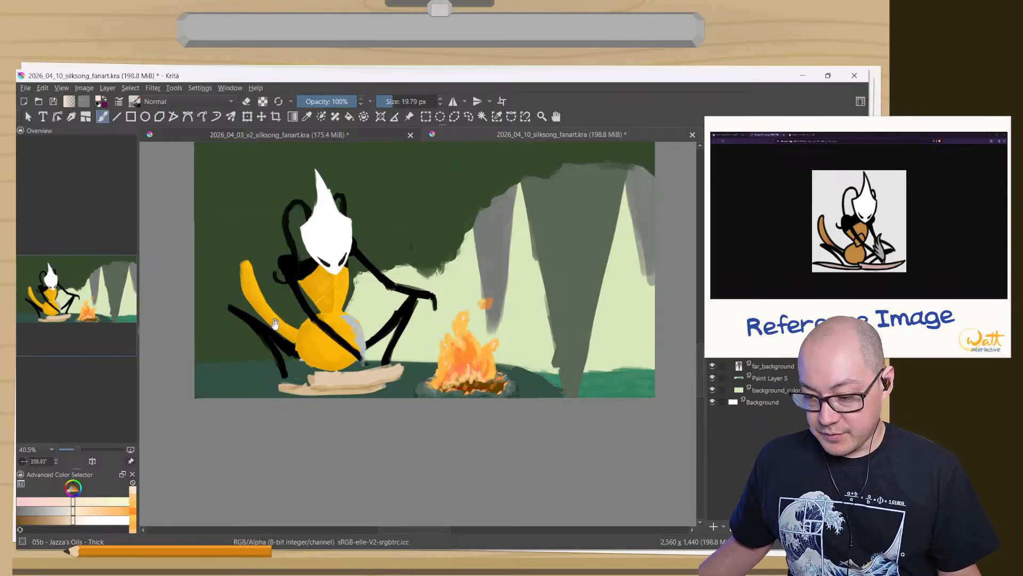
{"action": "left_click_drag", "start_coordinate": [293, 356], "coordinate": [332, 360]}
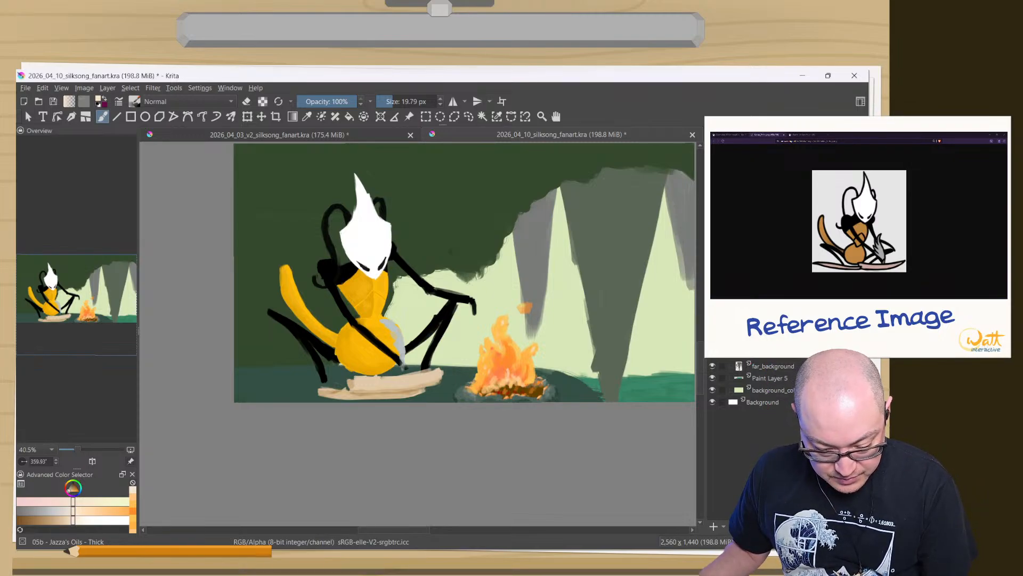
{"action": "right_click", "coordinate": [326, 336]}
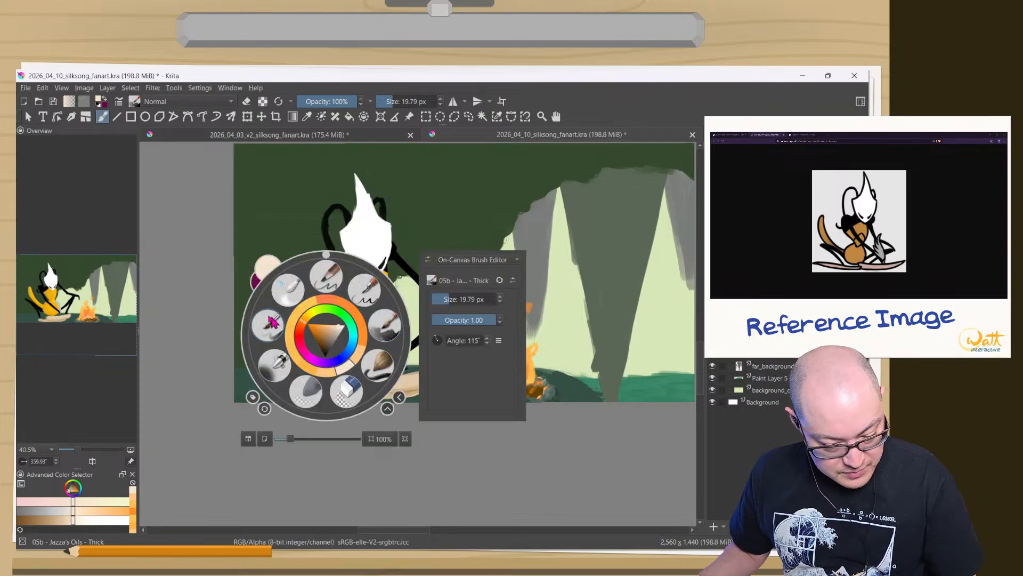
{"action": "left_click", "coordinate": [279, 365]}
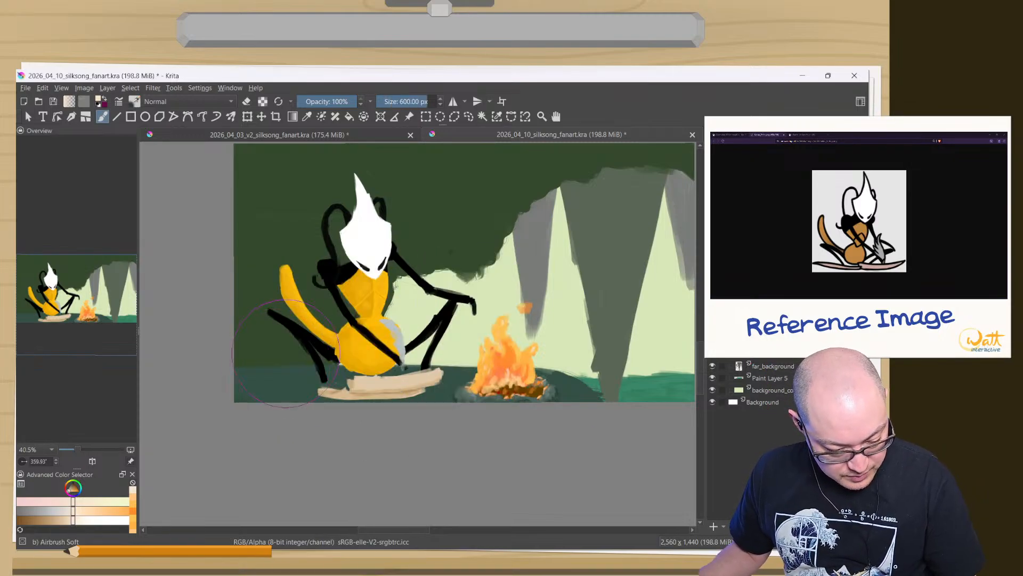
{"action": "left_click", "coordinate": [504, 364], "text": "ctrl"}
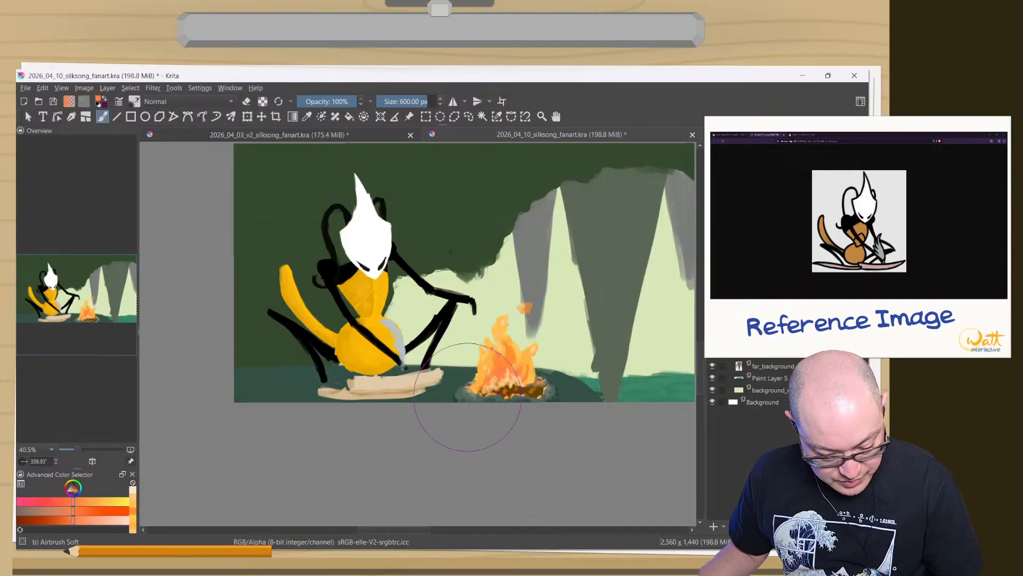
{"action": "right_click", "coordinate": [318, 355]}
{"action": "left_click_drag", "start_coordinate": [322, 353], "coordinate": [318, 351]}
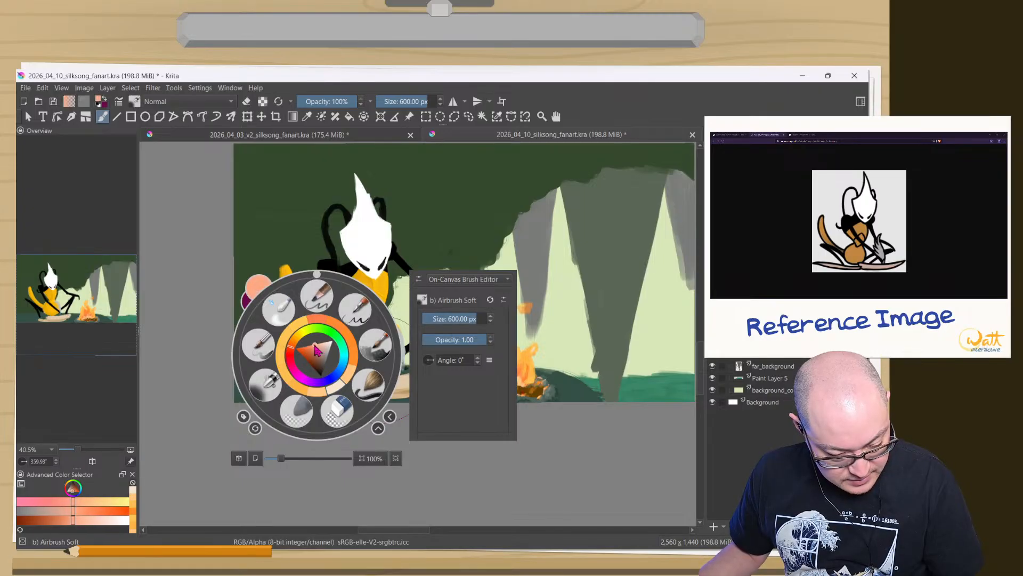
{"action": "left_click", "coordinate": [317, 344]}
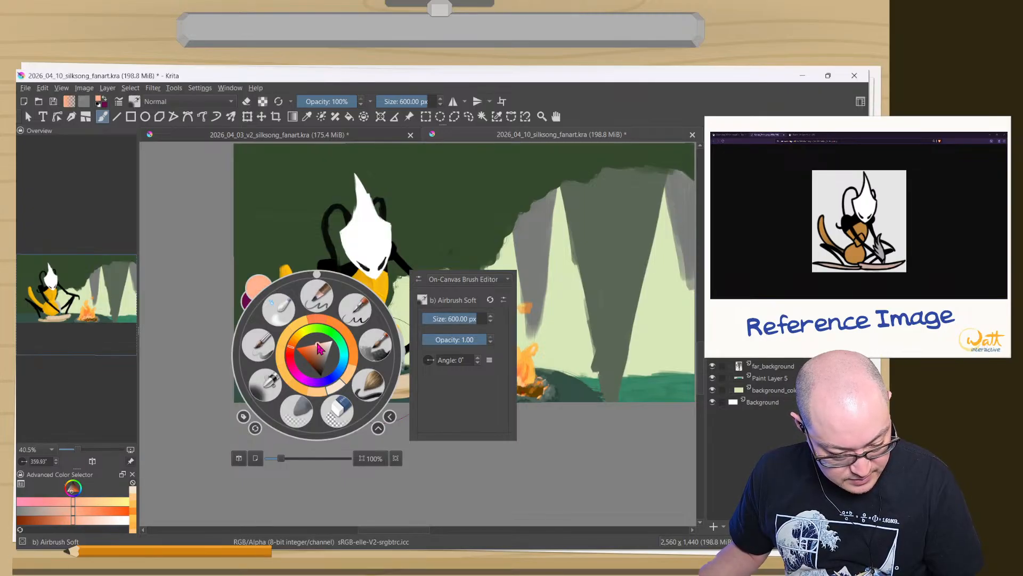
{"action": "left_click", "coordinate": [290, 346]}
{"action": "left_click_drag", "start_coordinate": [290, 349], "coordinate": [293, 347]}
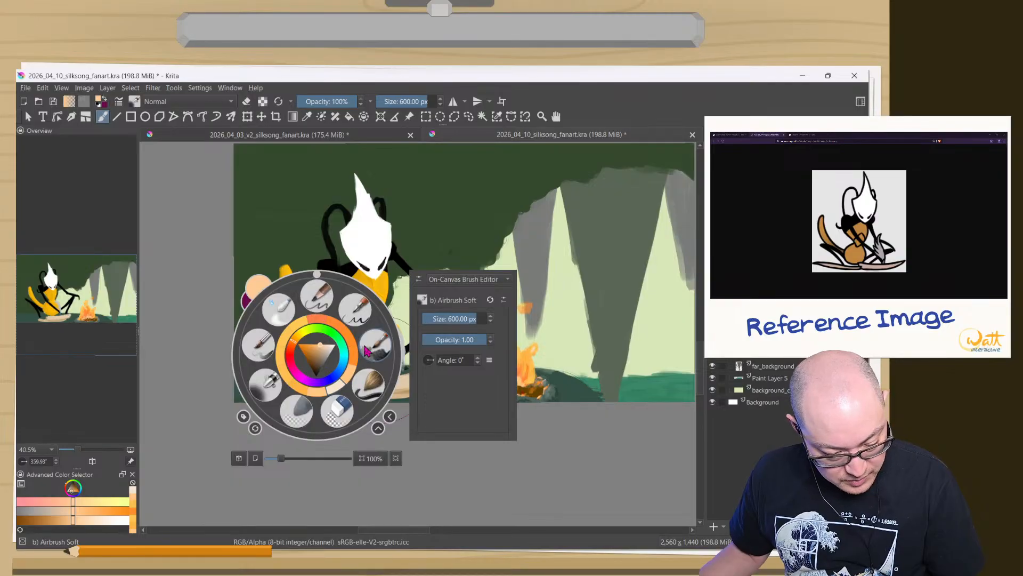
- Reduce the airbrush to 517.25 px and spray a faint peach-orange glow on the ground around the campfire and on the dark green cave ceiling
{"action": "right_click", "coordinate": [269, 387]}
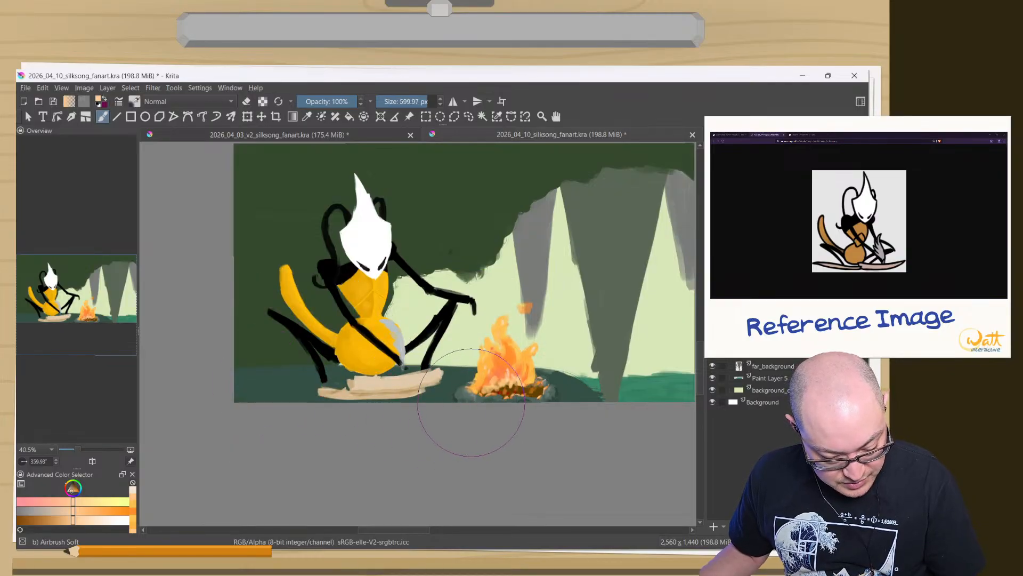
{"action": "left_click_drag", "start_coordinate": [471, 403], "coordinate": [453, 404]}
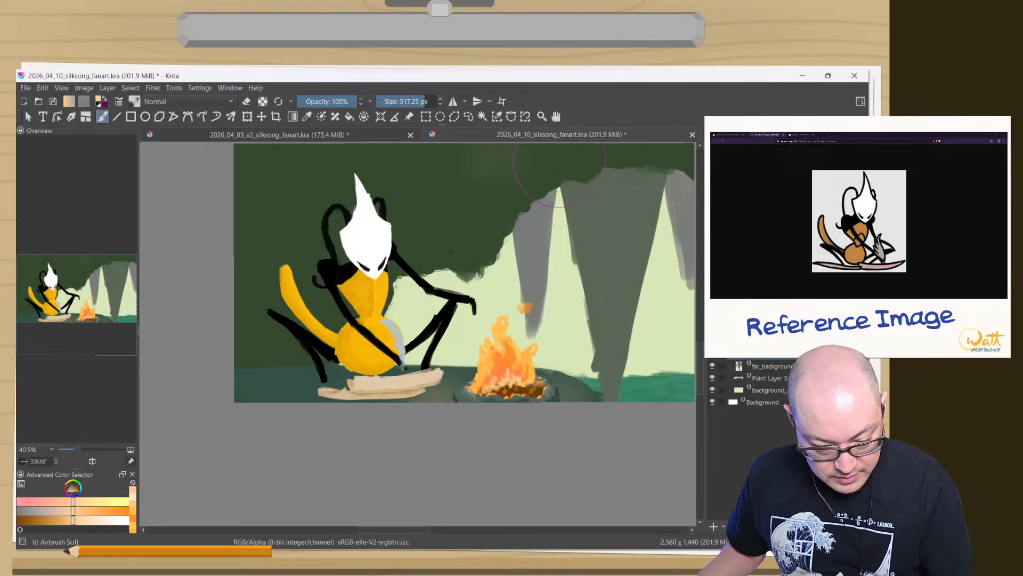
{"action": "left_click_drag", "start_coordinate": [559, 161], "coordinate": [490, 165]}
- Change the airbrush colour to a more saturated orange
{"action": "right_click", "coordinate": [353, 245]}
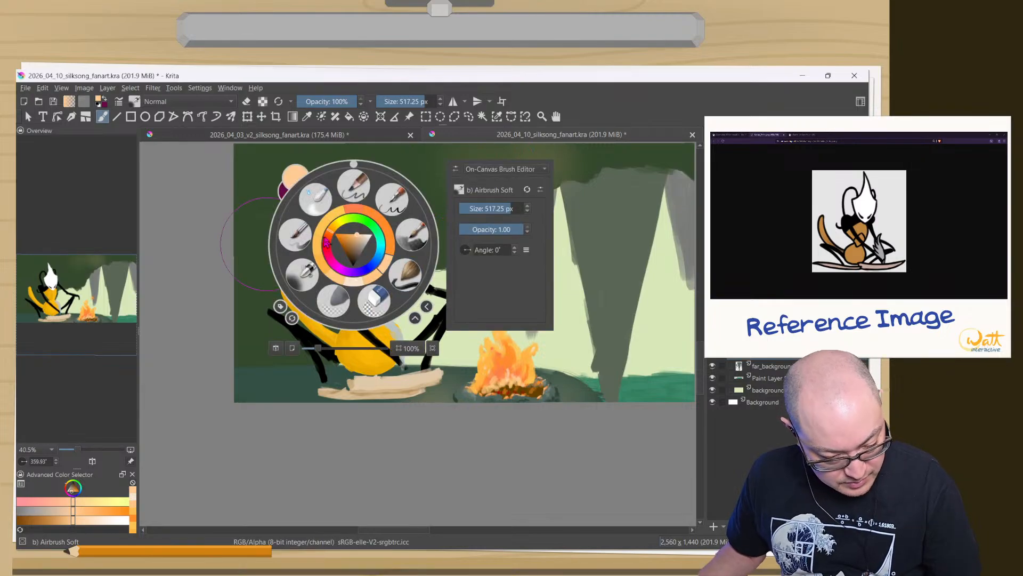
{"action": "left_click_drag", "start_coordinate": [330, 238], "coordinate": [344, 239]}
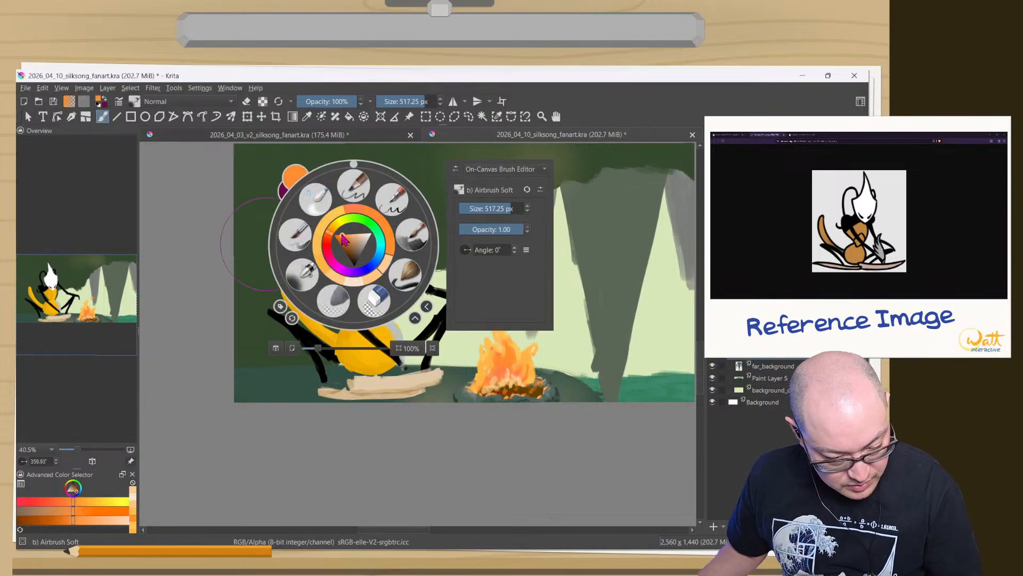
{"action": "left_click", "coordinate": [414, 228]}
{"action": "left_click_drag", "start_coordinate": [548, 155], "coordinate": [514, 159]}
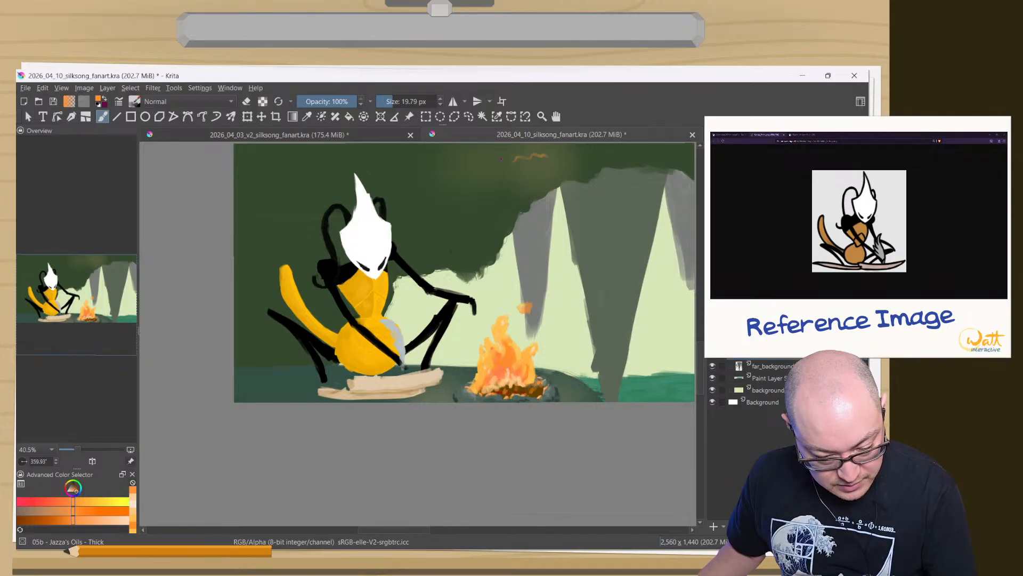
{"action": "left_click", "coordinate": [463, 245], "text": "ctrl"}
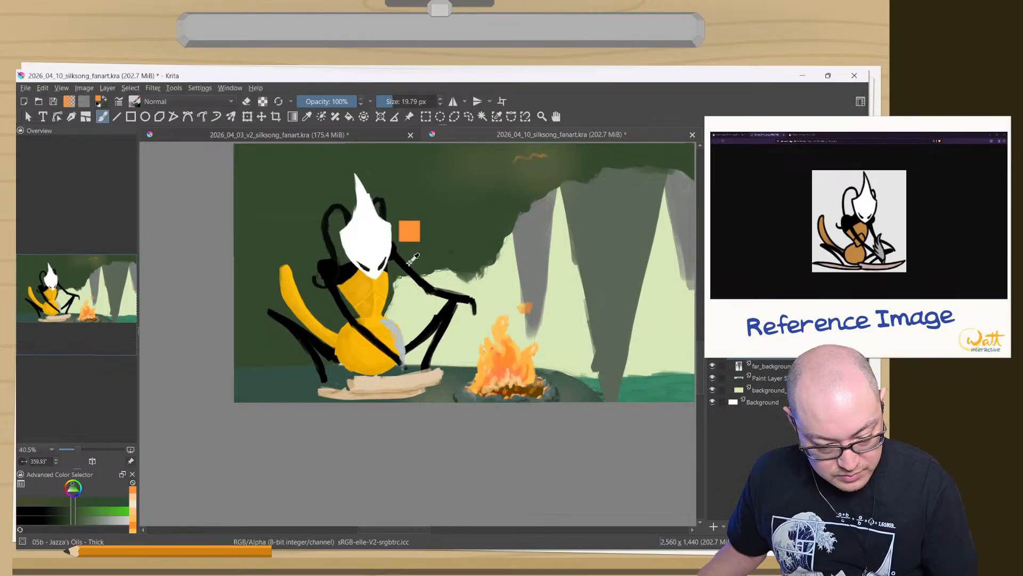
{"action": "key", "text": "ctrl+z"}
- Return to the Airbrush Soft brush at 517.25 px and spray orange glow patches over the dark green ceiling between the character and the stalactites
{"action": "right_click", "coordinate": [337, 246]}
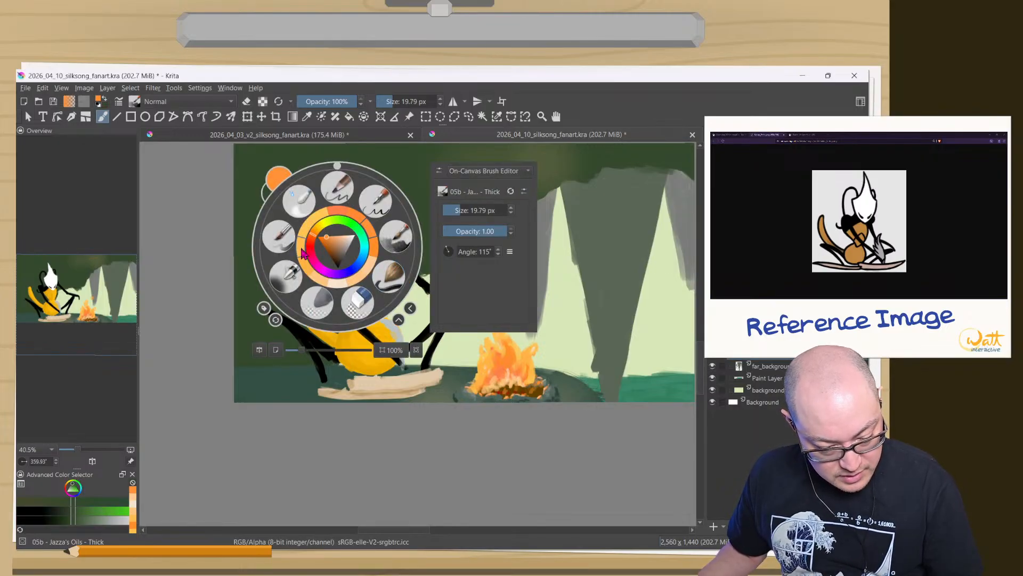
{"action": "left_click", "coordinate": [284, 289]}
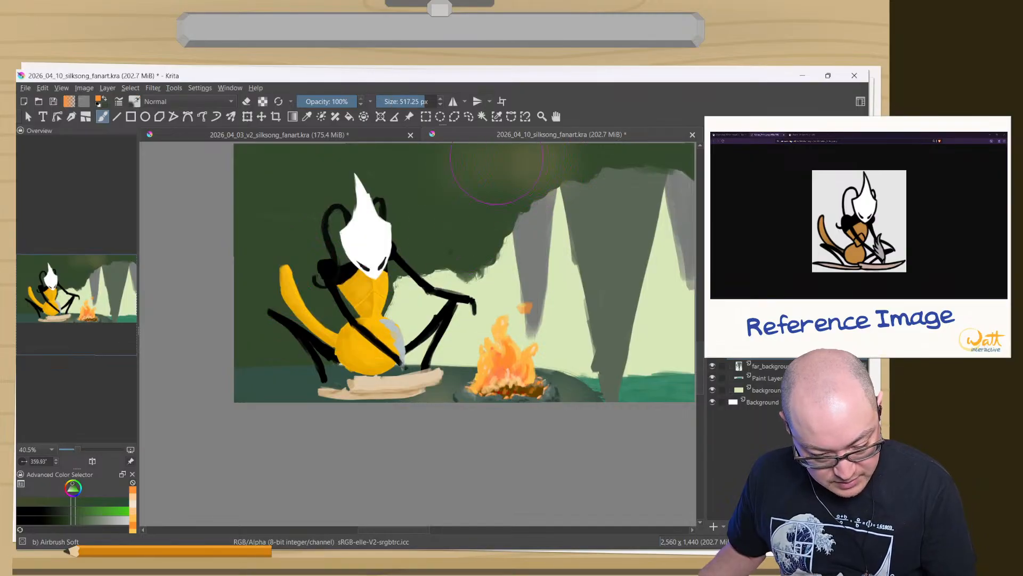
{"action": "mouse_move", "coordinate": [496, 158]}
{"action": "left_mouse_down"}
{"action": "mouse_move", "coordinate": [498, 194]}
{"action": "mouse_move", "coordinate": [475, 220]}
{"action": "mouse_move", "coordinate": [439, 227]}
{"action": "mouse_move", "coordinate": [427, 242]}
{"action": "mouse_move", "coordinate": [430, 201]}
{"action": "mouse_move", "coordinate": [479, 168]}
{"action": "mouse_move", "coordinate": [458, 148]}
{"action": "mouse_move", "coordinate": [403, 187]}
{"action": "mouse_move", "coordinate": [417, 228]}
{"action": "left_mouse_up"}
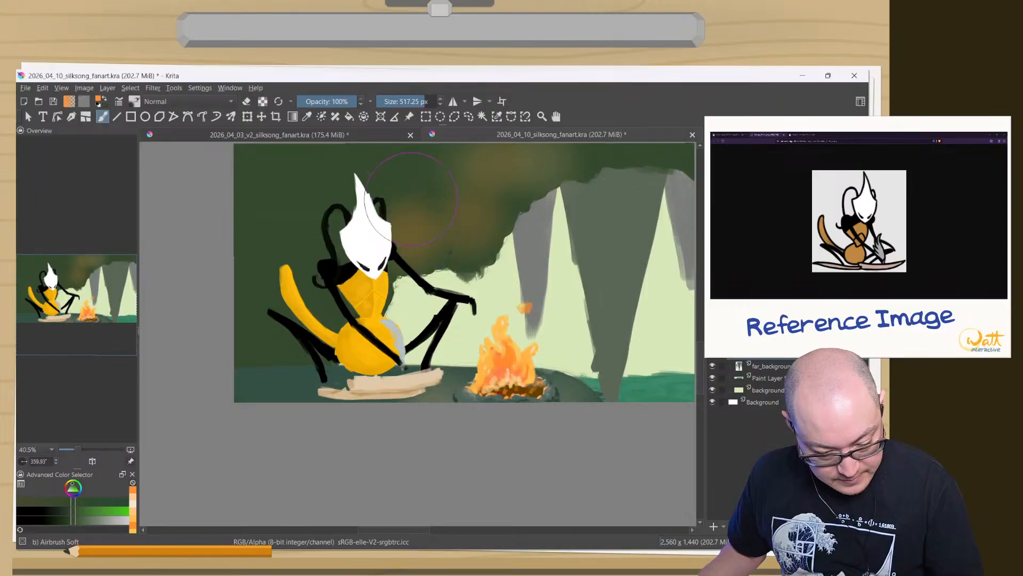
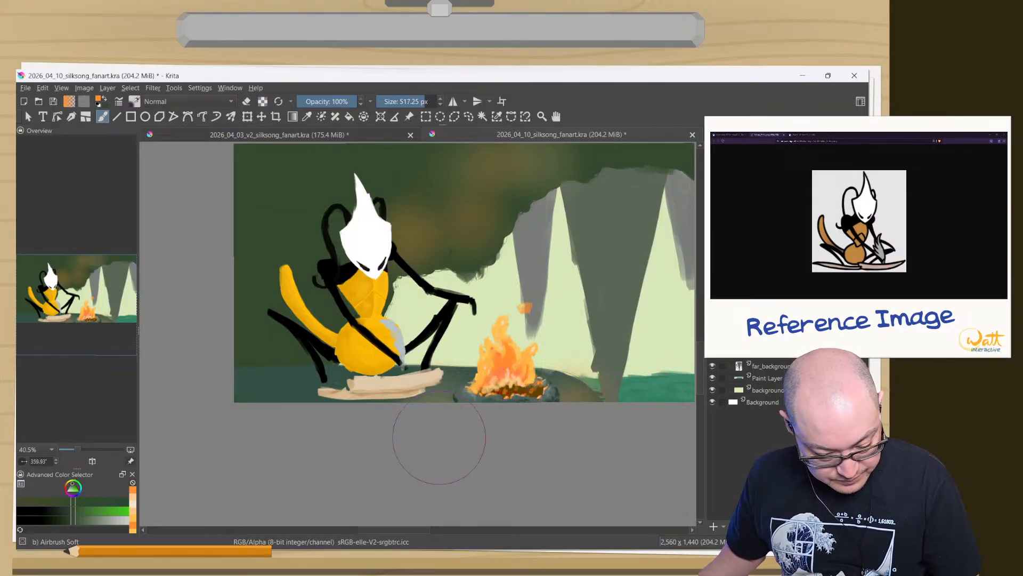
- Undo the orange glow sprayed on the cave ceiling and ground, sample the dark green ground colour, and reduce the airbrush to 206.31 px
{"action": "key", "text": "e"}
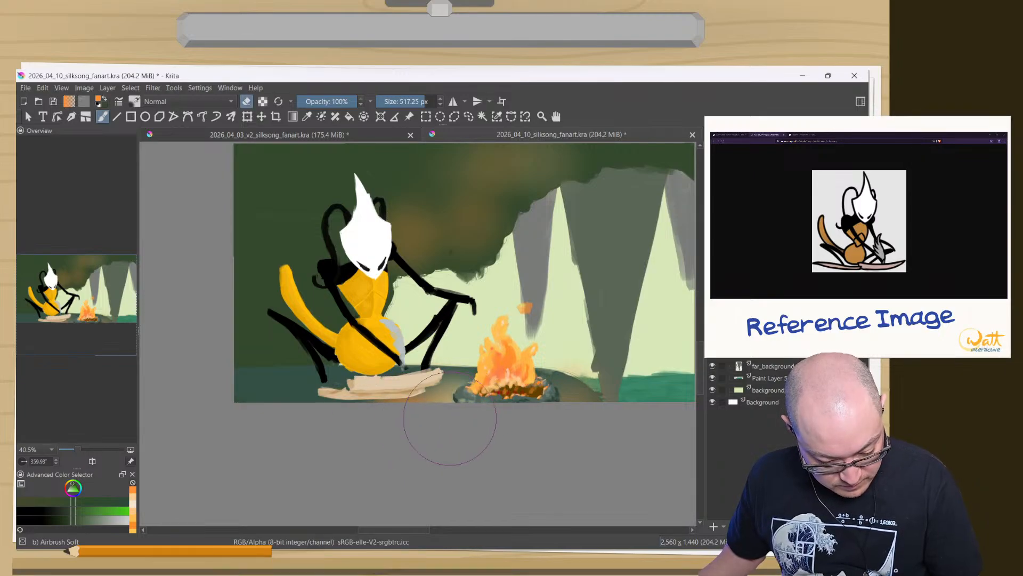
{"action": "key", "text": "e"}
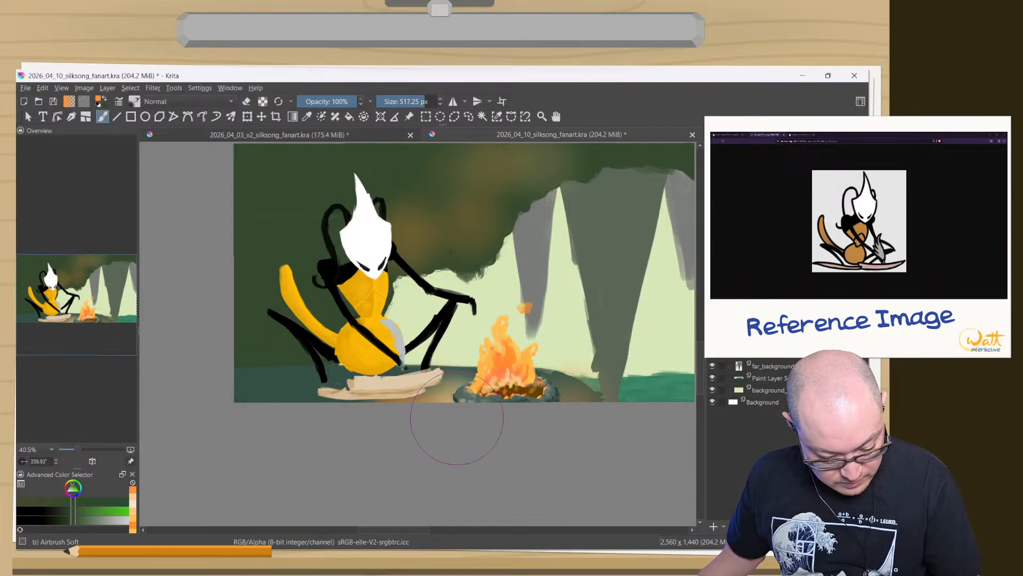
{"action": "left_click", "coordinate": [278, 379], "text": "ctrl"}
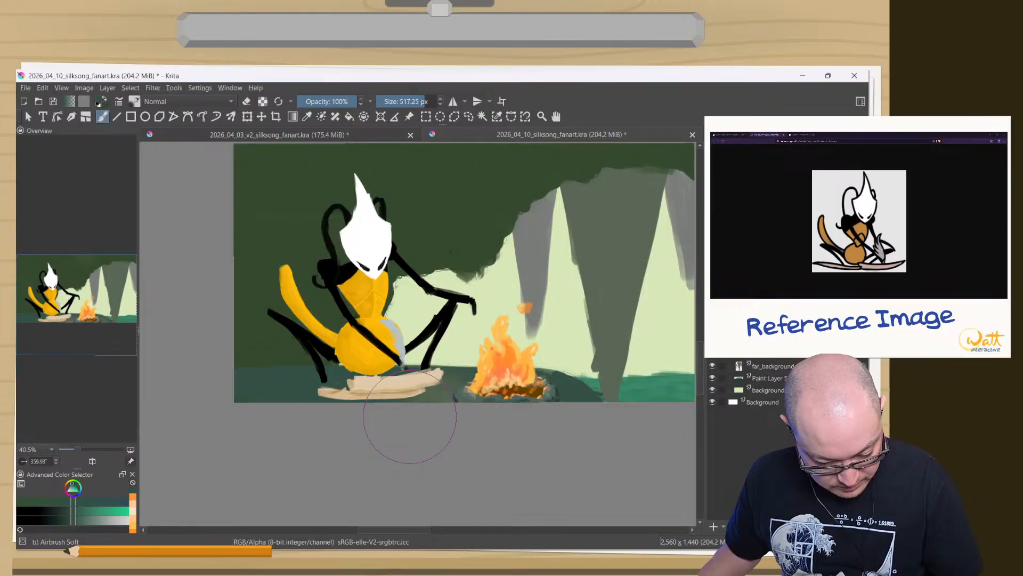
{"action": "key", "text": "ctrl+z"}
{"action": "left_click_drag", "start_coordinate": [436, 415], "coordinate": [160, 420], "text": "shift"}
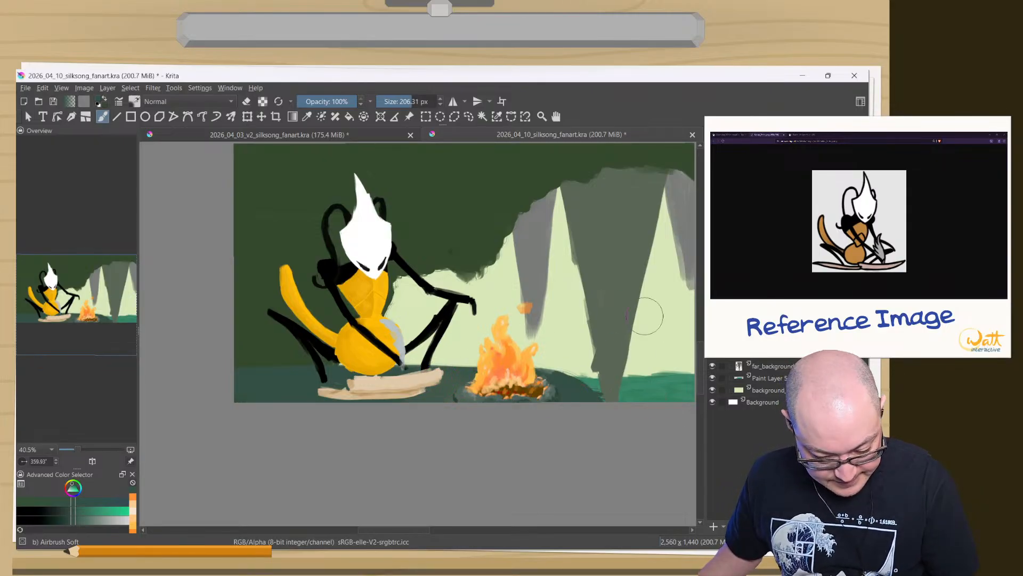
- Switch to the 05b Jazza's Oils - Thick brush at 12.98 px and paint a campfire-orange streak along the beige log
{"action": "left_click_drag", "start_coordinate": [361, 357], "coordinate": [332, 293]}
{"action": "left_click_drag", "start_coordinate": [418, 318], "coordinate": [325, 268]}
{"action": "left_click", "coordinate": [366, 360], "text": "ctrl"}
{"action": "right_click", "coordinate": [287, 362]}
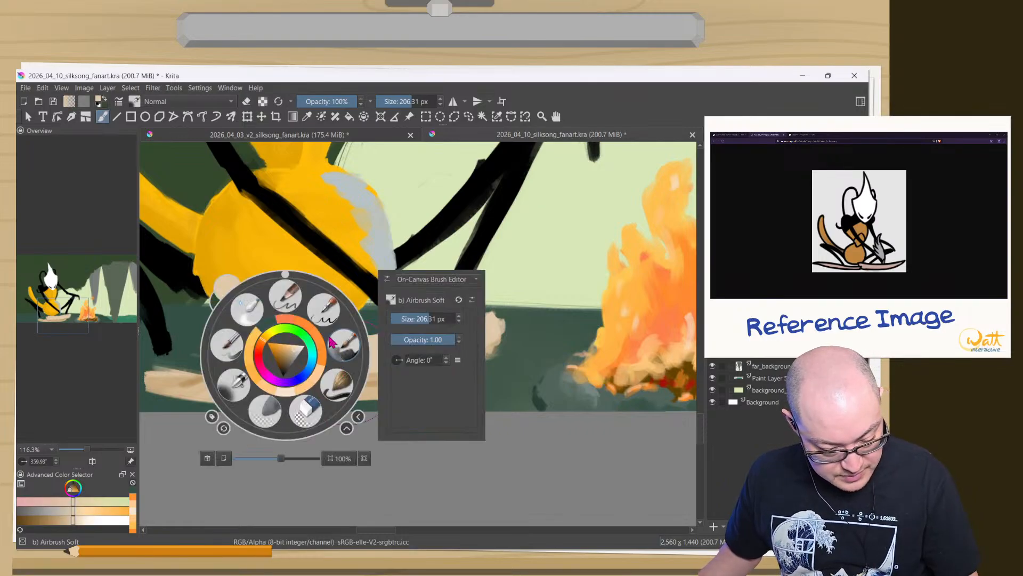
{"action": "left_click", "coordinate": [341, 345]}
{"action": "left_click", "coordinate": [616, 338], "text": "ctrl"}
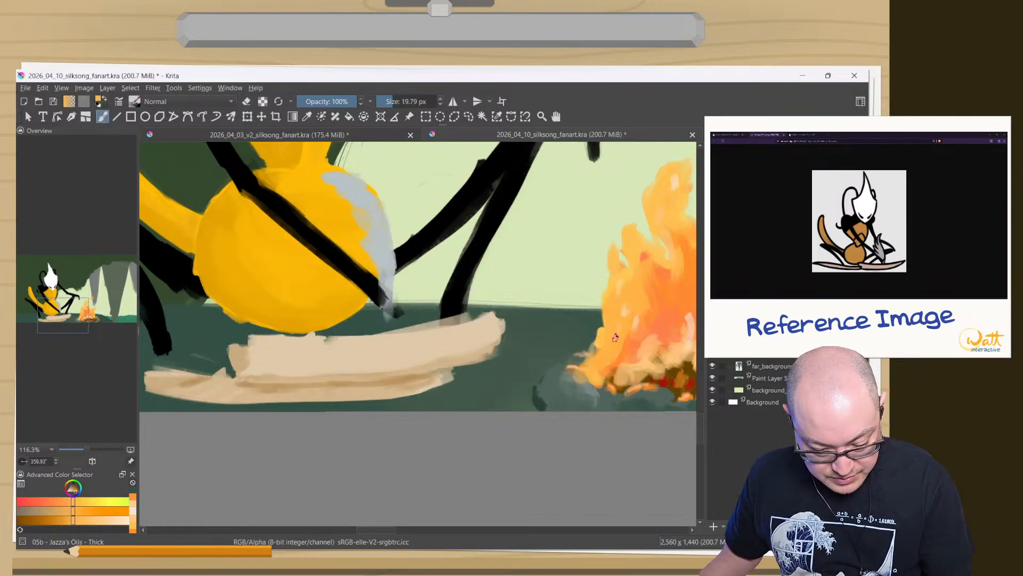
{"action": "left_click_drag", "start_coordinate": [474, 333], "coordinate": [472, 333]}
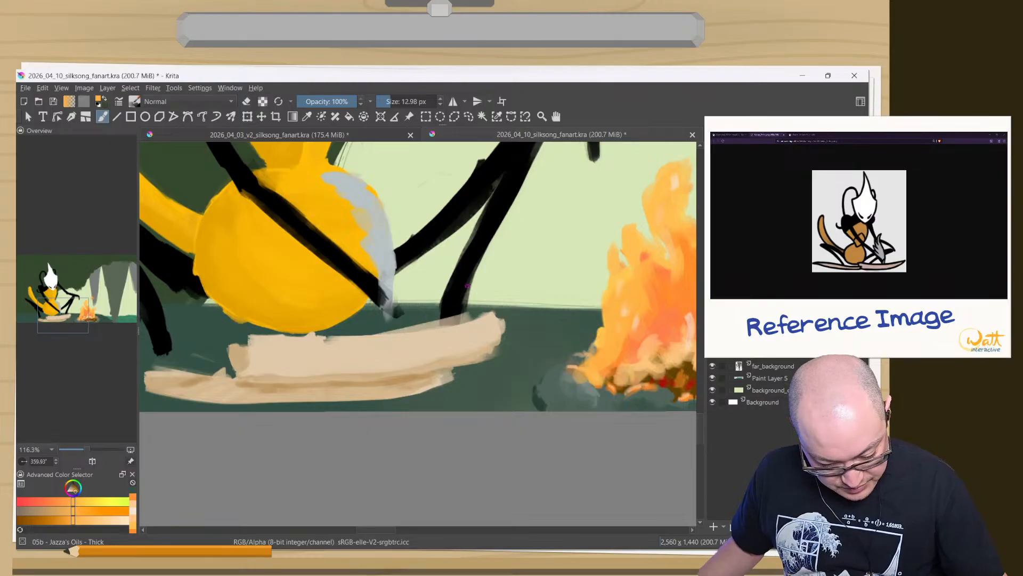
{"action": "left_click_drag", "start_coordinate": [505, 246], "coordinate": [374, 211]}
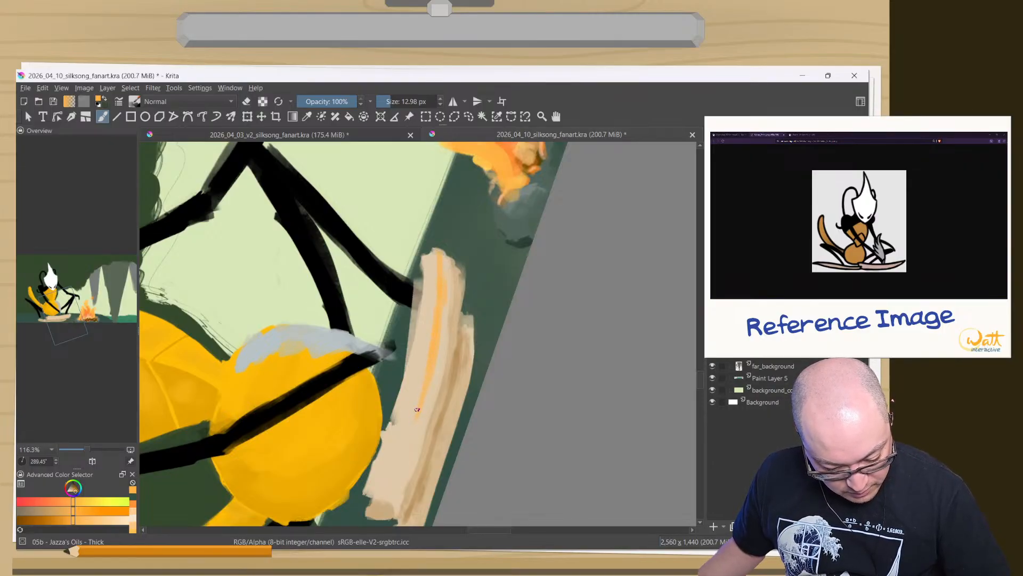
- Soften the streak with the log's sampled beige, and switch to the Airbrush Soft brush at 86.11 px
{"action": "left_click", "coordinate": [428, 299], "text": "ctrl"}
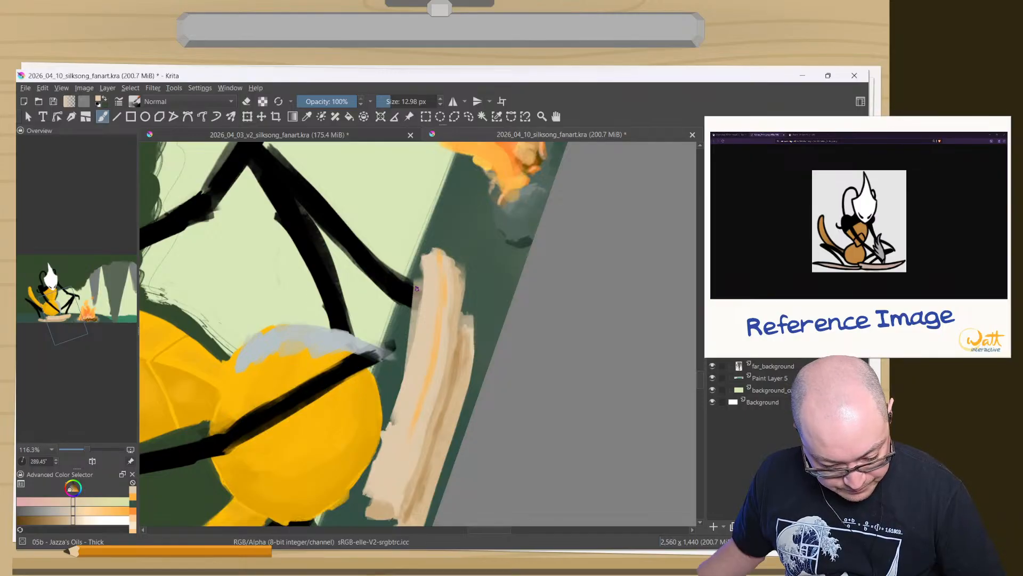
{"action": "right_click", "coordinate": [228, 234]}
{"action": "left_click", "coordinate": [182, 265]}
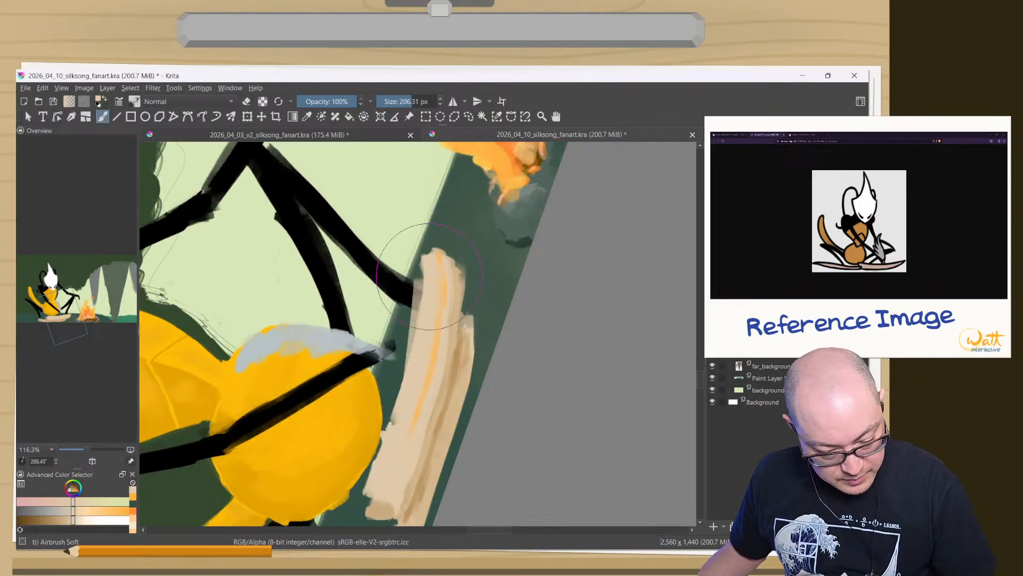
{"action": "mouse_move", "coordinate": [439, 277]}
{"action": "left_mouse_down", "text": "shift"}
{"action": "mouse_move", "coordinate": [377, 277]}
{"action": "mouse_move", "coordinate": [436, 265]}
{"action": "left_mouse_up", "text": "shift"}
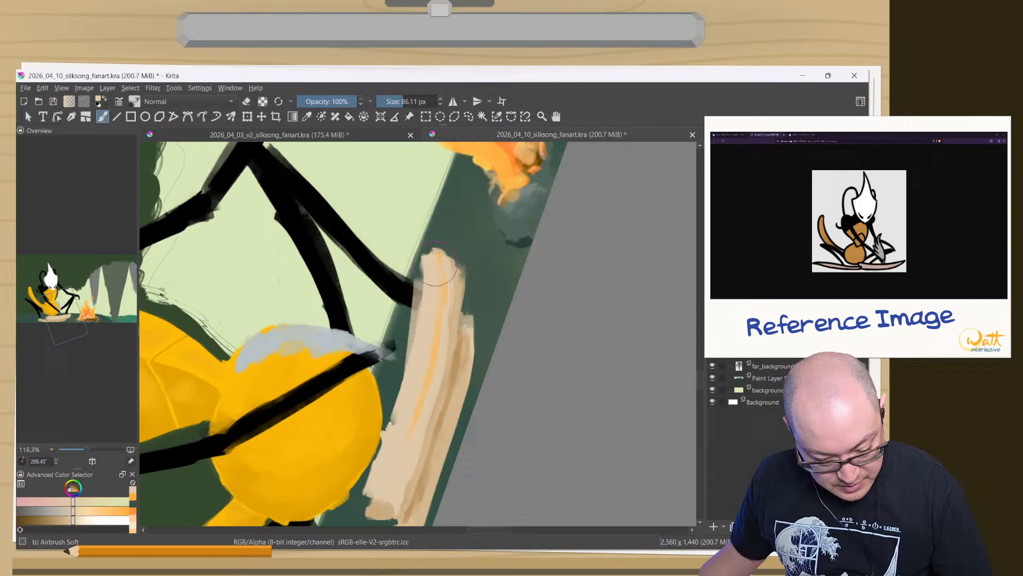
- Spray orange sampled from the campfire along the upper log and blend it with the log's own beige
{"action": "left_click", "coordinate": [493, 154], "text": "ctrl"}
{"action": "mouse_move", "coordinate": [436, 266]}
{"action": "left_mouse_down"}
{"action": "mouse_move", "coordinate": [437, 290]}
{"action": "mouse_move", "coordinate": [438, 259]}
{"action": "mouse_move", "coordinate": [439, 338]}
{"action": "left_mouse_up"}
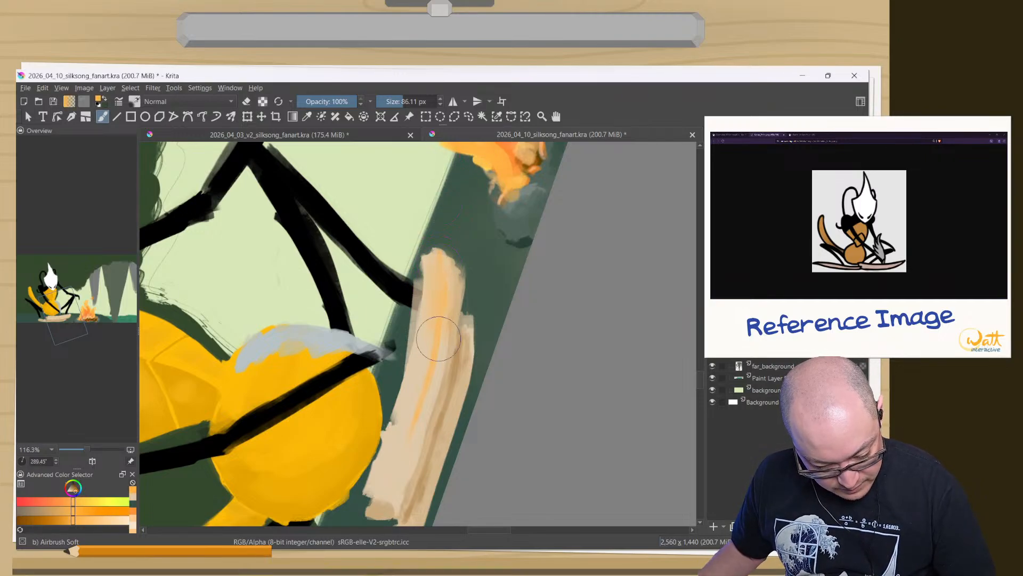
{"action": "left_click_drag", "start_coordinate": [442, 286], "coordinate": [423, 397]}
{"action": "mouse_move", "coordinate": [435, 332]}
{"action": "left_mouse_down"}
{"action": "mouse_move", "coordinate": [402, 468]}
{"action": "mouse_move", "coordinate": [441, 309]}
{"action": "mouse_move", "coordinate": [440, 261]}
{"action": "mouse_move", "coordinate": [421, 387]}
{"action": "left_mouse_up"}
{"action": "left_click", "coordinate": [393, 457], "text": "ctrl"}
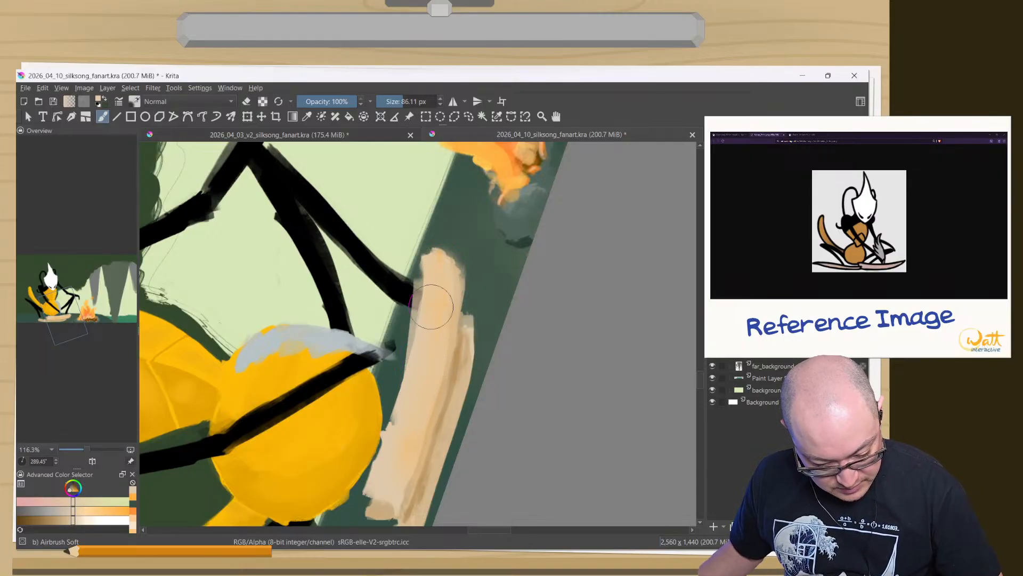
- Resample orange from the campfire, reduce the airbrush to 55.47 px, and build up the warm glow along the upper log's length
{"action": "left_click", "coordinate": [499, 160], "text": "ctrl"}
{"action": "left_click_drag", "start_coordinate": [448, 296], "coordinate": [445, 278]}
{"action": "key", "text": "bracketleft"}
{"action": "key", "text": "bracketleft"}
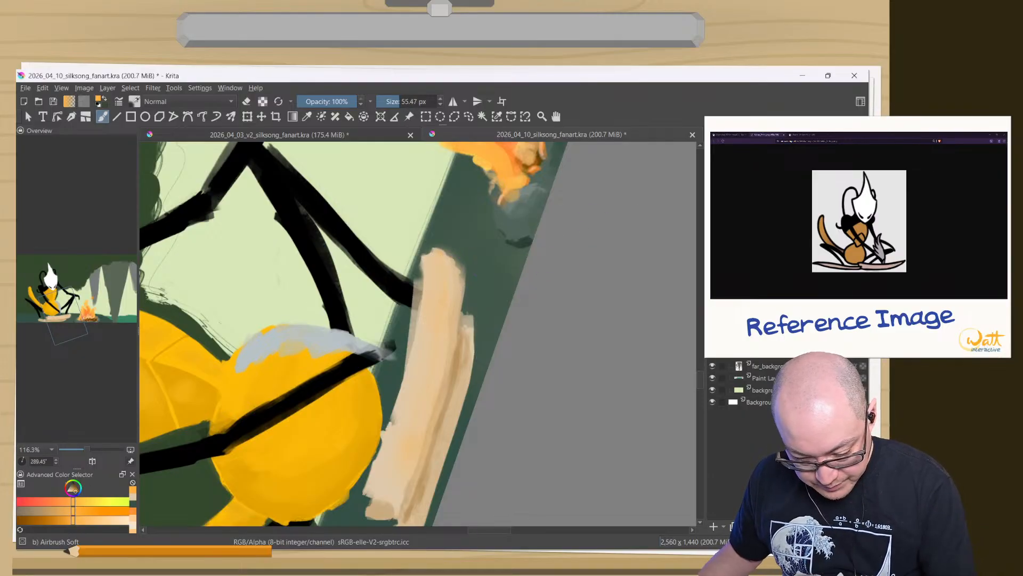
{"action": "mouse_move", "coordinate": [452, 278]}
{"action": "left_mouse_down"}
{"action": "mouse_move", "coordinate": [451, 265]}
{"action": "mouse_move", "coordinate": [449, 307]}
{"action": "left_mouse_up"}
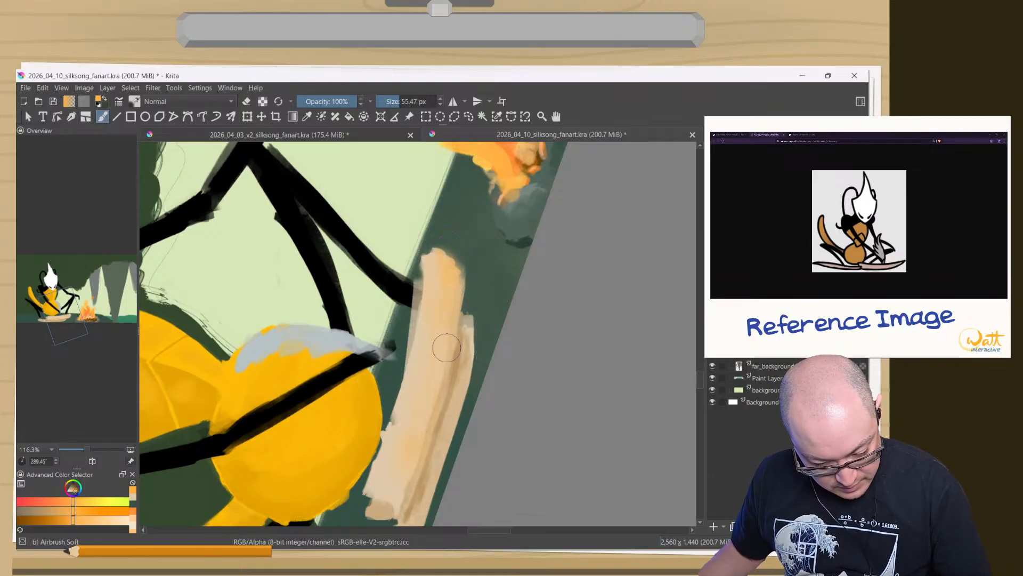
{"action": "left_click_drag", "start_coordinate": [450, 265], "coordinate": [429, 376]}
{"action": "left_click_drag", "start_coordinate": [451, 292], "coordinate": [429, 437]}
{"action": "mouse_move", "coordinate": [444, 338]}
{"action": "left_mouse_down"}
{"action": "mouse_move", "coordinate": [417, 454]}
{"action": "mouse_move", "coordinate": [421, 445]}
{"action": "mouse_move", "coordinate": [401, 487]}
{"action": "left_mouse_up"}
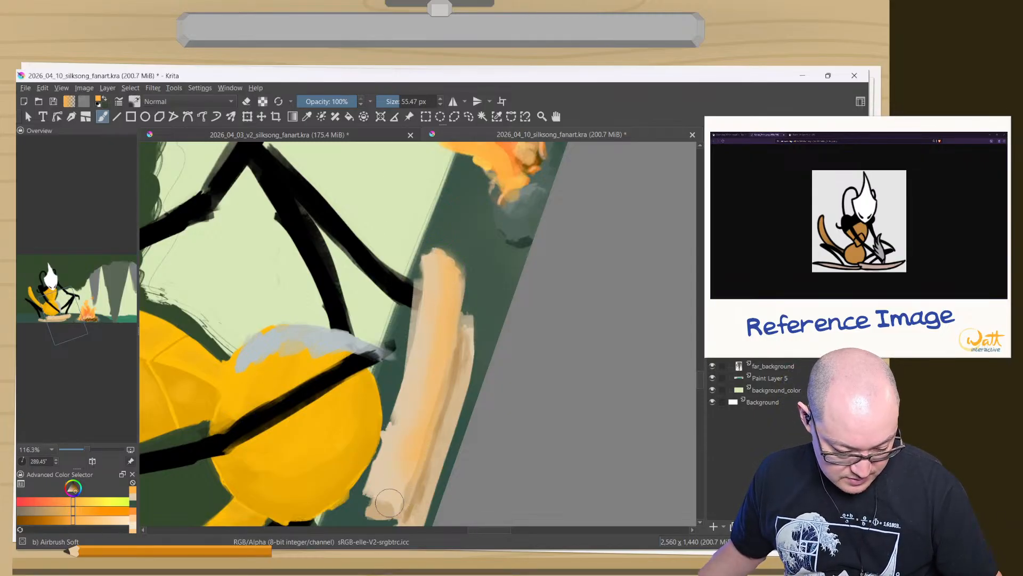
{"action": "mouse_move", "coordinate": [437, 275]}
{"action": "left_mouse_down"}
{"action": "mouse_move", "coordinate": [424, 396]}
{"action": "mouse_move", "coordinate": [443, 253]}
{"action": "mouse_move", "coordinate": [400, 459]}
{"action": "left_mouse_up"}
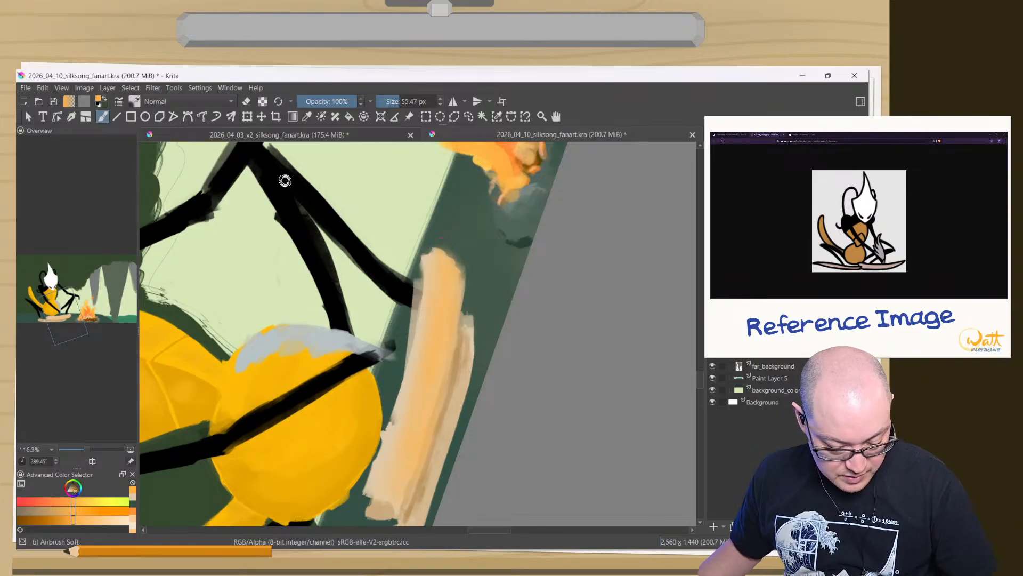
- Reduce the airbrush to 33.72 px and spray an orange rim along the grey-blue edge of the character's round yellow abdomen
{"action": "mouse_move", "coordinate": [285, 181]}
{"action": "left_mouse_down"}
{"action": "mouse_move", "coordinate": [448, 217]}
{"action": "mouse_move", "coordinate": [389, 303]}
{"action": "mouse_move", "coordinate": [469, 405]}
{"action": "mouse_move", "coordinate": [701, 362]}
{"action": "left_mouse_up"}
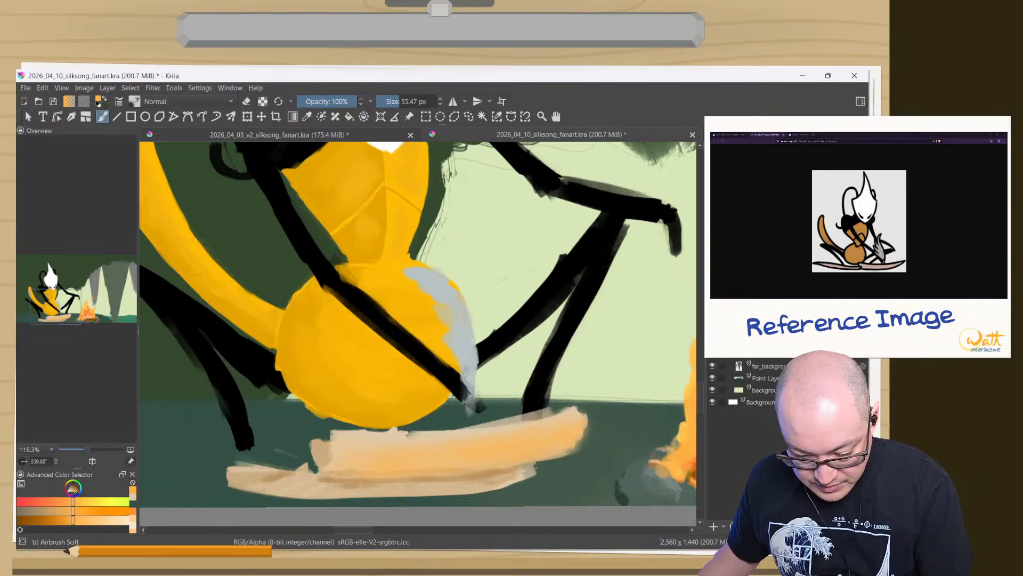
{"action": "mouse_move", "coordinate": [477, 361]}
{"action": "left_mouse_down"}
{"action": "mouse_move", "coordinate": [477, 382]}
{"action": "mouse_move", "coordinate": [476, 334]}
{"action": "mouse_move", "coordinate": [475, 366]}
{"action": "left_mouse_up"}
{"action": "left_click_drag", "start_coordinate": [460, 286], "coordinate": [475, 394]}
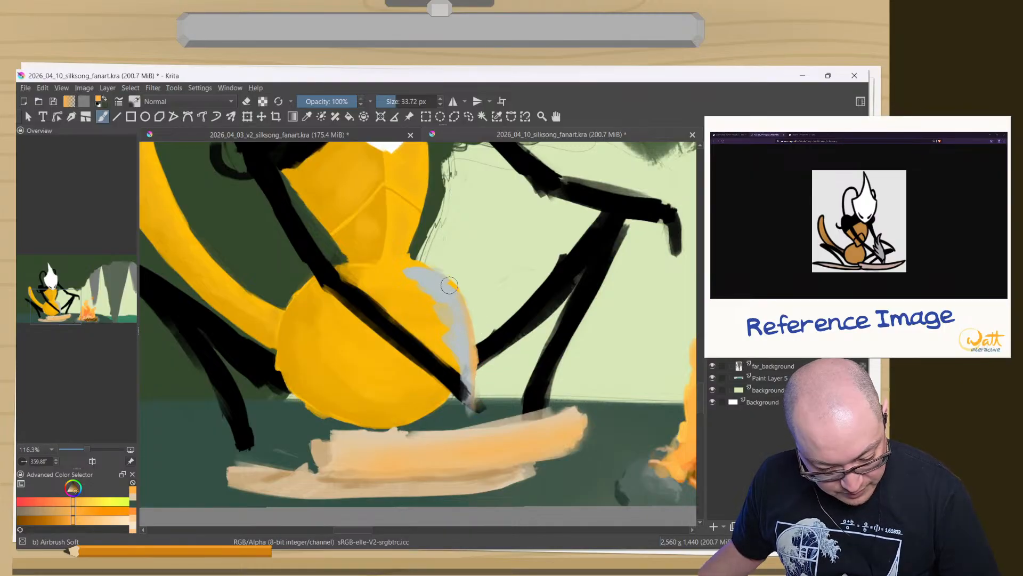
{"action": "left_click_drag", "start_coordinate": [448, 278], "coordinate": [476, 328]}
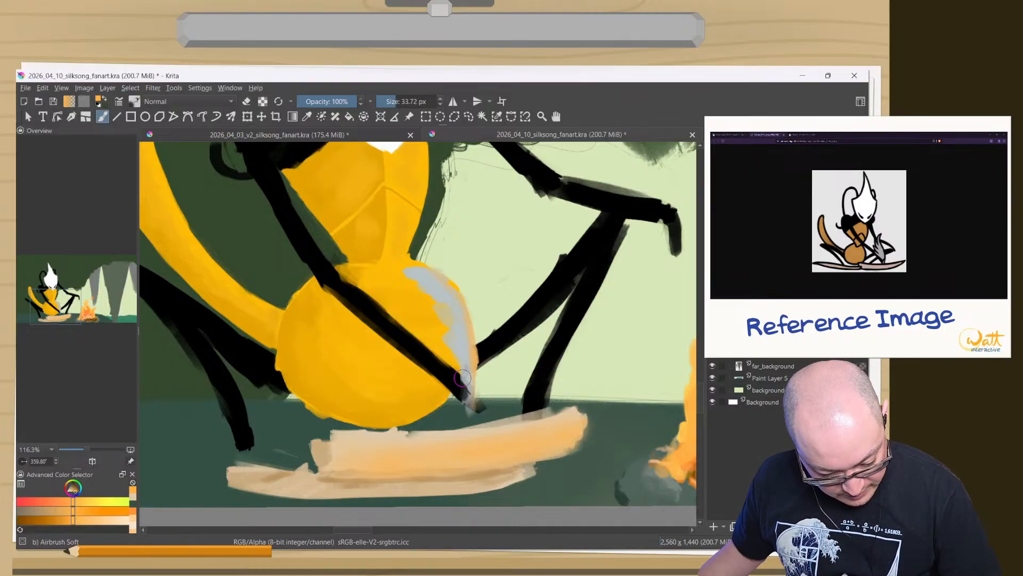
- Reduce the airbrush to 17.18 px and add thin orange highlights to the black arm crossing the body, the shoulder, and the leg nearest the fire
{"action": "mouse_move", "coordinate": [462, 378]}
{"action": "left_mouse_down", "text": "shift"}
{"action": "mouse_move", "coordinate": [409, 337]}
{"action": "mouse_move", "coordinate": [472, 392]}
{"action": "mouse_move", "coordinate": [422, 347]}
{"action": "mouse_move", "coordinate": [460, 379]}
{"action": "left_mouse_up", "text": "shift"}
{"action": "left_click_drag", "start_coordinate": [420, 337], "coordinate": [352, 286]}
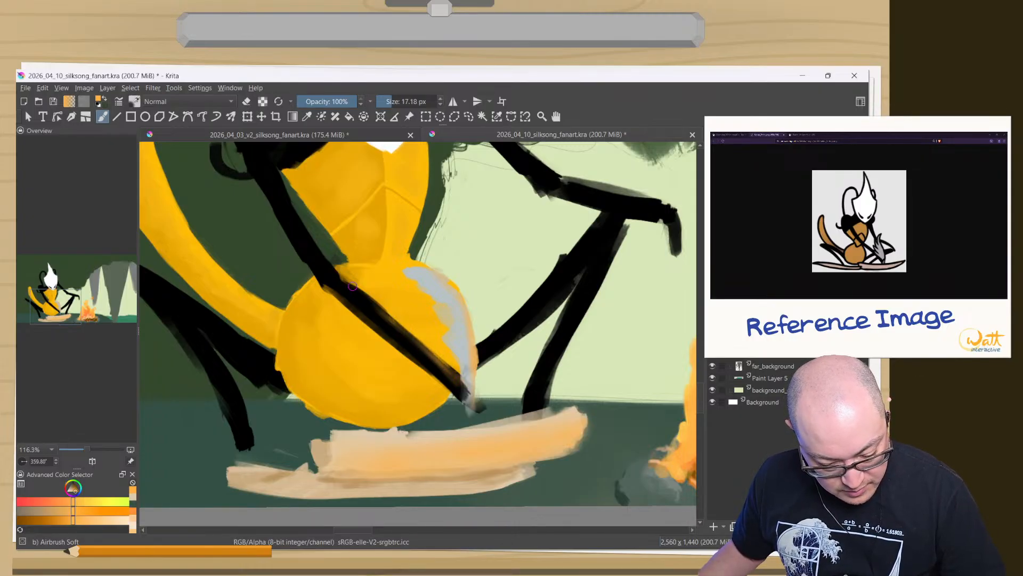
{"action": "left_click_drag", "start_coordinate": [315, 253], "coordinate": [315, 244]}
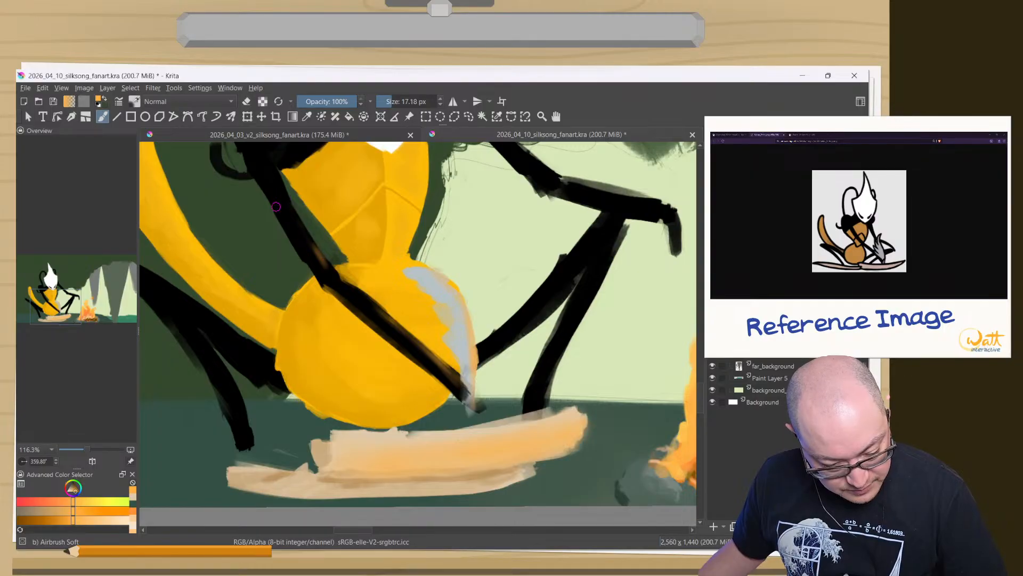
{"action": "mouse_move", "coordinate": [285, 200]}
{"action": "left_mouse_down"}
{"action": "mouse_move", "coordinate": [317, 261]}
{"action": "mouse_move", "coordinate": [277, 213]}
{"action": "mouse_move", "coordinate": [341, 325]}
{"action": "left_mouse_up"}
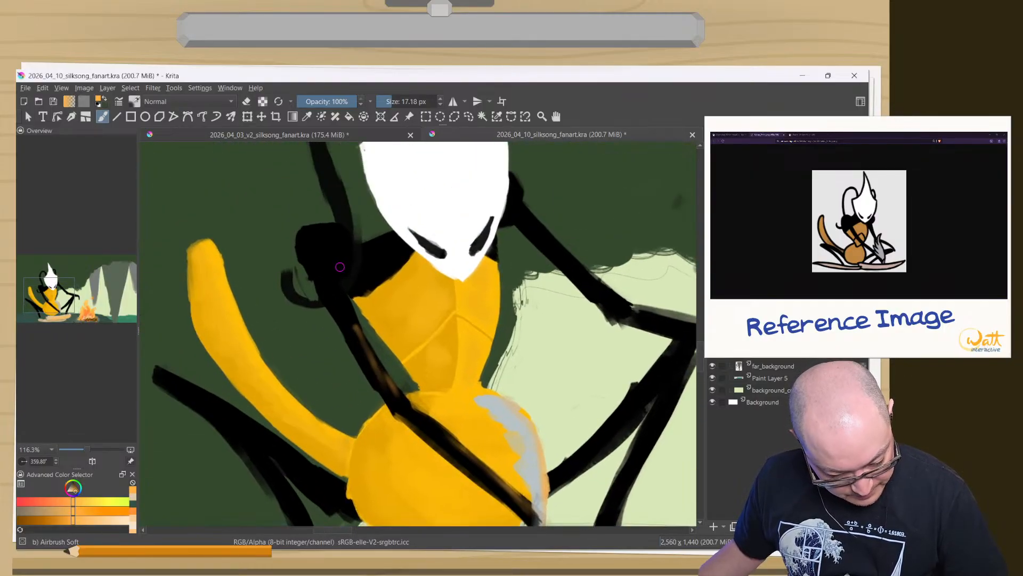
{"action": "mouse_move", "coordinate": [340, 267]}
{"action": "left_mouse_down"}
{"action": "mouse_move", "coordinate": [341, 290]}
{"action": "mouse_move", "coordinate": [342, 255]}
{"action": "mouse_move", "coordinate": [339, 277]}
{"action": "mouse_move", "coordinate": [347, 306]}
{"action": "mouse_move", "coordinate": [335, 281]}
{"action": "left_mouse_up"}
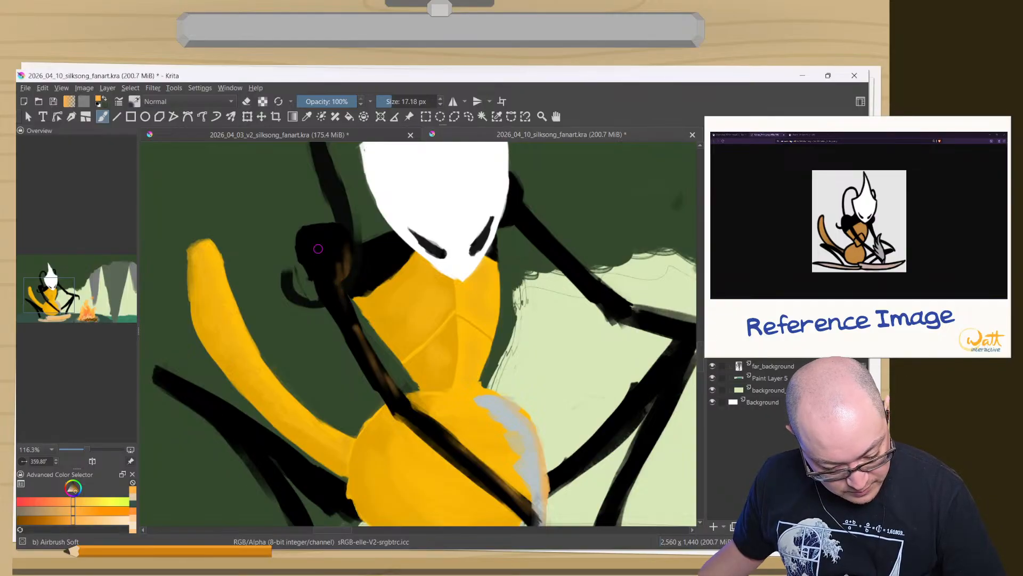
{"action": "left_click_drag", "start_coordinate": [334, 249], "coordinate": [317, 301]}
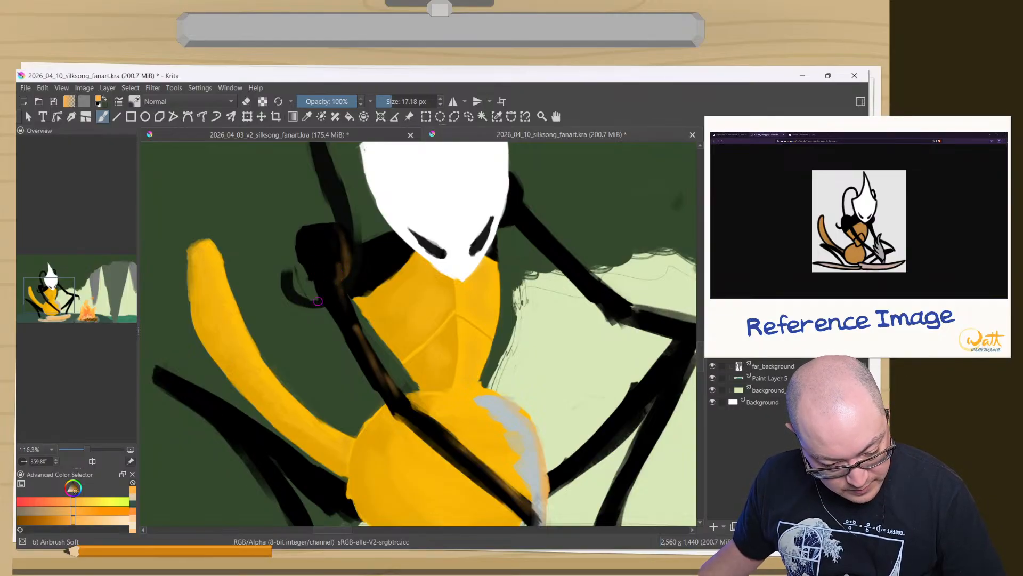
{"action": "left_click_drag", "start_coordinate": [557, 303], "coordinate": [434, 280]}
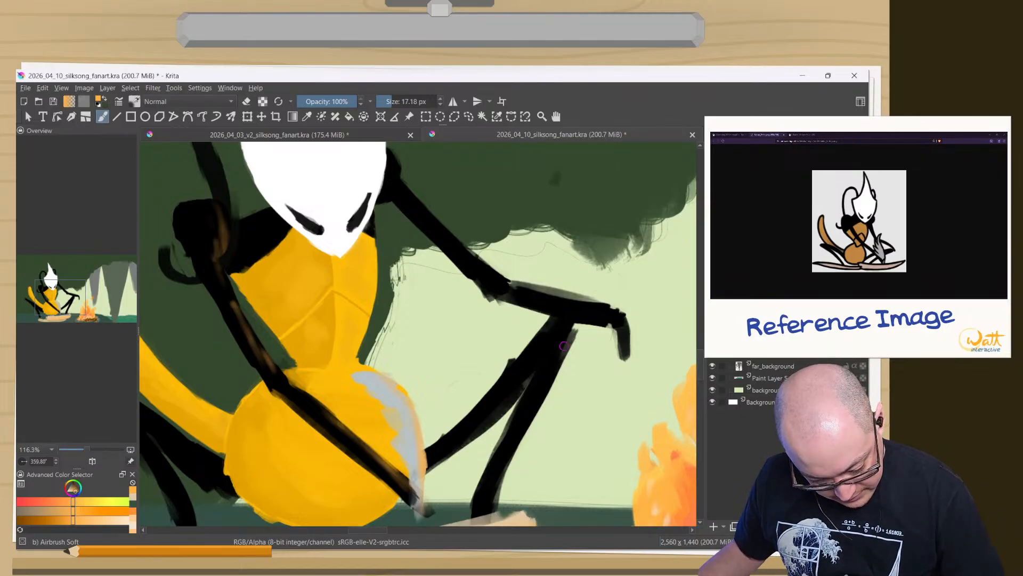
{"action": "mouse_move", "coordinate": [566, 326]}
{"action": "left_mouse_down"}
{"action": "mouse_move", "coordinate": [539, 402]}
{"action": "mouse_move", "coordinate": [566, 328]}
{"action": "mouse_move", "coordinate": [493, 499]}
{"action": "left_mouse_up"}
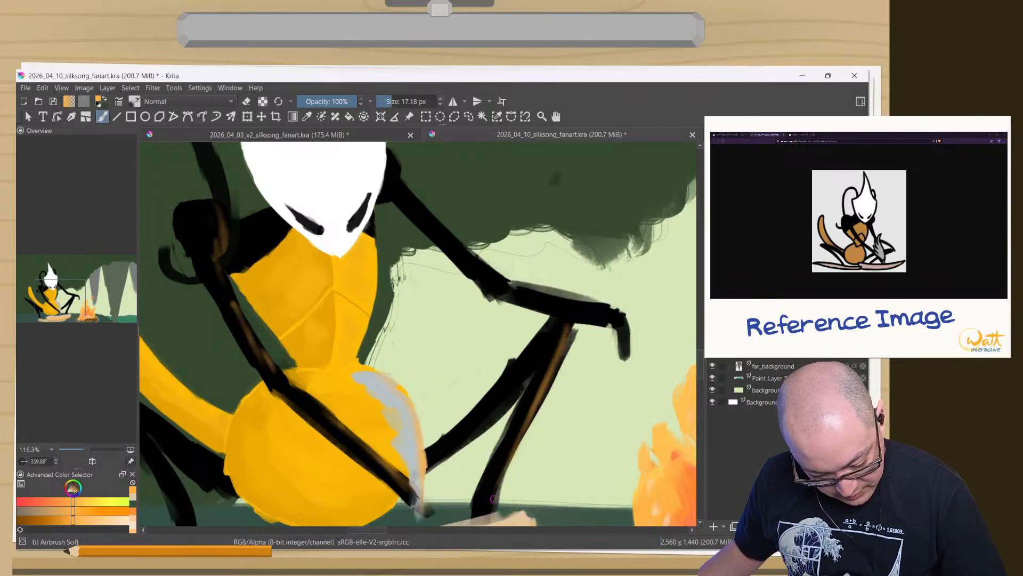
- Spray a faint orange highlight on the rear lower leg, undoing the heavy 85.33 px strokes and reducing the airbrush to 42.95 px
{"action": "left_click_drag", "start_coordinate": [399, 491], "coordinate": [584, 319]}
{"action": "mouse_move", "coordinate": [418, 321]}
{"action": "left_mouse_down"}
{"action": "mouse_move", "coordinate": [434, 391]}
{"action": "mouse_move", "coordinate": [405, 446]}
{"action": "left_mouse_up"}
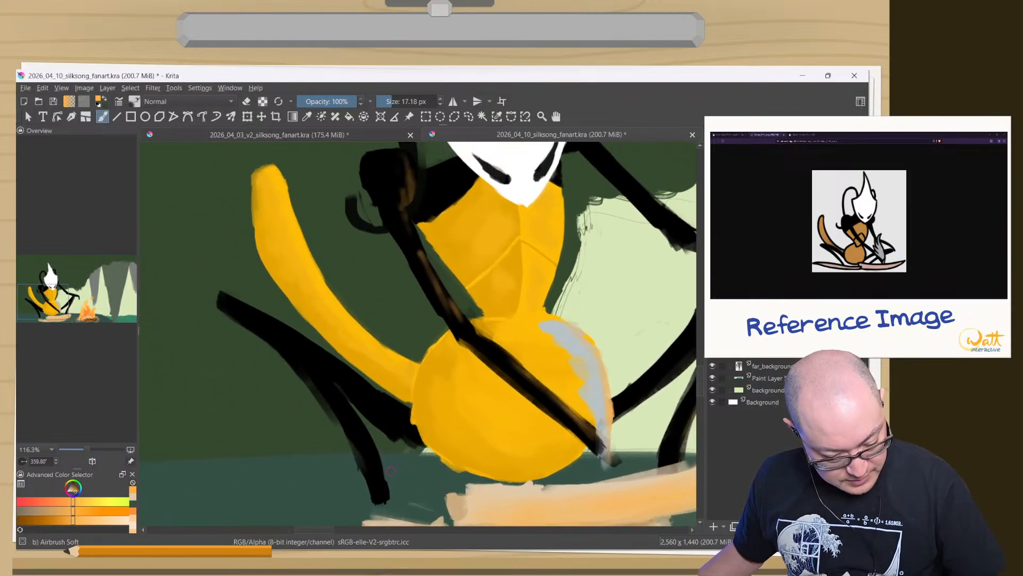
{"action": "left_click_drag", "start_coordinate": [330, 403], "coordinate": [366, 404]}
{"action": "mouse_move", "coordinate": [368, 457]}
{"action": "left_mouse_down"}
{"action": "mouse_move", "coordinate": [372, 434]}
{"action": "mouse_move", "coordinate": [345, 400]}
{"action": "left_mouse_up"}
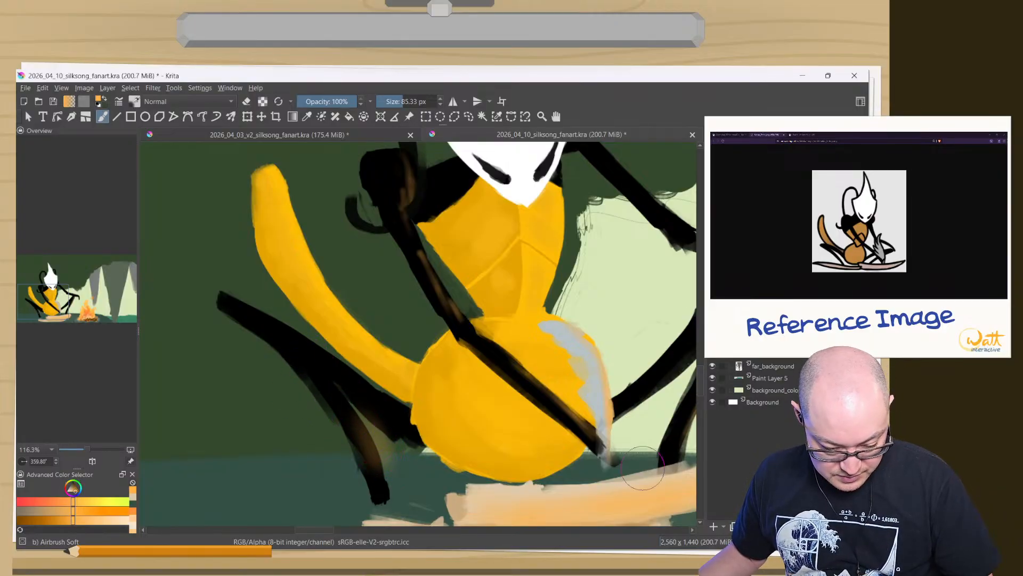
{"action": "key", "text": "ctrl+z"}
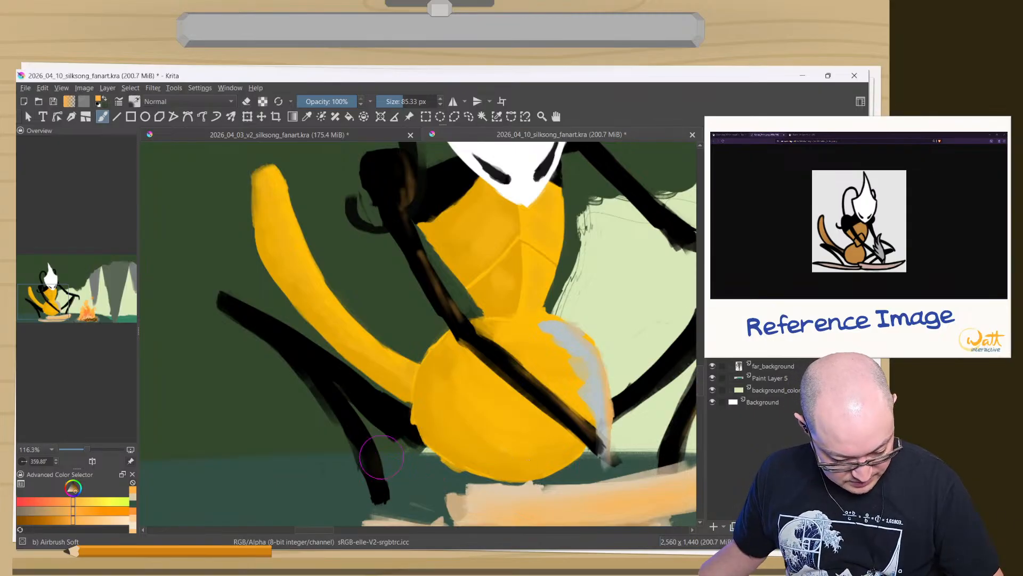
{"action": "left_click_drag", "start_coordinate": [338, 390], "coordinate": [389, 511]}
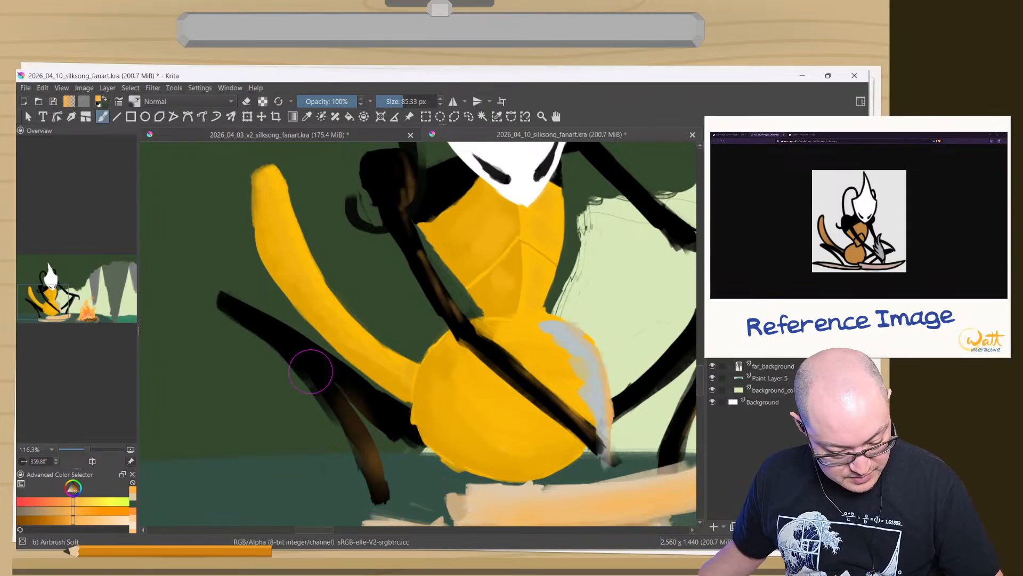
{"action": "key", "text": "ctrl+z"}
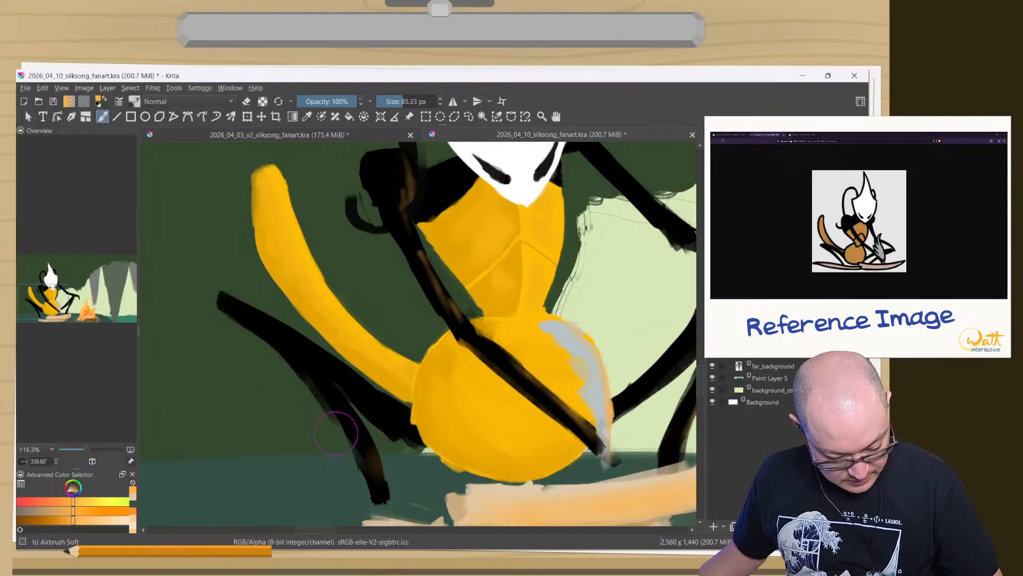
{"action": "key", "text": "bracketleft"}
{"action": "key", "text": "bracketleft"}
{"action": "mouse_move", "coordinate": [295, 380]}
{"action": "left_mouse_down"}
{"action": "mouse_move", "coordinate": [368, 405]}
{"action": "mouse_move", "coordinate": [396, 429]}
{"action": "left_mouse_up"}
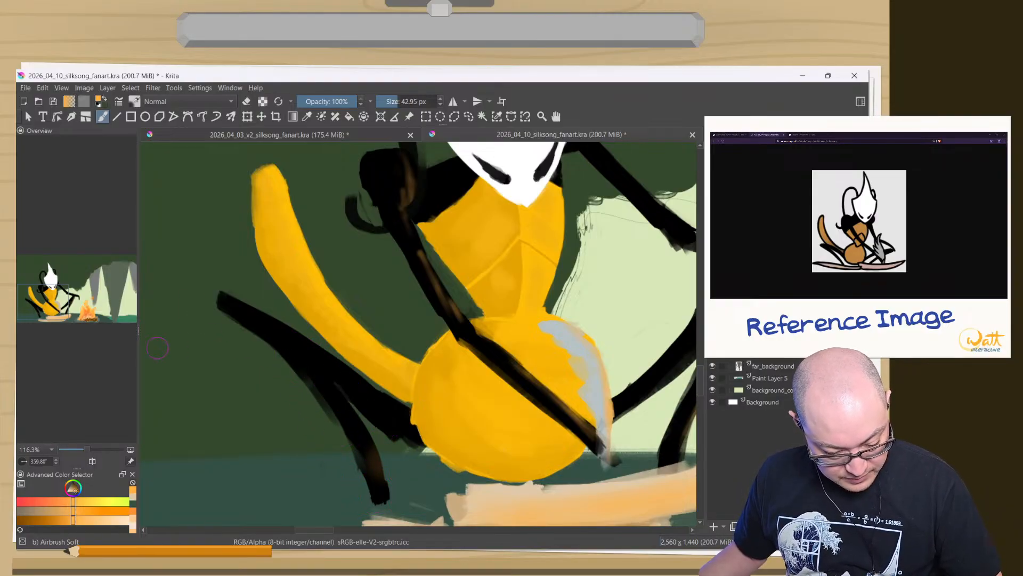
- Sample black, reduce the airbrush to 20.99 px, and tone down the orange highlights on the arm crossing the body and its shoulder
{"action": "mouse_move", "coordinate": [427, 373]}
{"action": "left_mouse_down"}
{"action": "mouse_move", "coordinate": [420, 437]}
{"action": "mouse_move", "coordinate": [375, 474]}
{"action": "left_mouse_up"}
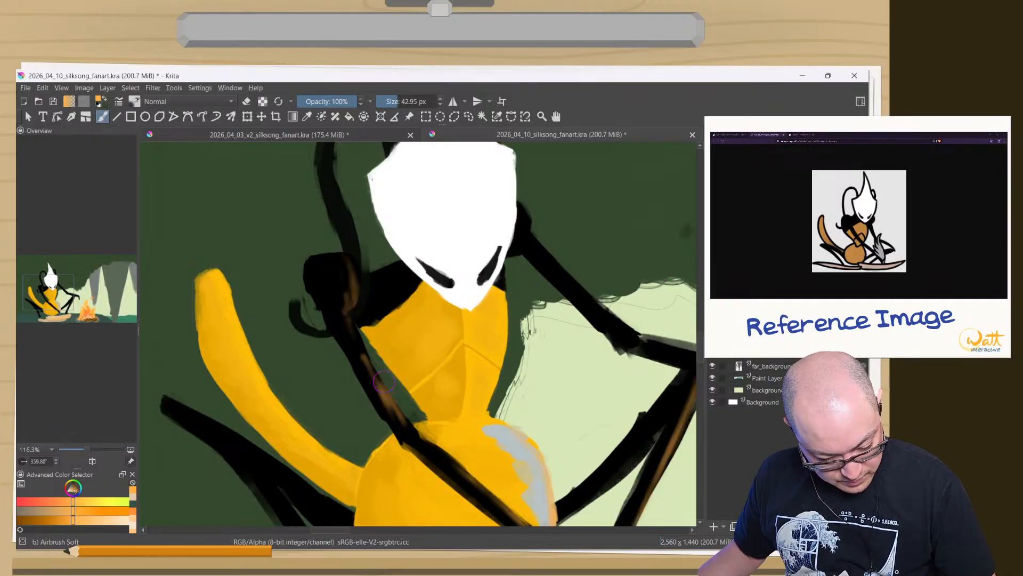
{"action": "key", "text": "e"}
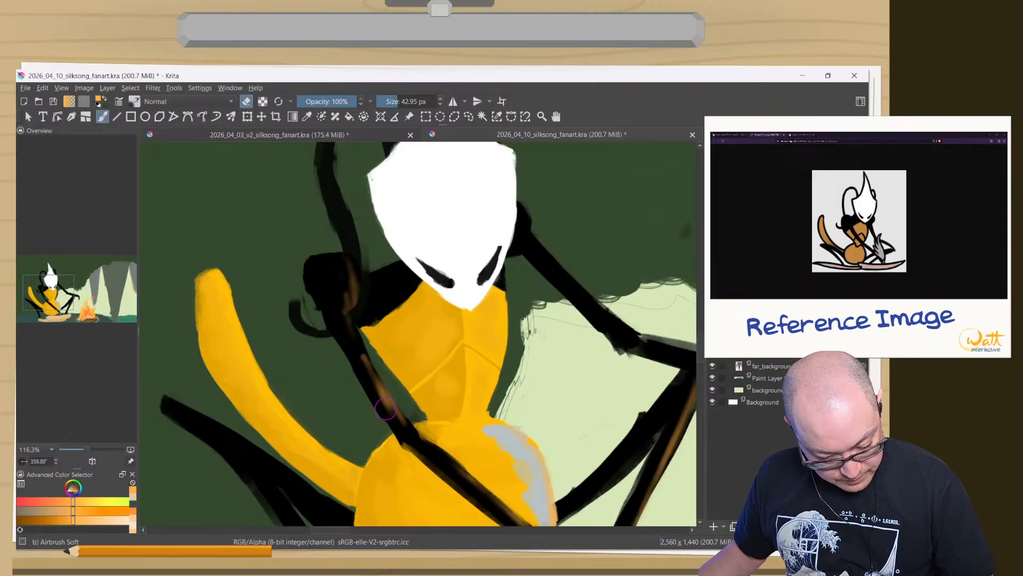
{"action": "key", "text": "d"}
{"action": "key", "text": "e"}
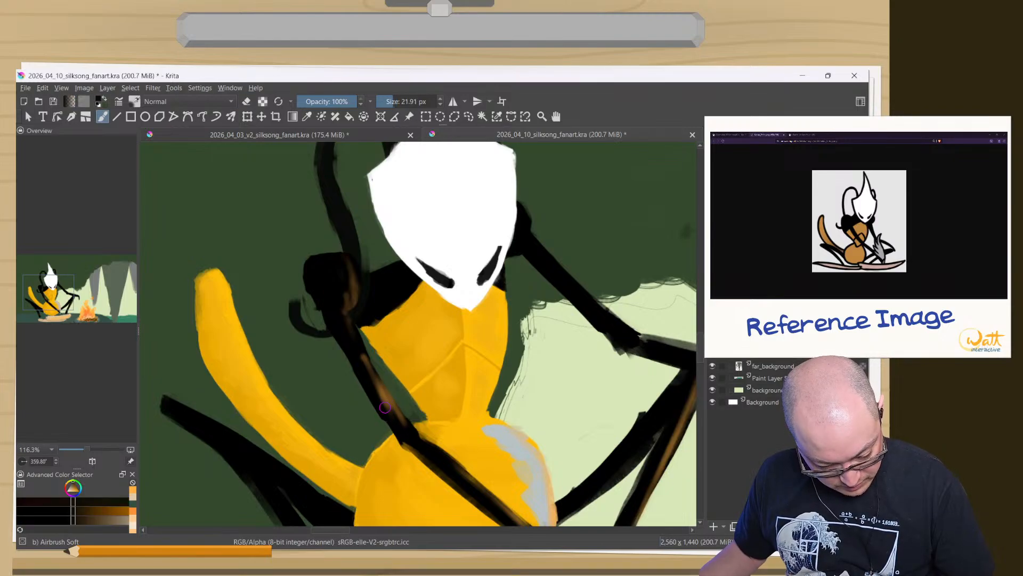
{"action": "mouse_move", "coordinate": [393, 411]}
{"action": "left_mouse_down"}
{"action": "mouse_move", "coordinate": [377, 385]}
{"action": "mouse_move", "coordinate": [388, 406]}
{"action": "mouse_move", "coordinate": [367, 370]}
{"action": "mouse_move", "coordinate": [377, 390]}
{"action": "left_mouse_up"}
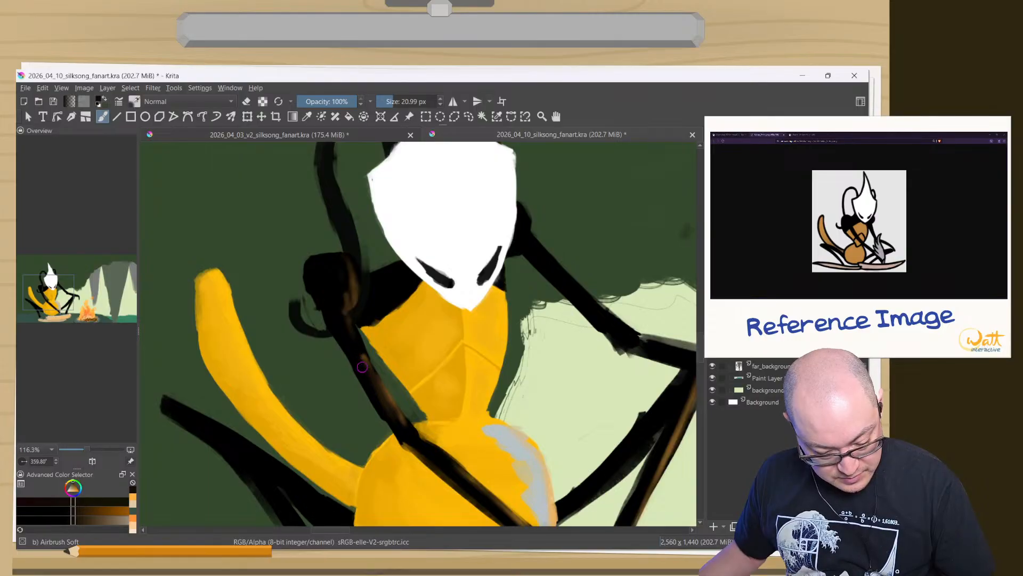
{"action": "left_click_drag", "start_coordinate": [349, 271], "coordinate": [347, 297]}
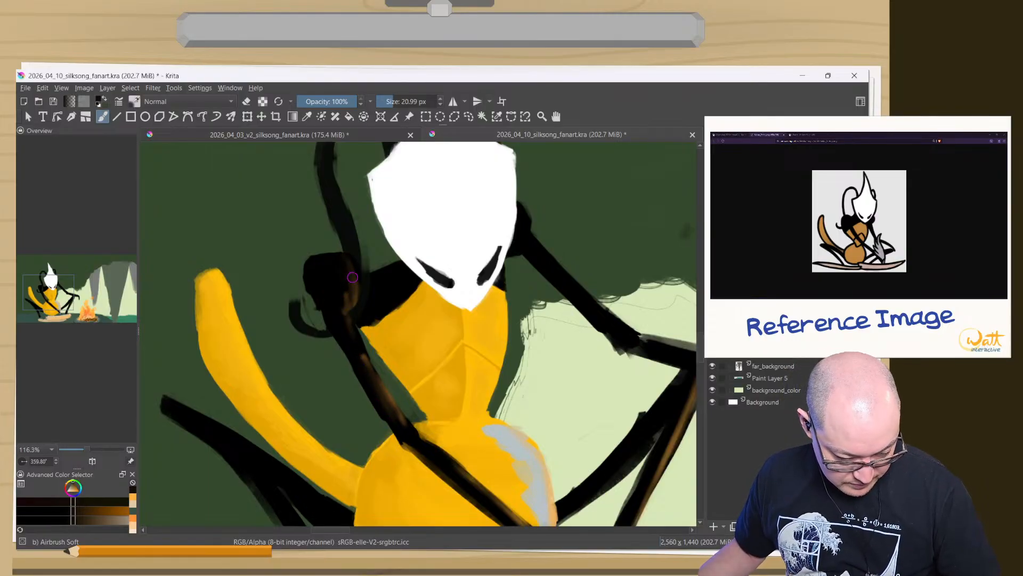
- Sample brown from the lit leg, reduce the airbrush to 11.29 px, and spray a highlight along the drooping hand's edge facing the fire
{"action": "left_click_drag", "start_coordinate": [452, 327], "coordinate": [330, 372]}
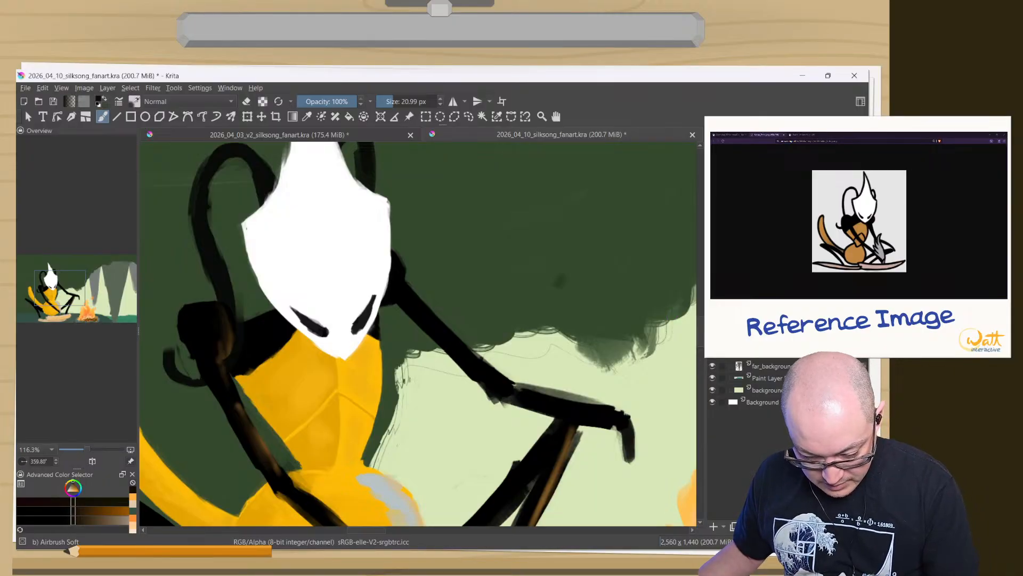
{"action": "left_click_drag", "start_coordinate": [568, 447], "coordinate": [516, 311]}
{"action": "left_click", "coordinate": [651, 412], "text": "ctrl"}
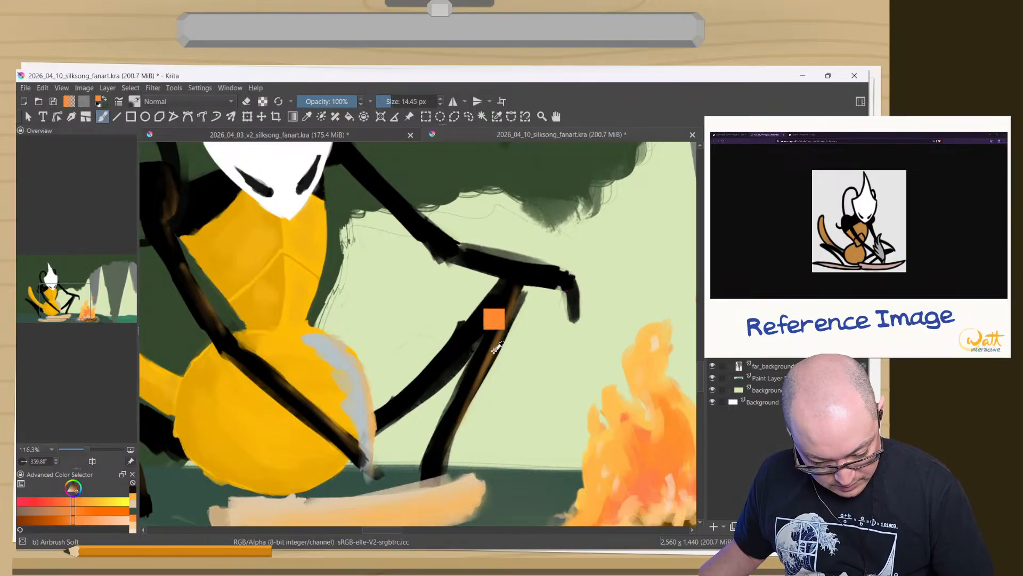
{"action": "left_click", "coordinate": [484, 316], "text": "ctrl"}
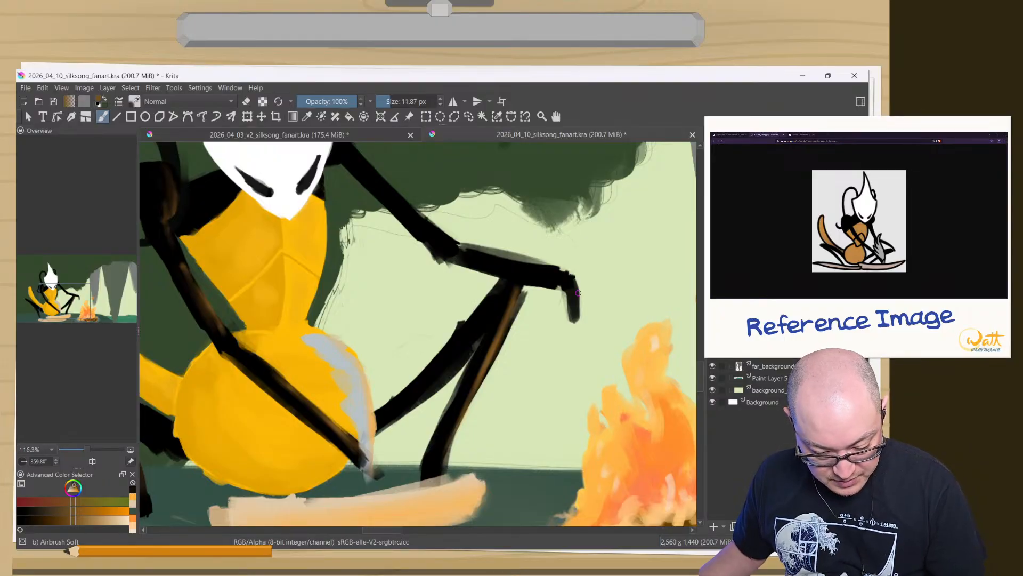
{"action": "left_click_drag", "start_coordinate": [572, 281], "coordinate": [579, 288]}
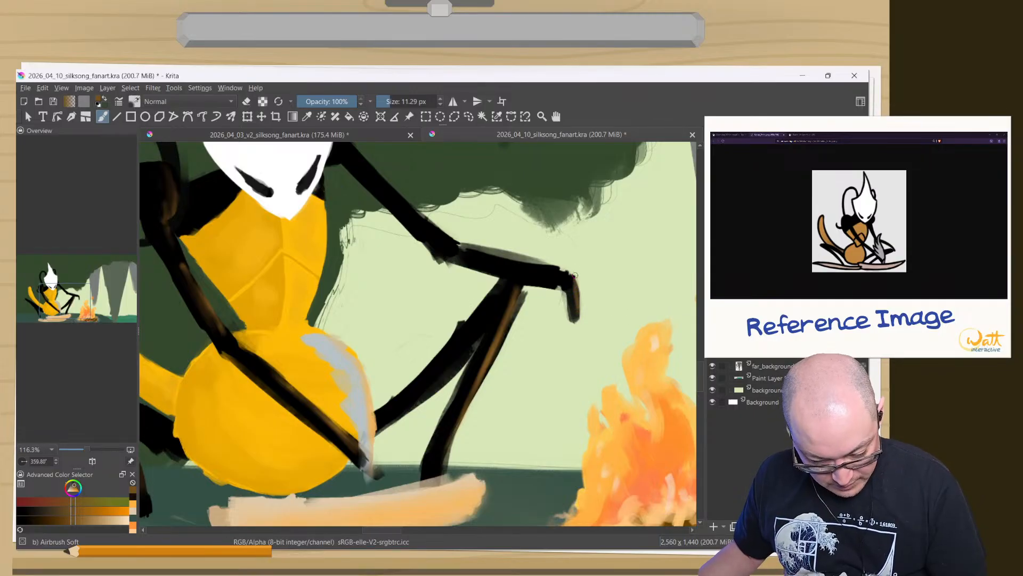
- Choose a pale orange and brighten the highlight on the drooping hand beside the campfire
{"action": "right_click", "coordinate": [475, 309]}
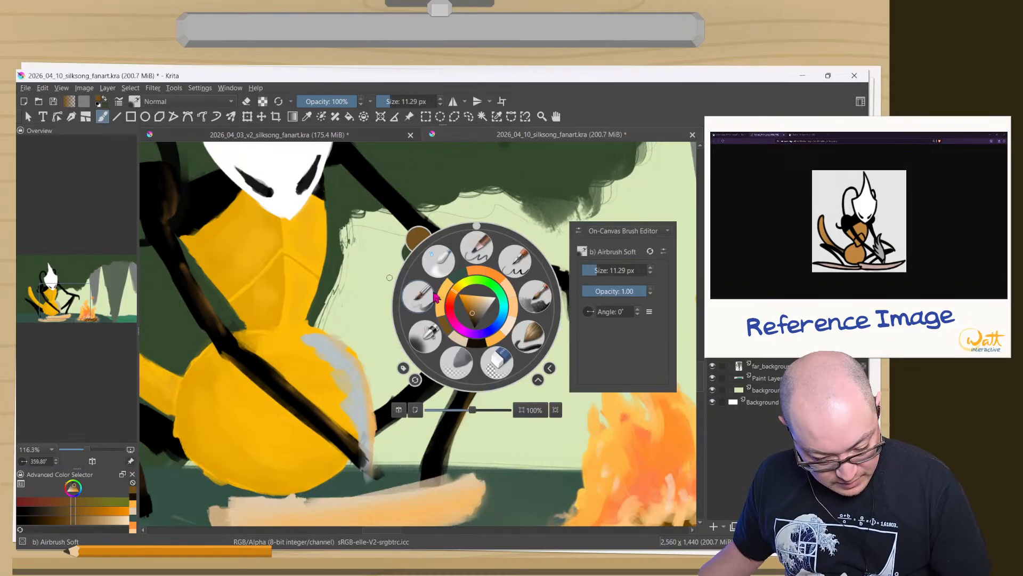
{"action": "left_click", "coordinate": [489, 311]}
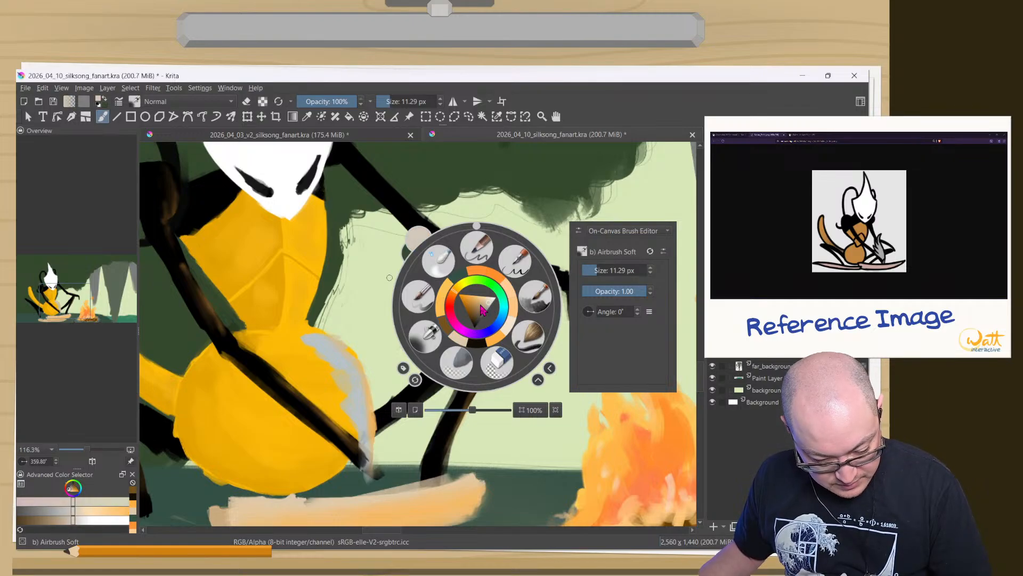
{"action": "left_click_drag", "start_coordinate": [482, 311], "coordinate": [479, 298]}
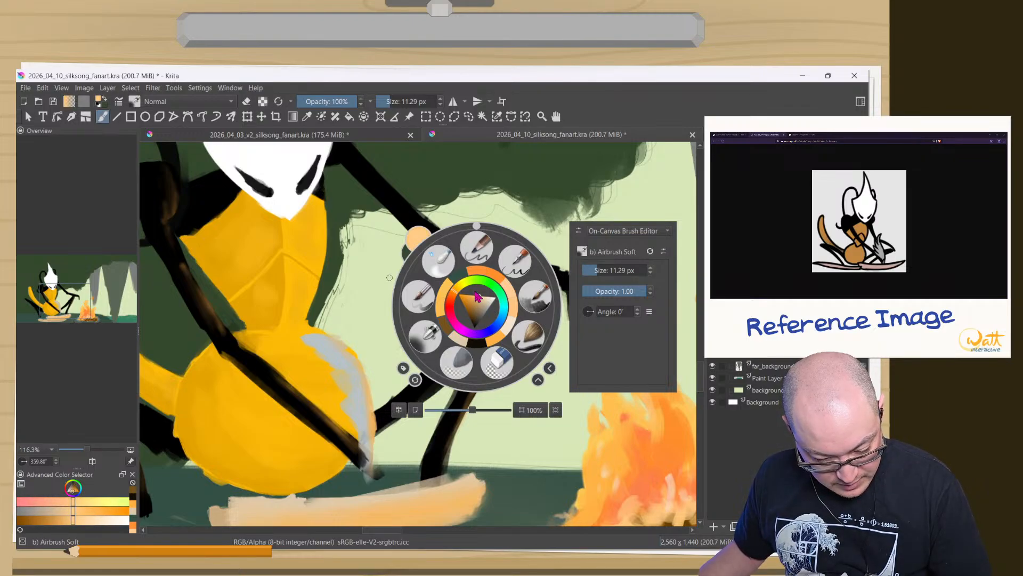
{"action": "left_click", "coordinate": [531, 292]}
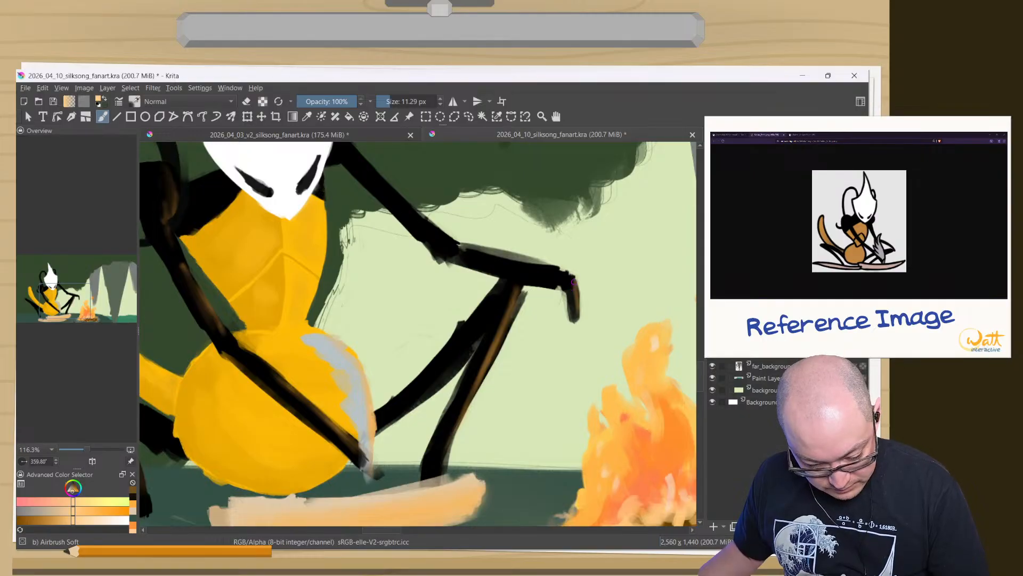
{"action": "left_click_drag", "start_coordinate": [574, 282], "coordinate": [576, 302]}
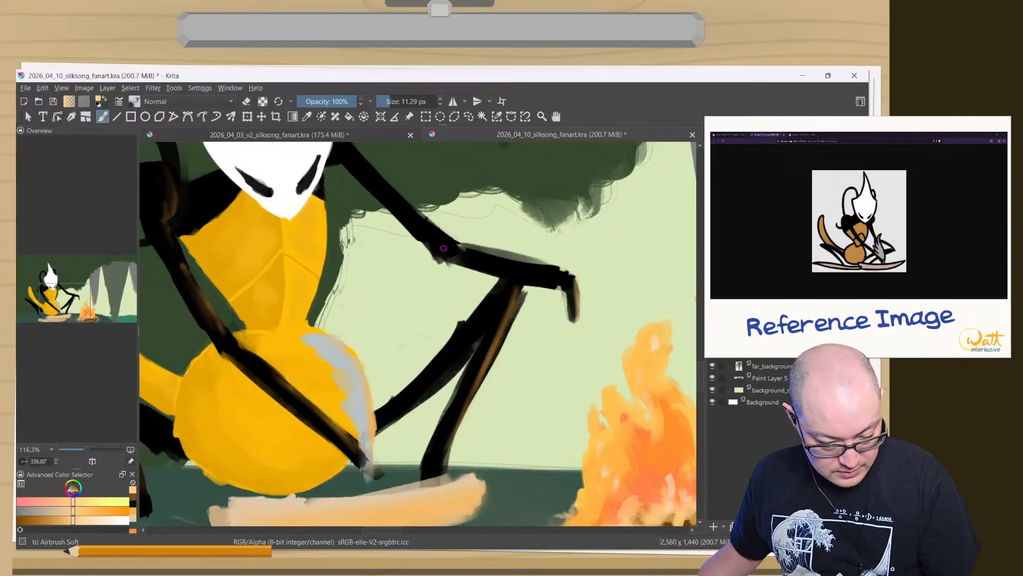
- Spray thin pale-orange highlights along the upper arm and forearm of the limb reaching toward the fire
{"action": "mouse_move", "coordinate": [378, 176]}
{"action": "left_mouse_down"}
{"action": "mouse_move", "coordinate": [433, 233]}
{"action": "mouse_move", "coordinate": [354, 152]}
{"action": "mouse_move", "coordinate": [414, 214]}
{"action": "left_mouse_up"}
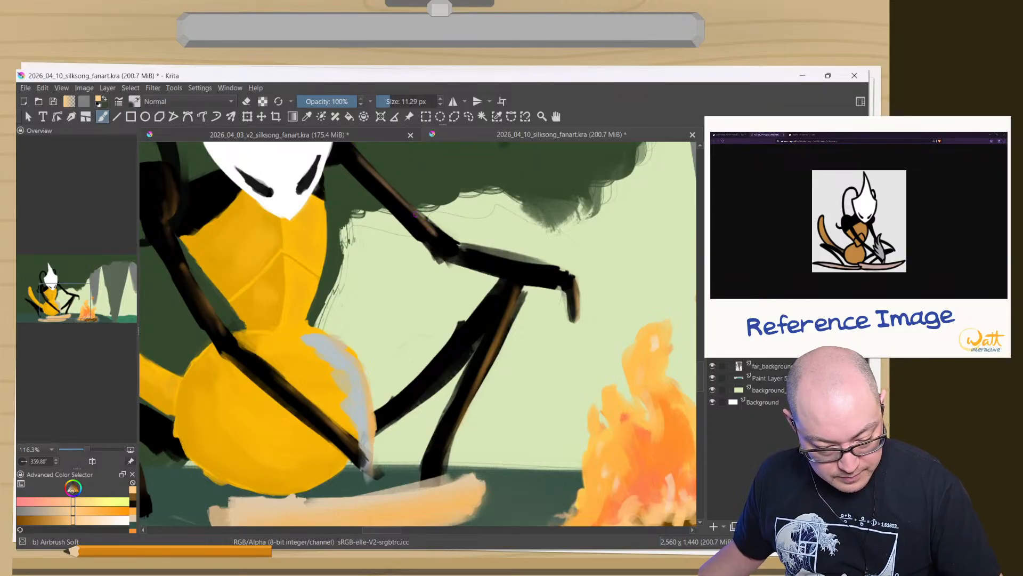
{"action": "left_click_drag", "start_coordinate": [378, 244], "coordinate": [446, 292]}
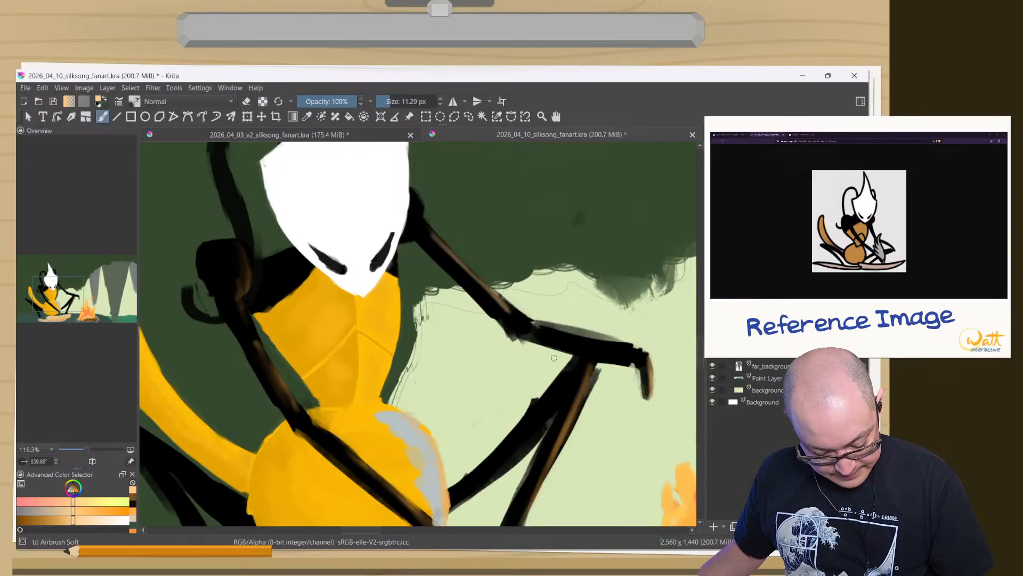
{"action": "mouse_move", "coordinate": [616, 344]}
{"action": "left_mouse_down"}
{"action": "mouse_move", "coordinate": [552, 330]}
{"action": "mouse_move", "coordinate": [563, 336]}
{"action": "left_mouse_up"}
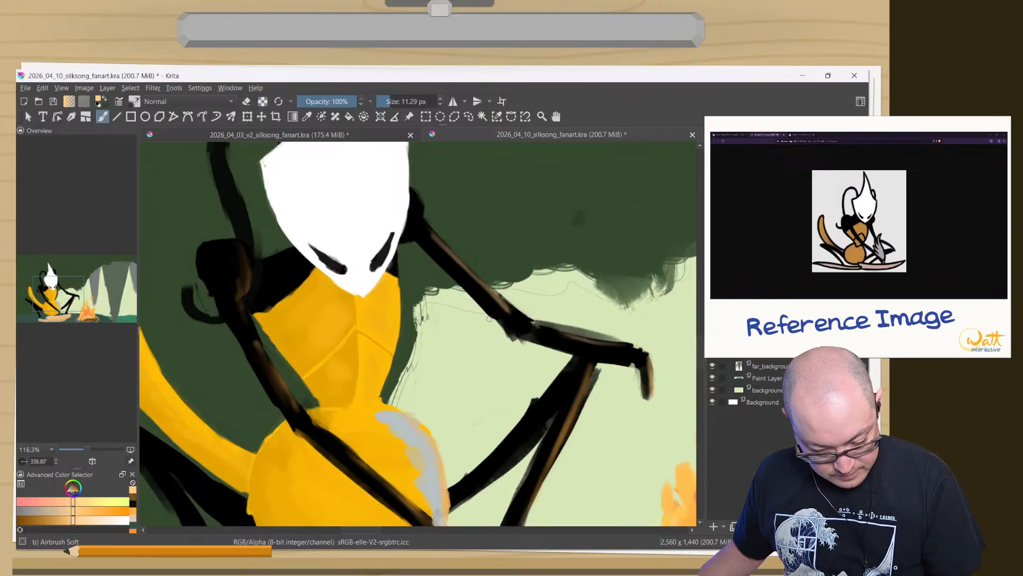
{"action": "left_click_drag", "start_coordinate": [359, 287], "coordinate": [365, 303]}
{"action": "left_click_drag", "start_coordinate": [354, 241], "coordinate": [461, 216]}
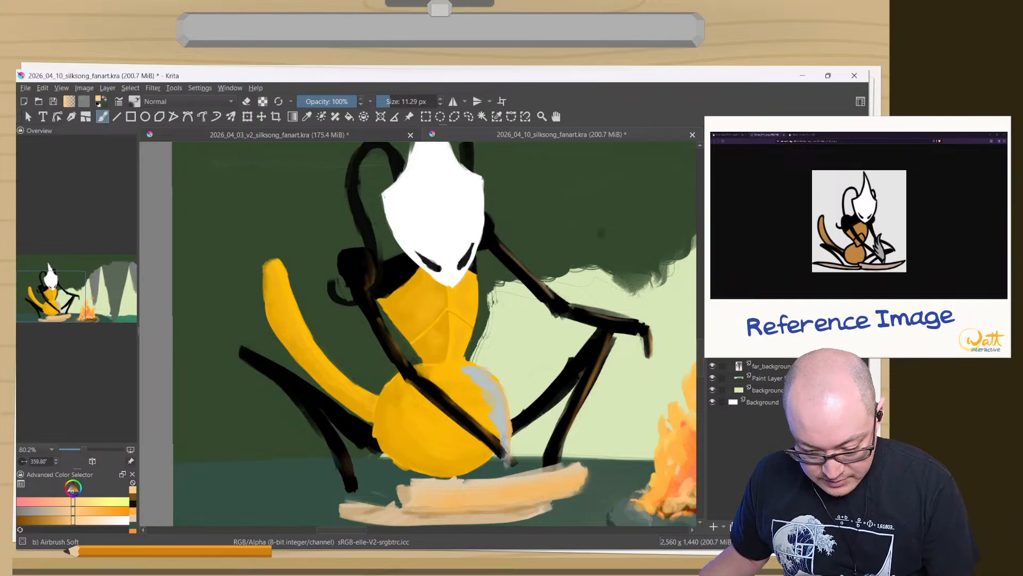
- Choose a saturated orange, enlarge the airbrush to 45.98 px, and spray a soft glow down the white mask's fire-facing edge and over its eye
{"action": "right_click", "coordinate": [371, 235]}
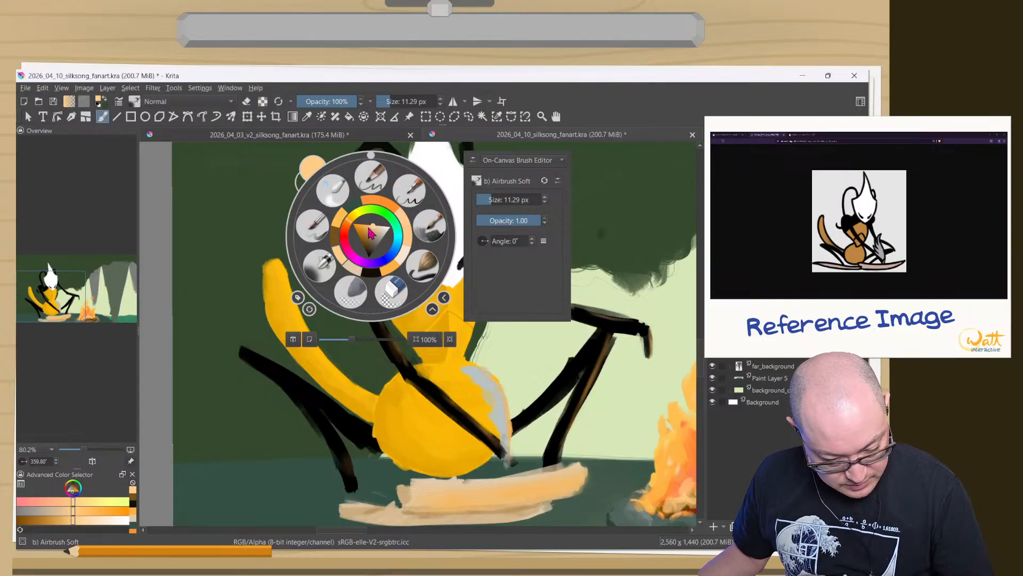
{"action": "left_click_drag", "start_coordinate": [371, 233], "coordinate": [361, 231]}
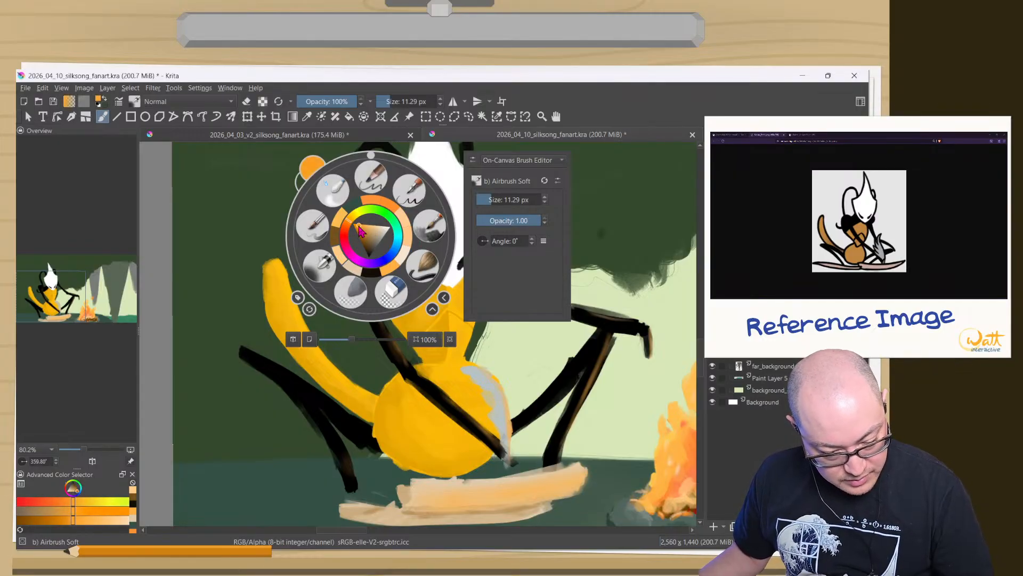
{"action": "right_click", "coordinate": [321, 275]}
{"action": "left_click_drag", "start_coordinate": [455, 232], "coordinate": [458, 149]}
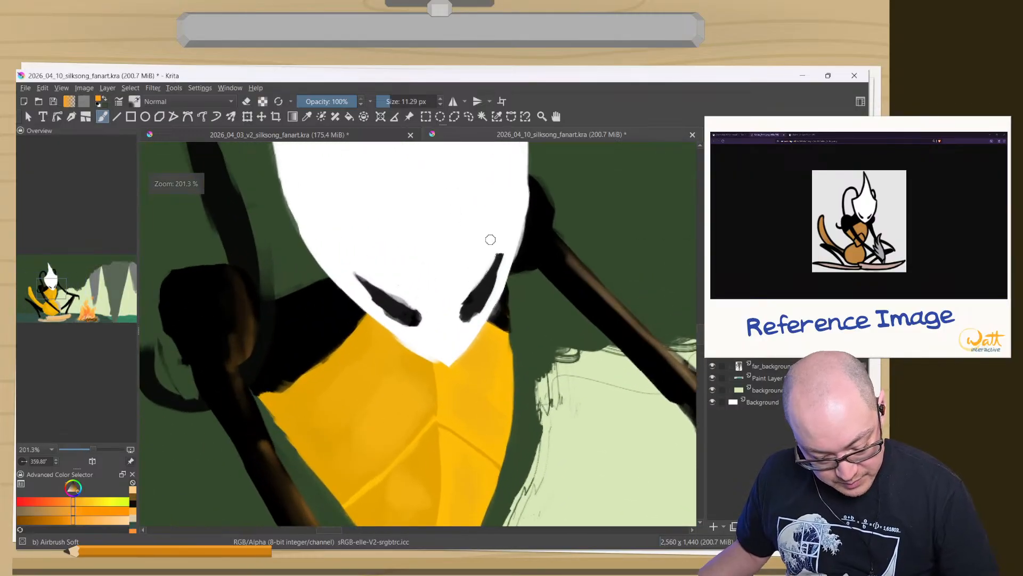
{"action": "left_click_drag", "start_coordinate": [456, 216], "coordinate": [478, 222]}
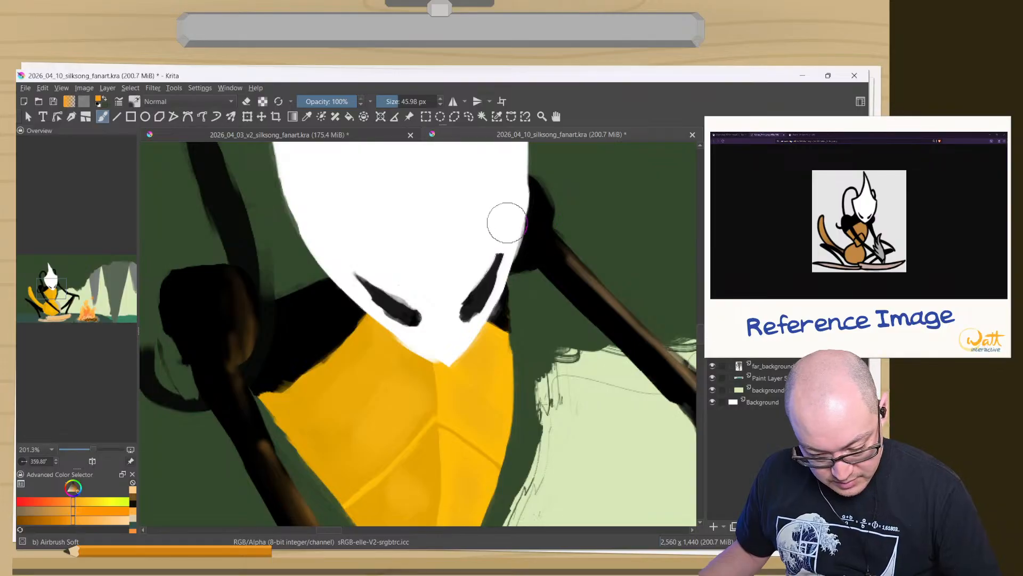
{"action": "left_click_drag", "start_coordinate": [517, 193], "coordinate": [510, 237]}
{"action": "mouse_move", "coordinate": [517, 176]}
{"action": "left_mouse_down"}
{"action": "mouse_move", "coordinate": [511, 236]}
{"action": "mouse_move", "coordinate": [472, 330]}
{"action": "mouse_move", "coordinate": [516, 185]}
{"action": "mouse_move", "coordinate": [469, 331]}
{"action": "left_mouse_up"}
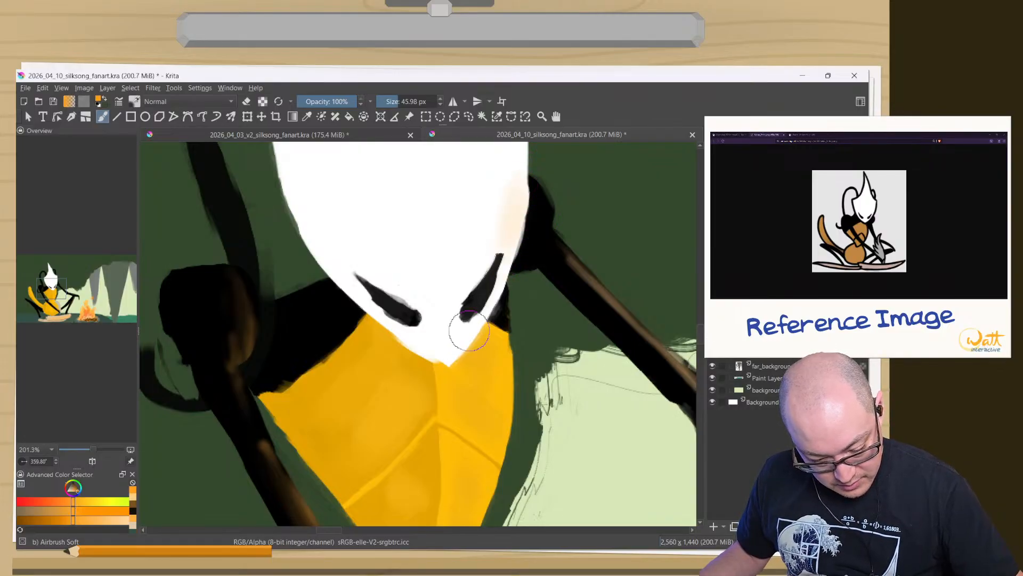
{"action": "left_click_drag", "start_coordinate": [495, 270], "coordinate": [429, 366]}
{"action": "left_click_drag", "start_coordinate": [508, 241], "coordinate": [503, 295]}
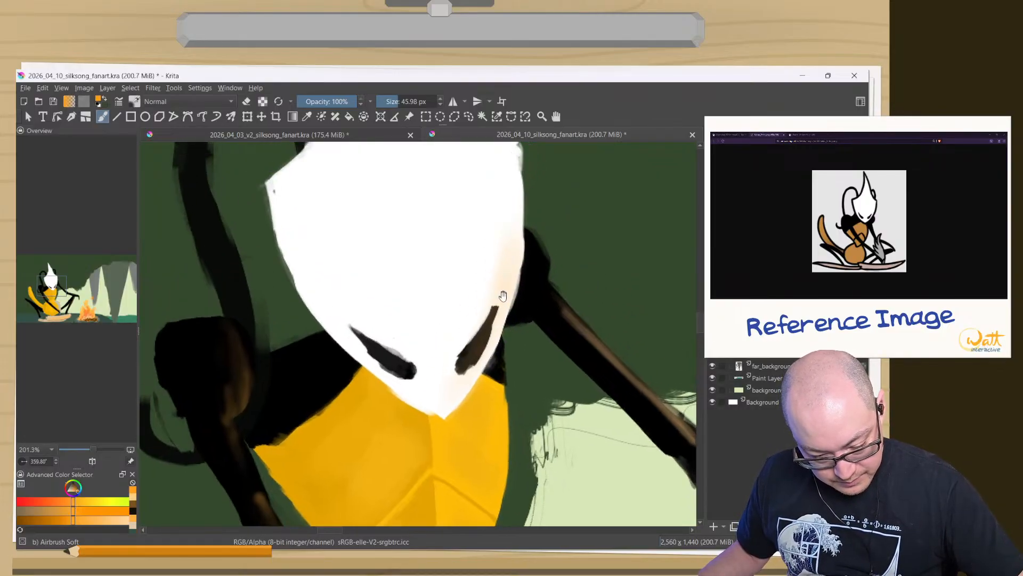
{"action": "mouse_move", "coordinate": [509, 205]}
{"action": "left_mouse_down"}
{"action": "mouse_move", "coordinate": [505, 151]}
{"action": "mouse_move", "coordinate": [513, 188]}
{"action": "left_mouse_up"}
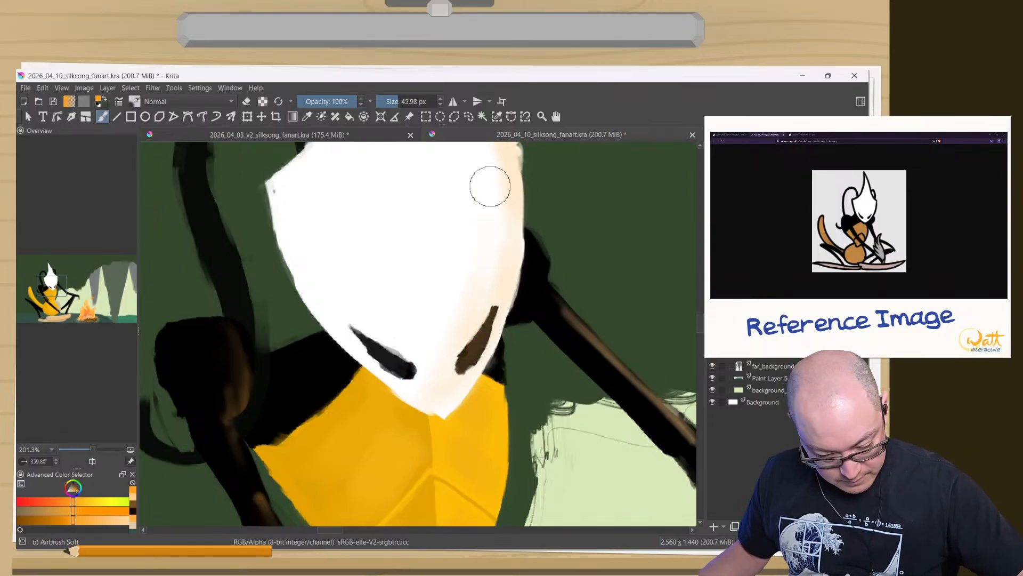
- Pick a dark green, enlarge the airbrush to 136.42 px, and softly shade the side of the mask and horn facing away from the fire
{"action": "mouse_move", "coordinate": [441, 252]}
{"action": "left_mouse_down"}
{"action": "mouse_move", "coordinate": [432, 285]}
{"action": "mouse_move", "coordinate": [455, 383]}
{"action": "left_mouse_up"}
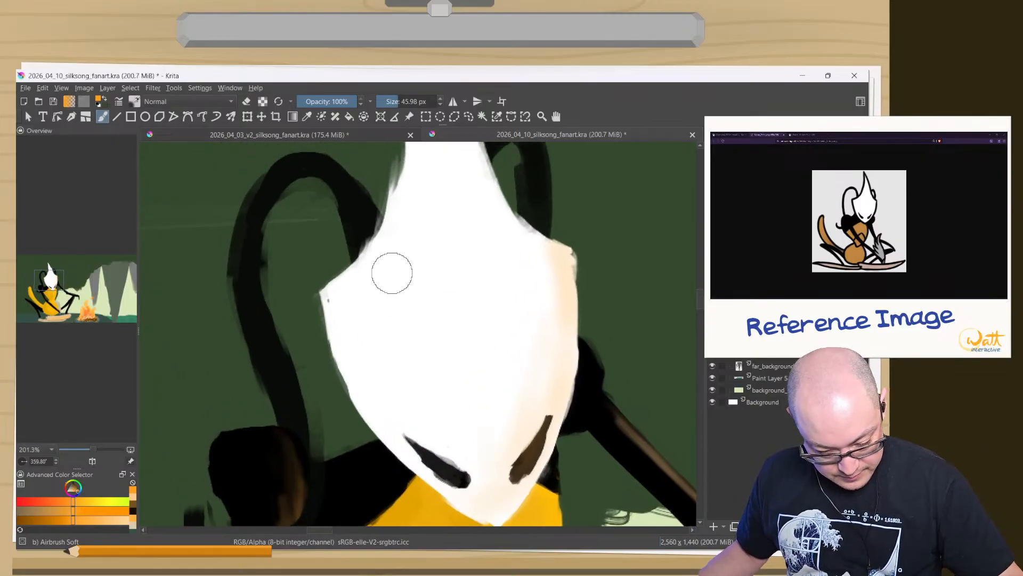
{"action": "left_click_drag", "start_coordinate": [419, 201], "coordinate": [444, 323]}
{"action": "scroll", "coordinate": [423, 366], "scroll_direction": "down", "scroll_amount": 4}
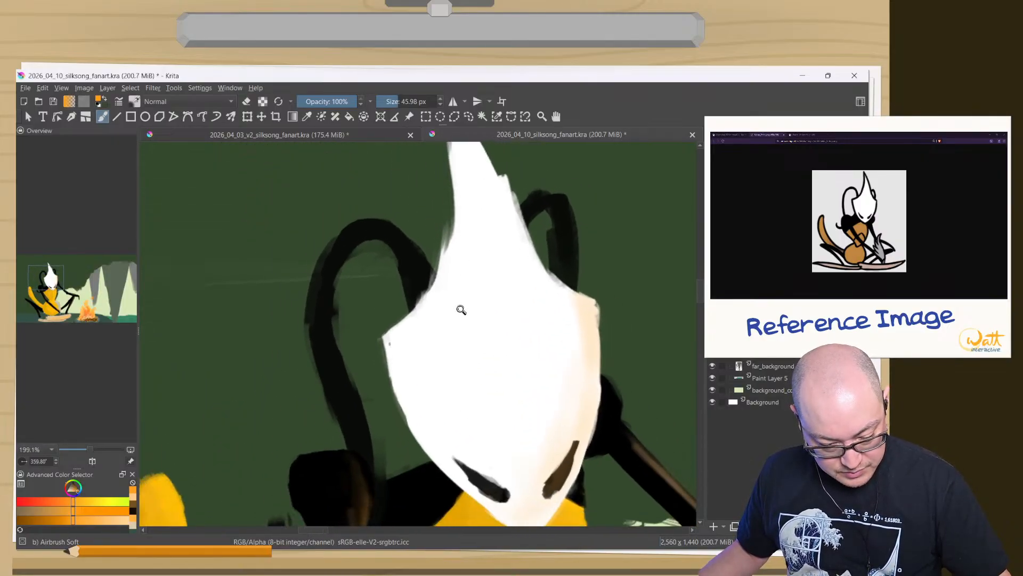
{"action": "right_click", "coordinate": [424, 341]}
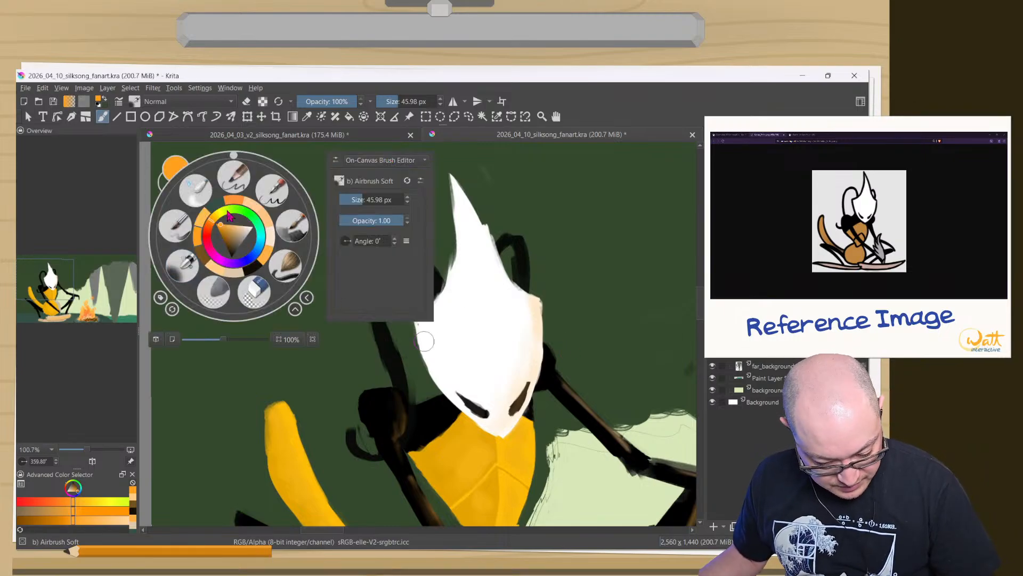
{"action": "left_click", "coordinate": [212, 206]}
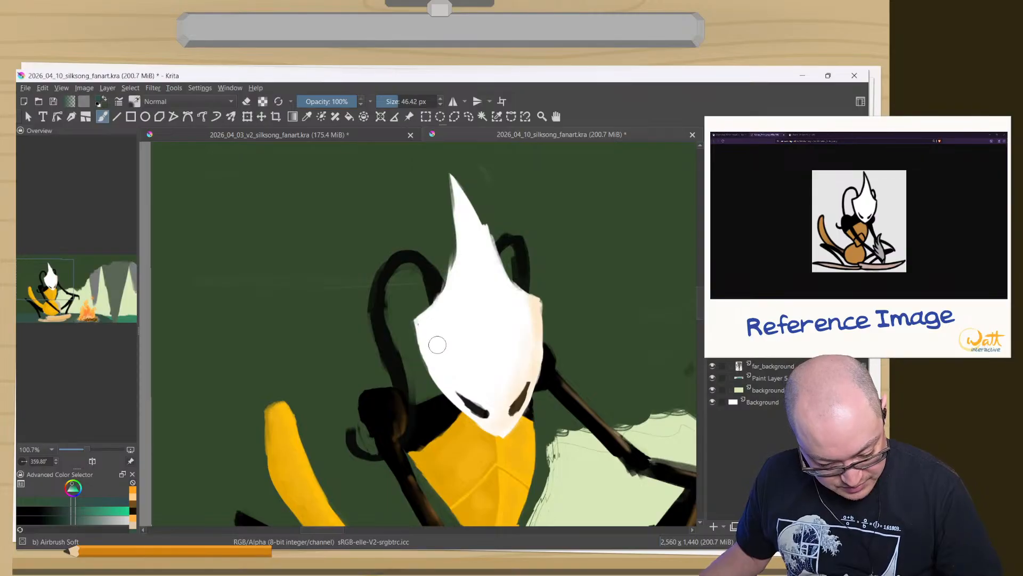
{"action": "mouse_move", "coordinate": [437, 346]}
{"action": "left_mouse_down", "text": "shift"}
{"action": "mouse_move", "coordinate": [421, 322]}
{"action": "mouse_move", "coordinate": [488, 339]}
{"action": "left_mouse_up", "text": "shift"}
{"action": "mouse_move", "coordinate": [473, 403]}
{"action": "left_mouse_down"}
{"action": "mouse_move", "coordinate": [437, 367]}
{"action": "mouse_move", "coordinate": [416, 294]}
{"action": "mouse_move", "coordinate": [453, 337]}
{"action": "mouse_move", "coordinate": [438, 278]}
{"action": "mouse_move", "coordinate": [439, 207]}
{"action": "mouse_move", "coordinate": [450, 274]}
{"action": "mouse_move", "coordinate": [436, 166]}
{"action": "left_mouse_up"}
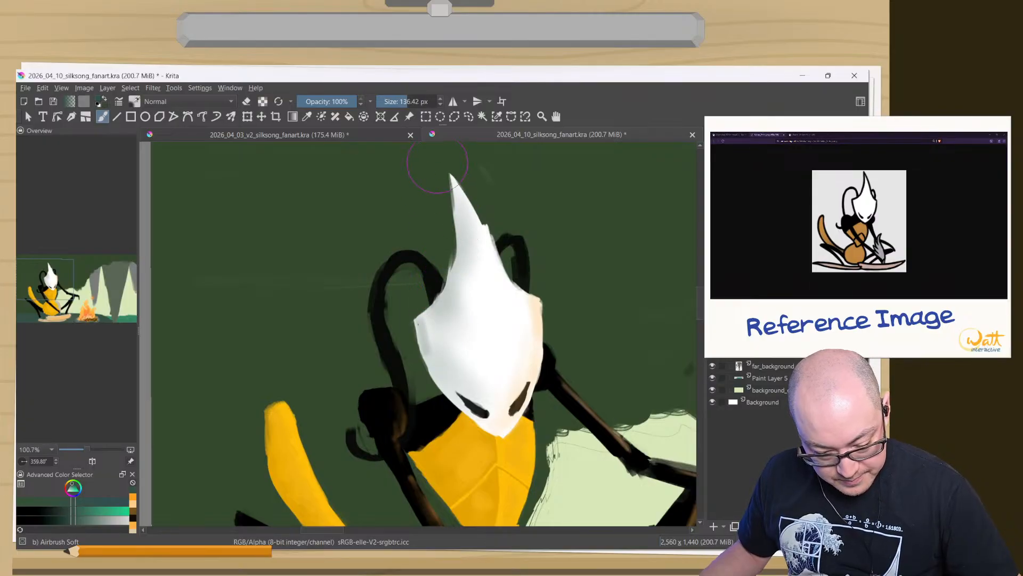
- Sample white from the mask and soften the shading up the middle of the face and horn
{"action": "left_click", "coordinate": [483, 342], "text": "ctrl"}
{"action": "mouse_move", "coordinate": [483, 341]}
{"action": "left_mouse_down"}
{"action": "mouse_move", "coordinate": [457, 297]}
{"action": "mouse_move", "coordinate": [467, 211]}
{"action": "left_mouse_up"}
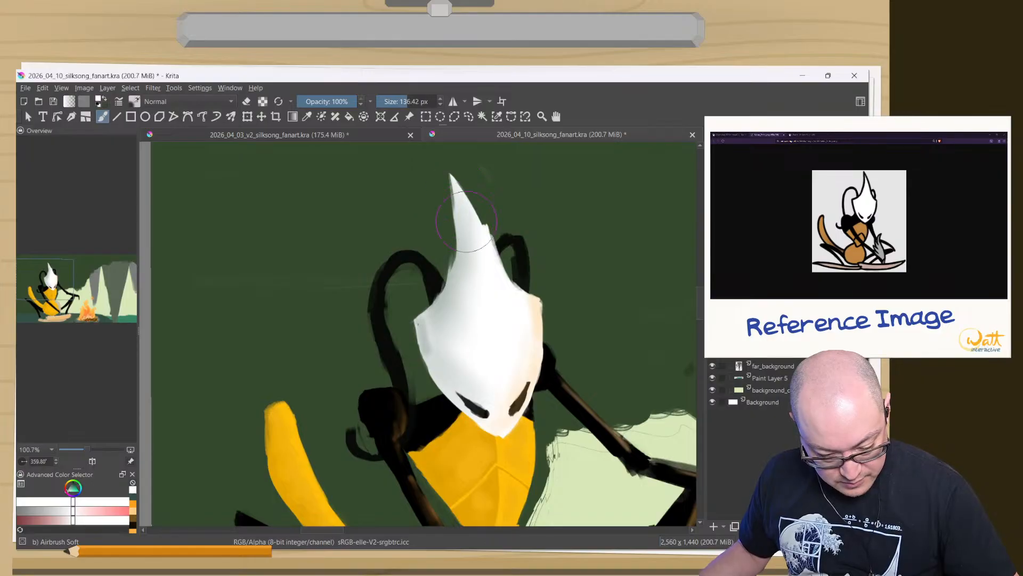
{"action": "mouse_move", "coordinate": [459, 357]}
{"action": "left_mouse_down"}
{"action": "mouse_move", "coordinate": [457, 263]}
{"action": "mouse_move", "coordinate": [473, 279]}
{"action": "left_mouse_up"}
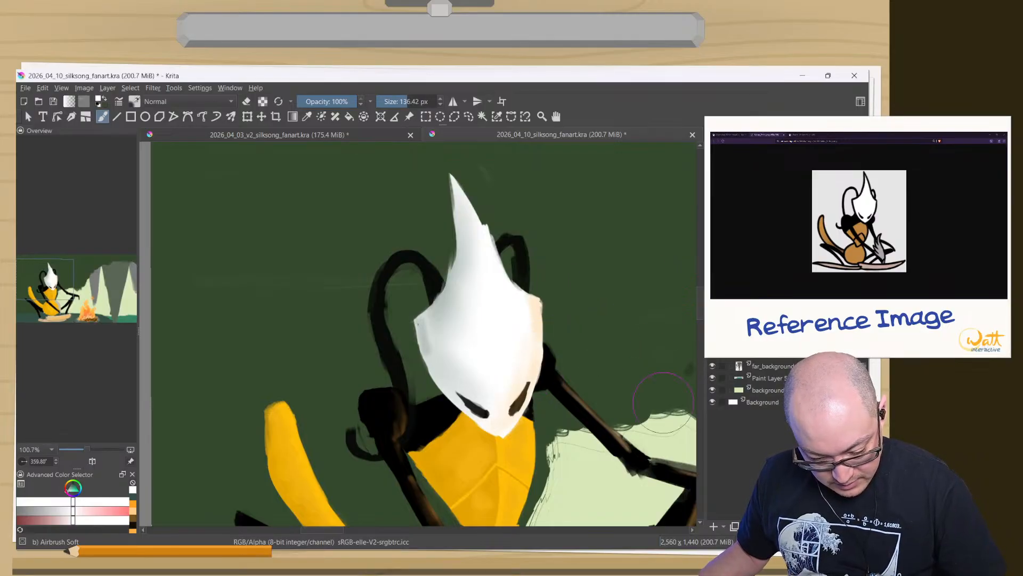
- Sample orange from the campfire, reduce the airbrush to 64.56 px, and spray a faint glow on the mask's forehead nearest the fire
{"action": "left_click_drag", "start_coordinate": [478, 360], "coordinate": [446, 250]}
{"action": "left_click_drag", "start_coordinate": [569, 439], "coordinate": [435, 277]}
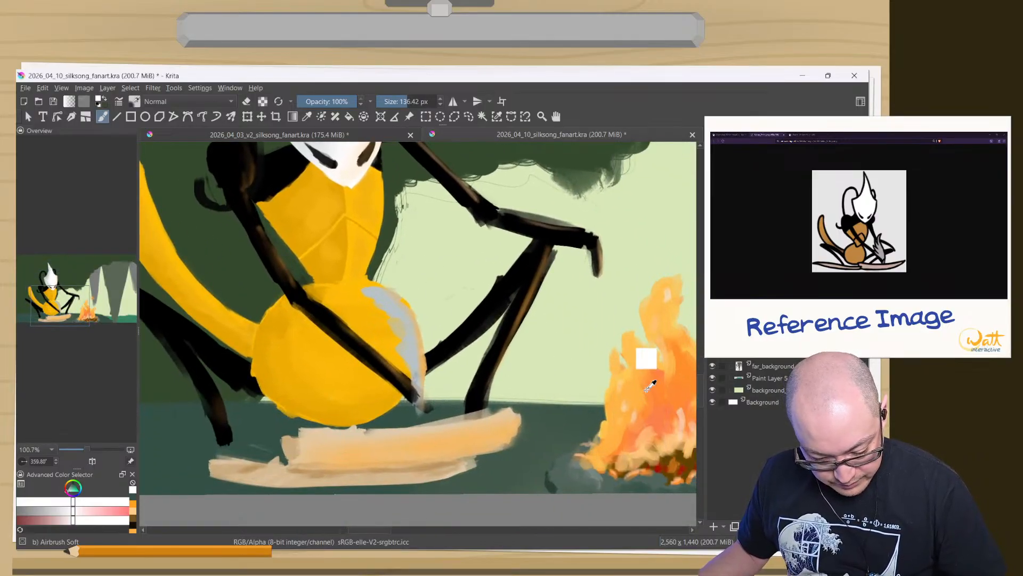
{"action": "left_click", "coordinate": [661, 408], "text": "ctrl"}
{"action": "left_click", "coordinate": [653, 393], "text": "ctrl"}
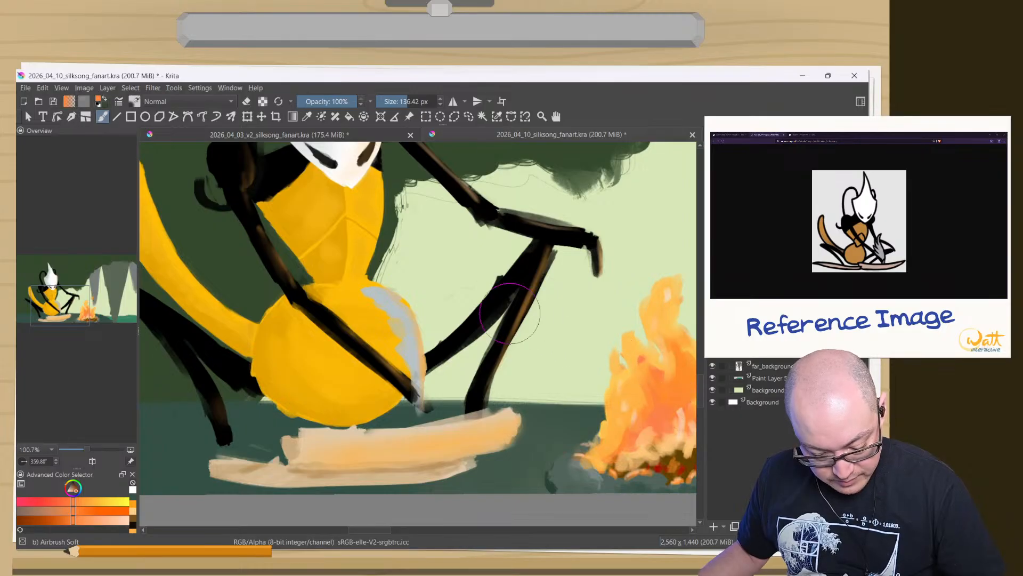
{"action": "left_click_drag", "start_coordinate": [363, 243], "coordinate": [490, 465]}
{"action": "left_click_drag", "start_coordinate": [476, 327], "coordinate": [444, 317]}
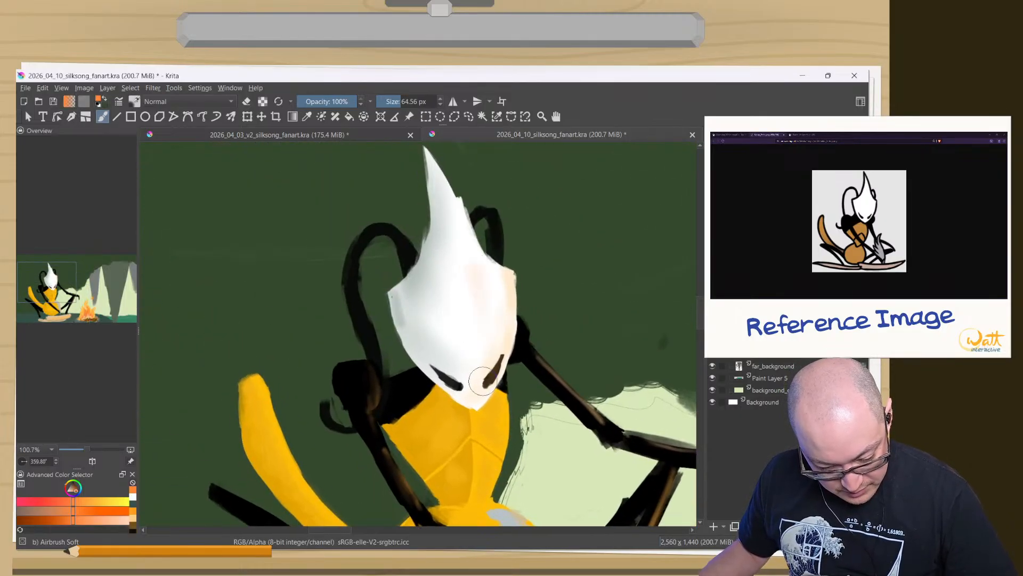
- Choose a lighter yellow-orange, enlarge the airbrush to 91.35 px, and spray a soft glow down the middle of the mask
{"action": "right_click", "coordinate": [404, 299]}
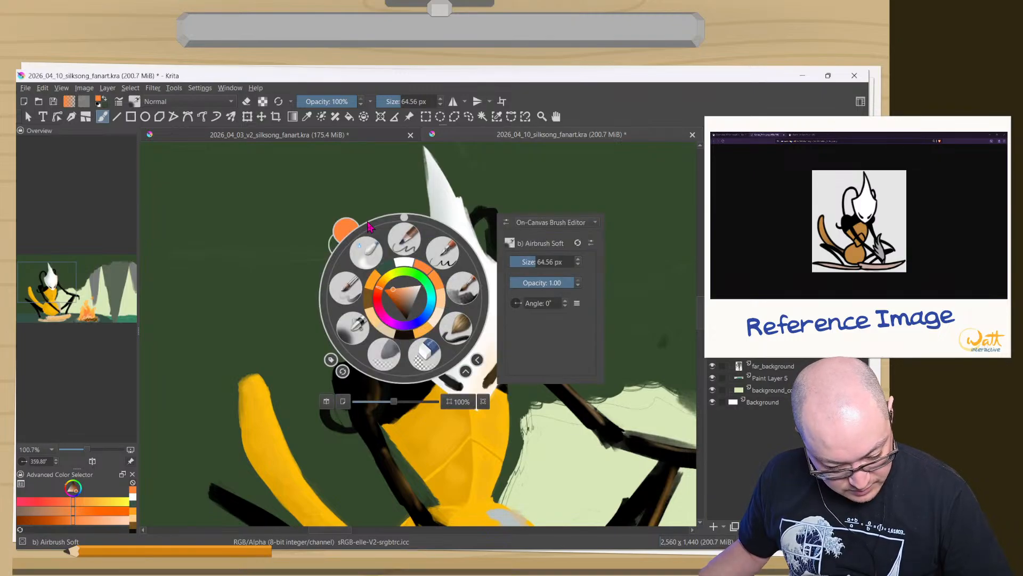
{"action": "left_click", "coordinate": [394, 288]}
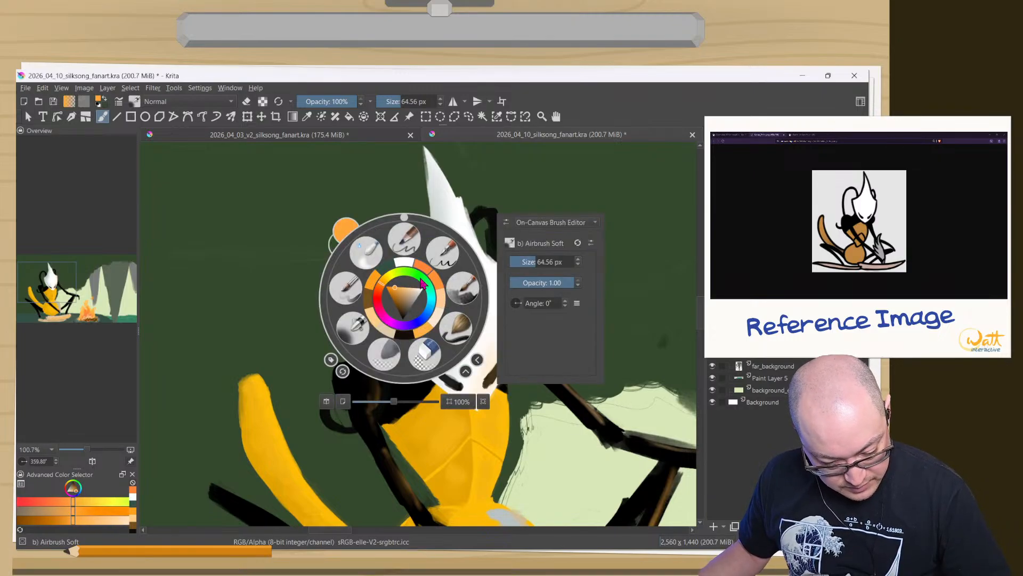
{"action": "left_click", "coordinate": [350, 327]}
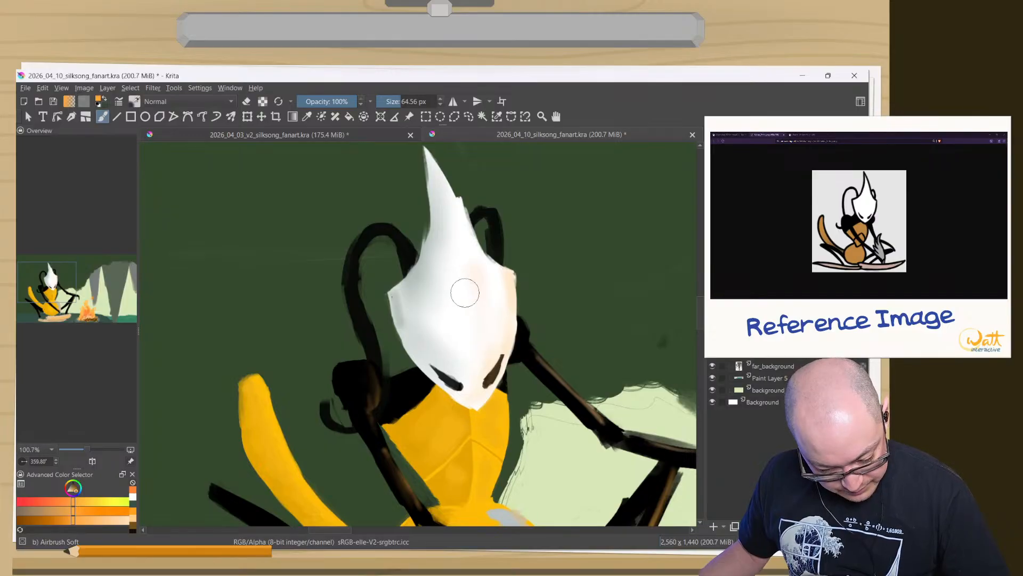
{"action": "key", "text": "bracketright"}
{"action": "left_click_drag", "start_coordinate": [466, 263], "coordinate": [473, 385]}
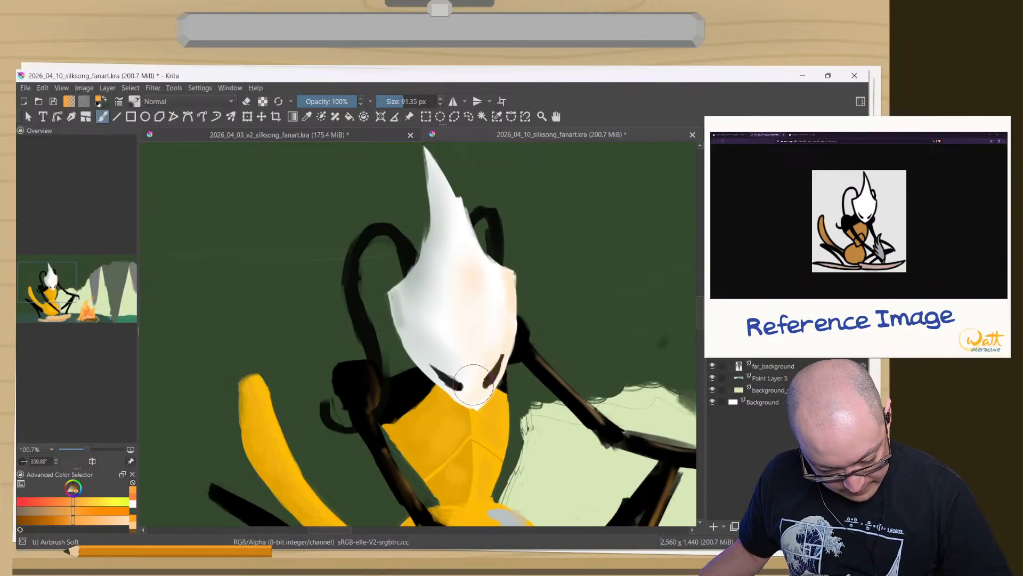
{"action": "mouse_move", "coordinate": [489, 324]}
{"action": "left_mouse_down"}
{"action": "mouse_move", "coordinate": [475, 273]}
{"action": "mouse_move", "coordinate": [463, 288]}
{"action": "mouse_move", "coordinate": [469, 357]}
{"action": "mouse_move", "coordinate": [484, 307]}
{"action": "mouse_move", "coordinate": [477, 276]}
{"action": "left_mouse_up"}
- Reduce the airbrush to 44.61 px, strengthen the orange glow down the mask's centre, and soften it with white sampled from the face
{"action": "key", "text": "bracketleft"}
{"action": "key", "text": "bracketleft"}
{"action": "key", "text": "bracketleft"}
{"action": "key", "text": "bracketleft"}
{"action": "key", "text": "bracketleft"}
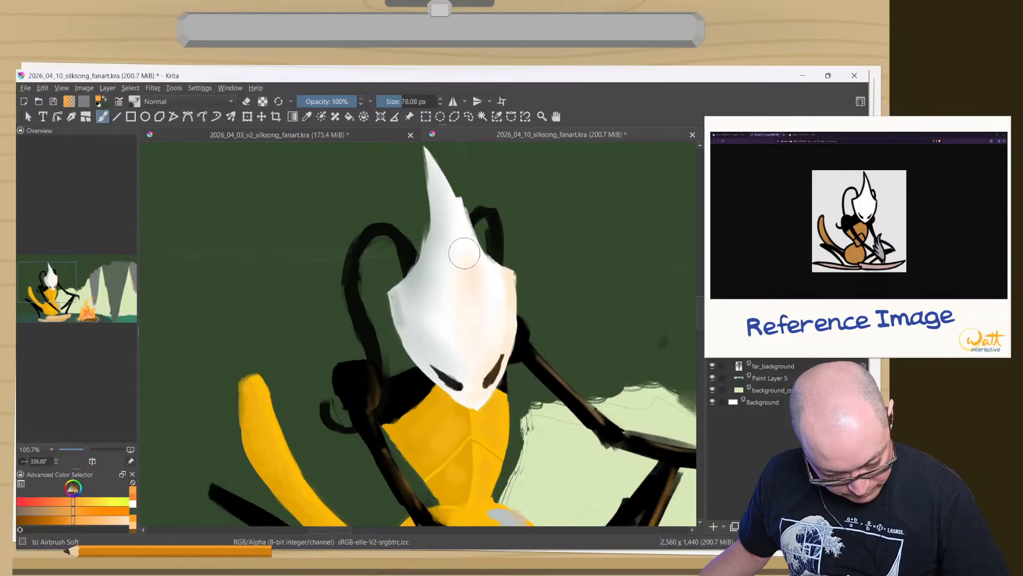
{"action": "key", "text": "bracketleft"}
{"action": "key", "text": "bracketleft"}
{"action": "key", "text": "bracketleft"}
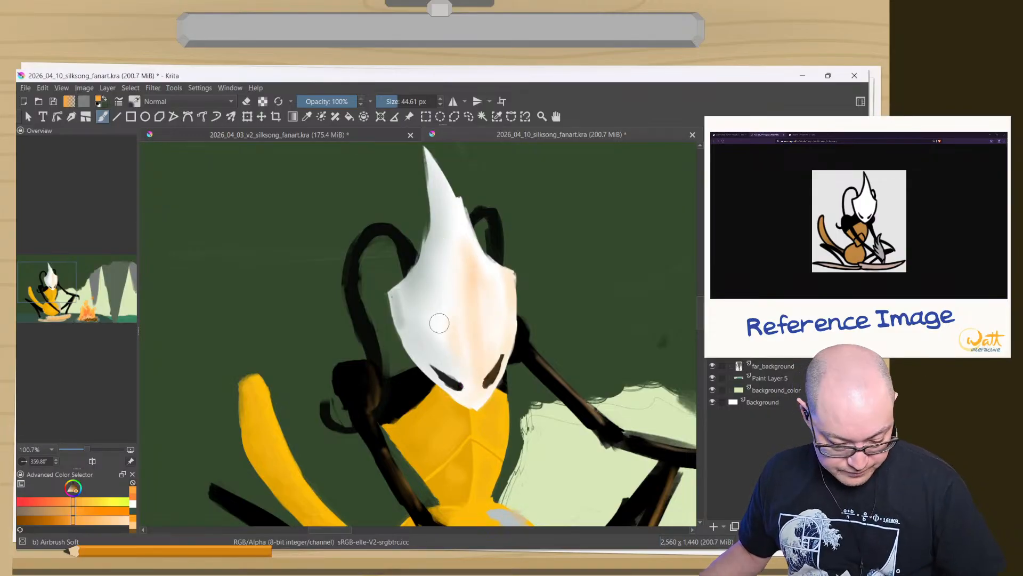
{"action": "left_click", "coordinate": [442, 321], "text": "ctrl"}
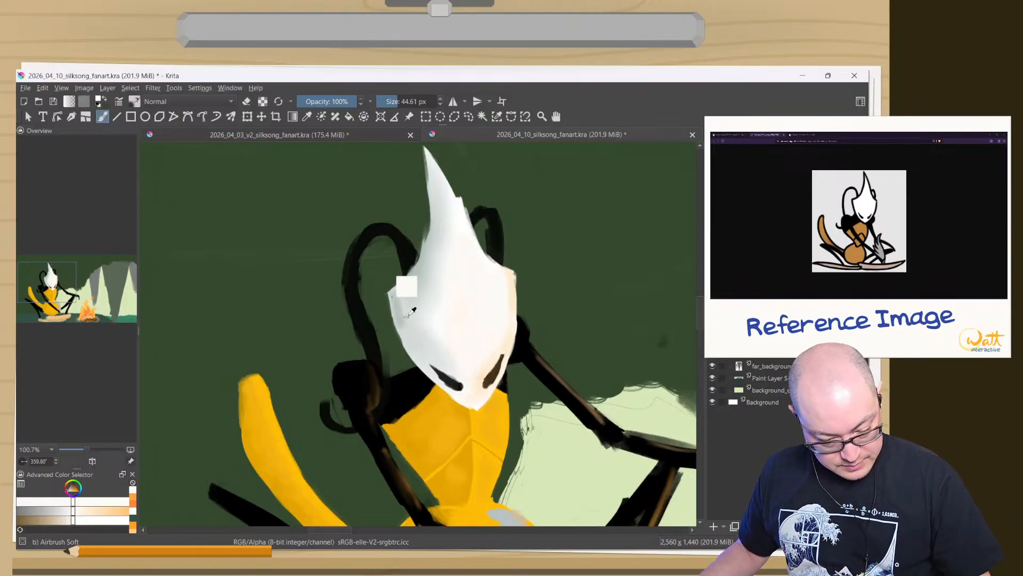
- Blend the mask's shaded side with sampled pale grey and its middle with sampled warm white, enlarging the airbrush to 88.39 px
{"action": "left_click", "coordinate": [418, 296], "text": "ctrl"}
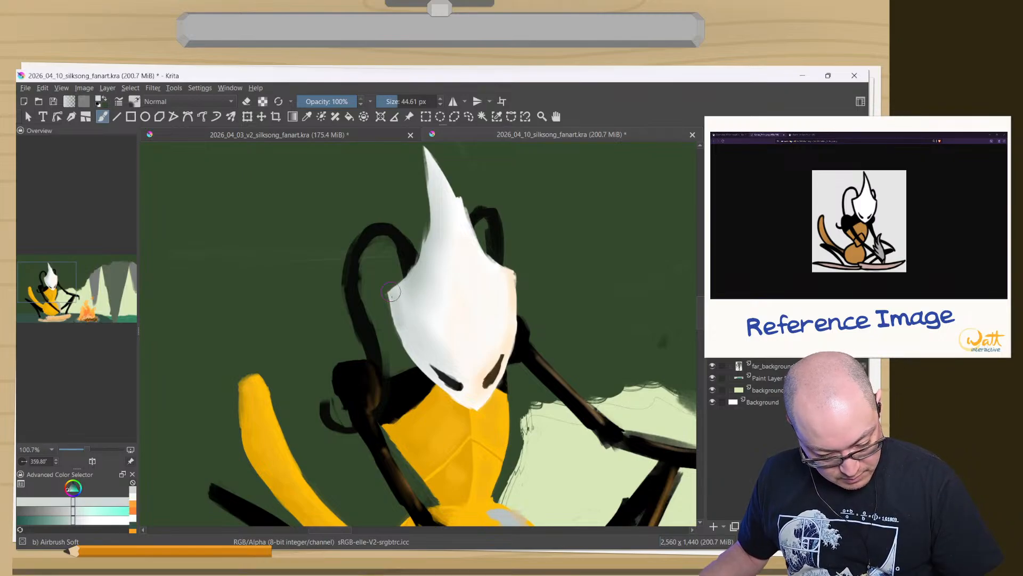
{"action": "mouse_move", "coordinate": [414, 326]}
{"action": "left_mouse_down"}
{"action": "mouse_move", "coordinate": [427, 280]}
{"action": "mouse_move", "coordinate": [414, 282]}
{"action": "mouse_move", "coordinate": [398, 338]}
{"action": "mouse_move", "coordinate": [412, 365]}
{"action": "mouse_move", "coordinate": [393, 286]}
{"action": "mouse_move", "coordinate": [415, 261]}
{"action": "left_mouse_up"}
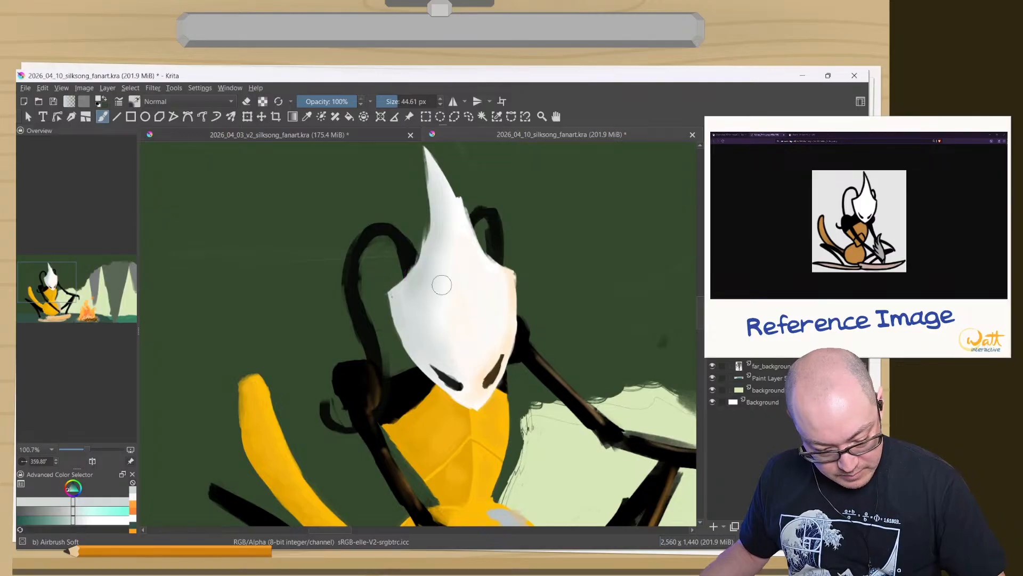
{"action": "left_click", "coordinate": [458, 309], "text": "ctrl"}
{"action": "left_click_drag", "start_coordinate": [464, 327], "coordinate": [440, 312]}
{"action": "left_click_drag", "start_coordinate": [434, 303], "coordinate": [455, 320], "text": "shift"}
{"action": "mouse_move", "coordinate": [455, 334]}
{"action": "left_mouse_down"}
{"action": "mouse_move", "coordinate": [443, 335]}
{"action": "mouse_move", "coordinate": [456, 356]}
{"action": "mouse_move", "coordinate": [443, 271]}
{"action": "mouse_move", "coordinate": [449, 207]}
{"action": "left_mouse_up"}
{"action": "mouse_move", "coordinate": [443, 356]}
{"action": "left_mouse_down"}
{"action": "mouse_move", "coordinate": [438, 291]}
{"action": "mouse_move", "coordinate": [442, 340]}
{"action": "left_mouse_up"}
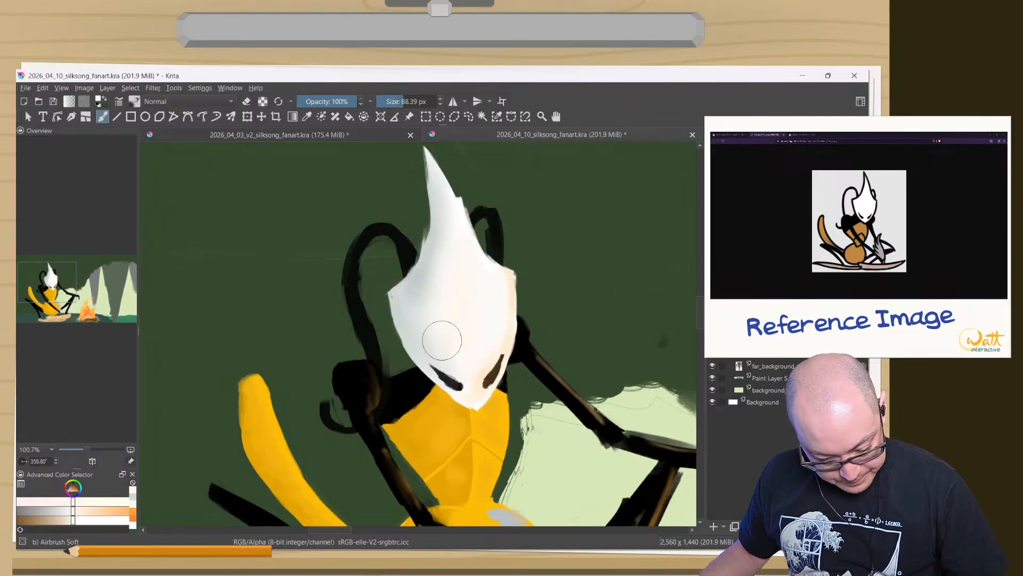
- Switch to the Jazza's Oils - Thick brush at 8.39 px and repaint both mask eyes in a near-black brown
{"action": "scroll", "coordinate": [415, 304], "scroll_direction": "up", "scroll_amount": 4}
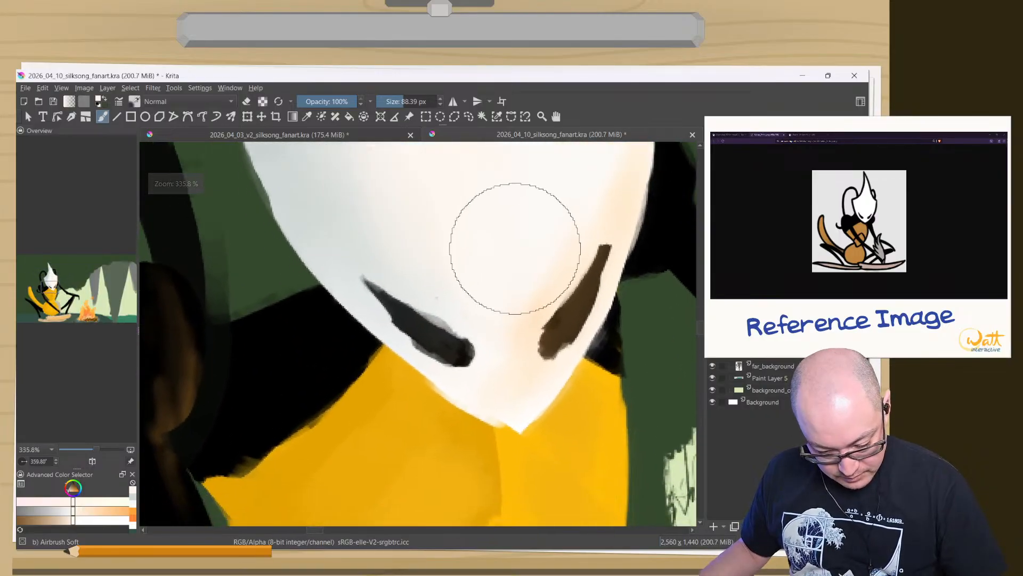
{"action": "right_click", "coordinate": [420, 347]}
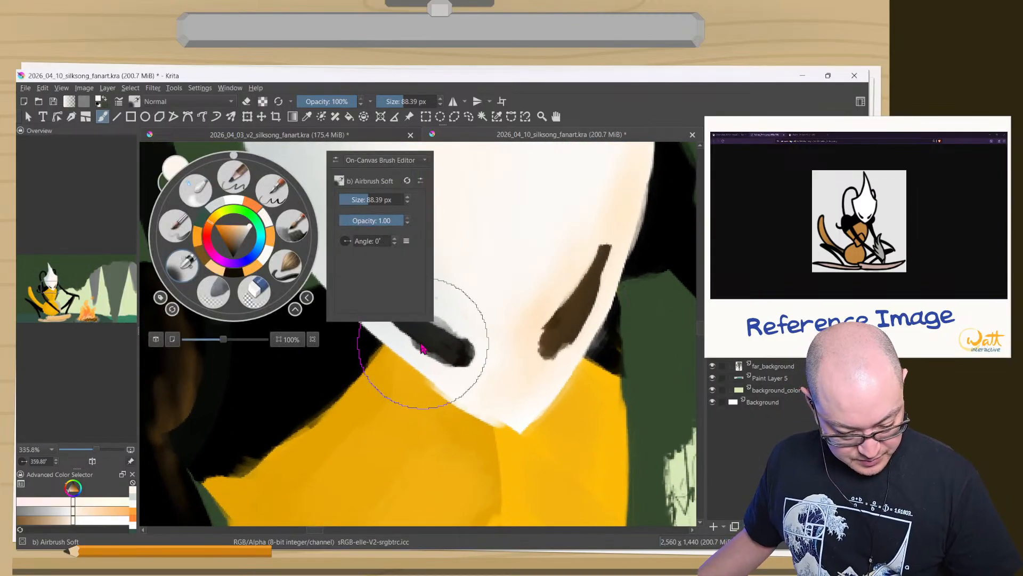
{"action": "left_click", "coordinate": [292, 225]}
{"action": "right_click", "coordinate": [422, 336]}
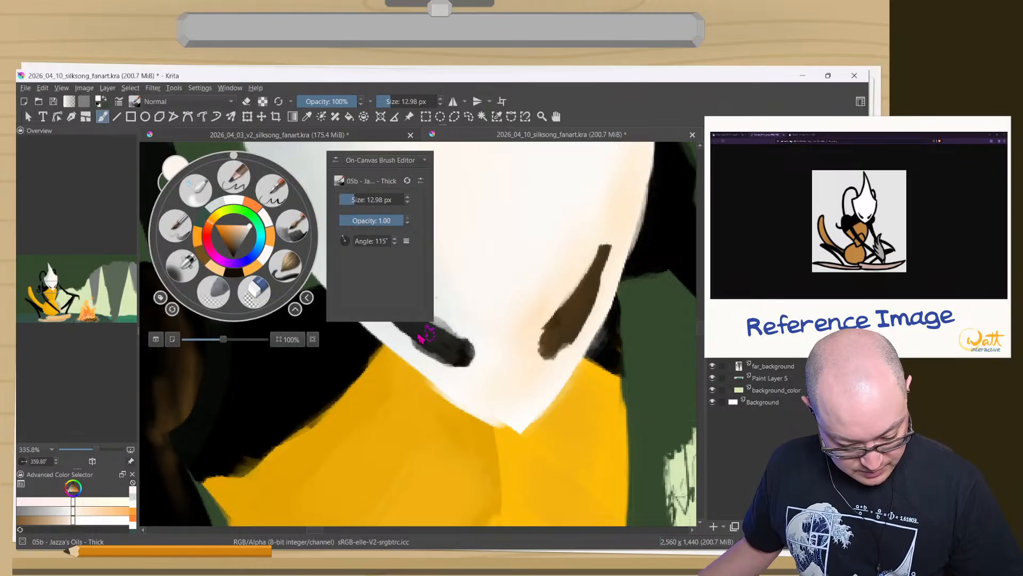
{"action": "left_click", "coordinate": [226, 273]}
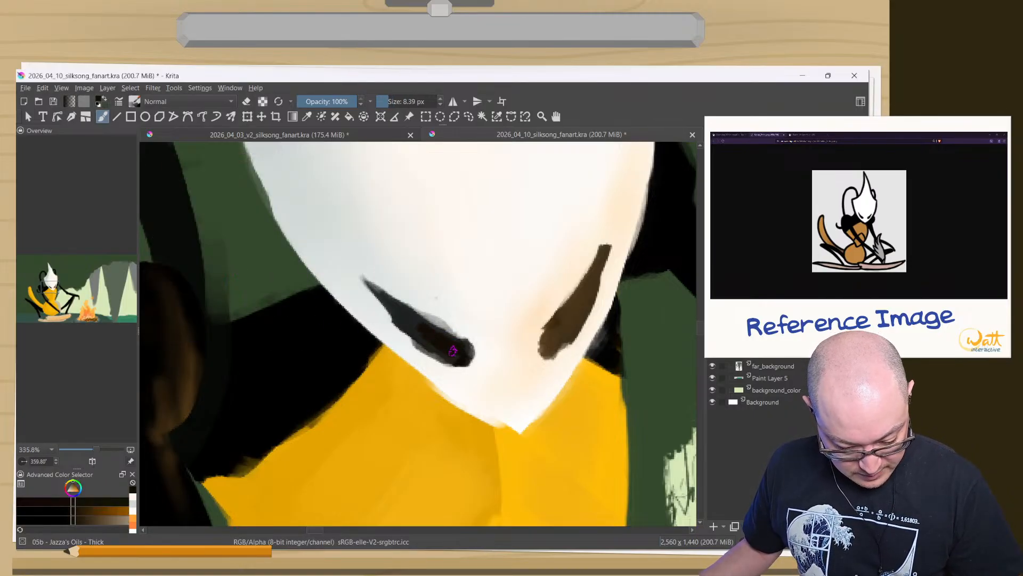
{"action": "left_click_drag", "start_coordinate": [453, 350], "coordinate": [402, 315]}
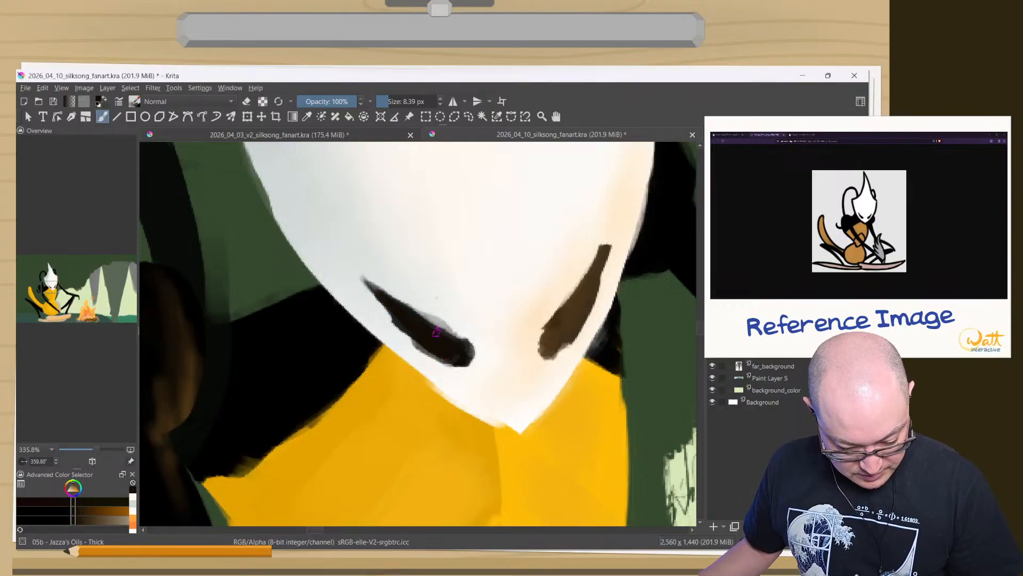
{"action": "mouse_move", "coordinate": [604, 248]}
{"action": "left_mouse_down"}
{"action": "mouse_move", "coordinate": [572, 327]}
{"action": "mouse_move", "coordinate": [578, 322]}
{"action": "mouse_move", "coordinate": [544, 349]}
{"action": "mouse_move", "coordinate": [588, 281]}
{"action": "left_mouse_up"}
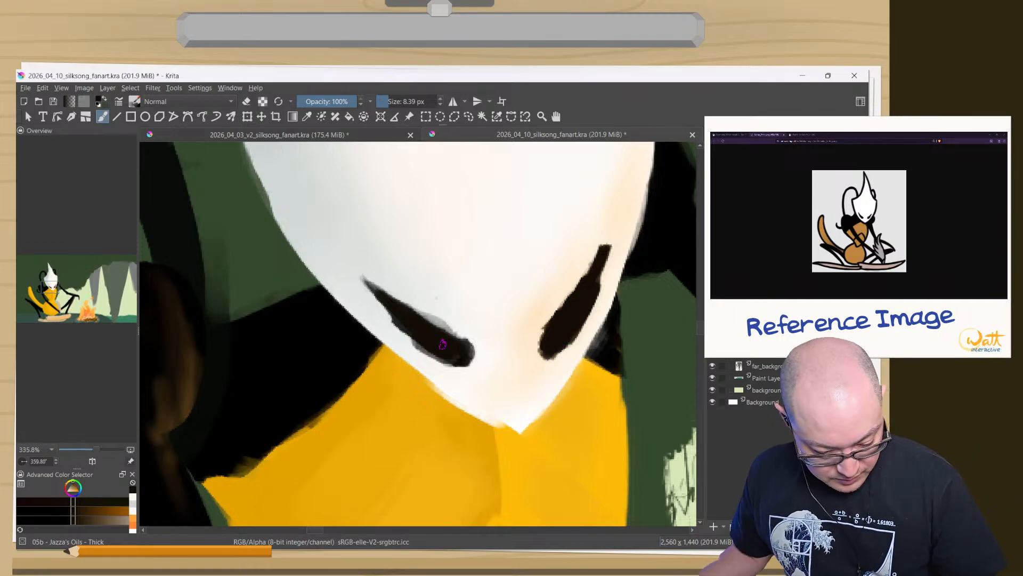
- Sample orange from the campfire, reduce the brush to 5.93 px, and paint a glowing rim along the upper edge of both eyes
{"action": "left_click_drag", "start_coordinate": [504, 377], "coordinate": [326, 249]}
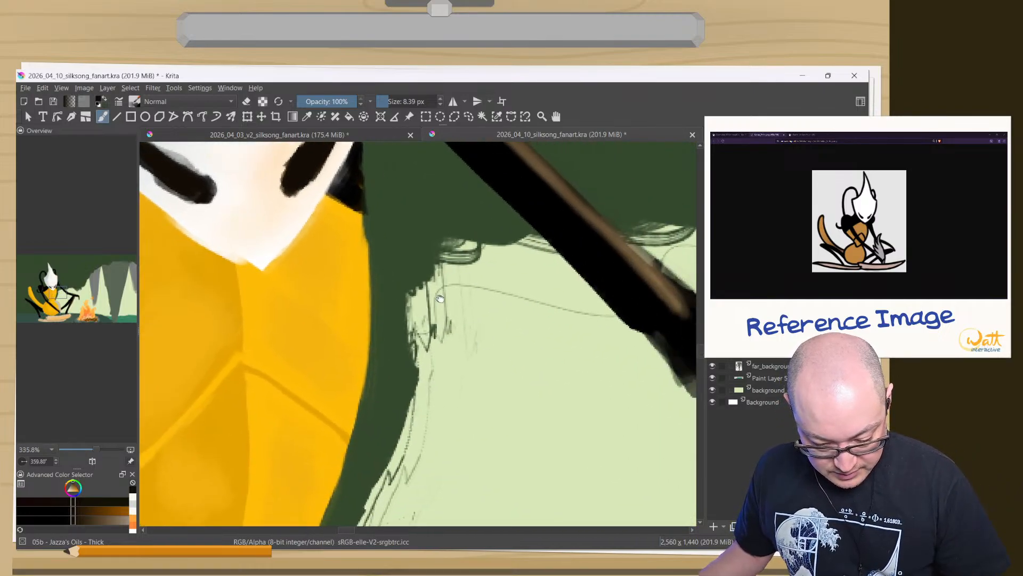
{"action": "left_click_drag", "start_coordinate": [461, 305], "coordinate": [659, 441]}
{"action": "left_click_drag", "start_coordinate": [546, 351], "coordinate": [493, 284]}
{"action": "left_click", "coordinate": [659, 413], "text": "ctrl"}
{"action": "left_click", "coordinate": [664, 394], "text": "ctrl"}
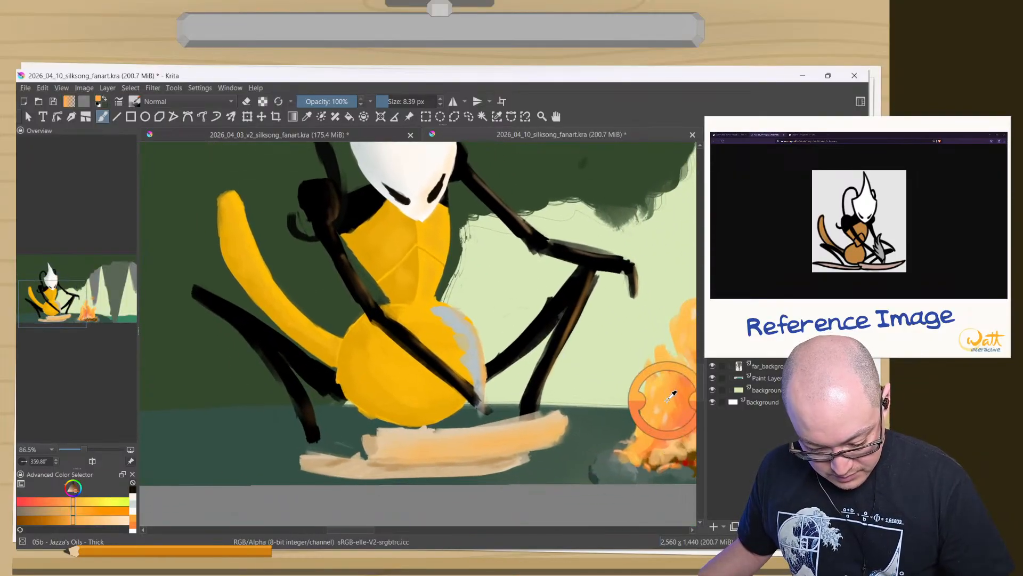
{"action": "mouse_move", "coordinate": [430, 203]}
{"action": "left_mouse_down"}
{"action": "mouse_move", "coordinate": [429, 151]}
{"action": "mouse_move", "coordinate": [430, 181]}
{"action": "mouse_move", "coordinate": [501, 361]}
{"action": "left_mouse_up"}
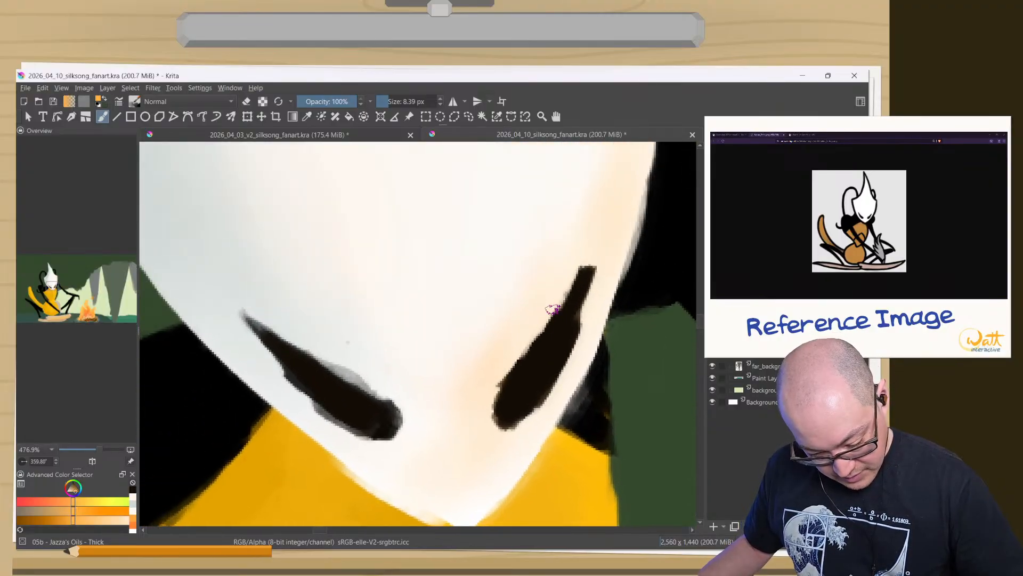
{"action": "mouse_move", "coordinate": [546, 330]}
{"action": "left_mouse_down"}
{"action": "mouse_move", "coordinate": [494, 403]}
{"action": "mouse_move", "coordinate": [564, 299]}
{"action": "mouse_move", "coordinate": [534, 344]}
{"action": "mouse_move", "coordinate": [555, 311]}
{"action": "left_mouse_up"}
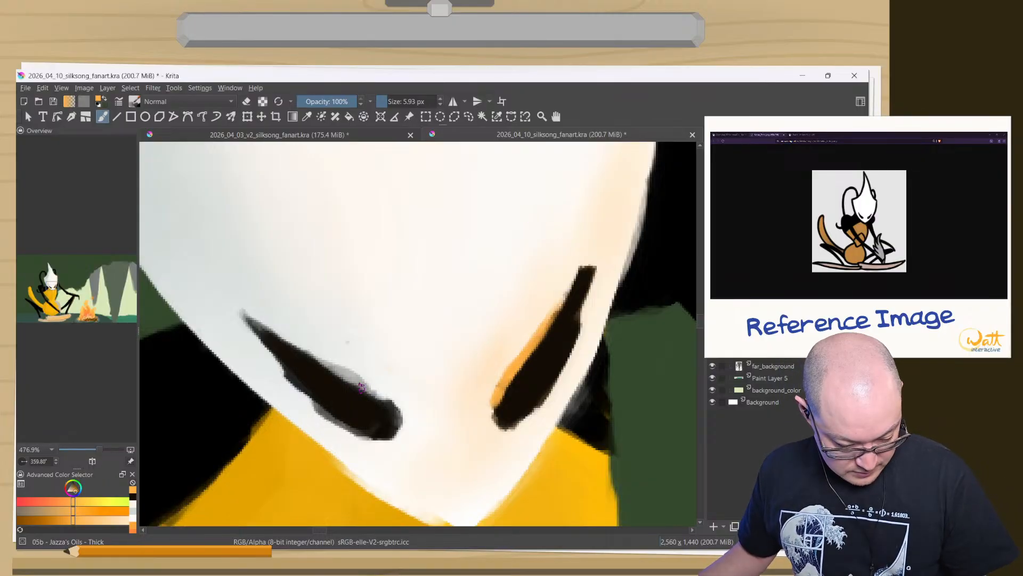
{"action": "left_click_drag", "start_coordinate": [387, 399], "coordinate": [287, 342]}
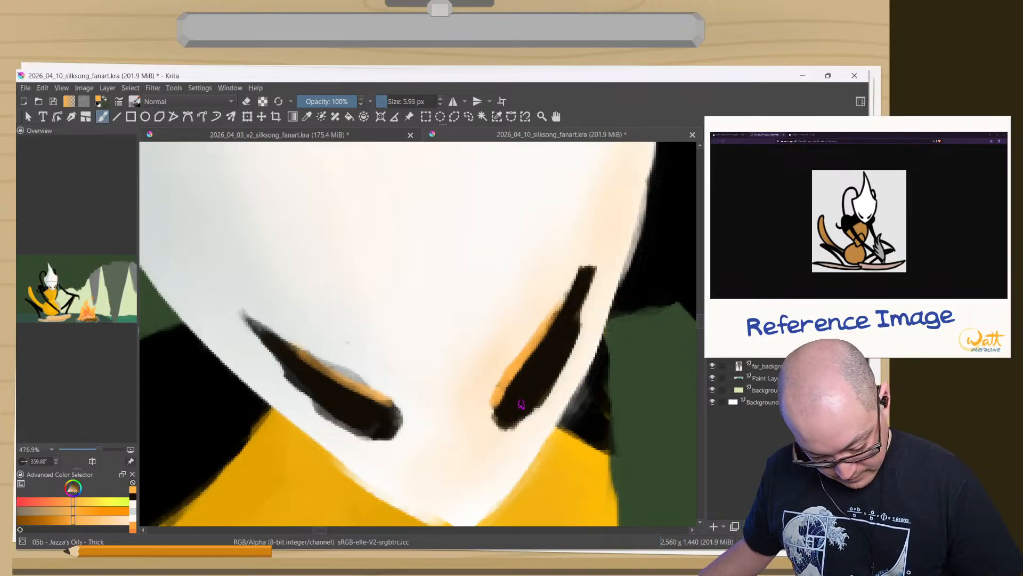
- Sharpen the fire-side eye with sampled near-black, and clean the outlines of both eyes with pale tones sampled from the mask
{"action": "left_click", "coordinate": [531, 402], "text": "ctrl"}
{"action": "left_click_drag", "start_coordinate": [537, 404], "coordinate": [512, 428]}
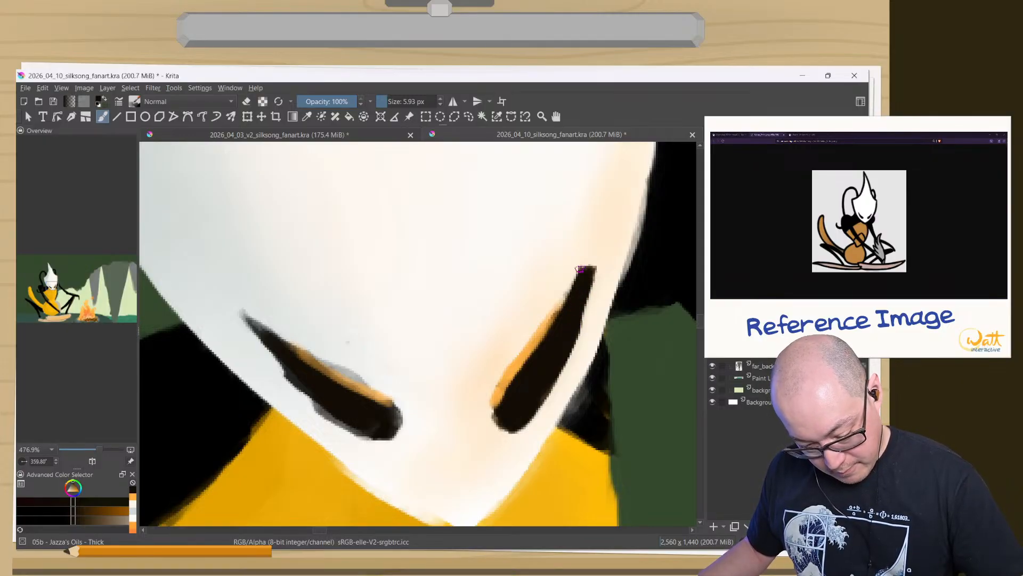
{"action": "left_click", "coordinate": [586, 246], "text": "ctrl"}
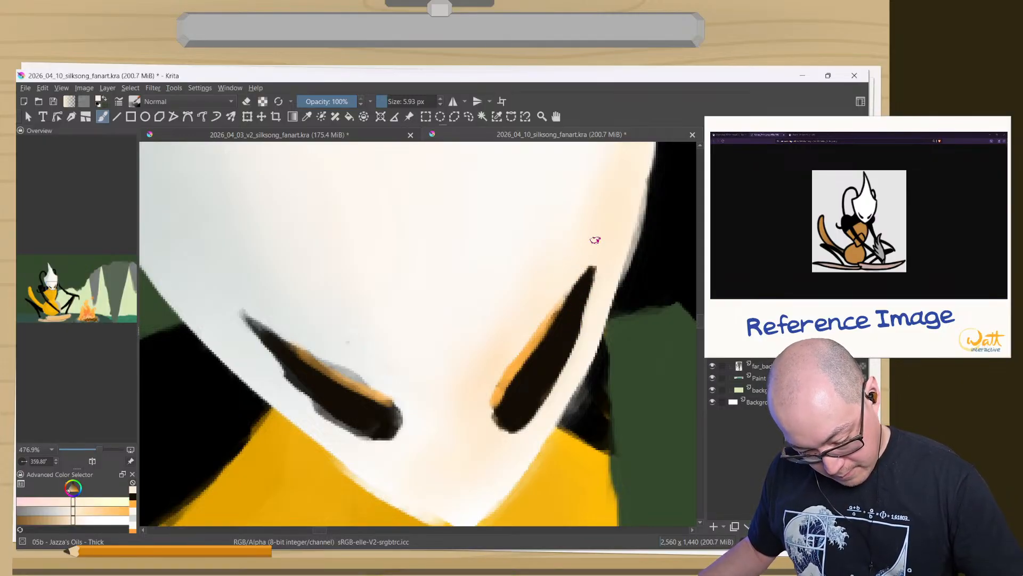
{"action": "left_click", "coordinate": [350, 317], "text": "ctrl"}
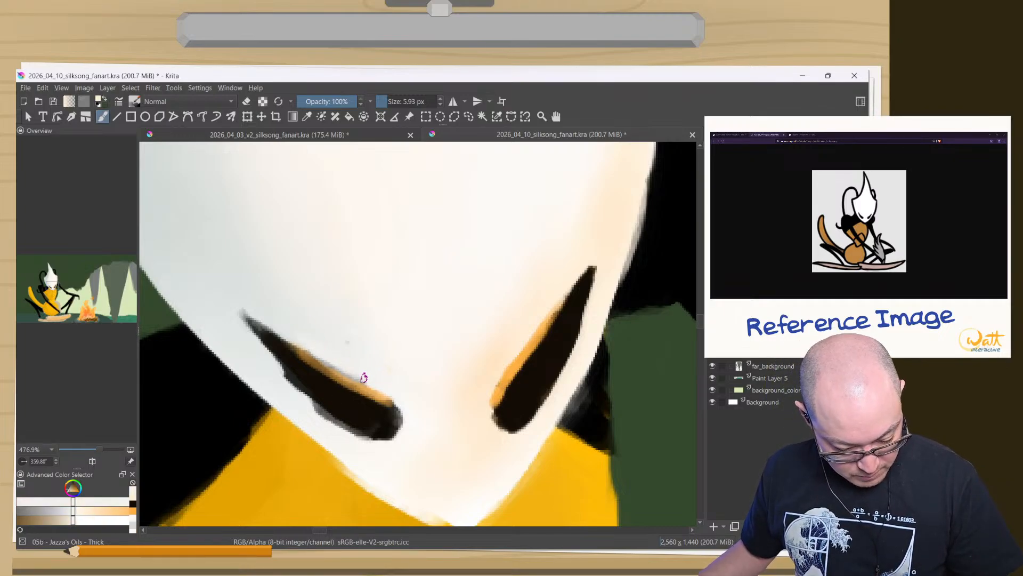
{"action": "mouse_move", "coordinate": [243, 317]}
{"action": "left_mouse_down"}
{"action": "mouse_move", "coordinate": [266, 364]}
{"action": "mouse_move", "coordinate": [373, 448]}
{"action": "left_mouse_up"}
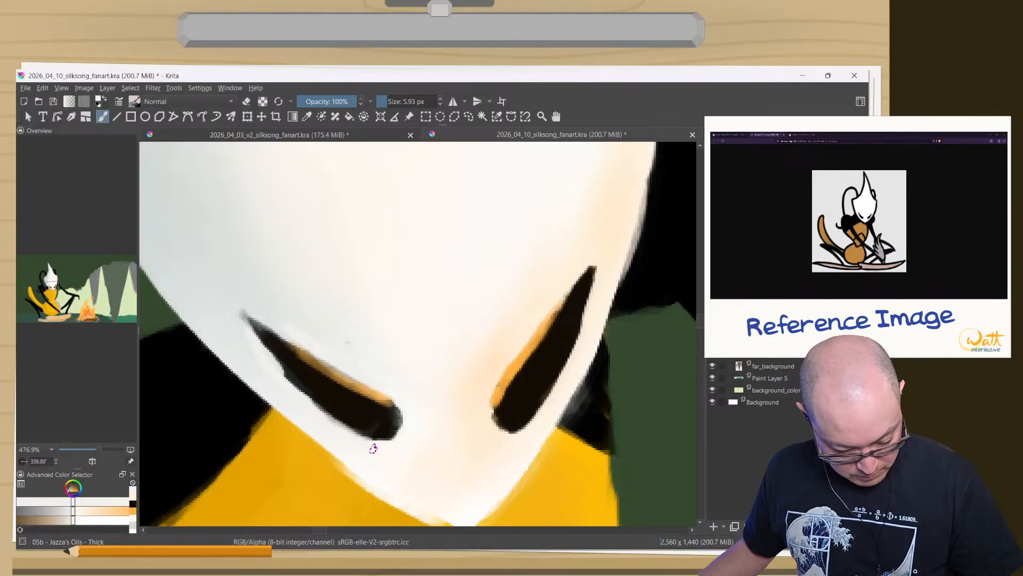
- Examine the shaded figure against the background and campfire at the scale of the whole scene
{"action": "scroll", "coordinate": [434, 422], "scroll_direction": "down", "scroll_amount": 4}
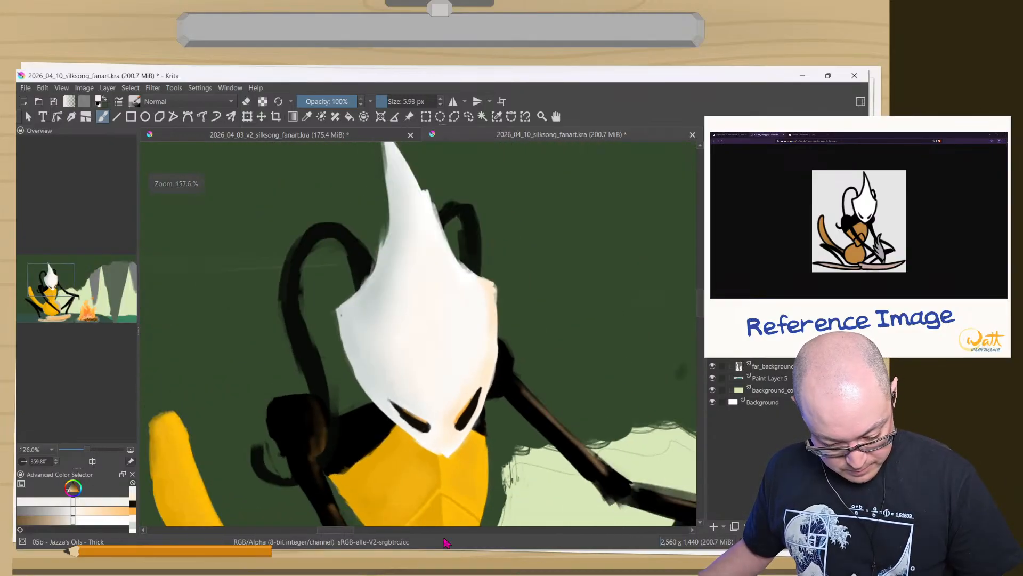
{"action": "scroll", "coordinate": [399, 351], "scroll_direction": "down", "scroll_amount": 3}
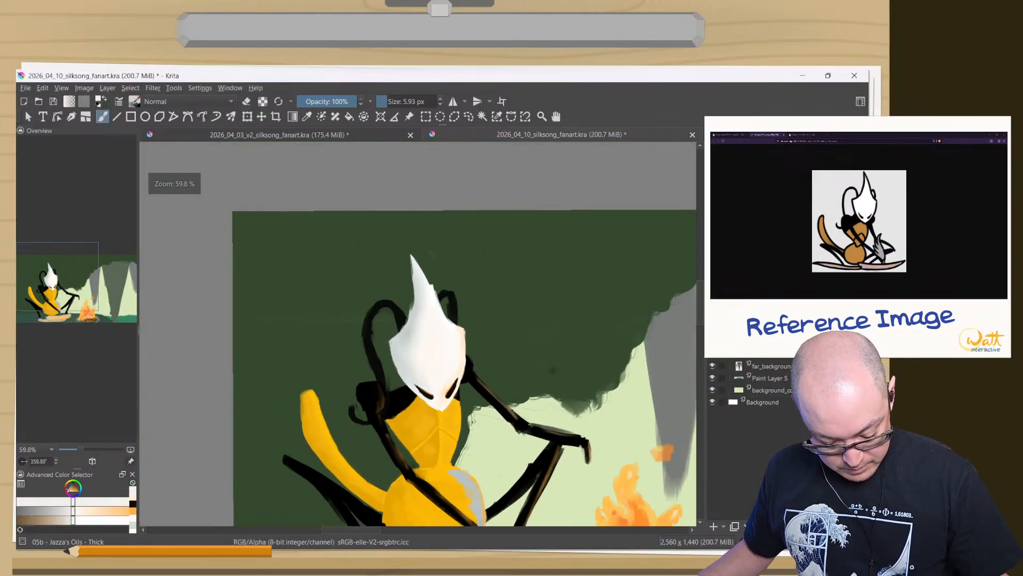
{"action": "left_click_drag", "start_coordinate": [433, 428], "coordinate": [457, 278]}
{"action": "left_click_drag", "start_coordinate": [427, 354], "coordinate": [433, 412]}
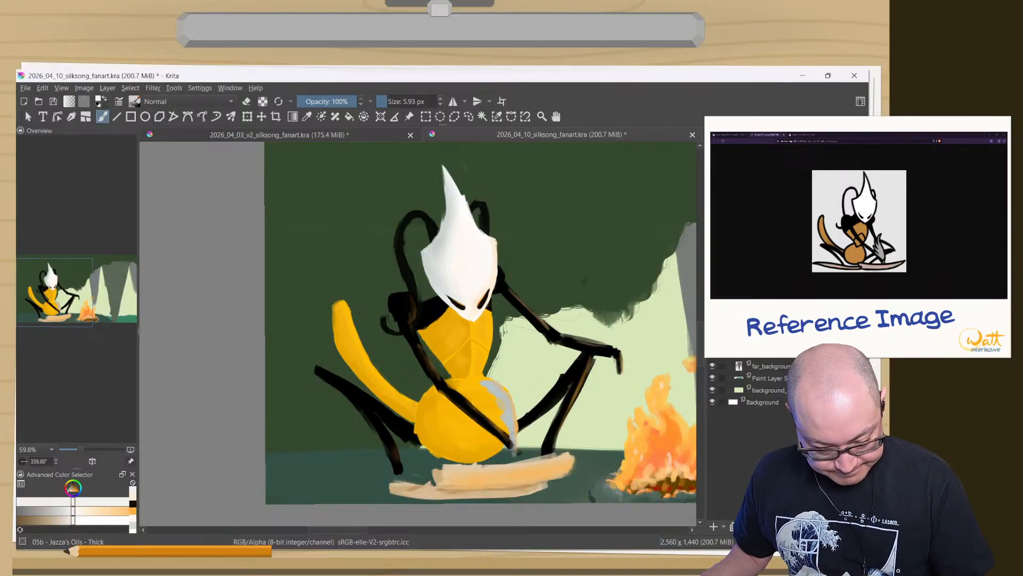
{"action": "left_click_drag", "start_coordinate": [424, 300], "coordinate": [374, 374]}
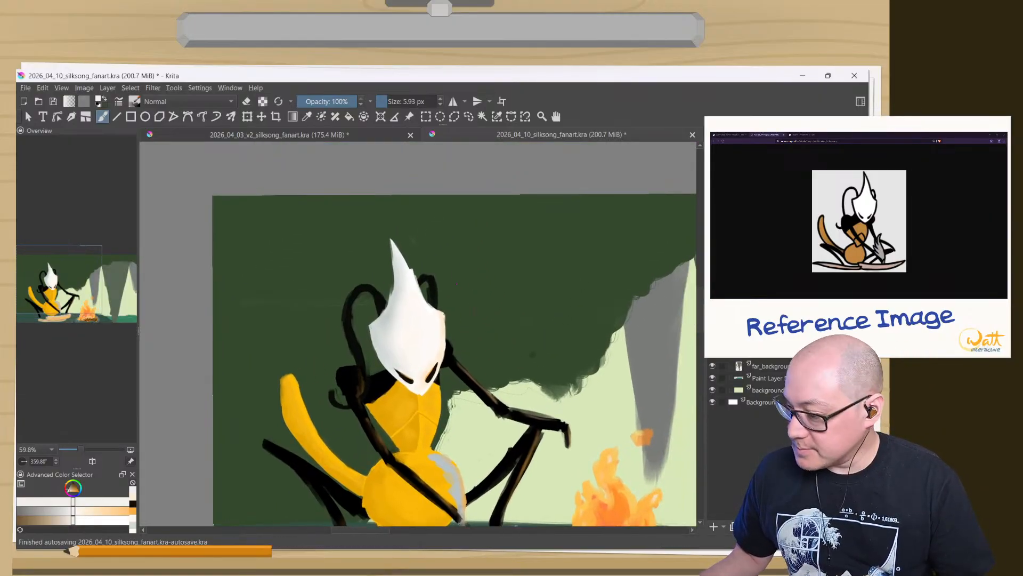
{"action": "left_click_drag", "start_coordinate": [315, 360], "coordinate": [242, 251]}
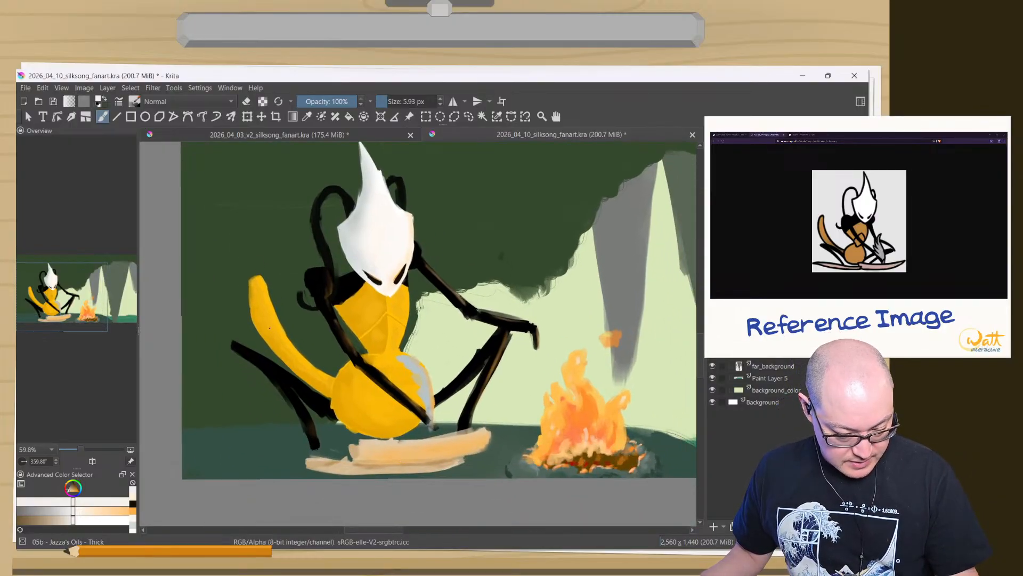
{"action": "left_click_drag", "start_coordinate": [412, 376], "coordinate": [328, 416]}
{"action": "left_click_drag", "start_coordinate": [511, 311], "coordinate": [486, 288]}
- Sample the background green, pick a darker green, enlarge the brush to 338.14 px, and paint over the background's upper corner behind the character
{"action": "left_click", "coordinate": [409, 224], "text": "ctrl"}
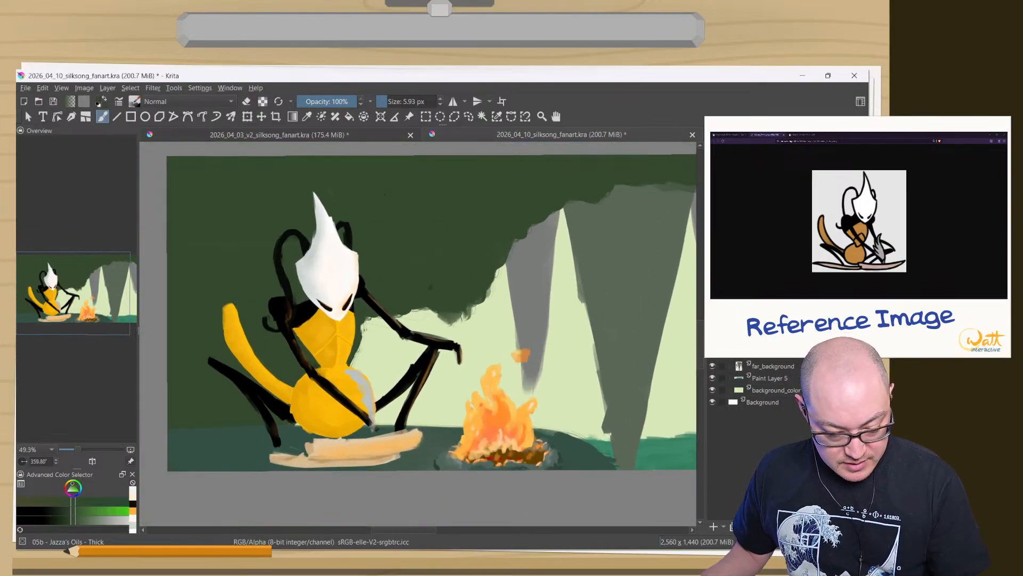
{"action": "right_click", "coordinate": [363, 236]}
{"action": "left_click", "coordinate": [422, 226]}
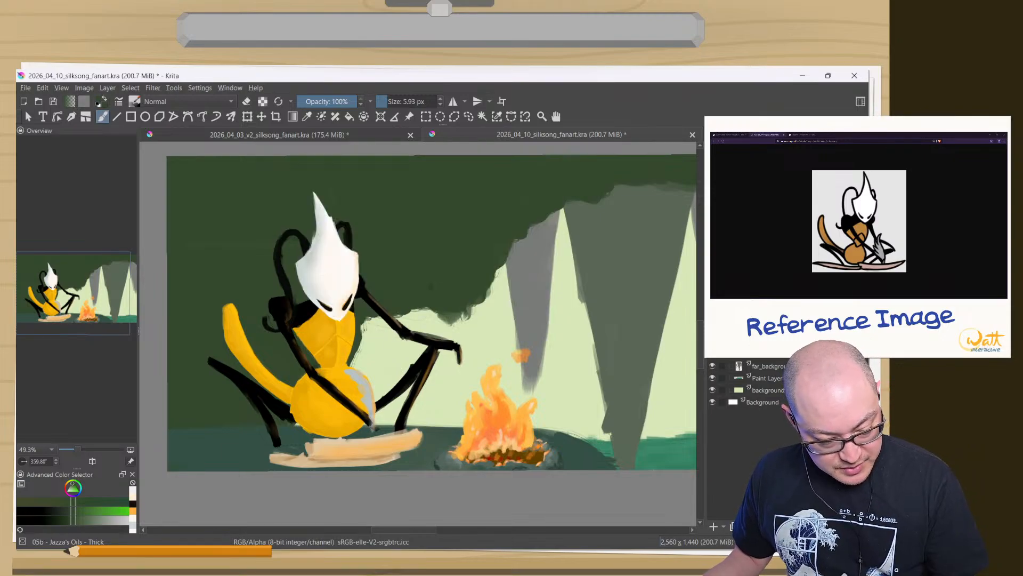
{"action": "right_click", "coordinate": [317, 239]}
{"action": "left_click_drag", "start_coordinate": [311, 242], "coordinate": [300, 240]}
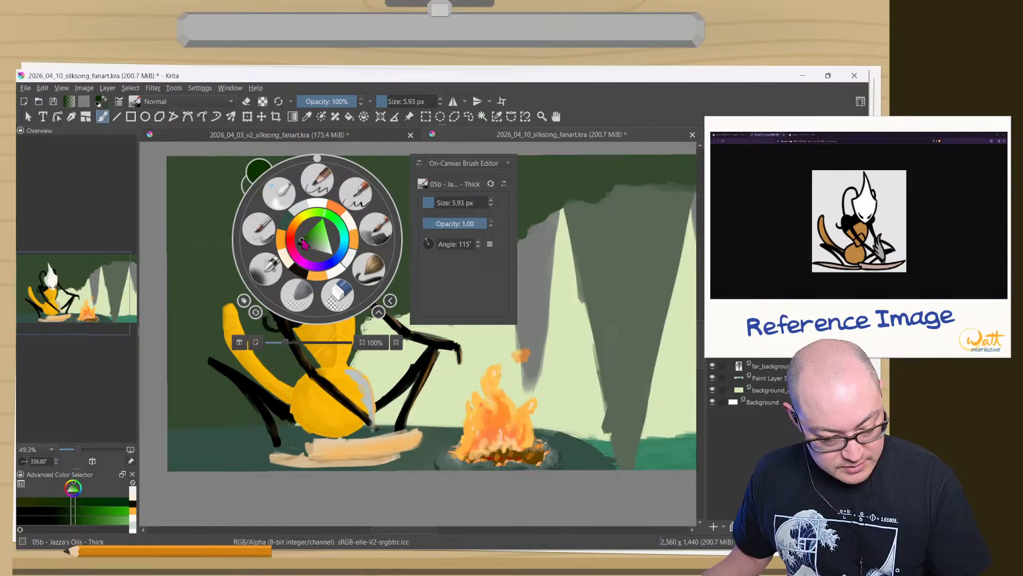
{"action": "left_click", "coordinate": [397, 252]}
{"action": "left_click_drag", "start_coordinate": [394, 231], "coordinate": [487, 262], "text": "shift"}
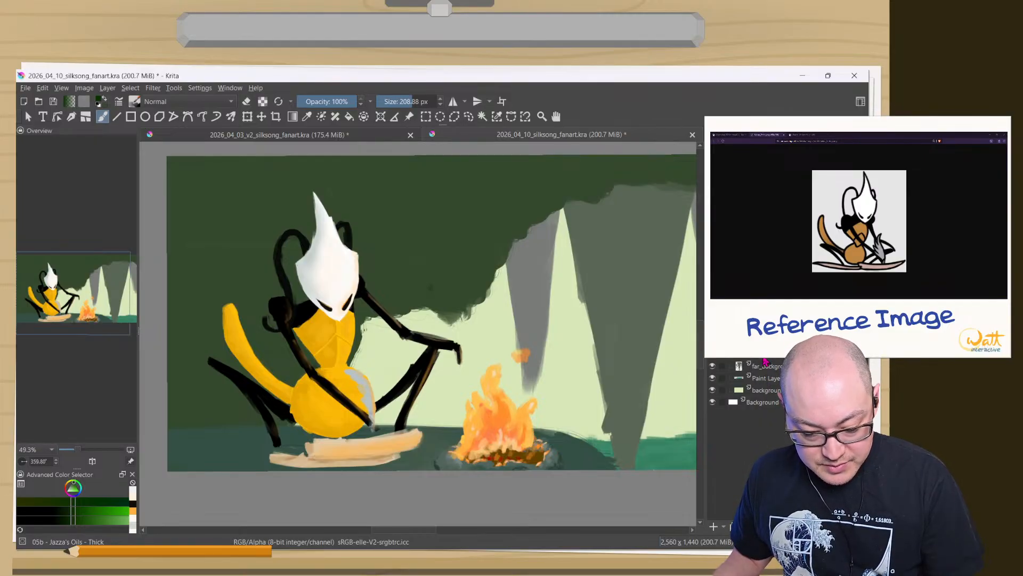
{"action": "mouse_move", "coordinate": [447, 181]}
{"action": "left_mouse_down"}
{"action": "mouse_move", "coordinate": [408, 166]}
{"action": "mouse_move", "coordinate": [203, 161]}
{"action": "mouse_move", "coordinate": [157, 171]}
{"action": "left_mouse_up"}
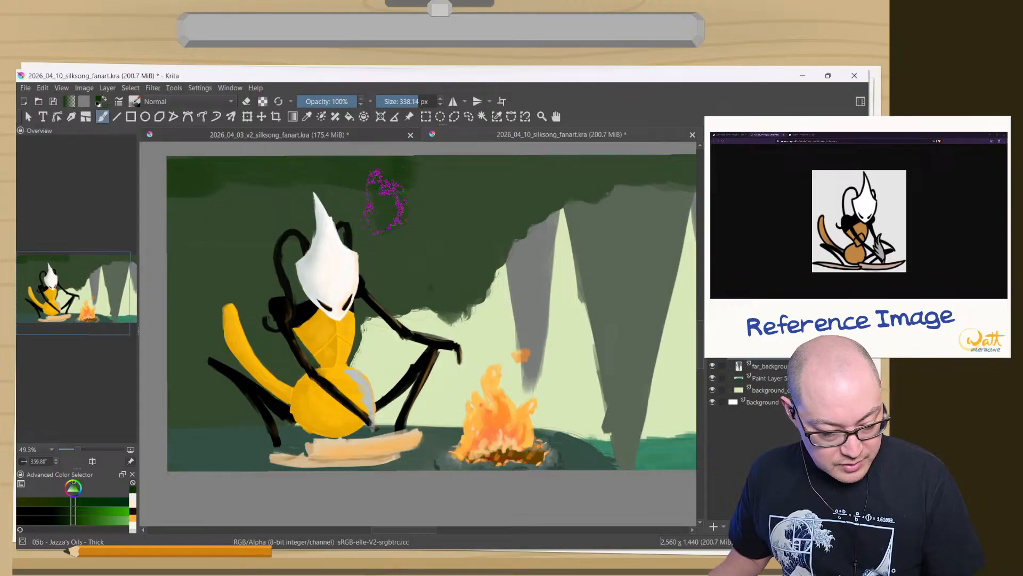
- Paint dark green across the remaining background mass around the character and toward the cave opening, reducing the brush to 273.26 px
{"action": "mouse_move", "coordinate": [385, 201]}
{"action": "left_mouse_down"}
{"action": "mouse_move", "coordinate": [214, 194]}
{"action": "mouse_move", "coordinate": [400, 201]}
{"action": "mouse_move", "coordinate": [200, 258]}
{"action": "mouse_move", "coordinate": [233, 279]}
{"action": "mouse_move", "coordinate": [206, 291]}
{"action": "mouse_move", "coordinate": [217, 302]}
{"action": "mouse_move", "coordinate": [175, 370]}
{"action": "mouse_move", "coordinate": [205, 369]}
{"action": "mouse_move", "coordinate": [178, 375]}
{"action": "mouse_move", "coordinate": [163, 393]}
{"action": "mouse_move", "coordinate": [201, 400]}
{"action": "left_mouse_up"}
{"action": "left_click_drag", "start_coordinate": [461, 187], "coordinate": [456, 187]}
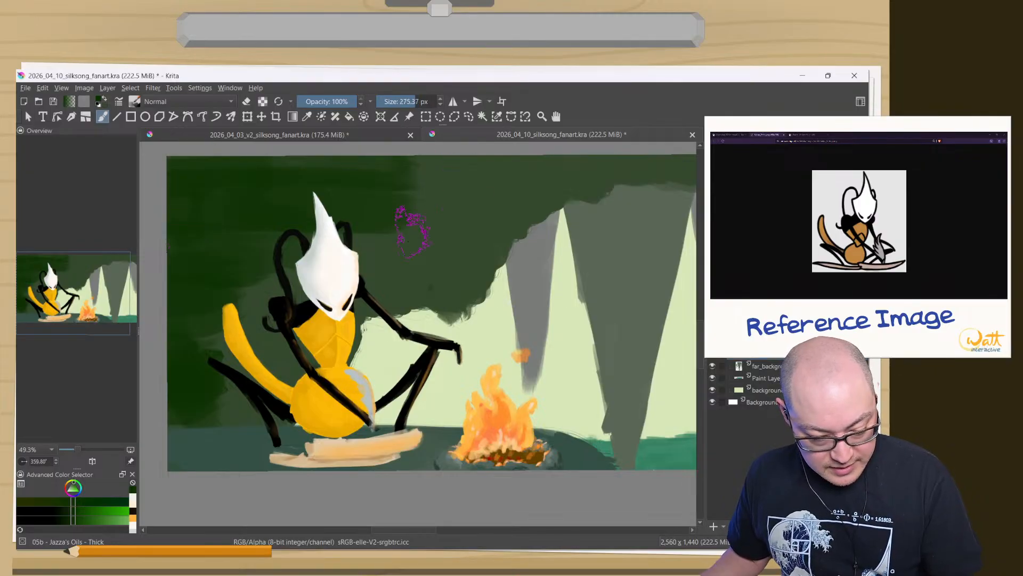
{"action": "mouse_move", "coordinate": [413, 232]}
{"action": "left_mouse_down"}
{"action": "mouse_move", "coordinate": [460, 257]}
{"action": "mouse_move", "coordinate": [408, 244]}
{"action": "mouse_move", "coordinate": [384, 257]}
{"action": "mouse_move", "coordinate": [358, 241]}
{"action": "mouse_move", "coordinate": [455, 201]}
{"action": "mouse_move", "coordinate": [425, 172]}
{"action": "mouse_move", "coordinate": [414, 214]}
{"action": "mouse_move", "coordinate": [554, 164]}
{"action": "mouse_move", "coordinate": [620, 164]}
{"action": "mouse_move", "coordinate": [476, 185]}
{"action": "left_mouse_up"}
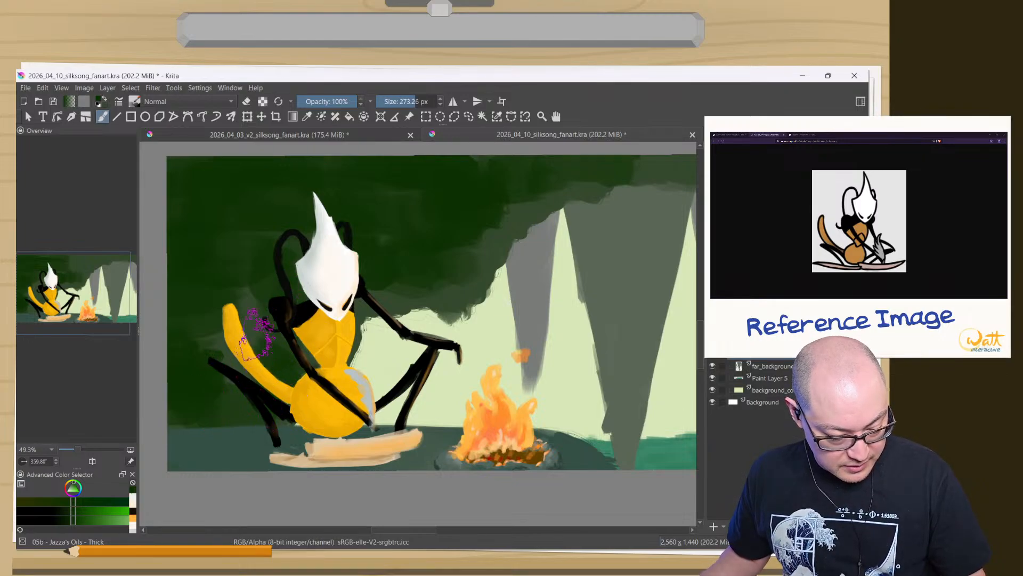
- Sample the muted green near the cave opening, reduce the brush to 191.35 px, and paint over the background's lower corner behind the character
{"action": "left_click", "coordinate": [504, 260], "text": "ctrl"}
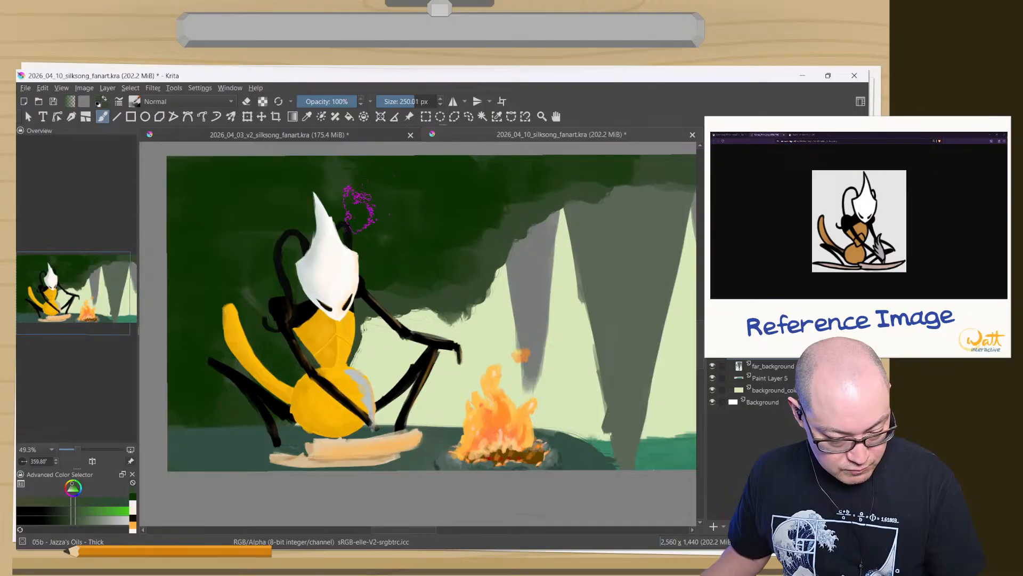
{"action": "key", "text": "bracketleft"}
{"action": "key", "text": "bracketleft"}
{"action": "key", "text": "bracketleft"}
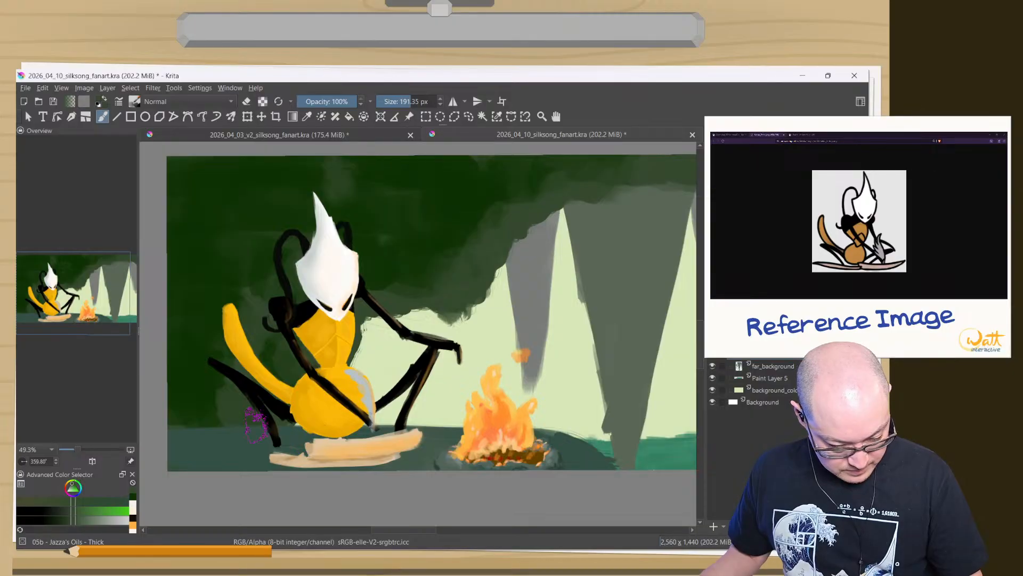
{"action": "left_click_drag", "start_coordinate": [212, 426], "coordinate": [175, 422]}
- Sample the background green, pick a slightly greyer tone, and vary the dark area around the character with a brush of about 133 px
{"action": "left_click", "coordinate": [191, 391], "text": "ctrl"}
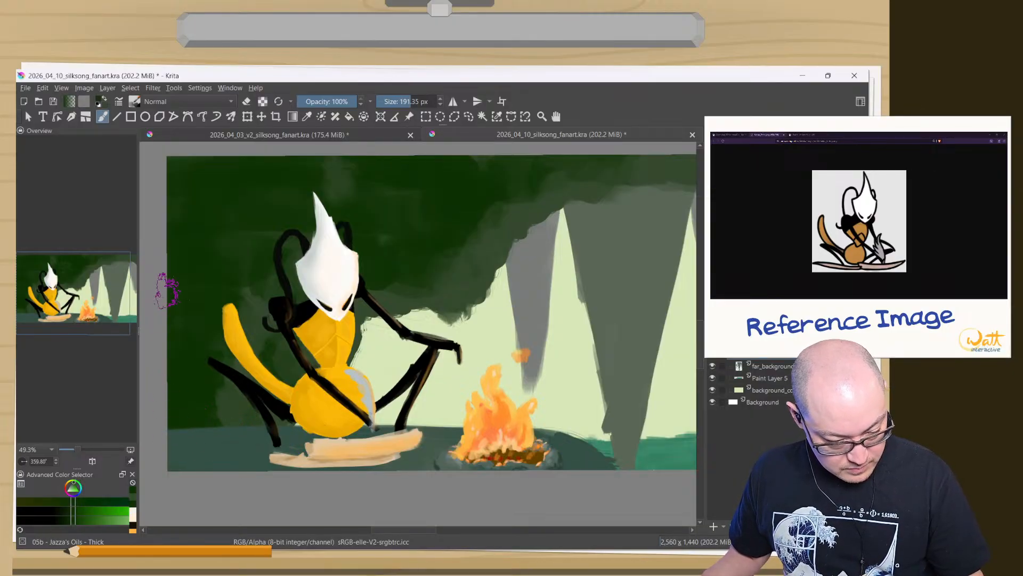
{"action": "right_click", "coordinate": [234, 237]}
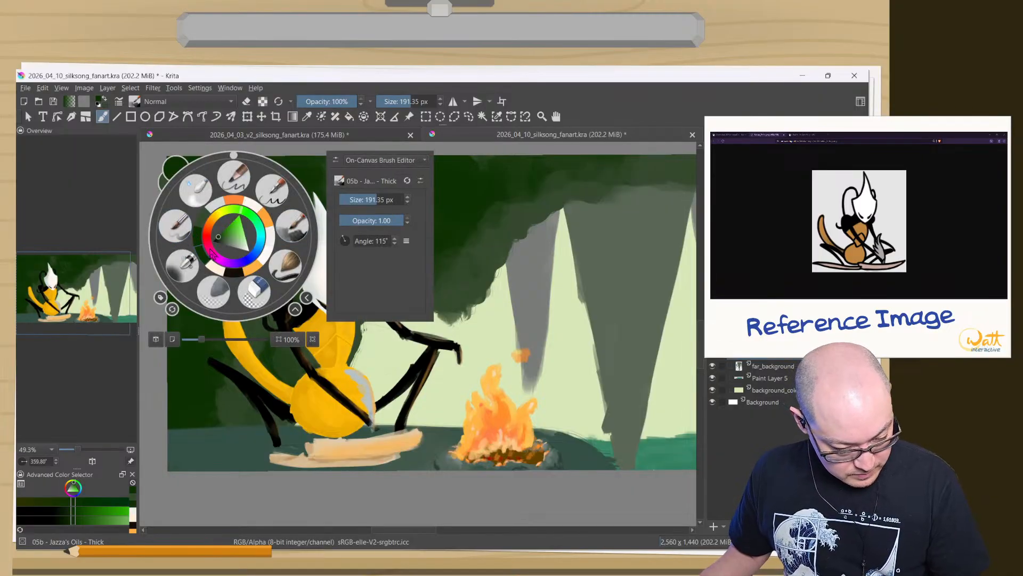
{"action": "left_click", "coordinate": [219, 241]}
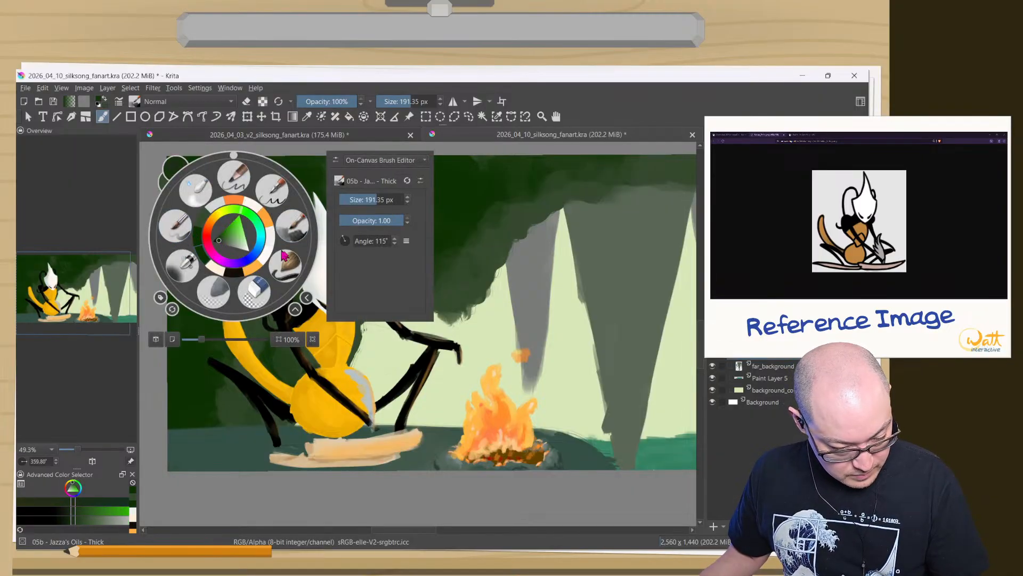
{"action": "left_click", "coordinate": [284, 256]}
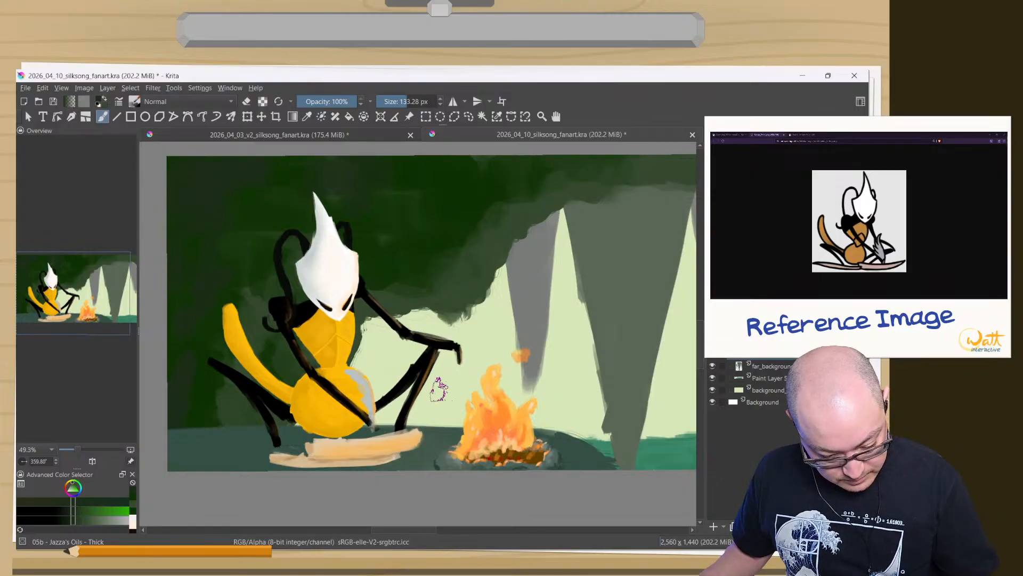
- Sample orange from the campfire, pick a more saturated tone, reduce the brush to 26.08 px, and paint a curved streak on the dark green background
{"action": "left_click", "coordinate": [493, 387], "text": "ctrl"}
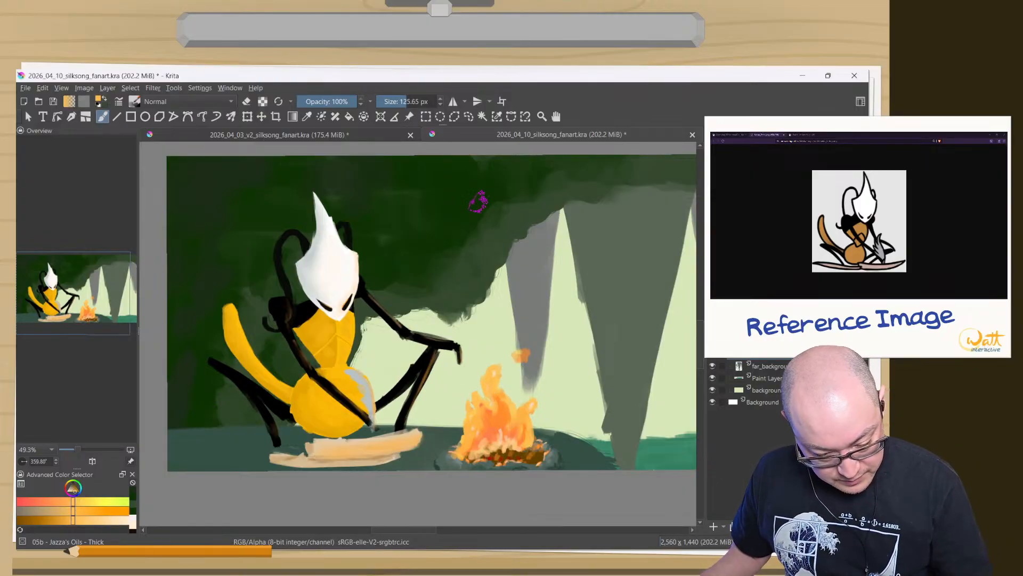
{"action": "key", "text": "bracketleft"}
{"action": "key", "text": "bracketleft"}
{"action": "key", "text": "bracketleft"}
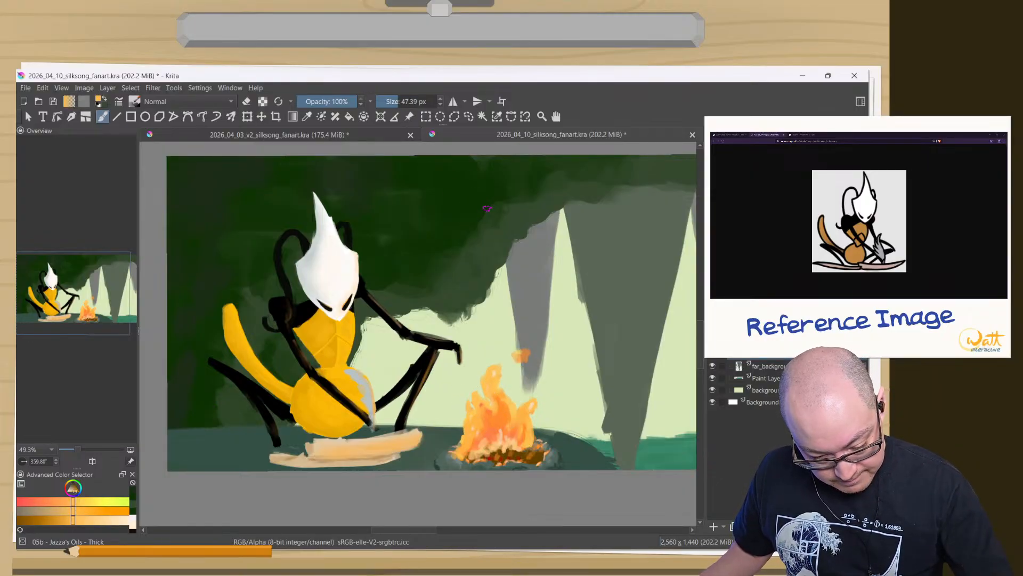
{"action": "left_click_drag", "start_coordinate": [488, 209], "coordinate": [484, 210]}
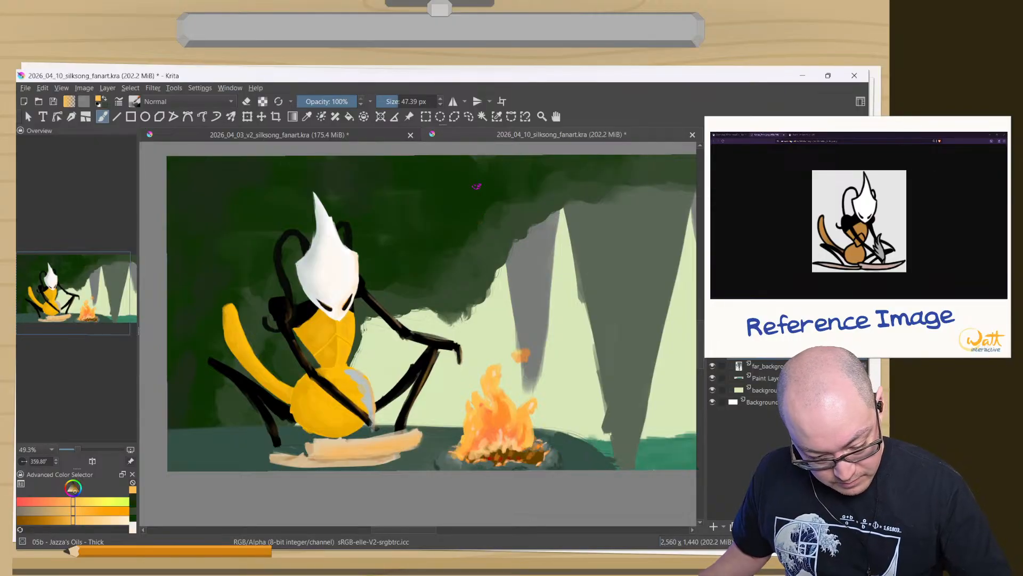
{"action": "left_click_drag", "start_coordinate": [504, 389], "coordinate": [499, 399]}
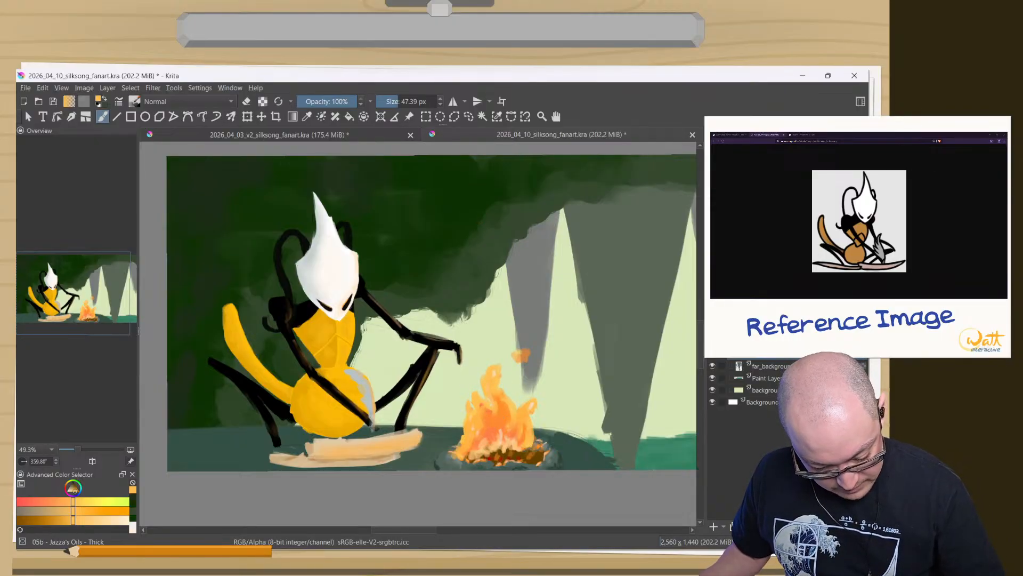
{"action": "left_click", "coordinate": [505, 379], "text": "ctrl"}
{"action": "right_click", "coordinate": [337, 280]}
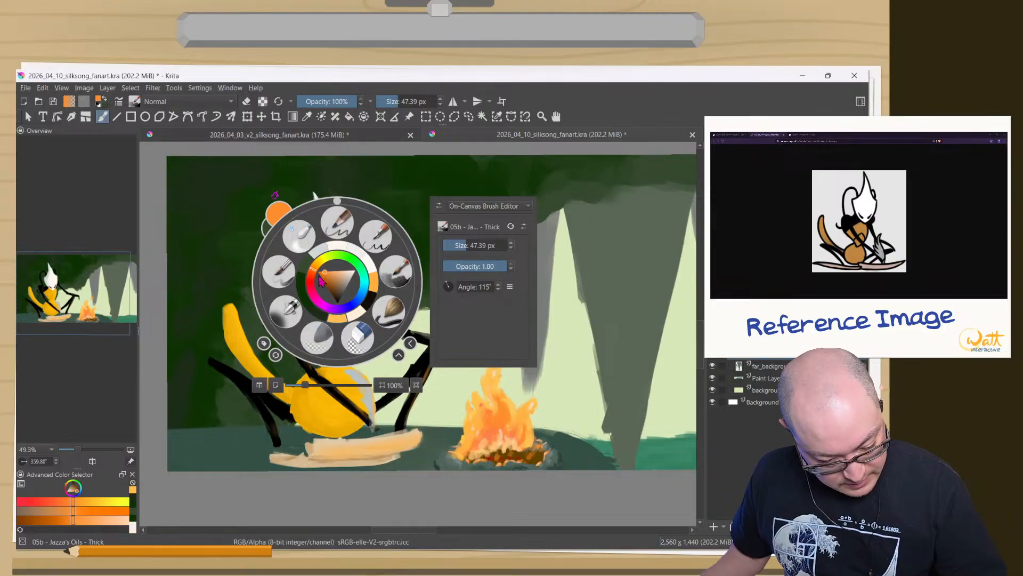
{"action": "left_click_drag", "start_coordinate": [321, 281], "coordinate": [319, 277]}
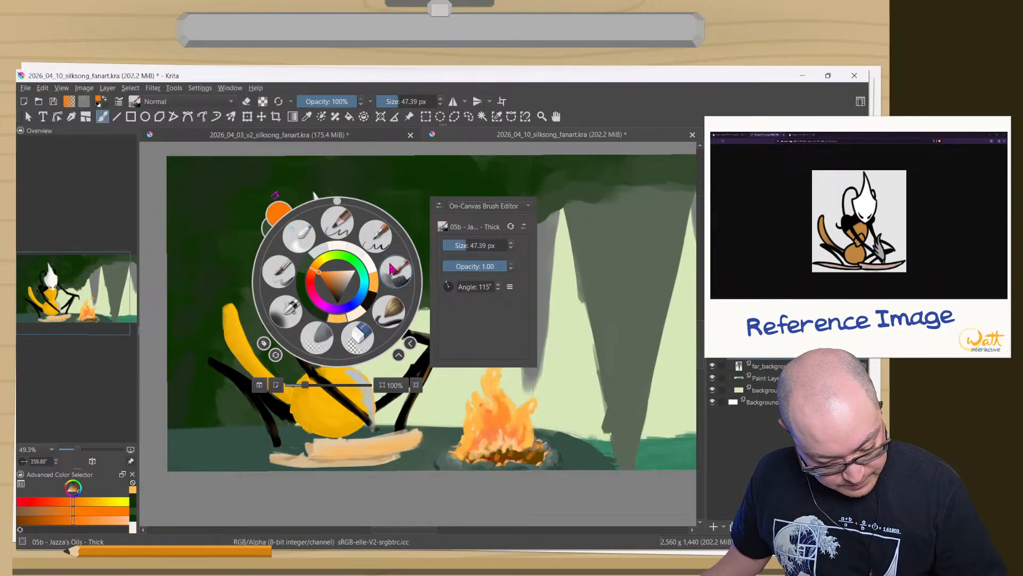
{"action": "left_click", "coordinate": [421, 191]}
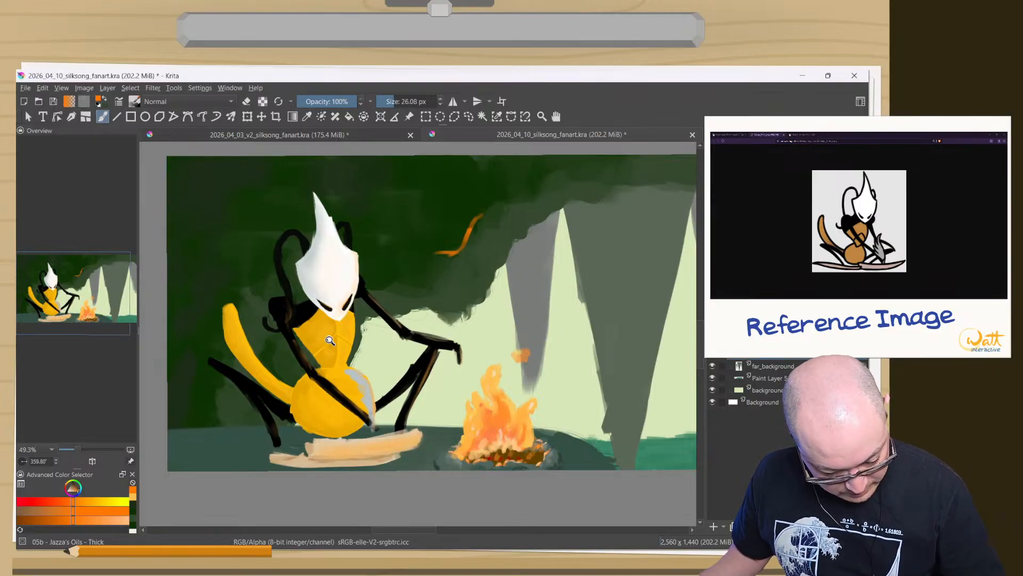
- Paint saturated orange along the torso's diagonal seams with an 8.63 px brush and down its centre fold with a 6 px brush
{"action": "left_click_drag", "start_coordinate": [329, 340], "coordinate": [298, 238]}
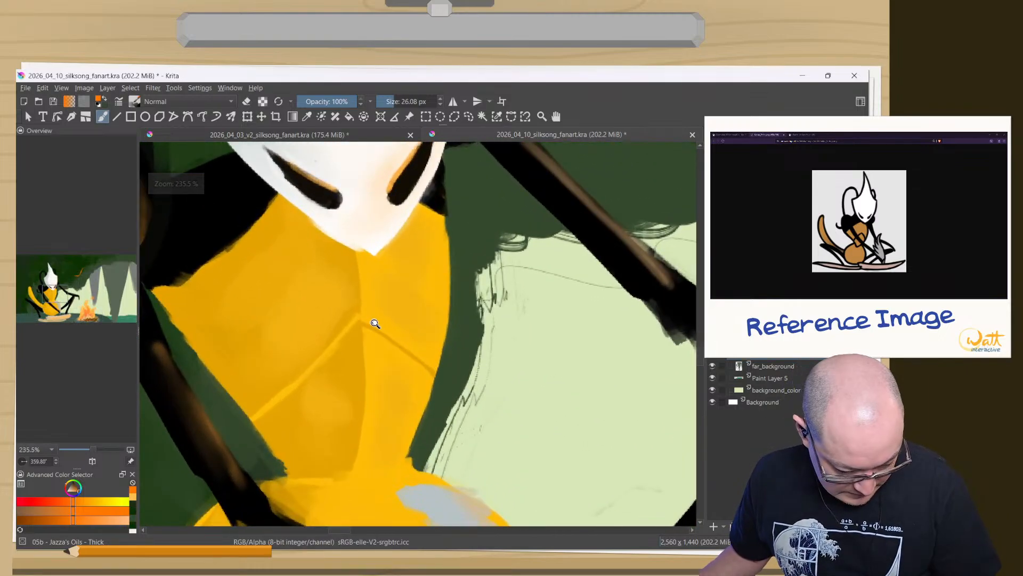
{"action": "mouse_move", "coordinate": [374, 323]}
{"action": "left_mouse_down"}
{"action": "mouse_move", "coordinate": [363, 309]}
{"action": "mouse_move", "coordinate": [382, 328]}
{"action": "mouse_move", "coordinate": [370, 327]}
{"action": "left_mouse_up"}
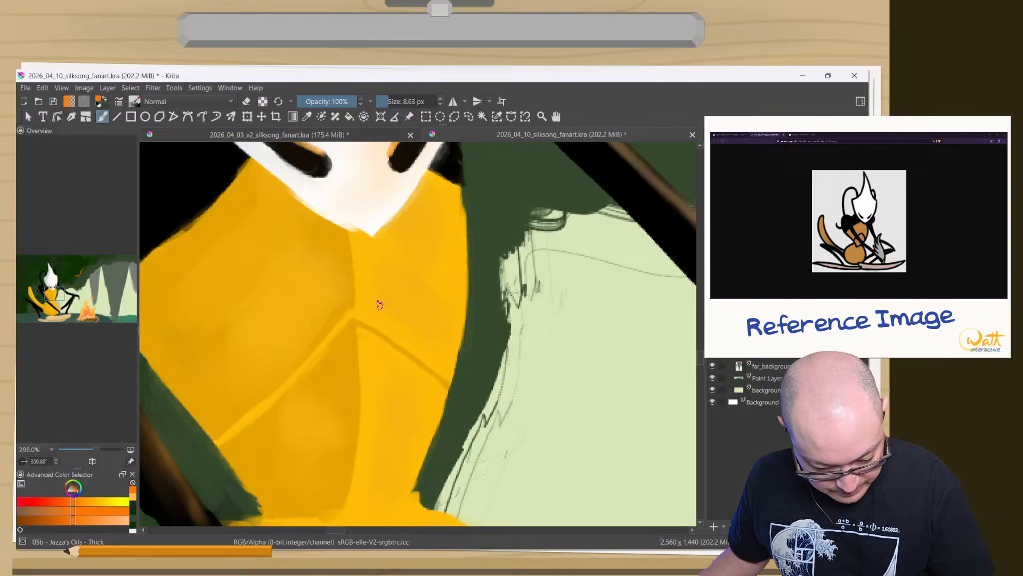
{"action": "left_click_drag", "start_coordinate": [358, 311], "coordinate": [451, 377]}
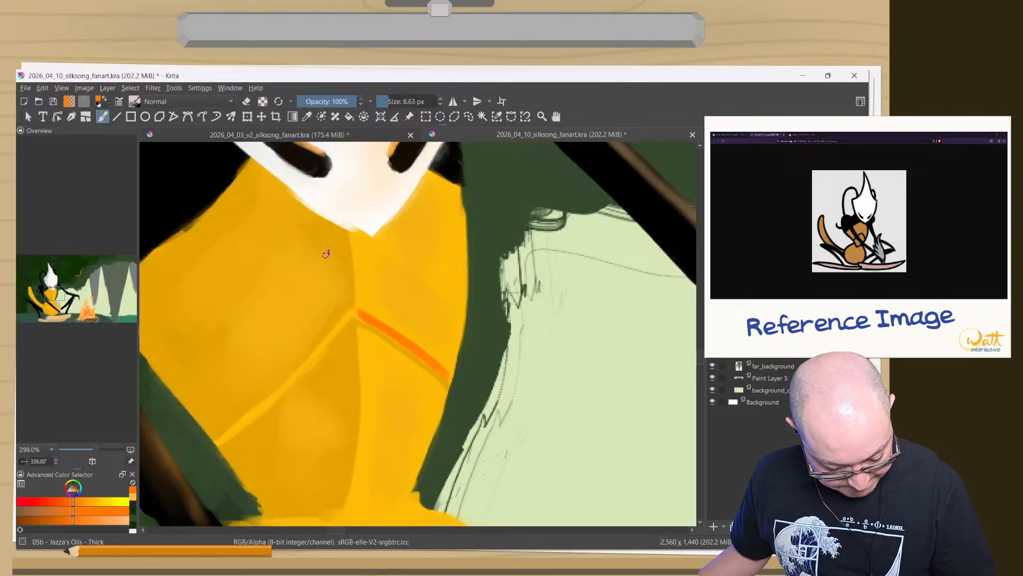
{"action": "left_click_drag", "start_coordinate": [347, 320], "coordinate": [344, 320]}
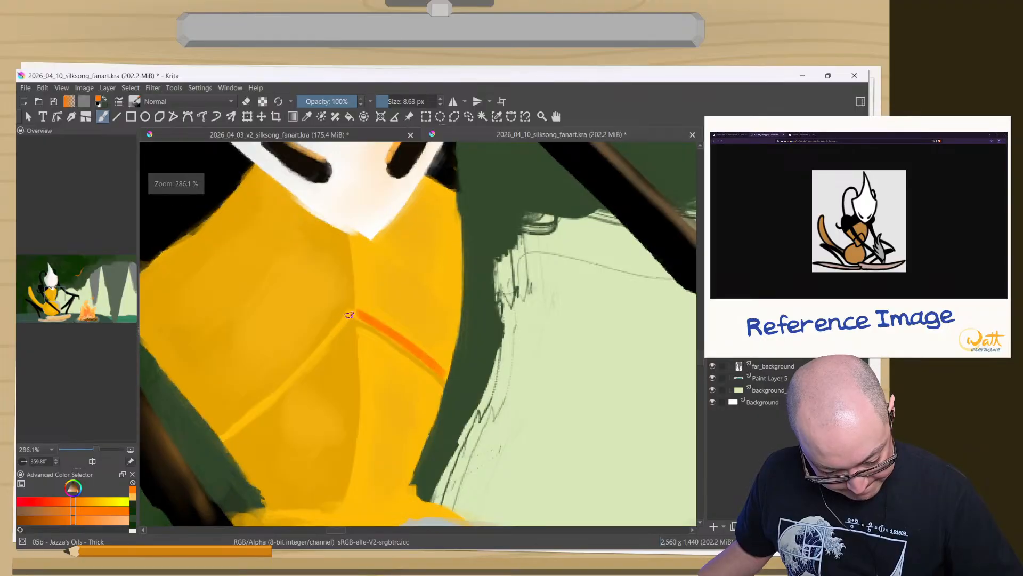
{"action": "key", "text": "bracketleft"}
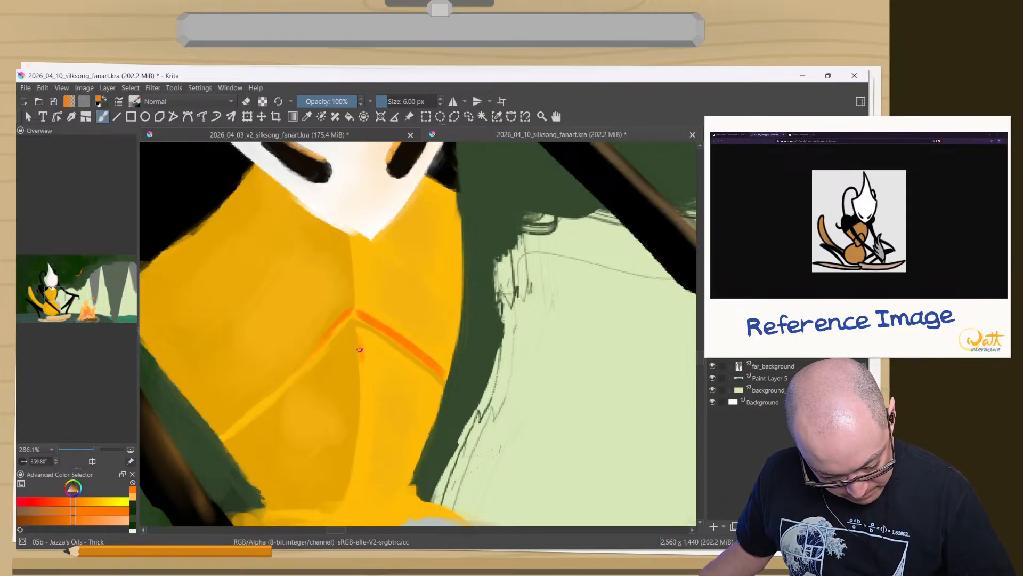
{"action": "mouse_move", "coordinate": [373, 384]}
{"action": "left_mouse_down"}
{"action": "mouse_move", "coordinate": [516, 264]}
{"action": "mouse_move", "coordinate": [507, 313]}
{"action": "left_mouse_up"}
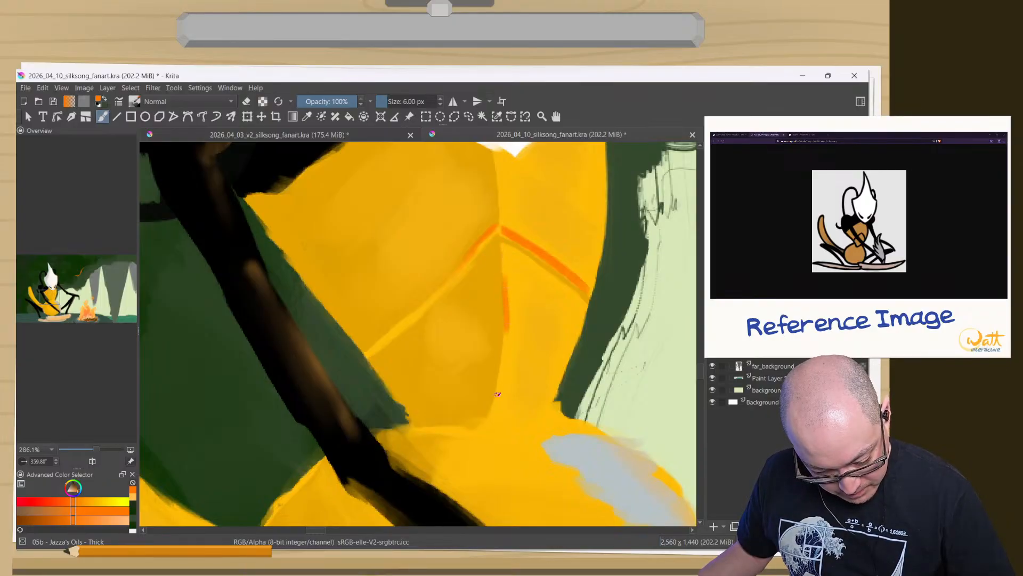
{"action": "left_click_drag", "start_coordinate": [497, 394], "coordinate": [506, 304]}
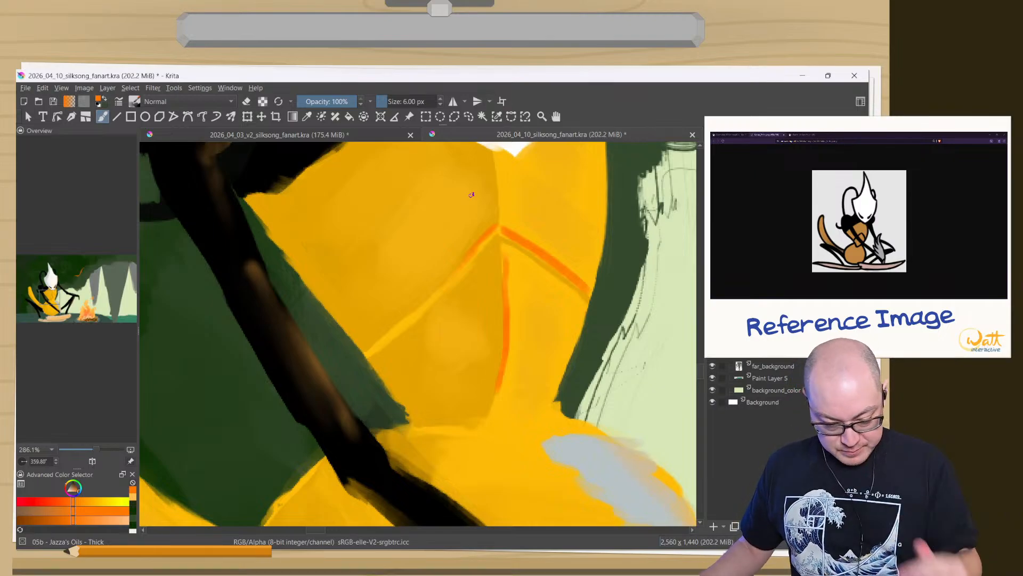
- Undo the saturated orange strokes on the torso's seams and centre fold
{"action": "key", "text": "ctrl"}
{"action": "key", "text": "ctrl+z"}
{"action": "key", "text": "ctrl+z"}
{"action": "key", "text": "ctrl+z"}
{"action": "key", "text": "ctrl+z"}
{"action": "key", "text": "ctrl+z"}
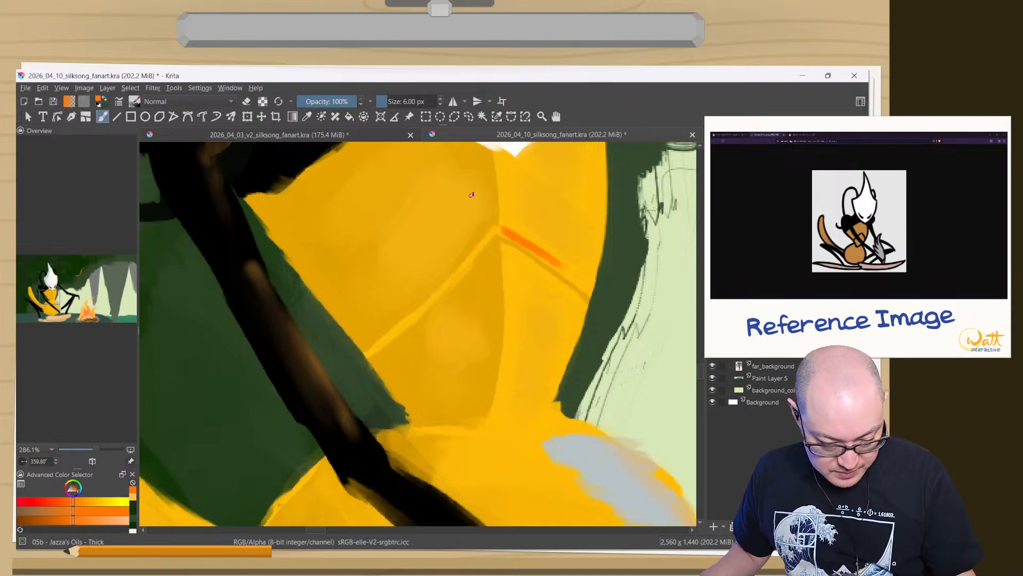
- Pick a paler orange and paint thin glow lines along the torso's seams and centre fold with a 4.24 px brush
{"action": "right_click", "coordinate": [475, 253]}
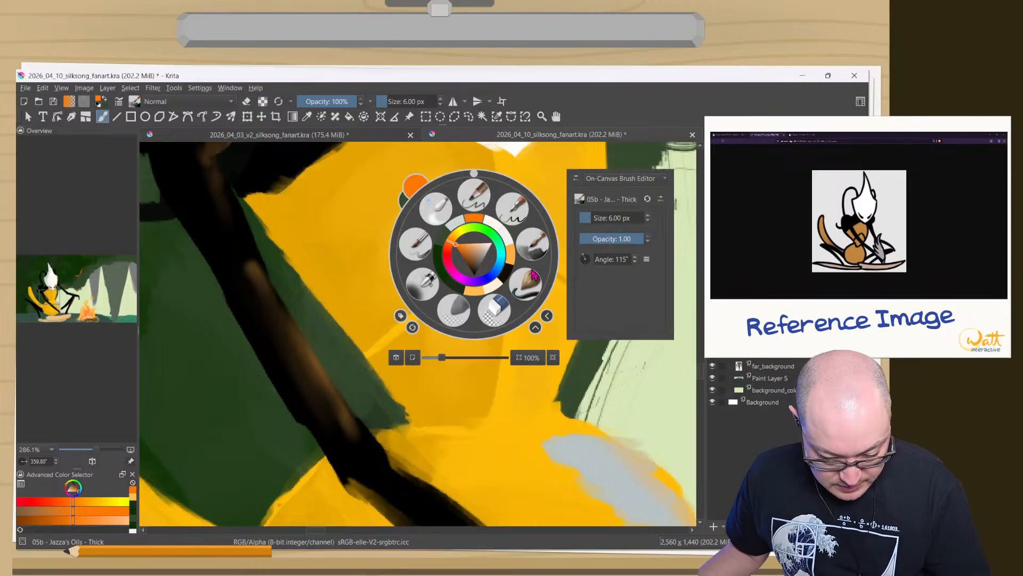
{"action": "left_click_drag", "start_coordinate": [462, 247], "coordinate": [463, 243]}
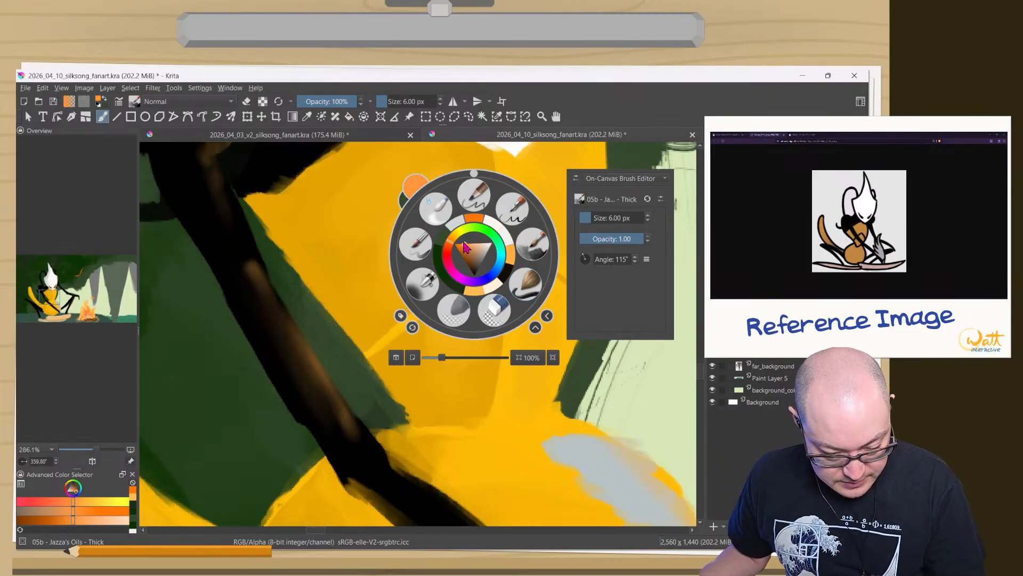
{"action": "right_click", "coordinate": [535, 245]}
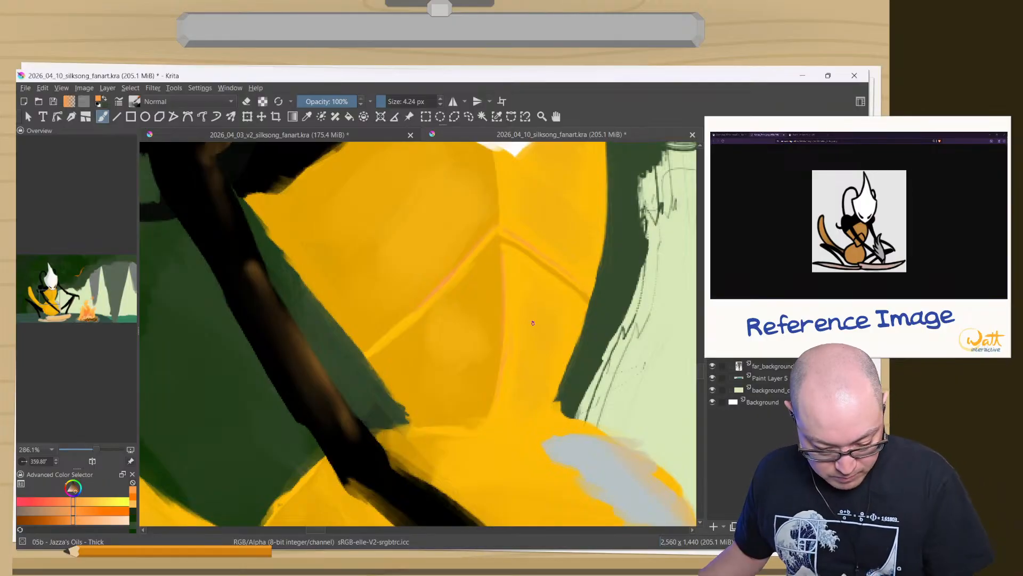
- Enlarge the brush to 50.03 px, paint soft orange glow patches on the torso panels, and blend them with yellow sampled from the torso
{"action": "mouse_move", "coordinate": [533, 321]}
{"action": "left_mouse_down", "text": "shift"}
{"action": "mouse_move", "coordinate": [592, 321]}
{"action": "mouse_move", "coordinate": [530, 365]}
{"action": "mouse_move", "coordinate": [530, 269]}
{"action": "left_mouse_up", "text": "shift"}
{"action": "mouse_move", "coordinate": [570, 213]}
{"action": "left_mouse_down"}
{"action": "mouse_move", "coordinate": [534, 196]}
{"action": "mouse_move", "coordinate": [562, 201]}
{"action": "mouse_move", "coordinate": [569, 171]}
{"action": "mouse_move", "coordinate": [560, 159]}
{"action": "mouse_move", "coordinate": [559, 196]}
{"action": "mouse_move", "coordinate": [565, 219]}
{"action": "left_mouse_up"}
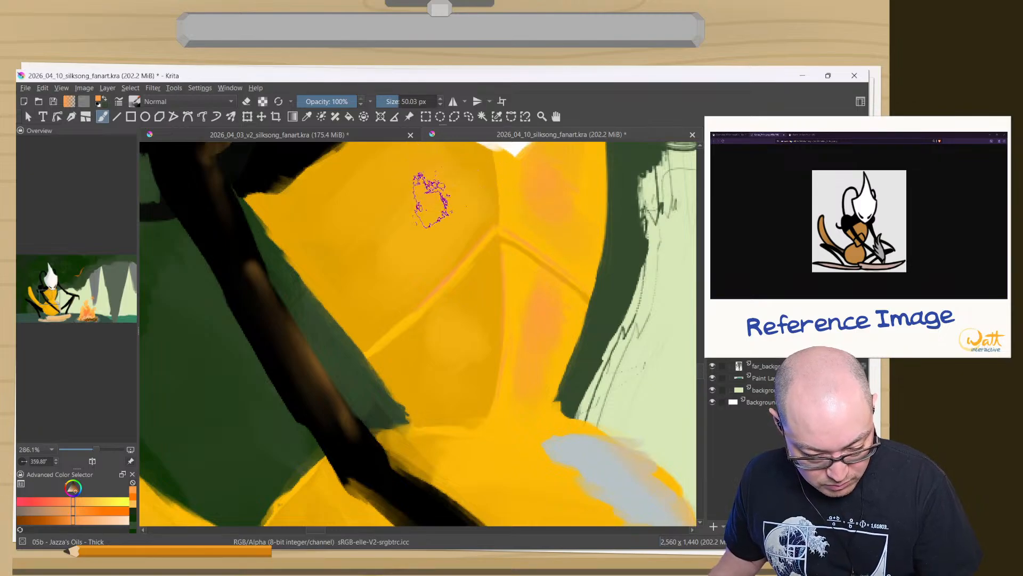
{"action": "mouse_move", "coordinate": [394, 192]}
{"action": "left_mouse_down"}
{"action": "mouse_move", "coordinate": [485, 332]}
{"action": "mouse_move", "coordinate": [463, 363]}
{"action": "mouse_move", "coordinate": [504, 265]}
{"action": "mouse_move", "coordinate": [541, 314]}
{"action": "left_mouse_up"}
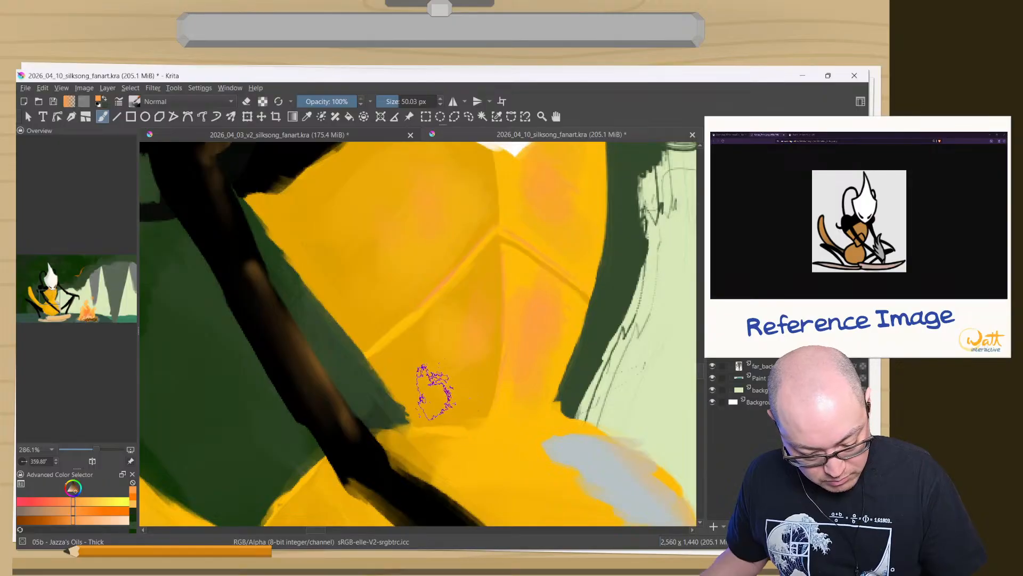
{"action": "left_click", "coordinate": [577, 311], "text": "ctrl"}
{"action": "left_click_drag", "start_coordinate": [560, 308], "coordinate": [524, 407]}
{"action": "mouse_move", "coordinate": [452, 360]}
{"action": "left_mouse_down"}
{"action": "mouse_move", "coordinate": [459, 425]}
{"action": "mouse_move", "coordinate": [467, 354]}
{"action": "mouse_move", "coordinate": [452, 293]}
{"action": "left_mouse_up"}
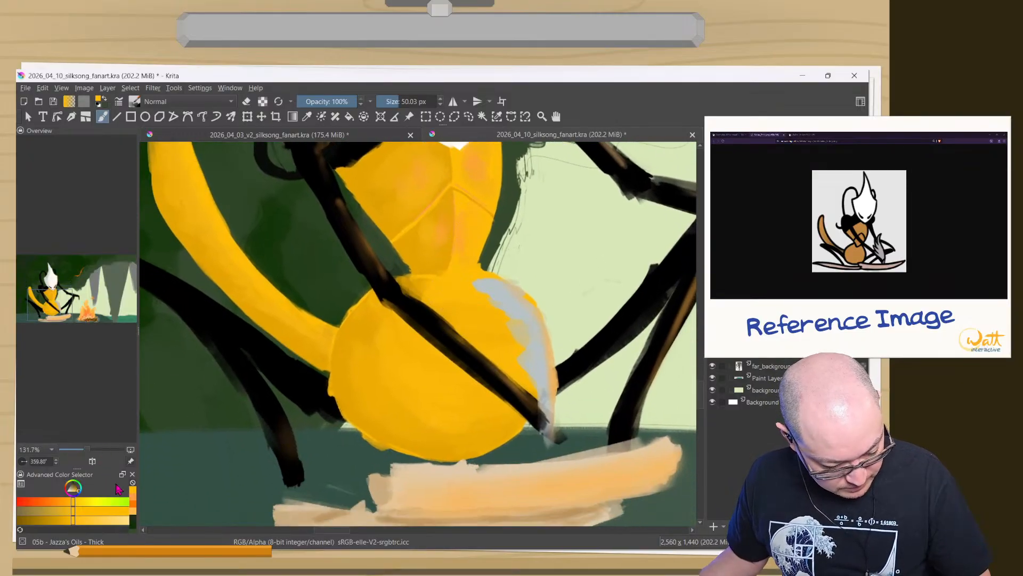
- Reuse the recent orange to paint glow patches on the abdomen beside the blue-grey highlight, and sample the surrounding yellow for blending
{"action": "left_click", "coordinate": [133, 499]}
{"action": "mouse_move", "coordinate": [481, 300]}
{"action": "left_mouse_down"}
{"action": "mouse_move", "coordinate": [474, 280]}
{"action": "mouse_move", "coordinate": [482, 345]}
{"action": "mouse_move", "coordinate": [484, 305]}
{"action": "mouse_move", "coordinate": [491, 329]}
{"action": "mouse_move", "coordinate": [480, 389]}
{"action": "mouse_move", "coordinate": [500, 424]}
{"action": "mouse_move", "coordinate": [461, 398]}
{"action": "mouse_move", "coordinate": [494, 401]}
{"action": "mouse_move", "coordinate": [424, 400]}
{"action": "mouse_move", "coordinate": [417, 323]}
{"action": "mouse_move", "coordinate": [473, 326]}
{"action": "mouse_move", "coordinate": [462, 293]}
{"action": "mouse_move", "coordinate": [500, 307]}
{"action": "mouse_move", "coordinate": [436, 296]}
{"action": "mouse_move", "coordinate": [497, 326]}
{"action": "left_mouse_up"}
{"action": "left_click", "coordinate": [441, 290], "text": "ctrl"}
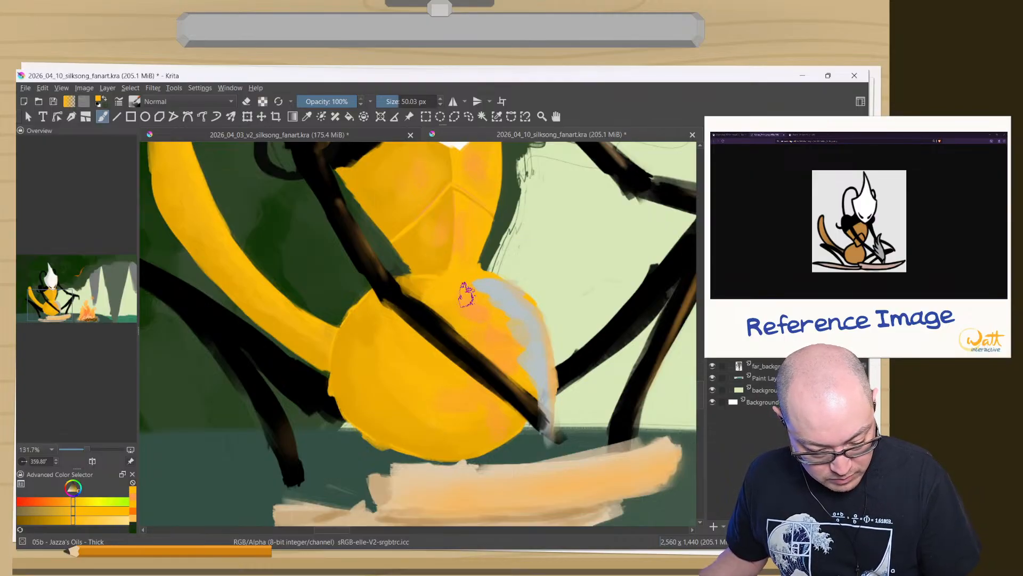
{"action": "left_click_drag", "start_coordinate": [364, 409], "coordinate": [363, 477]}
{"action": "left_click_drag", "start_coordinate": [383, 373], "coordinate": [395, 229]}
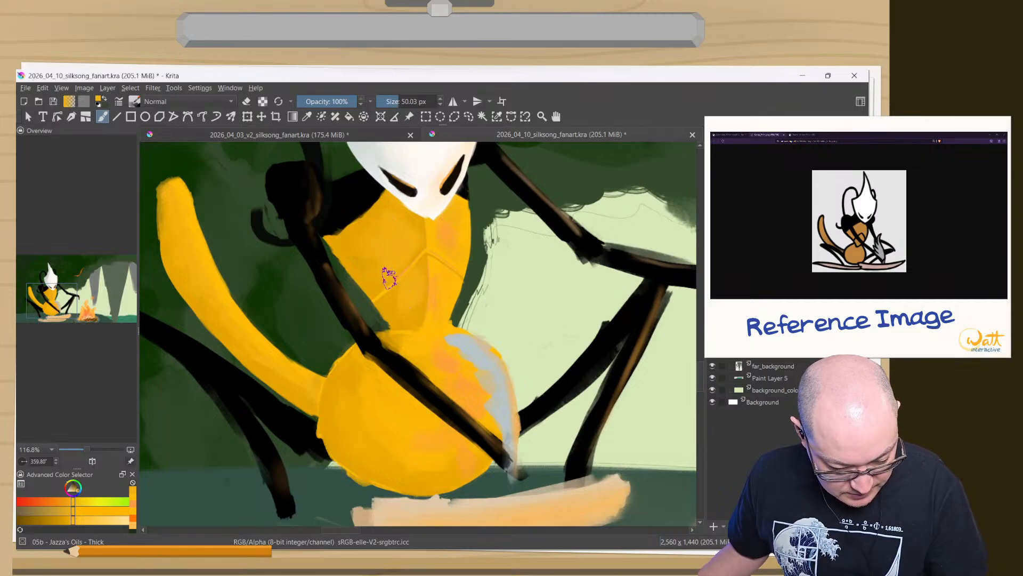
- Blend the torso's glow with sampled yellows, and paint a soft orange glow sampled from the torso beside the abdomen's blue-grey highlight
{"action": "left_click", "coordinate": [428, 263], "text": "ctrl"}
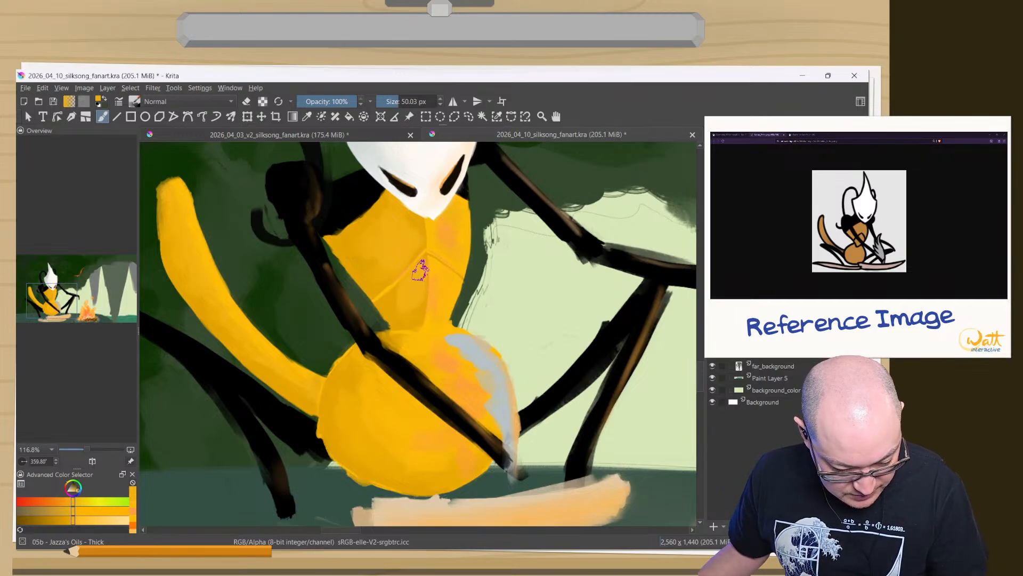
{"action": "left_click", "coordinate": [358, 247], "text": "ctrl"}
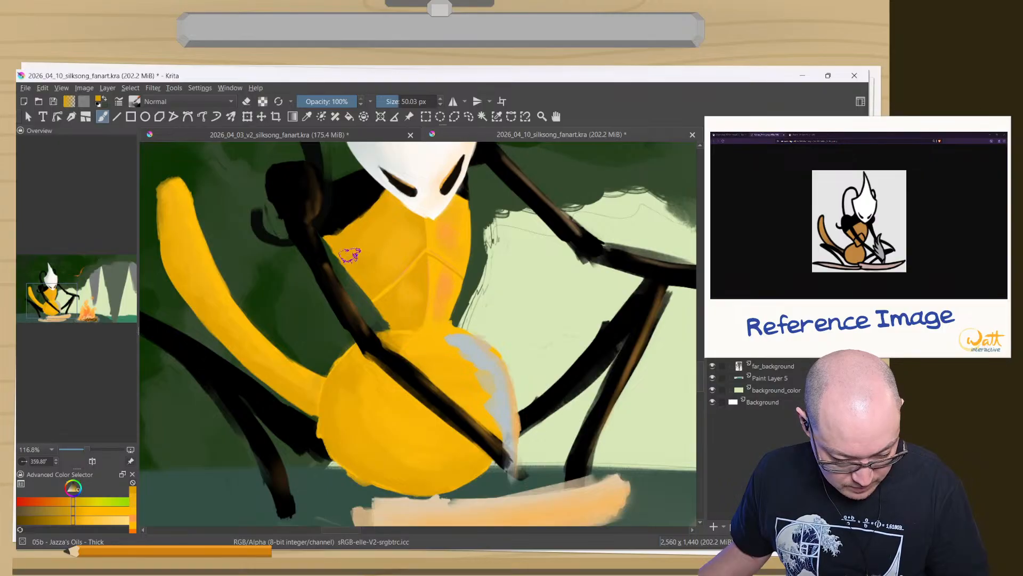
{"action": "left_click", "coordinate": [442, 296], "text": "ctrl"}
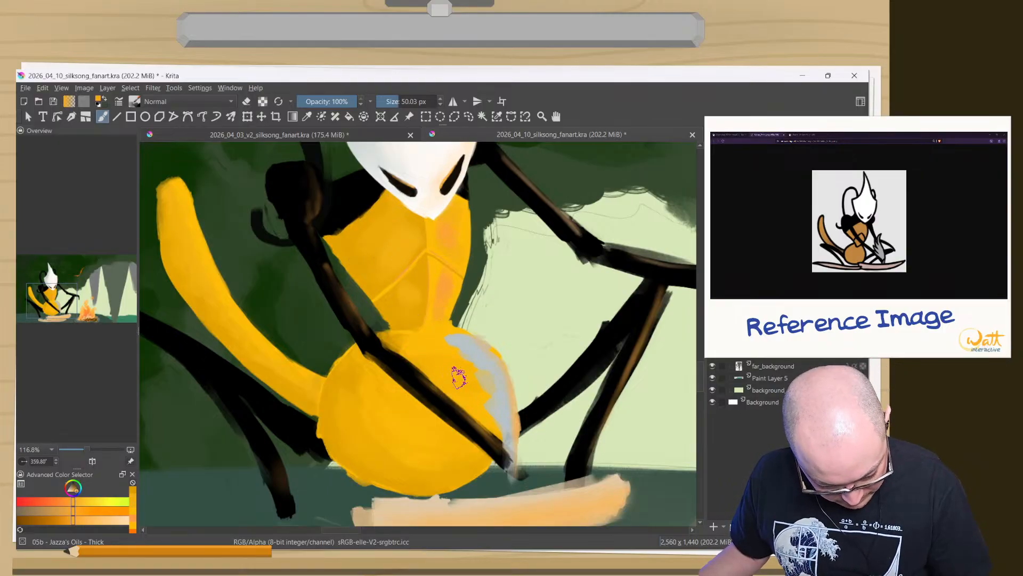
{"action": "mouse_move", "coordinate": [473, 375]}
{"action": "left_mouse_down"}
{"action": "mouse_move", "coordinate": [473, 392]}
{"action": "mouse_move", "coordinate": [464, 373]}
{"action": "mouse_move", "coordinate": [485, 414]}
{"action": "left_mouse_up"}
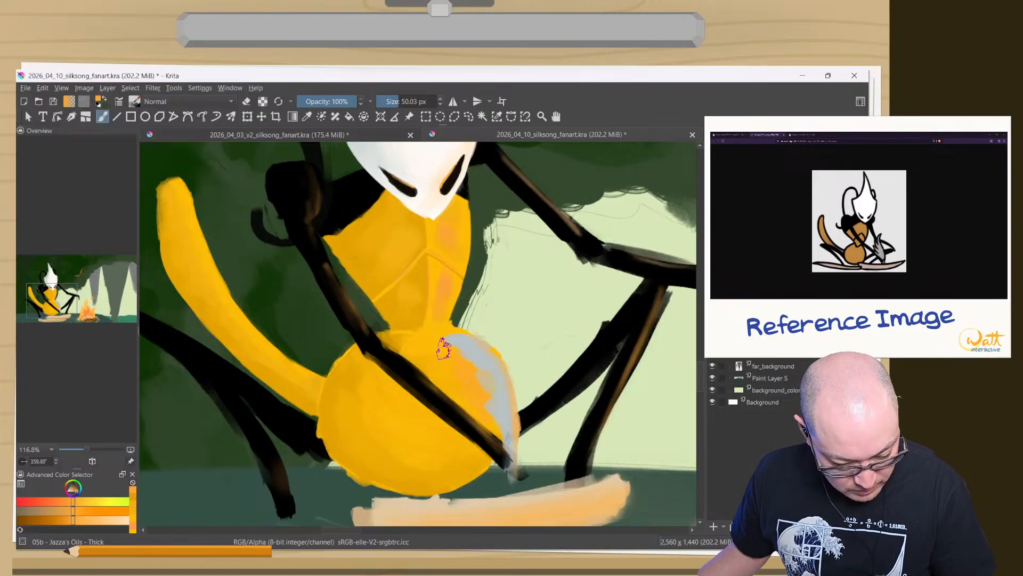
- Reduce the brush to 33.82 px, paint soft orange glow patches along the tail, and blend them with yellow sampled from the tail
{"action": "key", "text": "bracketleft"}
{"action": "key", "text": "bracketleft"}
{"action": "key", "text": "bracketleft"}
{"action": "key", "text": "bracketleft"}
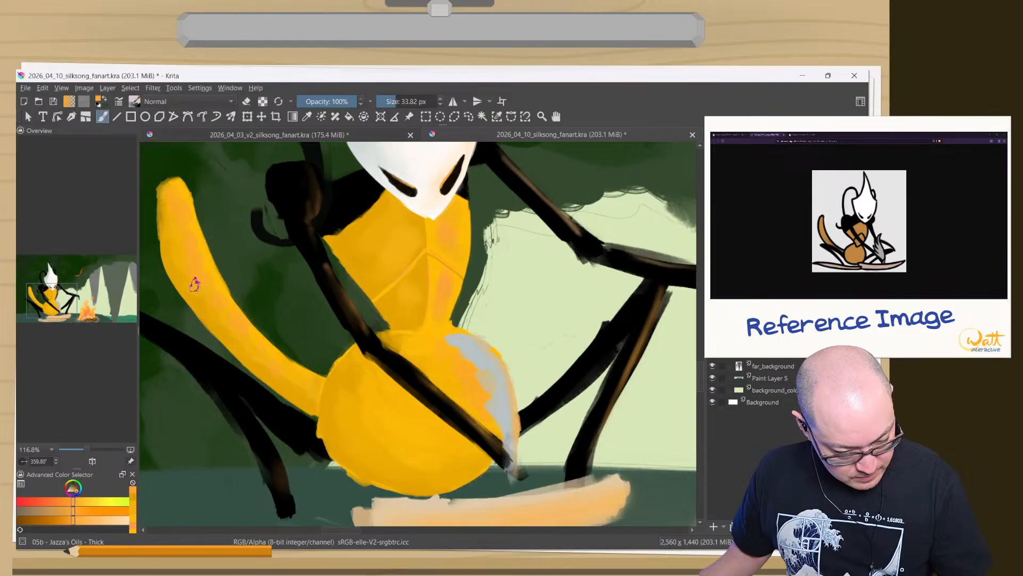
{"action": "left_click", "coordinate": [213, 302], "text": "ctrl"}
{"action": "left_click_drag", "start_coordinate": [204, 290], "coordinate": [204, 284]}
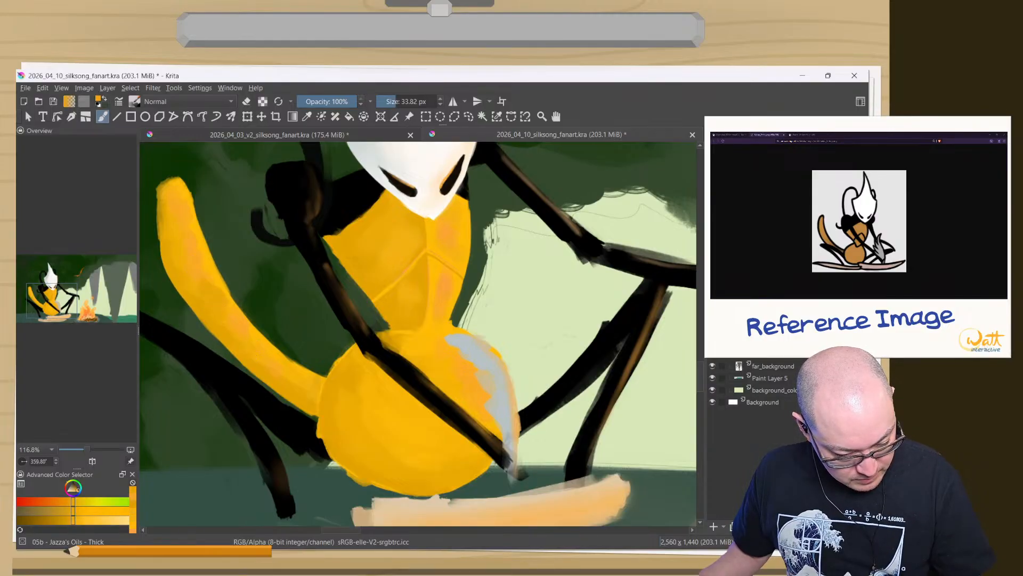
{"action": "left_click", "coordinate": [248, 330], "text": "ctrl"}
{"action": "left_click_drag", "start_coordinate": [275, 365], "coordinate": [280, 377]}
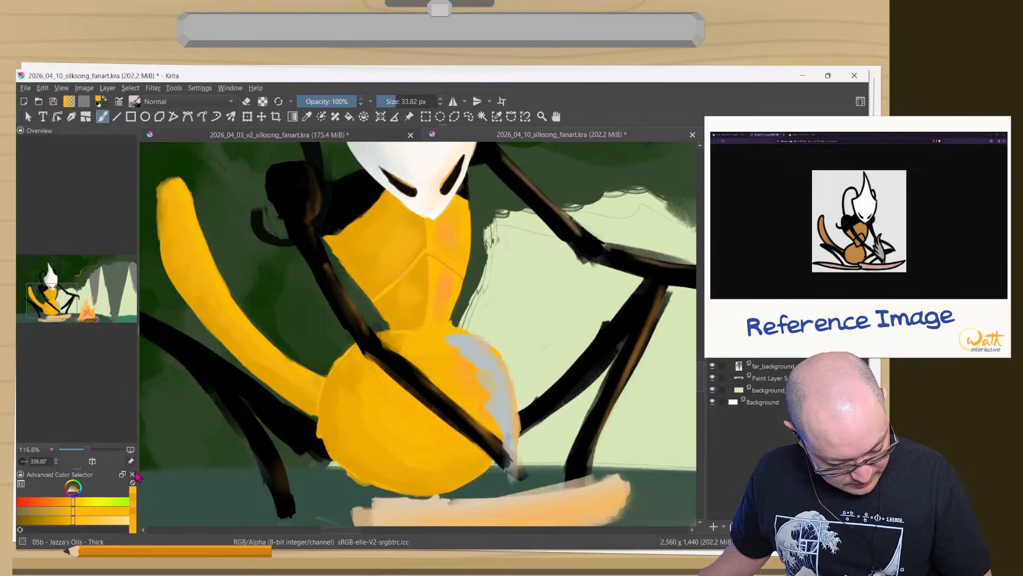
- Reuse the recent orange with a 32.09 px brush to add glow along the tail, and blend it with yellow sampled near the abdomen
{"action": "left_click", "coordinate": [134, 506]}
{"action": "mouse_move", "coordinate": [183, 197]}
{"action": "left_mouse_down"}
{"action": "mouse_move", "coordinate": [191, 234]}
{"action": "mouse_move", "coordinate": [180, 193]}
{"action": "mouse_move", "coordinate": [186, 230]}
{"action": "mouse_move", "coordinate": [205, 257]}
{"action": "mouse_move", "coordinate": [173, 230]}
{"action": "mouse_move", "coordinate": [188, 229]}
{"action": "mouse_move", "coordinate": [200, 281]}
{"action": "mouse_move", "coordinate": [161, 210]}
{"action": "mouse_move", "coordinate": [185, 256]}
{"action": "left_mouse_up"}
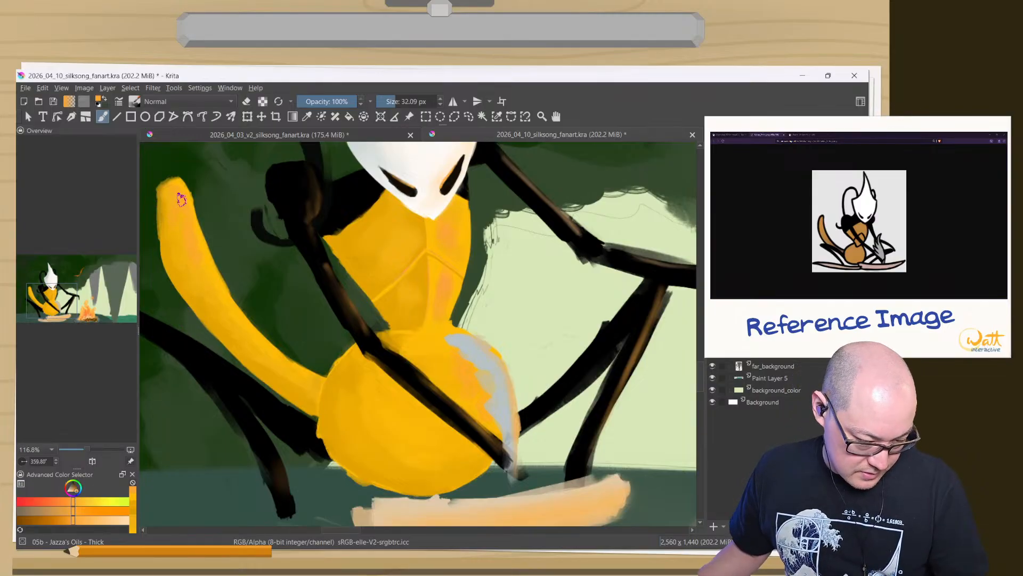
{"action": "left_click", "coordinate": [301, 382], "text": "ctrl"}
{"action": "mouse_move", "coordinate": [300, 383]}
{"action": "left_mouse_down"}
{"action": "mouse_move", "coordinate": [197, 304]}
{"action": "mouse_move", "coordinate": [235, 347]}
{"action": "mouse_move", "coordinate": [285, 379]}
{"action": "mouse_move", "coordinate": [232, 317]}
{"action": "mouse_move", "coordinate": [250, 346]}
{"action": "mouse_move", "coordinate": [300, 373]}
{"action": "left_mouse_up"}
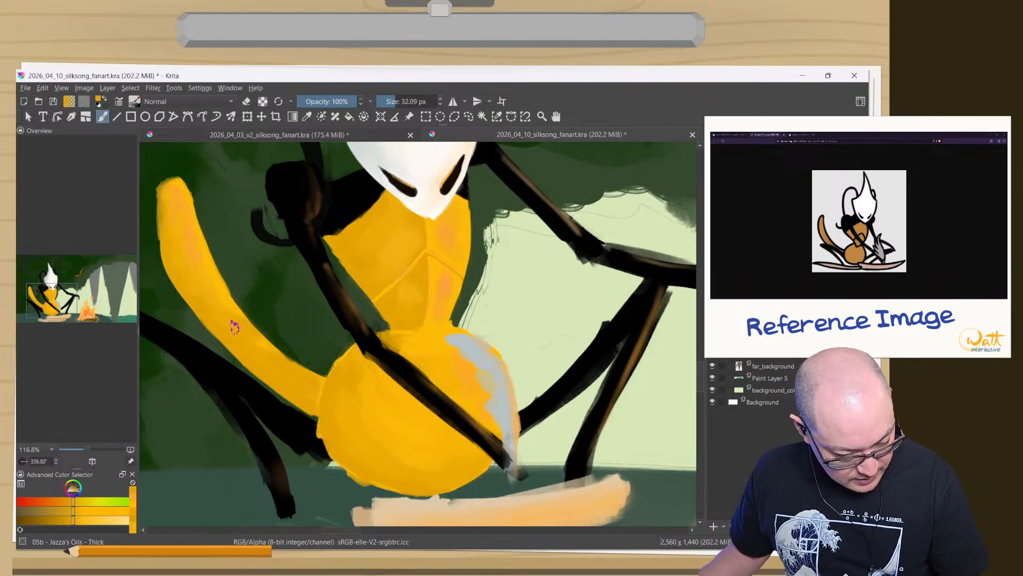
{"action": "left_click_drag", "start_coordinate": [297, 391], "coordinate": [314, 467]}
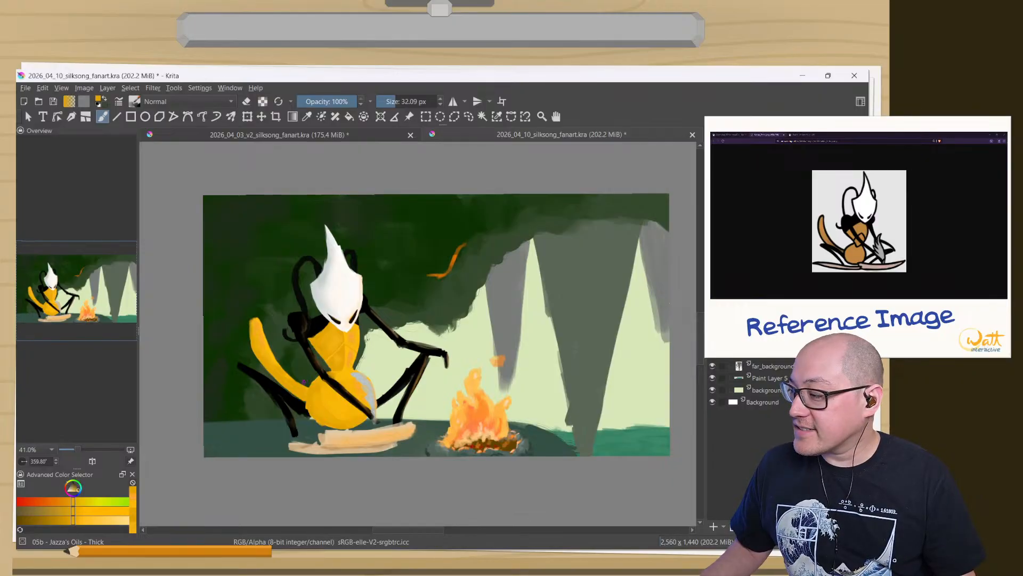
- Sample the abdomen's blue-grey highlight, pick a darker shade, and paint and blend shading along the highlight with 28.14 px and 17.11 px brushes
{"action": "left_click_drag", "start_coordinate": [295, 369], "coordinate": [296, 308]}
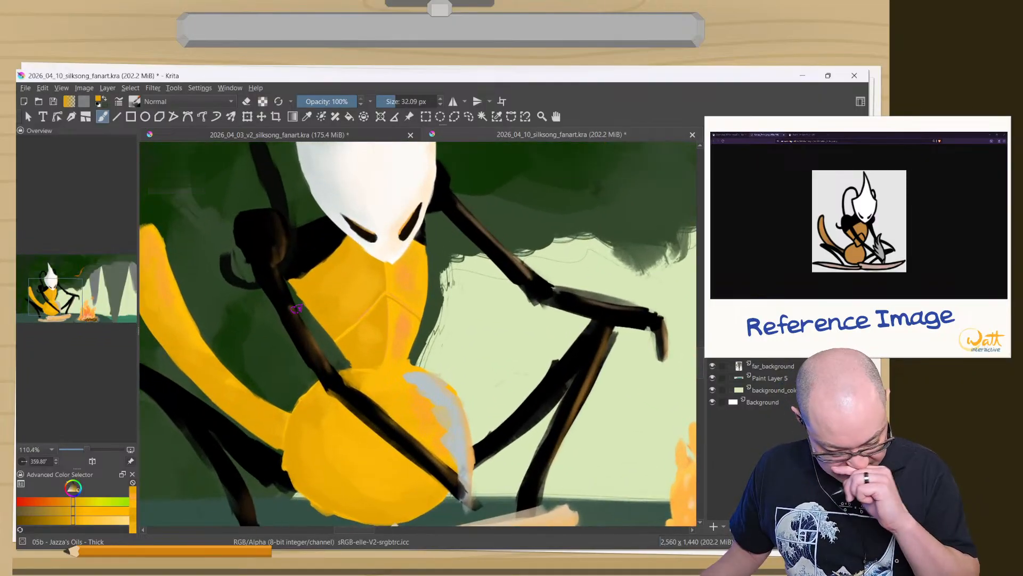
{"action": "left_click", "coordinate": [438, 388], "text": "ctrl"}
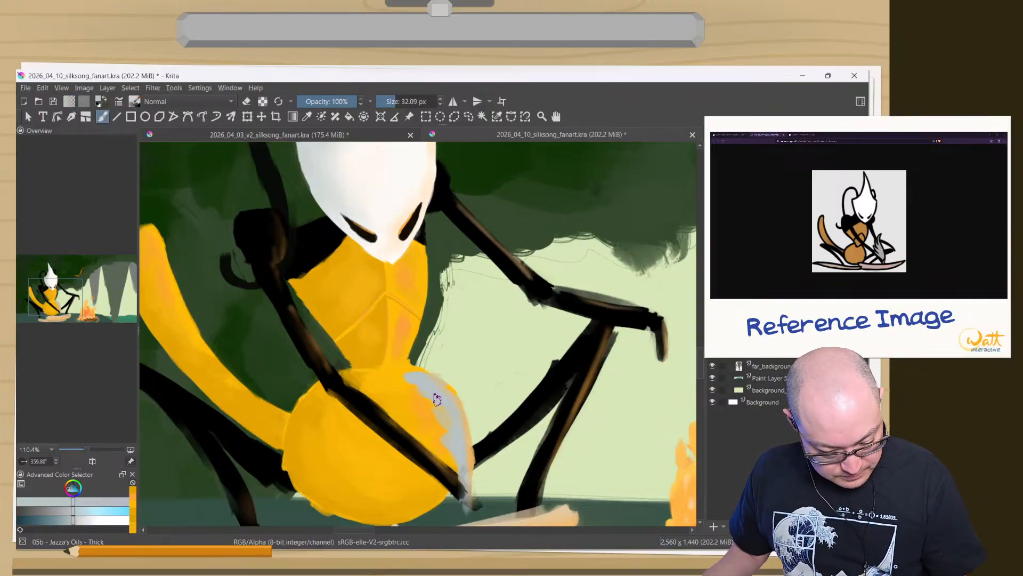
{"action": "left_click_drag", "start_coordinate": [437, 398], "coordinate": [435, 398]}
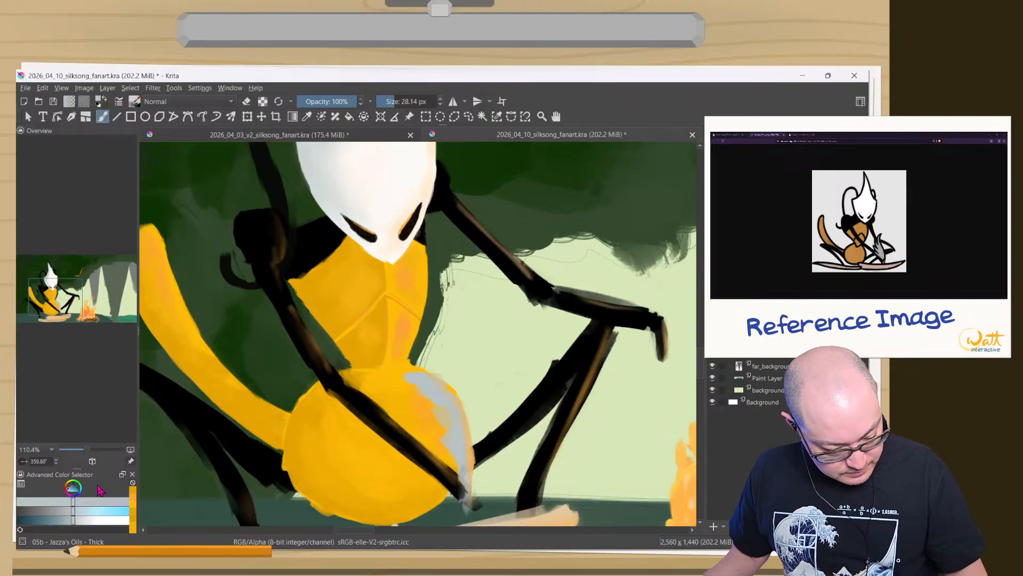
{"action": "left_click", "coordinate": [56, 510]}
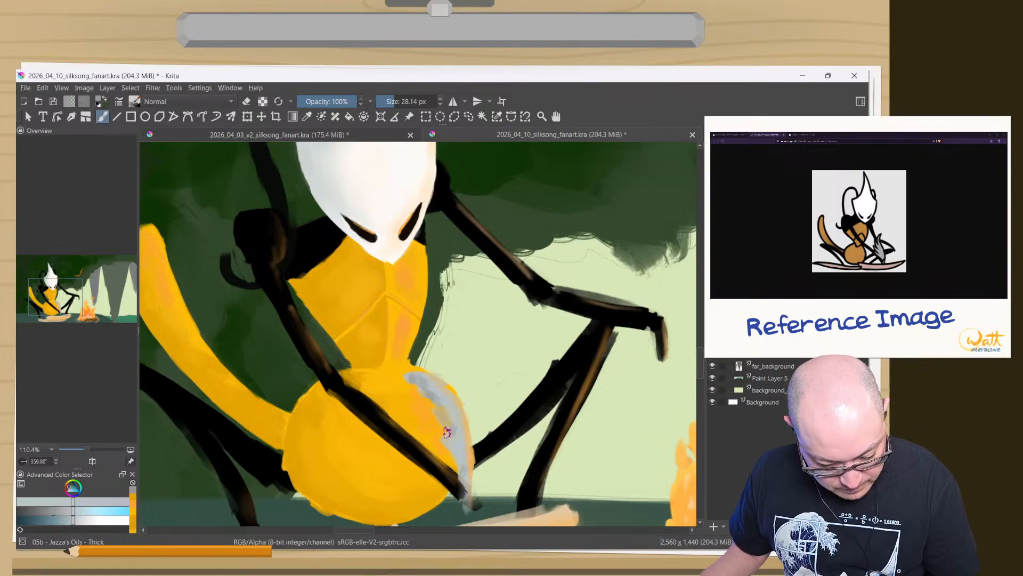
{"action": "key", "text": "bracketleft"}
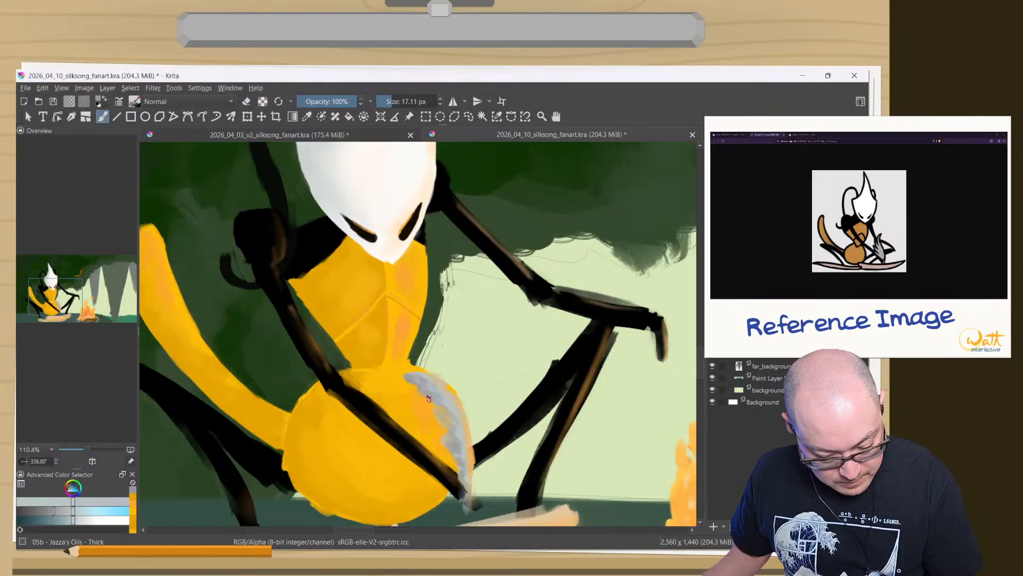
{"action": "left_click", "coordinate": [462, 435], "text": "ctrl"}
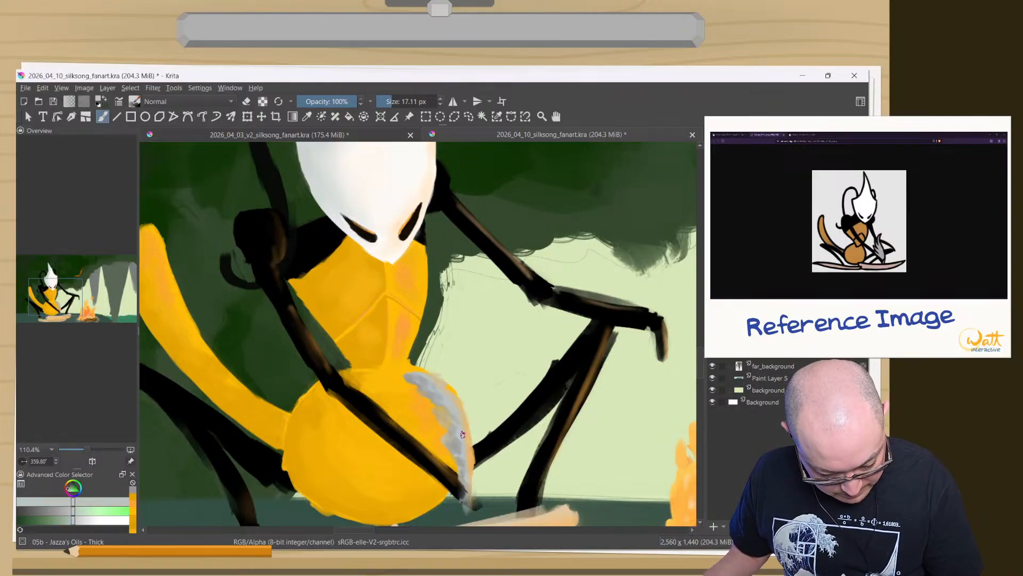
{"action": "left_click_drag", "start_coordinate": [455, 427], "coordinate": [446, 414]}
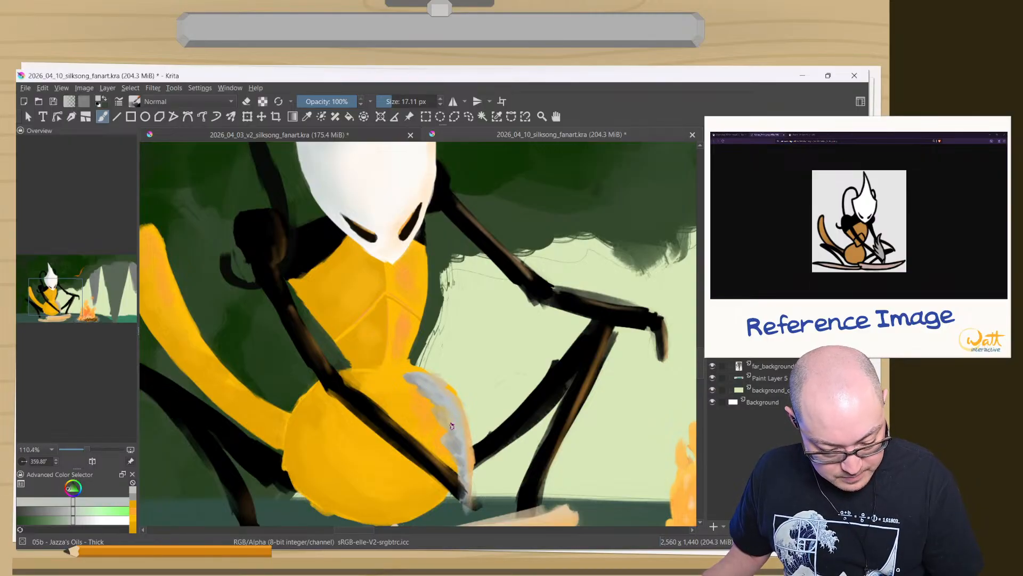
- Sample orange from the campfire and paint small glow strokes on the ground beside the fire's stones with a 13.71 px brush
{"action": "scroll", "coordinate": [354, 434], "scroll_direction": "down", "scroll_amount": 5}
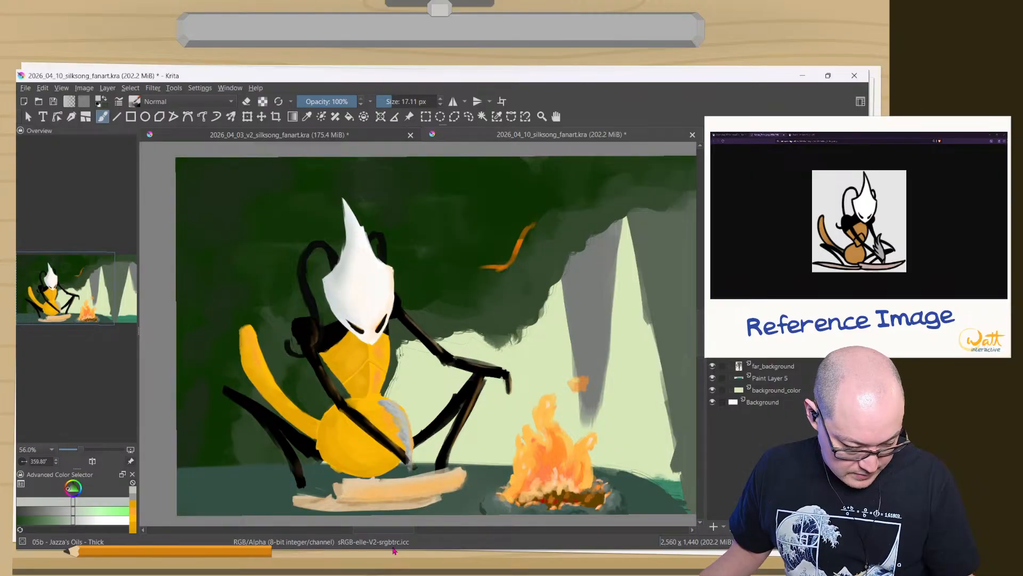
{"action": "left_click_drag", "start_coordinate": [298, 420], "coordinate": [301, 389]}
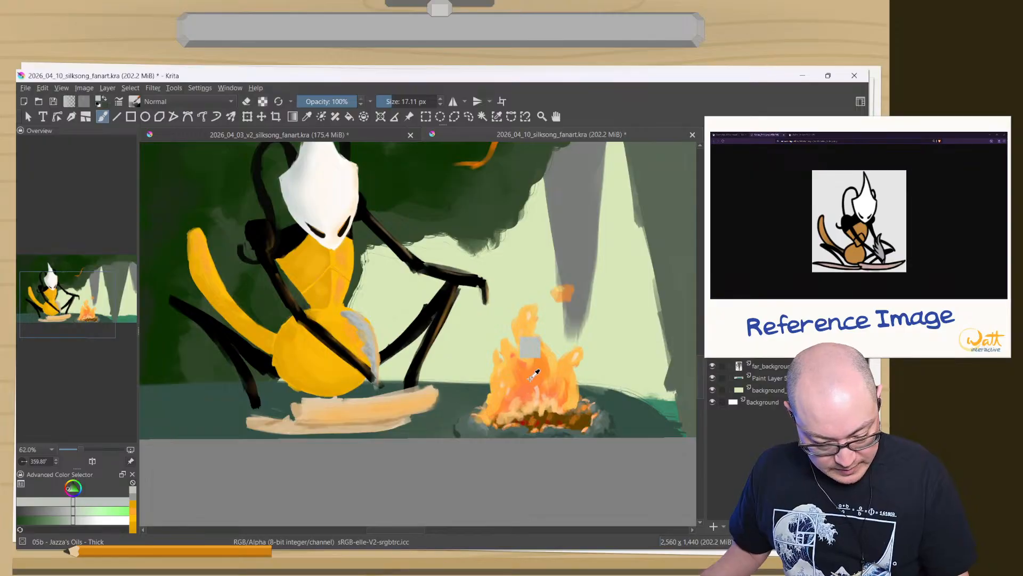
{"action": "left_click", "coordinate": [531, 349], "text": "ctrl"}
{"action": "key", "text": "bracketleft"}
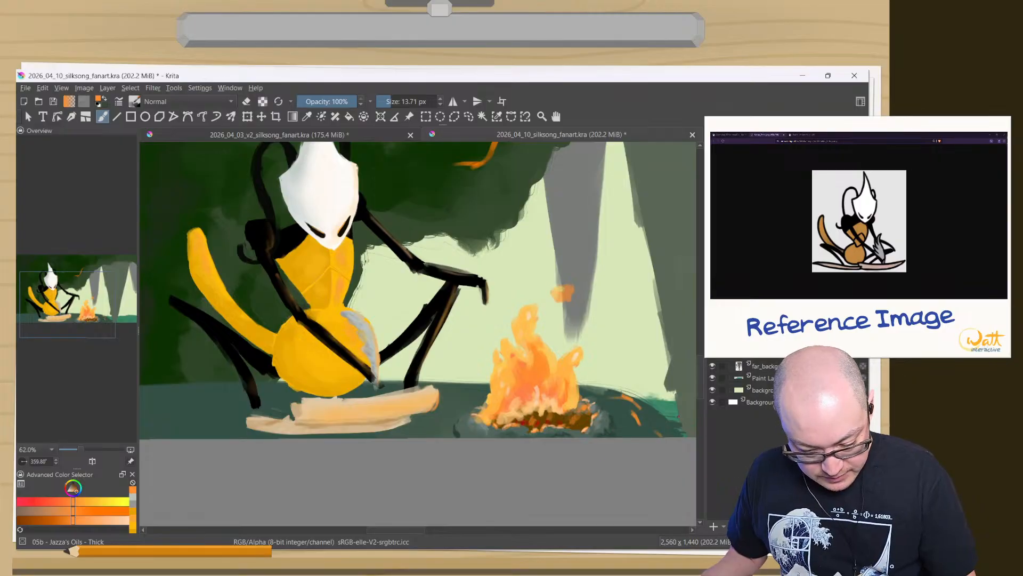
- Switch to the Airbrush Soft preset and pick a dark navy blue as the painting colour
{"action": "scroll", "coordinate": [736, 426], "scroll_direction": "up", "scroll_amount": 1}
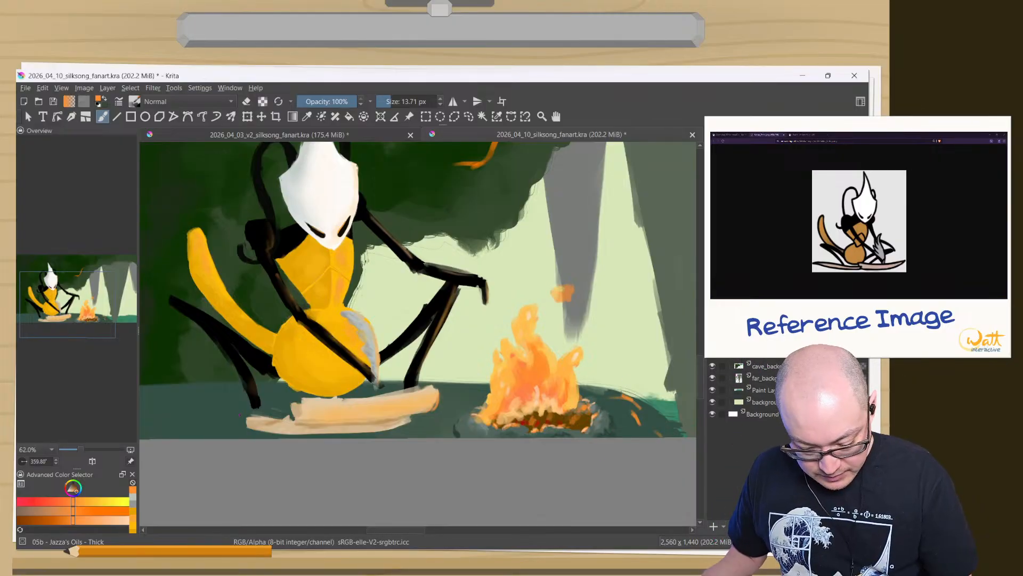
{"action": "right_click", "coordinate": [234, 235]}
{"action": "left_click", "coordinate": [184, 274]}
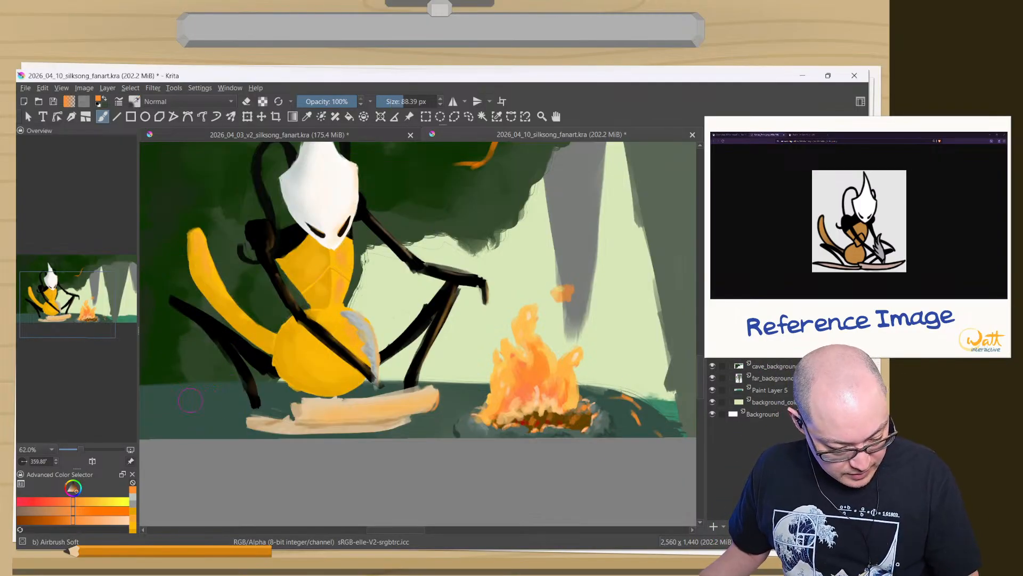
{"action": "right_click", "coordinate": [177, 348]}
{"action": "left_click", "coordinate": [242, 257]}
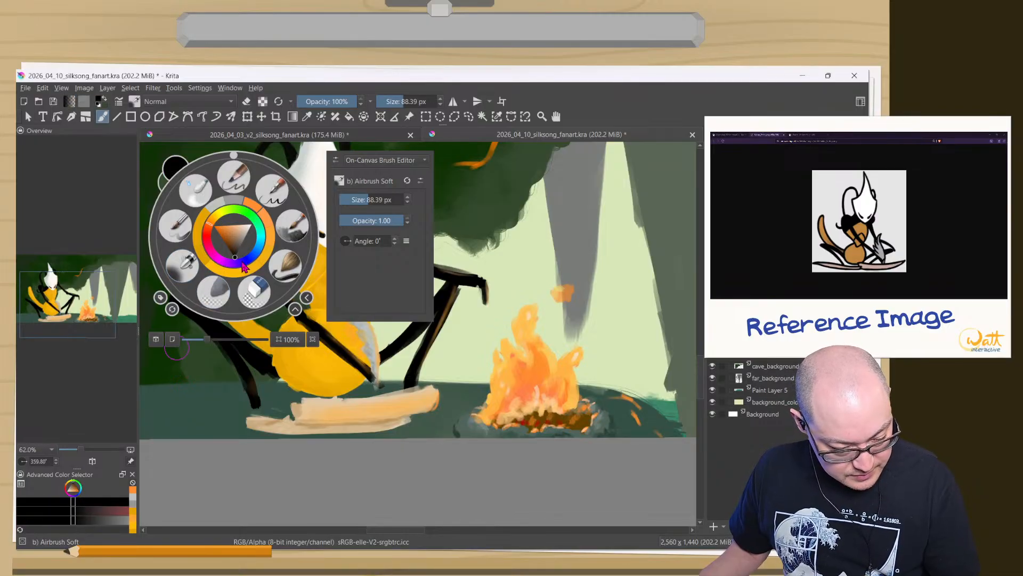
{"action": "left_click", "coordinate": [248, 263]}
{"action": "mouse_move", "coordinate": [242, 246]}
{"action": "left_mouse_down"}
{"action": "mouse_move", "coordinate": [243, 265]}
{"action": "mouse_move", "coordinate": [253, 258]}
{"action": "mouse_move", "coordinate": [243, 224]}
{"action": "left_mouse_up"}
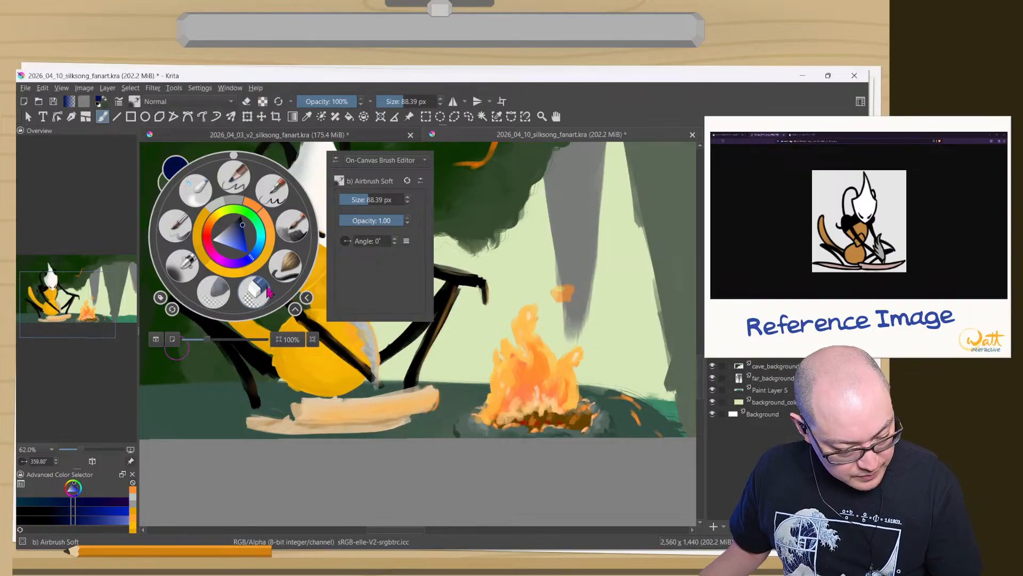
{"action": "left_click", "coordinate": [177, 264]}
- Airbrush dark blue shading over the ground behind and beside the character's legs with a 143.27 px brush
{"action": "left_click_drag", "start_coordinate": [216, 398], "coordinate": [233, 398]}
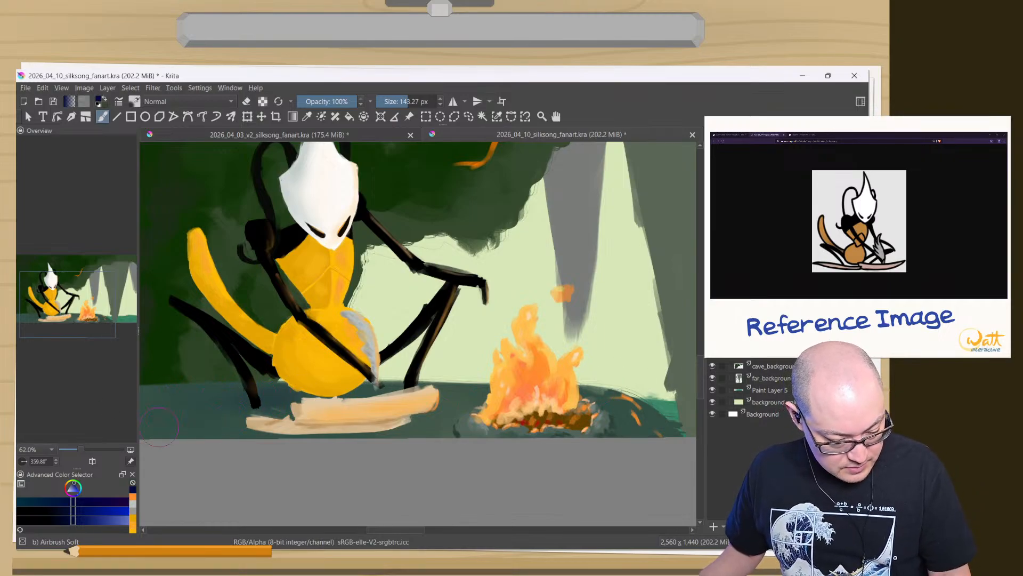
{"action": "left_click_drag", "start_coordinate": [186, 424], "coordinate": [182, 393]}
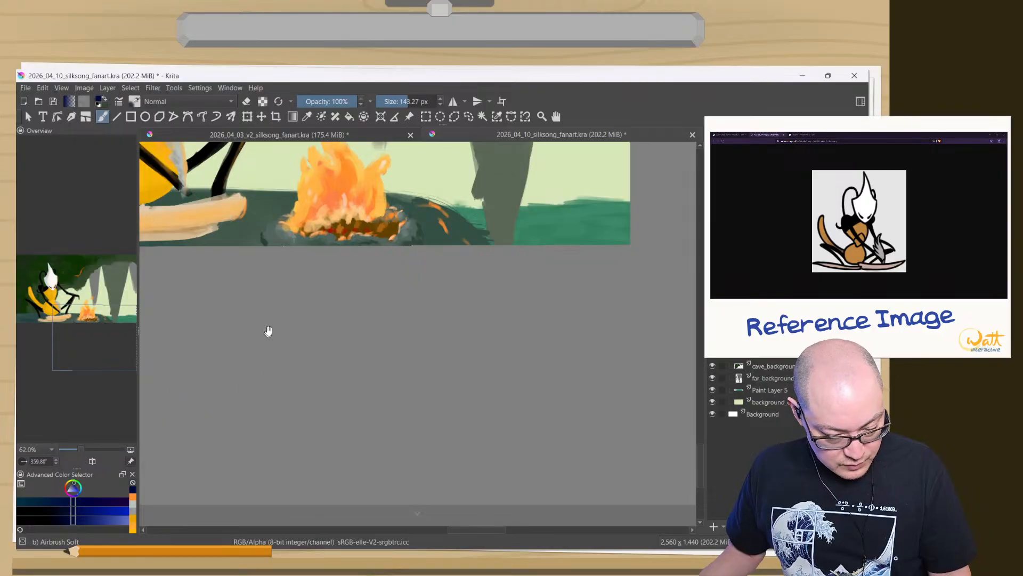
{"action": "left_click_drag", "start_coordinate": [268, 331], "coordinate": [549, 418]}
{"action": "key", "text": "Tab"}
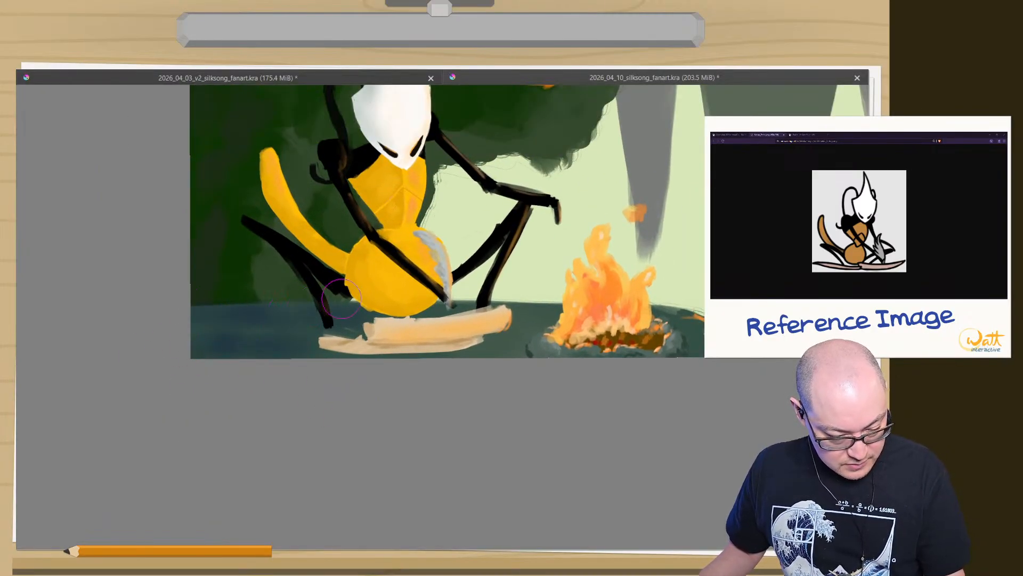
{"action": "mouse_move", "coordinate": [155, 314]}
{"action": "left_mouse_down"}
{"action": "mouse_move", "coordinate": [312, 323]}
{"action": "mouse_move", "coordinate": [172, 304]}
{"action": "mouse_move", "coordinate": [317, 322]}
{"action": "mouse_move", "coordinate": [307, 308]}
{"action": "mouse_move", "coordinate": [202, 278]}
{"action": "mouse_move", "coordinate": [335, 299]}
{"action": "left_mouse_up"}
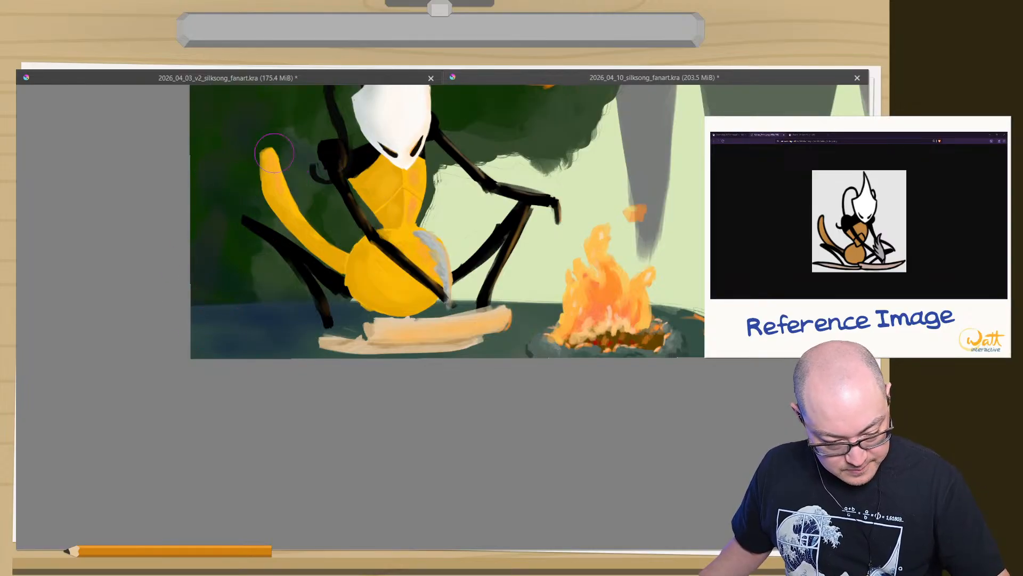
- Airbrush dark blue over the green background behind the character with a larger brush, and deepen the blue on the ground beside the legs
{"action": "left_click_drag", "start_coordinate": [221, 237], "coordinate": [224, 247]}
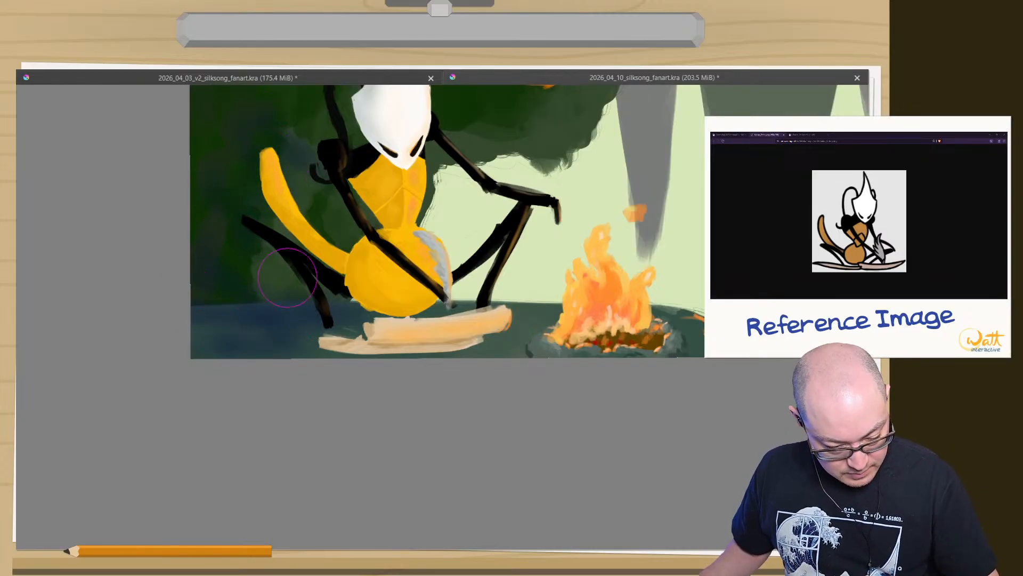
{"action": "left_click_drag", "start_coordinate": [245, 178], "coordinate": [365, 323]}
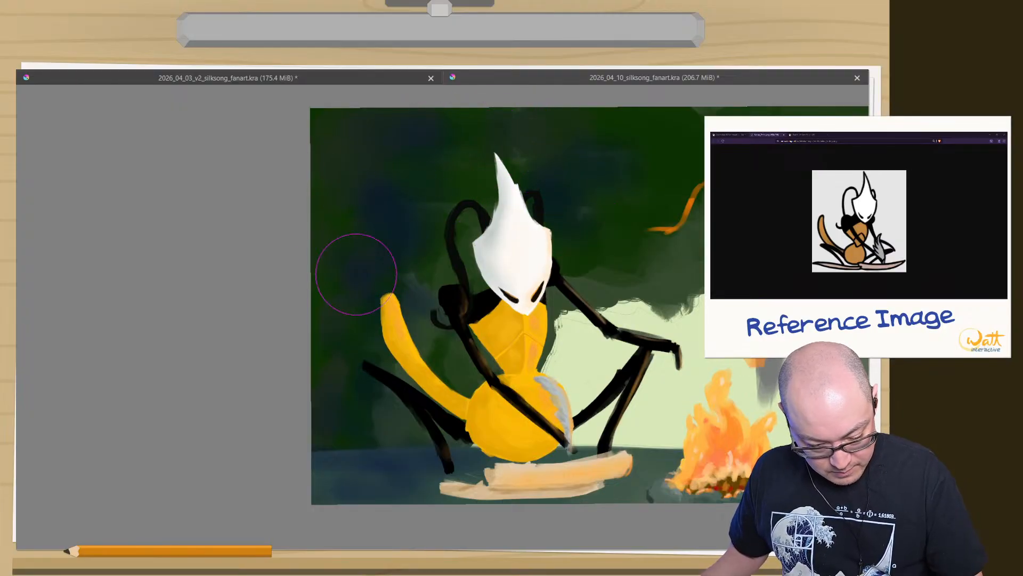
{"action": "left_click_drag", "start_coordinate": [456, 313], "coordinate": [309, 247]}
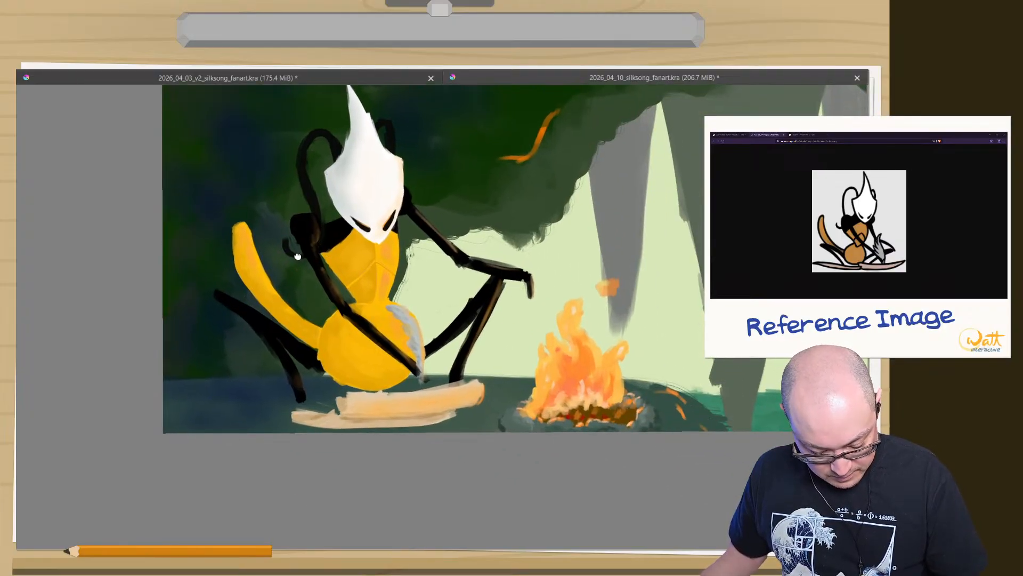
{"action": "left_click_drag", "start_coordinate": [341, 296], "coordinate": [356, 333]}
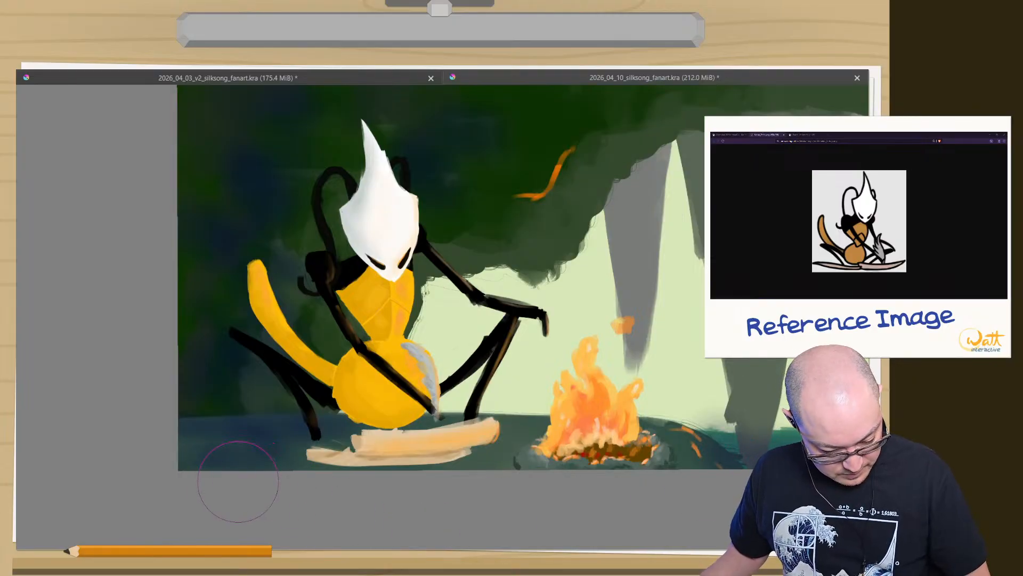
{"action": "mouse_move", "coordinate": [188, 464]}
{"action": "left_mouse_down"}
{"action": "mouse_move", "coordinate": [181, 452]}
{"action": "mouse_move", "coordinate": [228, 423]}
{"action": "mouse_move", "coordinate": [178, 418]}
{"action": "mouse_move", "coordinate": [229, 453]}
{"action": "mouse_move", "coordinate": [191, 445]}
{"action": "mouse_move", "coordinate": [210, 427]}
{"action": "mouse_move", "coordinate": [295, 464]}
{"action": "mouse_move", "coordinate": [312, 429]}
{"action": "mouse_move", "coordinate": [234, 411]}
{"action": "left_mouse_up"}
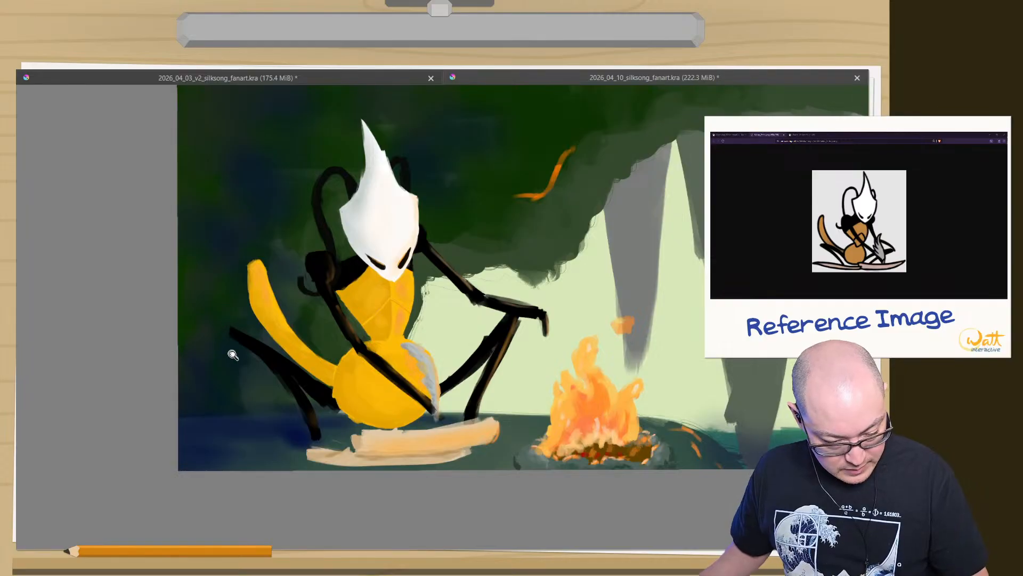
- Make the pale green background colour layer active and switch to the Jazza's Hair - Thick brush preset
{"action": "scroll", "coordinate": [226, 373], "scroll_direction": "down", "scroll_amount": 3}
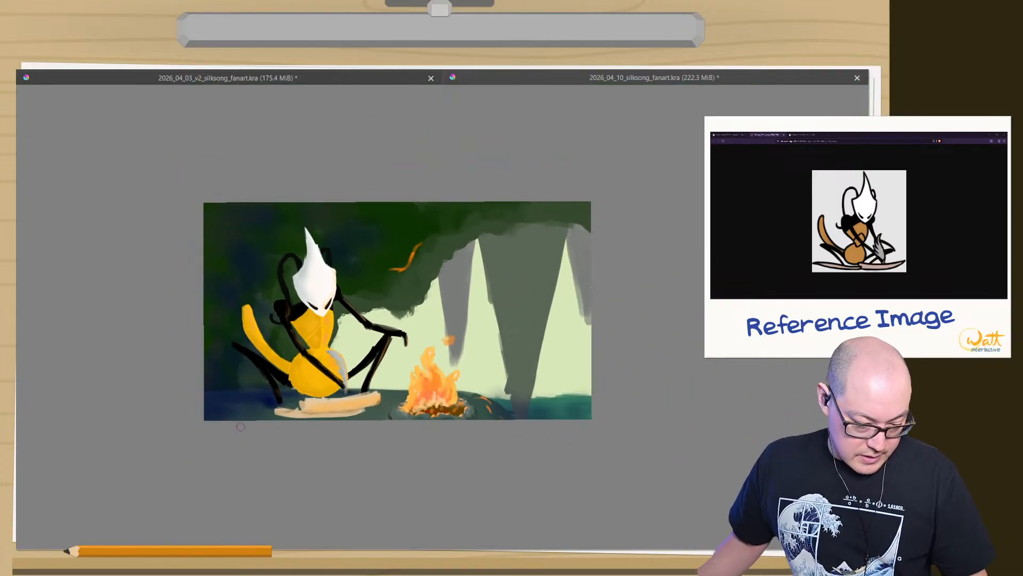
{"action": "scroll", "coordinate": [241, 427], "scroll_direction": "up", "scroll_amount": 2}
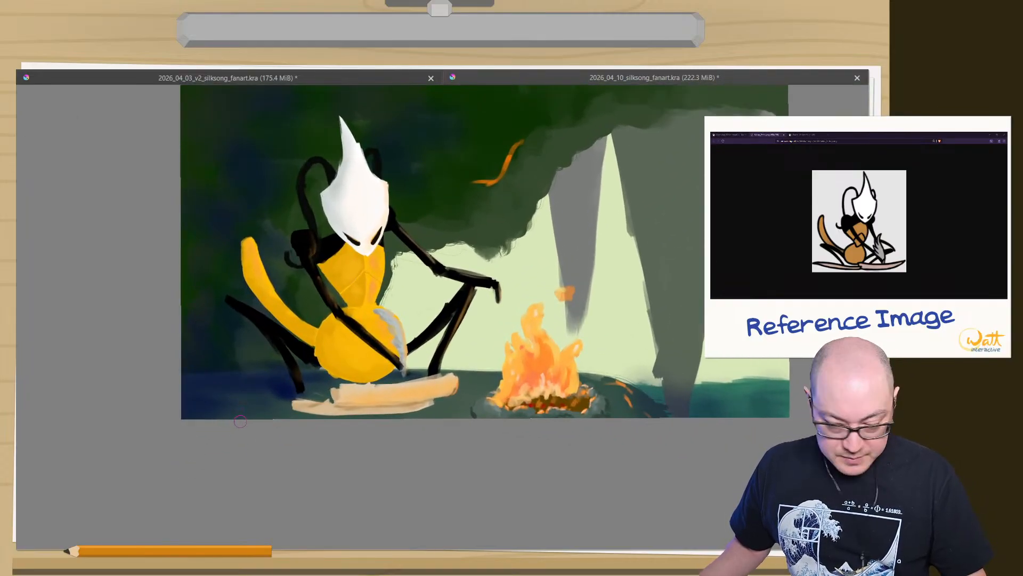
{"action": "scroll", "coordinate": [273, 365], "scroll_direction": "up", "scroll_amount": 1}
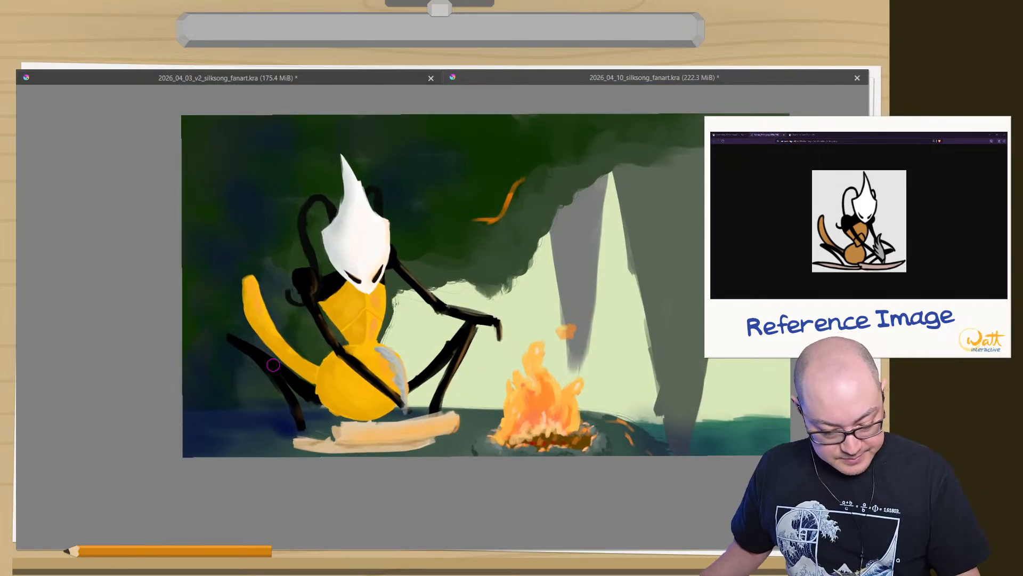
{"action": "key", "text": "Tab"}
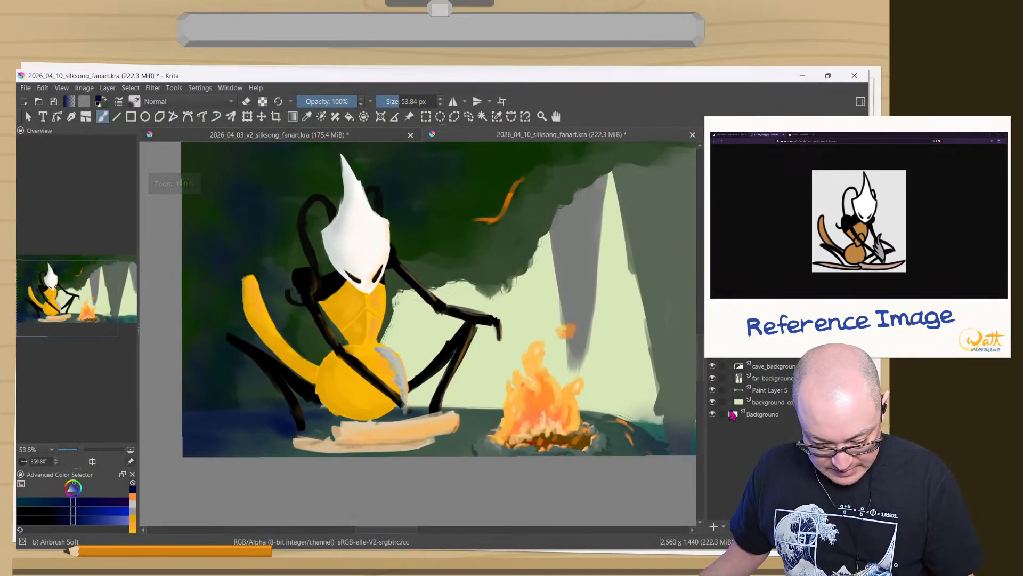
{"action": "left_click", "coordinate": [763, 402]}
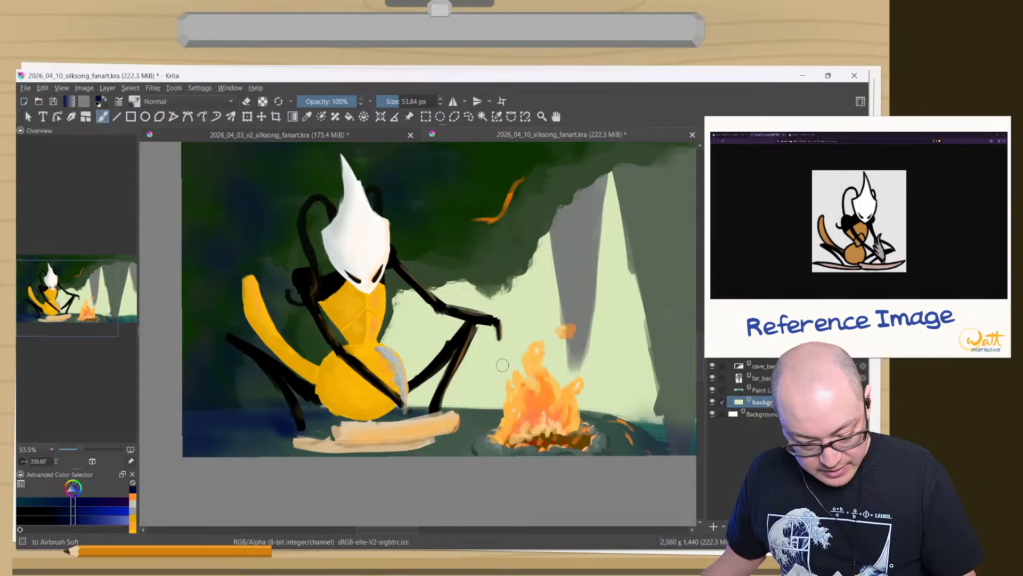
{"action": "right_click", "coordinate": [232, 236]}
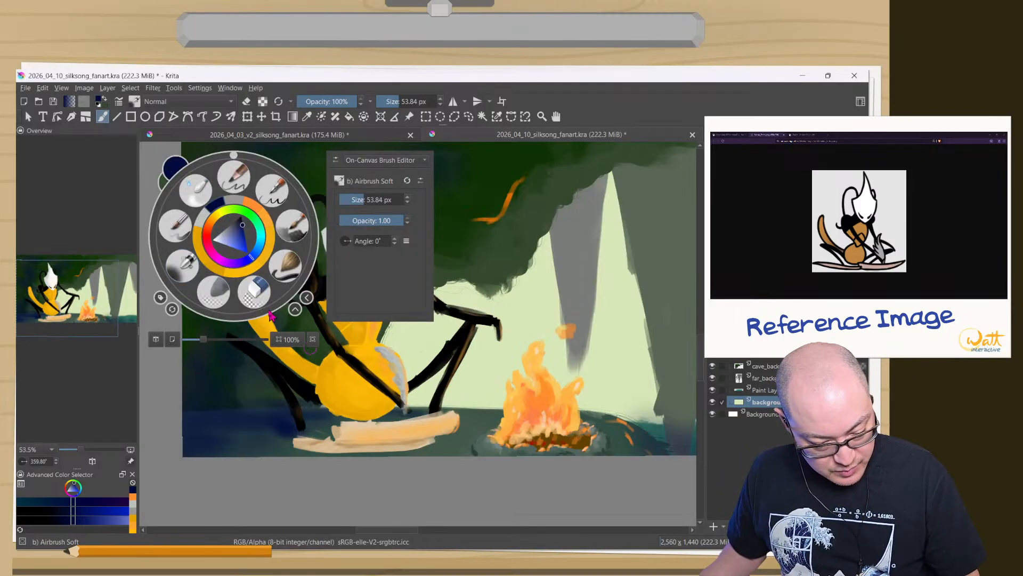
{"action": "left_click", "coordinate": [286, 227]}
{"action": "right_click", "coordinate": [269, 269]}
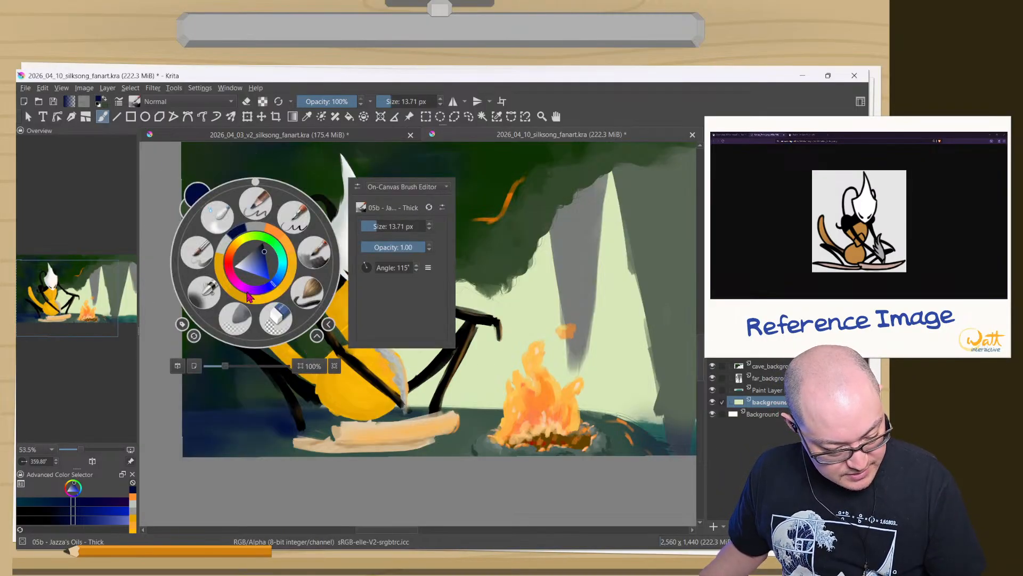
{"action": "left_click", "coordinate": [302, 288]}
- Sample grey-green from the large stalactite and stamp mottled texture over the pale cave background with a 557.62 px brush
{"action": "mouse_move", "coordinate": [501, 337]}
{"action": "left_mouse_down", "text": "shift"}
{"action": "mouse_move", "coordinate": [626, 418]}
{"action": "mouse_move", "coordinate": [642, 410]}
{"action": "left_mouse_up", "text": "shift"}
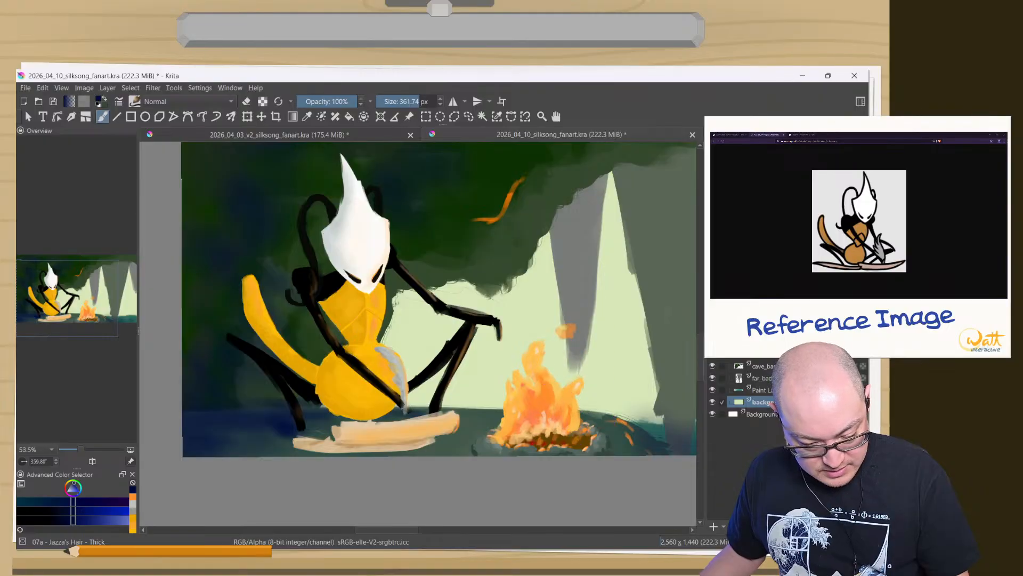
{"action": "left_click", "coordinate": [642, 271], "text": "ctrl"}
{"action": "left_click_drag", "start_coordinate": [436, 361], "coordinate": [476, 367], "text": "shift"}
{"action": "mouse_move", "coordinate": [439, 339]}
{"action": "left_mouse_down", "text": "shift"}
{"action": "mouse_move", "coordinate": [462, 379]}
{"action": "mouse_move", "coordinate": [397, 343]}
{"action": "mouse_move", "coordinate": [419, 314]}
{"action": "left_mouse_up", "text": "shift"}
{"action": "mouse_move", "coordinate": [421, 390]}
{"action": "left_mouse_down"}
{"action": "mouse_move", "coordinate": [463, 411]}
{"action": "mouse_move", "coordinate": [480, 326]}
{"action": "mouse_move", "coordinate": [442, 277]}
{"action": "mouse_move", "coordinate": [415, 287]}
{"action": "left_mouse_up"}
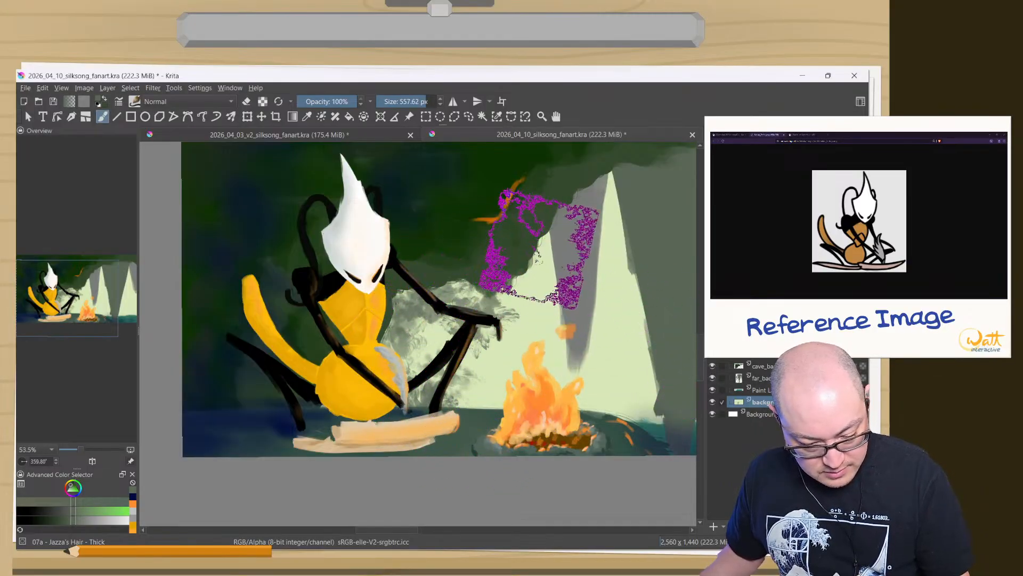
{"action": "left_click_drag", "start_coordinate": [544, 245], "coordinate": [471, 270]}
{"action": "left_click_drag", "start_coordinate": [533, 354], "coordinate": [431, 364]}
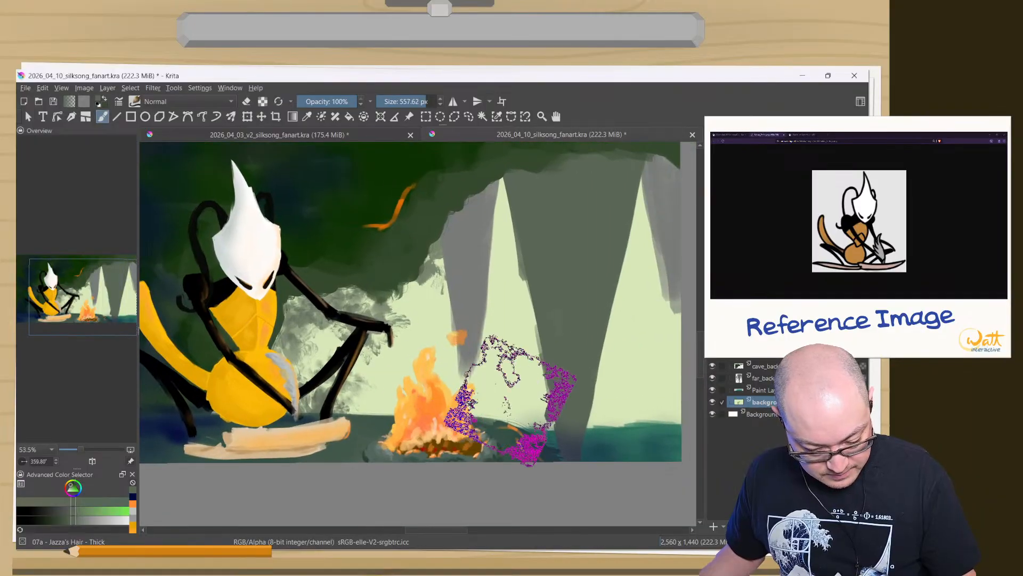
{"action": "left_click", "coordinate": [647, 336]}
{"action": "left_click", "coordinate": [618, 248]}
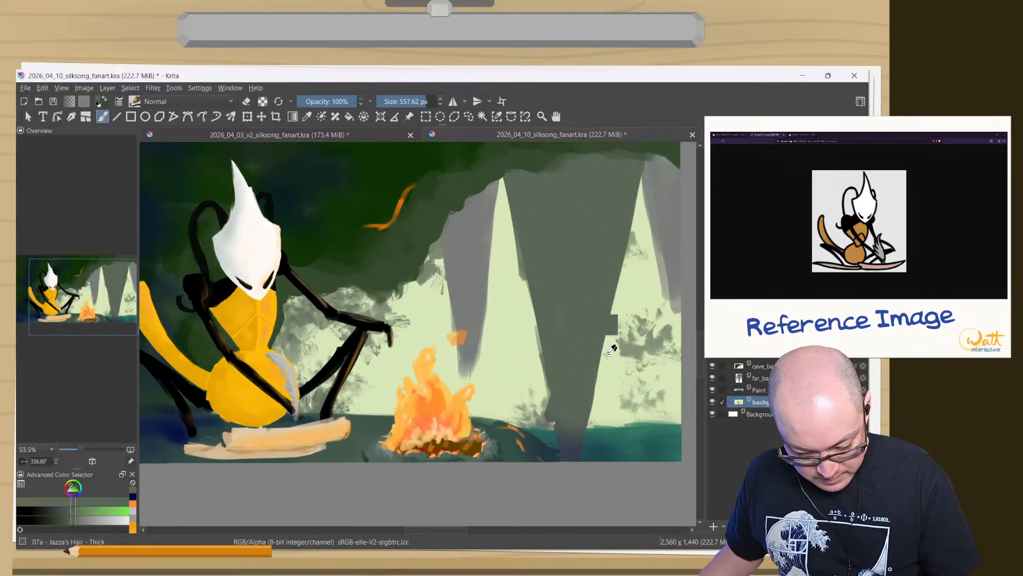
{"action": "left_click", "coordinate": [410, 303]}
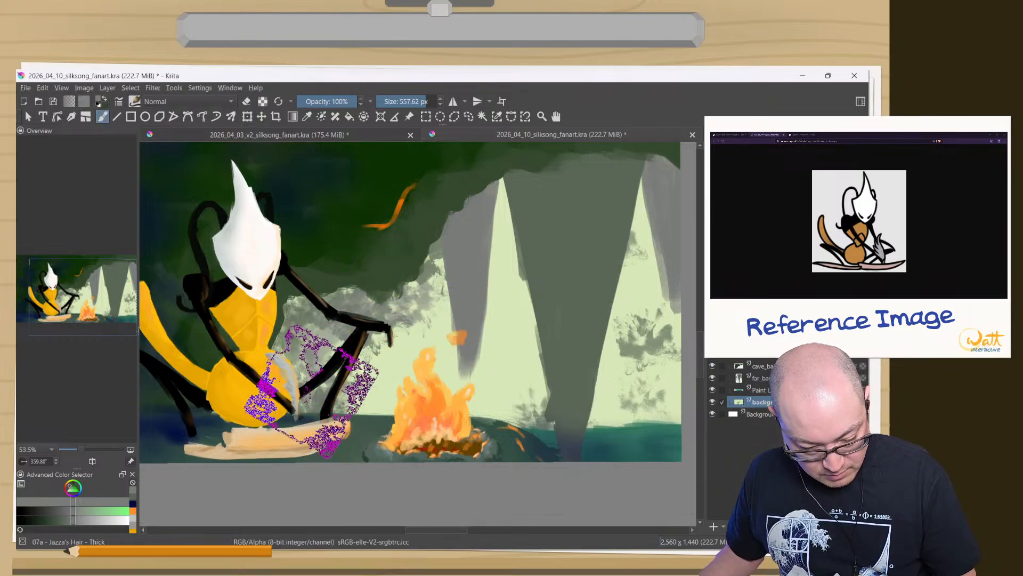
- Sample pale green and grey tones from the scene and layer more mottled texture across the pale background between the stalactites
{"action": "left_click", "coordinate": [528, 381], "text": "ctrl"}
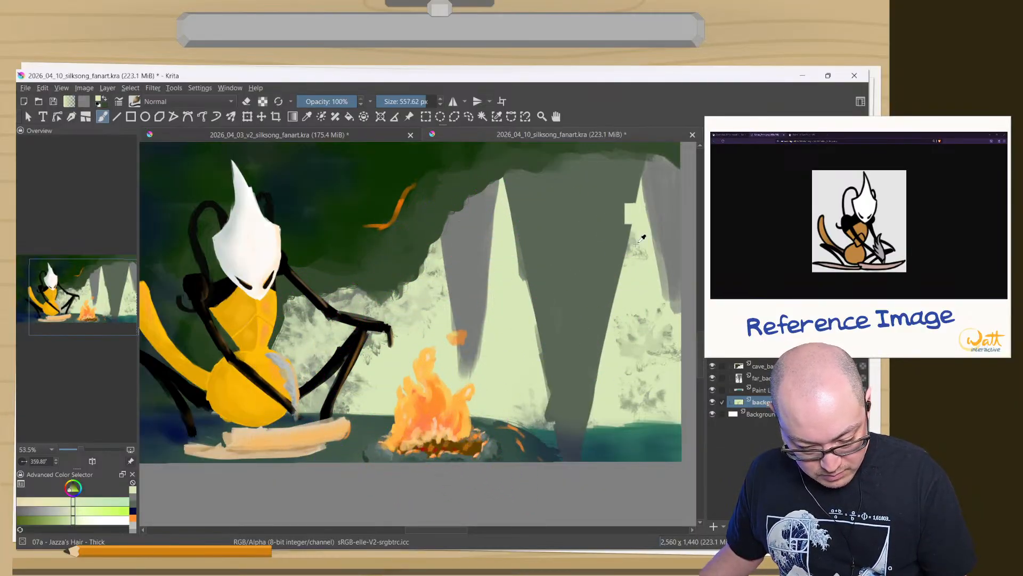
{"action": "left_click", "coordinate": [649, 195], "text": "ctrl"}
{"action": "mouse_move", "coordinate": [502, 288]}
{"action": "left_mouse_down"}
{"action": "mouse_move", "coordinate": [536, 384]}
{"action": "mouse_move", "coordinate": [452, 354]}
{"action": "mouse_move", "coordinate": [570, 263]}
{"action": "mouse_move", "coordinate": [608, 192]}
{"action": "left_mouse_up"}
{"action": "mouse_move", "coordinate": [645, 261]}
{"action": "left_mouse_down"}
{"action": "mouse_move", "coordinate": [651, 320]}
{"action": "mouse_move", "coordinate": [640, 287]}
{"action": "left_mouse_up"}
{"action": "left_click", "coordinate": [670, 197], "text": "ctrl"}
{"action": "mouse_move", "coordinate": [616, 200]}
{"action": "left_mouse_down"}
{"action": "mouse_move", "coordinate": [639, 344]}
{"action": "mouse_move", "coordinate": [610, 394]}
{"action": "mouse_move", "coordinate": [545, 380]}
{"action": "mouse_move", "coordinate": [518, 331]}
{"action": "mouse_move", "coordinate": [514, 255]}
{"action": "mouse_move", "coordinate": [471, 227]}
{"action": "mouse_move", "coordinate": [445, 305]}
{"action": "mouse_move", "coordinate": [391, 333]}
{"action": "mouse_move", "coordinate": [321, 328]}
{"action": "mouse_move", "coordinate": [342, 399]}
{"action": "left_mouse_up"}
{"action": "left_click", "coordinate": [672, 359], "text": "ctrl"}
{"action": "left_click_drag", "start_coordinate": [669, 403], "coordinate": [625, 377]}
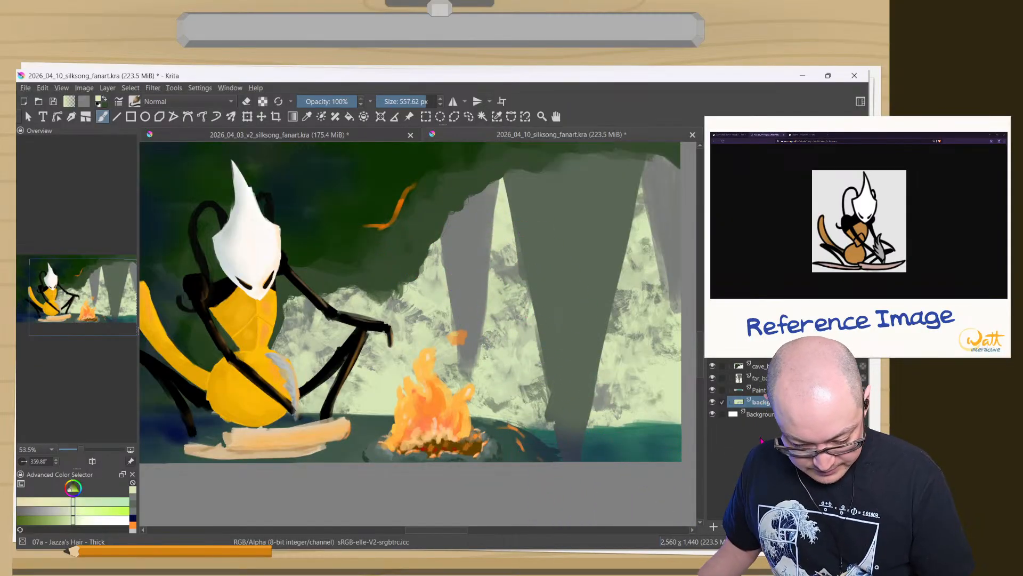
- Apply a Gaussian Blur with a 19.04 px horizontal and vertical radius to the far background layer holding the stalactites
{"action": "left_click", "coordinate": [767, 379]}
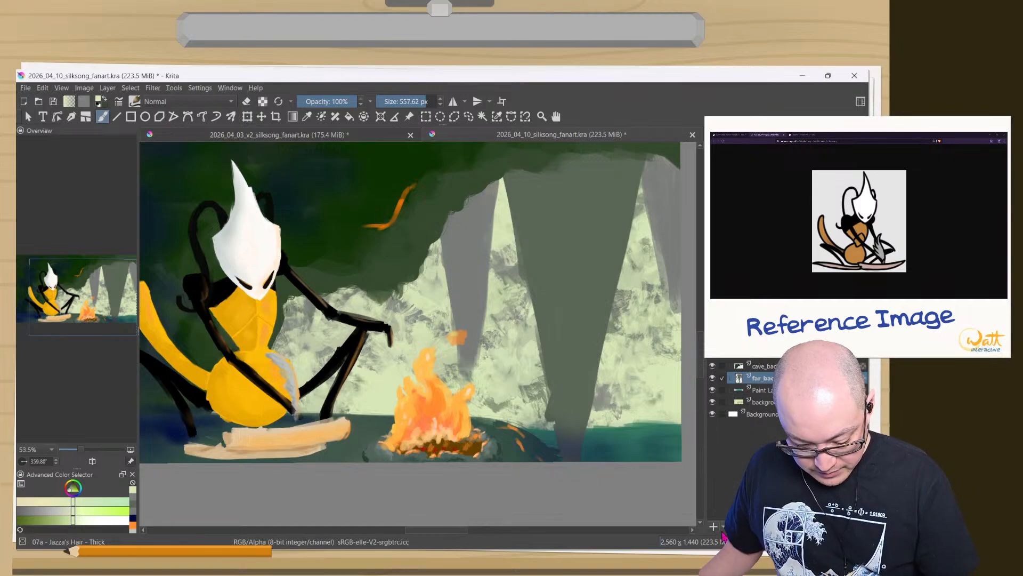
{"action": "right_click", "coordinate": [758, 380]}
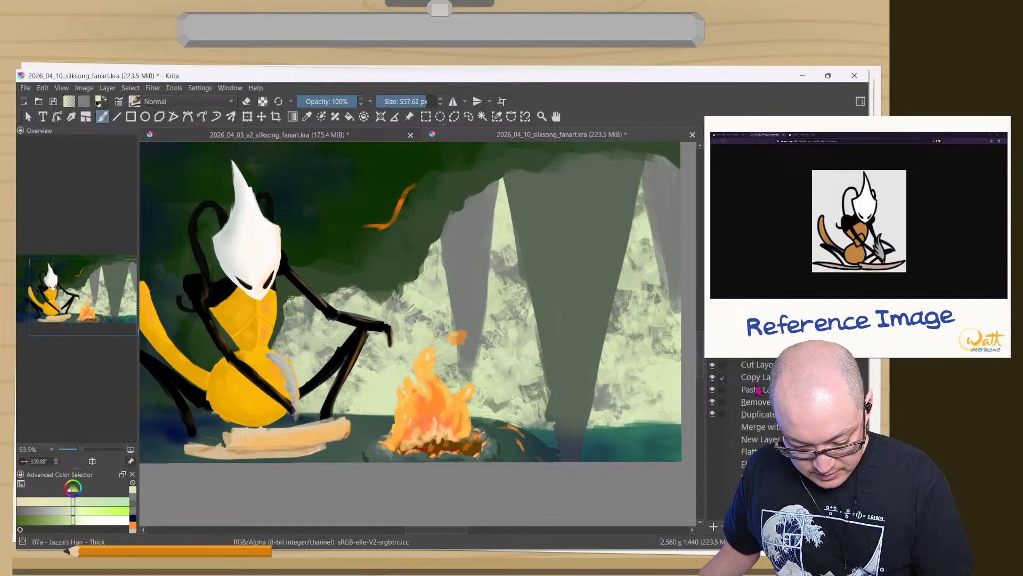
{"action": "left_click", "coordinate": [725, 469]}
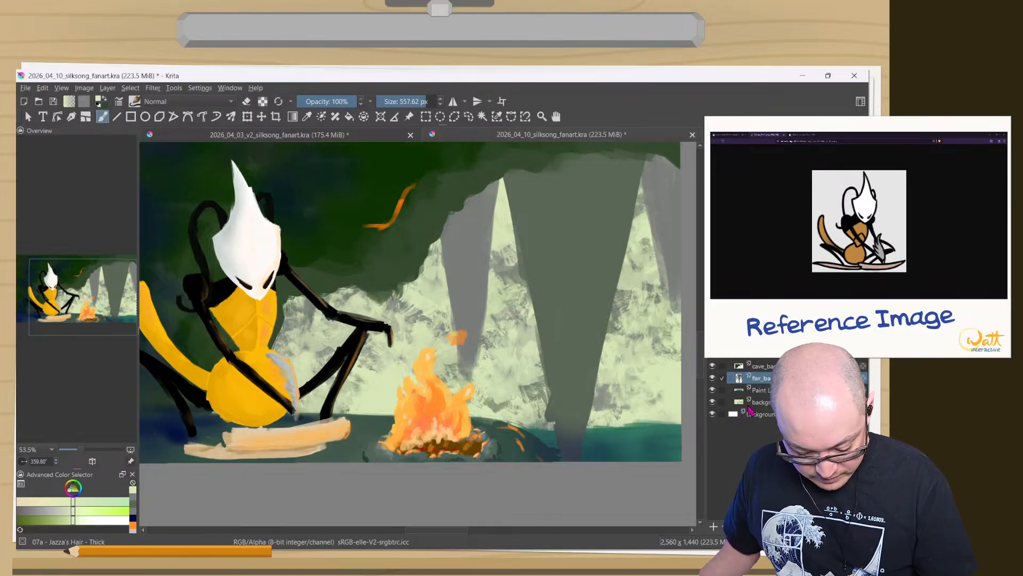
{"action": "left_click", "coordinate": [107, 88]}
{"action": "mouse_move", "coordinate": [116, 138]}
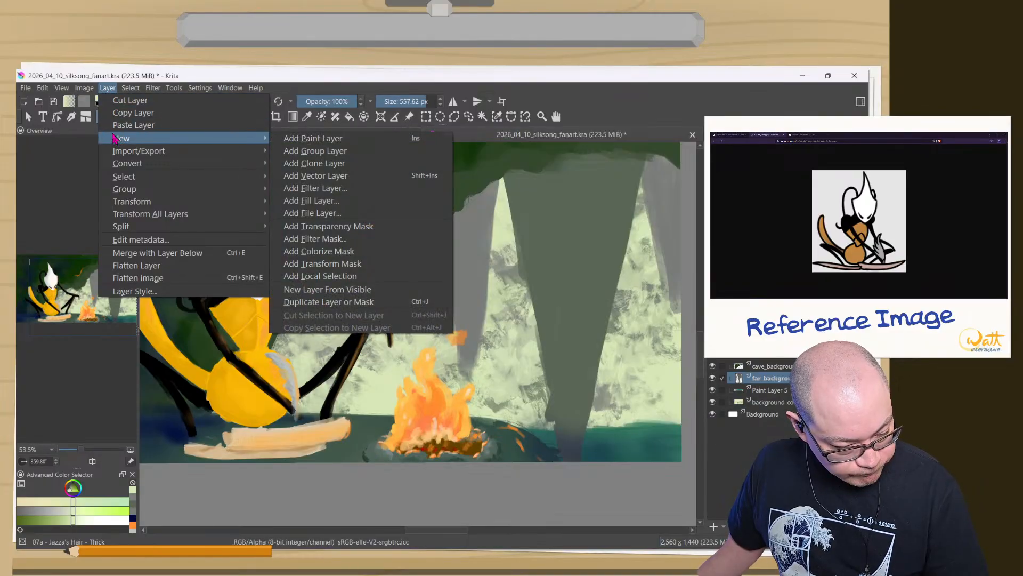
{"action": "mouse_move", "coordinate": [153, 88]}
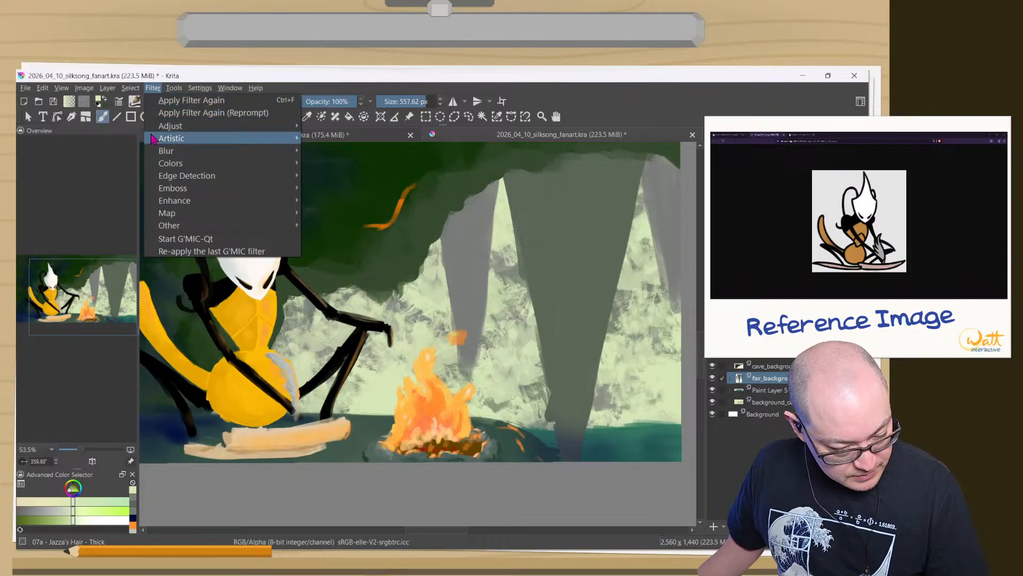
{"action": "mouse_move", "coordinate": [163, 151]}
{"action": "left_click", "coordinate": [325, 163]}
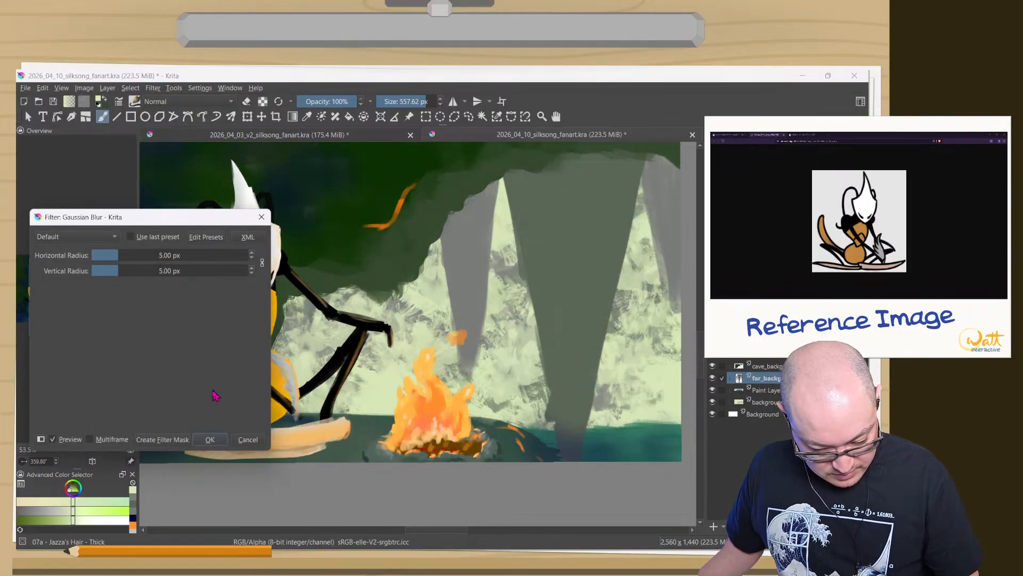
{"action": "left_click_drag", "start_coordinate": [122, 251], "coordinate": [134, 255]}
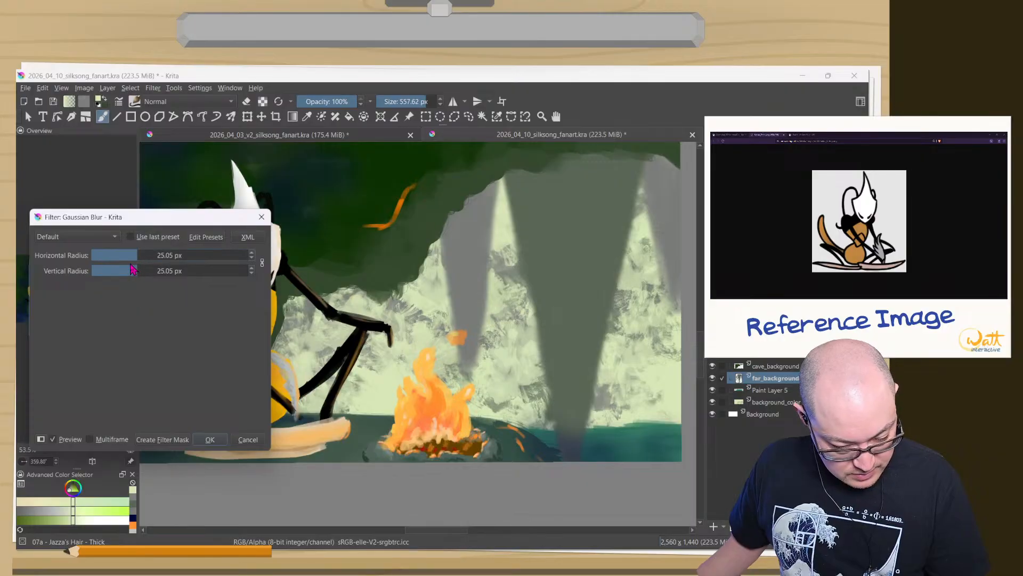
{"action": "left_click_drag", "start_coordinate": [135, 265], "coordinate": [134, 272]}
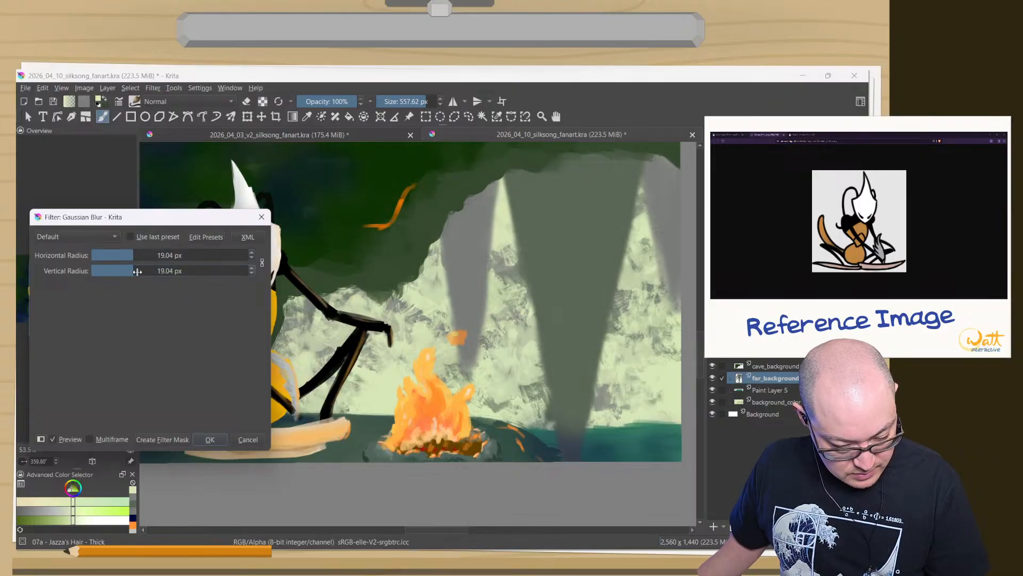
{"action": "left_click", "coordinate": [210, 442]}
- Apply the Blur filter with horizontal and vertical radius 14 to the mottled background colour layer
{"action": "left_click", "coordinate": [762, 390]}
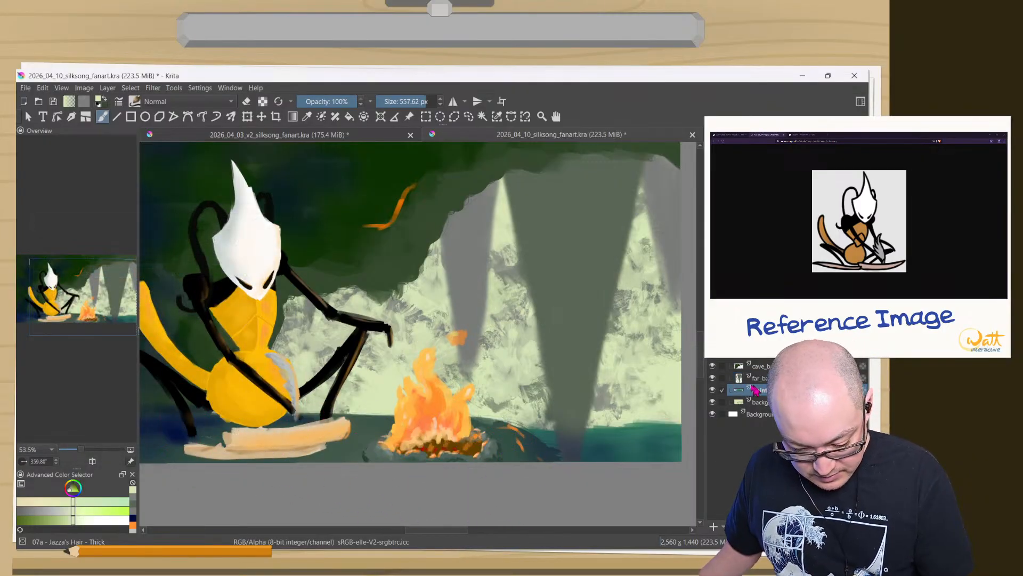
{"action": "left_click", "coordinate": [762, 402]}
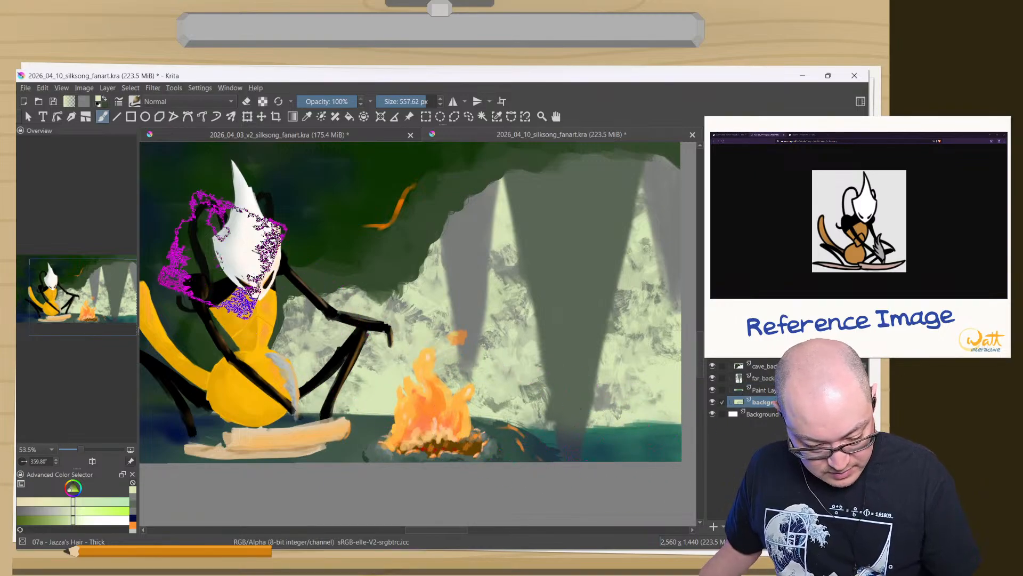
{"action": "left_click", "coordinate": [153, 88]}
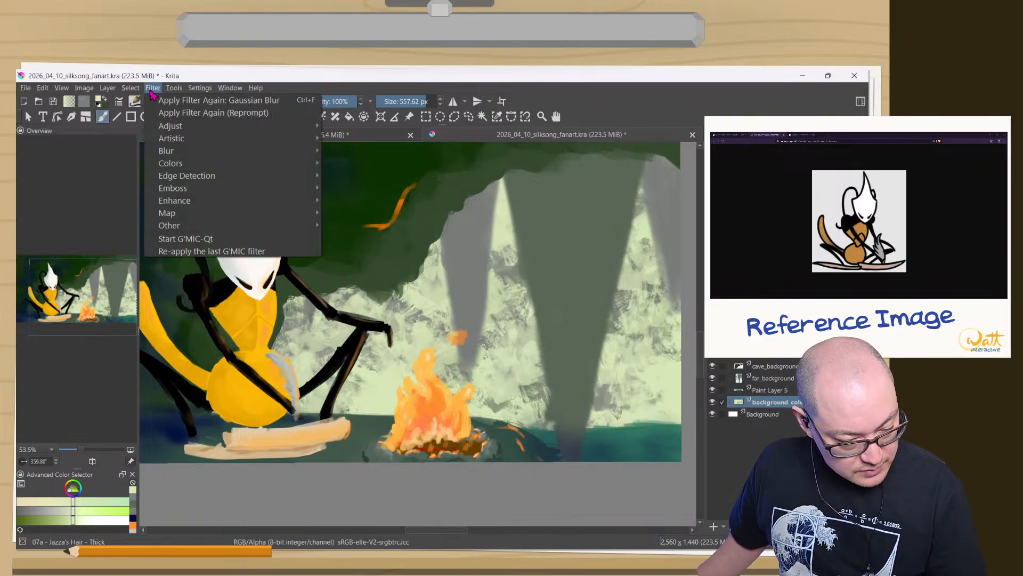
{"action": "mouse_move", "coordinate": [163, 151]}
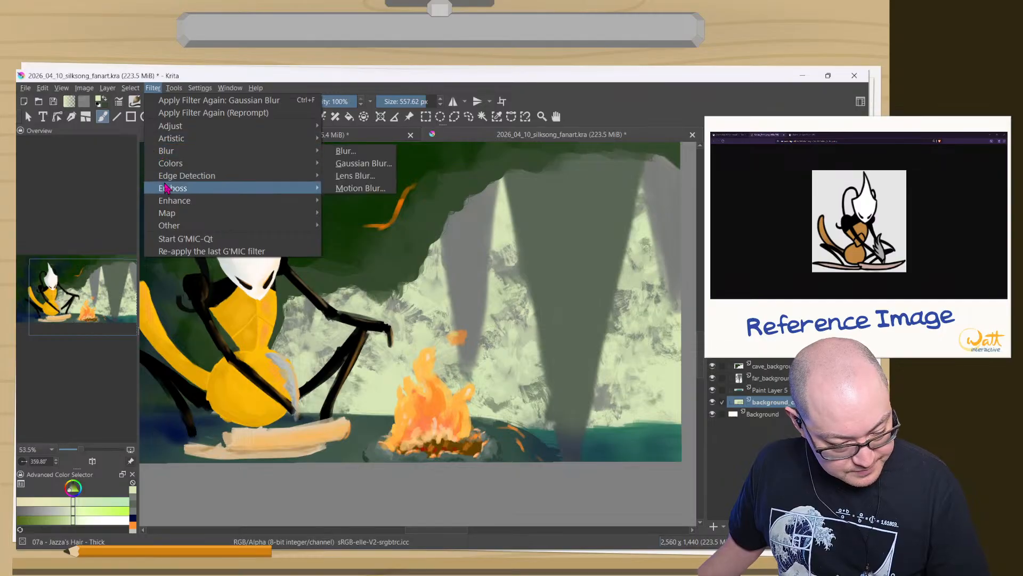
{"action": "left_click", "coordinate": [344, 151]}
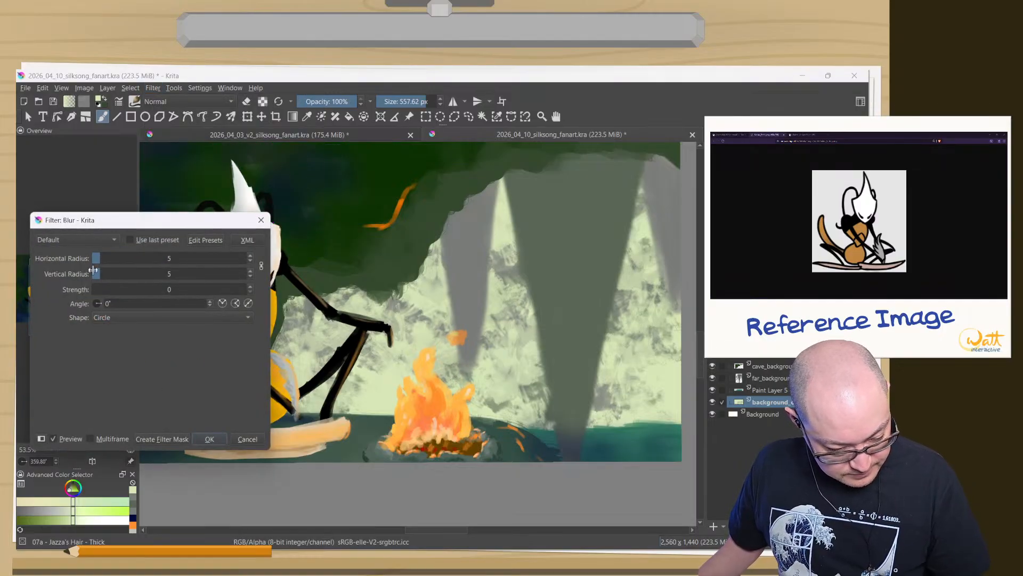
{"action": "left_click_drag", "start_coordinate": [110, 274], "coordinate": [113, 275]}
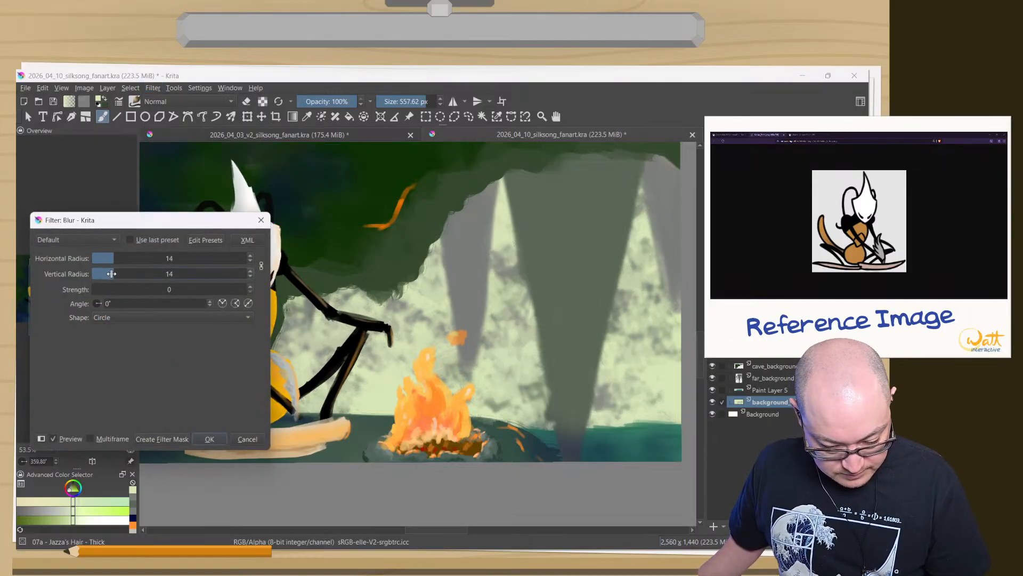
{"action": "left_click", "coordinate": [213, 439]}
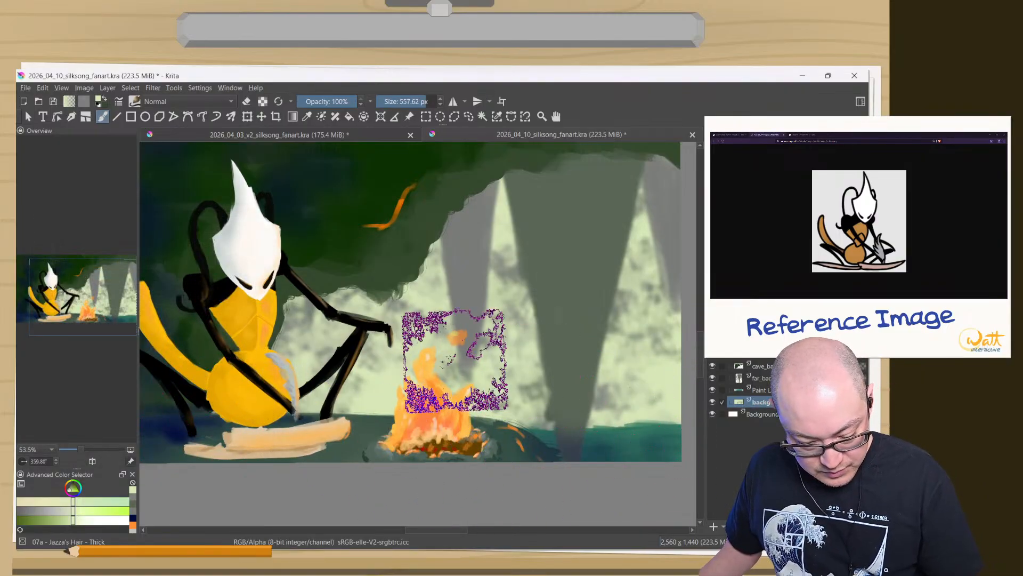
- Pick a very pale yellowish-white colour with the Airbrush Soft preset and add a paint layer above the background colour layer
{"action": "right_click", "coordinate": [403, 358]}
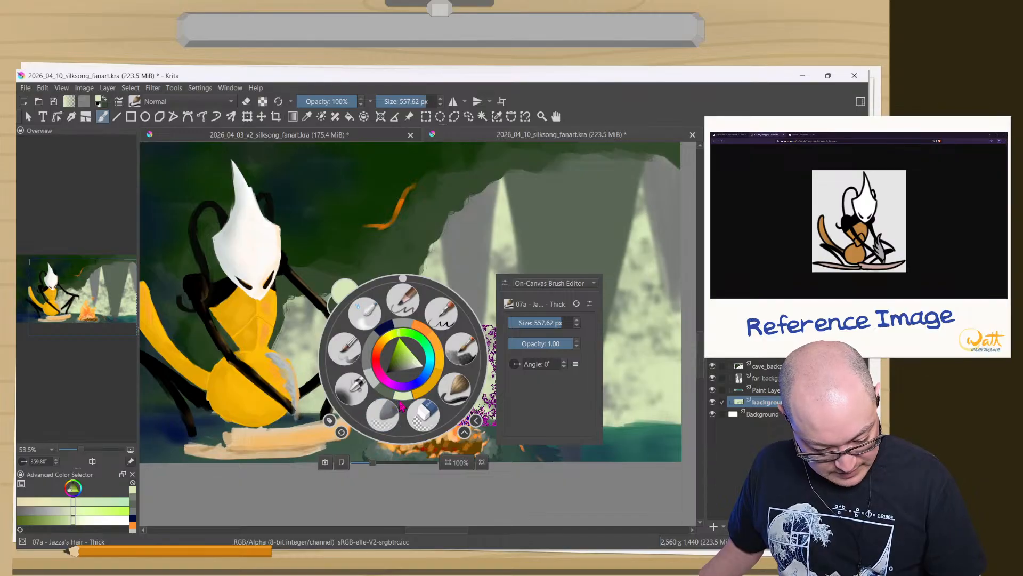
{"action": "left_click", "coordinate": [392, 337]}
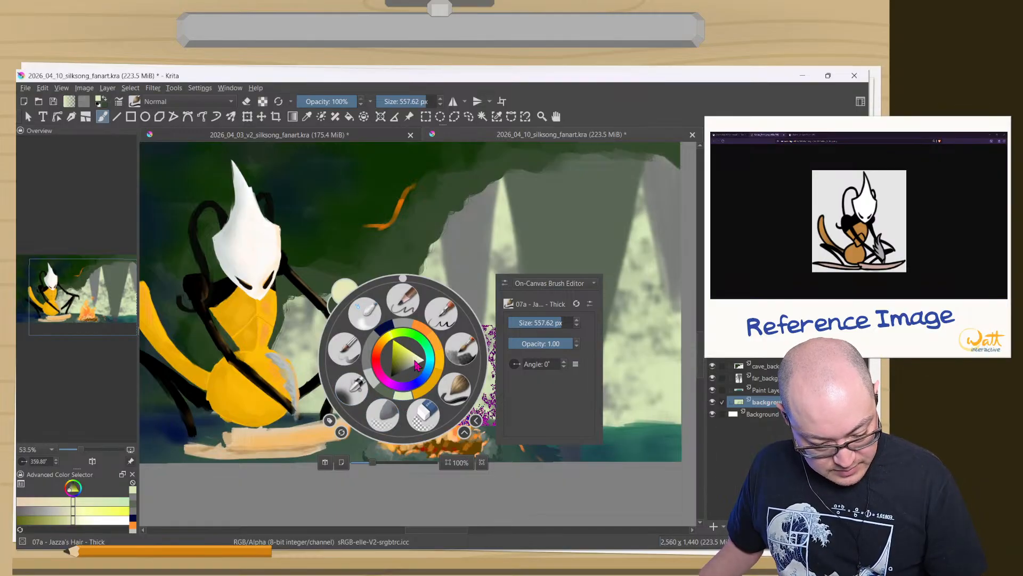
{"action": "left_click", "coordinate": [351, 388]}
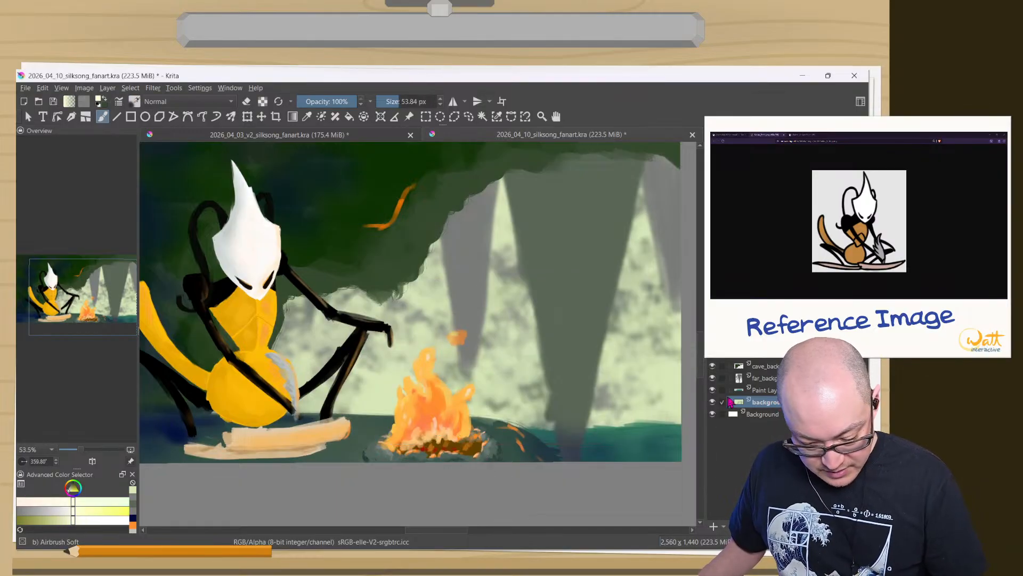
{"action": "left_click", "coordinate": [713, 526]}
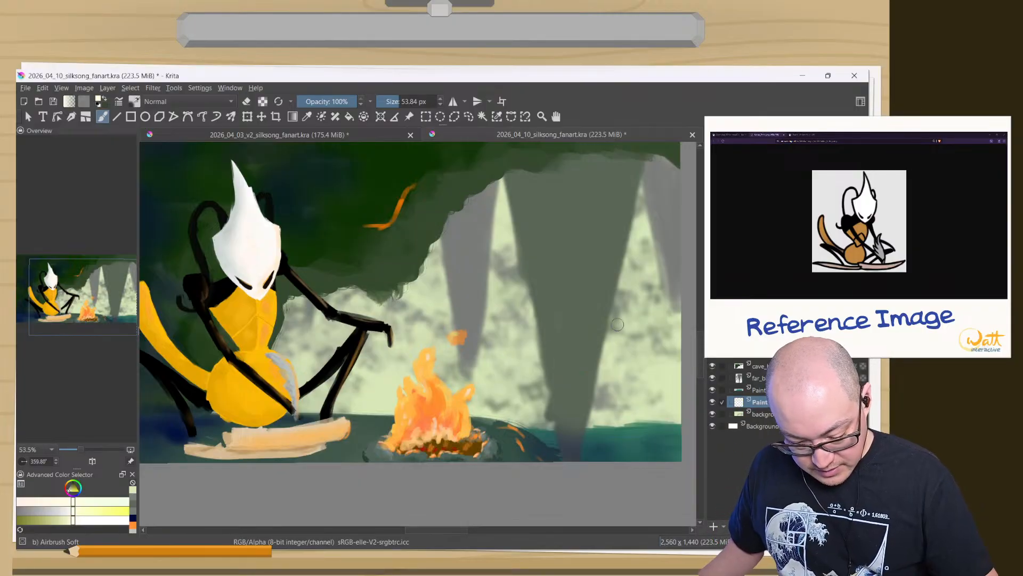
- Enlarge the soft airbrush to about 164 px and brush pale diagonal light rays over the mottled background on the new paint layer
{"action": "left_click_drag", "start_coordinate": [579, 275], "coordinate": [594, 275]}
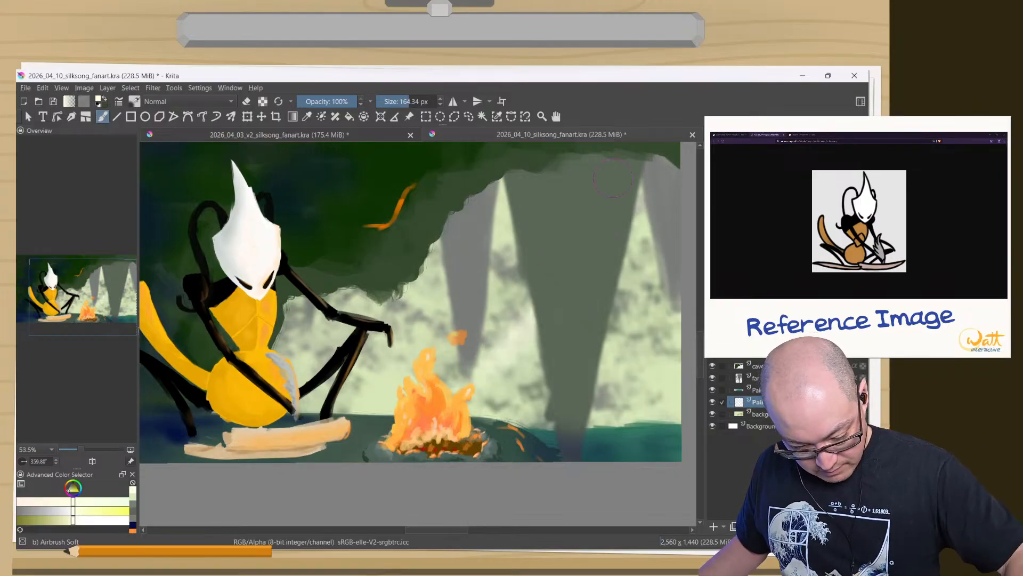
{"action": "left_click_drag", "start_coordinate": [428, 299], "coordinate": [374, 351]}
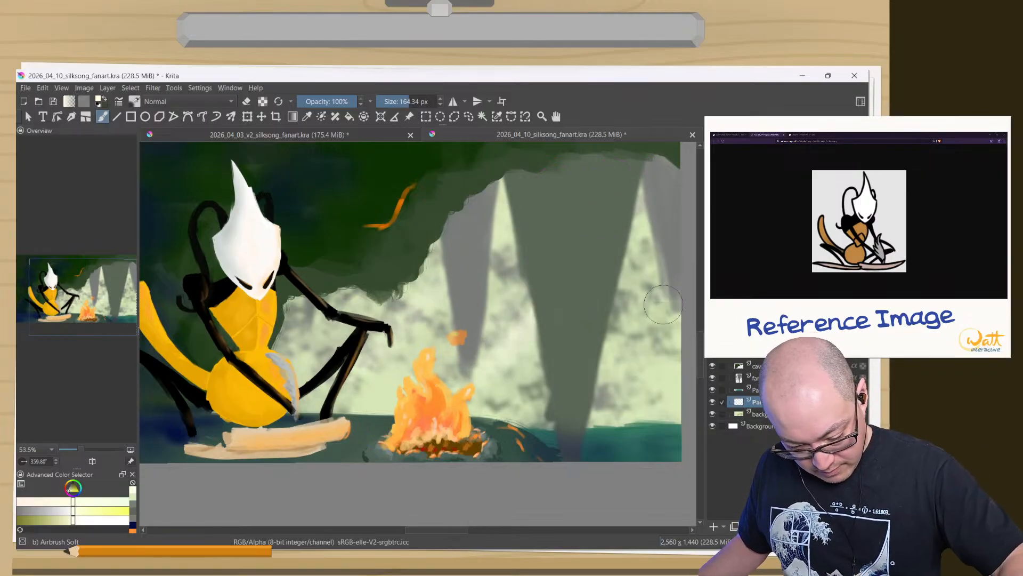
{"action": "left_click_drag", "start_coordinate": [665, 304], "coordinate": [611, 407]}
{"action": "left_click_drag", "start_coordinate": [645, 281], "coordinate": [630, 310]}
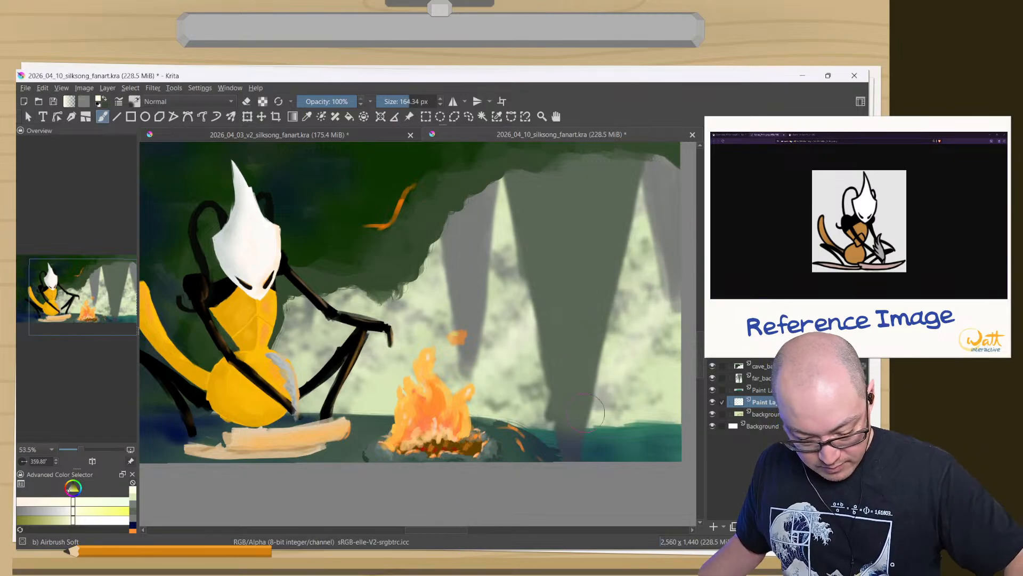
- Airbrush pale diagonal light rays across the stalactites on the far_background layer
{"action": "left_click", "coordinate": [737, 378]}
{"action": "left_click_drag", "start_coordinate": [660, 166], "coordinate": [527, 301]}
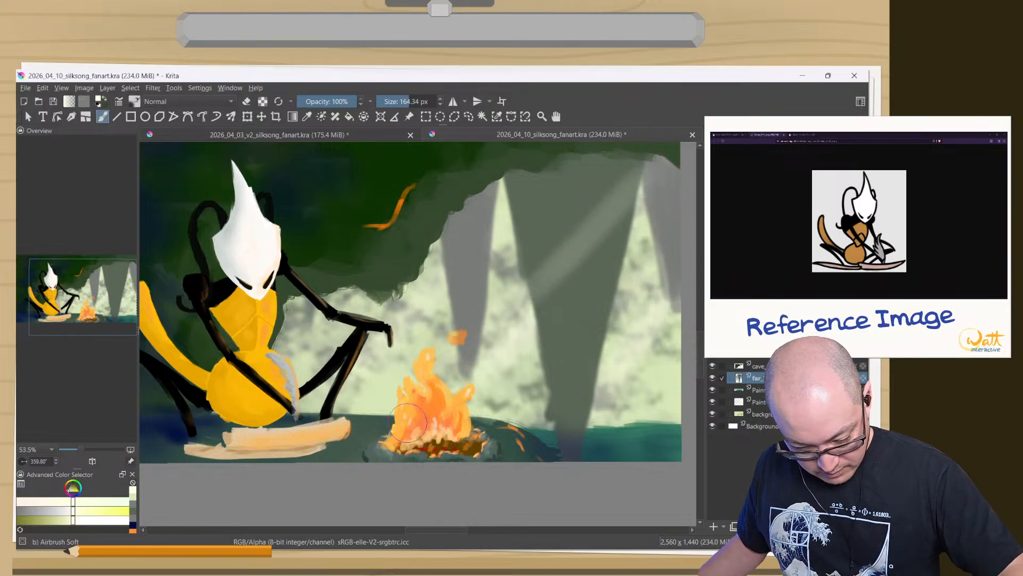
{"action": "left_click_drag", "start_coordinate": [633, 211], "coordinate": [534, 312]}
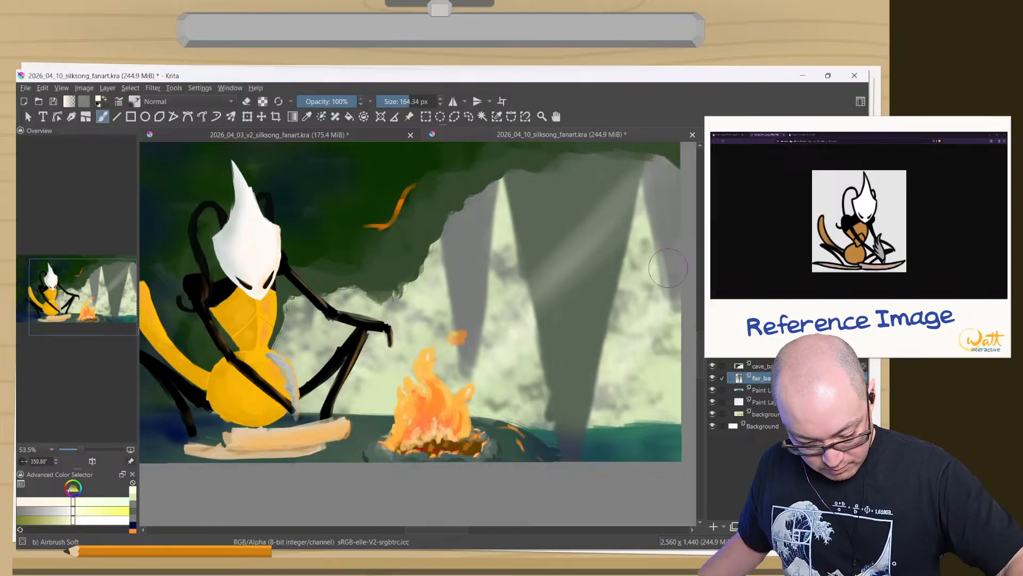
{"action": "left_click_drag", "start_coordinate": [668, 256], "coordinate": [576, 385]}
{"action": "left_click_drag", "start_coordinate": [617, 352], "coordinate": [557, 413]}
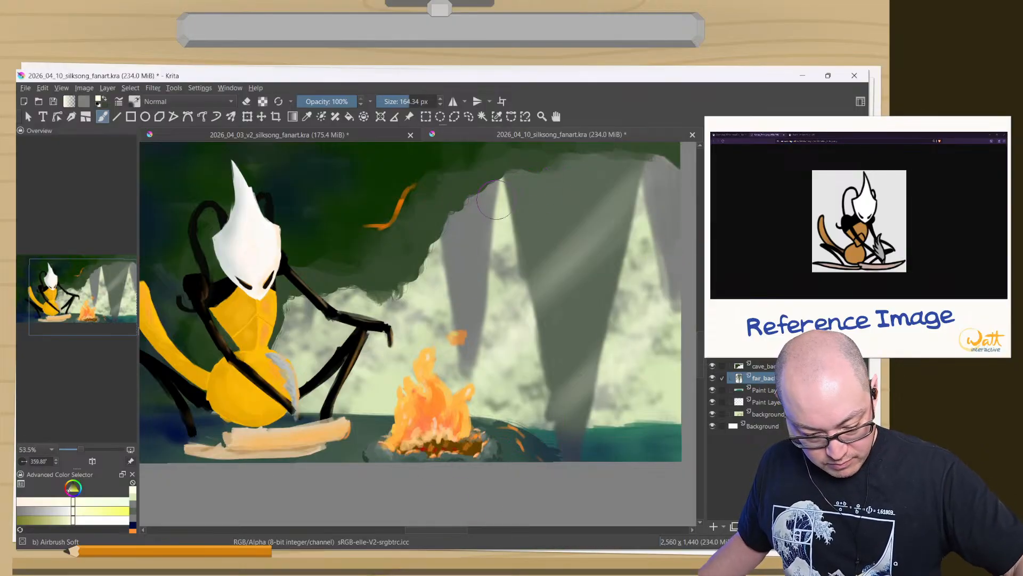
{"action": "left_click_drag", "start_coordinate": [488, 208], "coordinate": [399, 306]}
{"action": "left_click_drag", "start_coordinate": [449, 262], "coordinate": [396, 318]}
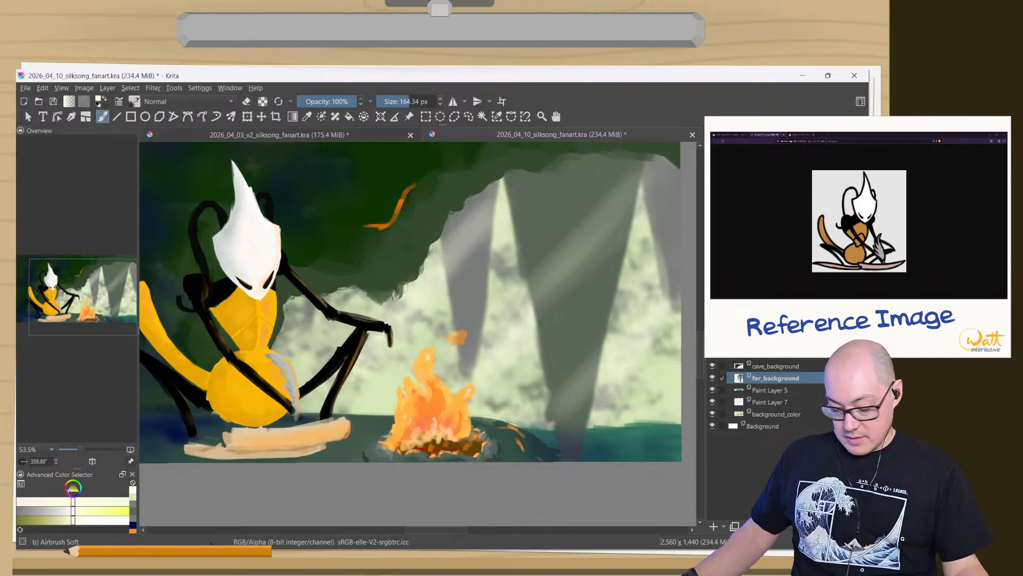
- Sample the teal ground and orange fire colours and enlarge the soft airbrush to about 208 px
{"action": "scroll", "coordinate": [296, 312], "scroll_direction": "down", "scroll_amount": 3}
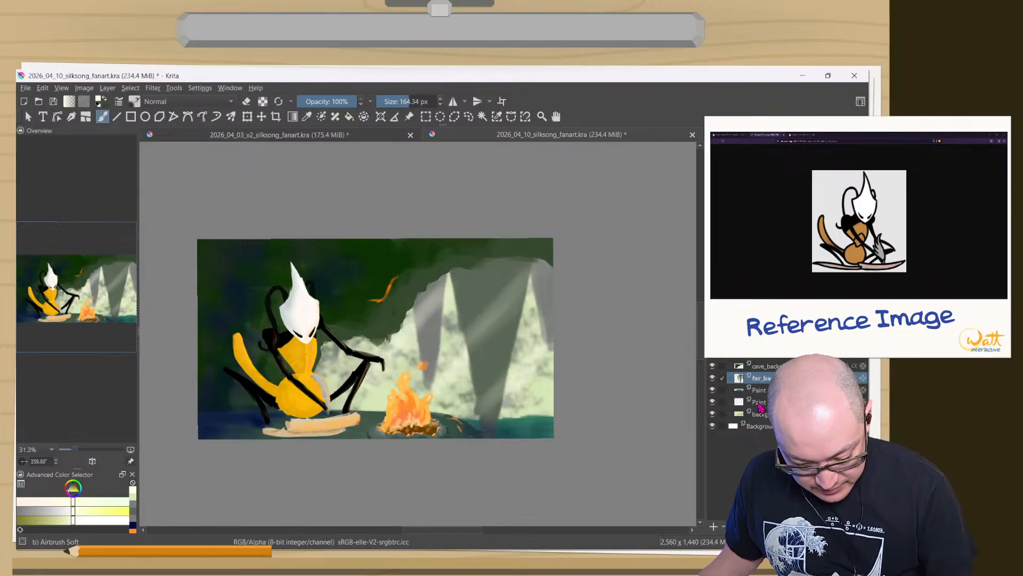
{"action": "key", "text": "ctrl"}
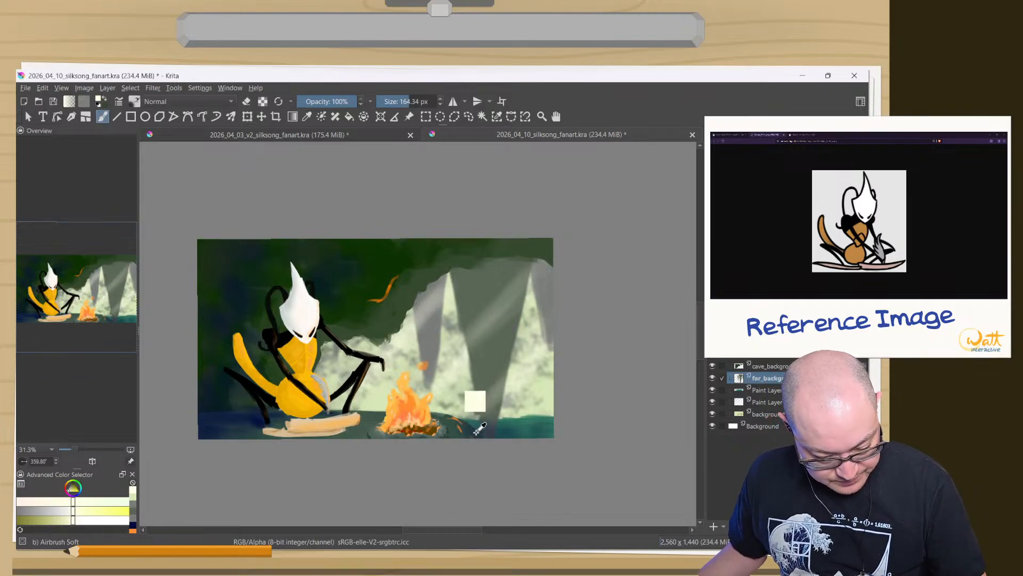
{"action": "left_click", "coordinate": [522, 425], "text": "ctrl"}
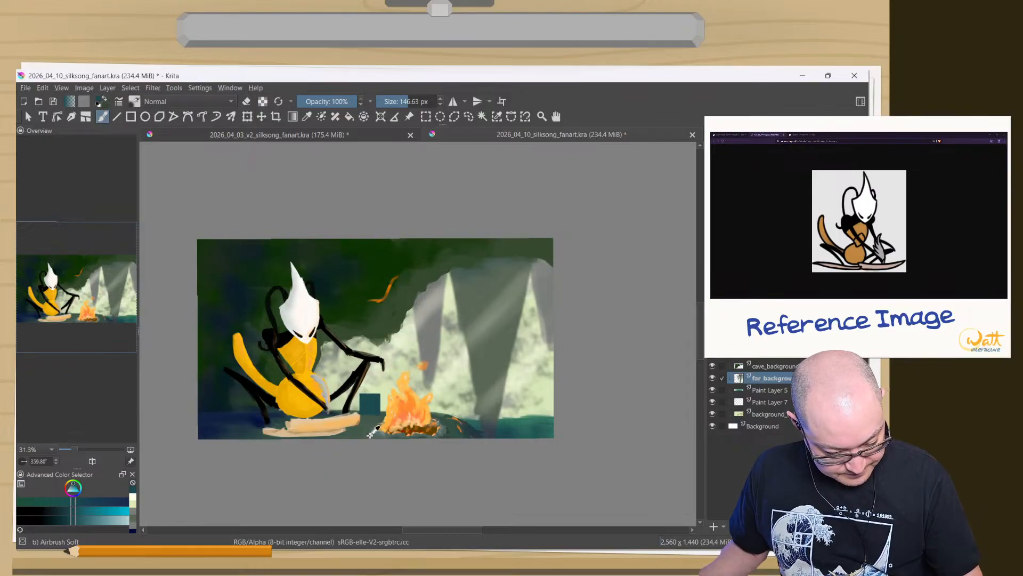
{"action": "left_click", "coordinate": [377, 412], "text": "ctrl"}
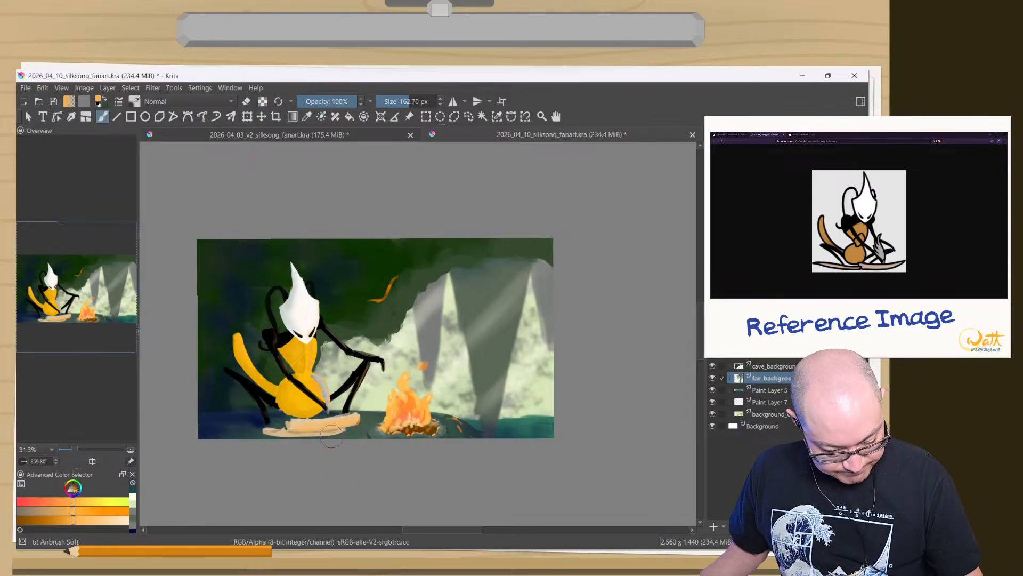
{"action": "left_click_drag", "start_coordinate": [350, 440], "coordinate": [370, 324]}
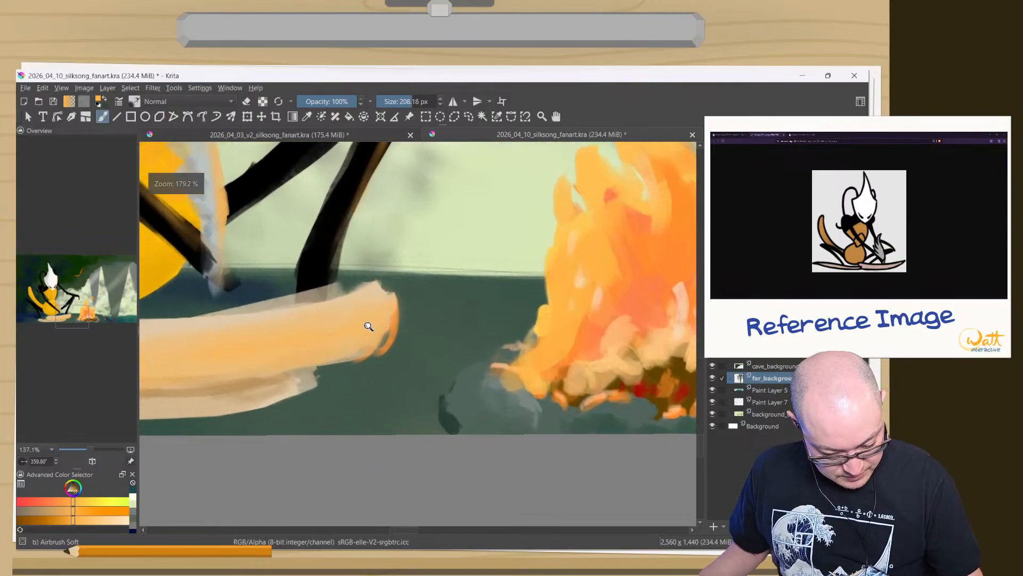
{"action": "left_click", "coordinate": [453, 417], "text": "ctrl"}
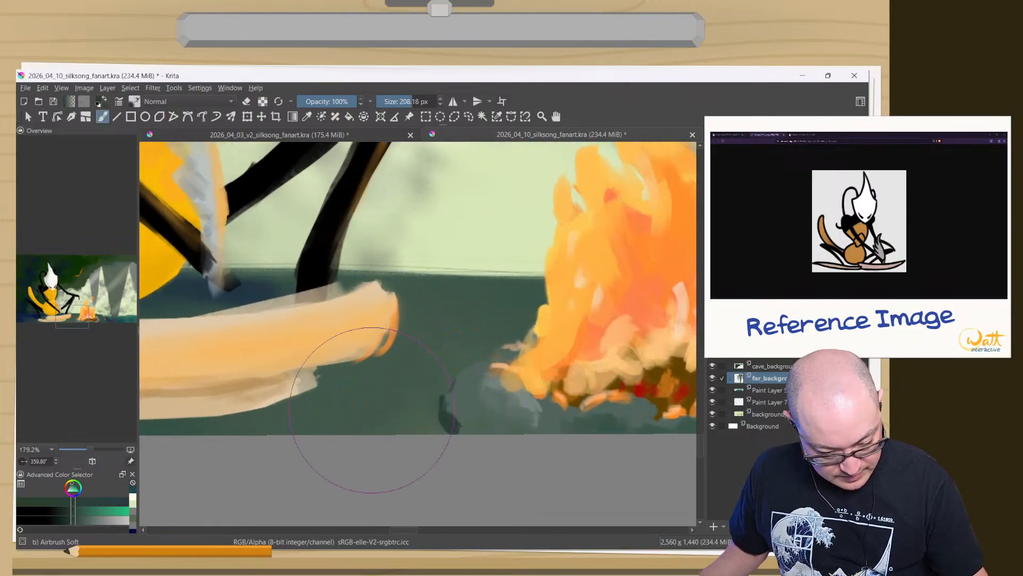
{"action": "left_click_drag", "start_coordinate": [380, 394], "coordinate": [387, 471]}
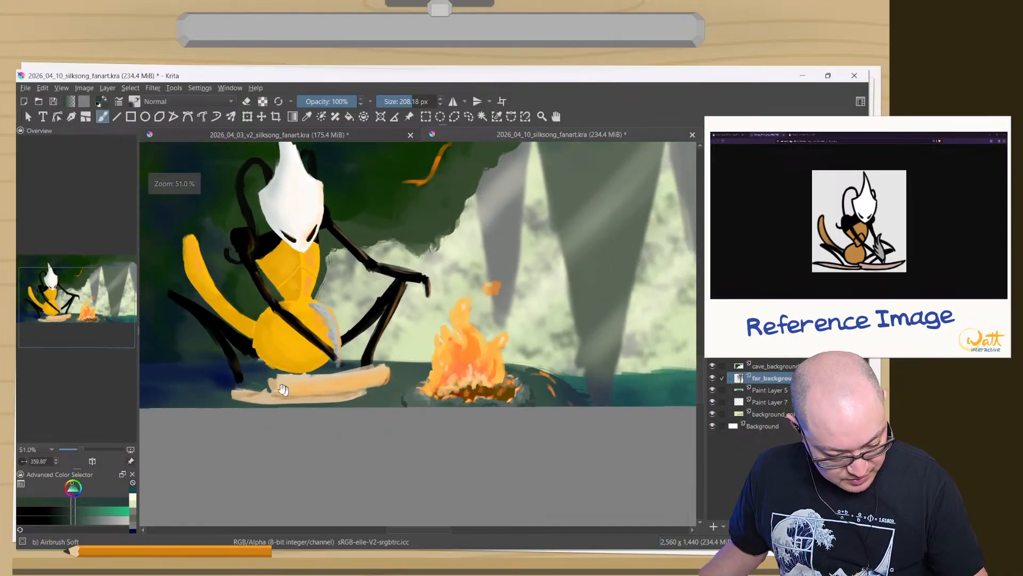
- Sample dark navy from the ground, airbrush a shadow at about 63 px beside the campfire stones, and soften it with the ground's teal
{"action": "left_click", "coordinate": [219, 373], "text": "ctrl"}
{"action": "mouse_move", "coordinate": [401, 407]}
{"action": "left_mouse_down"}
{"action": "mouse_move", "coordinate": [386, 429]}
{"action": "mouse_move", "coordinate": [383, 320]}
{"action": "left_mouse_up"}
{"action": "left_click_drag", "start_coordinate": [387, 358], "coordinate": [263, 358]}
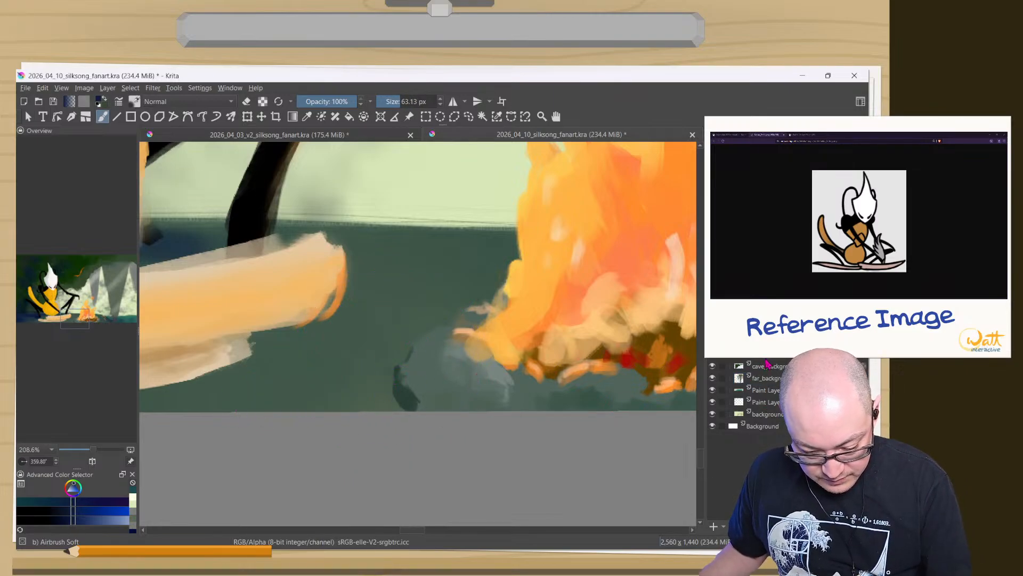
{"action": "mouse_move", "coordinate": [388, 369]}
{"action": "left_mouse_down"}
{"action": "mouse_move", "coordinate": [426, 333]}
{"action": "mouse_move", "coordinate": [370, 358]}
{"action": "mouse_move", "coordinate": [397, 354]}
{"action": "mouse_move", "coordinate": [349, 382]}
{"action": "mouse_move", "coordinate": [395, 358]}
{"action": "left_mouse_up"}
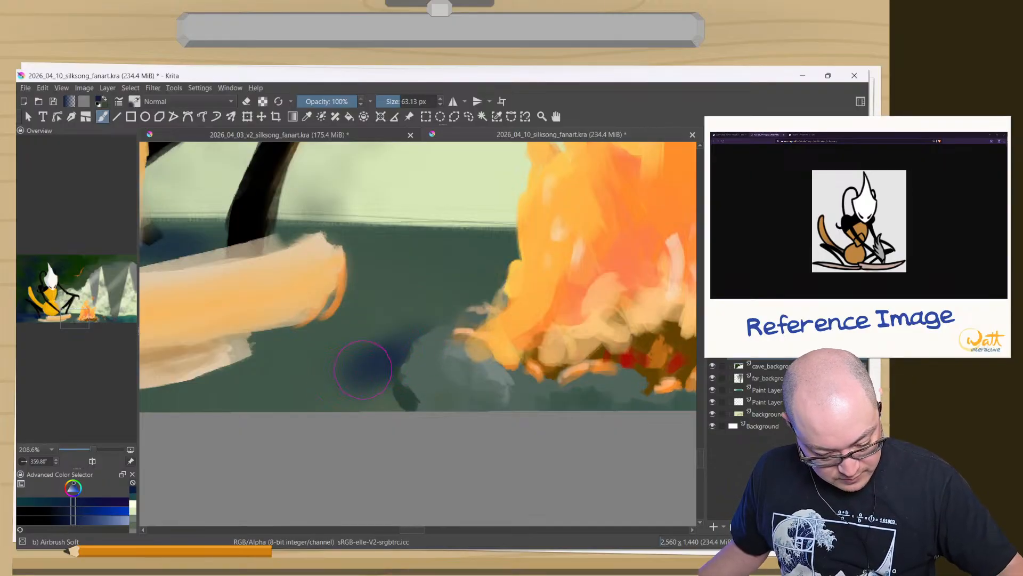
{"action": "right_click", "coordinate": [341, 419]}
{"action": "right_click", "coordinate": [332, 423]}
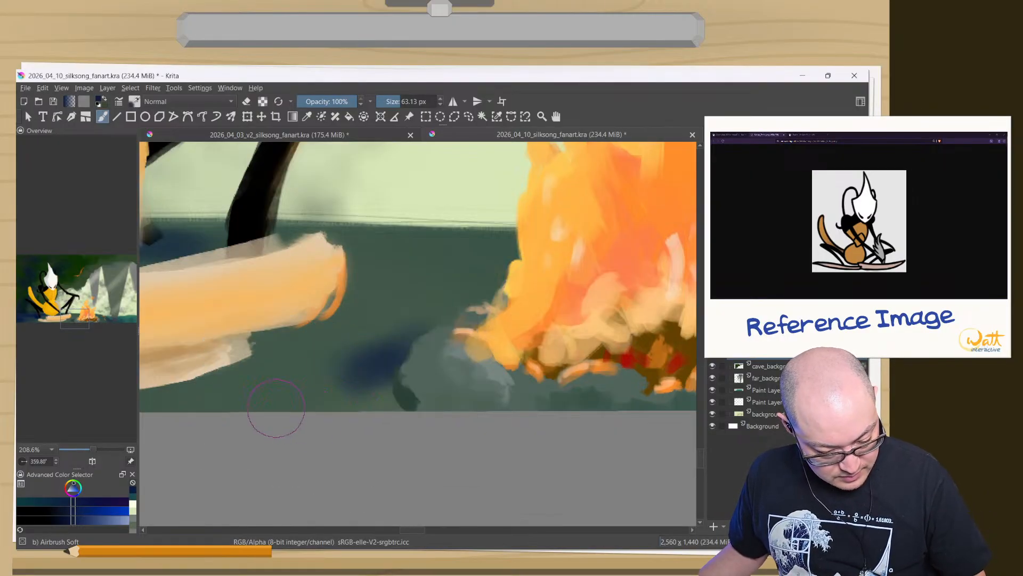
{"action": "mouse_move", "coordinate": [382, 366]}
{"action": "left_mouse_down"}
{"action": "mouse_move", "coordinate": [350, 396]}
{"action": "mouse_move", "coordinate": [375, 407]}
{"action": "mouse_move", "coordinate": [324, 436]}
{"action": "mouse_move", "coordinate": [374, 412]}
{"action": "mouse_move", "coordinate": [308, 406]}
{"action": "left_mouse_up"}
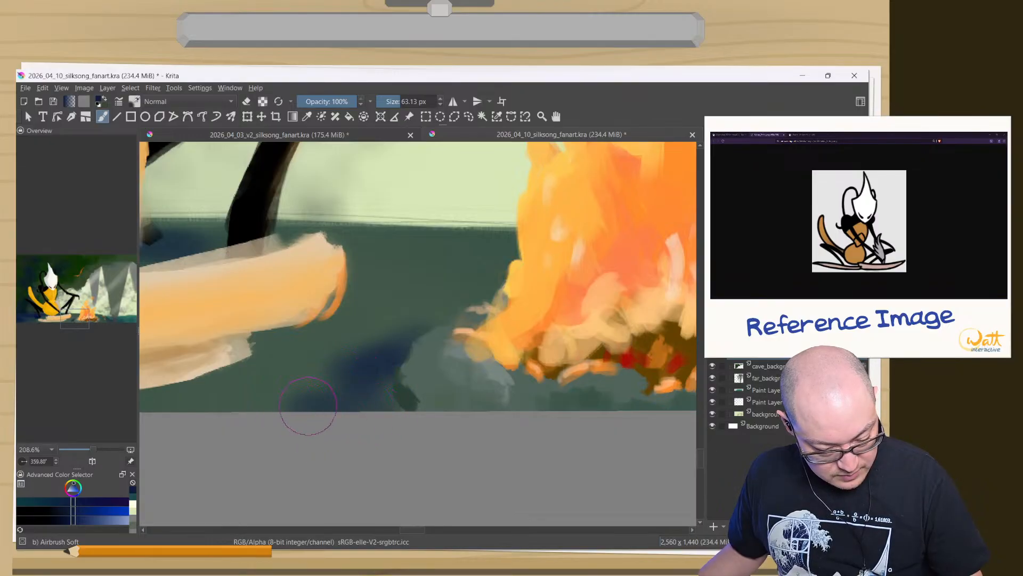
{"action": "left_click", "coordinate": [409, 401], "text": "ctrl"}
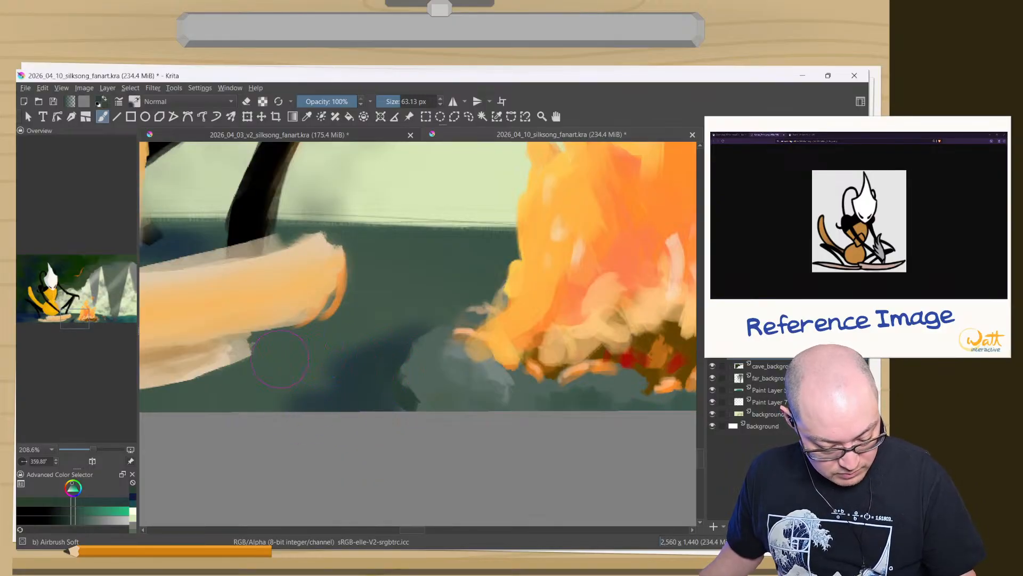
- Switch to the Jazza's Oils - Thick brush at 13.71 px and define the edges of the shadow beside the campfire stones
{"action": "right_click", "coordinate": [231, 247]}
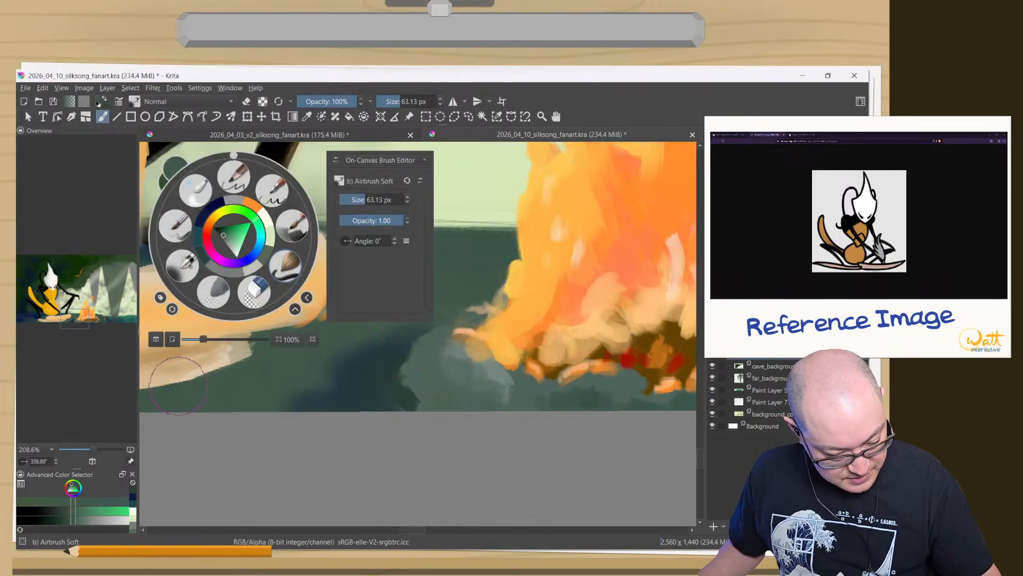
{"action": "left_click", "coordinate": [298, 226]}
{"action": "left_click_drag", "start_coordinate": [421, 327], "coordinate": [425, 329]}
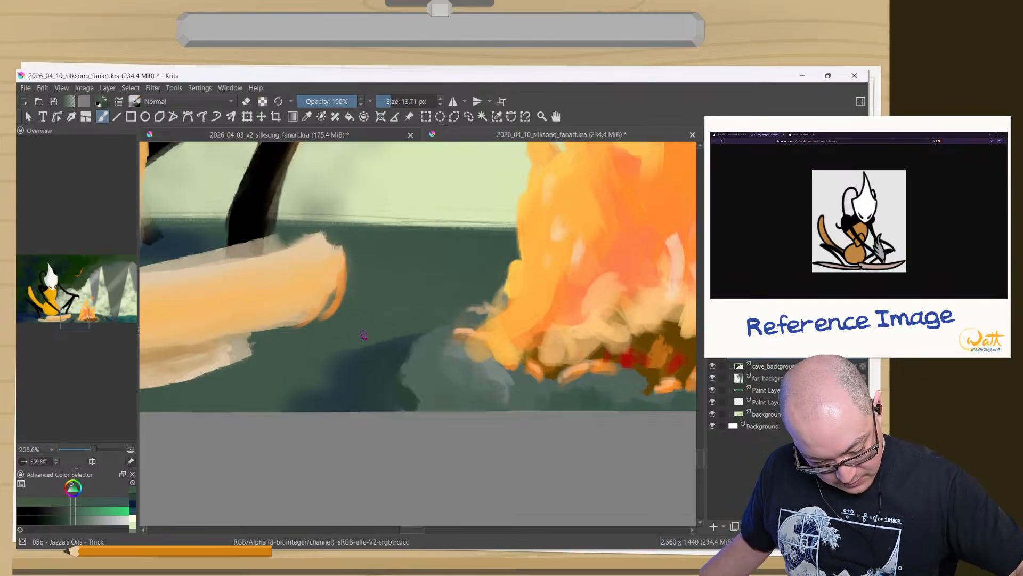
{"action": "left_click_drag", "start_coordinate": [340, 355], "coordinate": [329, 391]}
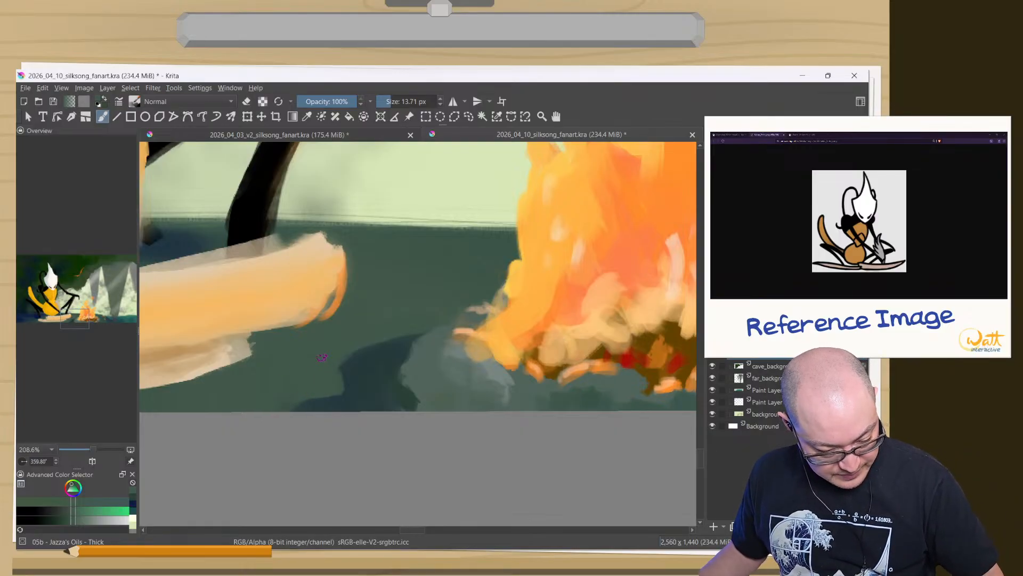
- Sample golden yellow from the character's abdomen and repaint it along the underside of the black arm with a brush of about 30 px
{"action": "left_click_drag", "start_coordinate": [286, 365], "coordinate": [546, 322]}
{"action": "left_click_drag", "start_coordinate": [285, 314], "coordinate": [313, 371]}
{"action": "left_click_drag", "start_coordinate": [251, 233], "coordinate": [411, 329]}
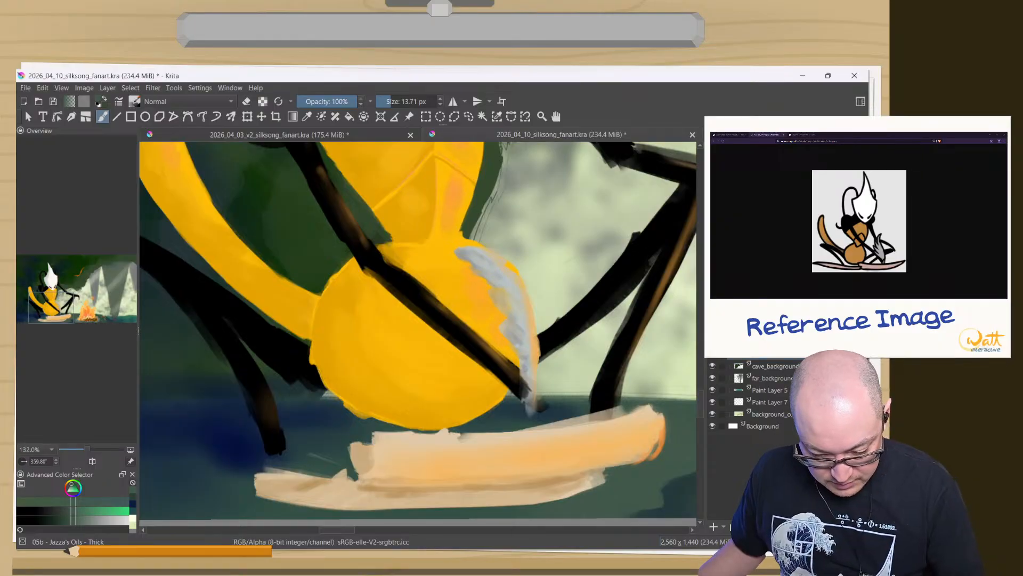
{"action": "left_click", "coordinate": [410, 294], "text": "ctrl"}
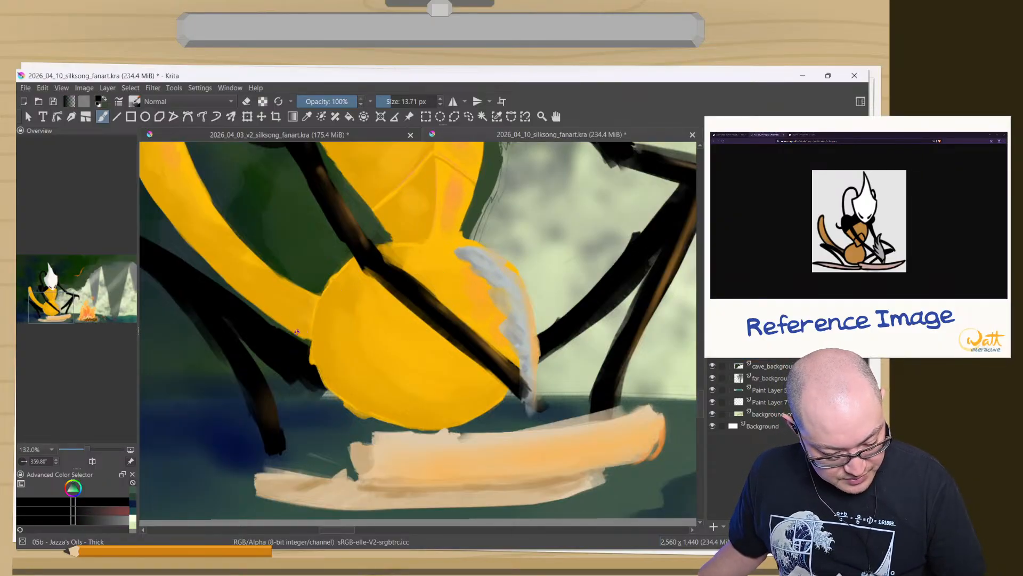
{"action": "left_click", "coordinate": [338, 341], "text": "ctrl"}
{"action": "left_click", "coordinate": [329, 322], "text": "ctrl"}
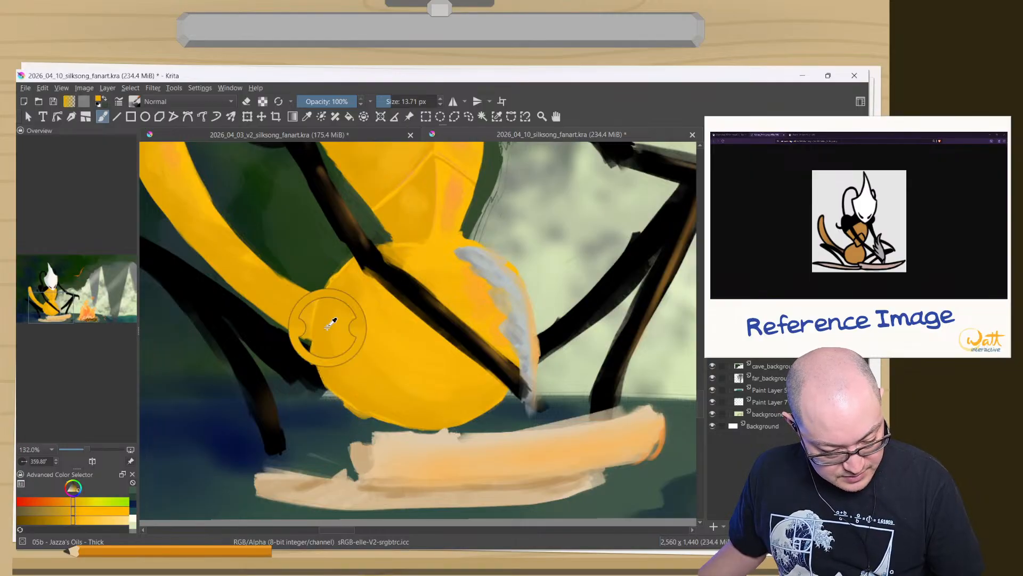
{"action": "left_click_drag", "start_coordinate": [431, 366], "coordinate": [486, 368], "text": "shift"}
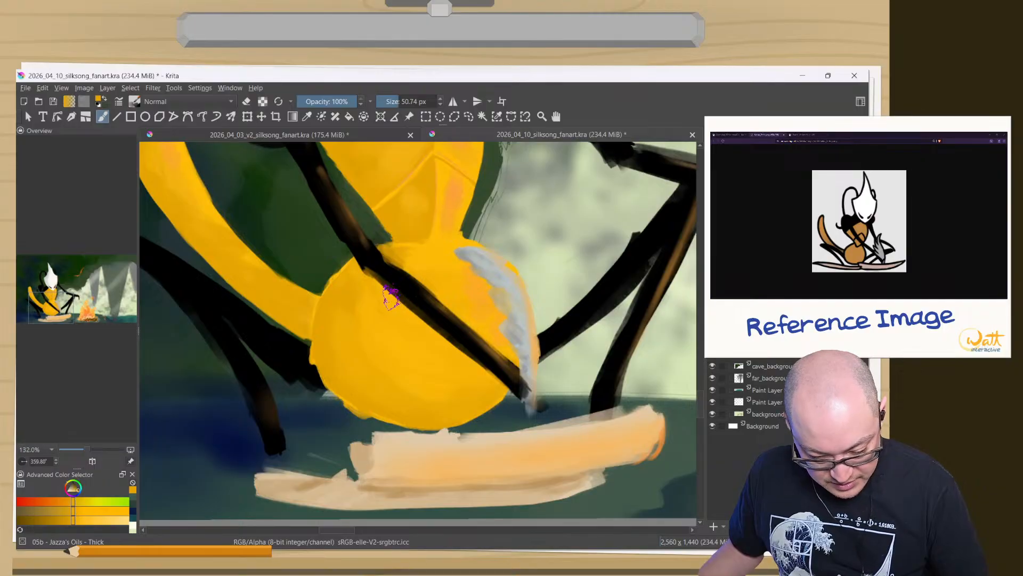
{"action": "left_click", "coordinate": [335, 315], "text": "ctrl"}
{"action": "mouse_move", "coordinate": [453, 353]}
{"action": "left_mouse_down", "text": "shift"}
{"action": "mouse_move", "coordinate": [441, 352]}
{"action": "mouse_move", "coordinate": [469, 355]}
{"action": "mouse_move", "coordinate": [405, 313]}
{"action": "left_mouse_up", "text": "shift"}
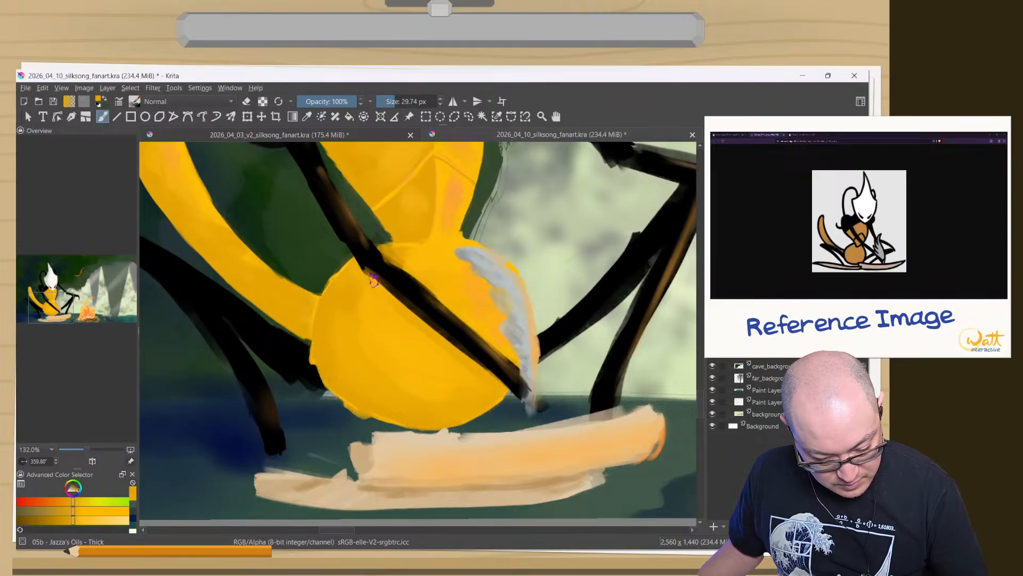
{"action": "left_click_drag", "start_coordinate": [368, 272], "coordinate": [423, 327]}
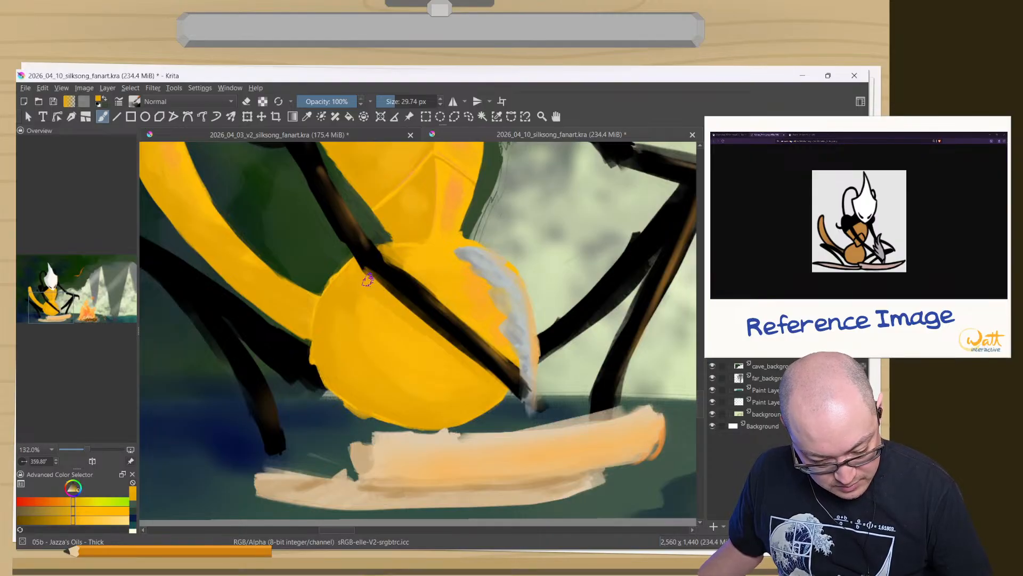
{"action": "left_click_drag", "start_coordinate": [367, 279], "coordinate": [490, 379]}
{"action": "left_click_drag", "start_coordinate": [410, 323], "coordinate": [477, 370]}
{"action": "left_click_drag", "start_coordinate": [357, 297], "coordinate": [378, 310]}
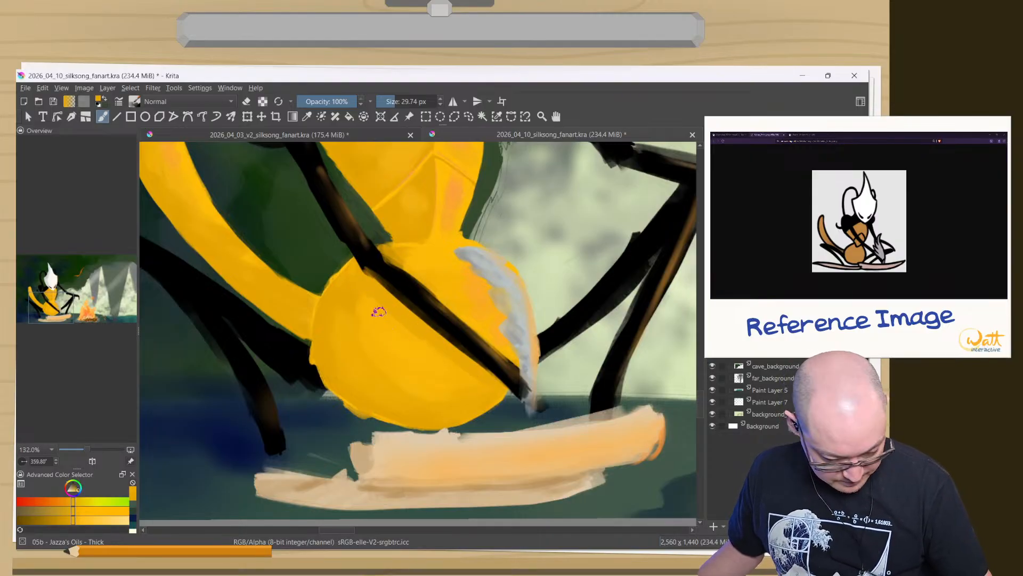
{"action": "mouse_move", "coordinate": [347, 272]}
{"action": "left_mouse_down"}
{"action": "mouse_move", "coordinate": [351, 298]}
{"action": "mouse_move", "coordinate": [408, 343]}
{"action": "left_mouse_up"}
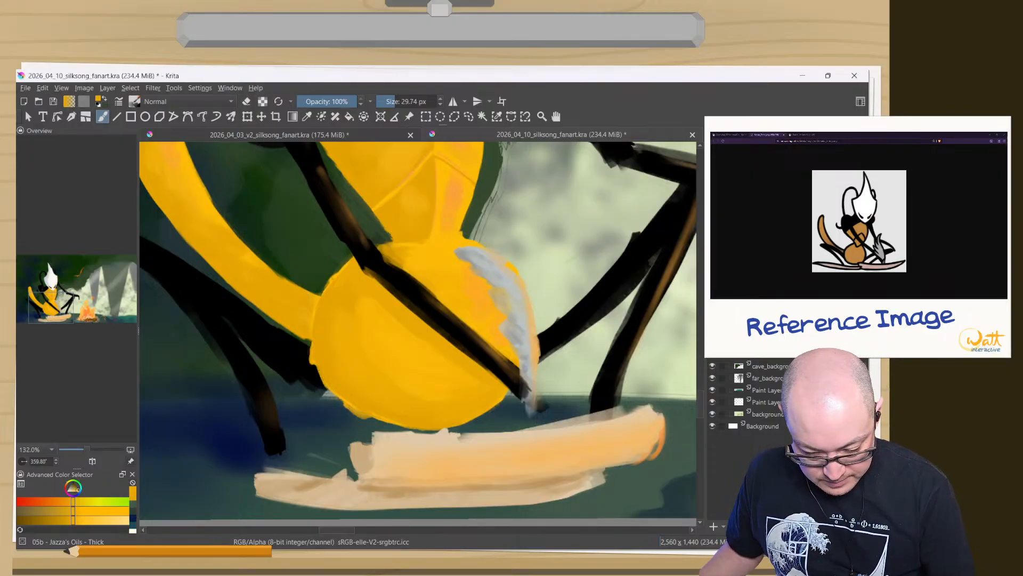
- Sample black from the arm crossing the abdomen and repaint its edges and upper length with a brush of about 11 px
{"action": "key", "text": "e"}
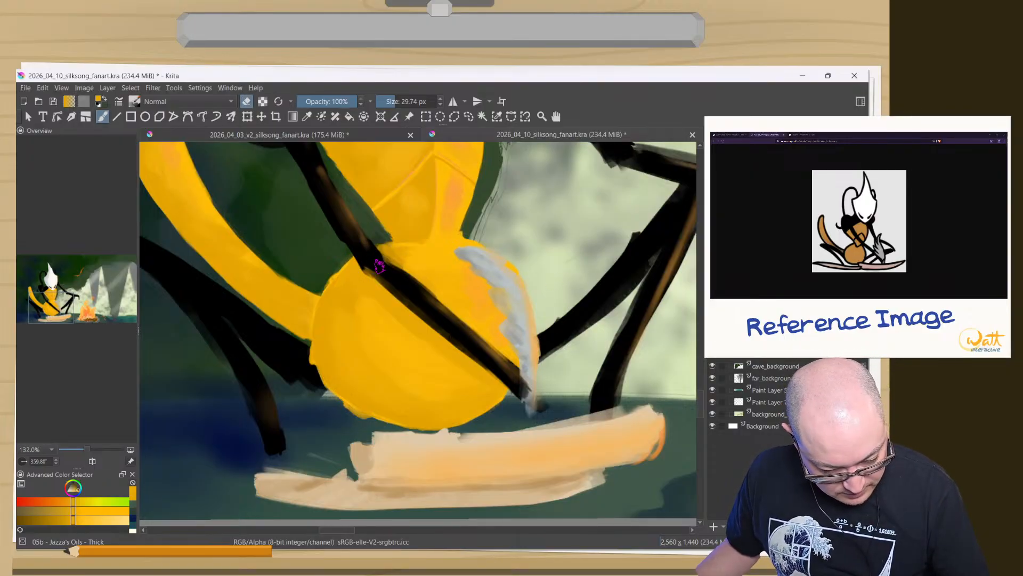
{"action": "key", "text": "e"}
{"action": "left_click", "coordinate": [380, 269], "text": "ctrl"}
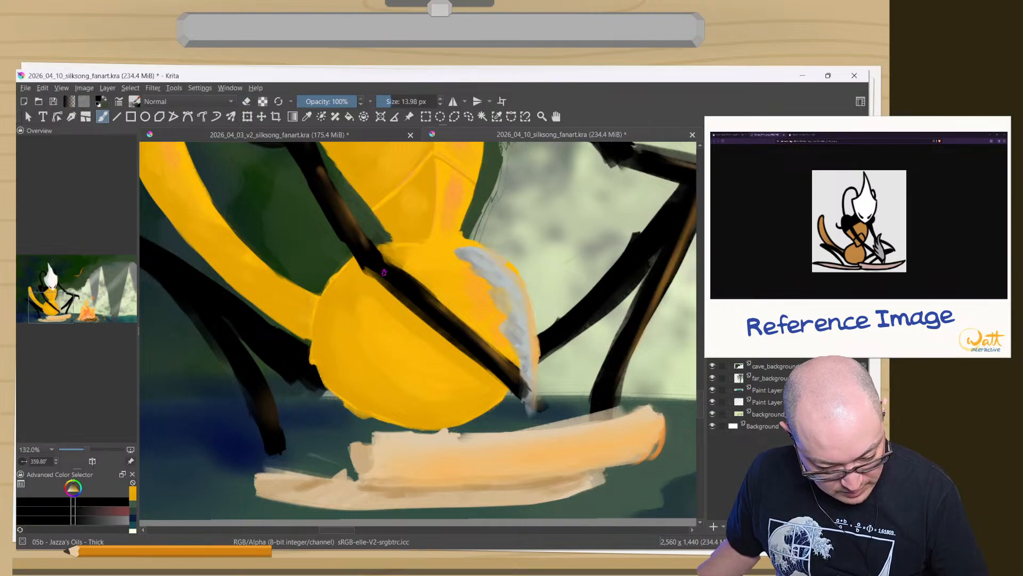
{"action": "left_click_drag", "start_coordinate": [377, 275], "coordinate": [368, 260]}
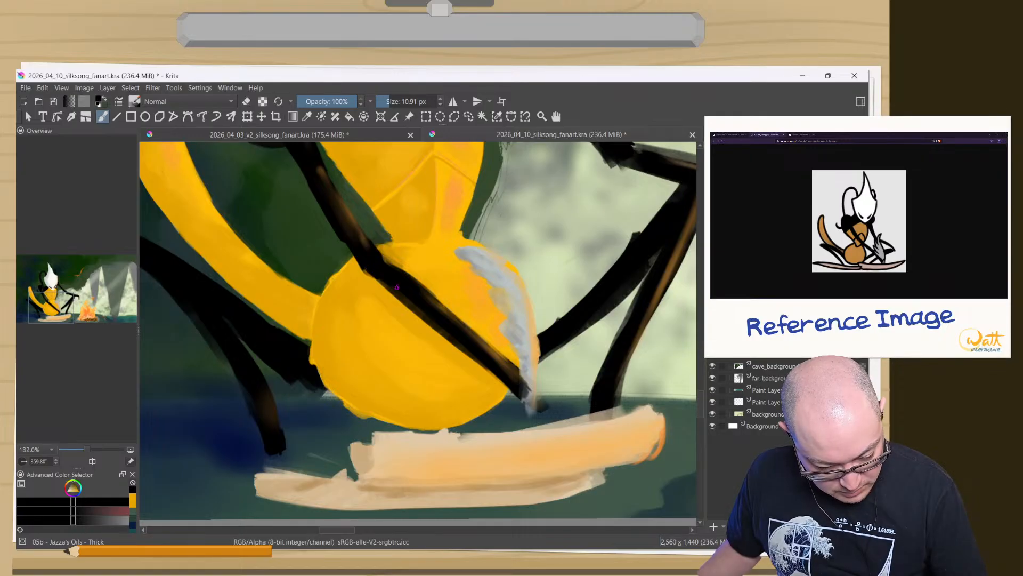
{"action": "mouse_move", "coordinate": [396, 287]}
{"action": "left_mouse_down"}
{"action": "mouse_move", "coordinate": [460, 327]}
{"action": "mouse_move", "coordinate": [417, 289]}
{"action": "mouse_move", "coordinate": [505, 371]}
{"action": "mouse_move", "coordinate": [439, 314]}
{"action": "mouse_move", "coordinate": [496, 366]}
{"action": "left_mouse_up"}
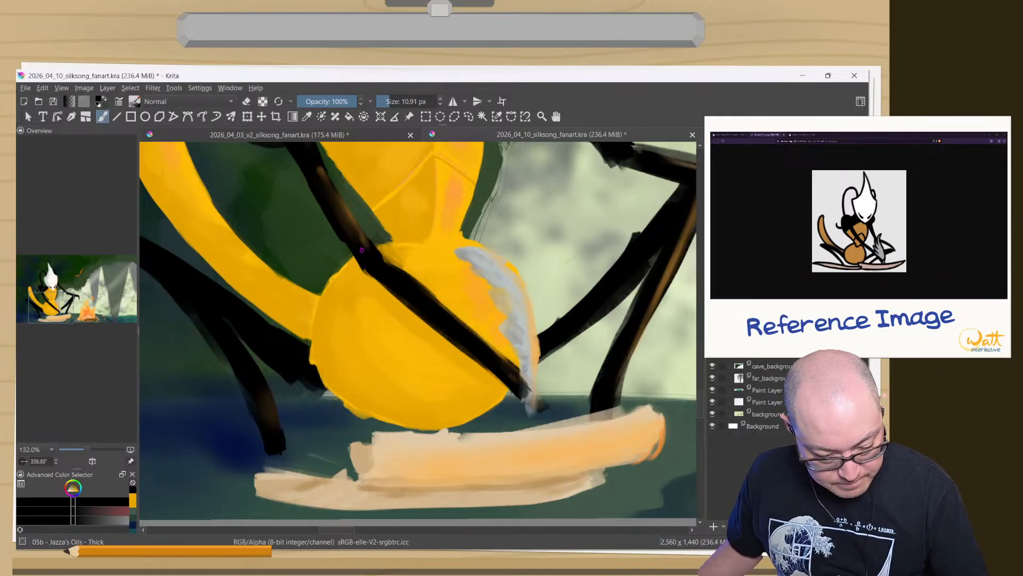
{"action": "left_click_drag", "start_coordinate": [318, 174], "coordinate": [367, 247]}
{"action": "left_click_drag", "start_coordinate": [312, 171], "coordinate": [350, 266]}
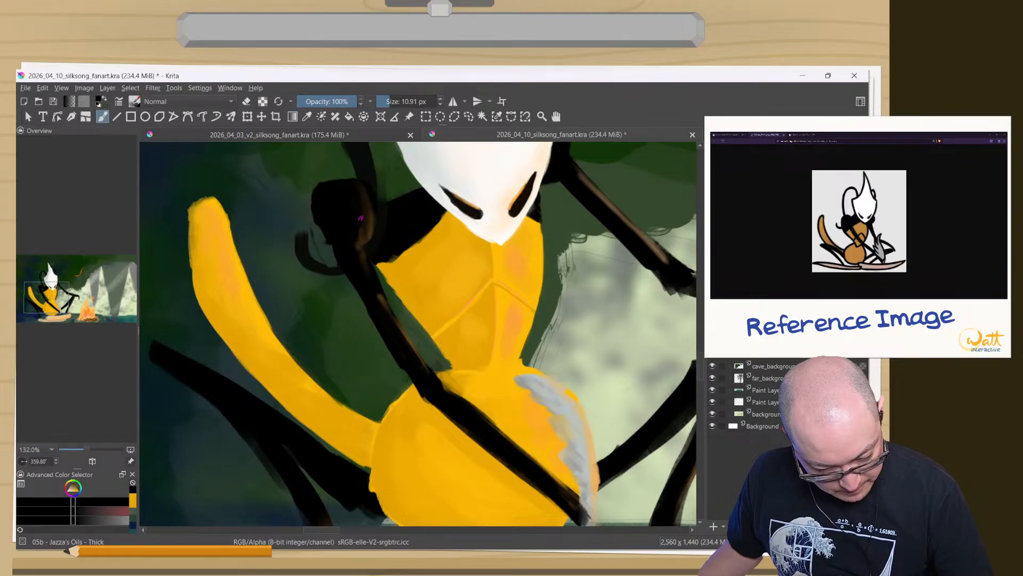
- Round off the black shoulder joint and erase stray paint along the black loop beside the white head
{"action": "key", "text": "e"}
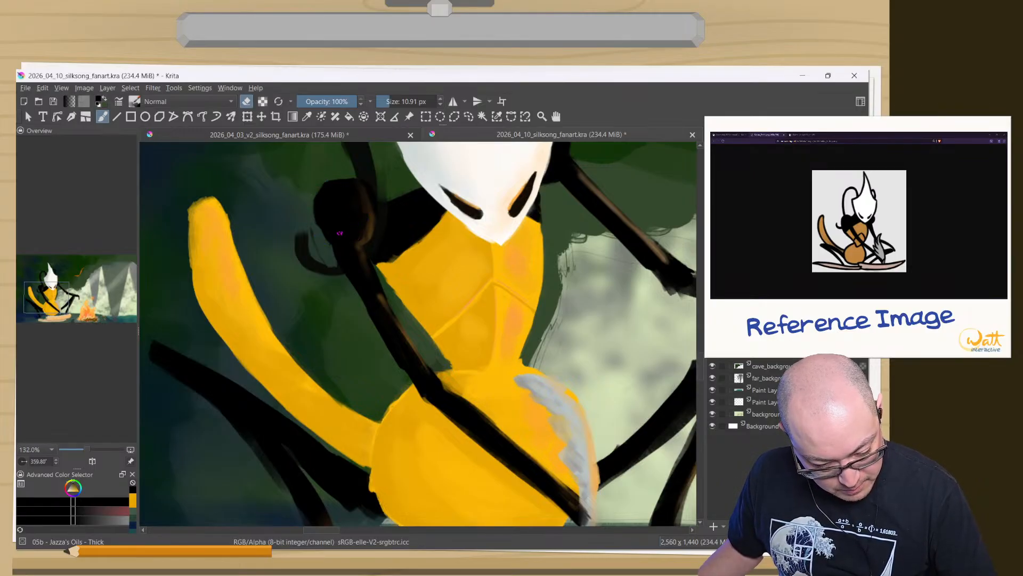
{"action": "key", "text": "e"}
{"action": "left_click_drag", "start_coordinate": [320, 229], "coordinate": [320, 199]}
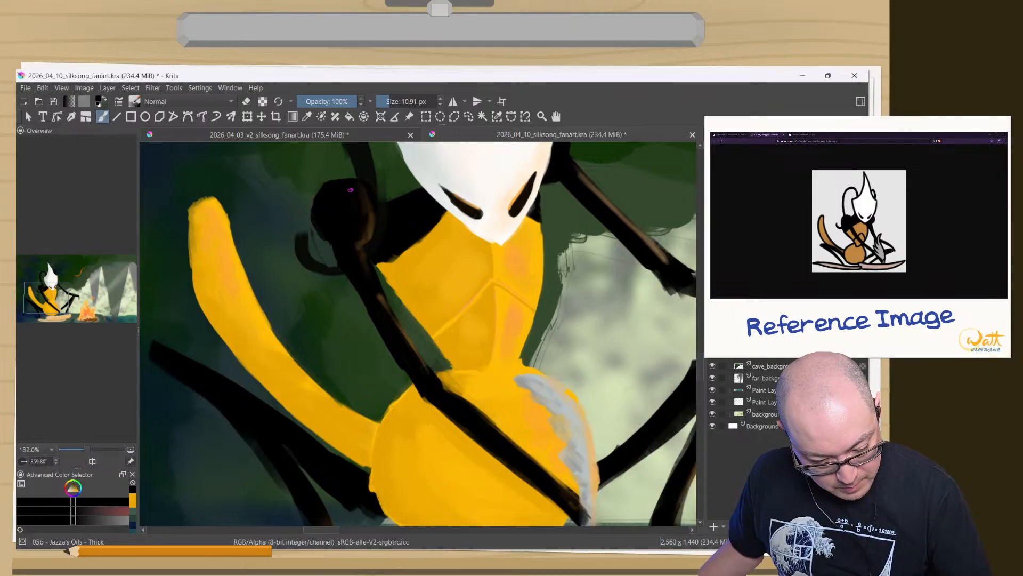
{"action": "left_click_drag", "start_coordinate": [433, 202], "coordinate": [447, 383]}
{"action": "left_click_drag", "start_coordinate": [494, 352], "coordinate": [475, 314]}
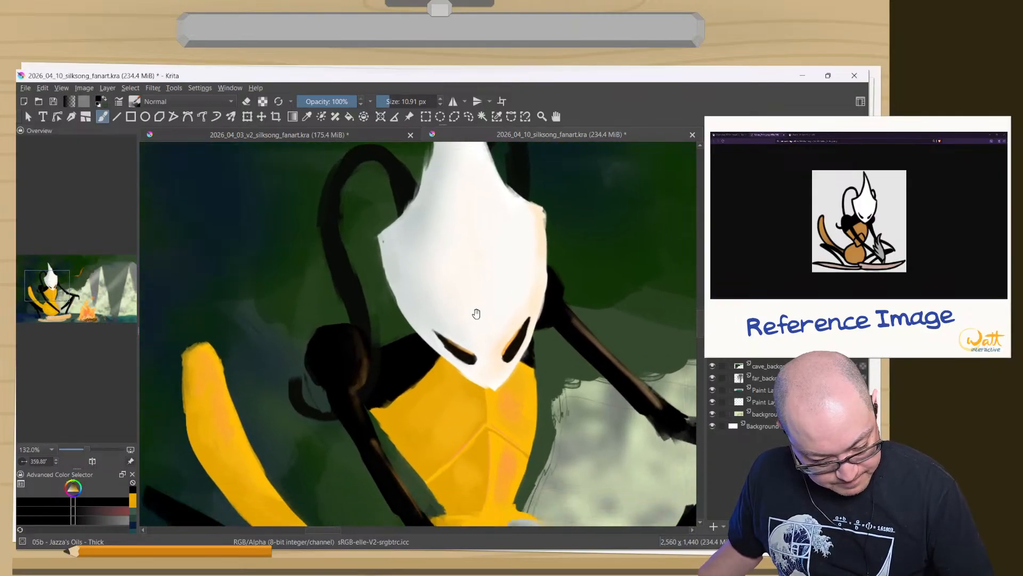
{"action": "key", "text": "e"}
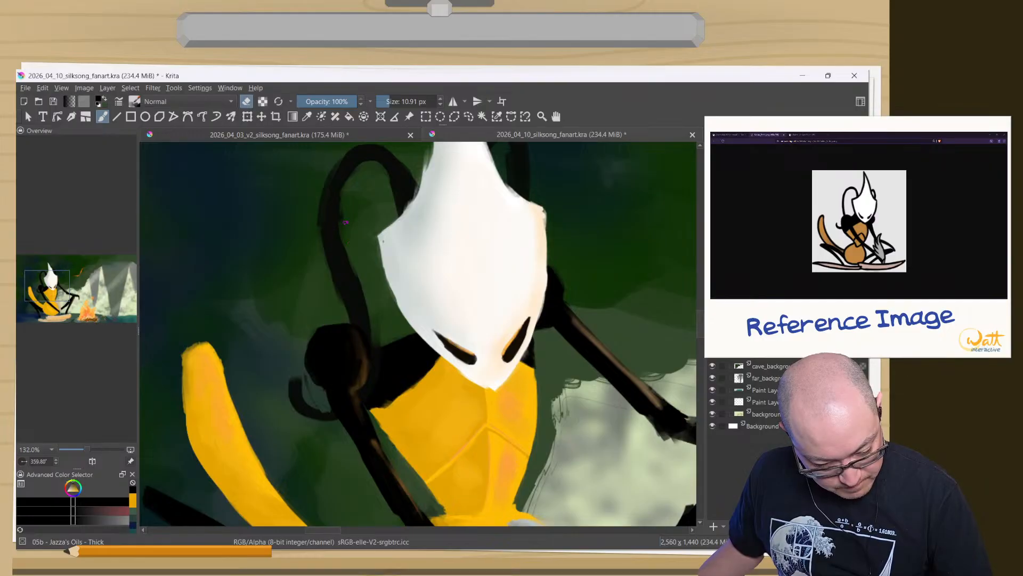
{"action": "scroll", "coordinate": [368, 321], "scroll_direction": "down", "scroll_amount": 3}
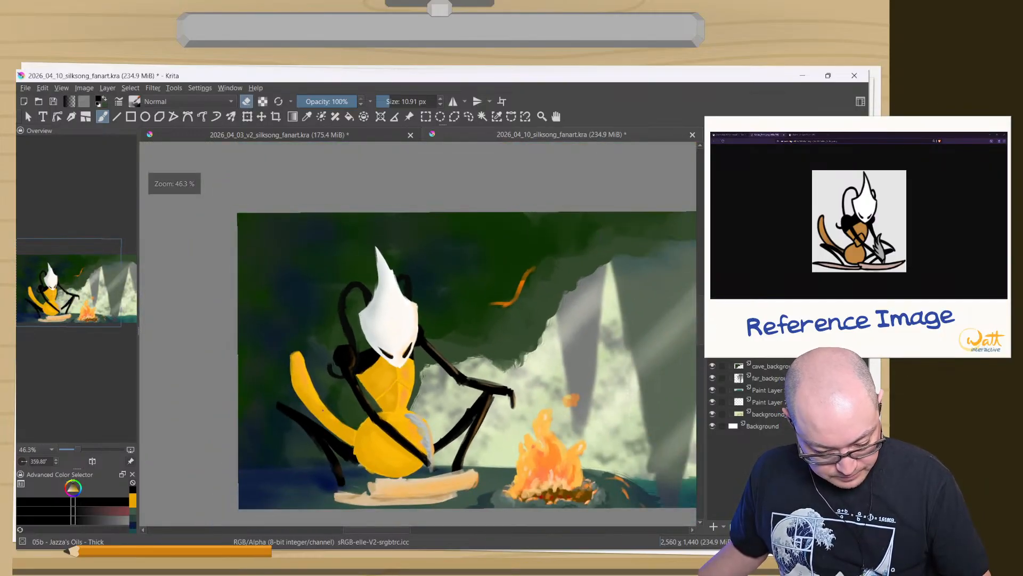
{"action": "left_click_drag", "start_coordinate": [315, 380], "coordinate": [312, 352]}
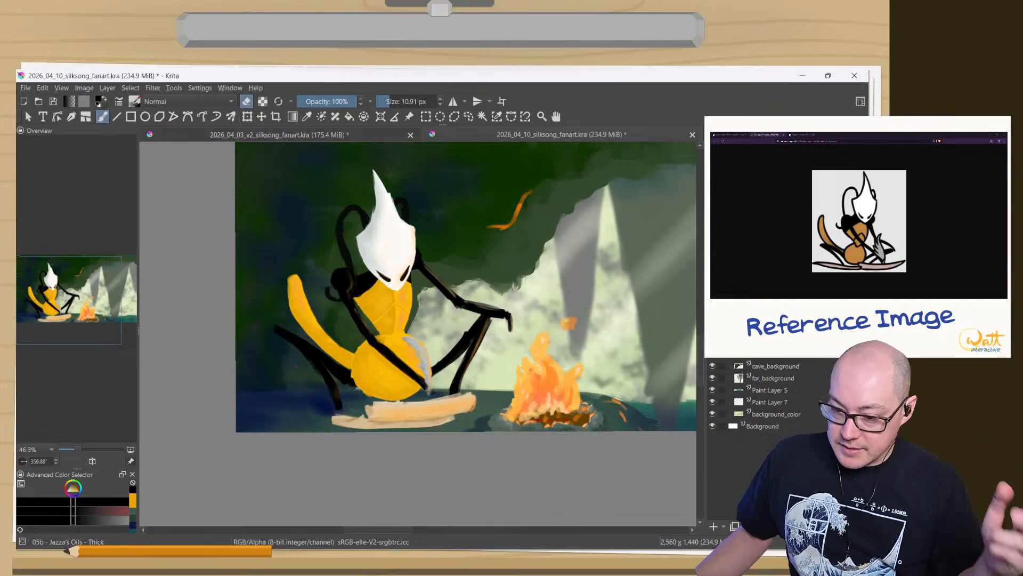
- Sample the chest's golden yellow and darken it to a brownish gold
{"action": "scroll", "coordinate": [381, 289], "scroll_direction": "up", "scroll_amount": 6}
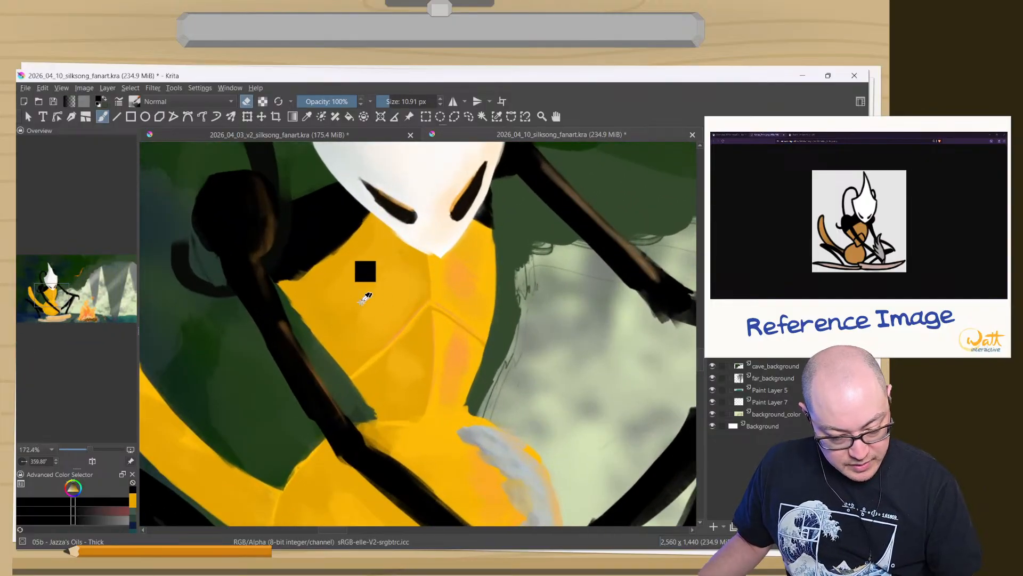
{"action": "left_click", "coordinate": [355, 285], "text": "ctrl"}
{"action": "right_click", "coordinate": [282, 316]}
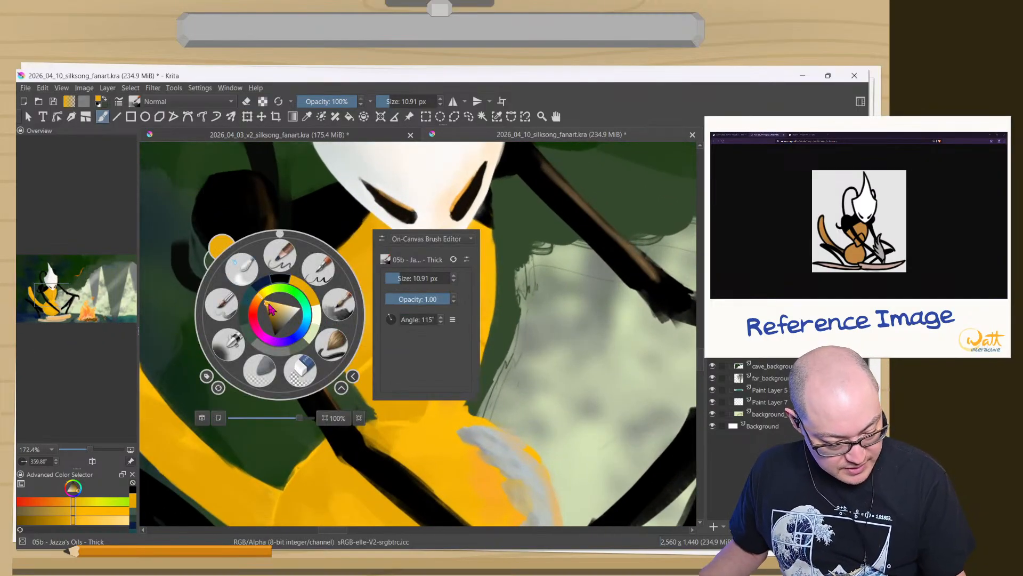
{"action": "left_click", "coordinate": [271, 312]}
{"action": "left_click", "coordinate": [271, 317]}
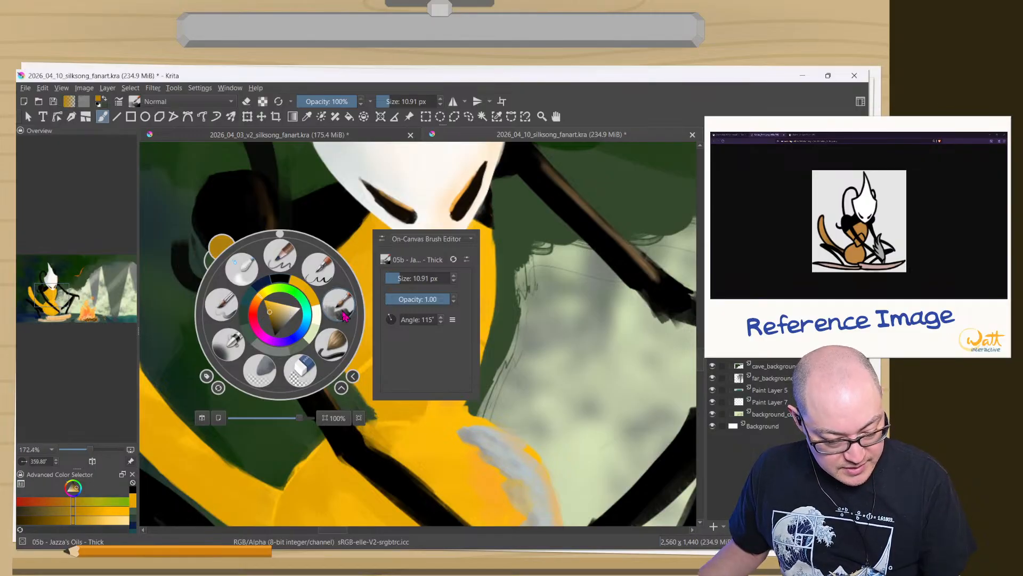
{"action": "left_click", "coordinate": [367, 307]}
{"action": "left_click_drag", "start_coordinate": [374, 289], "coordinate": [453, 290]}
{"action": "right_click", "coordinate": [455, 288]}
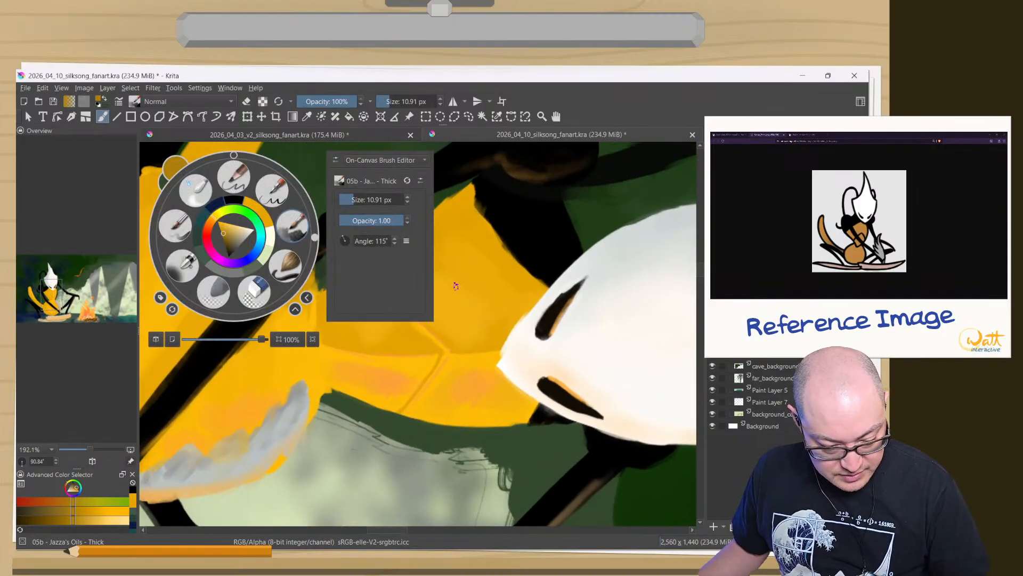
{"action": "key", "text": "e"}
{"action": "key", "text": "e"}
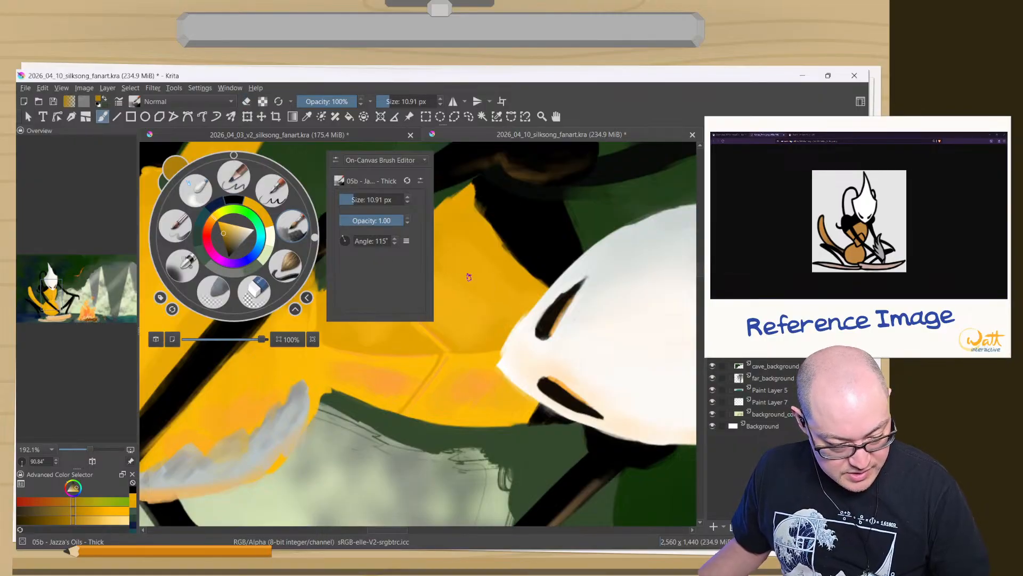
{"action": "left_click", "coordinate": [468, 280]}
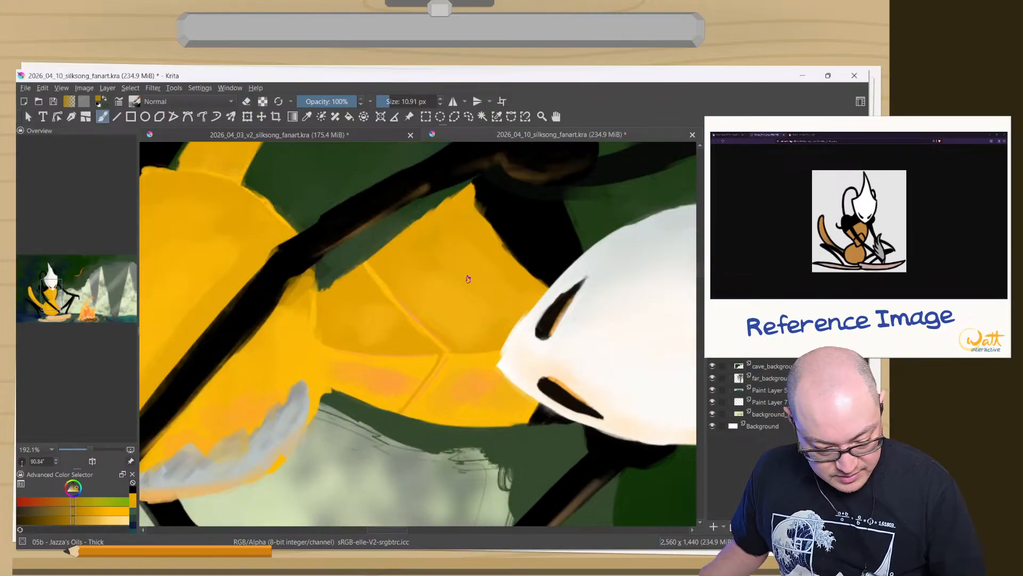
- Try shading the upper chest segment in the darker gold with a brush of about 10.78 px, and undo the strokes
{"action": "key", "text": "x"}
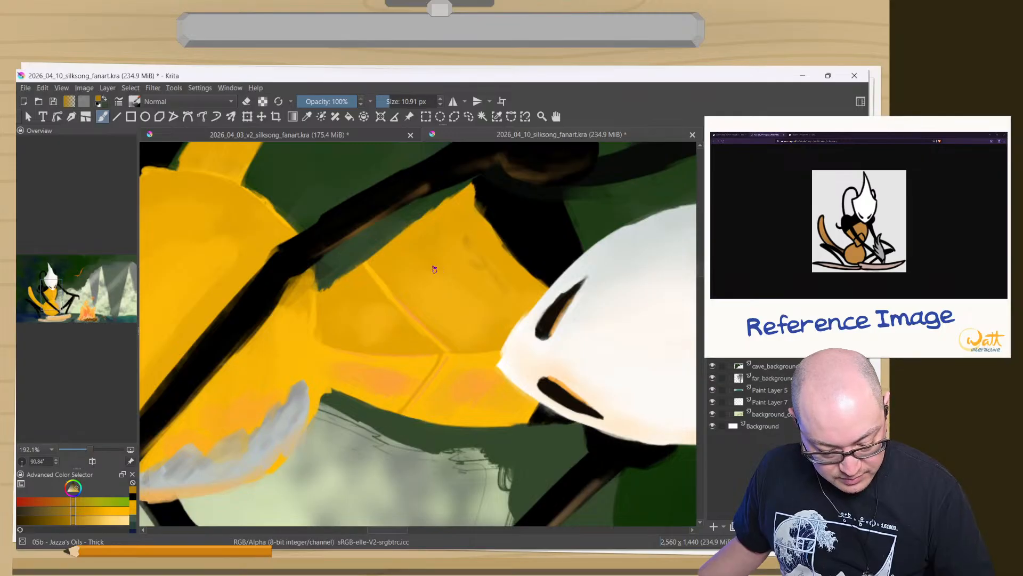
{"action": "mouse_move", "coordinate": [435, 290]}
{"action": "left_mouse_down", "text": "shift"}
{"action": "mouse_move", "coordinate": [459, 294]}
{"action": "mouse_move", "coordinate": [474, 319]}
{"action": "mouse_move", "coordinate": [409, 265]}
{"action": "left_mouse_up", "text": "shift"}
{"action": "mouse_move", "coordinate": [453, 322]}
{"action": "left_mouse_down"}
{"action": "mouse_move", "coordinate": [411, 263]}
{"action": "mouse_move", "coordinate": [460, 292]}
{"action": "mouse_move", "coordinate": [439, 240]}
{"action": "mouse_move", "coordinate": [457, 211]}
{"action": "mouse_move", "coordinate": [498, 295]}
{"action": "mouse_move", "coordinate": [491, 266]}
{"action": "mouse_move", "coordinate": [524, 295]}
{"action": "mouse_move", "coordinate": [501, 270]}
{"action": "mouse_move", "coordinate": [501, 316]}
{"action": "mouse_move", "coordinate": [469, 334]}
{"action": "mouse_move", "coordinate": [445, 319]}
{"action": "mouse_move", "coordinate": [436, 269]}
{"action": "mouse_move", "coordinate": [490, 315]}
{"action": "mouse_move", "coordinate": [467, 341]}
{"action": "left_mouse_up"}
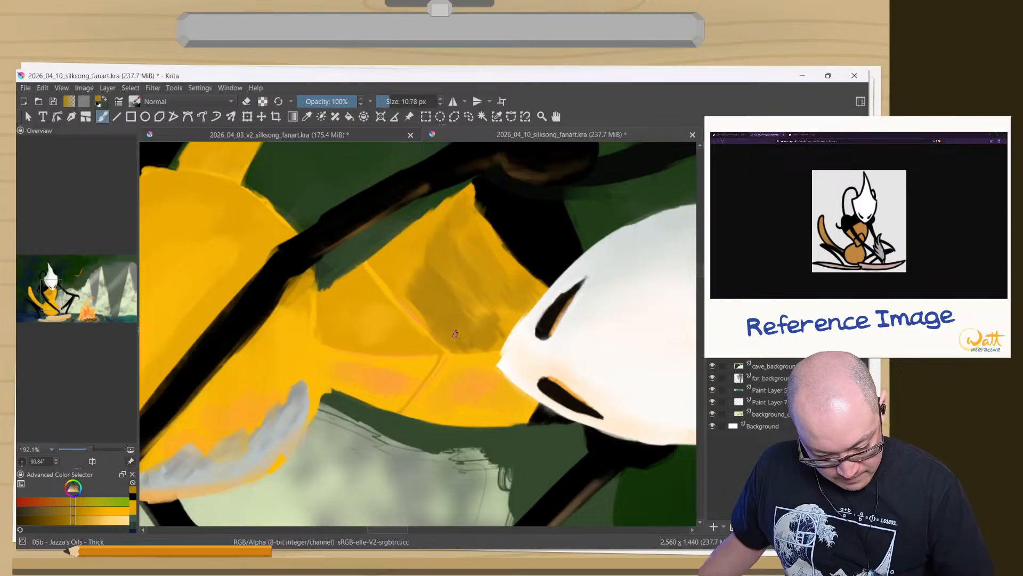
{"action": "key", "text": "ctrl+z"}
{"action": "key", "text": "ctrl+z"}
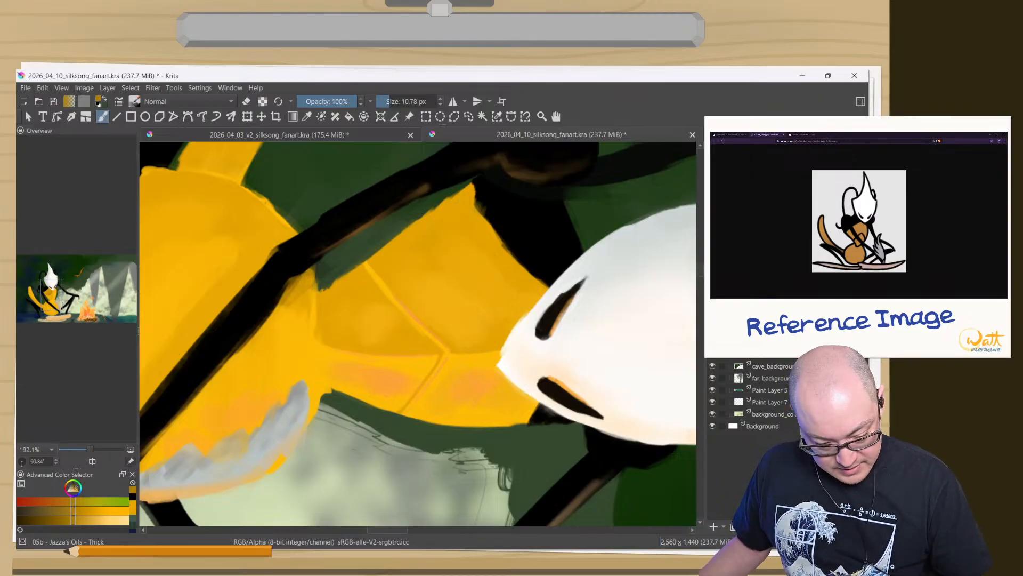
- Sample the chest's golden yellow and blend it over the upper chest segment with a brush of about 36 px
{"action": "left_click_drag", "start_coordinate": [450, 227], "coordinate": [267, 240]}
{"action": "left_click", "coordinate": [417, 343], "text": "ctrl"}
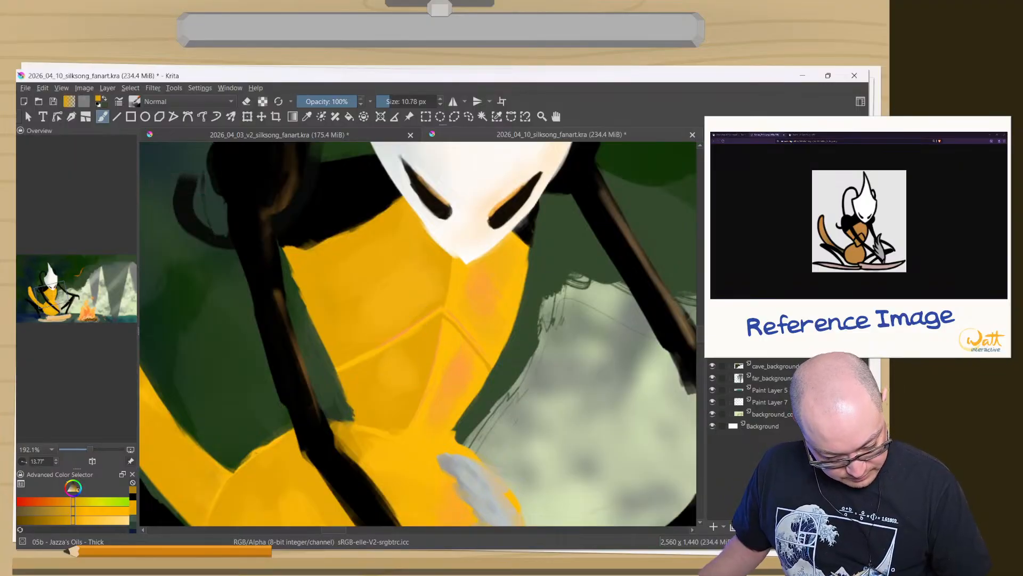
{"action": "mouse_move", "coordinate": [331, 231]}
{"action": "left_mouse_down"}
{"action": "mouse_move", "coordinate": [400, 229]}
{"action": "mouse_move", "coordinate": [375, 231]}
{"action": "mouse_move", "coordinate": [502, 297]}
{"action": "left_mouse_up"}
{"action": "mouse_move", "coordinate": [459, 245]}
{"action": "left_mouse_down"}
{"action": "mouse_move", "coordinate": [435, 213]}
{"action": "mouse_move", "coordinate": [450, 229]}
{"action": "left_mouse_up"}
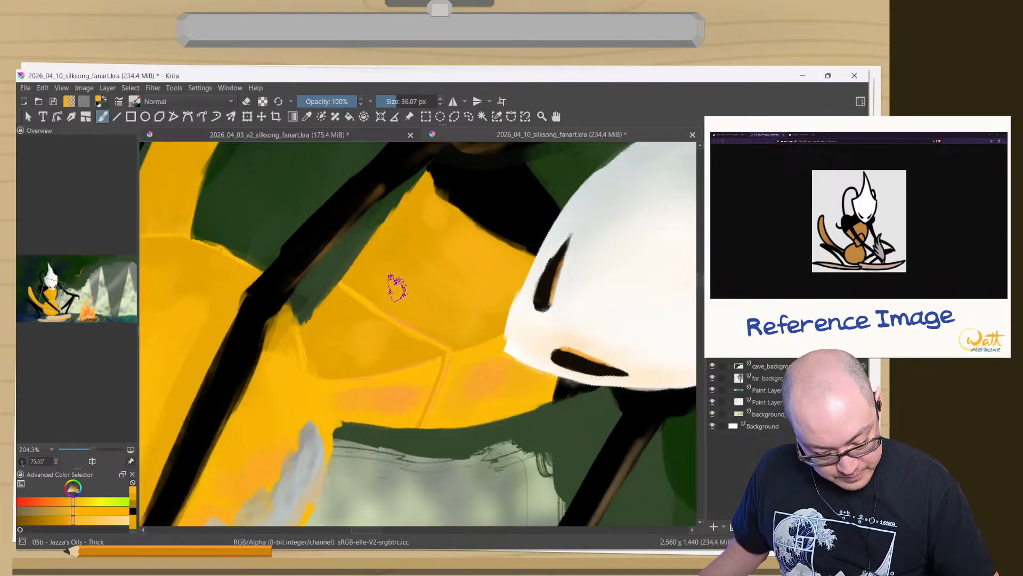
- Reduce the brush to 12.45 px and sharpen the chest's outer edge beside the black arm in golden yellow
{"action": "mouse_move", "coordinate": [434, 206]}
{"action": "left_mouse_down"}
{"action": "mouse_move", "coordinate": [377, 194]}
{"action": "mouse_move", "coordinate": [277, 273]}
{"action": "mouse_move", "coordinate": [301, 292]}
{"action": "left_mouse_up"}
{"action": "key", "text": "bracketleft"}
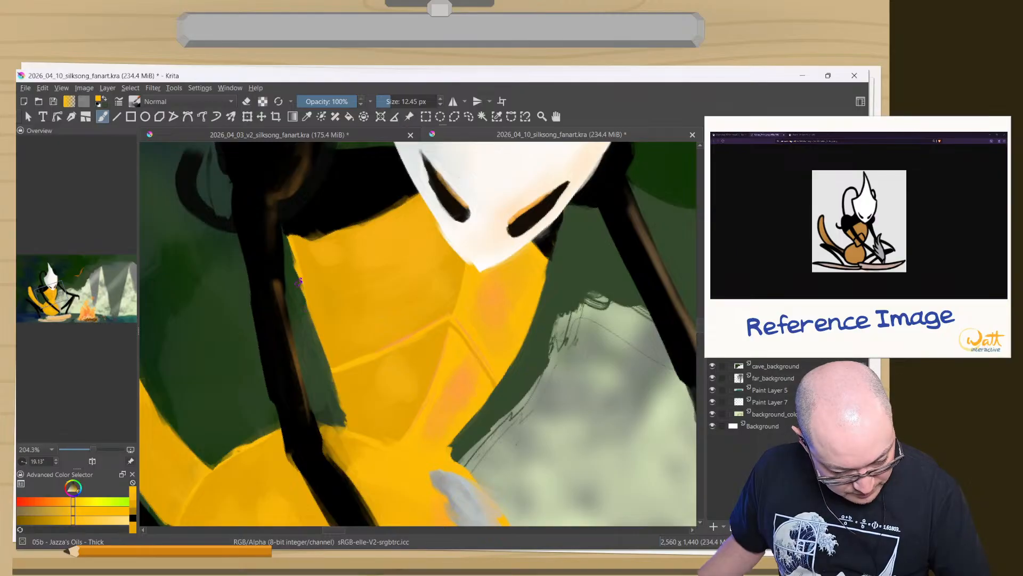
{"action": "left_click_drag", "start_coordinate": [300, 284], "coordinate": [348, 418]}
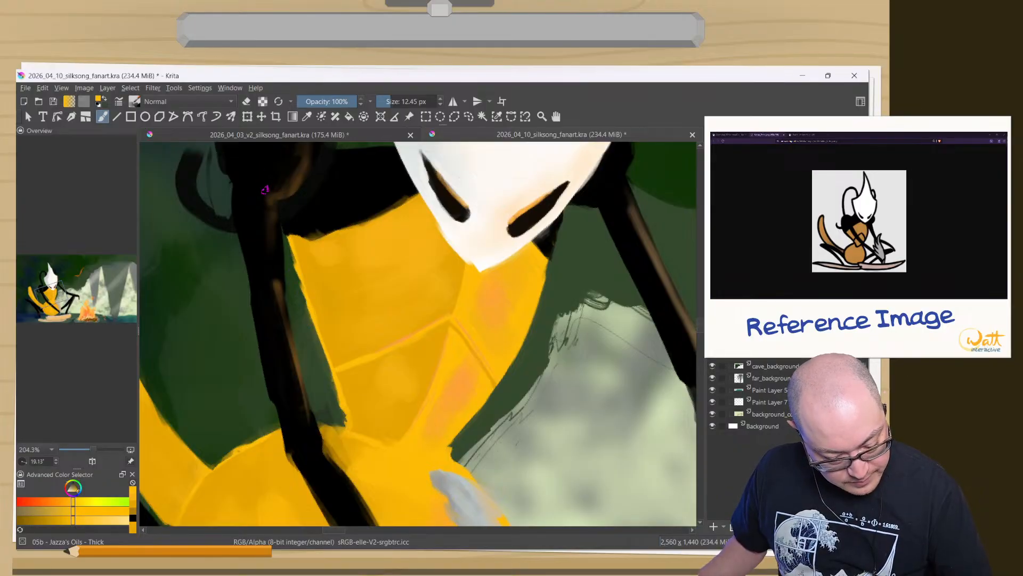
- Smooth the outer edge and rounded tip of the yellow tail with golden yellow strokes
{"action": "left_click_drag", "start_coordinate": [338, 358], "coordinate": [525, 367]}
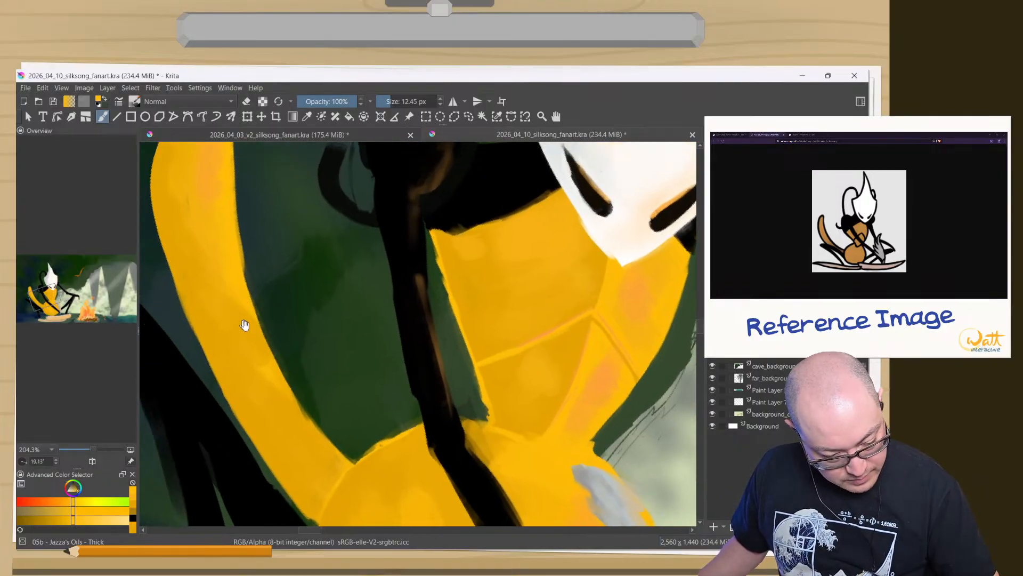
{"action": "left_click_drag", "start_coordinate": [245, 322], "coordinate": [449, 370]}
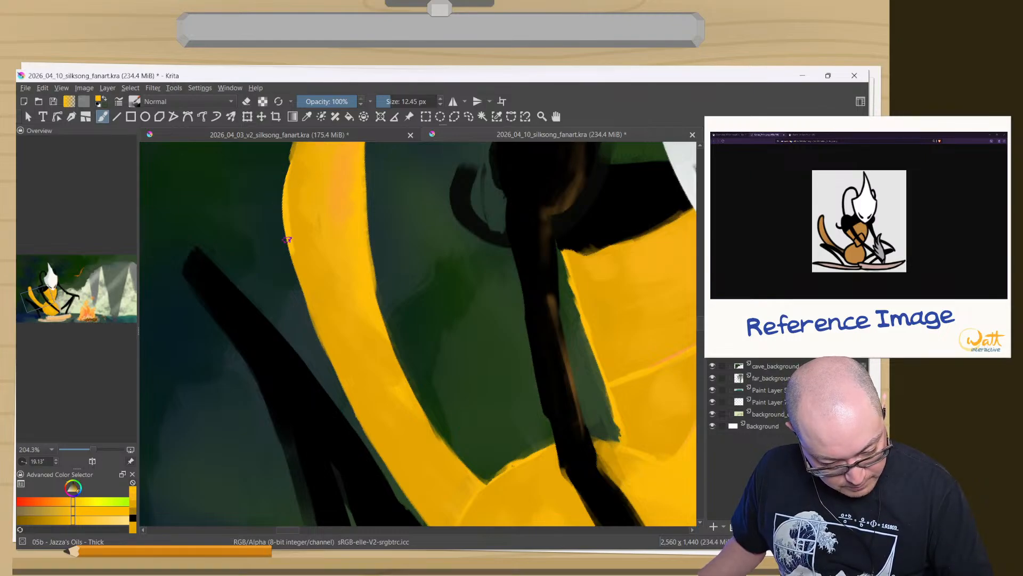
{"action": "left_click_drag", "start_coordinate": [285, 245], "coordinate": [327, 360]}
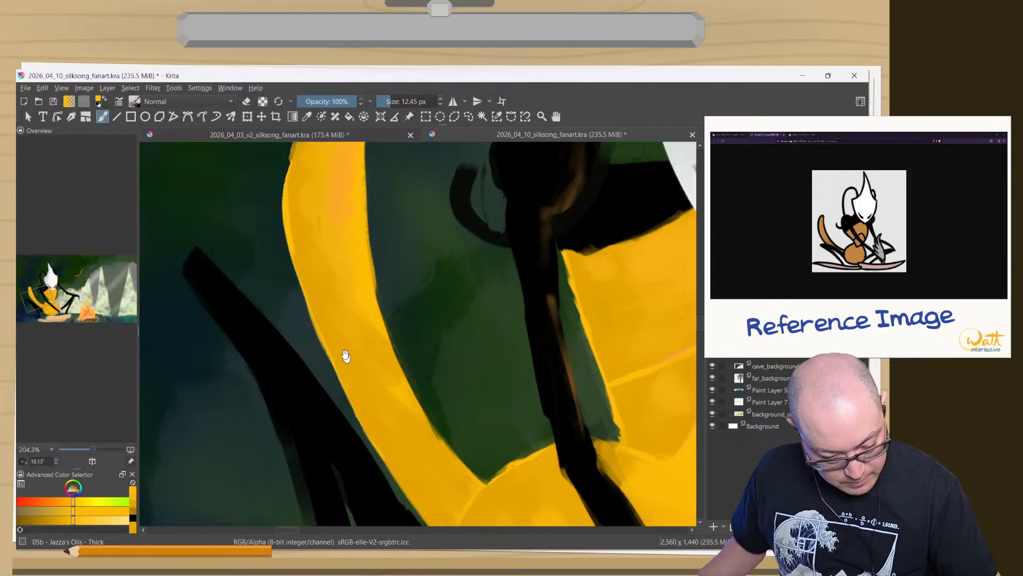
{"action": "scroll", "coordinate": [349, 356], "scroll_direction": "up", "scroll_amount": 5}
{"action": "left_click_drag", "start_coordinate": [368, 250], "coordinate": [344, 334]}
{"action": "mouse_move", "coordinate": [373, 237]}
{"action": "left_mouse_down"}
{"action": "mouse_move", "coordinate": [413, 222]}
{"action": "mouse_move", "coordinate": [421, 243]}
{"action": "left_mouse_up"}
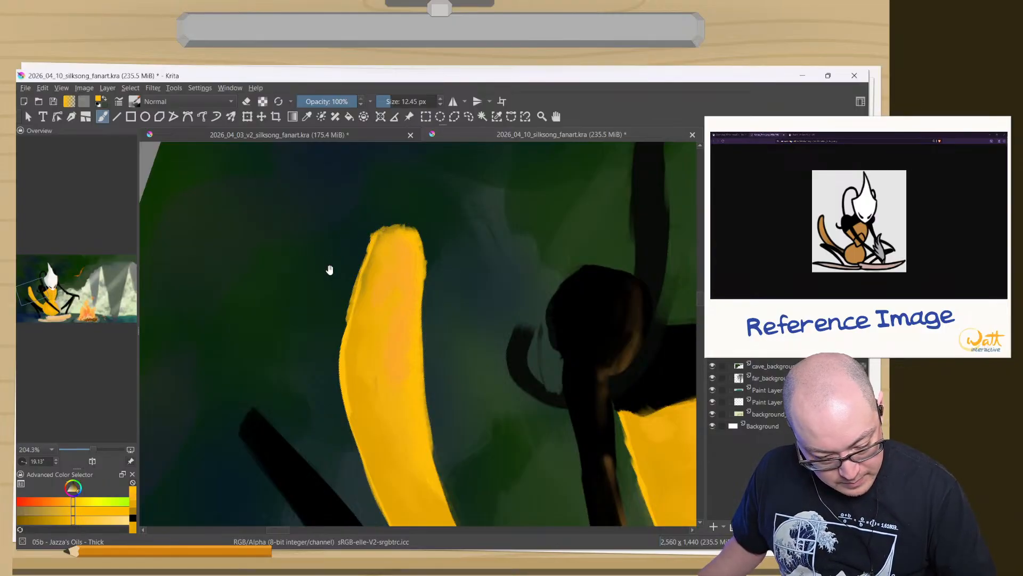
- Clean up the lower tail edges and the tail's junction with the abdomen in golden yellow
{"action": "scroll", "coordinate": [331, 261], "scroll_direction": "down", "scroll_amount": 5}
{"action": "left_click_drag", "start_coordinate": [374, 186], "coordinate": [375, 216]}
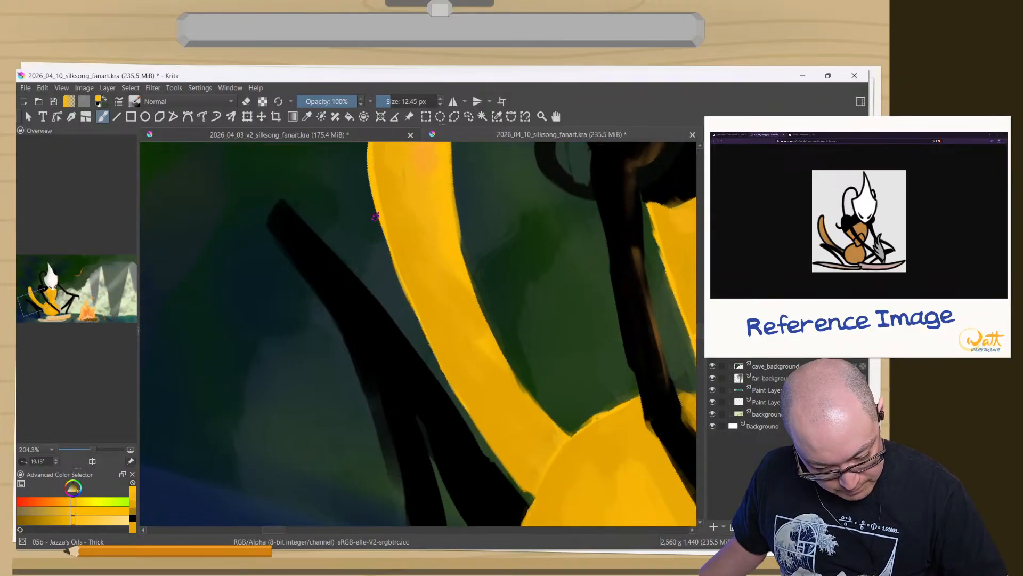
{"action": "left_click_drag", "start_coordinate": [438, 363], "coordinate": [533, 496]}
{"action": "left_click_drag", "start_coordinate": [574, 433], "coordinate": [532, 358]}
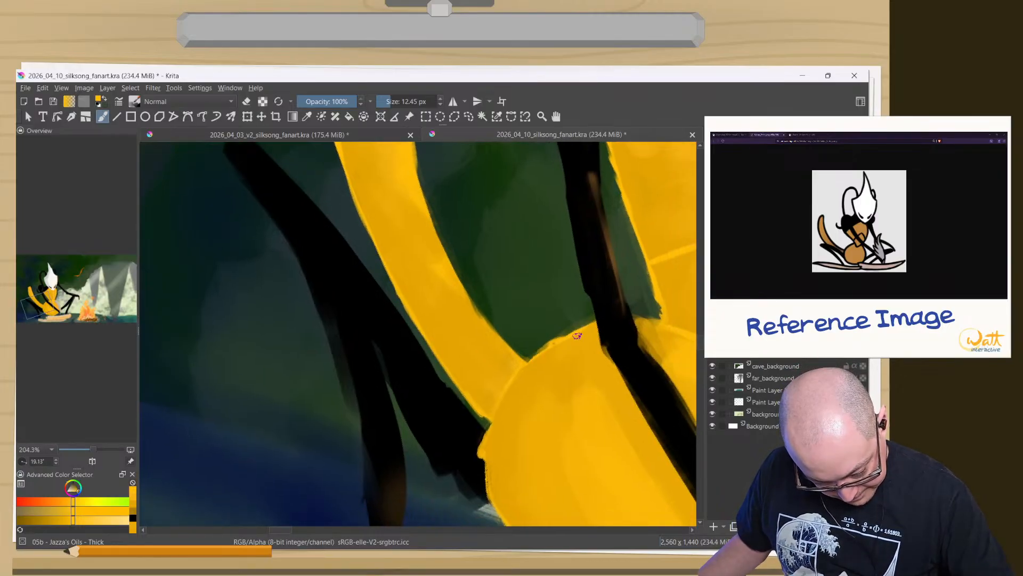
{"action": "mouse_move", "coordinate": [526, 358]}
{"action": "left_mouse_down"}
{"action": "mouse_move", "coordinate": [444, 350]}
{"action": "mouse_move", "coordinate": [435, 336]}
{"action": "mouse_move", "coordinate": [434, 347]}
{"action": "mouse_move", "coordinate": [459, 303]}
{"action": "mouse_move", "coordinate": [453, 347]}
{"action": "mouse_move", "coordinate": [464, 307]}
{"action": "mouse_move", "coordinate": [455, 344]}
{"action": "mouse_move", "coordinate": [456, 321]}
{"action": "left_mouse_up"}
- Reset the canvas rotation and review the whole painting fitted to the view with the interface hidden
{"action": "key", "text": "e"}
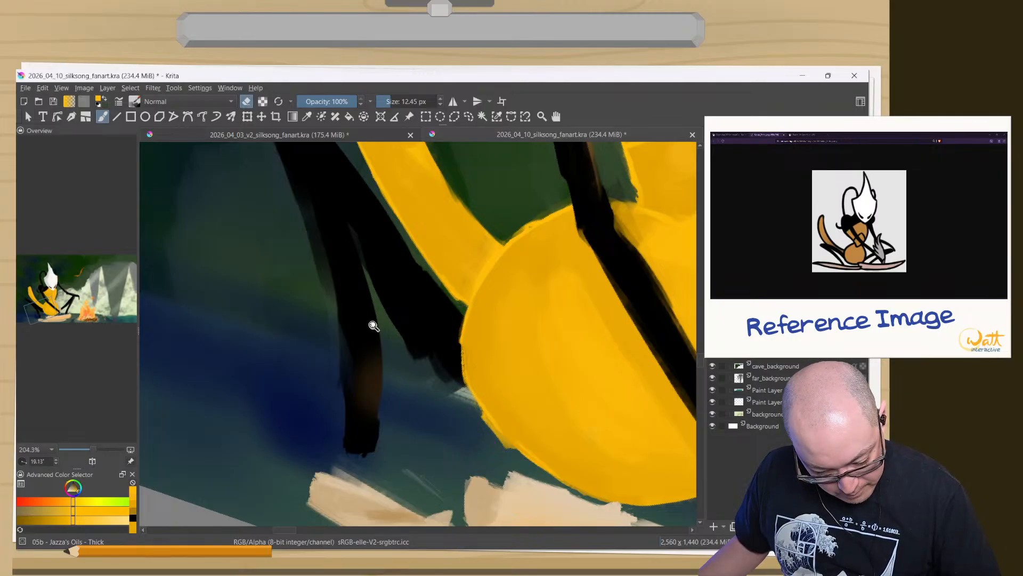
{"action": "left_click_drag", "start_coordinate": [373, 326], "coordinate": [387, 441]}
{"action": "left_click_drag", "start_coordinate": [427, 196], "coordinate": [369, 202]}
{"action": "left_click_drag", "start_coordinate": [345, 253], "coordinate": [264, 300]}
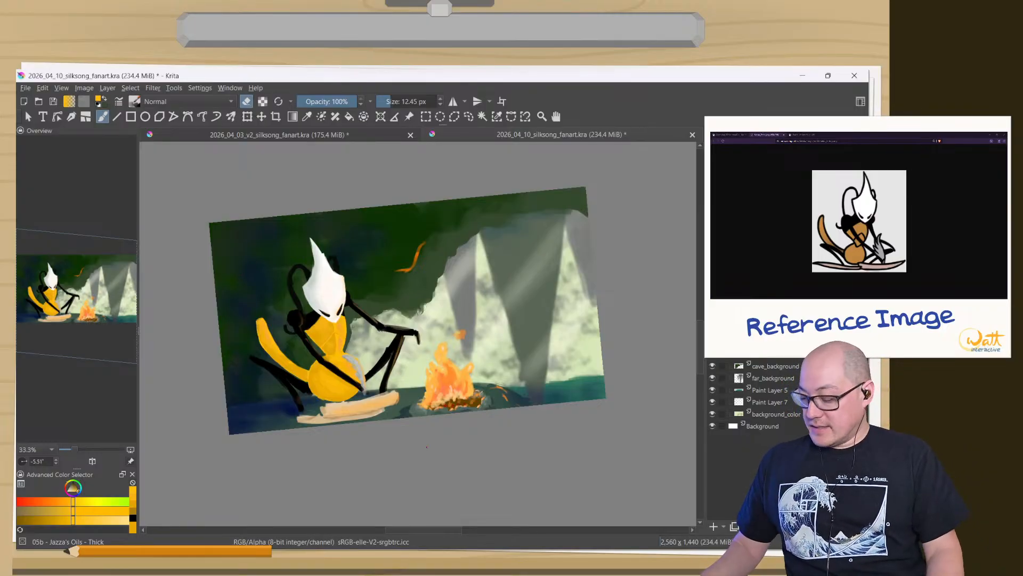
{"action": "key", "text": "5"}
{"action": "key", "text": "3"}
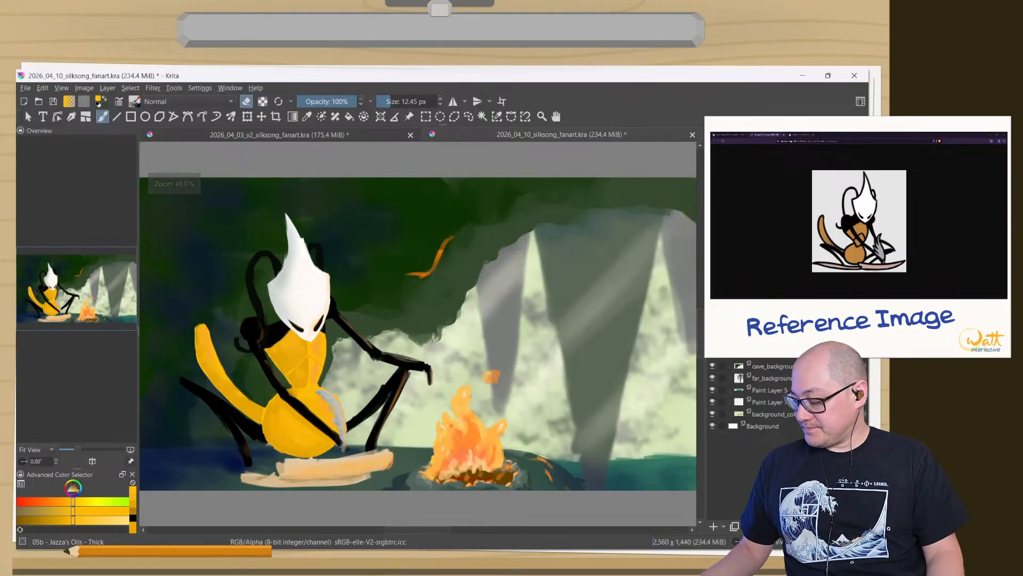
{"action": "key", "text": "Tab"}
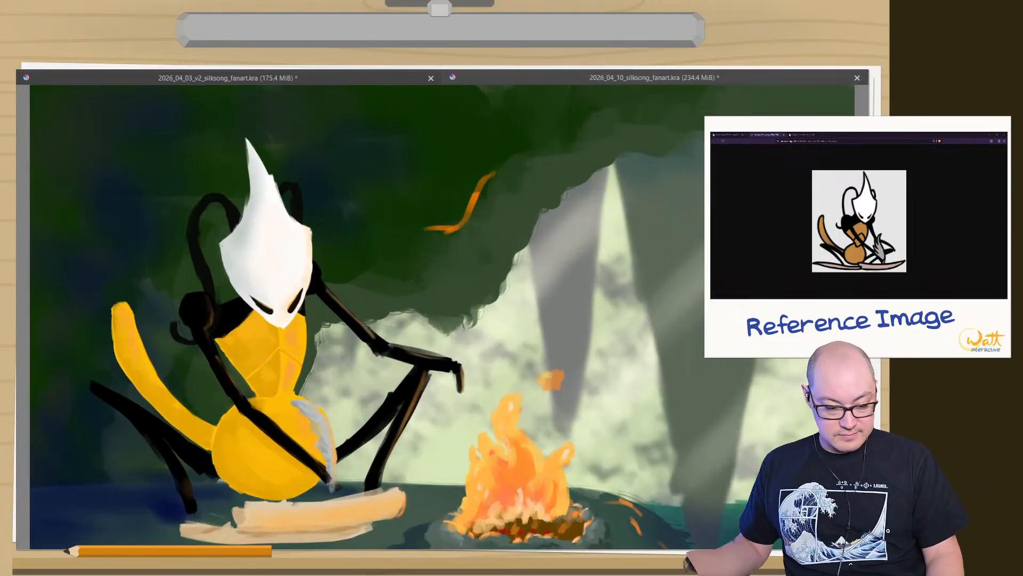